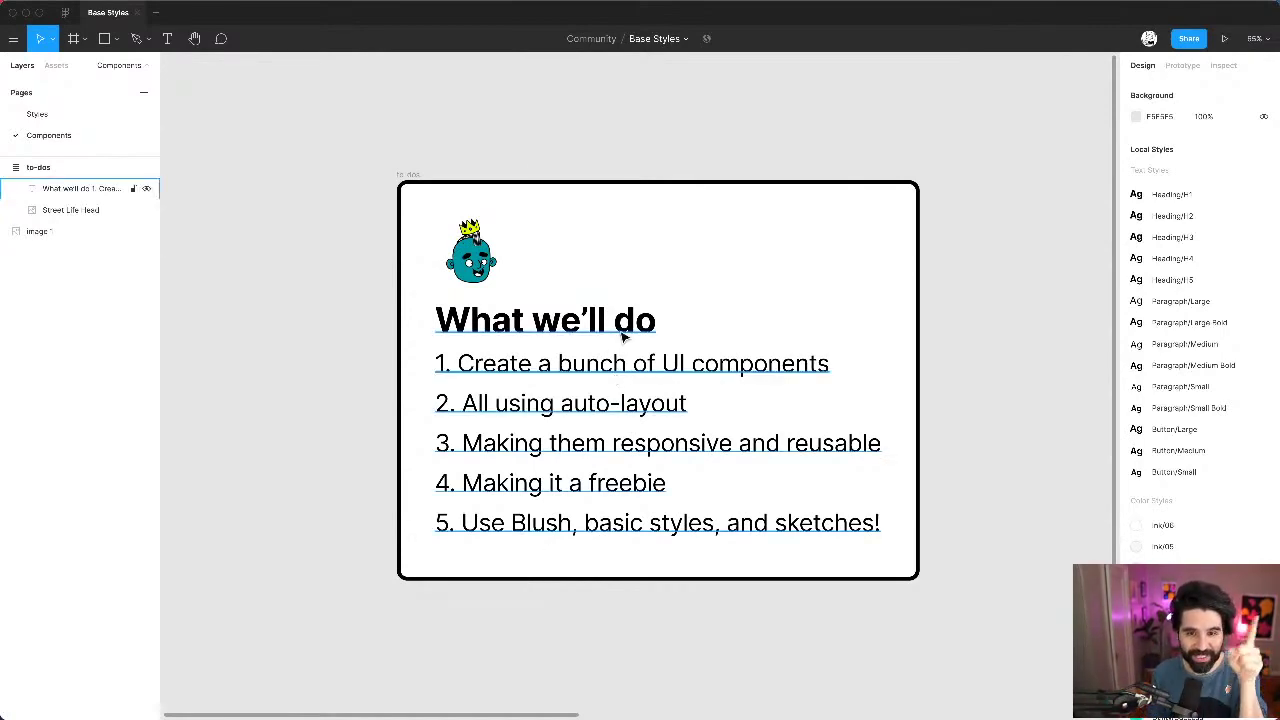
# Step: Review the to-dos list and the hand-drawn card sketches on the Components page
pyautogui.scroll(-3, 621, 334)
pyautogui.scroll(-2, 621, 334)
pyautogui.hscroll(5, 623, 337)
pyautogui.scroll(5, 623, 337)
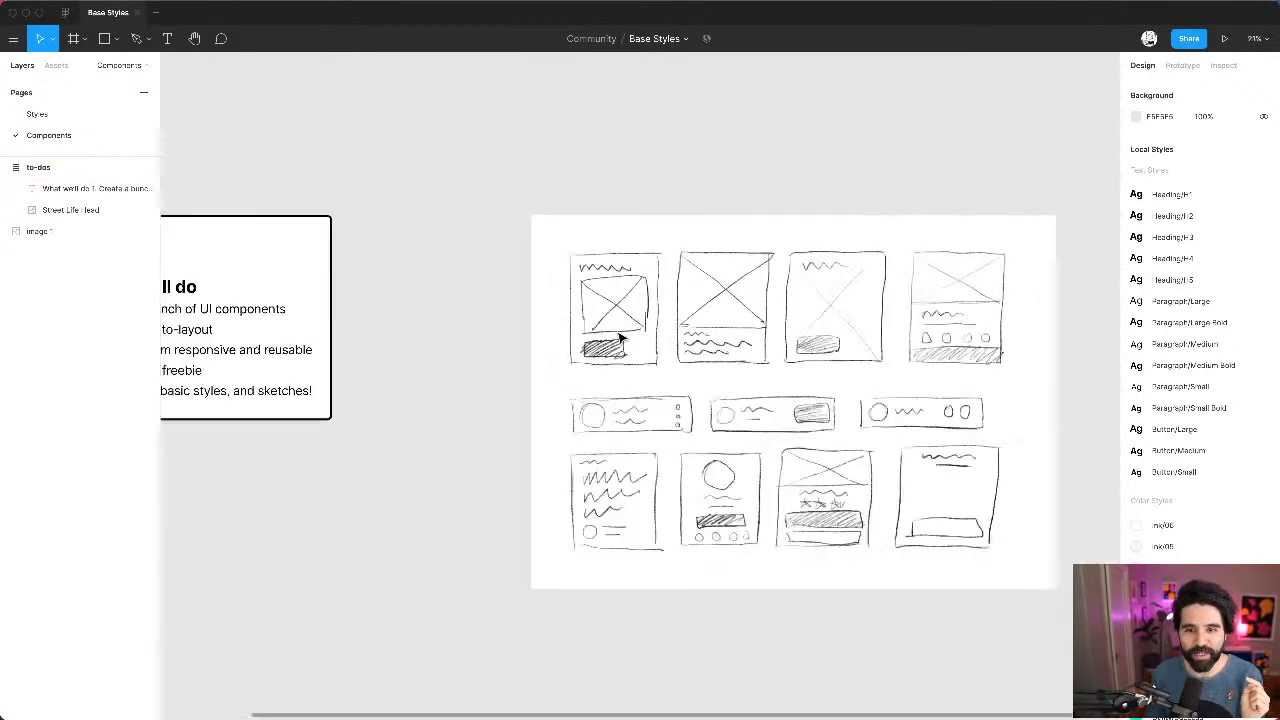
pyautogui.hscroll(2, 621, 338)
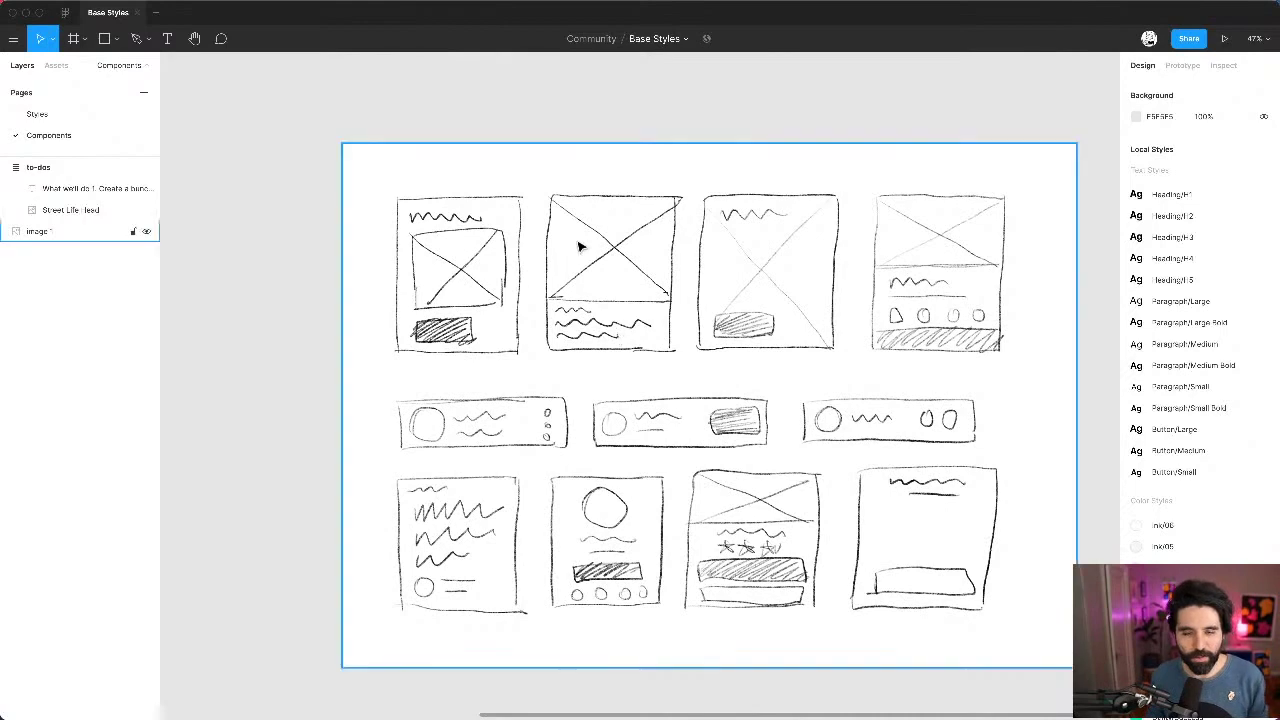
pyautogui.scroll(-5, 580, 246)
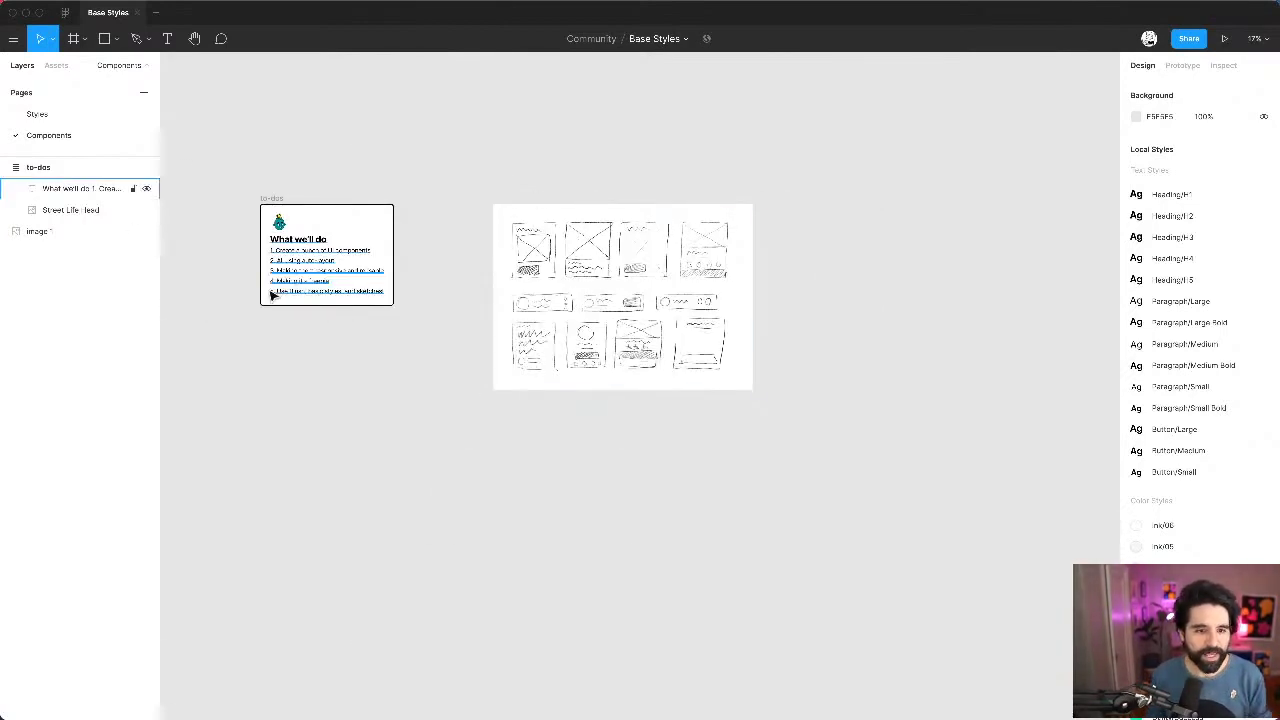
pyautogui.scroll(10, 272, 292)
pyautogui.hscroll(5, 484, 312)
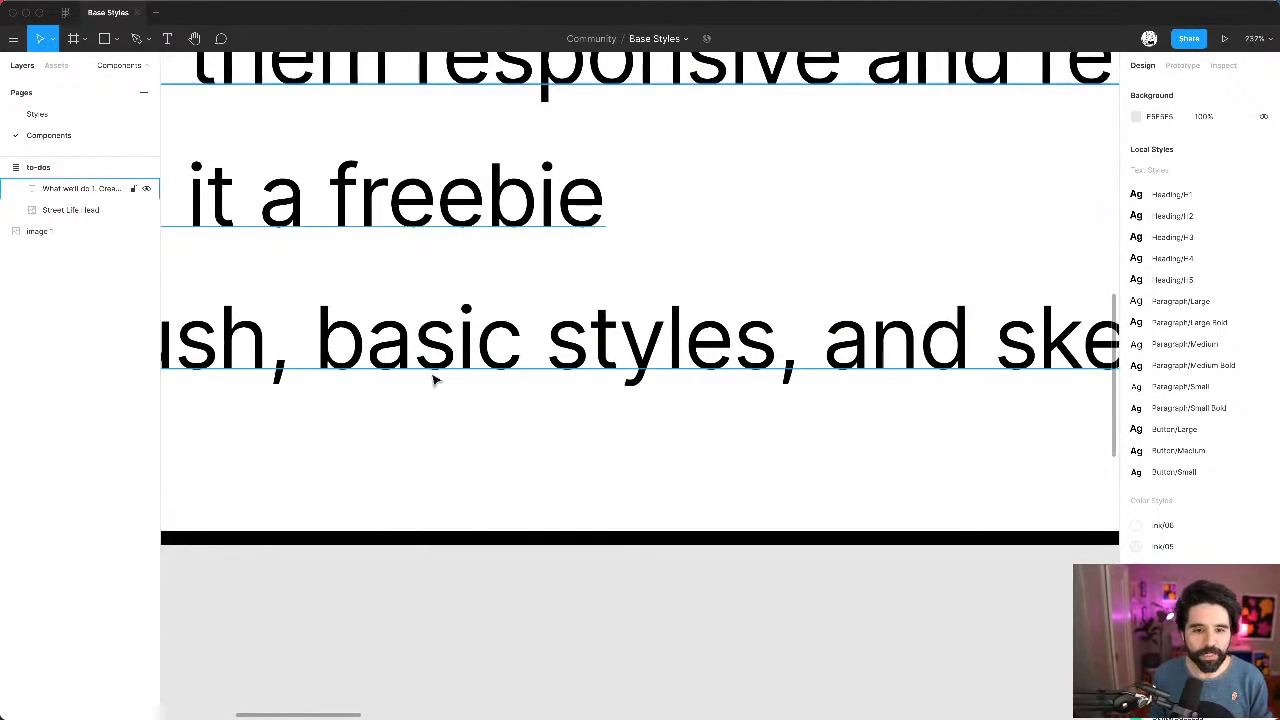
# Step: Open the Styles page and examine the Style Guide's typography, colors and elevations
pyautogui.click(86, 115)
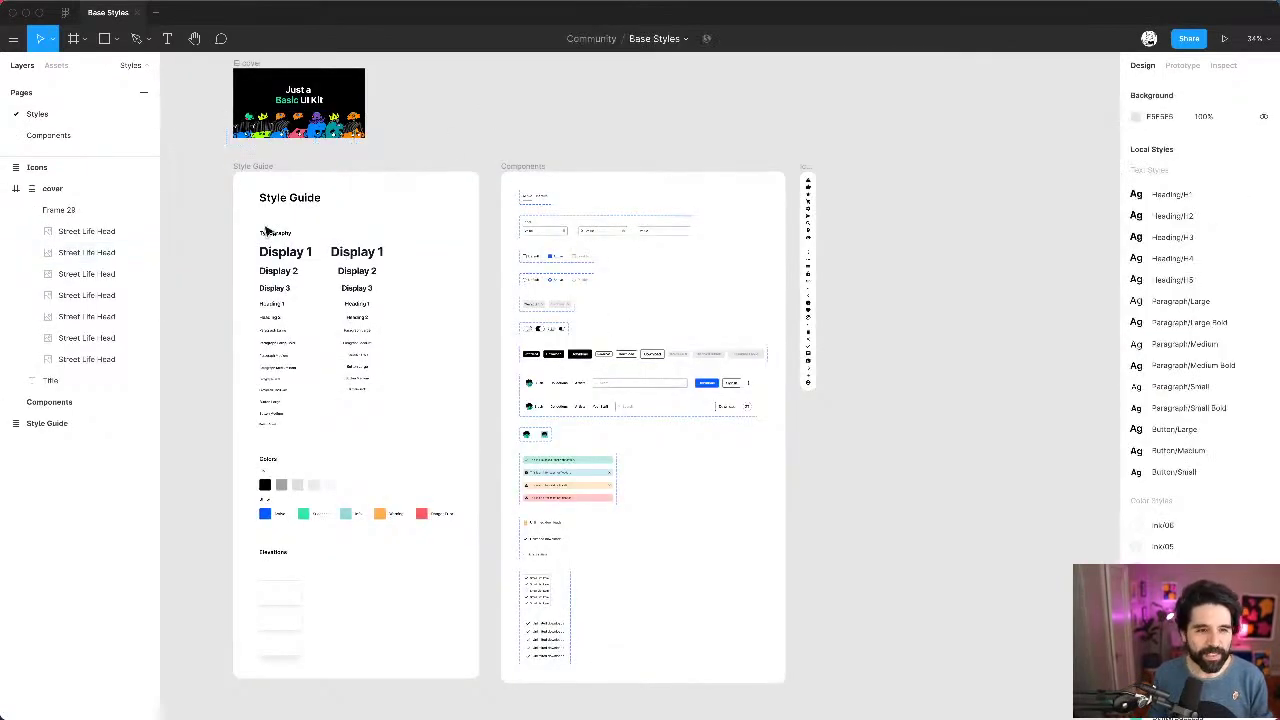
pyautogui.hotkey('shift', '1')
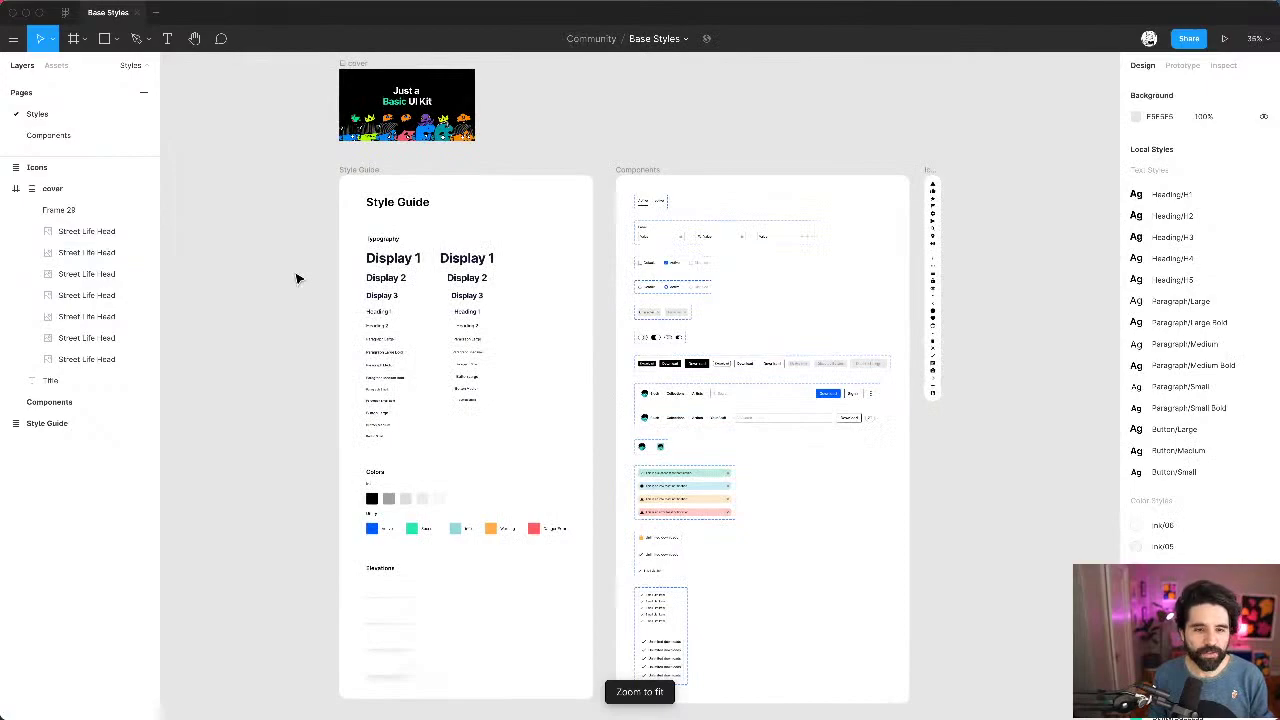
pyautogui.scroll(5, 296, 278)
pyautogui.scroll(1, 426, 257)
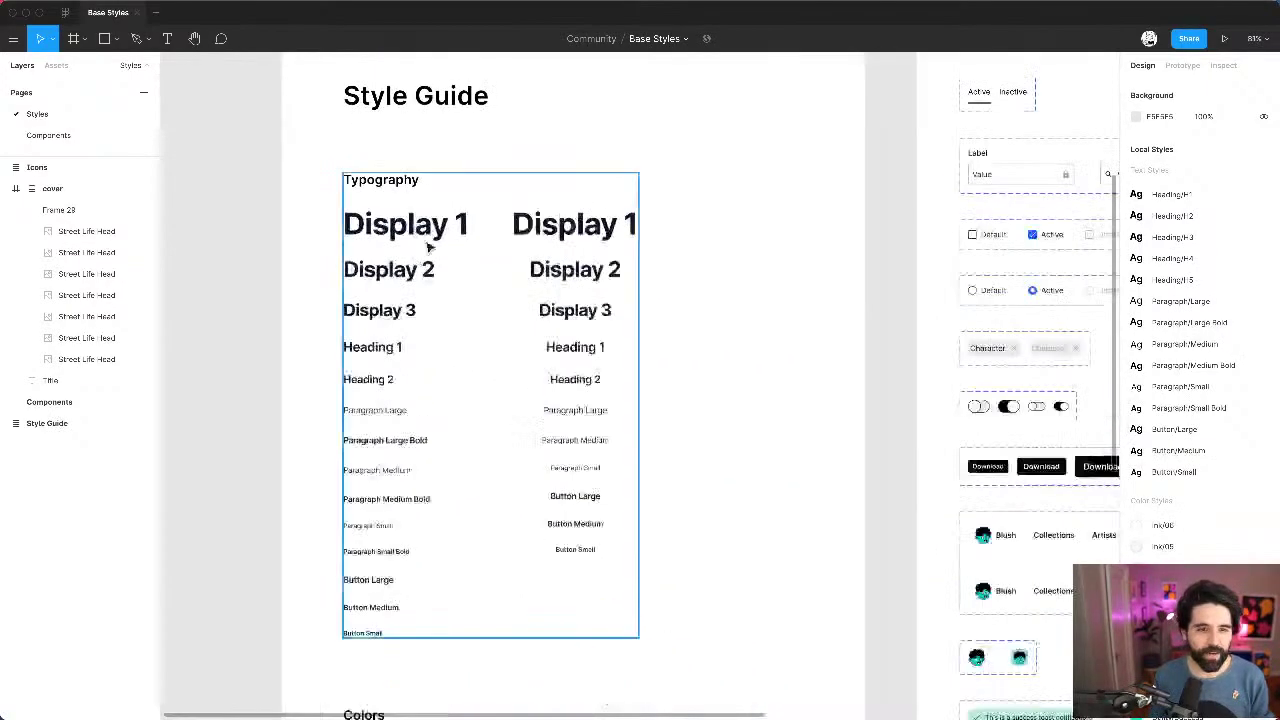
pyautogui.scroll(3, 401, 393)
pyautogui.scroll(-3, 401, 393)
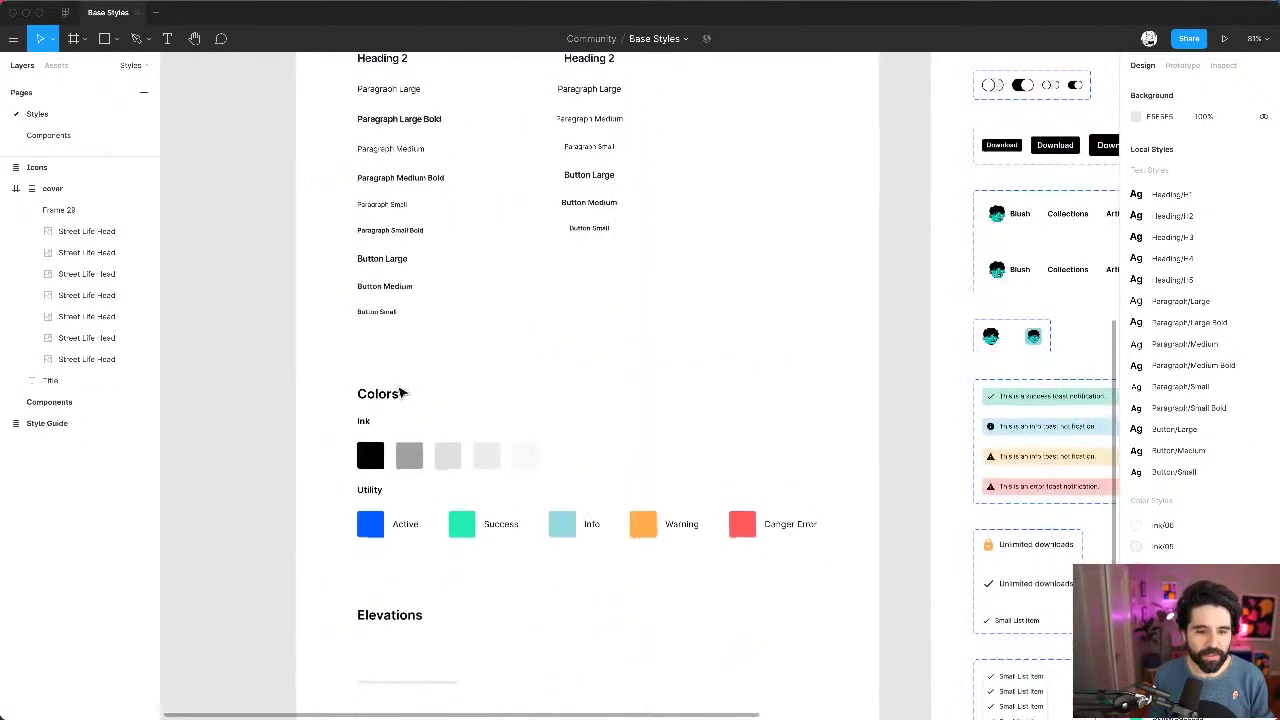
pyautogui.scroll(-3, 420, 545)
pyautogui.hscroll(6, 420, 549)
pyautogui.scroll(3, 420, 549)
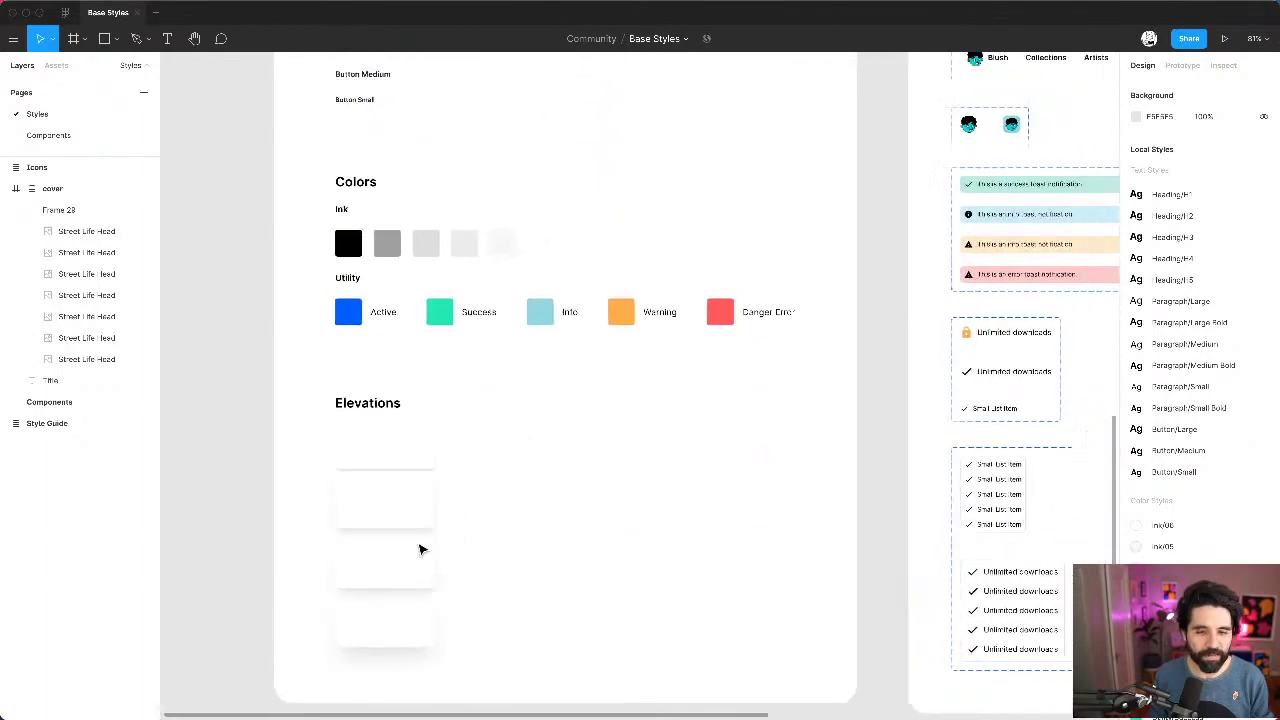
# Step: Examine the component sets in the Components frame, including the Input and Tag variants, navigation bars, toasts and lists
pyautogui.scroll(3, 493, 303)
pyautogui.hscroll(2, 493, 303)
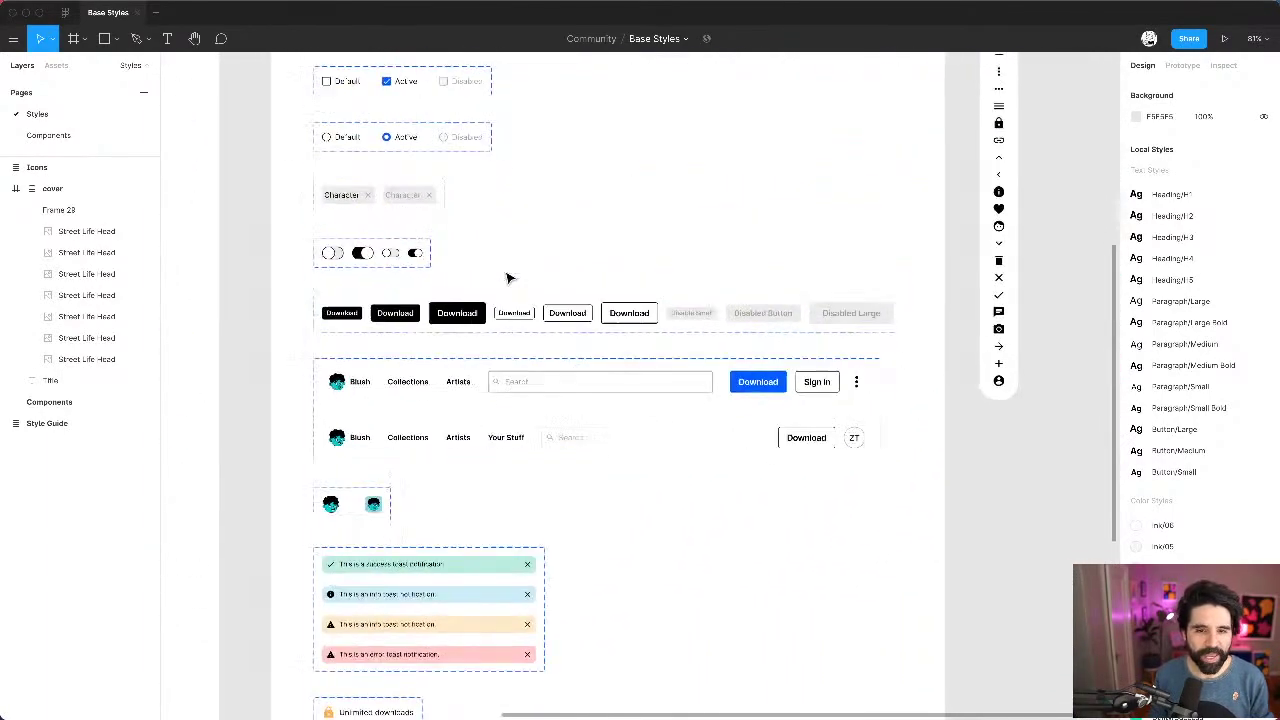
pyautogui.scroll(3, 423, 207)
pyautogui.hscroll(2, 423, 207)
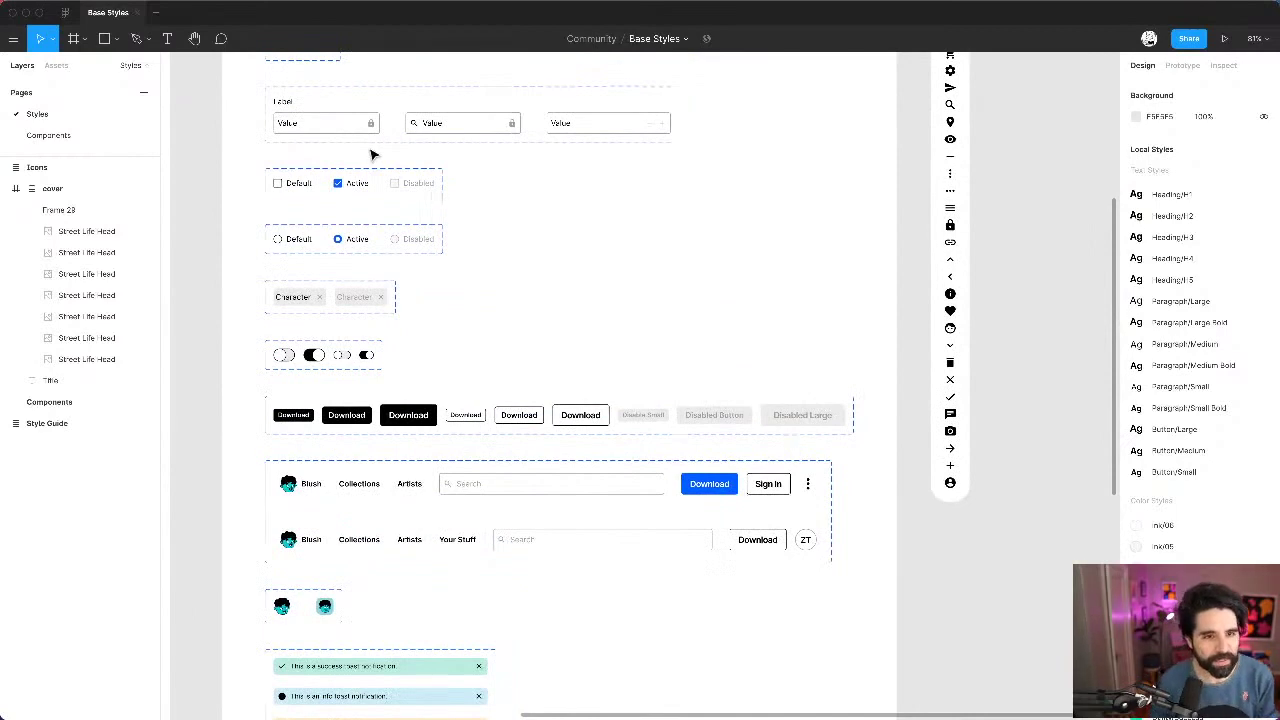
pyautogui.scroll(3, 372, 155)
pyautogui.hscroll(1, 372, 155)
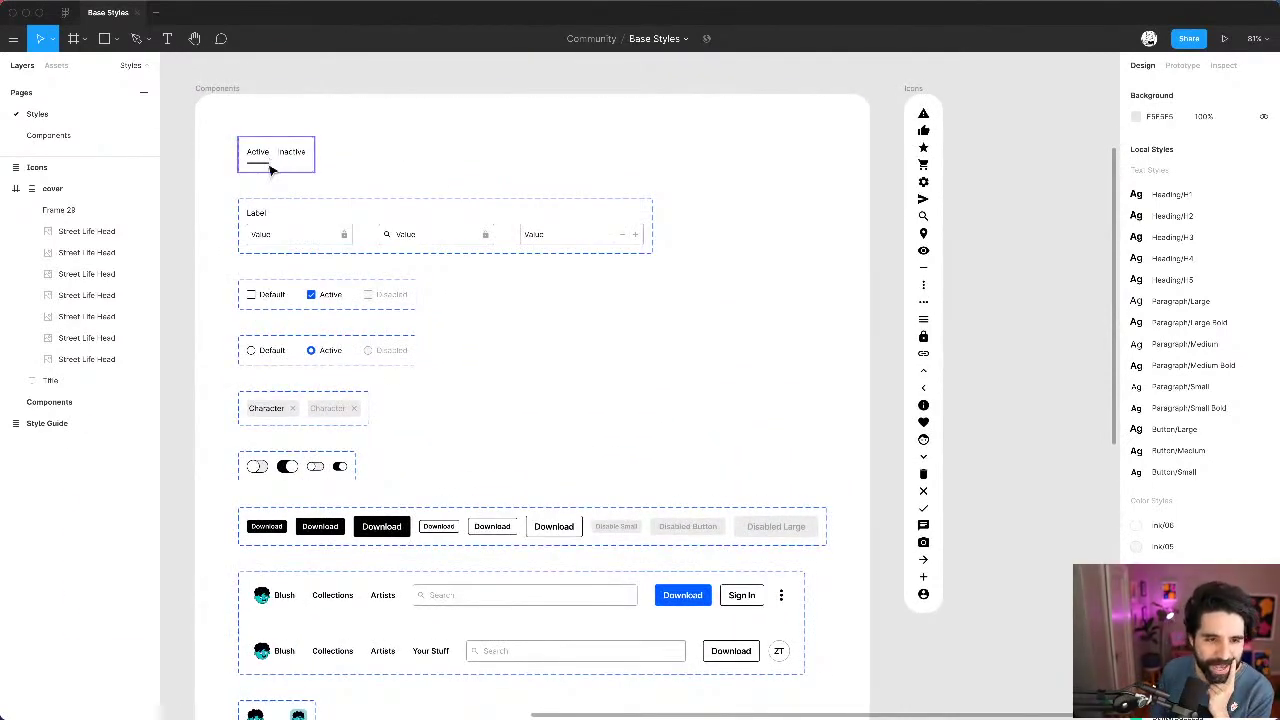
pyautogui.click(300, 229)
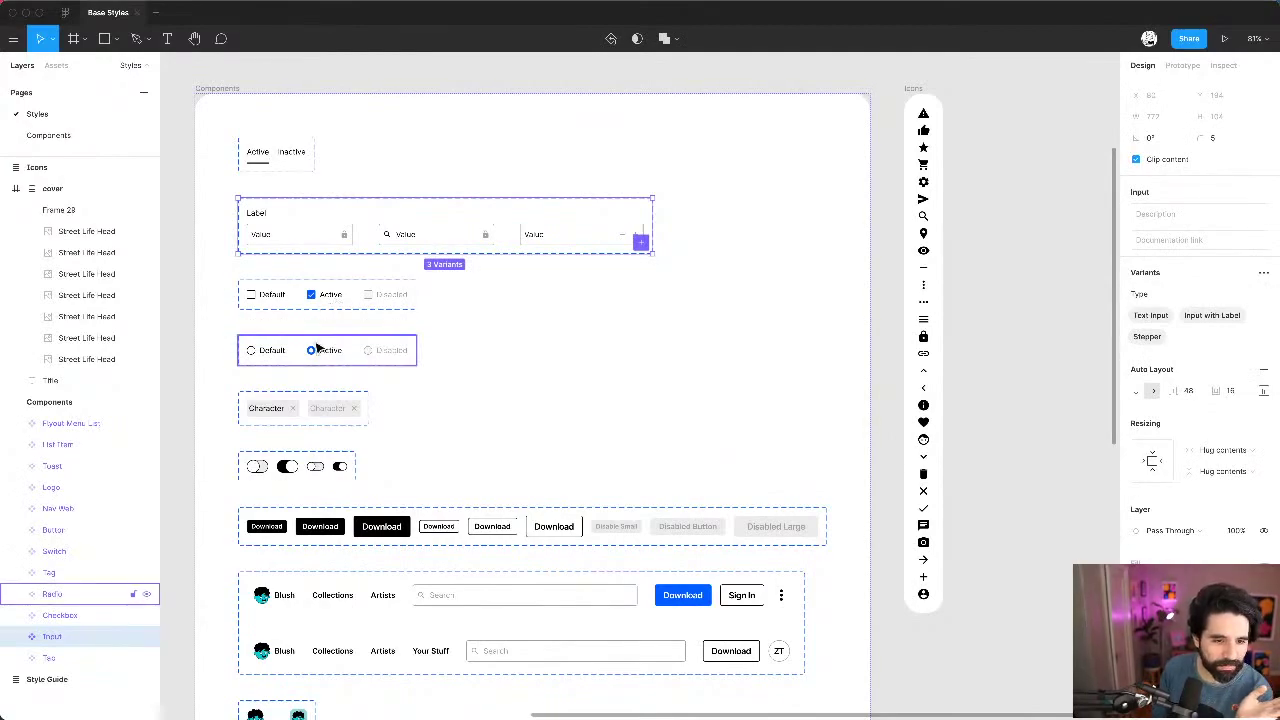
pyautogui.click(310, 424)
pyautogui.scroll(-8, 310, 424)
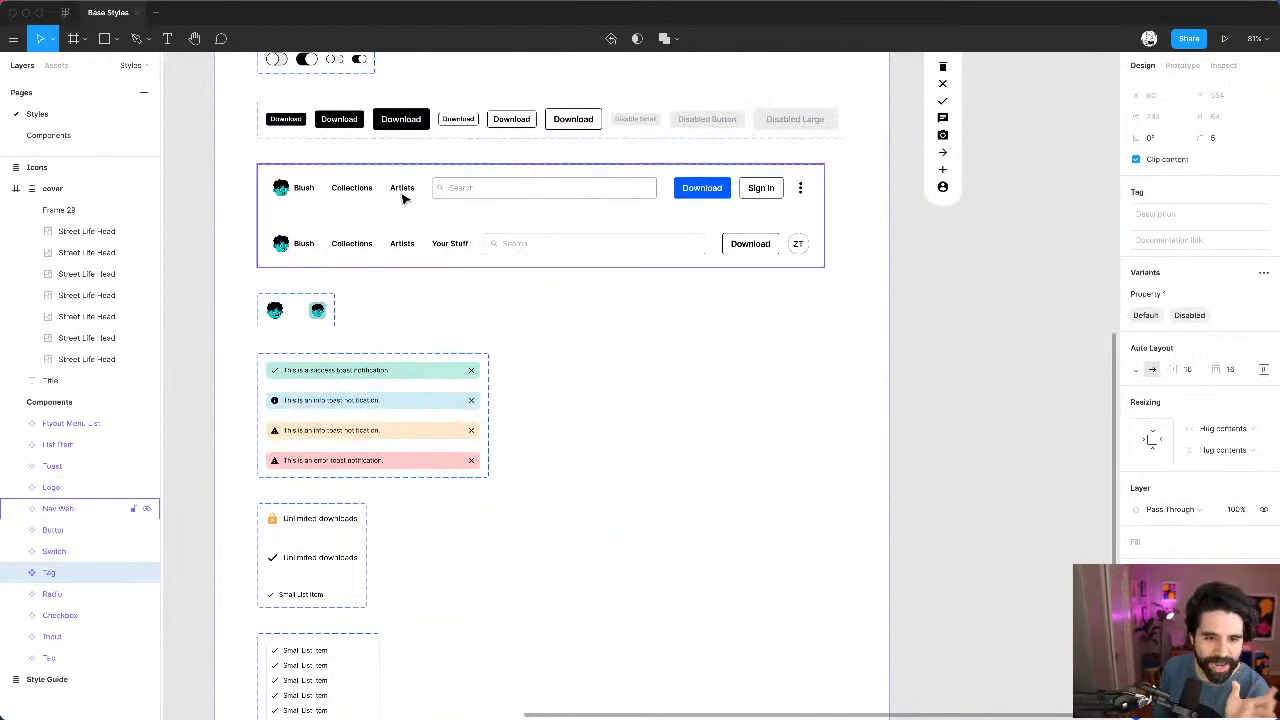
pyautogui.scroll(-4, 337, 334)
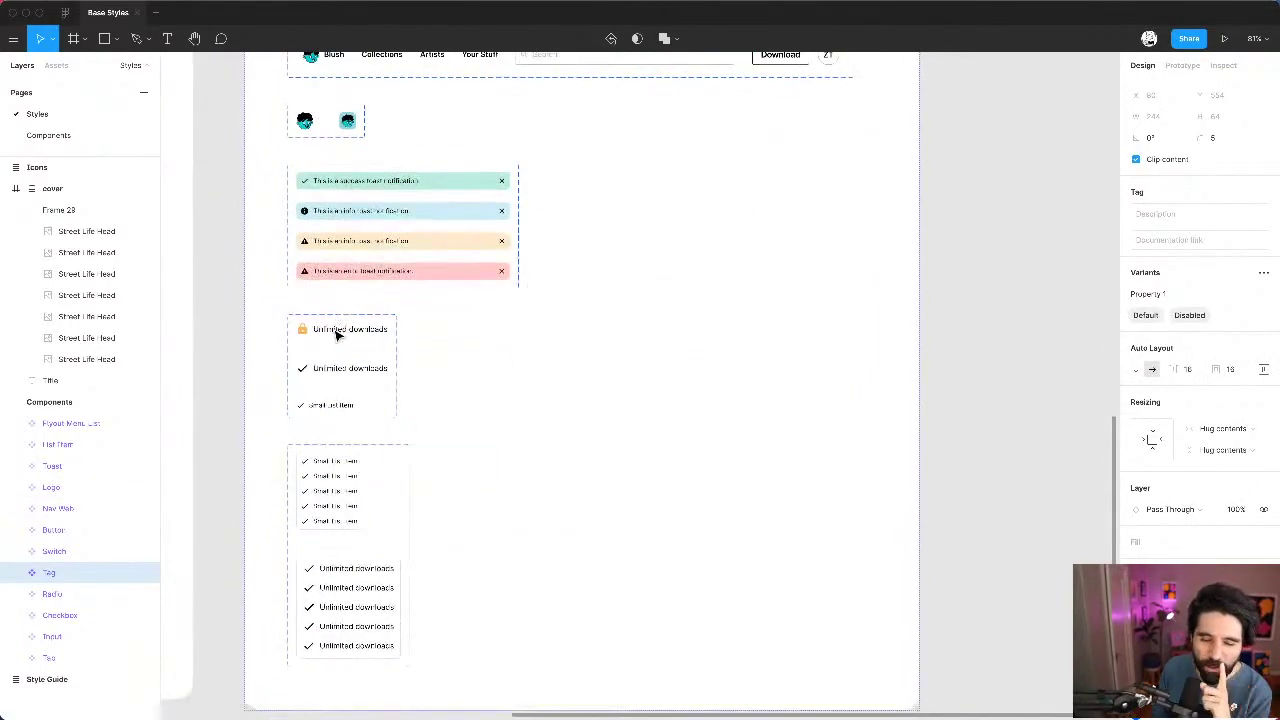
# Step: Compare the Style Guide's text and color styles with the component sets in the neighbouring Components frame
pyautogui.hscroll(-13, 335, 334)
pyautogui.scroll(7, 335, 334)
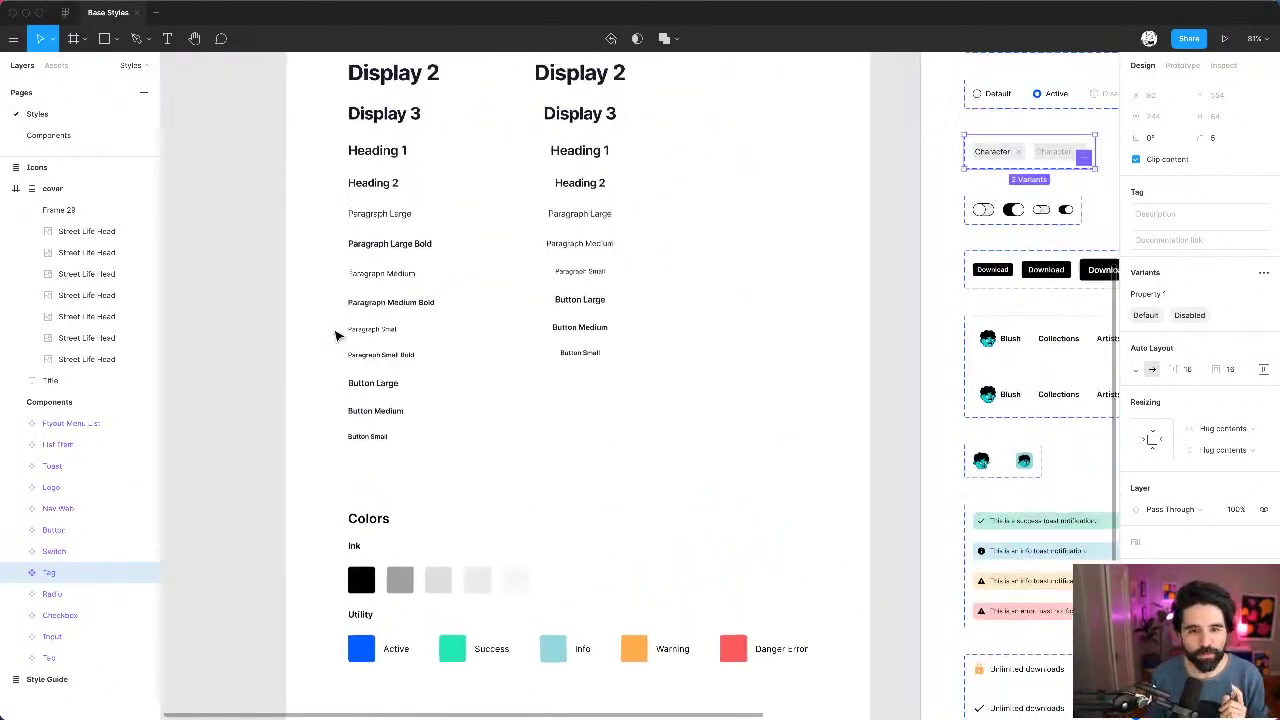
pyautogui.scroll(2, 410, 225)
pyautogui.hscroll(1, 410, 225)
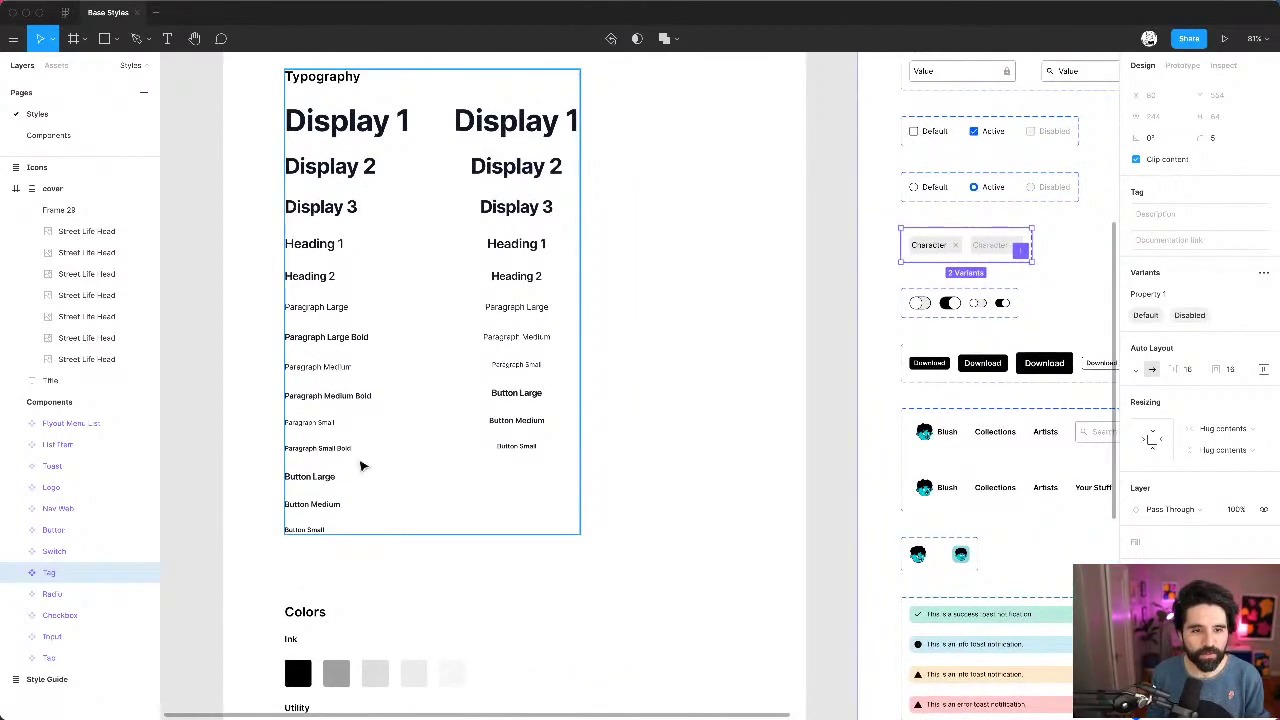
pyautogui.scroll(-5, 349, 338)
pyautogui.hscroll(4, 423, 457)
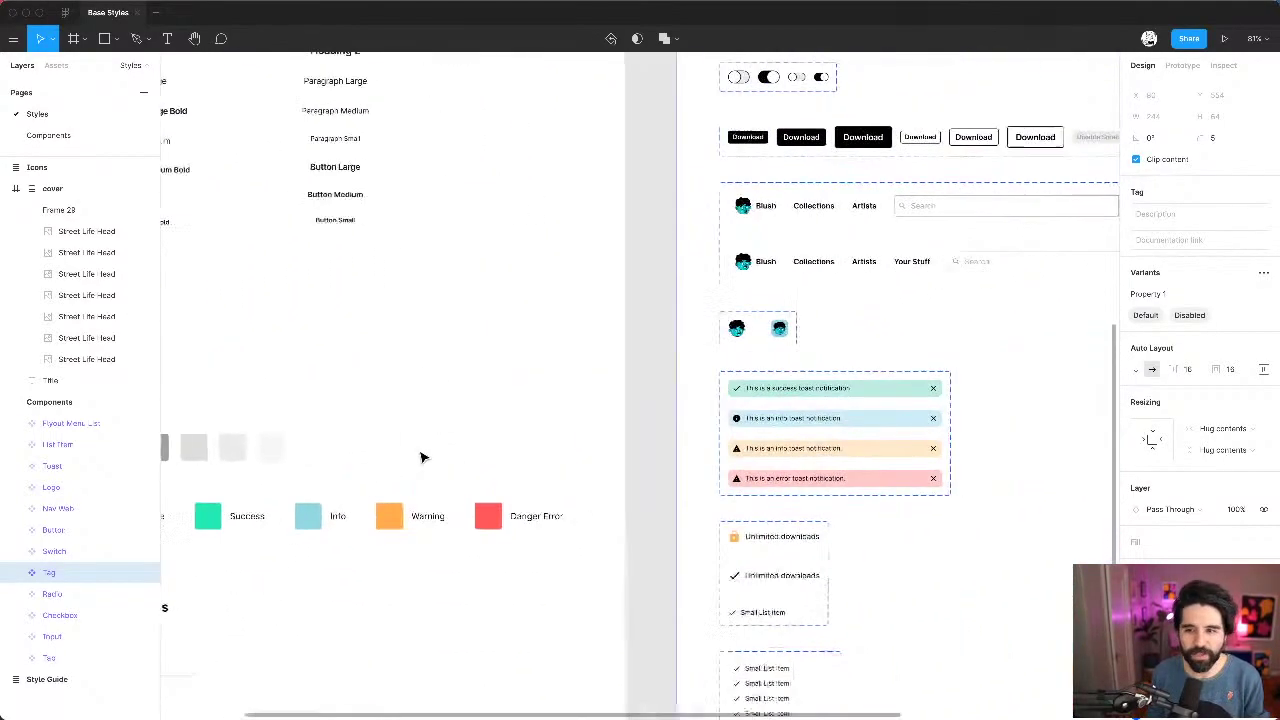
pyautogui.scroll(3, 710, 280)
pyautogui.hscroll(2, 710, 280)
pyautogui.scroll(2, 734, 211)
pyautogui.hscroll(2, 734, 211)
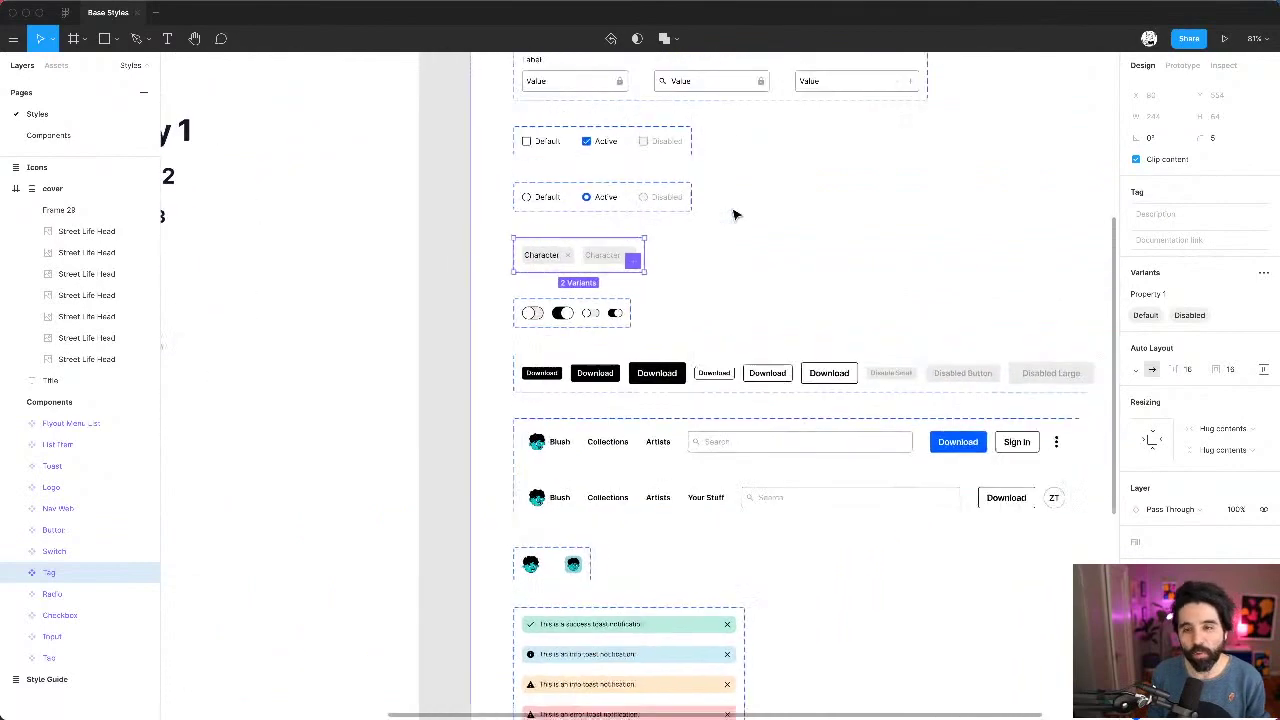
pyautogui.scroll(2, 780, 386)
pyautogui.hscroll(1, 780, 386)
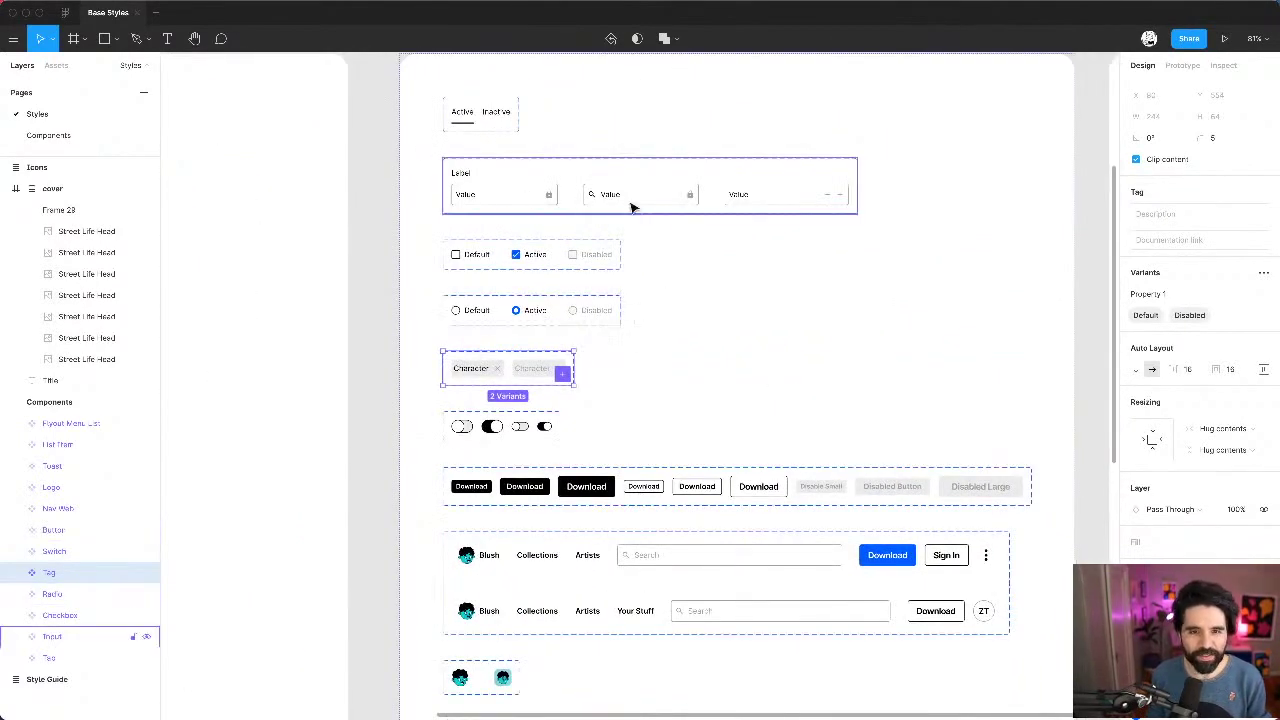
# Step: Examine the full column of icons in the Icons frame beside the Components frame
pyautogui.hotkey('shift', '1')
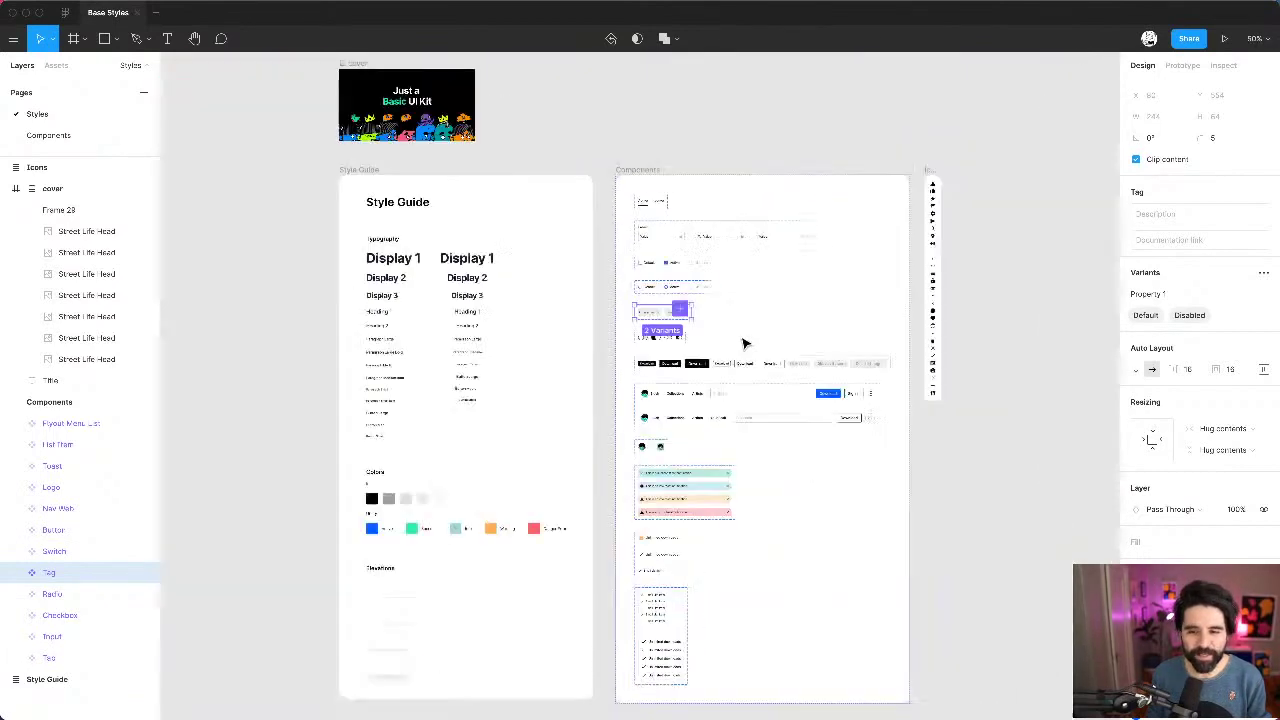
pyautogui.scroll(5, 980, 243)
pyautogui.scroll(1, 977, 240)
pyautogui.hscroll(1, 977, 240)
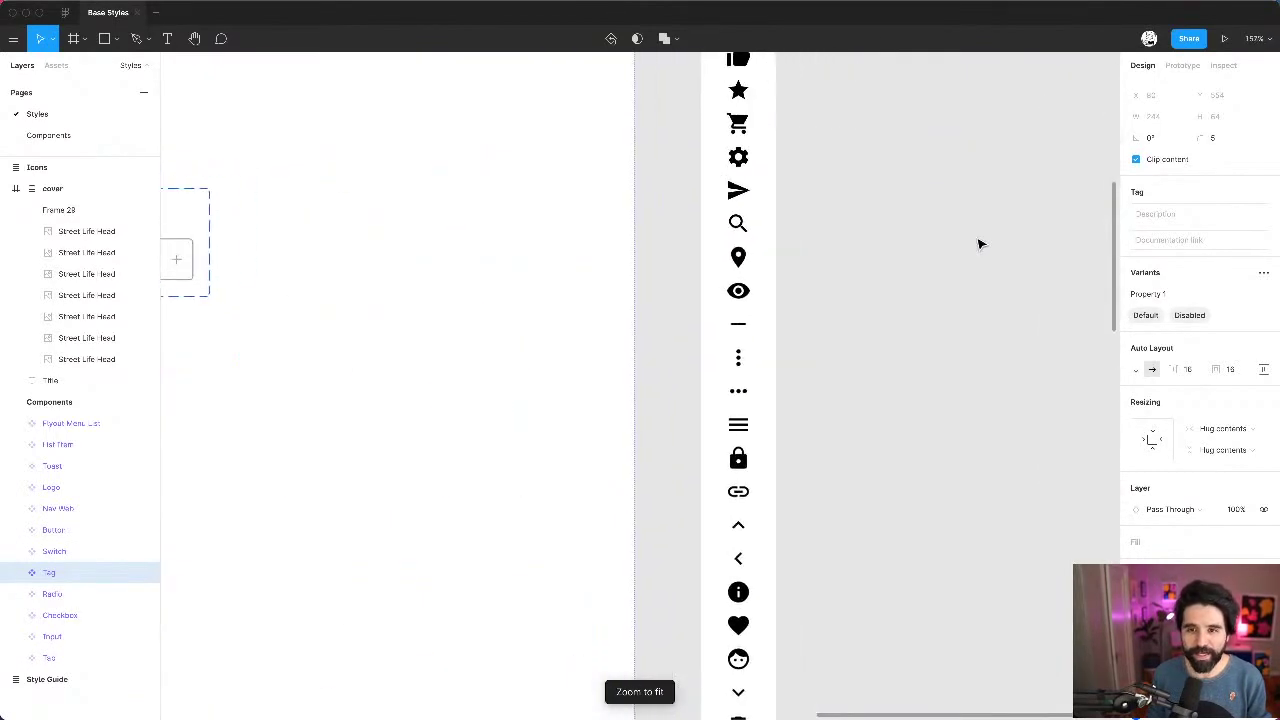
pyautogui.scroll(3, 950, 188)
pyautogui.hscroll(2, 950, 188)
pyautogui.scroll(-5, 789, 189)
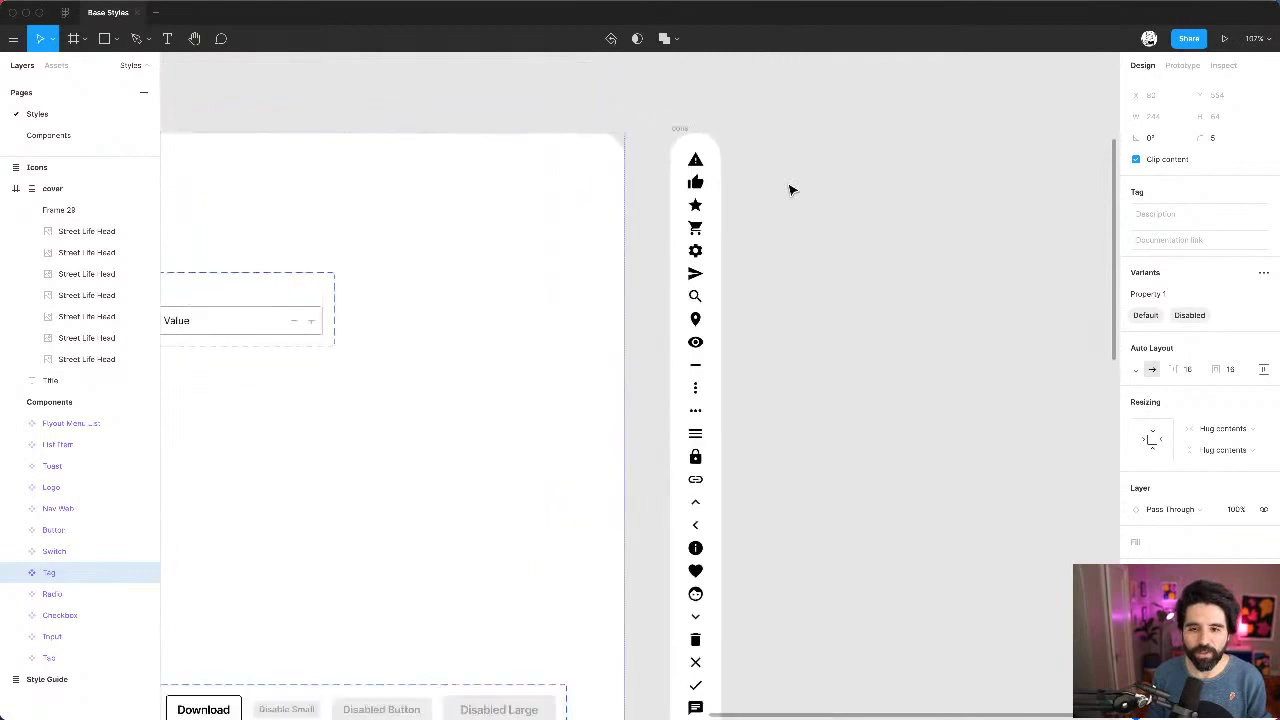
pyautogui.scroll(-2, 789, 189)
pyautogui.hscroll(1, 789, 189)
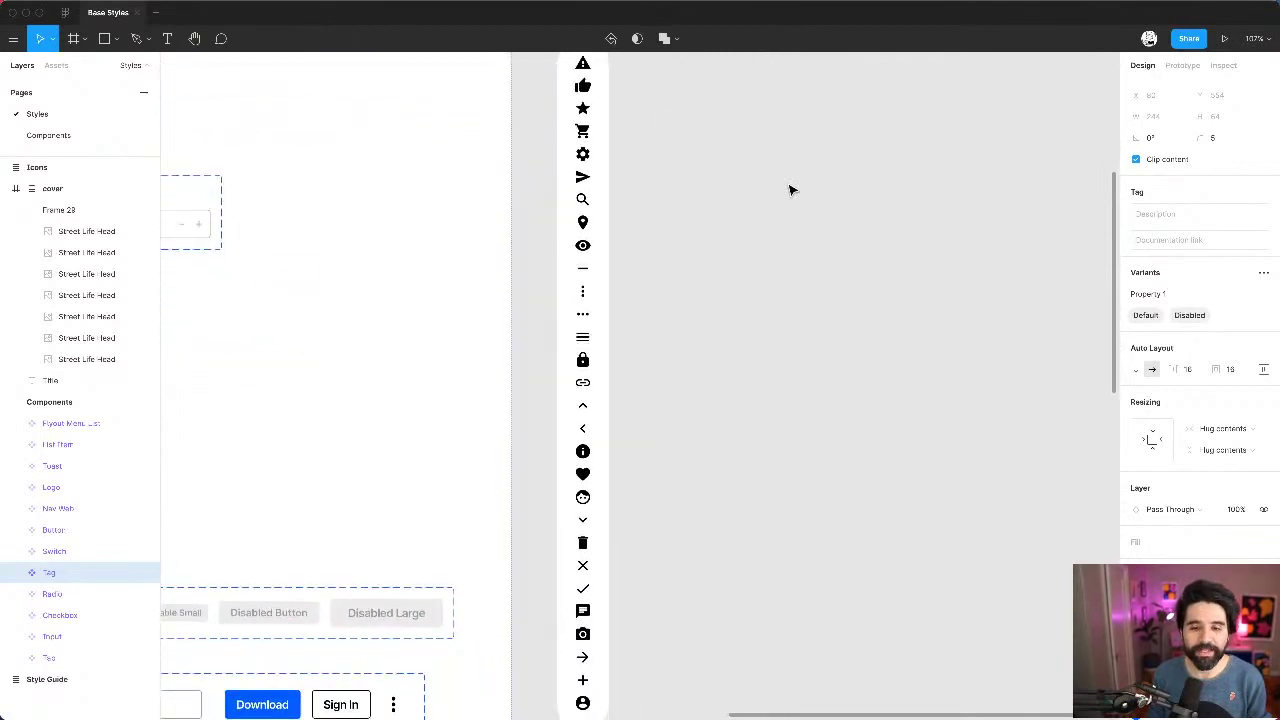
# Step: Inspect the like-thumb_up, mail-send and room icon components, and return to an overview of the Styles page
pyautogui.scroll(-2, 789, 189)
pyautogui.click(632, 112)
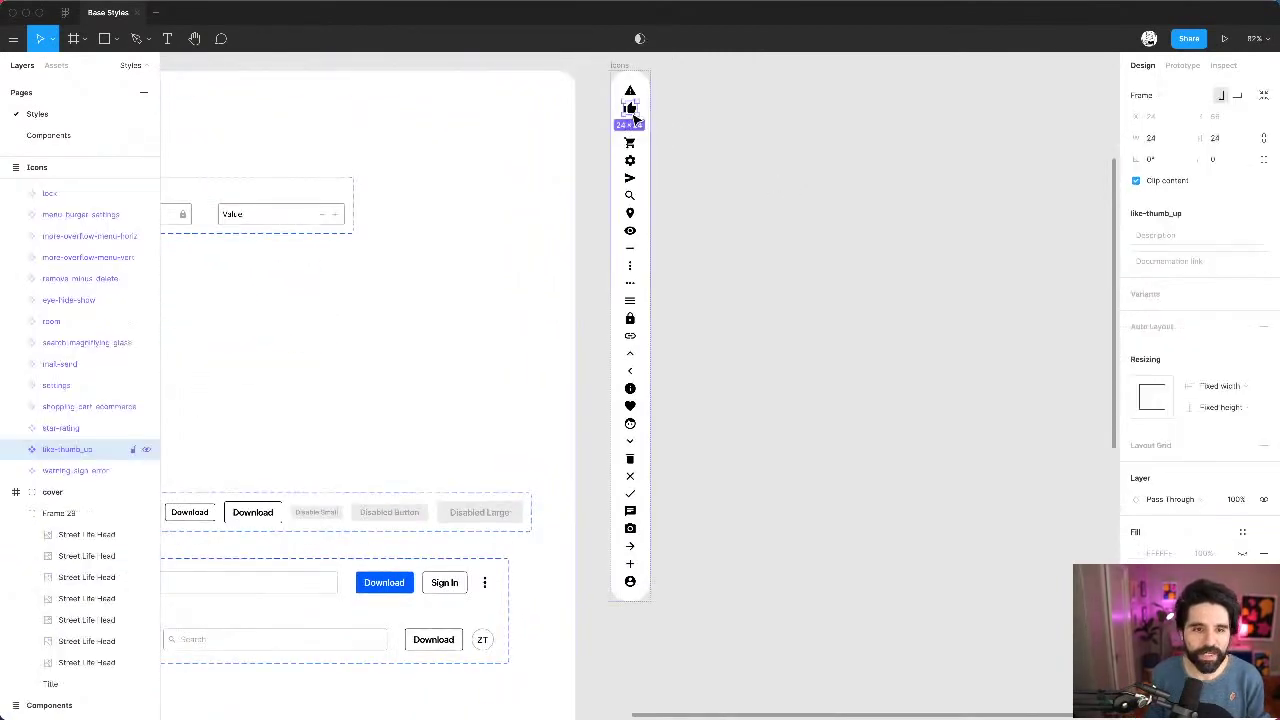
pyautogui.click(632, 182)
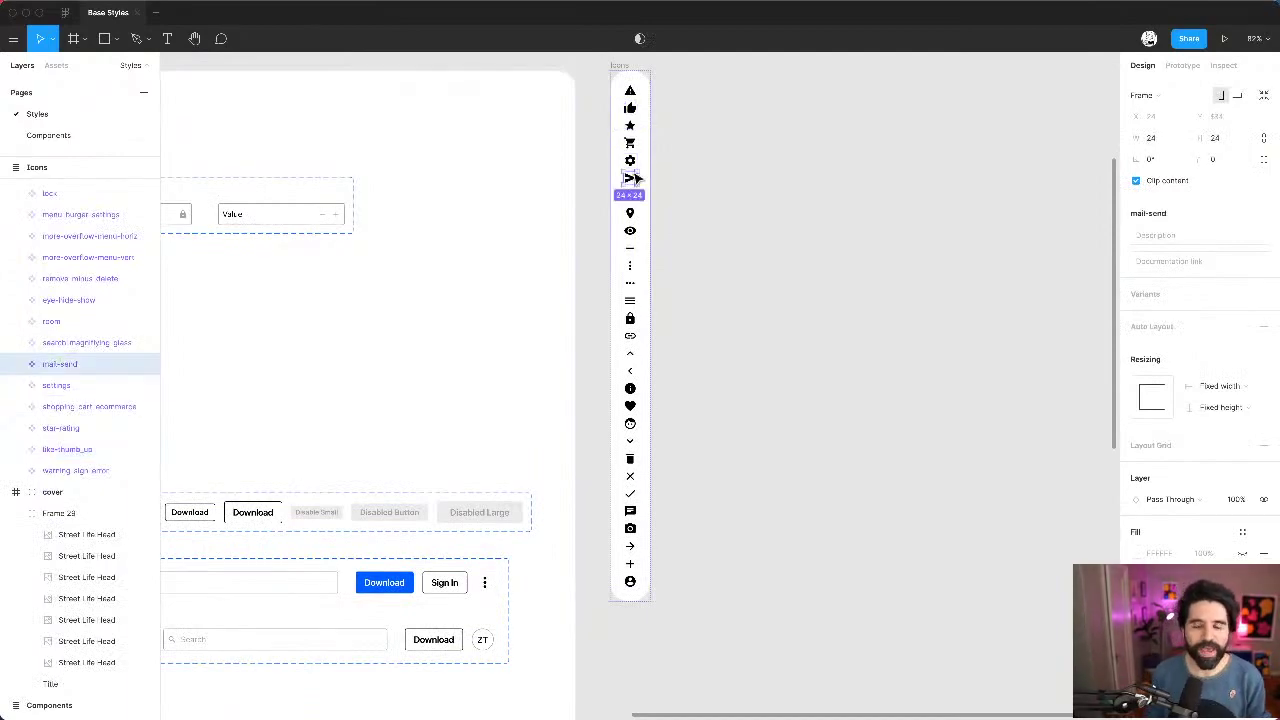
pyautogui.click(631, 213)
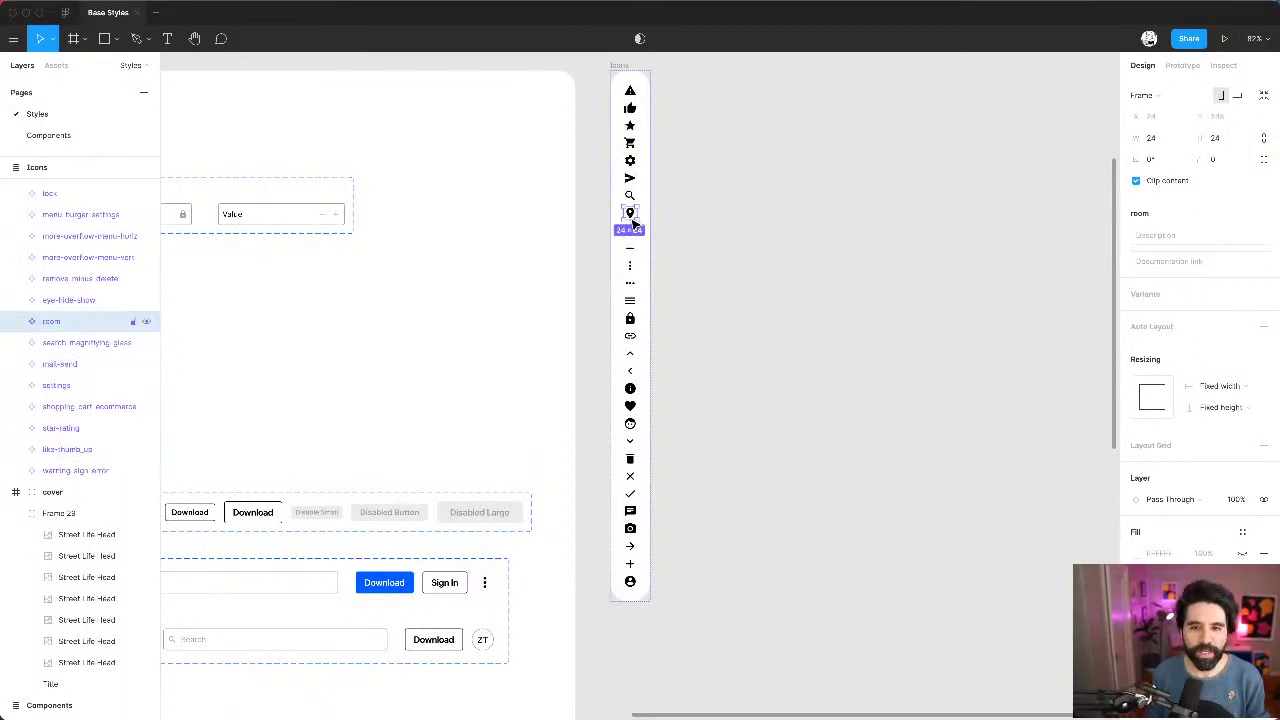
pyautogui.click(693, 210)
pyautogui.hotkey('shift', '1')
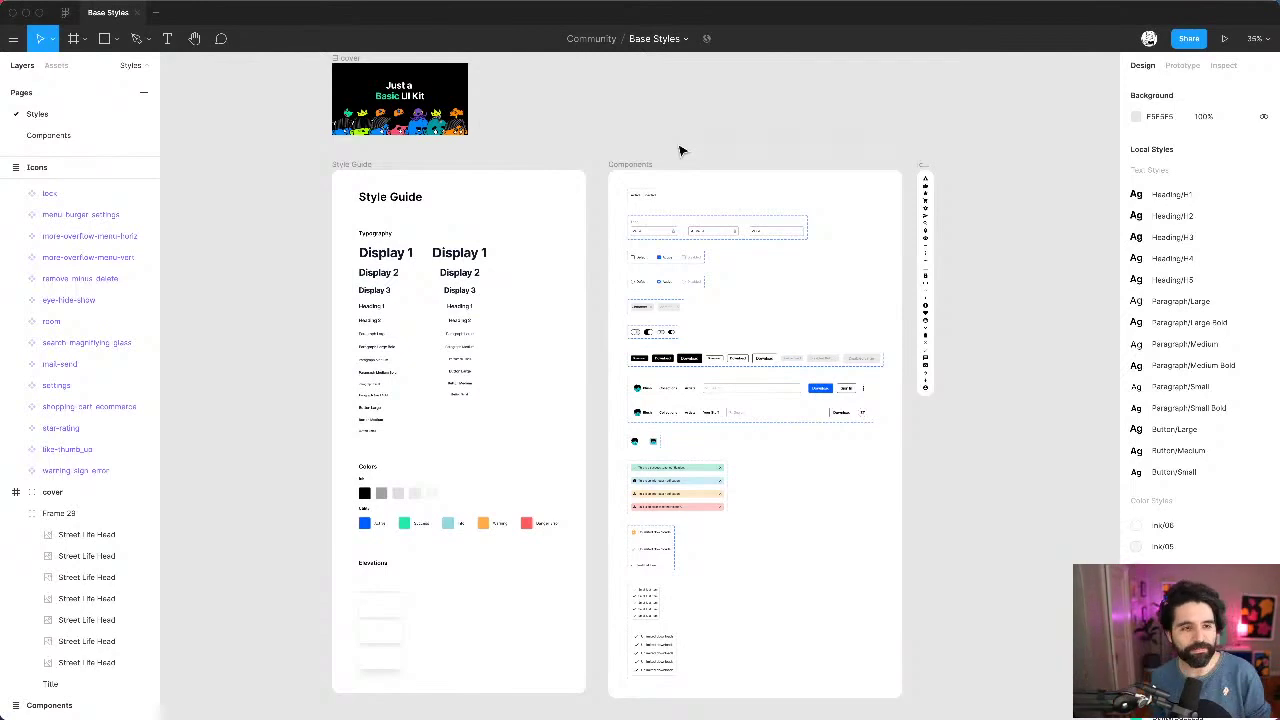
# Step: Return to the Components page and check the live stream's chat in Chrome before coming back to Figma
pyautogui.click(92, 134)
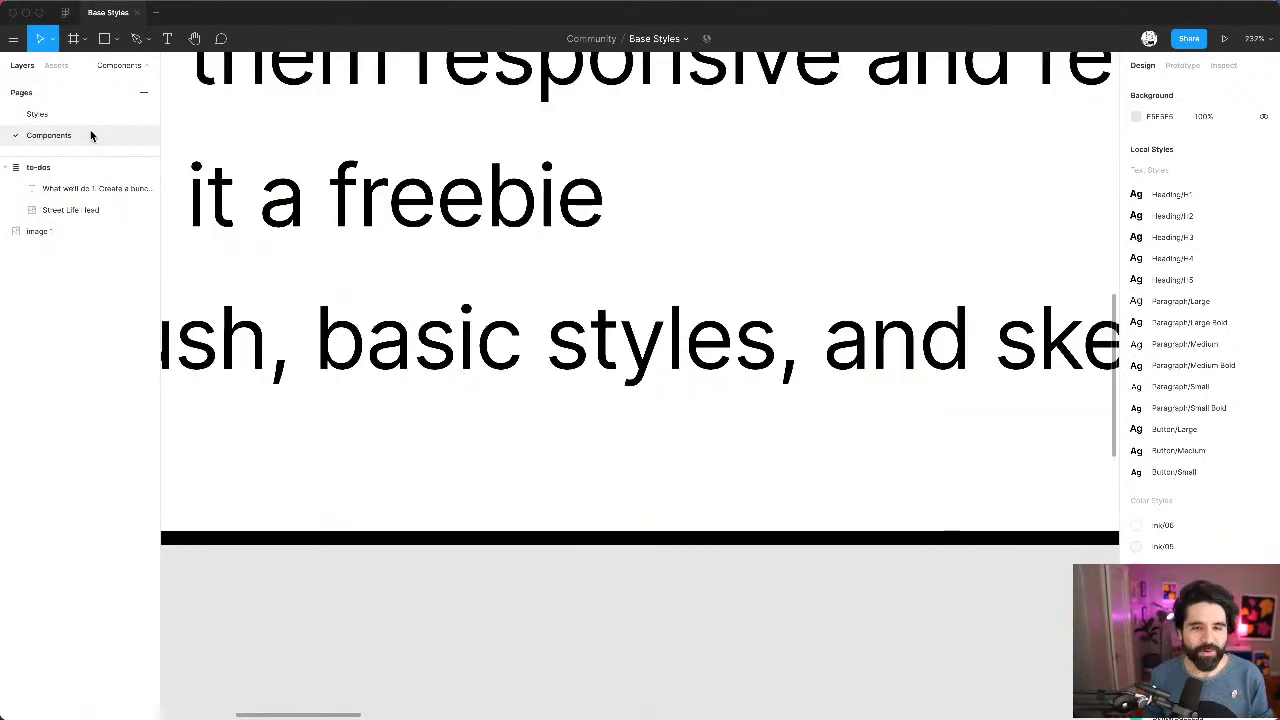
pyautogui.hotkey('shift', '1')
pyautogui.press('super+Tab')
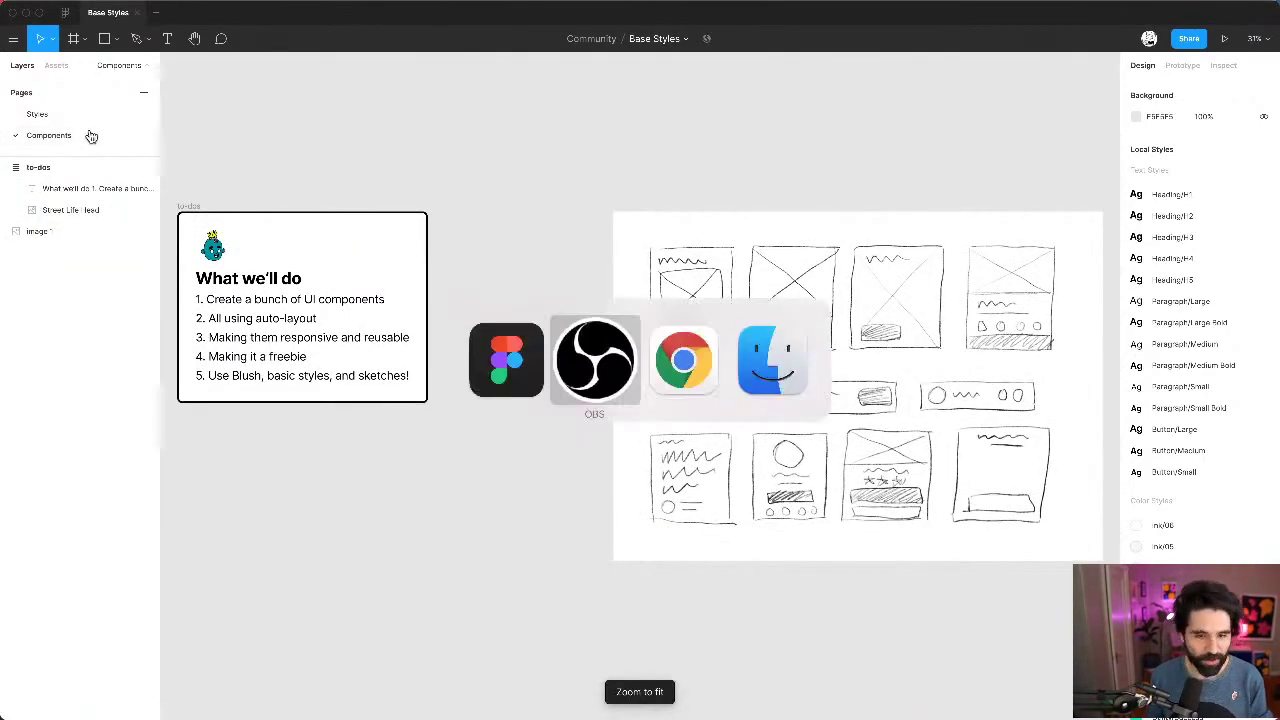
pyautogui.press('super+Tab')
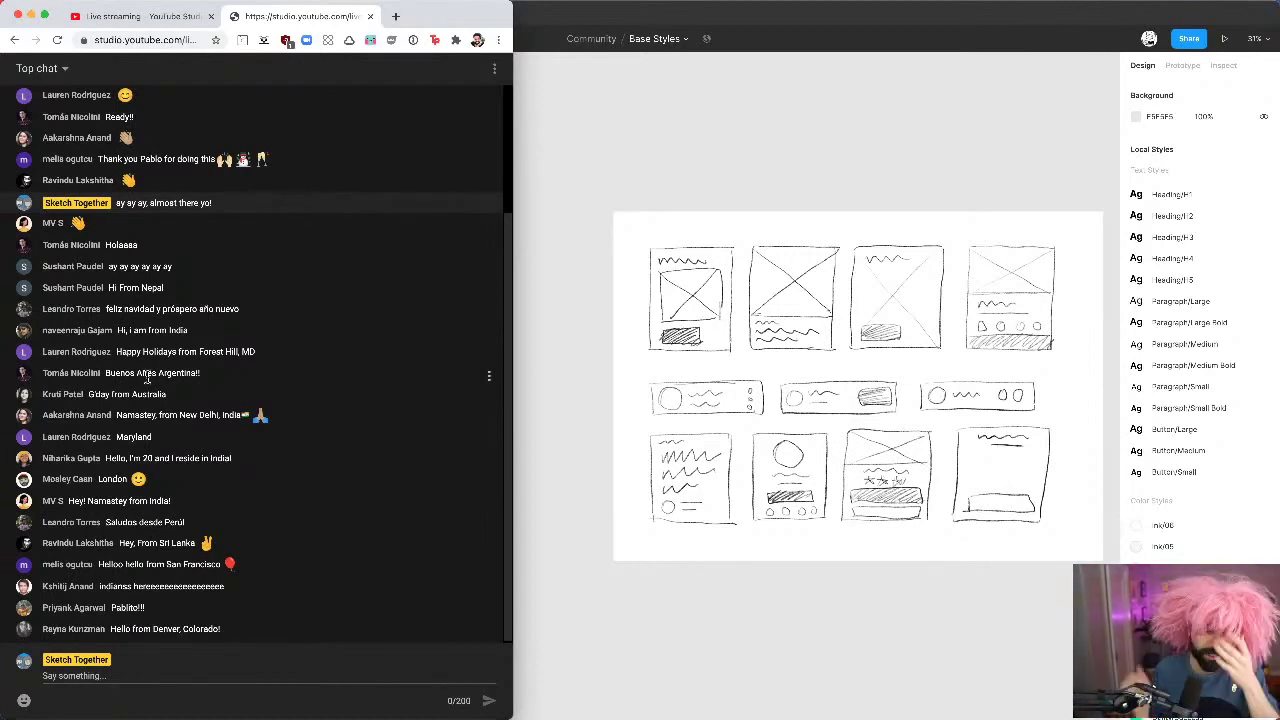
pyautogui.click(618, 187)
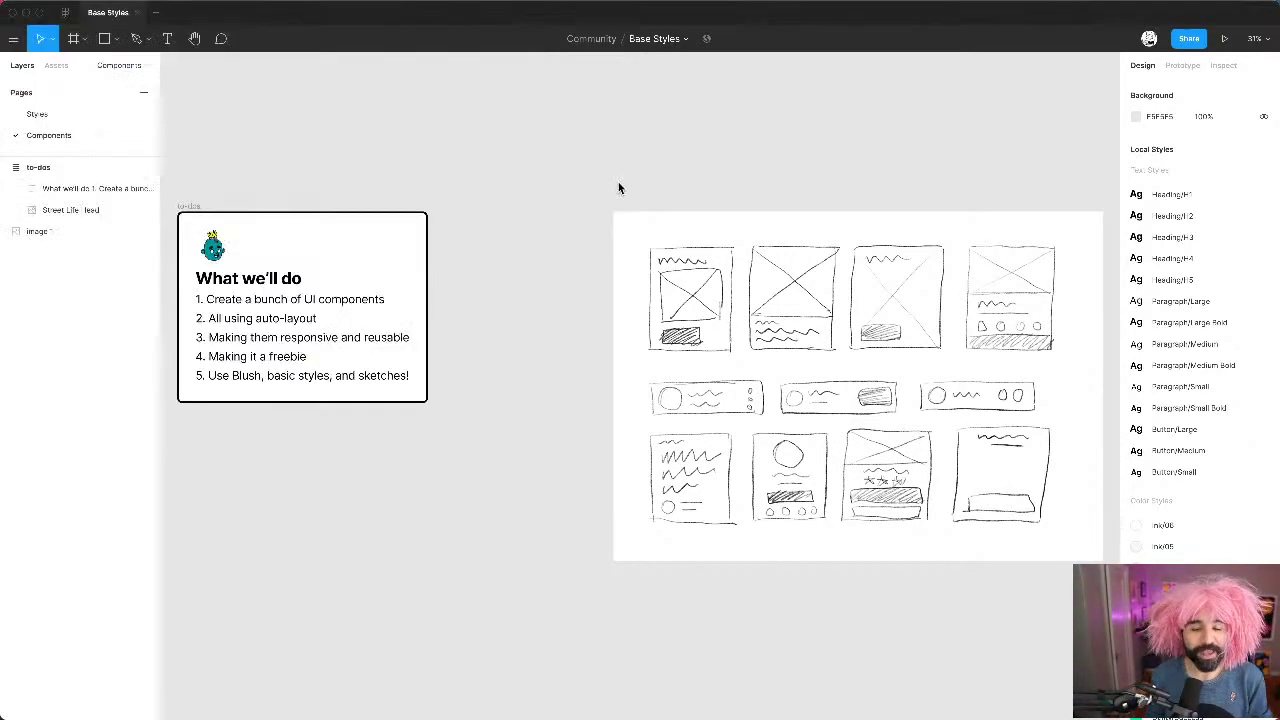
# Step: Move the sketches image horizontally so it sits closer to the to-dos frame, and deselect it
pyautogui.click(687, 277)
pyautogui.moveTo(687, 277)
pyautogui.mouseDown()
pyautogui.moveTo(531, 266)
pyautogui.moveTo(543, 273)
pyautogui.mouseUp()
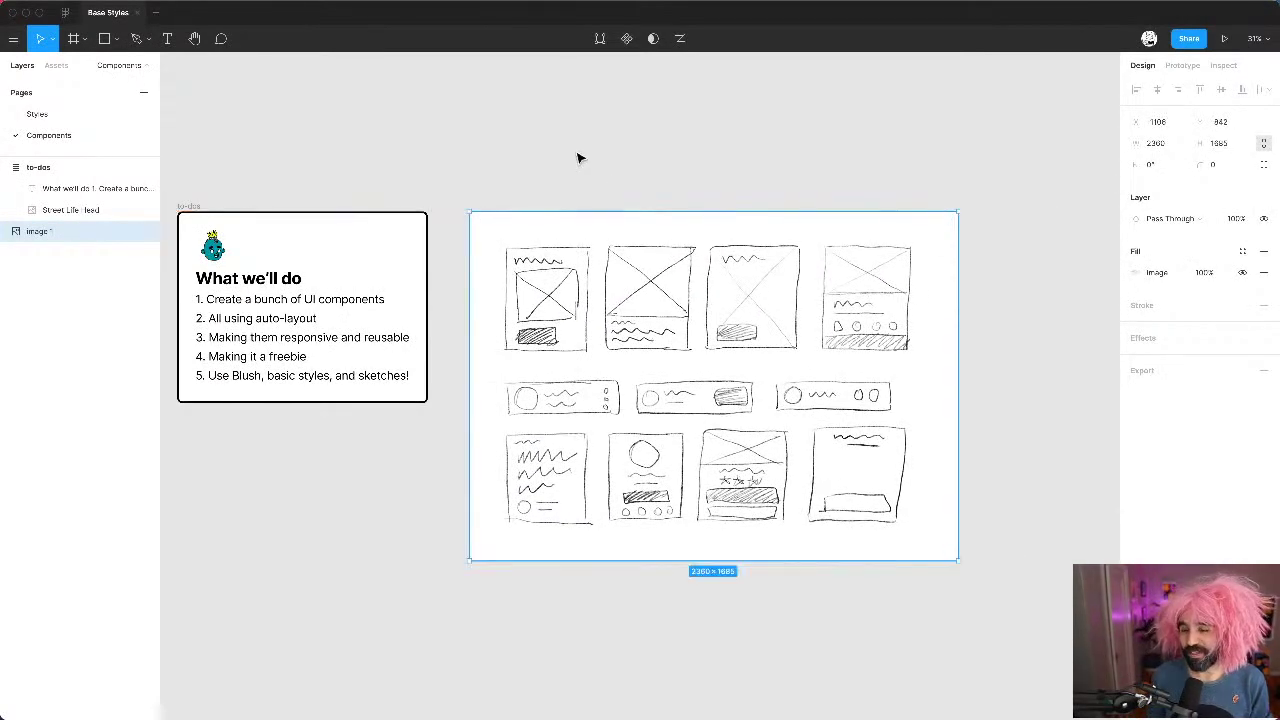
pyautogui.scroll(-5, 578, 157)
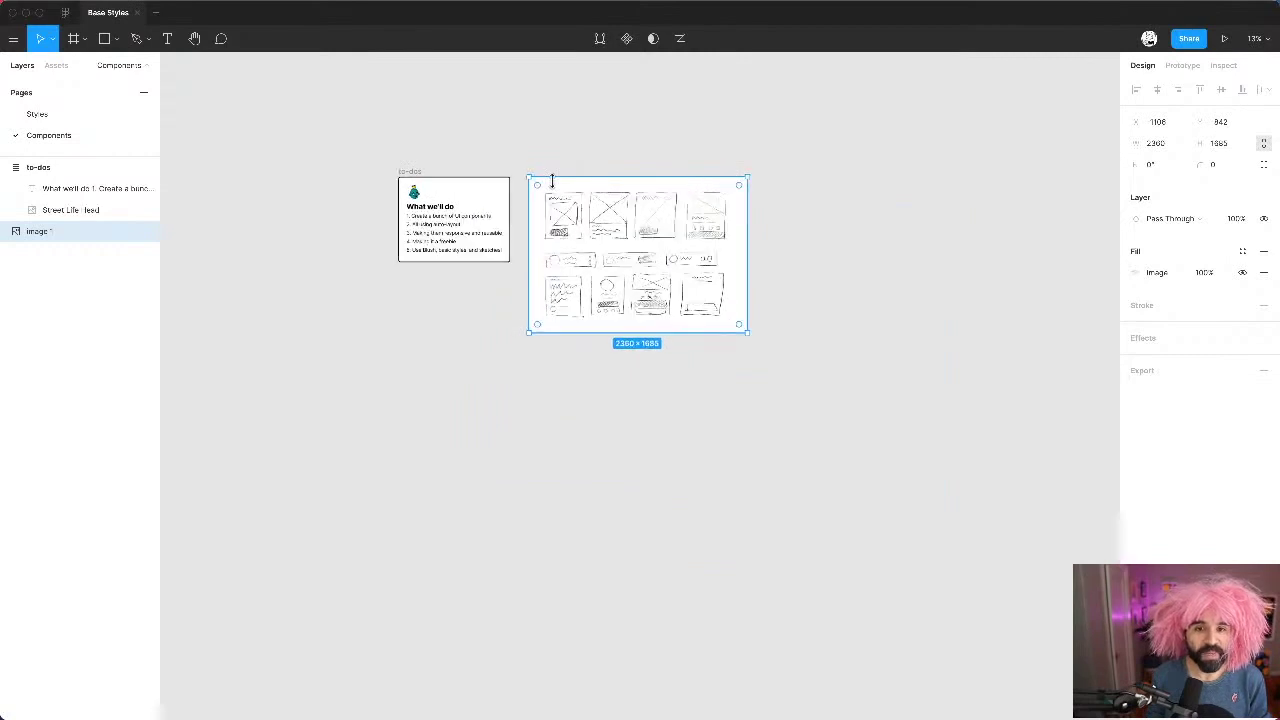
pyautogui.scroll(5, 551, 180)
pyautogui.click(400, 486)
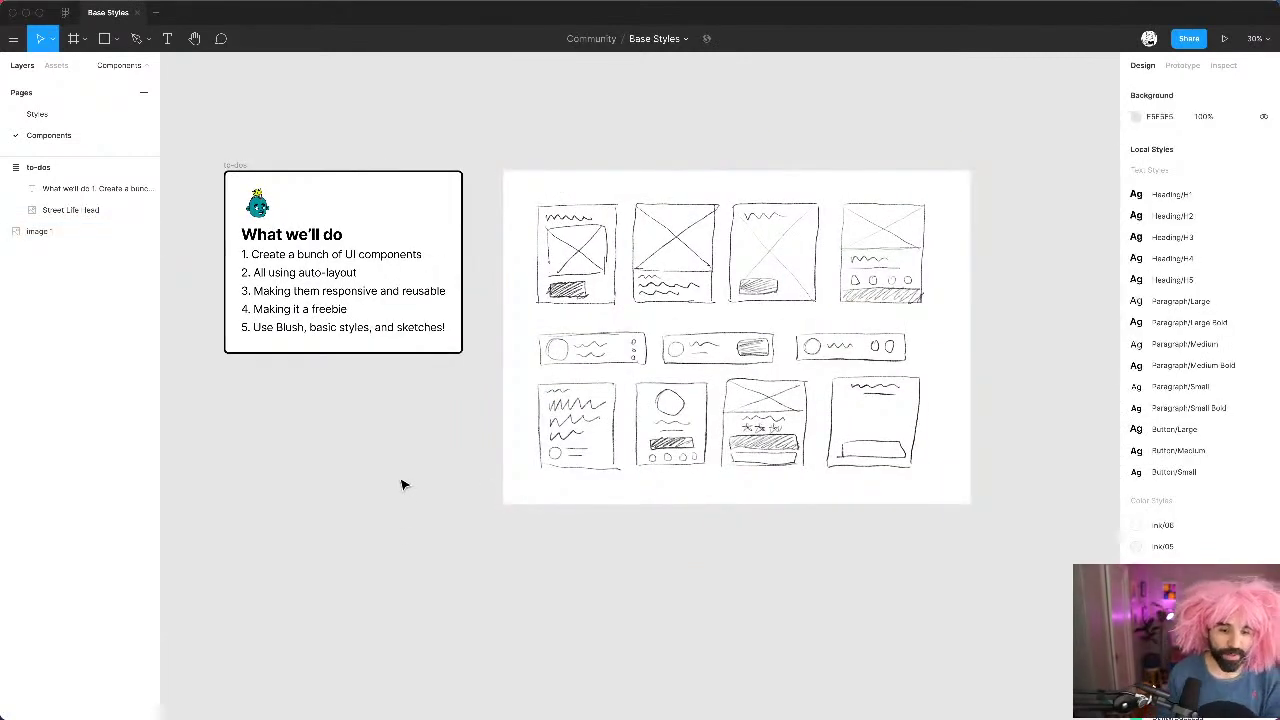
# Step: Run the Blush plugin and browse its illustration collections
pyautogui.rightClick(402, 485)
pyautogui.moveTo(443, 517)
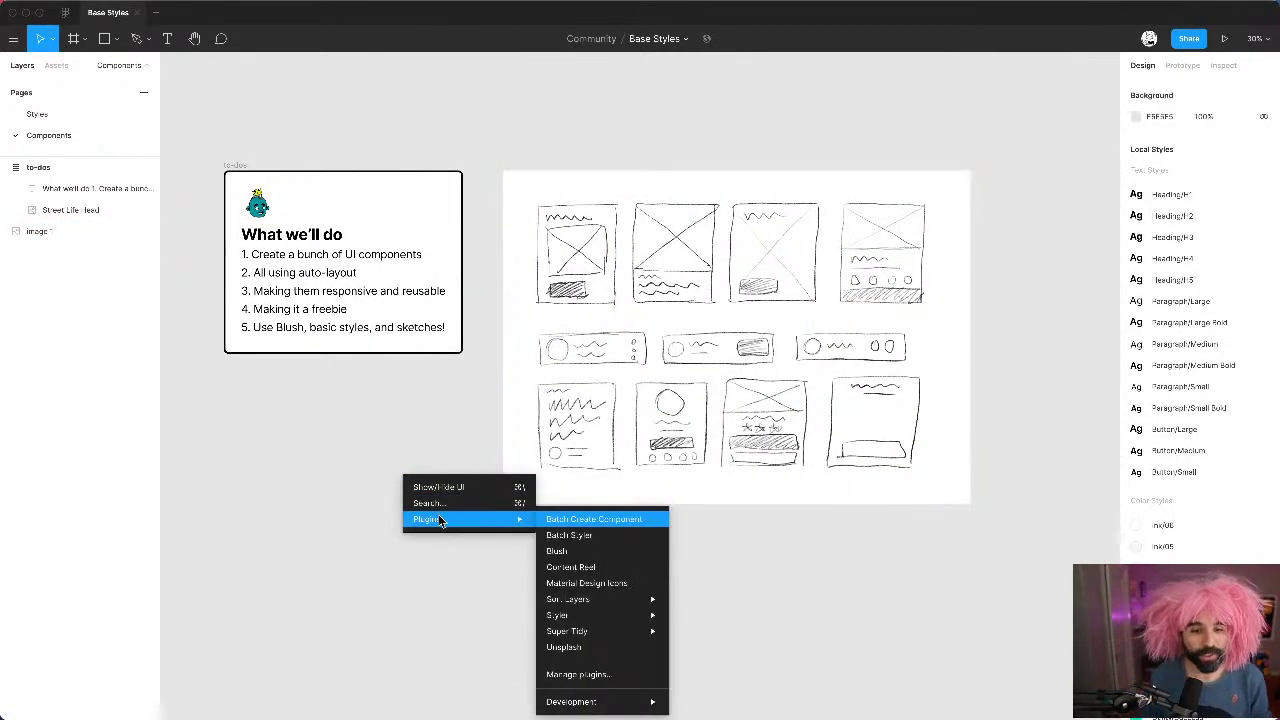
pyautogui.click(604, 553)
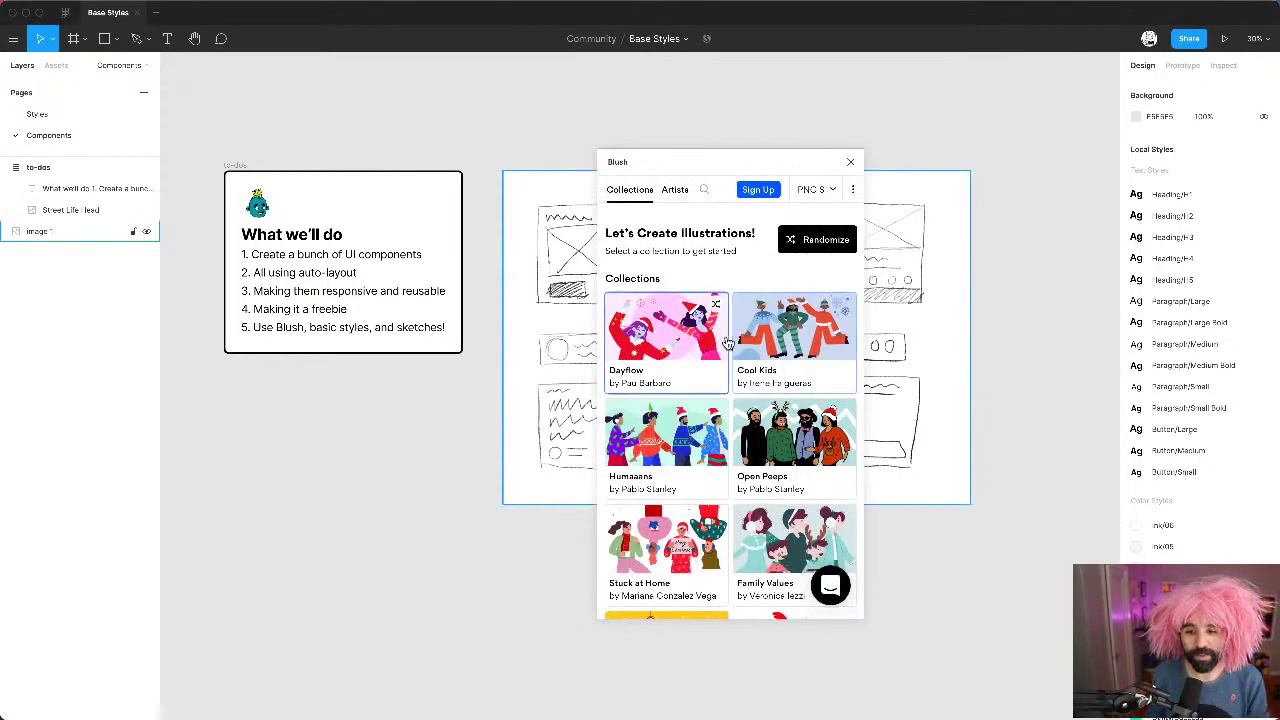
pyautogui.scroll(-10, 728, 344)
pyautogui.scroll(10, 728, 344)
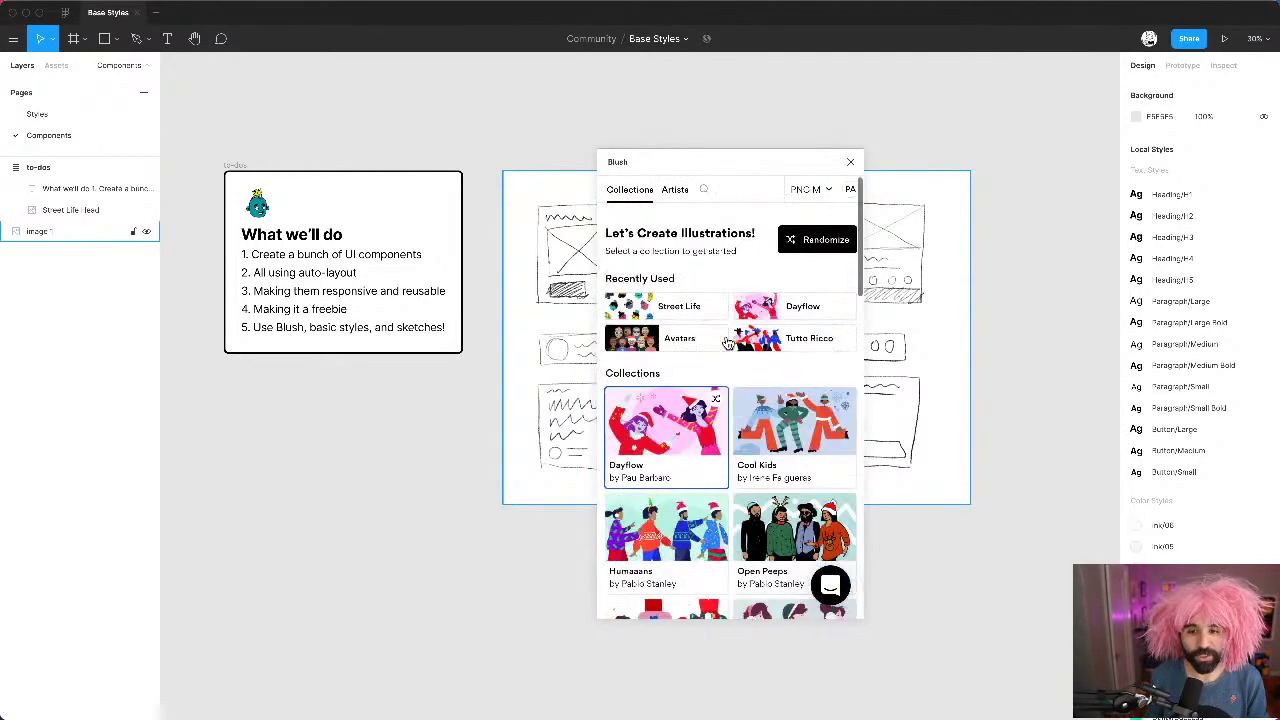
pyautogui.scroll(-4, 780, 400)
pyautogui.scroll(-1, 800, 430)
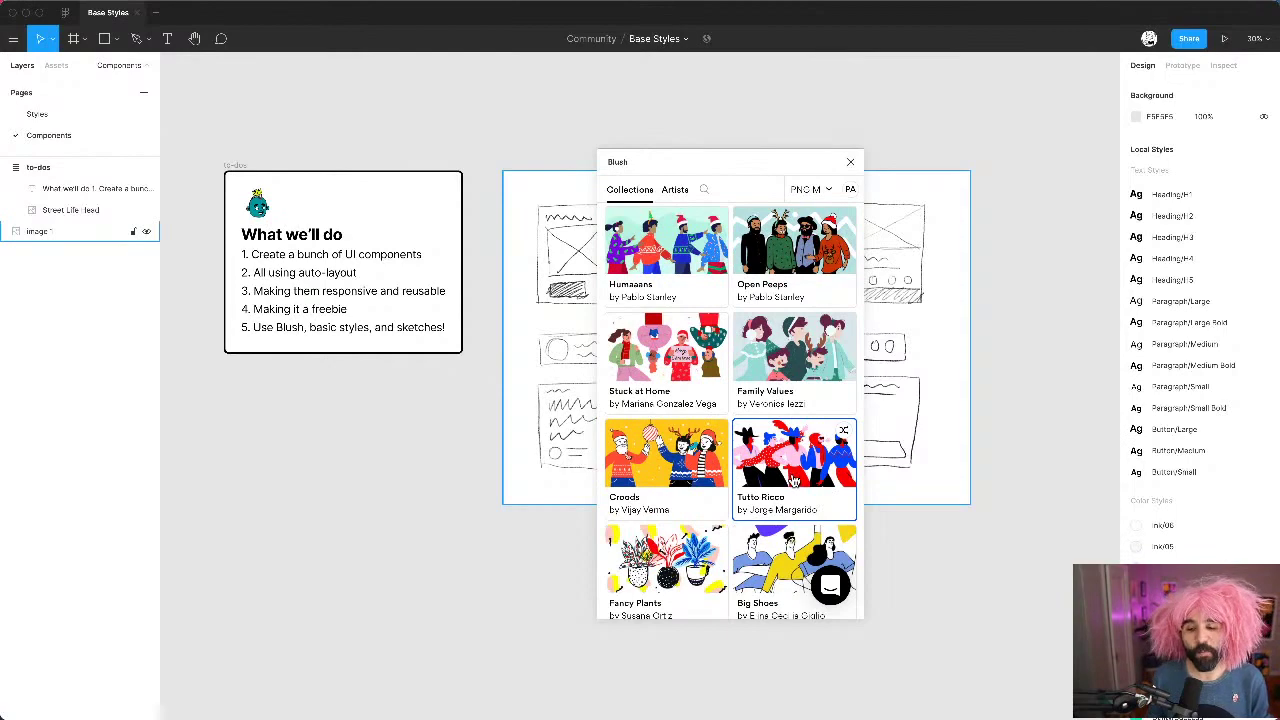
pyautogui.scroll(-2, 793, 480)
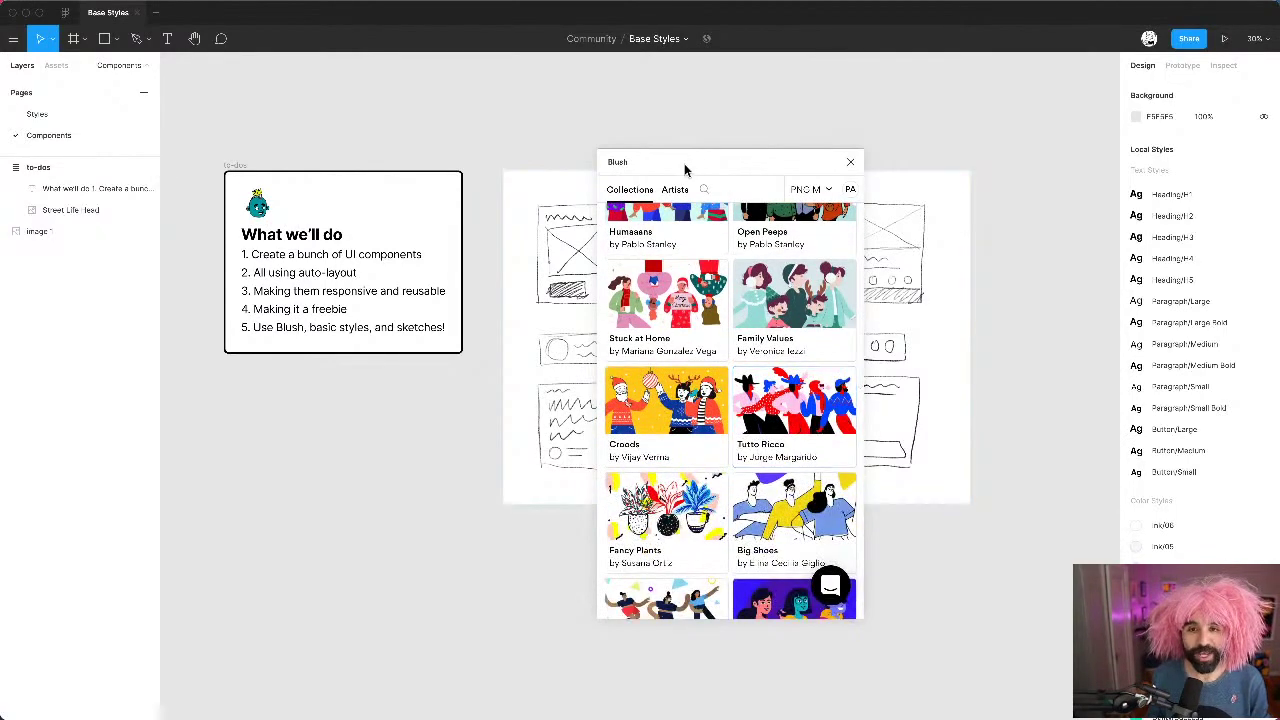
# Step: Move the Blush window clear of most of the sketches and open the Tutto Ricco collection
pyautogui.moveTo(685, 164); pyautogui.dragTo(926, 134)
pyautogui.click(997, 392)
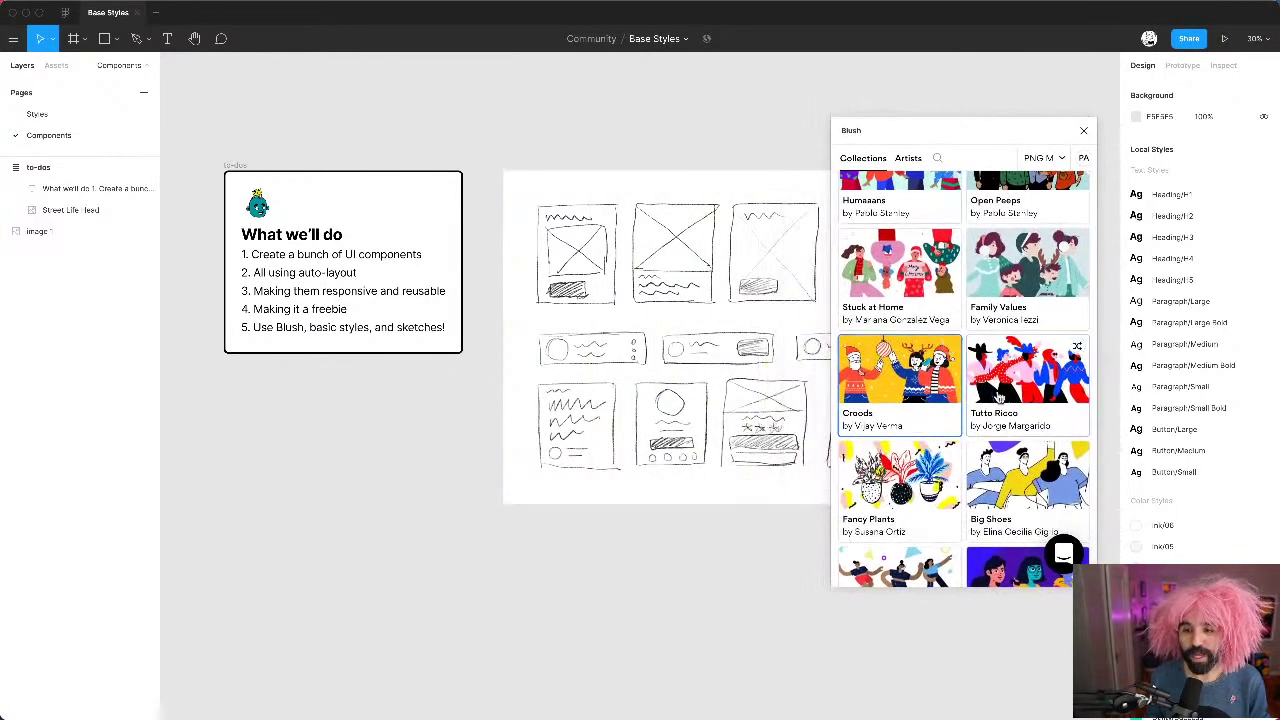
pyautogui.scroll(-3, 990, 400)
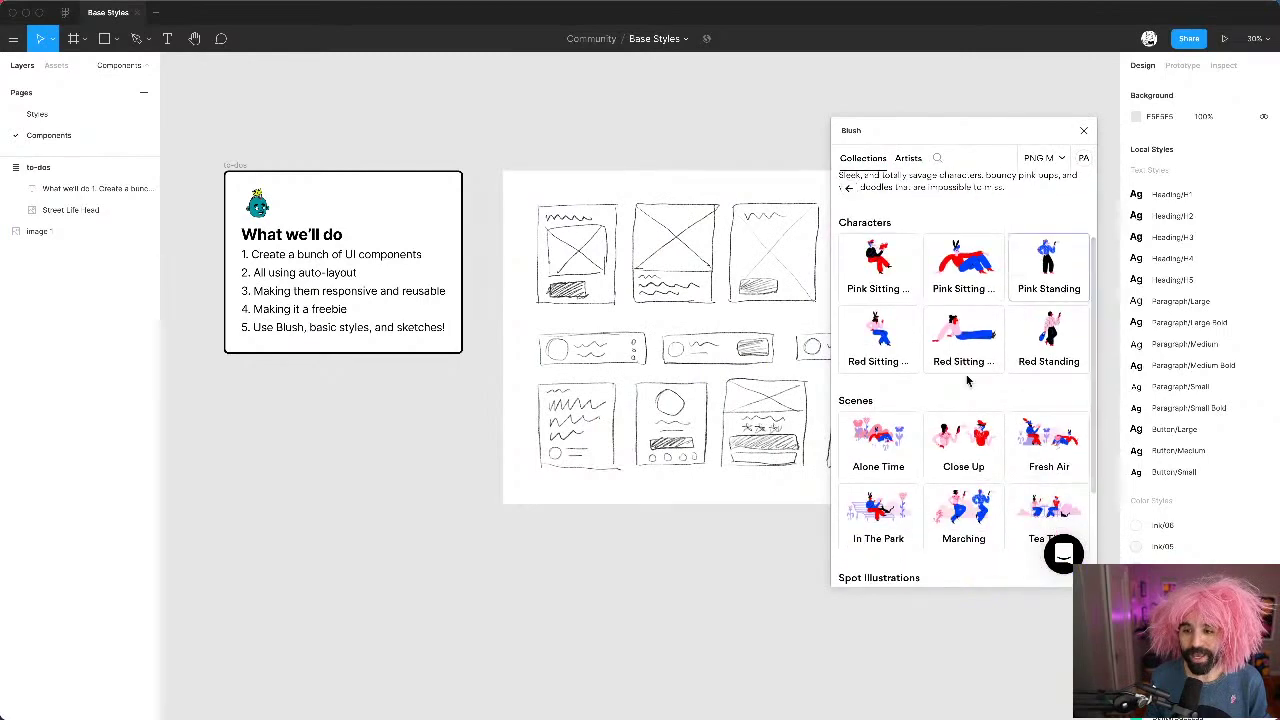
# Step: Check the card sketches and insert Tutto Ricco's Pink Sitting On Chair character onto the canvas
pyautogui.click(565, 283)
pyautogui.scroll(4, 640, 214)
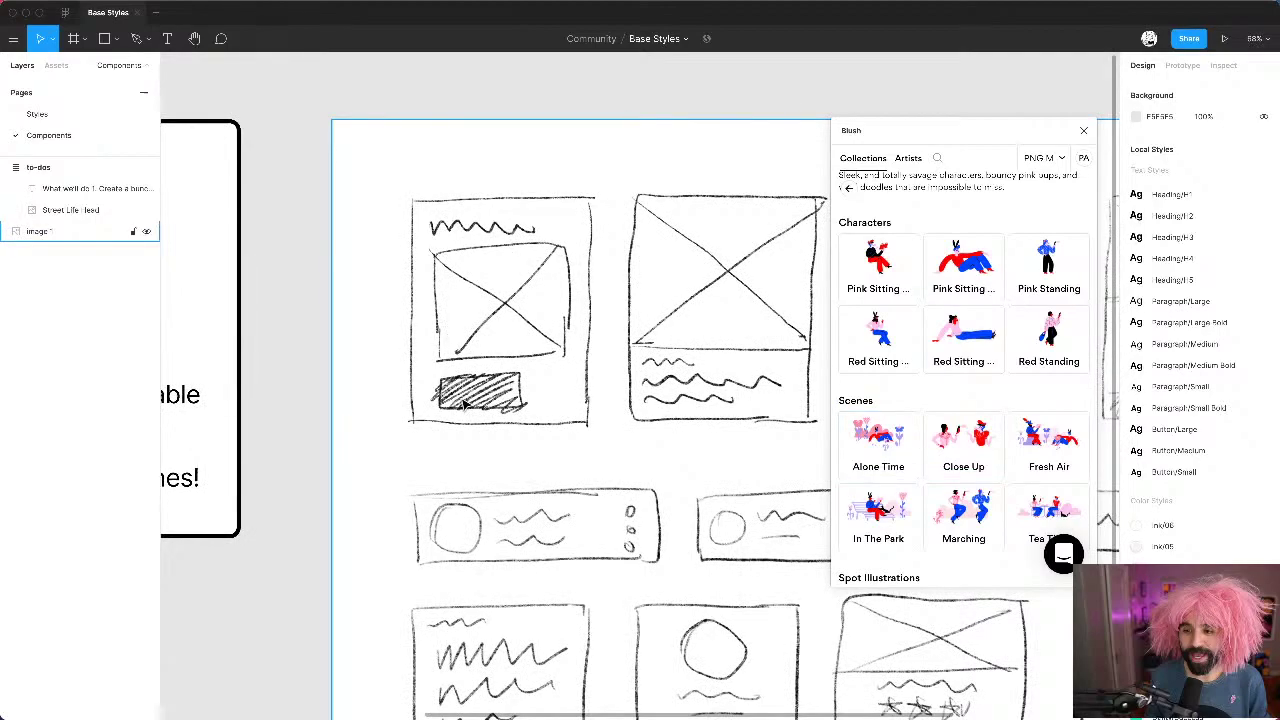
pyautogui.scroll(-5, 570, 229)
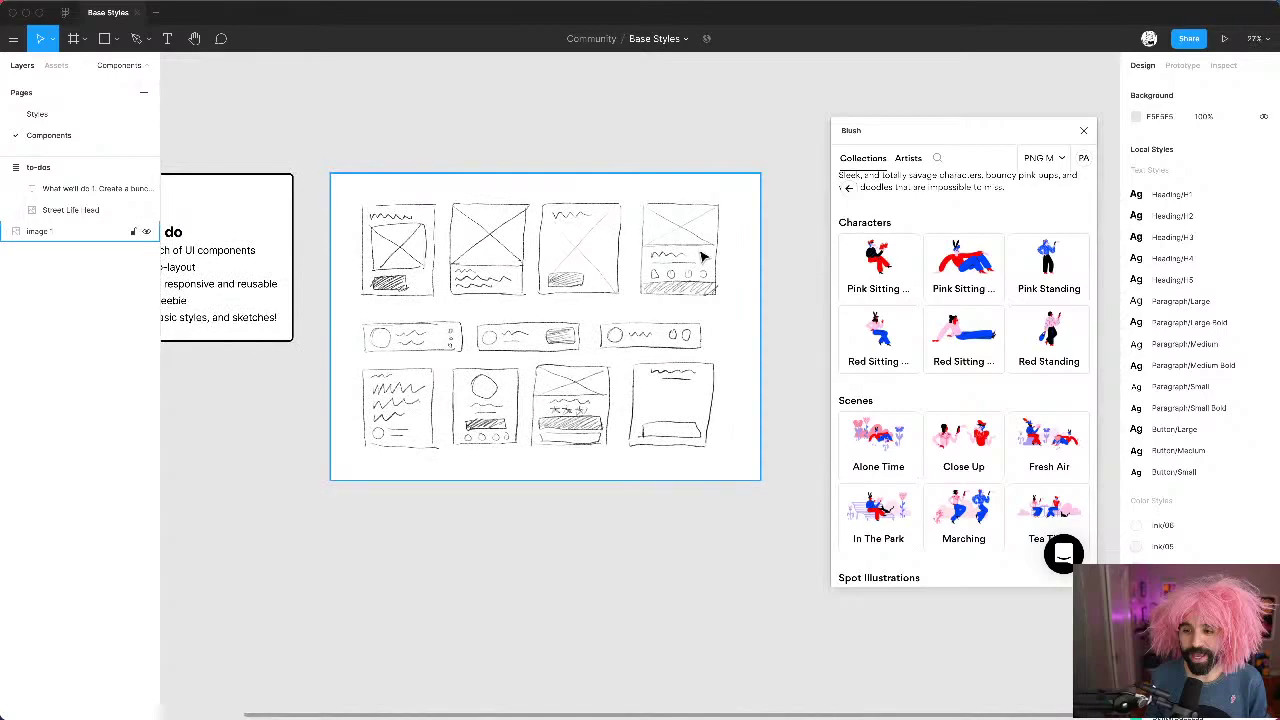
pyautogui.hscroll(2, 740, 264)
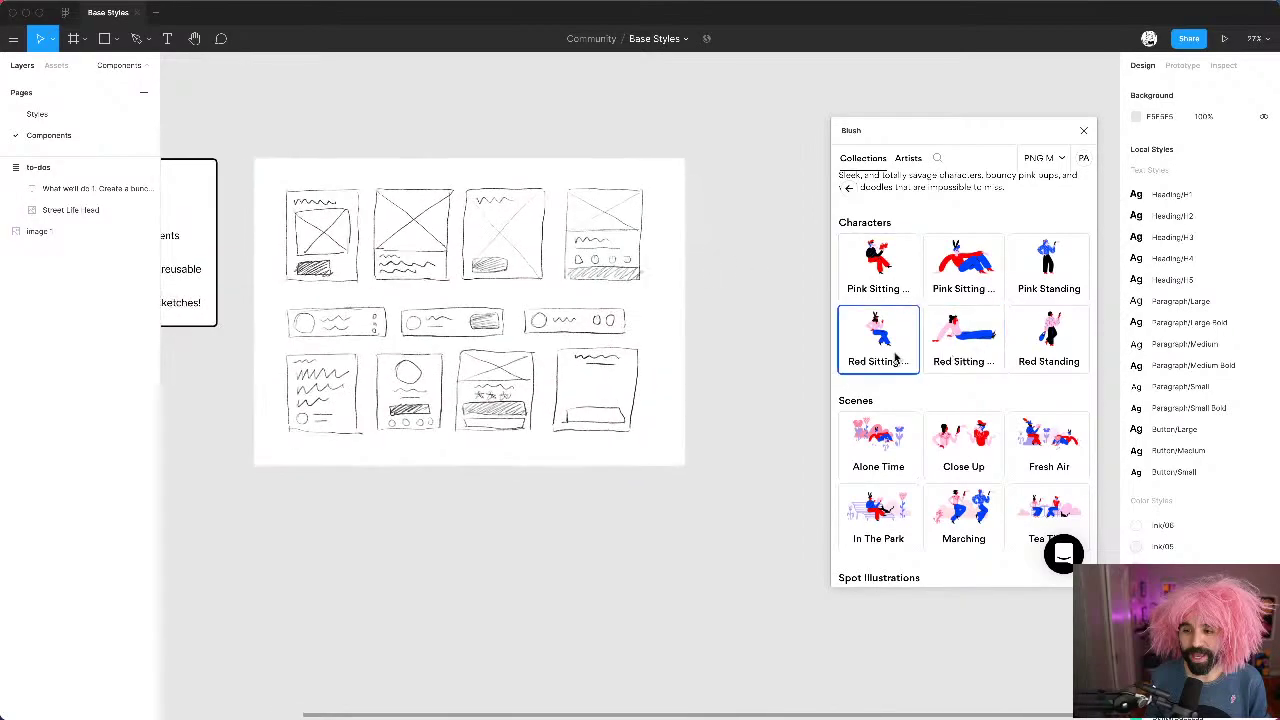
pyautogui.scroll(-3, 871, 457)
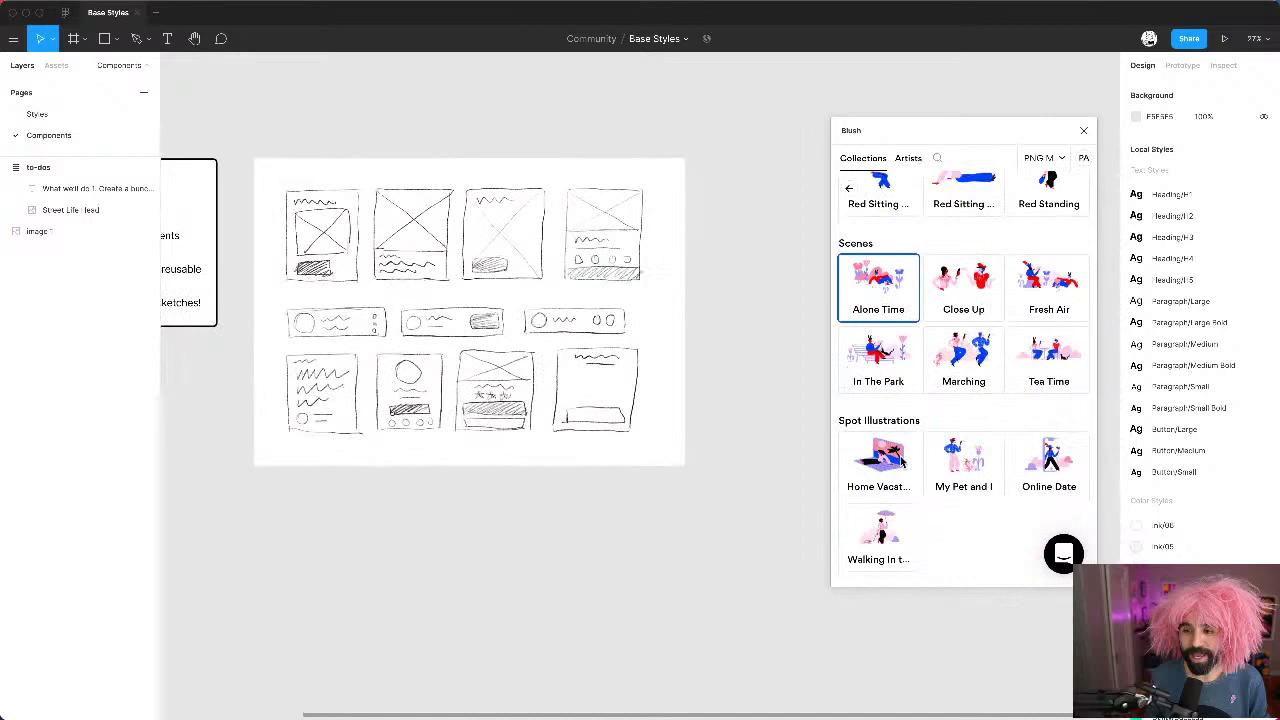
pyautogui.scroll(1, 901, 461)
pyautogui.scroll(2, 920, 470)
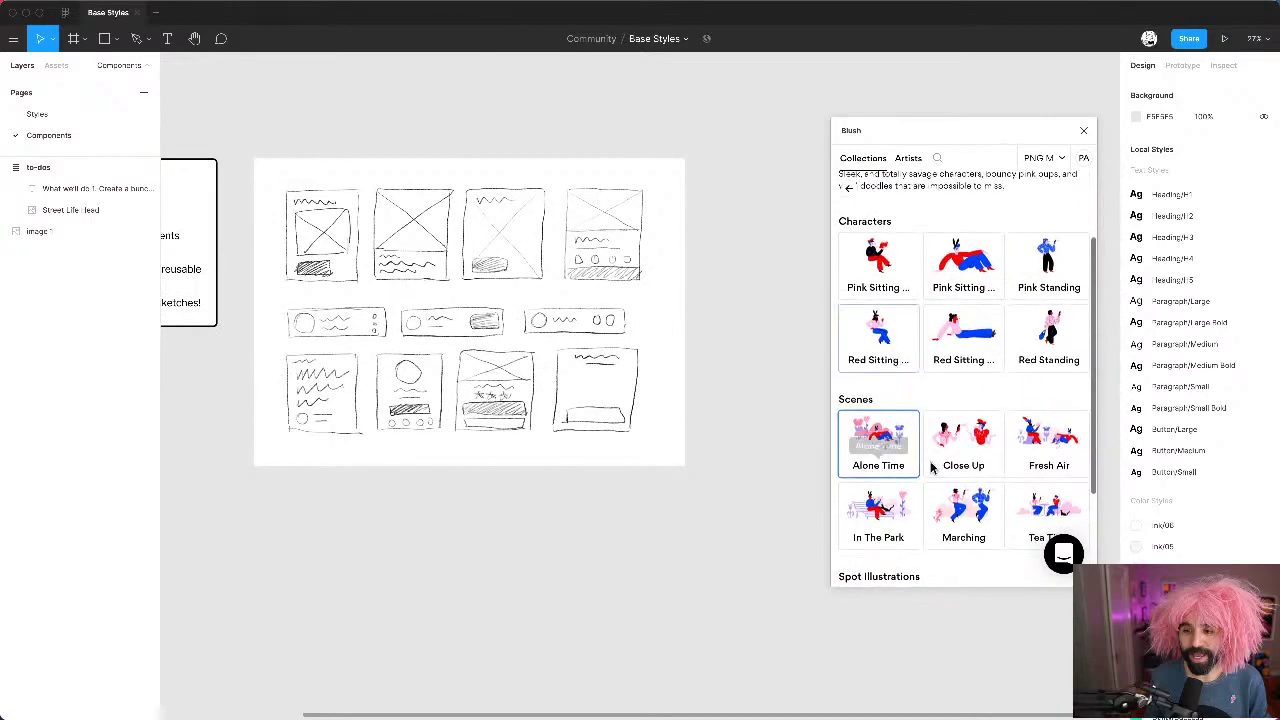
pyautogui.scroll(1, 924, 392)
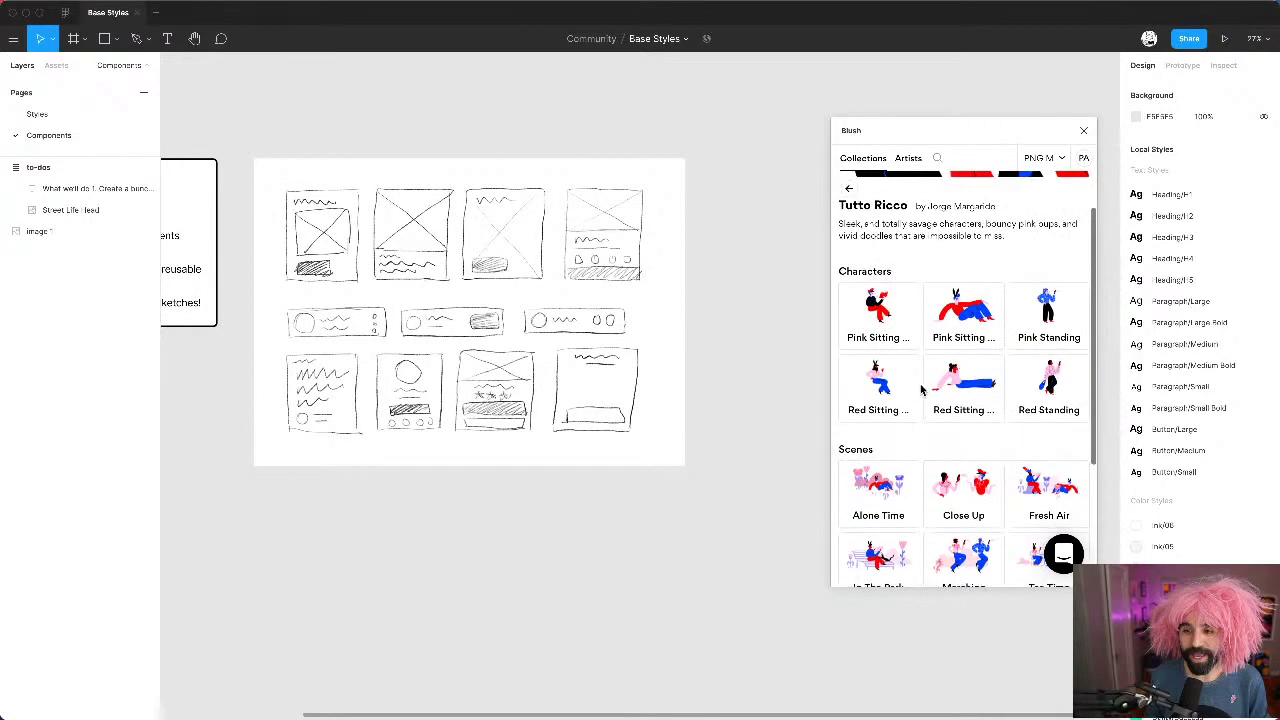
pyautogui.click(885, 313)
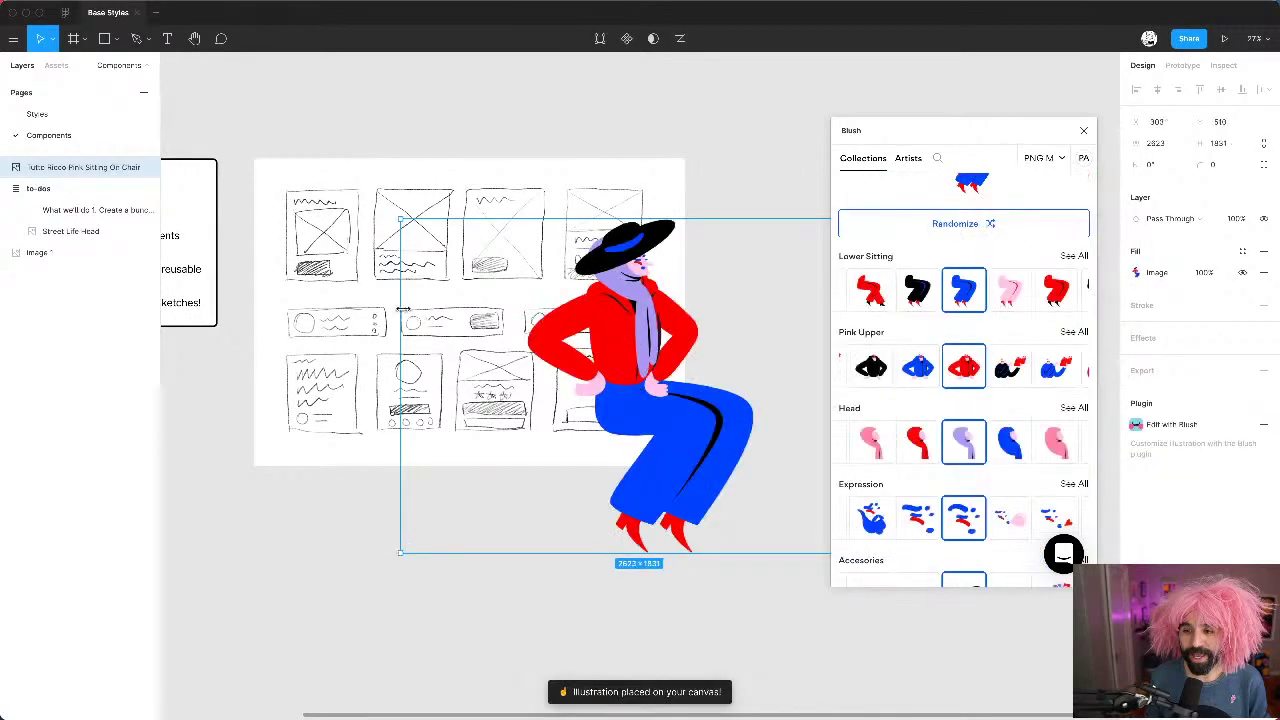
# Step: Scale the seated character down to about 600 × 645, place it beside the sketches image and deselect it
pyautogui.moveTo(734, 220); pyautogui.dragTo(695, 325)
pyautogui.moveTo(645, 418); pyautogui.dragTo(796, 276)
pyautogui.hscroll(3, 700, 270)
pyautogui.click(676, 147)
# Step: Add a text layer reading "Heading" above the seated character
pyautogui.scroll(5, 676, 147)
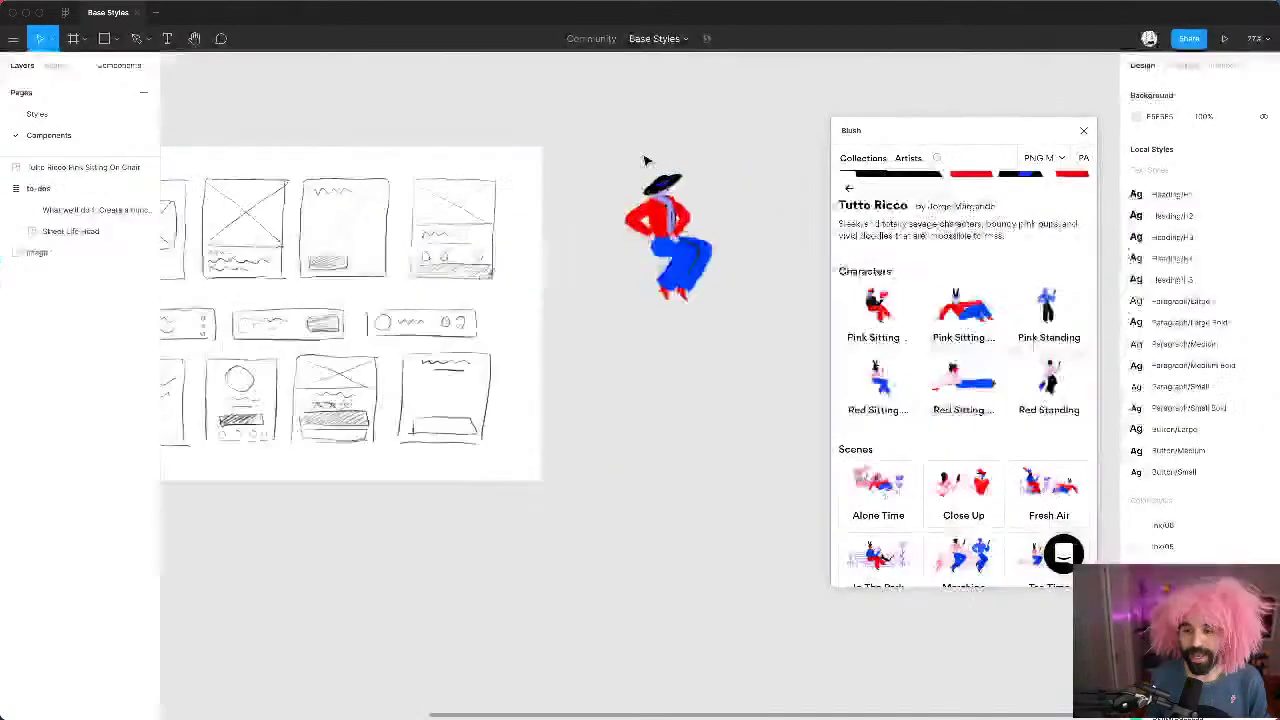
pyautogui.press('t')
pyautogui.click(634, 148)
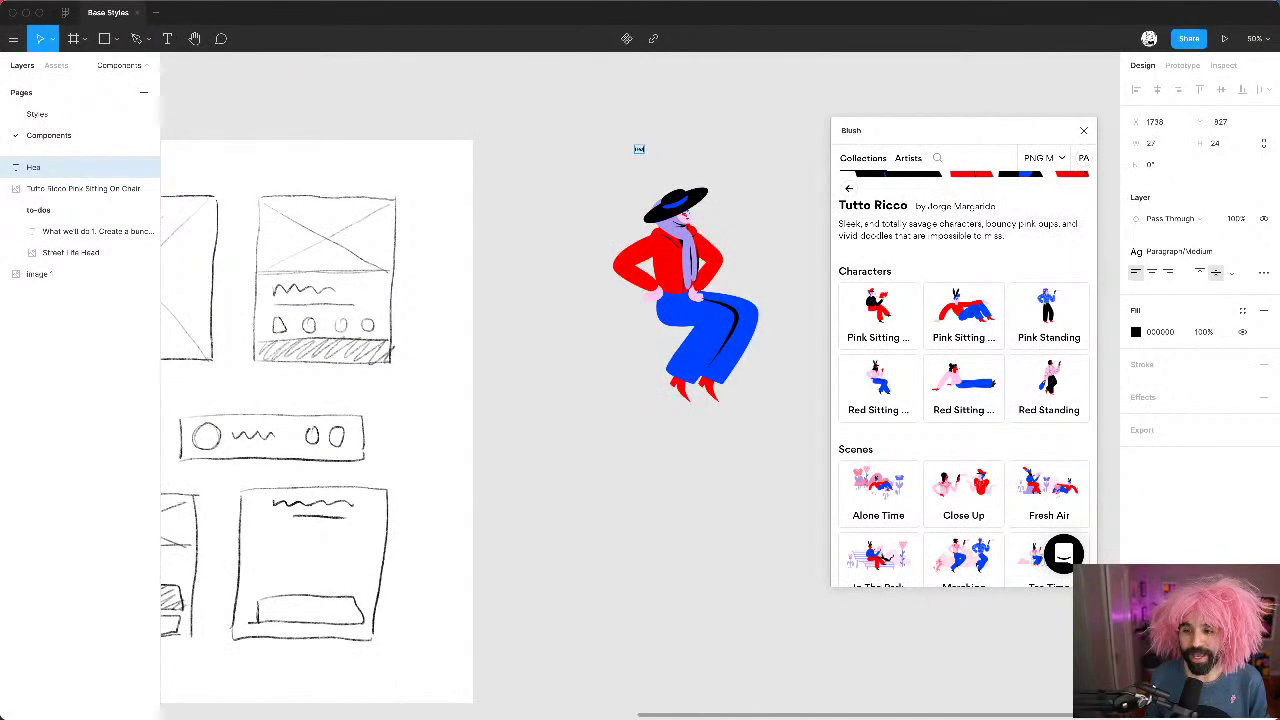
pyautogui.press('Escape')
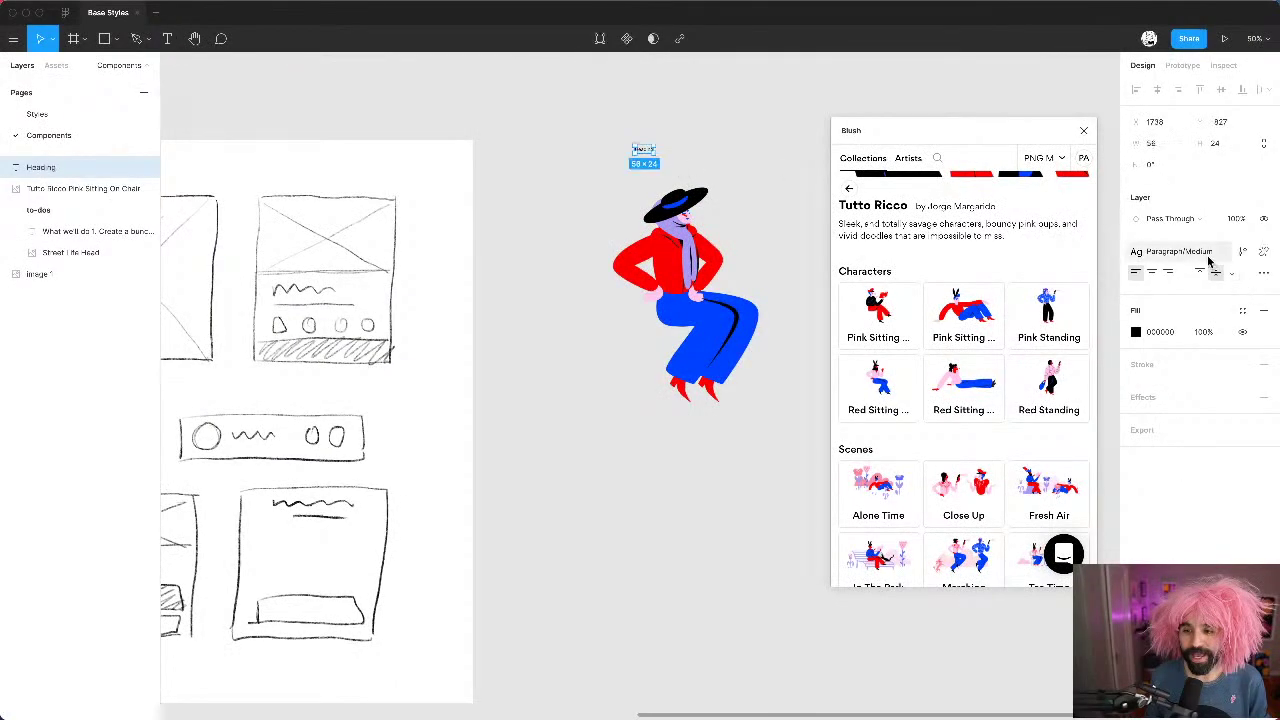
# Step: Shrink the sketches image to about 647 × 462 and move the to-dos frame next to it
pyautogui.click(778, 340)
pyautogui.scroll(-5, 470, 275)
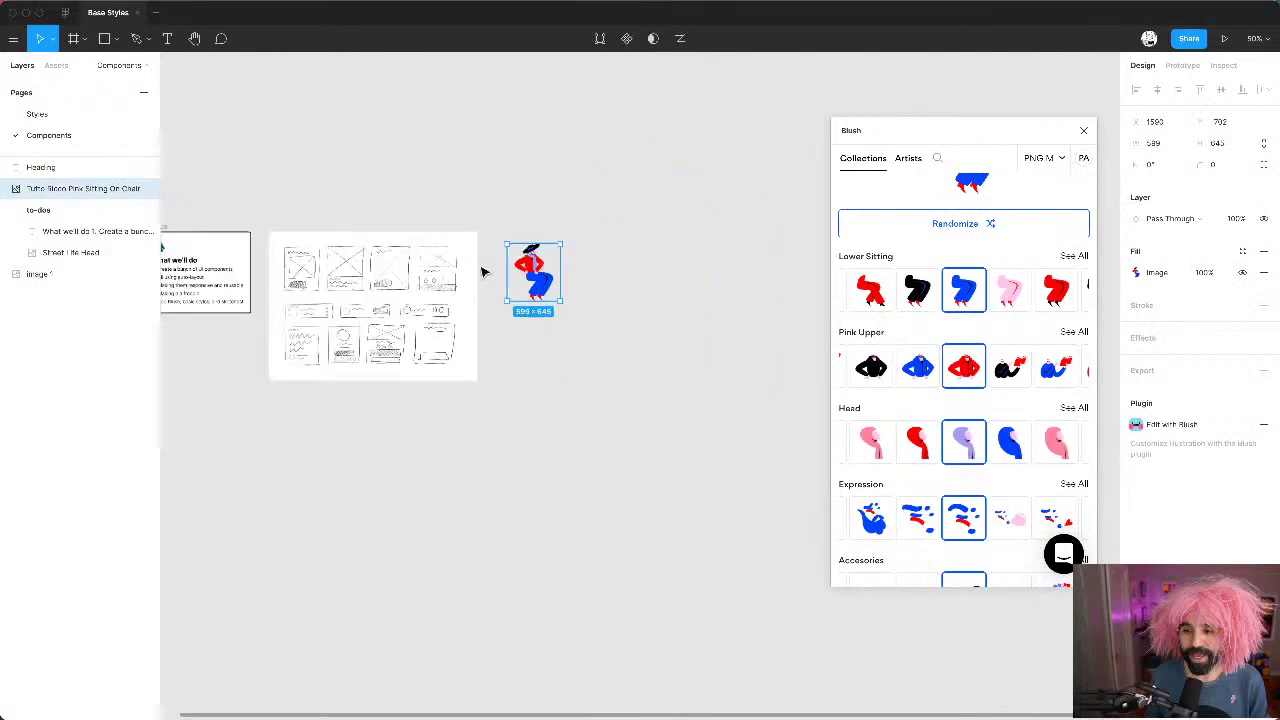
pyautogui.hscroll(-2, 438, 288)
pyautogui.click(438, 288)
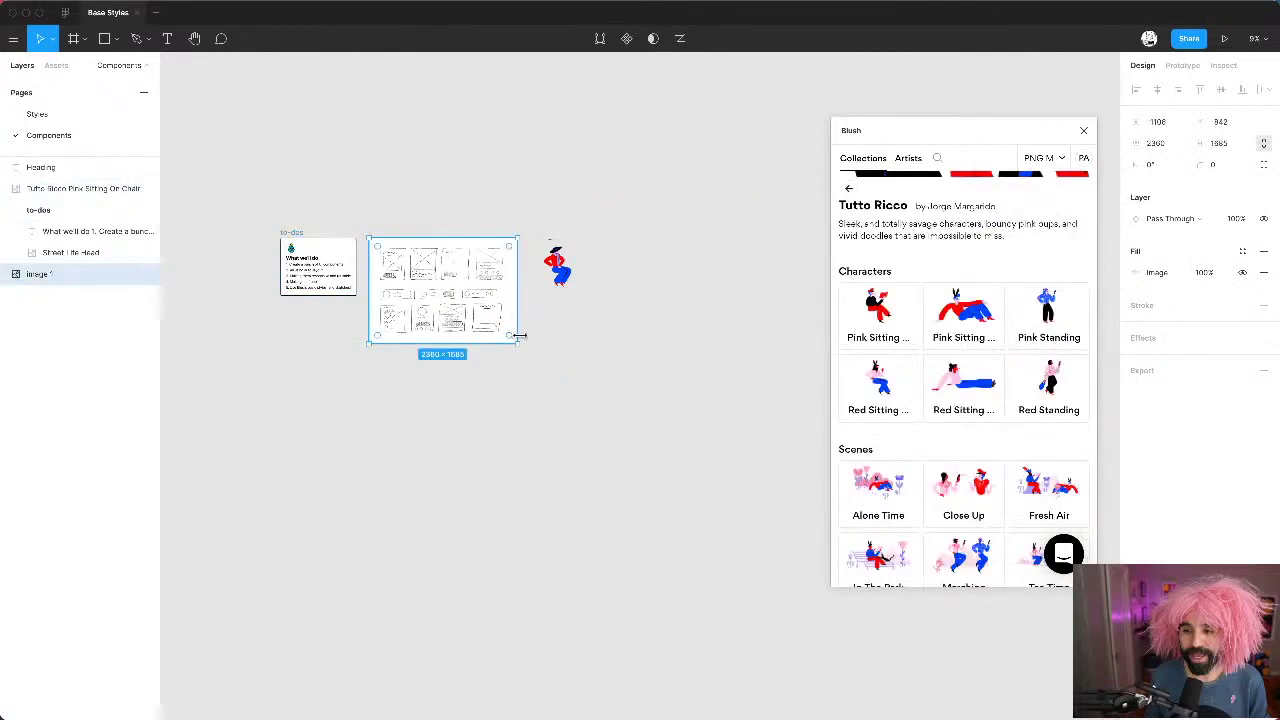
pyautogui.moveTo(367, 341)
pyautogui.mouseDown()
pyautogui.moveTo(457, 280)
pyautogui.moveTo(518, 267)
pyautogui.moveTo(494, 266)
pyautogui.mouseUp()
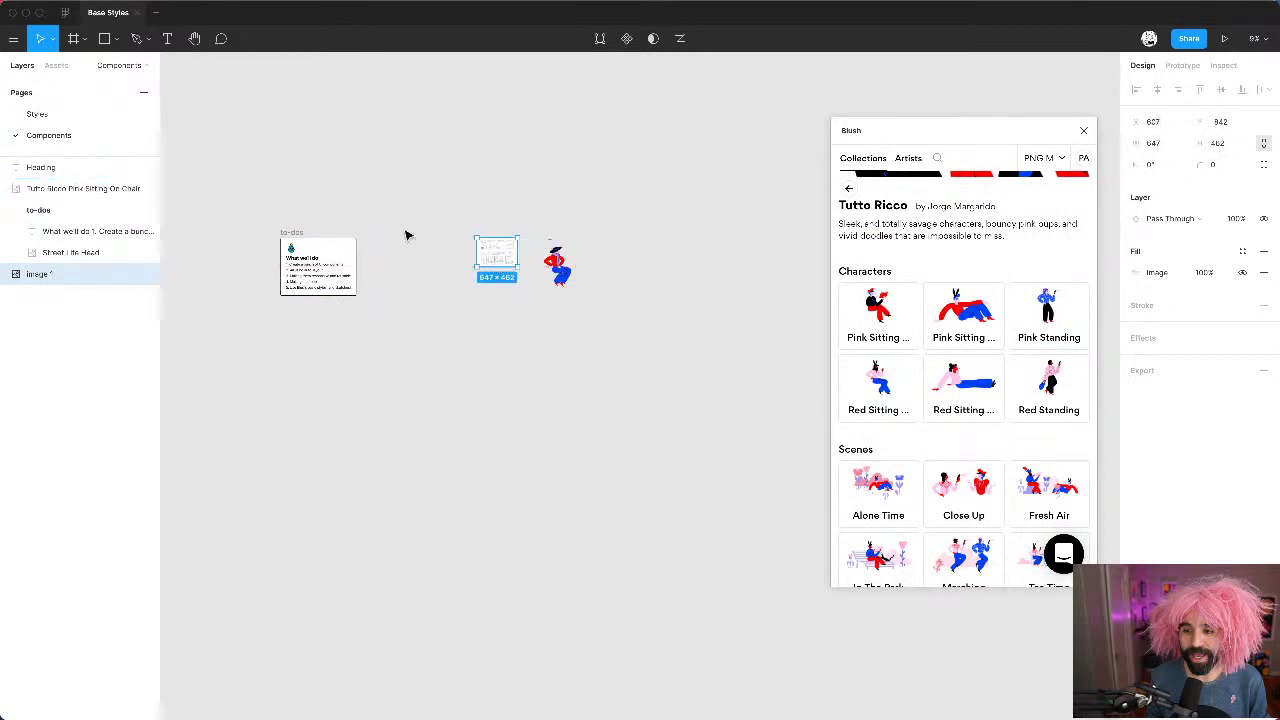
pyautogui.moveTo(310, 241); pyautogui.dragTo(410, 238)
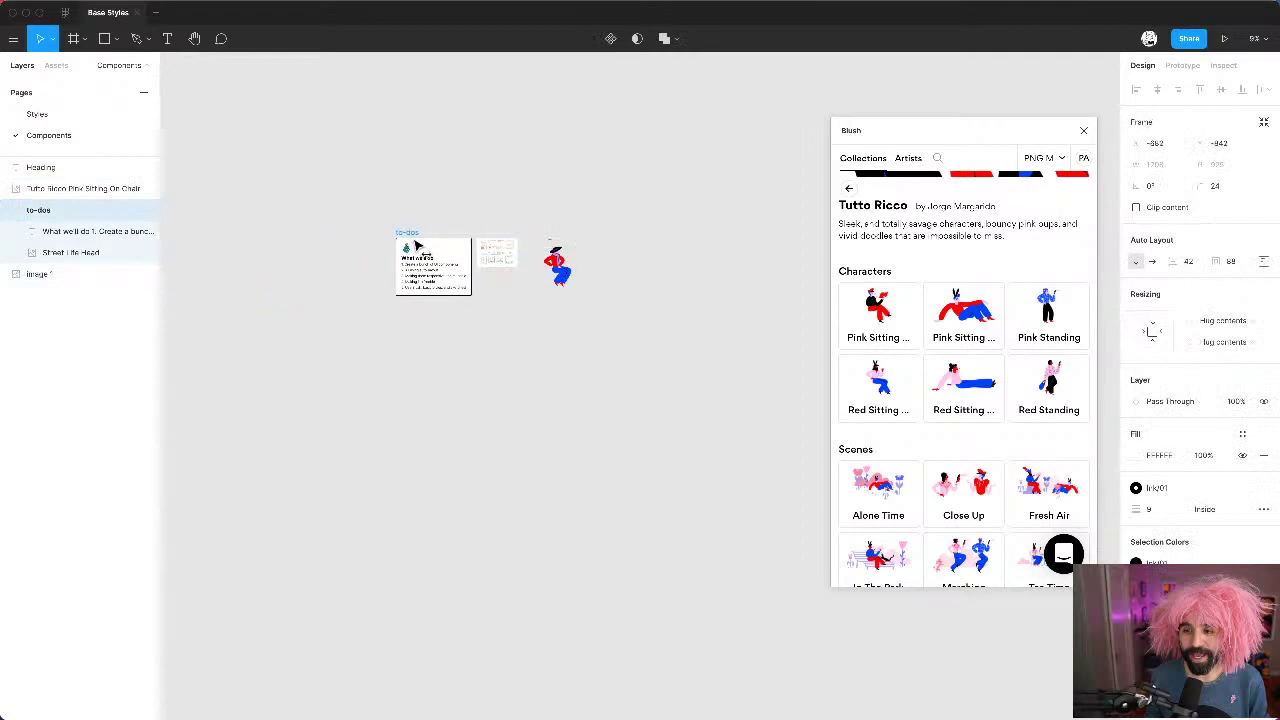
pyautogui.scroll(5, 410, 238)
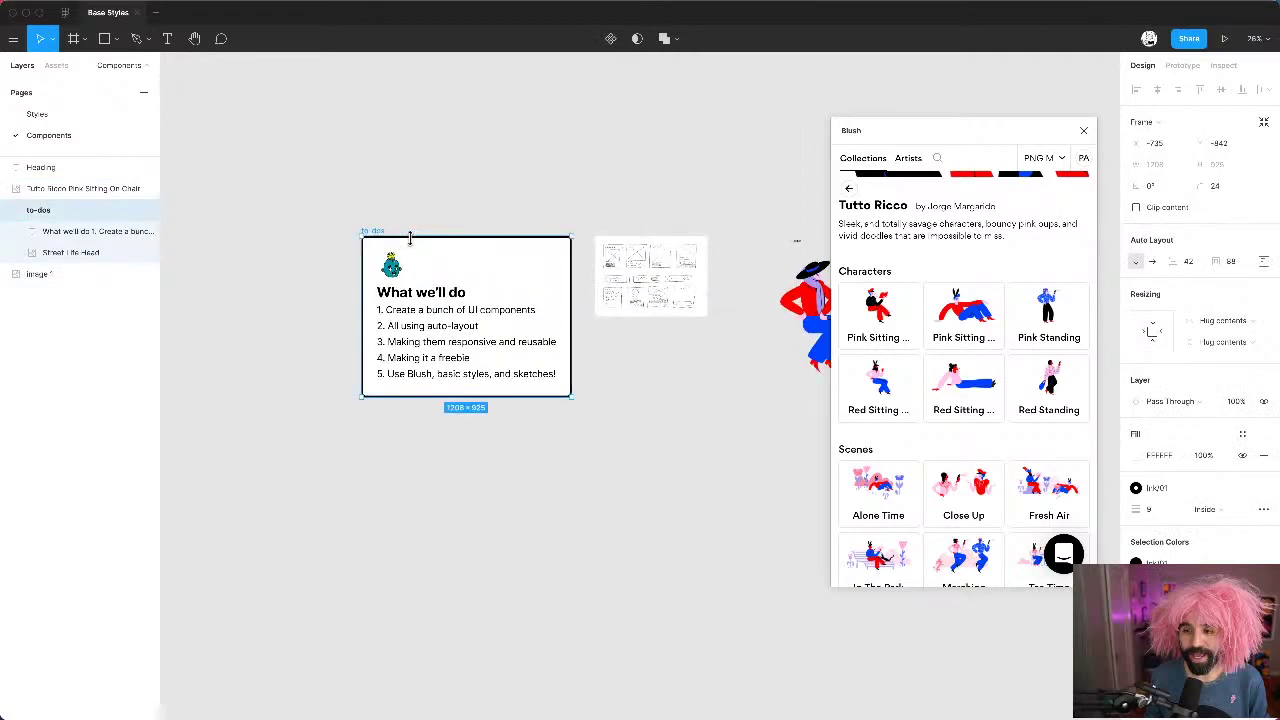
pyautogui.press('l')
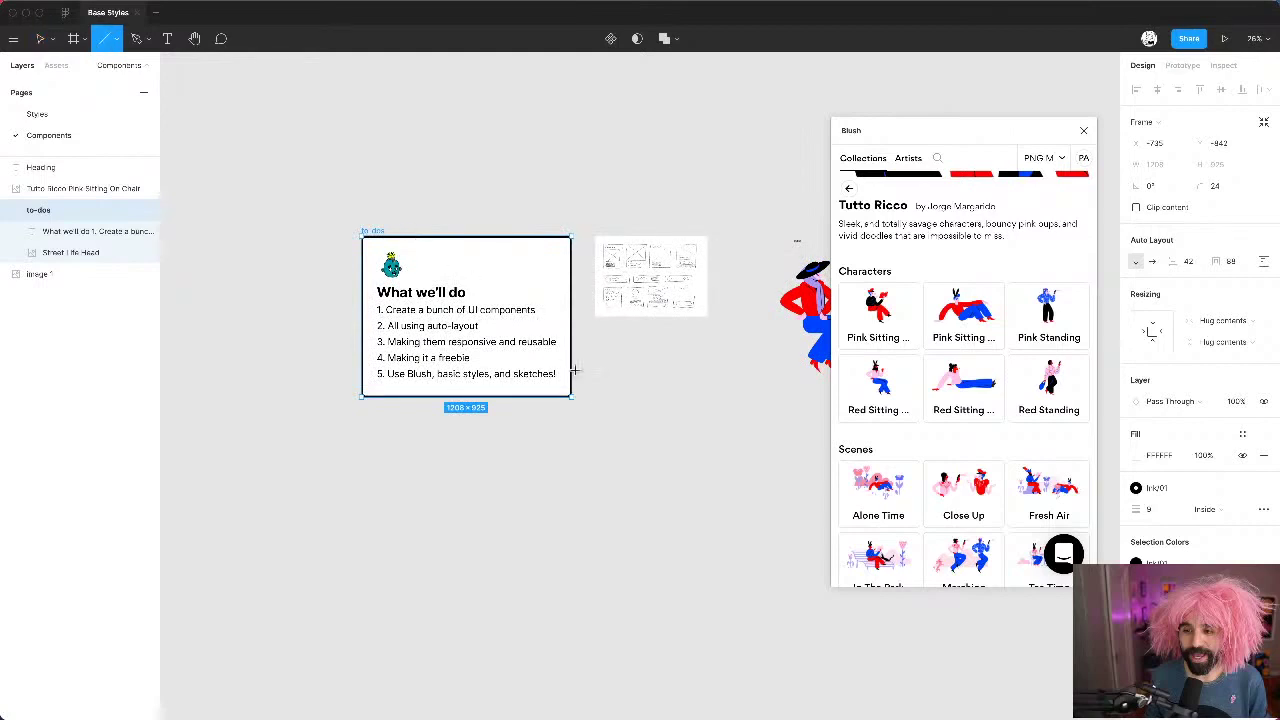
pyautogui.press('v')
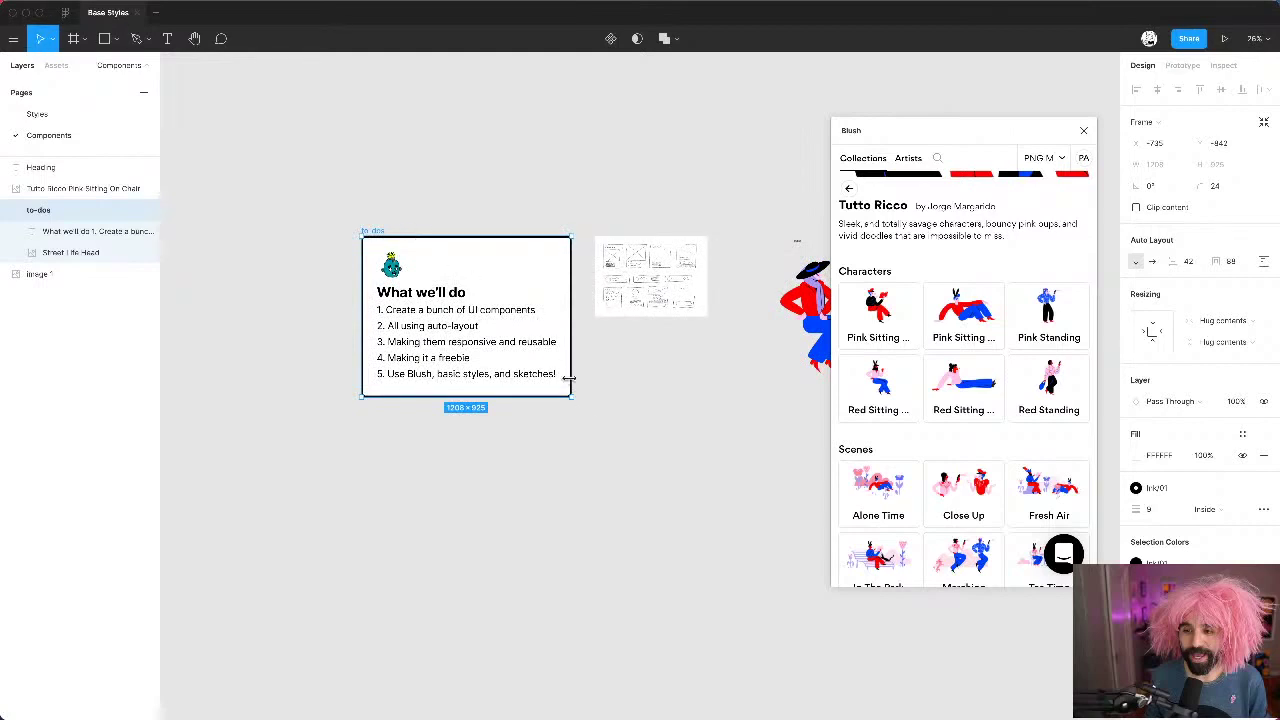
pyautogui.moveTo(569, 399); pyautogui.dragTo(498, 340)
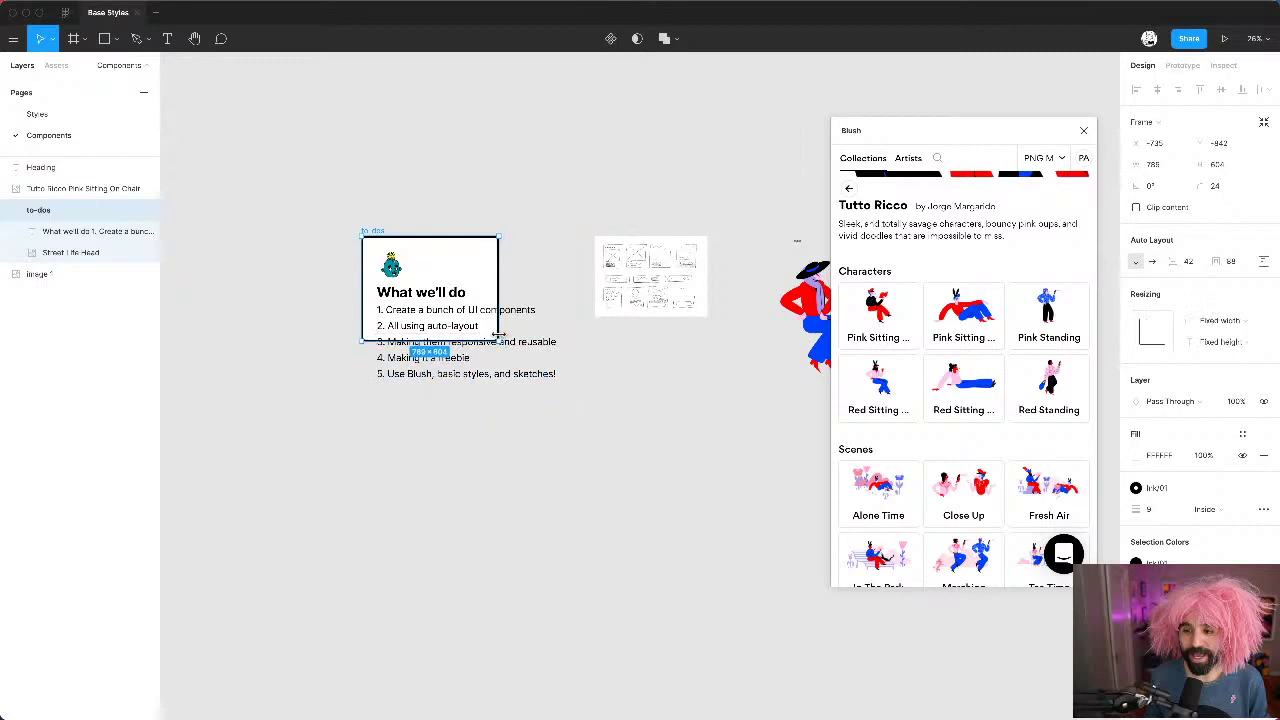
pyautogui.press('super+space')
pyautogui.write('ob')
pyautogui.press('Escape')
pyautogui.click(557, 449)
pyautogui.press('super+z')
pyautogui.press('super+z')
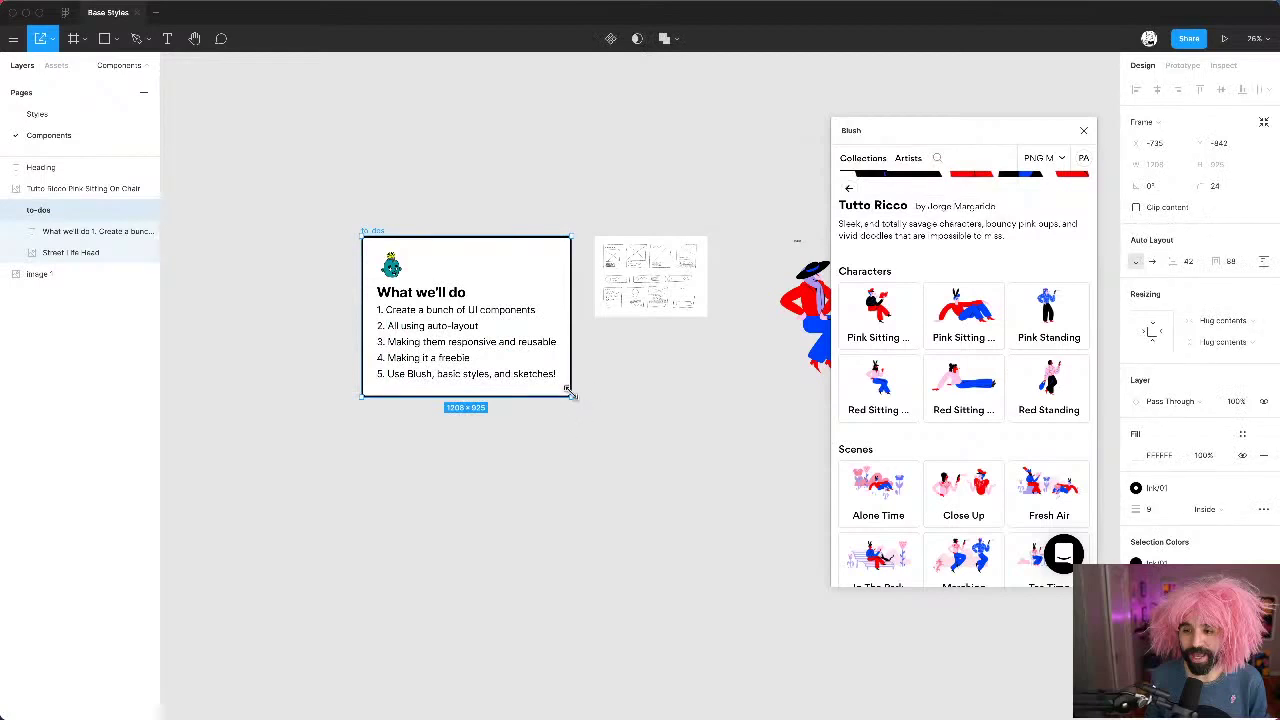
# Step: Scale the to-dos frame with its contents down to about 409 × 313 and move it above the sketches image
pyautogui.moveTo(569, 394); pyautogui.dragTo(430, 287)
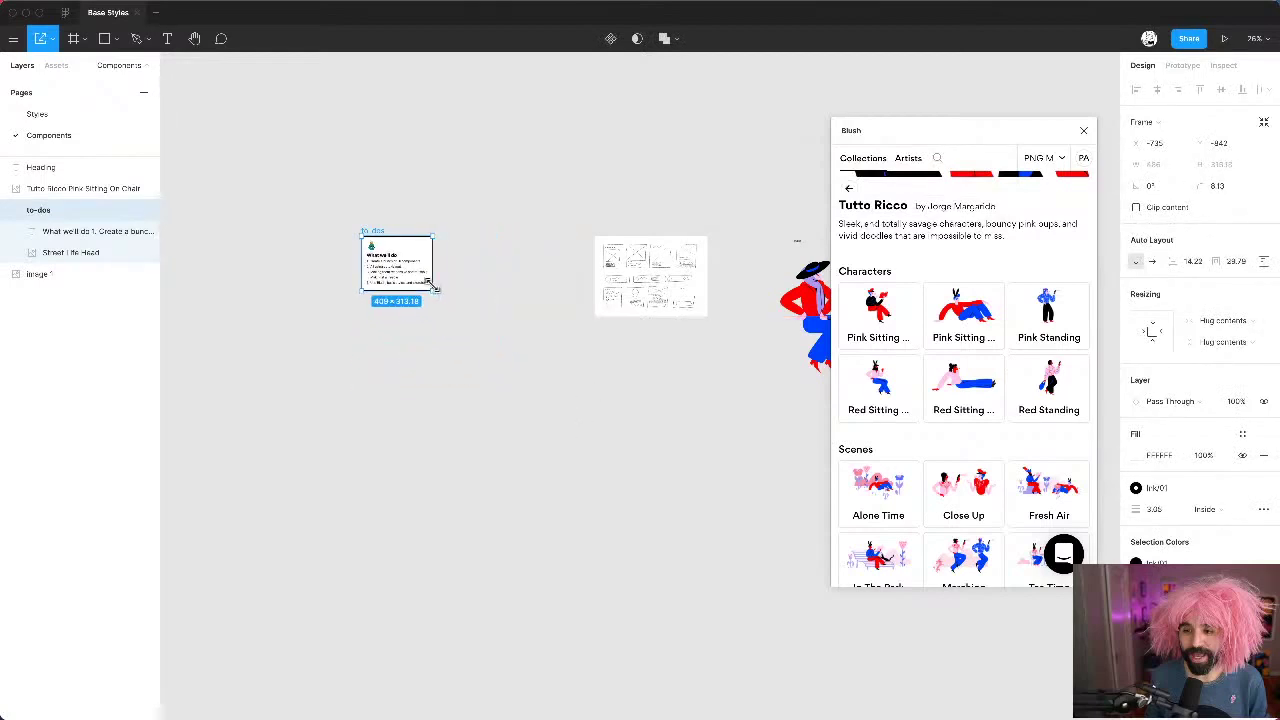
pyautogui.press('v')
pyautogui.moveTo(376, 236); pyautogui.dragTo(666, 170)
pyautogui.moveTo(594, 138); pyautogui.dragTo(823, 354)
pyautogui.hscroll(5, 708, 309)
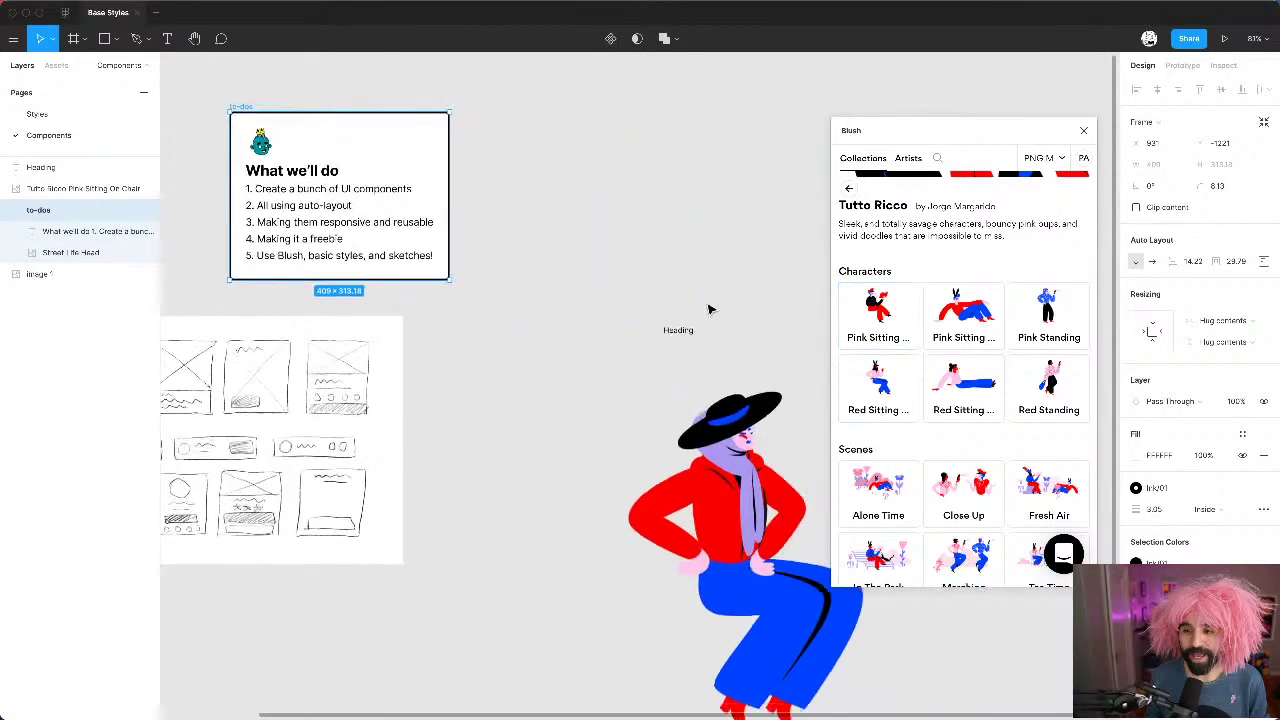
# Step: Reposition the "Heading" text above the character and apply the Heading/H4 text style to it
pyautogui.moveTo(677, 329); pyautogui.dragTo(640, 275)
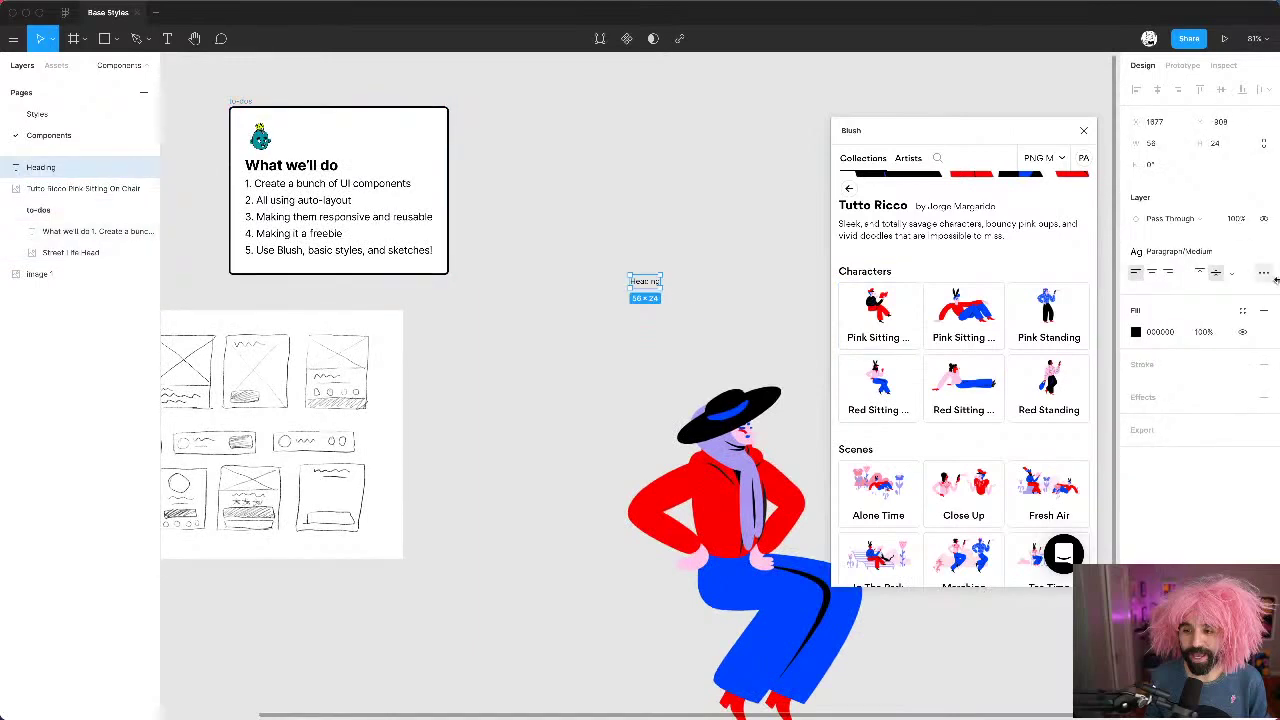
pyautogui.click(1185, 252)
pyautogui.scroll(3, 1219, 451)
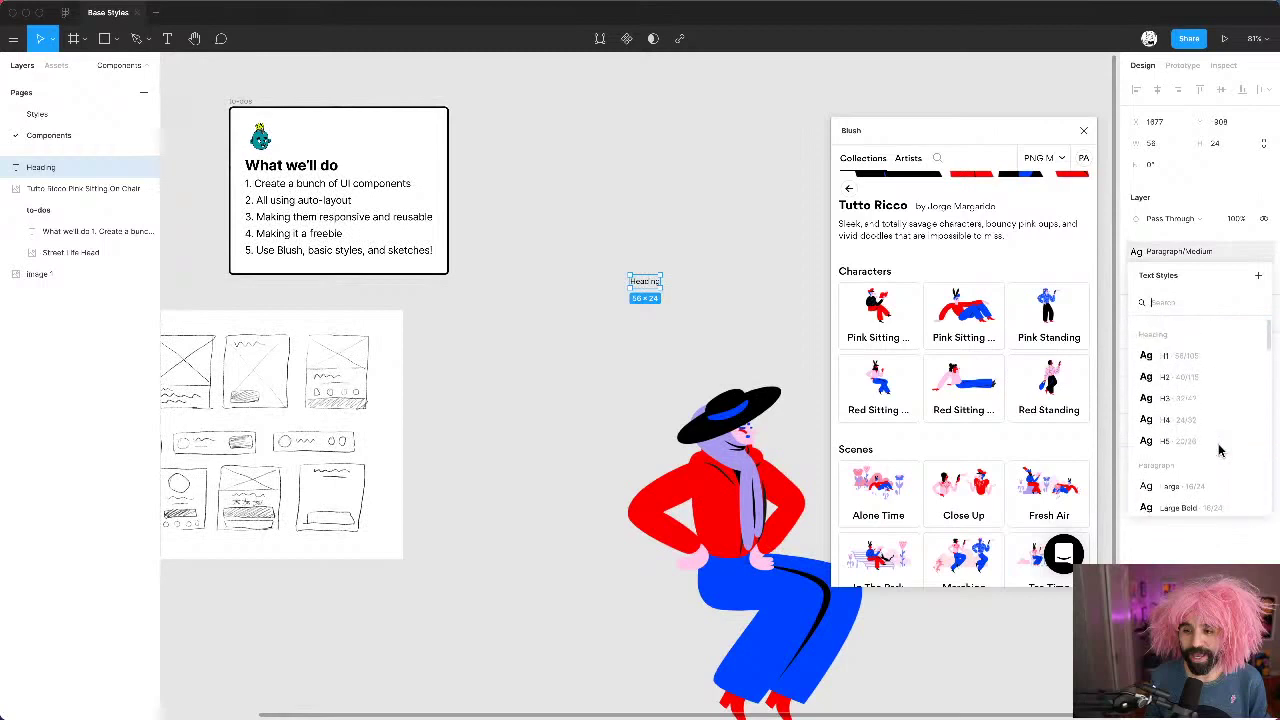
pyautogui.click(1217, 421)
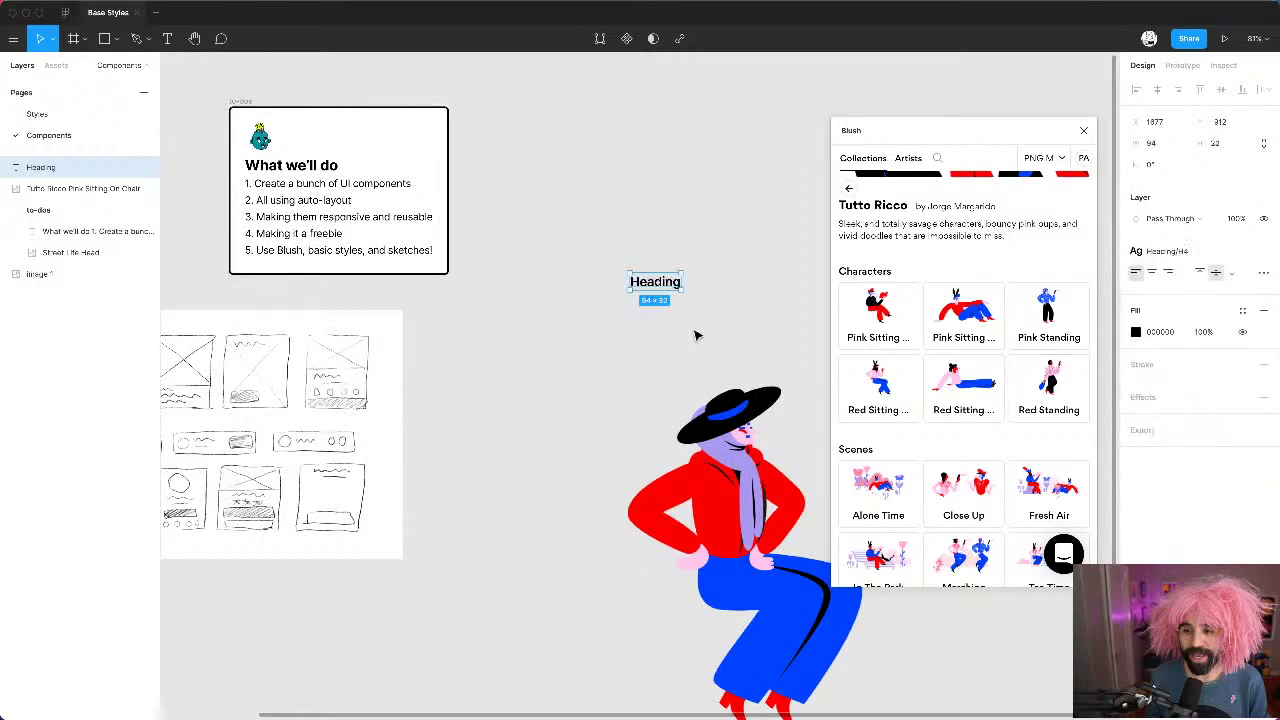
# Step: Scale the seated character down, align it directly beneath the heading text, and set its width to 320
pyautogui.click(592, 402)
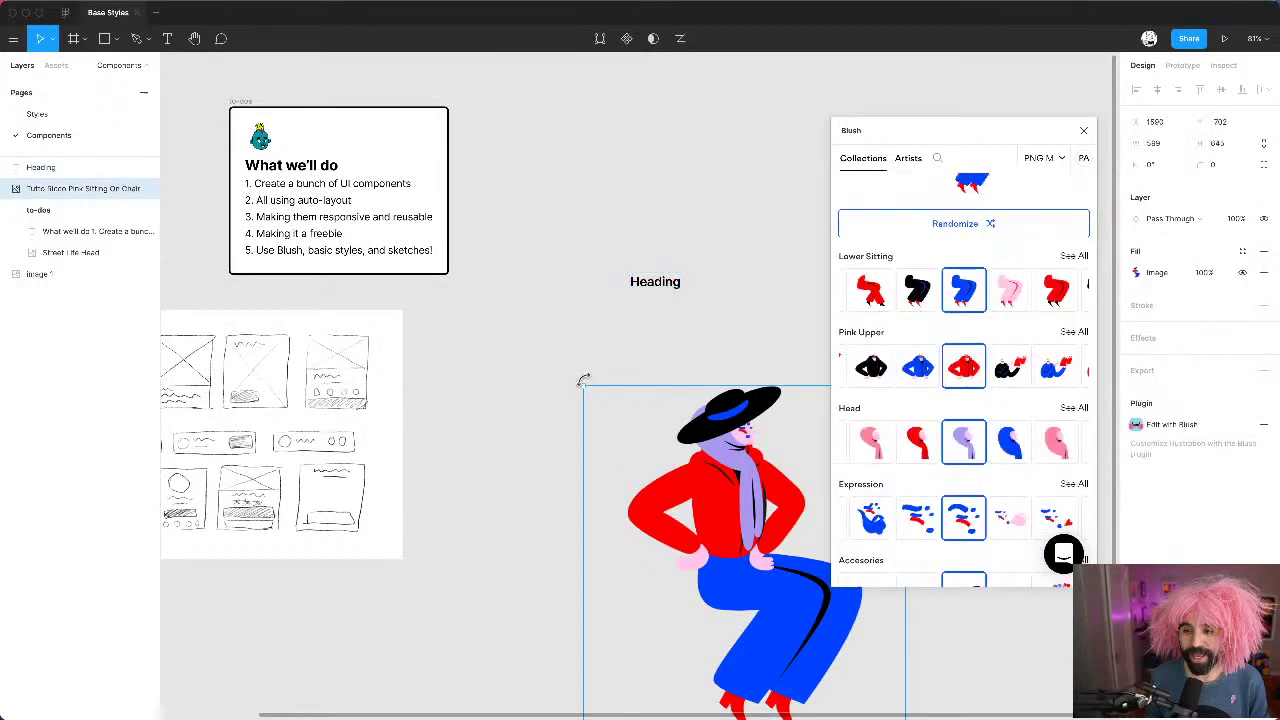
pyautogui.moveTo(592, 402); pyautogui.dragTo(659, 467)
pyautogui.moveTo(757, 541); pyautogui.dragTo(731, 390)
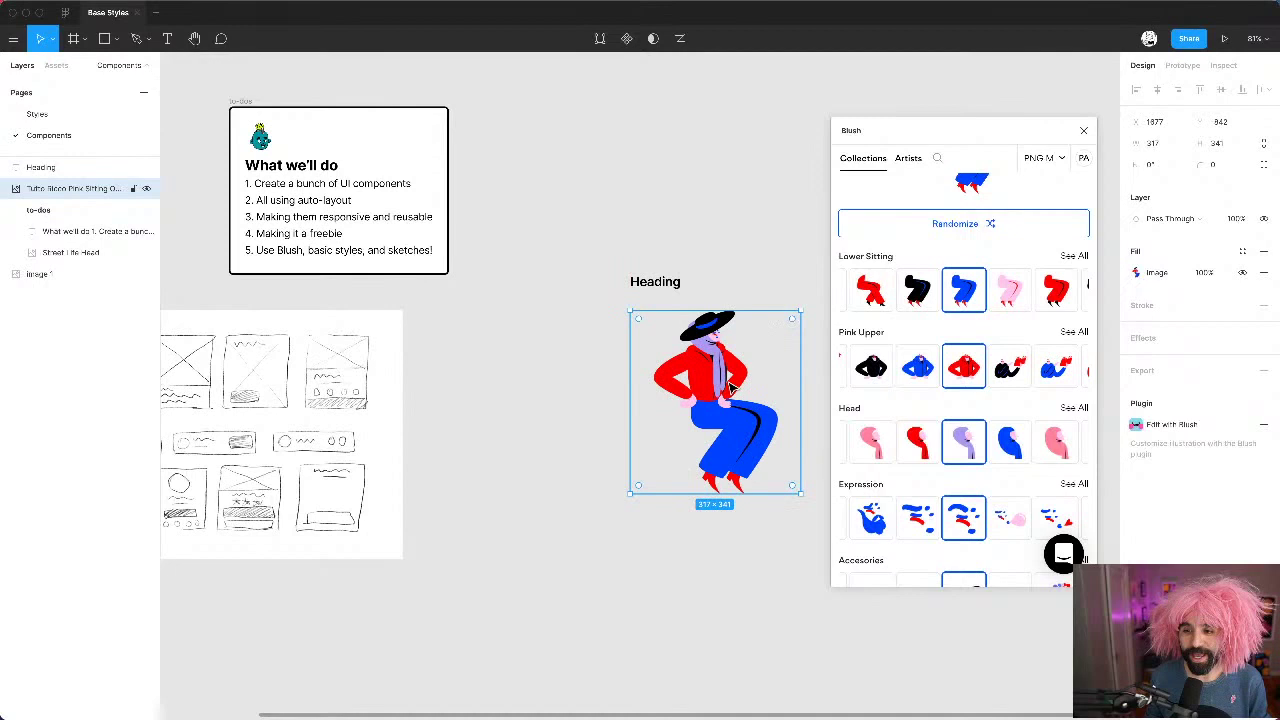
pyautogui.click(1176, 145)
pyautogui.press('Return')
# Step: Move the sketches image horizontally so it sits right beside the seated character
pyautogui.hscroll(3, 700, 330)
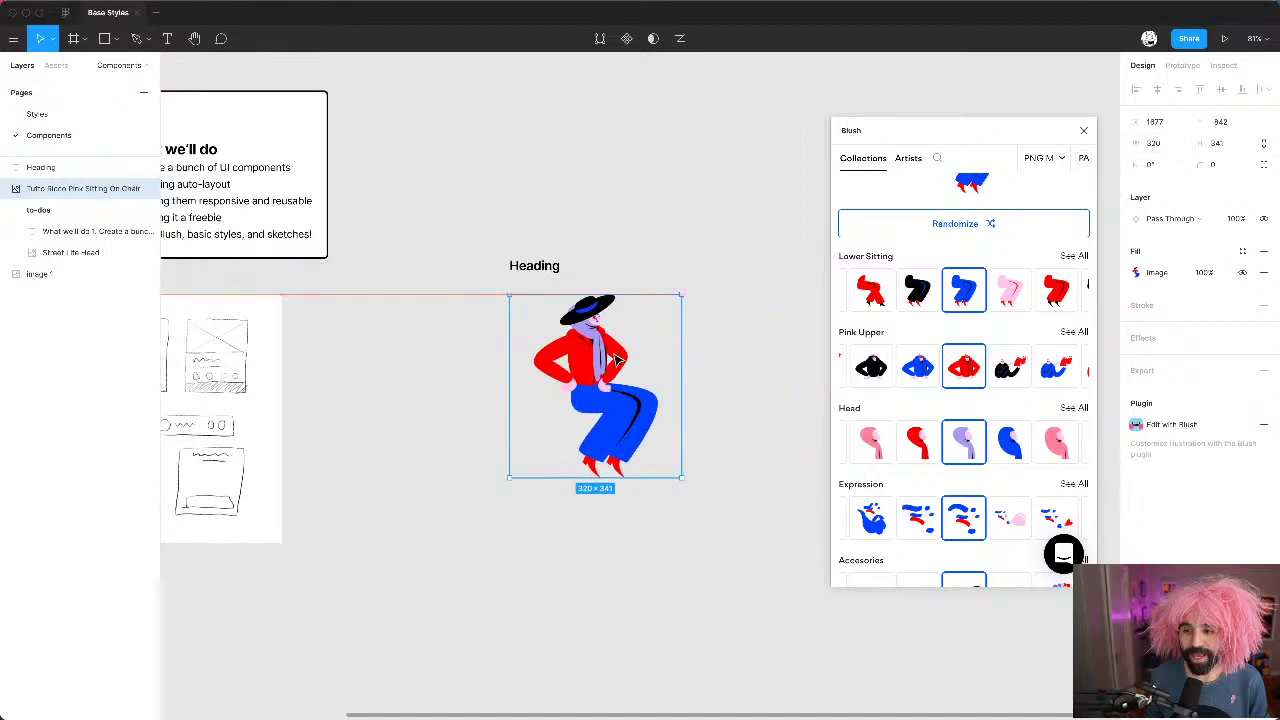
pyautogui.hscroll(-3, 526, 434)
pyautogui.moveTo(323, 423)
pyautogui.mouseDown()
pyautogui.moveTo(557, 415)
pyautogui.moveTo(520, 423)
pyautogui.mouseUp()
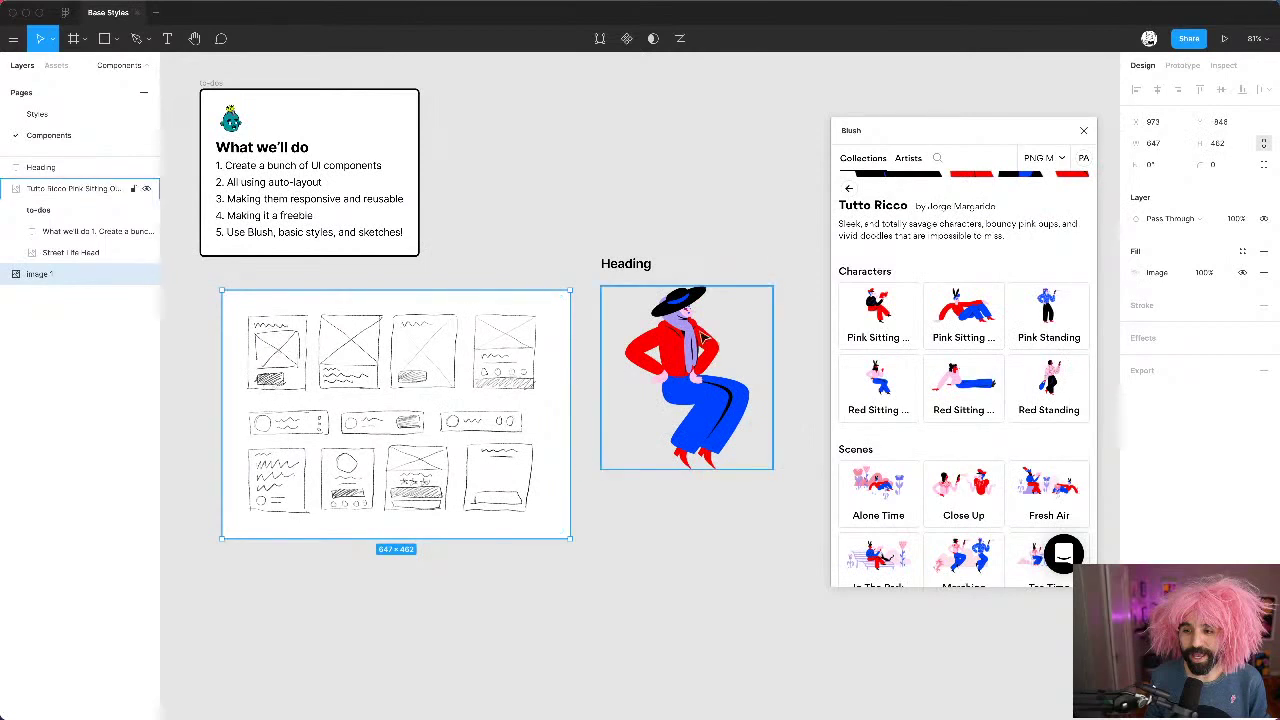
# Step: Place an instance of the Download button component from the local assets beneath the seated character
pyautogui.click(560, 206)
pyautogui.click(57, 66)
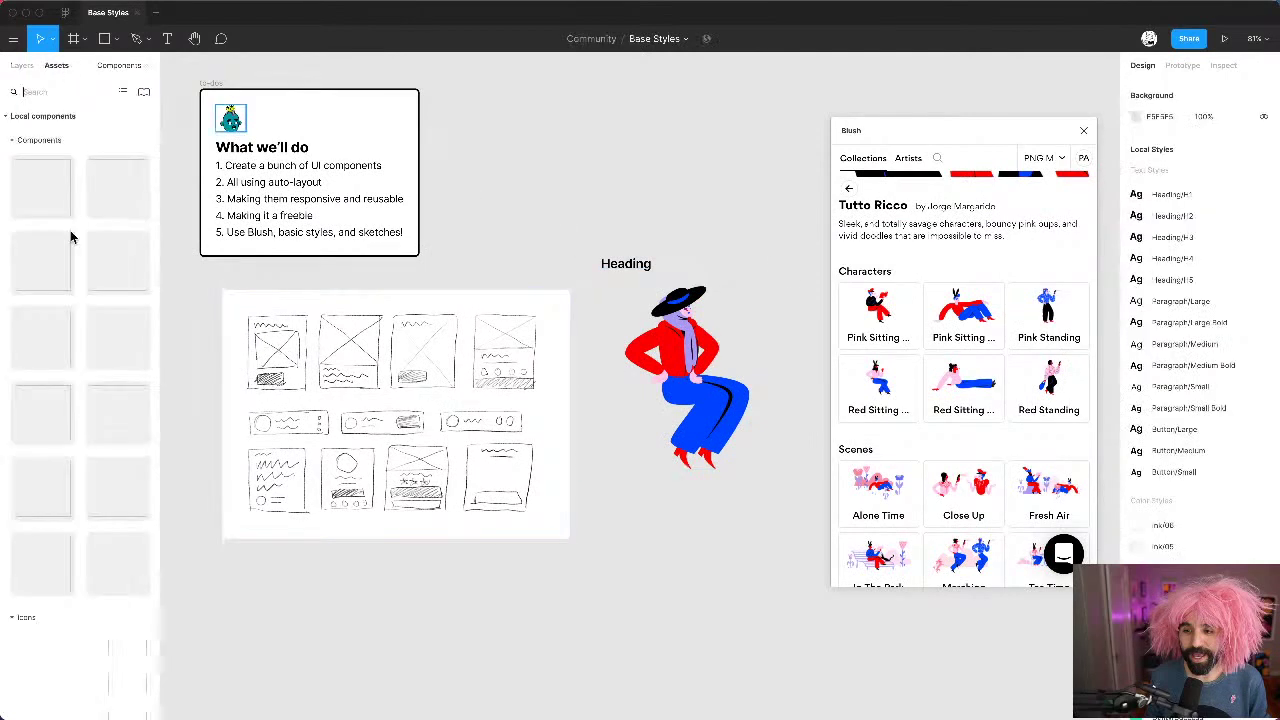
pyautogui.moveTo(43, 196); pyautogui.dragTo(638, 514)
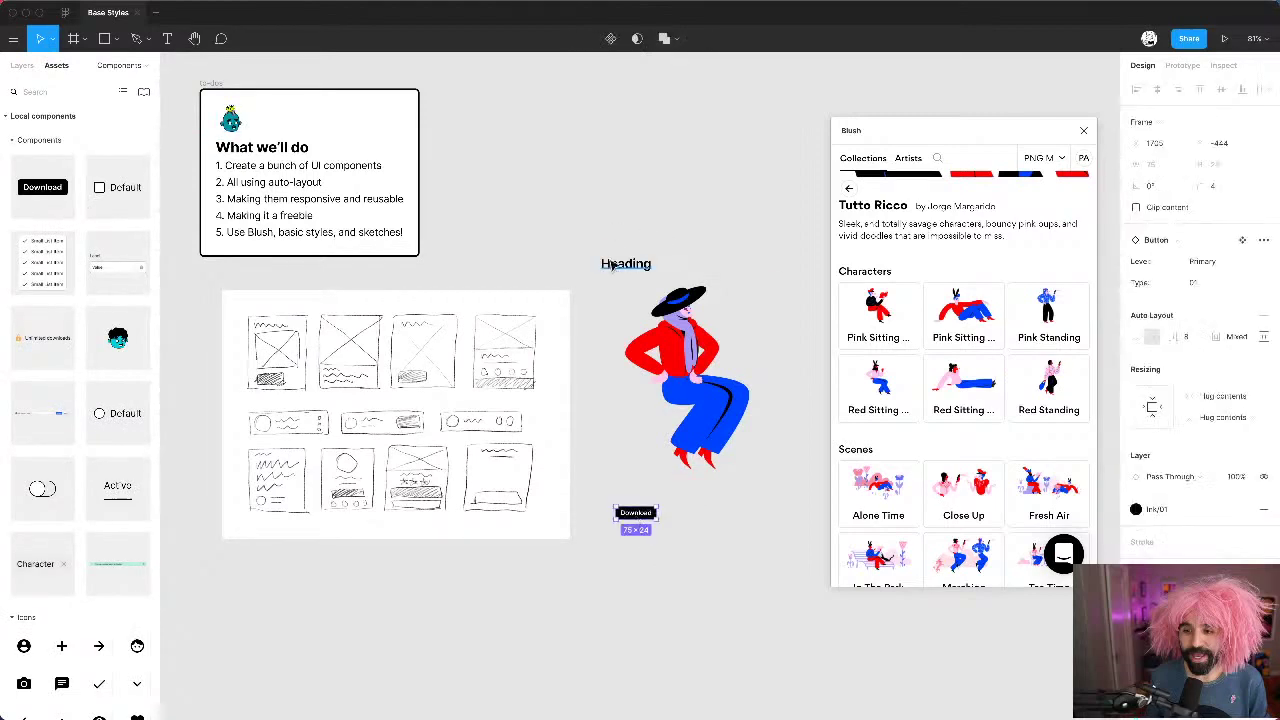
# Step: Wrap the heading, seated character and Download button in a vertical auto-layout frame with 16 spacing between items
pyautogui.moveTo(589, 214); pyautogui.dragTo(842, 600)
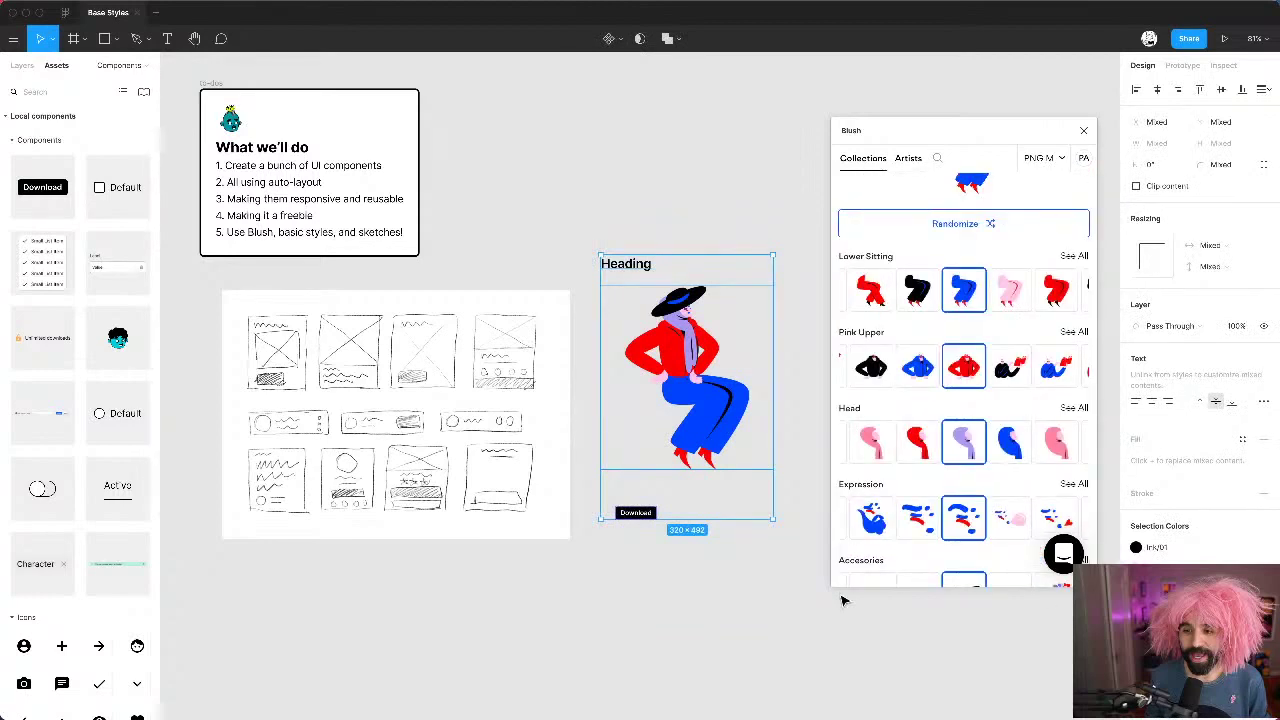
pyautogui.hotkey('shift', 'a')
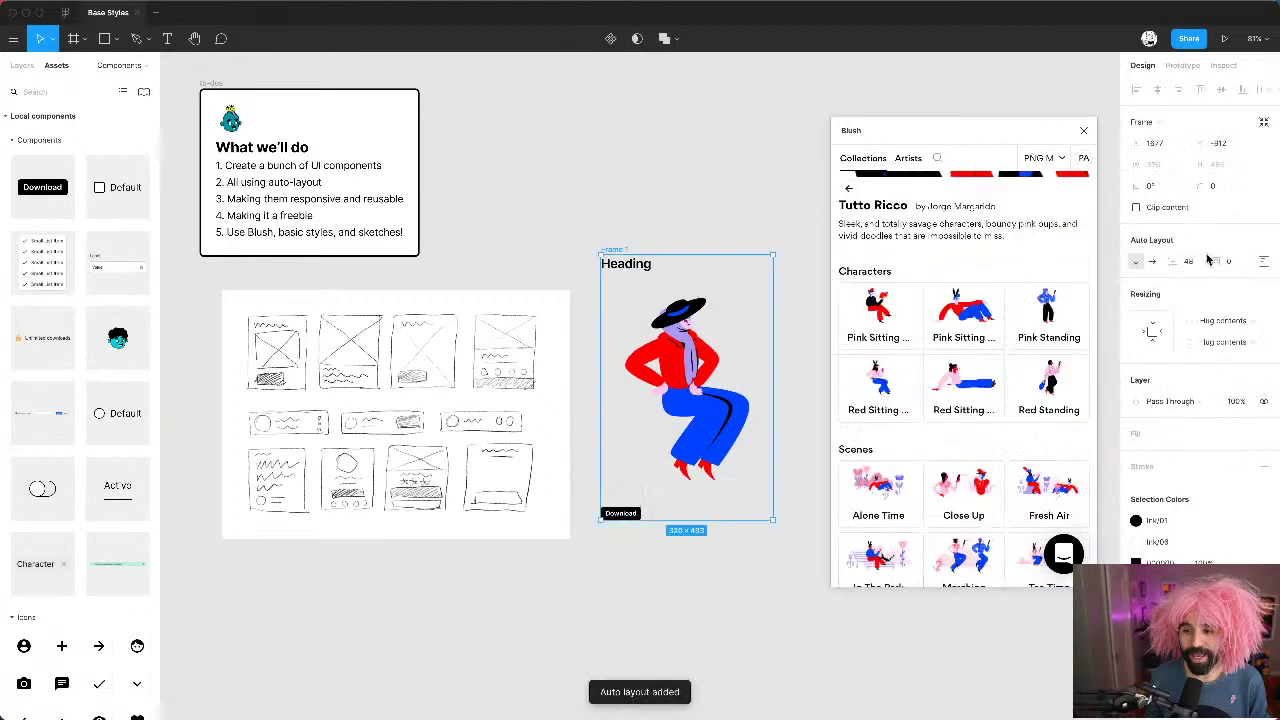
pyautogui.click(1192, 264)
pyautogui.write('16')
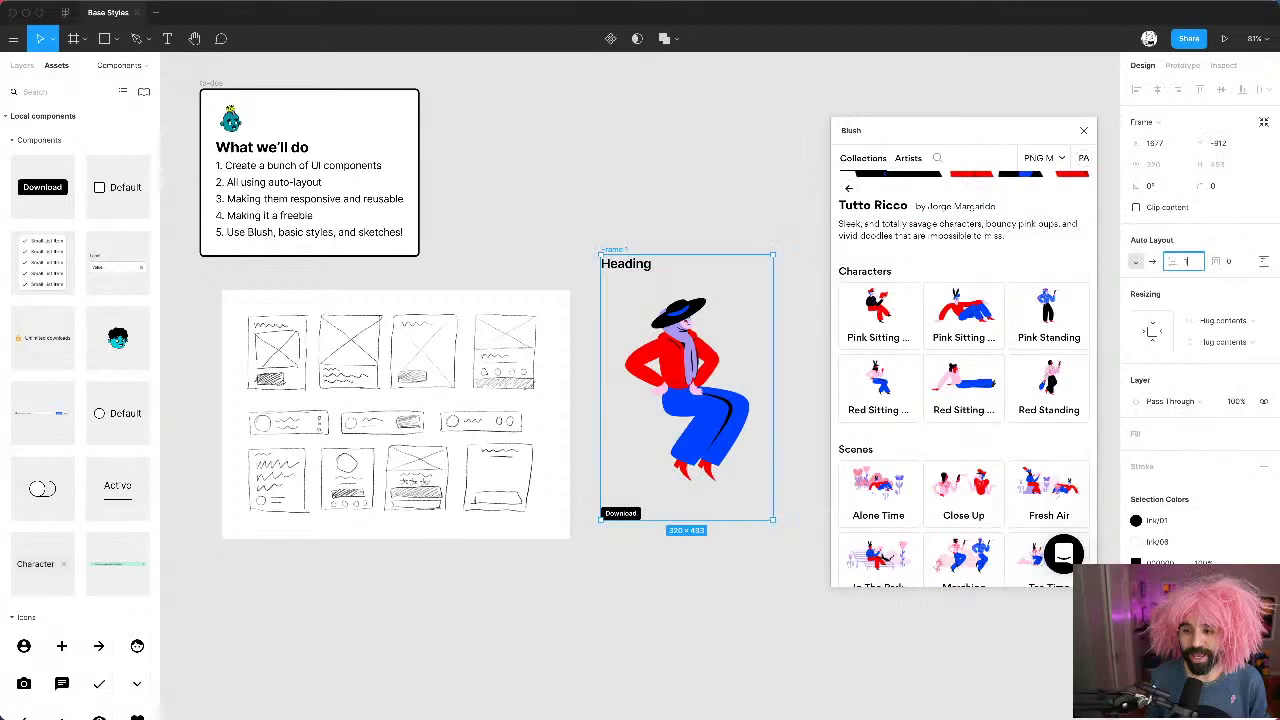
pyautogui.press('Return')
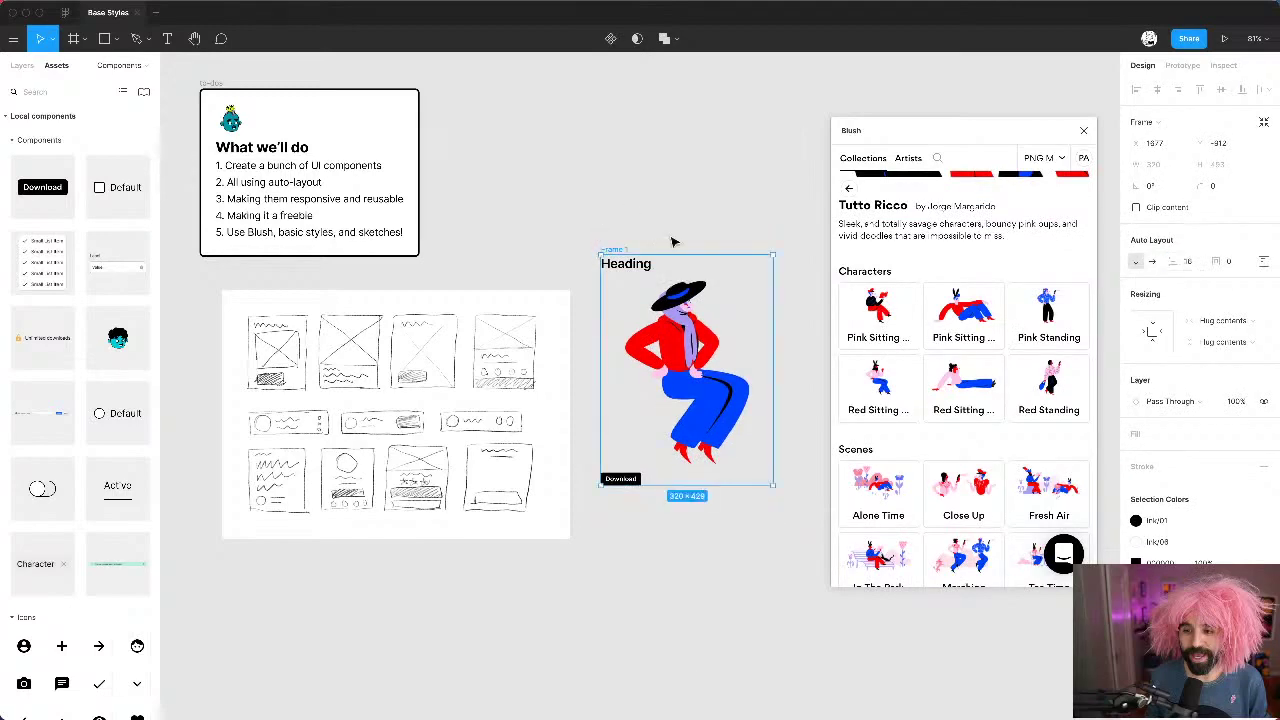
# Step: Set the card frame's auto-layout padding to 8 and fill it with the Ink/06 color style
pyautogui.hscroll(3, 675, 242)
pyautogui.click(1238, 266)
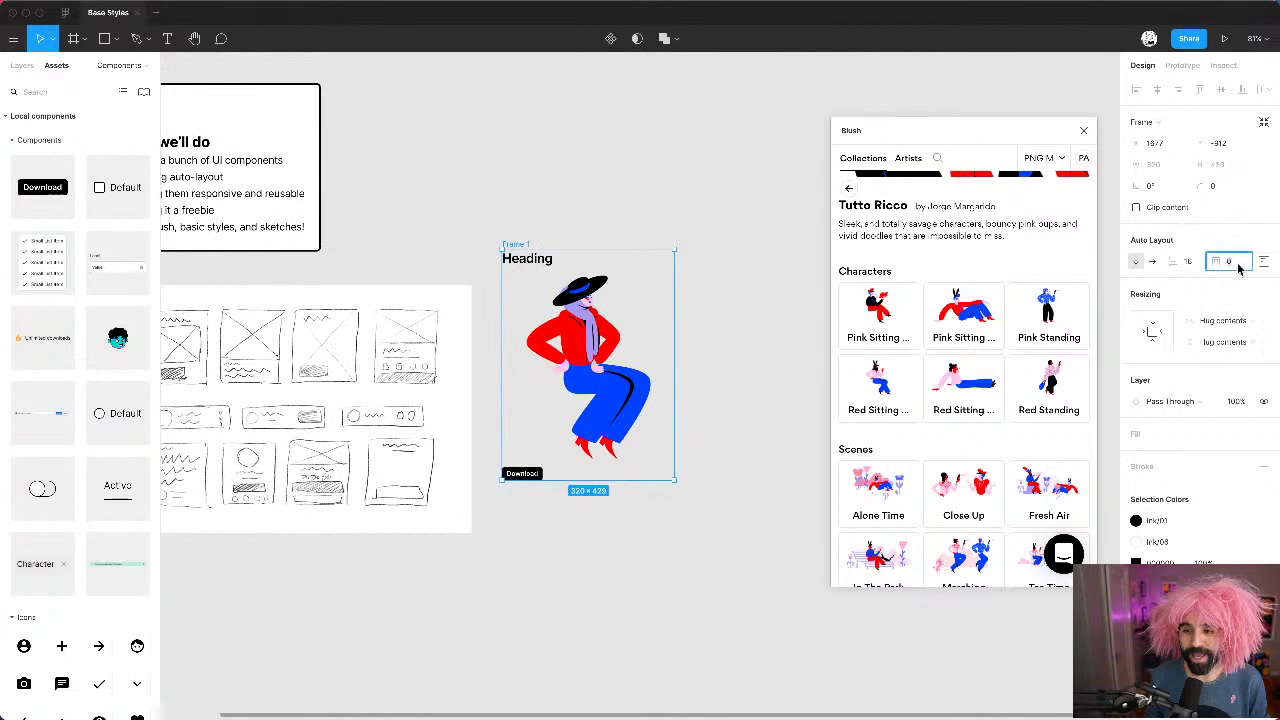
pyautogui.write('8')
pyautogui.press('Return')
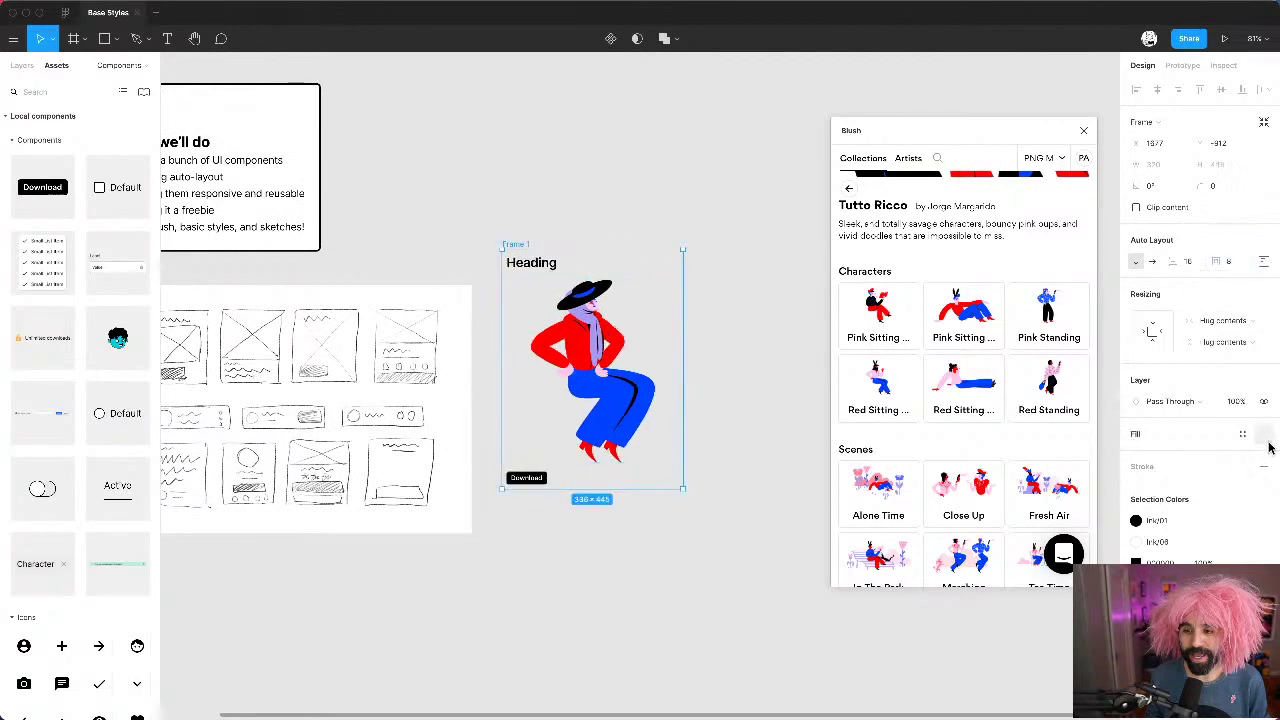
pyautogui.click(1242, 433)
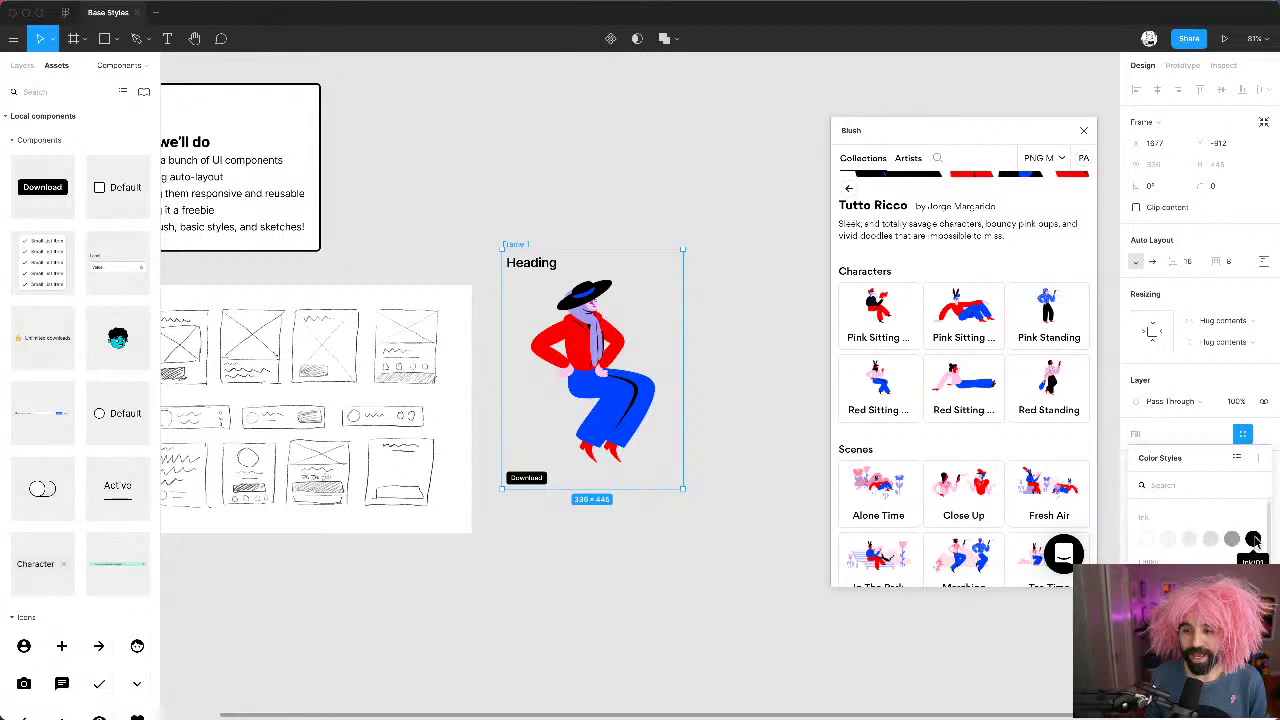
pyautogui.click(1149, 545)
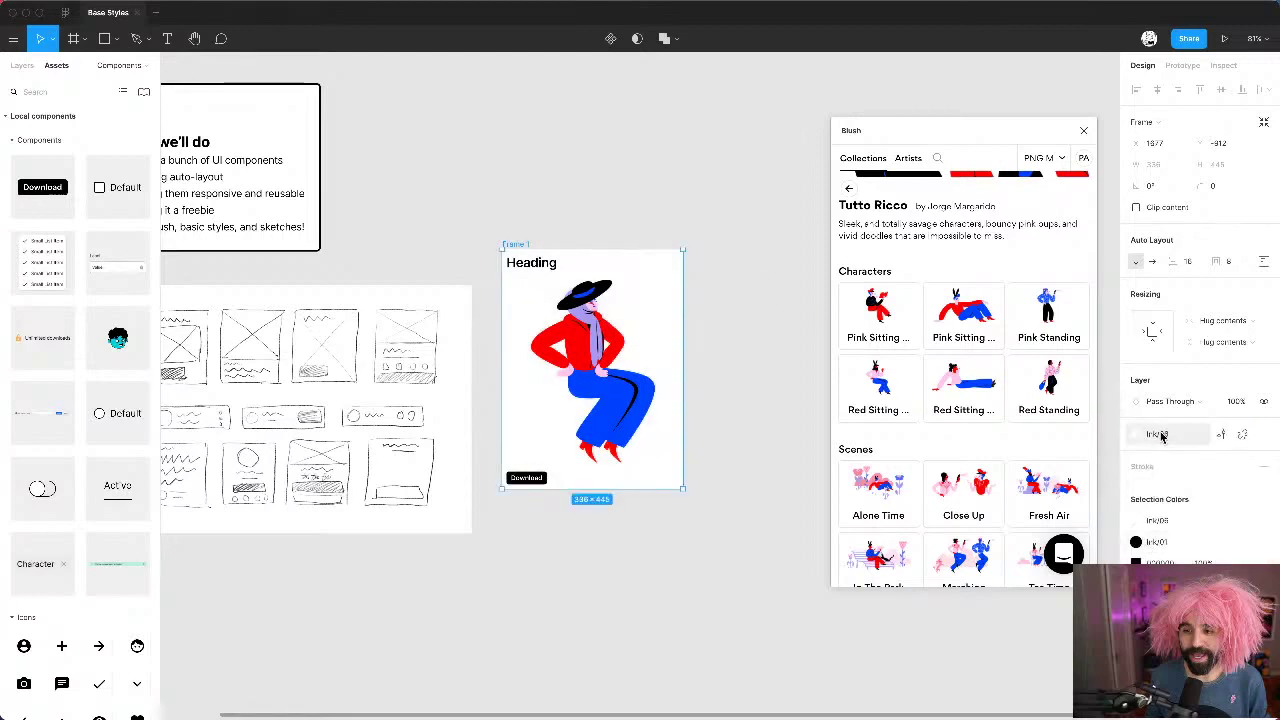
# Step: Give the card frame a corner radius of 16 and increase its auto-layout padding to 16
pyautogui.click(1238, 190)
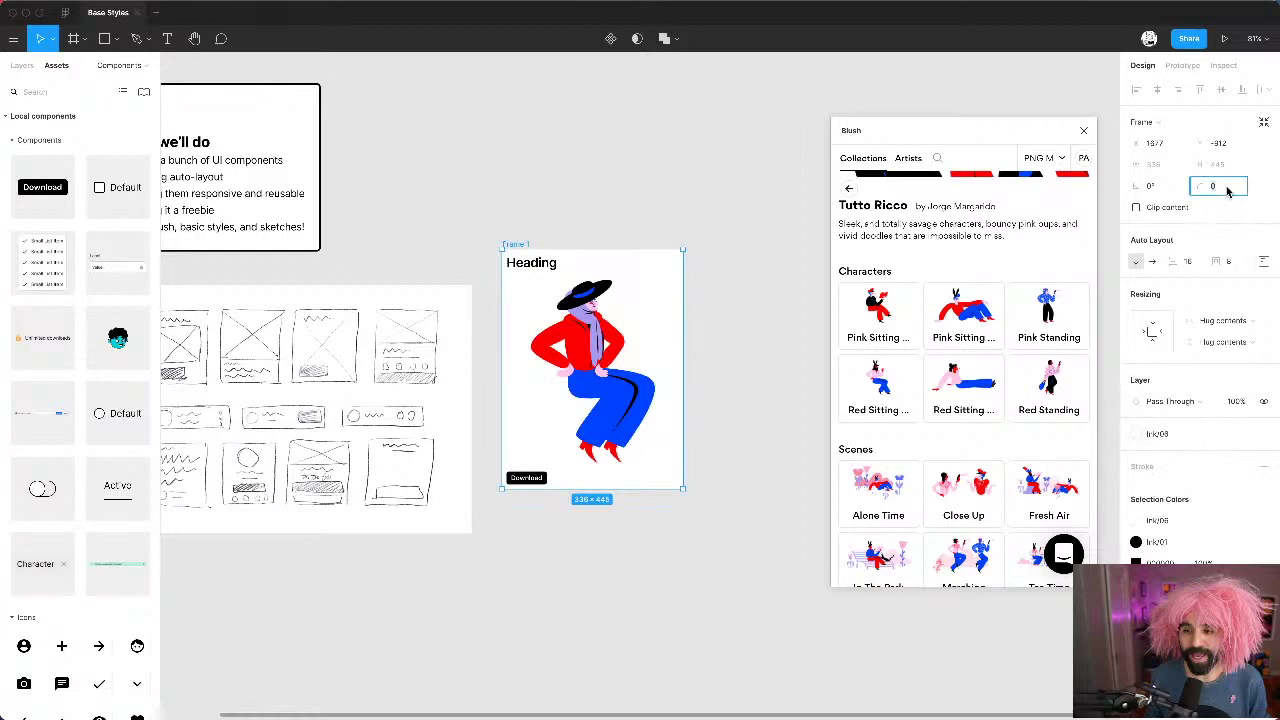
pyautogui.write('6')
pyautogui.scroll(5, 683, 348)
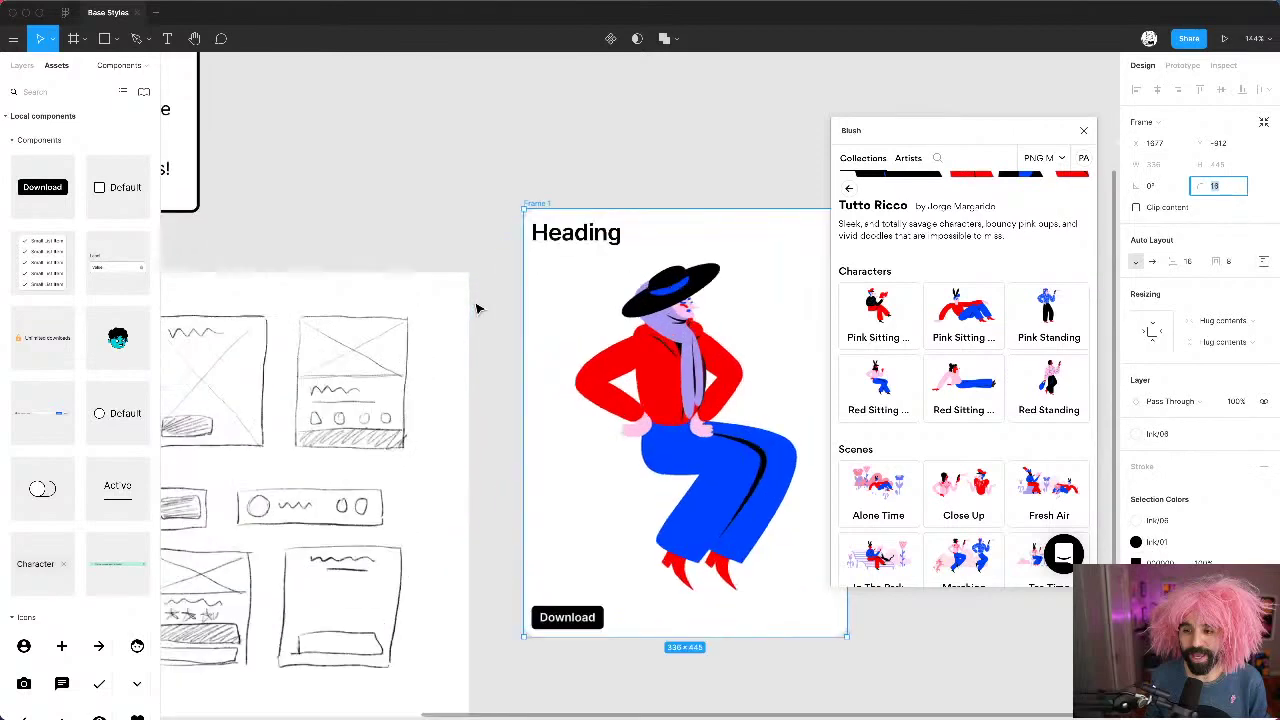
pyautogui.click(1234, 264)
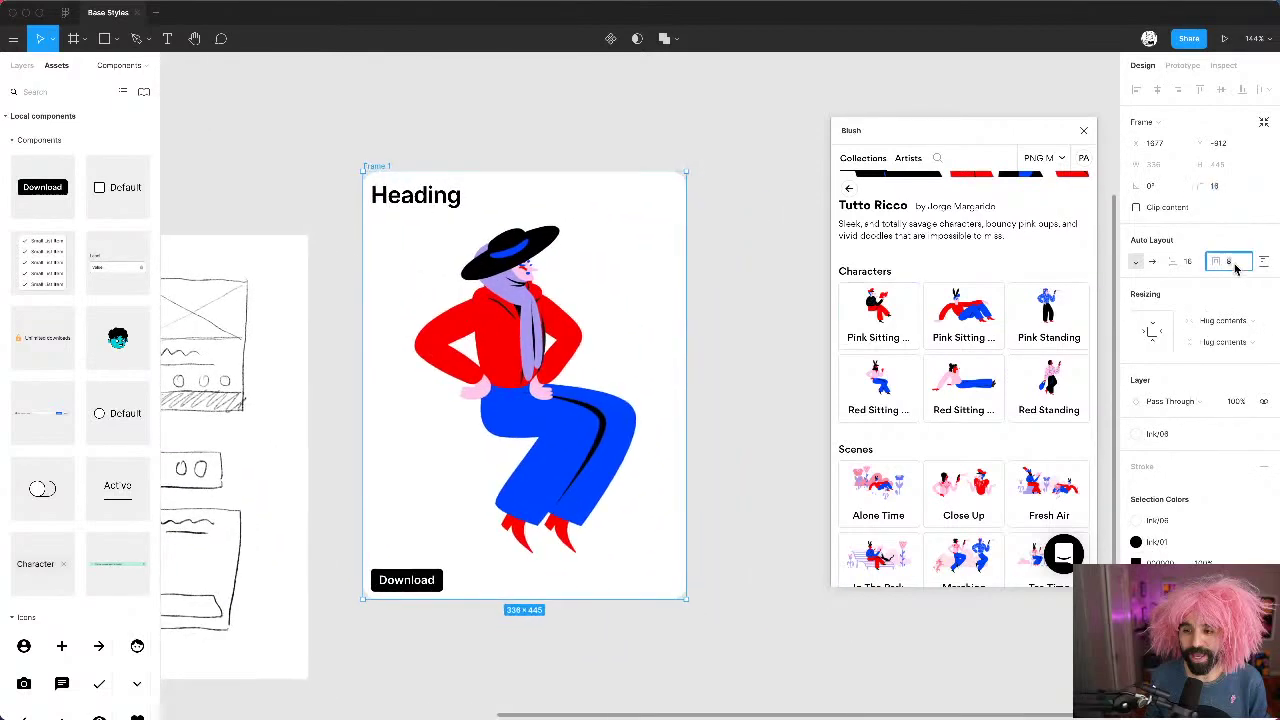
pyautogui.write('18')
pyautogui.press('Return')
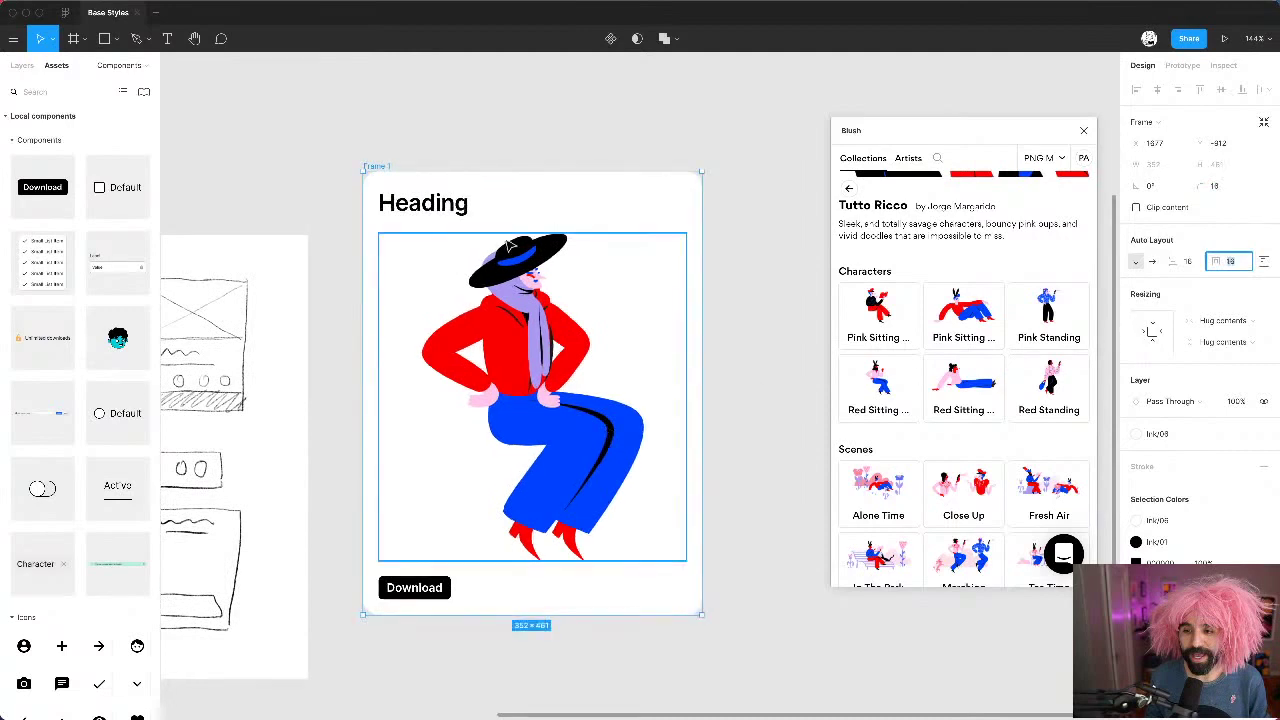
# Step: Reduce the seated character image's height inside the card to about 227, keeping its width
pyautogui.click(521, 160)
pyautogui.click(558, 348)
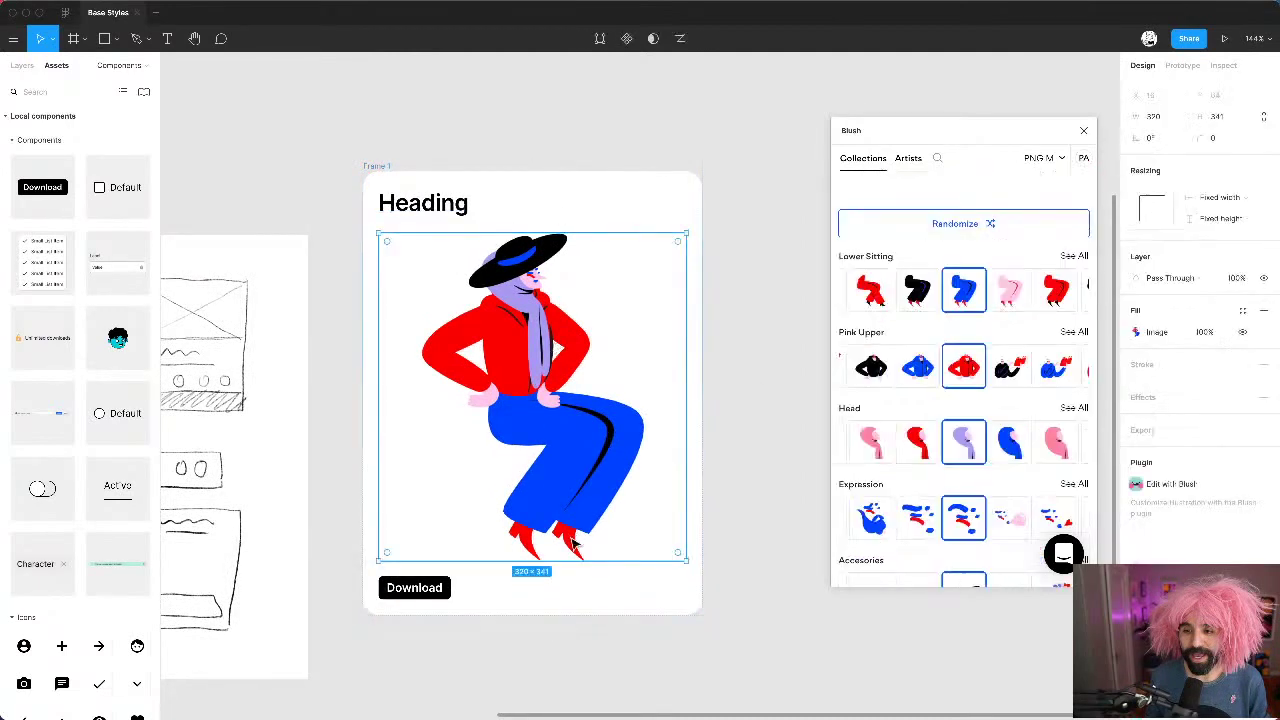
pyautogui.moveTo(573, 563); pyautogui.dragTo(592, 452)
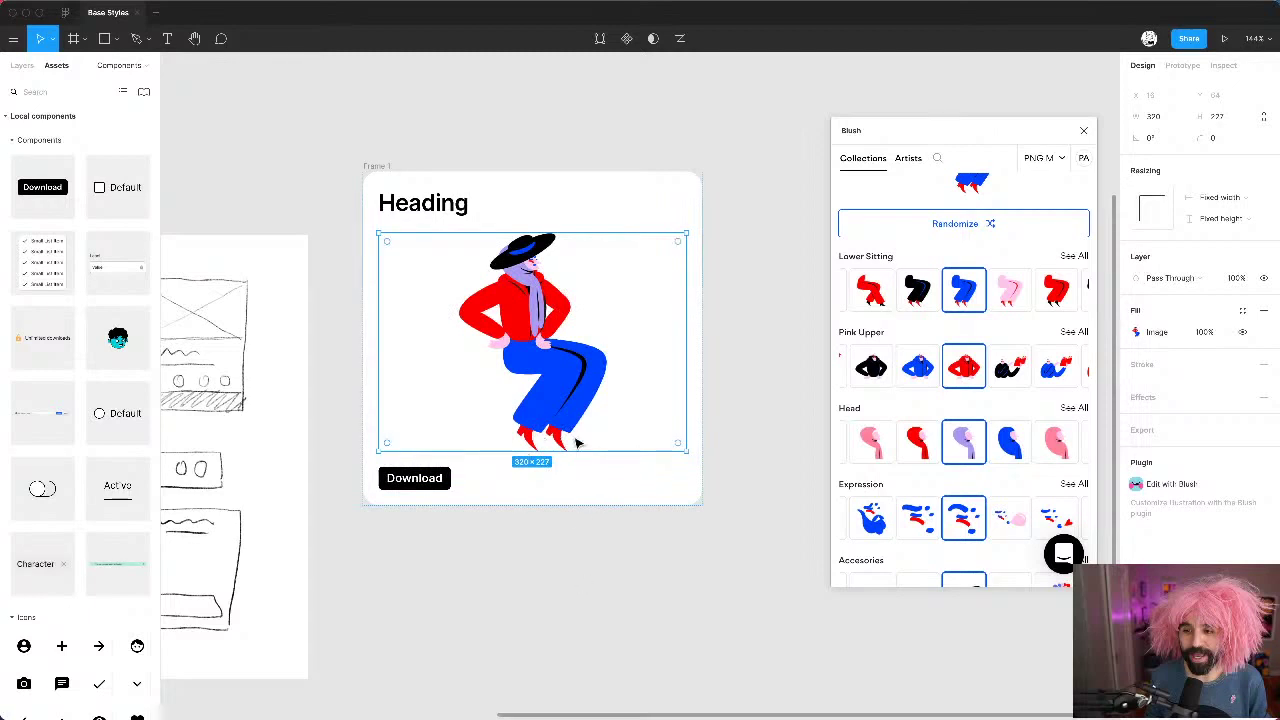
# Step: Wrap the character image in its own auto-layout frame and fill that frame with the Ink/05 color style
pyautogui.hotkey('shift', 'a')
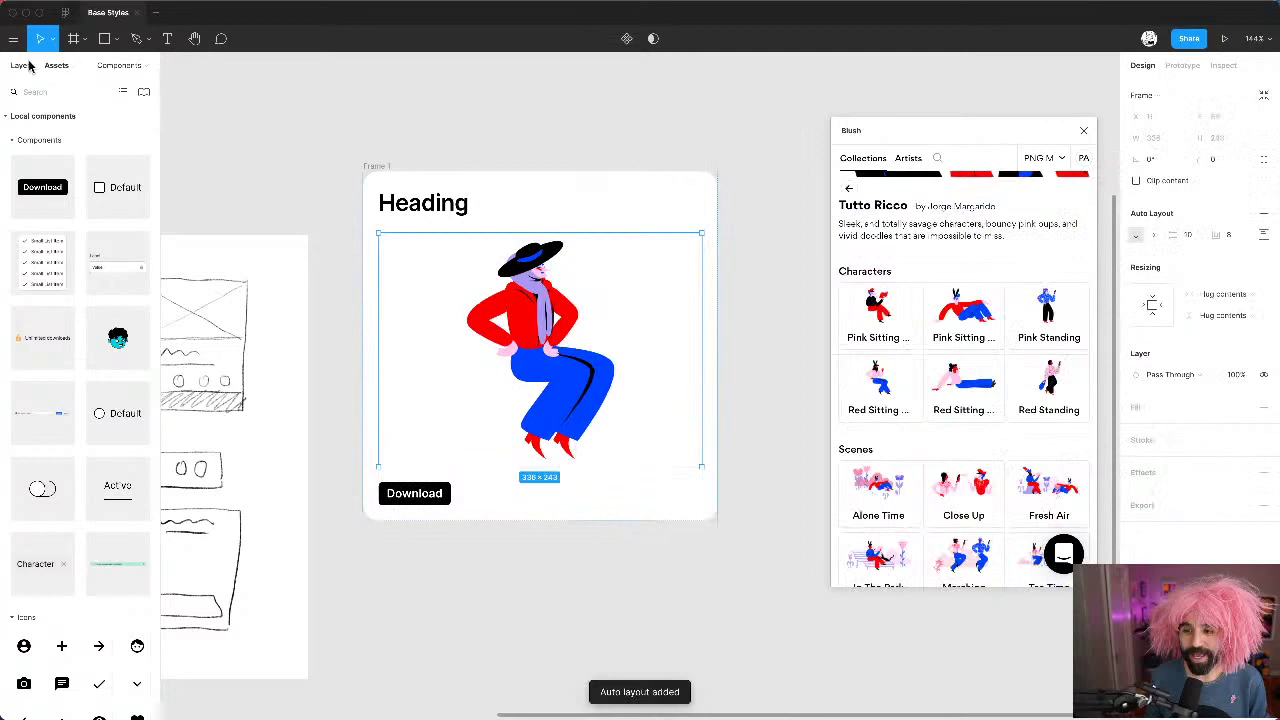
pyautogui.click(22, 66)
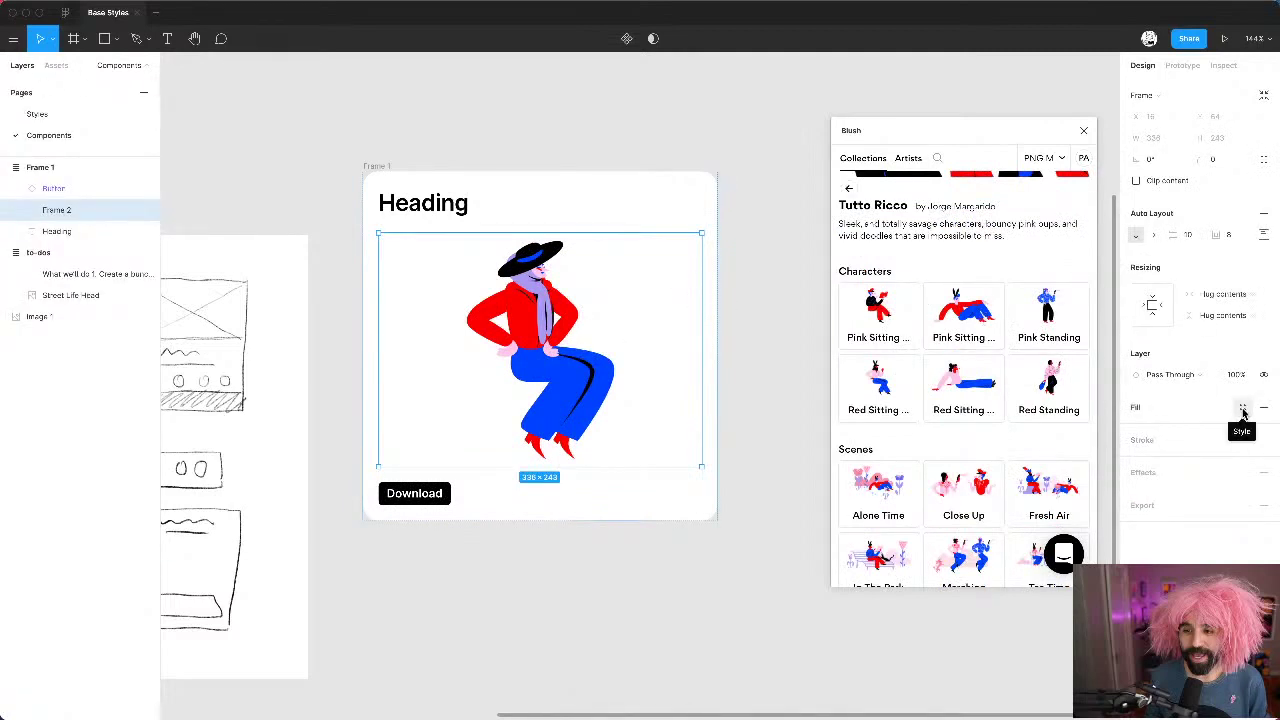
pyautogui.click(1243, 409)
pyautogui.press('Escape')
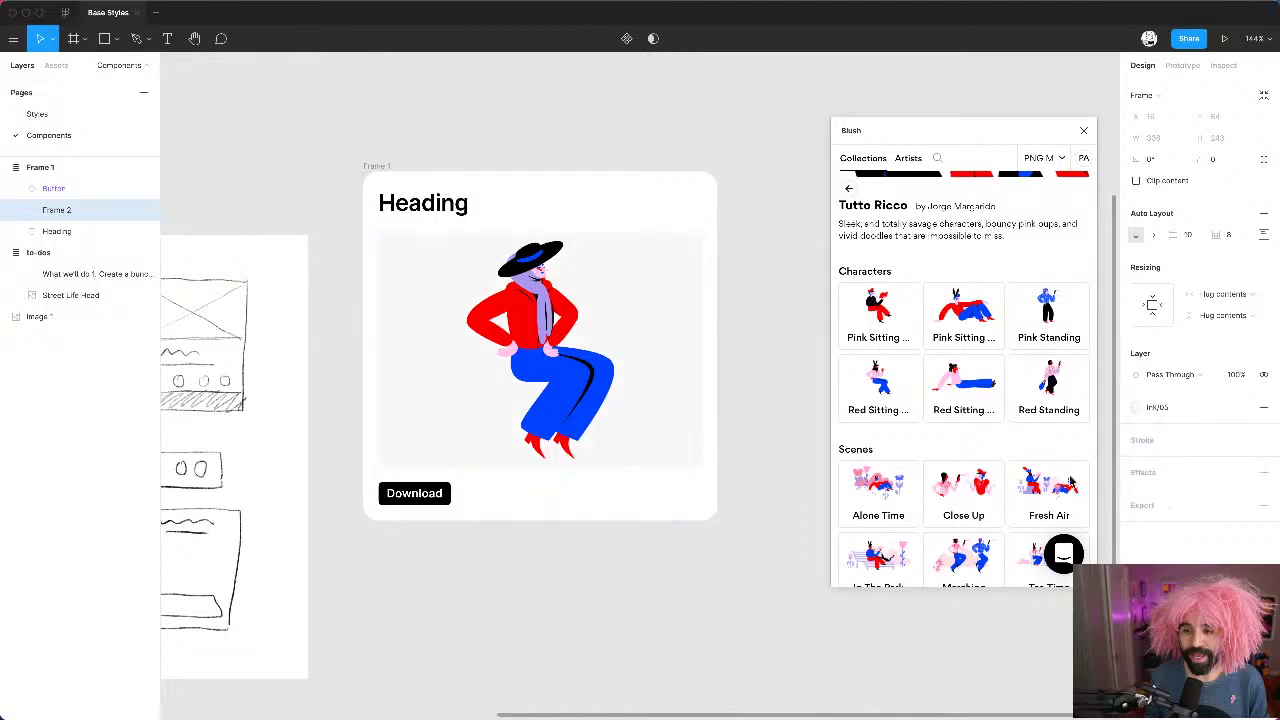
pyautogui.click(762, 167)
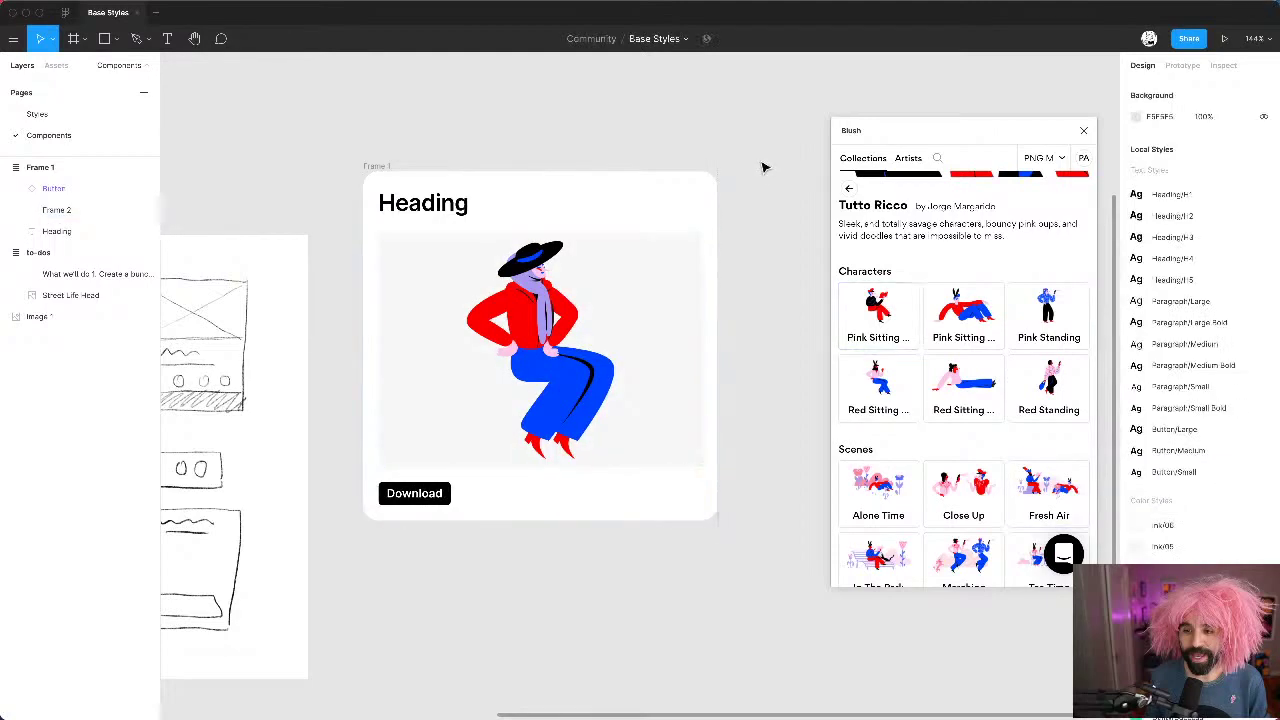
# Step: Set the card's Download button variant to level Primary and type 02
pyautogui.click(520, 360)
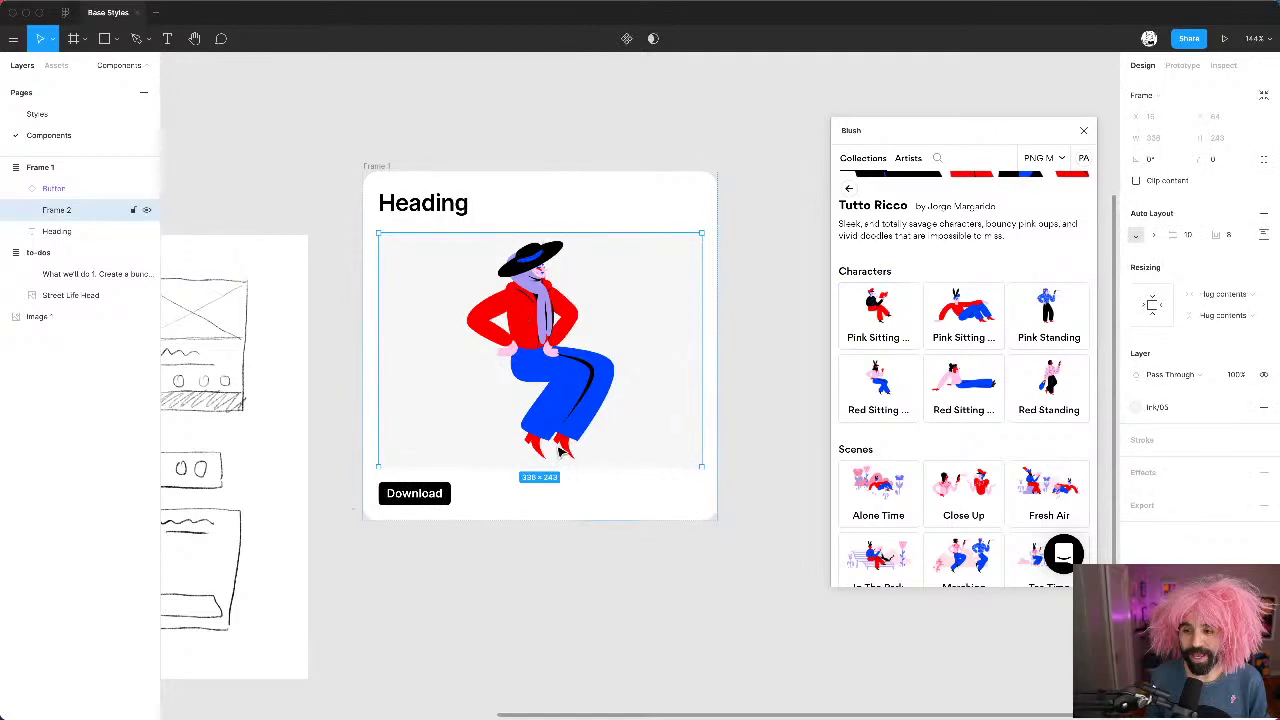
pyautogui.click(428, 494)
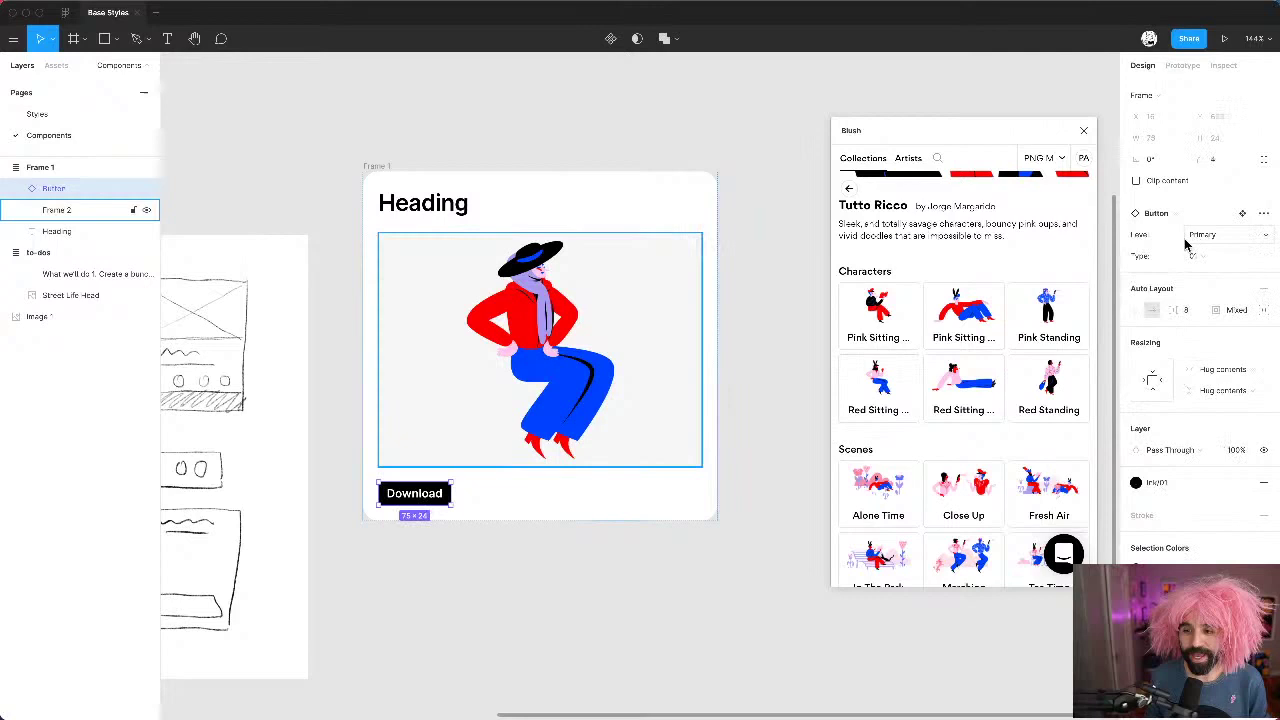
pyautogui.click(1228, 235)
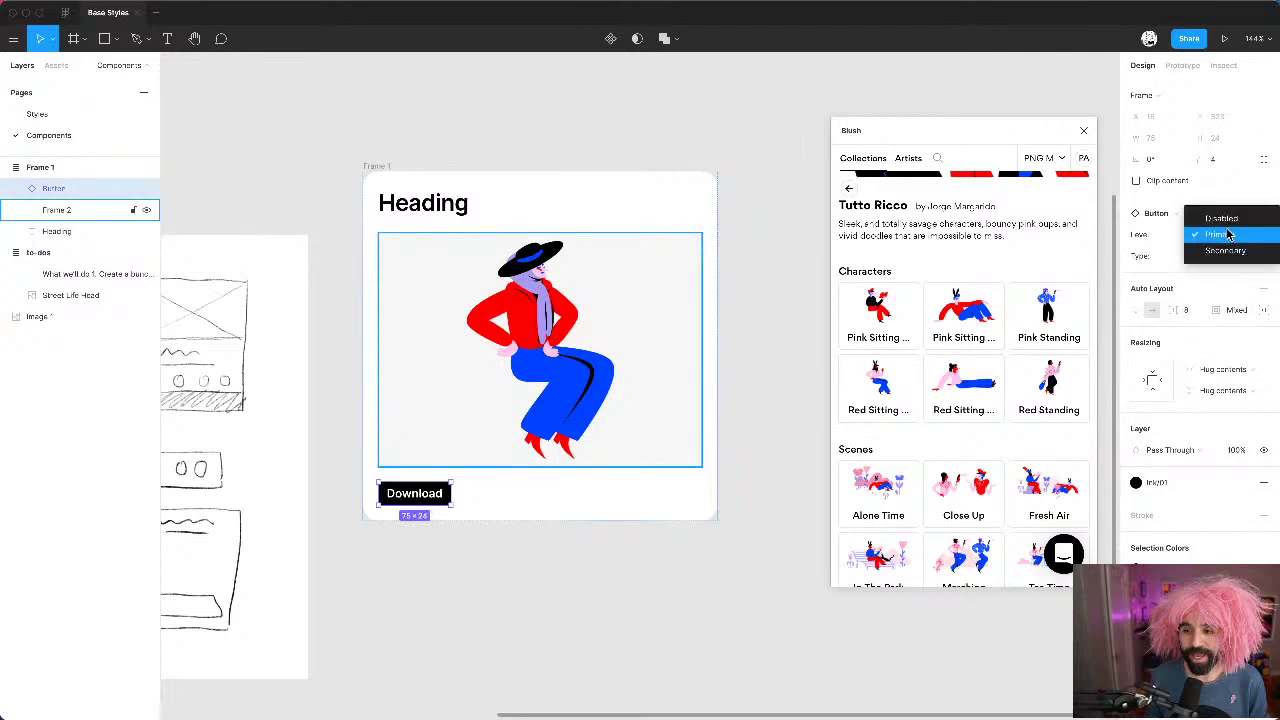
pyautogui.click(1229, 250)
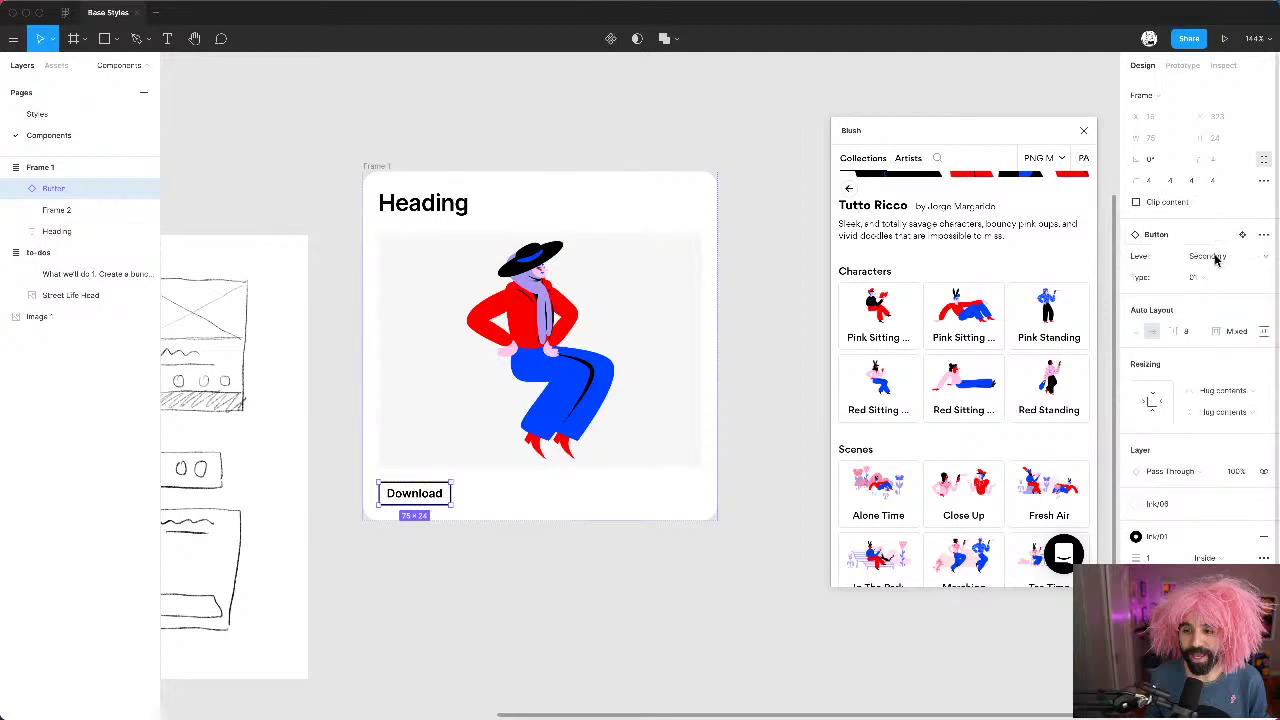
pyautogui.click(1215, 257)
pyautogui.click(1219, 240)
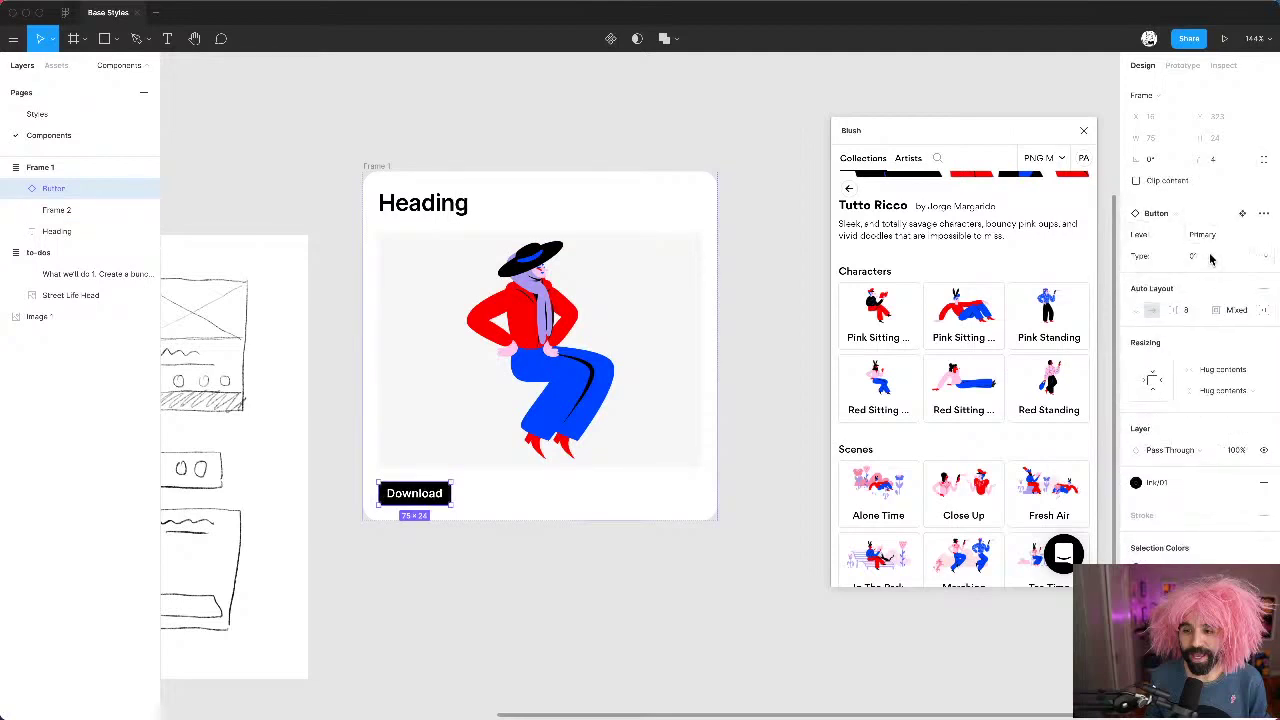
pyautogui.click(1210, 258)
pyautogui.click(1226, 274)
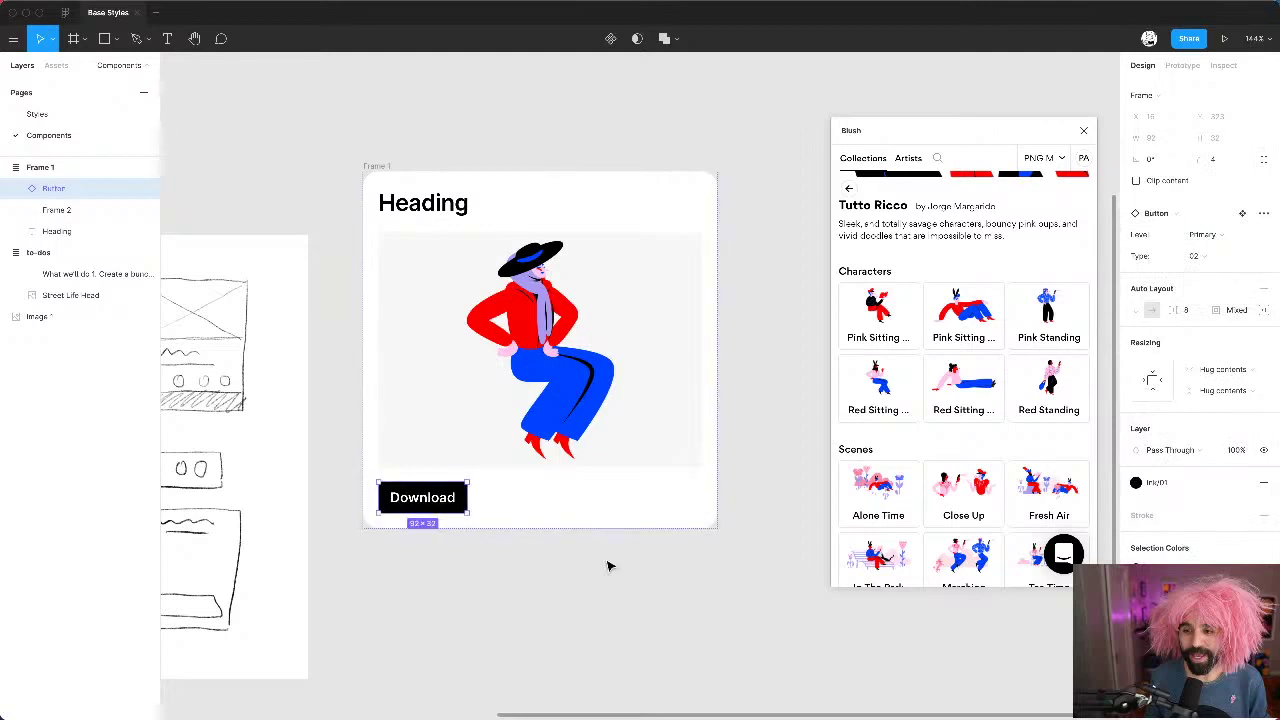
pyautogui.click(629, 367)
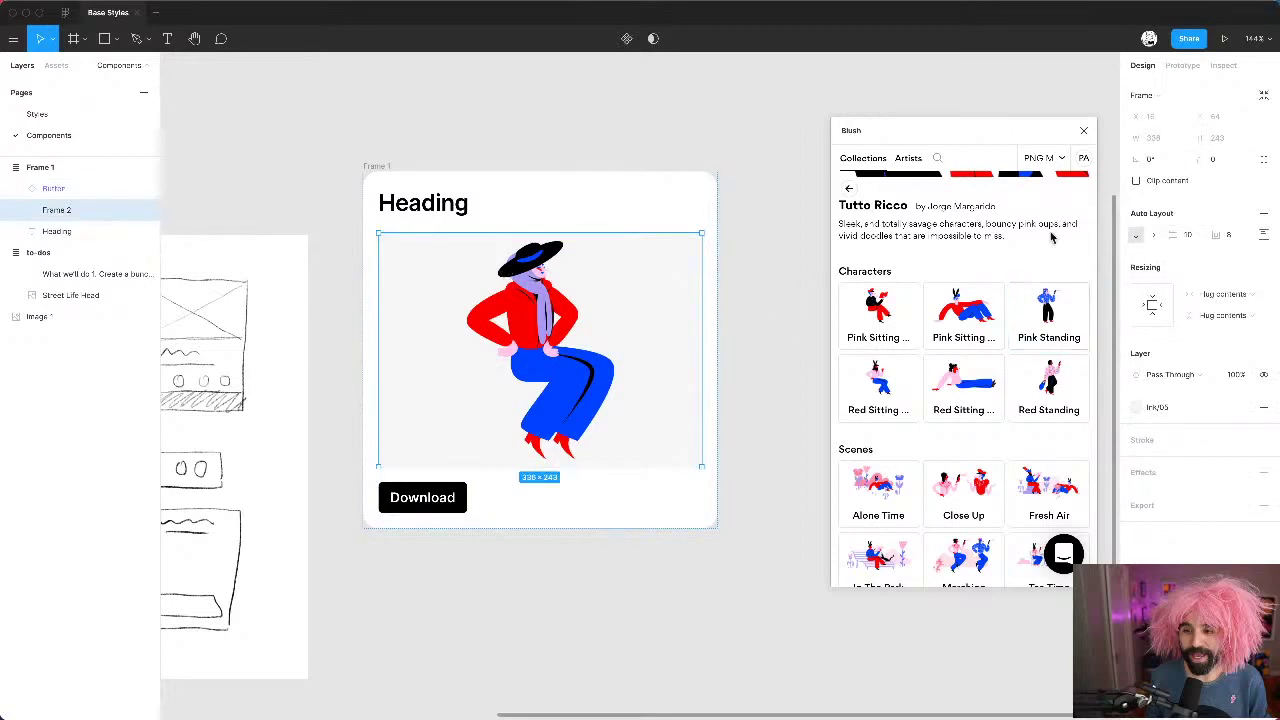
pyautogui.click(556, 332)
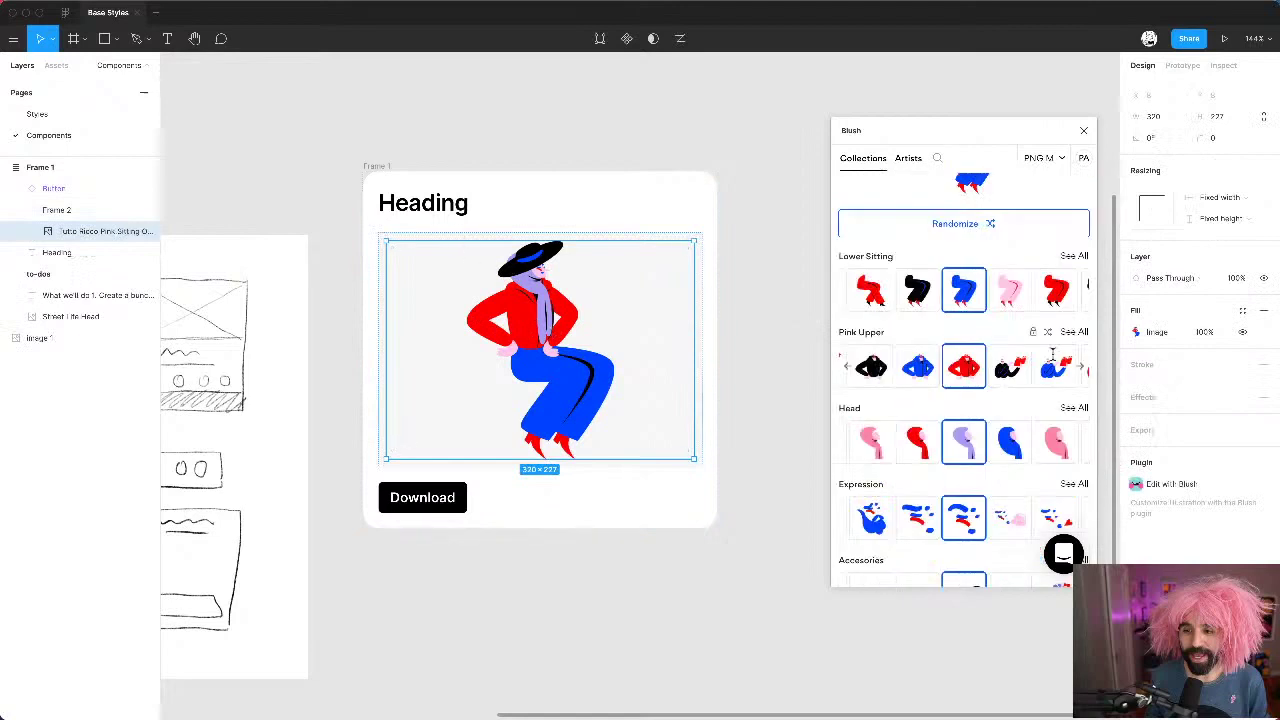
pyautogui.click(486, 149)
pyautogui.click(403, 208)
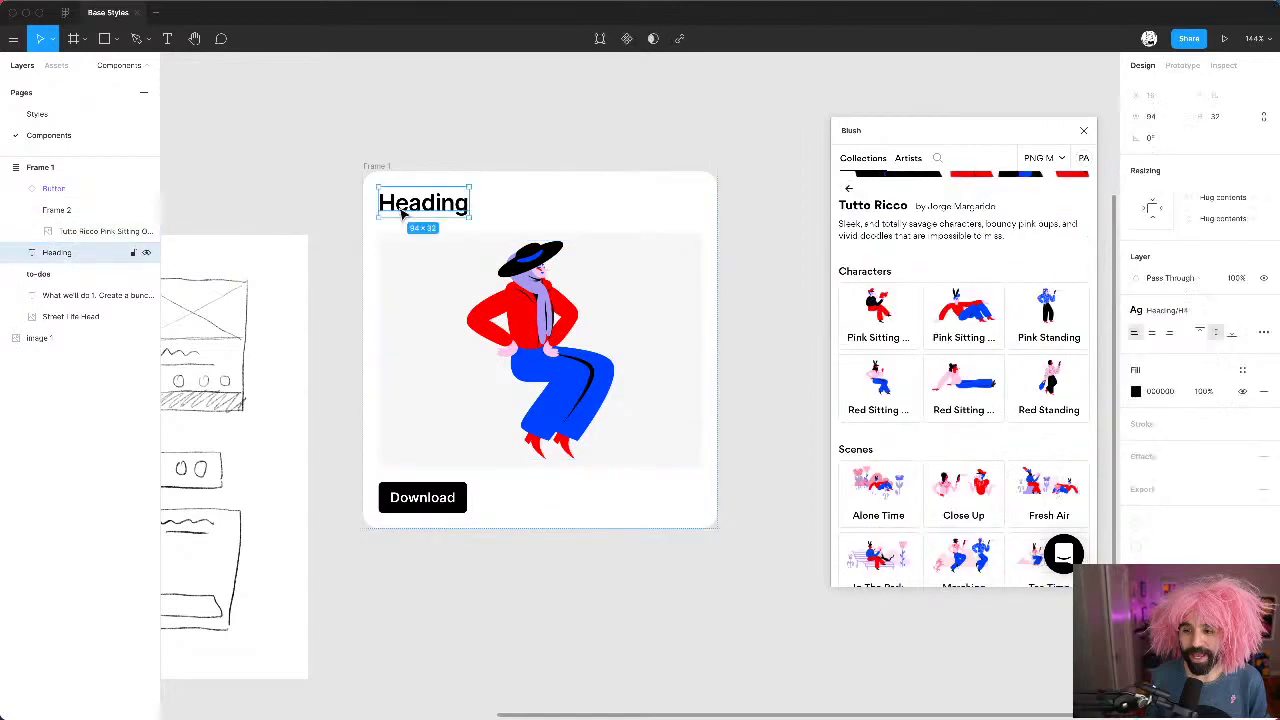
# Step: Switch the card frame's horizontal resizing to fixed width and set its width to 320
pyautogui.click(380, 168)
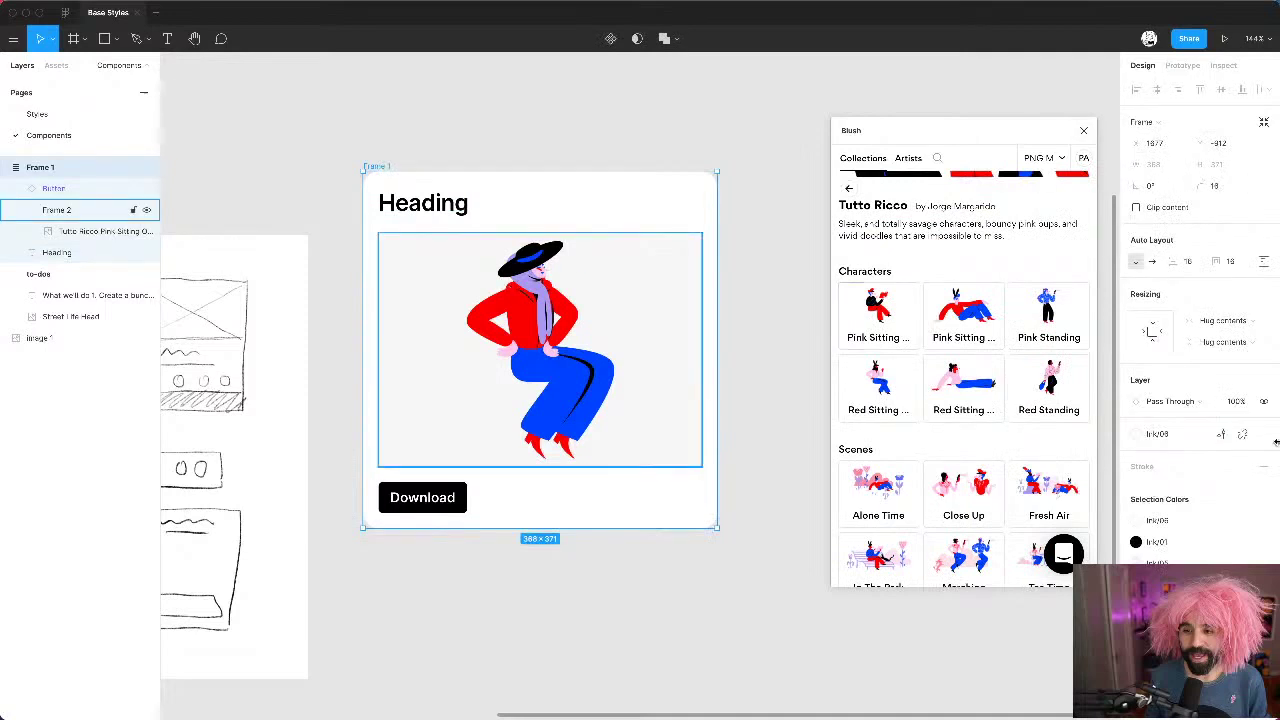
pyautogui.click(1240, 325)
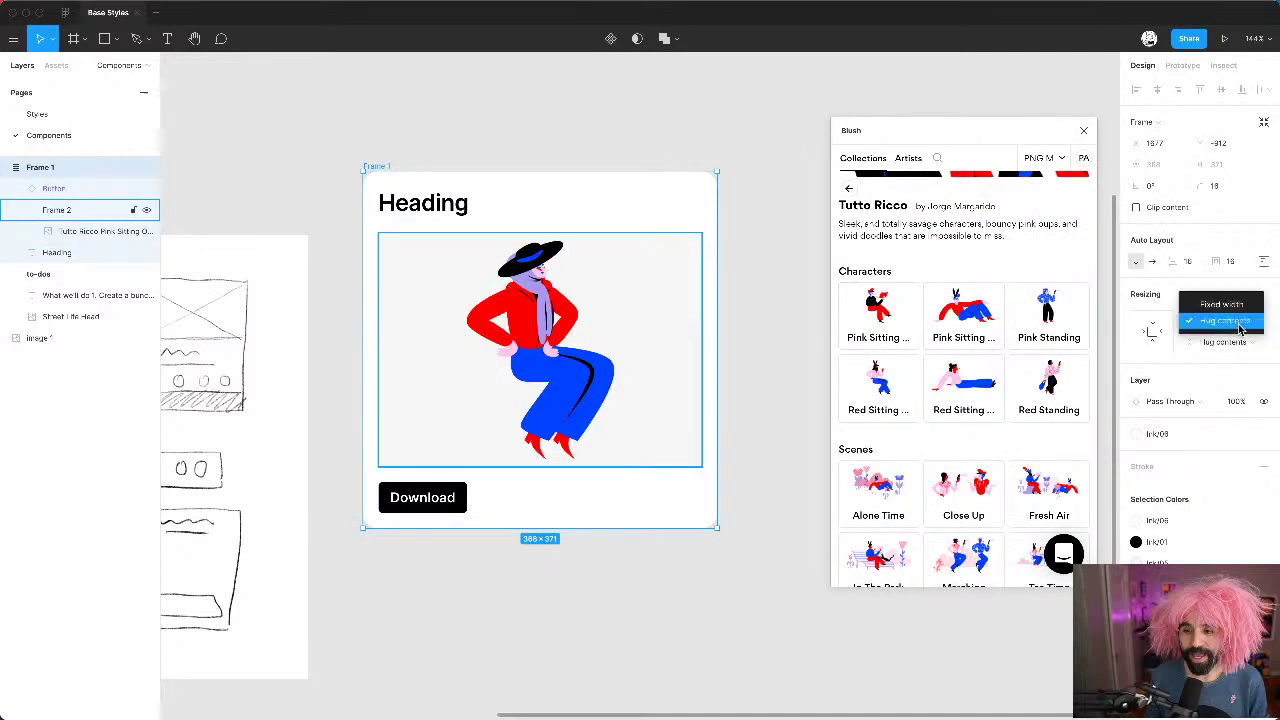
pyautogui.click(1222, 304)
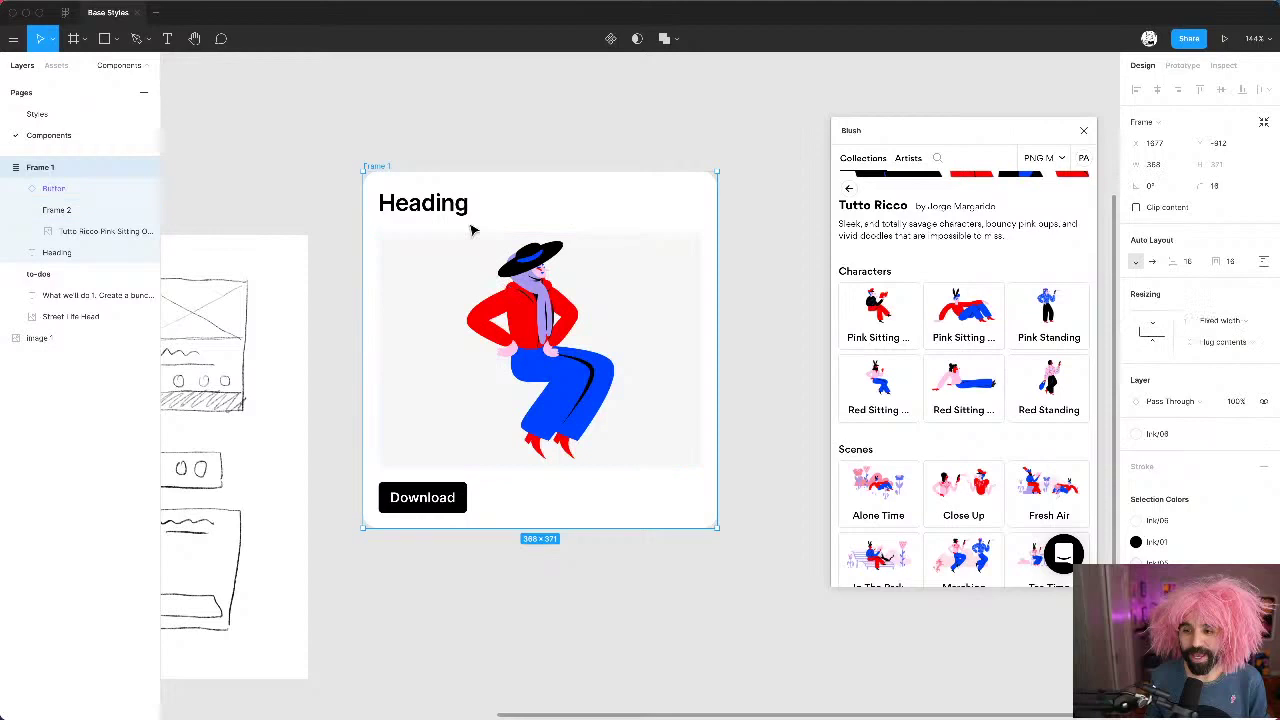
pyautogui.click(1160, 165)
pyautogui.write('320')
pyautogui.press('Return')
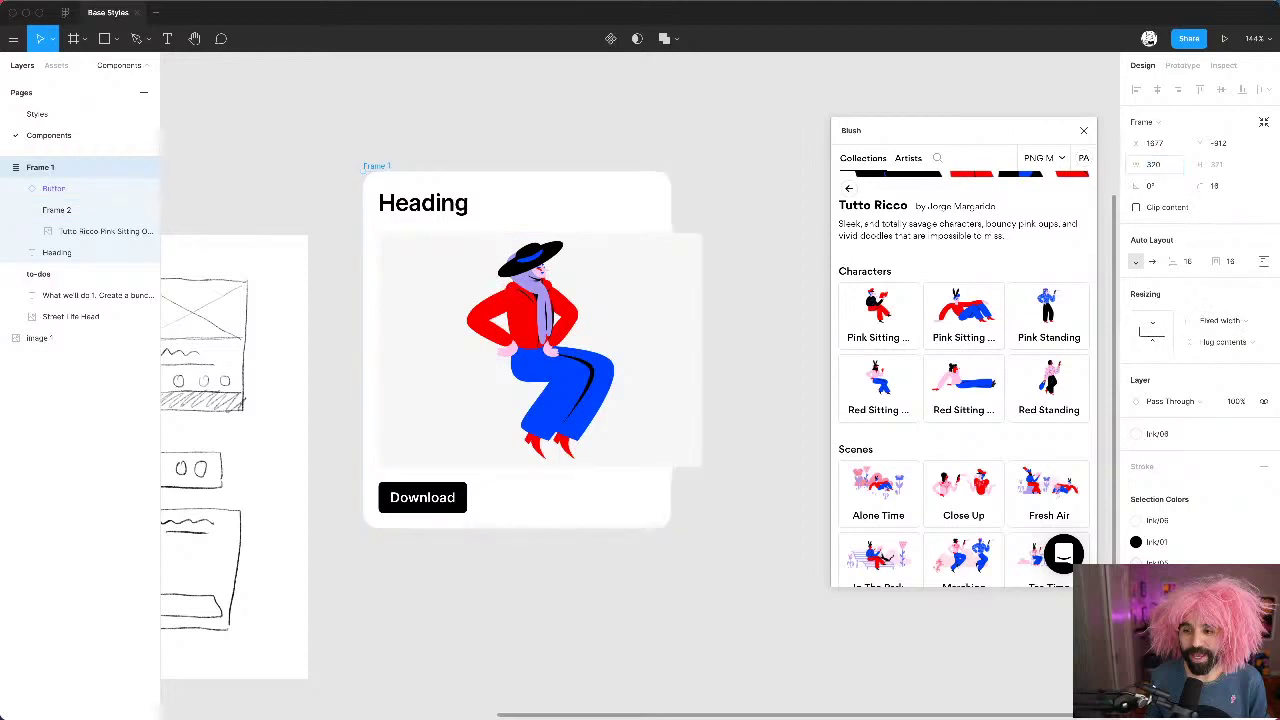
# Step: Set the horizontal resizing of the grey frame around the character image to Fill container
pyautogui.click(556, 314)
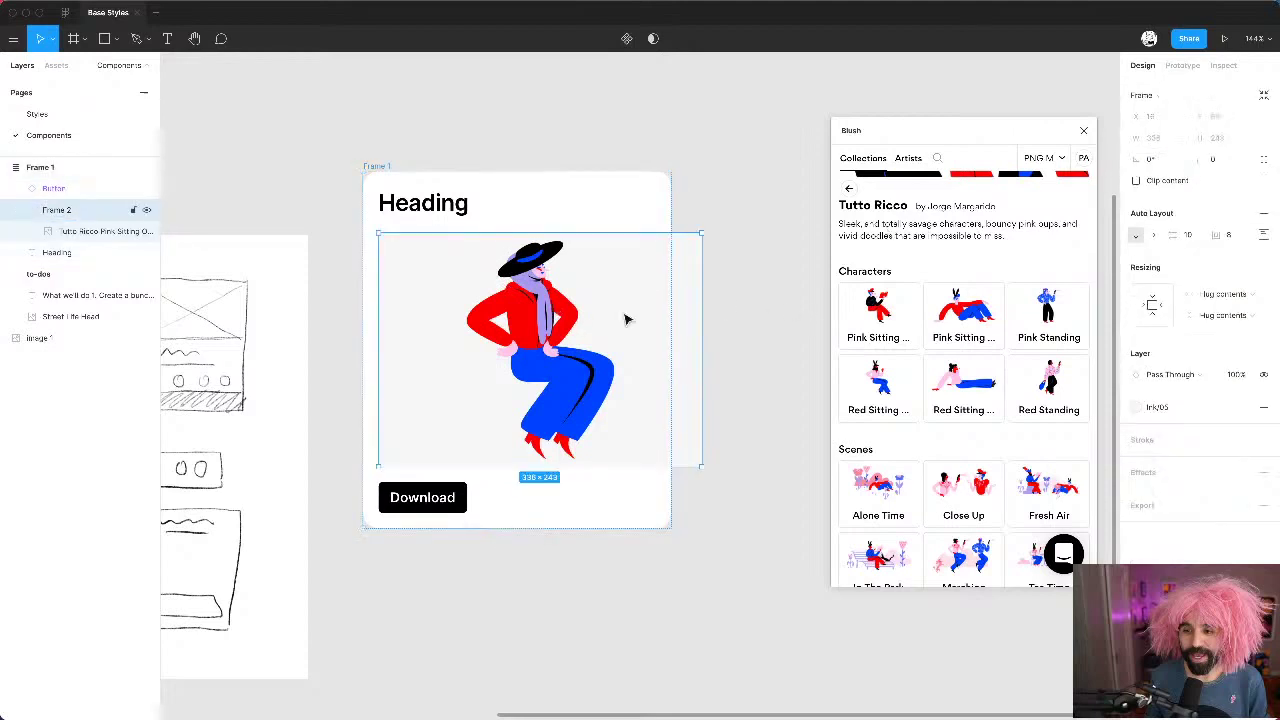
pyautogui.click(750, 245)
pyautogui.scroll(3, 750, 245)
pyautogui.click(623, 283)
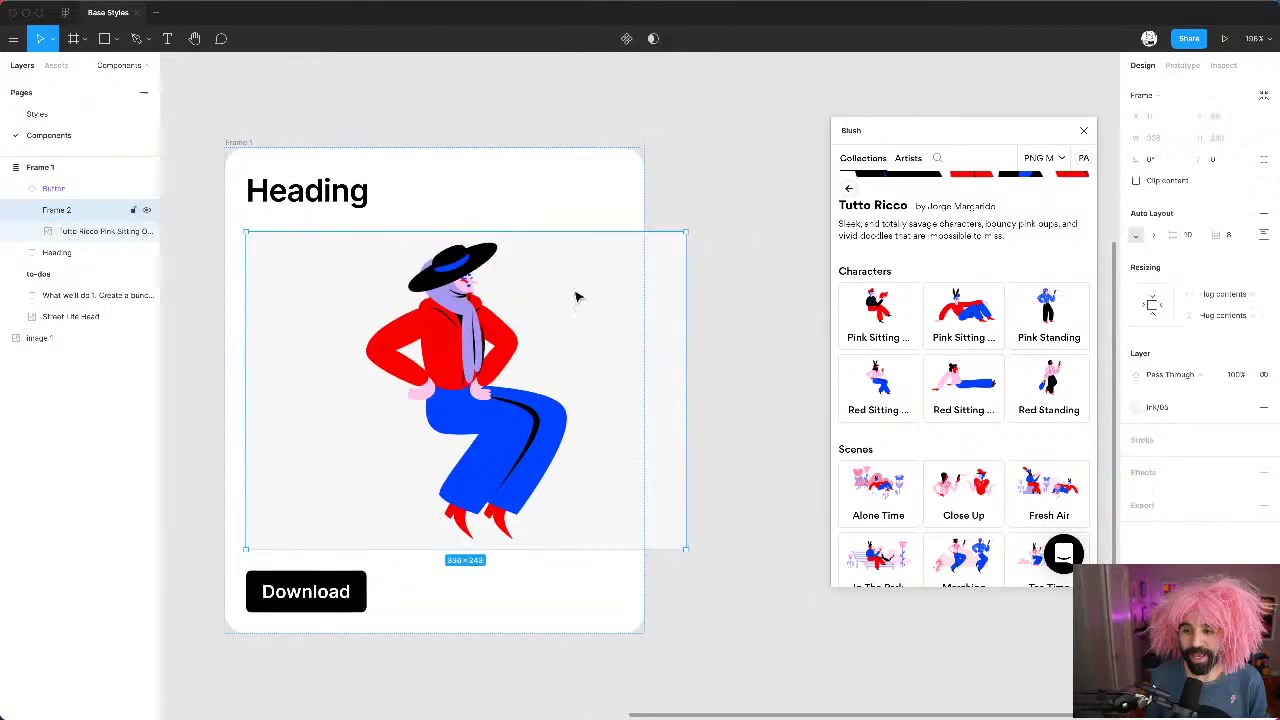
pyautogui.click(1240, 295)
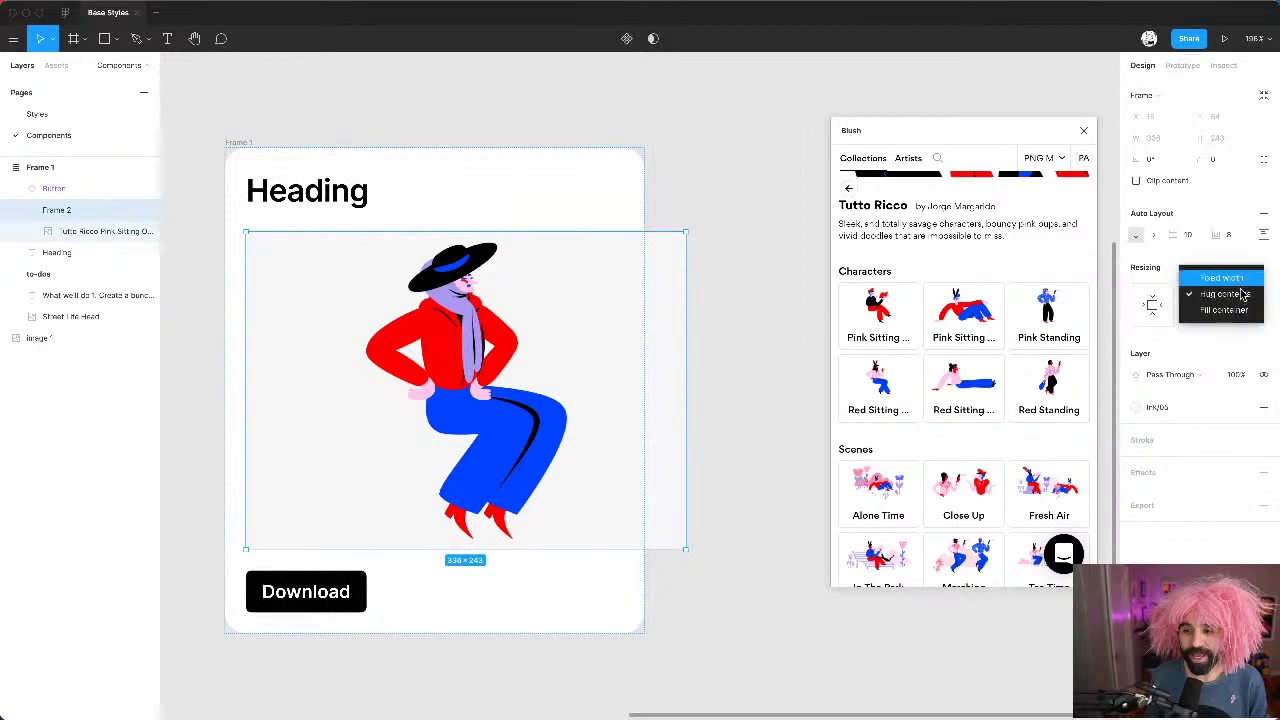
pyautogui.click(1240, 310)
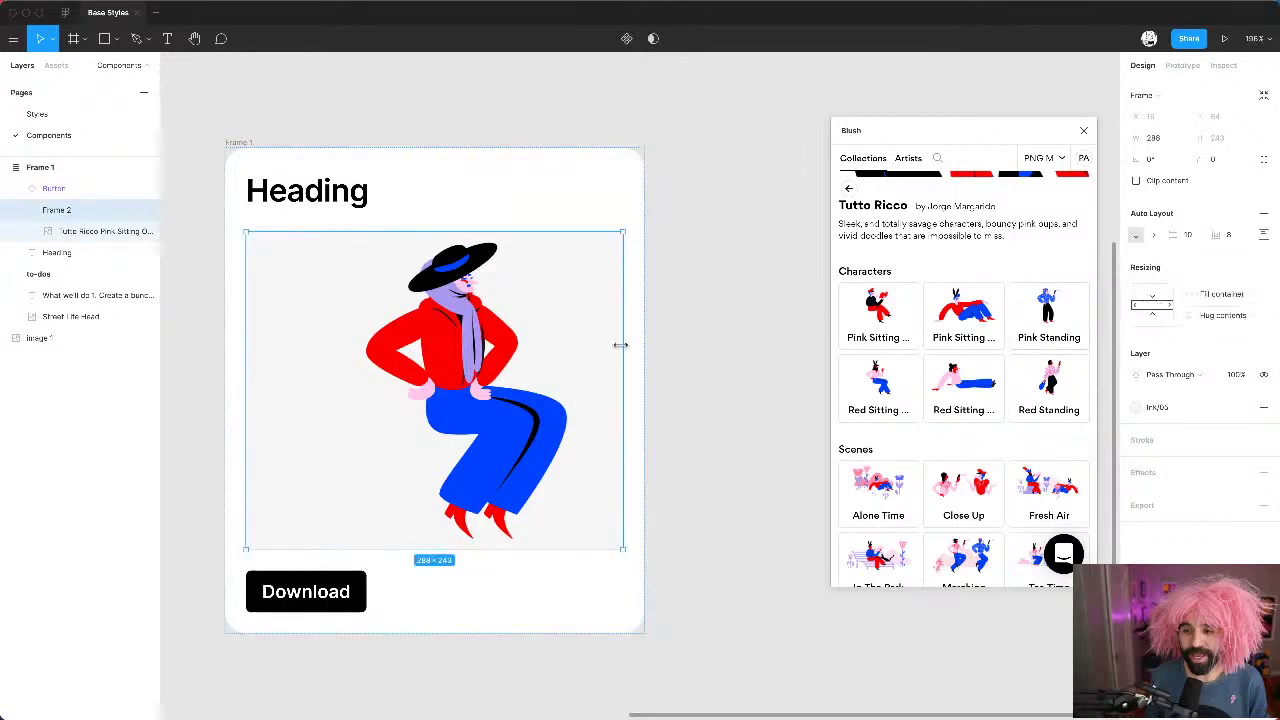
# Step: Set the character image inside its frame to Fill container both horizontally and vertically
pyautogui.doubleClick(480, 345)
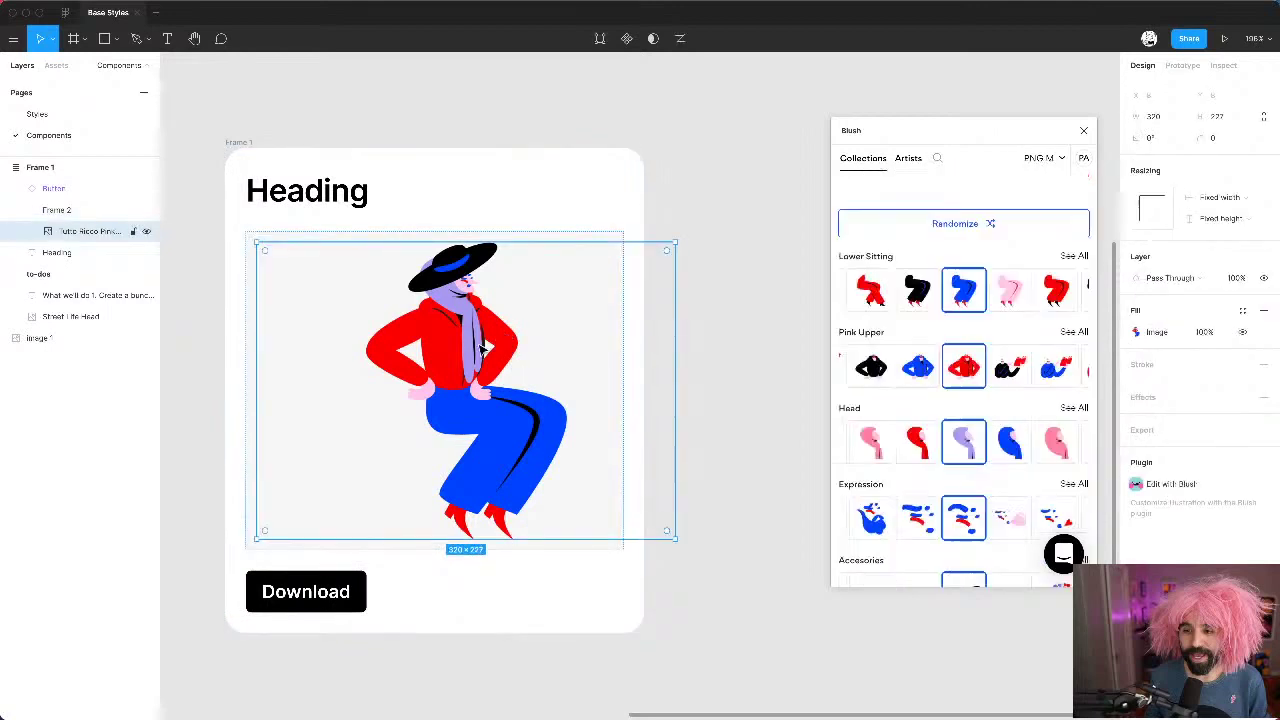
pyautogui.click(1228, 200)
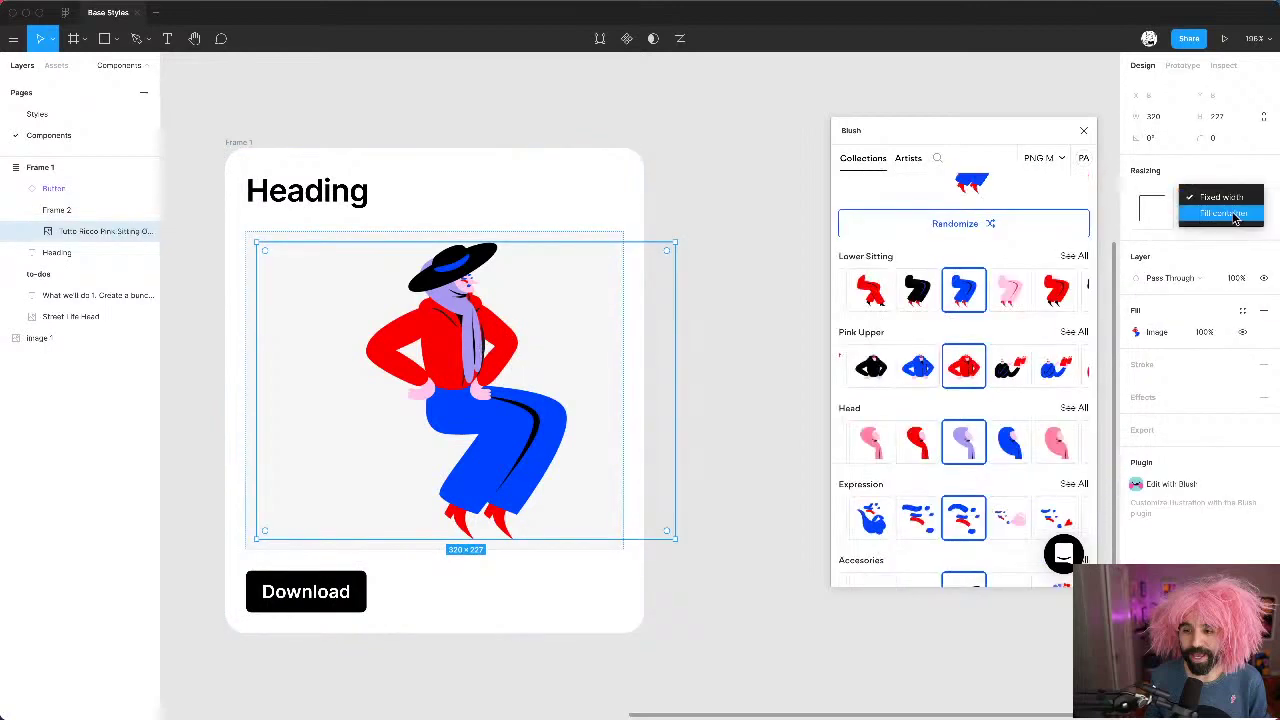
pyautogui.click(1236, 213)
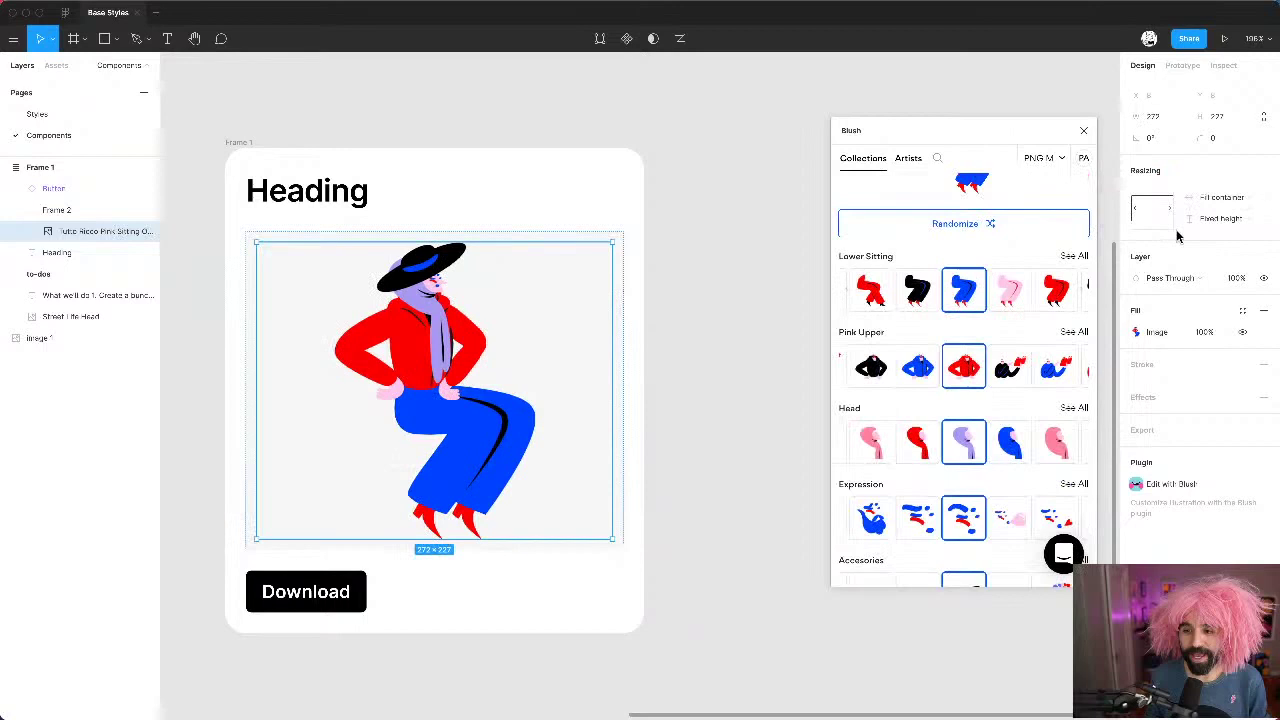
pyautogui.click(1237, 218)
pyautogui.click(1242, 238)
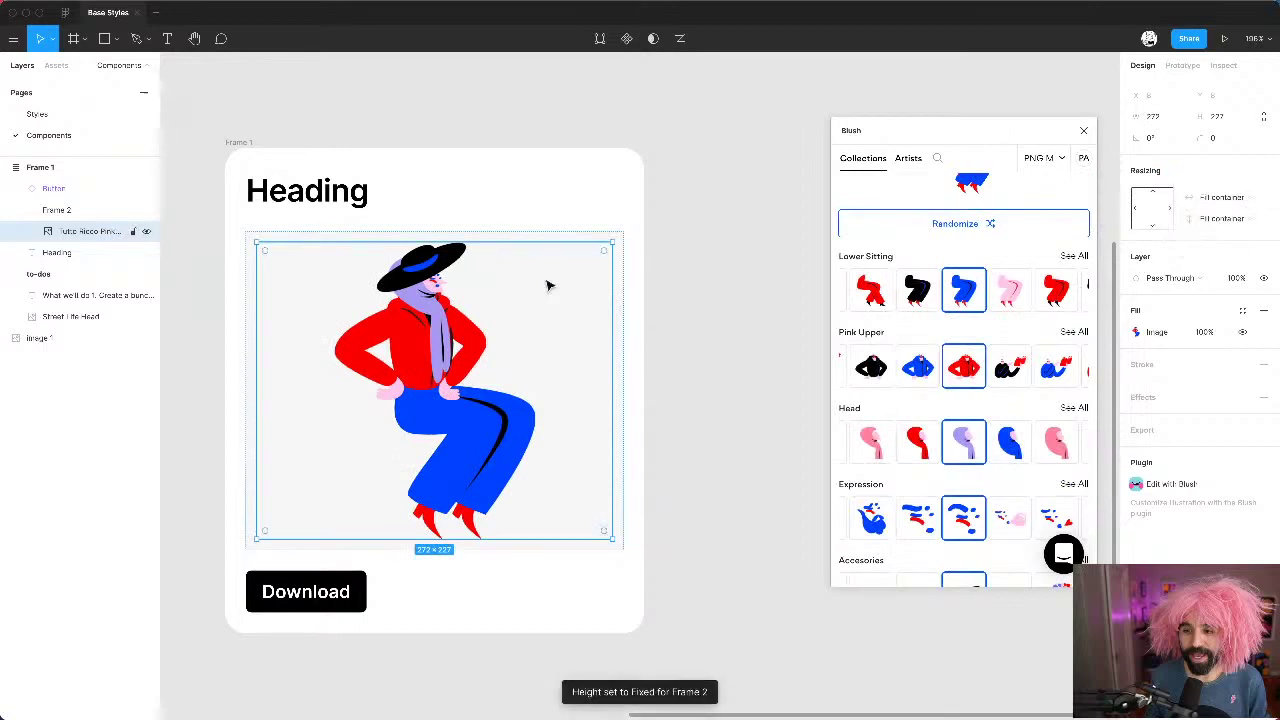
# Step: Reduce the height of the character image's frame inside the card to 200
pyautogui.click(252, 143)
pyautogui.scroll(-5, 525, 210)
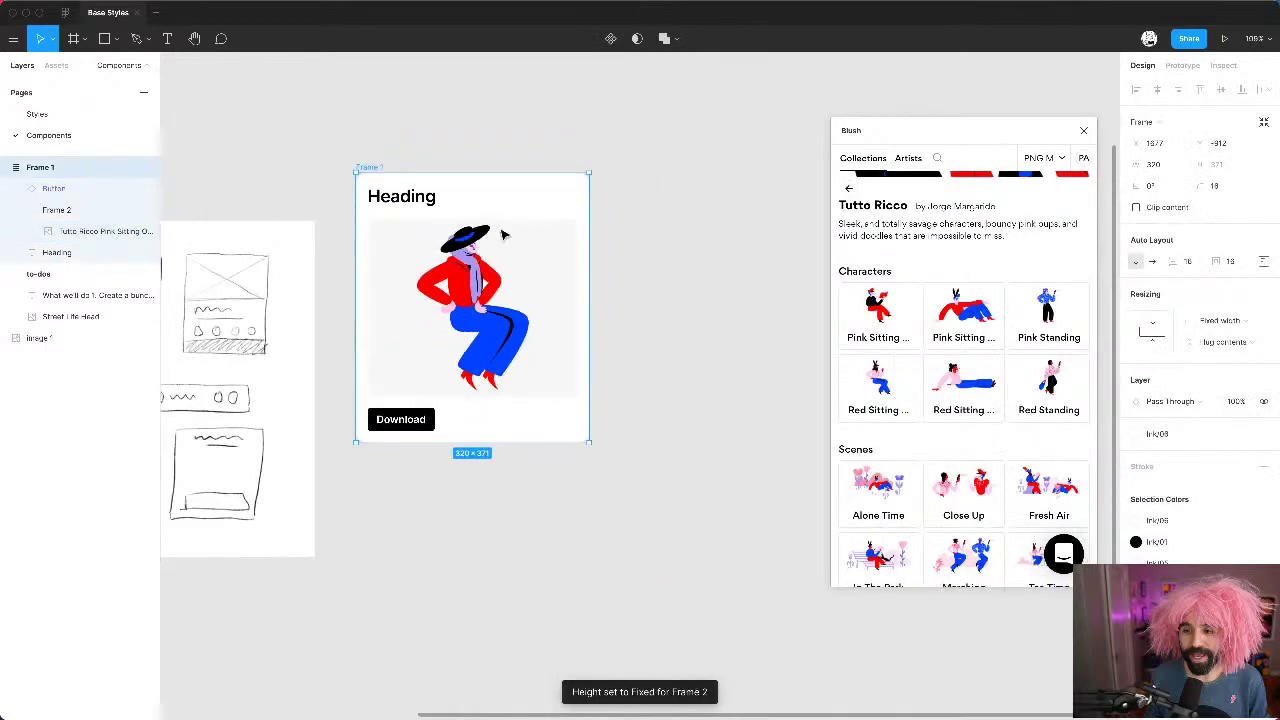
pyautogui.click(466, 265)
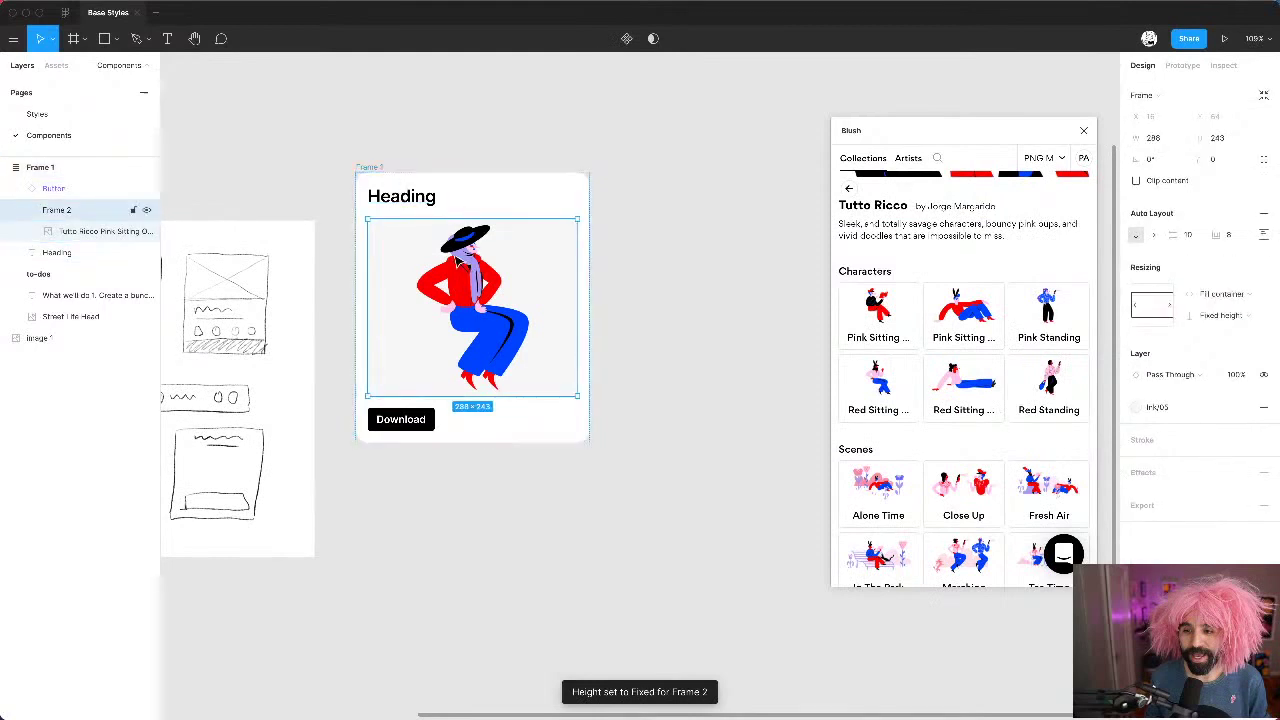
pyautogui.moveTo(510, 370)
pyautogui.mouseDown()
pyautogui.moveTo(517, 323)
pyautogui.moveTo(509, 434)
pyautogui.moveTo(515, 364)
pyautogui.mouseUp()
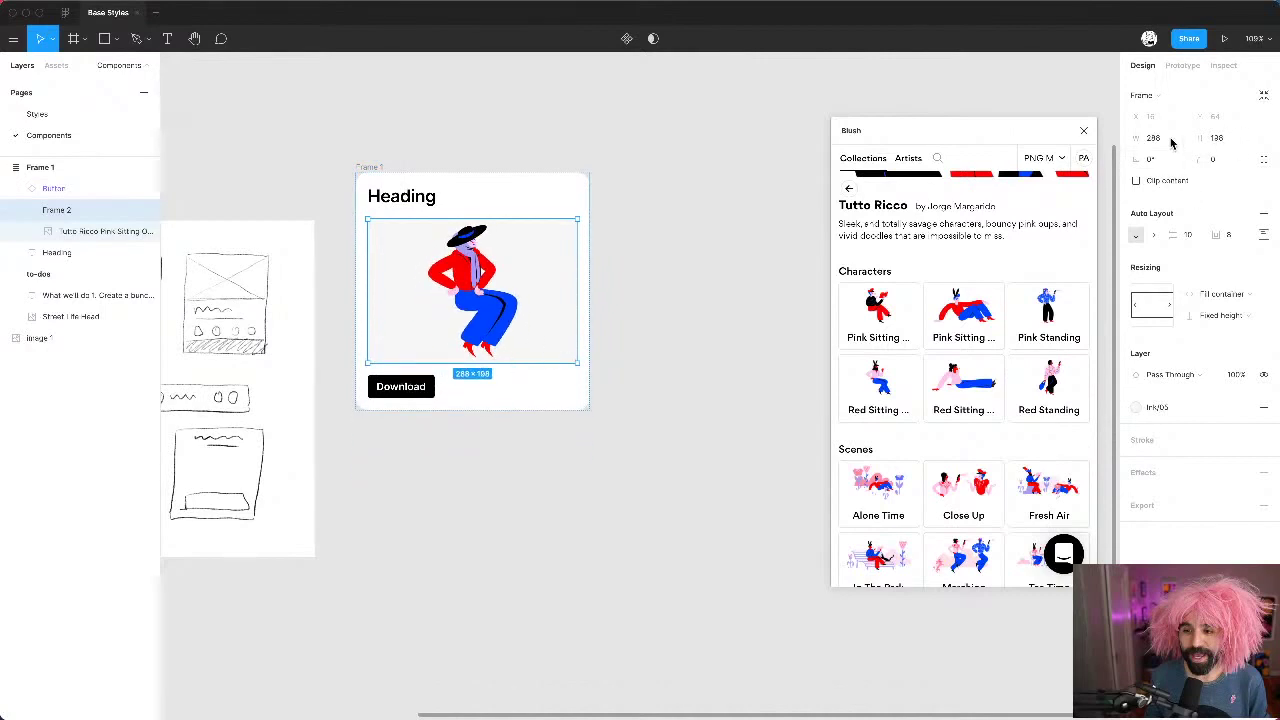
pyautogui.click(1228, 144)
pyautogui.write('200')
pyautogui.press('Return')
pyautogui.scroll(5, 584, 216)
pyautogui.hscroll(-2, 584, 216)
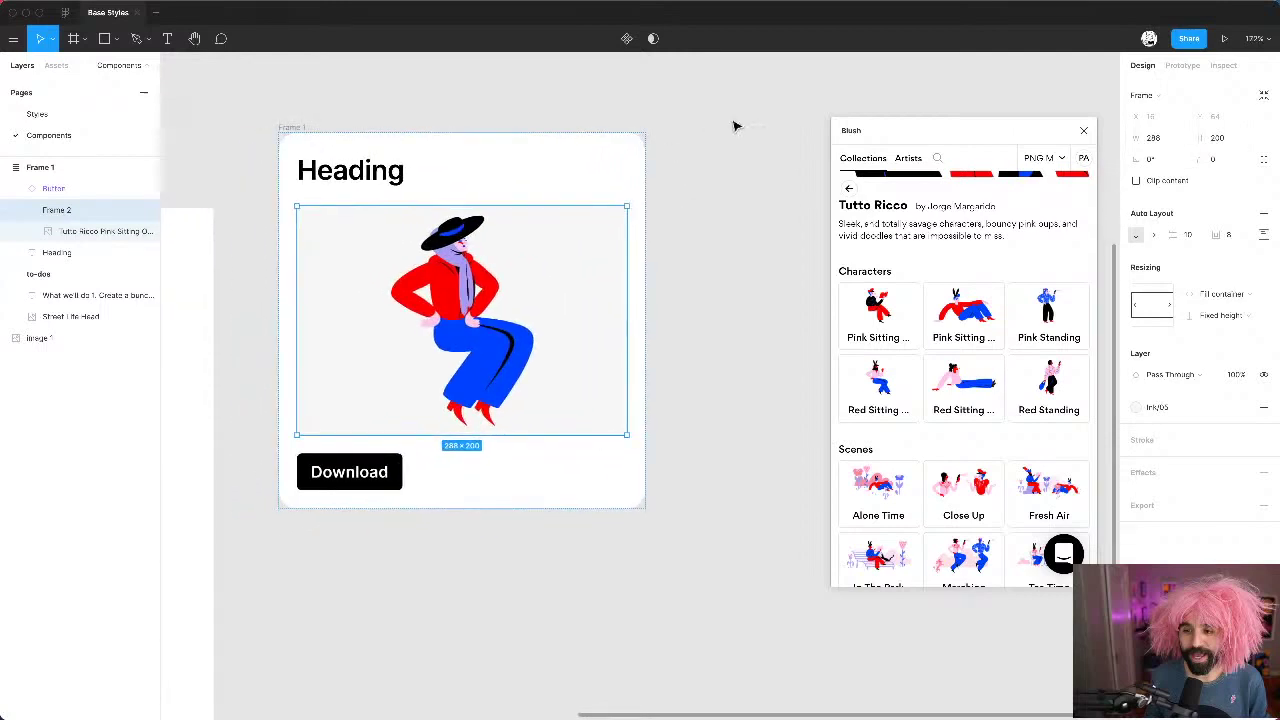
pyautogui.click(734, 123)
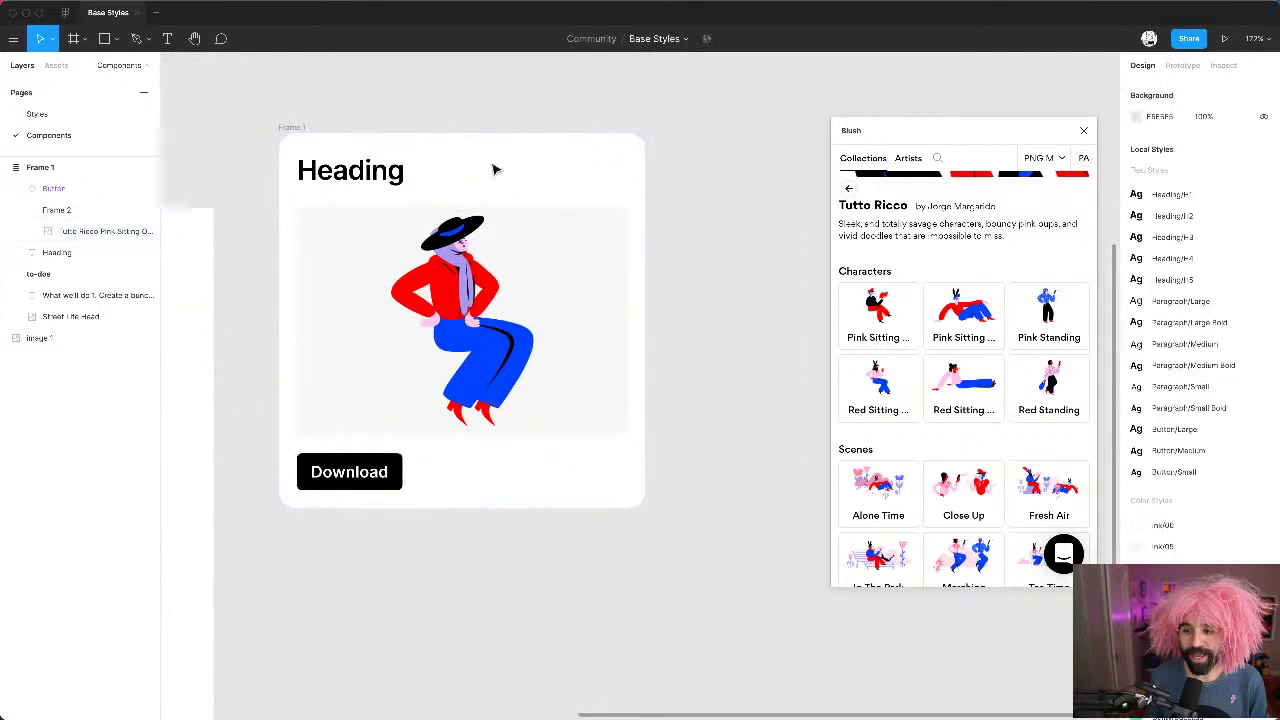
# Step: Append the filler text "lkasjdfl daskfjdaslkfjdlskfjsdal" to the card's heading to test a long title
pyautogui.click(350, 171)
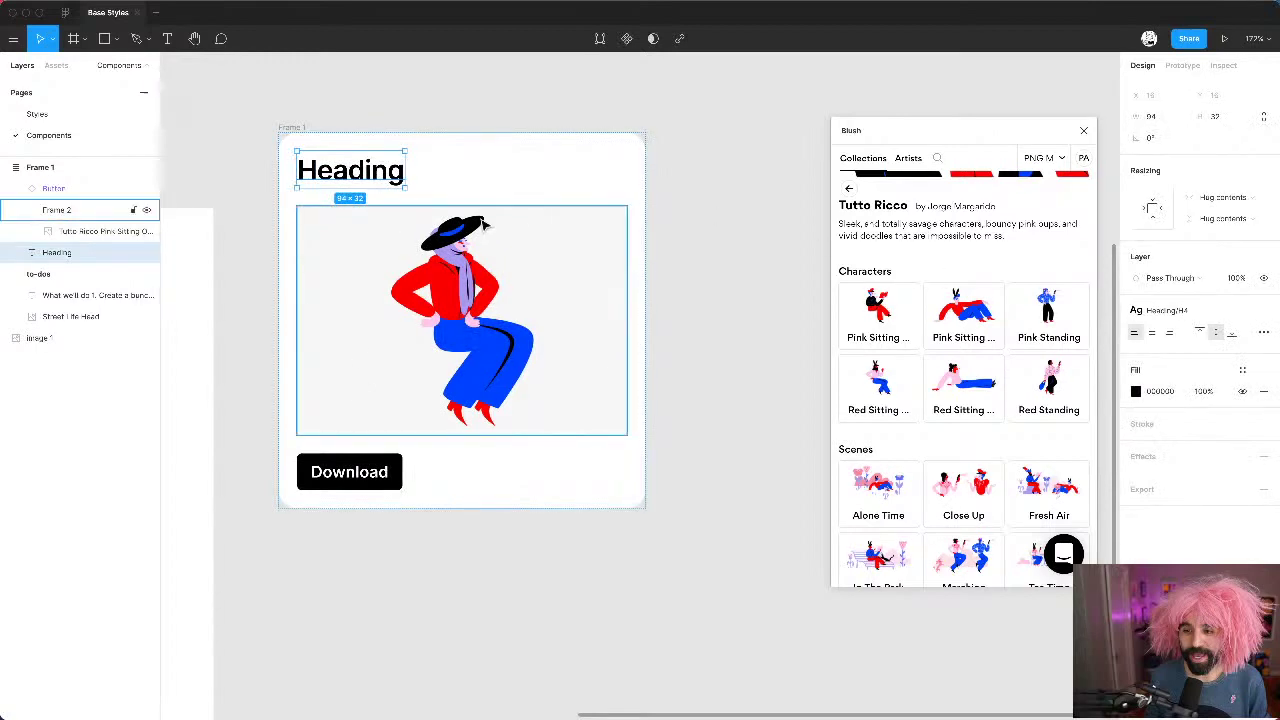
pyautogui.doubleClick(388, 178)
pyautogui.write('lkasjdfl daskfjdaslkfjdlskfjsd')
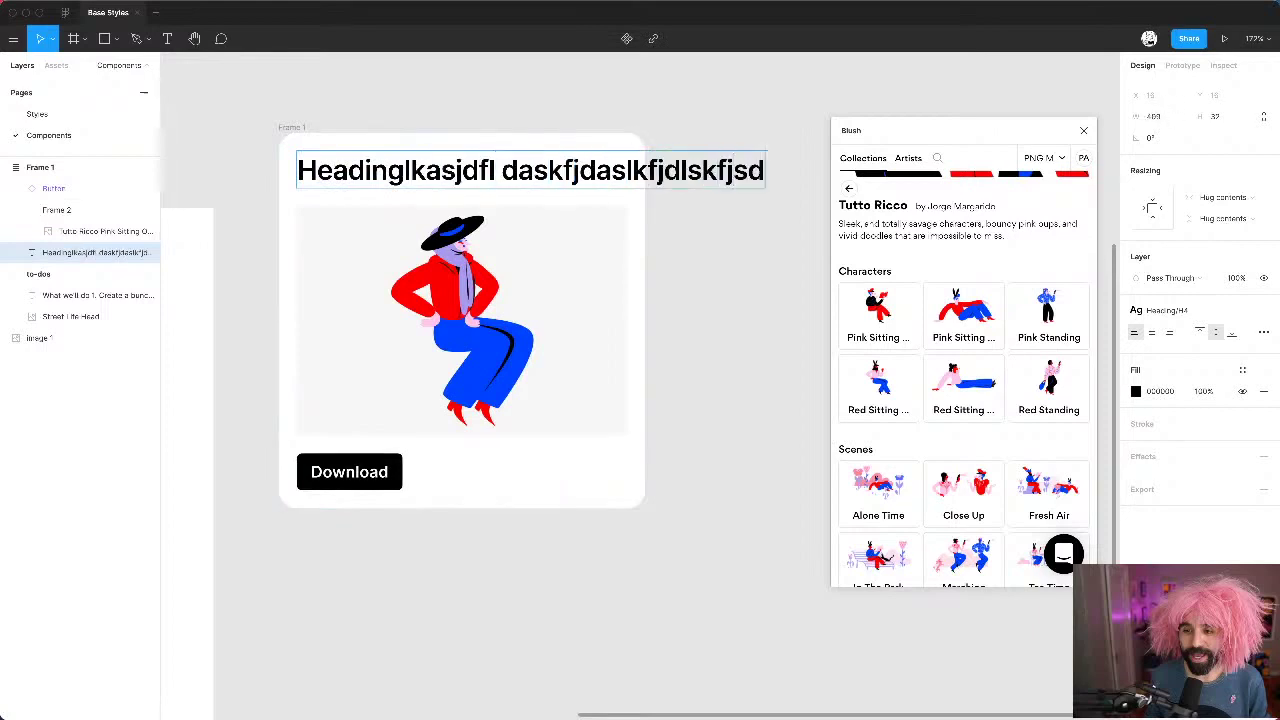
pyautogui.write('al')
pyautogui.press('Escape')
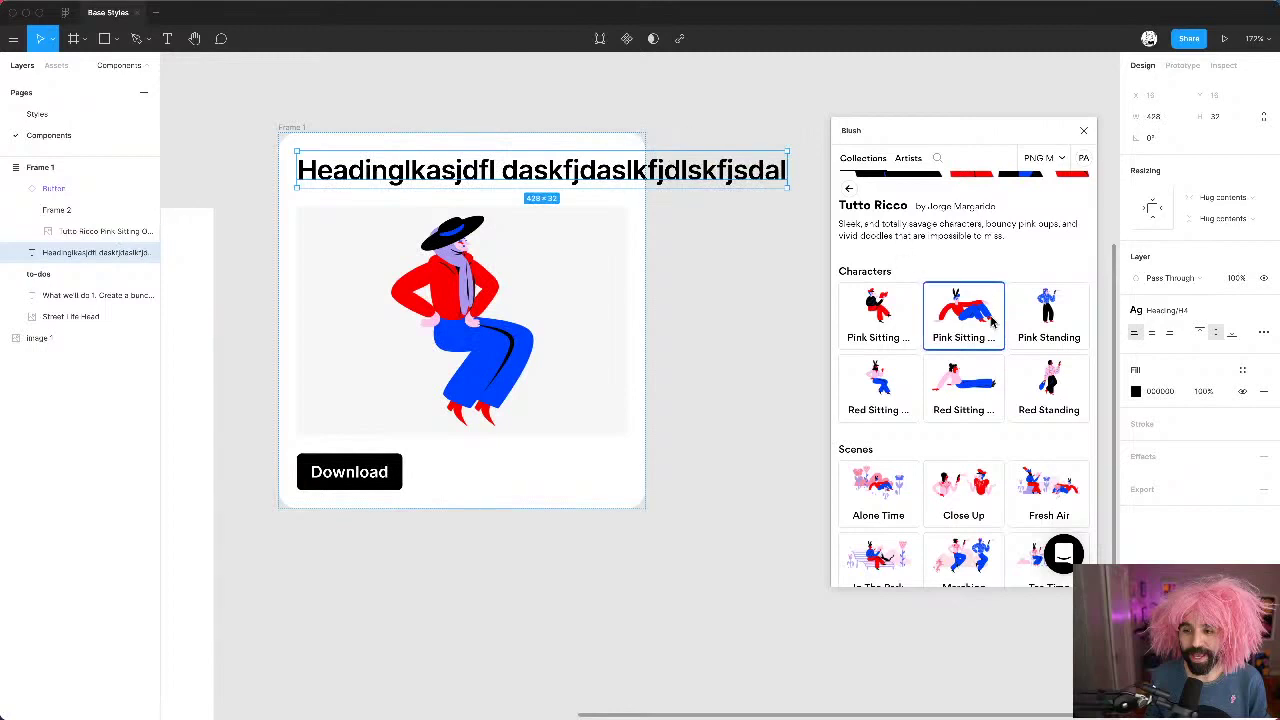
# Step: Set the heading's horizontal resizing to Fill container and change its text back to "Heading"
pyautogui.click(1220, 199)
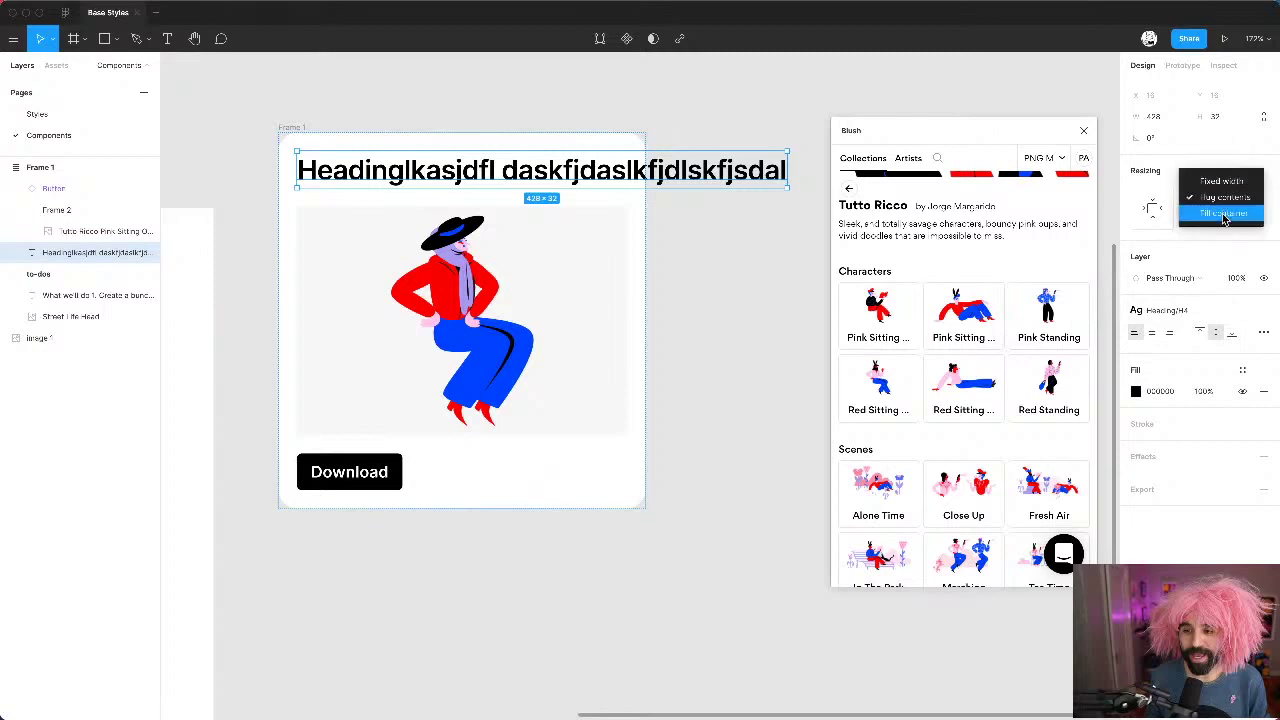
pyautogui.click(1224, 215)
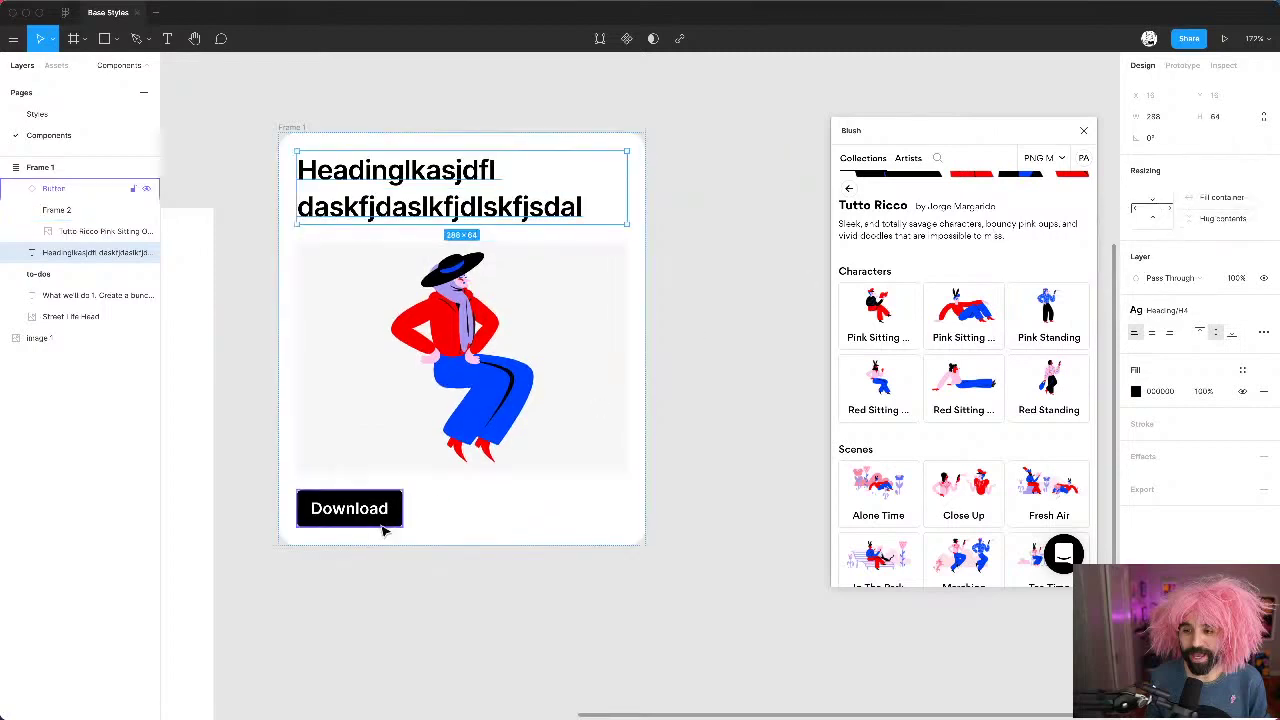
pyautogui.doubleClick(428, 172)
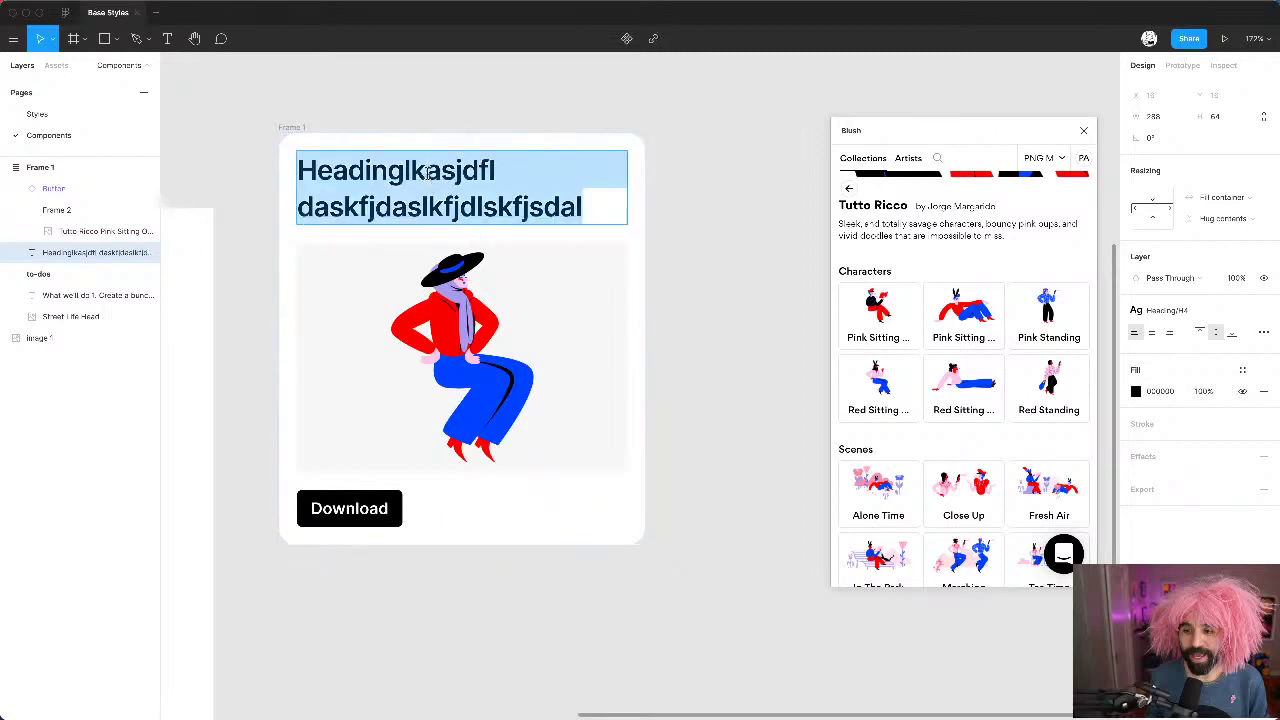
pyautogui.write('Heading')
pyautogui.click(500, 295)
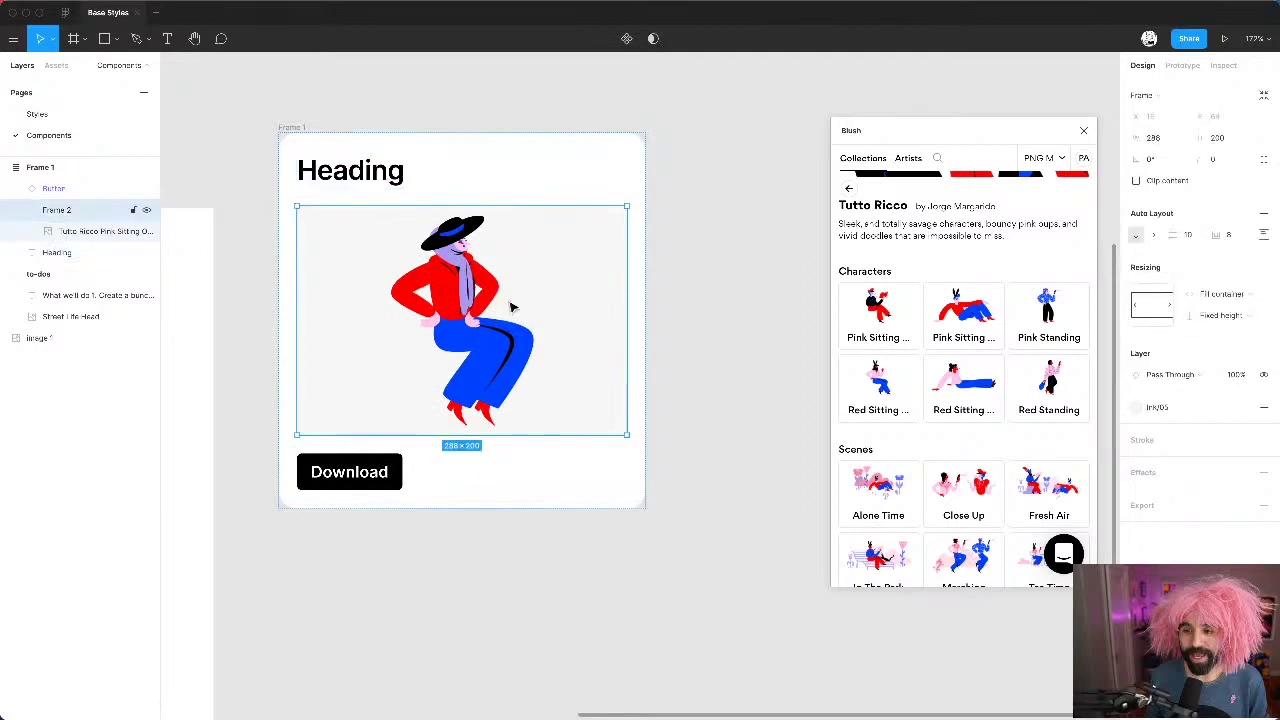
# Step: Try Fill container as the Download button's horizontal resizing, undo it, and compare the card with the sketches
pyautogui.click(400, 470)
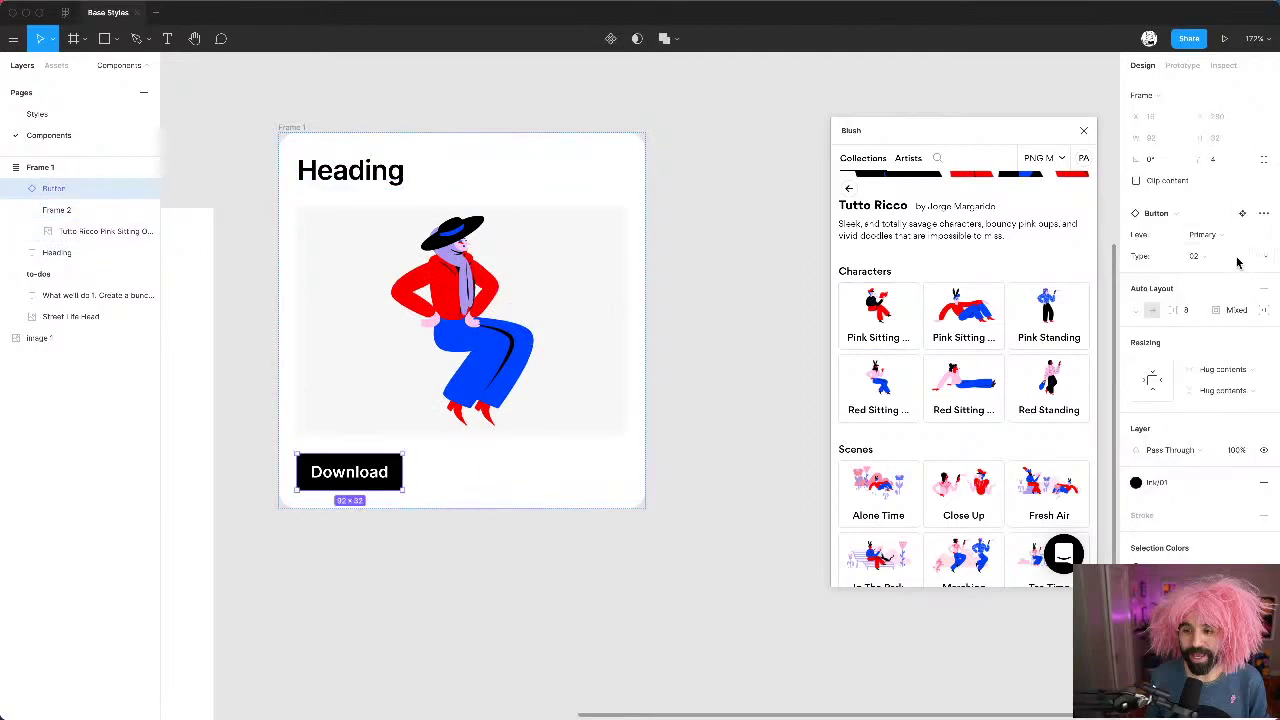
pyautogui.click(1228, 371)
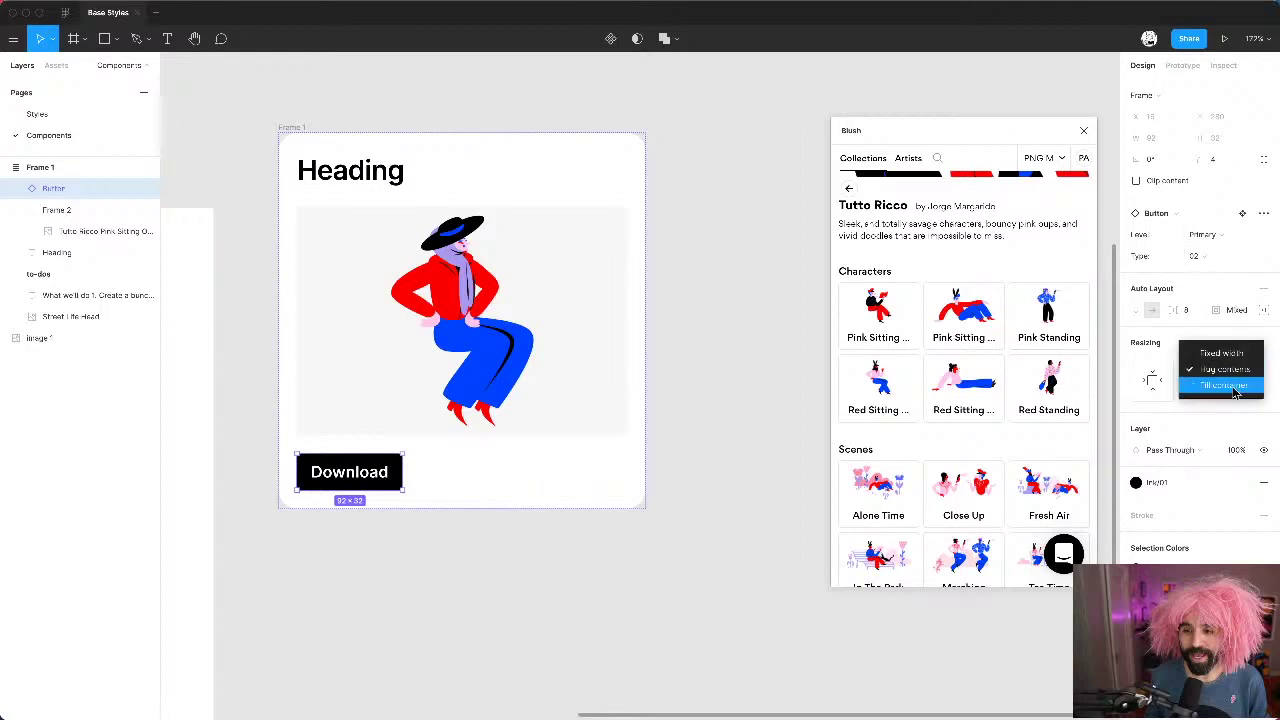
pyautogui.click(1235, 386)
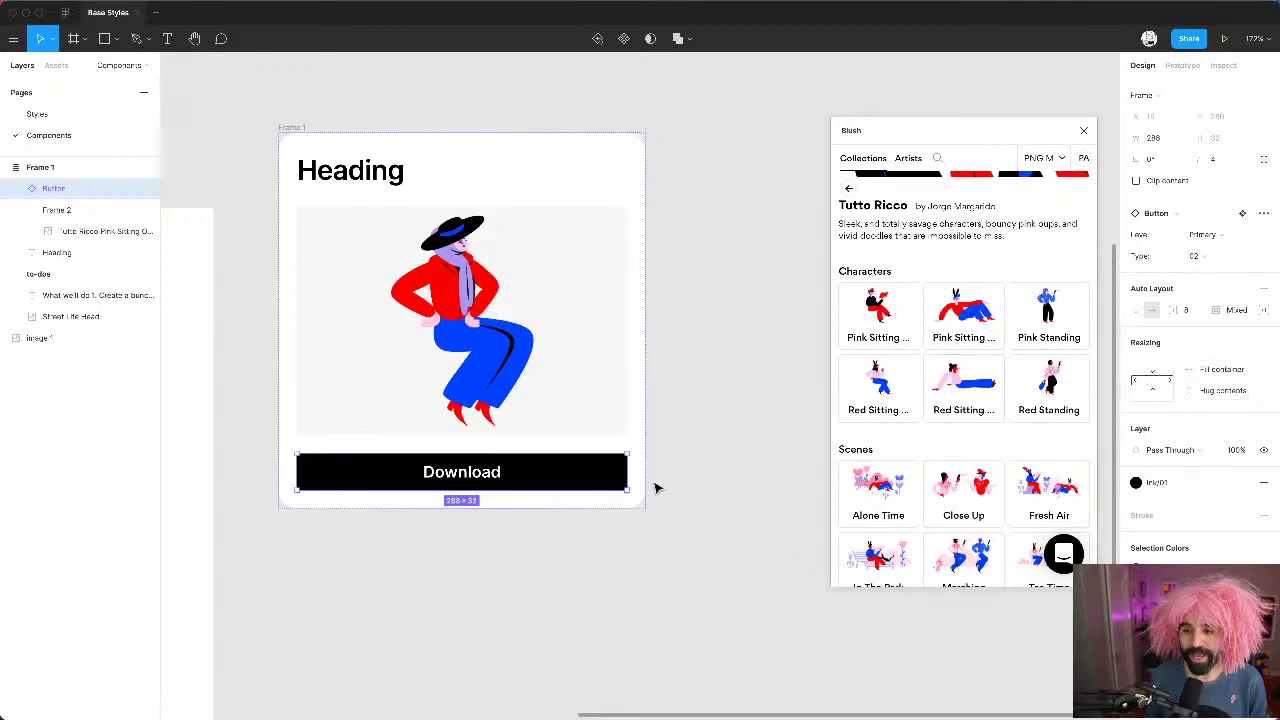
pyautogui.hotkey('ctrl', 'z')
pyautogui.hscroll(-10, 655, 488)
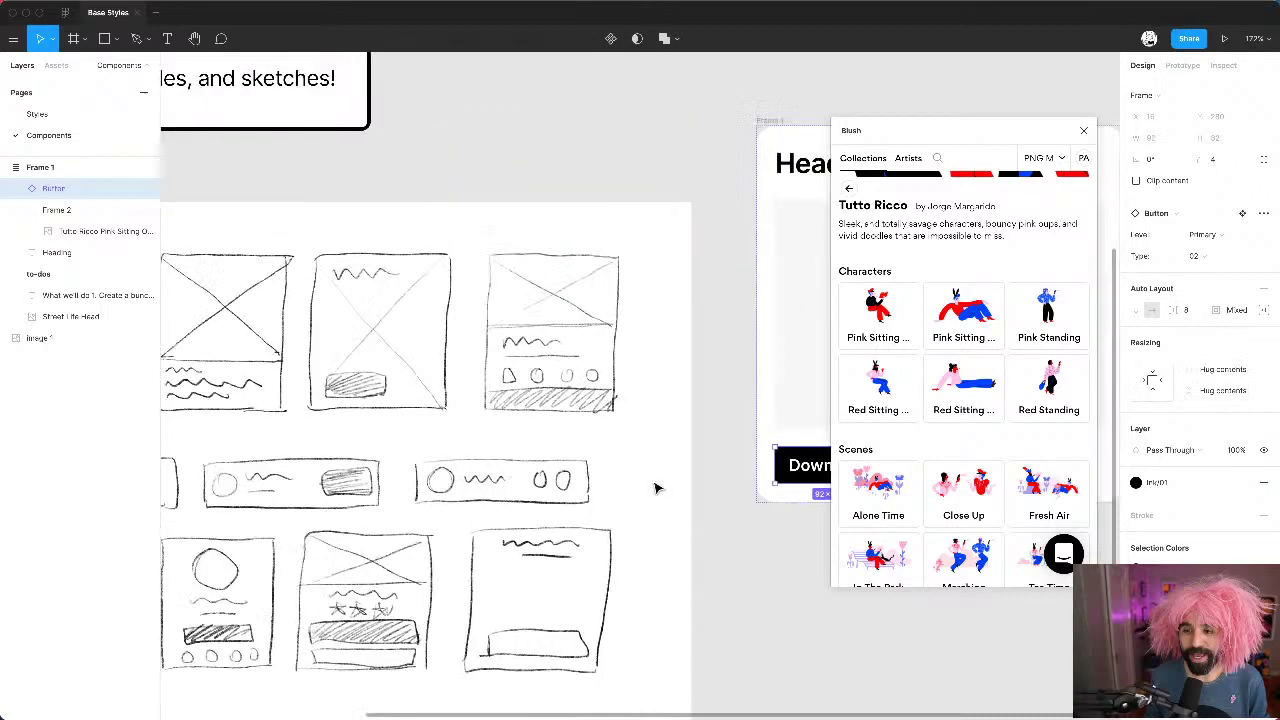
pyautogui.hscroll(10, 533, 395)
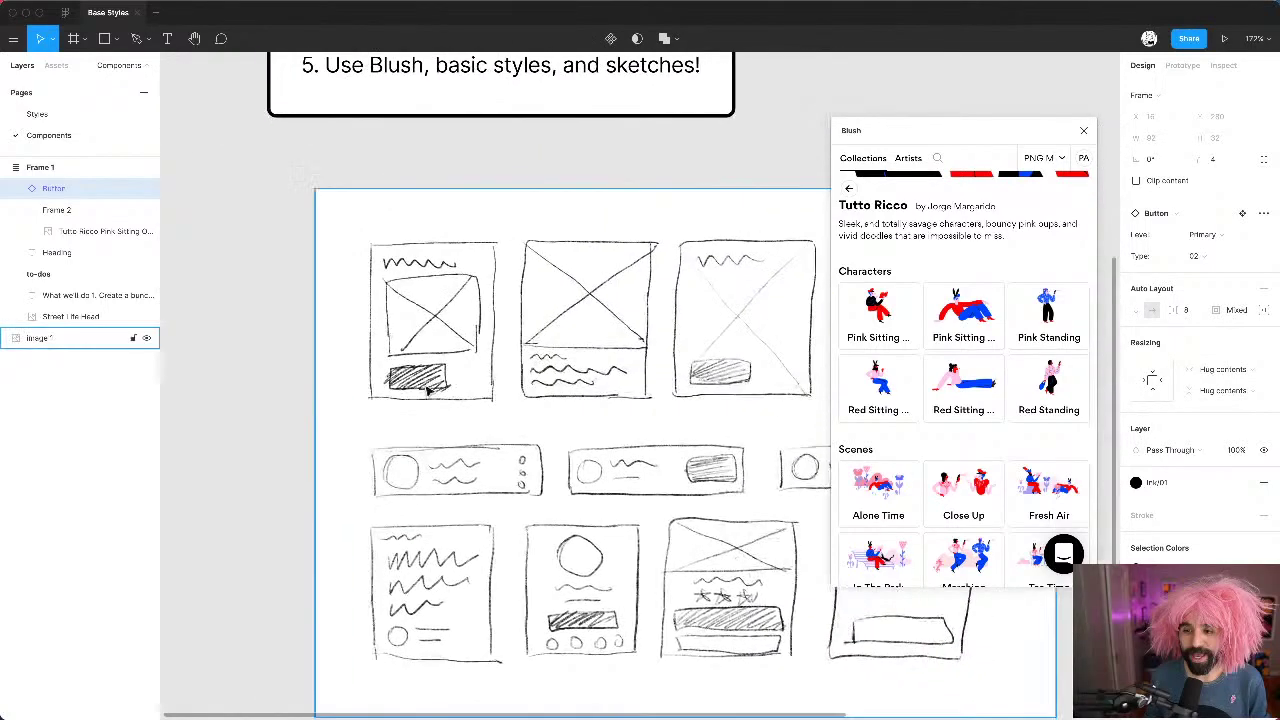
pyautogui.click(530, 556)
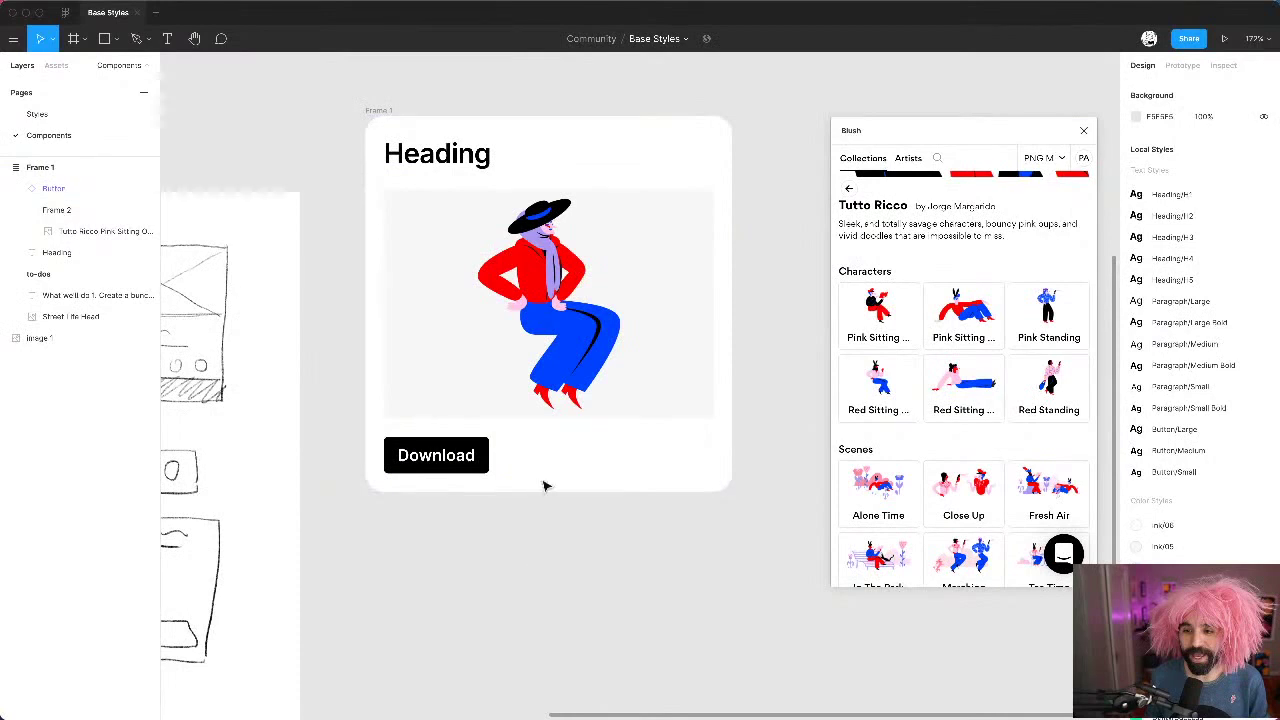
# Step: Set the card frame's corner radius to 8
pyautogui.scroll(-5, 425, 145)
pyautogui.click(424, 139)
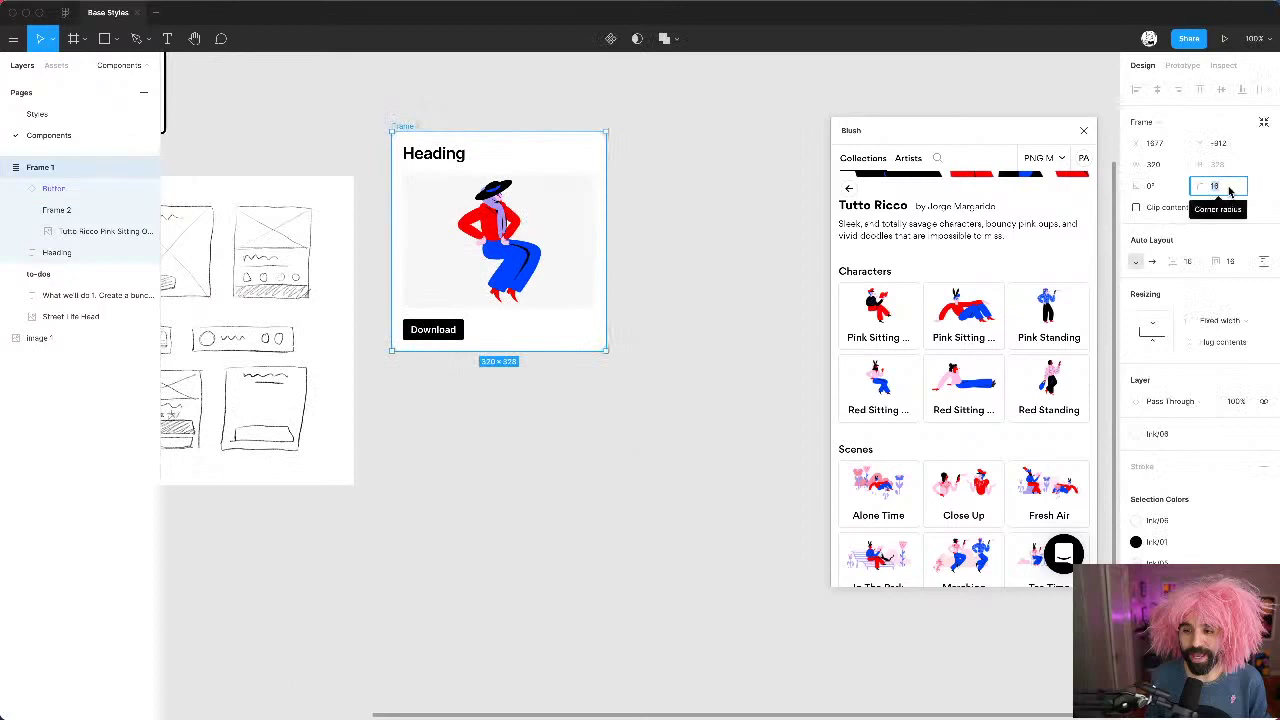
pyautogui.write('8')
pyautogui.press('Return')
pyautogui.click(705, 190)
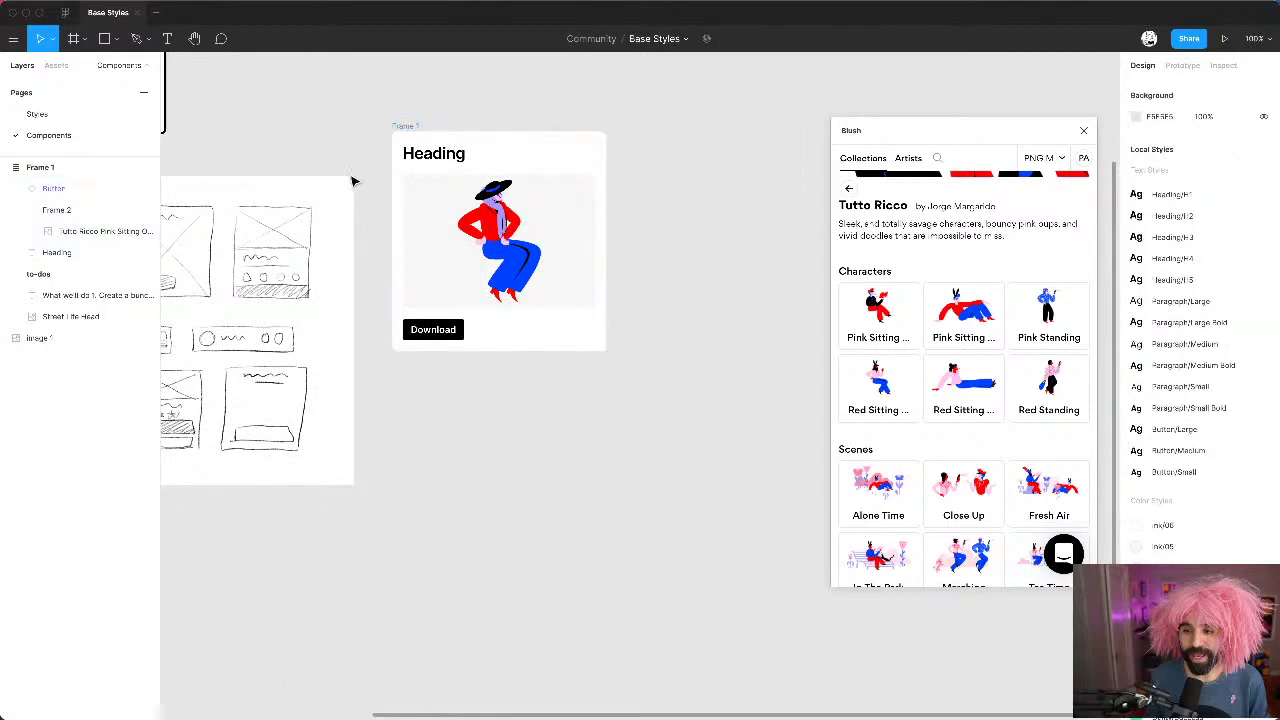
pyautogui.scroll(3, 337, 151)
pyautogui.hscroll(3, 424, 96)
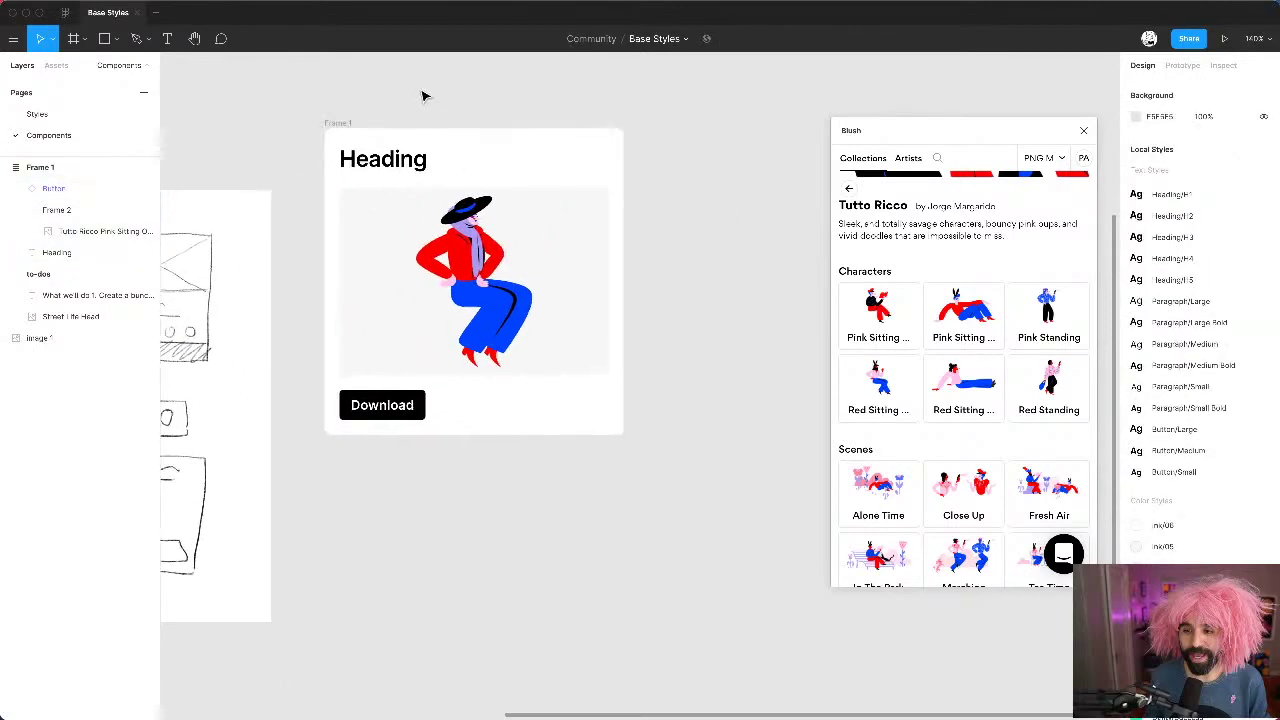
# Step: Duplicate the card's heading below itself and apply the Paragraph/Small text style to the copy
pyautogui.click(400, 172)
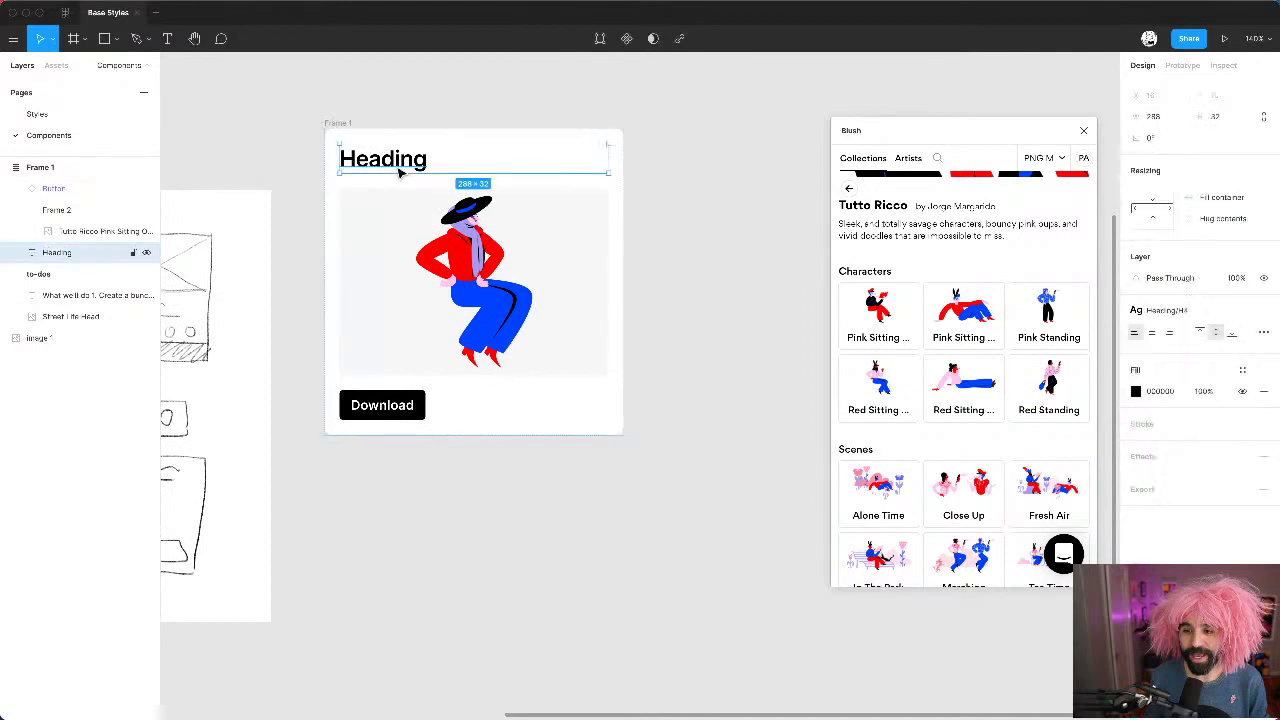
pyautogui.press('super+d')
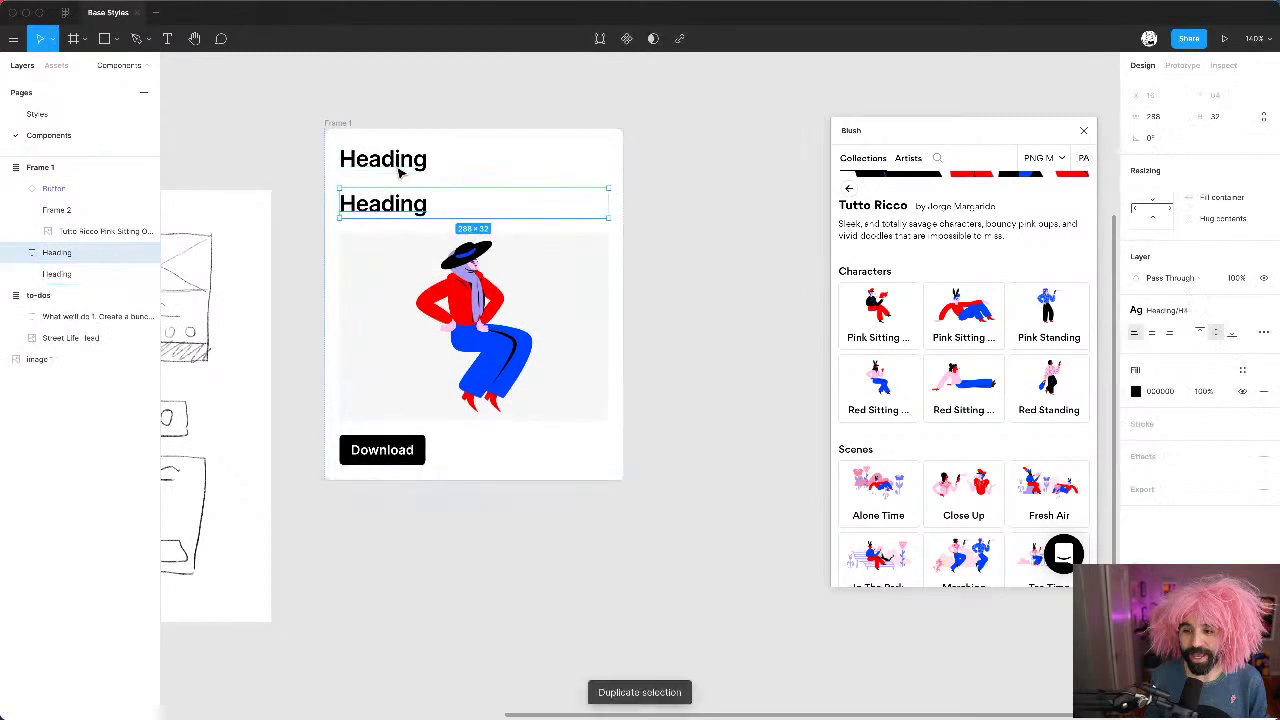
pyautogui.click(1184, 313)
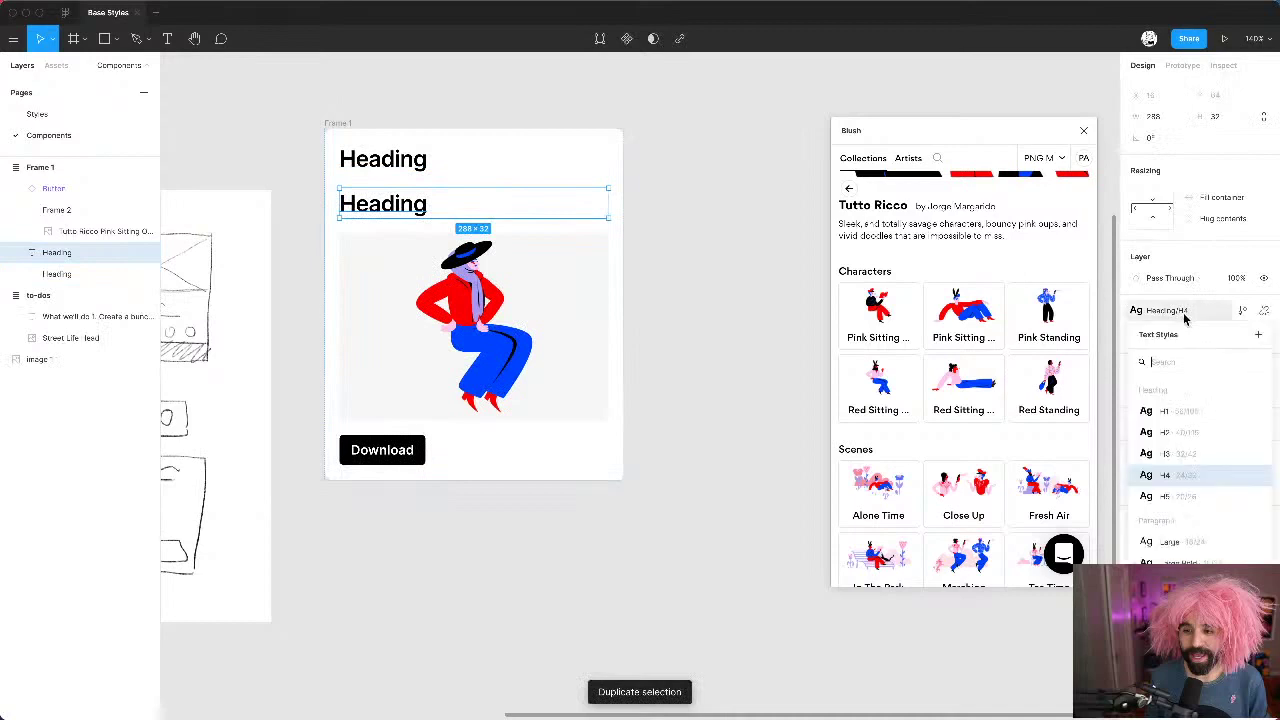
pyautogui.scroll(-4, 1200, 510)
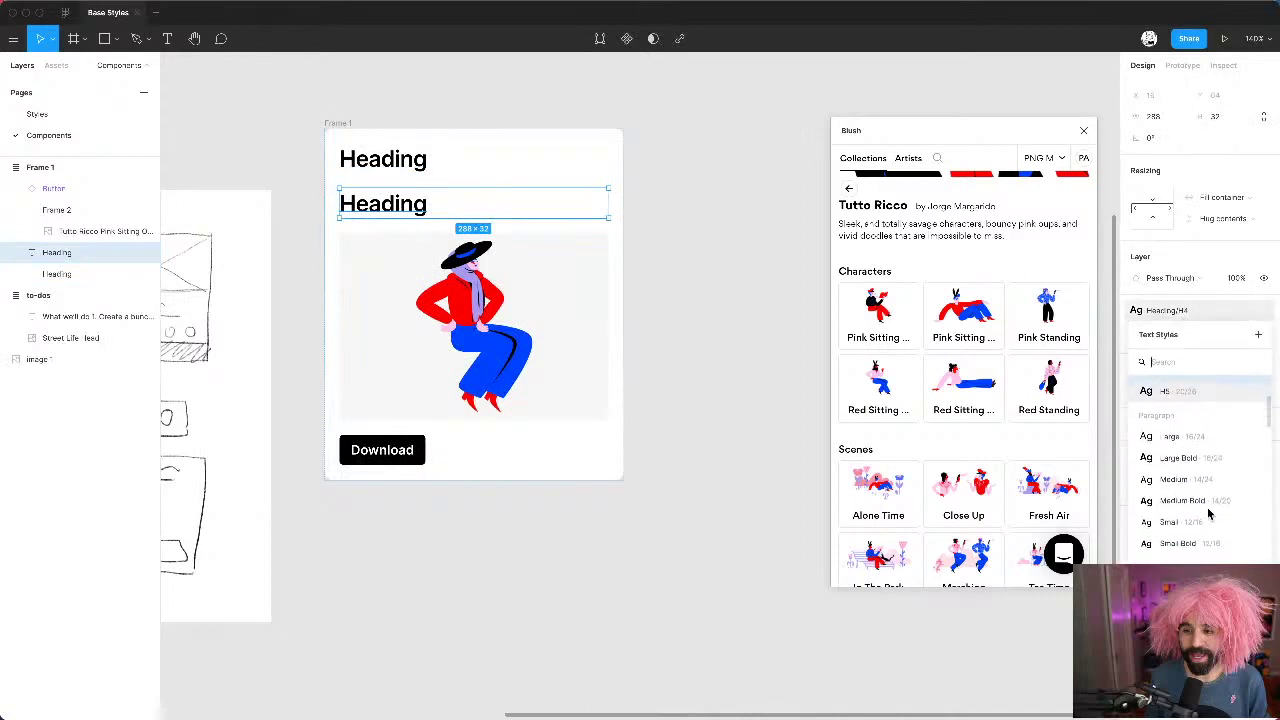
pyautogui.click(1213, 517)
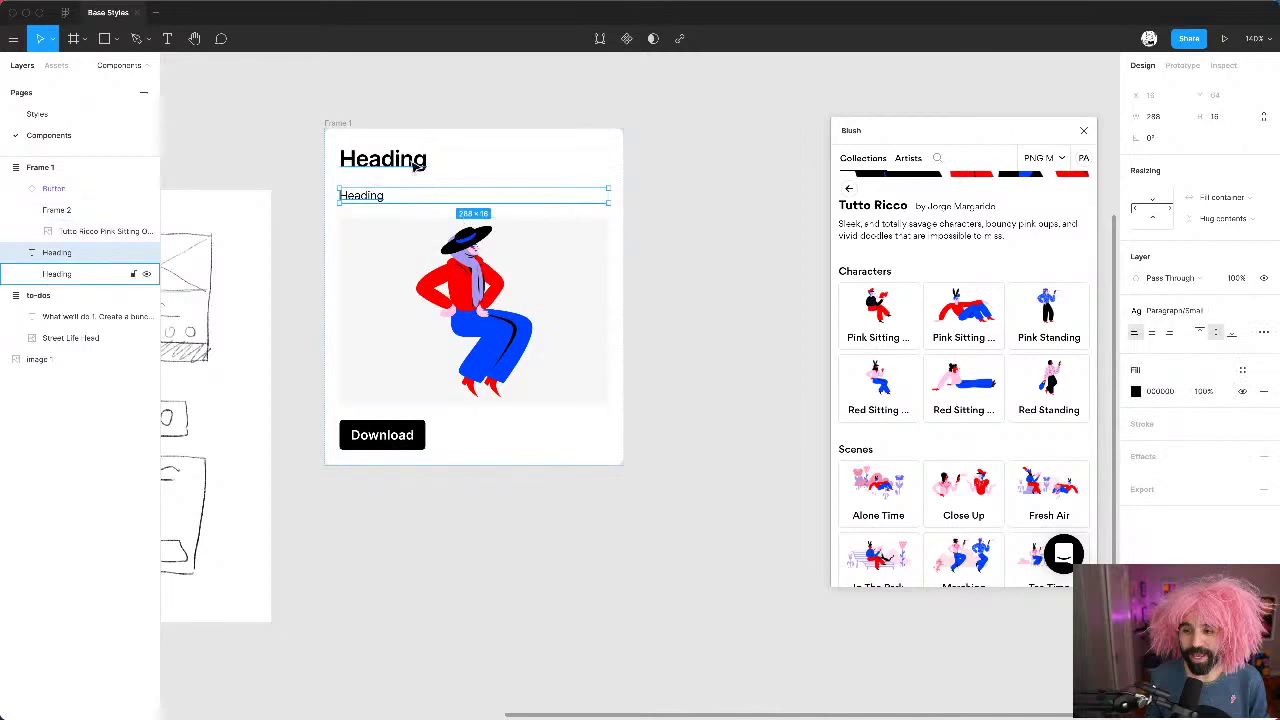
pyautogui.scroll(5, 396, 158)
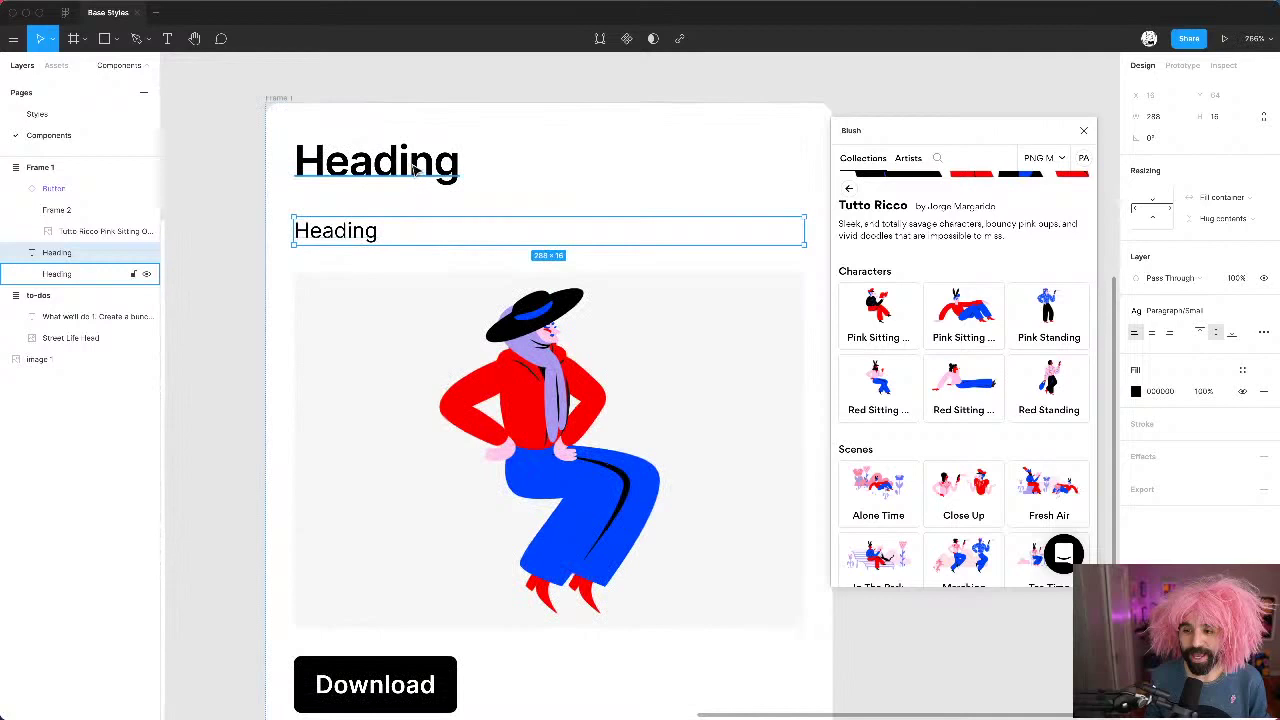
# Step: Group the card's two heading texts in a vertical auto layout frame with 4 spacing between them
pyautogui.click(417, 167)
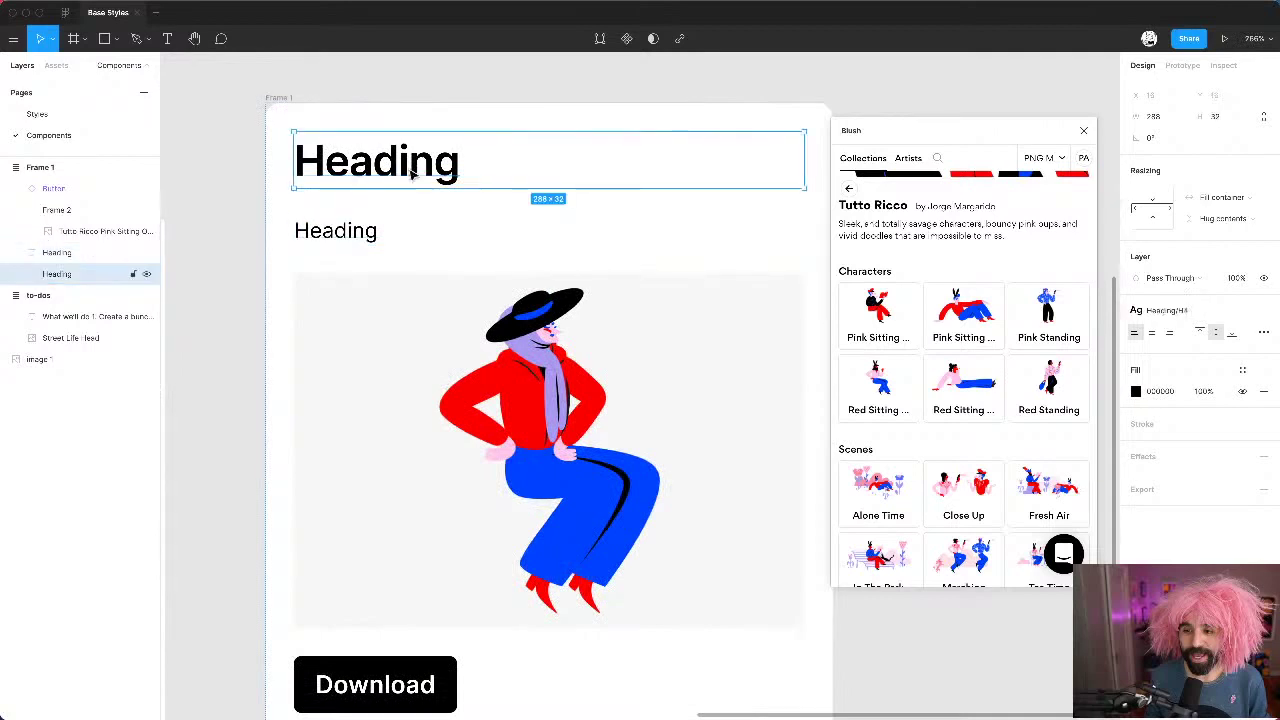
pyautogui.keyDown('shift'); pyautogui.click(363, 231); pyautogui.keyUp('shift')
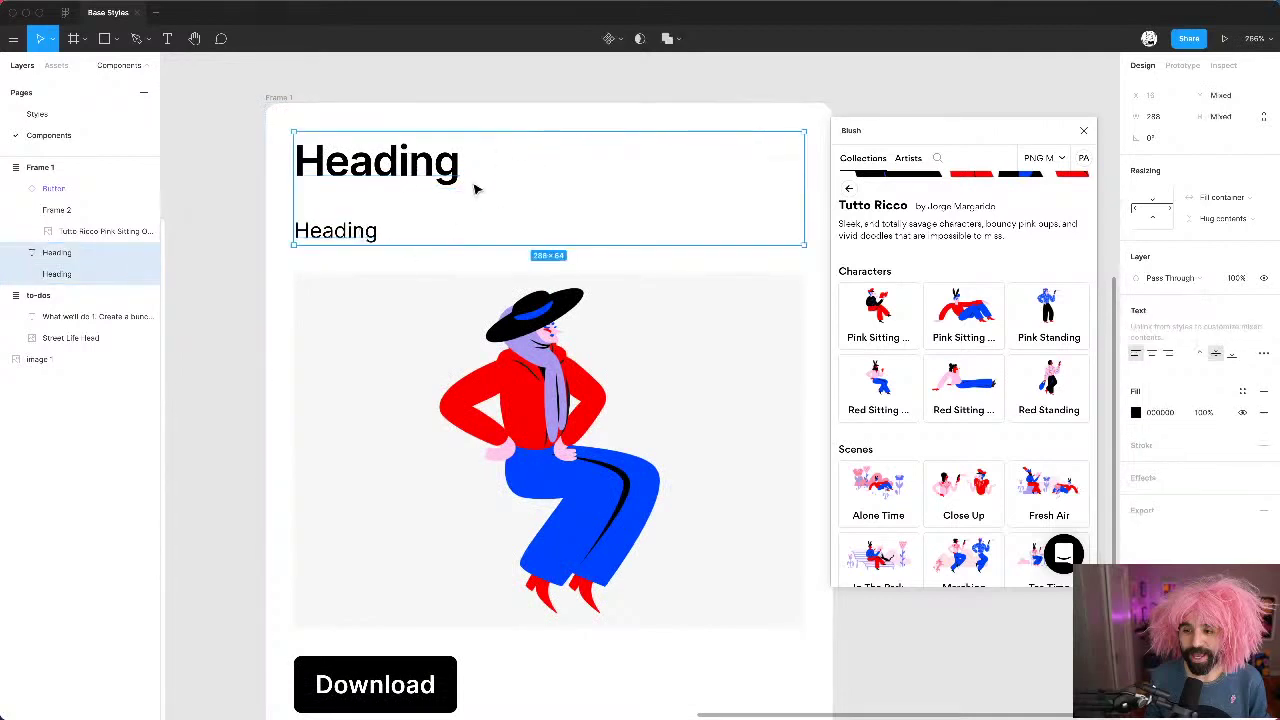
pyautogui.hotkey('shift', 'a')
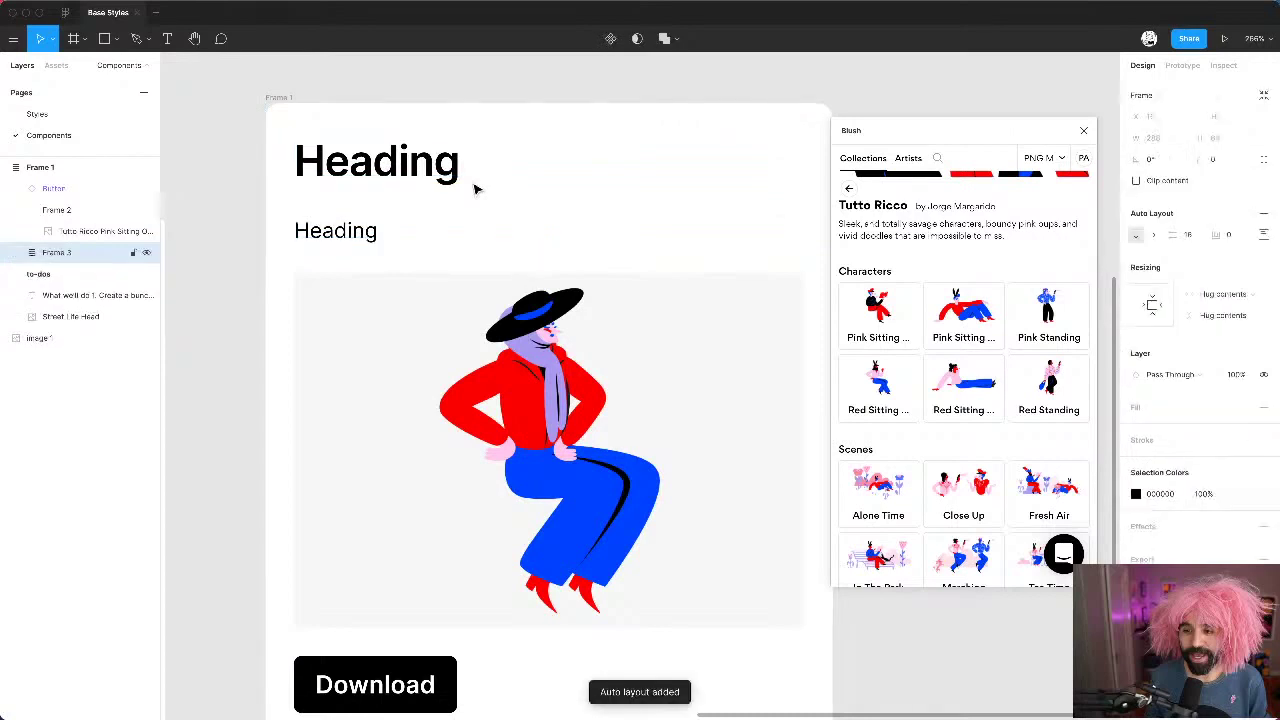
pyautogui.click(1198, 236)
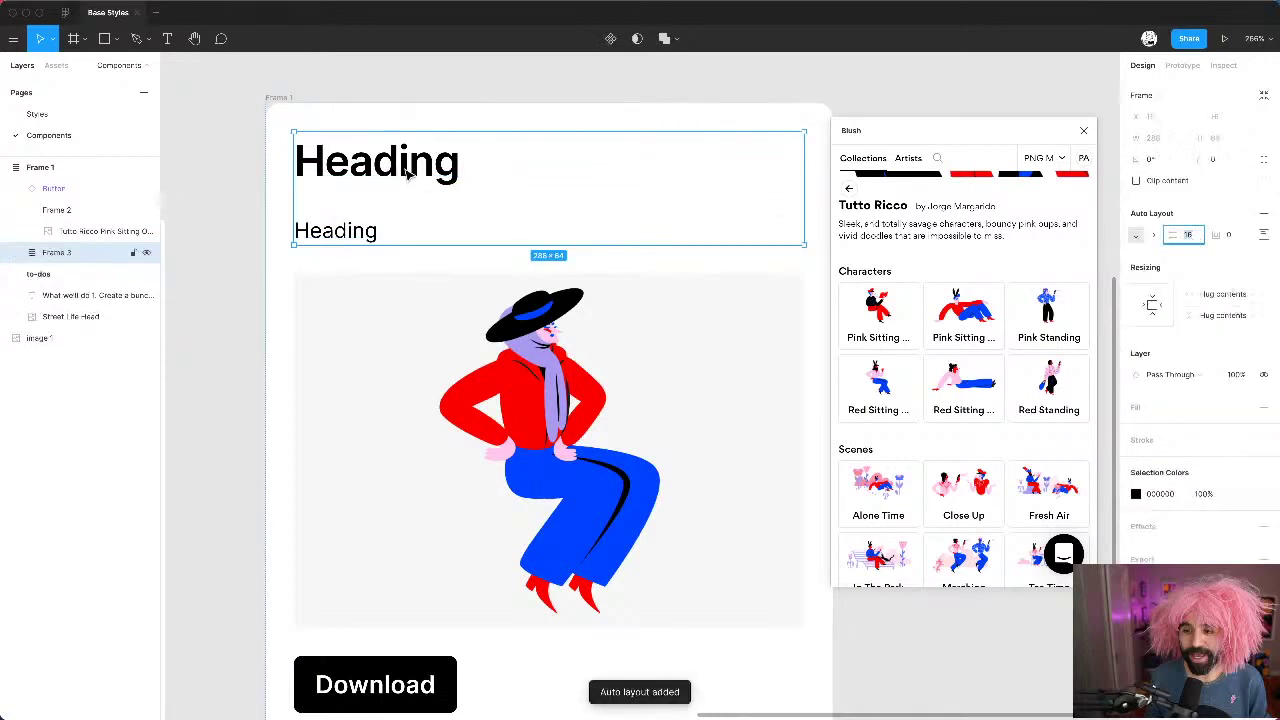
pyautogui.write('4')
pyautogui.press('Return')
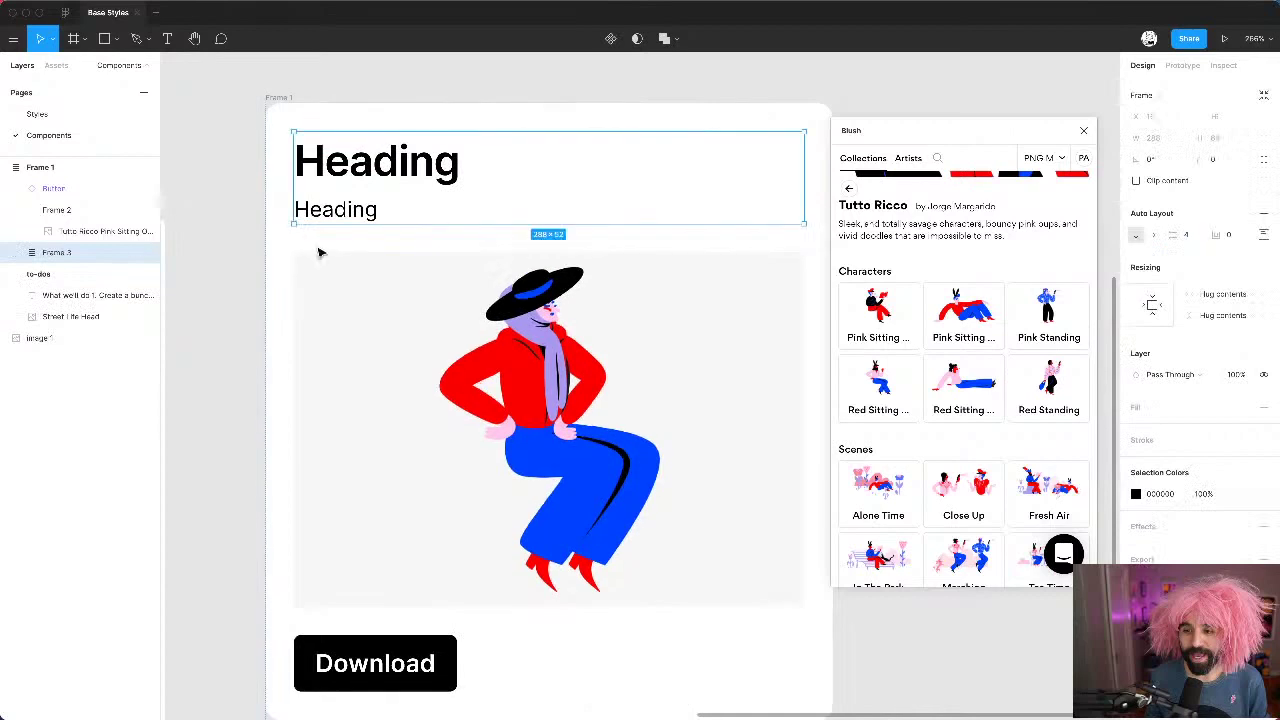
# Step: Examine the grouped headings' spacing relative to the illustration and the rest of the card
pyautogui.scroll(-3, 317, 249)
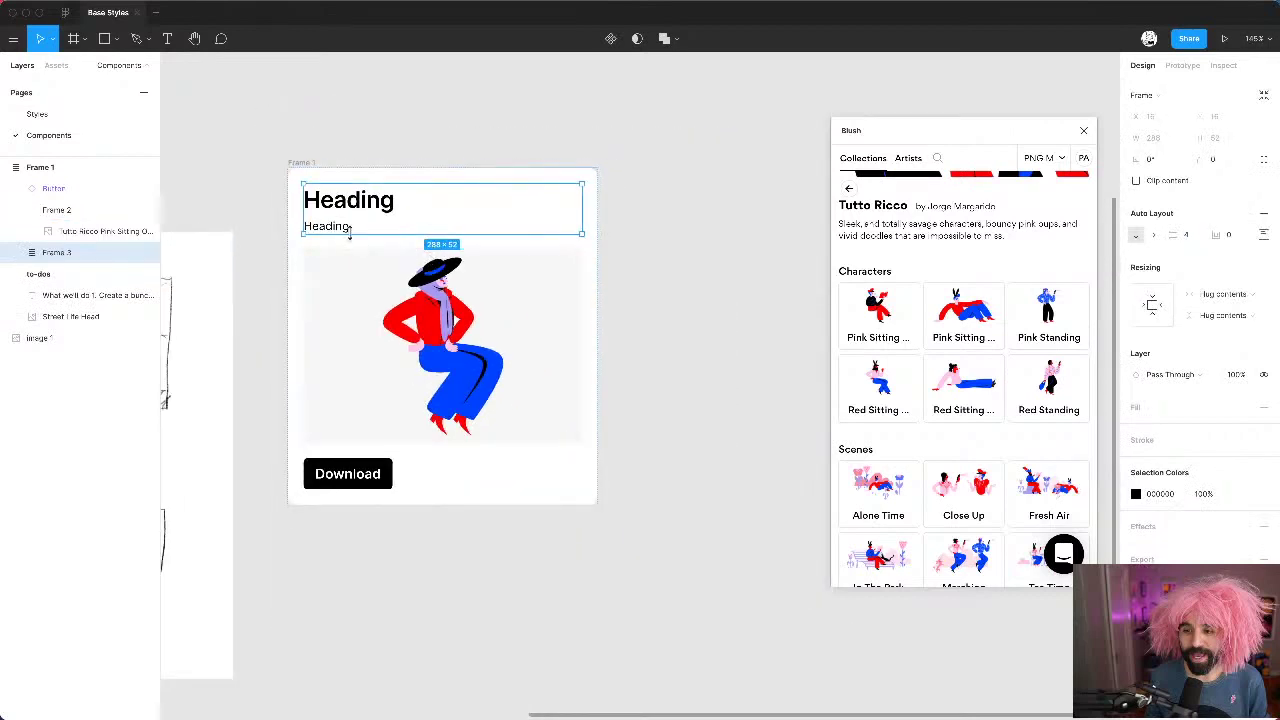
pyautogui.click(401, 115)
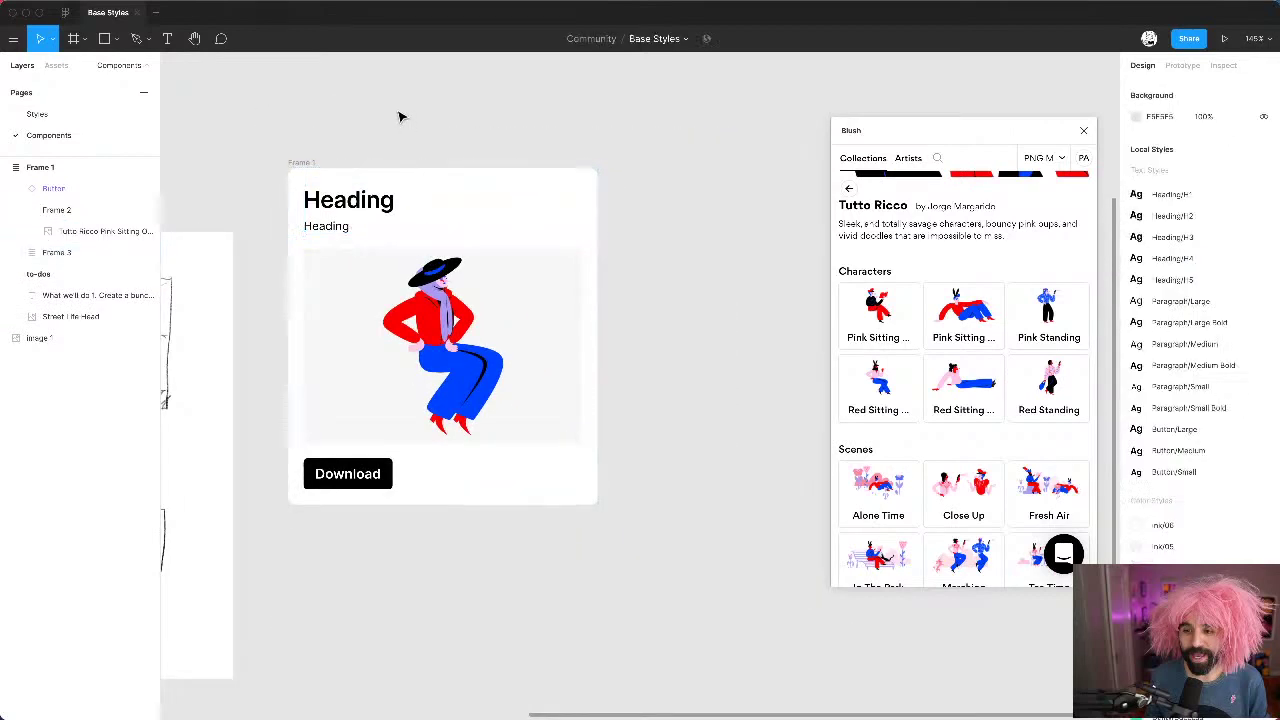
pyautogui.click(327, 195)
pyautogui.click(357, 274)
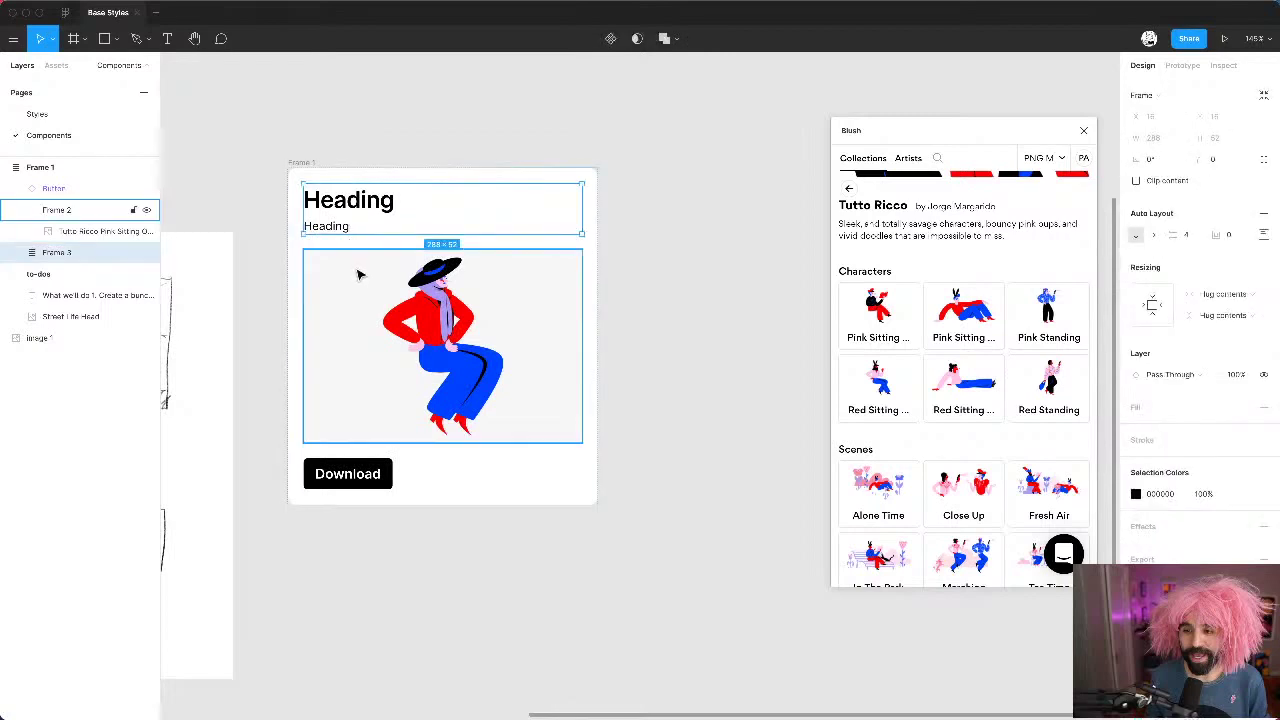
pyautogui.click(352, 240)
pyautogui.click(354, 214)
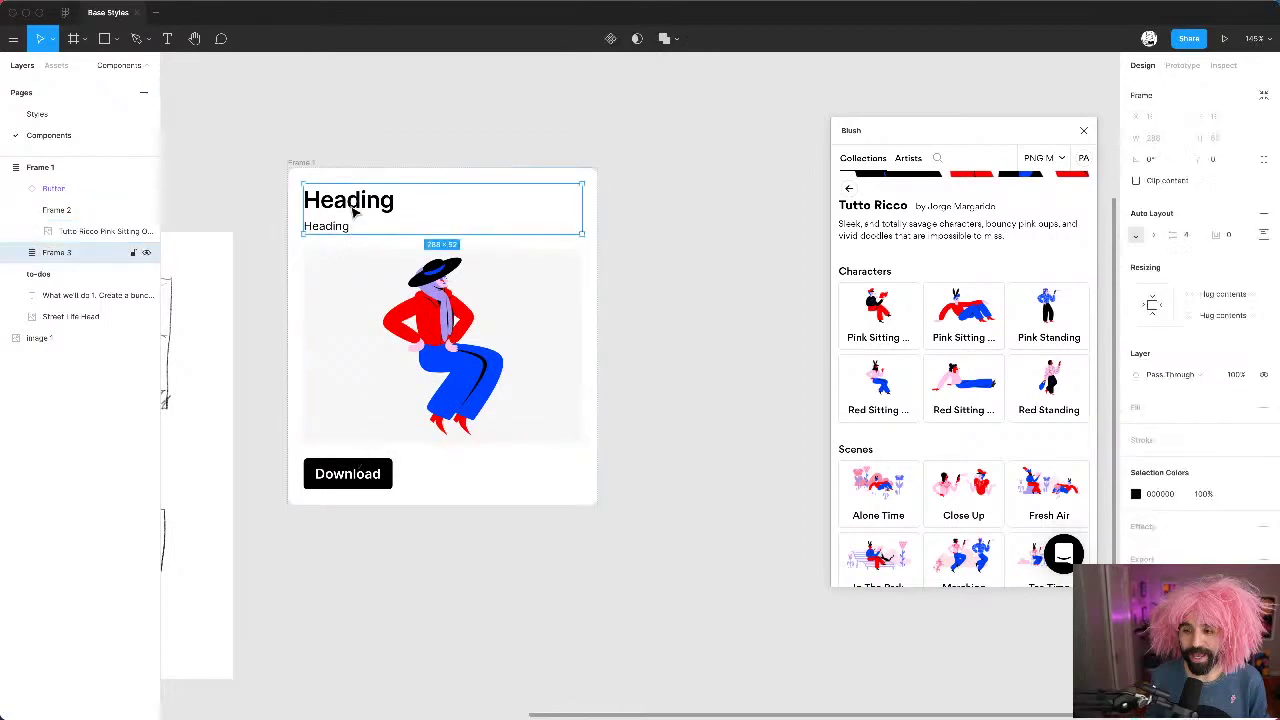
pyautogui.scroll(5, 351, 207)
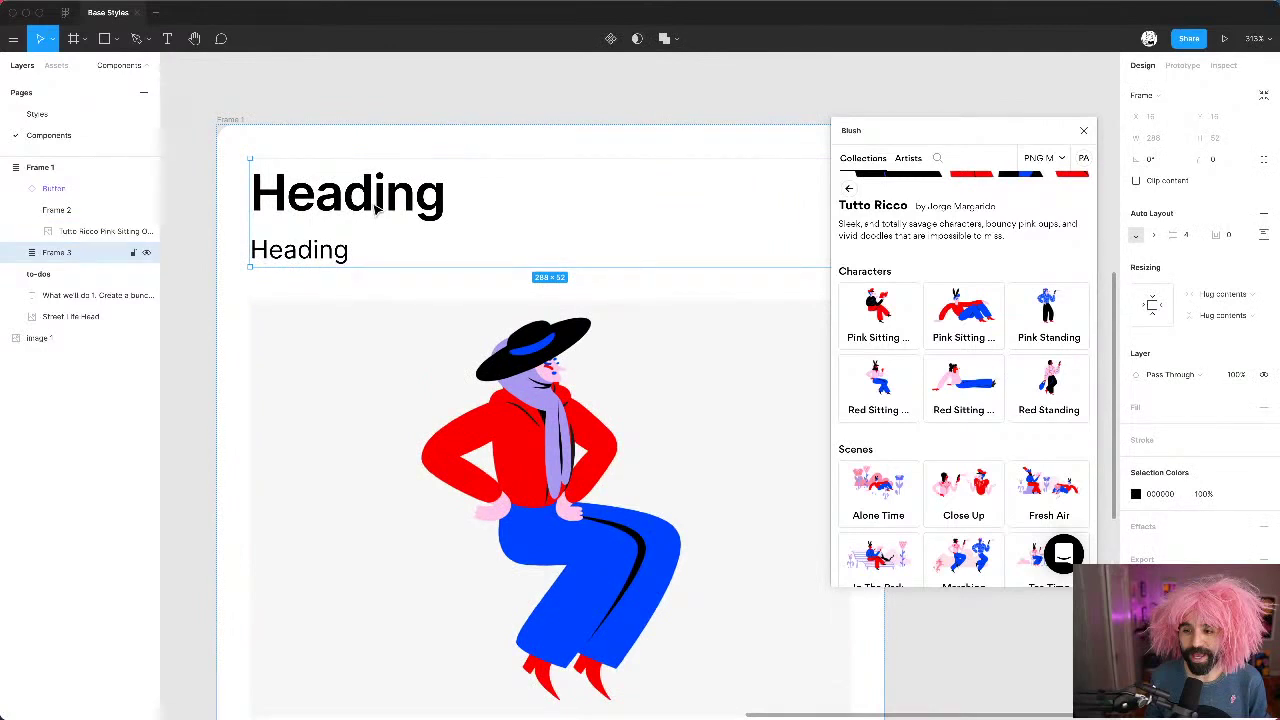
pyautogui.scroll(-5, 376, 207)
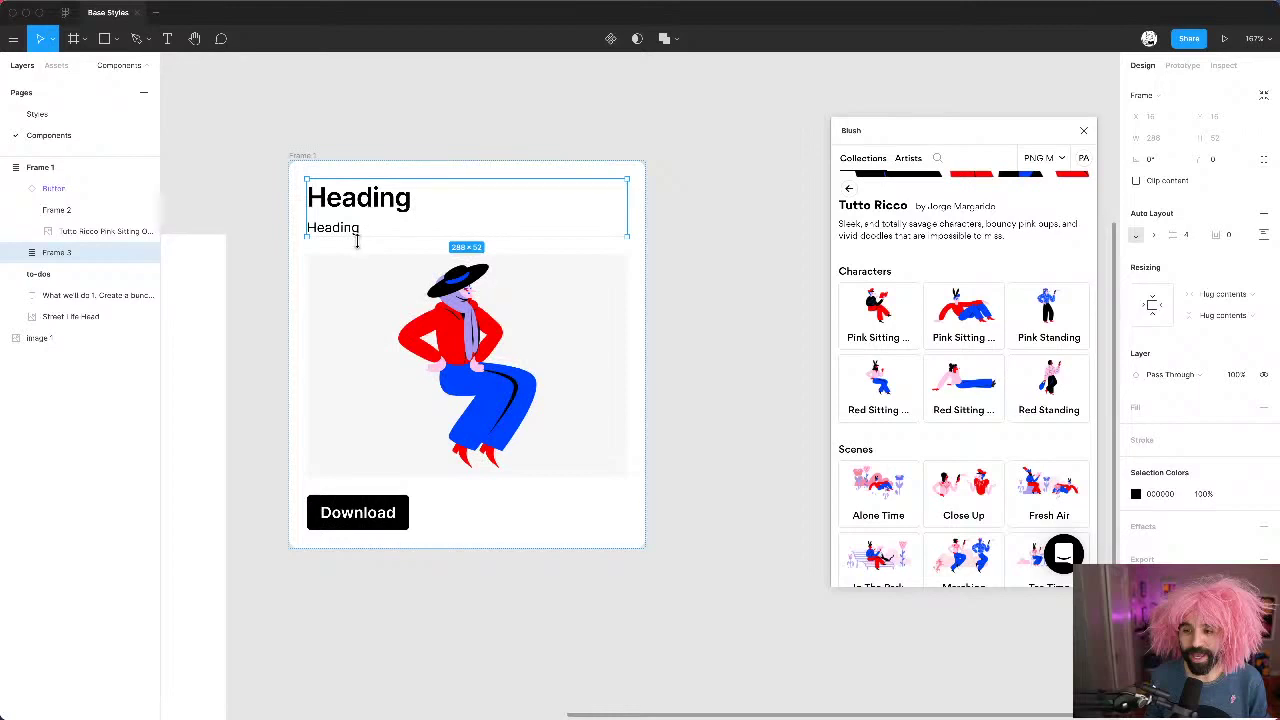
# Step: Change the smaller heading's text to "Subtitle" and the large heading's text to "Title"
pyautogui.click(353, 232)
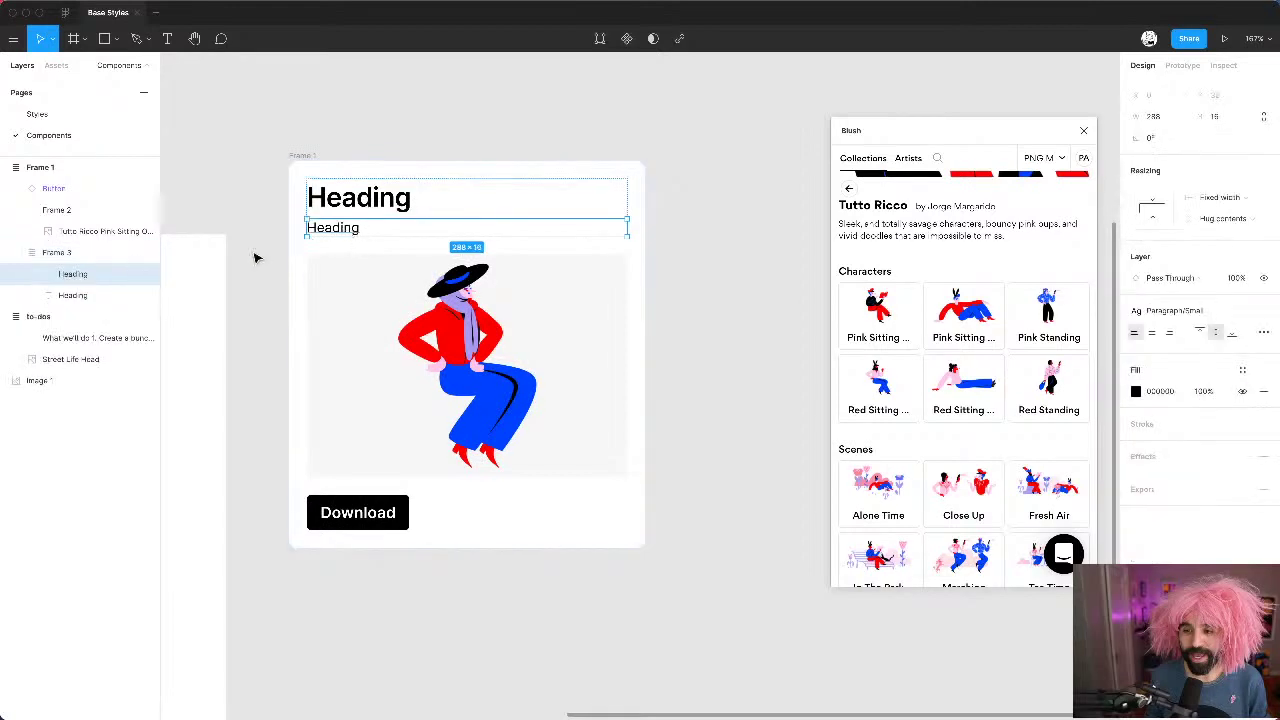
pyautogui.press('Return')
pyautogui.write('Subtitle')
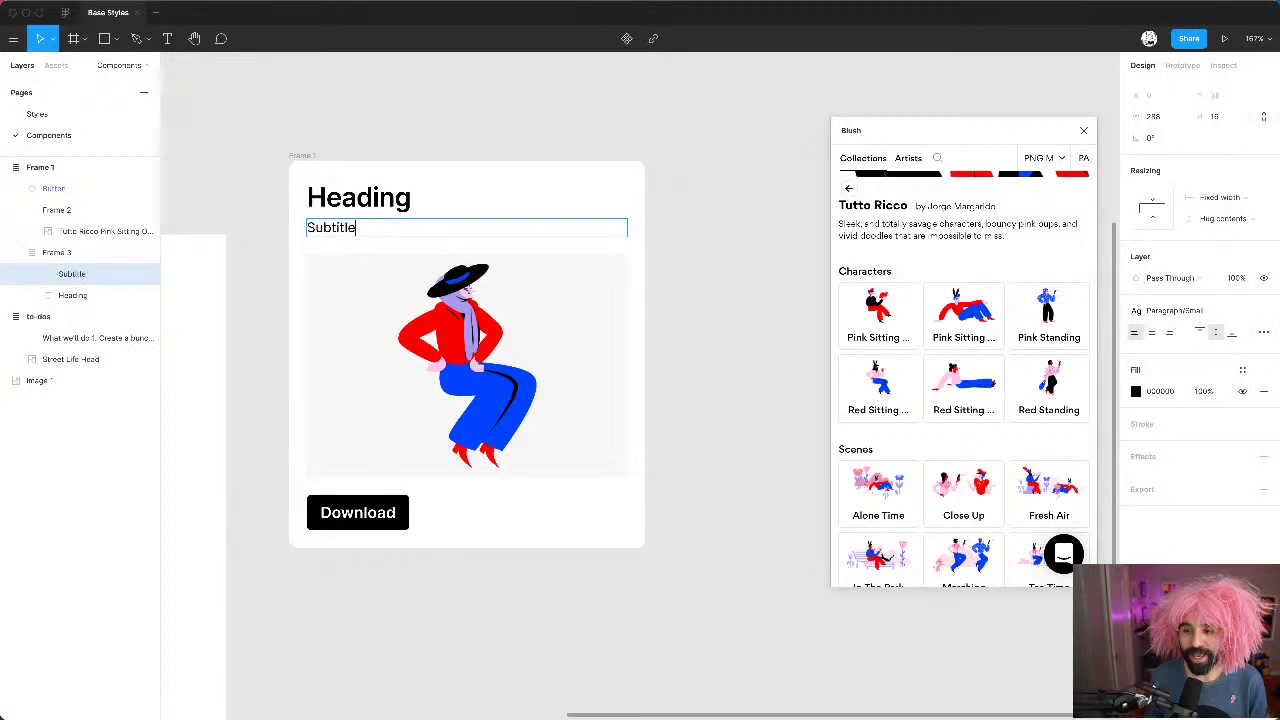
pyautogui.press('Escape')
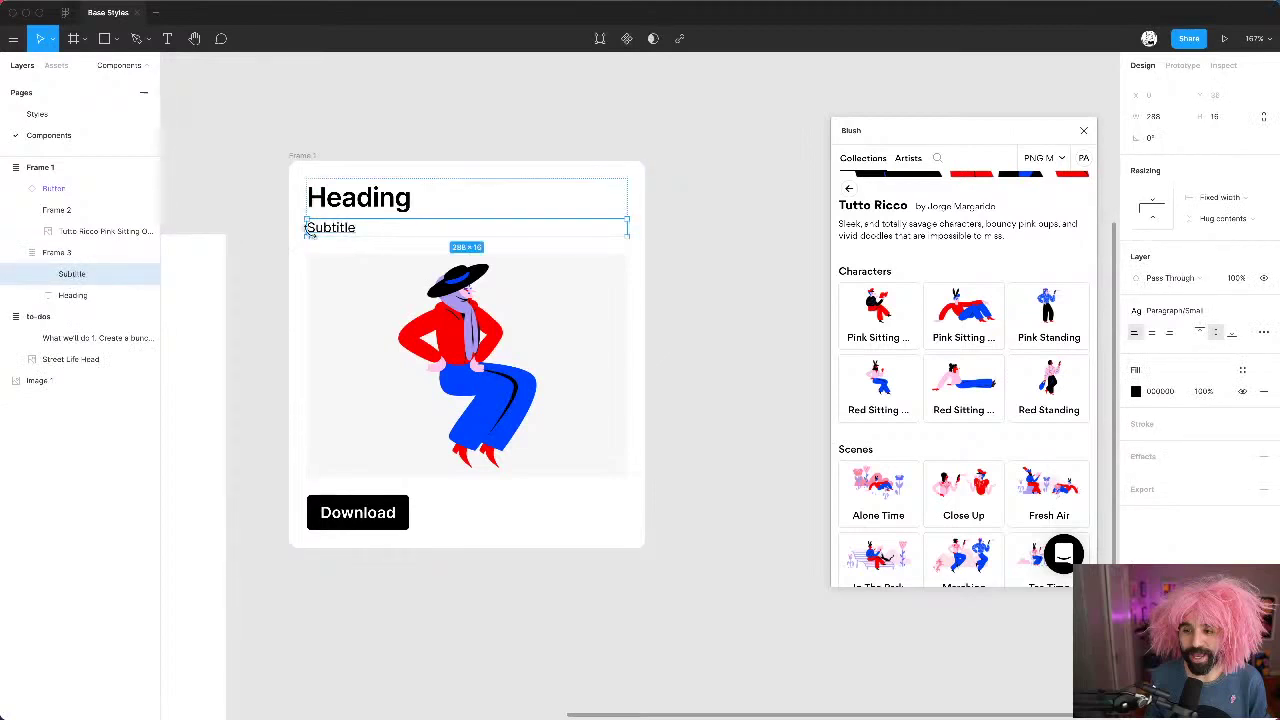
pyautogui.doubleClick(358, 197)
pyautogui.write('Title')
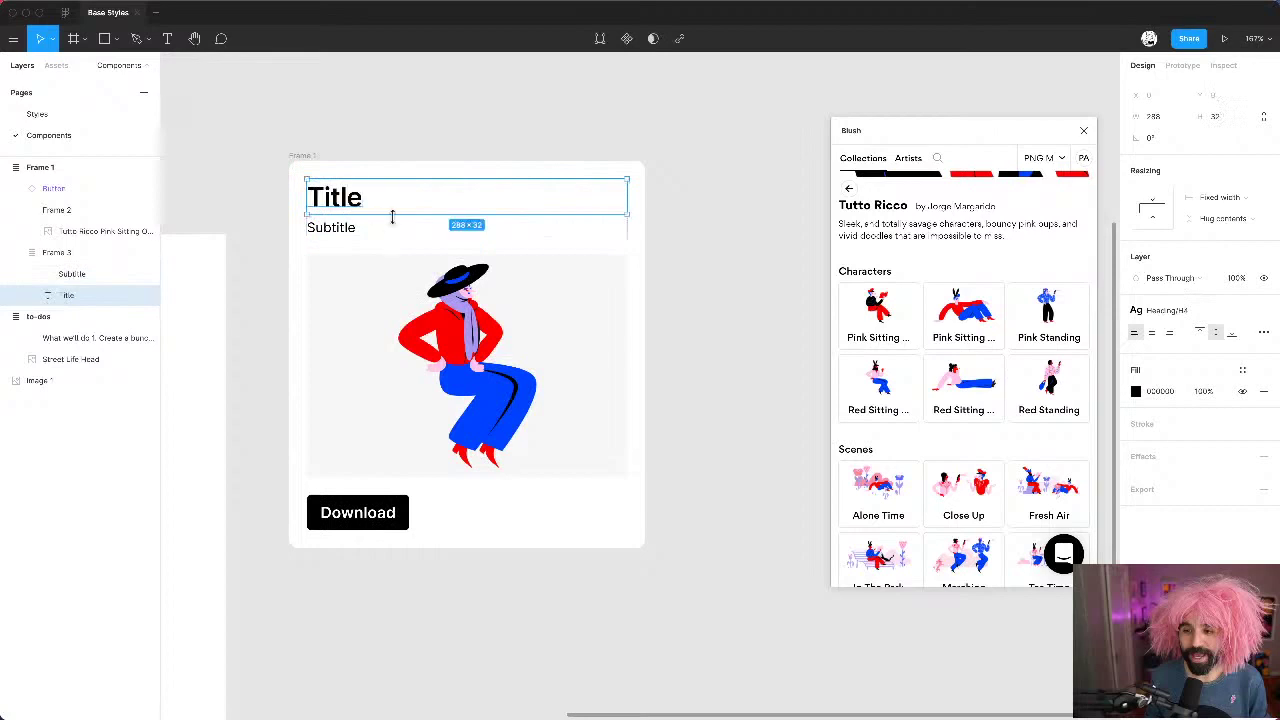
pyautogui.click(436, 123)
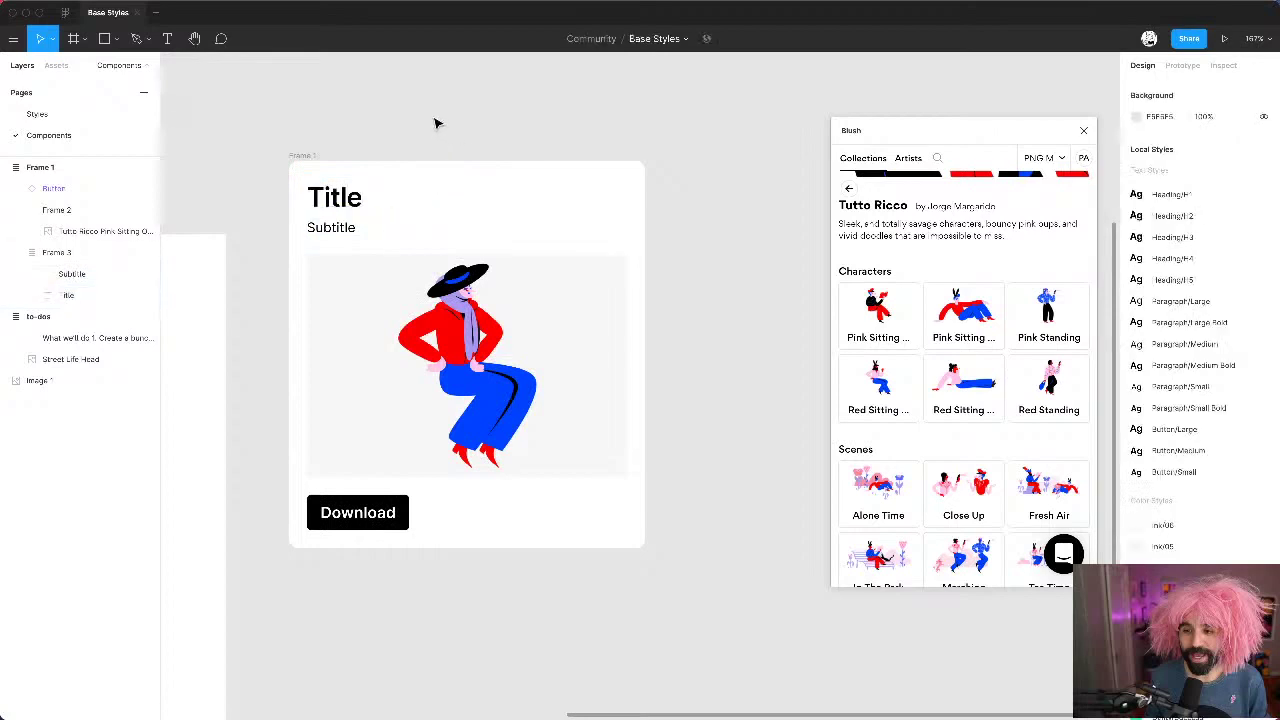
# Step: Apply the Ink/02 color style to the Subtitle text's fill
pyautogui.doubleClick(343, 235)
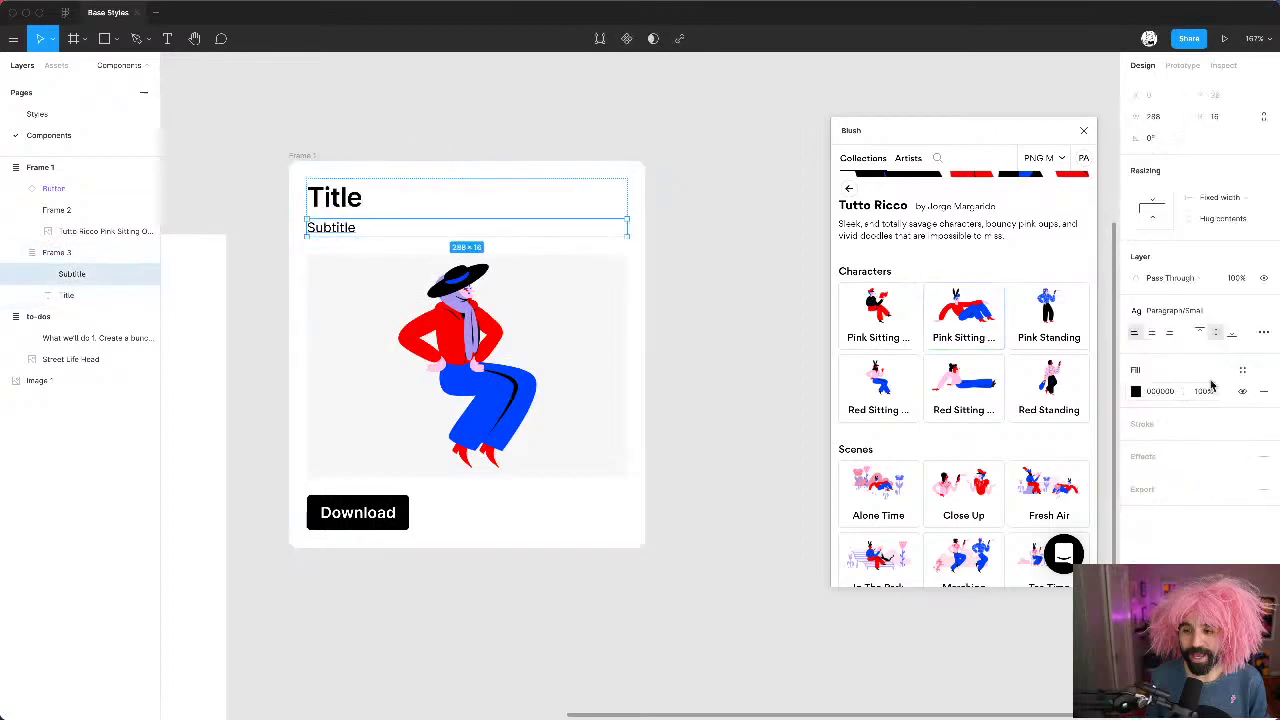
pyautogui.click(1242, 370)
pyautogui.click(1232, 475)
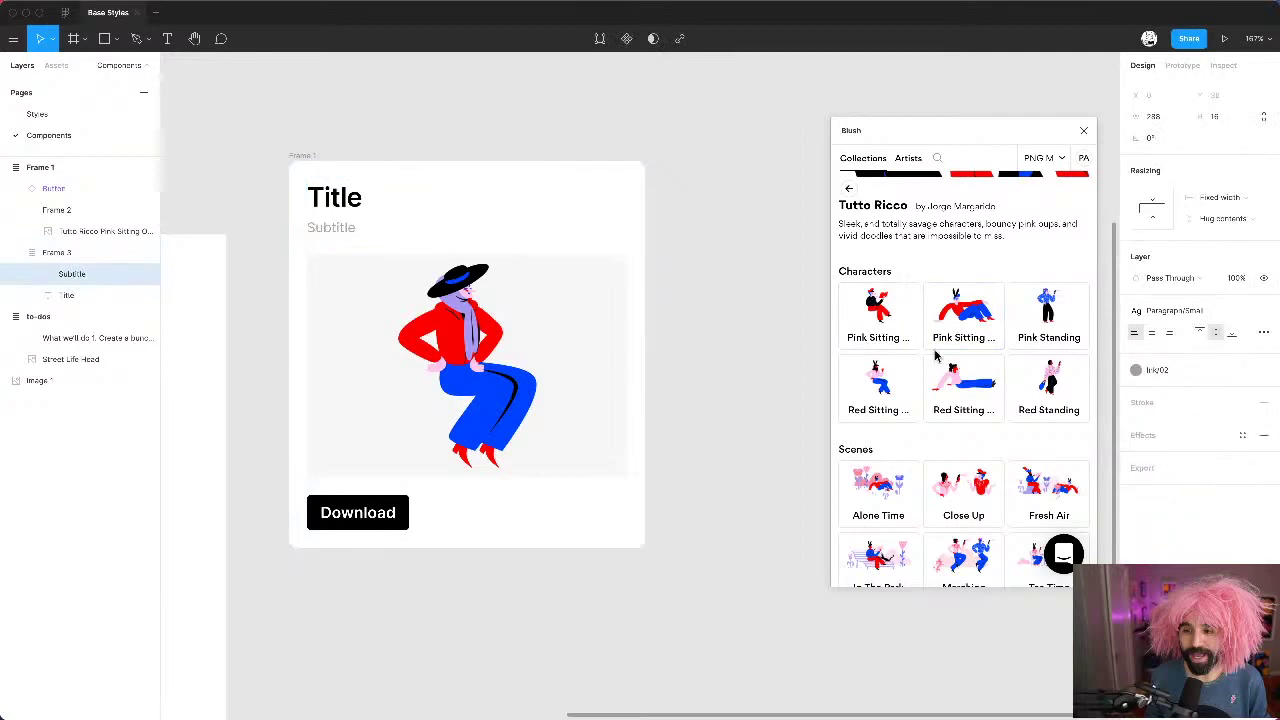
pyautogui.click(533, 104)
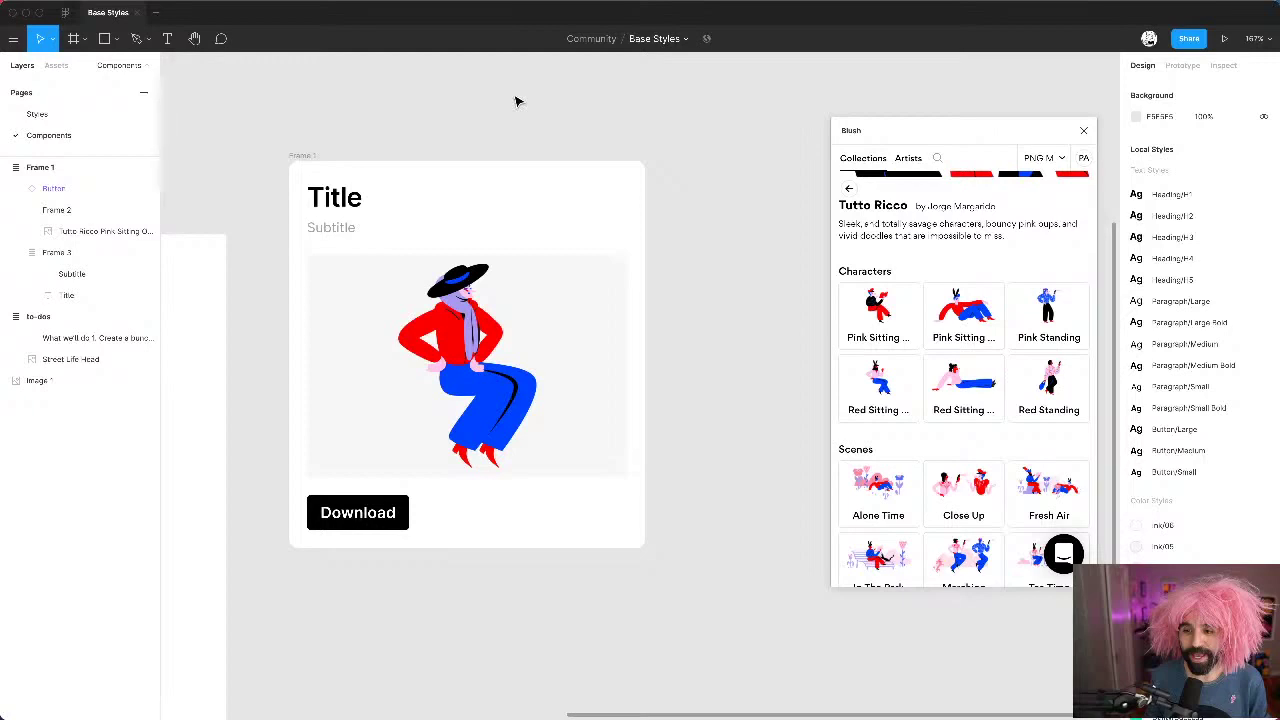
# Step: Rename the card's outer frame to "Card 01"
pyautogui.click(306, 156)
pyautogui.press('super+r')
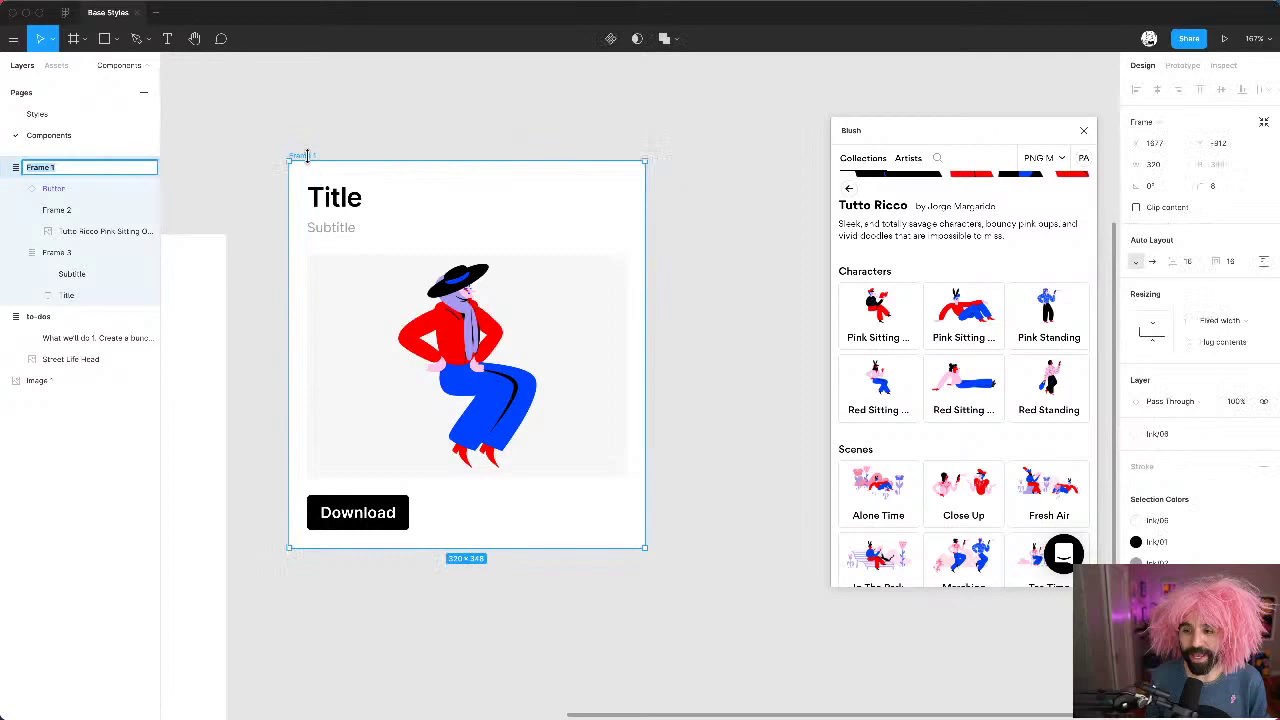
pyautogui.write('ZC')
pyautogui.write('rd 01')
pyautogui.press('Return')
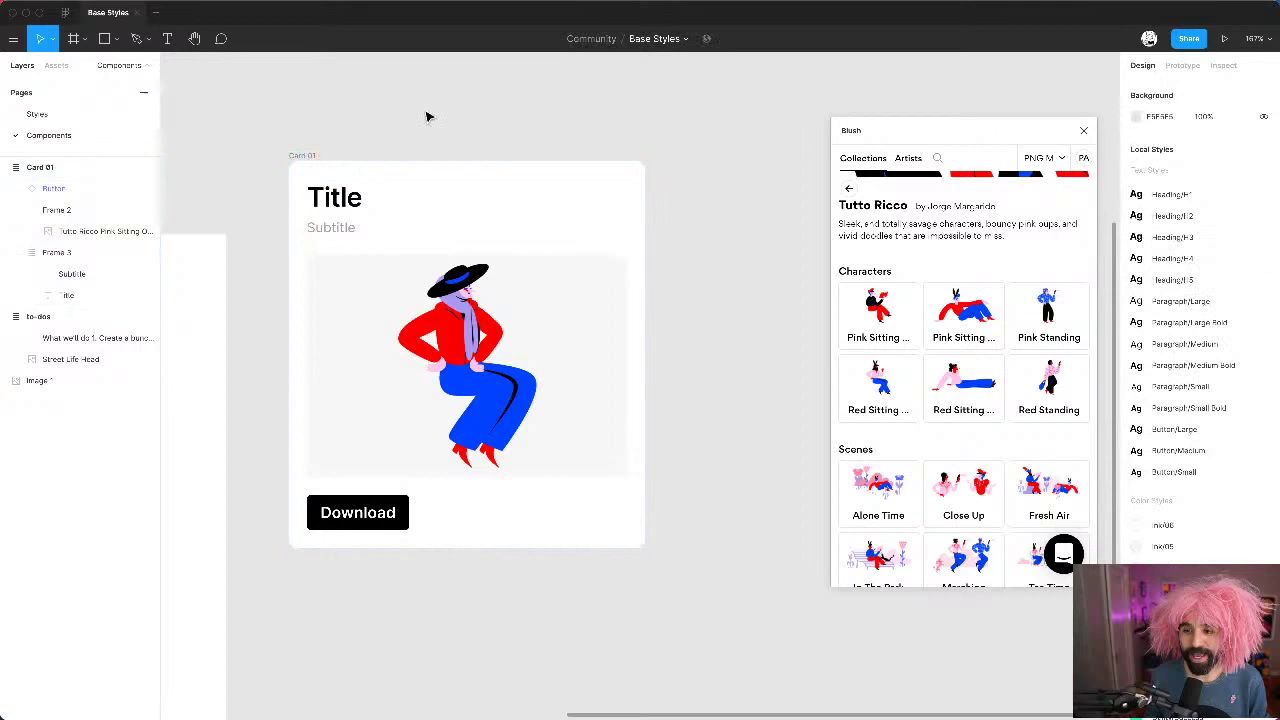
# Step: Rename the auto layout frame holding the title and subtitle to "Copy"
pyautogui.hscroll(-2, 427, 117)
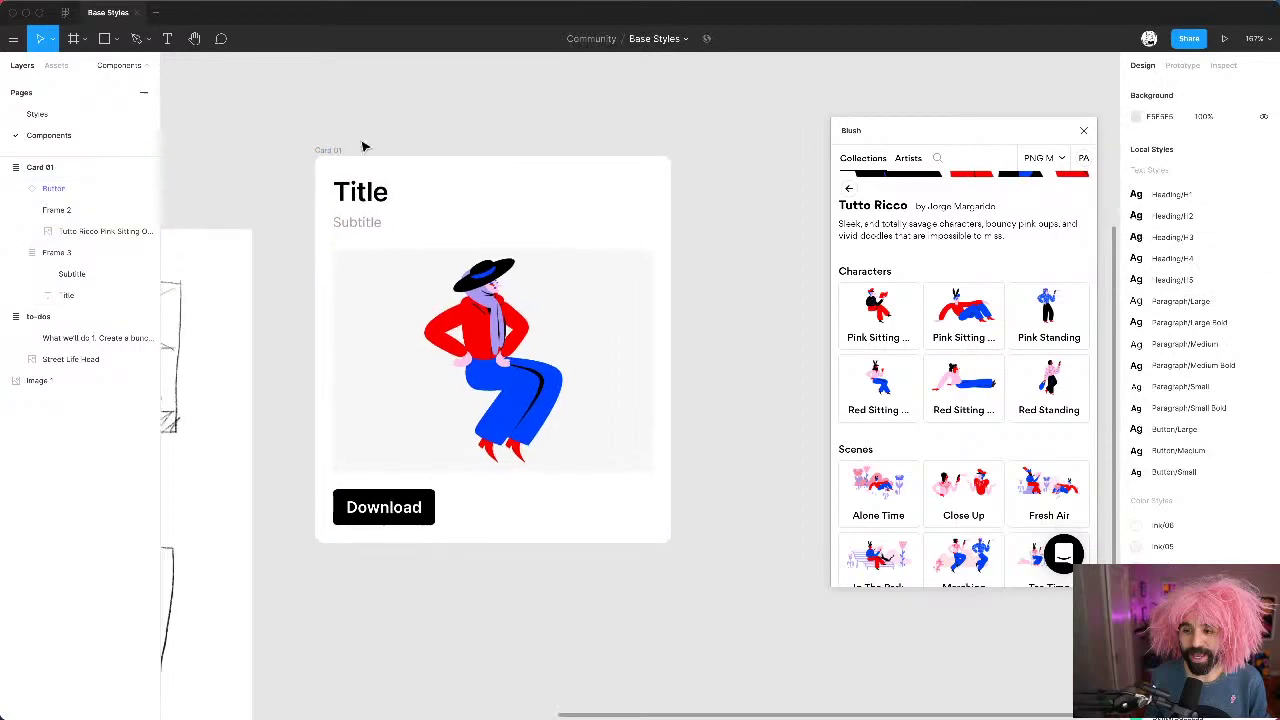
pyautogui.click(355, 200)
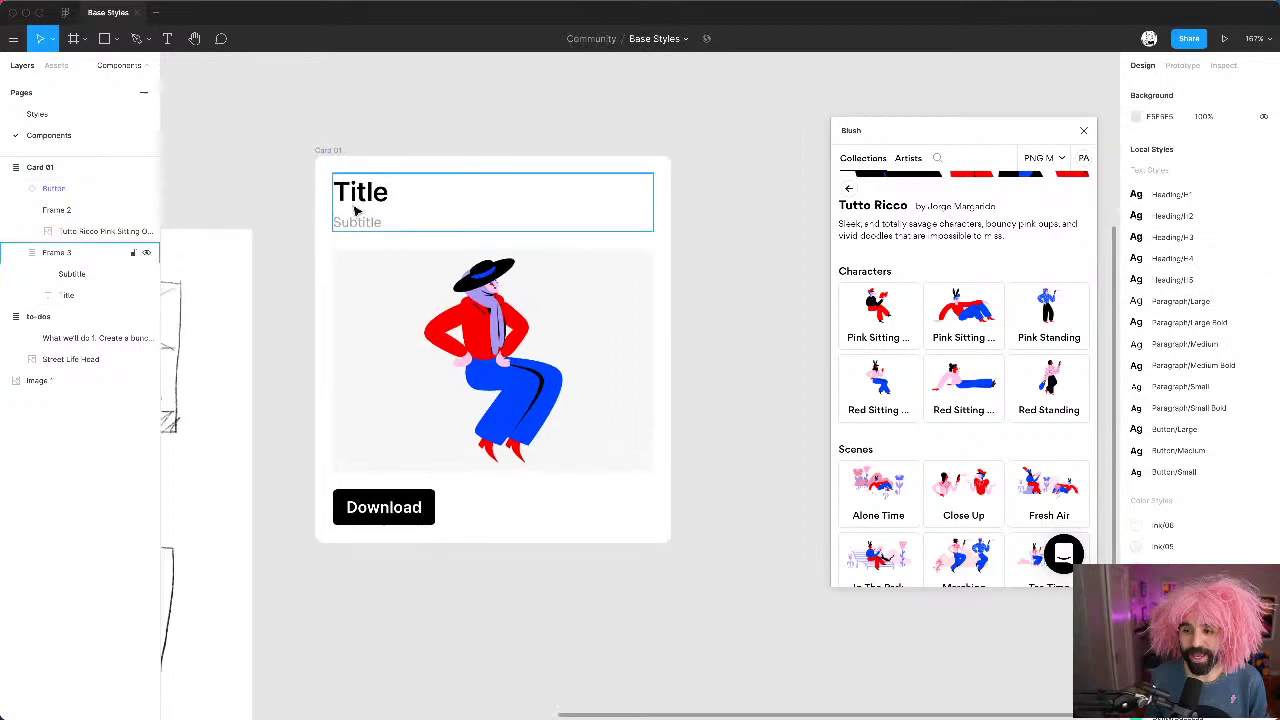
pyautogui.doubleClick(58, 253)
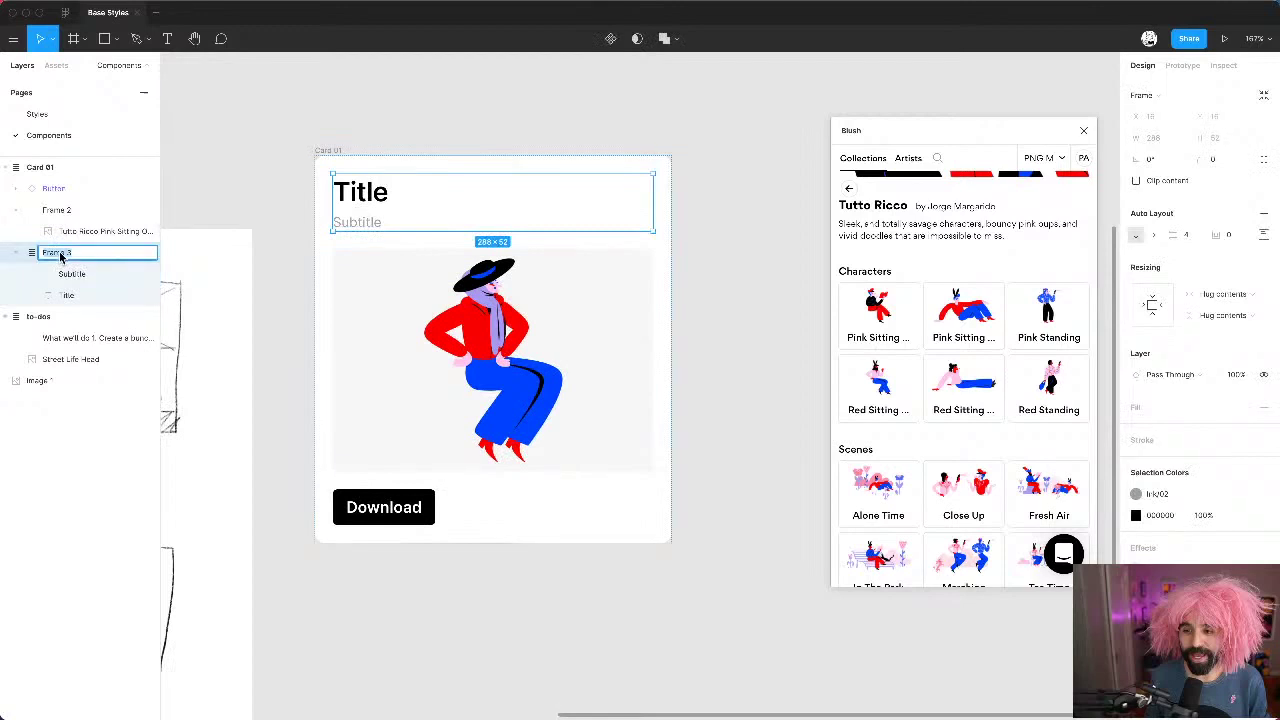
pyautogui.write('Copy')
pyautogui.press('Return')
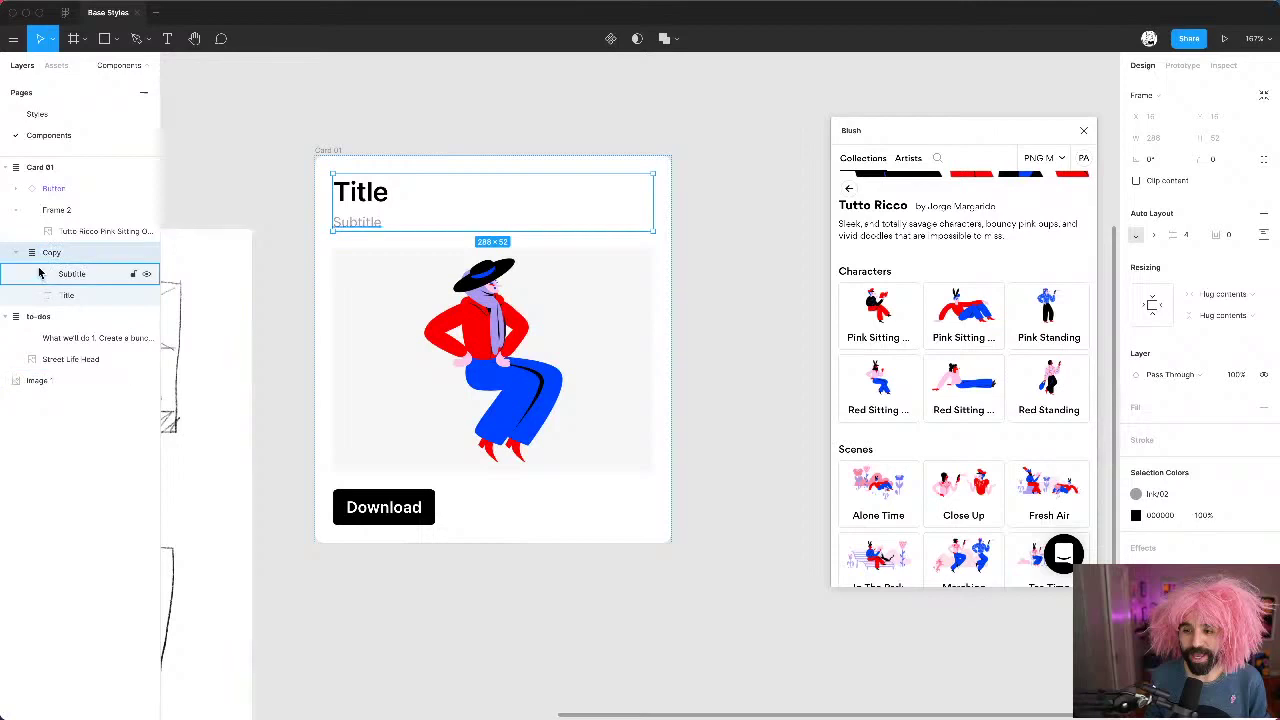
# Step: Rename the frame around the illustration to "Image"
pyautogui.click(56, 212)
pyautogui.doubleClick(56, 211)
pyautogui.write('Image')
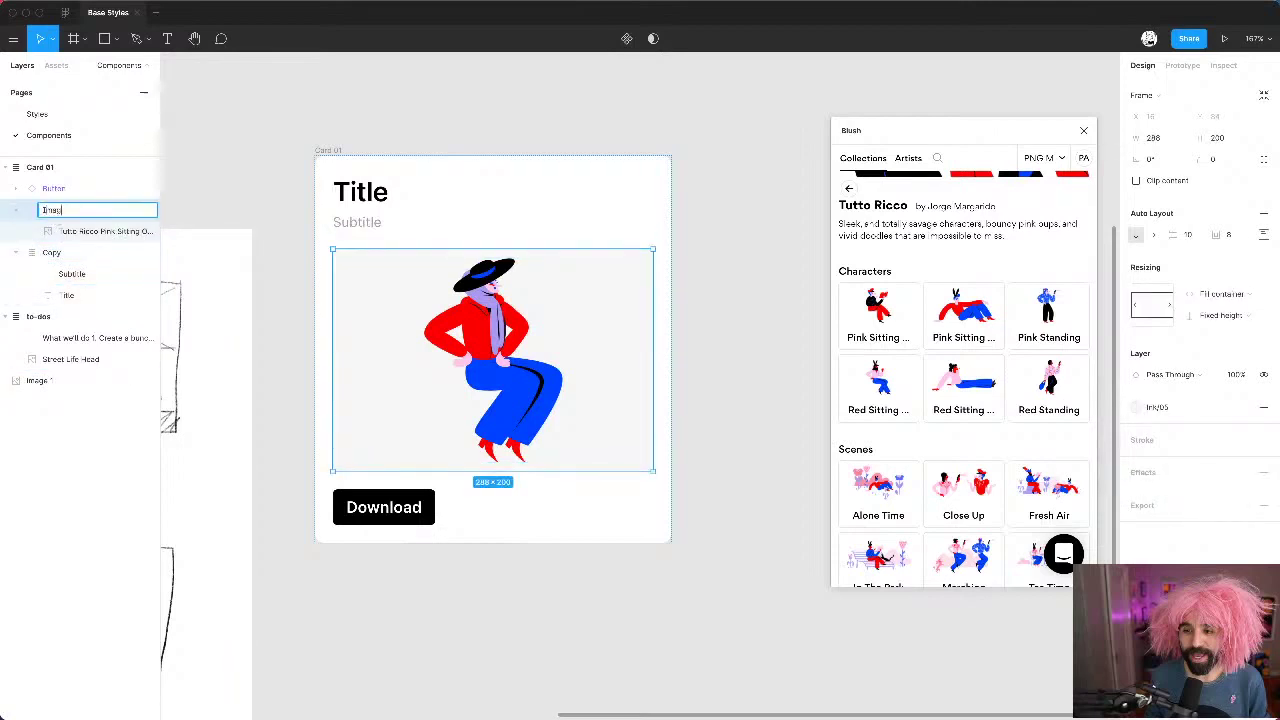
pyautogui.press('Return')
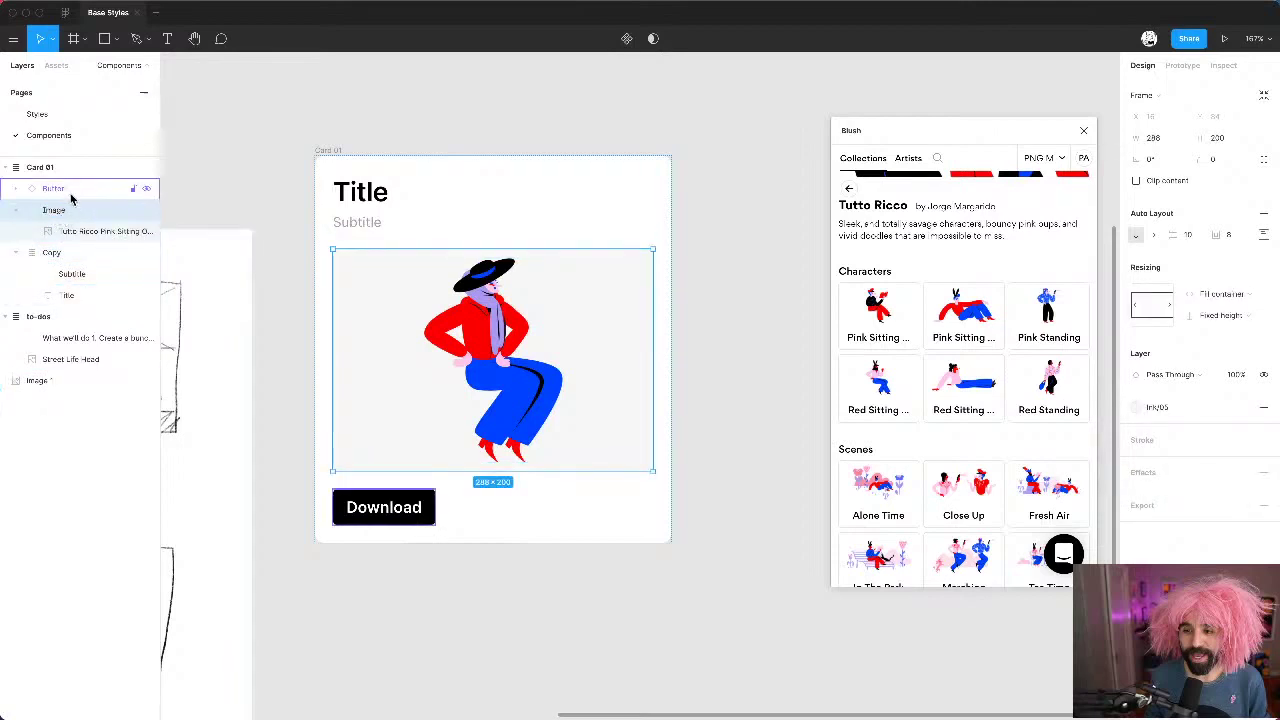
pyautogui.click(505, 101)
# Step: Review the to-do list and the component sketches, and compare them with the finished card
pyautogui.scroll(-5, 505, 101)
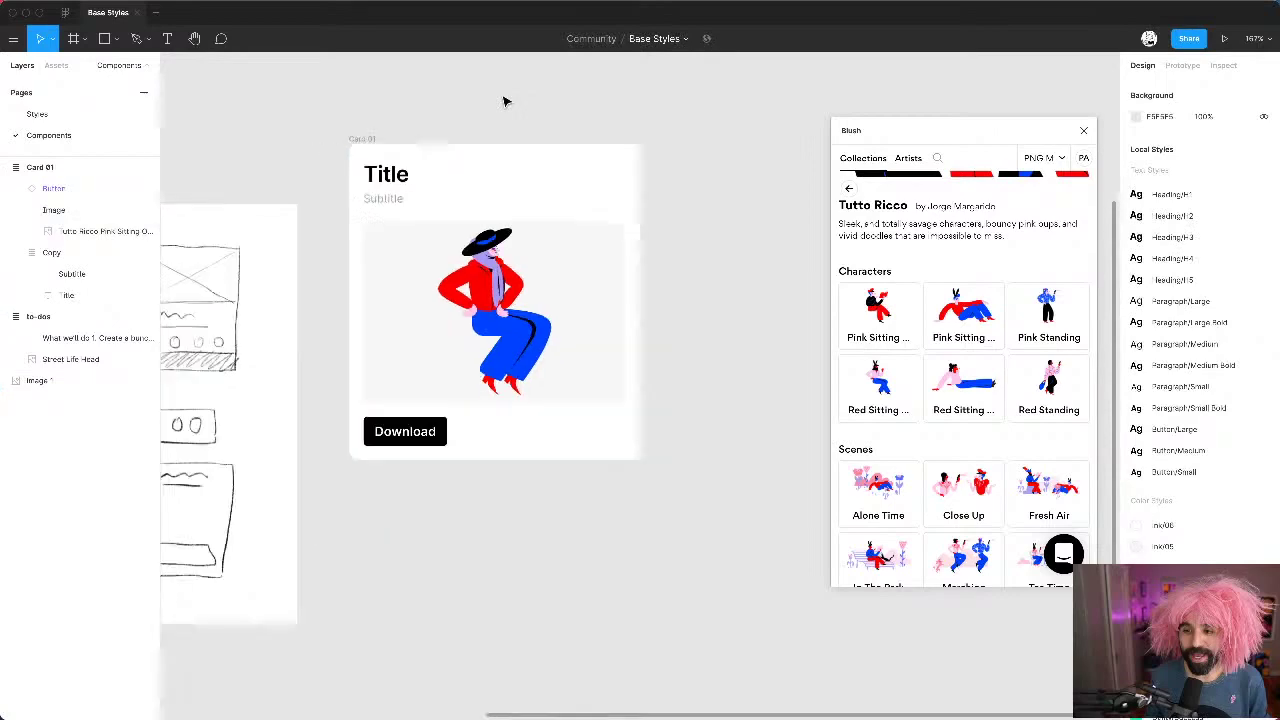
pyautogui.scroll(3, 325, 196)
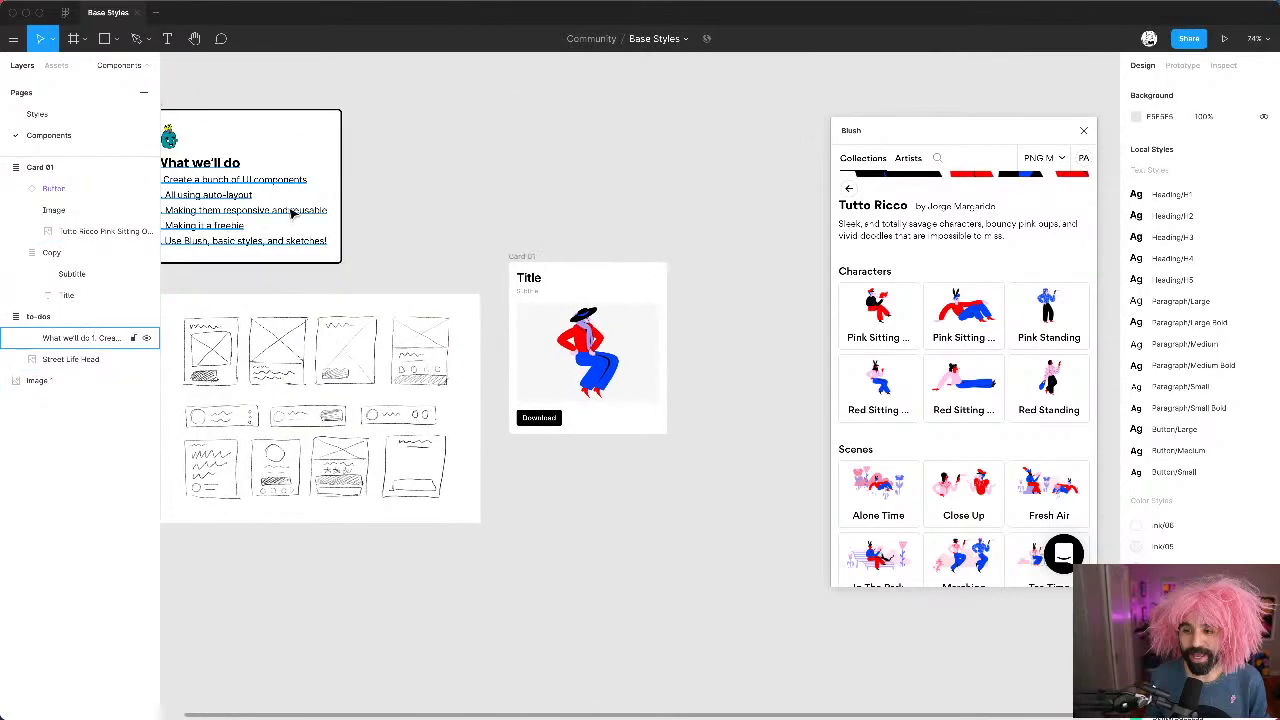
pyautogui.scroll(5, 291, 211)
pyautogui.scroll(-4, 421, 240)
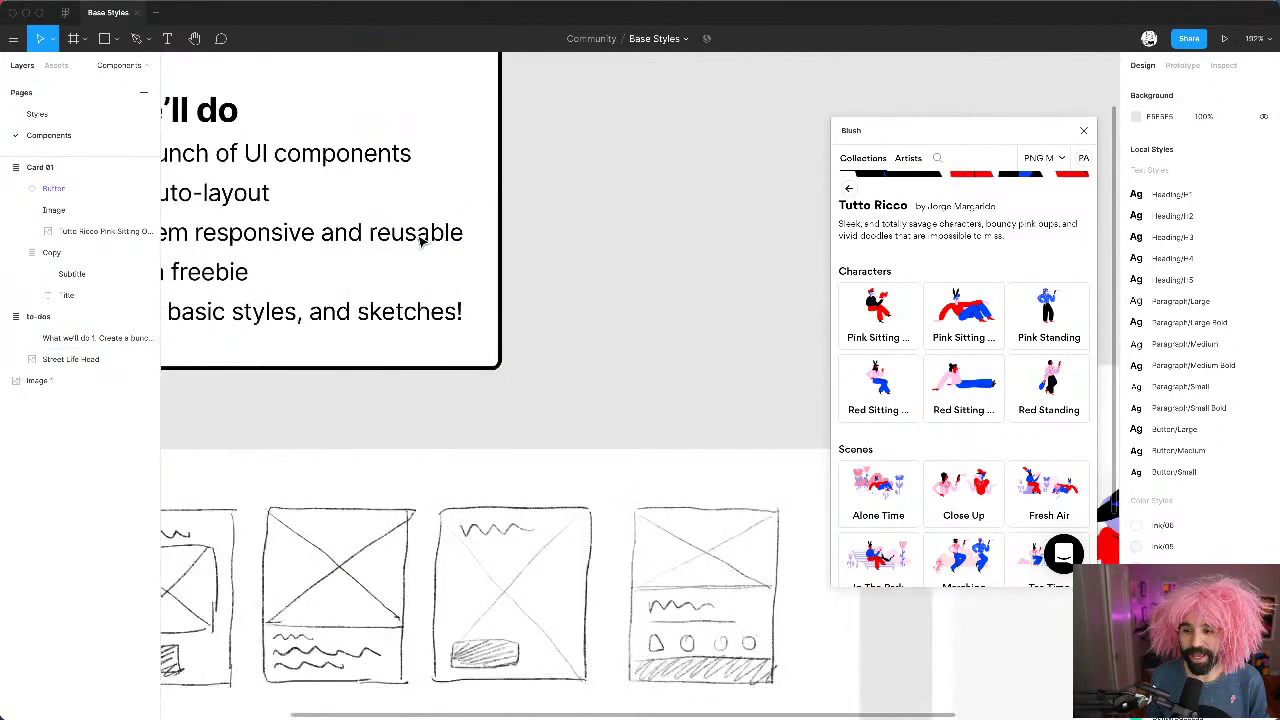
pyautogui.scroll(-5, 421, 240)
pyautogui.hscroll(4, 421, 240)
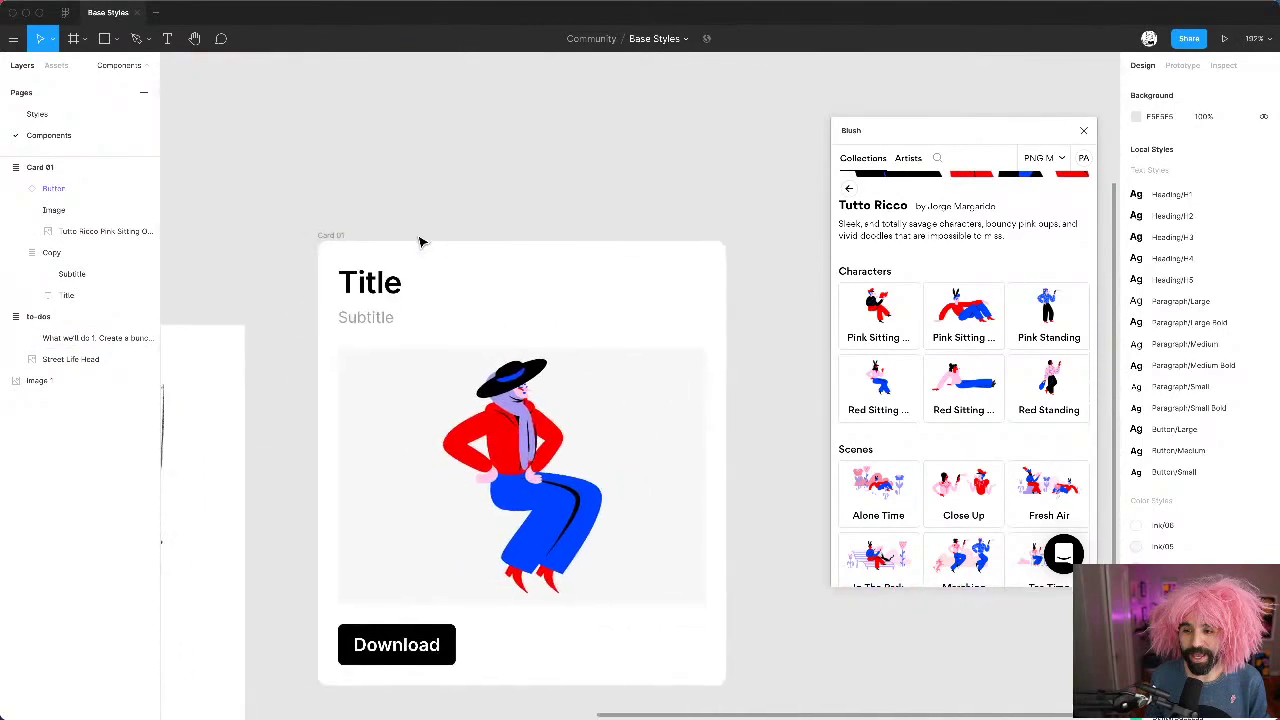
pyautogui.scroll(-3, 421, 240)
pyautogui.hscroll(2, 421, 240)
pyautogui.click(402, 233)
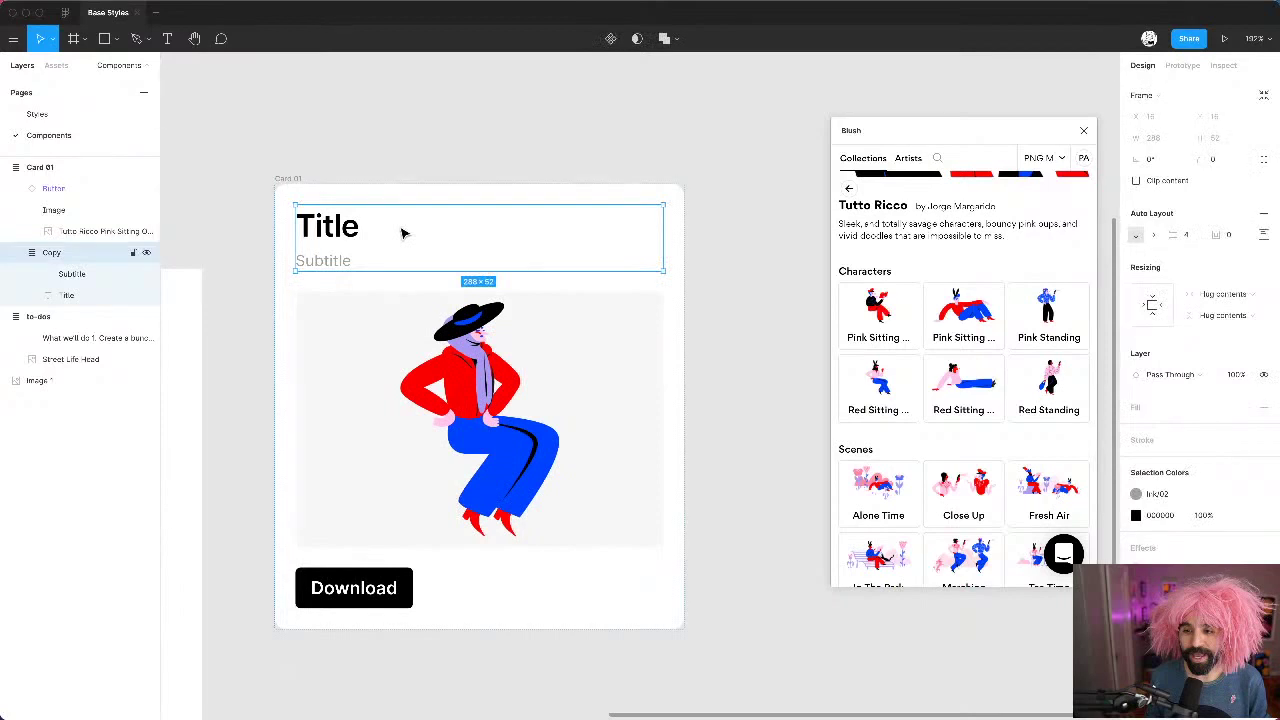
# Step: Rename the Tutto Ricco illustration layer to "Image" and its parent frame to "Image Container"
pyautogui.click(90, 236)
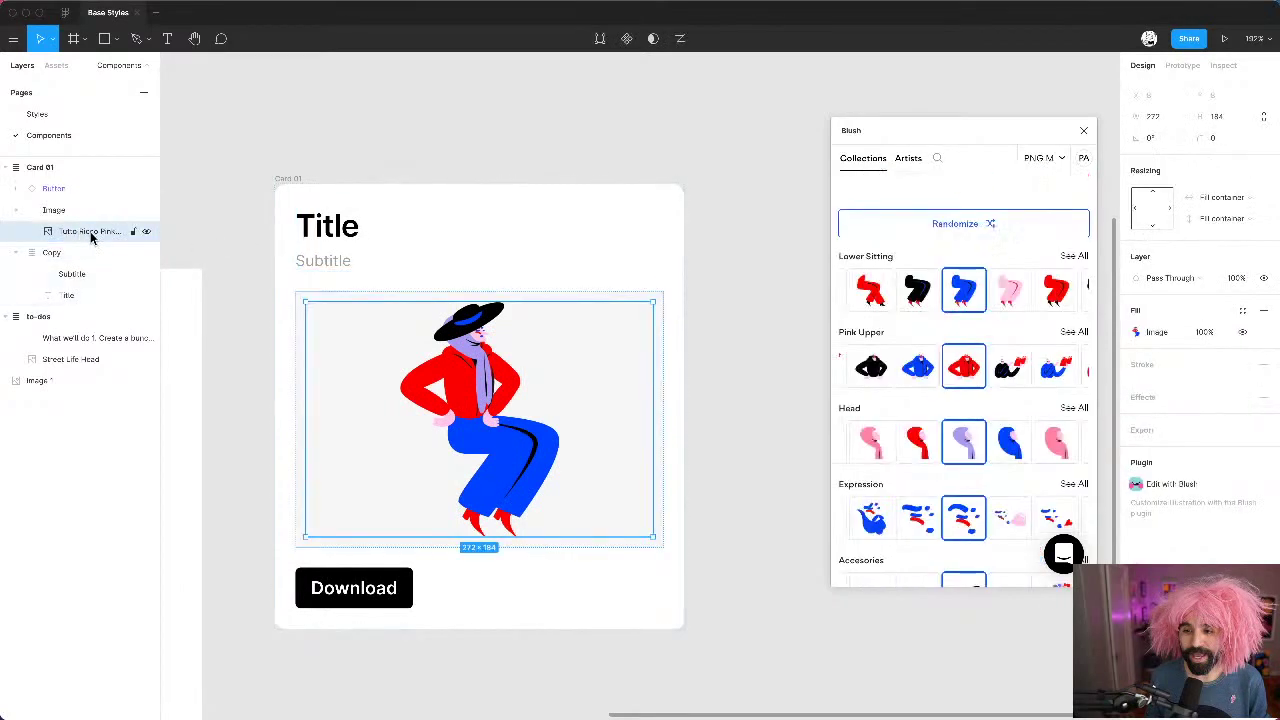
pyautogui.doubleClick(90, 236)
pyautogui.write('Image')
pyautogui.press('Return')
pyautogui.click(55, 211)
pyautogui.doubleClick(55, 211)
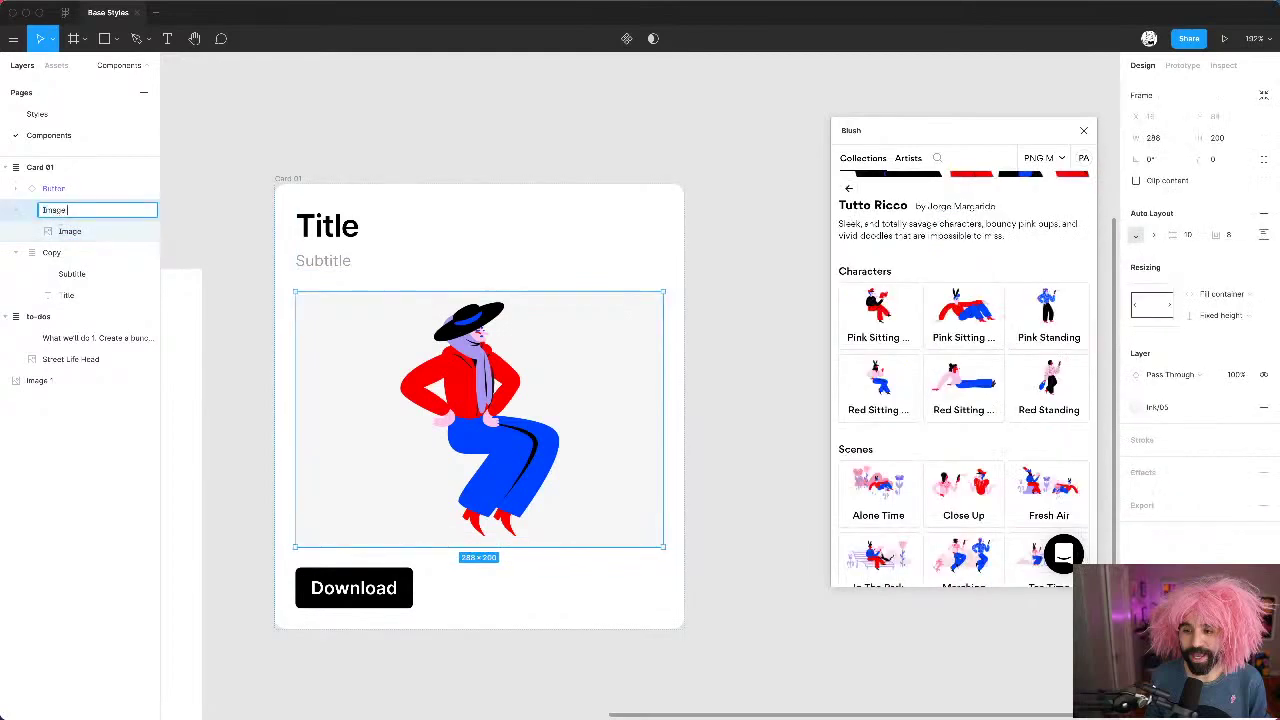
pyautogui.press('Return')
pyautogui.click(69, 231)
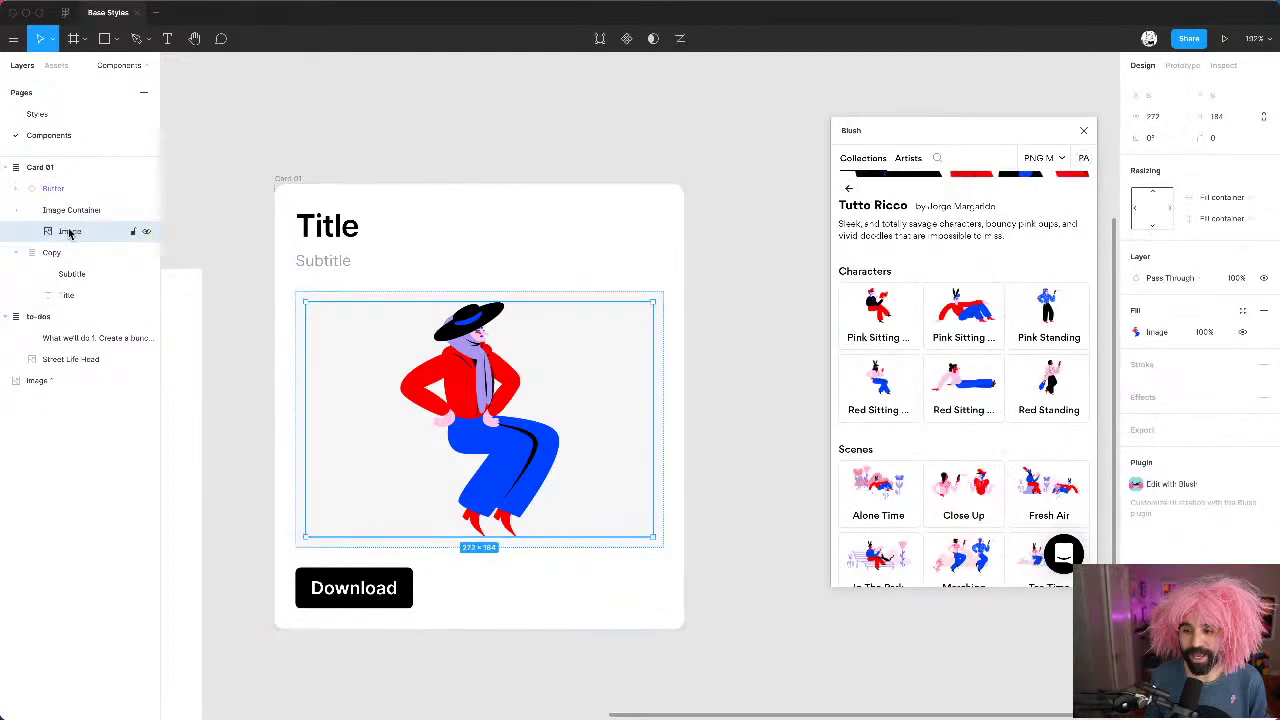
# Step: Rename the auto layout frame holding the title and subtitle to "Copy Container"
pyautogui.click(72, 258)
pyautogui.doubleClick(72, 258)
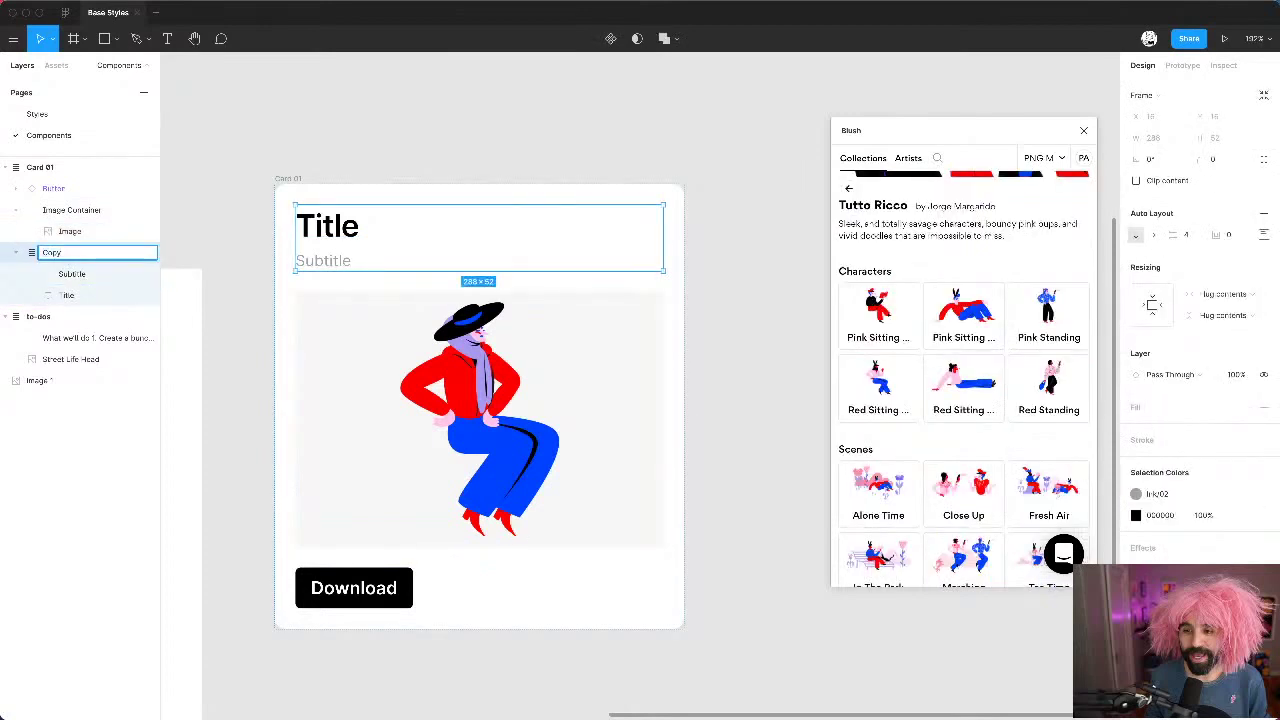
pyautogui.press('Return')
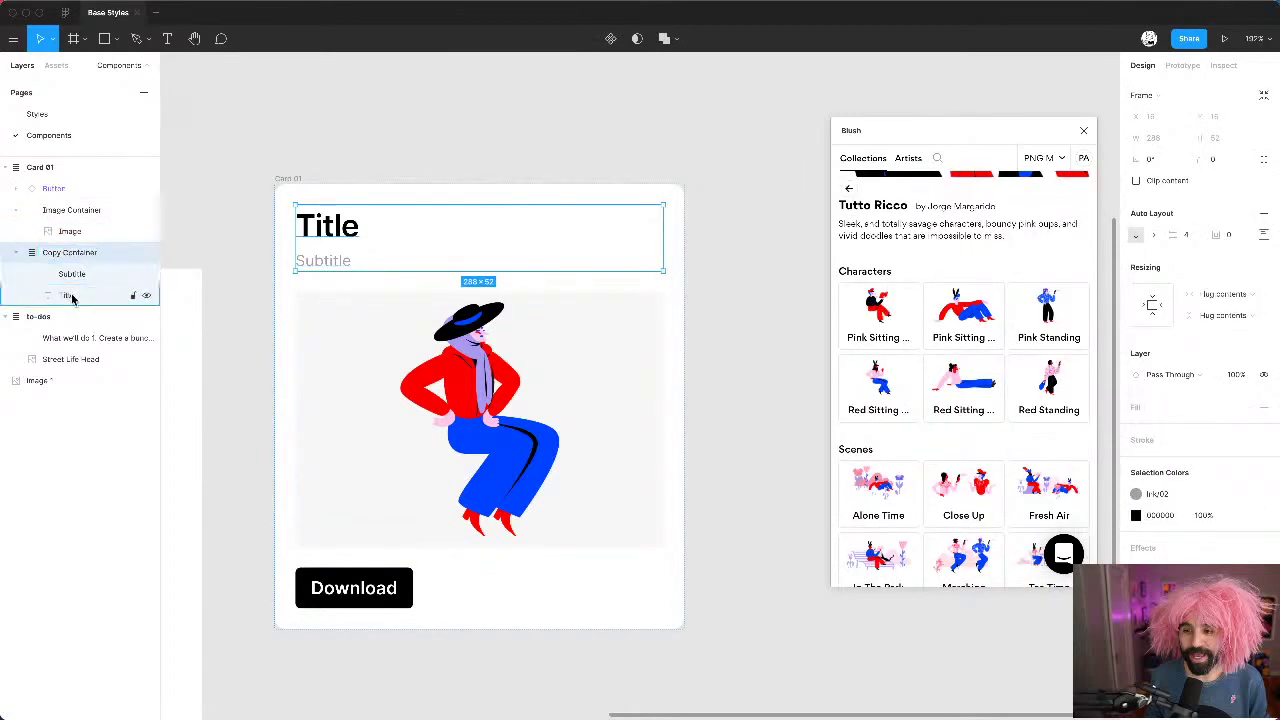
pyautogui.click(80, 274)
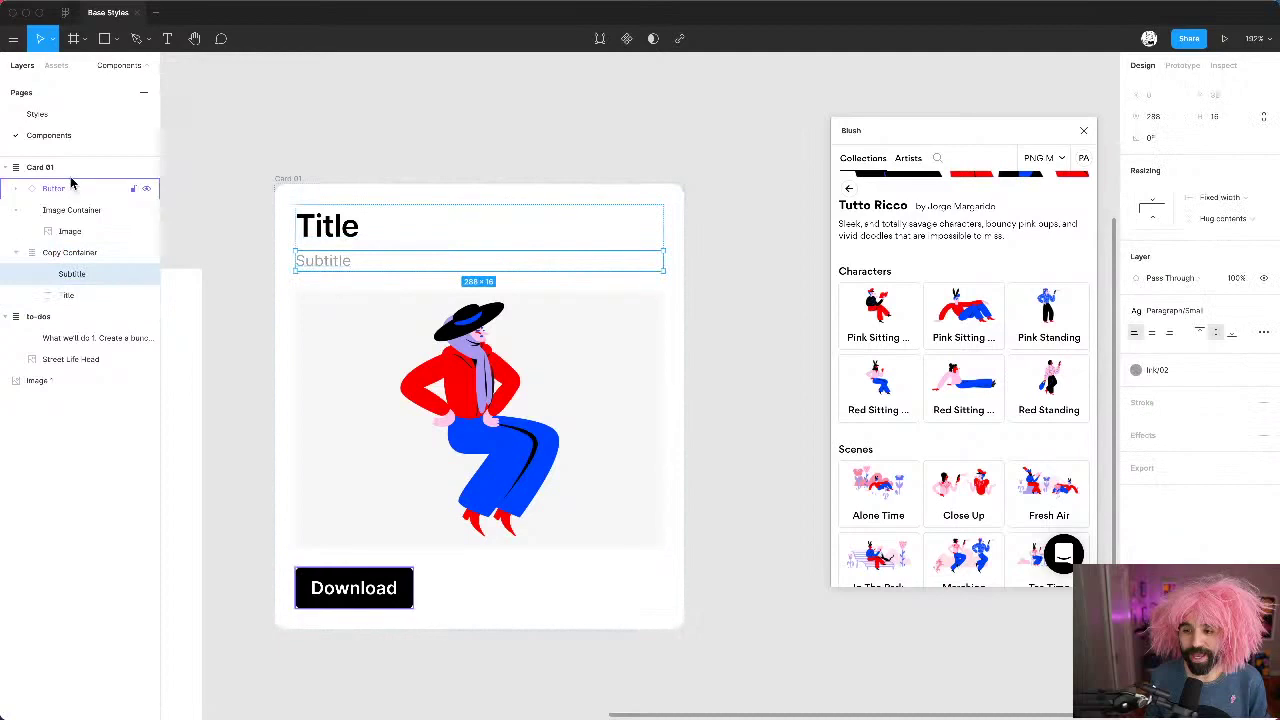
# Step: Turn the whole Card 01 frame into a main component
pyautogui.click(578, 196)
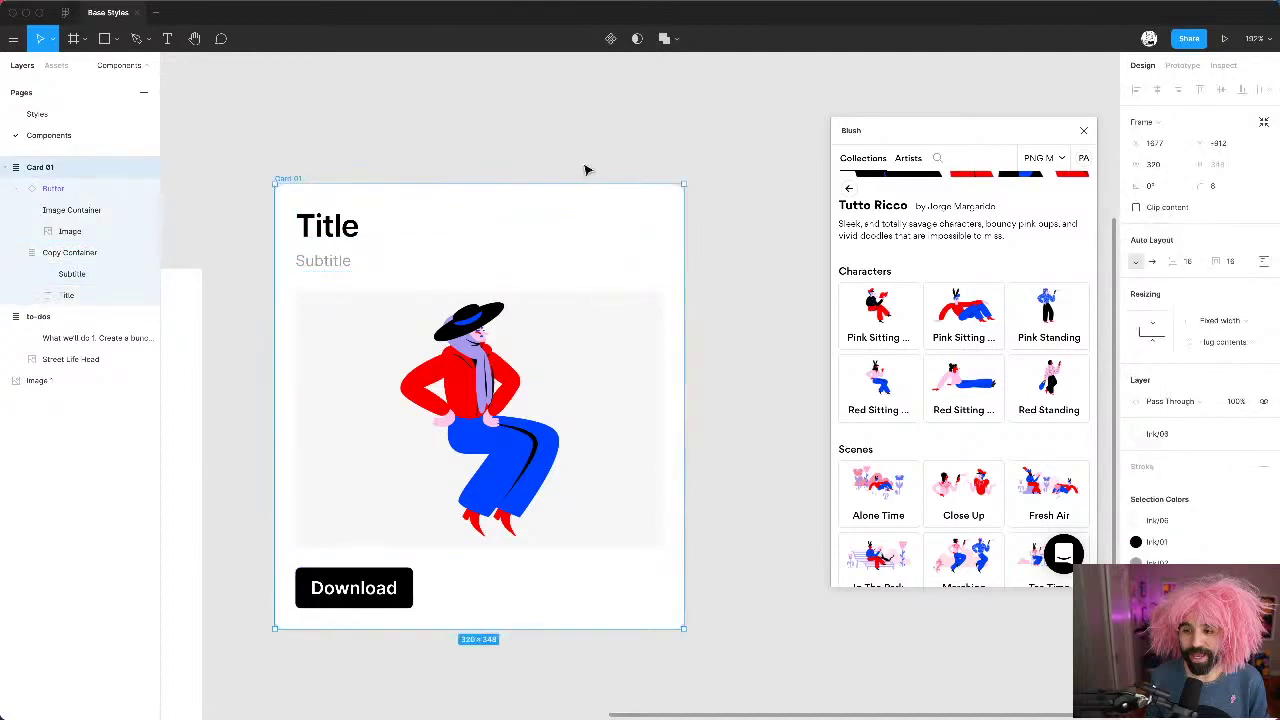
pyautogui.click(338, 150)
pyautogui.click(354, 592)
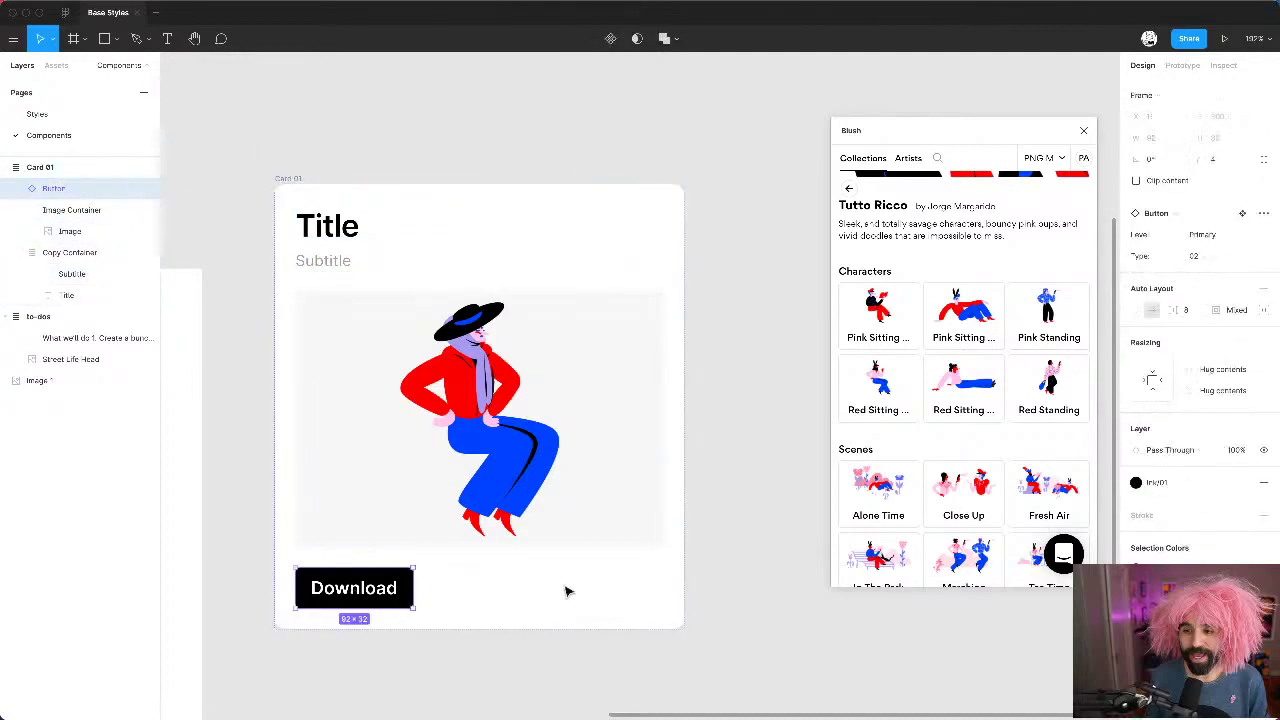
pyautogui.scroll(-3, 594, 583)
pyautogui.scroll(5, 615, 560)
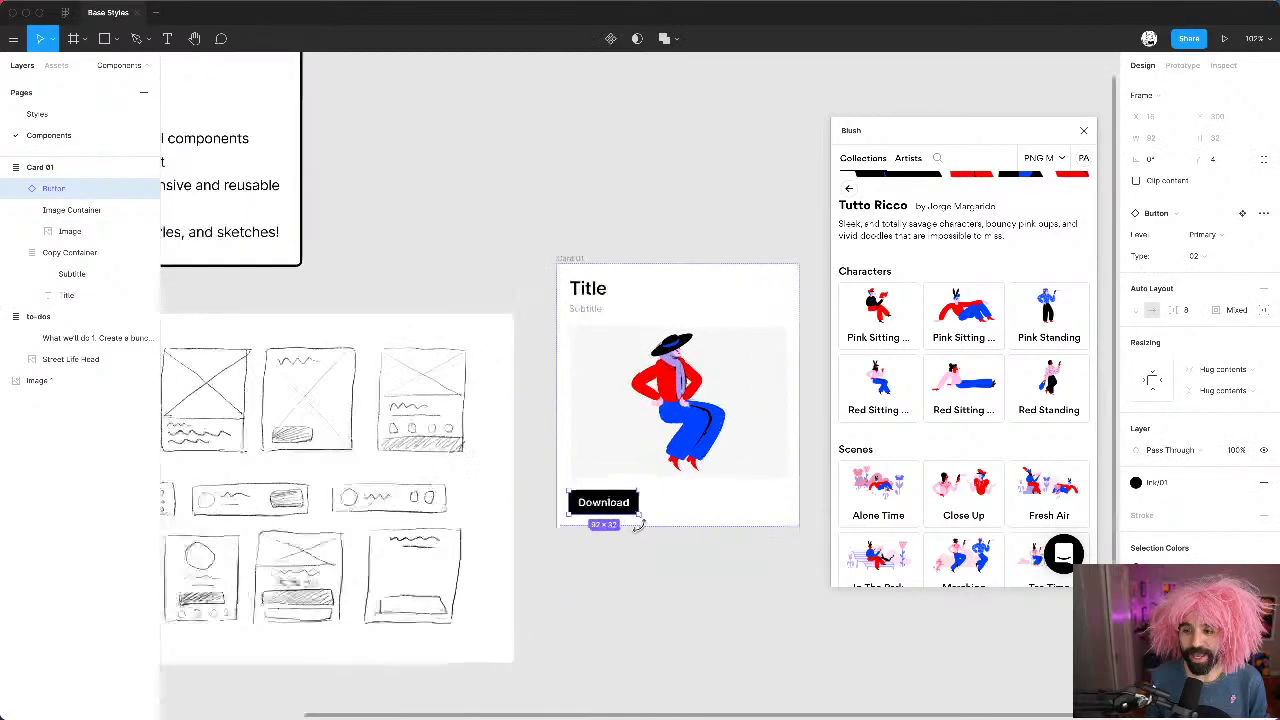
pyautogui.click(643, 532)
pyautogui.scroll(-3, 640, 535)
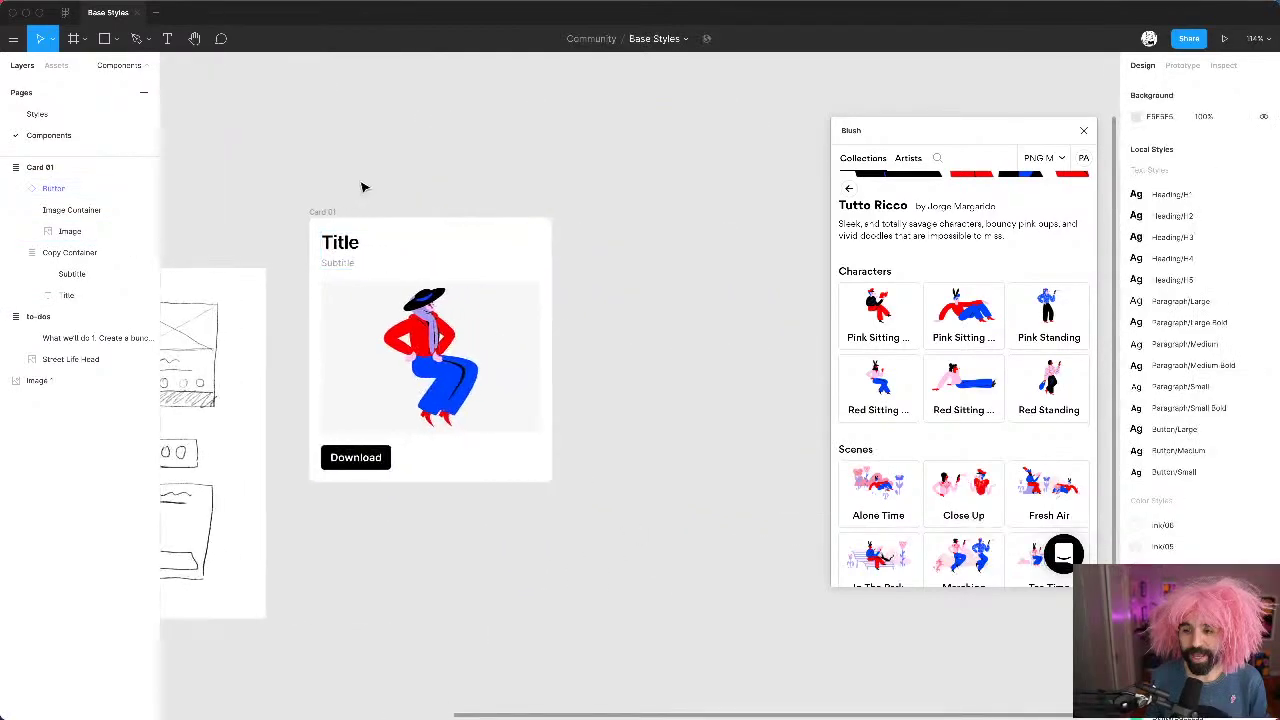
pyautogui.click(330, 213)
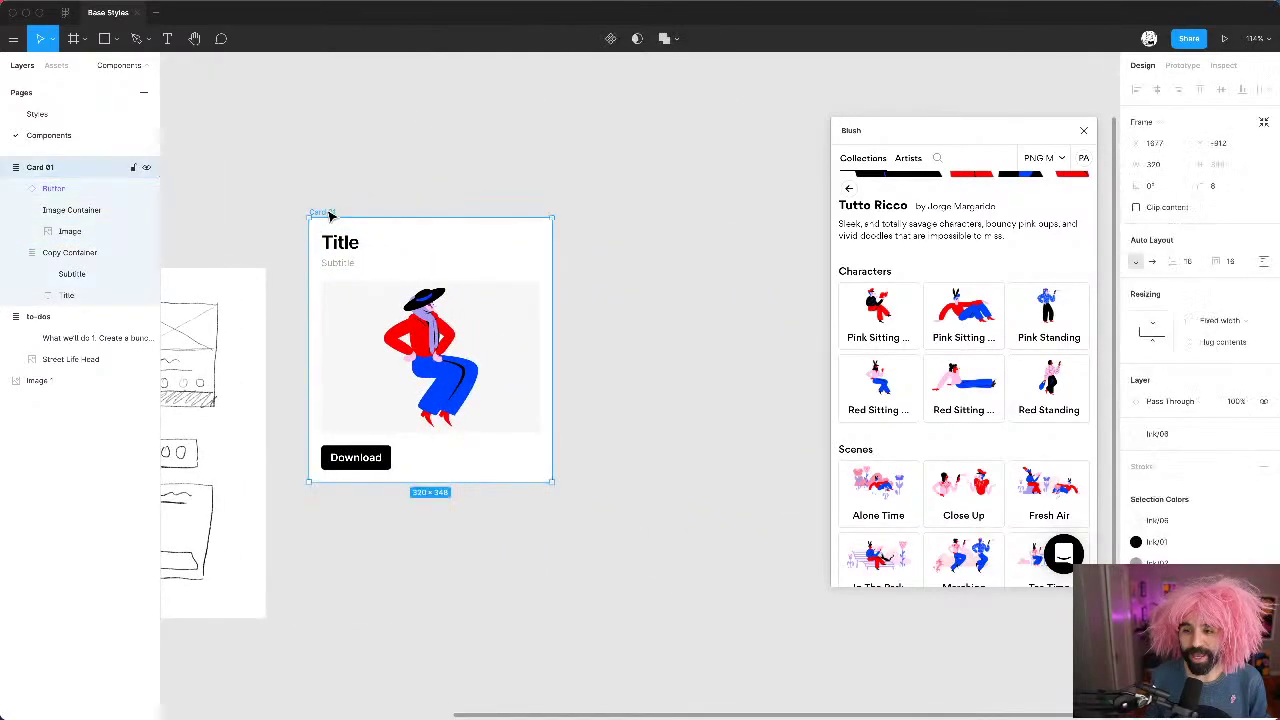
pyautogui.click(610, 38)
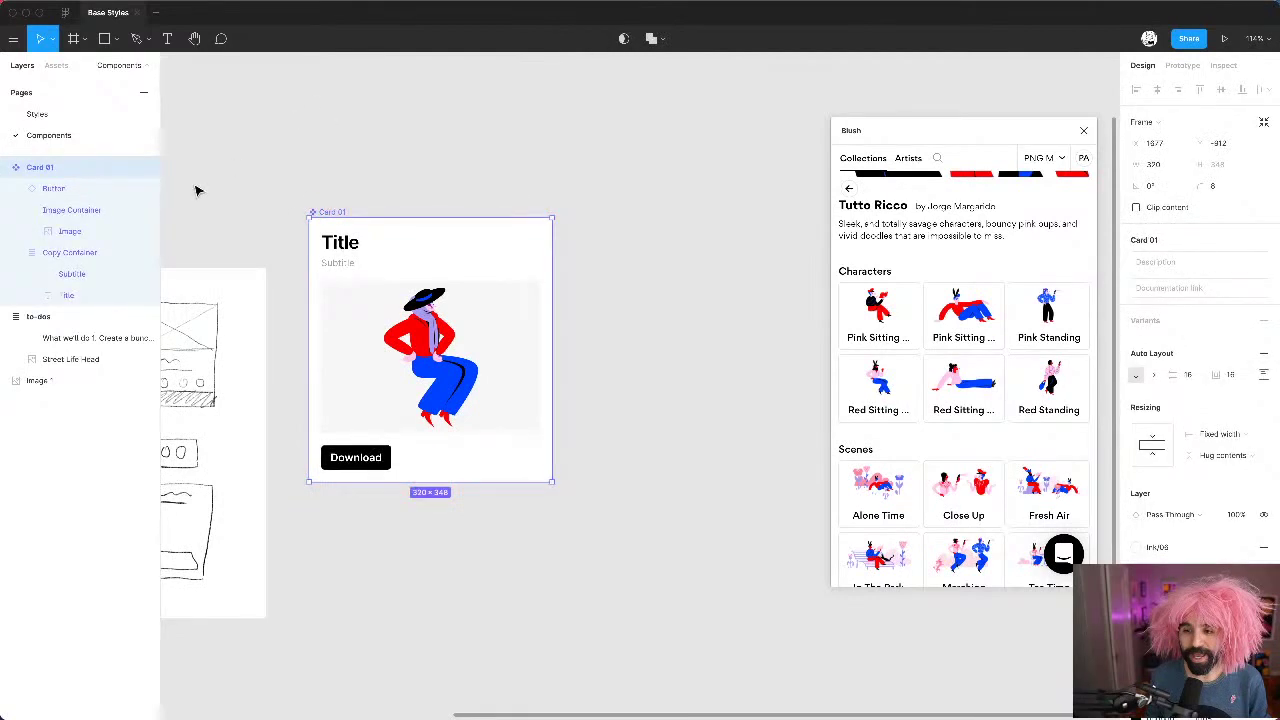
# Step: Review the component sketches, focusing on the second card in the first row, and compare them with Card 01
pyautogui.hscroll(-10, 474, 223)
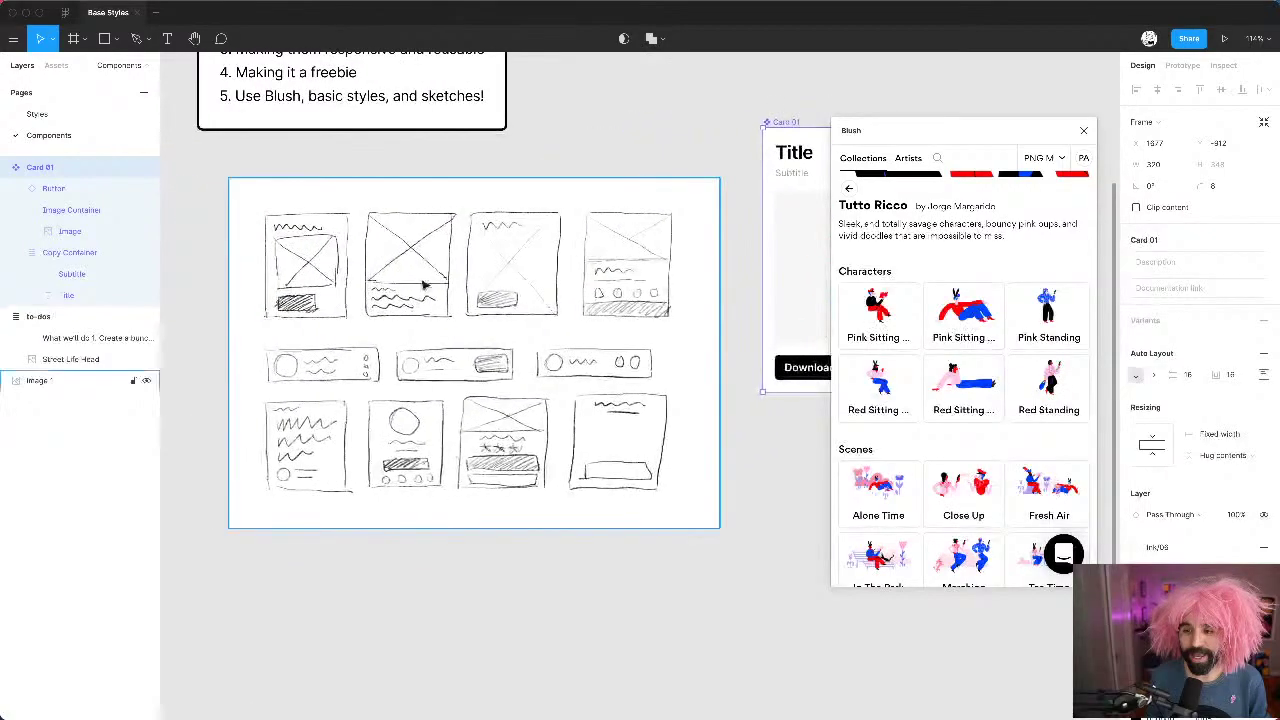
pyautogui.scroll(5, 423, 283)
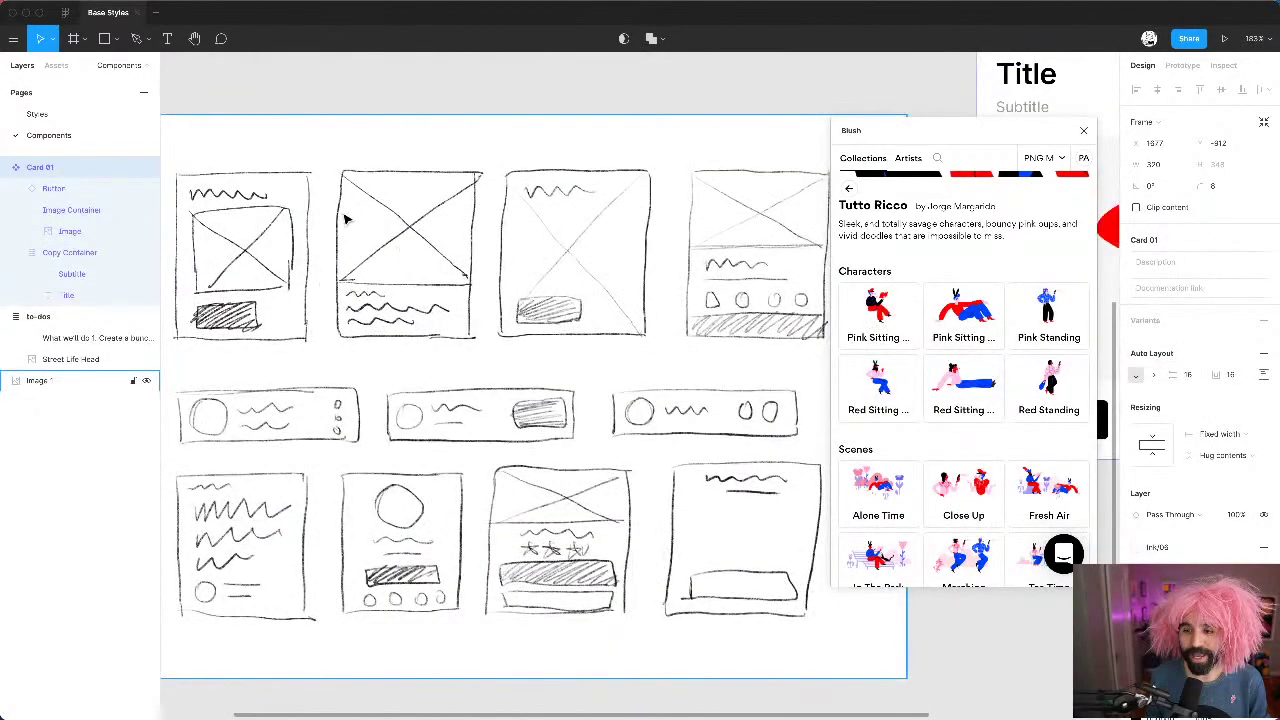
pyautogui.scroll(5, 344, 218)
pyautogui.hscroll(-5, 330, 212)
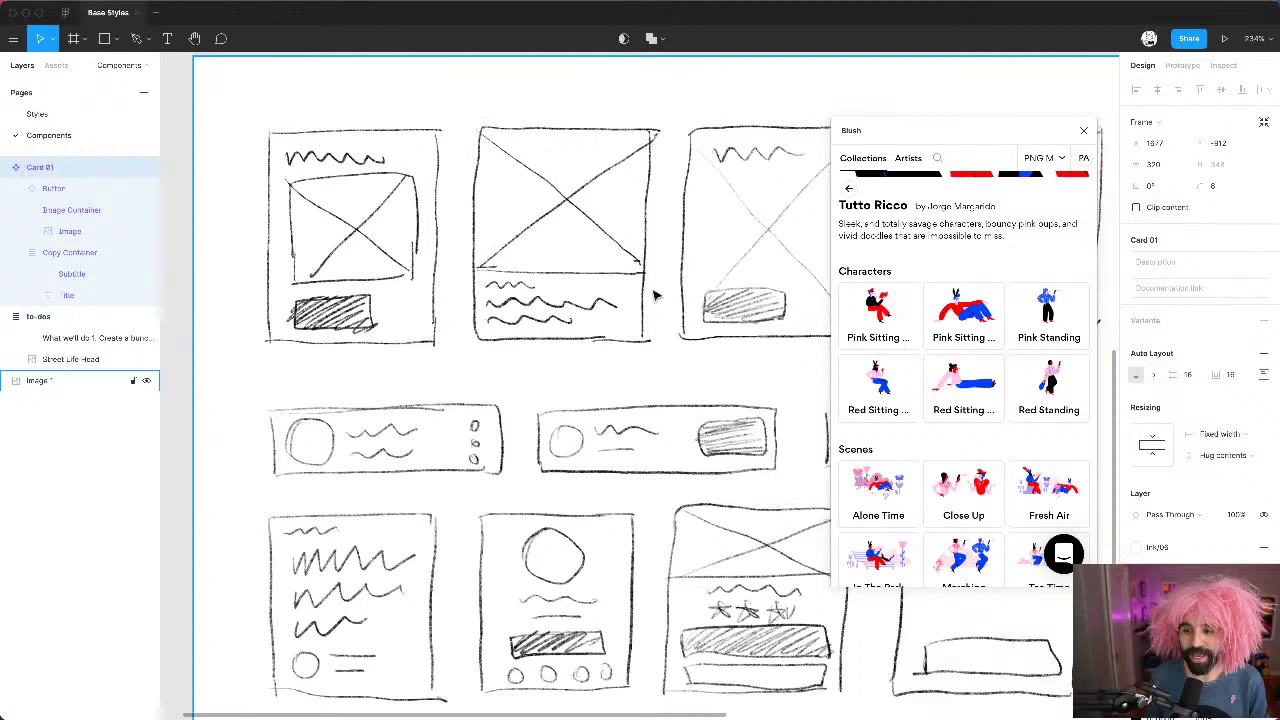
pyautogui.scroll(-3, 495, 283)
pyautogui.hscroll(-10, 494, 280)
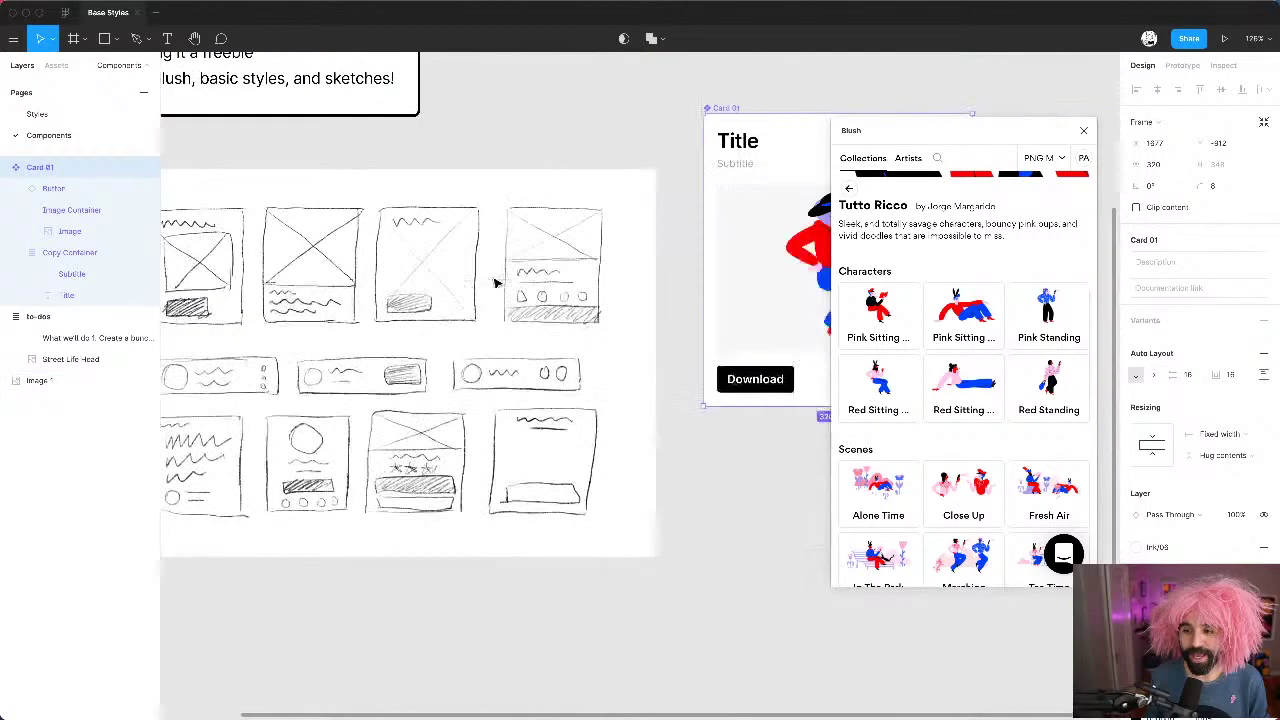
pyautogui.click(632, 194)
pyautogui.scroll(-3, 504, 158)
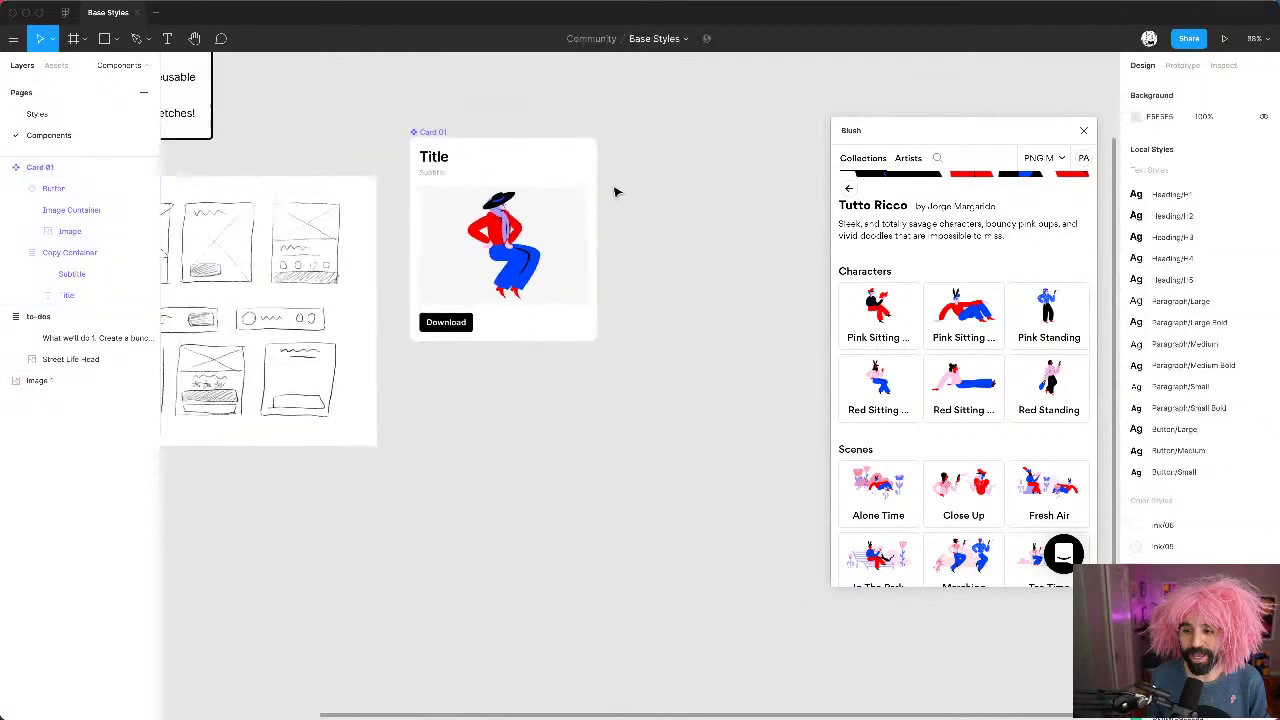
# Step: Duplicate Card 01's Image Container and Copy Container onto the empty canvas beside the component
pyautogui.click(432, 134)
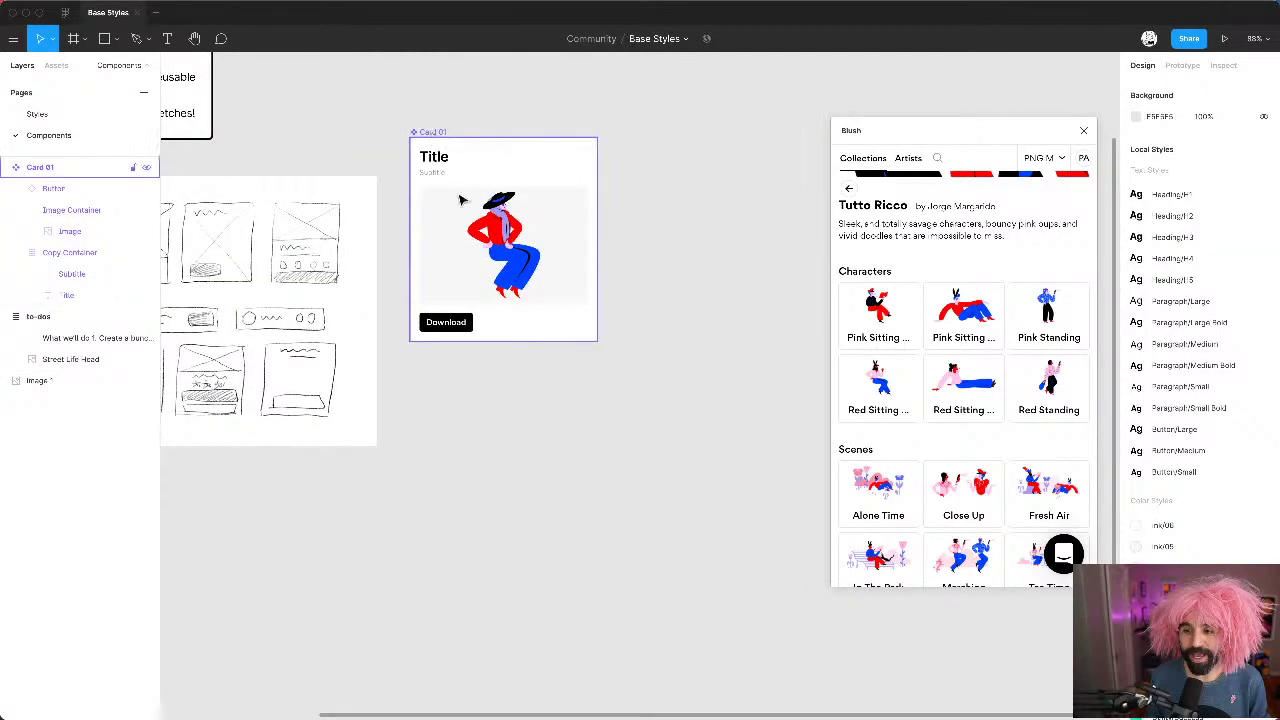
pyautogui.doubleClick(478, 230)
pyautogui.moveTo(478, 230); pyautogui.dragTo(727, 183)
pyautogui.doubleClick(441, 160)
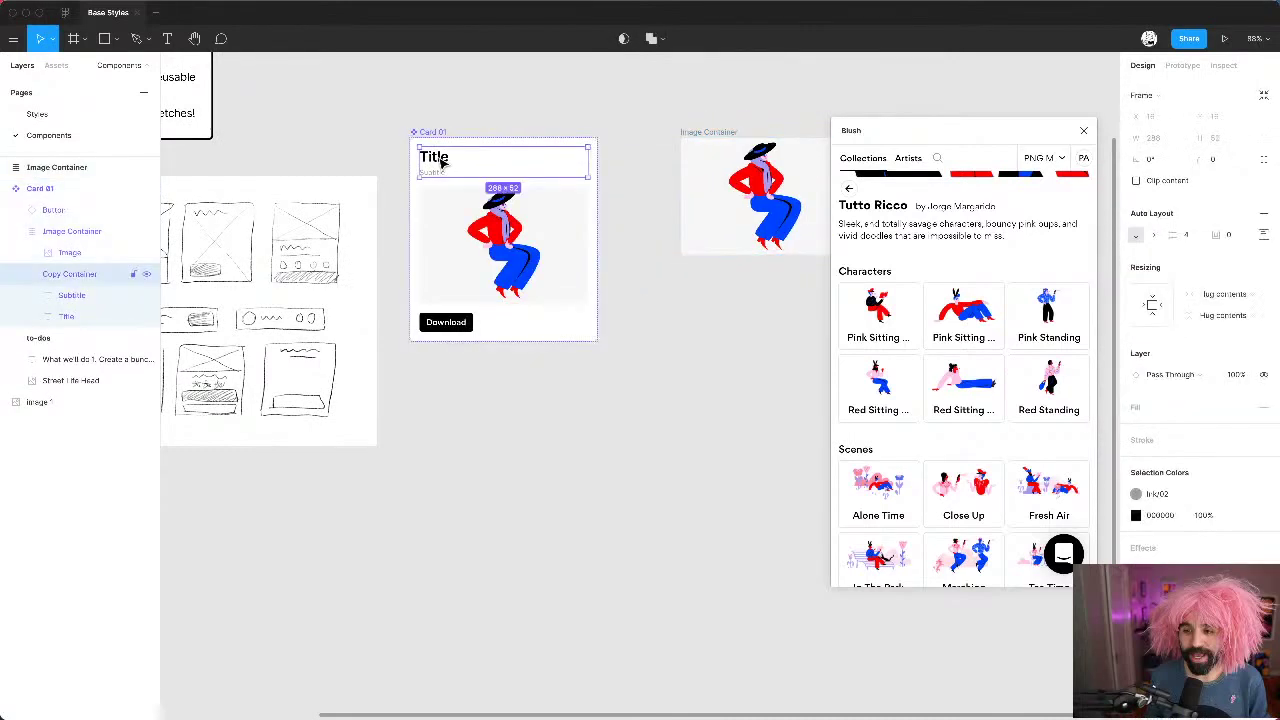
pyautogui.moveTo(441, 160); pyautogui.dragTo(714, 306)
pyautogui.hscroll(5, 652, 234)
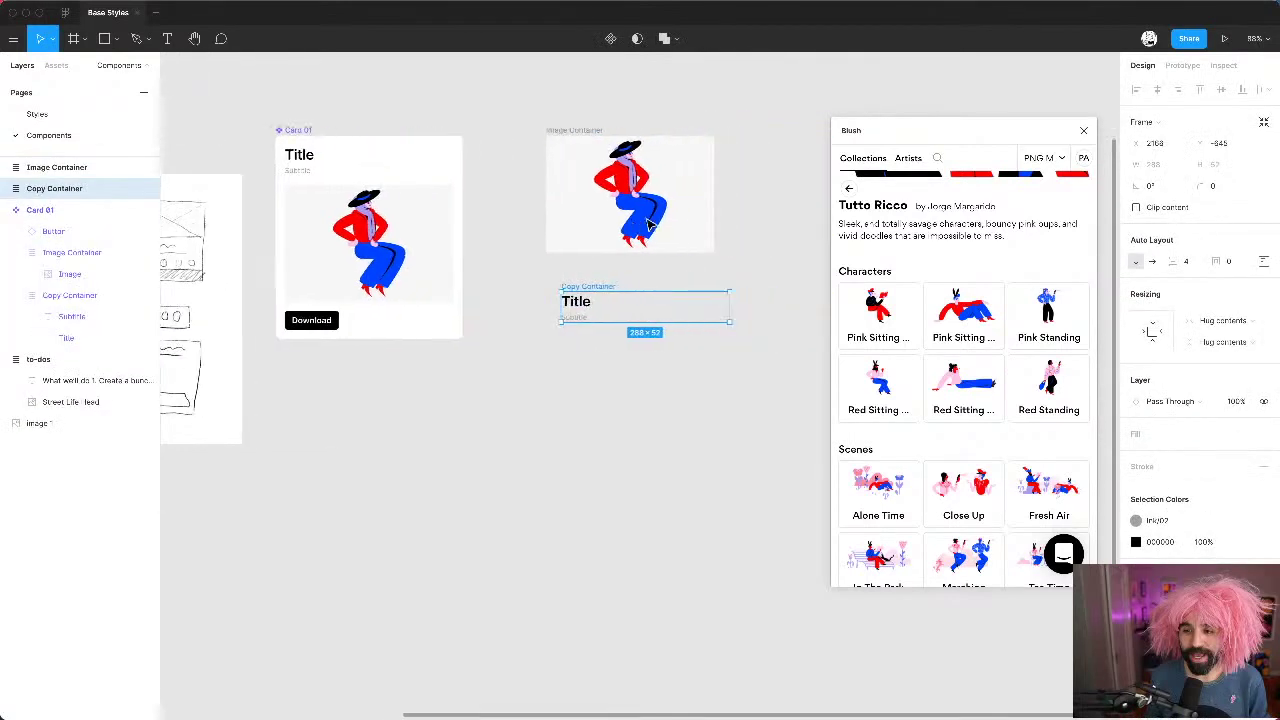
# Step: Compare the duplicated image and copy containers with Card 01 and with the text arrangement in the second card sketch
pyautogui.scroll(4, 490, 128)
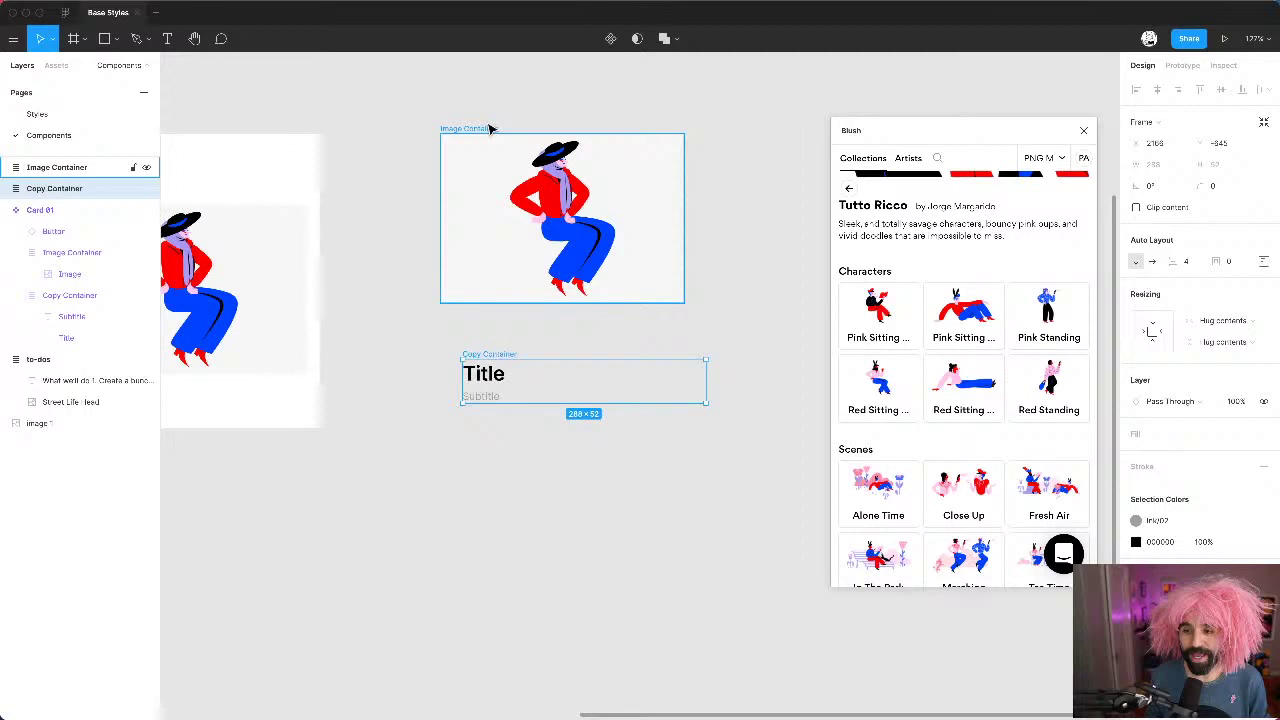
pyautogui.hscroll(-3, 505, 220)
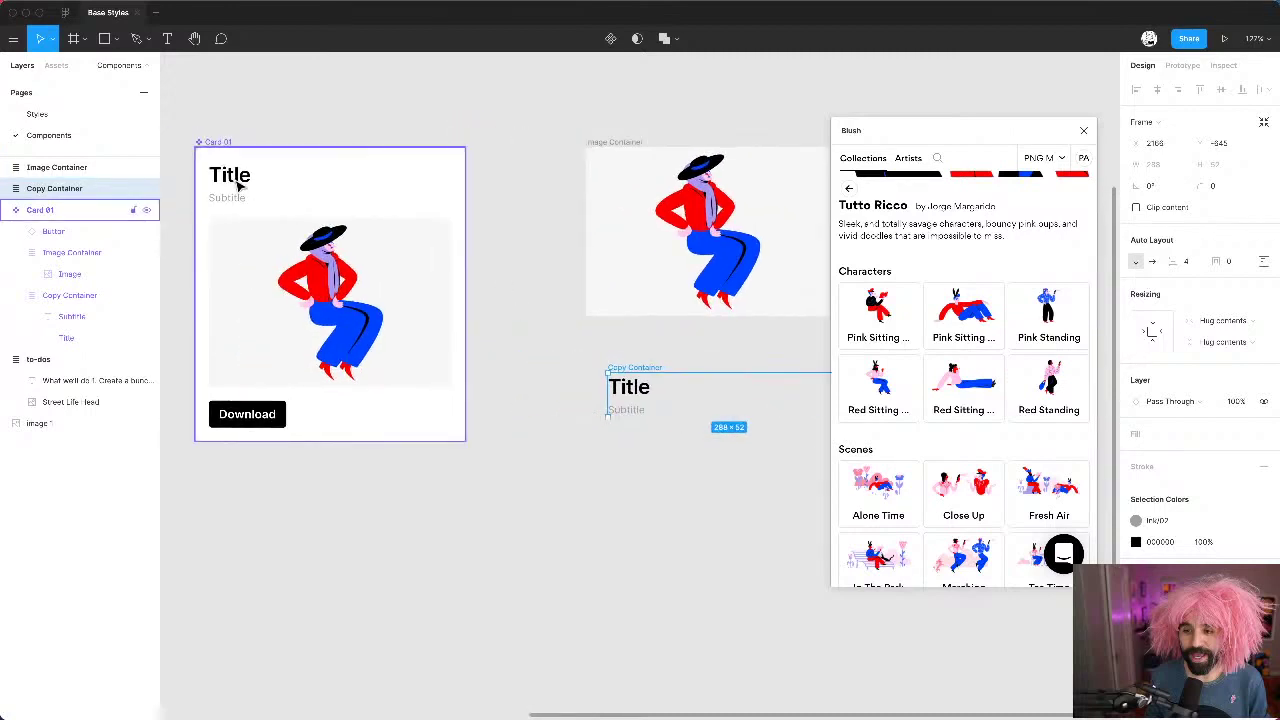
pyautogui.click(238, 185)
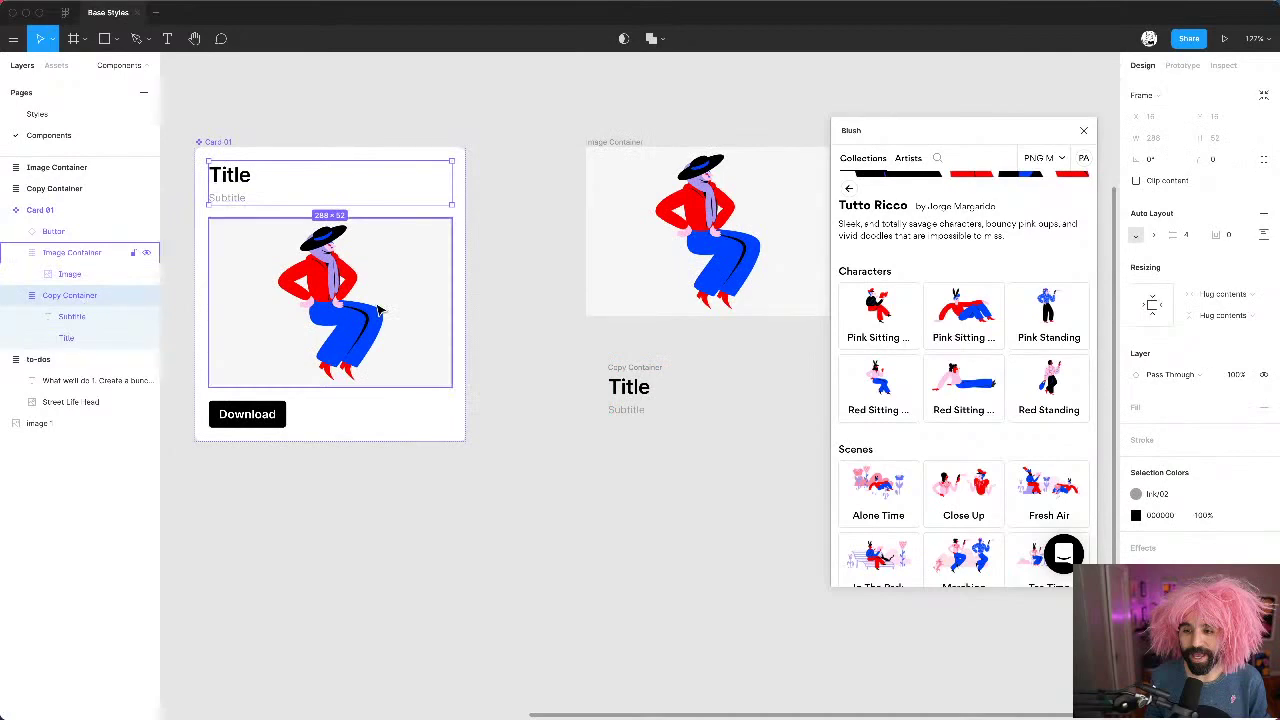
pyautogui.hscroll(3, 550, 230)
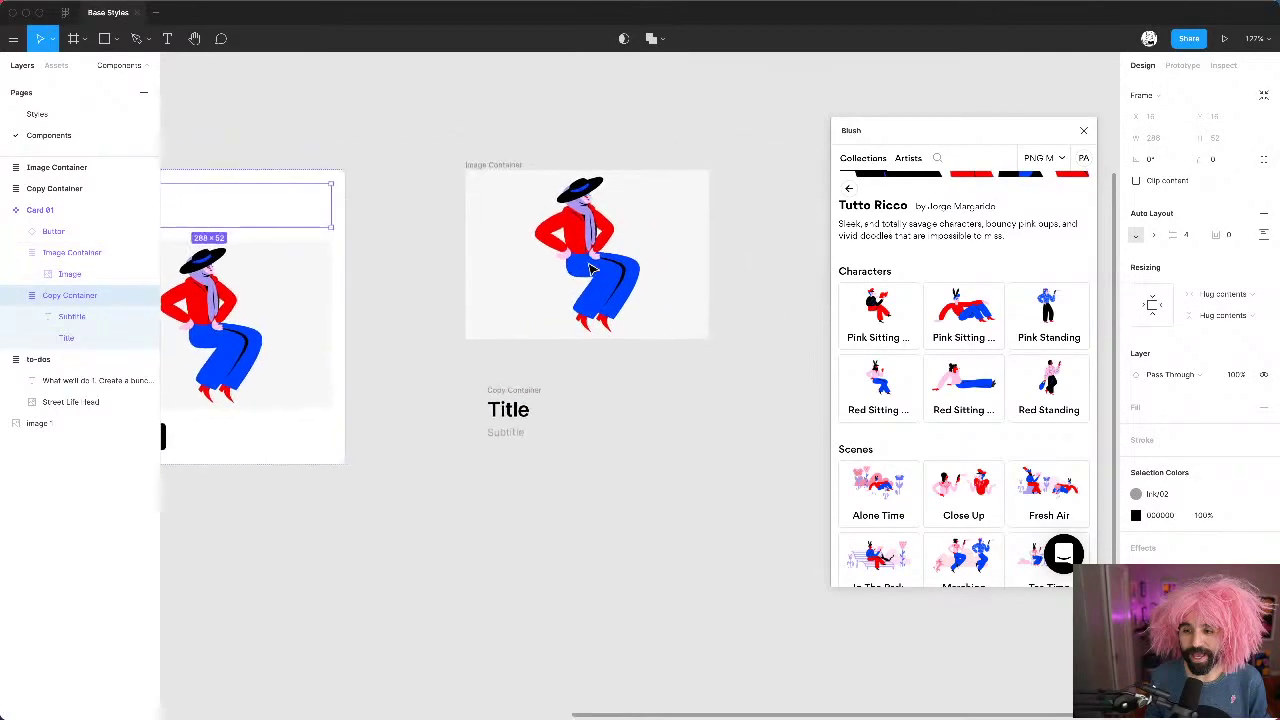
pyautogui.scroll(-5, 503, 194)
pyautogui.click(503, 197)
pyautogui.scroll(5, 510, 230)
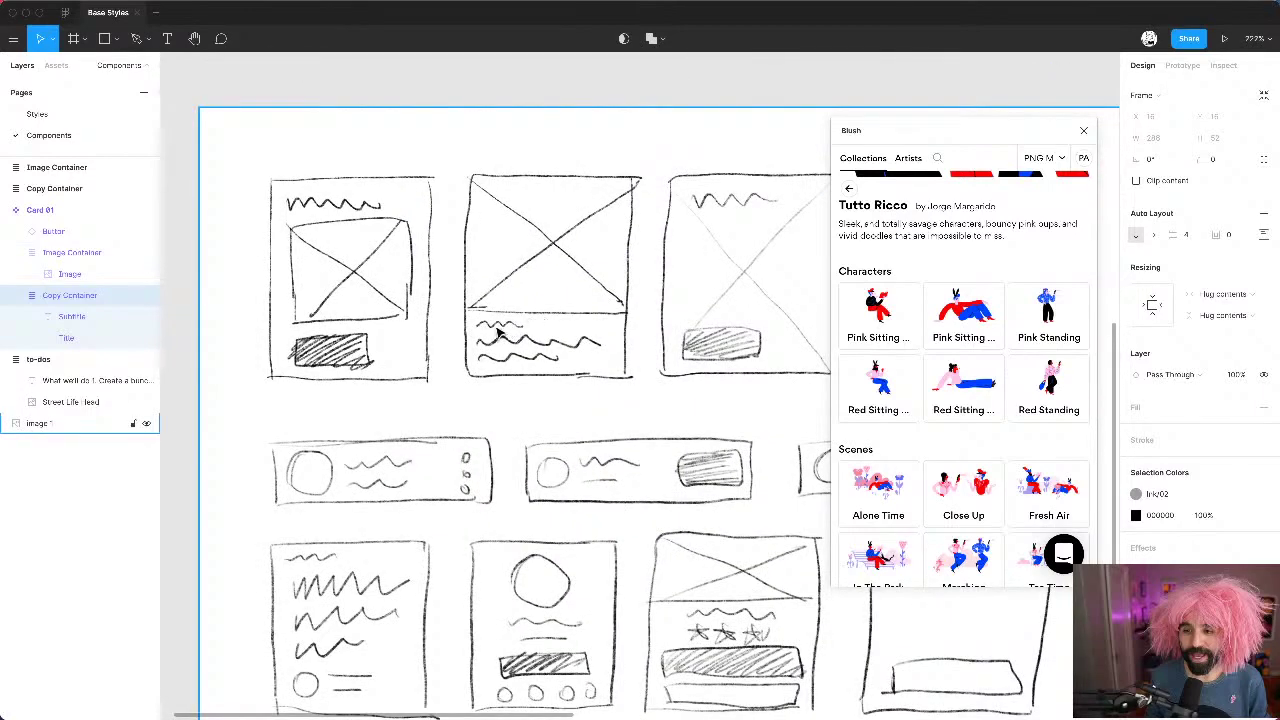
pyautogui.scroll(5, 500, 335)
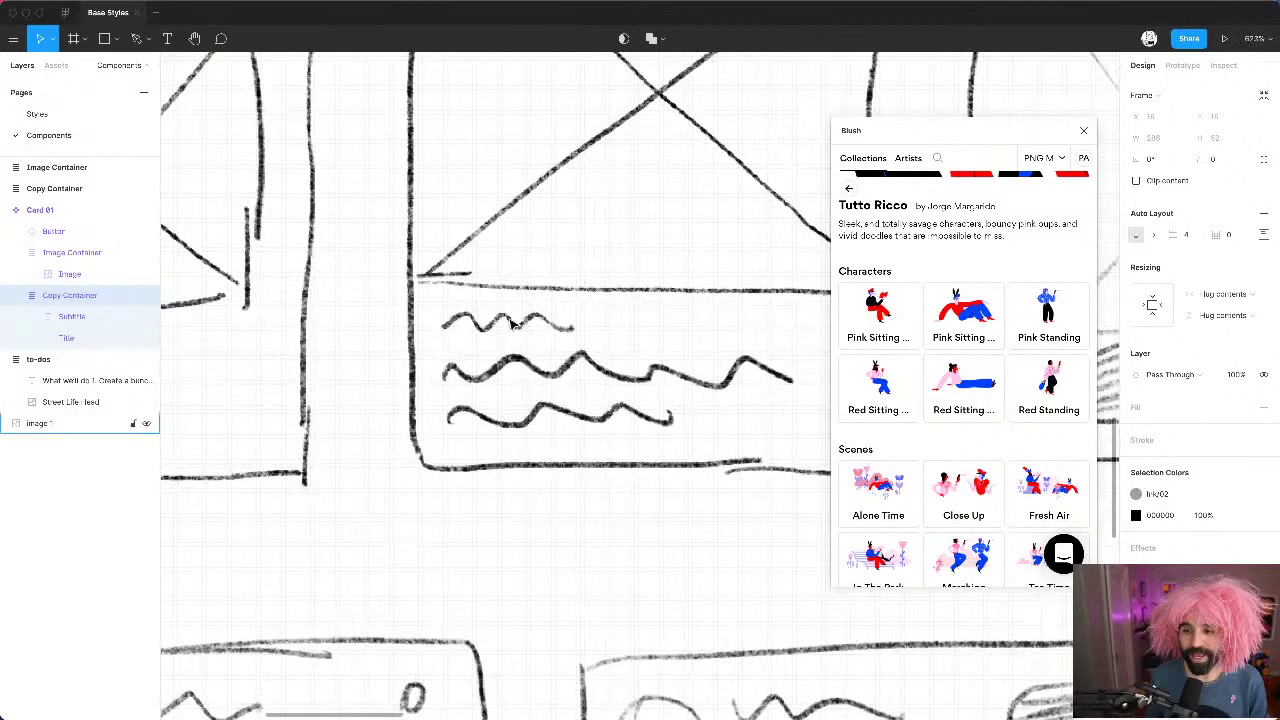
pyautogui.hotkey('shift', '2')
pyautogui.hscroll(8, 527, 327)
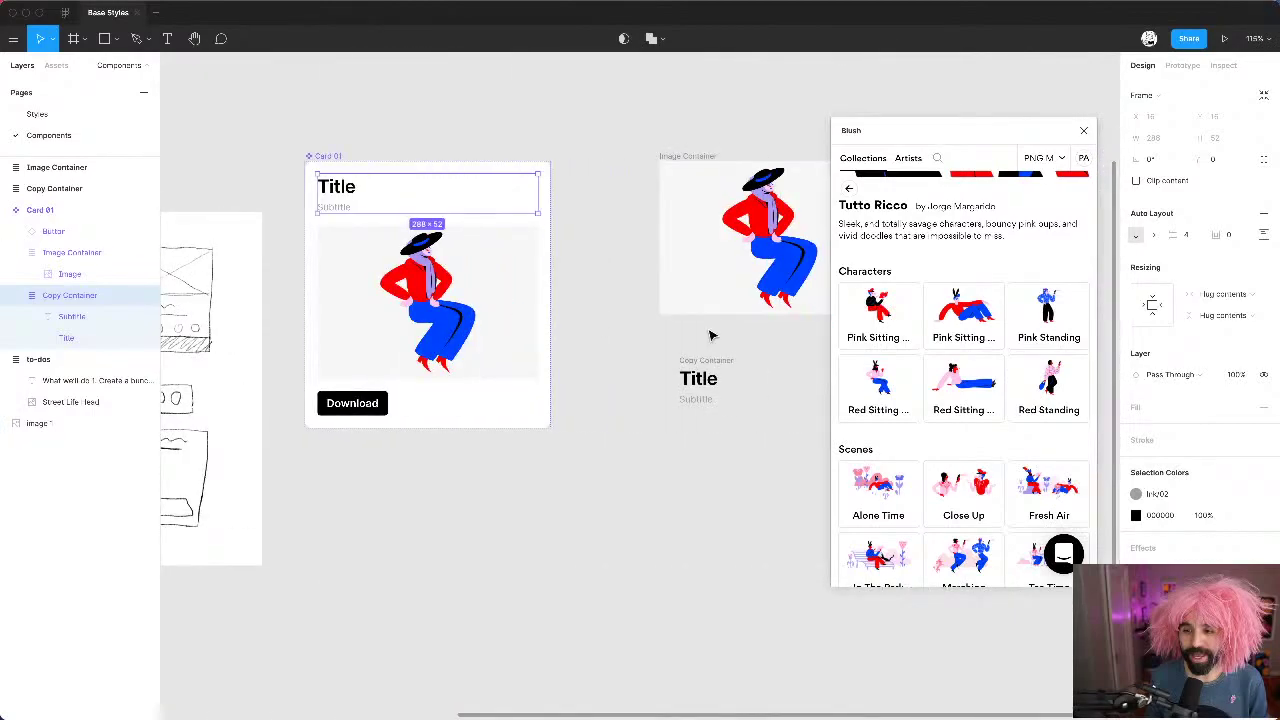
# Step: Reorder the duplicated Copy Container so the subtitle sits above the title, and align the container just below the image duplicate
pyautogui.scroll(3, 708, 334)
pyautogui.click(543, 372)
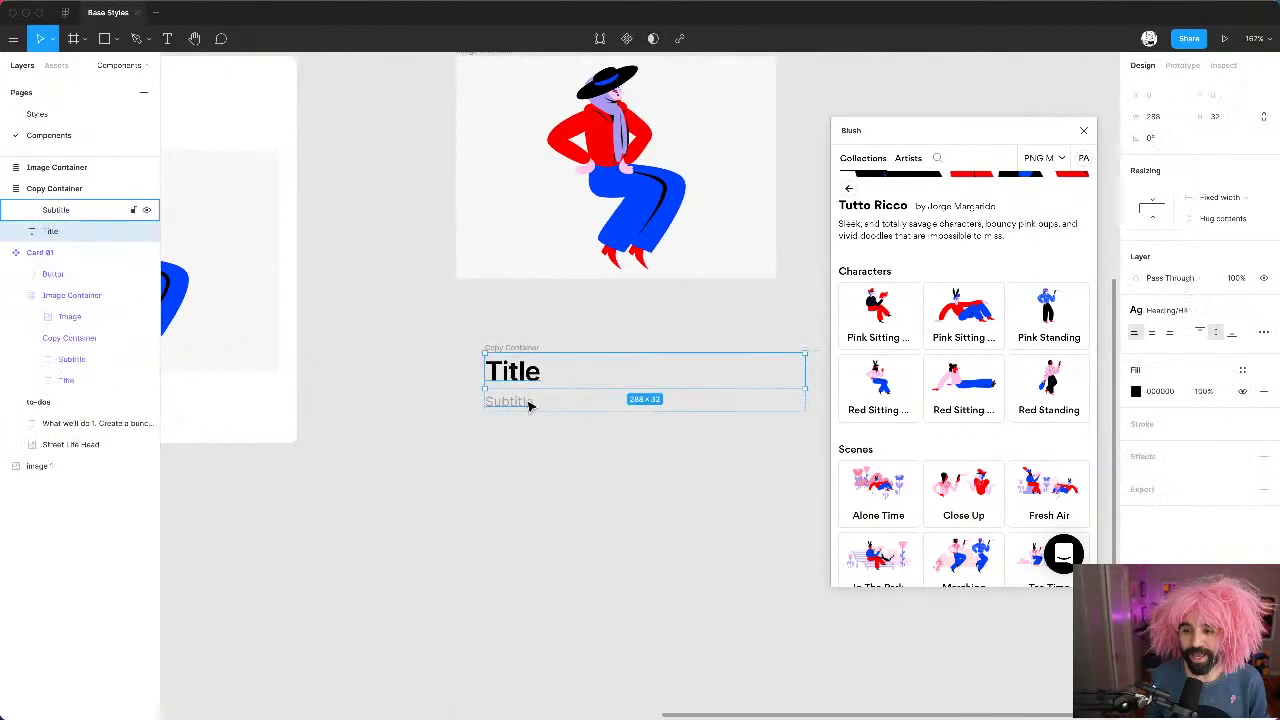
pyautogui.click(530, 404)
pyautogui.press('Up')
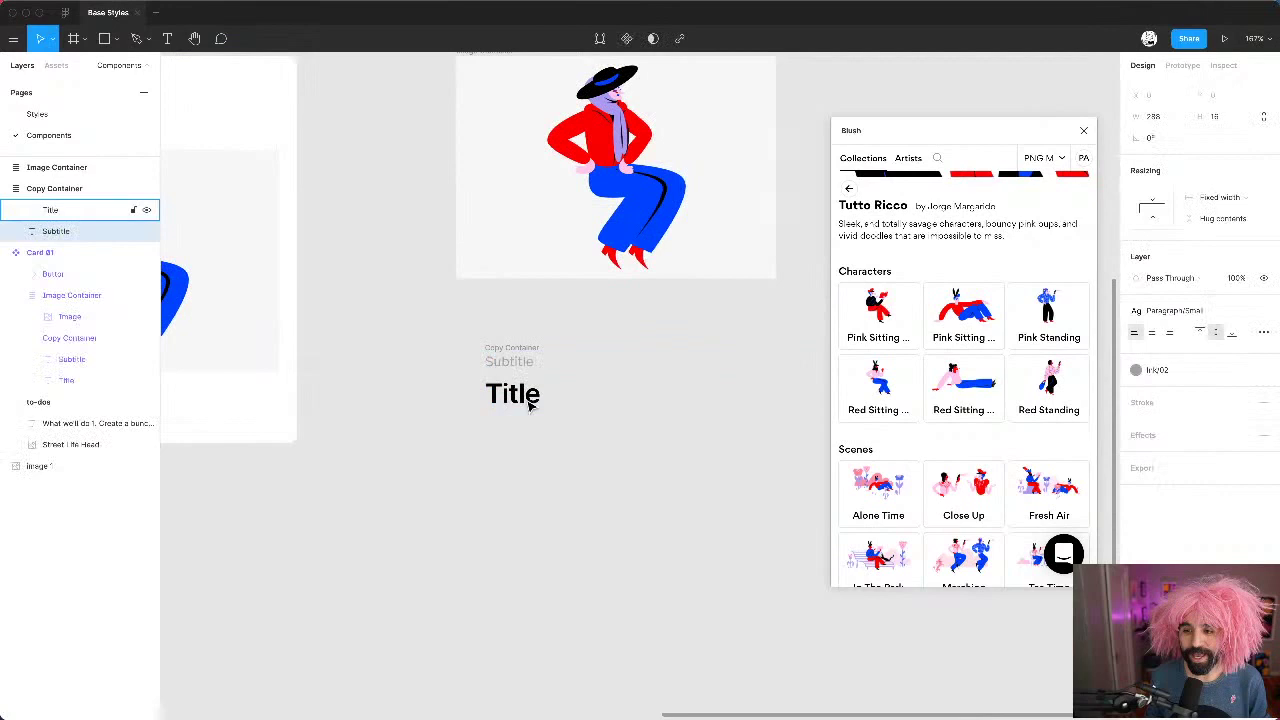
pyautogui.click(516, 418)
pyautogui.click(516, 348)
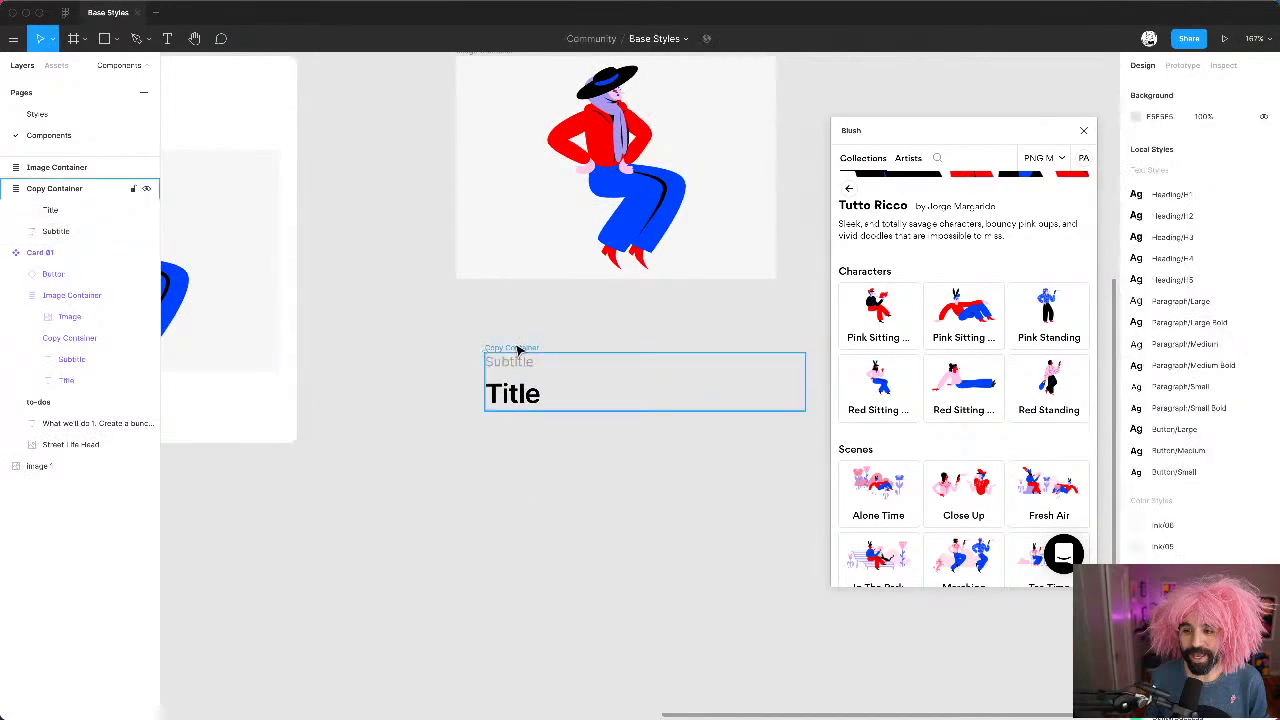
pyautogui.moveTo(516, 348); pyautogui.dragTo(487, 302)
# Step: Change the subtitle text above the title in the duplicated Copy Container to "Label"
pyautogui.doubleClick(491, 322)
pyautogui.doubleClick(486, 316)
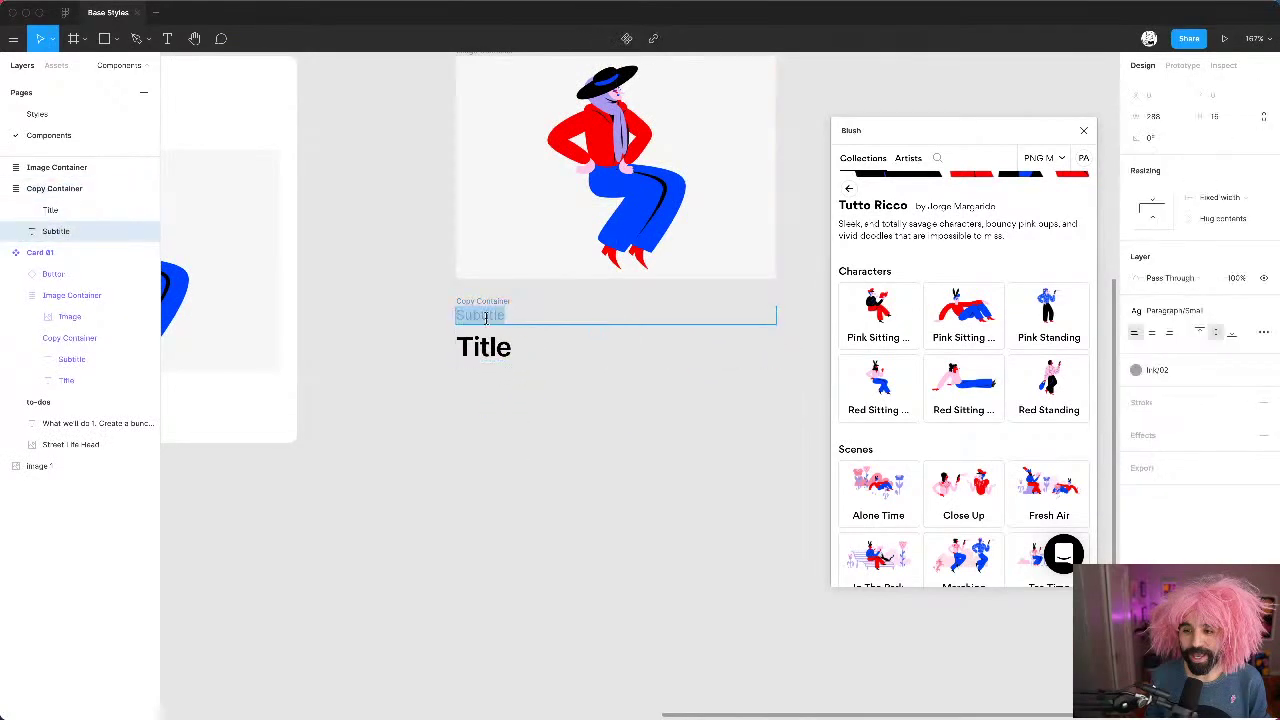
pyautogui.write('Label')
pyautogui.click(560, 437)
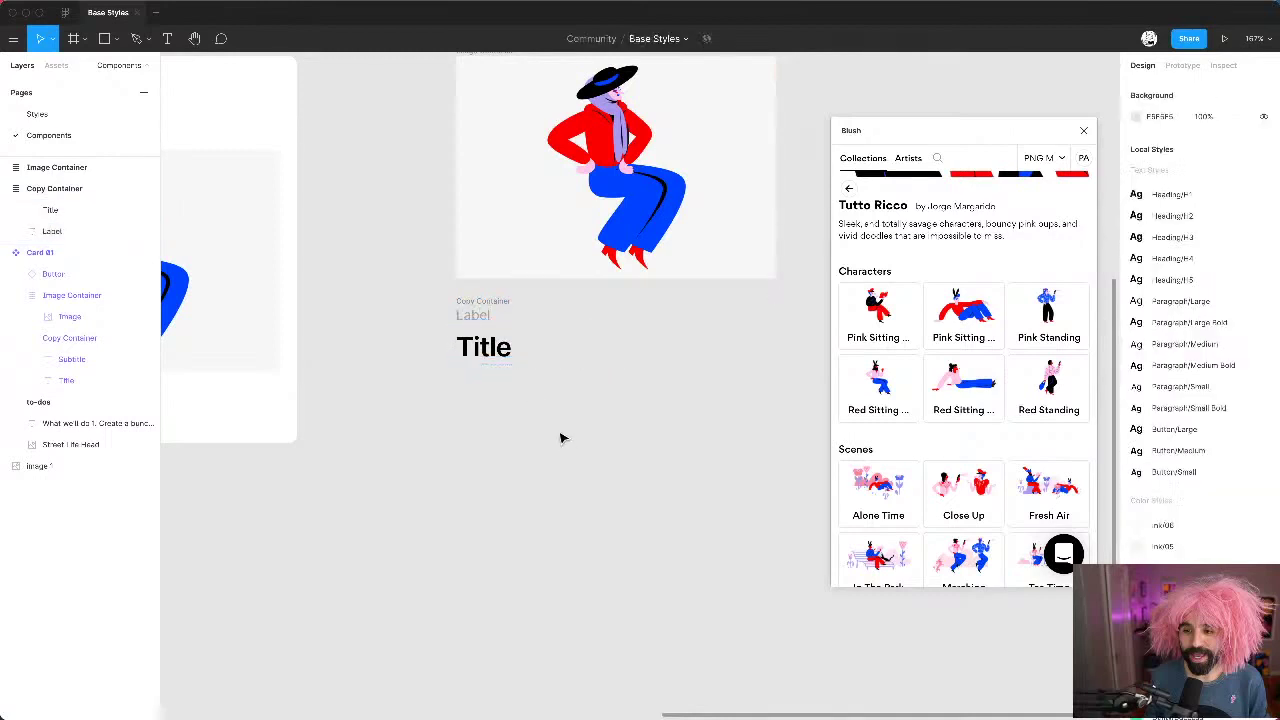
# Step: Wrap the duplicated Image Container and Copy Container in a vertical auto layout frame with 16 spacing between items
pyautogui.click(488, 320)
pyautogui.scroll(3, 480, 414)
pyautogui.hscroll(2, 480, 414)
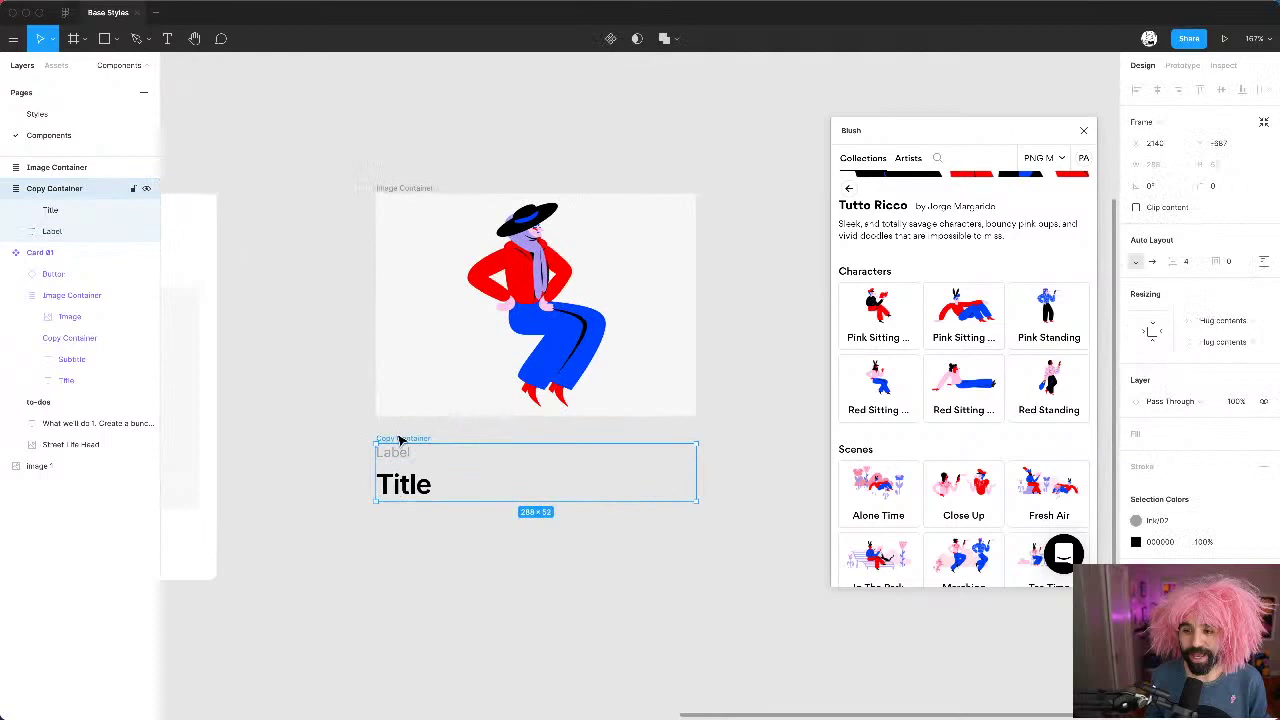
pyautogui.keyDown('shift'); pyautogui.click(418, 193); pyautogui.keyUp('shift')
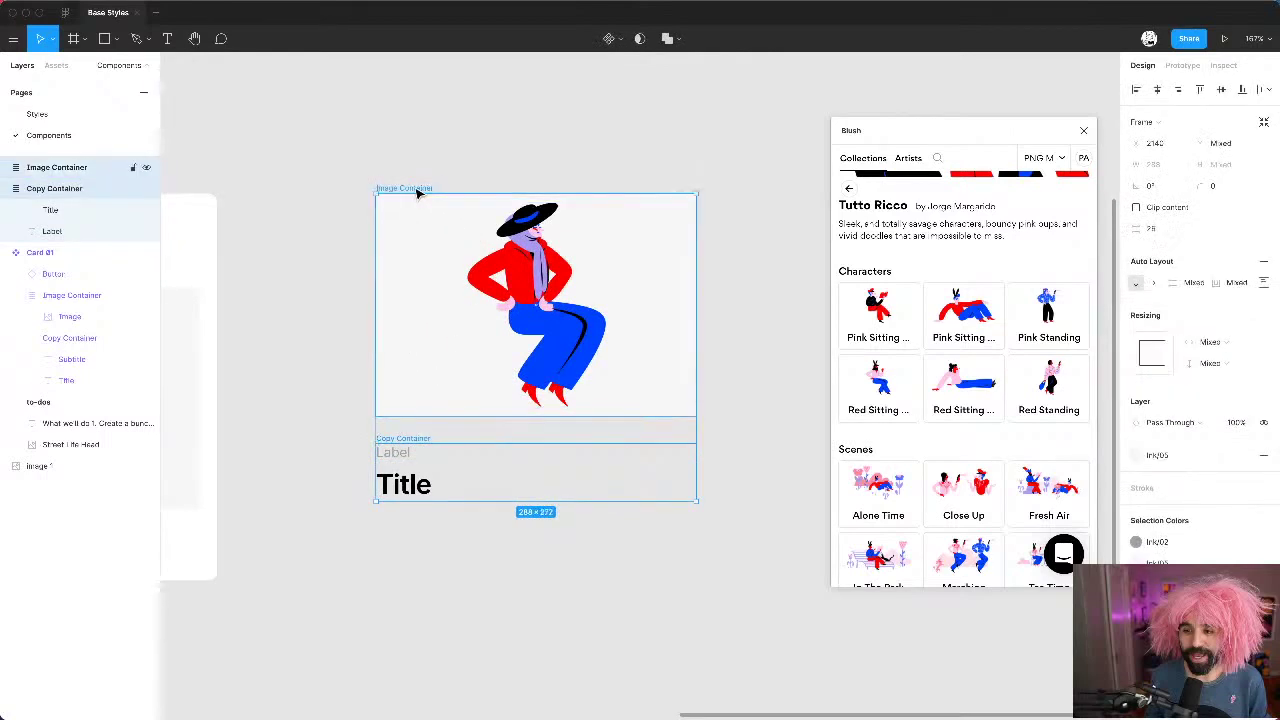
pyautogui.hotkey('shift', 'a')
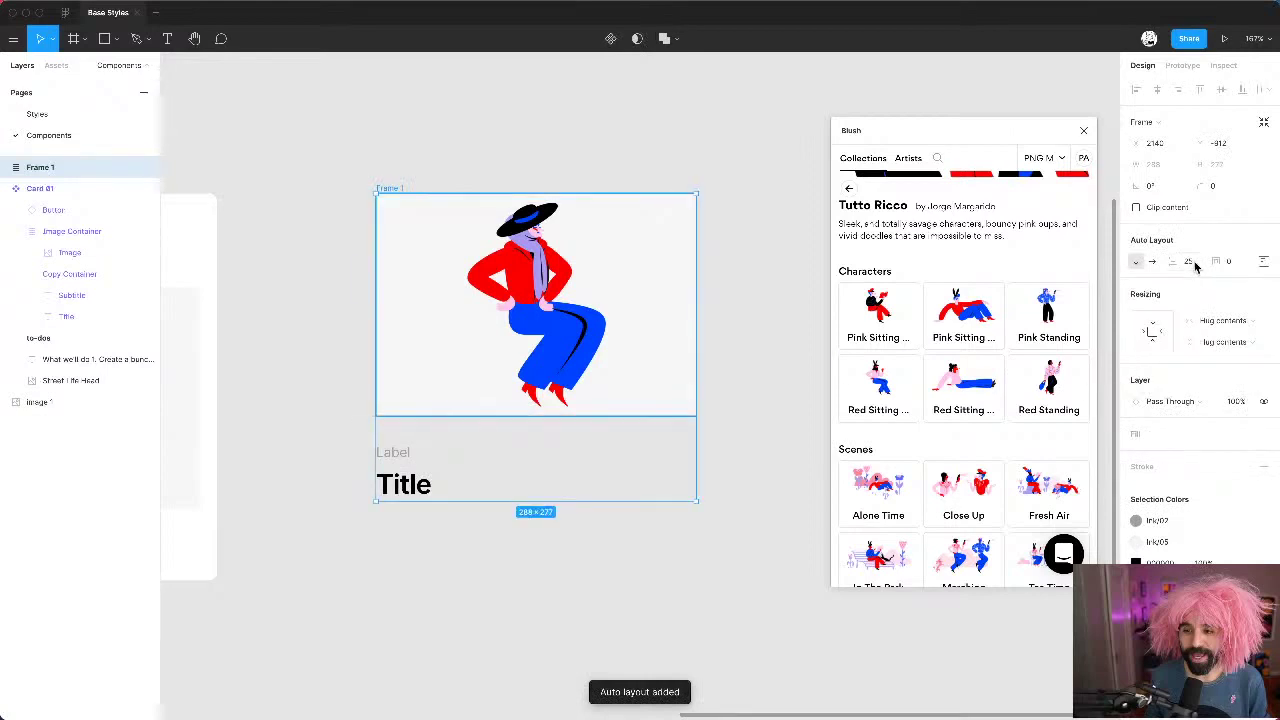
pyautogui.write('0')
pyautogui.press('Return')
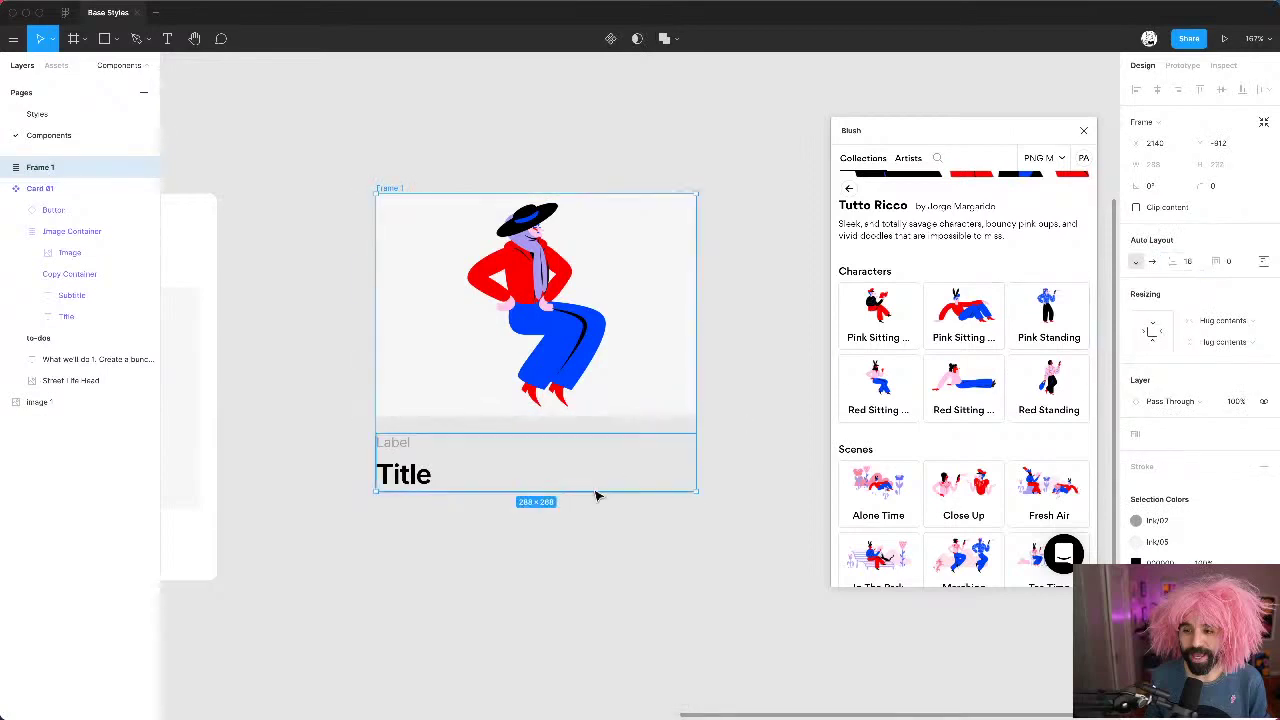
# Step: Give Frame 1 a corner radius of 8 and turn on content clipping so the image corners are rounded
pyautogui.click(557, 585)
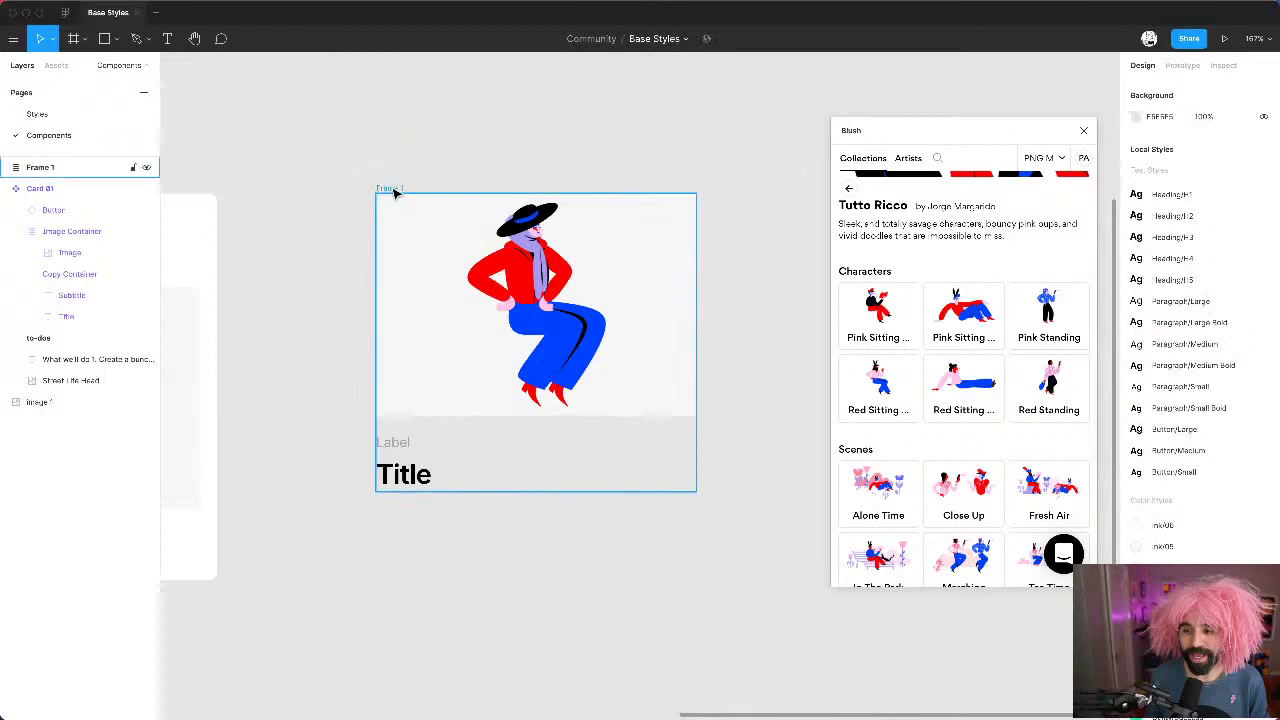
pyautogui.click(391, 189)
pyautogui.click(1220, 187)
pyautogui.write('8')
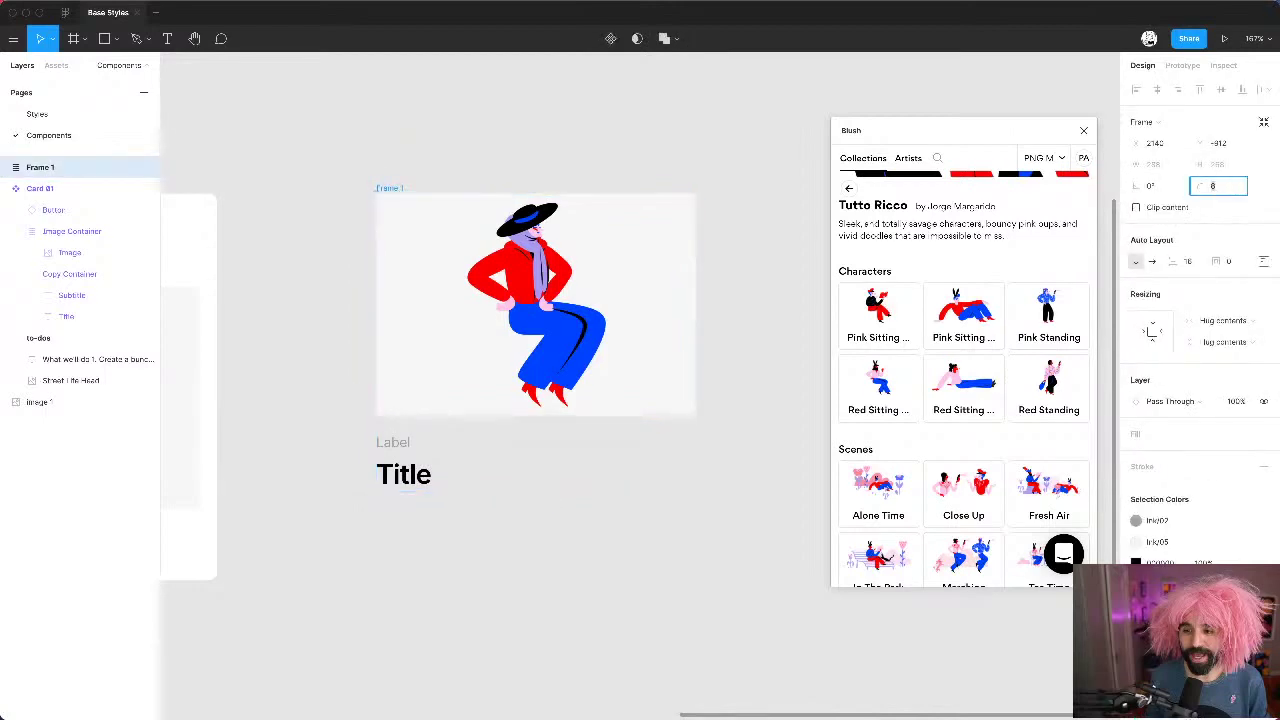
pyautogui.click(1168, 209)
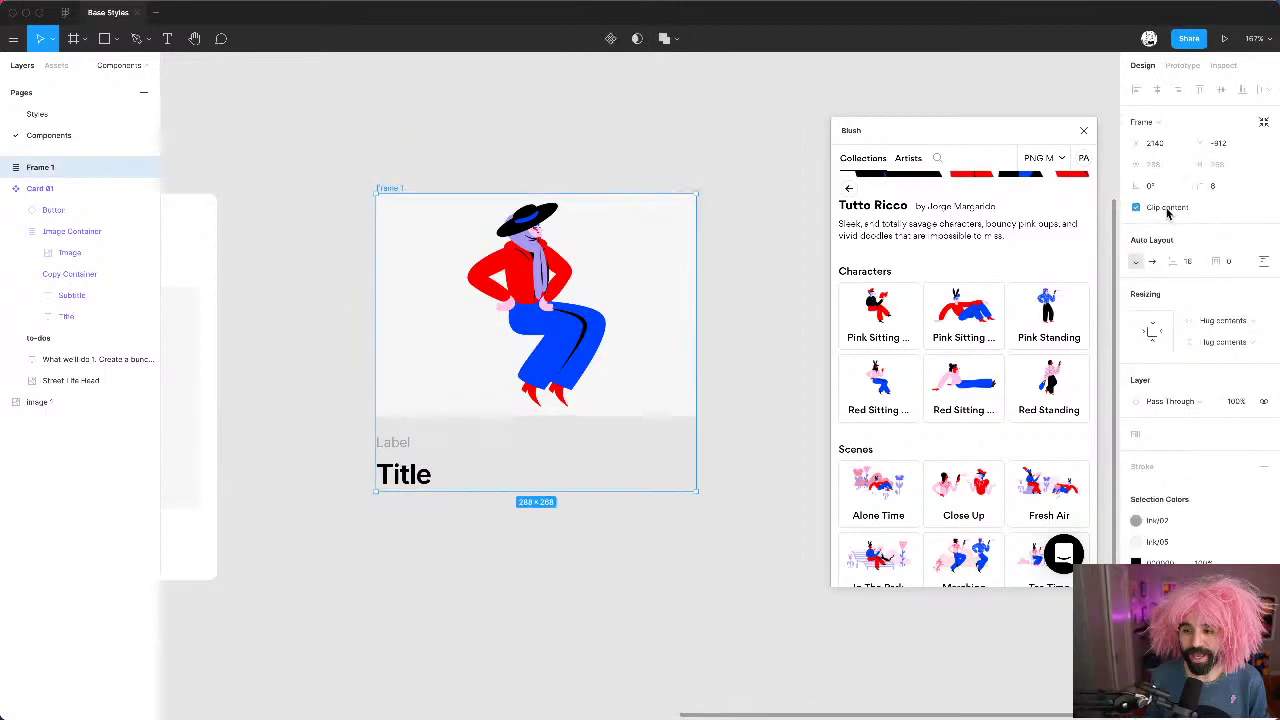
pyautogui.click(730, 183)
pyautogui.scroll(5, 697, 200)
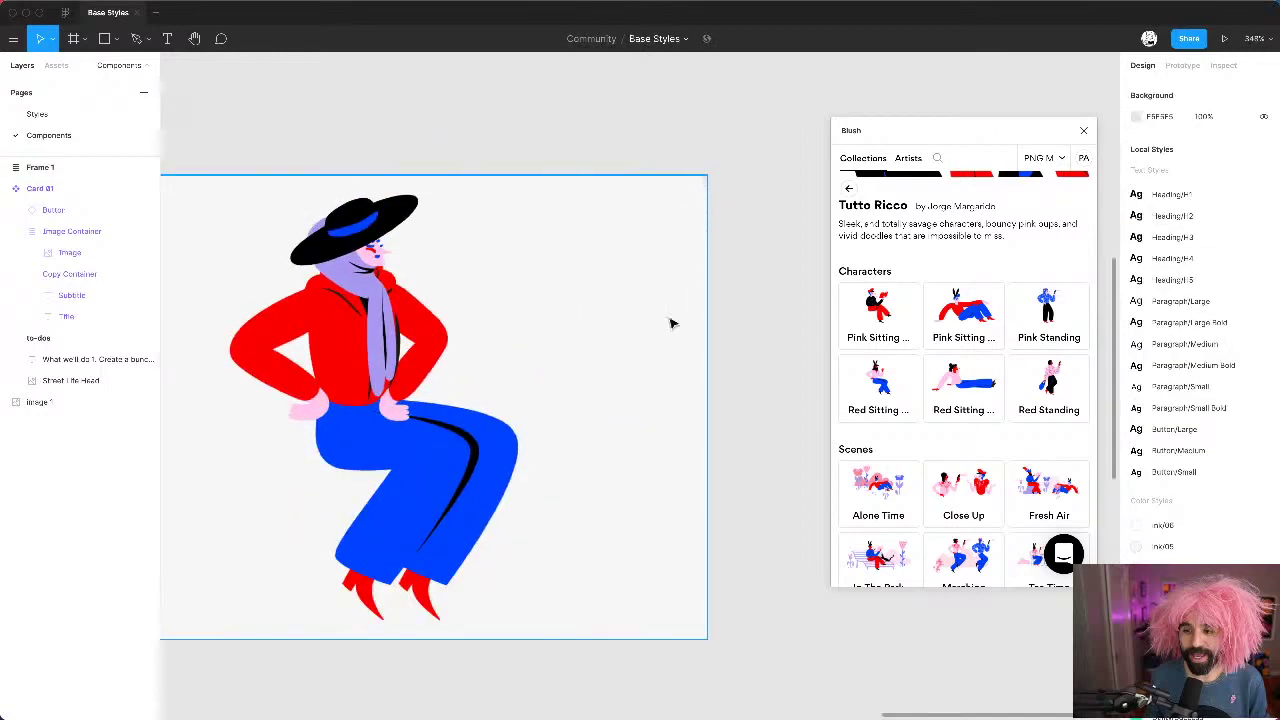
pyautogui.scroll(-3, 668, 380)
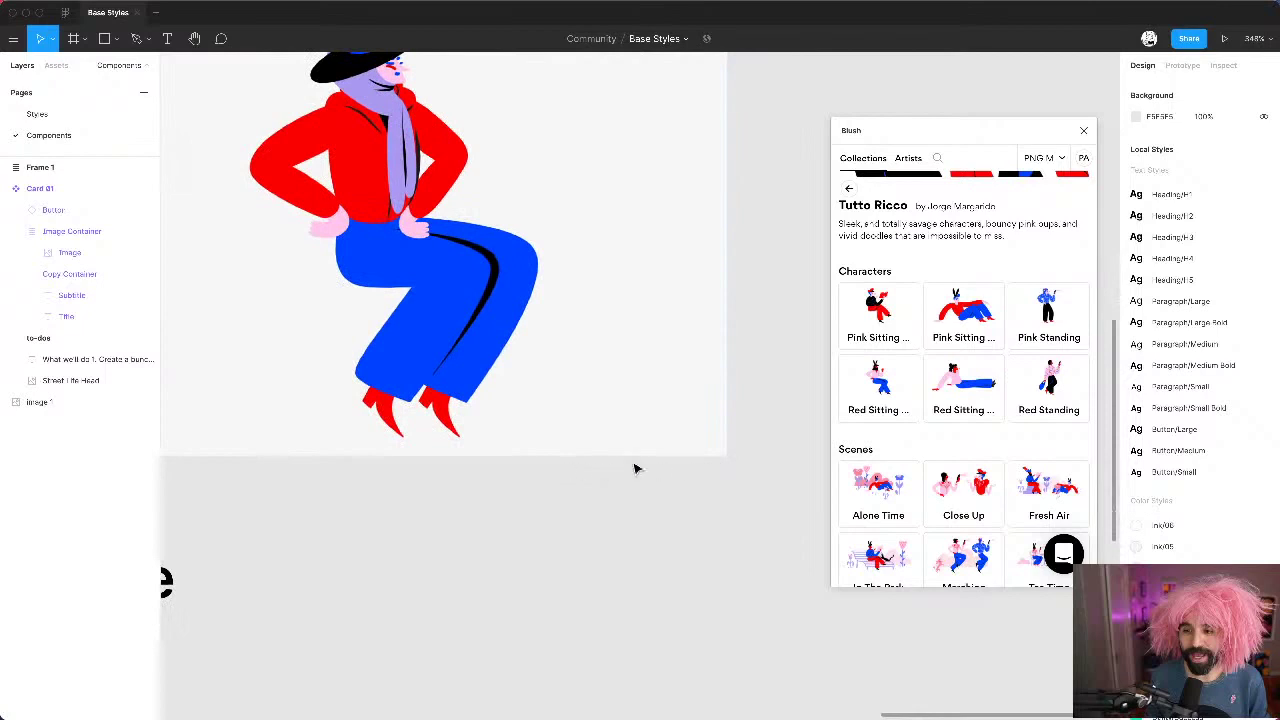
pyautogui.scroll(-5, 711, 460)
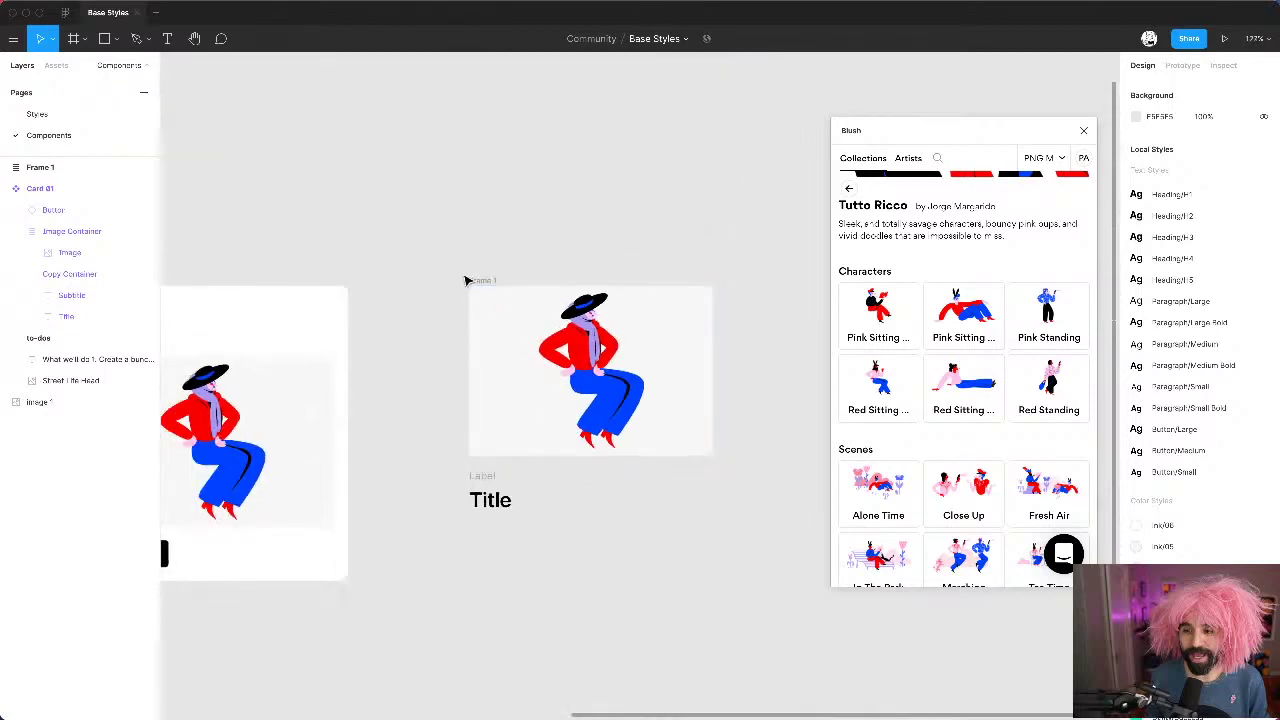
# Step: Fill Frame 1 with the white Ink color style as the card background
pyautogui.click(465, 280)
pyautogui.scroll(3, 470, 283)
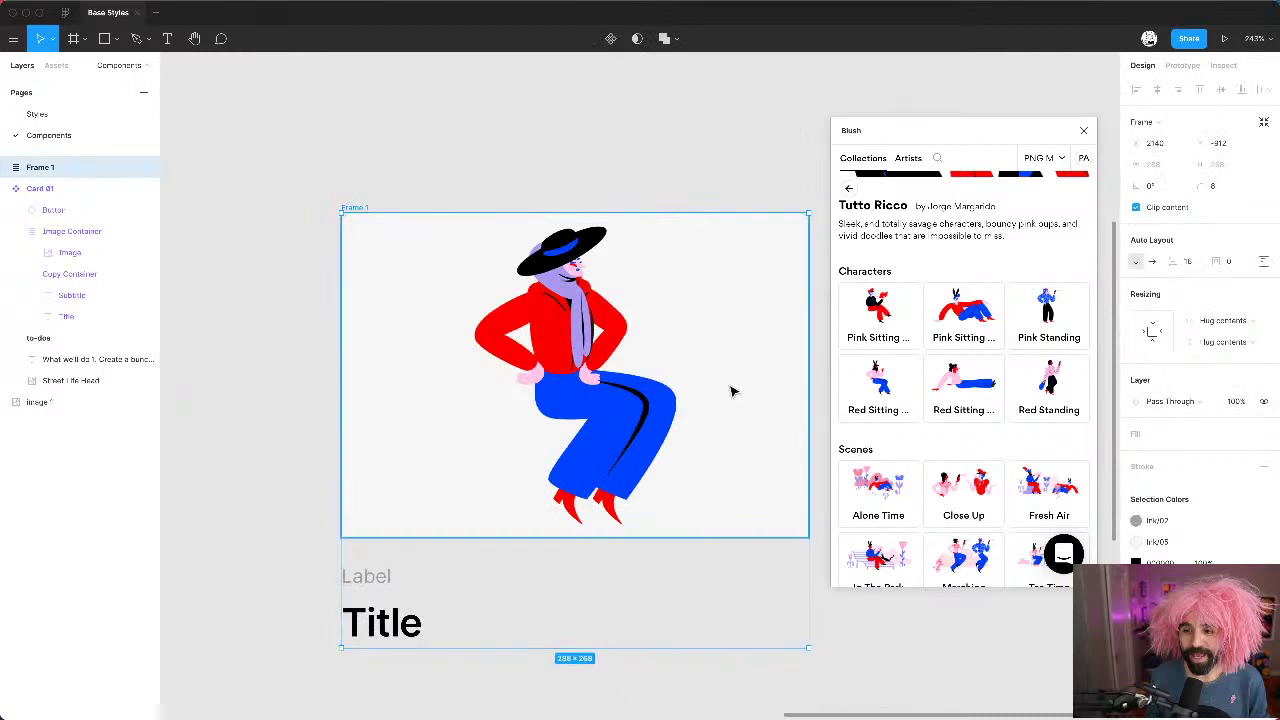
pyautogui.scroll(-2, 449, 517)
pyautogui.click(406, 623)
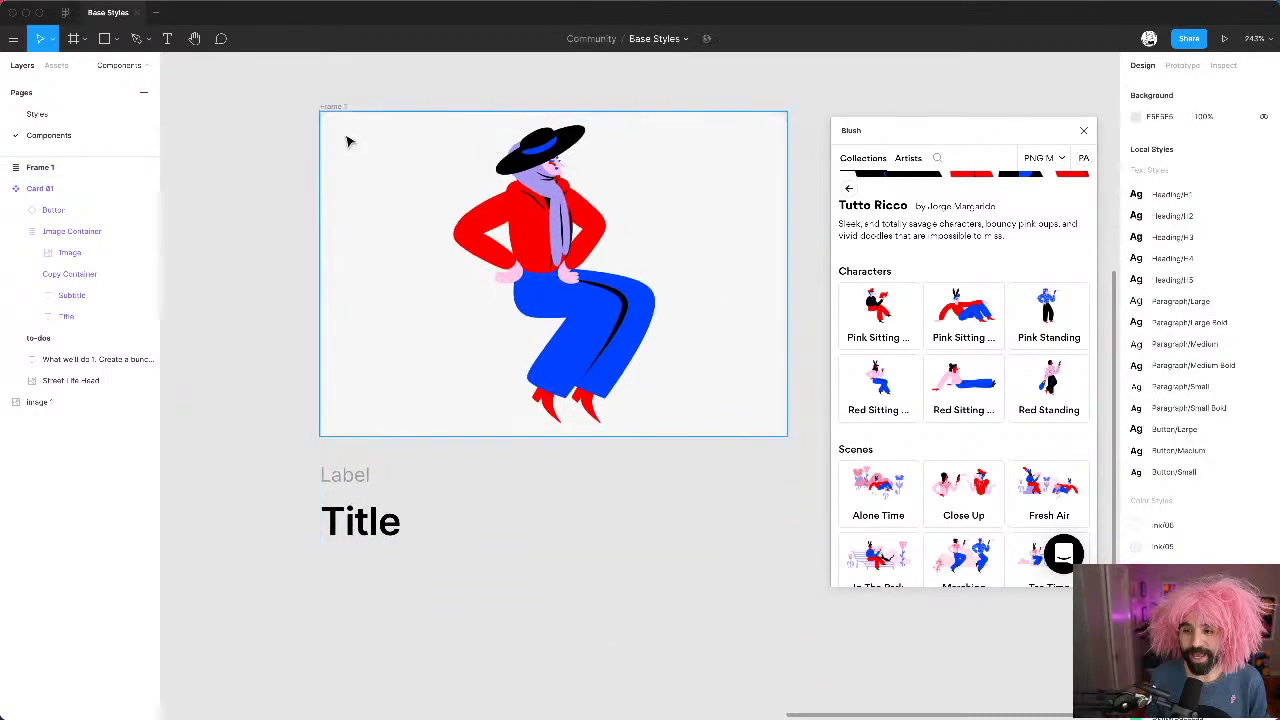
pyautogui.click(334, 108)
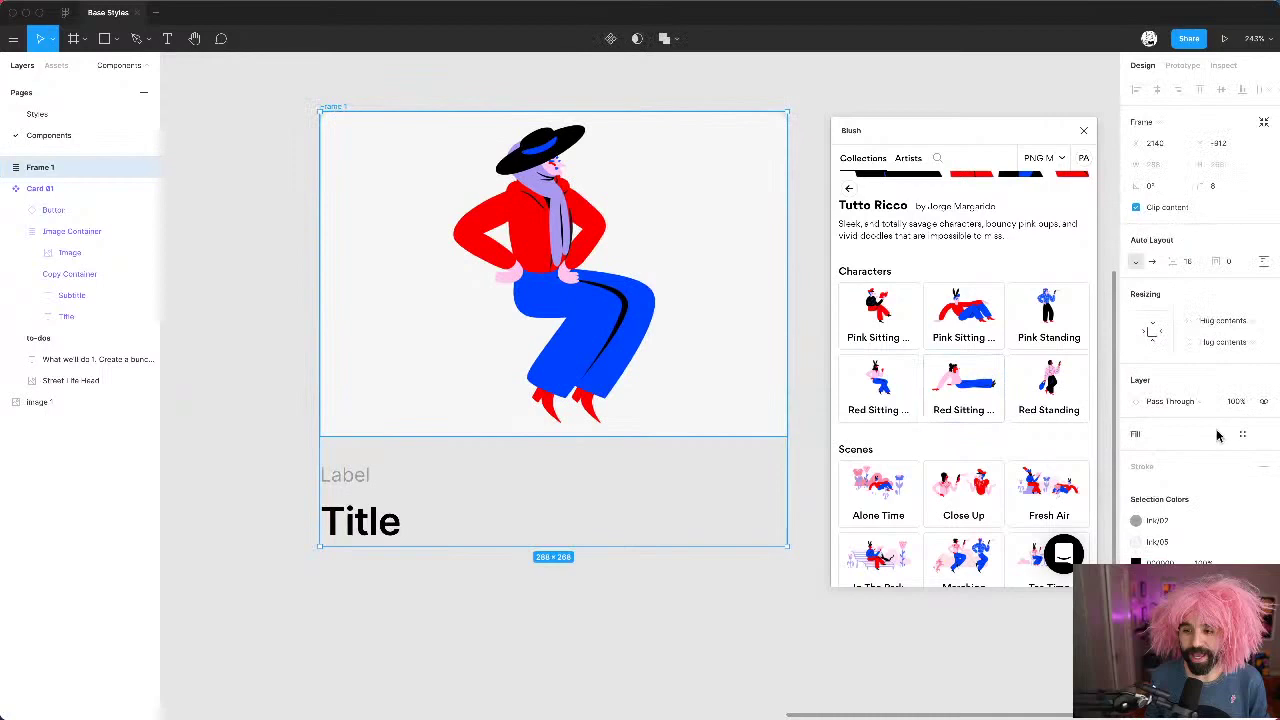
pyautogui.click(1242, 434)
pyautogui.click(1144, 543)
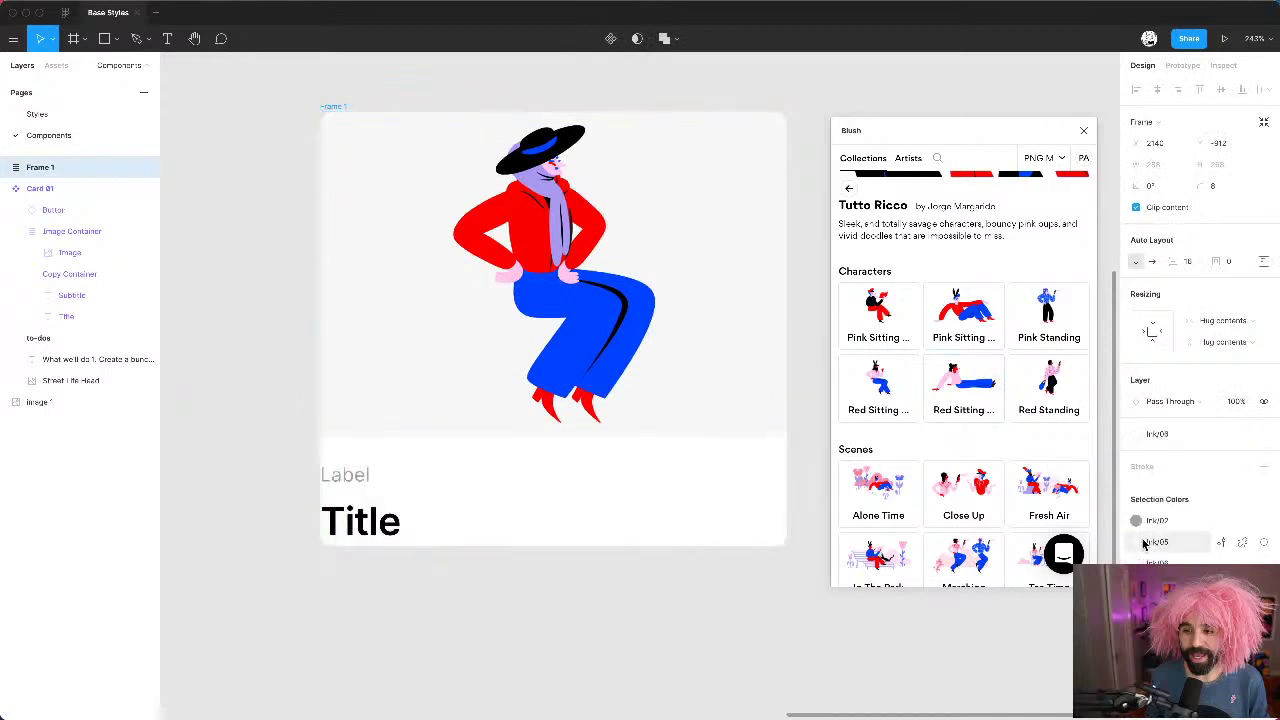
pyautogui.click(651, 623)
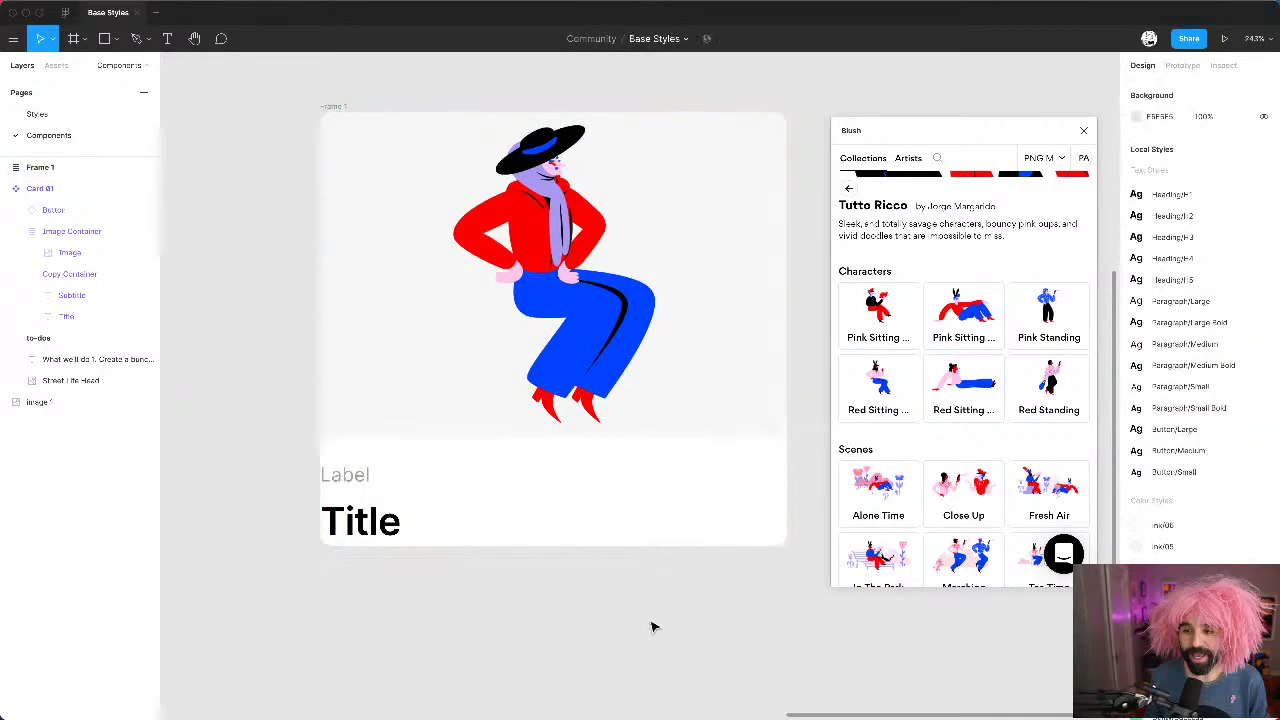
# Step: Set Frame 1's spacing between items to 0 so the Copy Container sits directly below the image
pyautogui.click(383, 514)
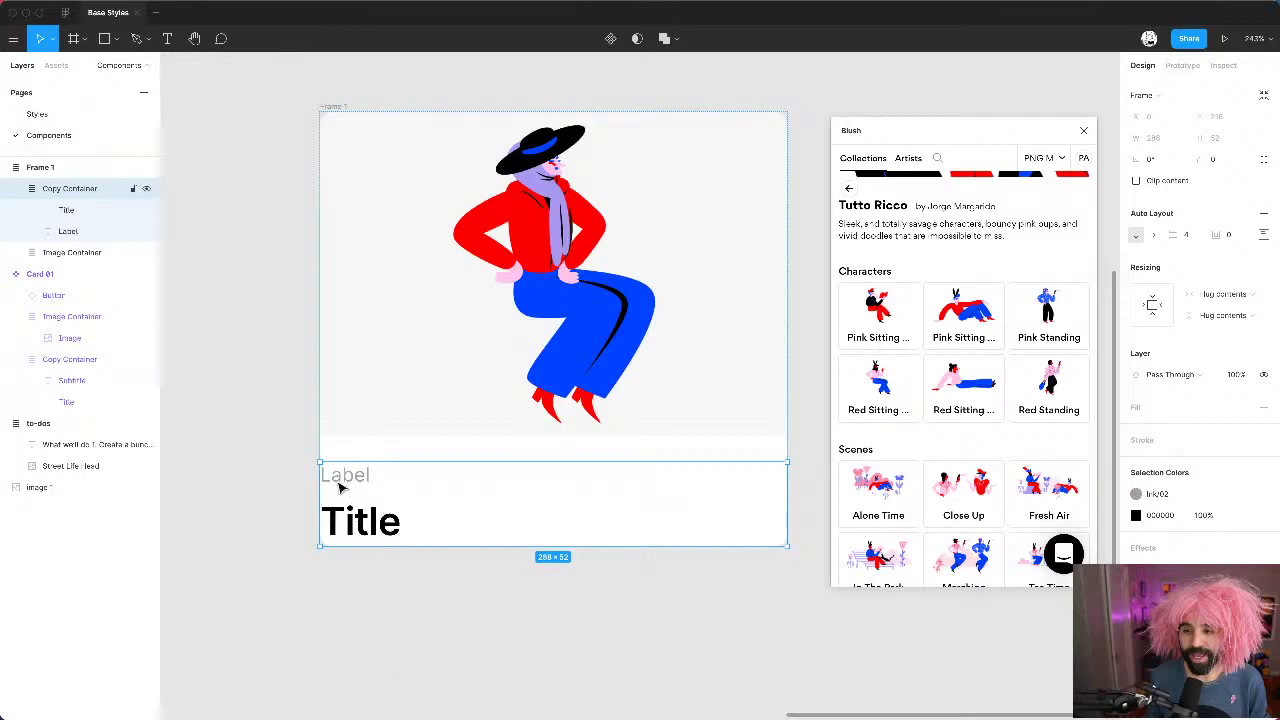
pyautogui.scroll(5, 338, 478)
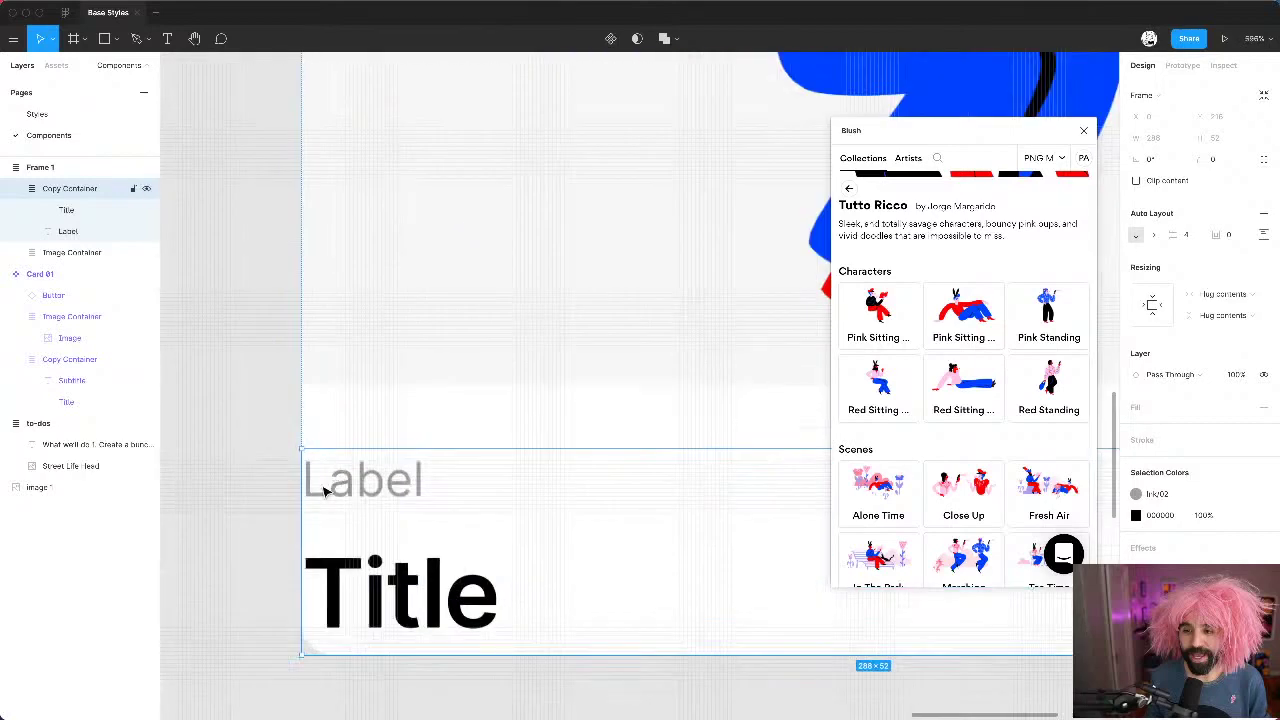
pyautogui.scroll(-6, 322, 488)
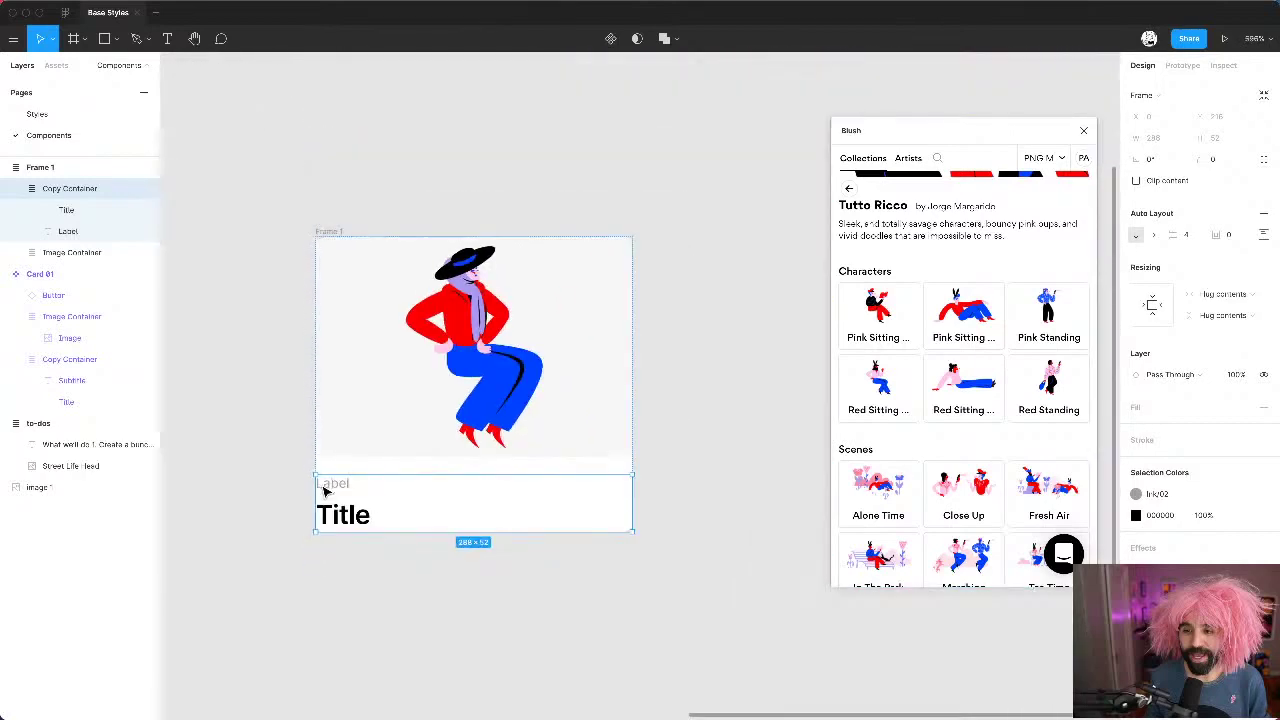
pyautogui.click(371, 200)
pyautogui.click(338, 231)
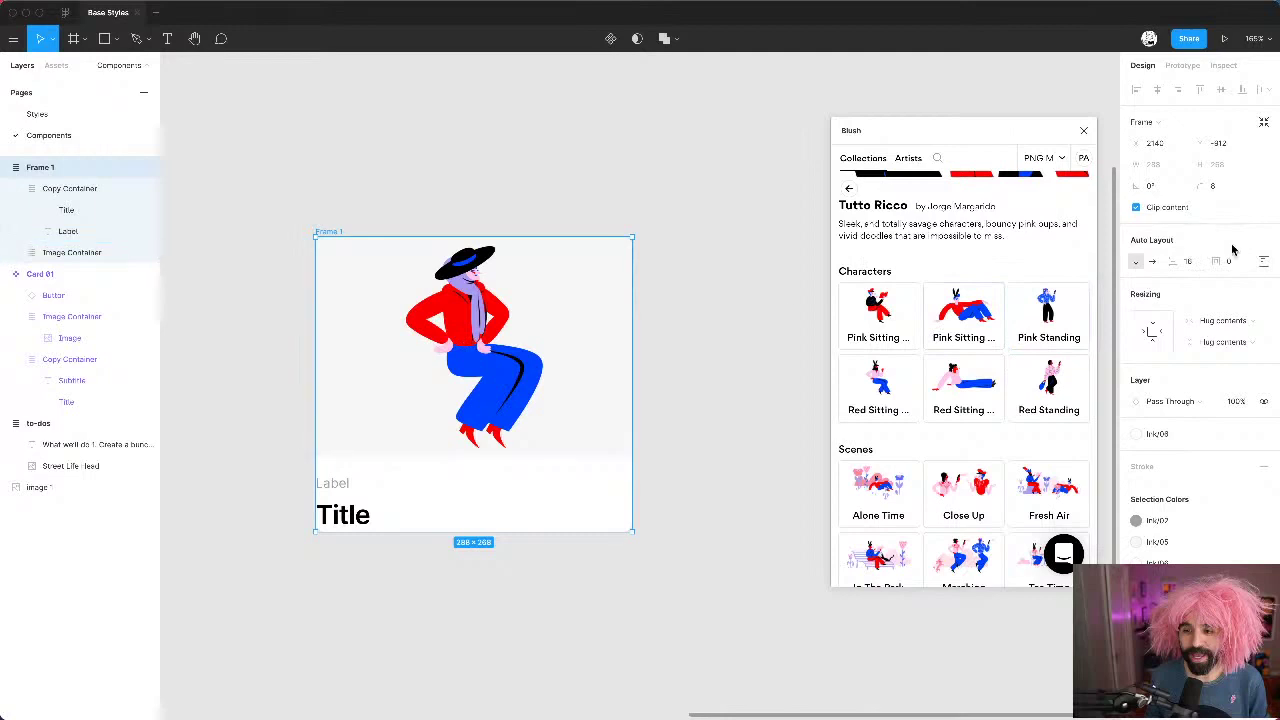
pyautogui.click(1189, 266)
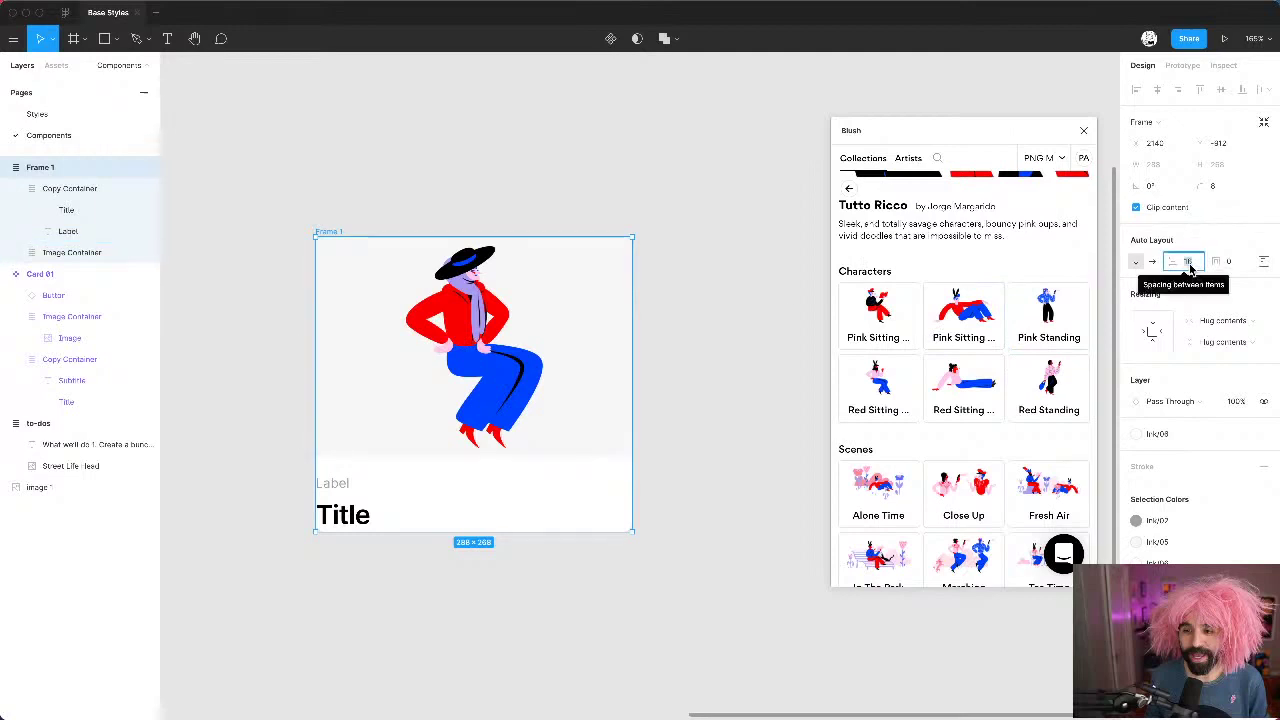
pyautogui.write('0')
pyautogui.press('Return')
pyautogui.click(437, 613)
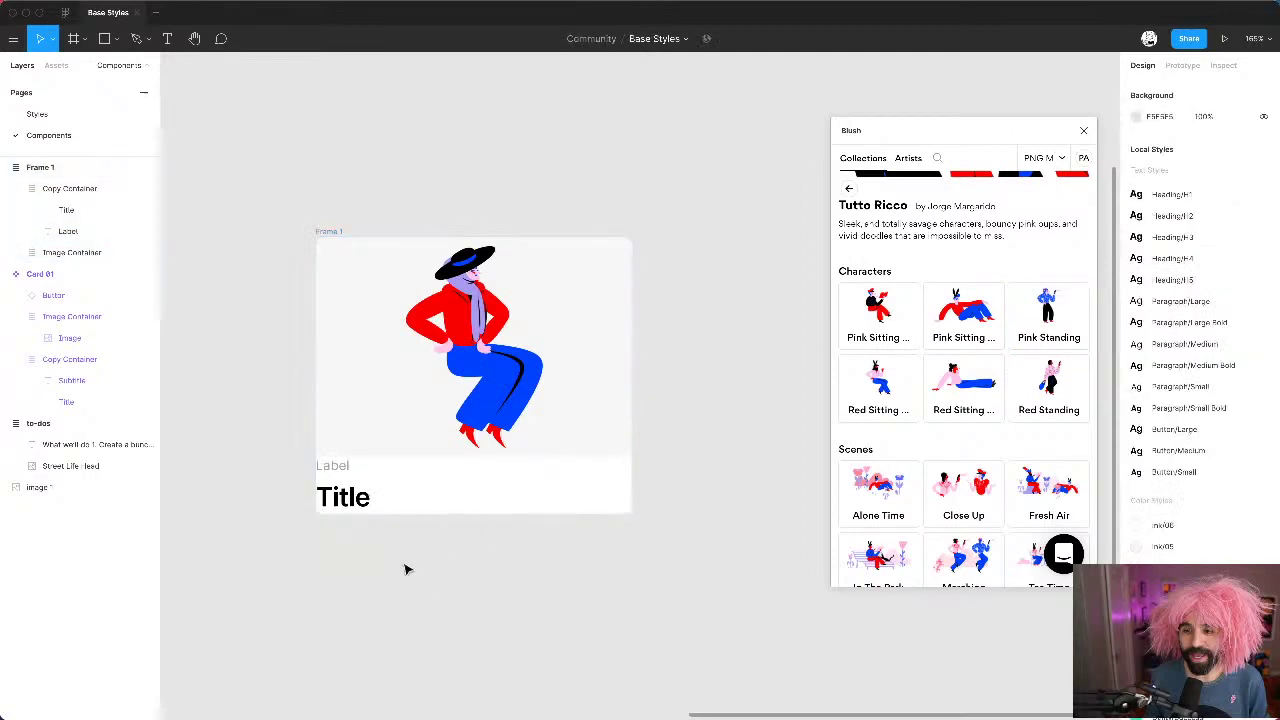
# Step: Set the padding of Frame 1's Copy Container to 16 on all sides
pyautogui.click(355, 503)
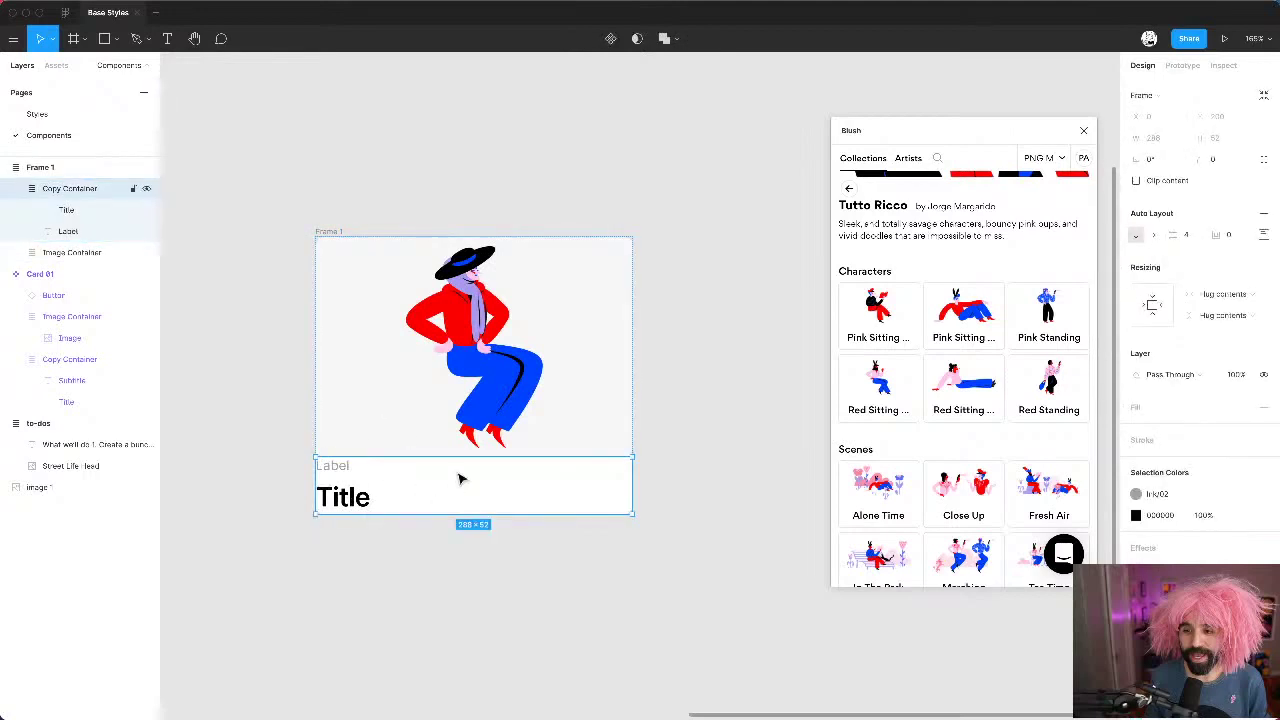
pyautogui.click(1233, 236)
pyautogui.write('16')
pyautogui.press('Return')
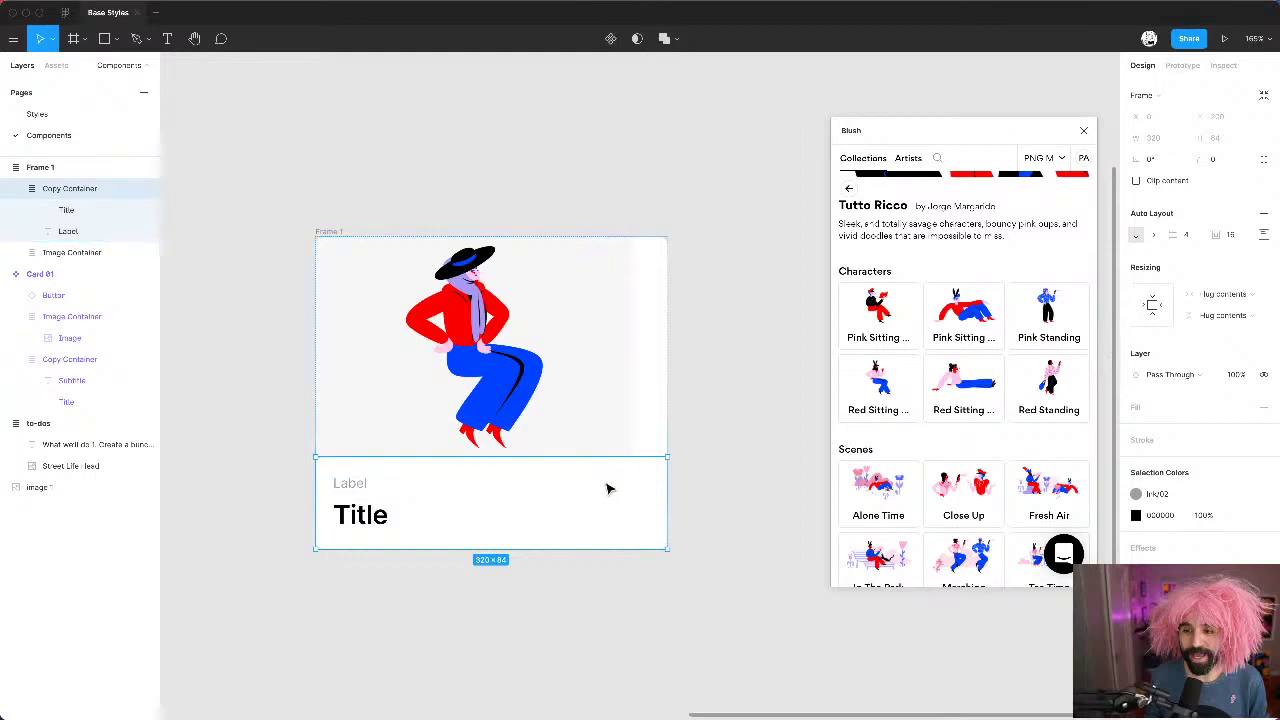
# Step: Set the horizontal resizing of Frame 1's Copy Container and Image Container to Fill container
pyautogui.click(1223, 294)
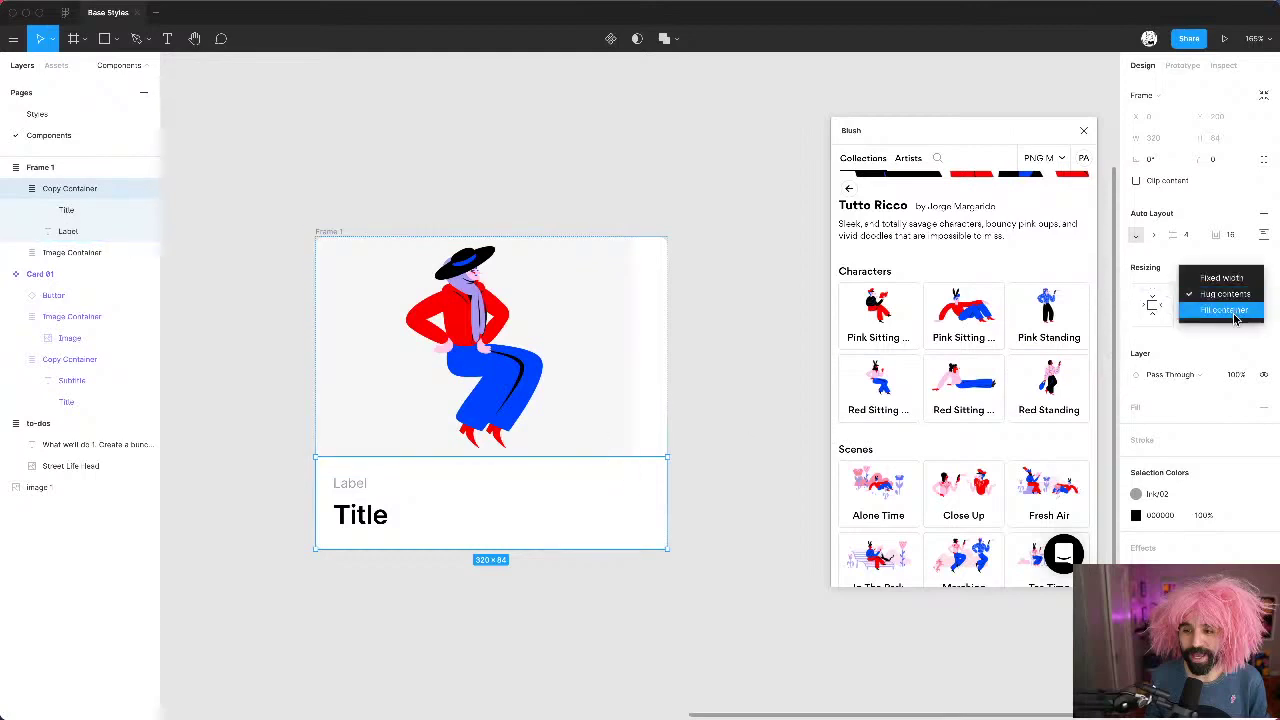
pyautogui.click(1234, 312)
pyautogui.click(578, 353)
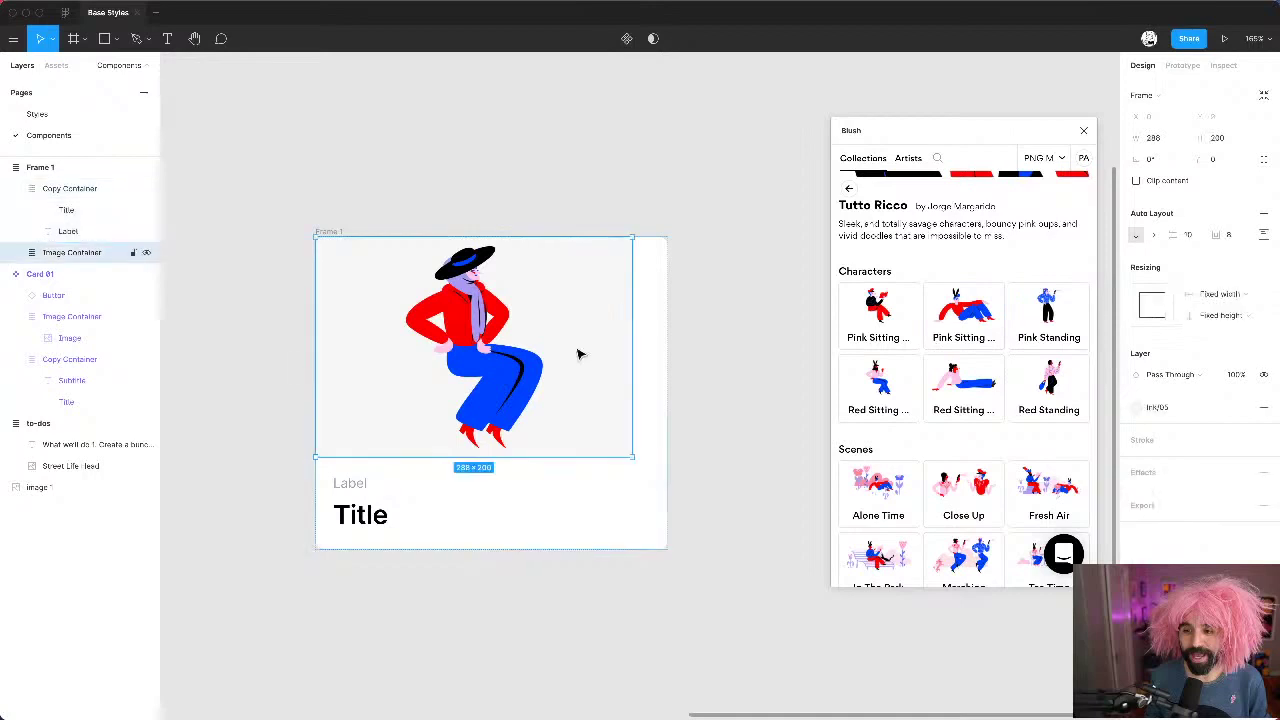
pyautogui.click(1254, 298)
pyautogui.click(1232, 324)
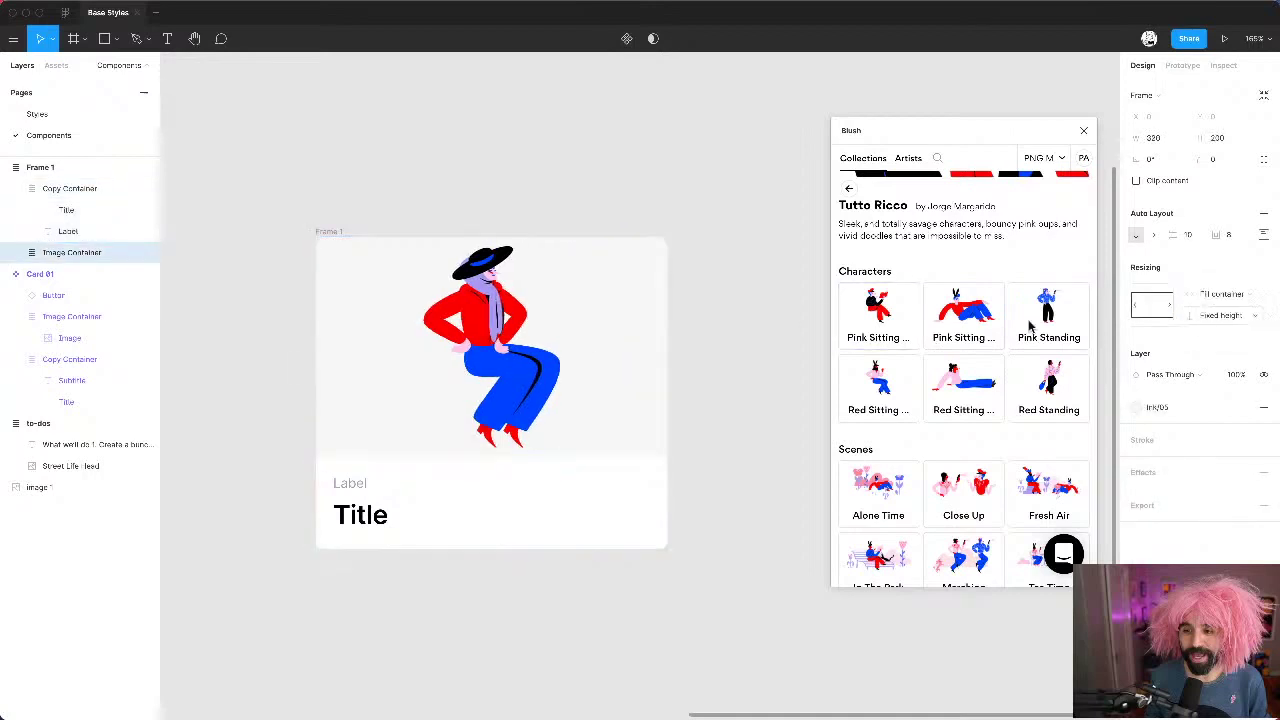
pyautogui.click(803, 327)
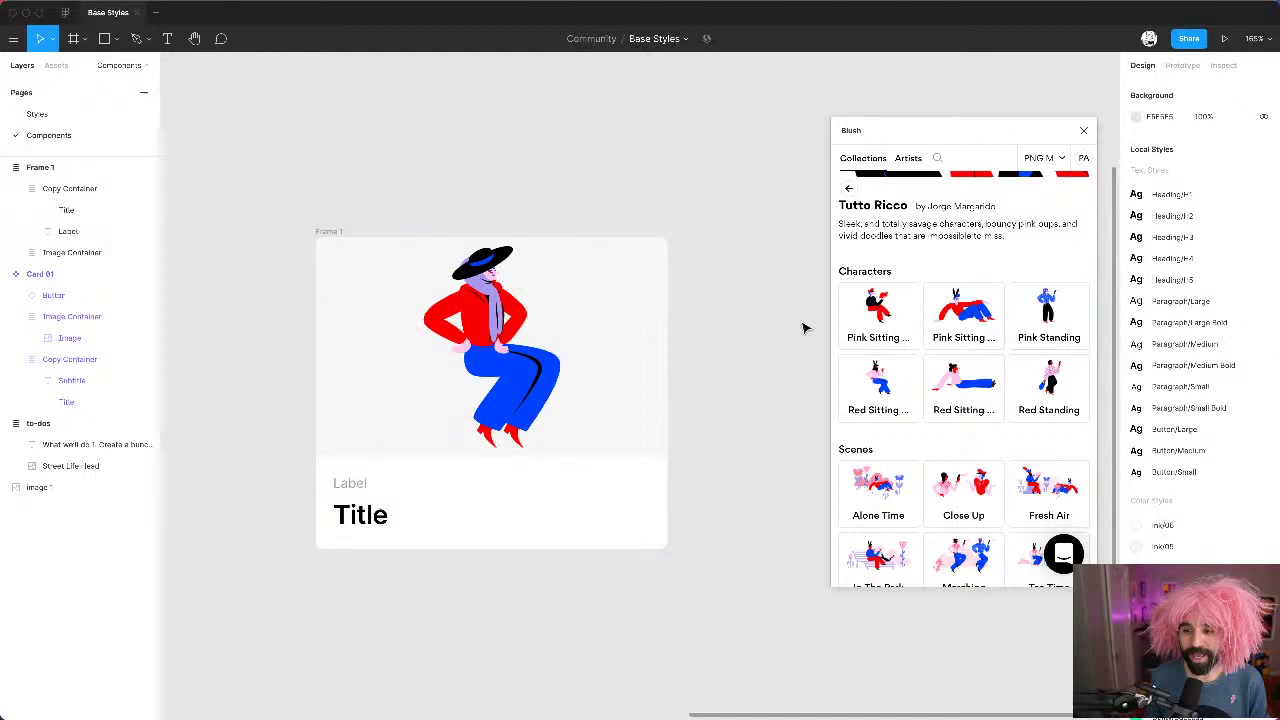
# Step: Switch Frame 1's horizontal resizing from hugging its contents to Fixed width
pyautogui.click(333, 231)
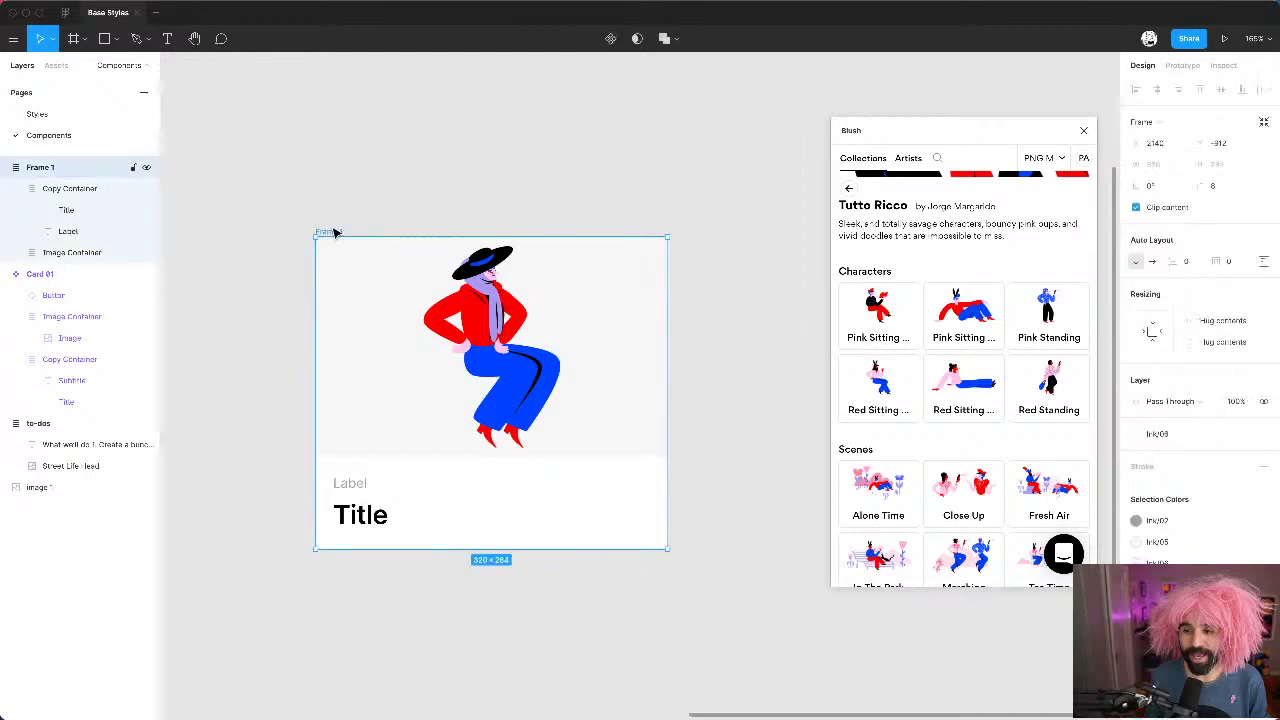
pyautogui.click(1236, 328)
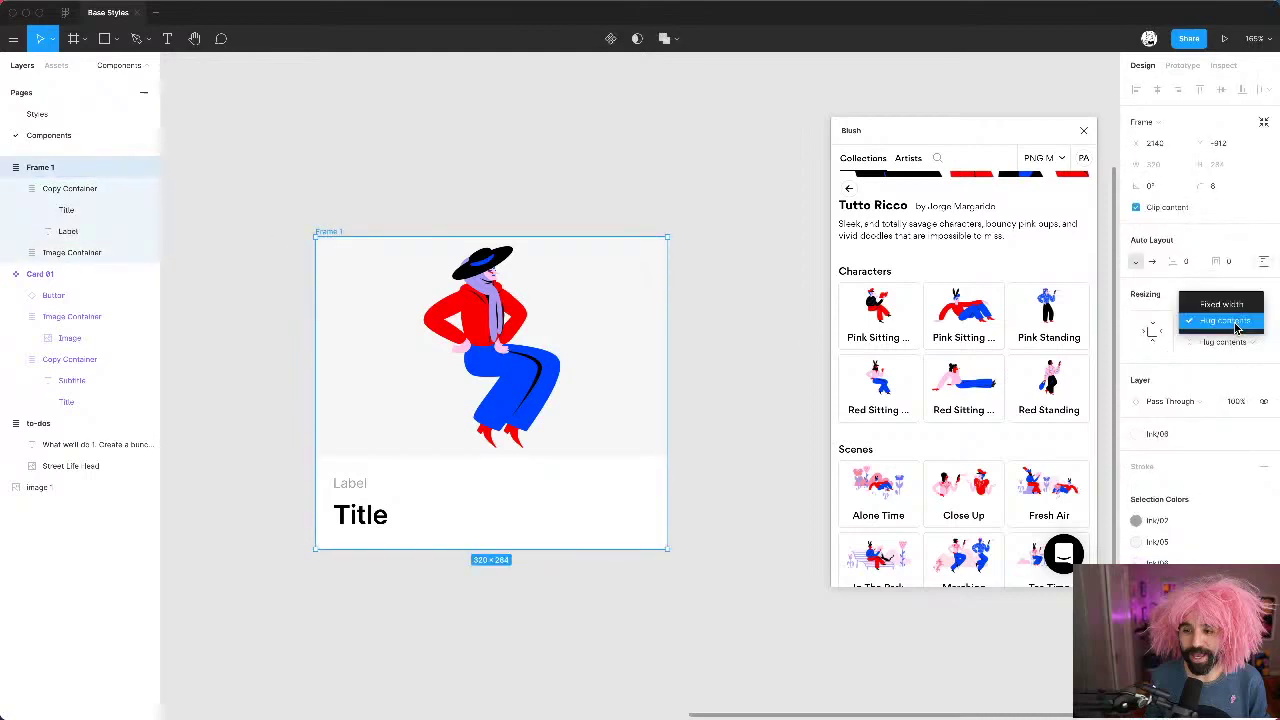
pyautogui.click(1230, 302)
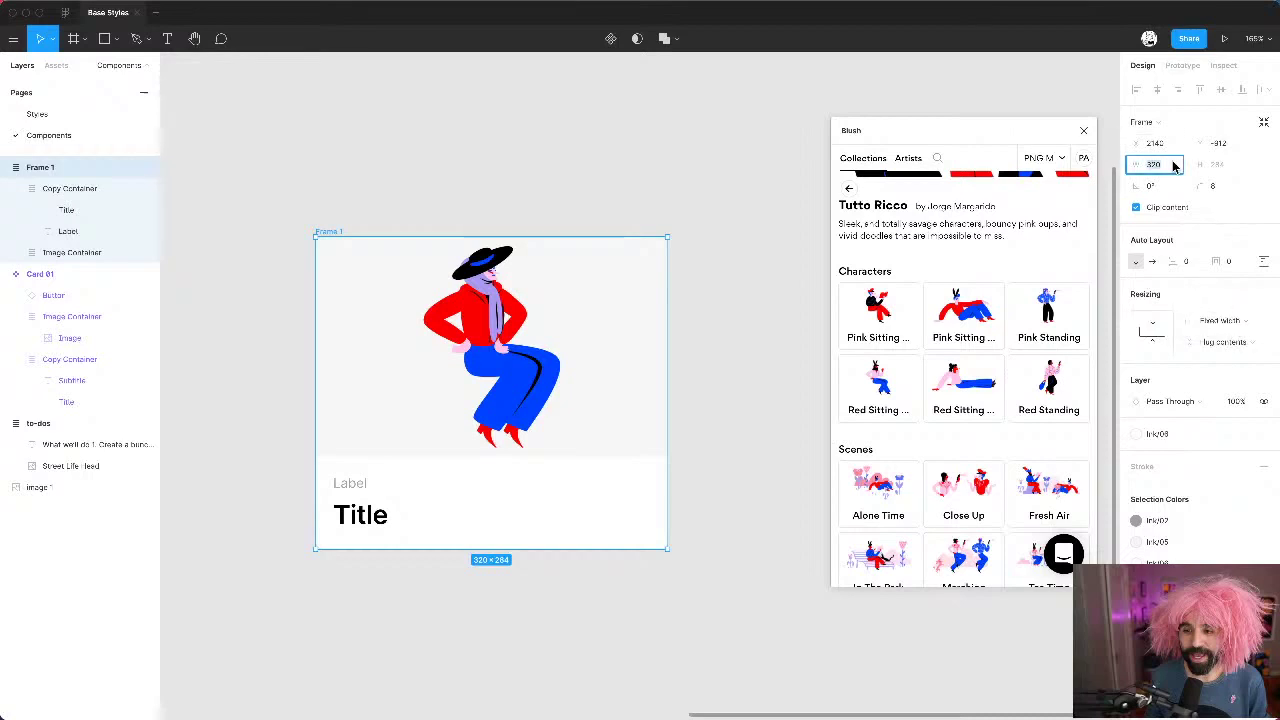
pyautogui.click(682, 200)
# Step: Move Frame 1 horizontally closer to Card 01, to X 2045, keeping their top edges aligned
pyautogui.scroll(-5, 682, 200)
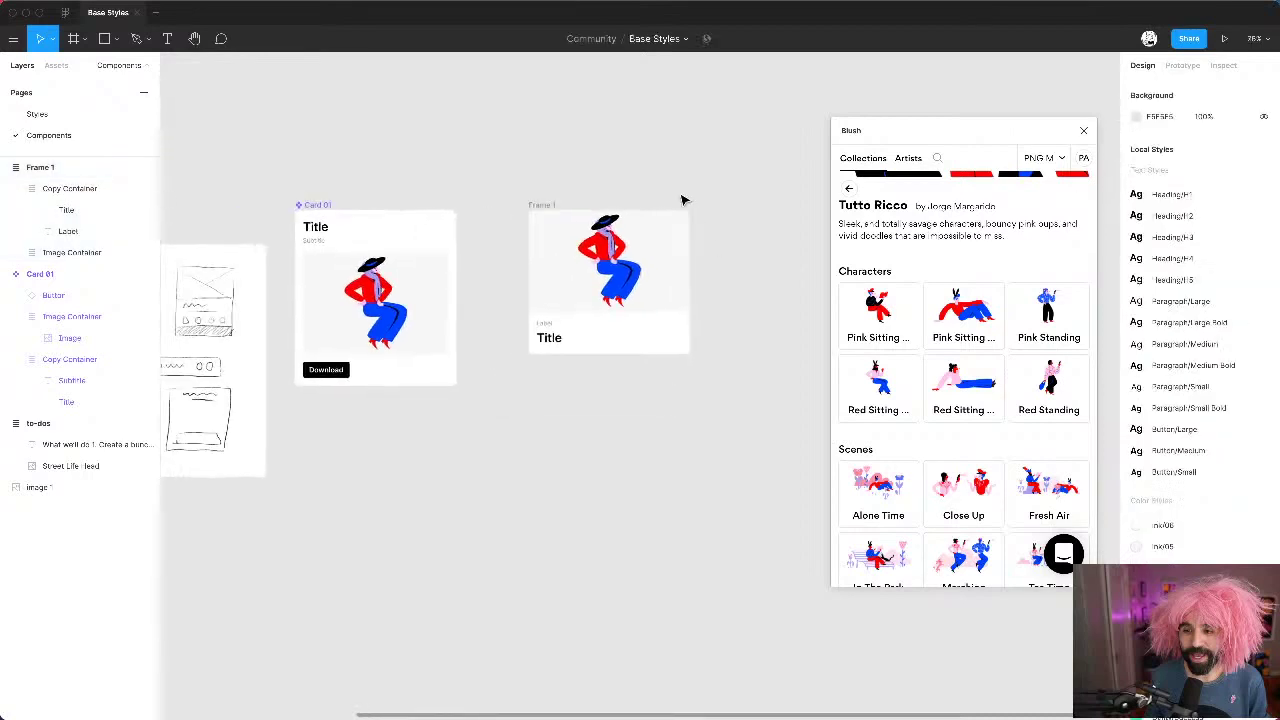
pyautogui.hscroll(-3, 682, 200)
pyautogui.click(620, 212)
pyautogui.moveTo(620, 212); pyautogui.dragTo(580, 218)
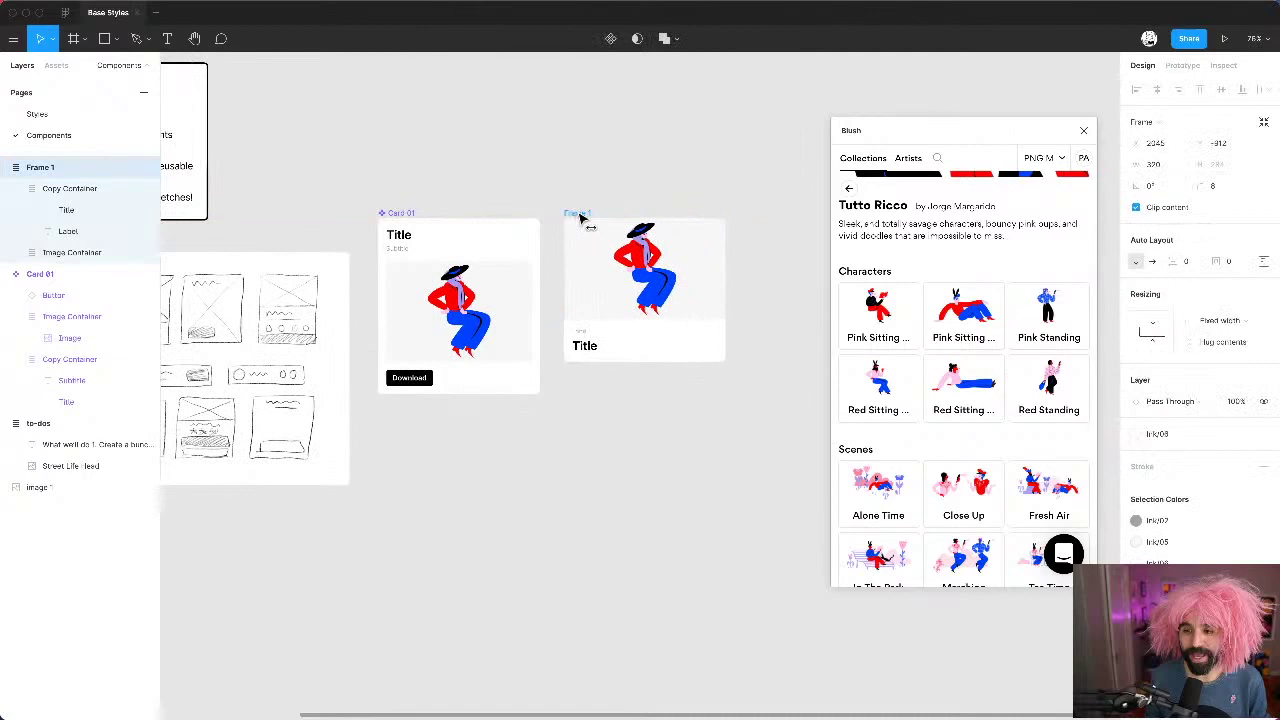
pyautogui.click(400, 212)
pyautogui.click(579, 213)
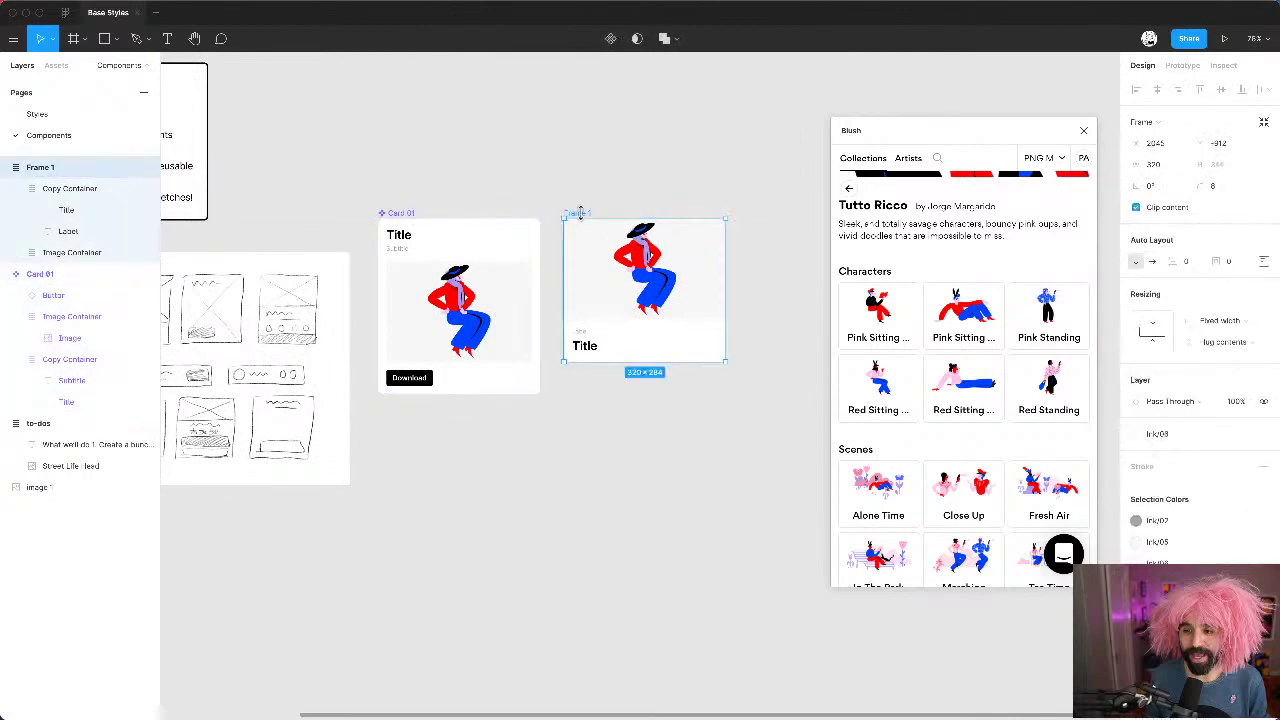
# Step: Test the card's responsiveness by narrowing Frame 1 to about 246 wide, and undo the resize
pyautogui.scroll(3, 586, 220)
pyautogui.scroll(-3, 586, 218)
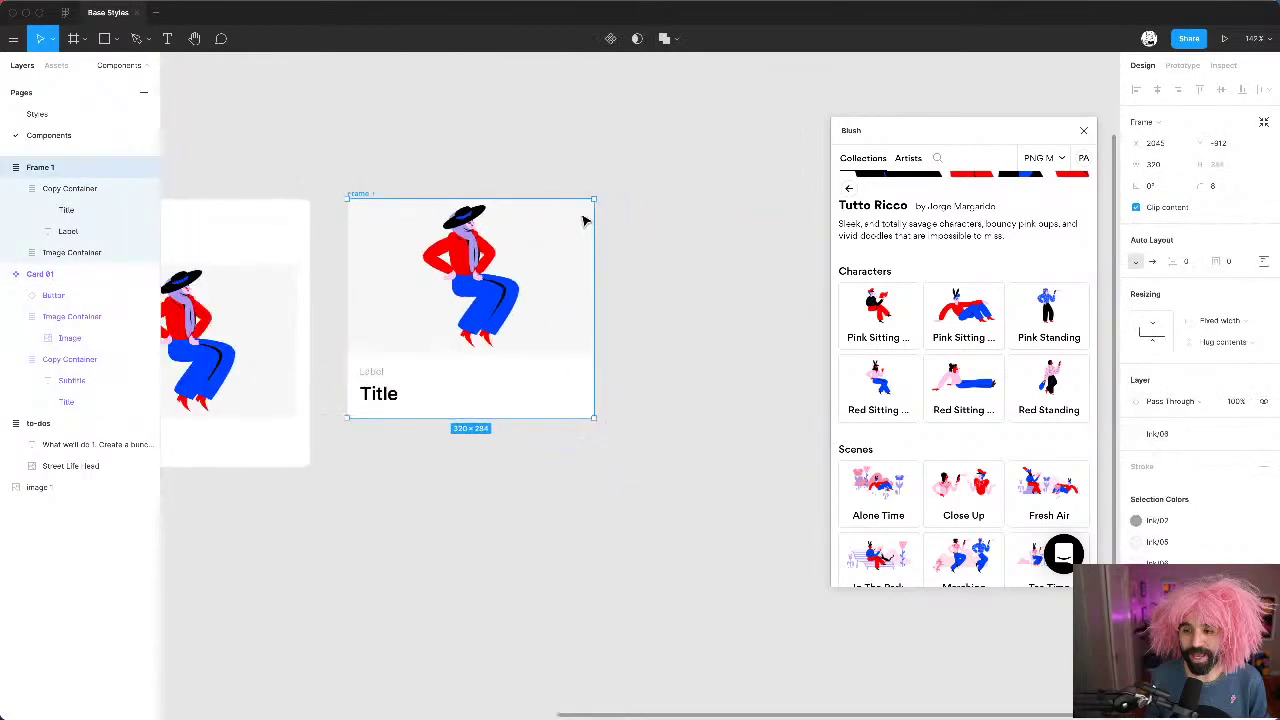
pyautogui.hscroll(3, 500, 205)
pyautogui.moveTo(589, 254); pyautogui.dragTo(552, 271)
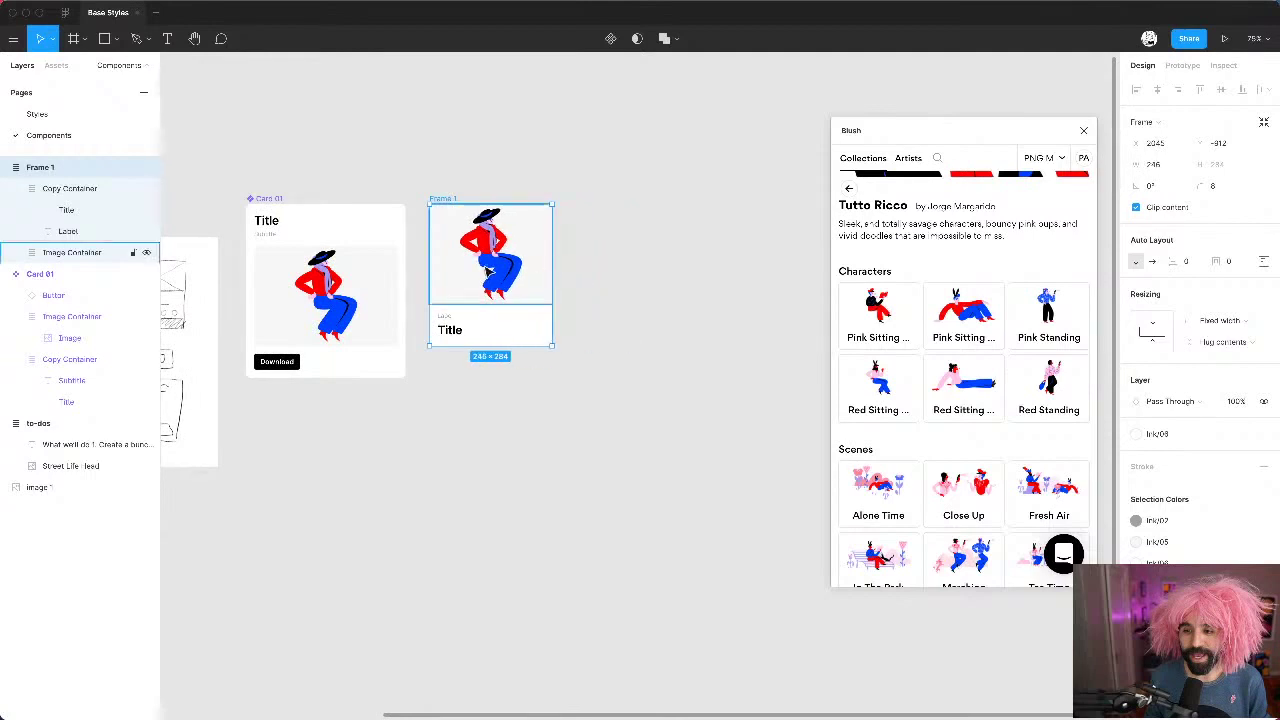
pyautogui.scroll(5, 487, 271)
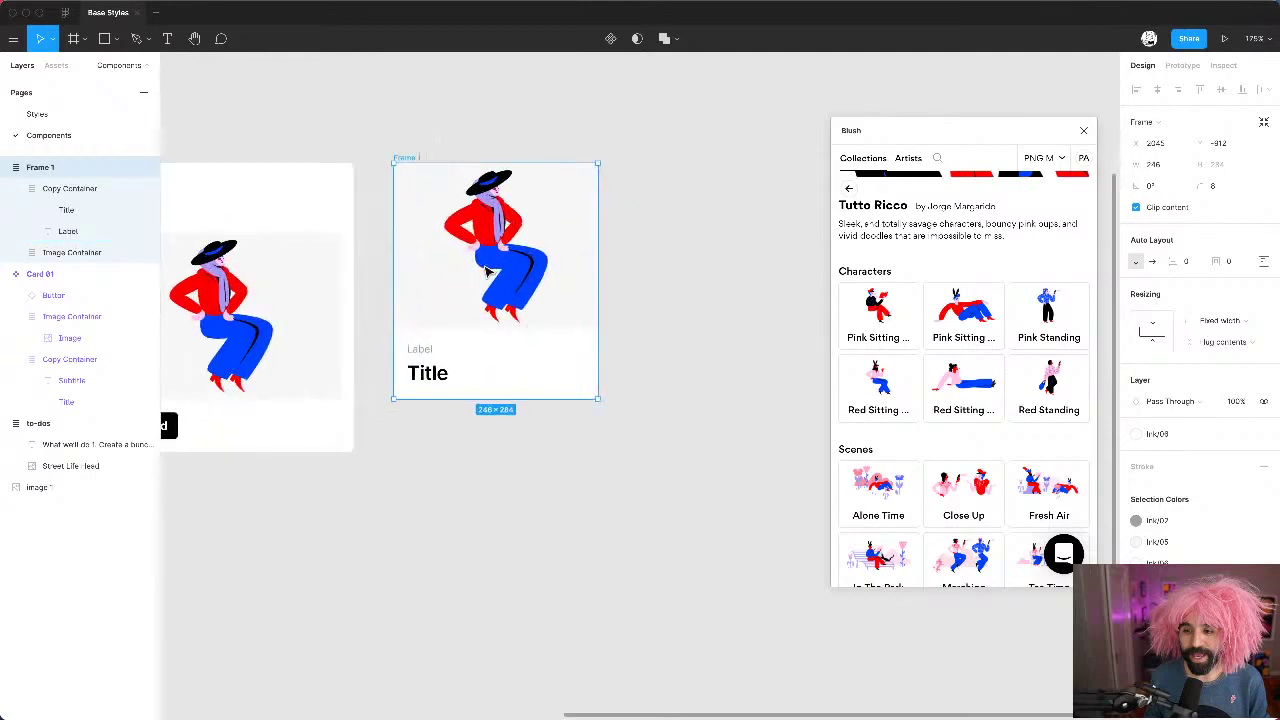
pyautogui.press('super+z')
pyautogui.click(523, 125)
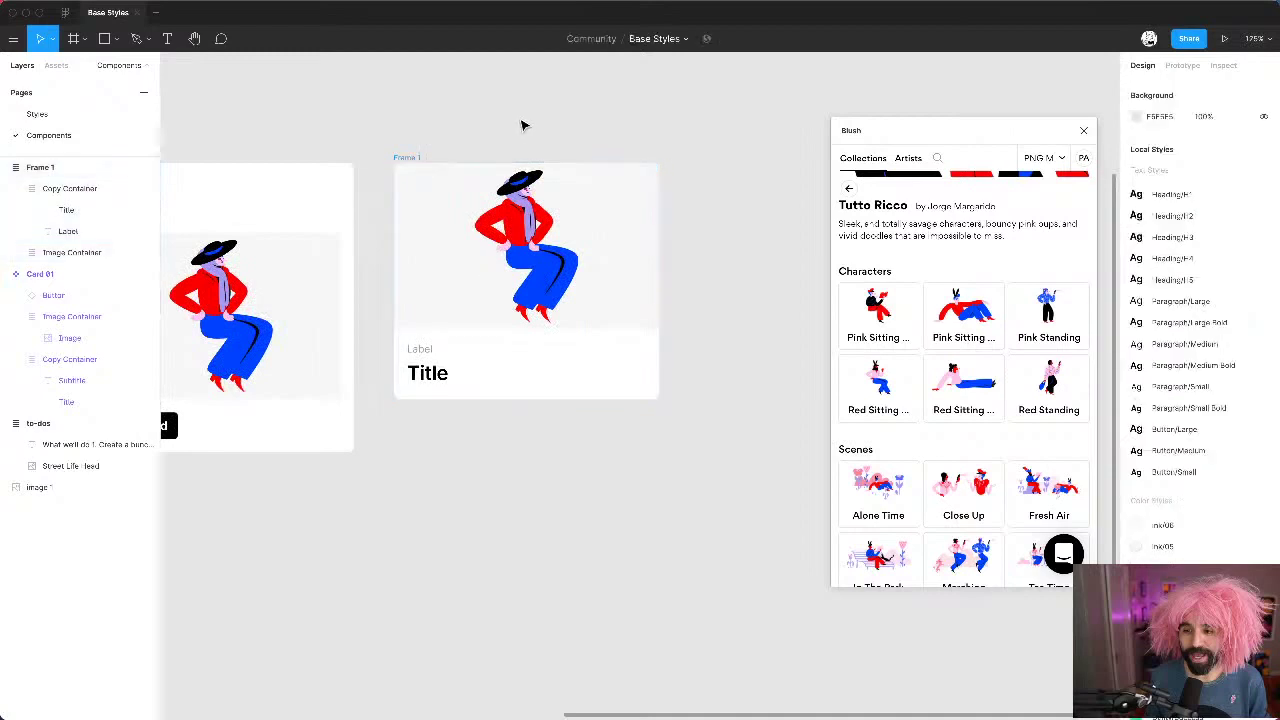
# Step: Test how Frame 1's title wraps by appending several lines of filler text, and remove the filler again
pyautogui.click(421, 350)
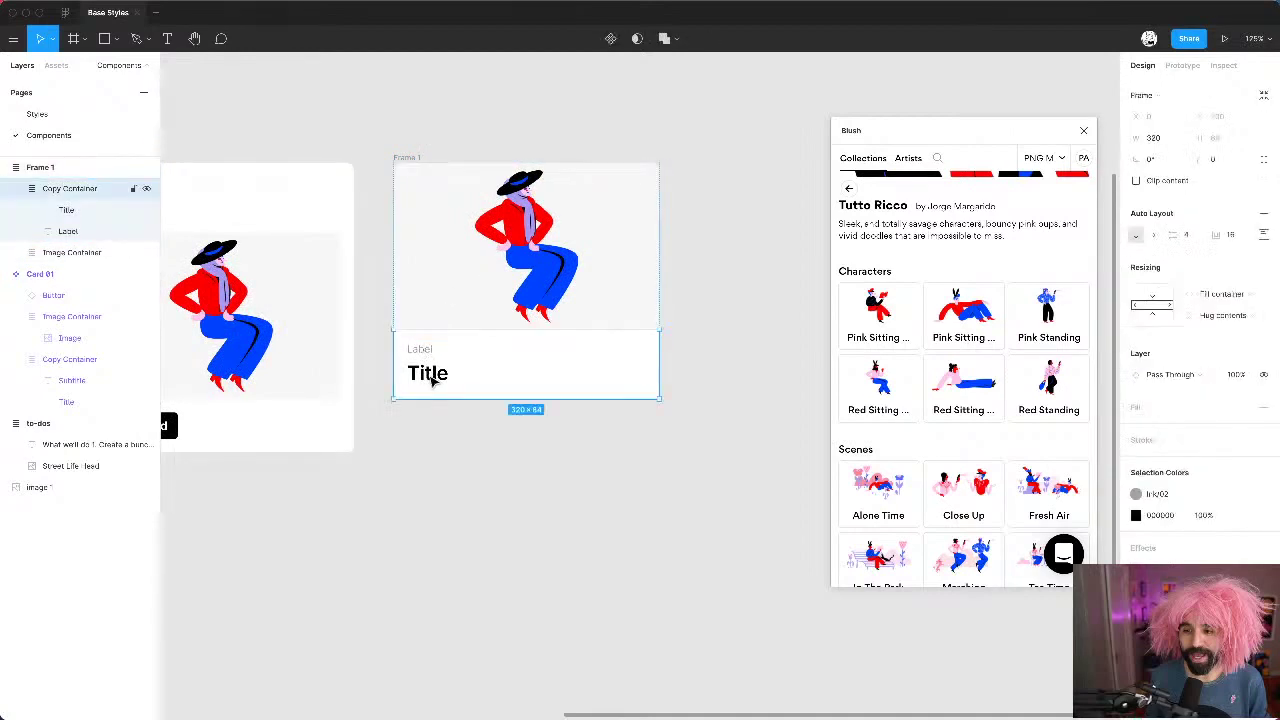
pyautogui.doubleClick(432, 380)
pyautogui.doubleClick(432, 380)
pyautogui.press('Right')
pyautogui.write('lksdjflk')
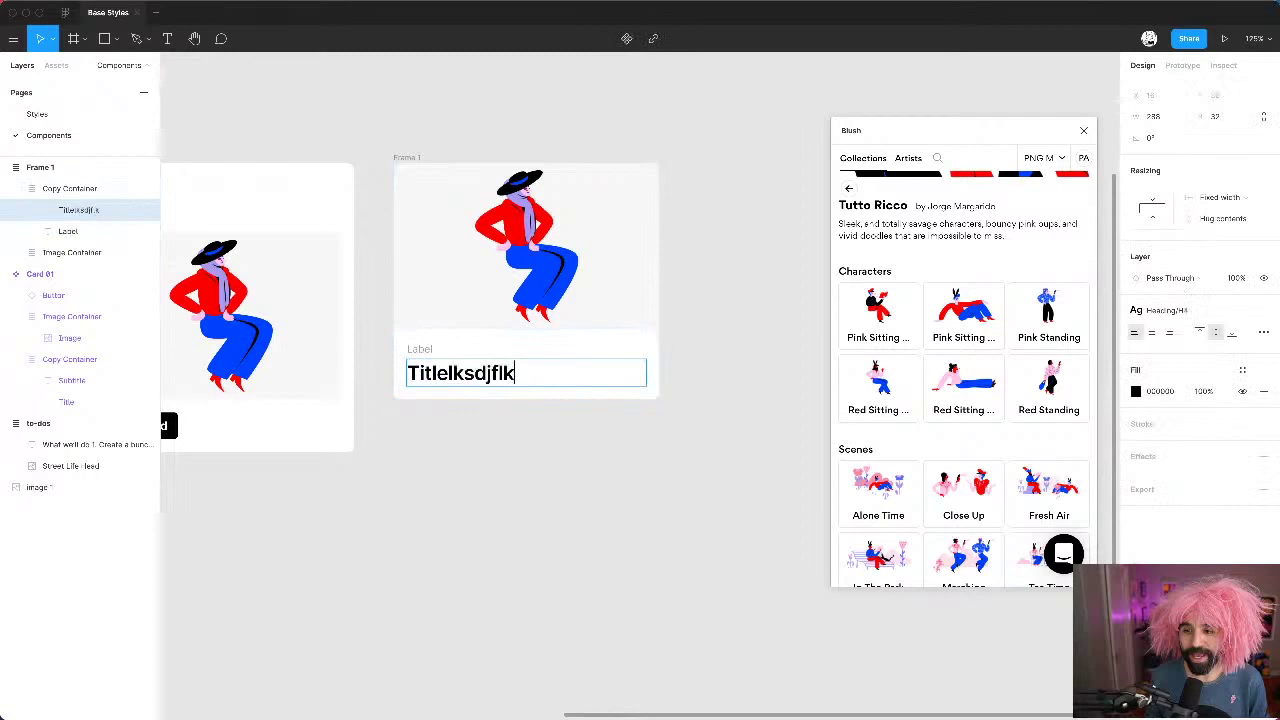
pyautogui.write('adsjf dal dsflkajd fladsjflkas fldskajfdslkfjadsl fal')
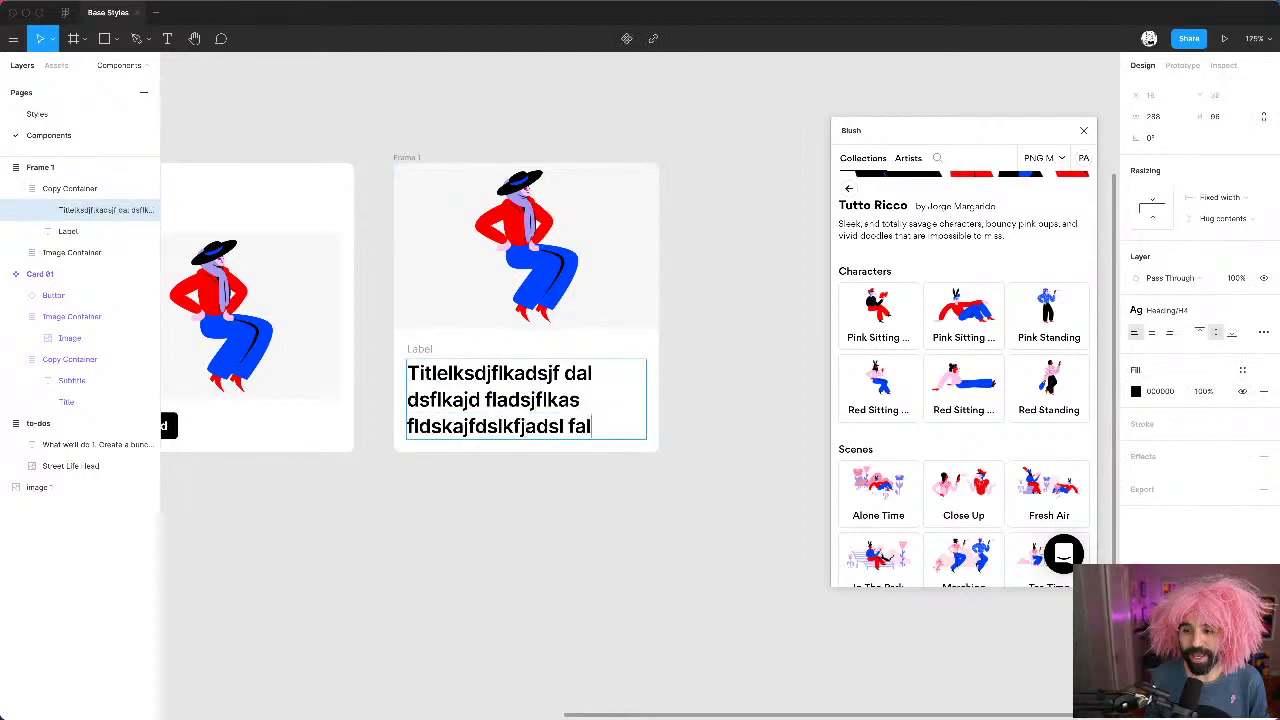
pyautogui.write('dsk flasdkjfldsa fldasfjdlskfjalkjflkdasjf ldsakfjdsl ak')
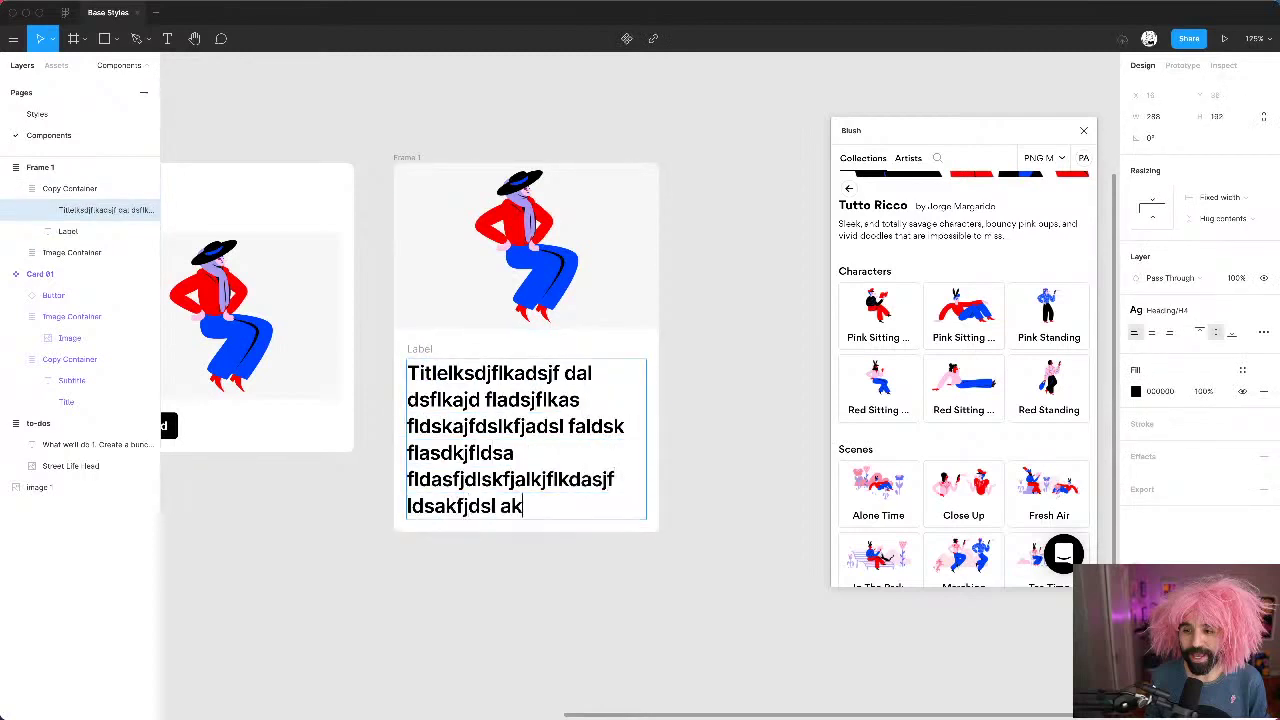
pyautogui.write('fjdsalkf jdaslkfjdas lfjkdlakfj ldkfjklads fjasdlkfj adslfj')
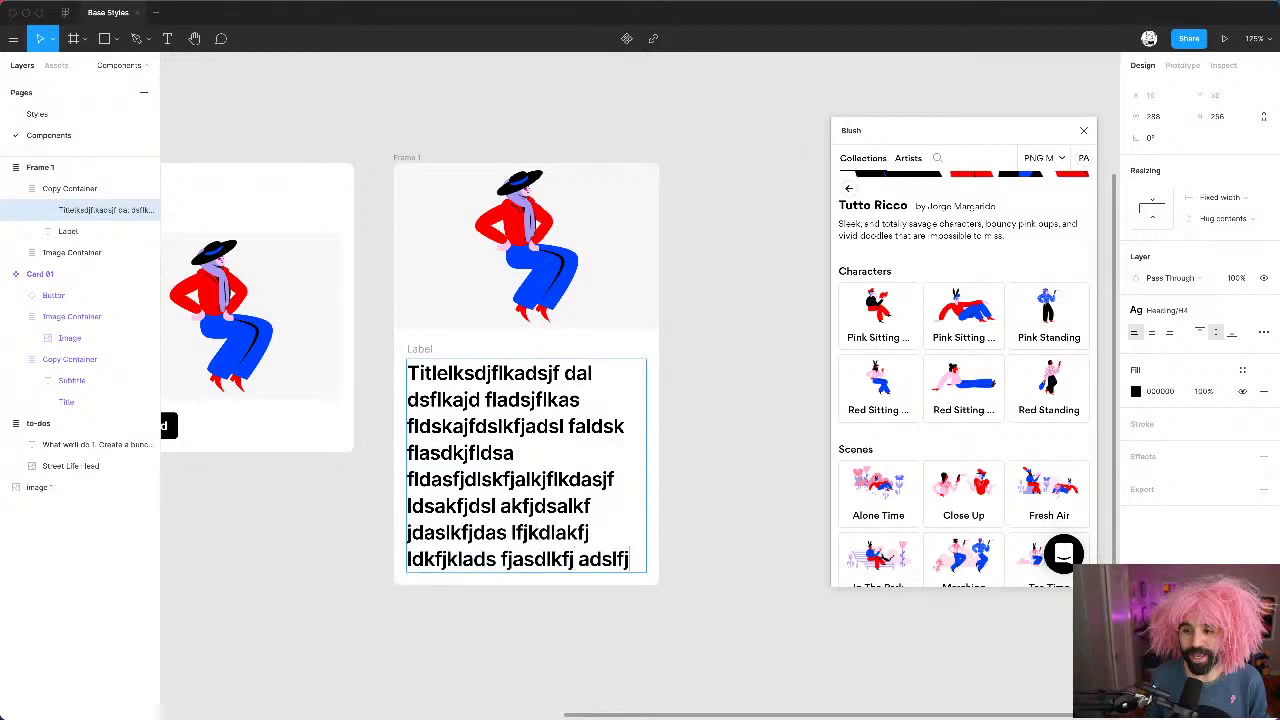
pyautogui.keyDown('shift'); pyautogui.click(448, 369); pyautogui.keyUp('shift')
pyautogui.press('BackSpace')
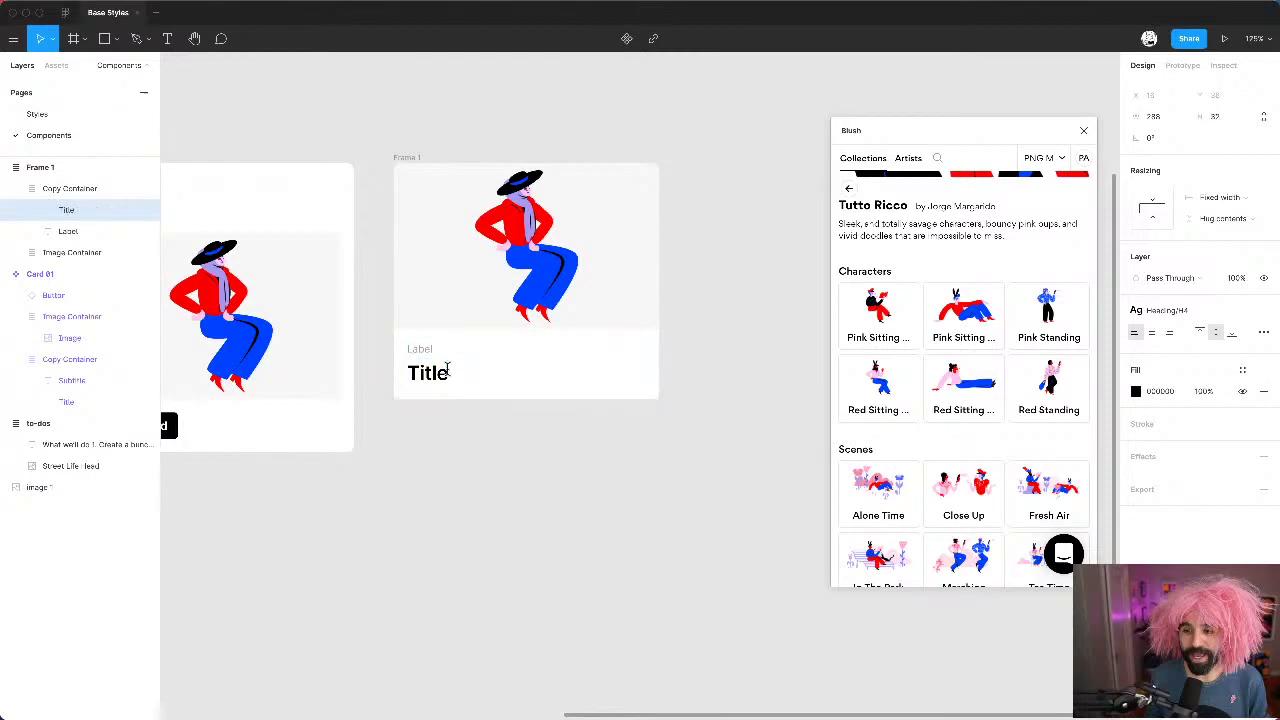
pyautogui.press('Escape')
pyautogui.click(773, 321)
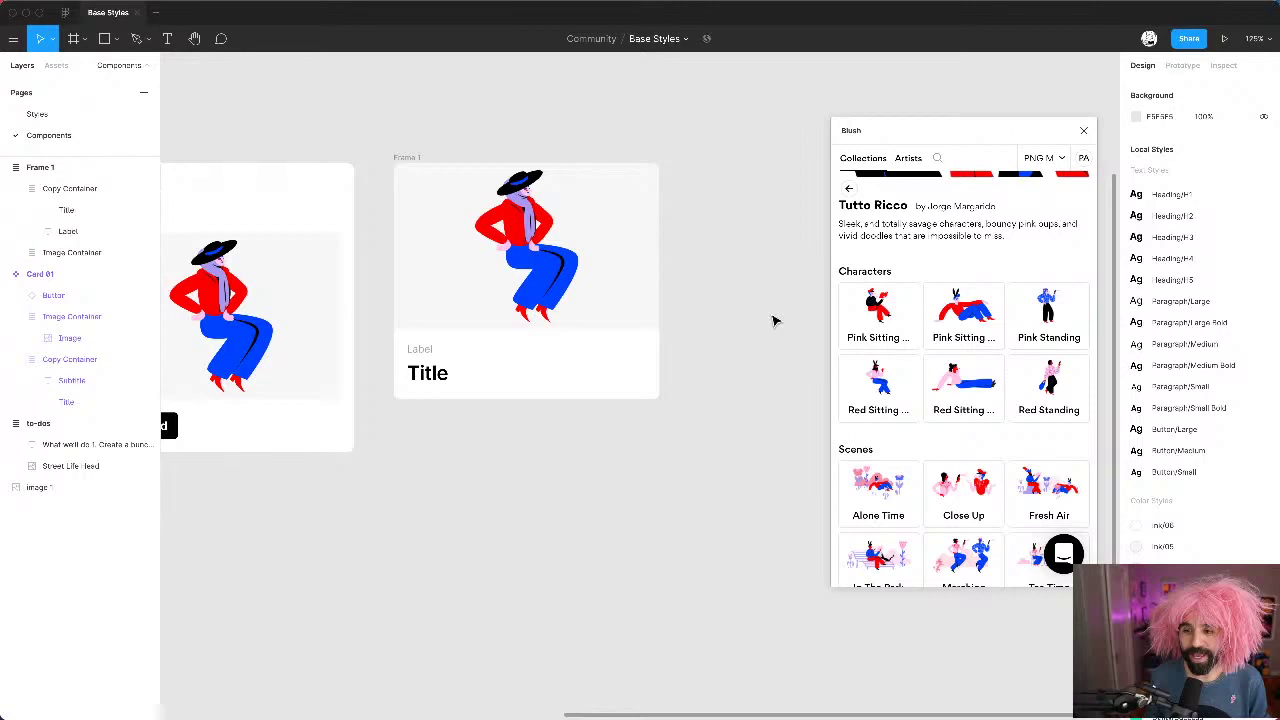
# Step: Rename Frame 1 as Card 02
pyautogui.click(408, 162)
pyautogui.hscroll(-3, 408, 163)
pyautogui.scroll(1, 408, 163)
pyautogui.press('super+r')
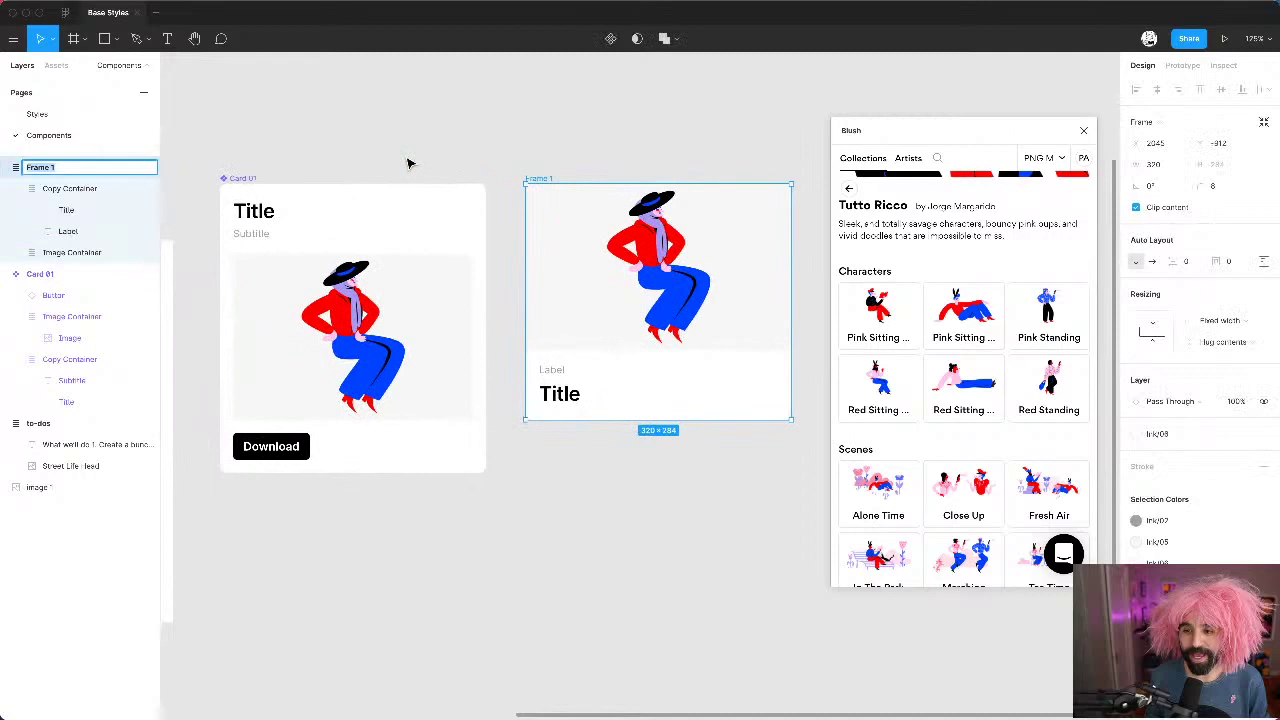
pyautogui.write('Card 02')
pyautogui.press('Return')
pyautogui.click(531, 126)
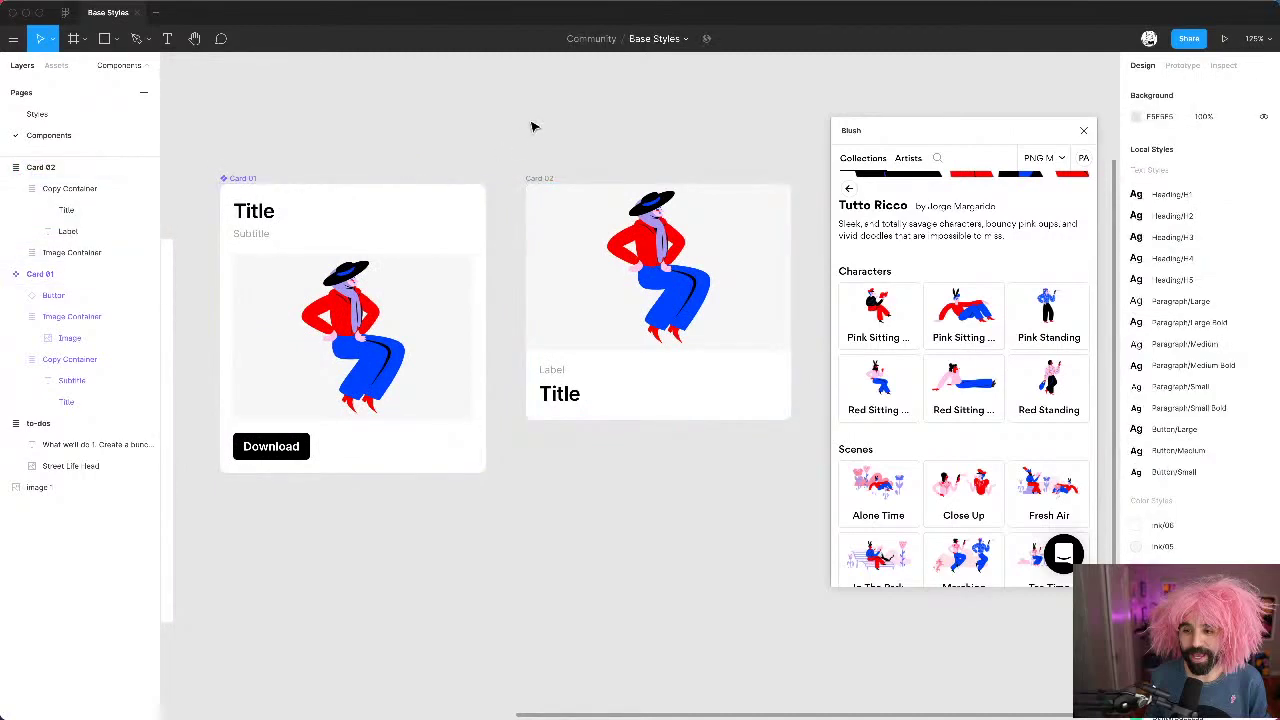
# Step: Turn the Card 02 frame into a component
pyautogui.click(546, 181)
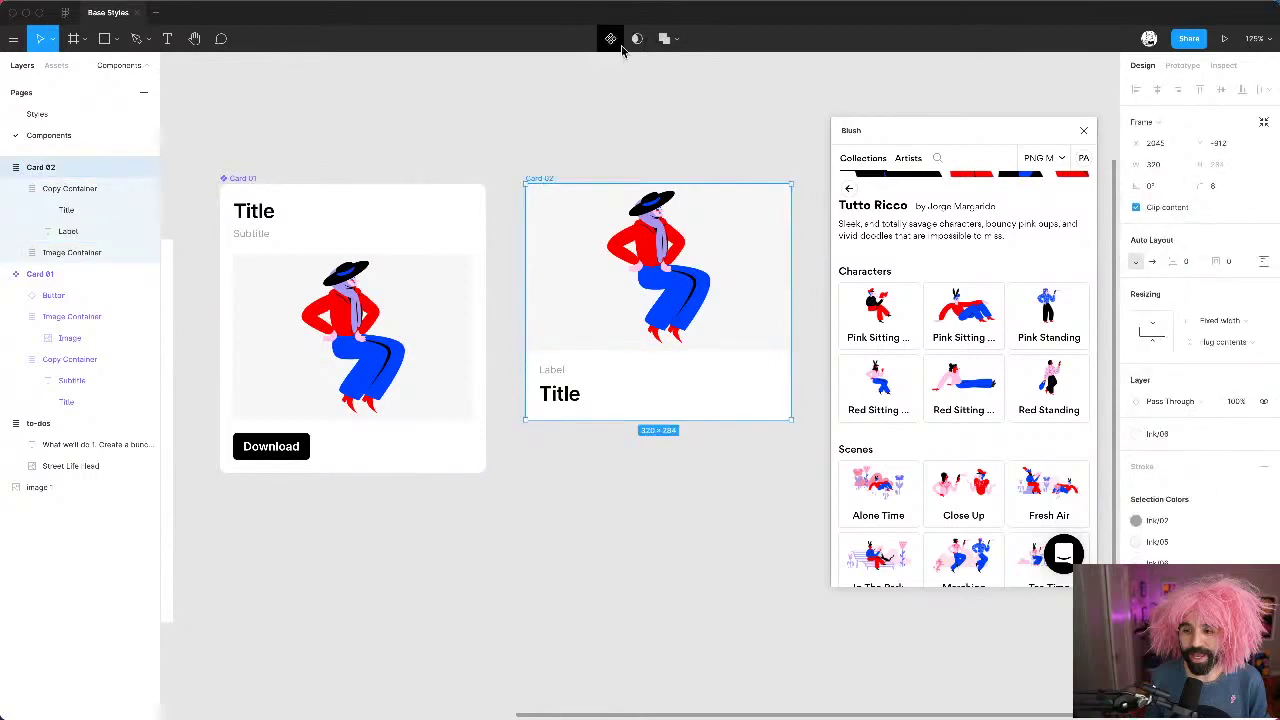
pyautogui.click(611, 39)
pyautogui.click(472, 147)
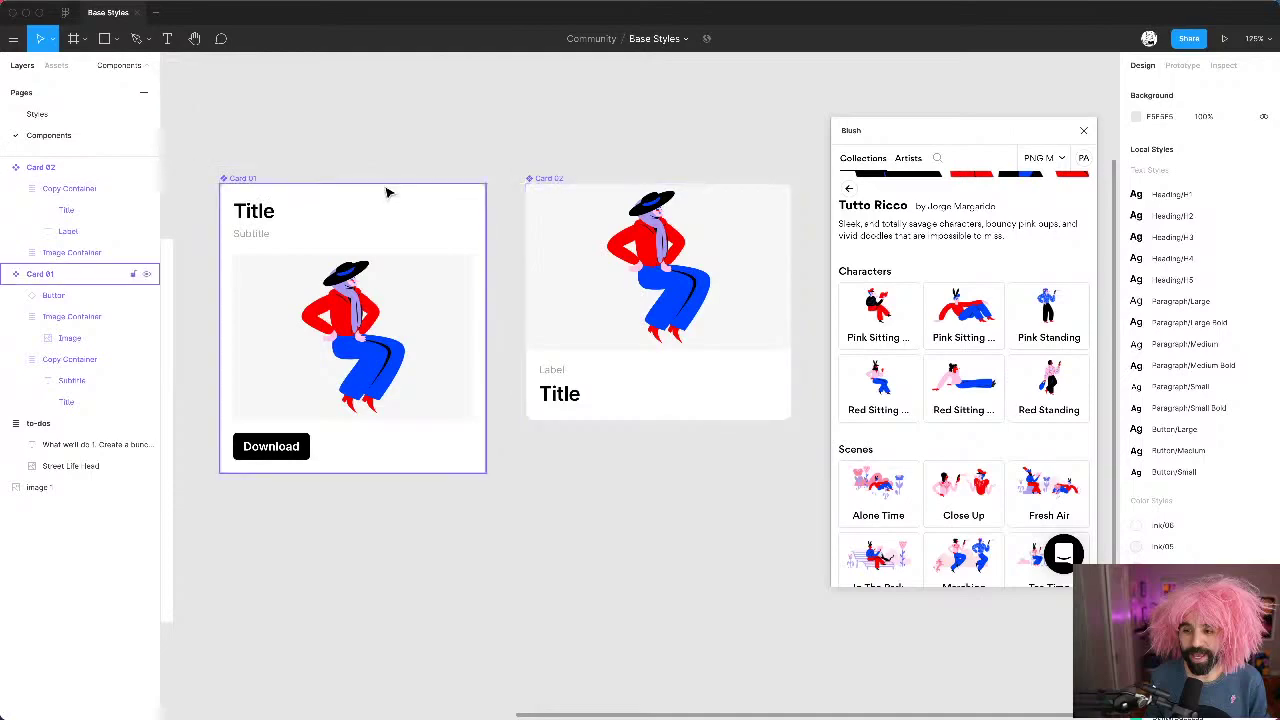
# Step: Examine the third card sketch, with its title and button over a full-size image, and compare it with the finished cards
pyautogui.scroll(-5, 388, 192)
pyautogui.scroll(5, 491, 251)
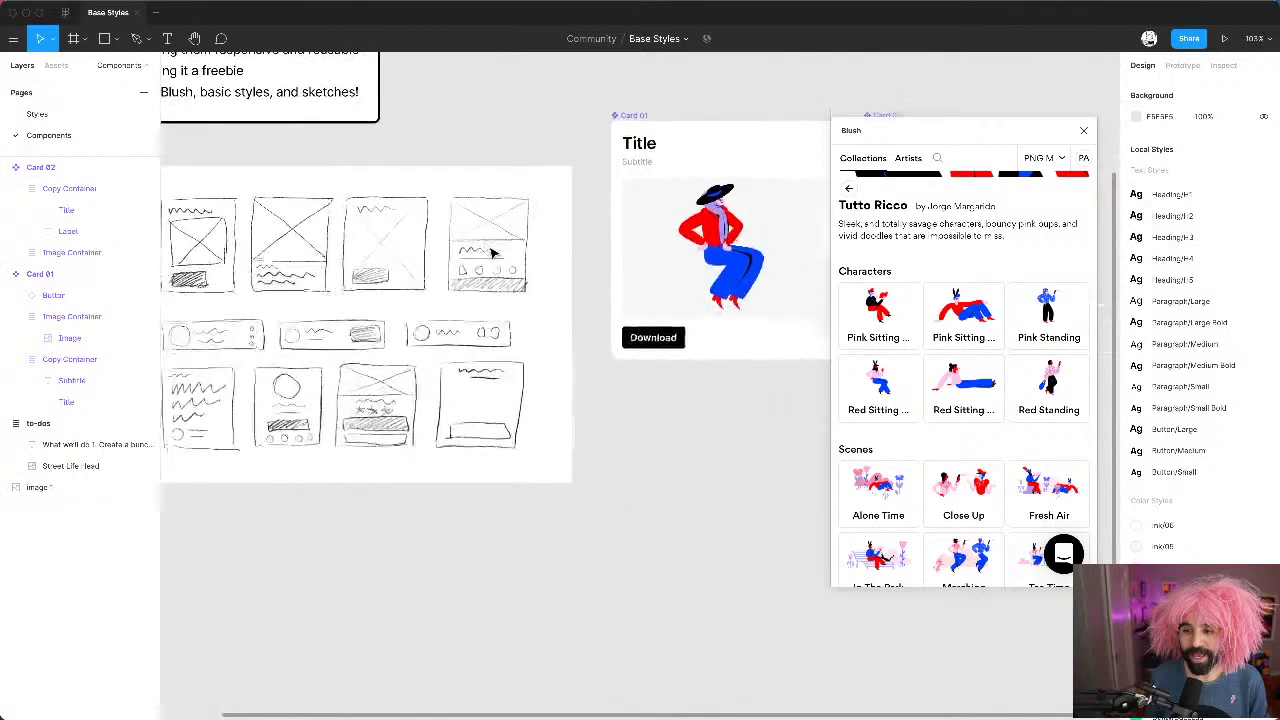
pyautogui.scroll(5, 390, 251)
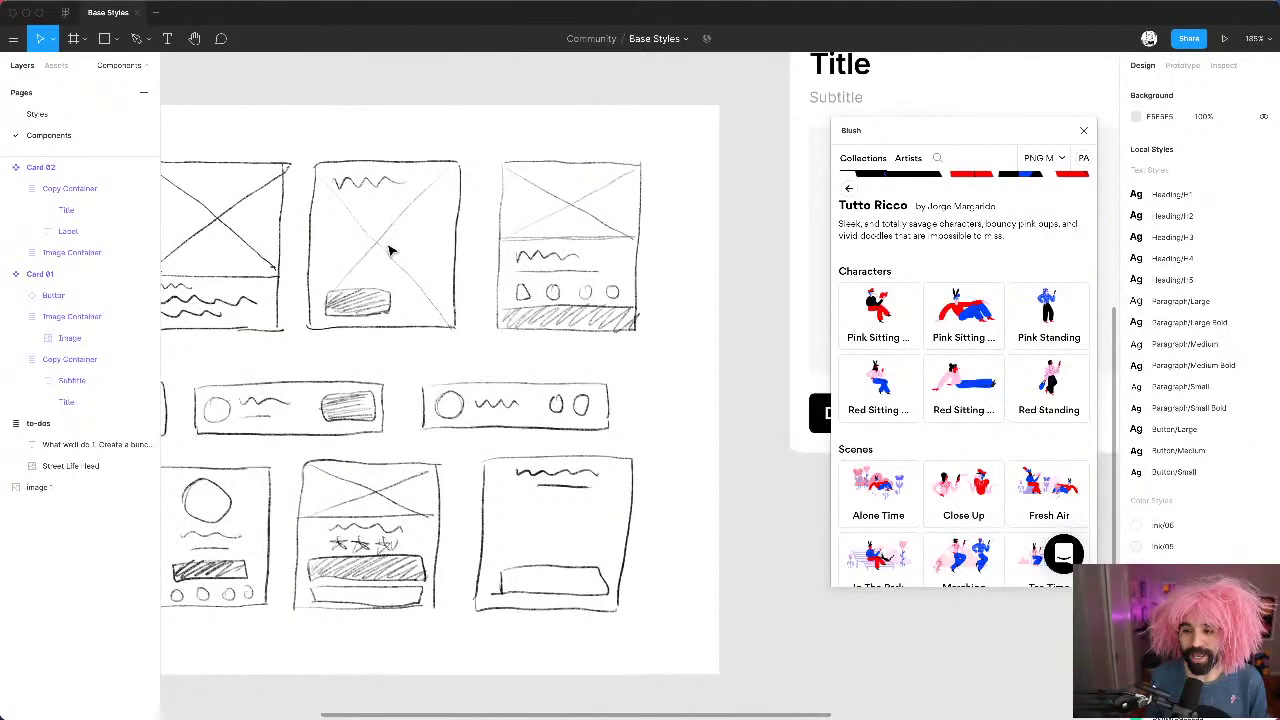
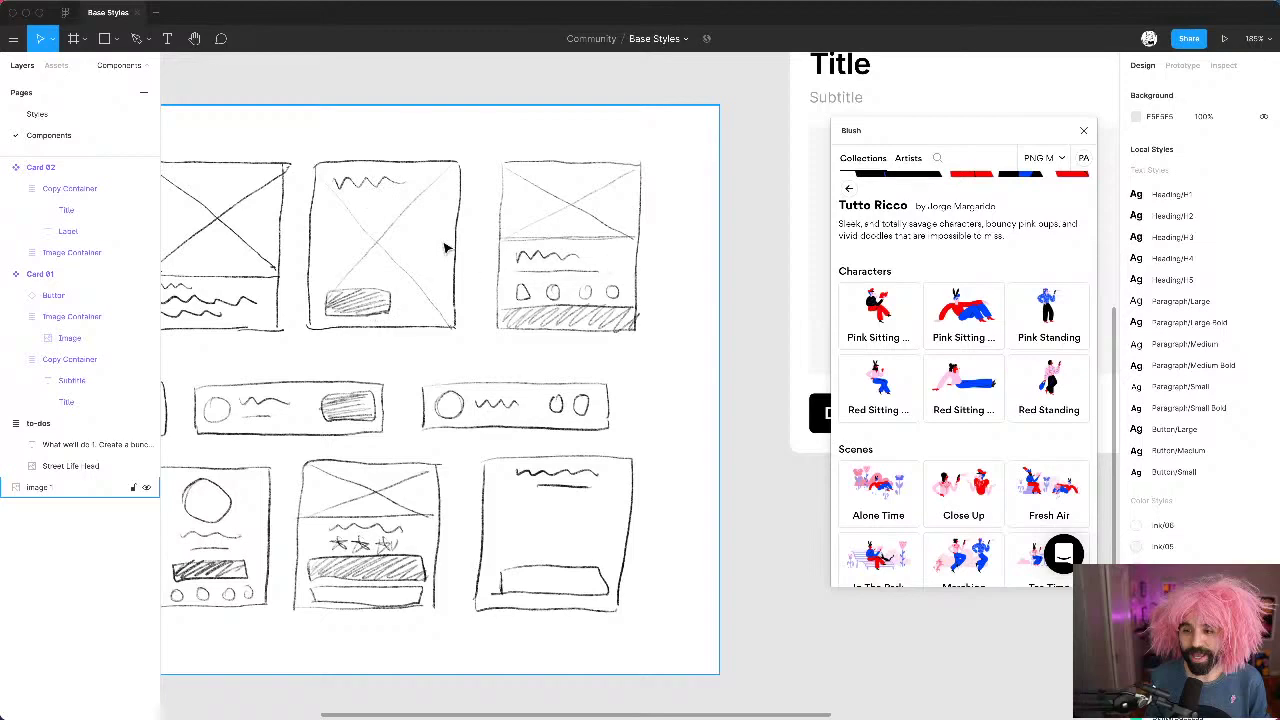
pyautogui.hotkey('shift', '1')
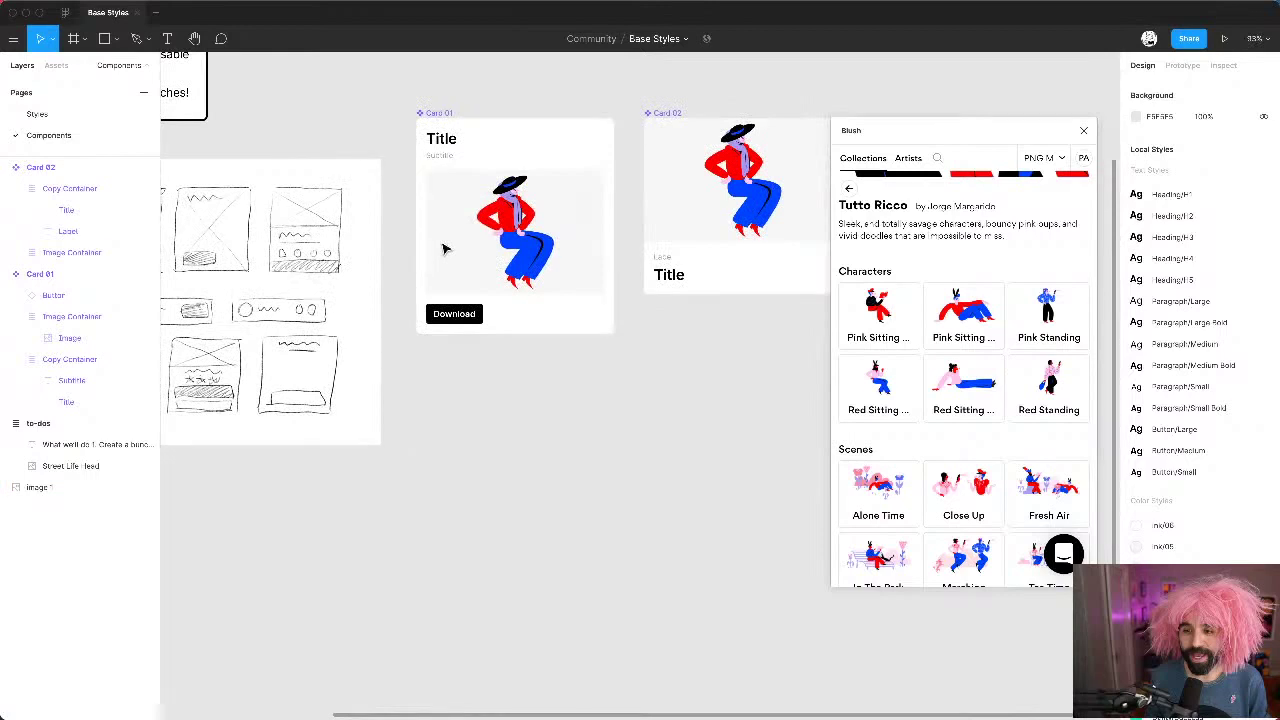
pyautogui.hscroll(3, 783, 149)
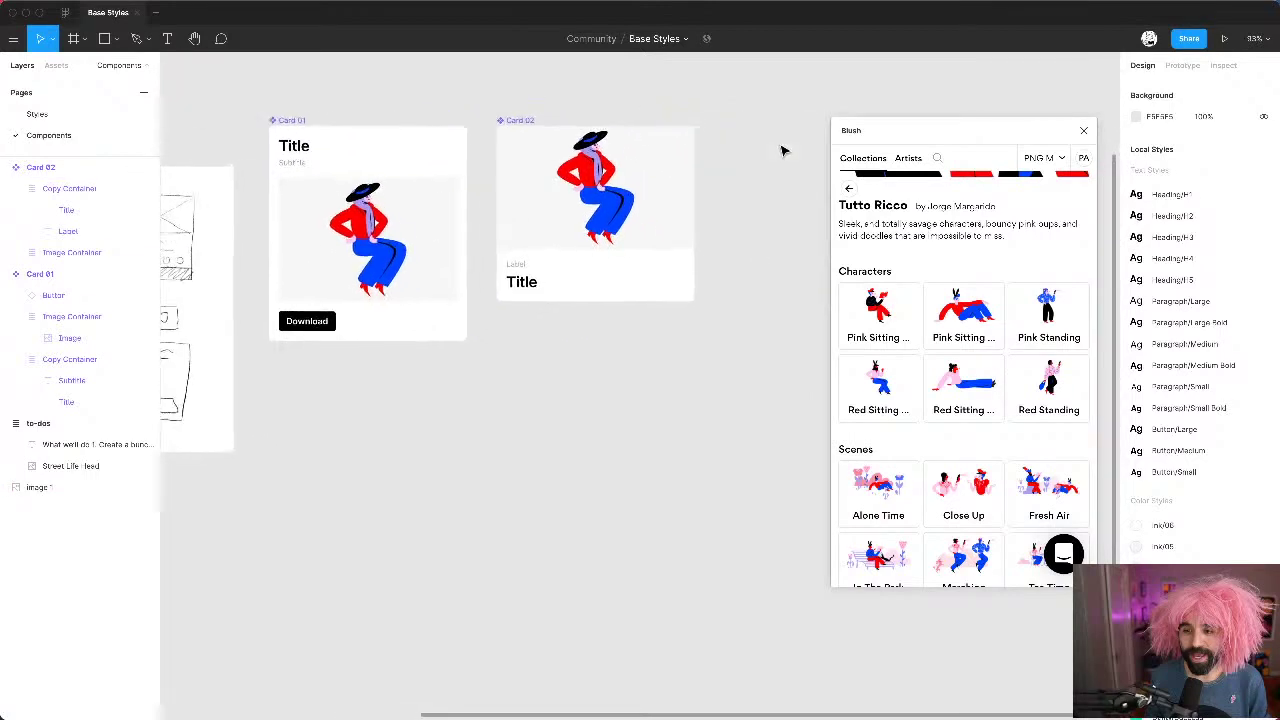
pyautogui.doubleClick(606, 203)
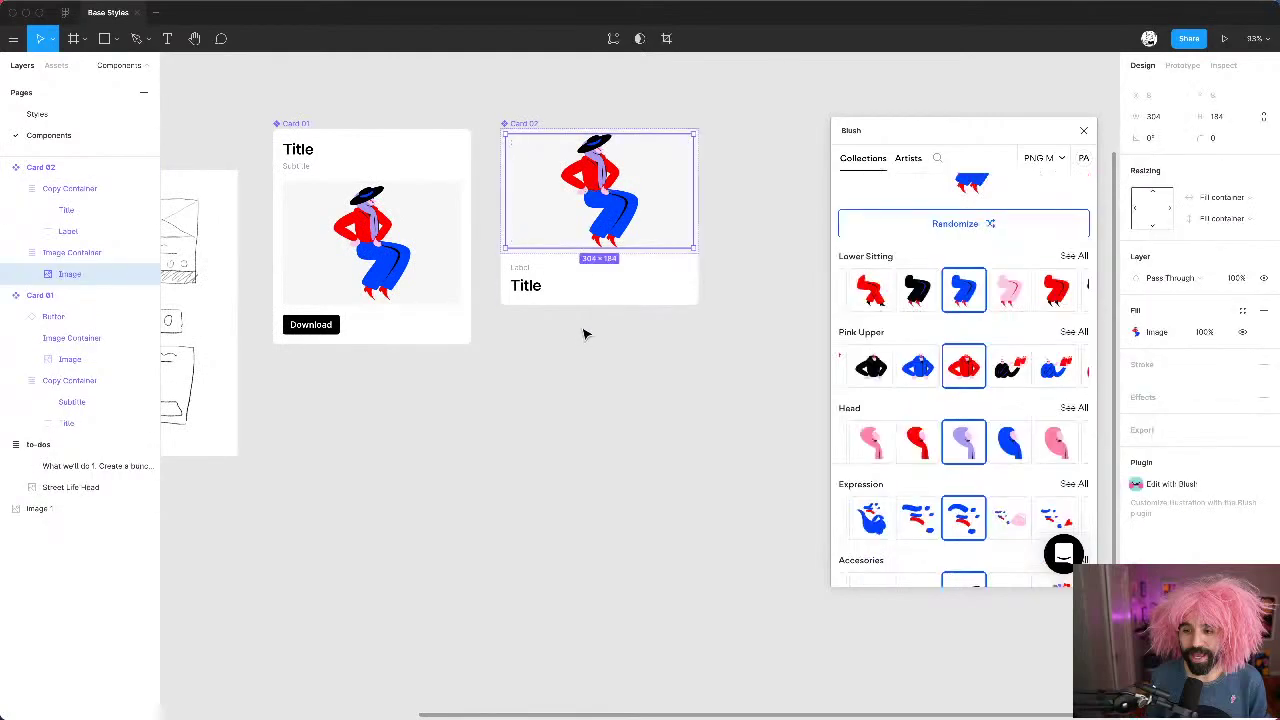
pyautogui.press('Escape')
pyautogui.click(585, 486)
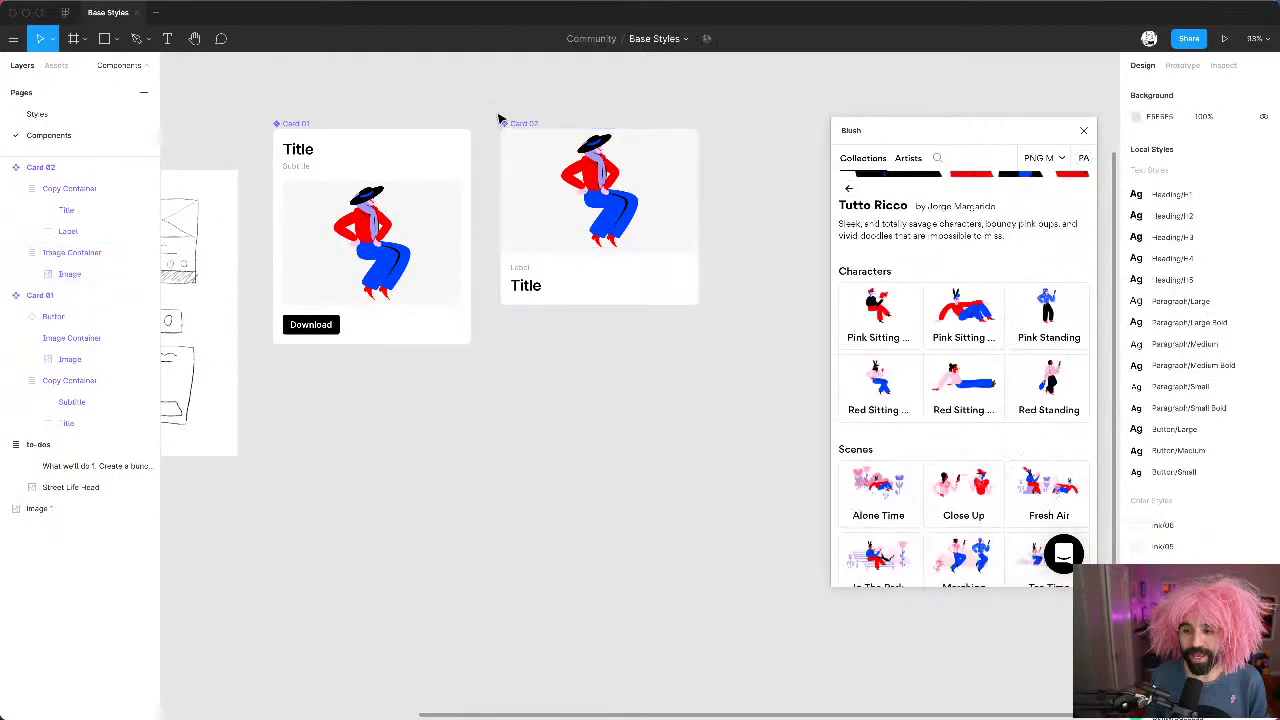
# Step: Duplicate Card 02's Image Container onto the empty canvas beside Card 02 as a standalone frame
pyautogui.scroll(-1, 495, 103)
pyautogui.scroll(-3, 494, 103)
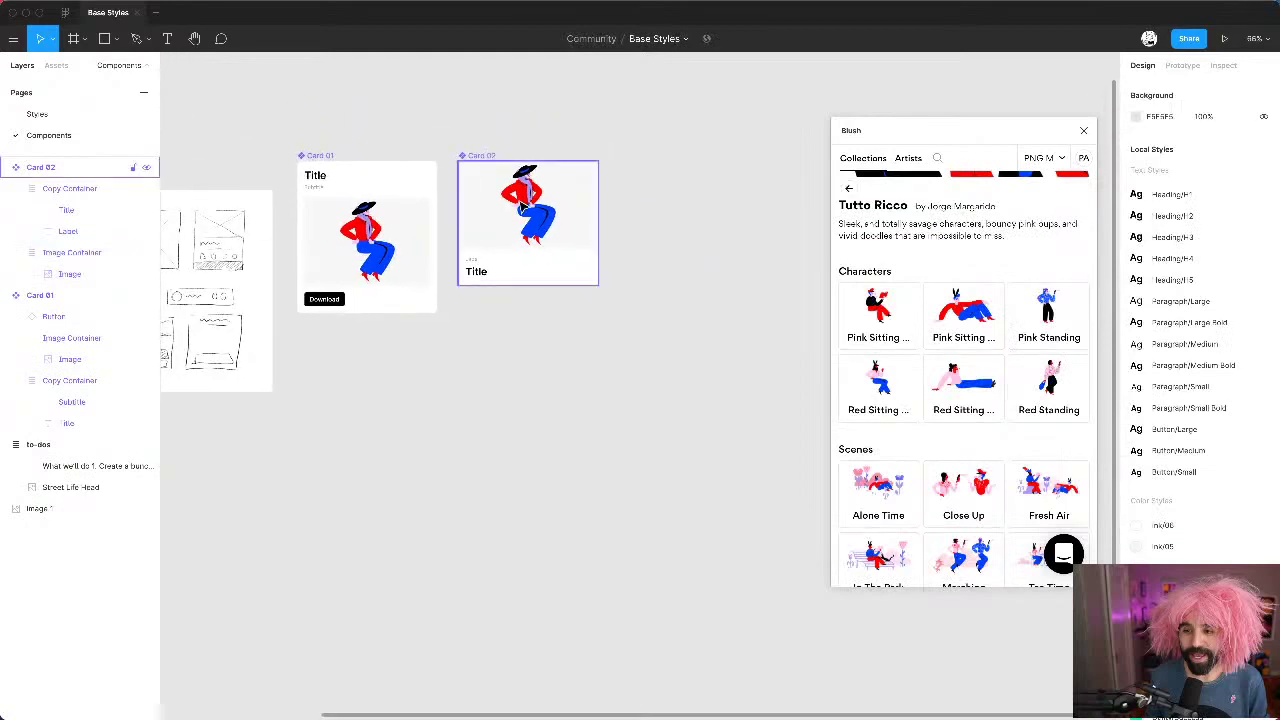
pyautogui.click(521, 205)
pyautogui.moveTo(521, 205); pyautogui.dragTo(738, 231)
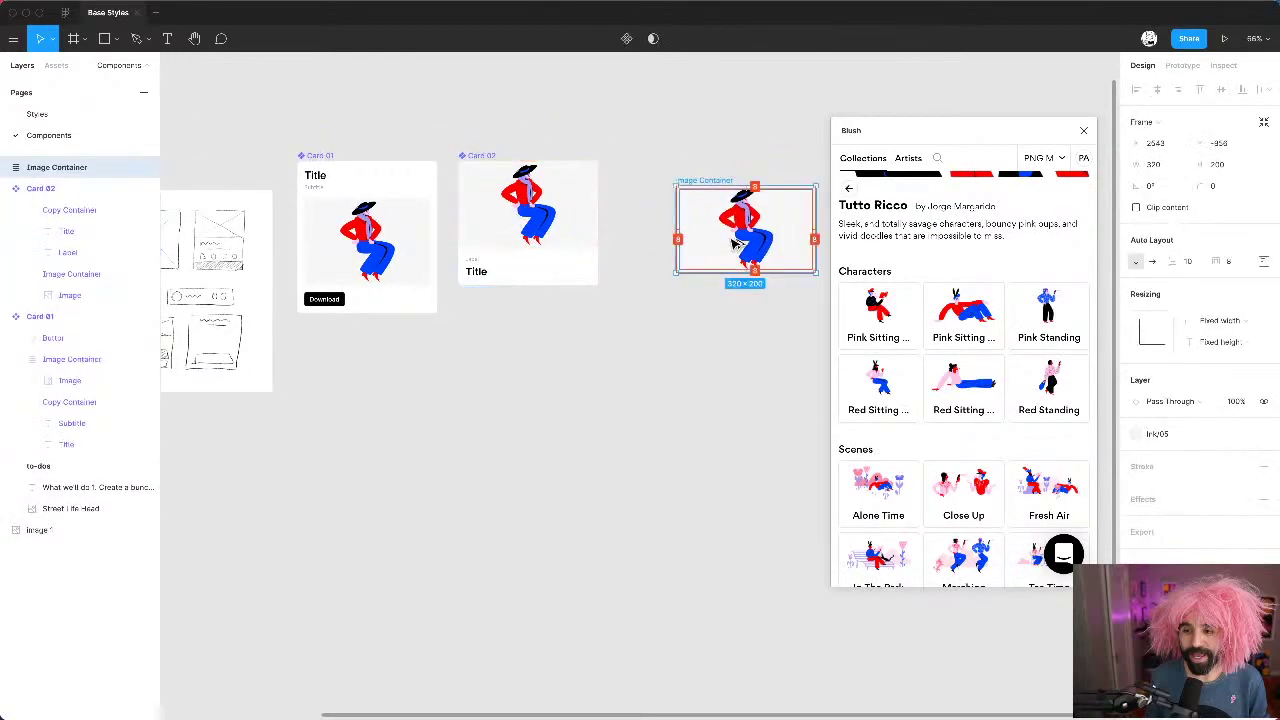
pyautogui.hscroll(2, 605, 162)
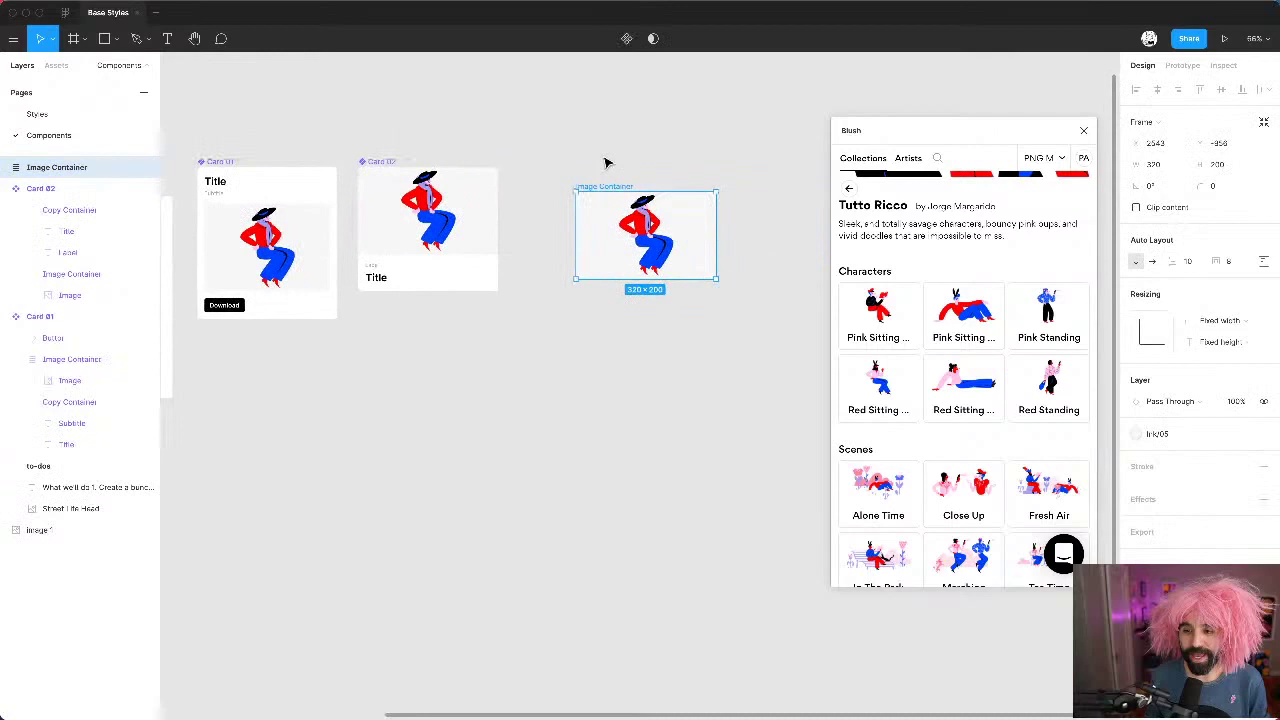
# Step: Enlarge the standalone Image Container's height to 312, keeping its width at 320 and aligning its top edge with the cards
pyautogui.scroll(5, 605, 162)
pyautogui.hscroll(3, 583, 183)
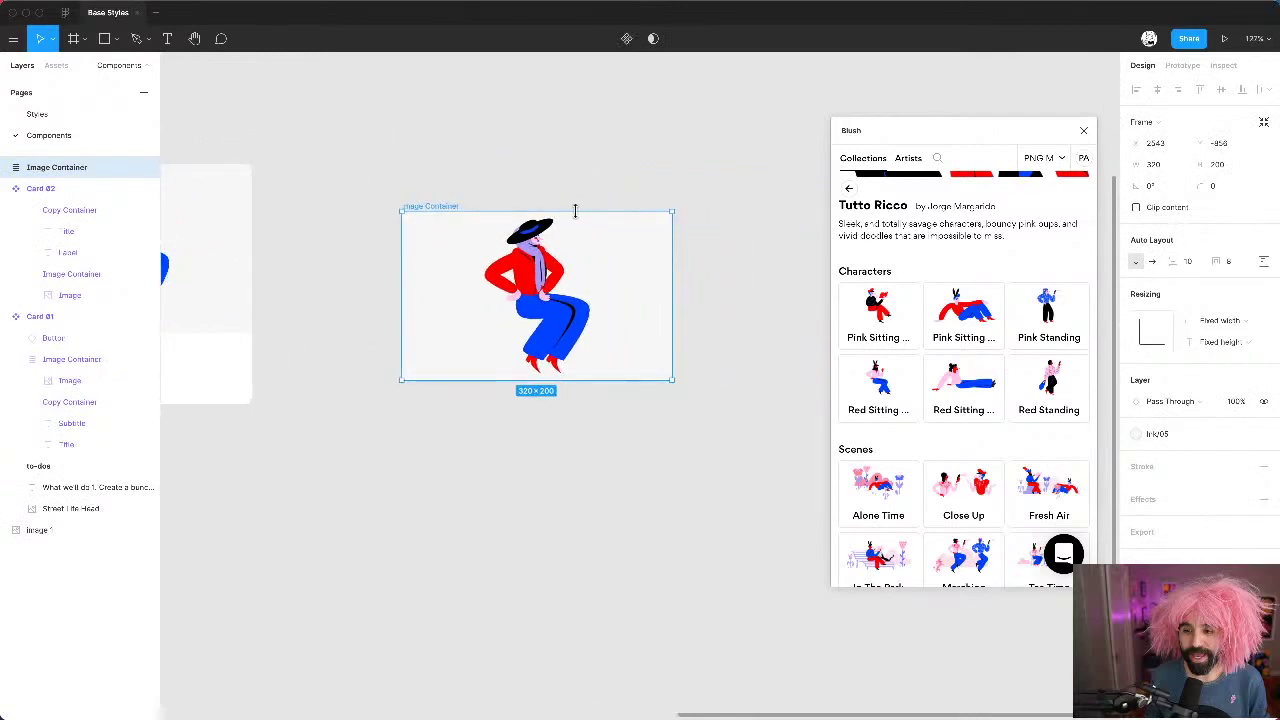
pyautogui.moveTo(575, 208); pyautogui.dragTo(589, 161)
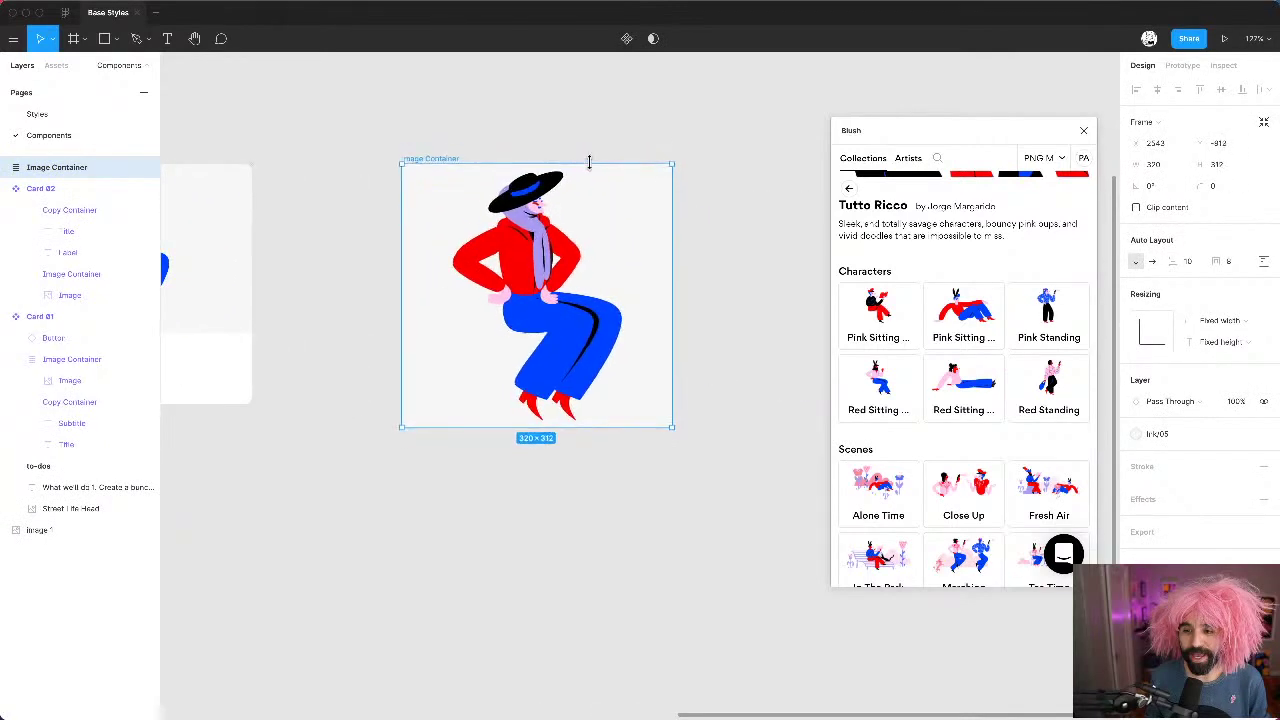
pyautogui.click(500, 134)
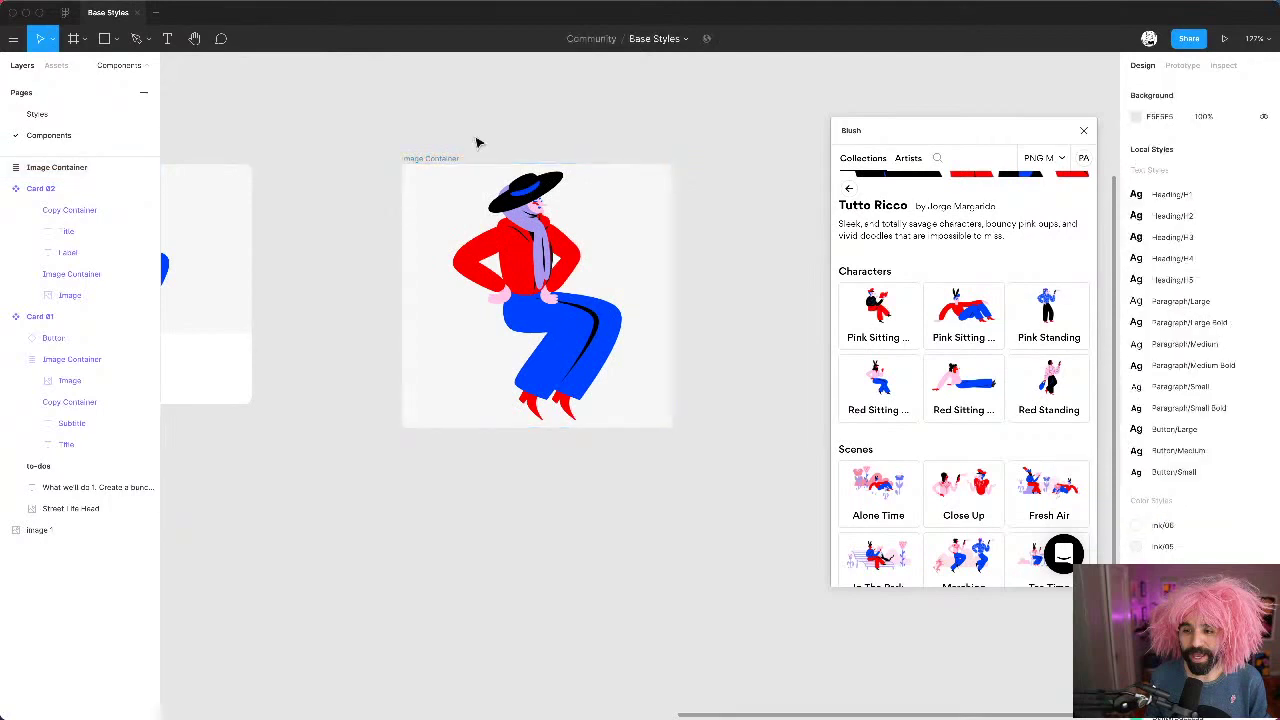
pyautogui.click(437, 160)
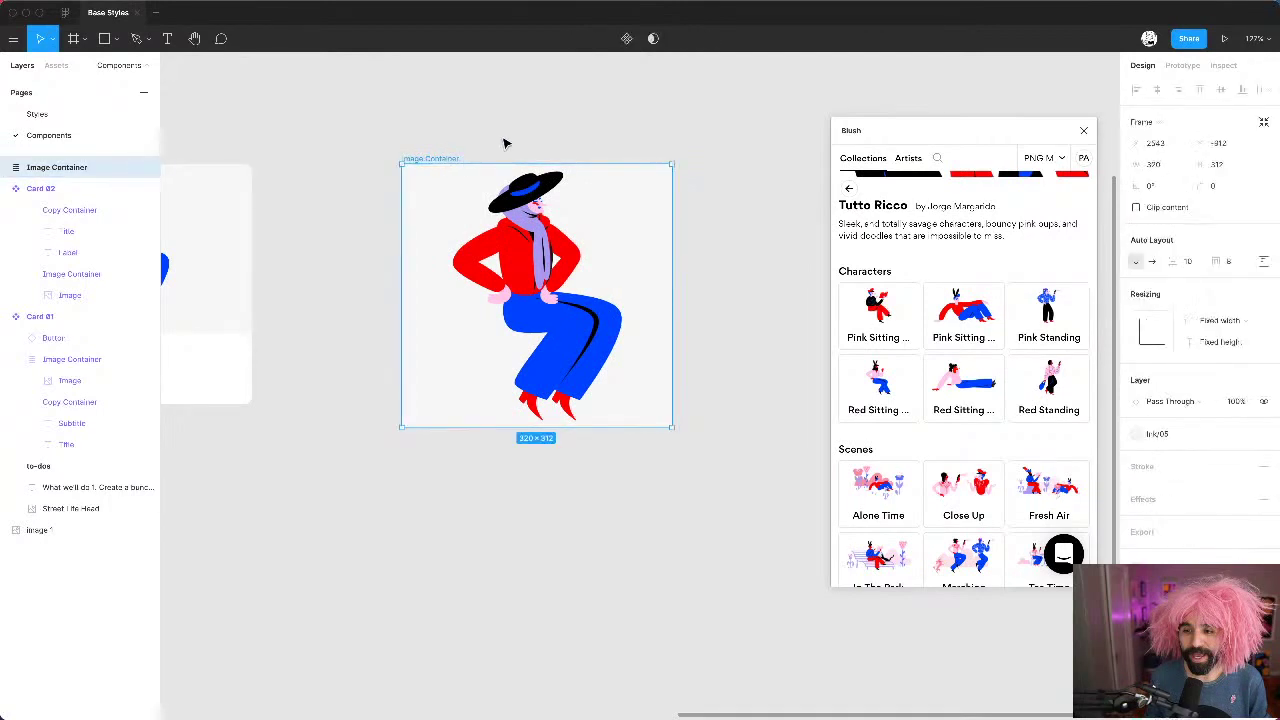
pyautogui.scroll(-5, 505, 143)
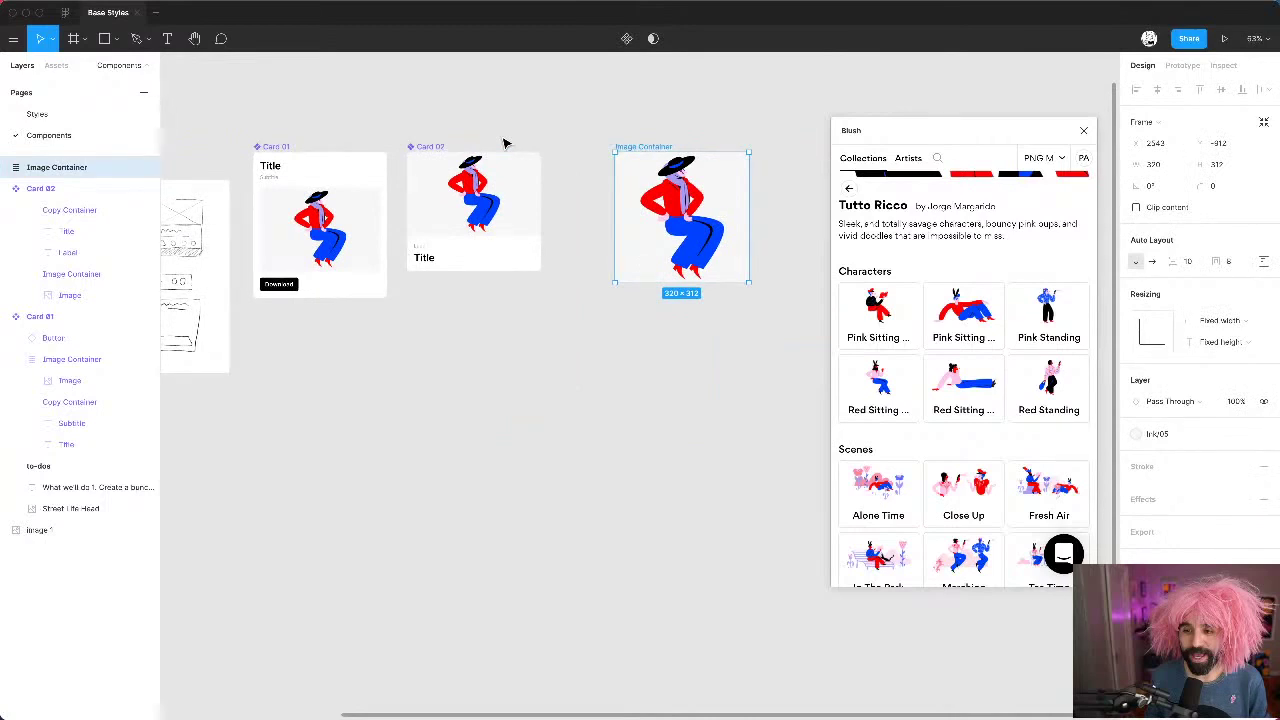
pyautogui.click(740, 129)
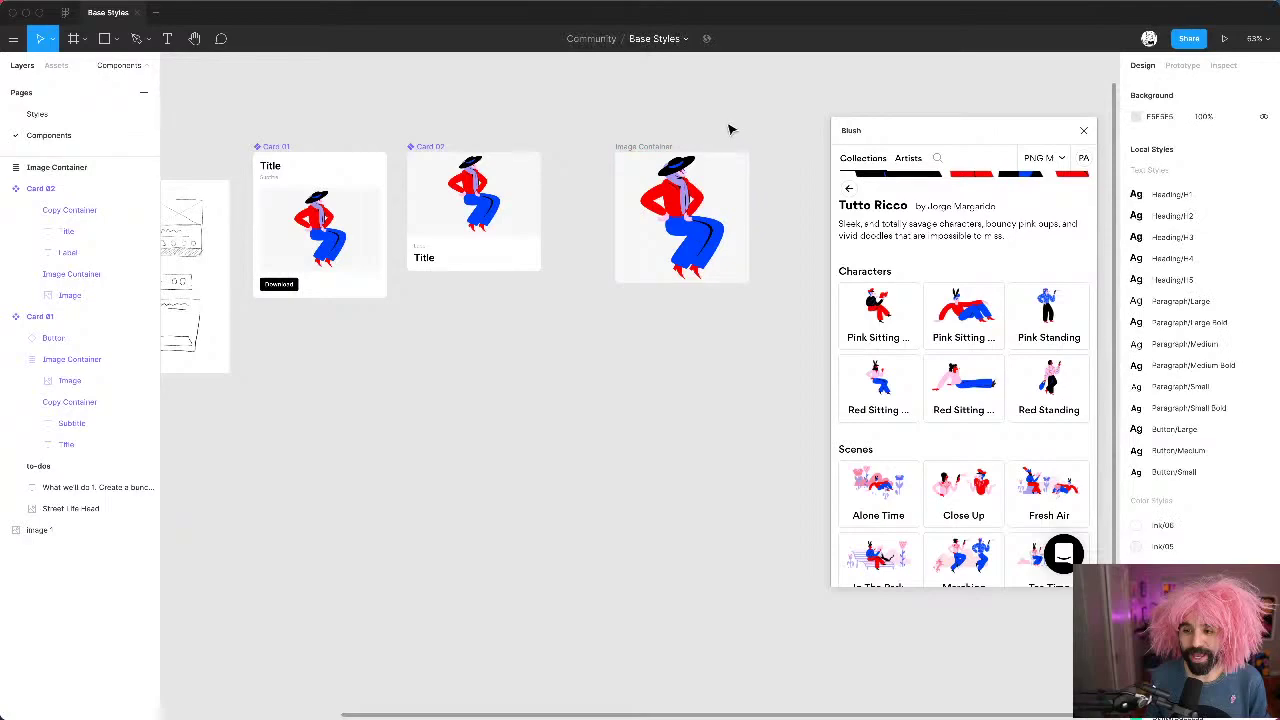
# Step: Duplicate the sketch image and place the copy just below the standalone Image Container as a reference
pyautogui.scroll(-3, 397, 248)
pyautogui.hscroll(-2, 397, 248)
pyautogui.click(397, 248)
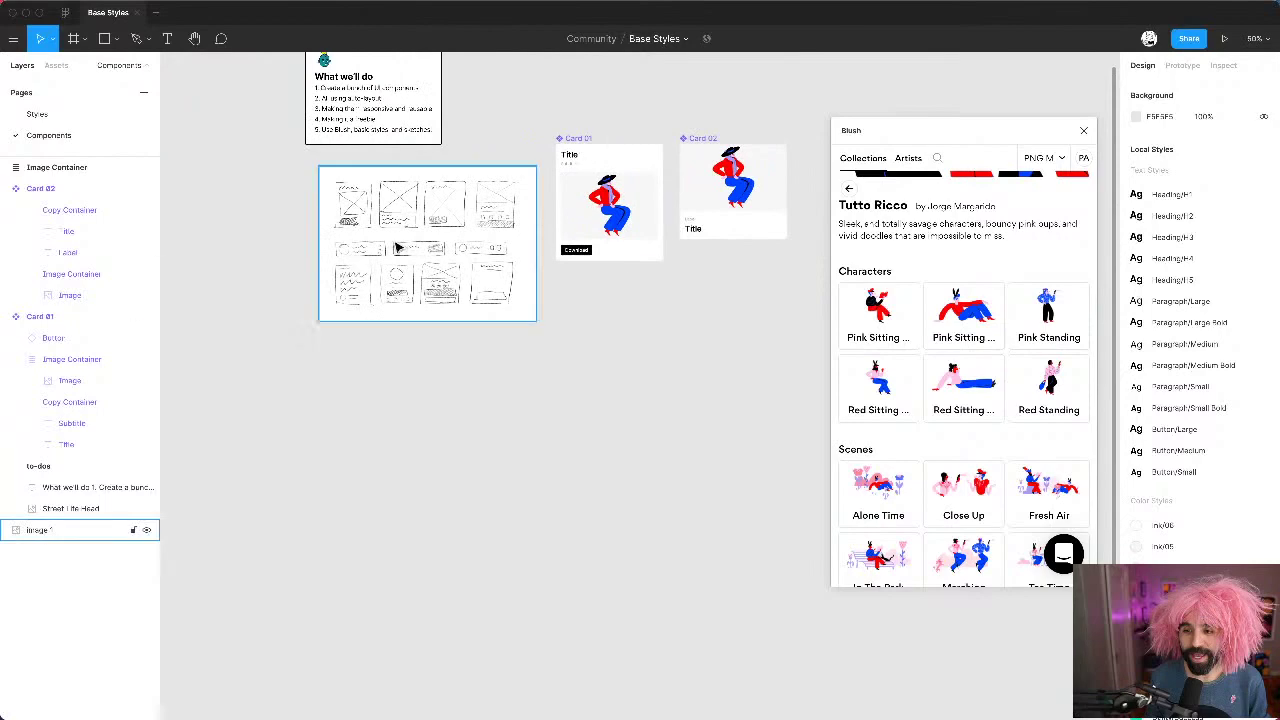
pyautogui.keyDown('alt'); pyautogui.moveTo(397, 248); pyautogui.dragTo(759, 339); pyautogui.keyUp('alt')
pyautogui.hscroll(5, 755, 338)
pyautogui.moveTo(514, 366); pyautogui.dragTo(600, 375)
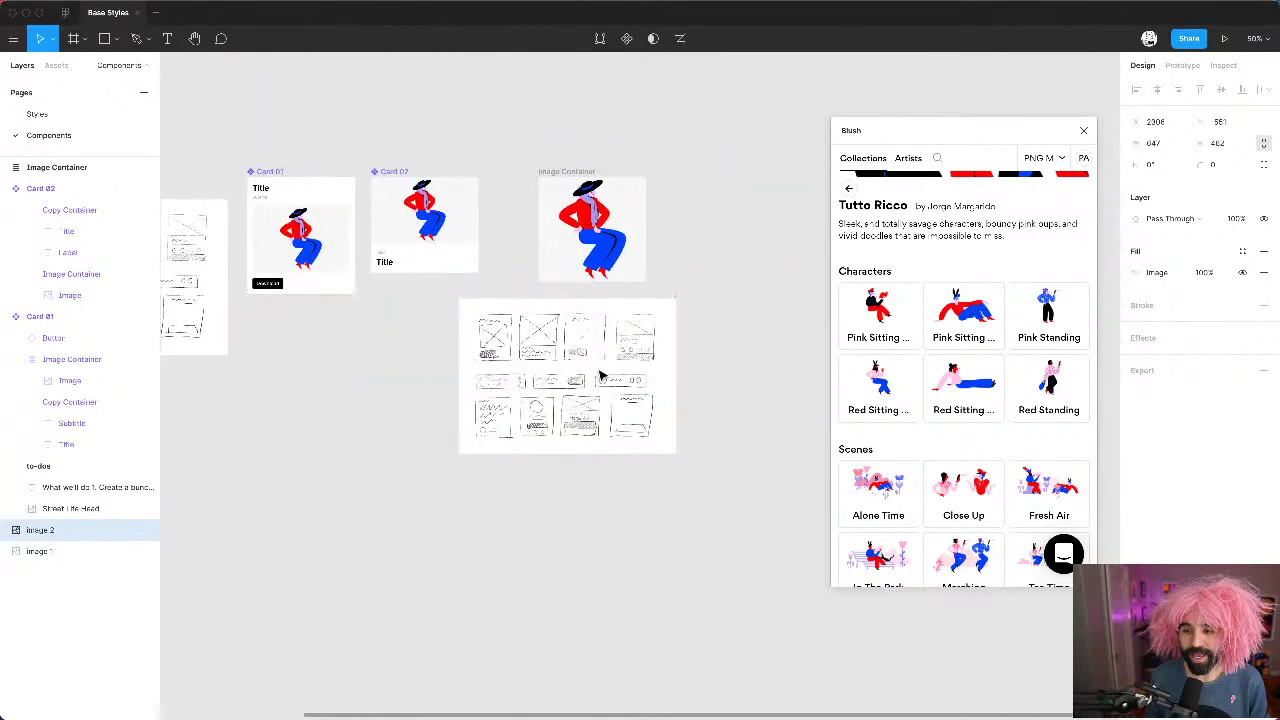
# Step: Wrap the standalone Image Container in a new frame of the same size
pyautogui.scroll(3, 527, 195)
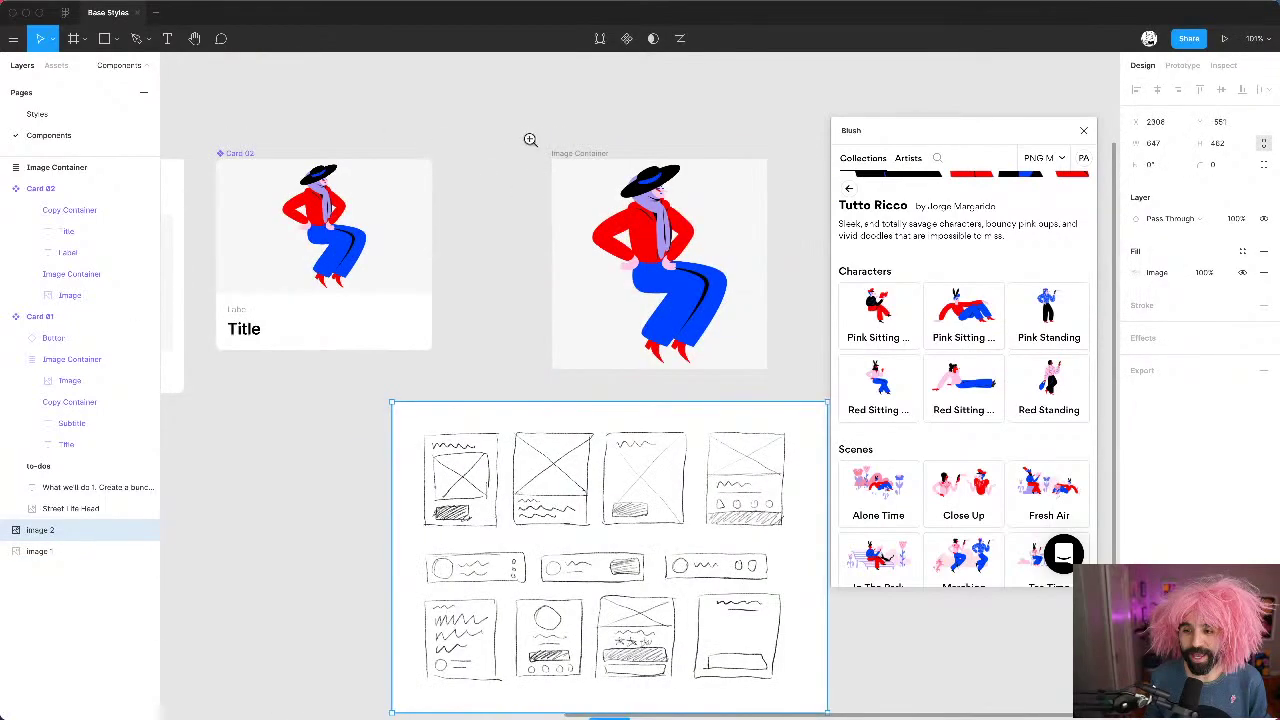
pyautogui.scroll(2, 690, 551)
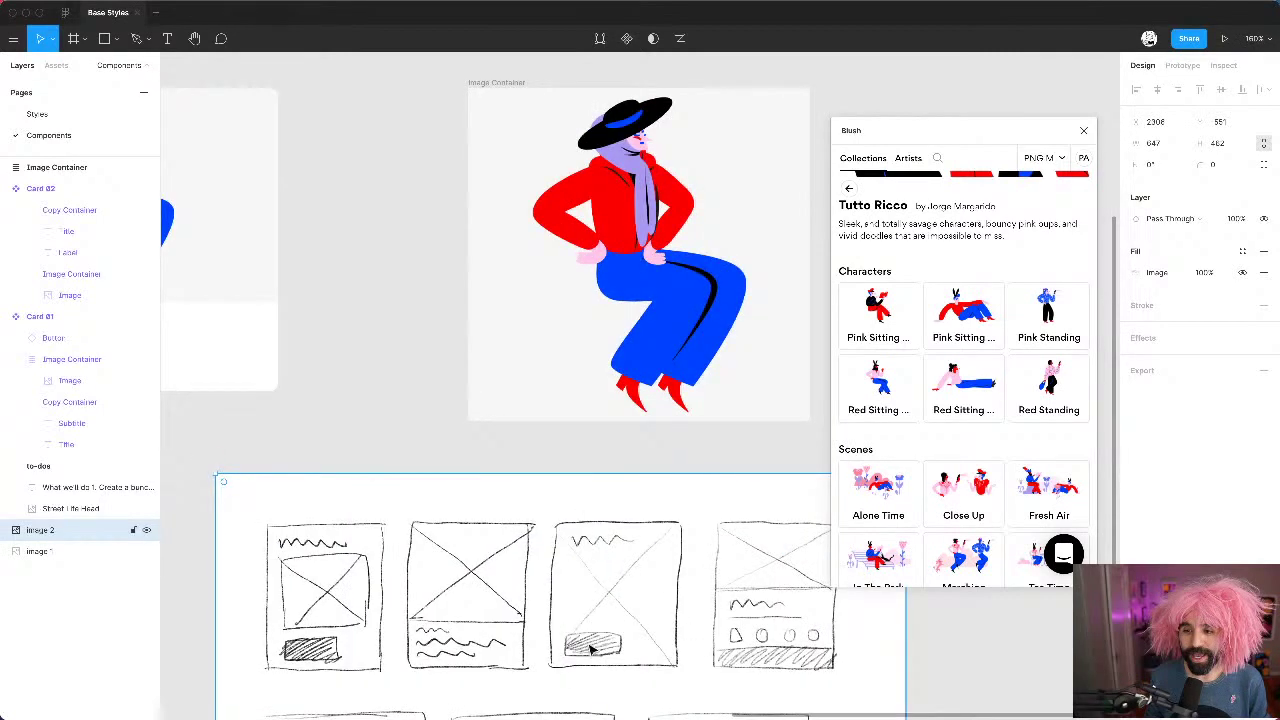
pyautogui.scroll(3, 627, 638)
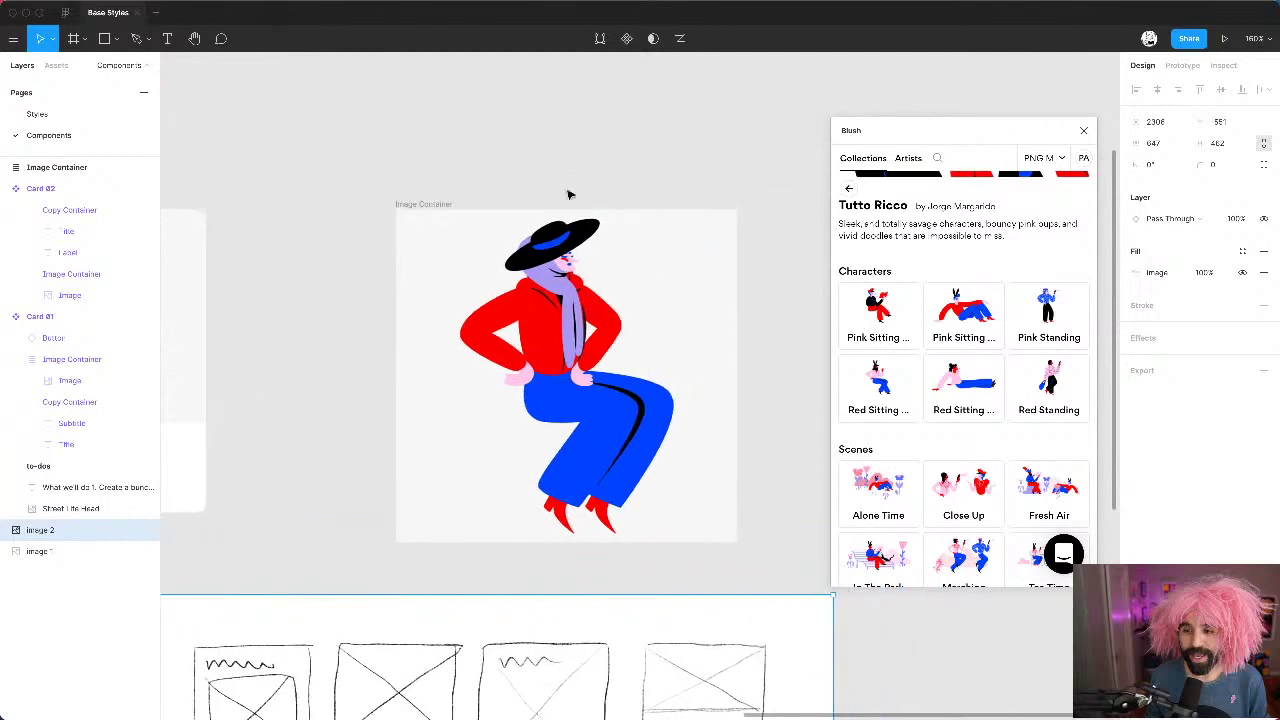
pyautogui.click(523, 143)
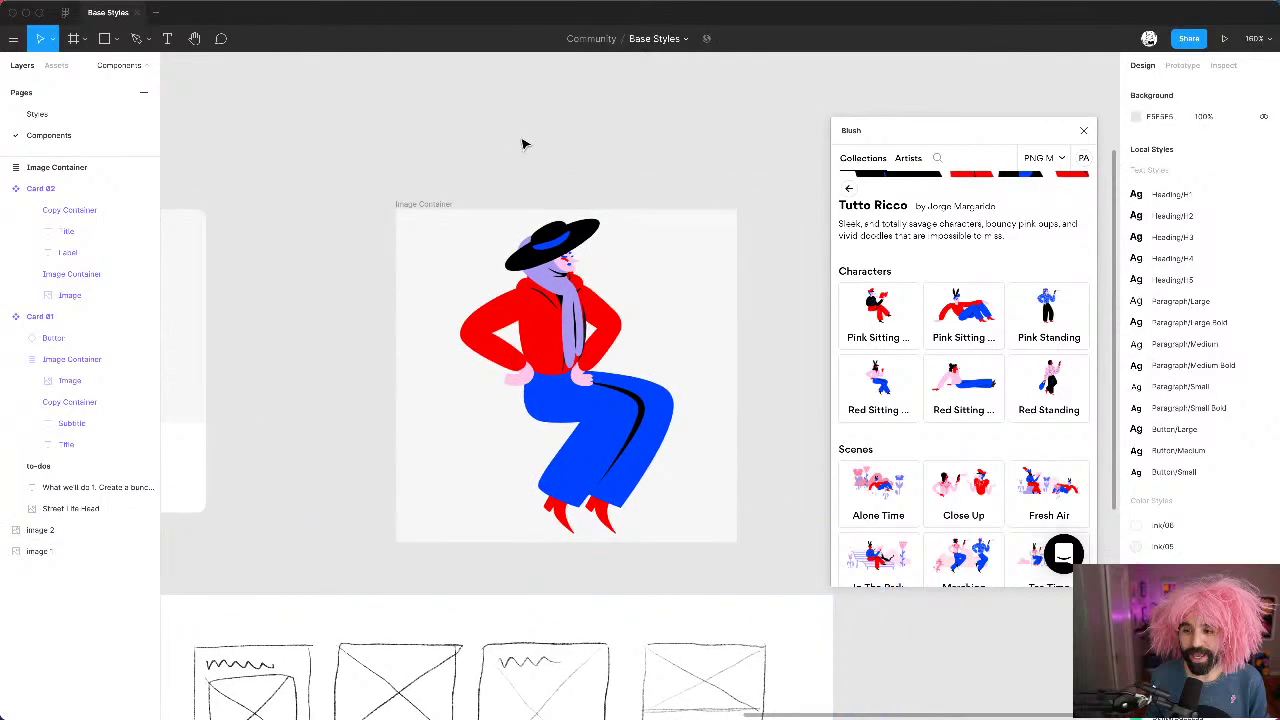
pyautogui.click(436, 211)
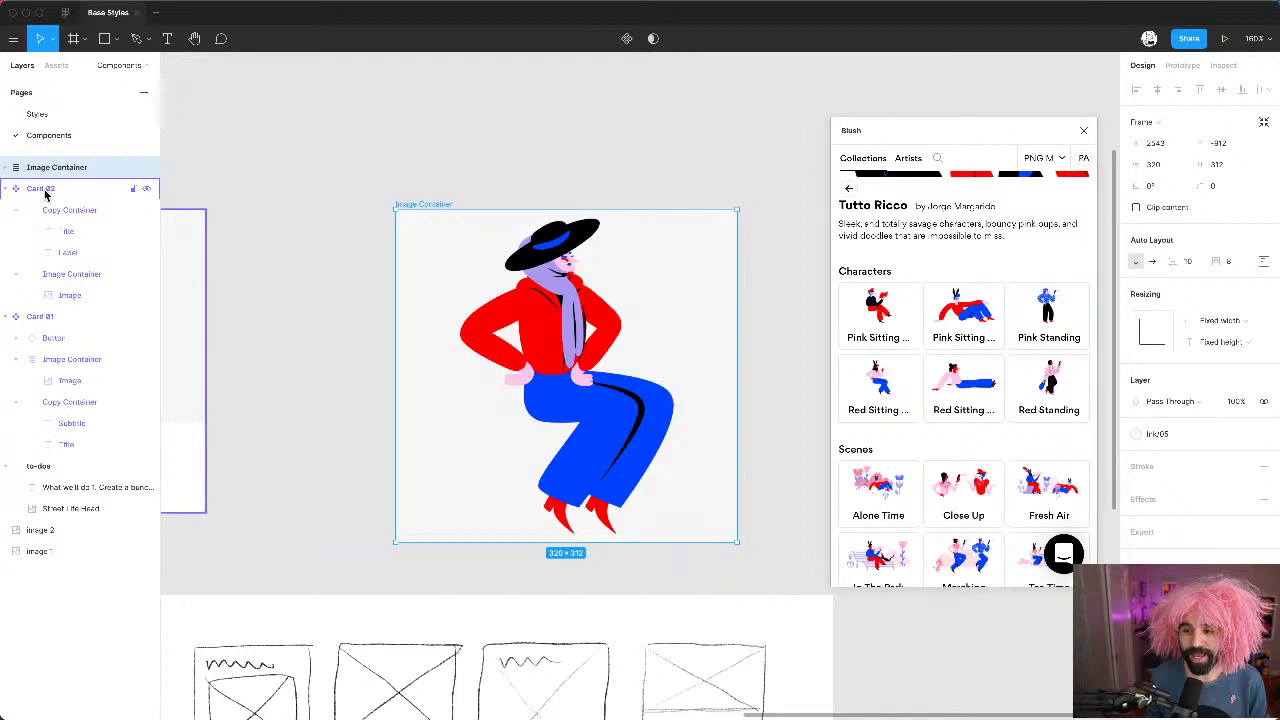
pyautogui.press('super+alt+g')
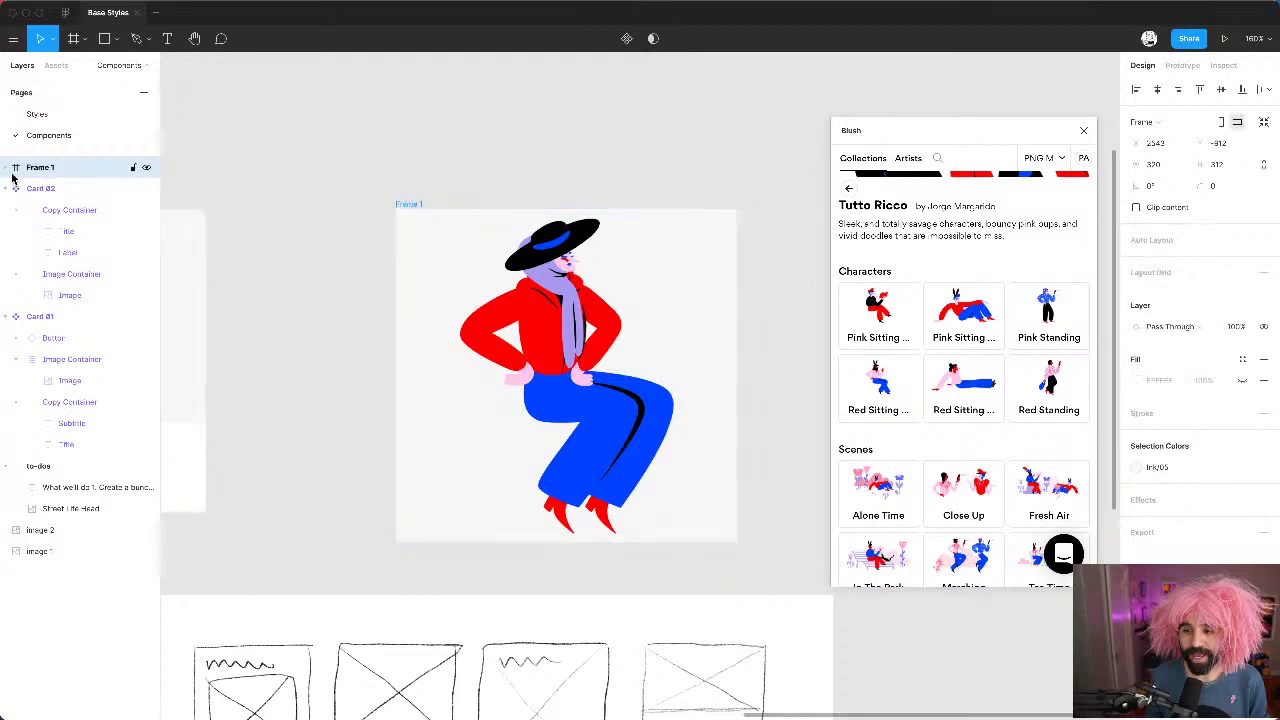
# Step: Lock the Image Container layer inside Frame 1
pyautogui.click(4, 167)
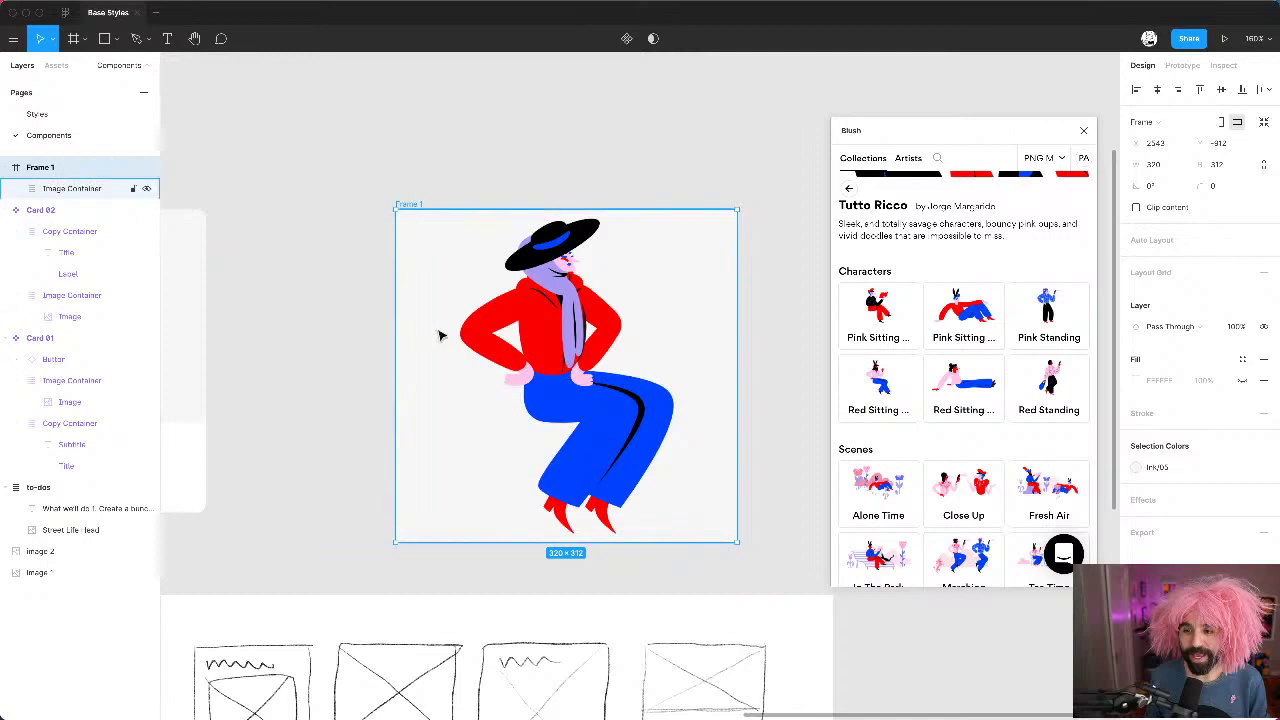
pyautogui.click(88, 189)
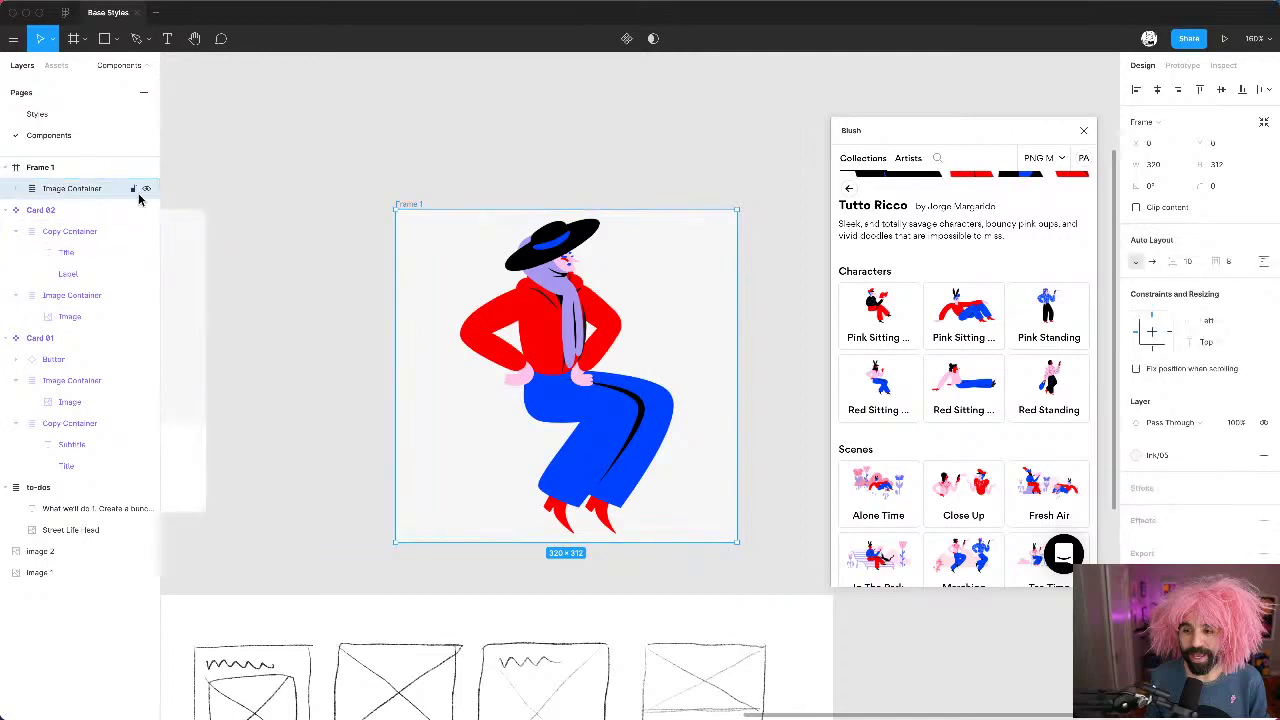
pyautogui.click(133, 189)
pyautogui.click(409, 199)
pyautogui.click(410, 205)
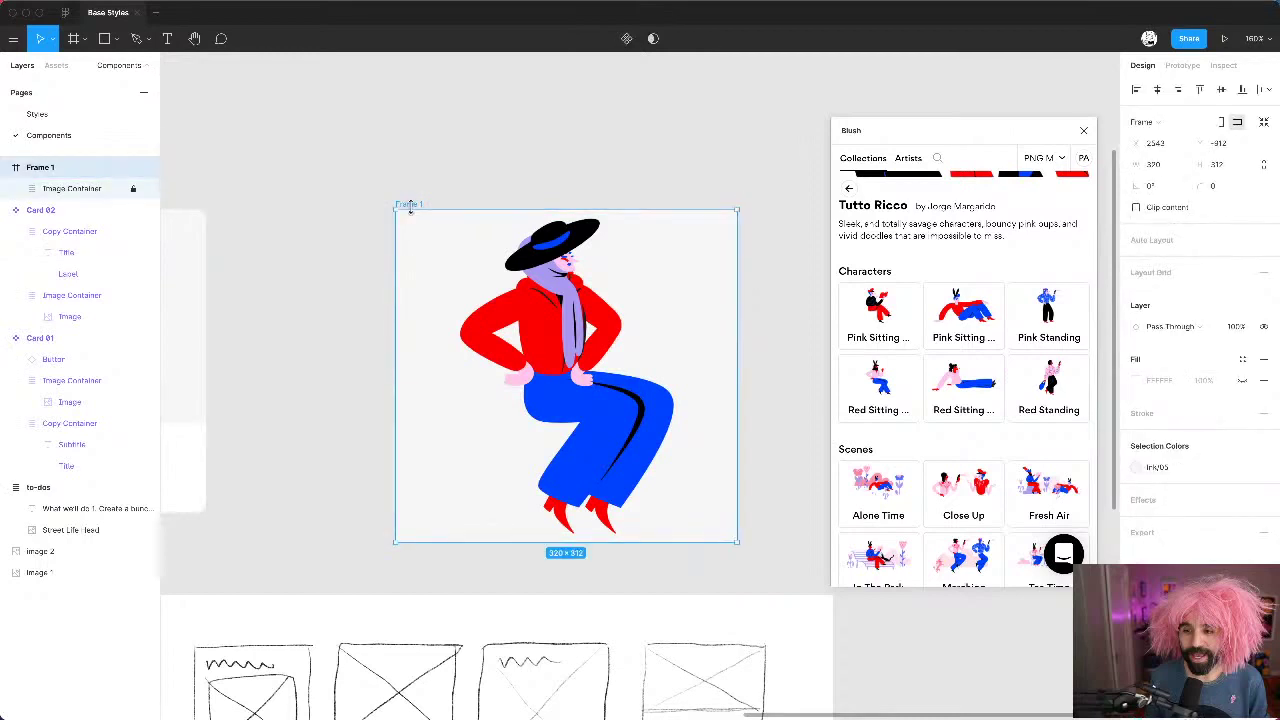
pyautogui.click(424, 164)
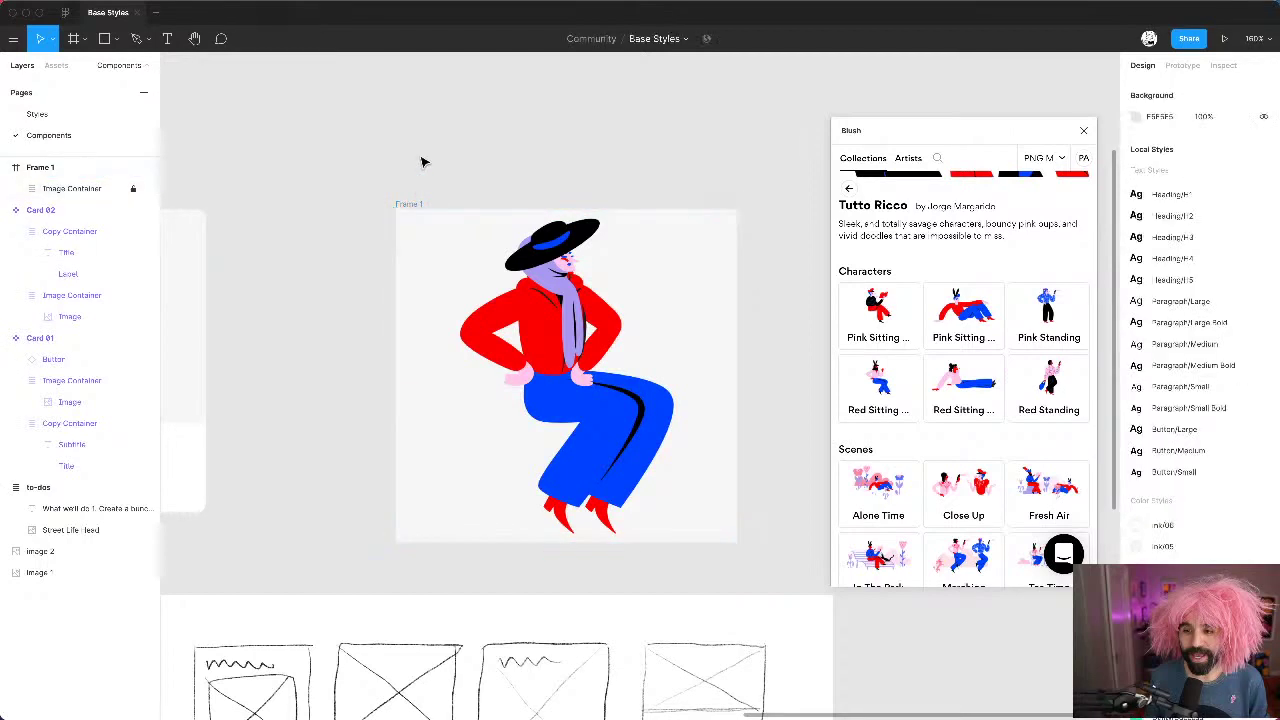
# Step: Copy the Title text from Card 02's Copy Container and paste it into Frame 1
pyautogui.press('t')
pyautogui.hscroll(-5, 410, 272)
pyautogui.press('v')
pyautogui.click(337, 263)
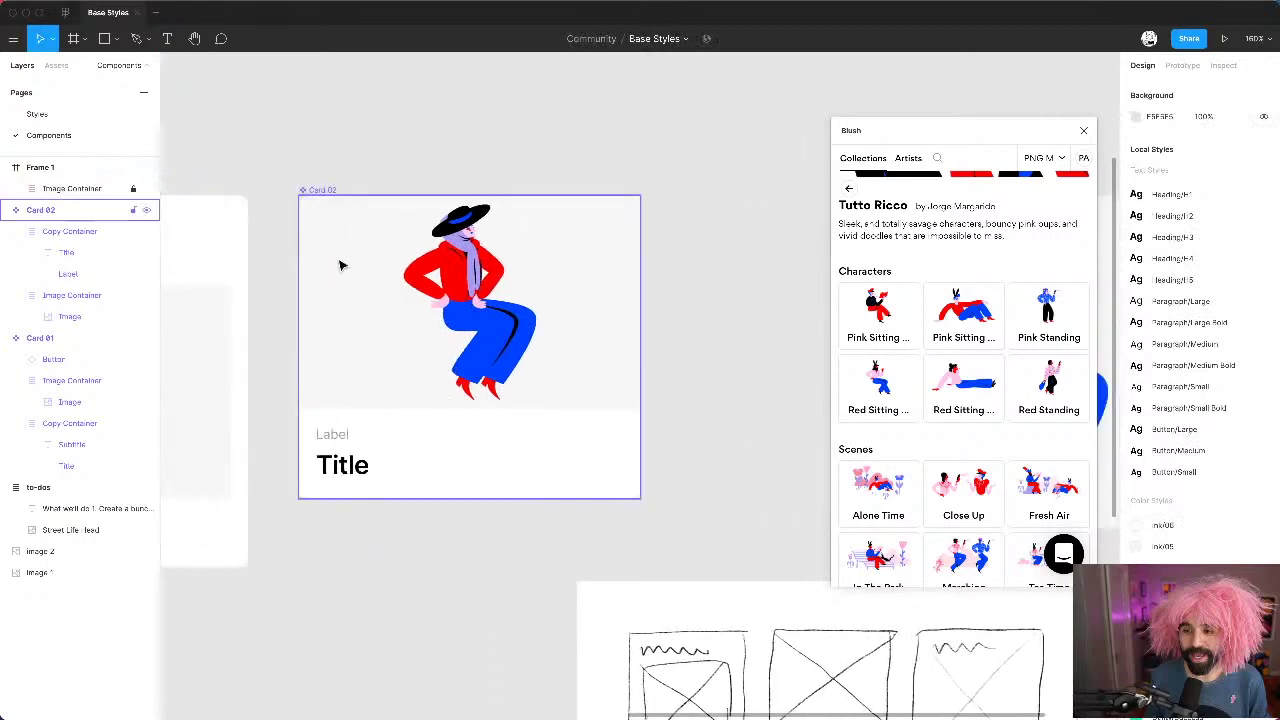
pyautogui.scroll(-3, 337, 263)
pyautogui.doubleClick(311, 304)
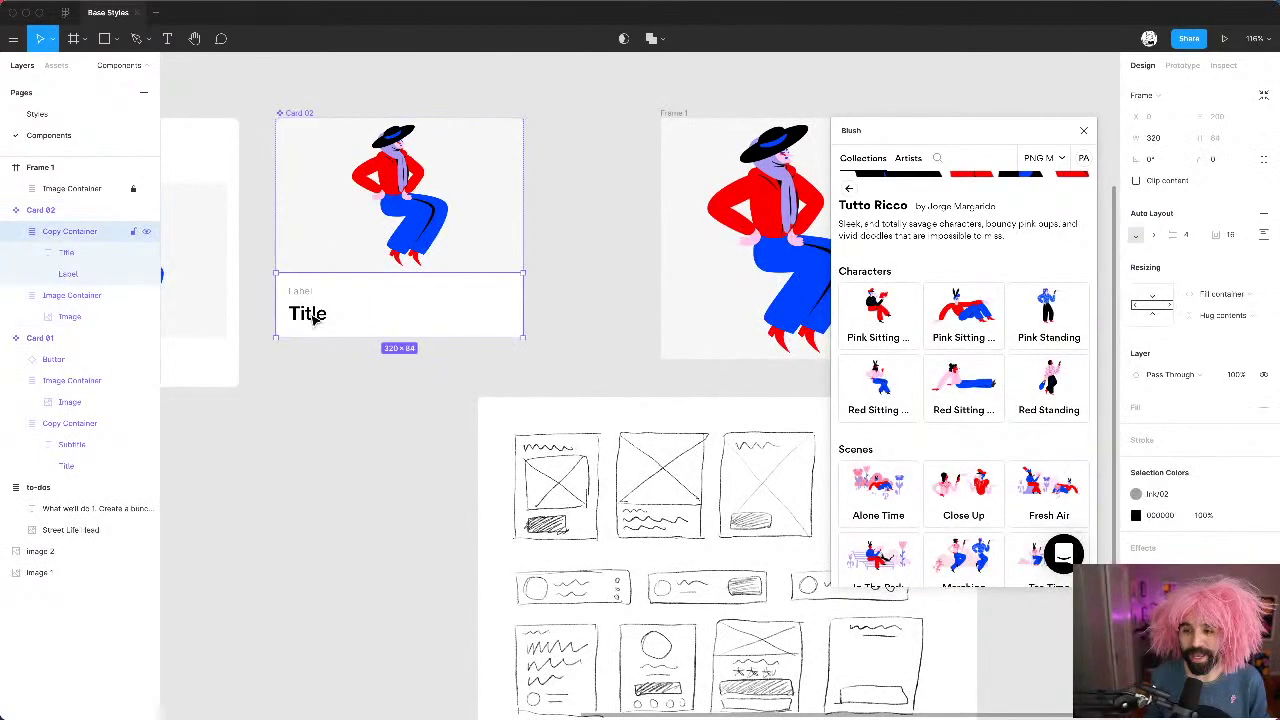
pyautogui.doubleClick(313, 313)
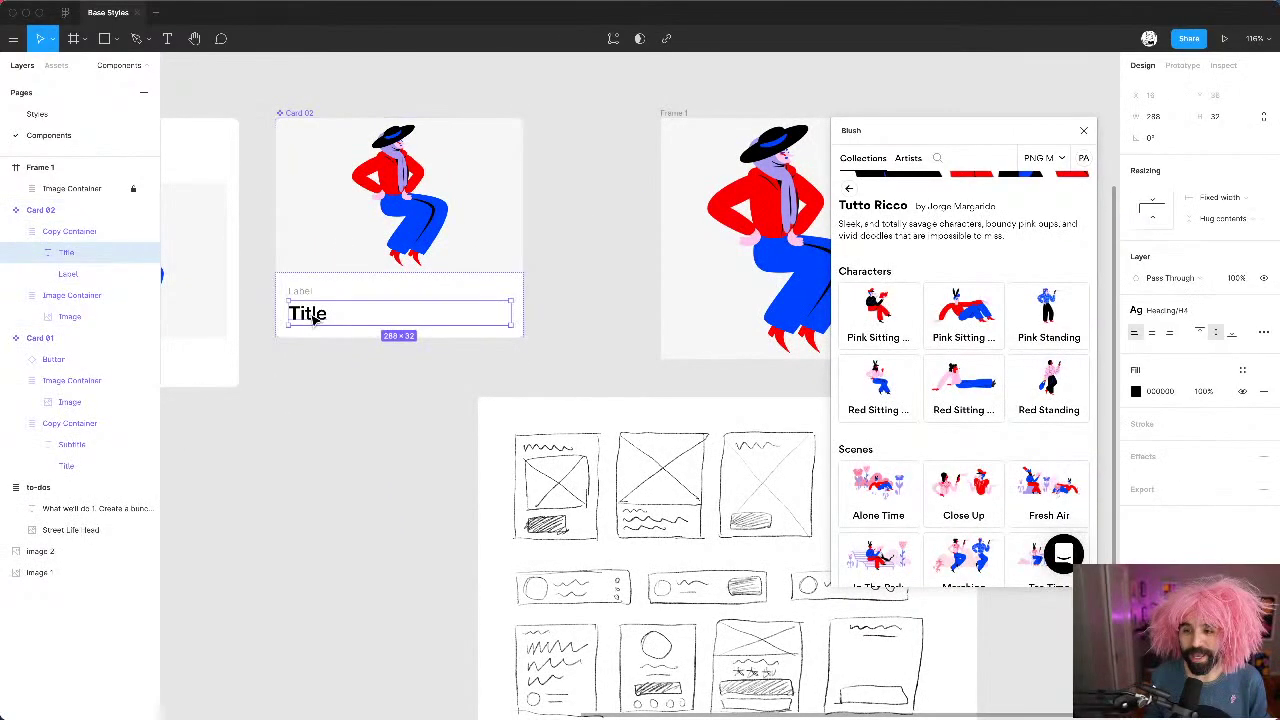
pyautogui.hscroll(6, 313, 316)
pyautogui.scroll(2, 313, 316)
pyautogui.click(105, 237)
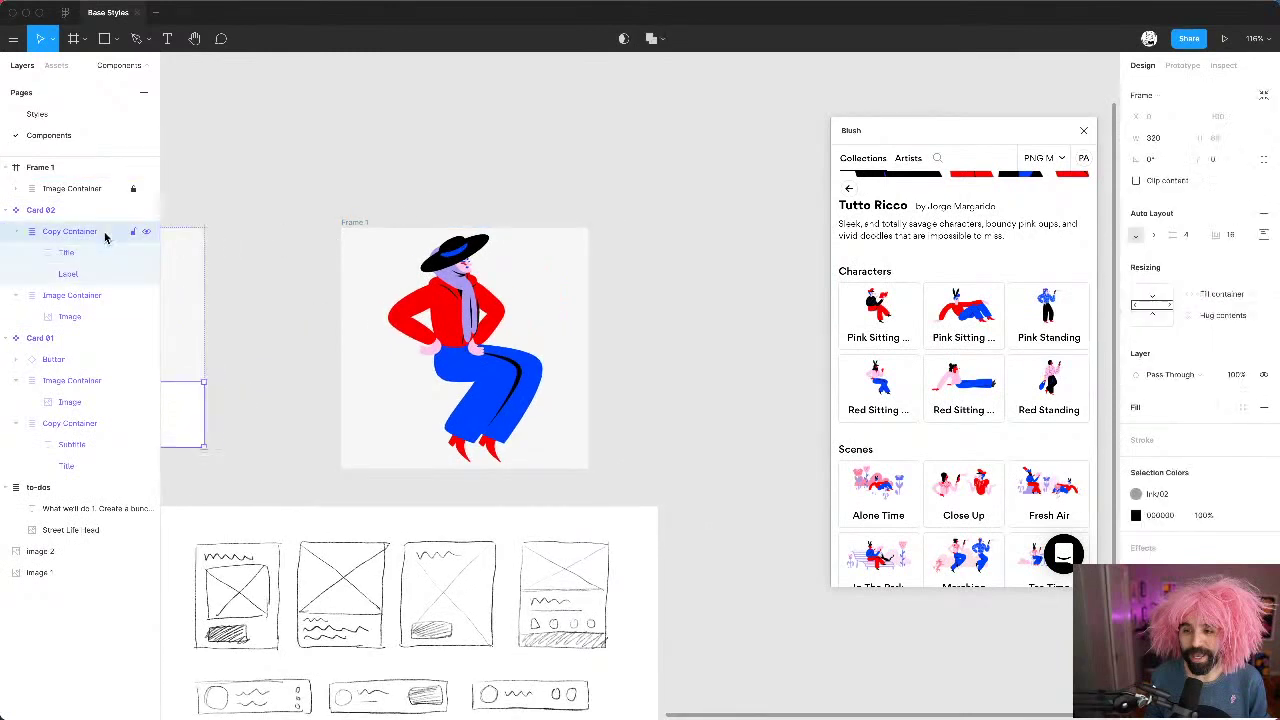
pyautogui.click(16, 232)
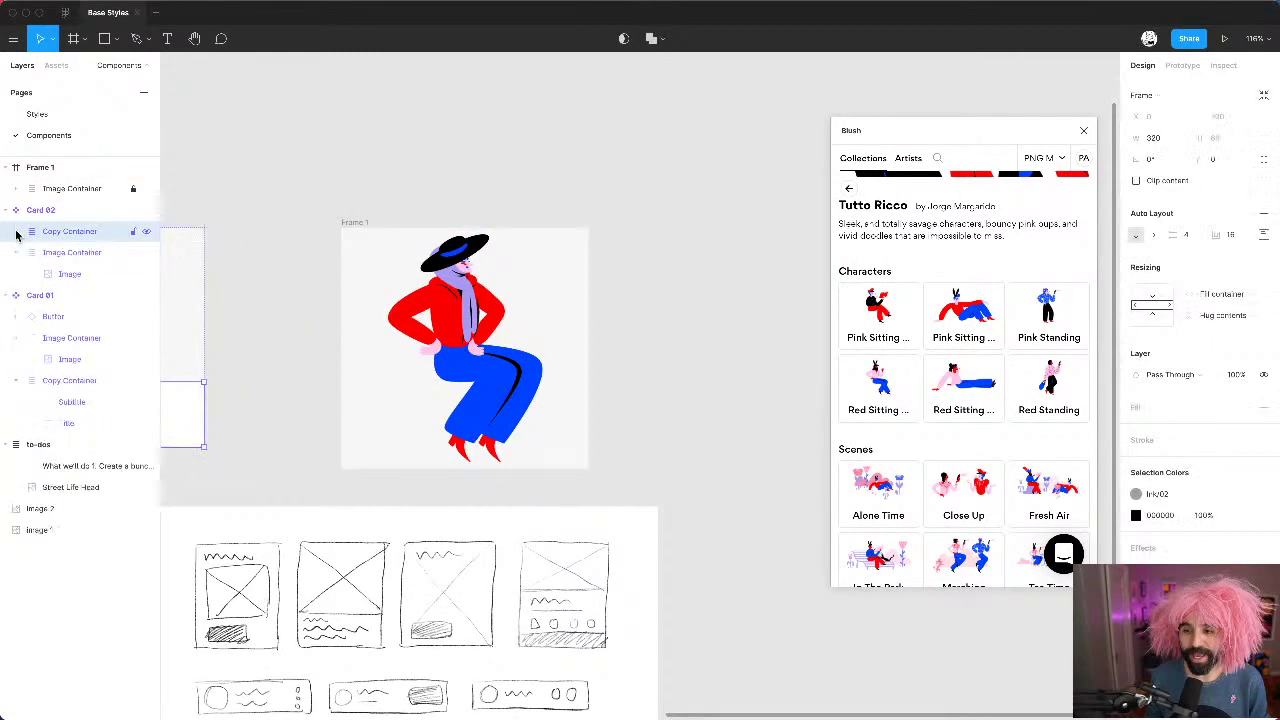
pyautogui.click(357, 223)
pyautogui.hotkey('ctrl', 'v')
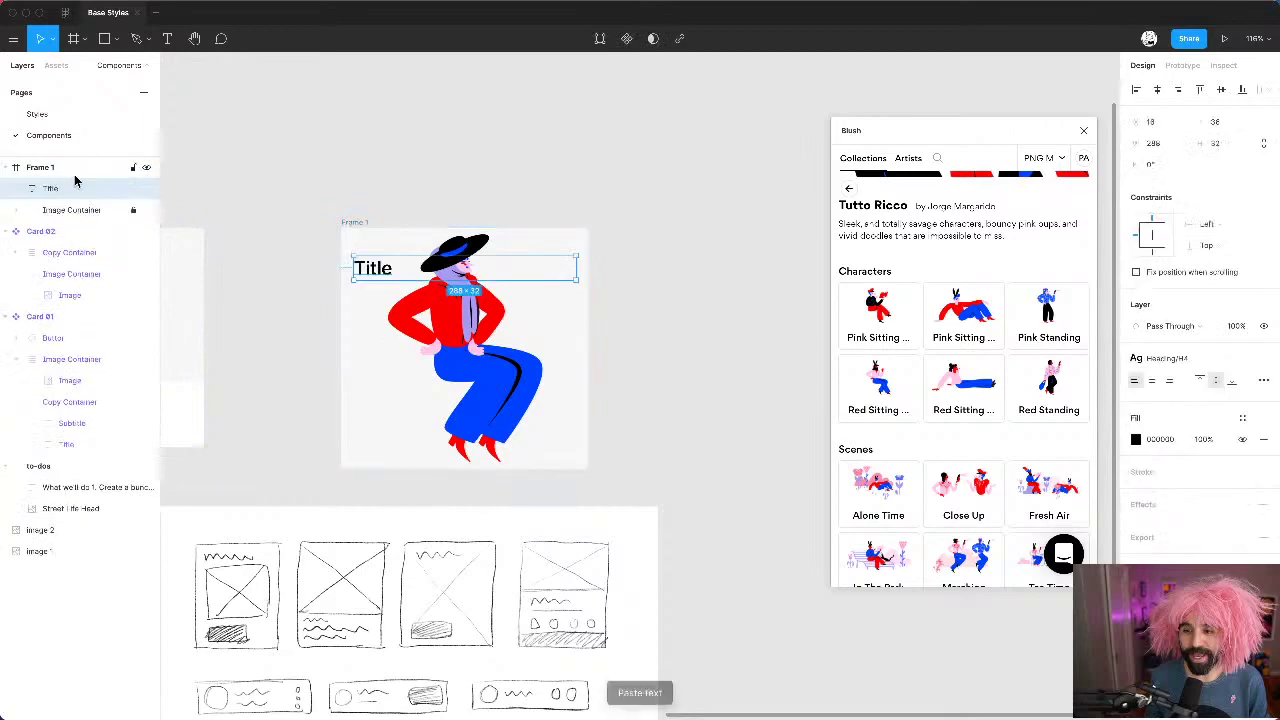
# Step: Copy the Download button from Card 01 and paste it into Frame 1
pyautogui.hscroll(-6, 502, 396)
pyautogui.scroll(-1, 502, 396)
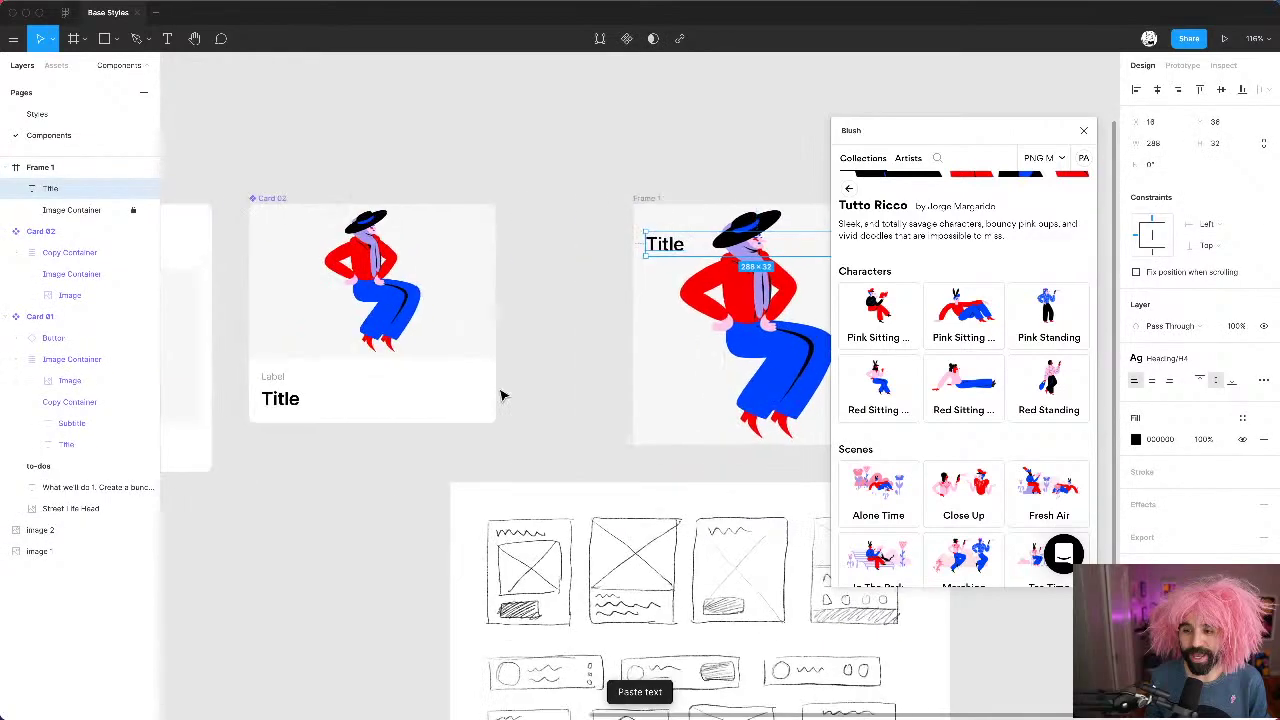
pyautogui.hscroll(-5, 502, 396)
pyautogui.click(285, 428)
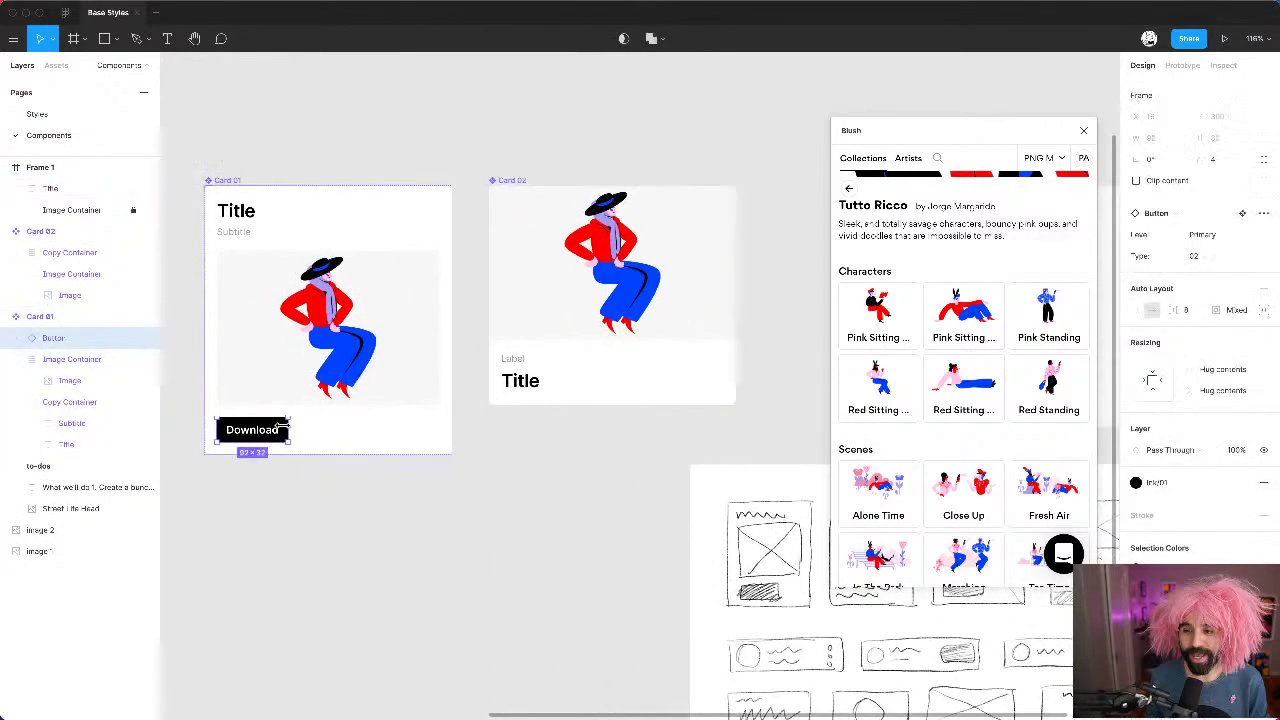
pyautogui.hscroll(10, 289, 431)
pyautogui.click(390, 305)
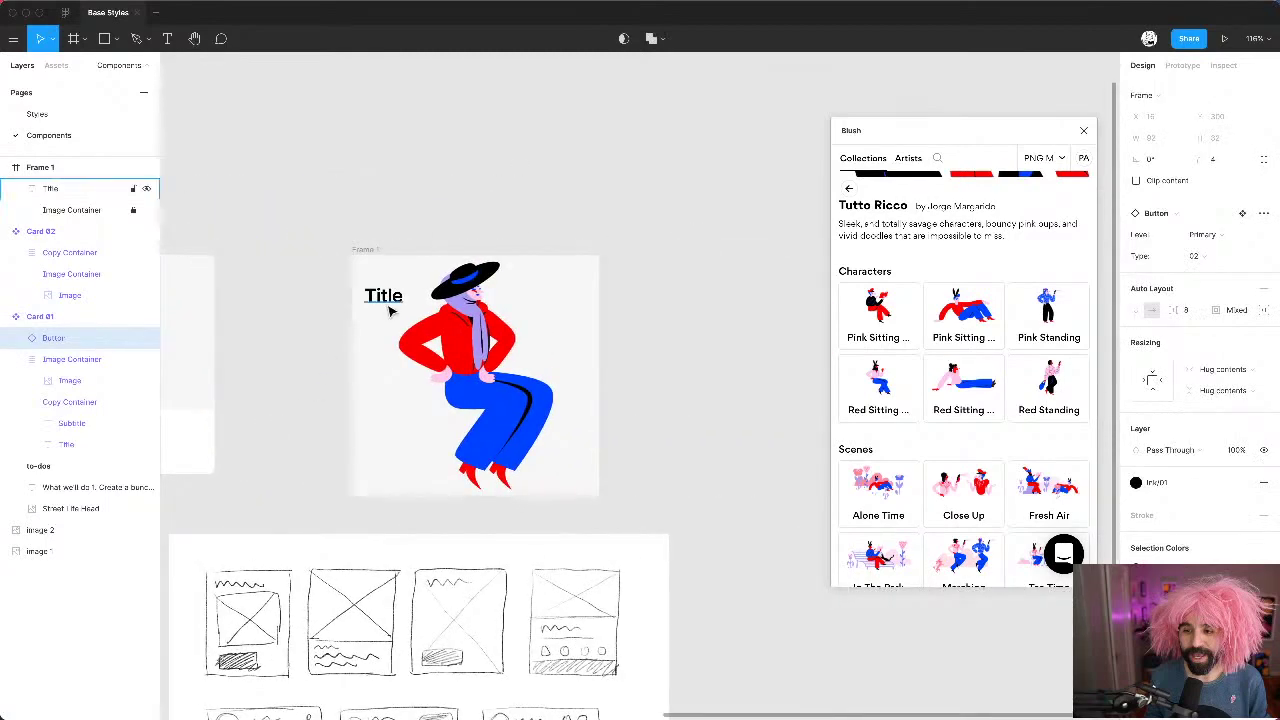
pyautogui.hotkey('ctrl', 'v')
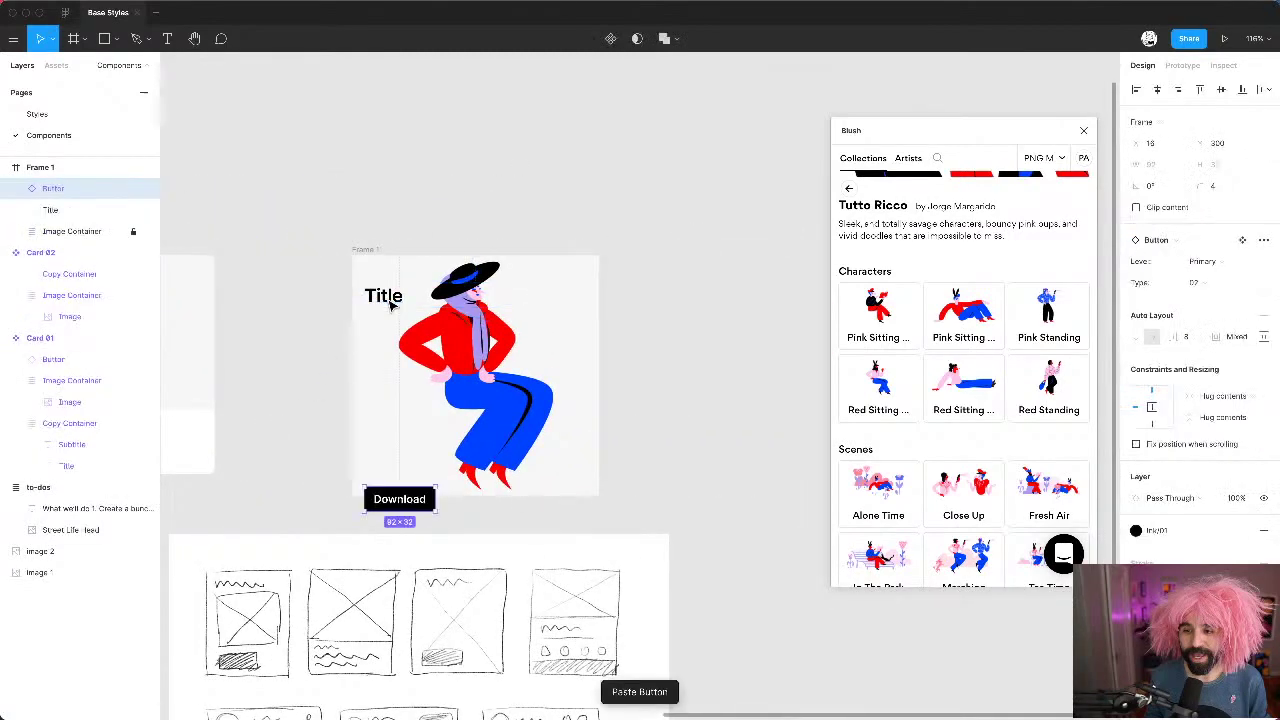
# Step: Nudge the Download button up to Y 252 so it sits inside Frame 1 near the lower edge
pyautogui.hotkey('shift', 'Up')
pyautogui.hotkey('shift', 'Up')
pyautogui.hotkey('shift', 'Up')
pyautogui.hotkey('shift', 'Up')
pyautogui.hotkey('shift', 'Up')
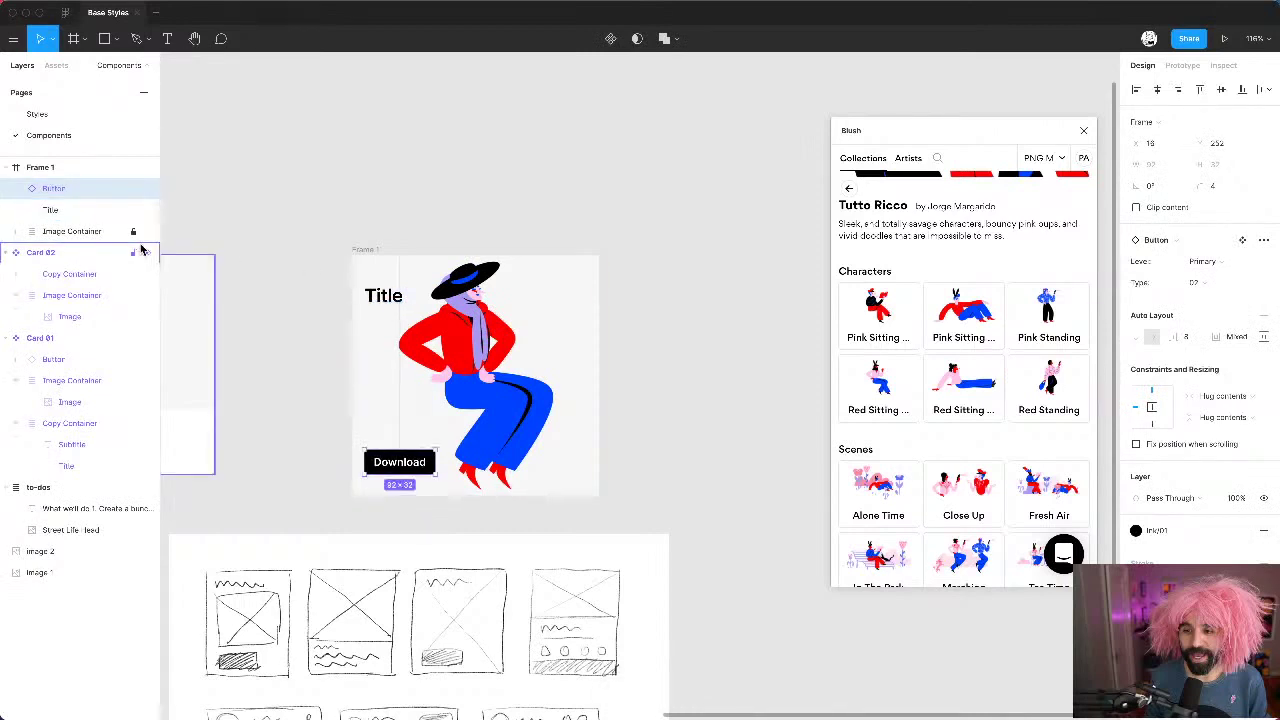
# Step: Wrap Frame 1's Title and Button in a vertical auto layout frame with the item spacing set to Auto
pyautogui.click(100, 211)
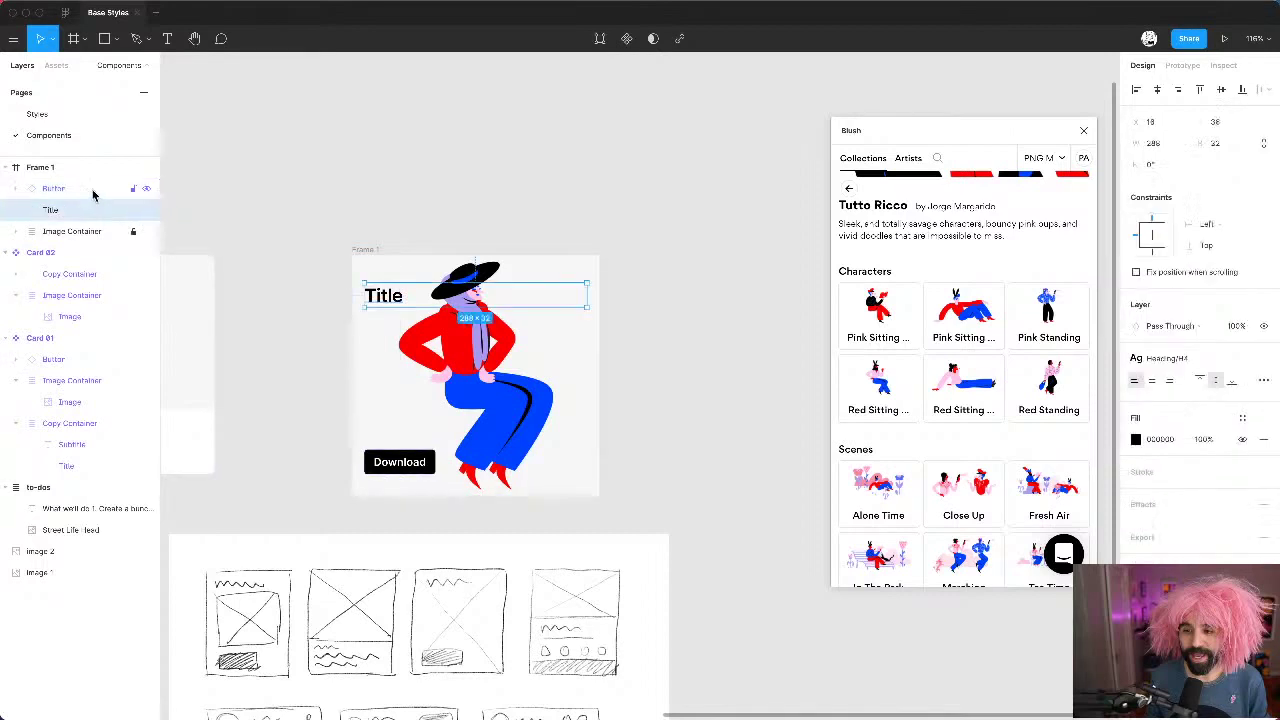
pyautogui.keyDown('shift'); pyautogui.click(92, 192); pyautogui.keyUp('shift')
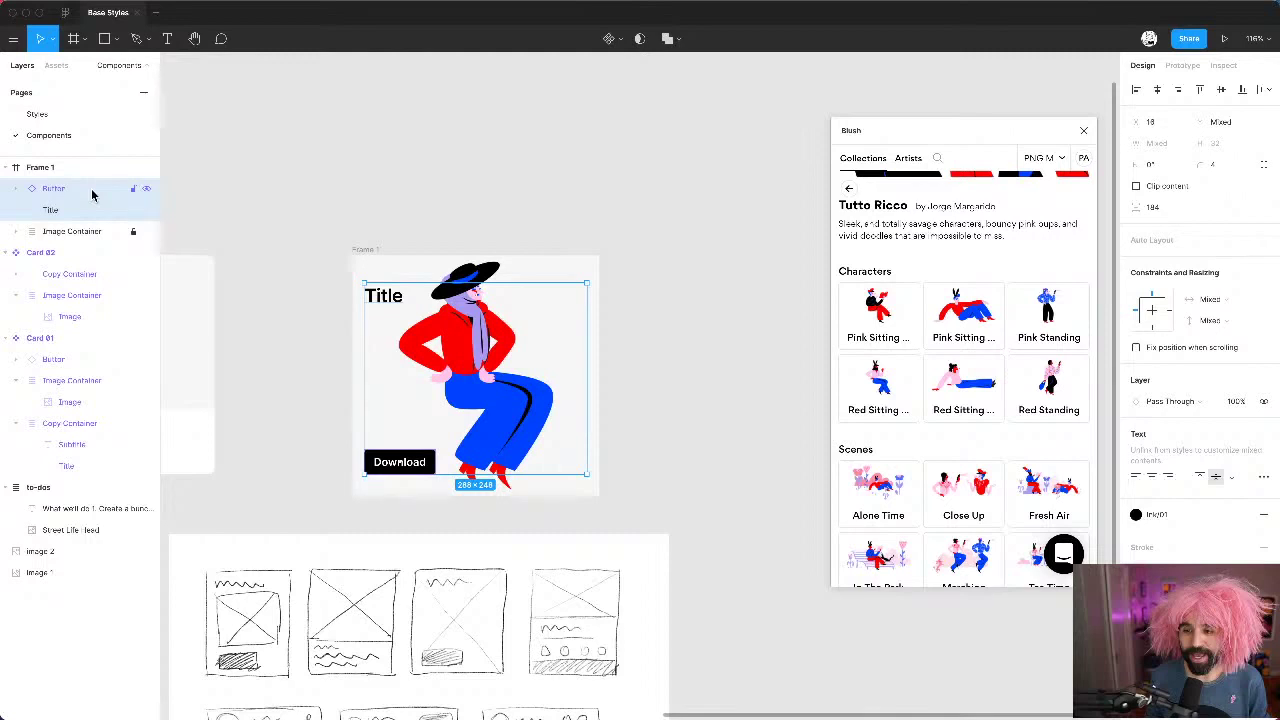
pyautogui.hotkey('shift', 'a')
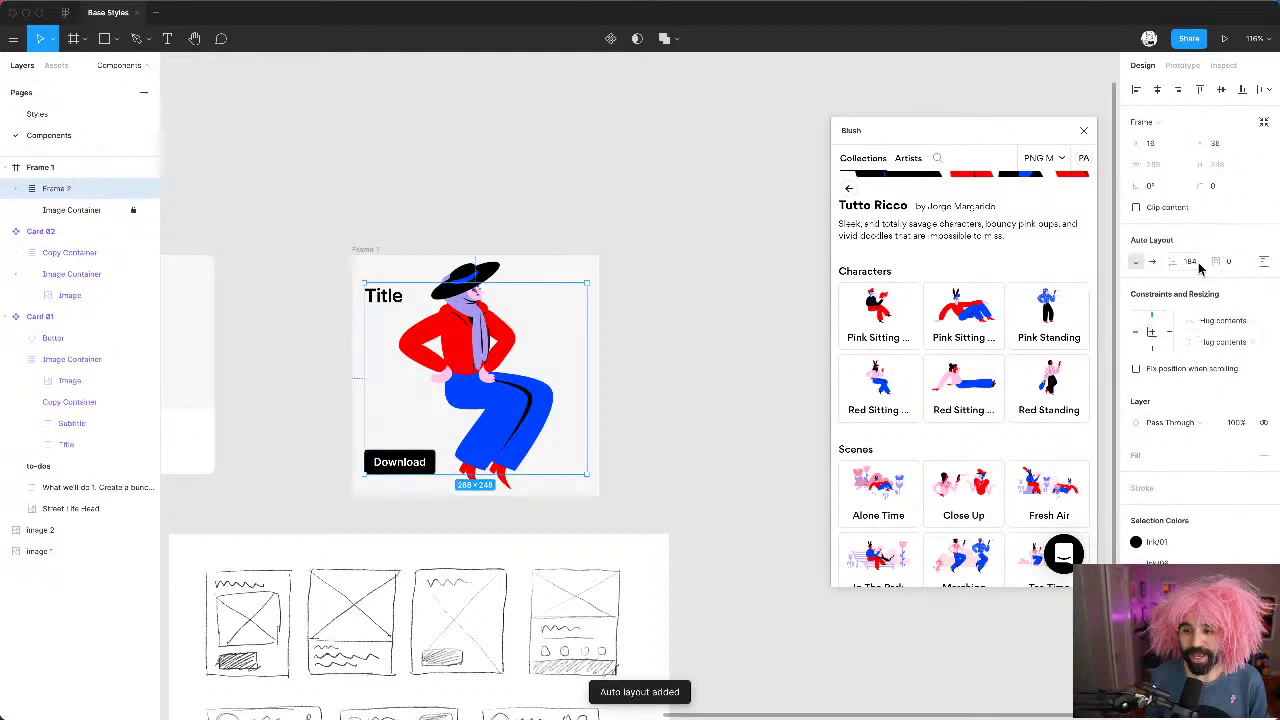
pyautogui.click(1194, 263)
pyautogui.write('auto')
pyautogui.press('Return')
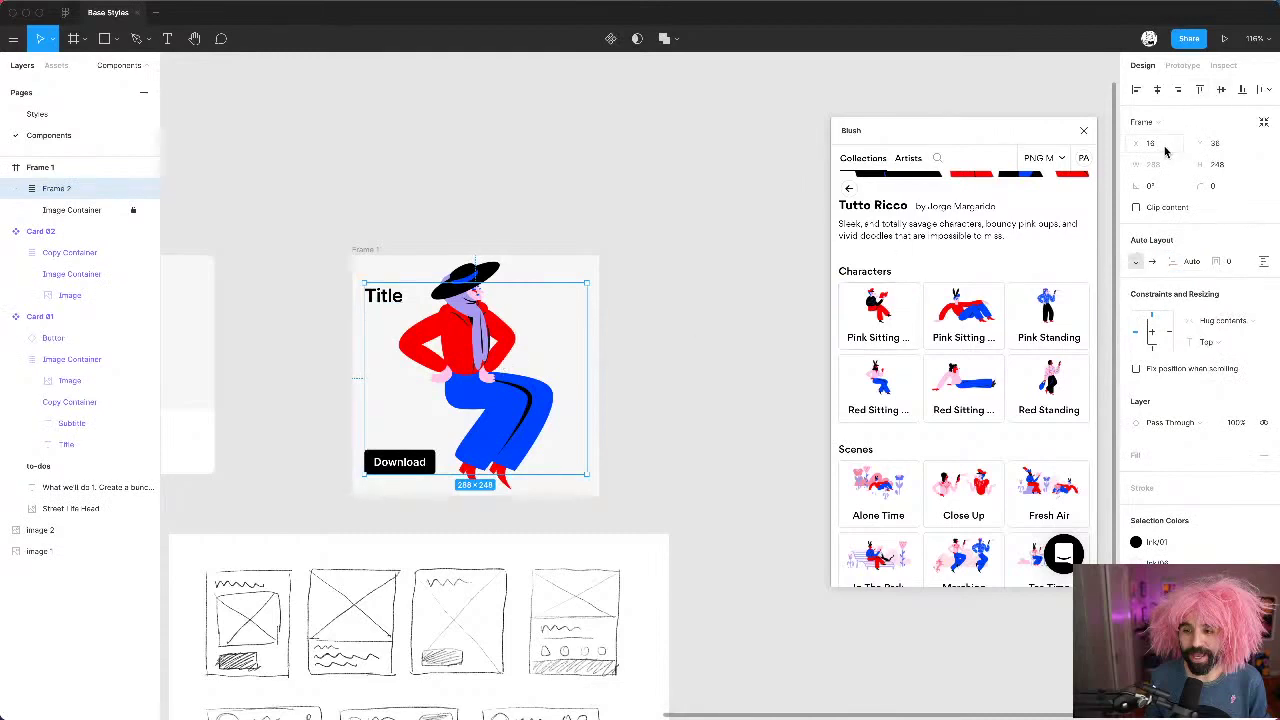
# Step: Set the Title and Button auto layout frame's Y position to 16 and extend its height to 280
pyautogui.click(1231, 148)
pyautogui.write('16')
pyautogui.press('Return')
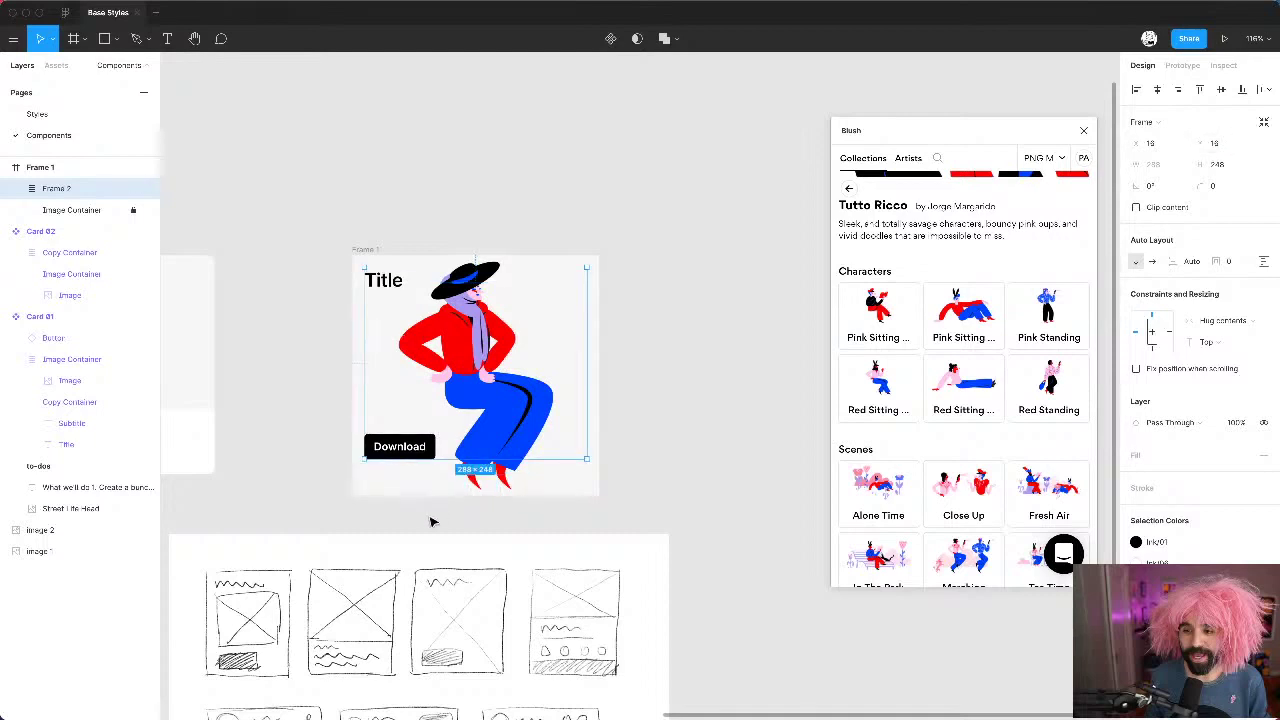
pyautogui.moveTo(457, 460); pyautogui.dragTo(448, 490)
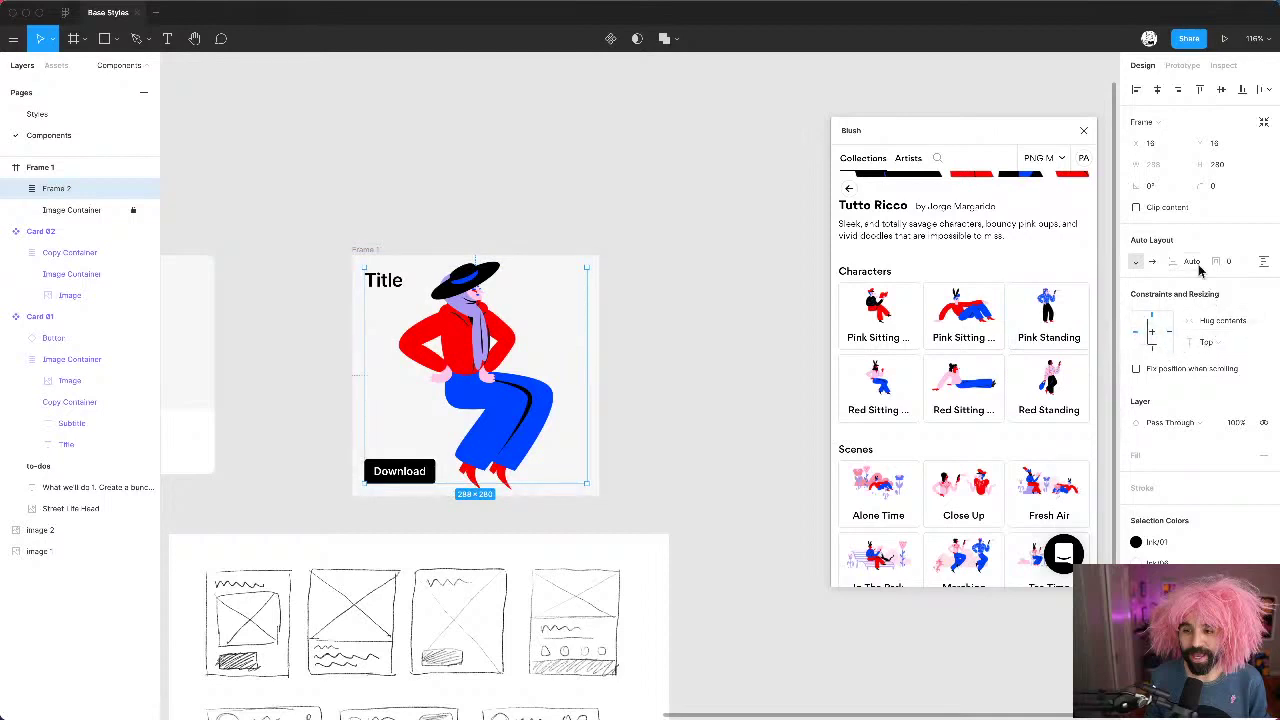
# Step: Stop the Title and Button frame from hugging its contents and constrain it left and right, top and bottom
pyautogui.click(1238, 326)
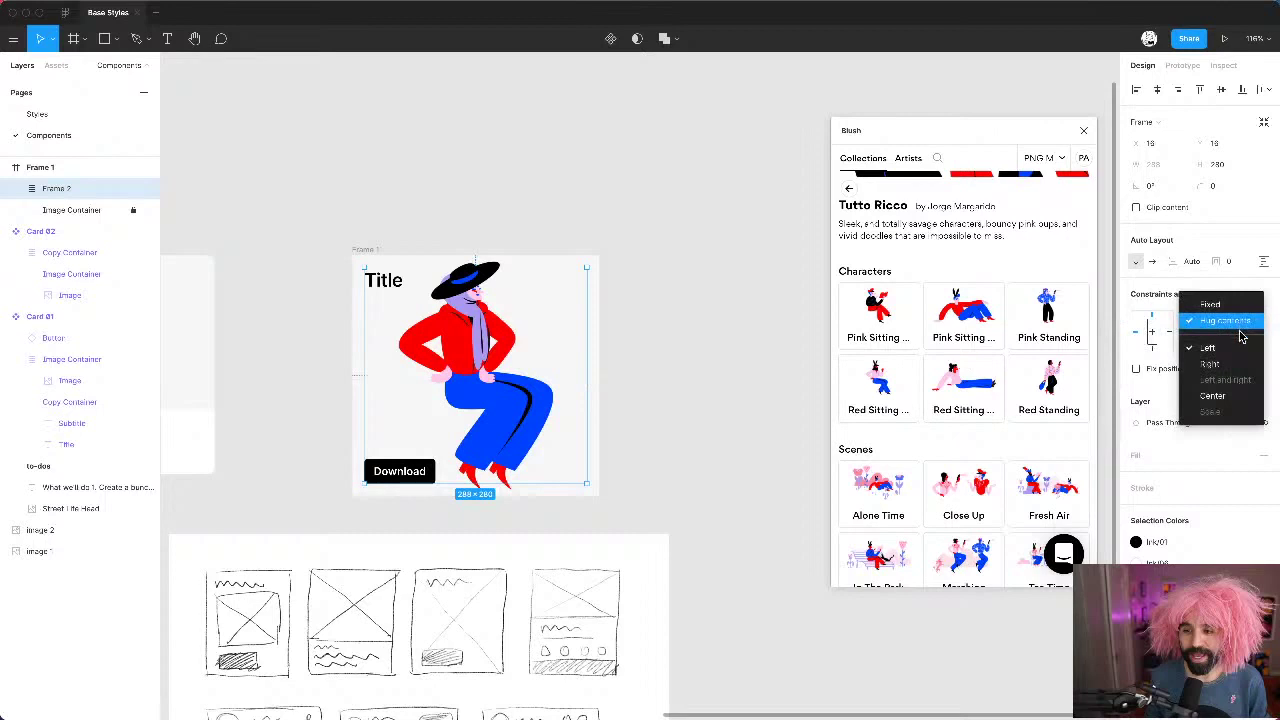
pyautogui.click(1208, 347)
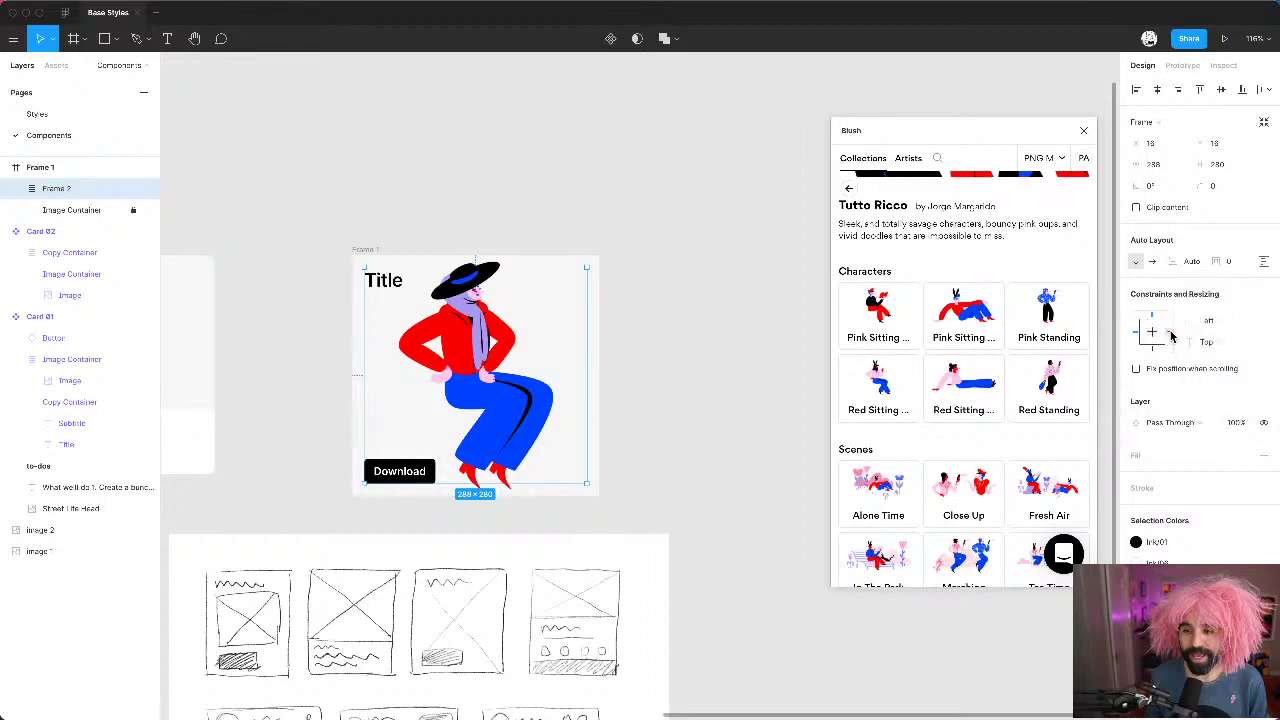
pyautogui.keyDown('shift'); pyautogui.click(1170, 332); pyautogui.keyUp('shift')
pyautogui.keyDown('shift'); pyautogui.click(1155, 352); pyautogui.keyUp('shift')
# Step: Set the constraints of Frame 1's Image Container to left and right, top and bottom
pyautogui.click(362, 252)
pyautogui.click(60, 209)
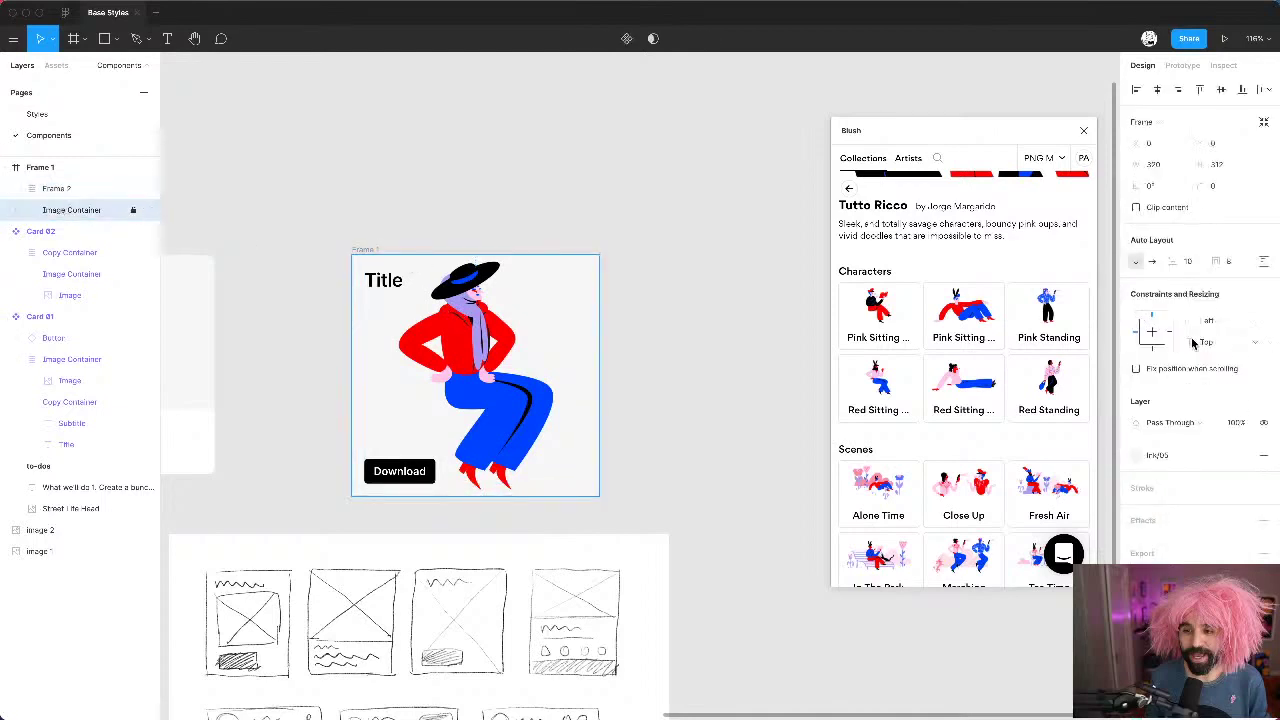
pyautogui.keyDown('shift'); pyautogui.click(1169, 332); pyautogui.keyUp('shift')
pyautogui.click(523, 163)
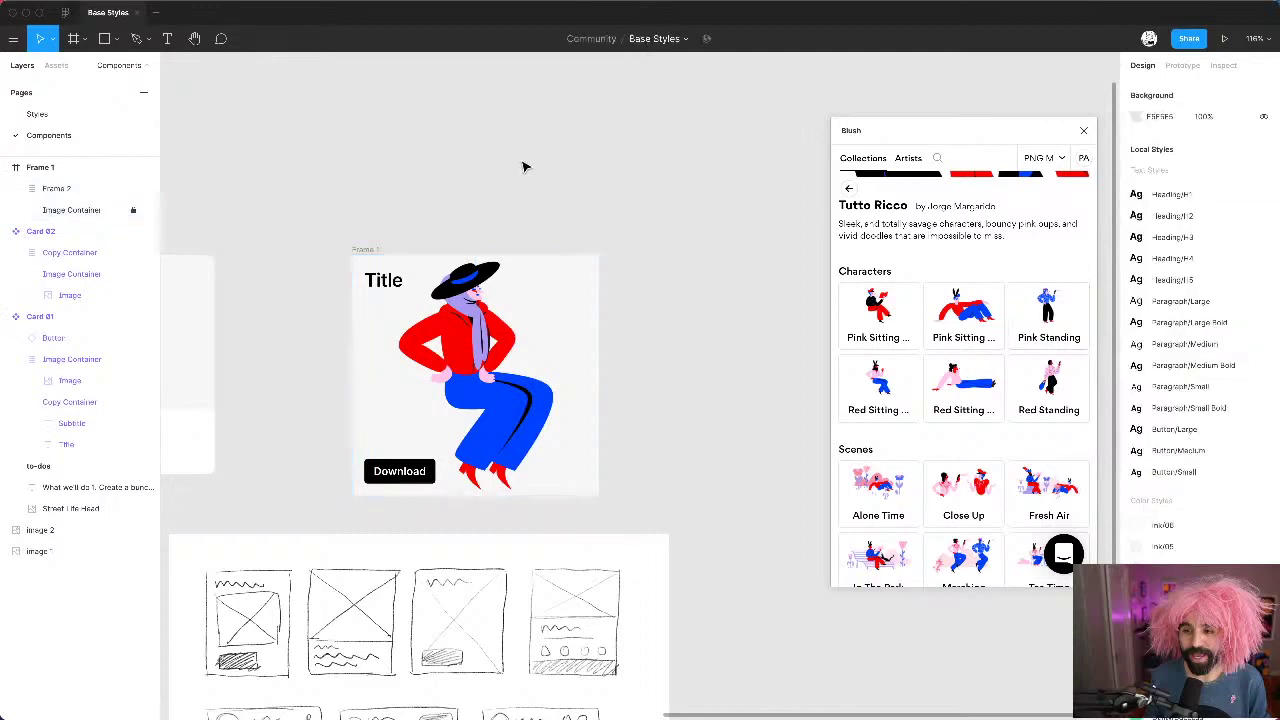
# Step: Resize Frame 1 upwards to about 312 × 375, and undo a further trial resize to 281 × 343
pyautogui.click(379, 251)
pyautogui.moveTo(601, 254); pyautogui.dragTo(593, 206)
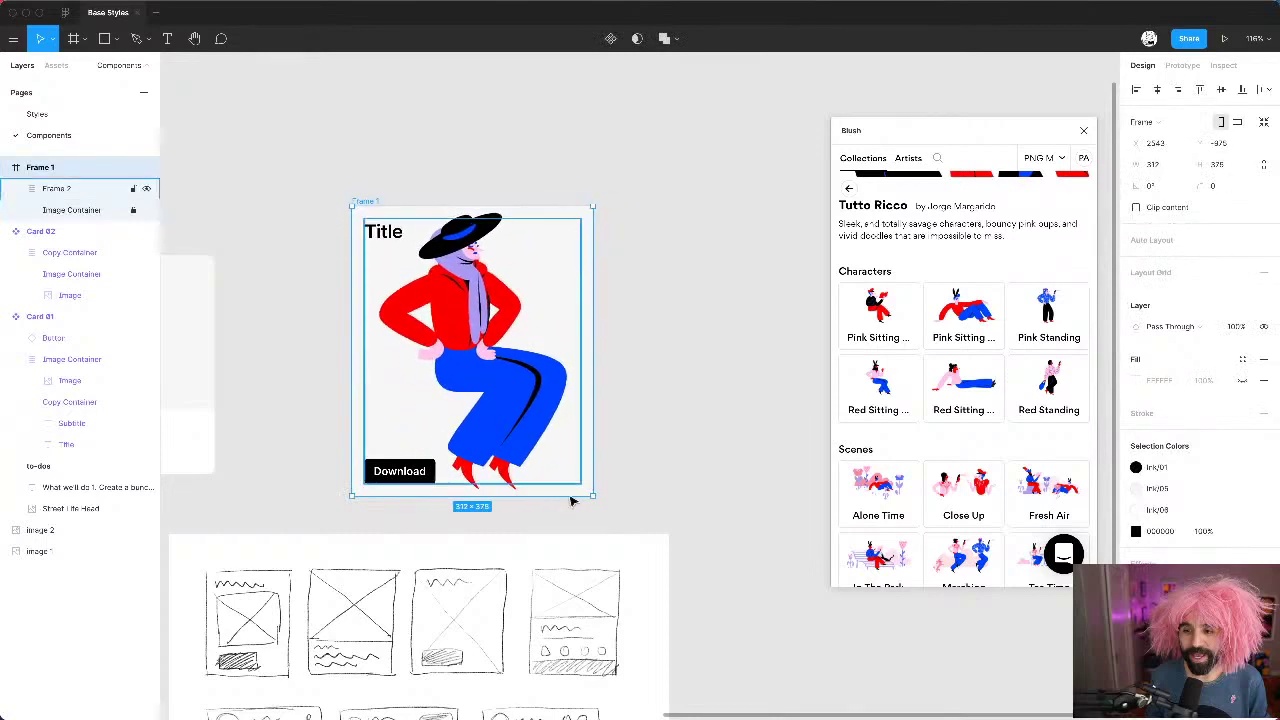
pyautogui.moveTo(590, 497); pyautogui.dragTo(568, 472)
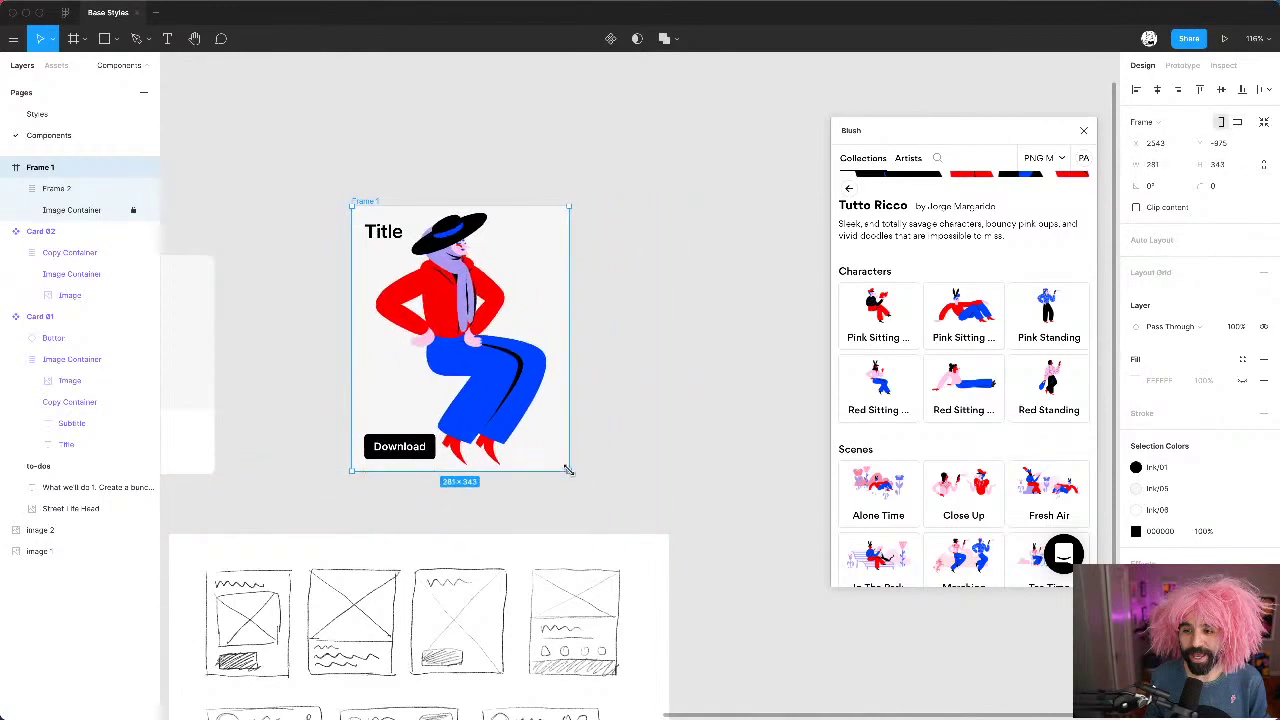
pyautogui.press('super+z')
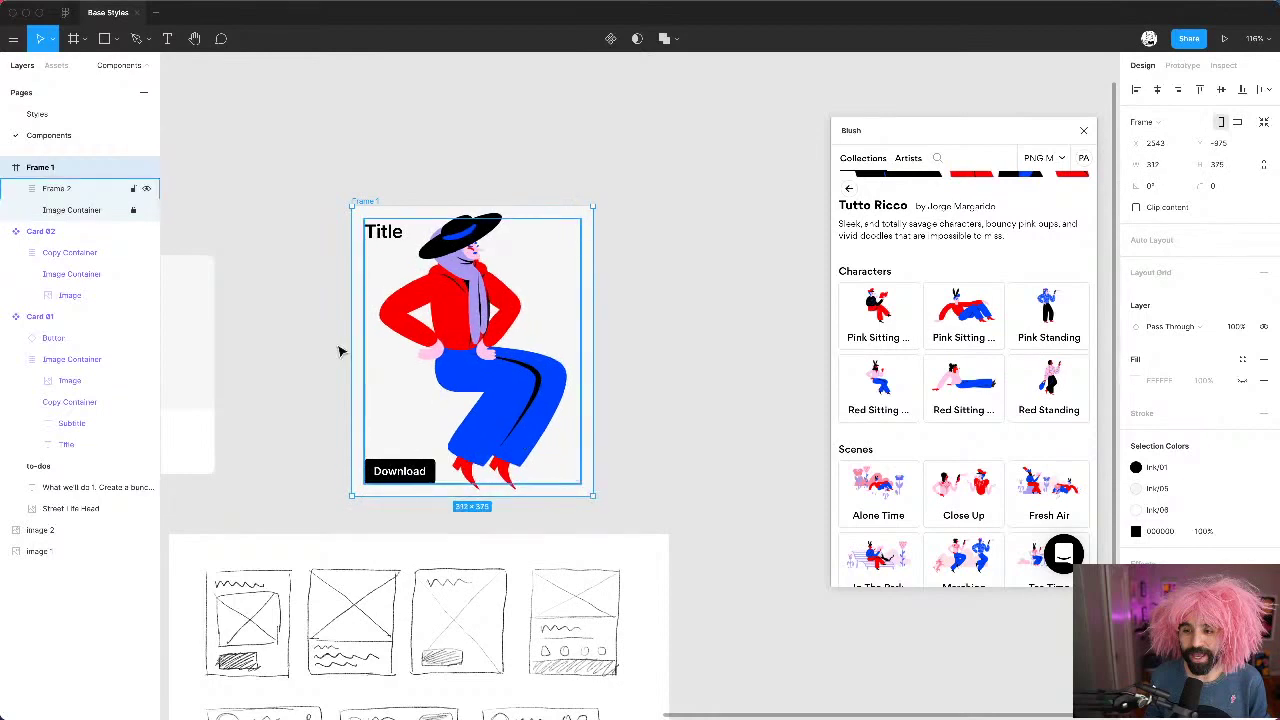
# Step: Set Frame 1's width to 320
pyautogui.click(1165, 166)
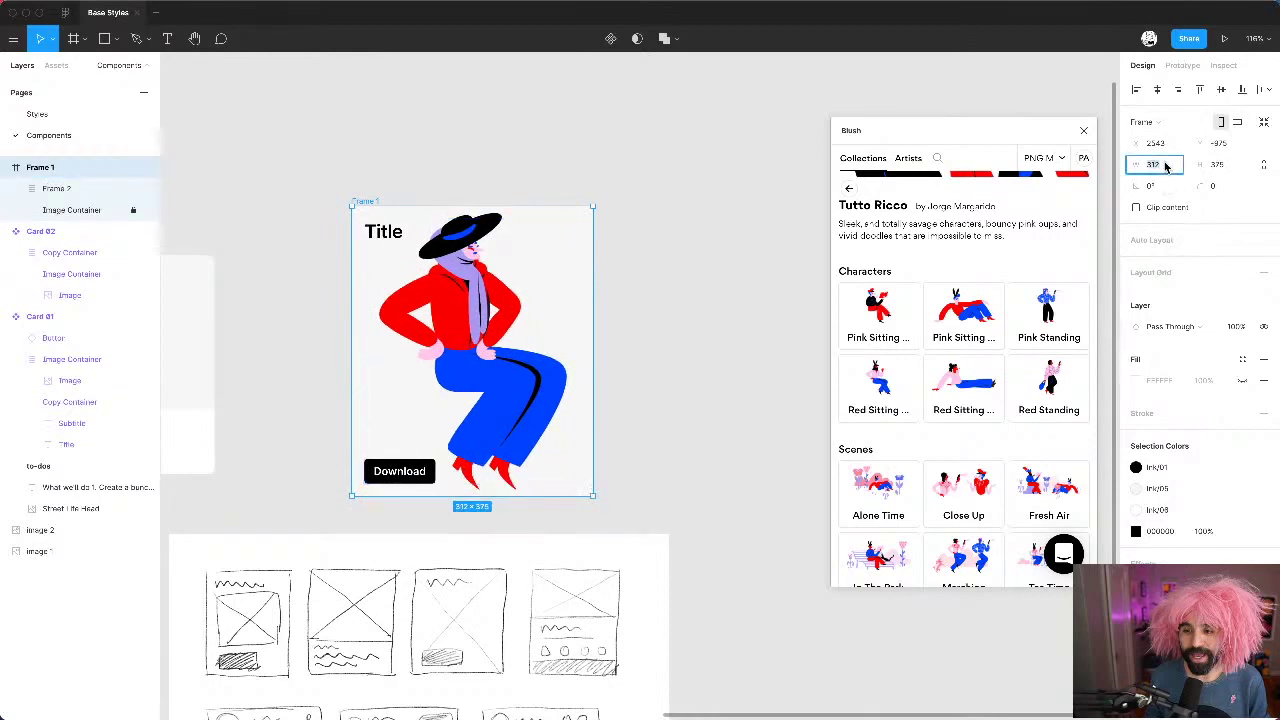
pyautogui.write('320')
pyautogui.press('Return')
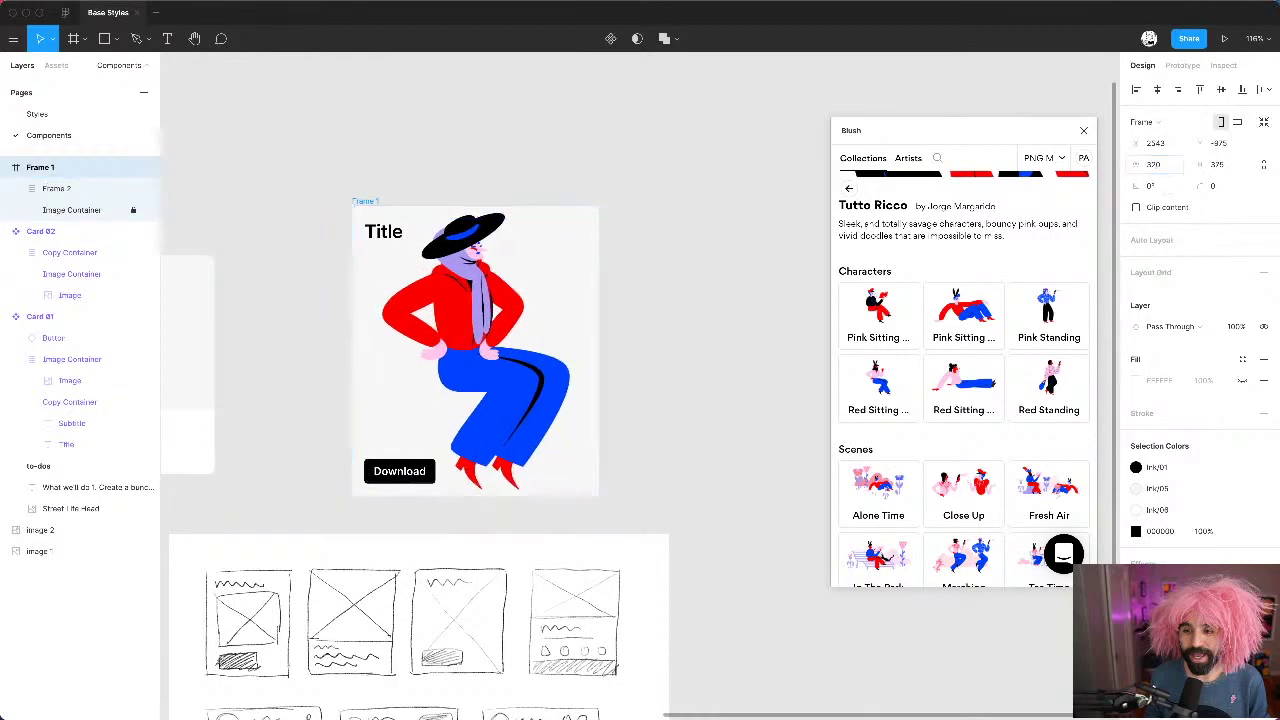
# Step: Compare the new card with its sketch and review the constraints of its Image Container and Title and Button frame
pyautogui.click(88, 213)
pyautogui.scroll(3, 494, 257)
pyautogui.hscroll(-5, 497, 261)
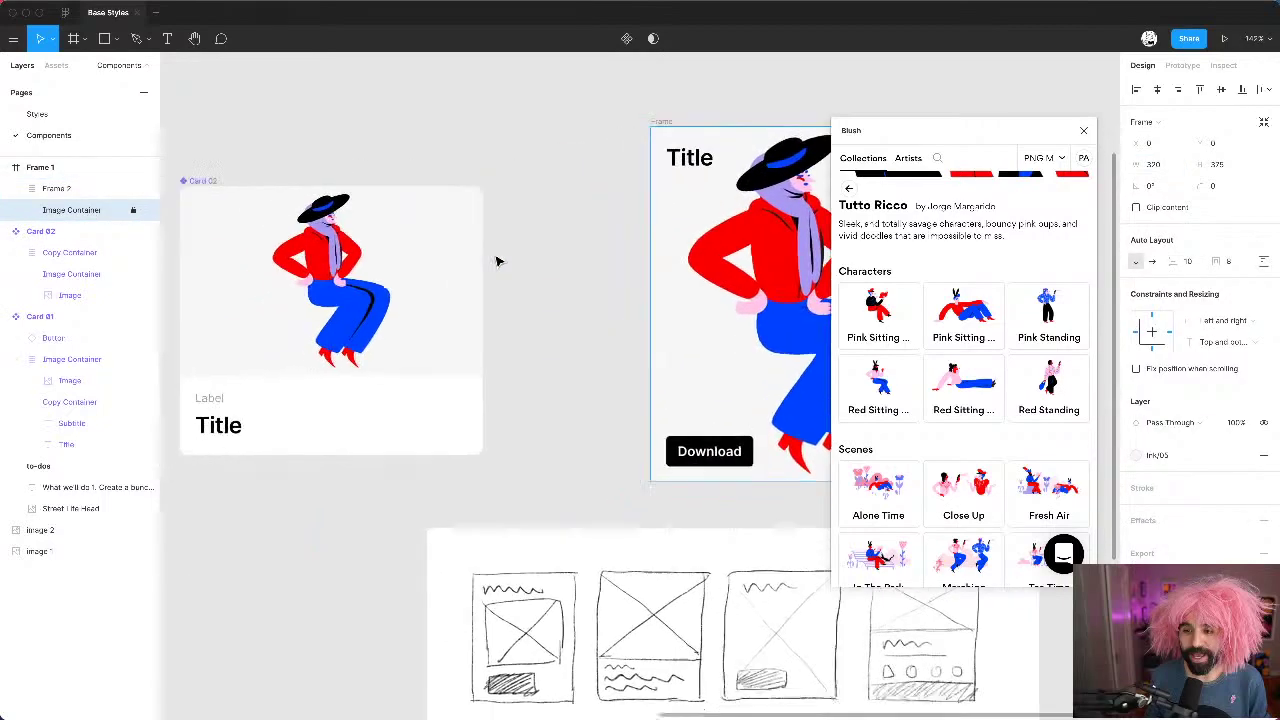
pyautogui.hscroll(-2, 497, 261)
pyautogui.hscroll(5, 490, 225)
pyautogui.scroll(1, 482, 218)
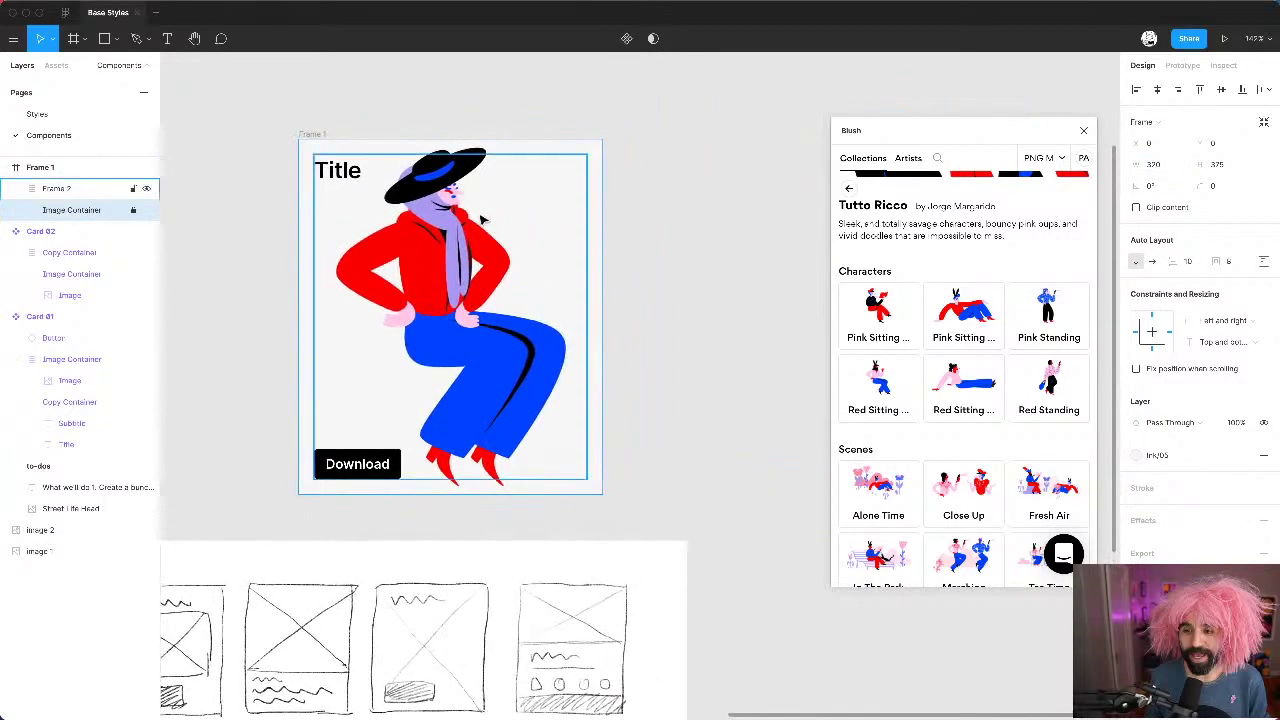
pyautogui.click(66, 189)
pyautogui.click(68, 210)
pyautogui.click(72, 190)
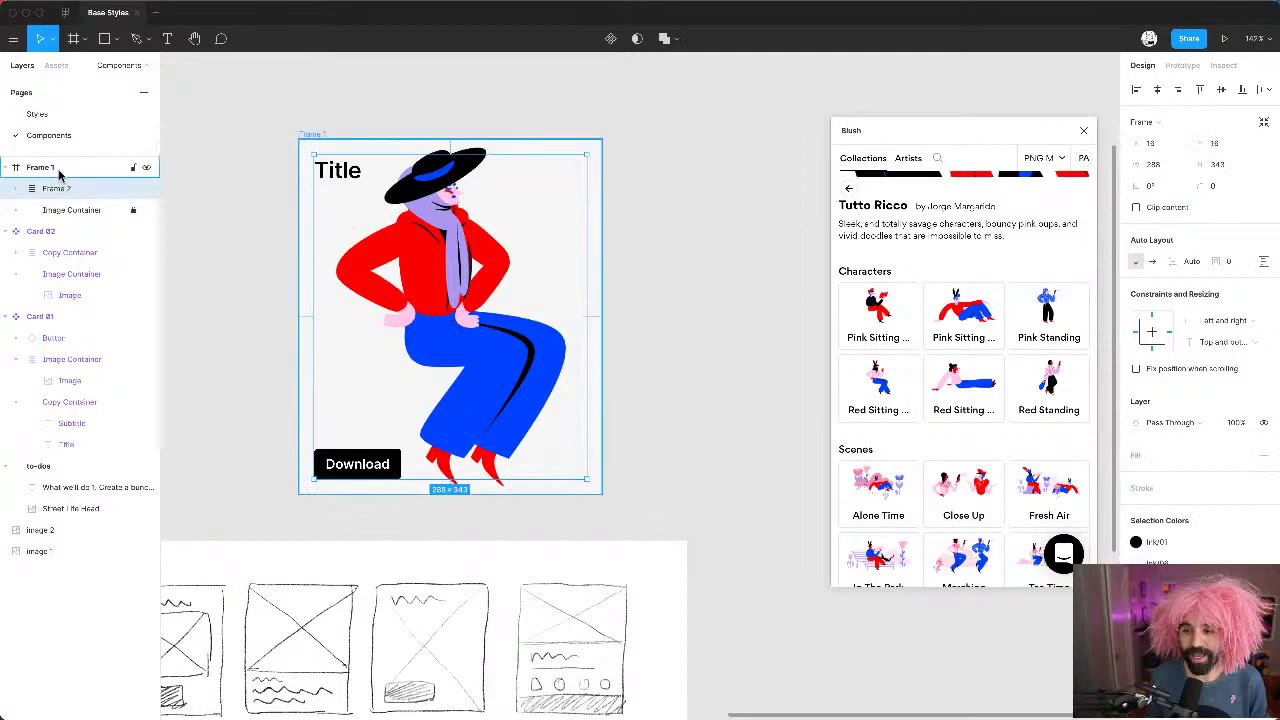
pyautogui.click(57, 169)
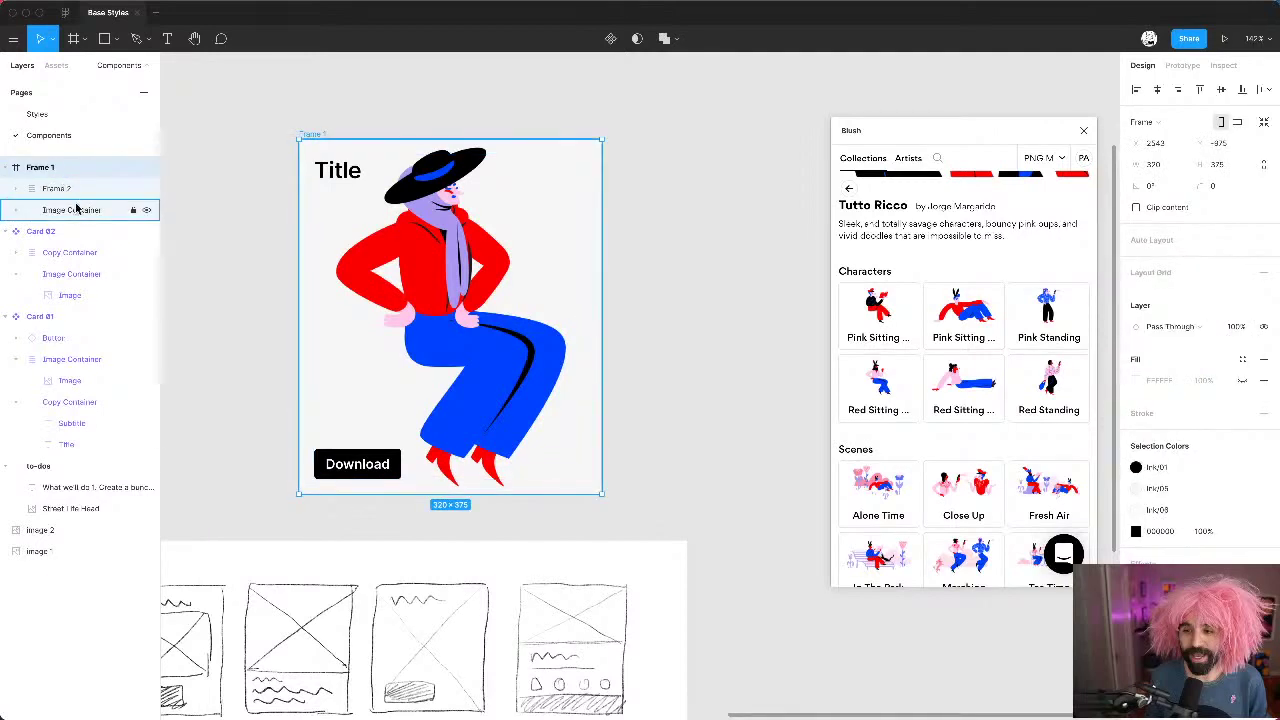
pyautogui.click(60, 189)
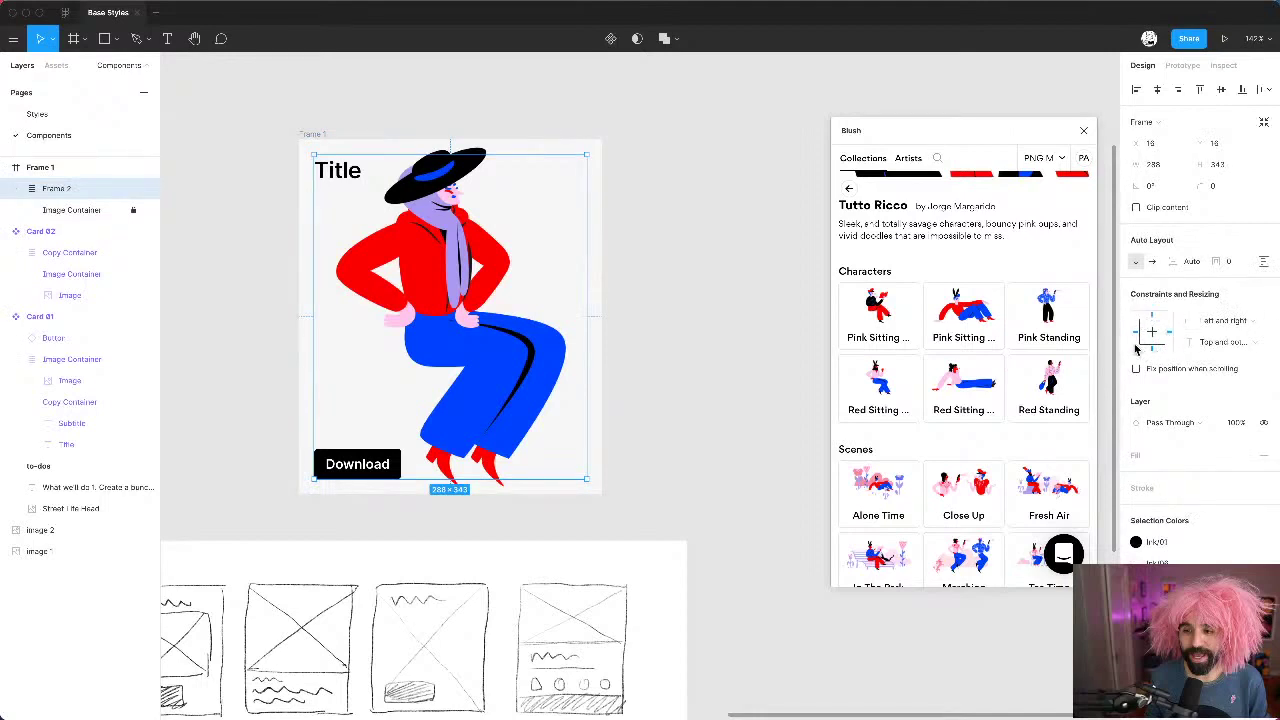
# Step: Resize Frame 1 to about 381 × 327 to test how its image and content respond
pyautogui.click(86, 210)
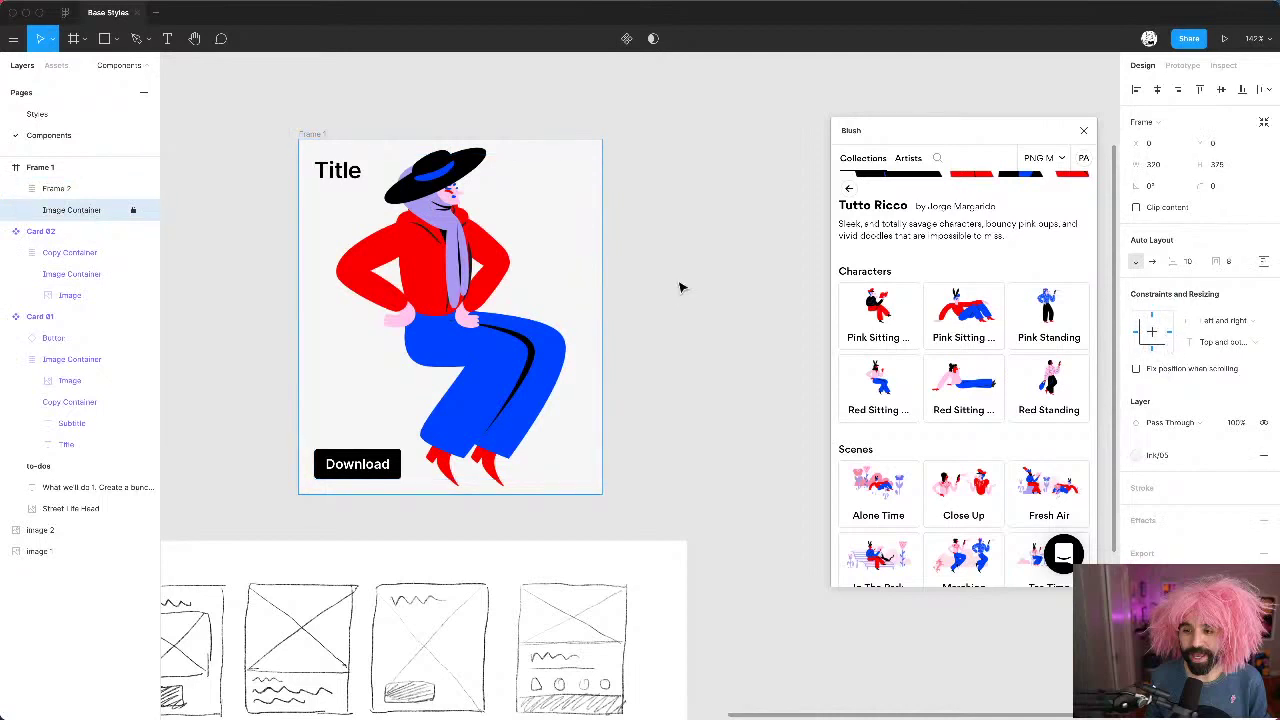
pyautogui.click(323, 132)
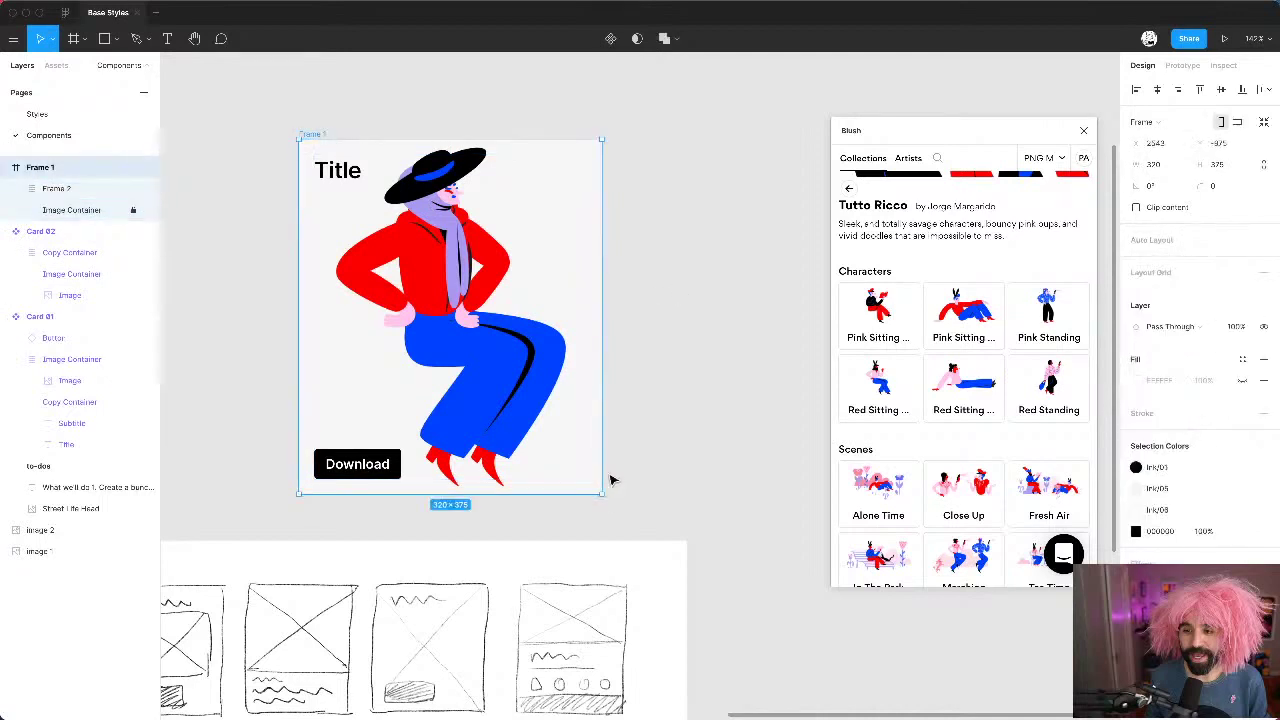
pyautogui.moveTo(598, 494); pyautogui.dragTo(659, 449)
# Step: Rename the Frame 2 layer inside Frame 1 to Content Container
pyautogui.click(70, 189)
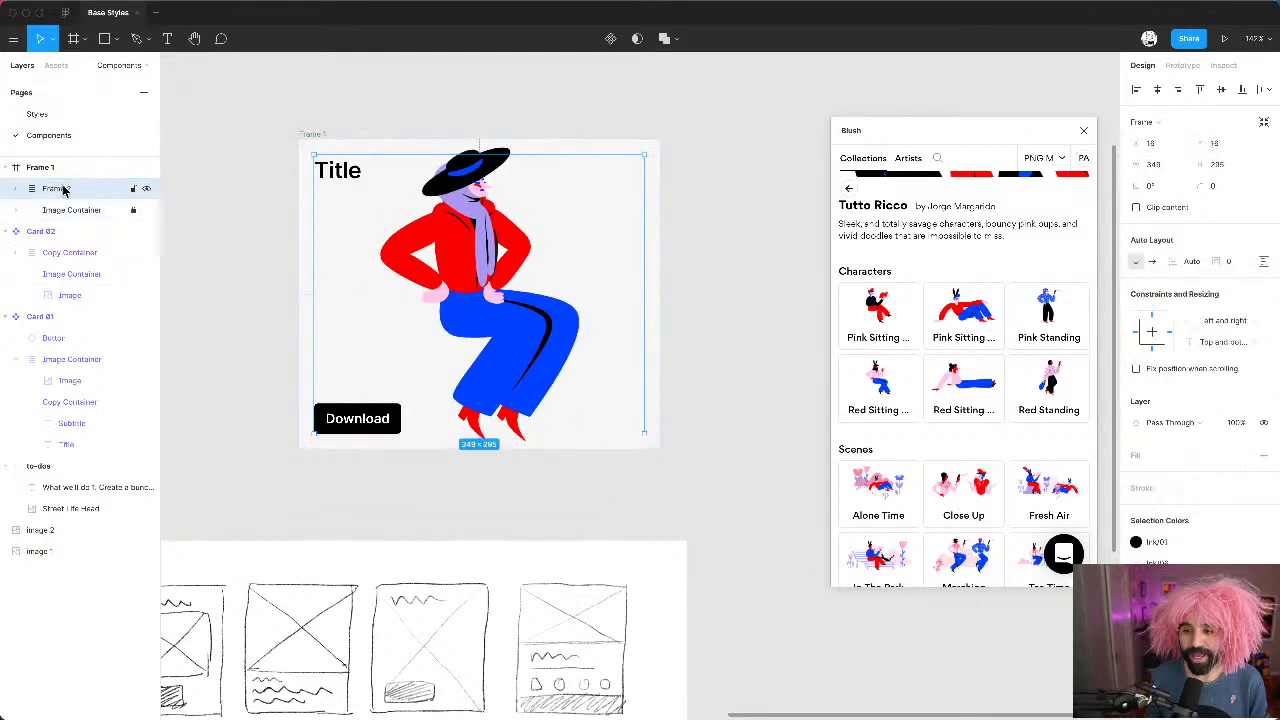
pyautogui.doubleClick(62, 190)
pyautogui.write('Content')
pyautogui.press('Return')
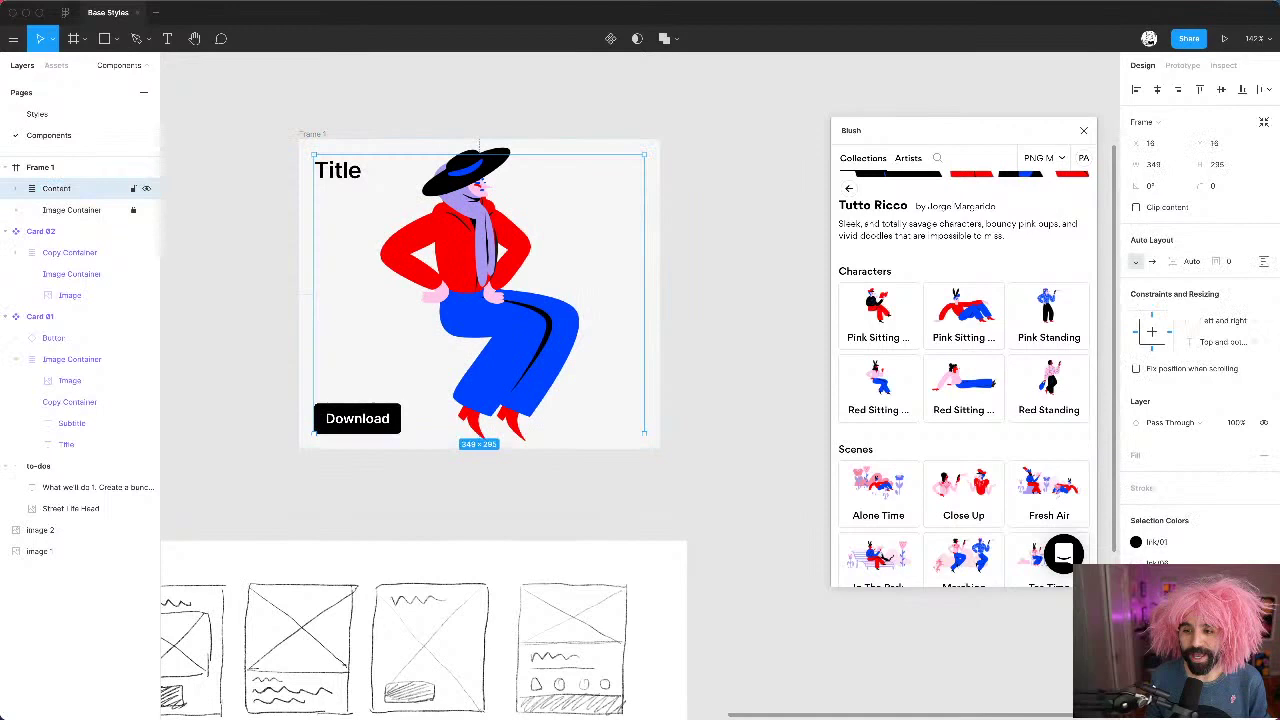
pyautogui.doubleClick(71, 194)
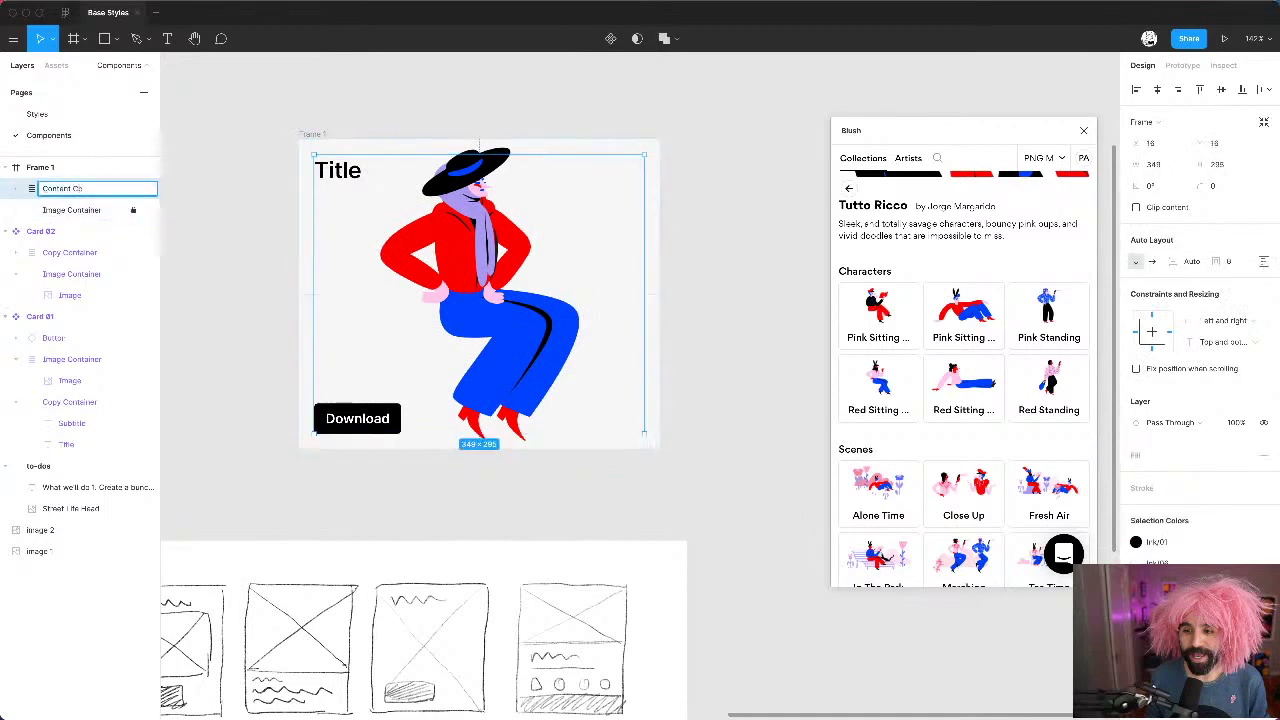
pyautogui.write('Container')
pyautogui.press('Return')
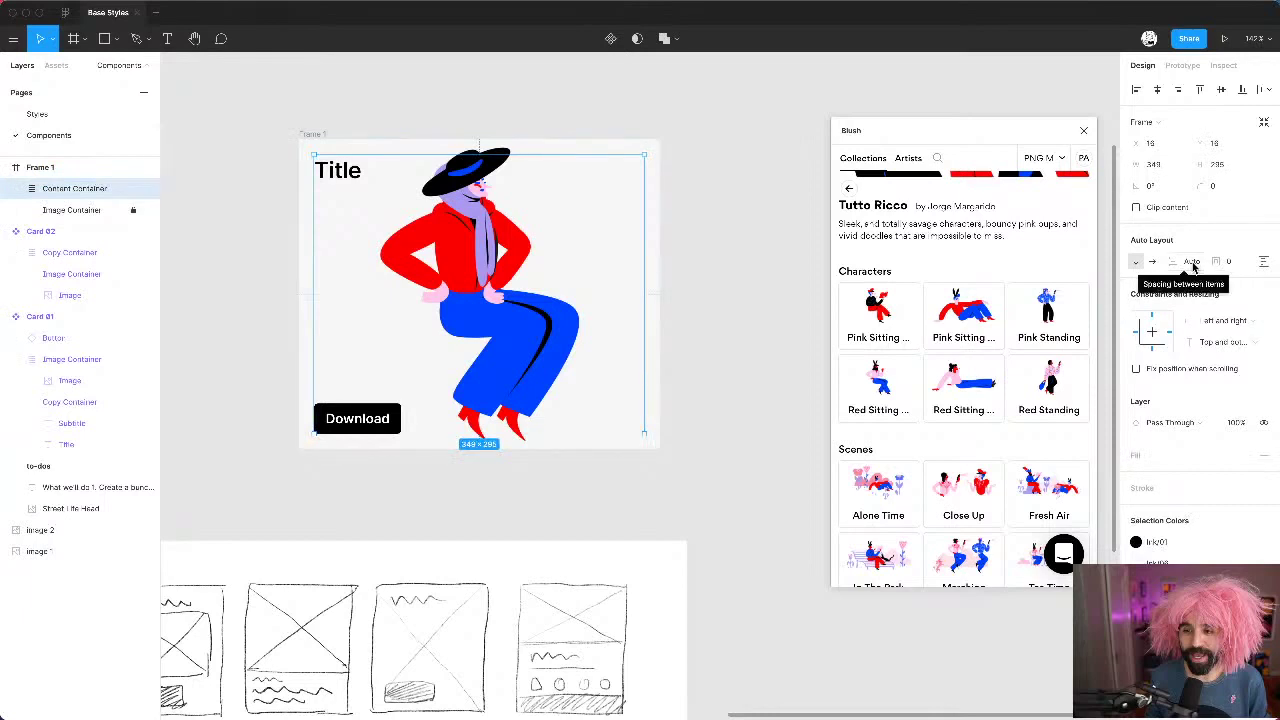
# Step: Resize Frame 1 to about 335 × 344
pyautogui.click(321, 135)
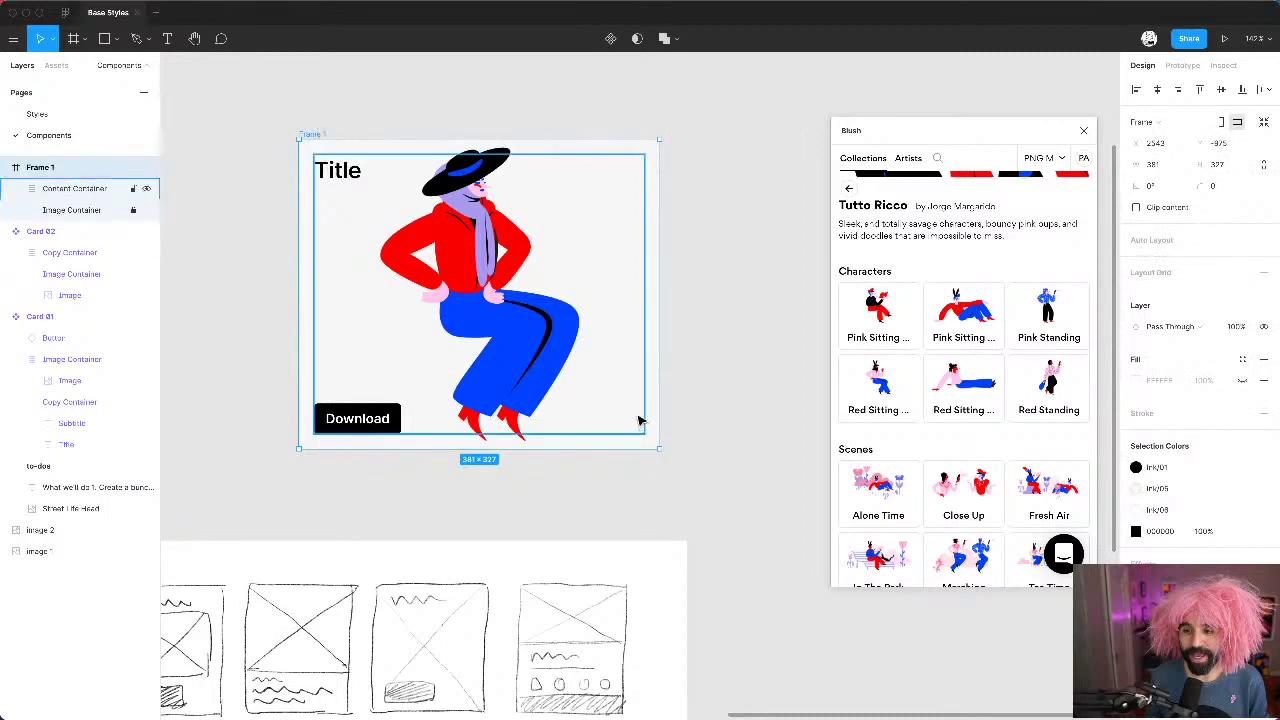
pyautogui.moveTo(660, 451); pyautogui.dragTo(616, 464)
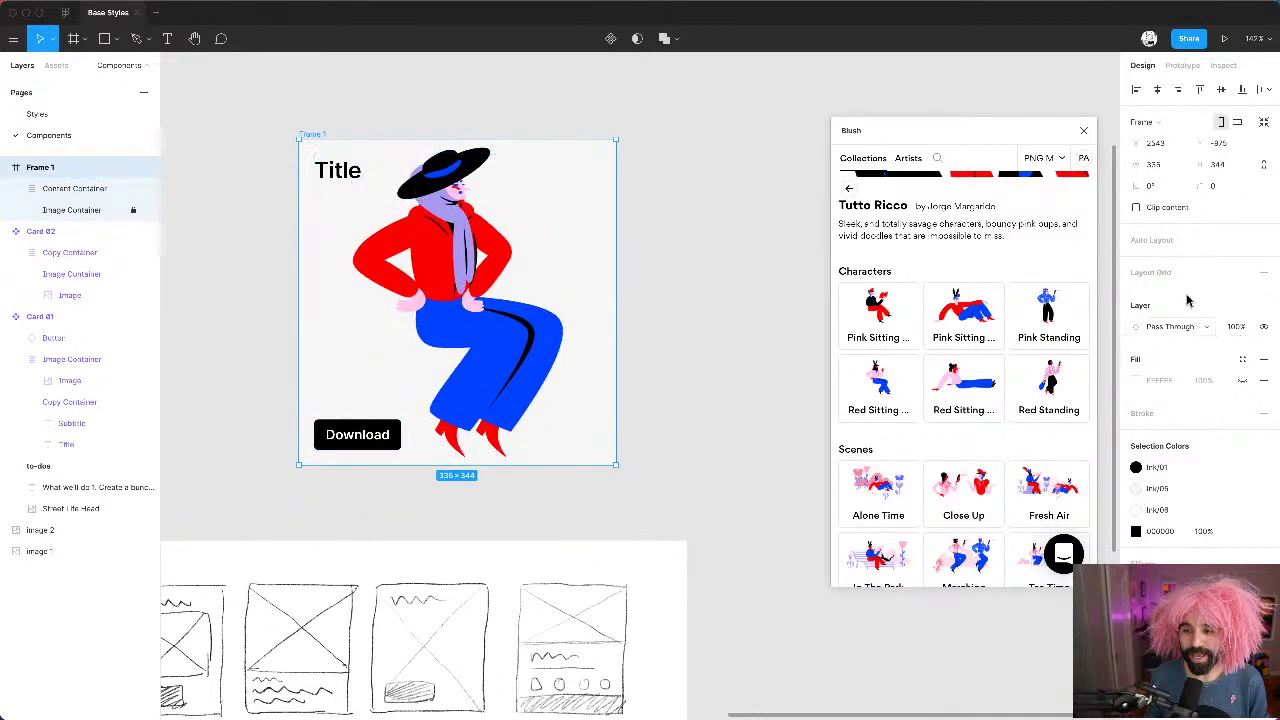
# Step: Try a spacing of 16 between the Content Container's items, and restore the Auto spacing
pyautogui.click(352, 173)
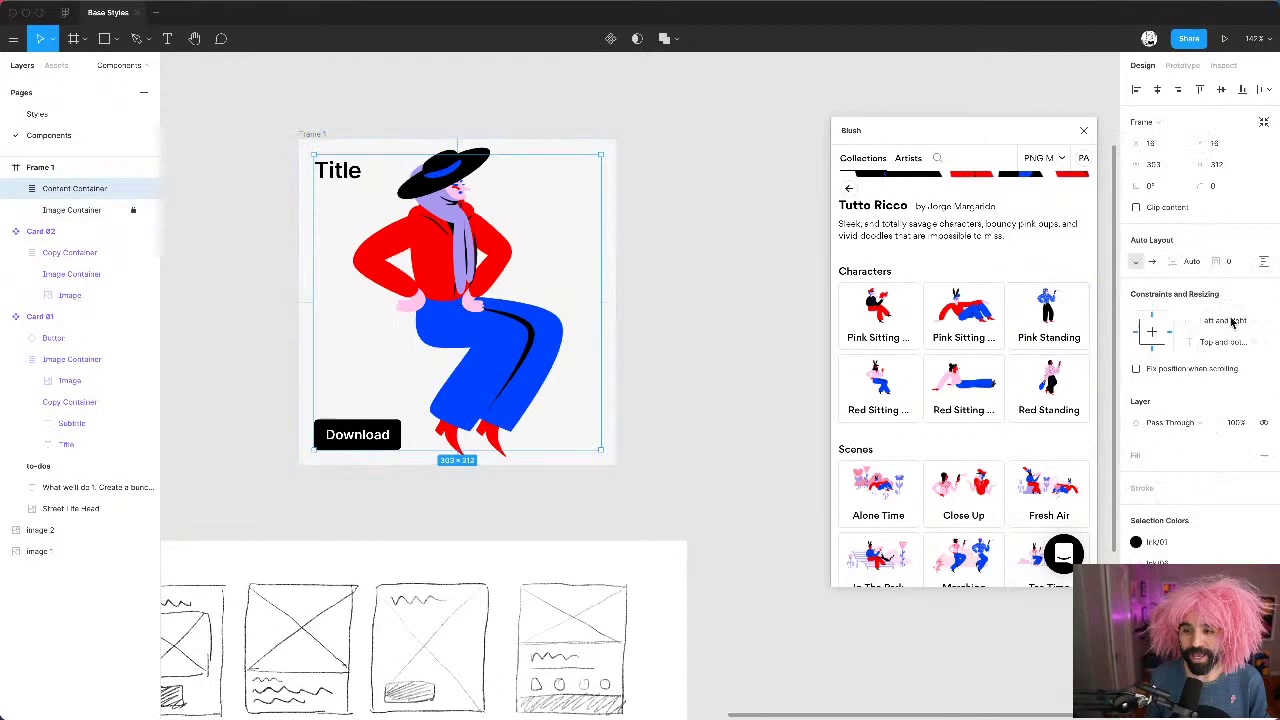
pyautogui.click(1195, 262)
pyautogui.write('16')
pyautogui.press('Return')
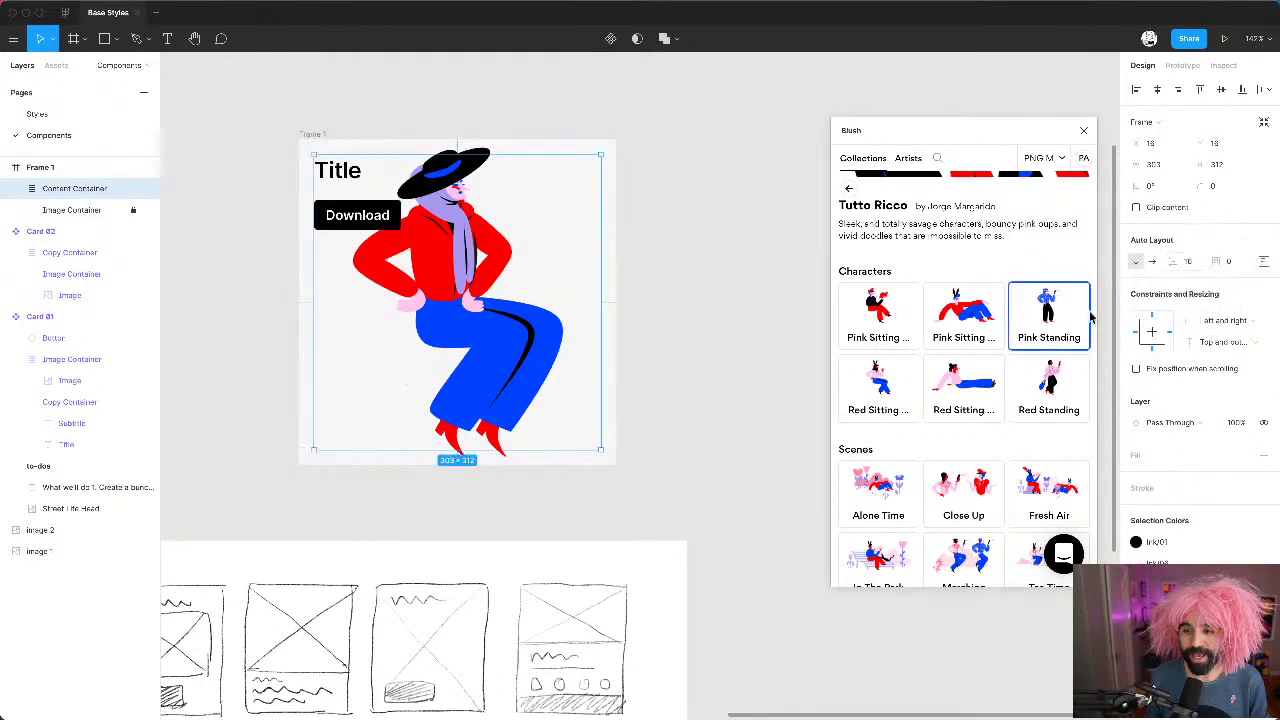
pyautogui.click(1192, 261)
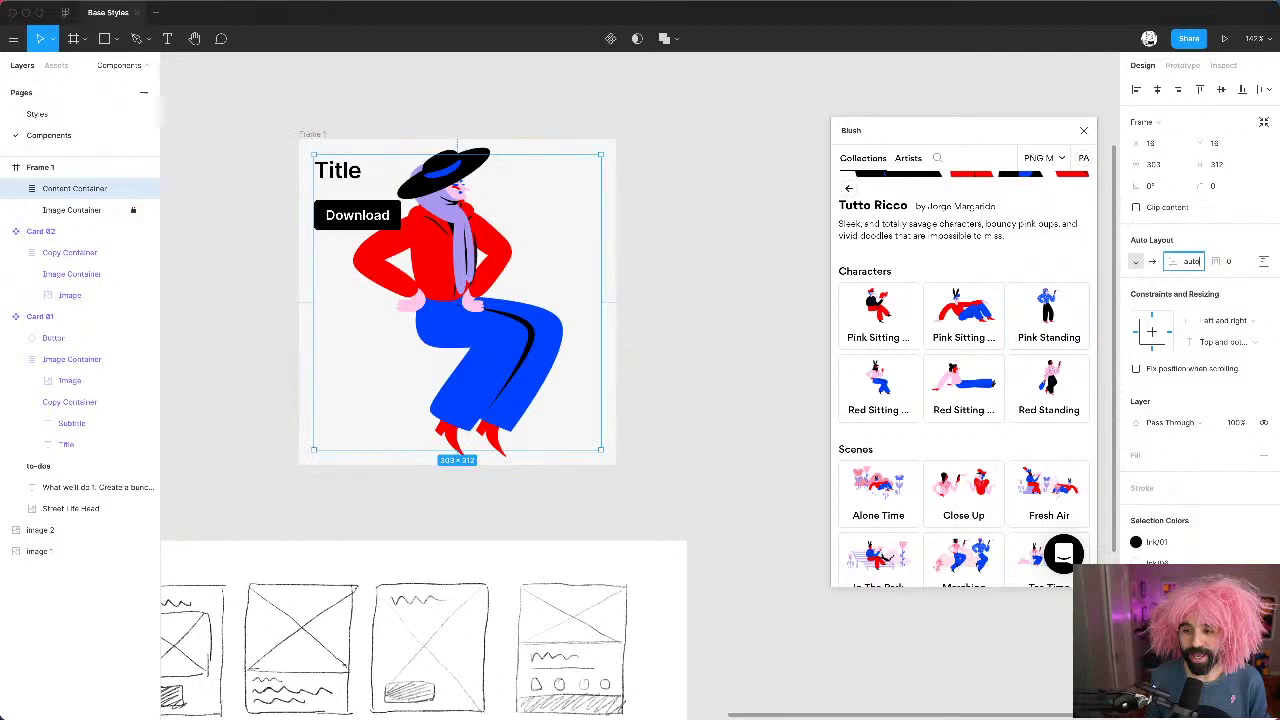
pyautogui.hotkey('ctrl', 'z')
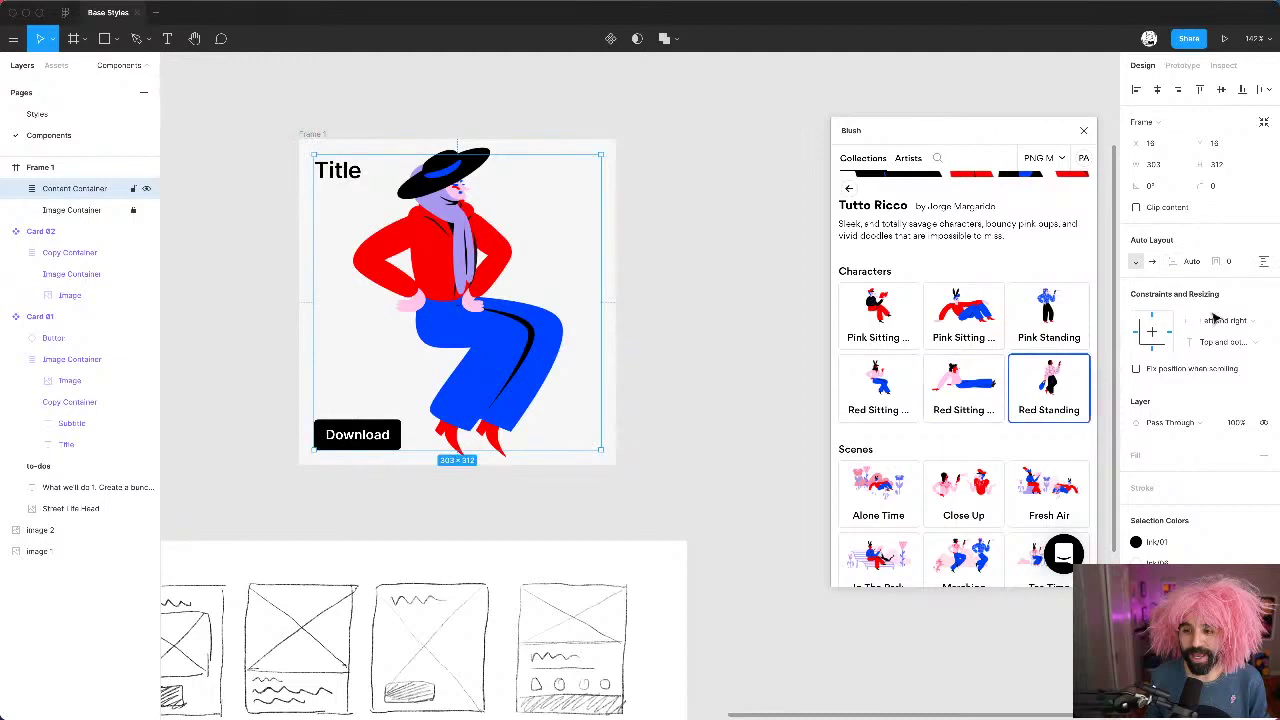
# Step: Try centre, right and left alignment for the Content Container's auto-layout items, ending on right alignment
pyautogui.click(1264, 264)
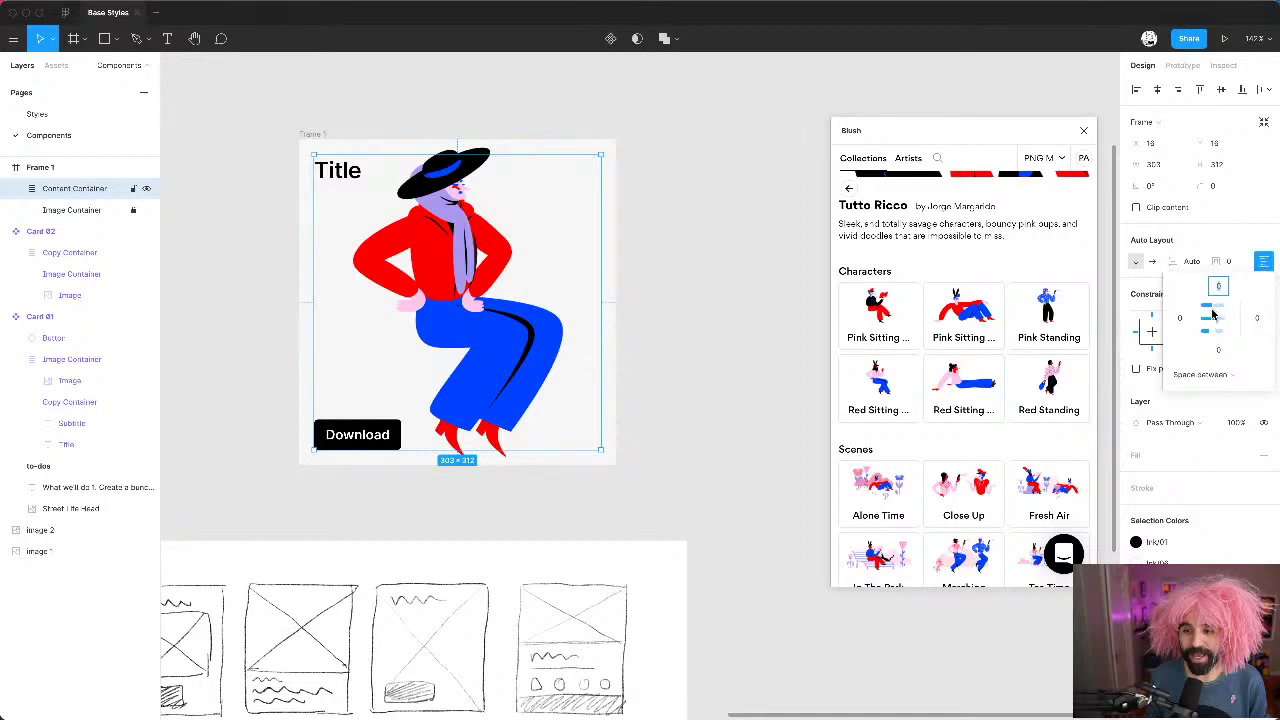
pyautogui.click(1220, 316)
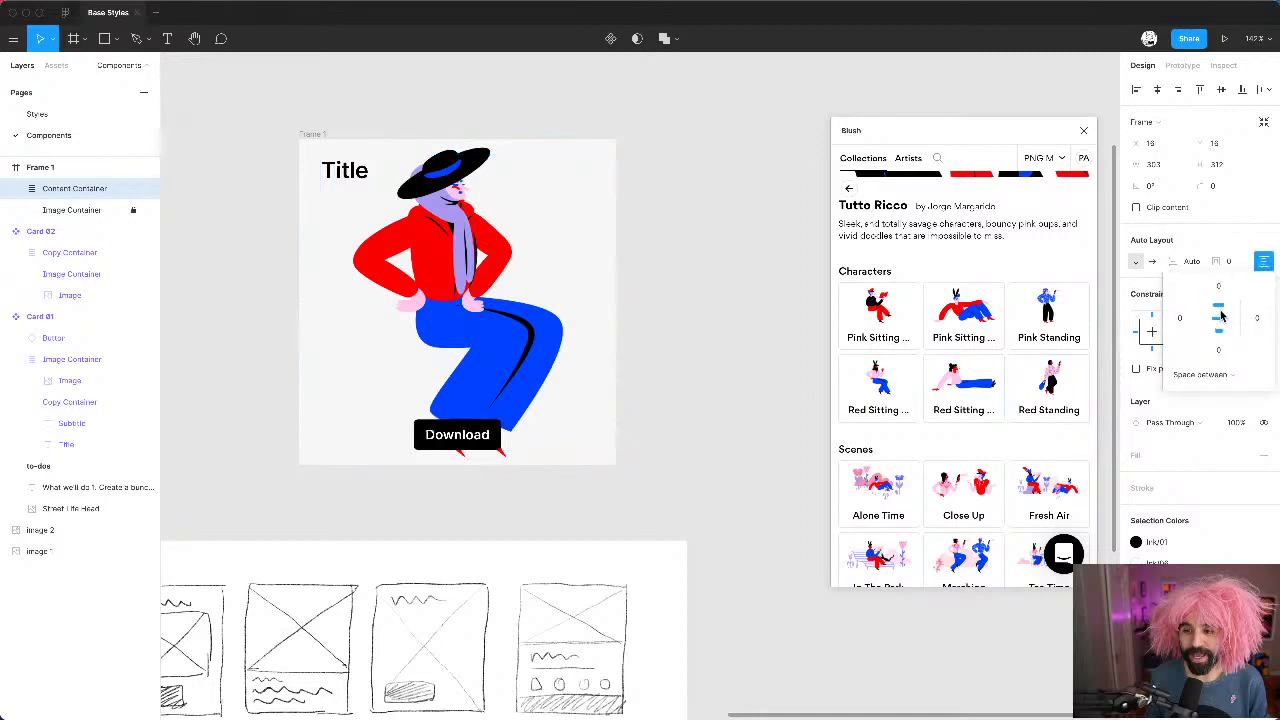
pyautogui.click(1238, 318)
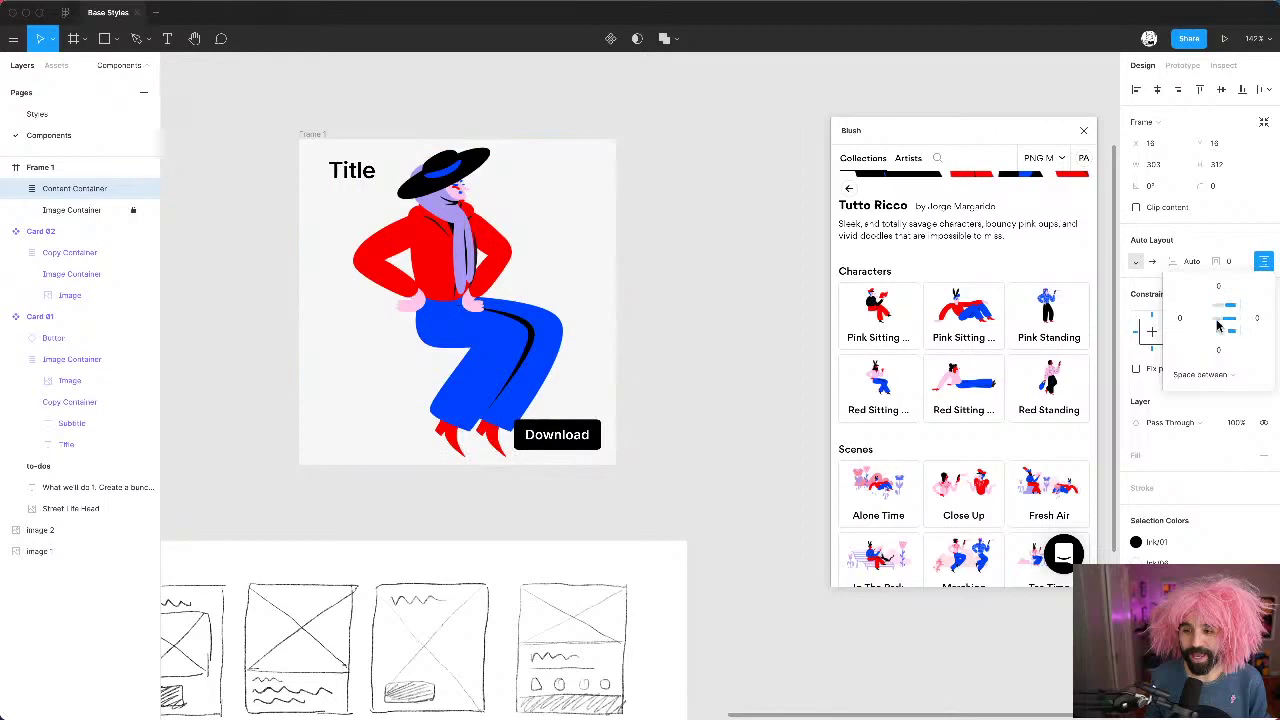
pyautogui.click(1208, 320)
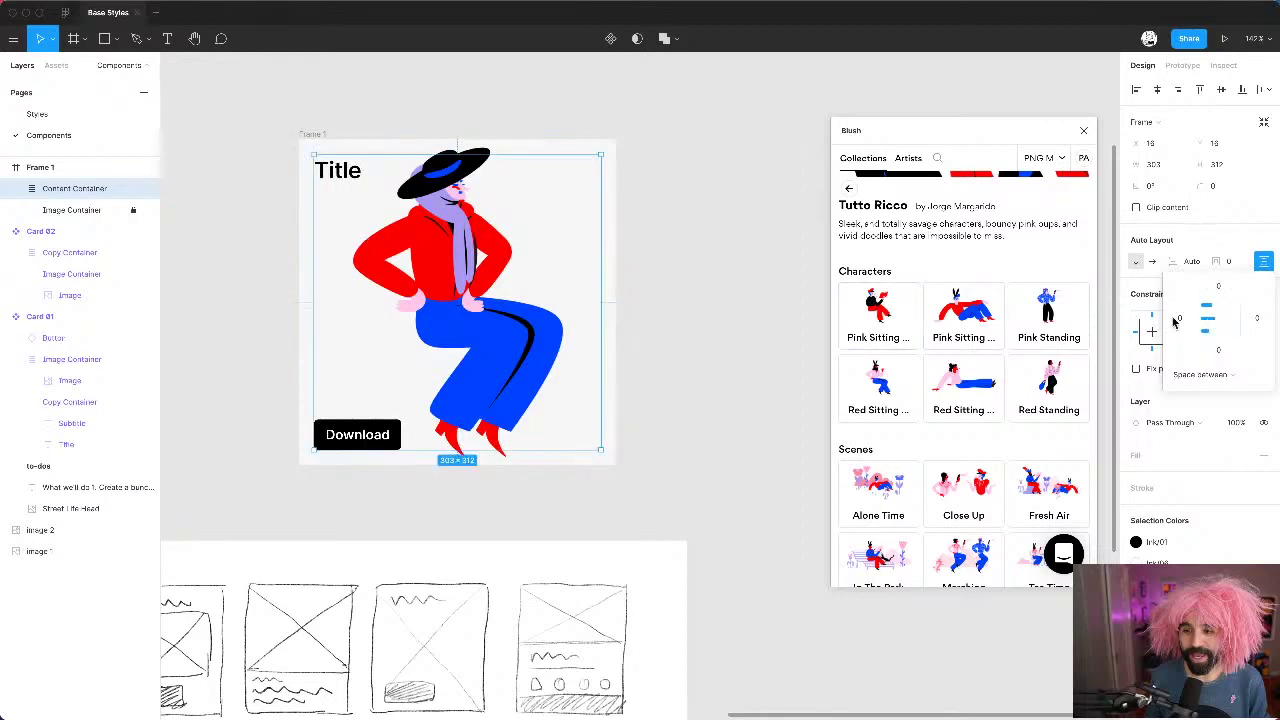
pyautogui.click(1232, 318)
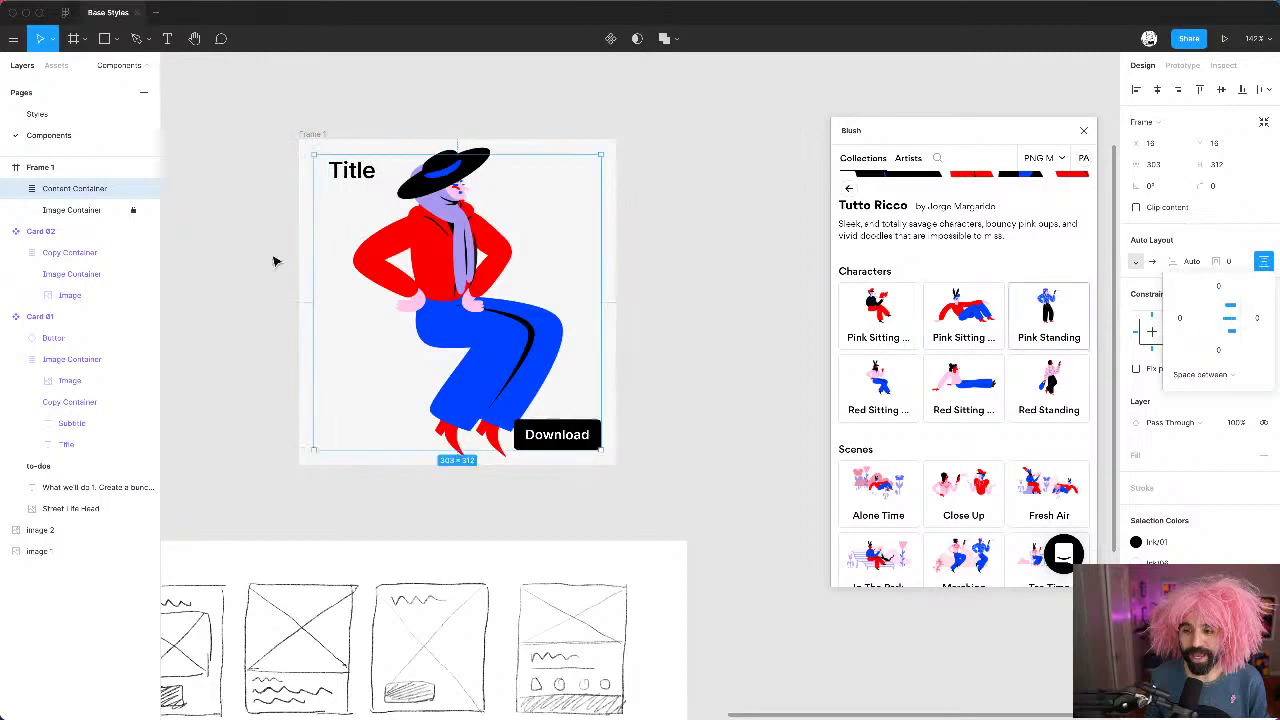
# Step: Set the horizontal resizing of the Title text in the Content Container to Fill container
pyautogui.click(359, 180)
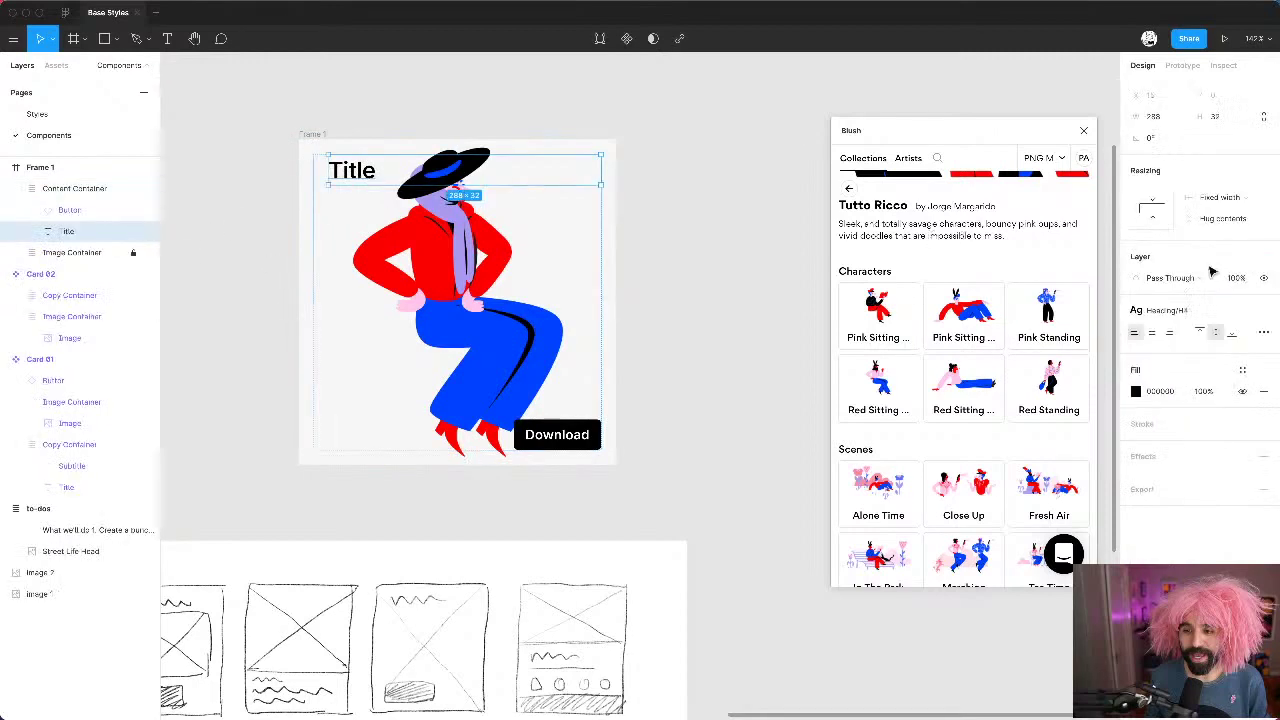
pyautogui.click(1222, 198)
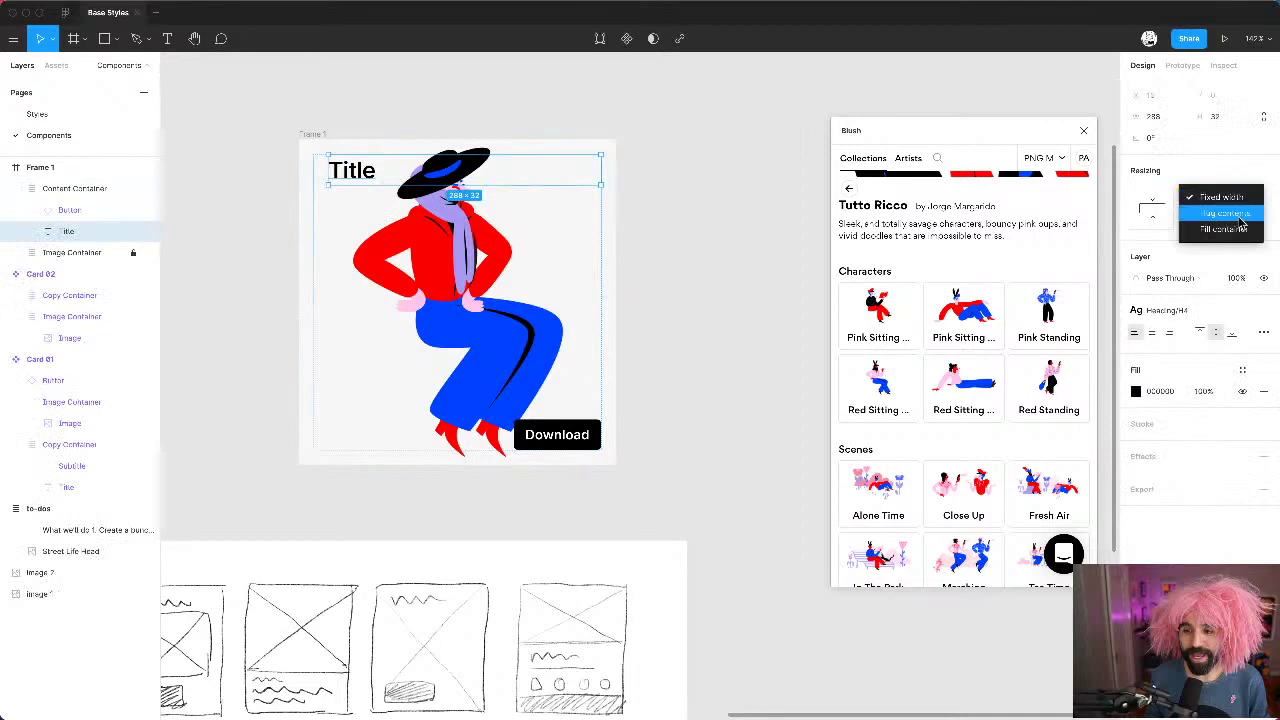
pyautogui.click(1226, 229)
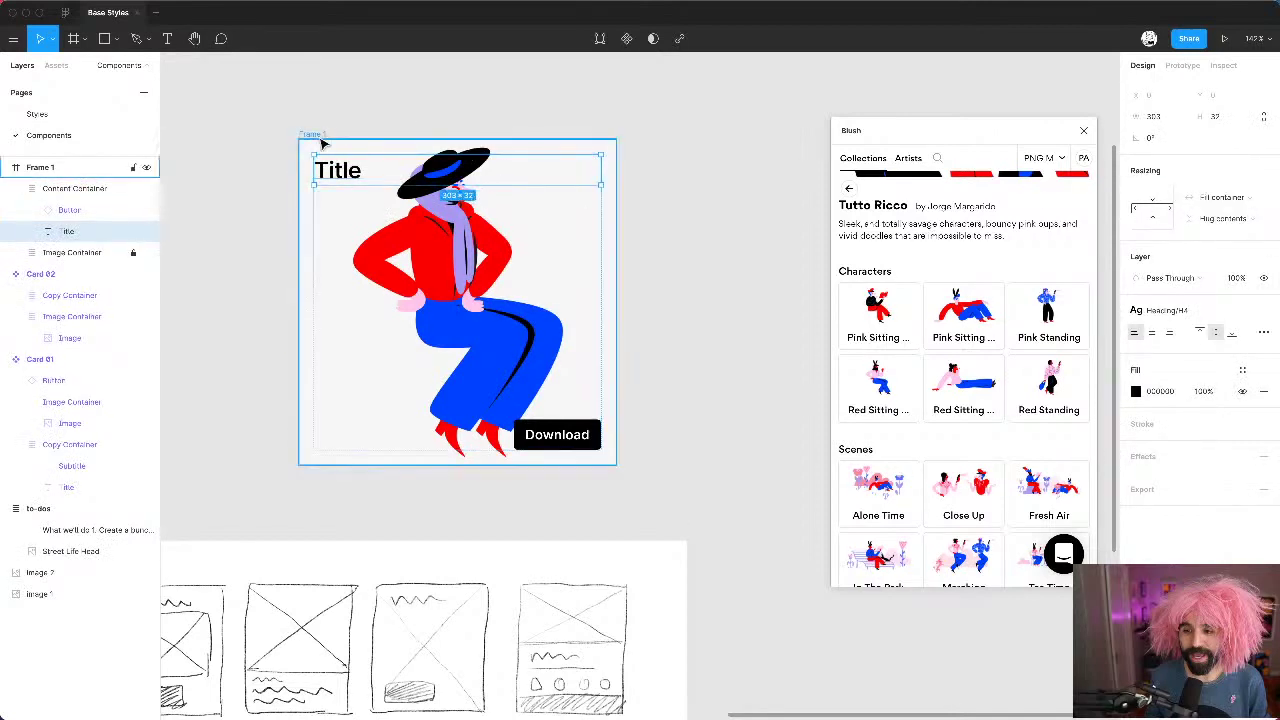
# Step: Try right and centre text alignment on the Title, and return it to left alignment
pyautogui.click(1170, 334)
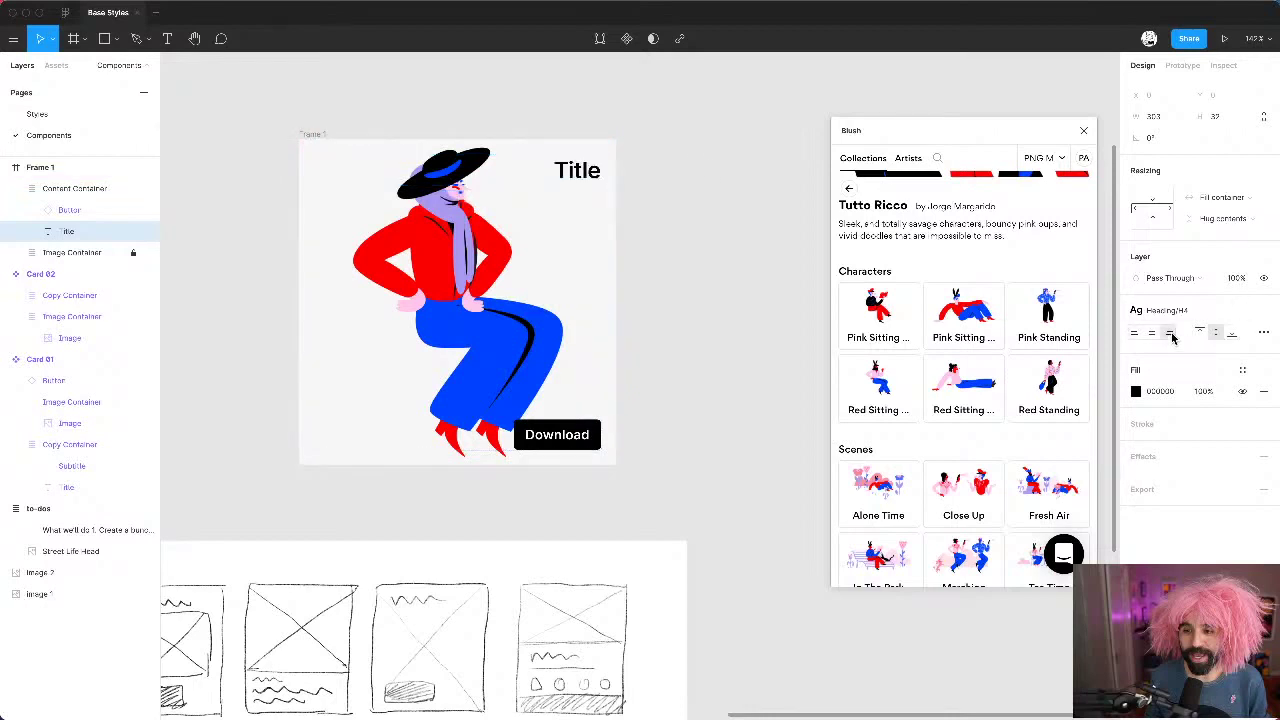
pyautogui.click(1153, 334)
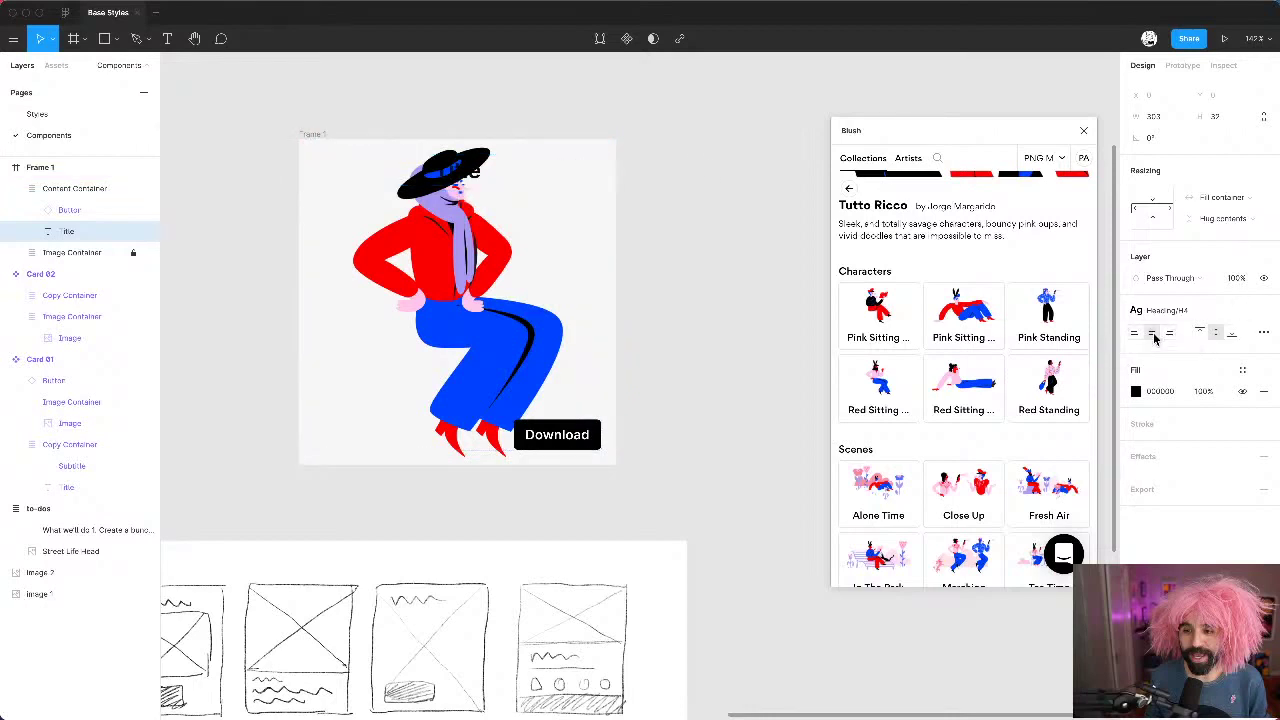
pyautogui.click(1135, 334)
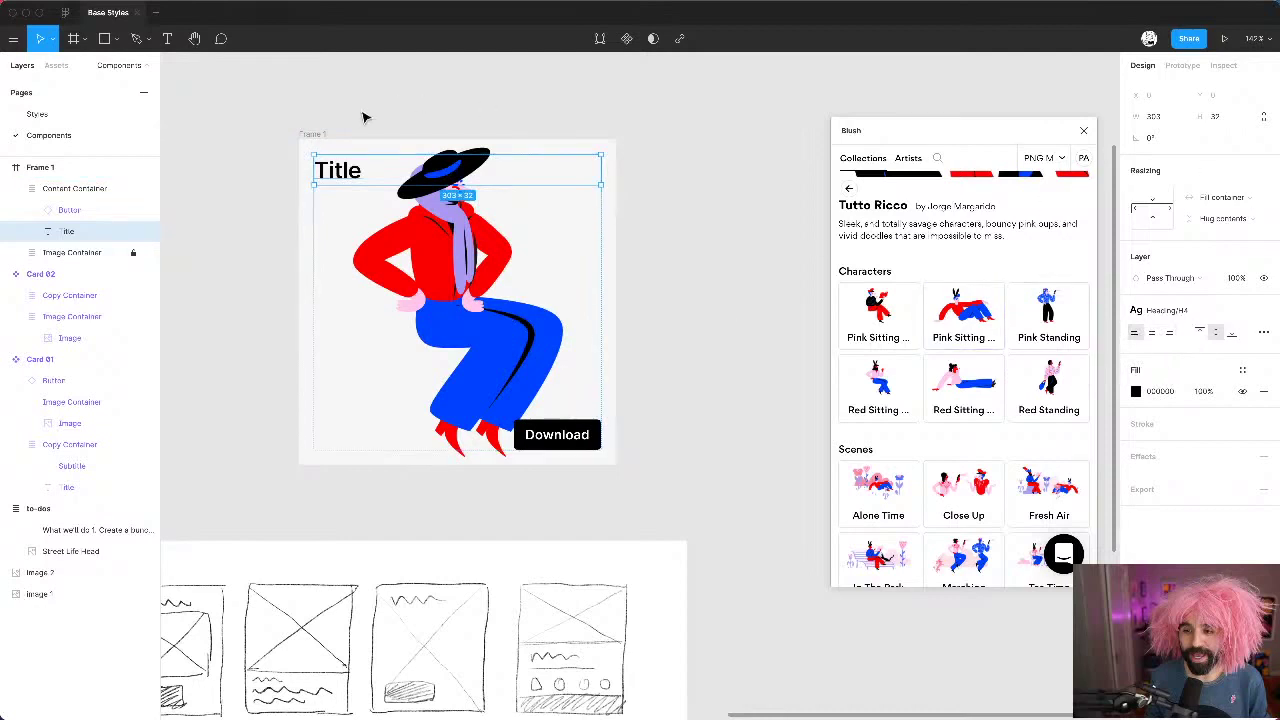
# Step: Align the Content Container's auto-layout items to the left, keeping the Space between distribution
pyautogui.click(315, 133)
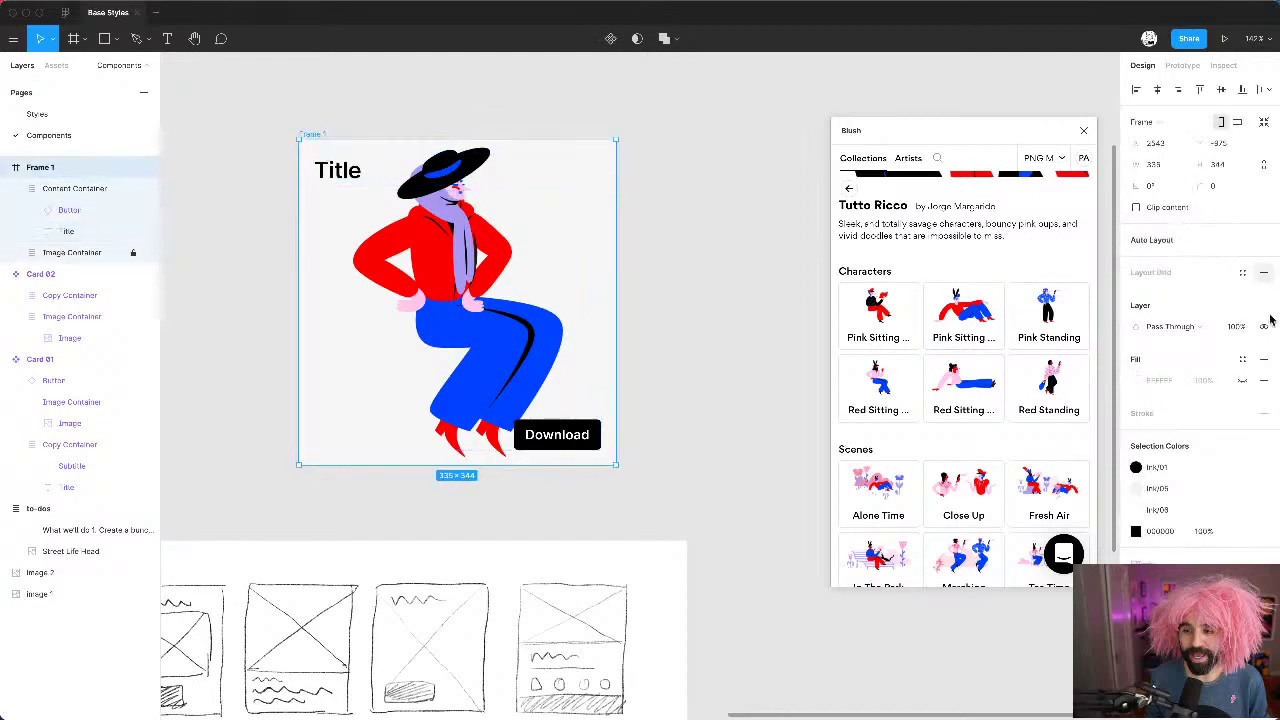
pyautogui.click(447, 226)
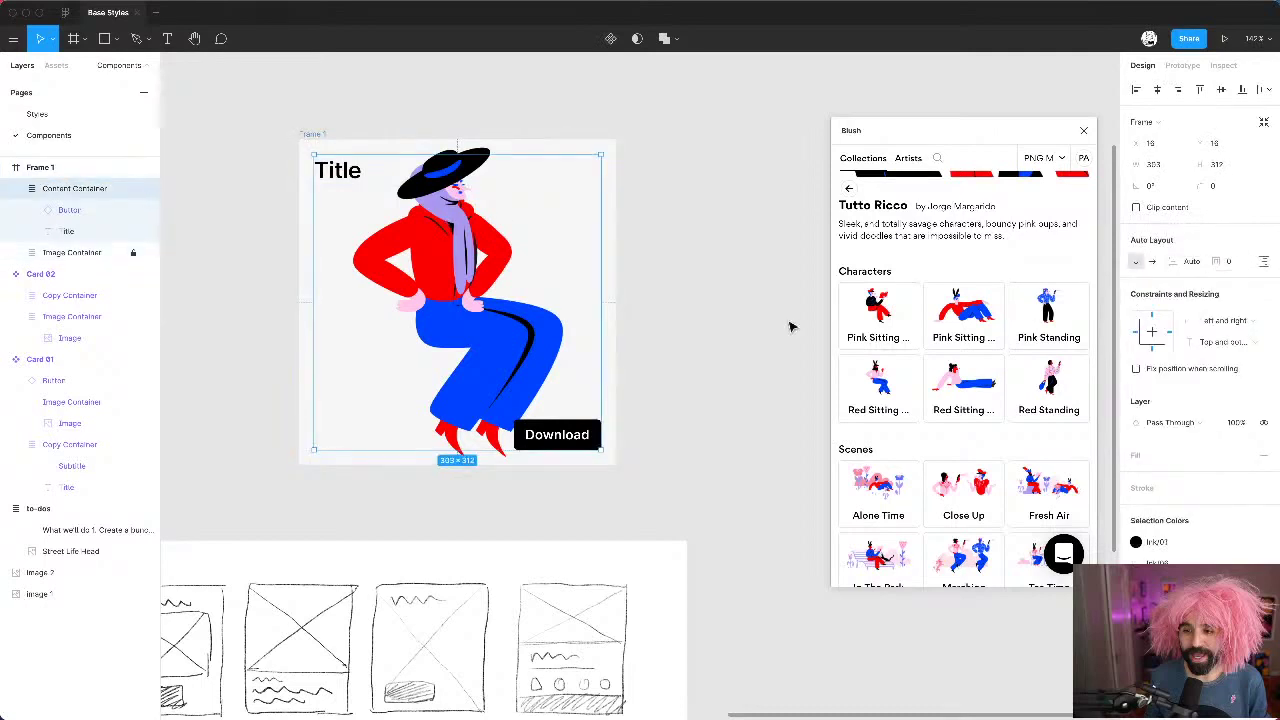
pyautogui.click(1264, 261)
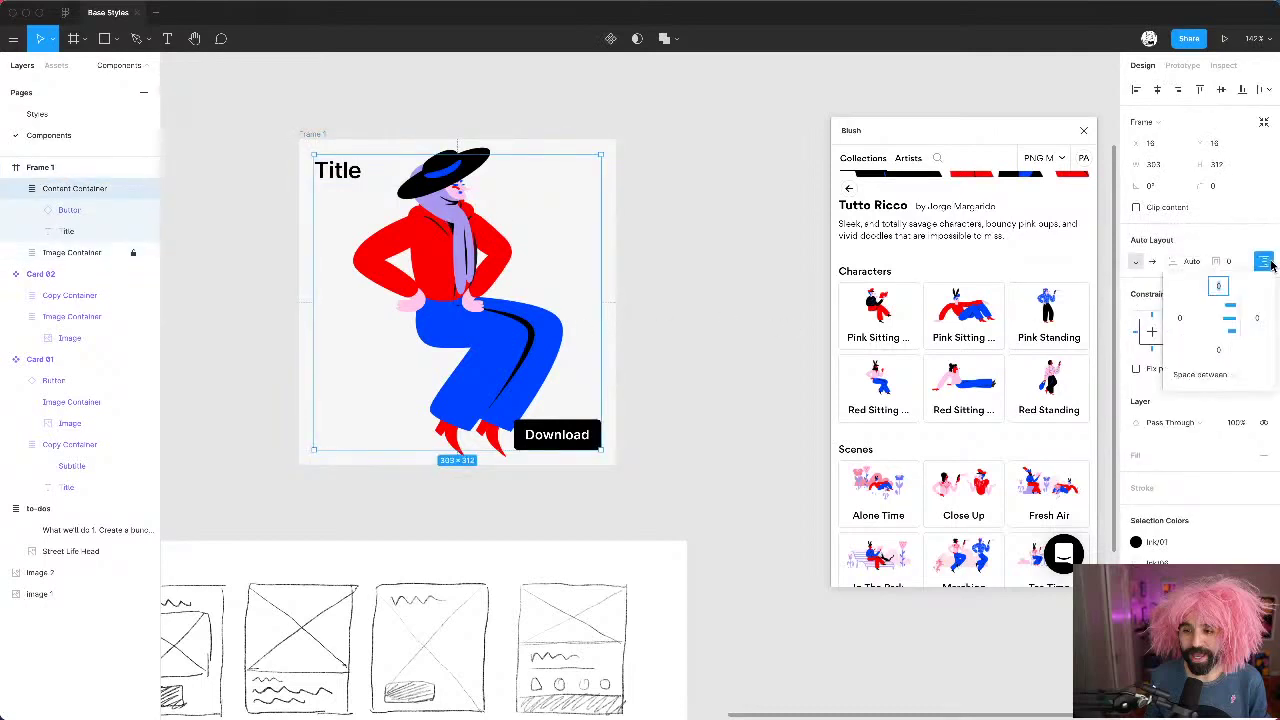
pyautogui.click(1207, 318)
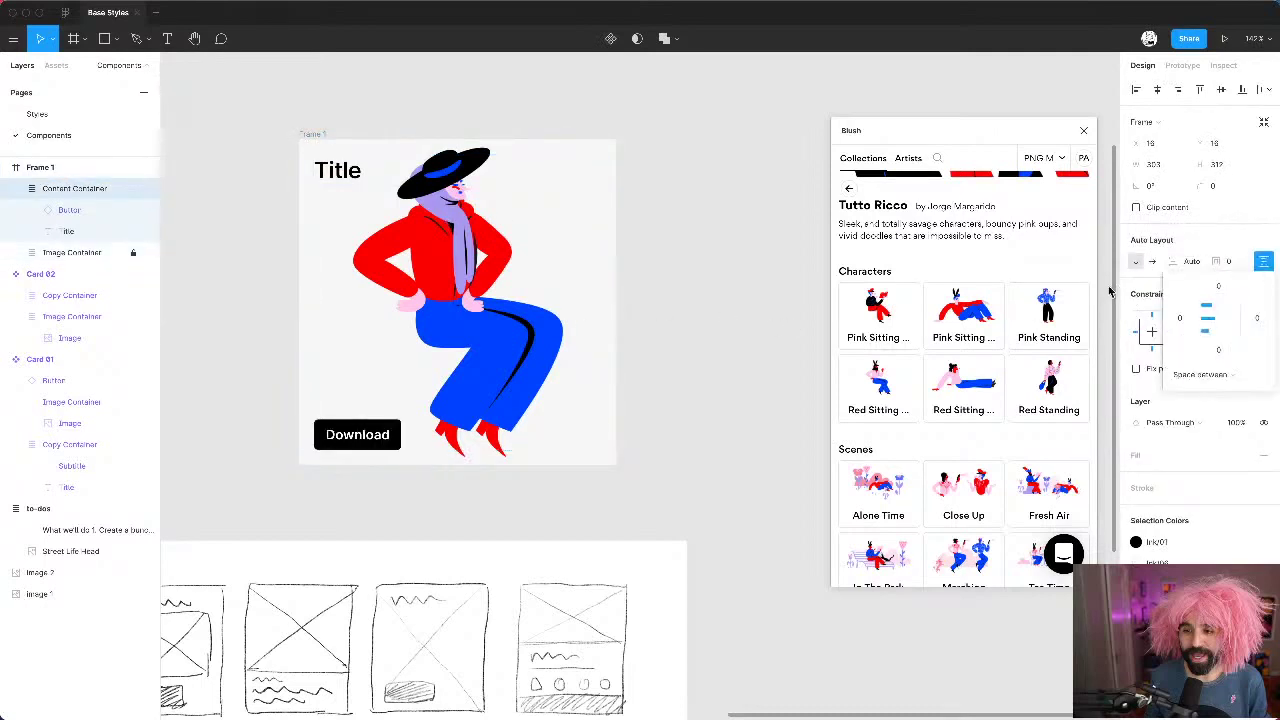
pyautogui.click(720, 230)
# Step: Append the filler text "laskdfja lfk sdflkasjflsdkjfalsd lfak dsfldajfl" to Frame 1's Title to test a long heading
pyautogui.scroll(-3, 720, 230)
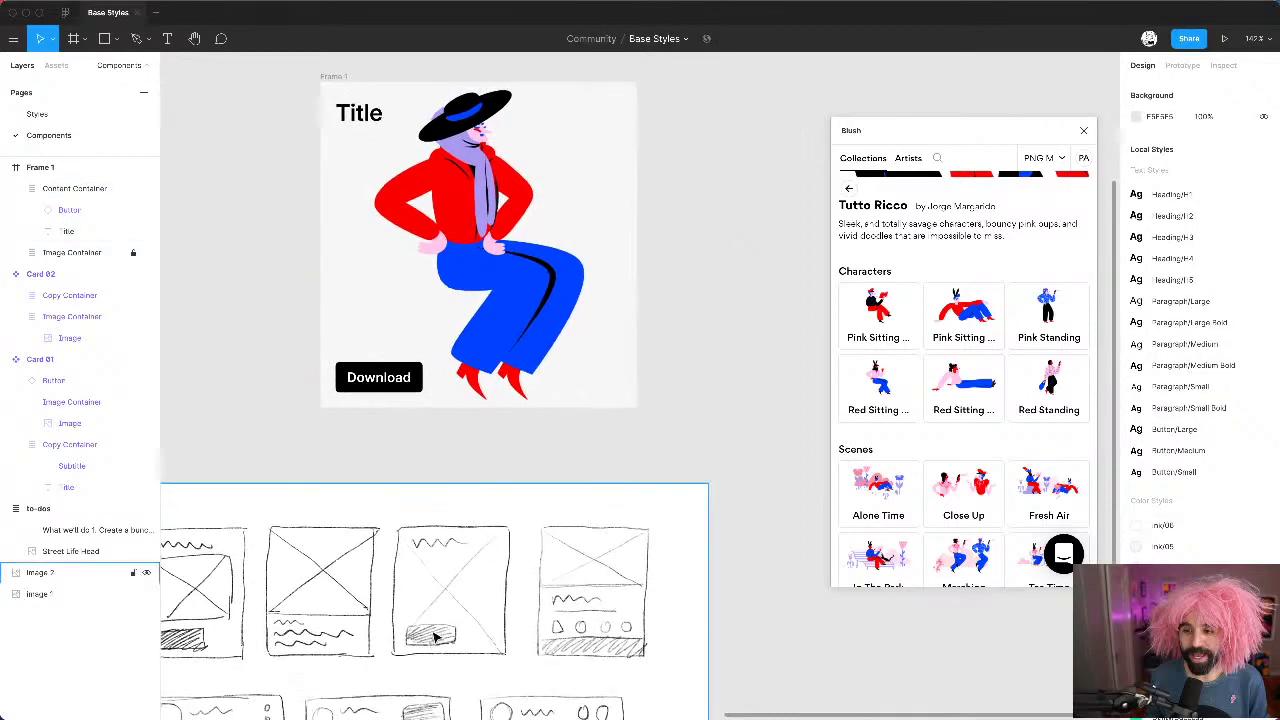
pyautogui.scroll(5, 435, 650)
pyautogui.hotkey('shift', '0')
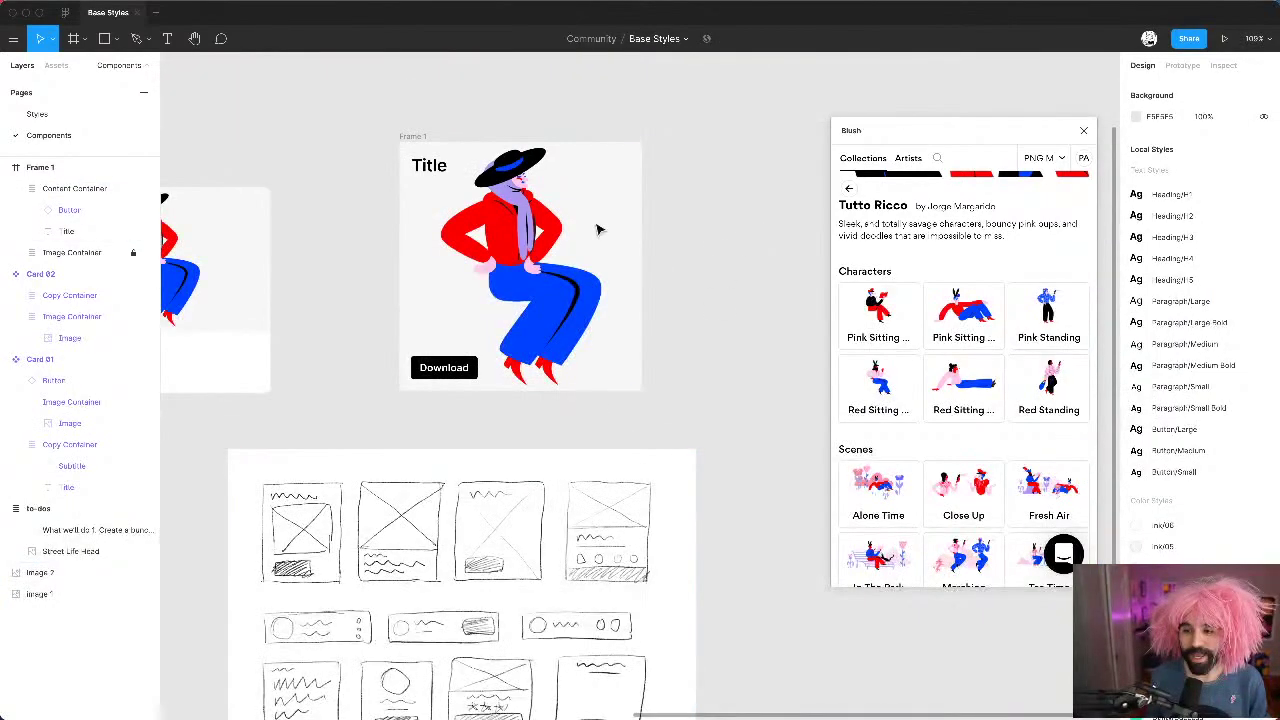
pyautogui.click(425, 172)
pyautogui.click(425, 172)
pyautogui.doubleClick(425, 172)
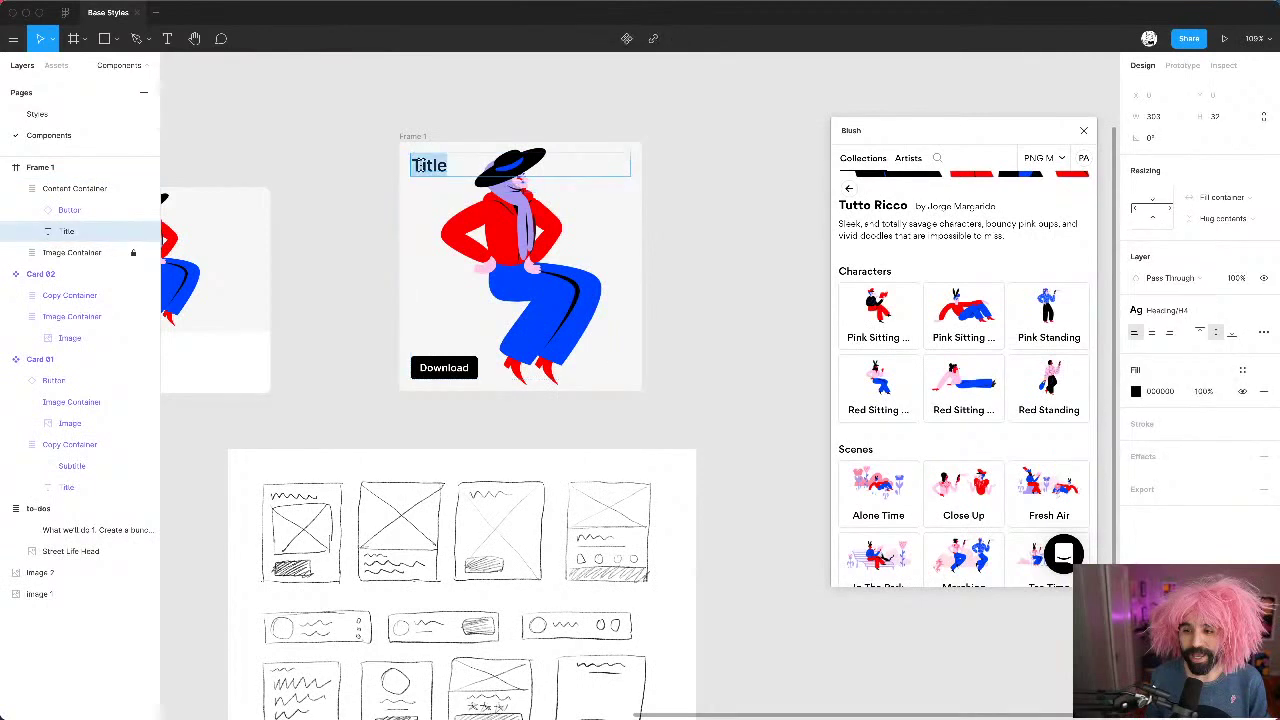
pyautogui.press('Right')
pyautogui.write('laskdjfa lfk')
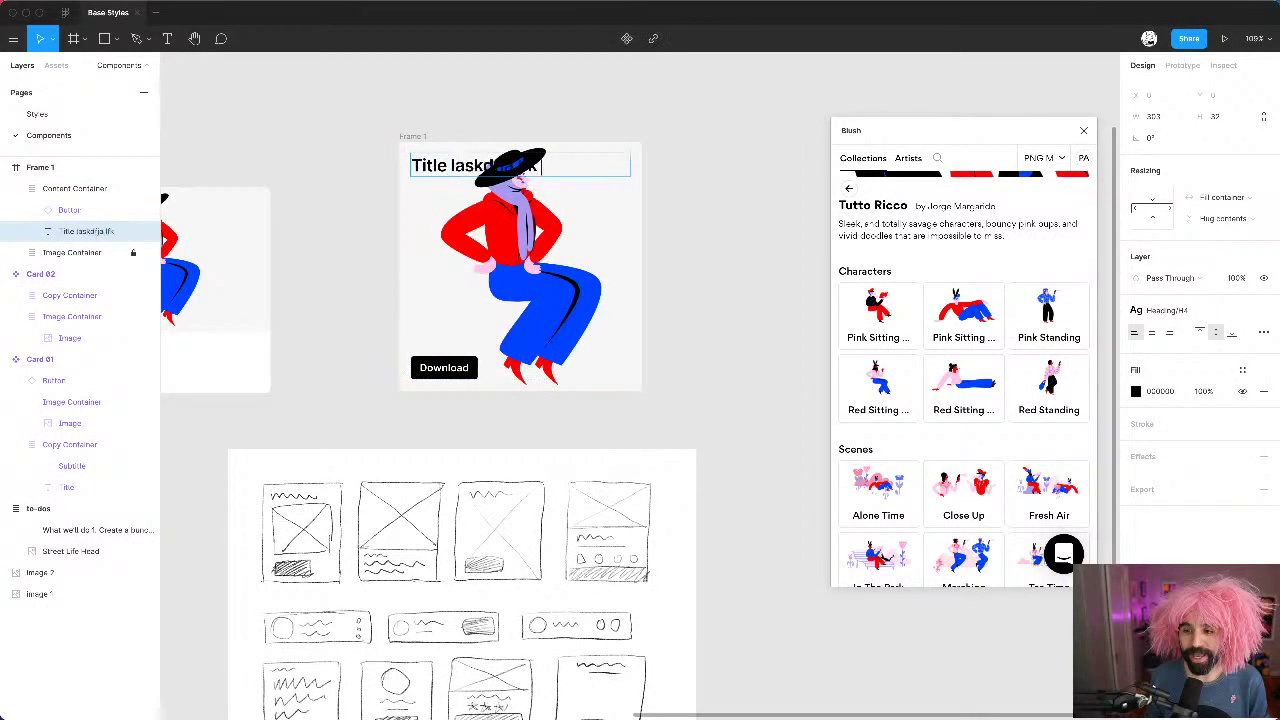
pyautogui.write(' sdflkasjflsdkjfalsd lfak dsfldajfl')
pyautogui.press('Escape')
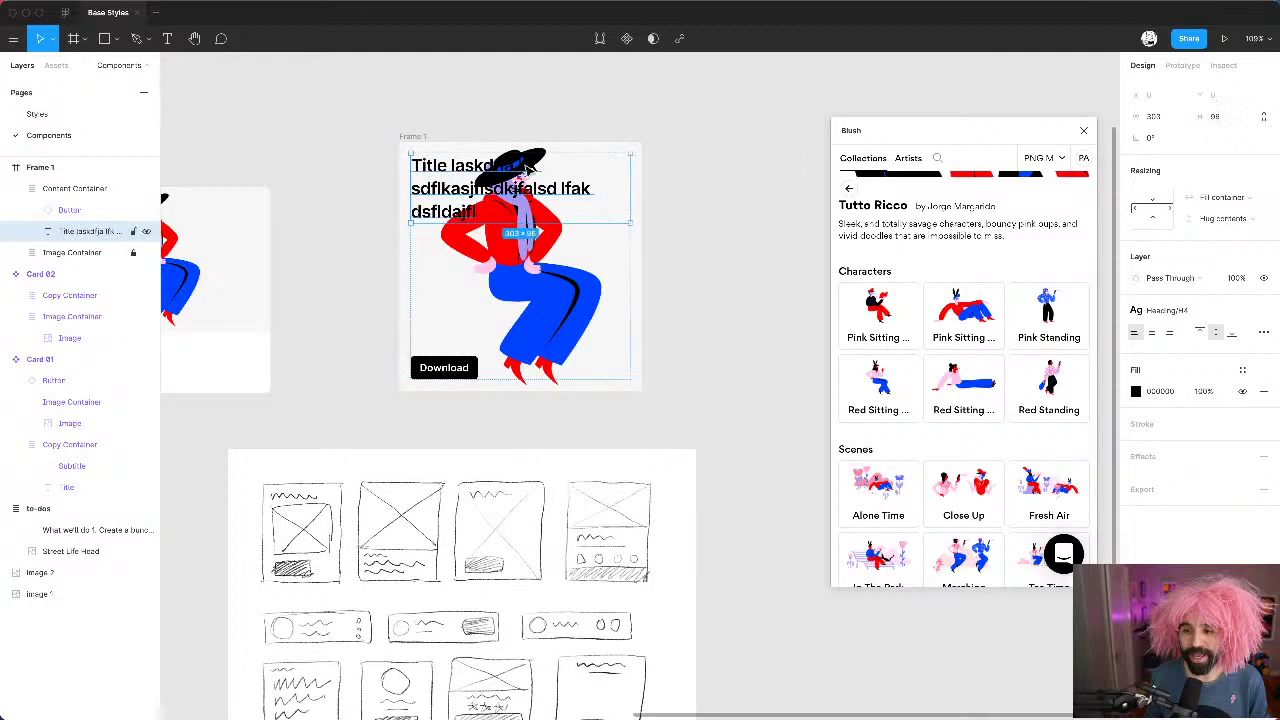
# Step: Move the Content Container to X 0, Y 0 and enlarge it to 335 × 344 to cover Frame 1
pyautogui.click(709, 177)
pyautogui.click(513, 178)
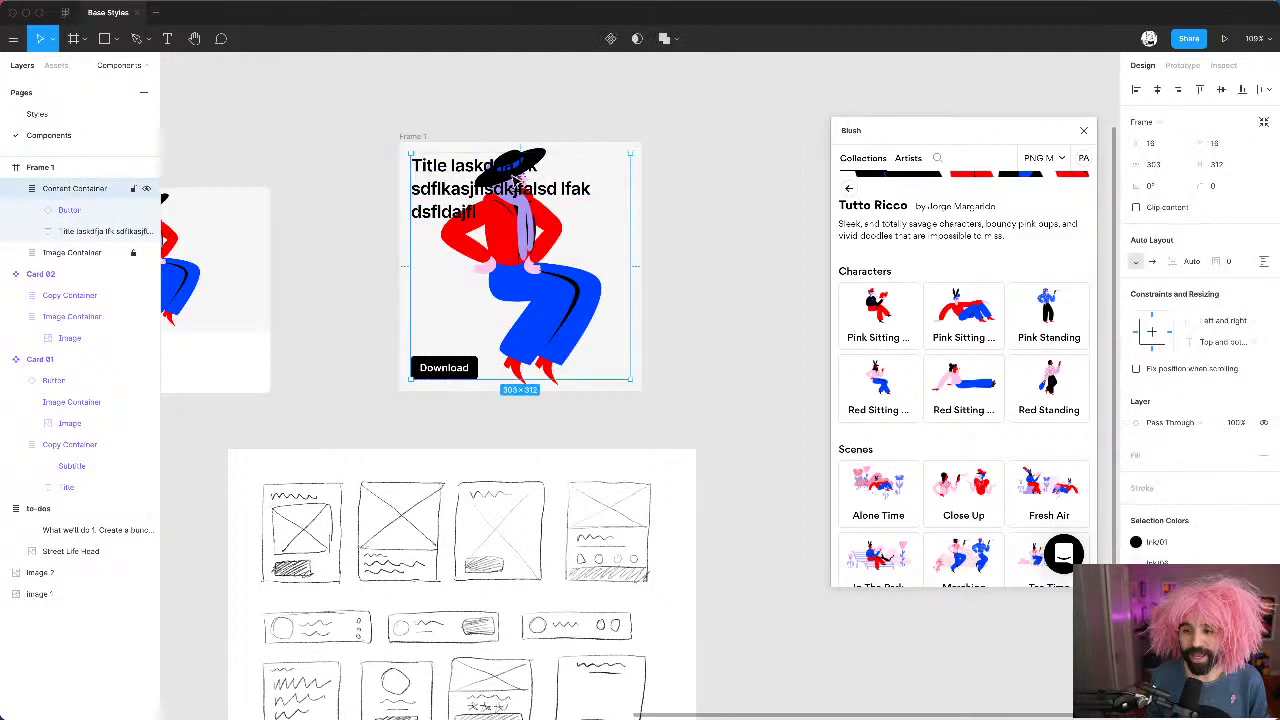
pyautogui.scroll(3, 513, 178)
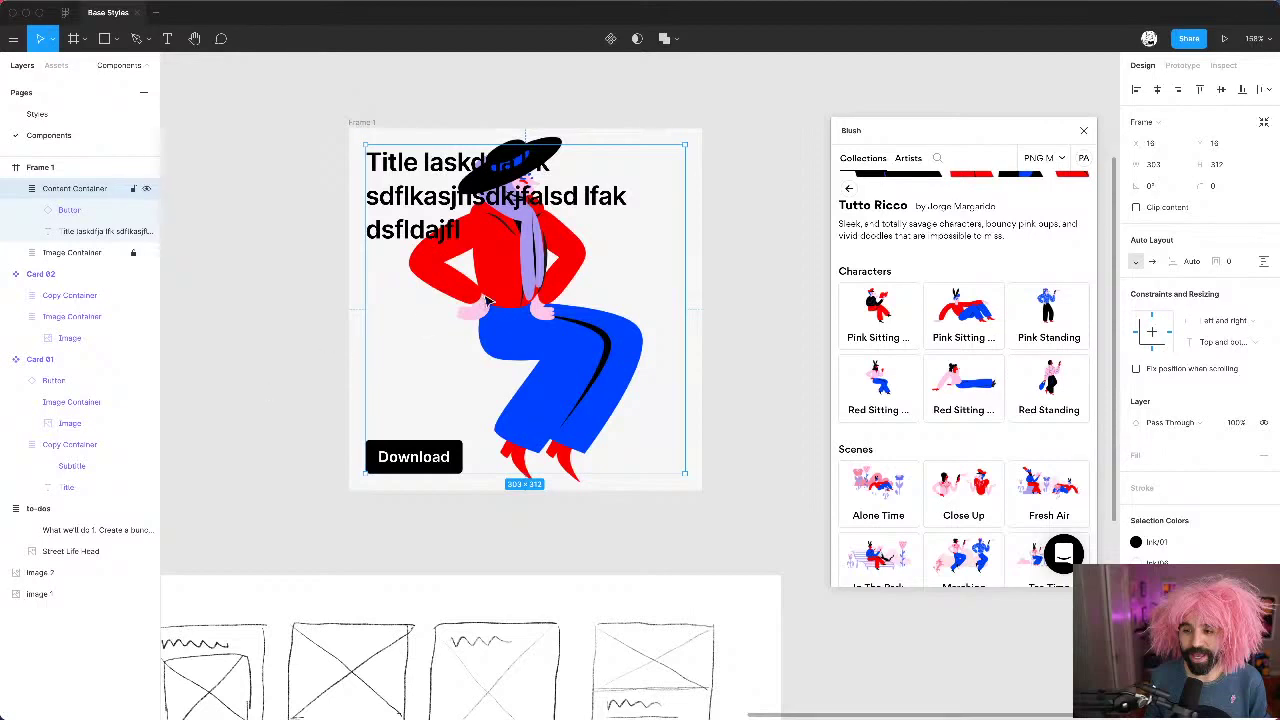
pyautogui.click(1155, 147)
pyautogui.write('0')
pyautogui.press('Tab')
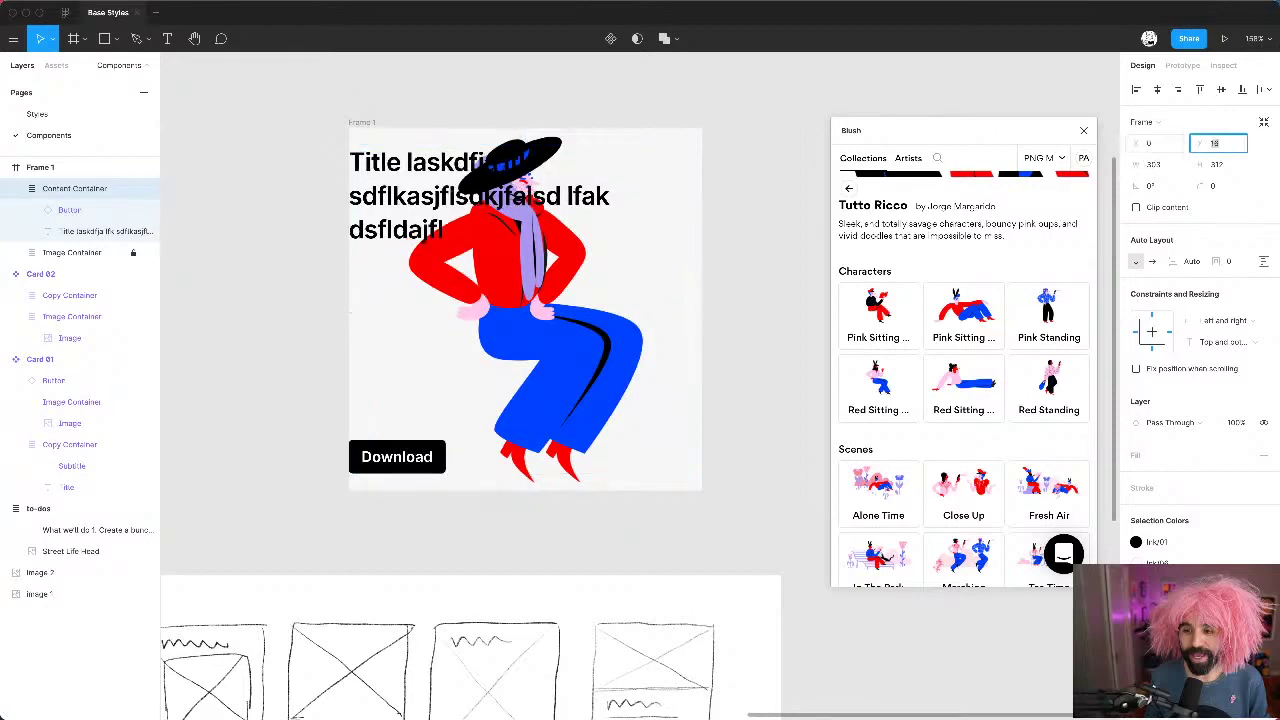
pyautogui.press('Return')
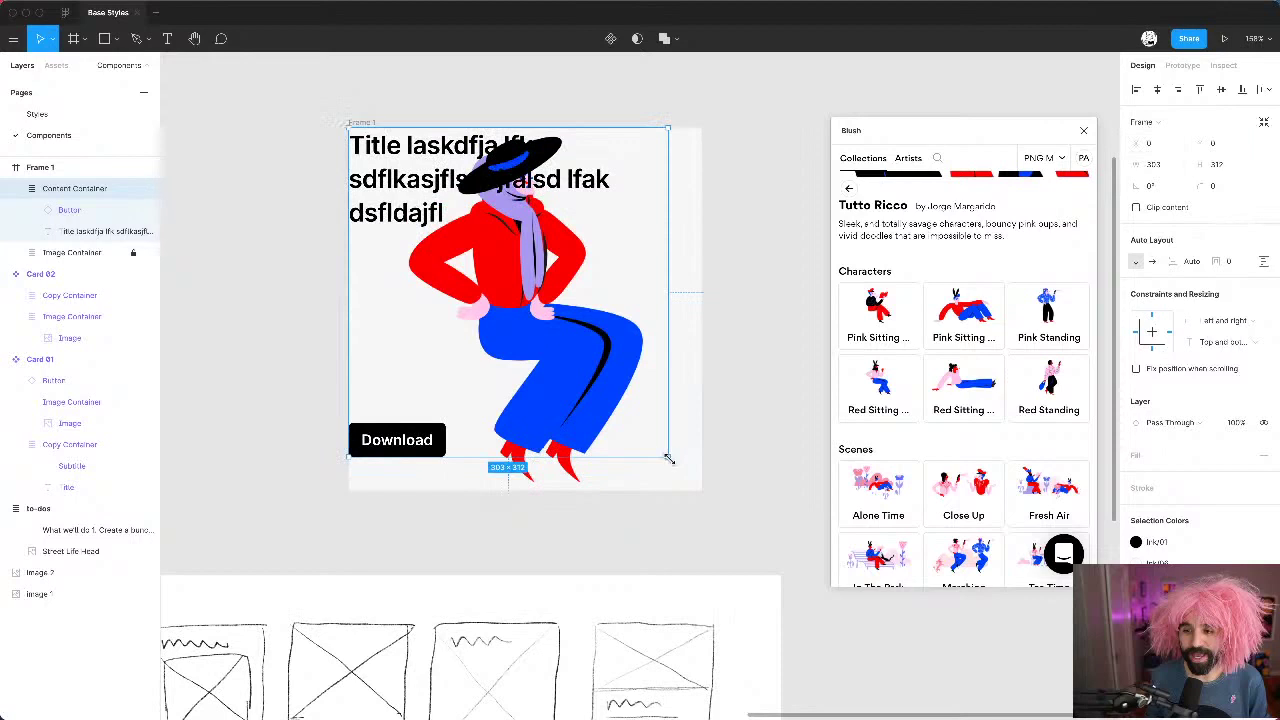
pyautogui.moveTo(669, 459); pyautogui.dragTo(702, 492)
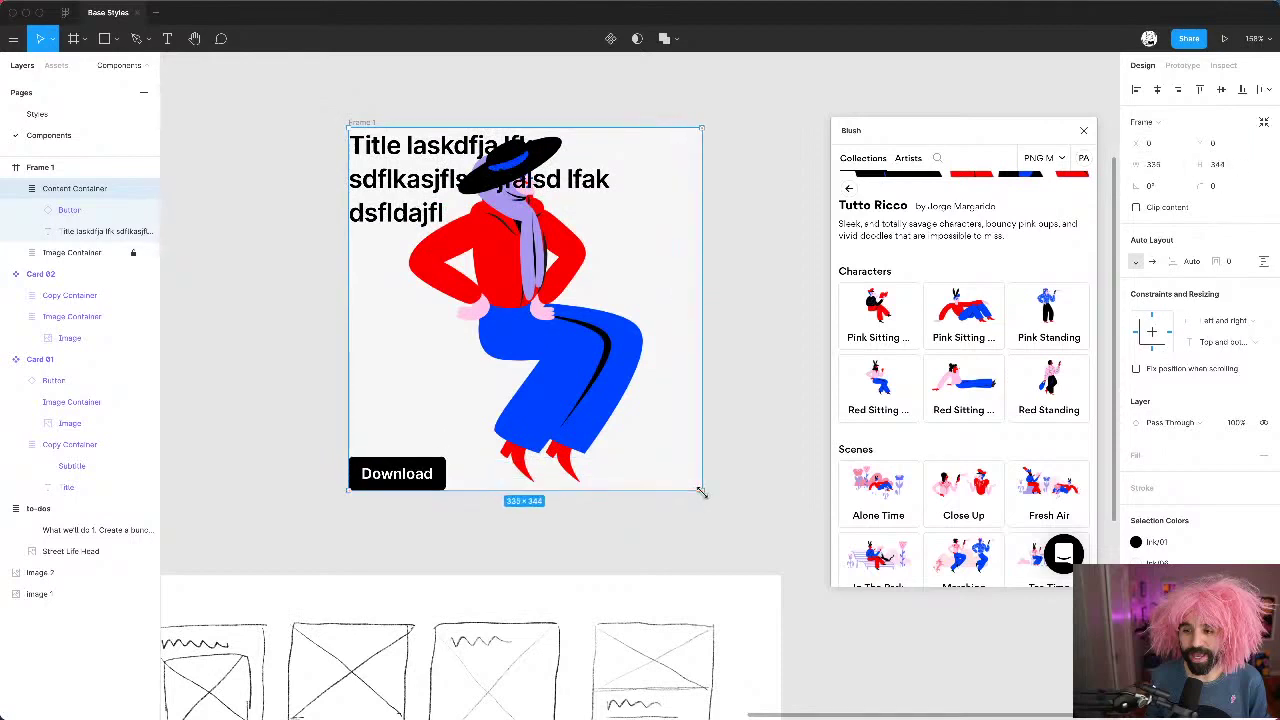
# Step: Set the Content Container's auto-layout padding to 16
pyautogui.click(1234, 264)
pyautogui.write('8')
pyautogui.press('Return')
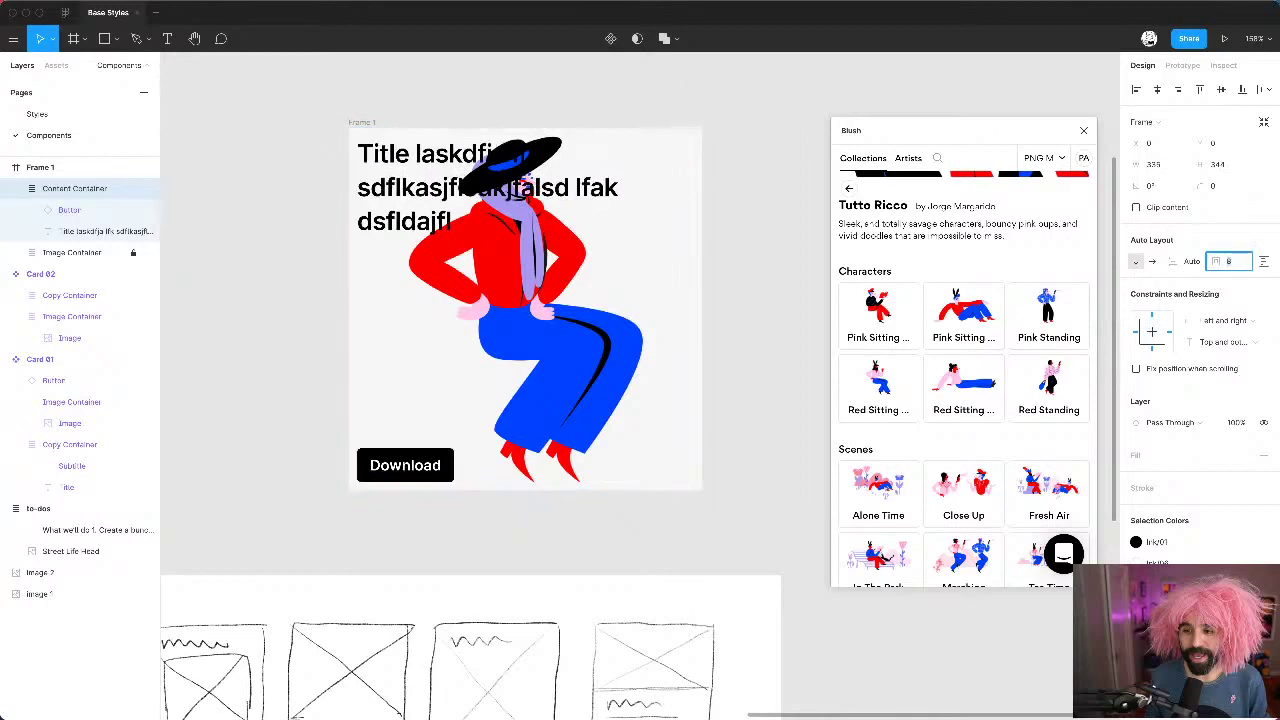
pyautogui.write('16')
pyautogui.press('Return')
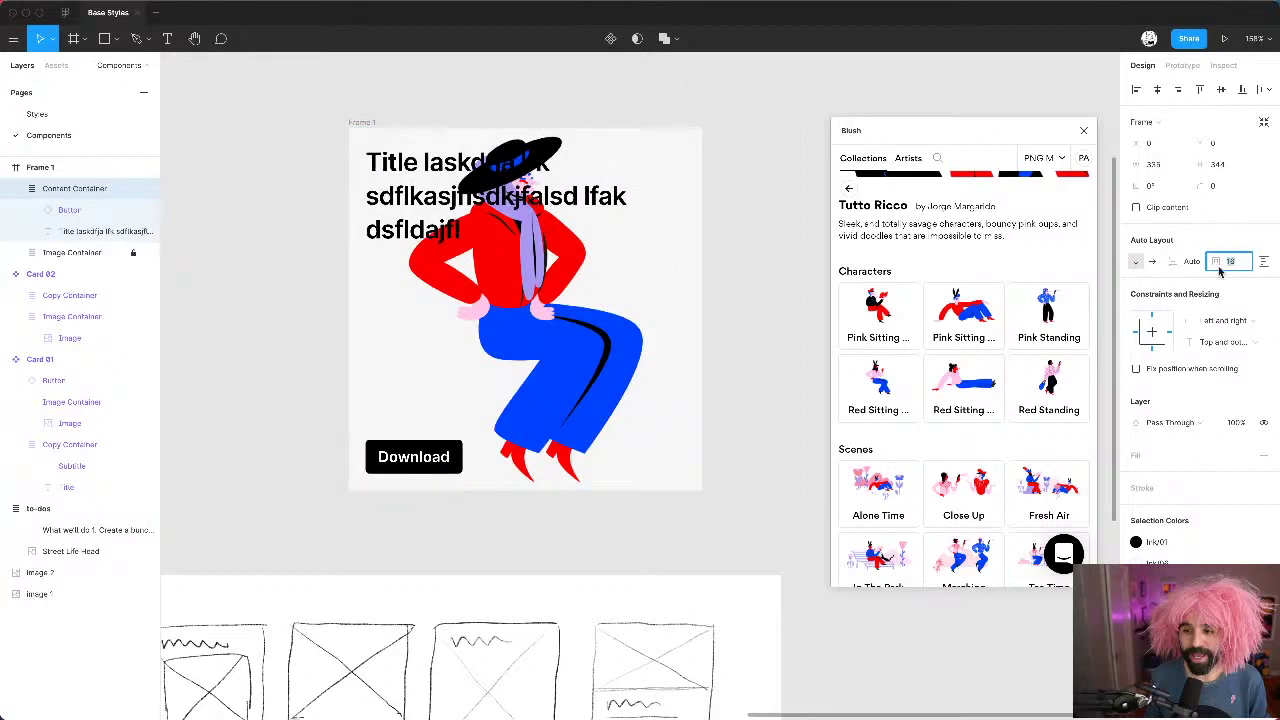
# Step: Fill the Content Container with the black Ink/01 colour style, detach the style, and set the fill opacity to 30%
pyautogui.click(1245, 461)
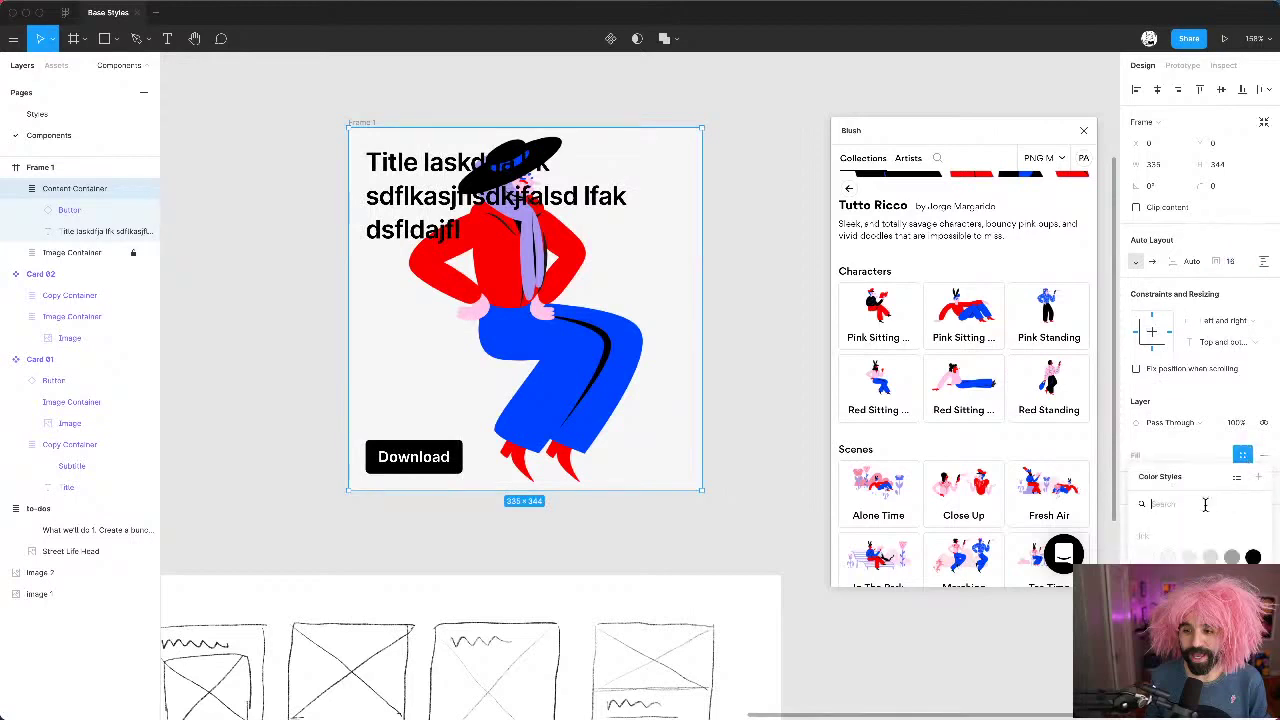
pyautogui.click(1254, 560)
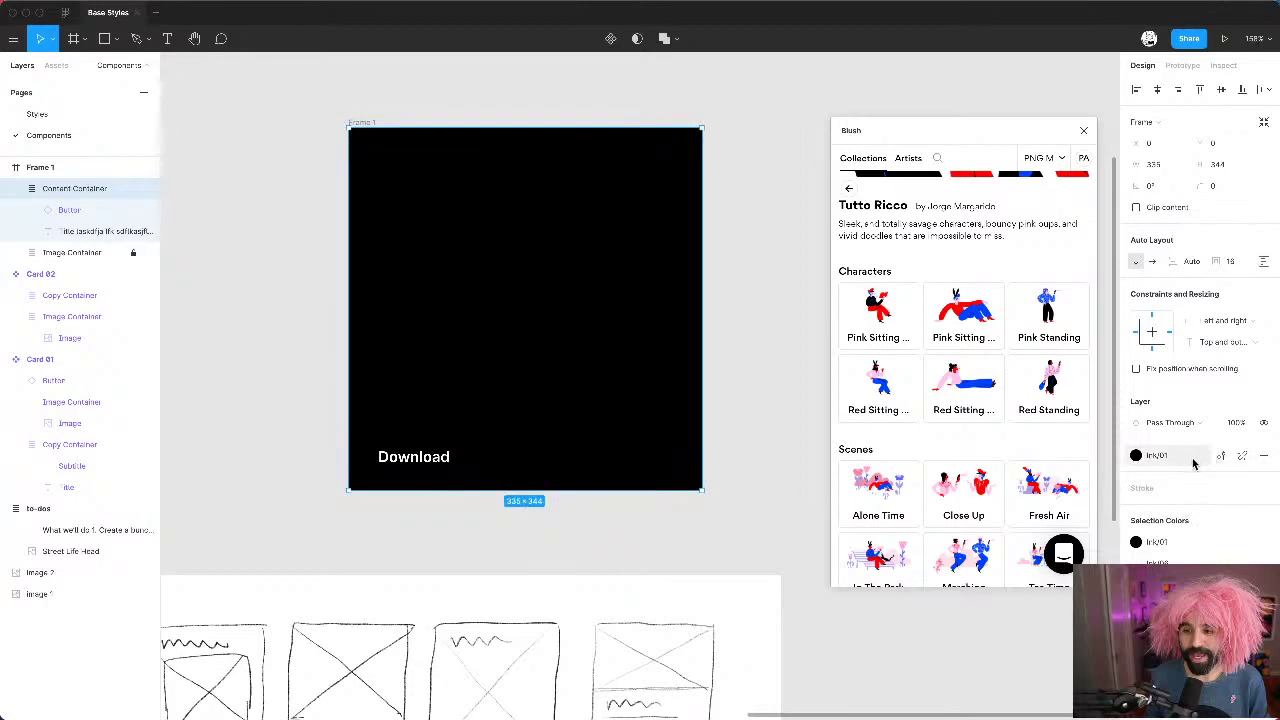
pyautogui.click(1242, 456)
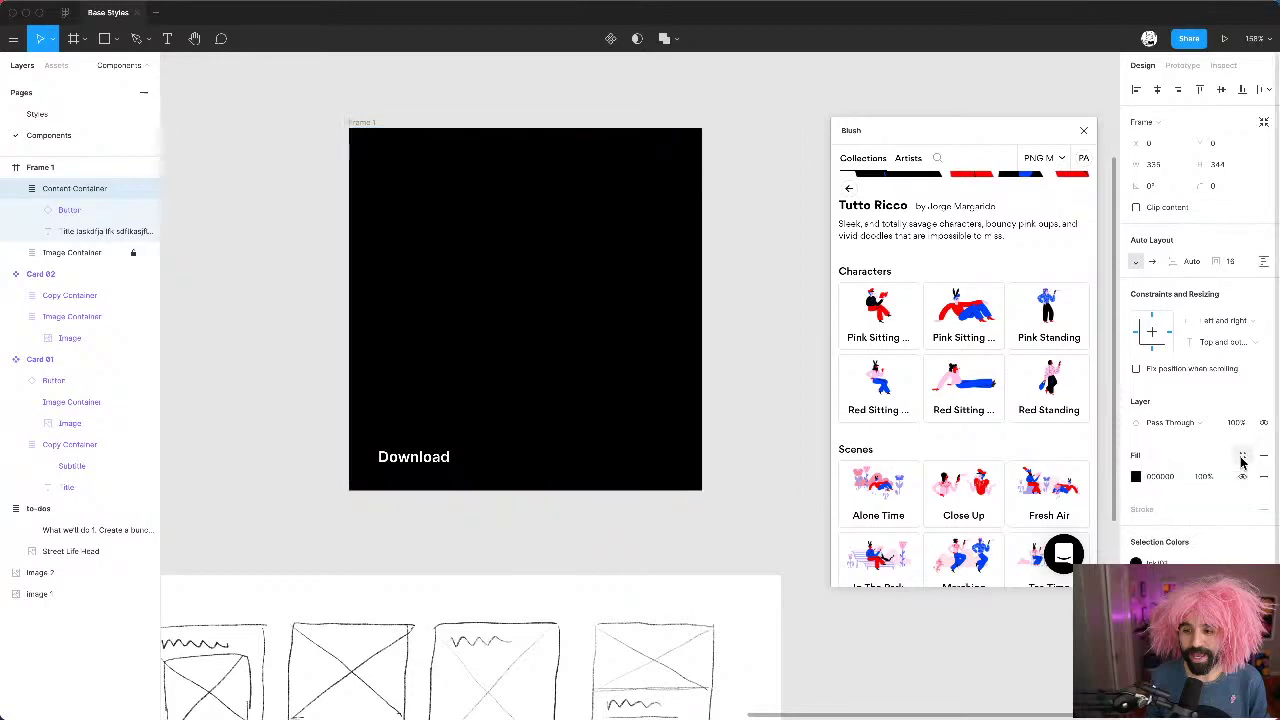
pyautogui.click(1190, 478)
pyautogui.write('30')
pyautogui.press('Return')
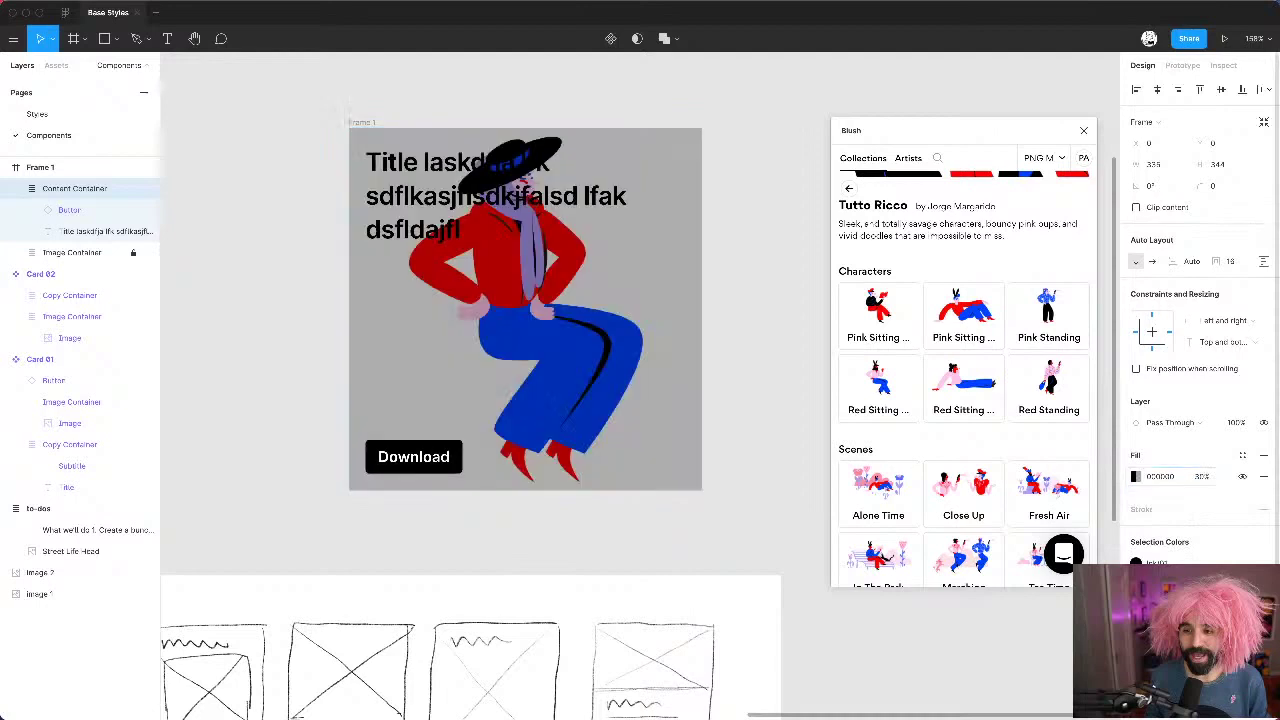
pyautogui.click(786, 294)
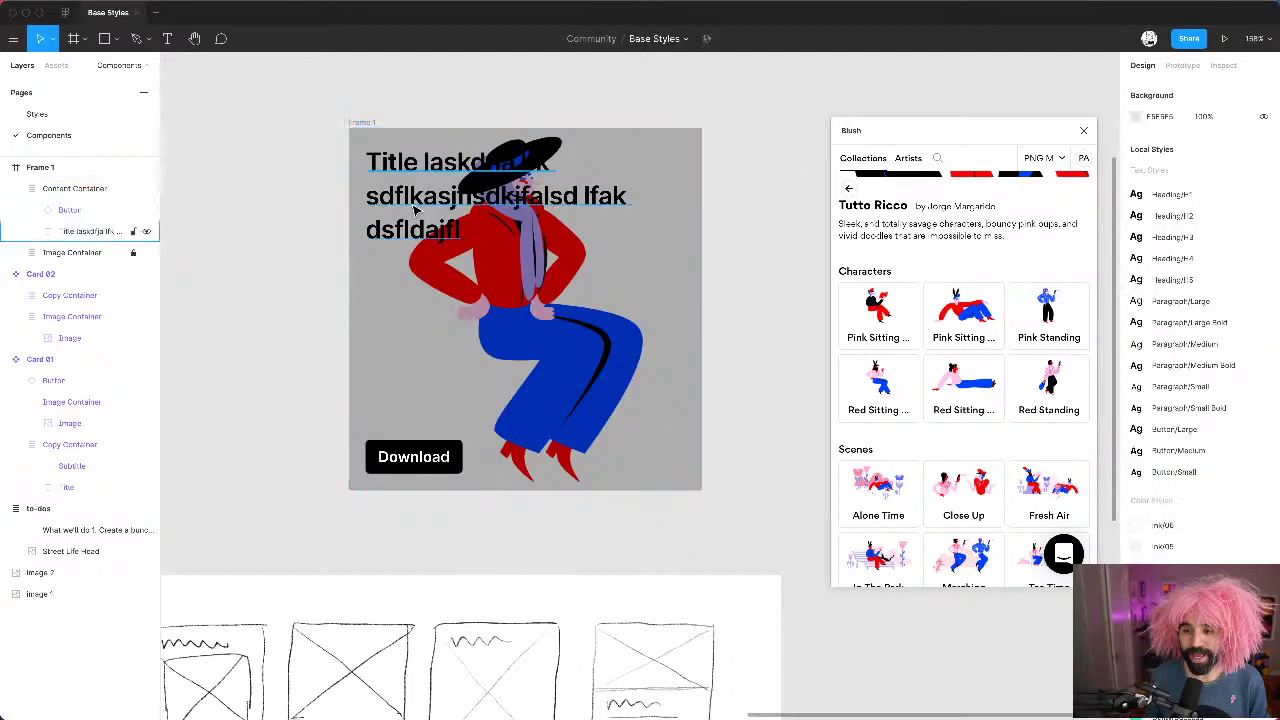
# Step: Apply the white Ink/06 colour style to the Title text in the Content Container
pyautogui.click(418, 208)
pyautogui.click(1242, 370)
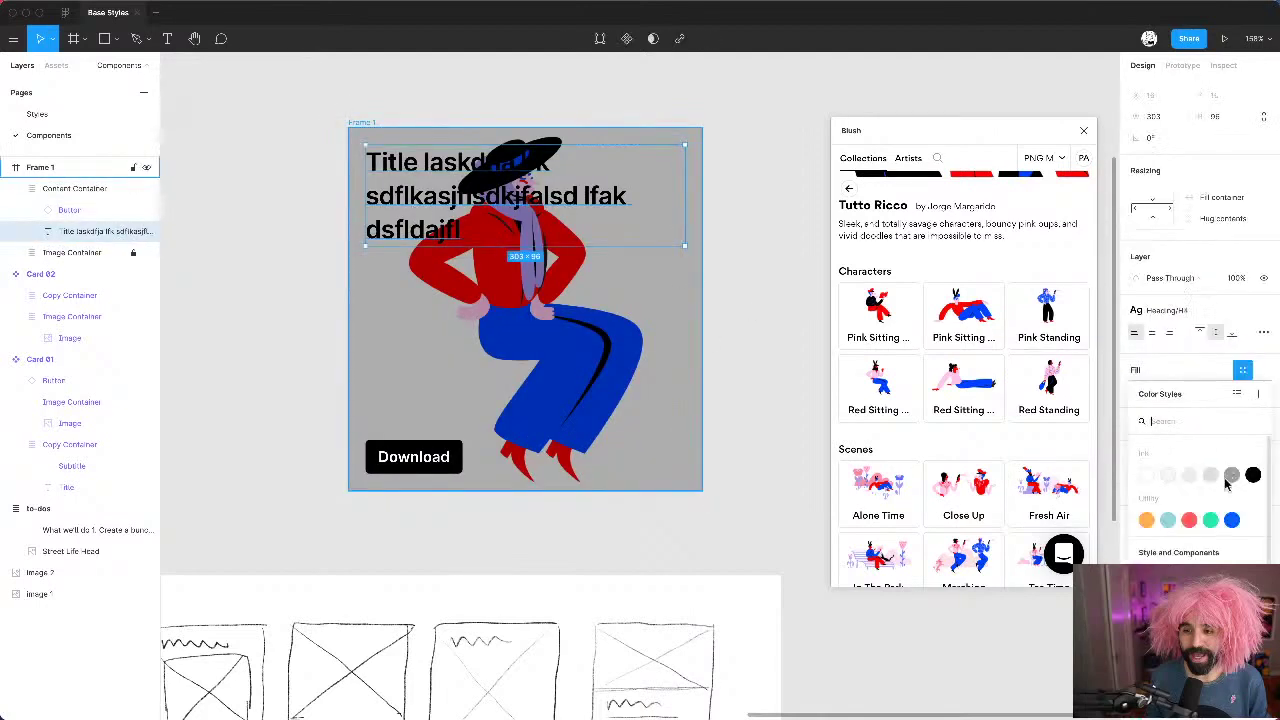
pyautogui.click(1157, 482)
pyautogui.click(790, 235)
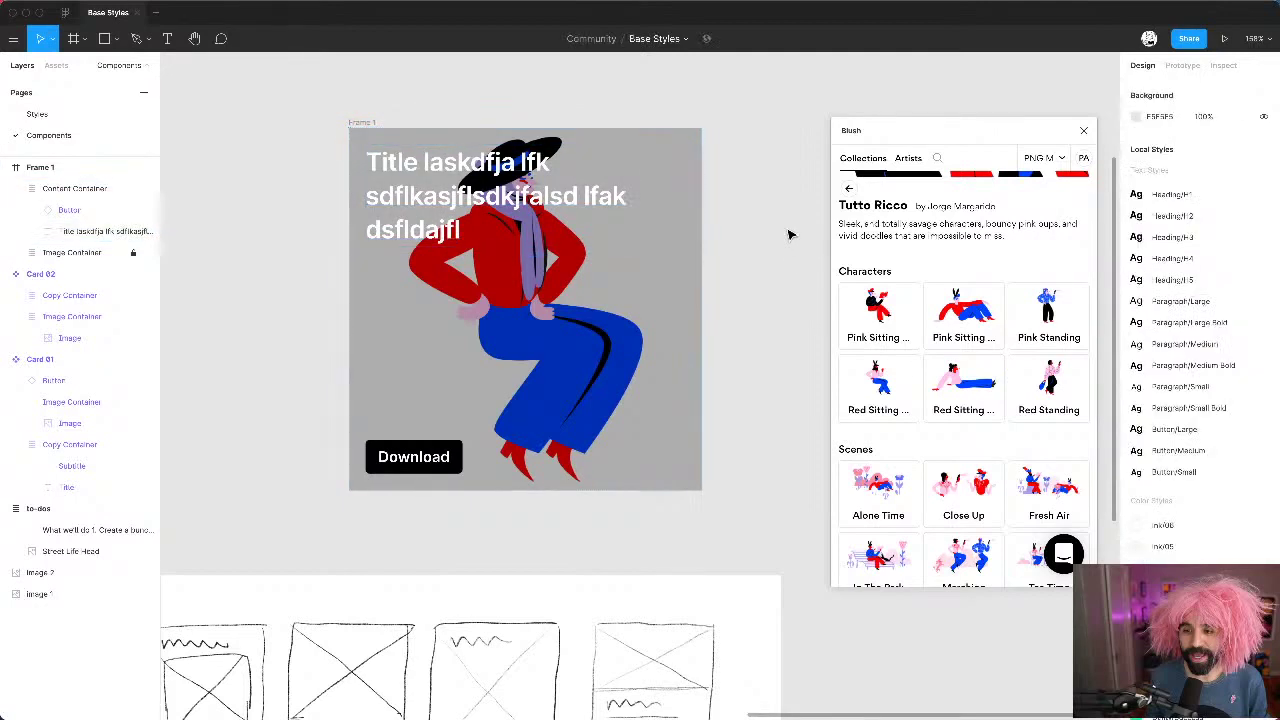
pyautogui.click(619, 359)
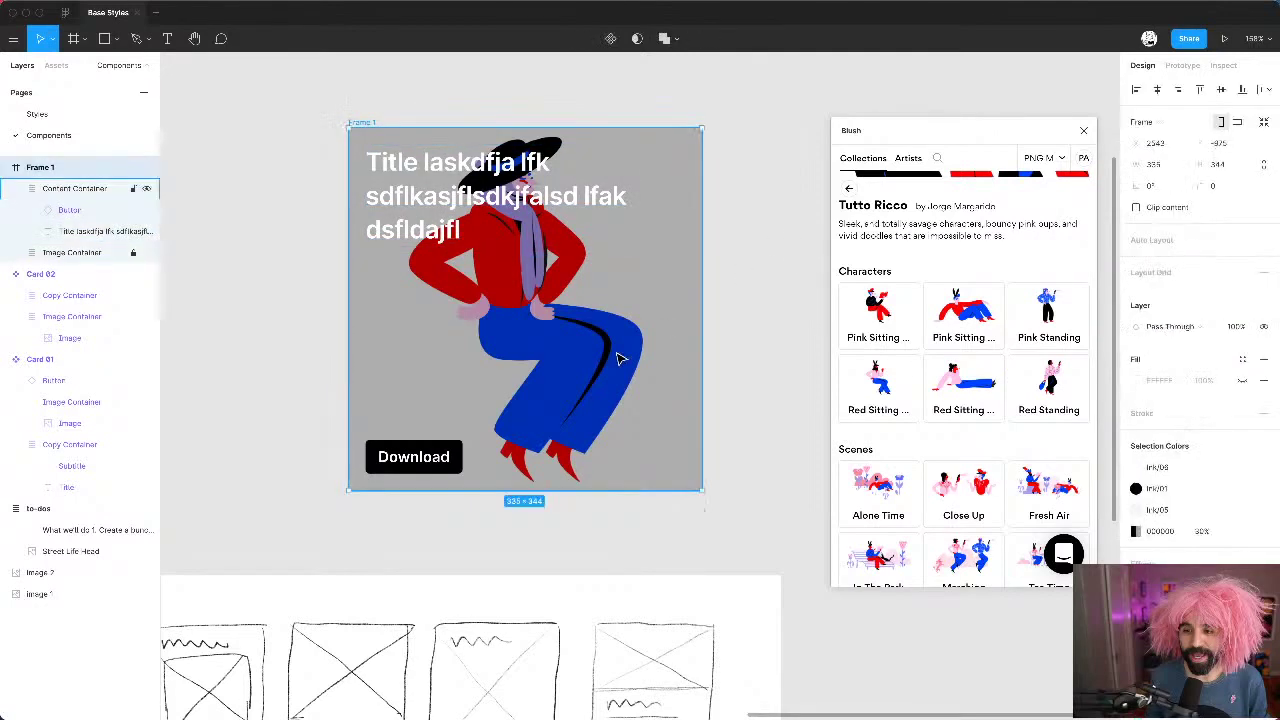
pyautogui.click(786, 309)
pyautogui.click(425, 230)
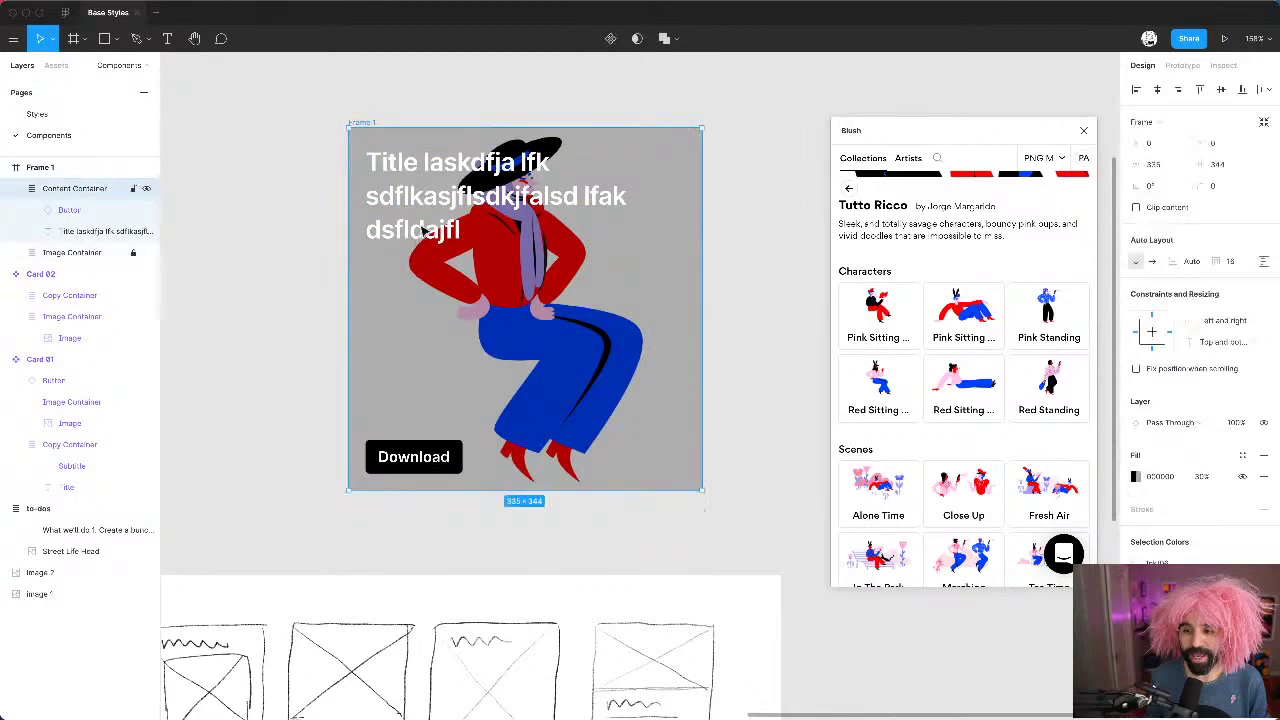
pyautogui.click(775, 236)
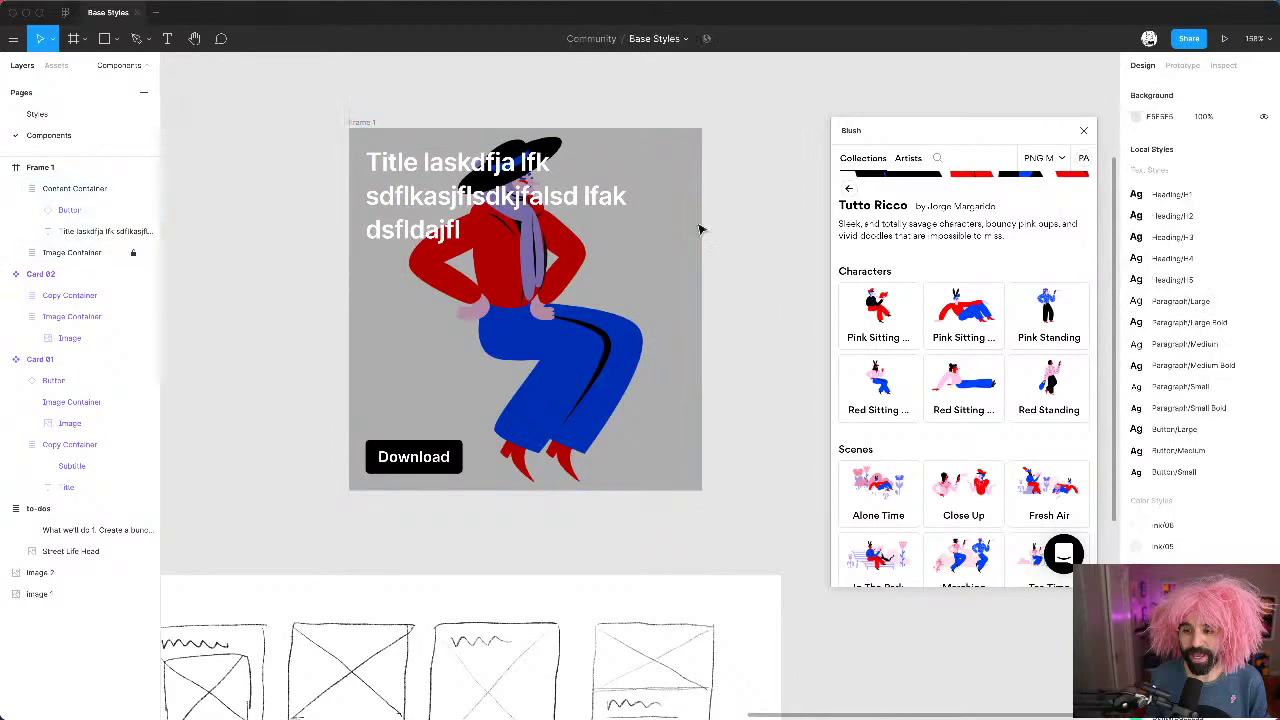
# Step: Replace the filler heading in Frame 1 with "This is a title that looks pretty nice"
pyautogui.keyDown('super'); pyautogui.click(413, 193); pyautogui.keyUp('super')
pyautogui.press('Return')
pyautogui.press('Right')
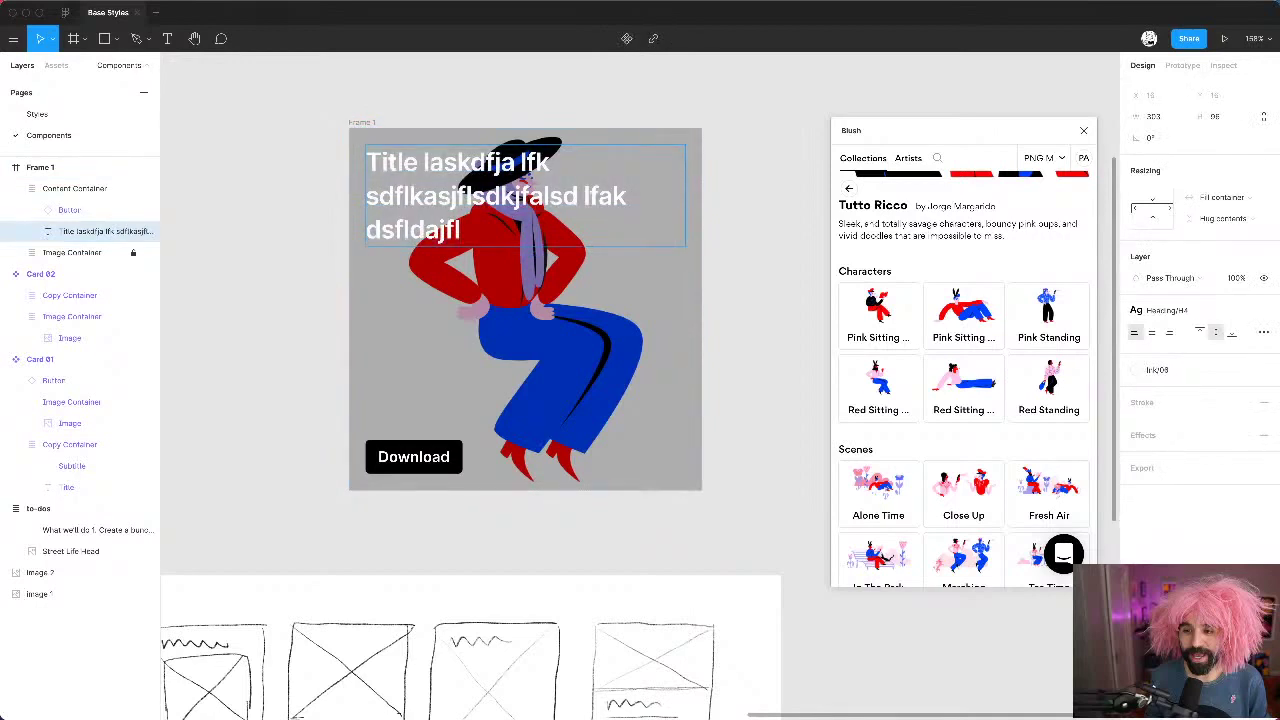
pyautogui.hotkey('shift', 'Up')
pyautogui.hotkey('shift', 'Up')
pyautogui.hotkey('shift', 'Up')
pyautogui.write('T')
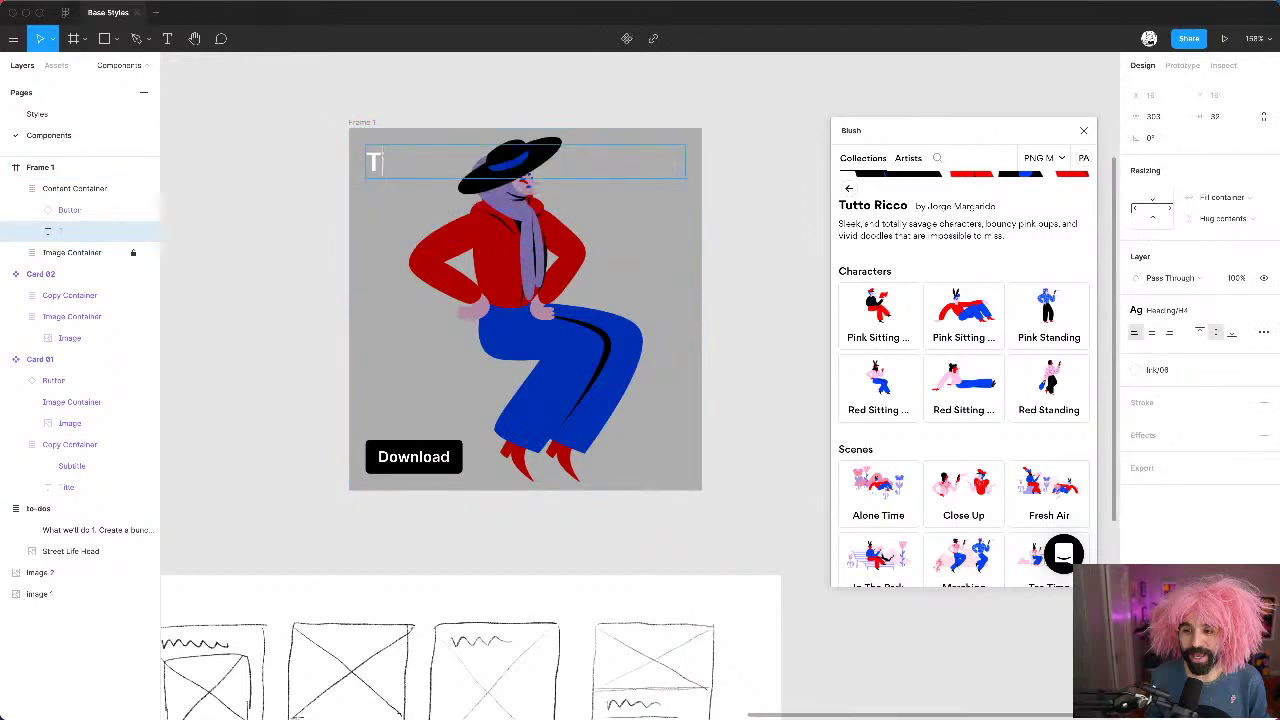
pyautogui.write('ihis is a title')
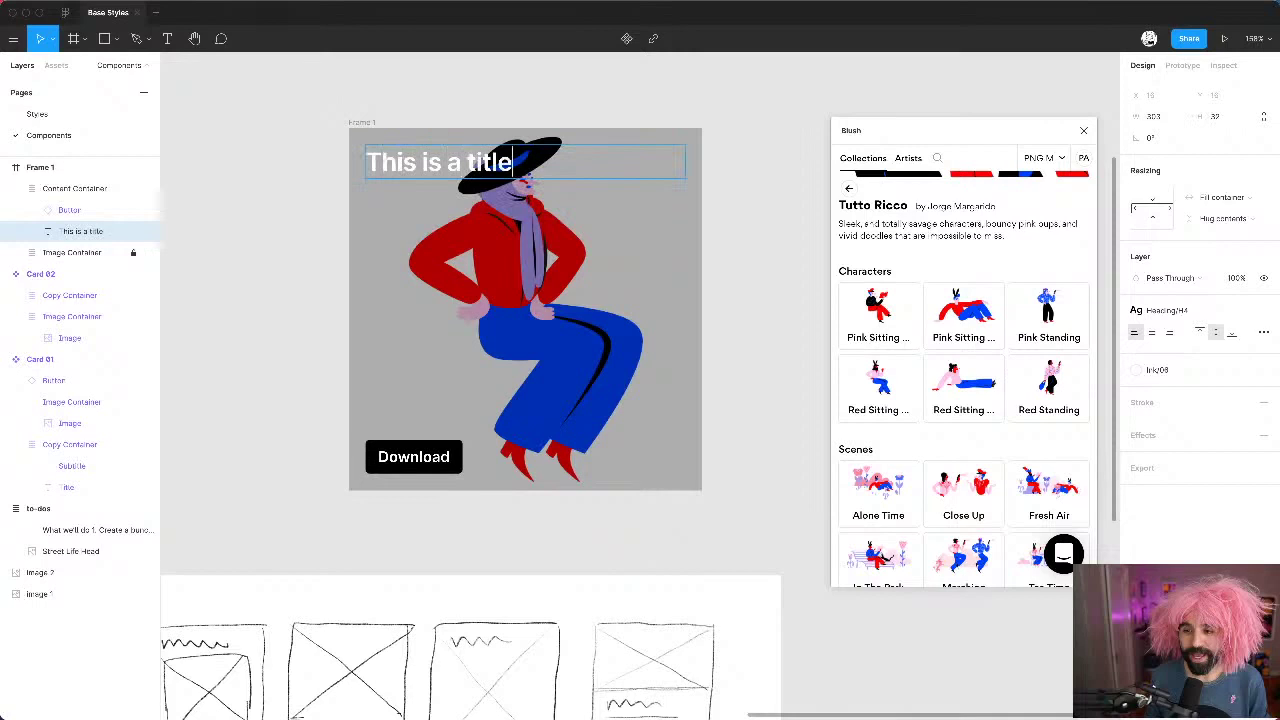
pyautogui.write(' that looks pret')
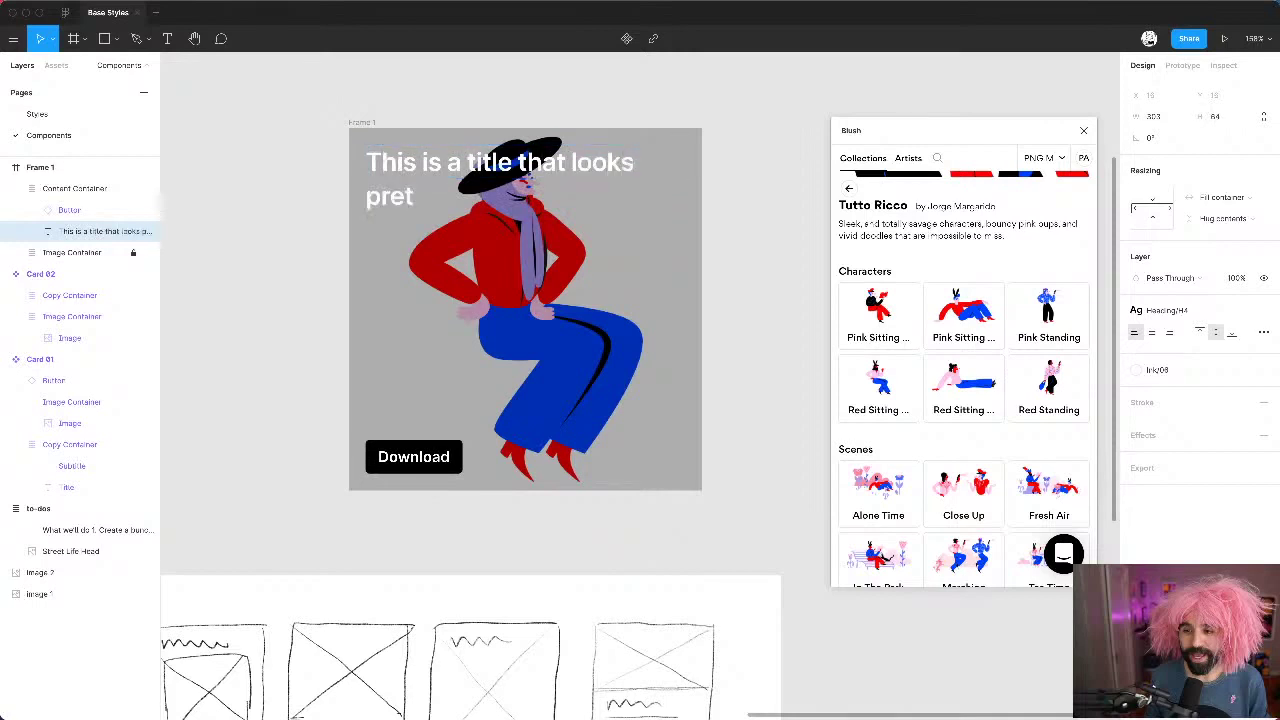
pyautogui.write('ty nice')
pyautogui.press('Escape')
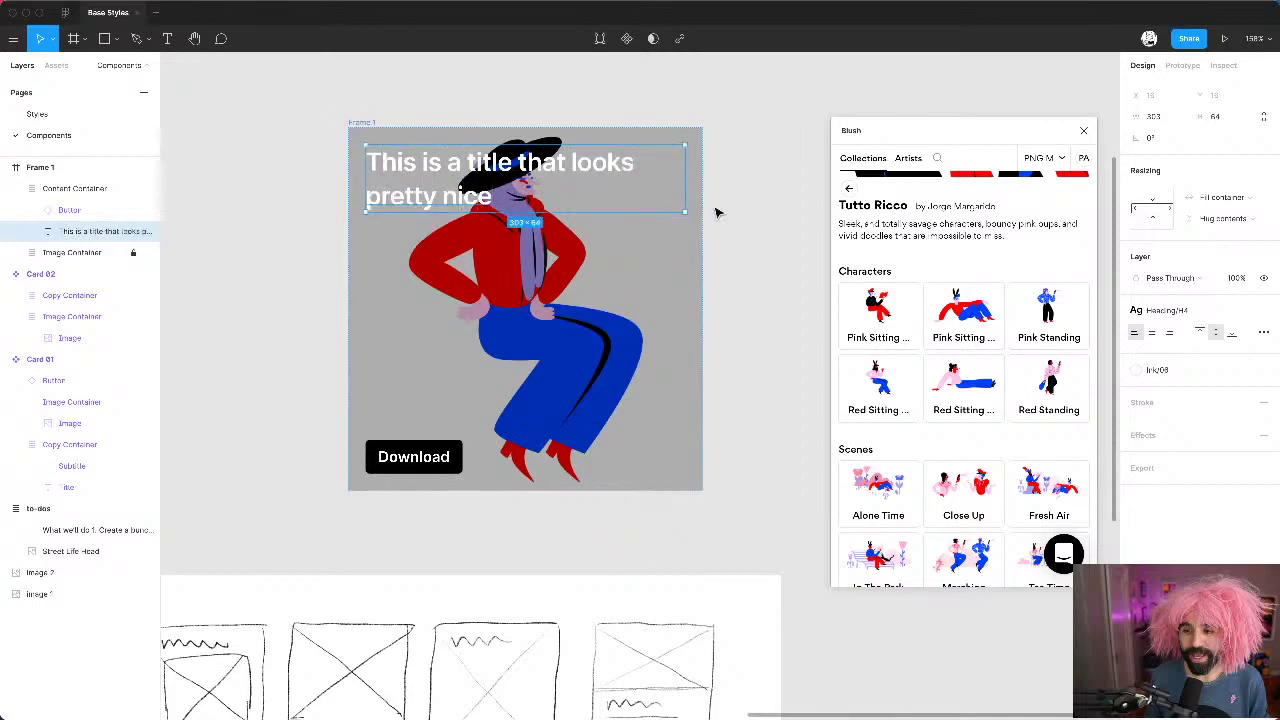
pyautogui.click(745, 208)
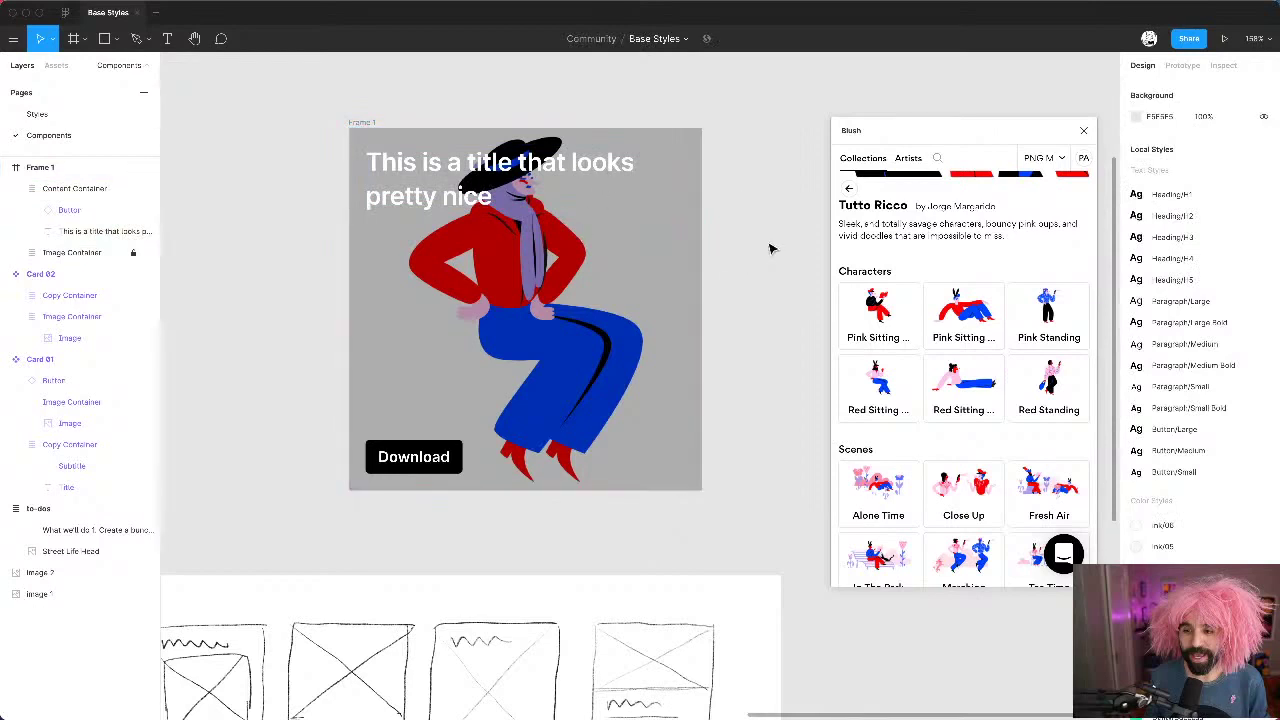
pyautogui.scroll(-5, 770, 248)
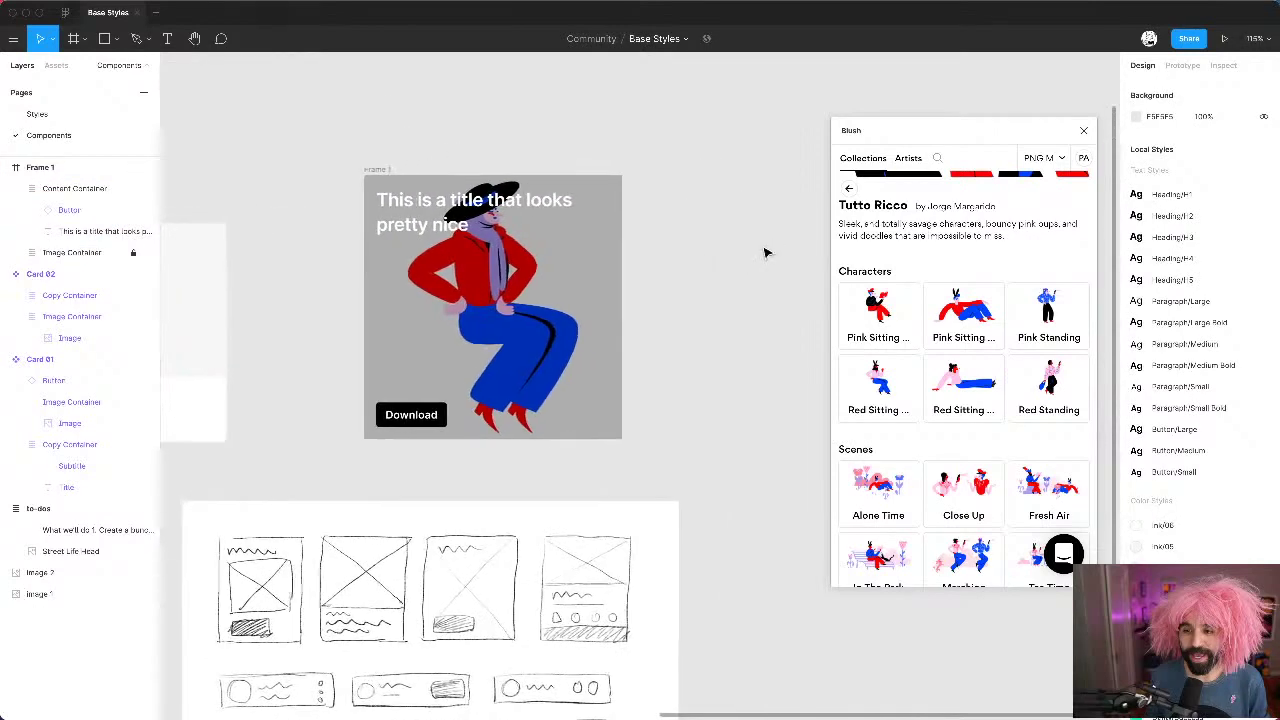
# Step: Set the width of Frame 1 to 320
pyautogui.click(397, 282)
pyautogui.click(376, 176)
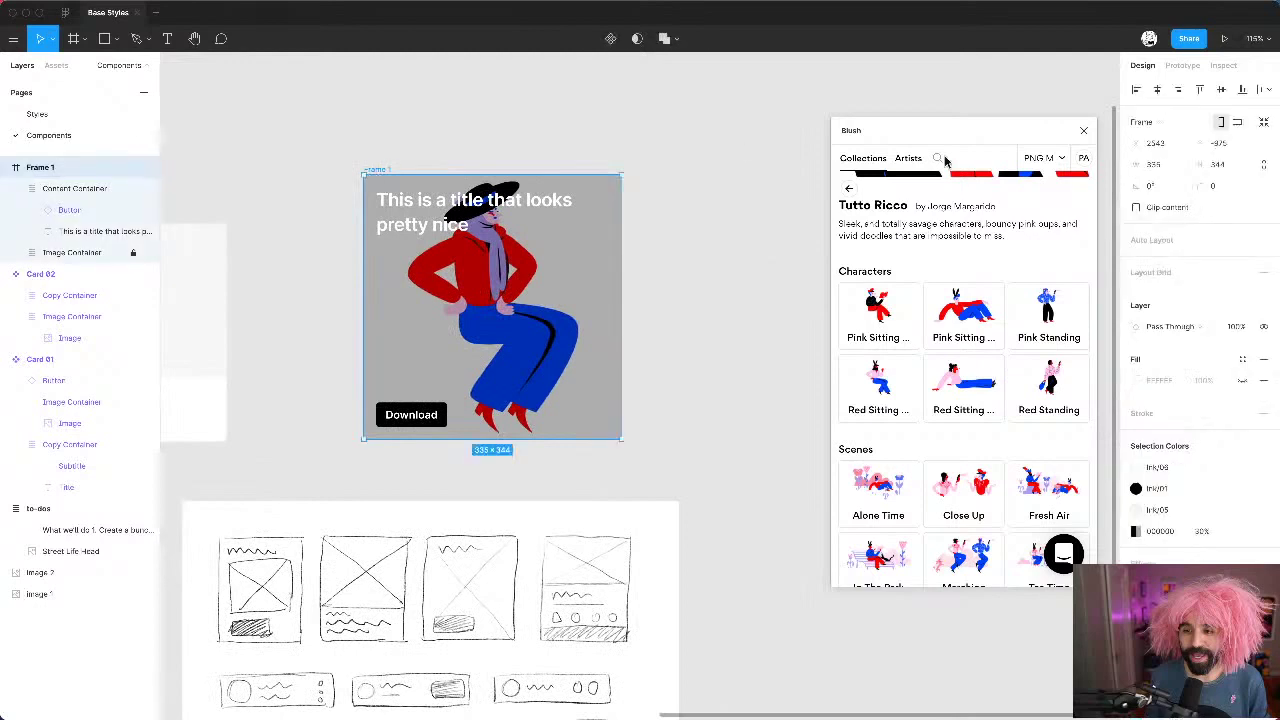
pyautogui.click(1170, 168)
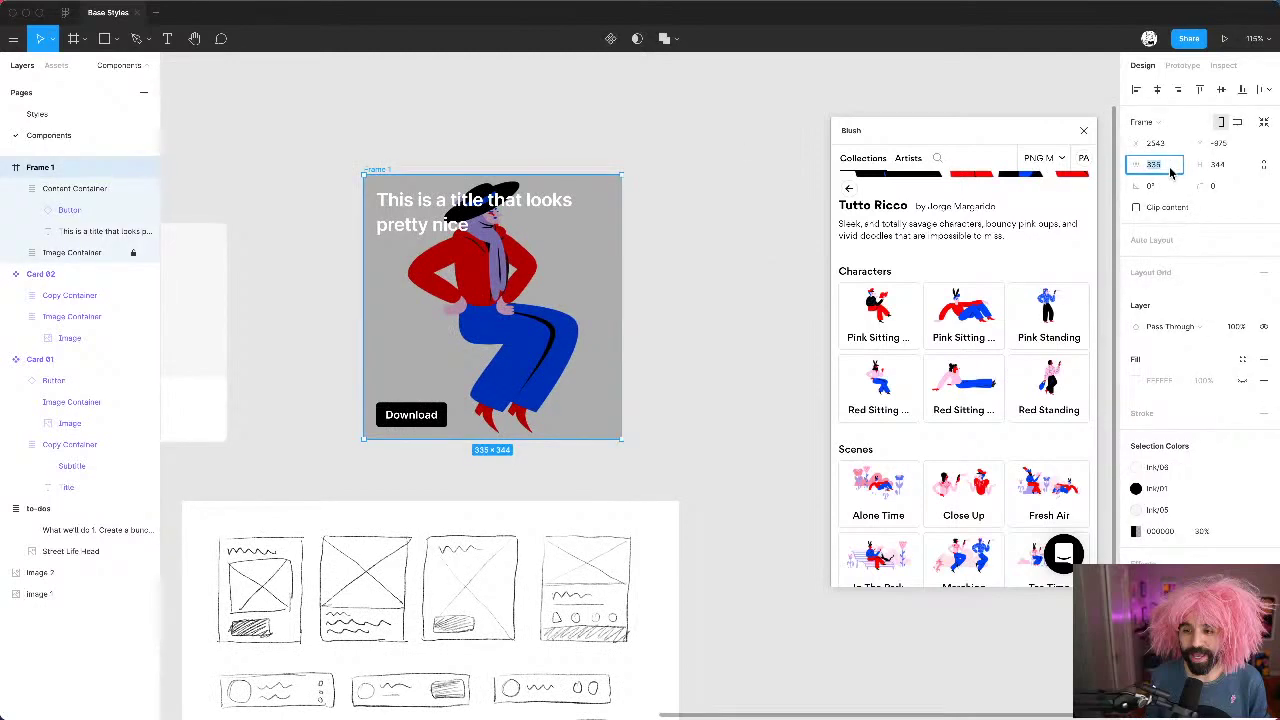
pyautogui.write('320')
pyautogui.press('Return')
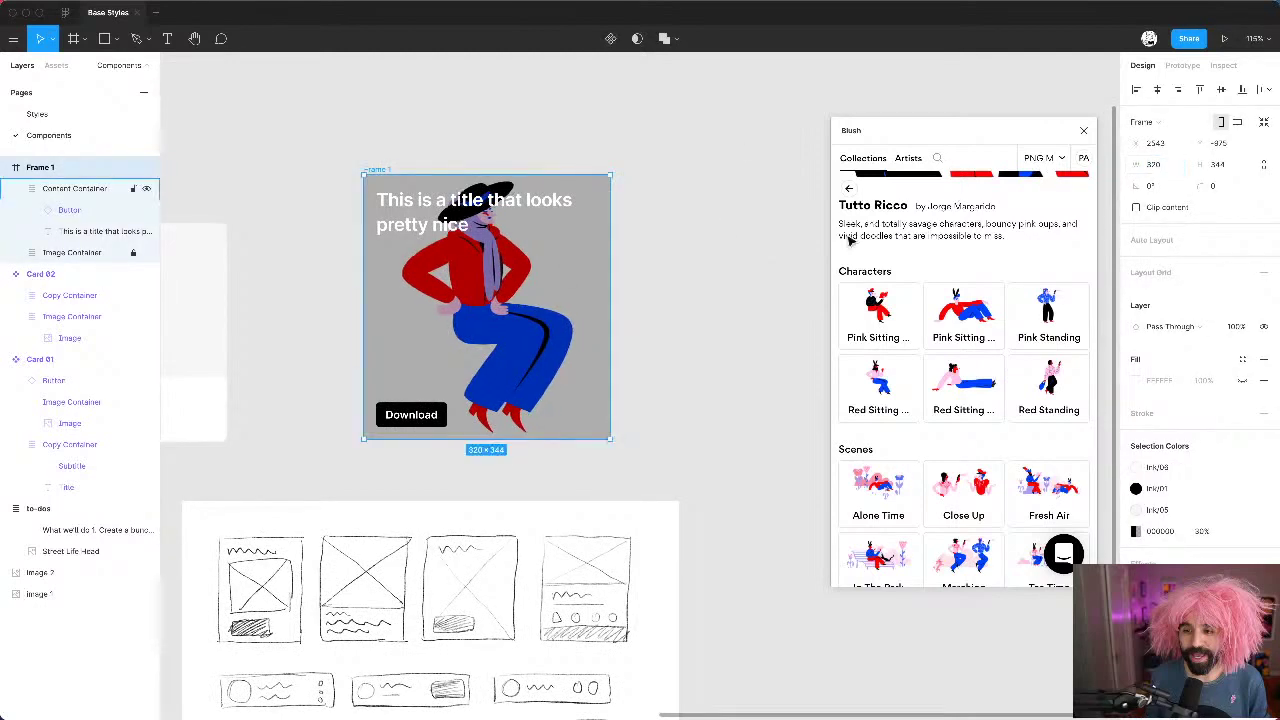
# Step: Check Card 01's dimensions for reference and set the height of Frame 1 to 340
pyautogui.hscroll(-6, 597, 257)
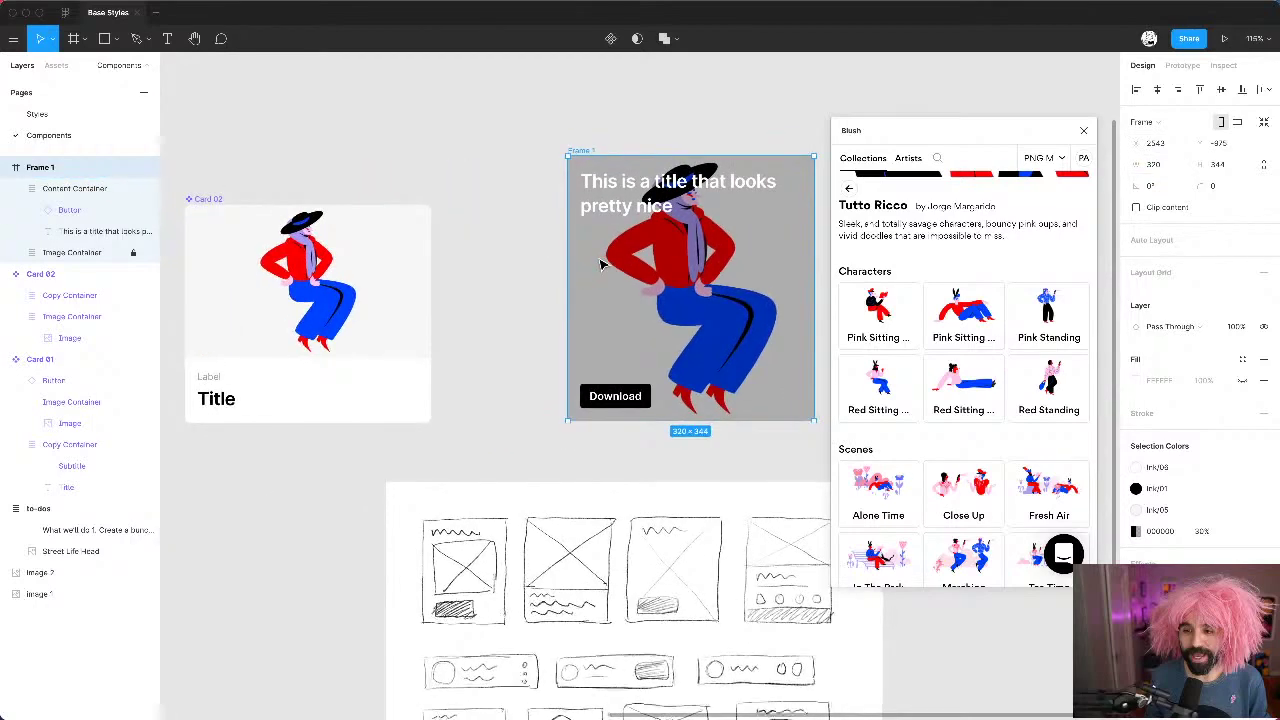
pyautogui.scroll(-3, 425, 207)
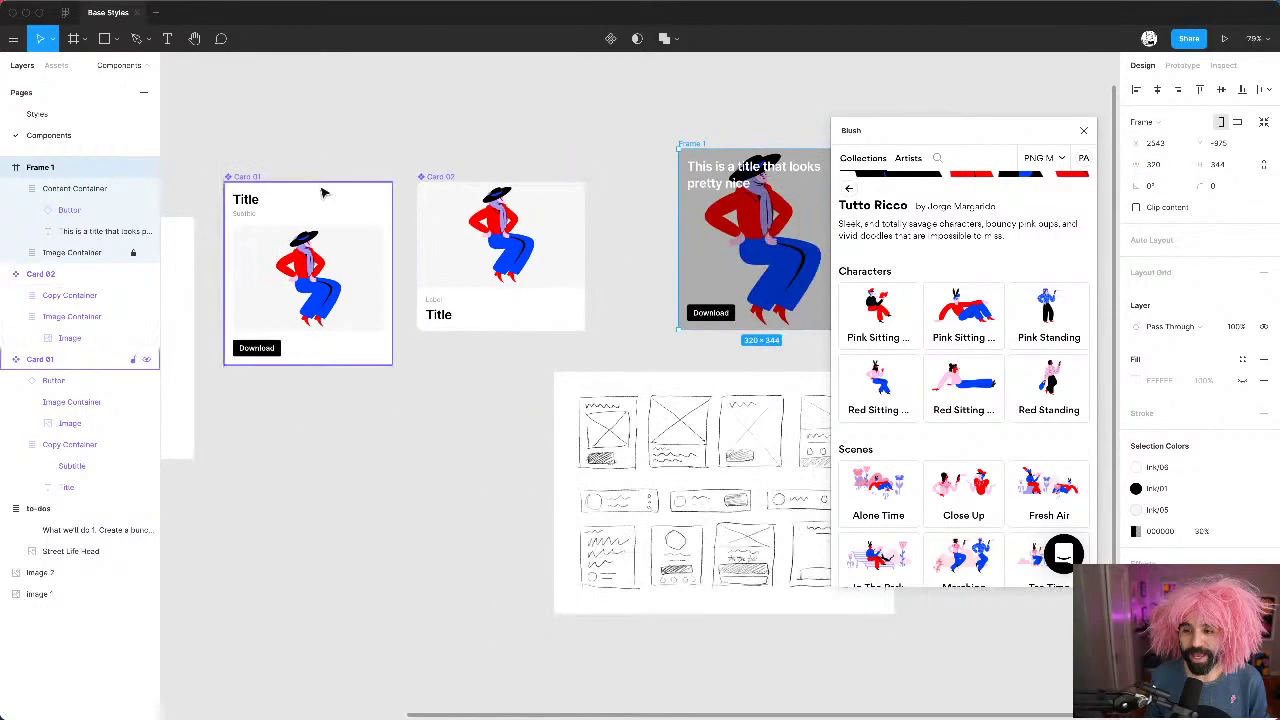
pyautogui.click(251, 190)
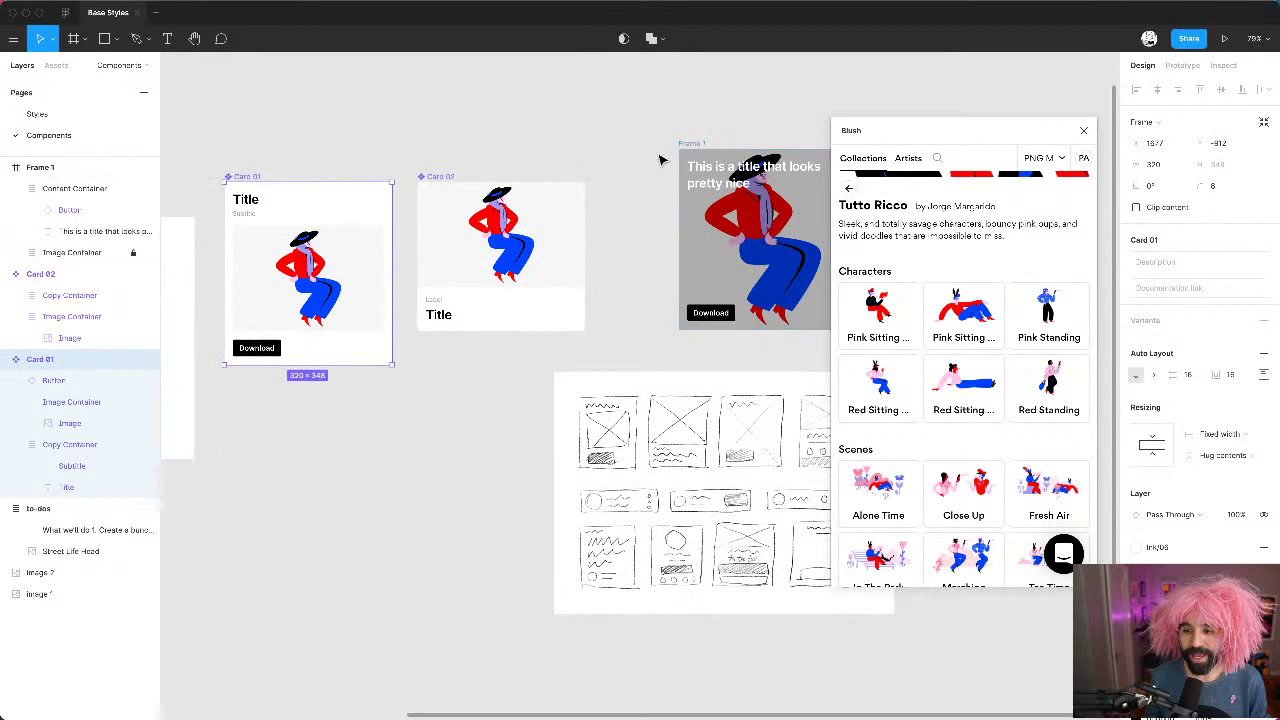
pyautogui.hscroll(3, 660, 160)
pyautogui.click(569, 163)
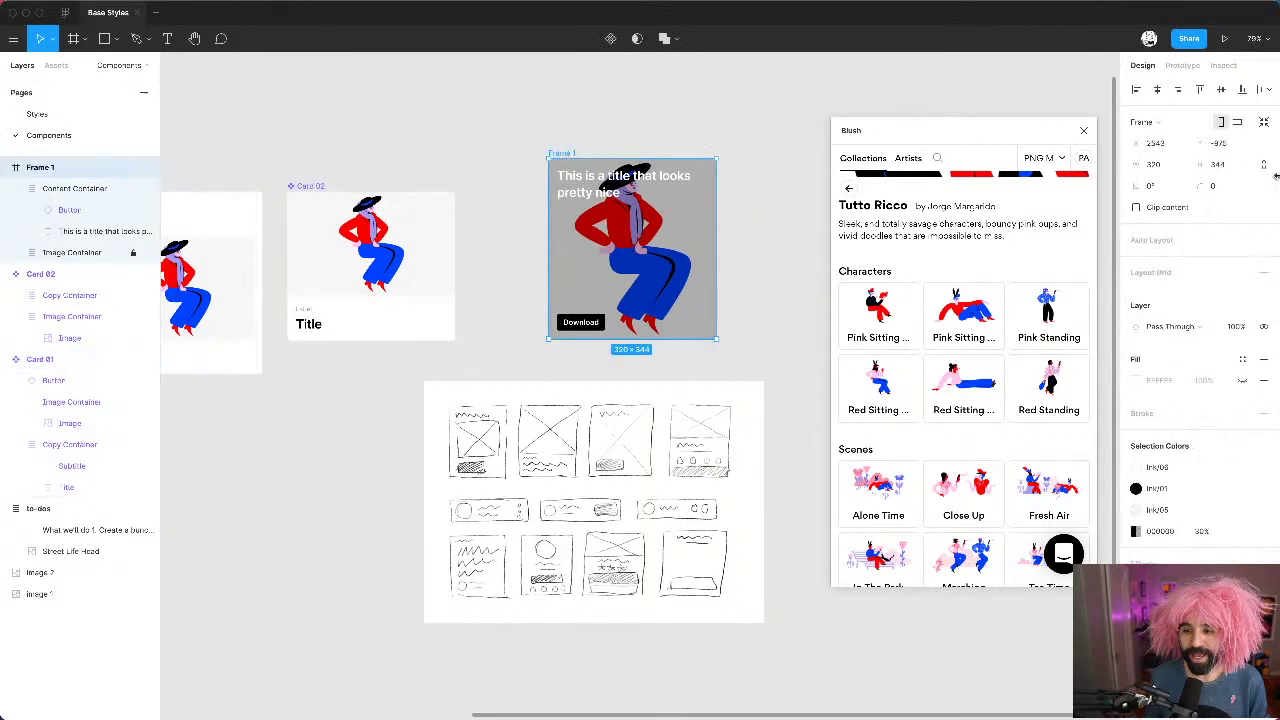
pyautogui.click(1221, 166)
pyautogui.write('336')
pyautogui.press('Return')
pyautogui.click(486, 212)
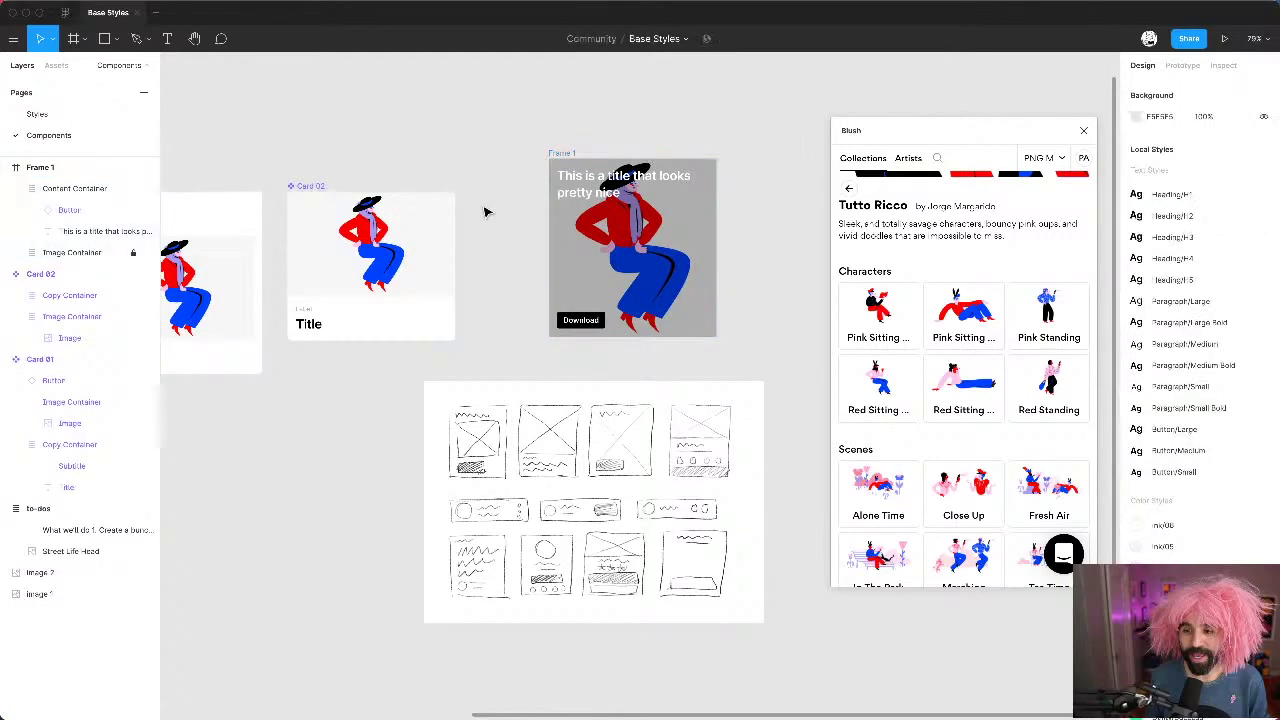
# Step: Hide the solid black fill on Frame 1's Content Container and add a linear gradient fill to it
pyautogui.scroll(-3, 486, 212)
pyautogui.scroll(2, 585, 137)
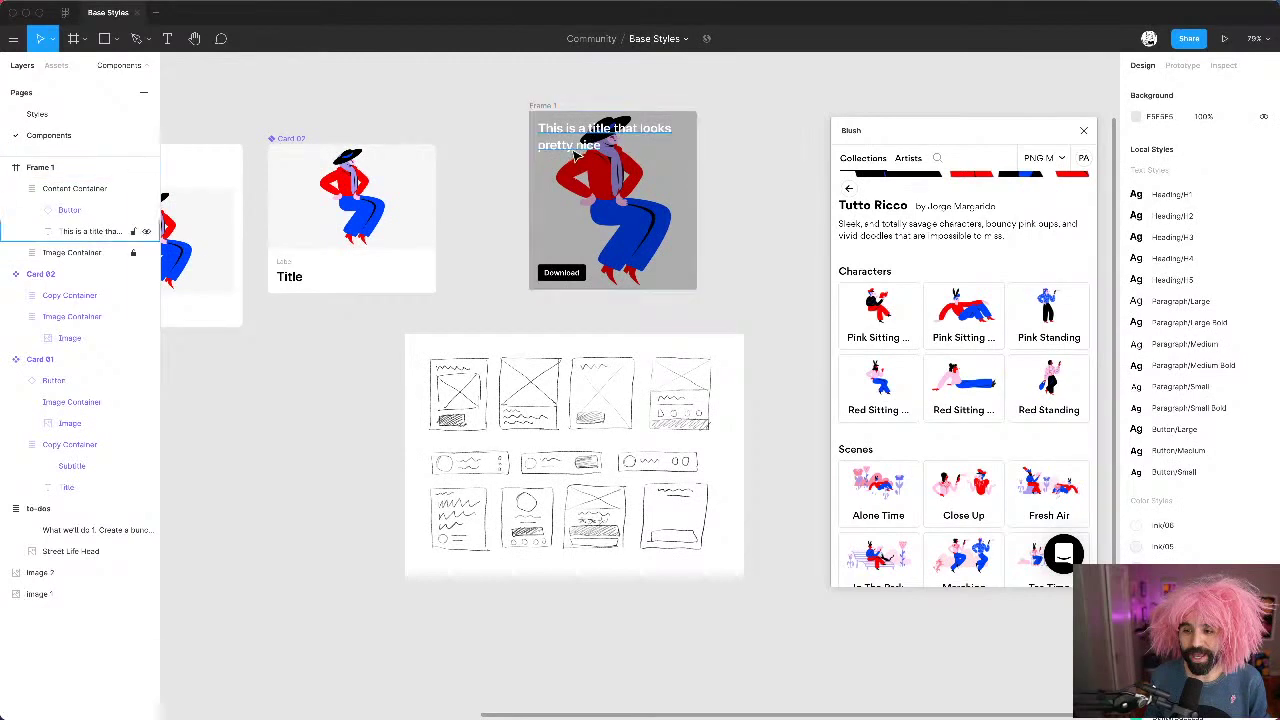
pyautogui.click(563, 146)
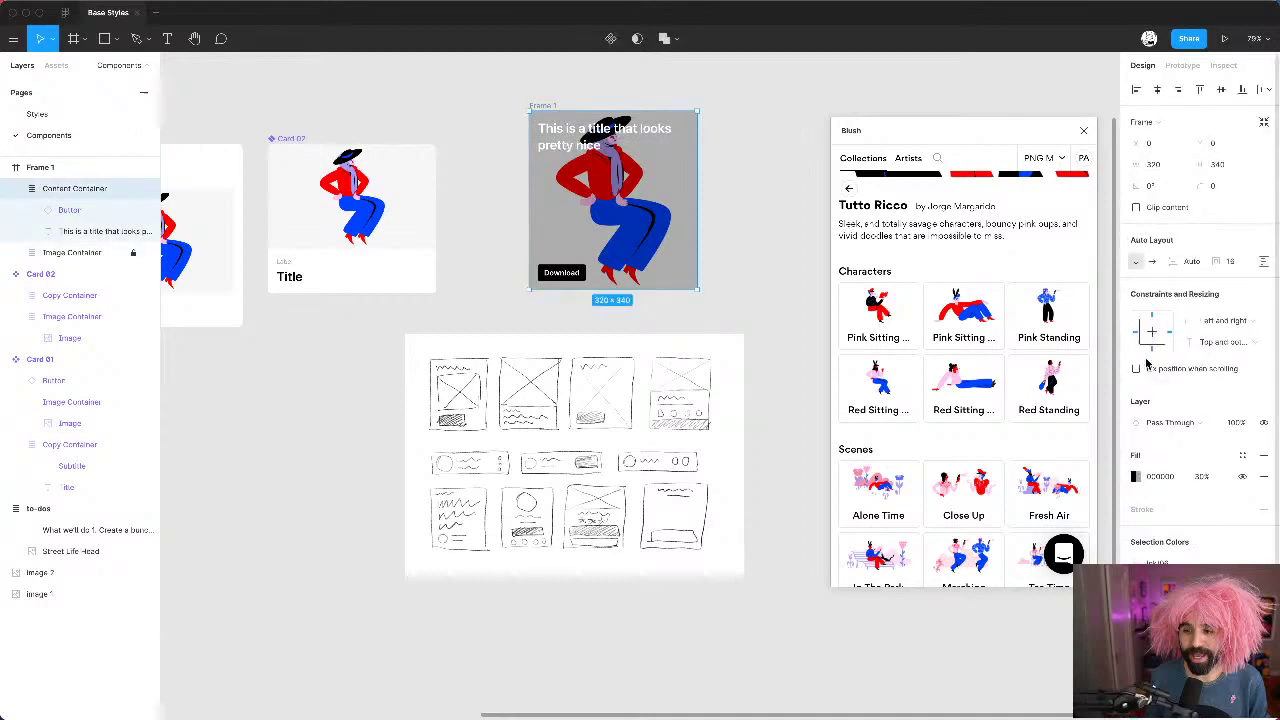
pyautogui.click(1242, 476)
pyautogui.click(1263, 455)
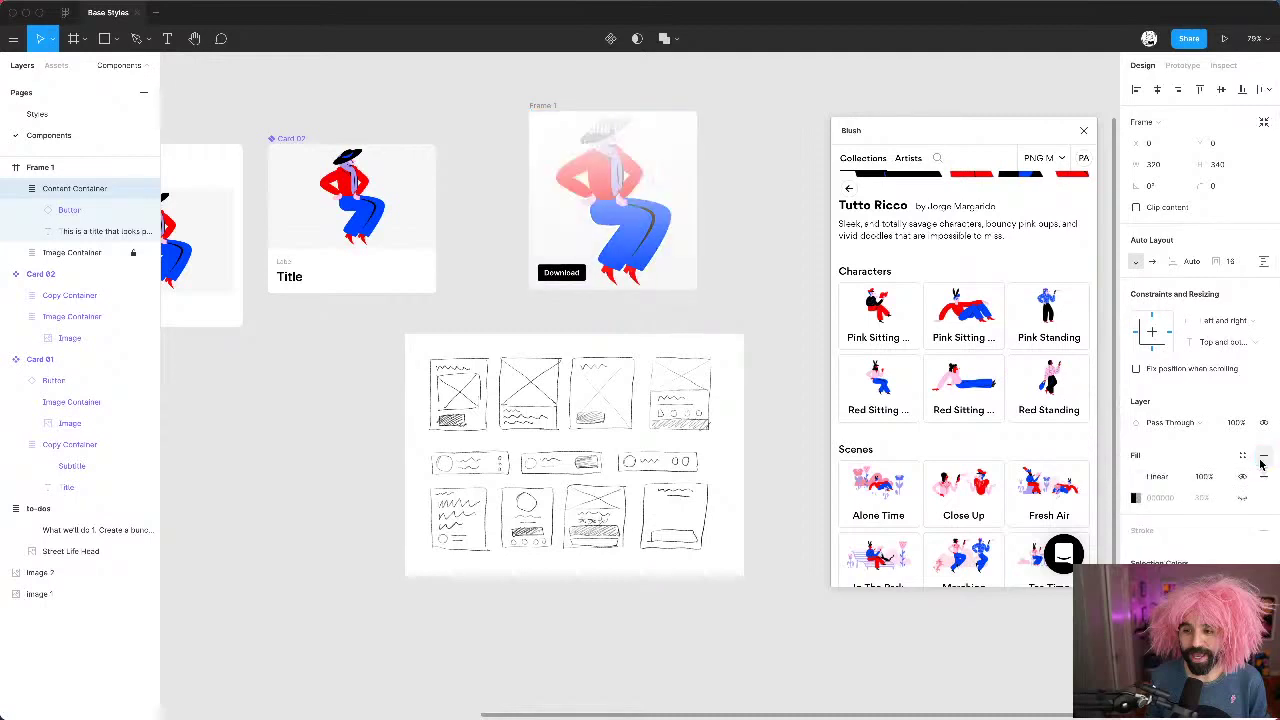
pyautogui.click(1135, 477)
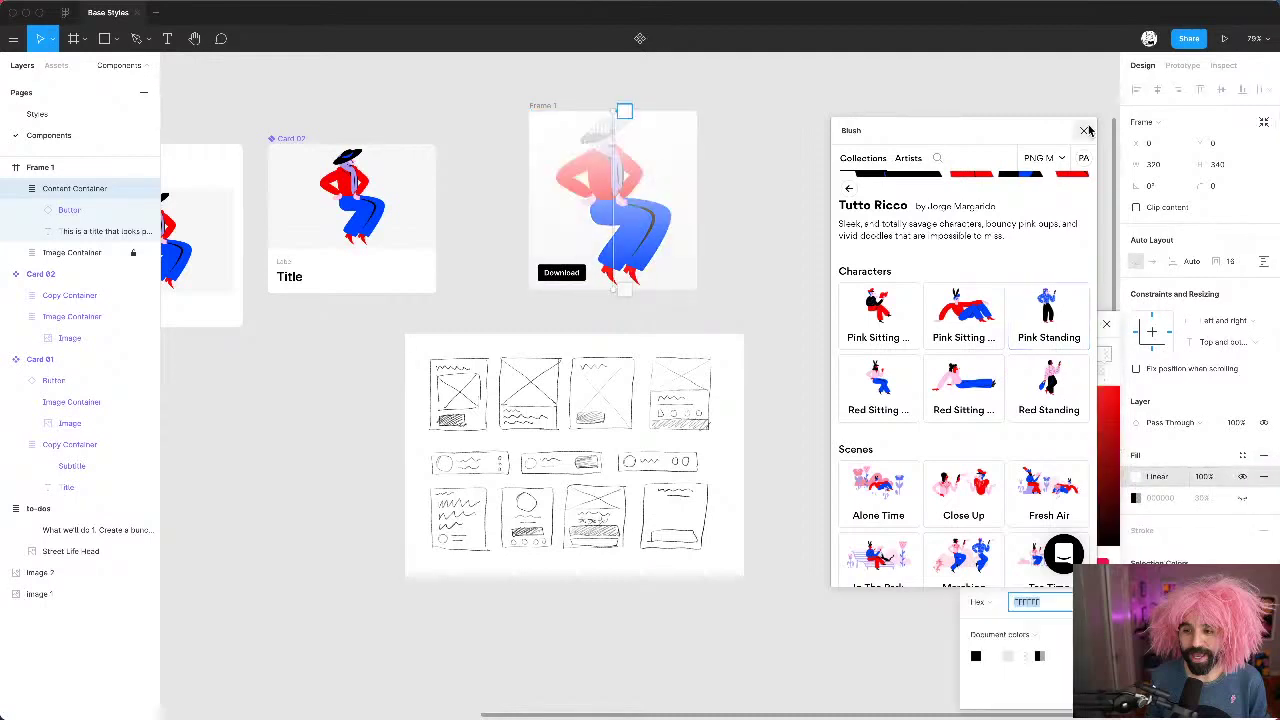
# Step: Close the Blush plugin window and set both stops of the Content Container's gradient to black (000000)
pyautogui.moveTo(1058, 135); pyautogui.dragTo(840, 187)
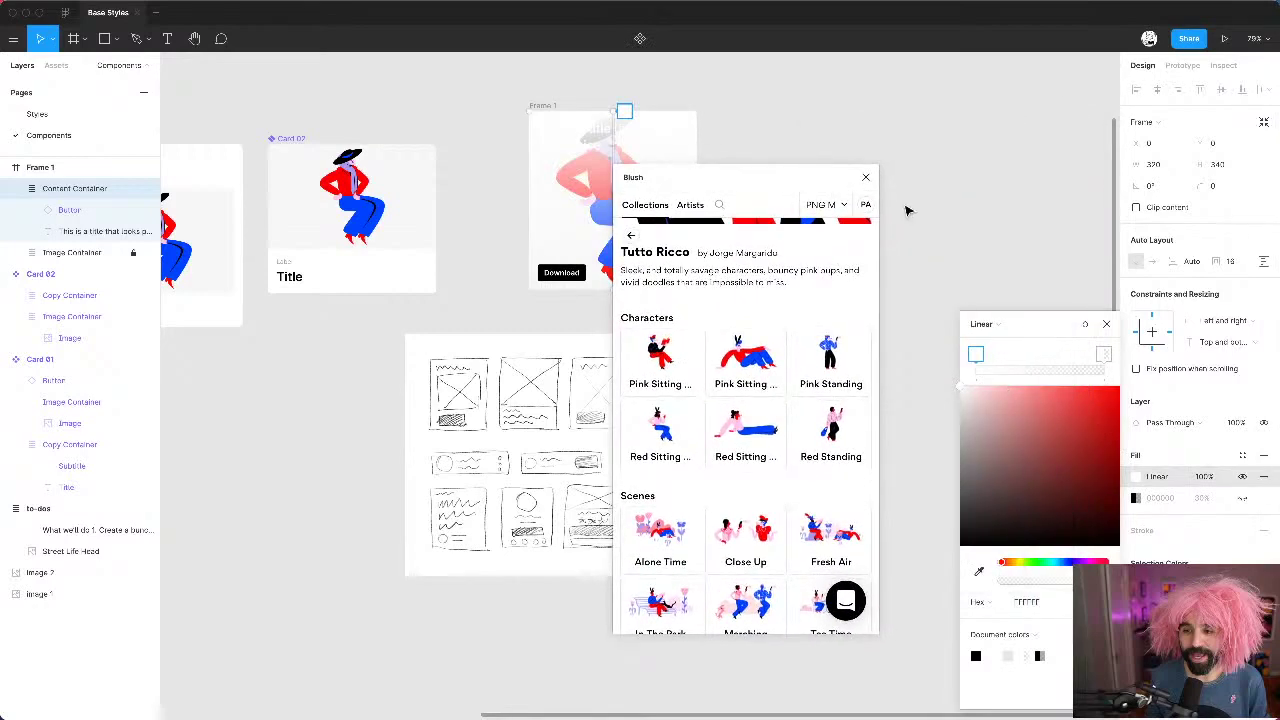
pyautogui.click(866, 179)
pyautogui.moveTo(1001, 505); pyautogui.dragTo(886, 649)
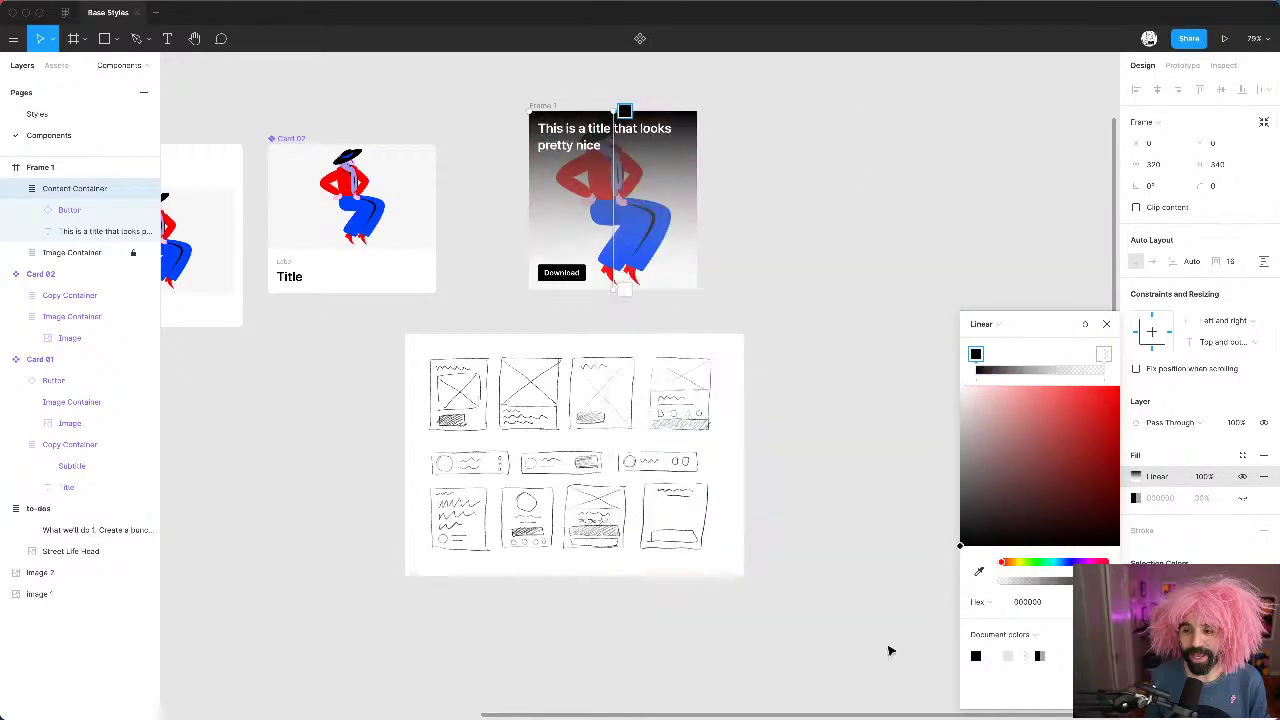
pyautogui.click(1103, 354)
pyautogui.moveTo(1015, 501); pyautogui.dragTo(910, 642)
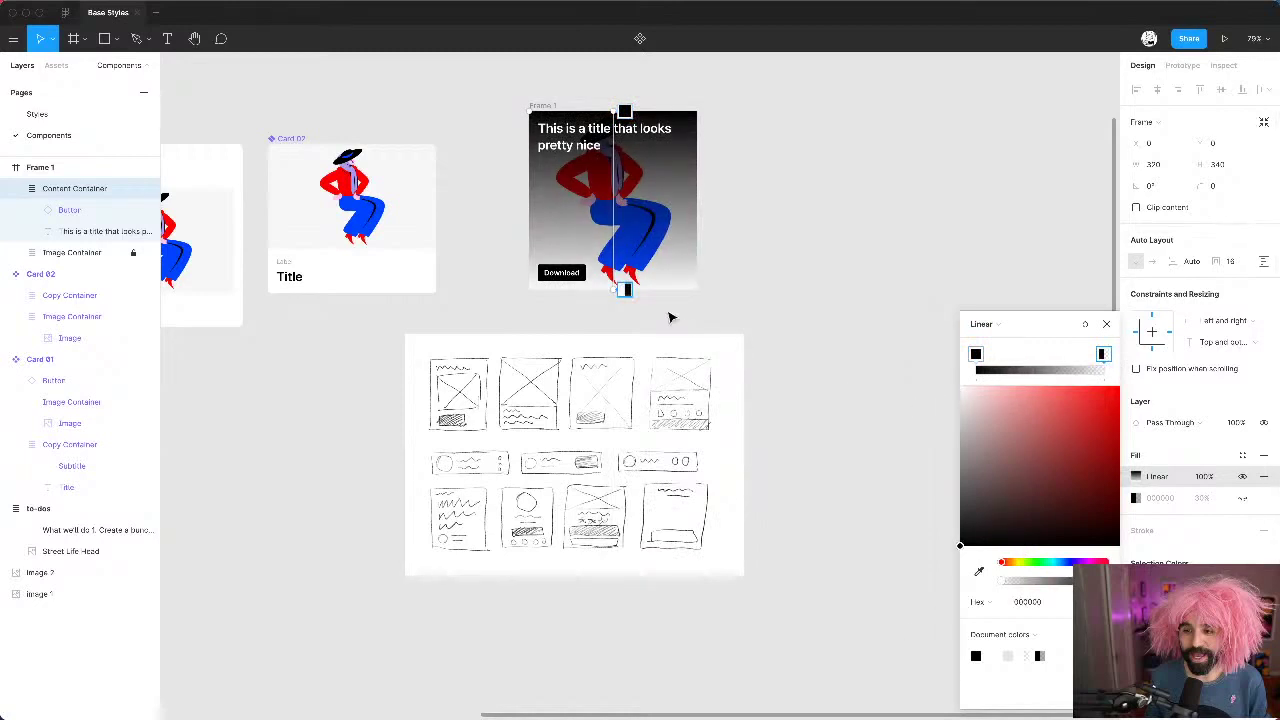
# Step: Shorten the gradient so it ends about halfway down the card, and make its upper black stop semi-transparent
pyautogui.moveTo(622, 288); pyautogui.dragTo(610, 208)
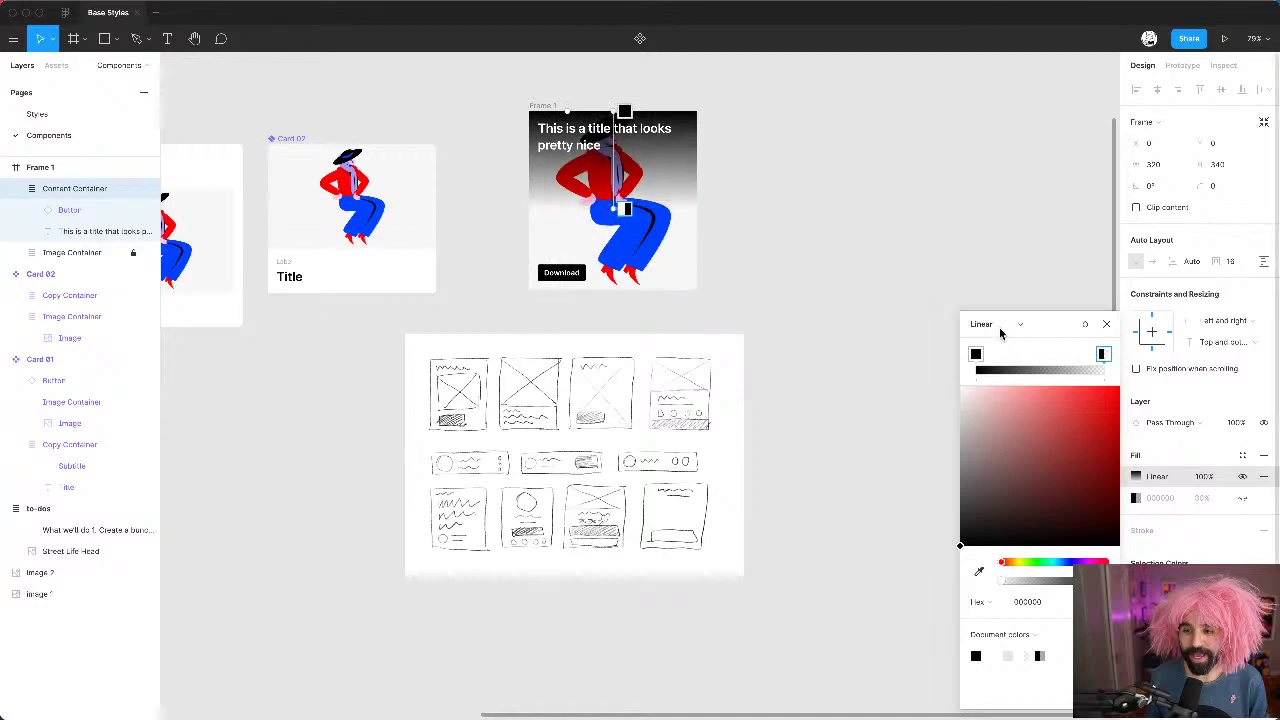
pyautogui.click(975, 356)
pyautogui.click(1030, 601)
pyautogui.press('Return')
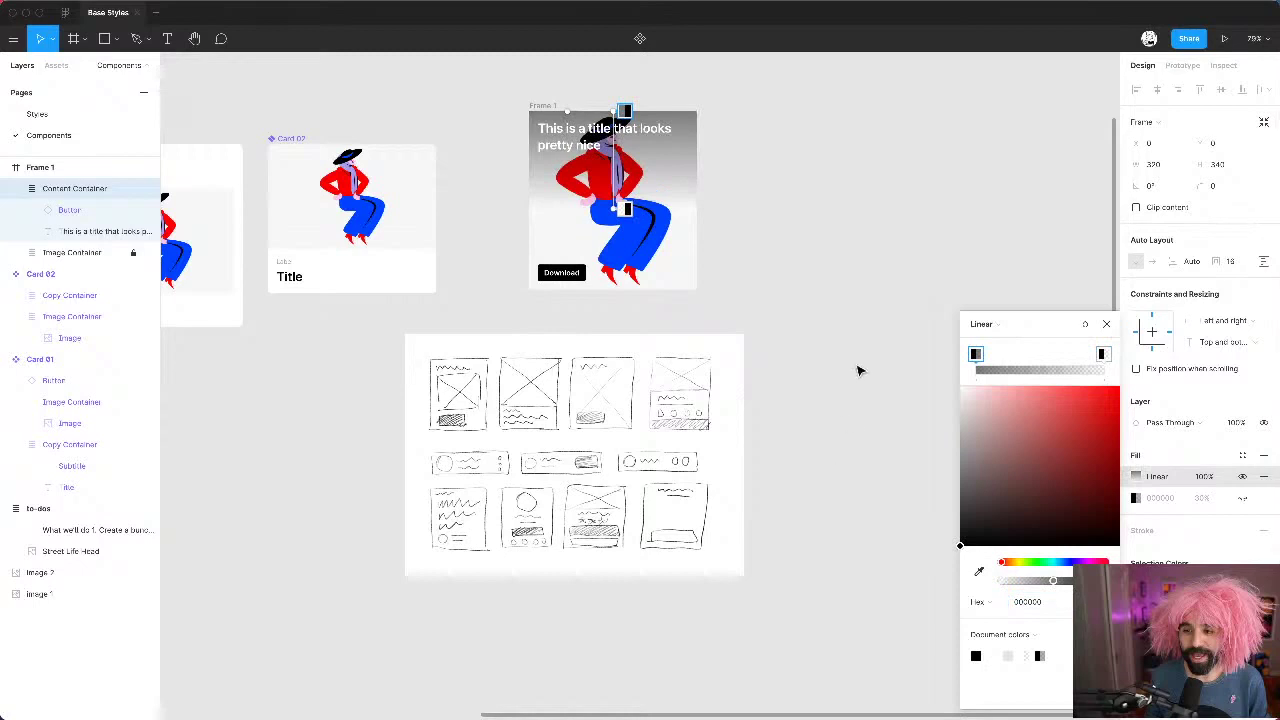
pyautogui.click(862, 285)
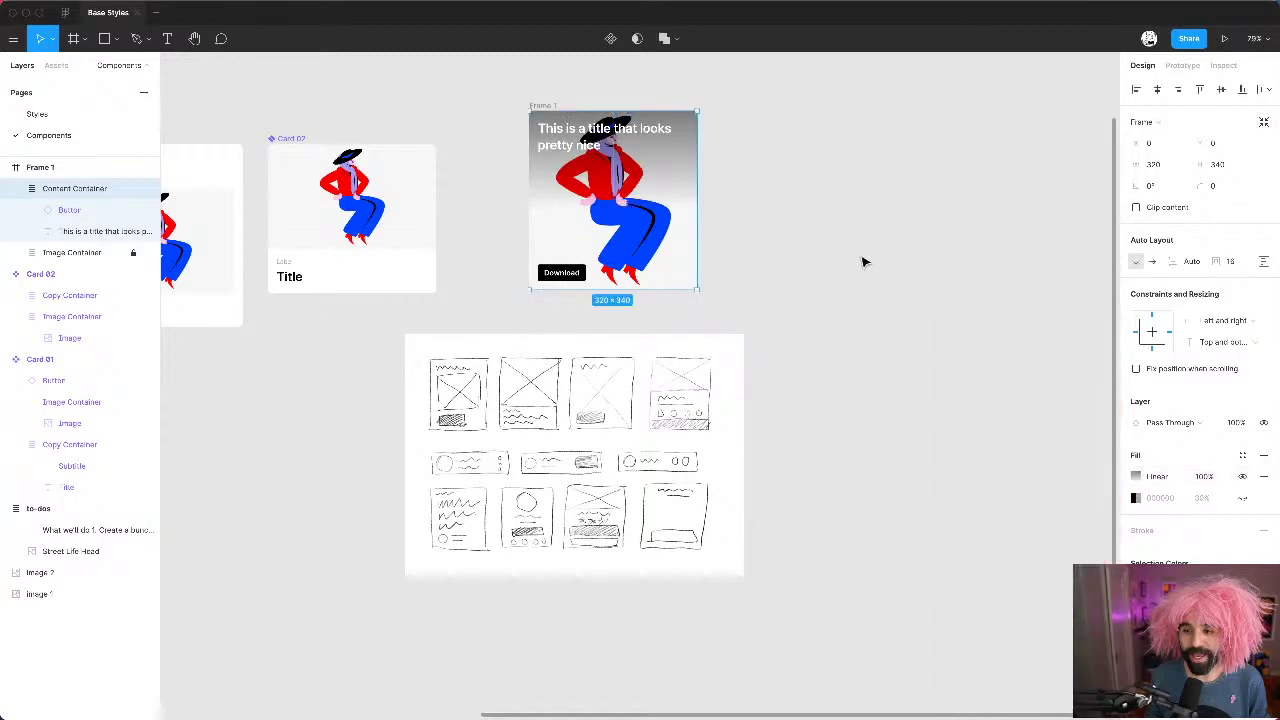
pyautogui.click(863, 260)
# Step: Show the Content Container's 30% solid black fill again and hide its linear gradient fill
pyautogui.click(601, 165)
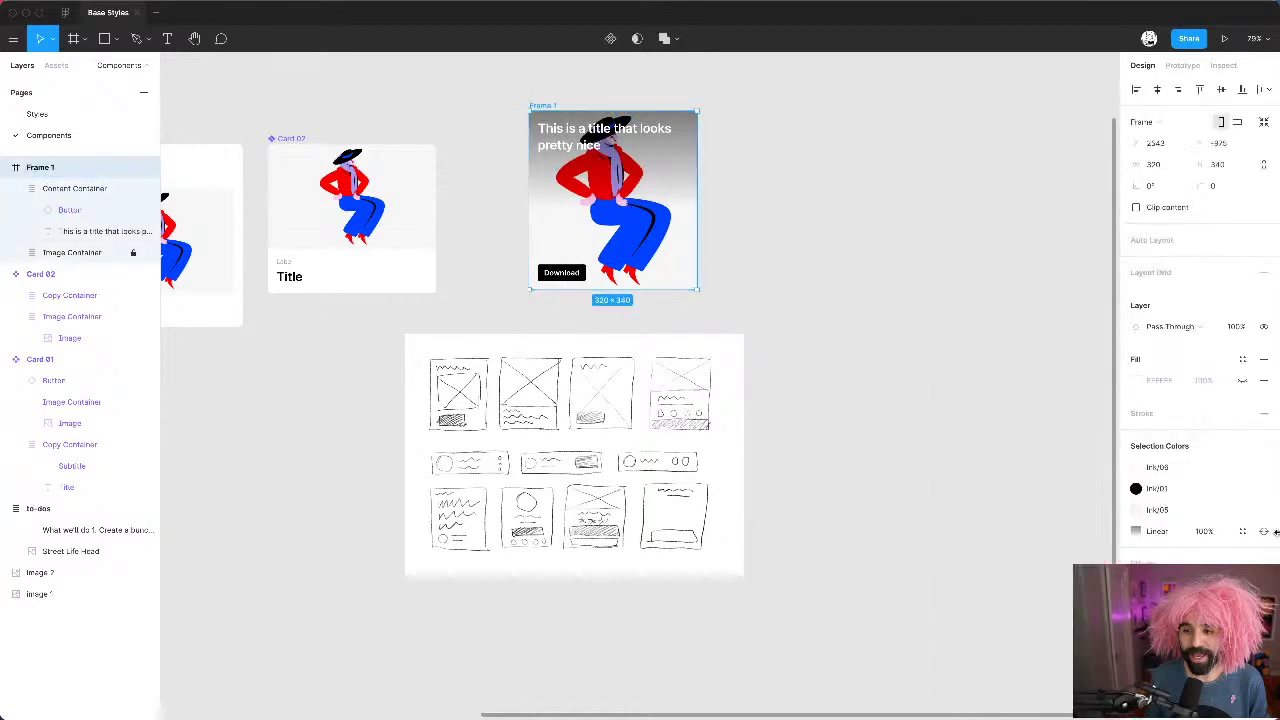
pyautogui.doubleClick(600, 145)
pyautogui.click(609, 172)
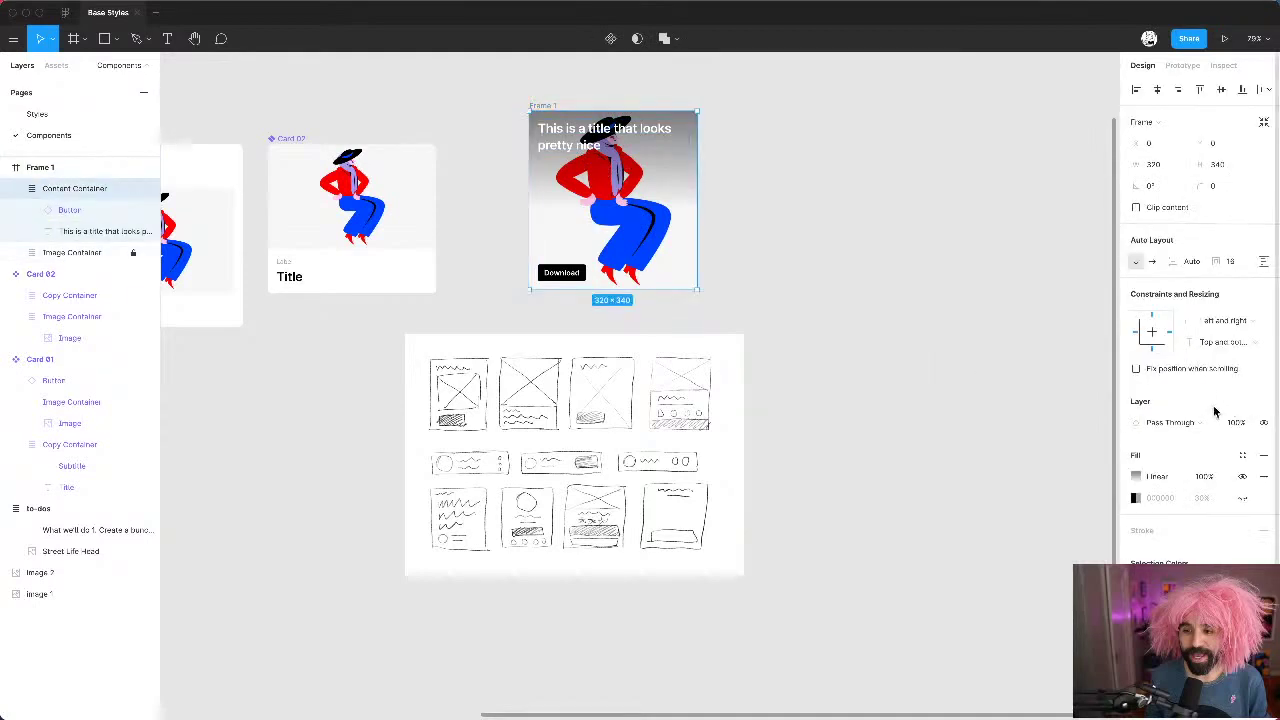
pyautogui.click(1242, 497)
pyautogui.click(1242, 476)
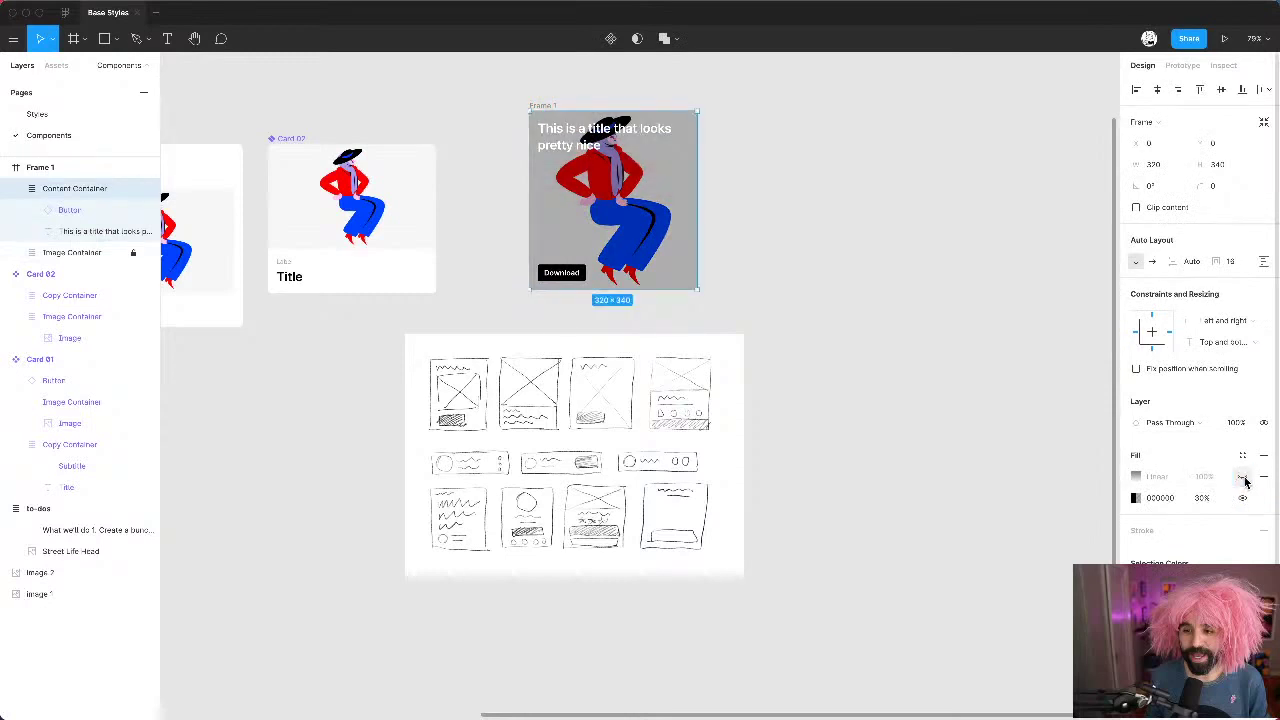
pyautogui.click(914, 234)
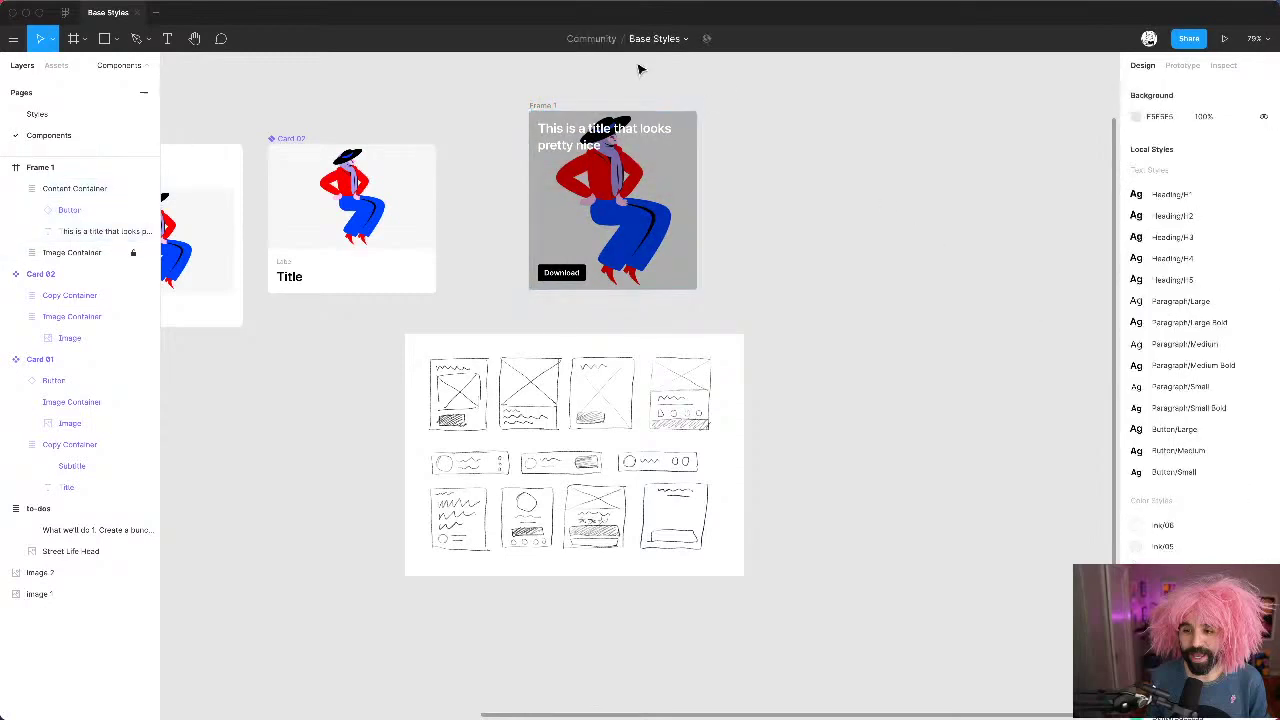
# Step: Give Frame 1 a corner radius of 16 and enable clipping of its content
pyautogui.click(542, 108)
pyautogui.click(1220, 186)
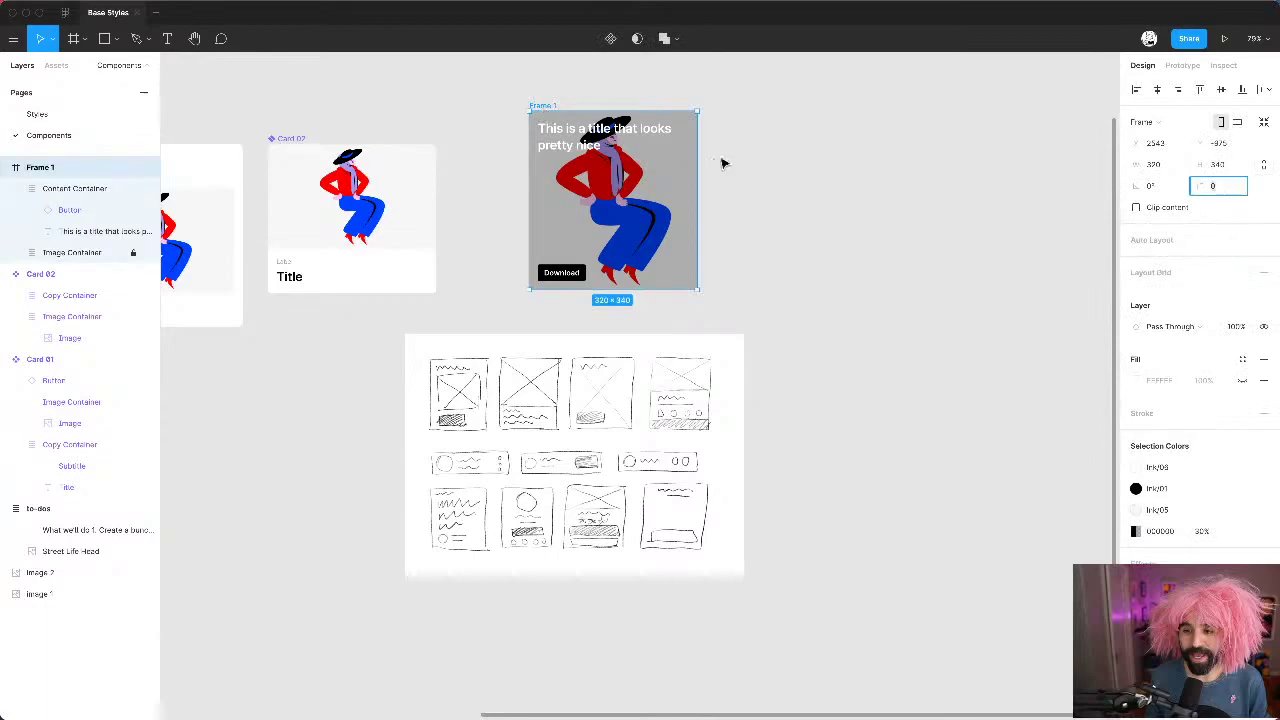
pyautogui.scroll(2, 549, 189)
pyautogui.scroll(2, 549, 189)
pyautogui.scroll(3, 549, 189)
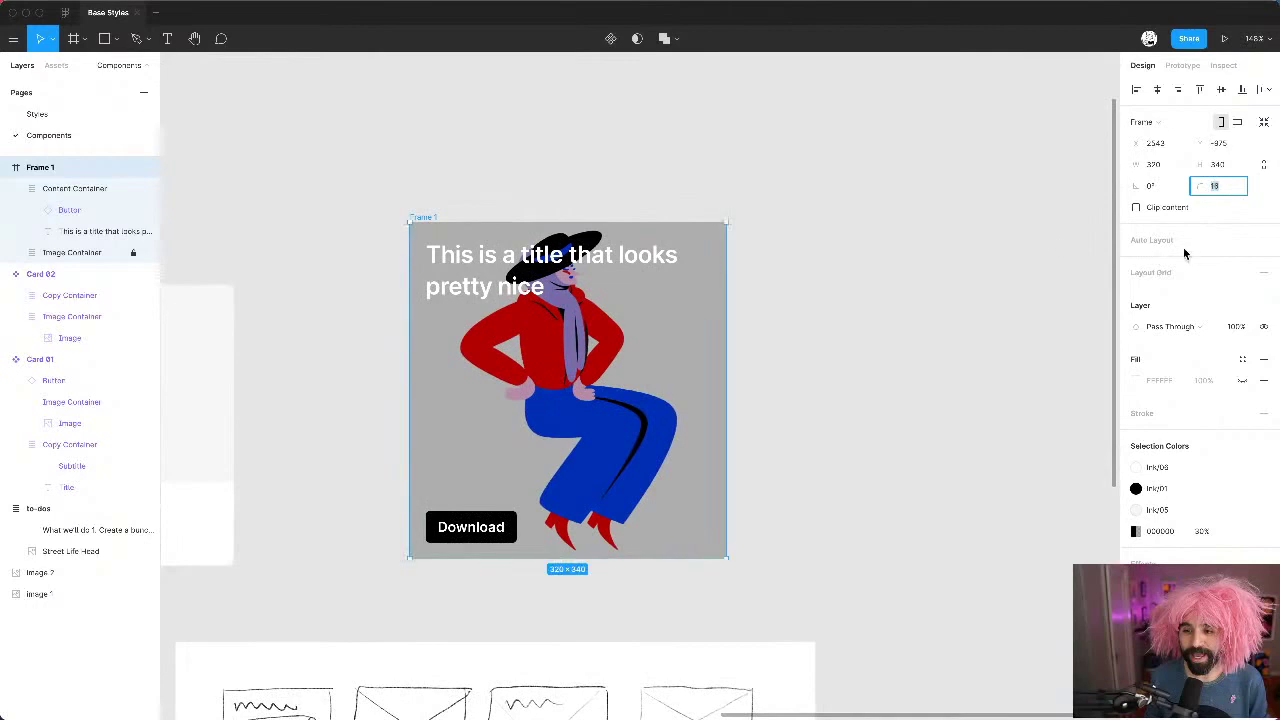
pyautogui.click(1165, 209)
# Step: Set the corner radius of the Card 02 component to 16
pyautogui.hscroll(-5, 842, 232)
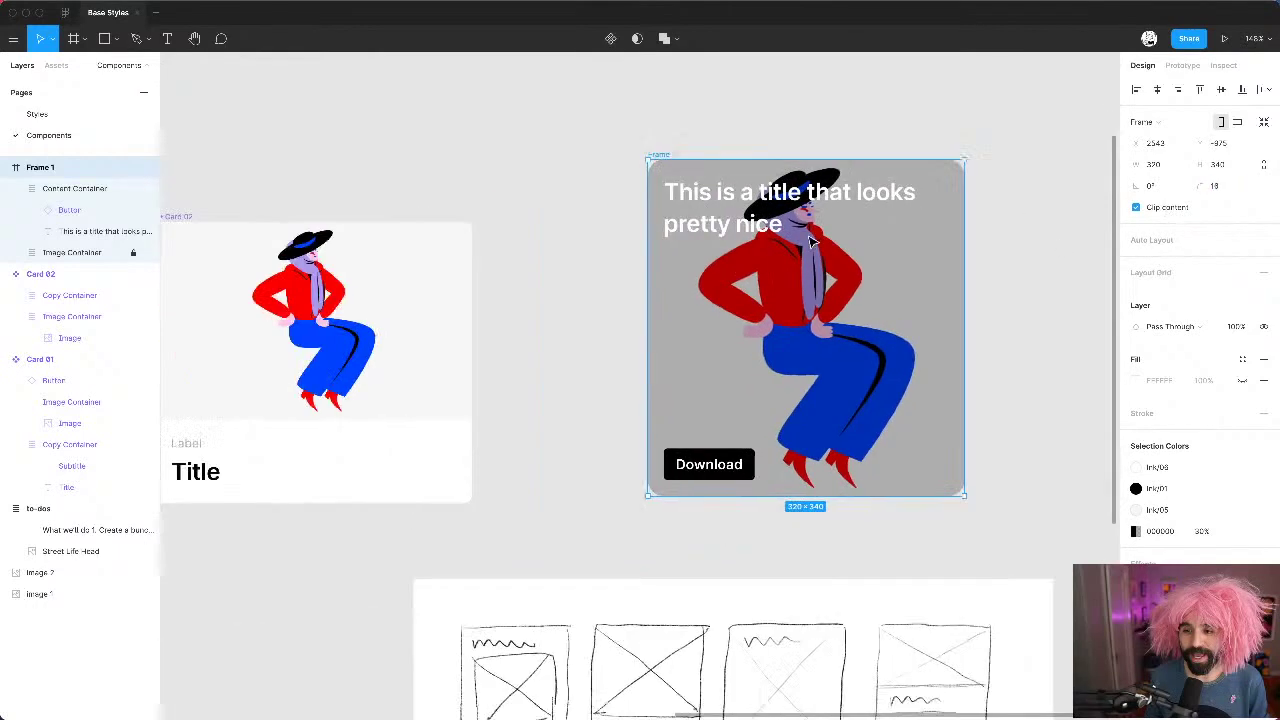
pyautogui.click(490, 278)
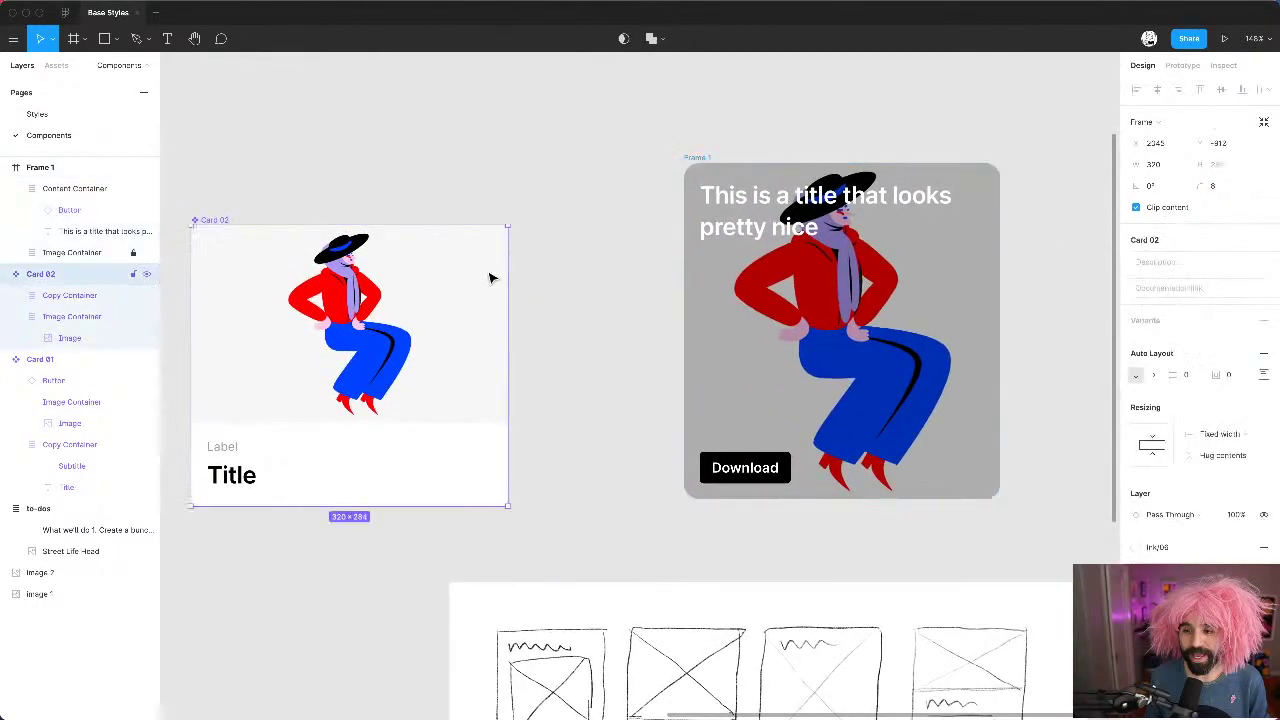
pyautogui.scroll(-5, 540, 366)
pyautogui.click(1235, 187)
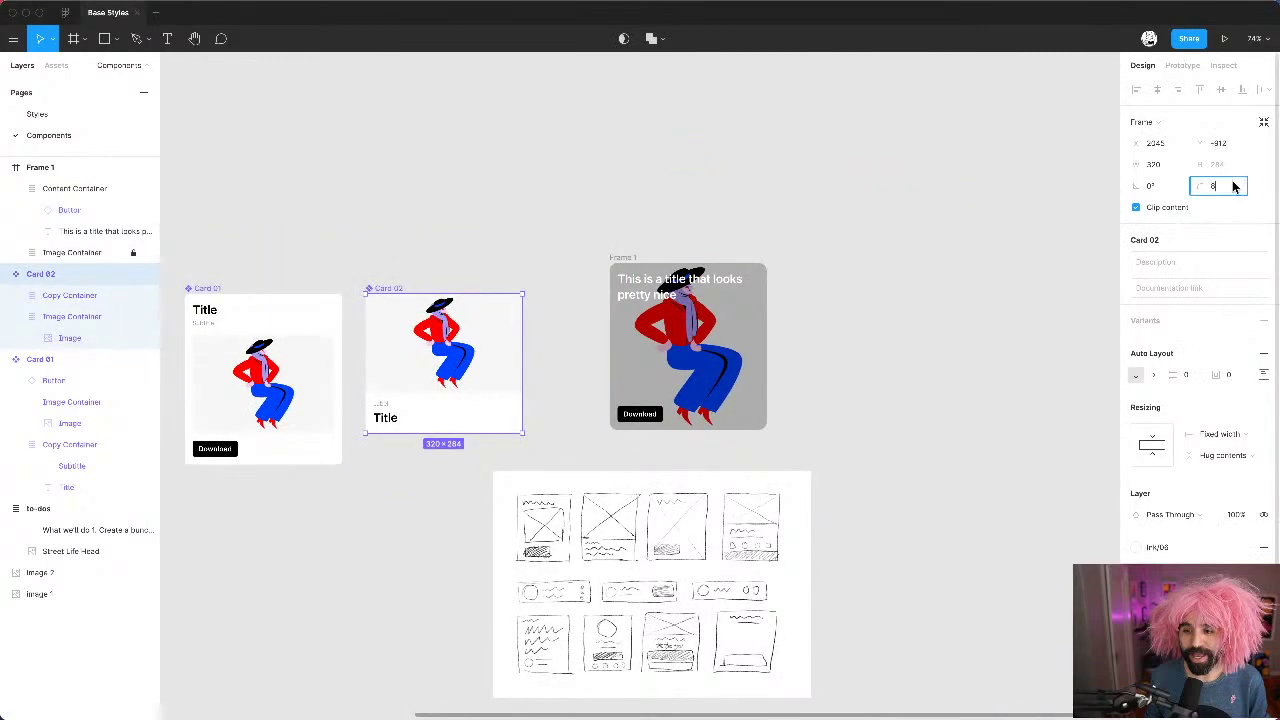
# Step: Set the corner radius of the Card 01 component to 16
pyautogui.hscroll(-5, 486, 371)
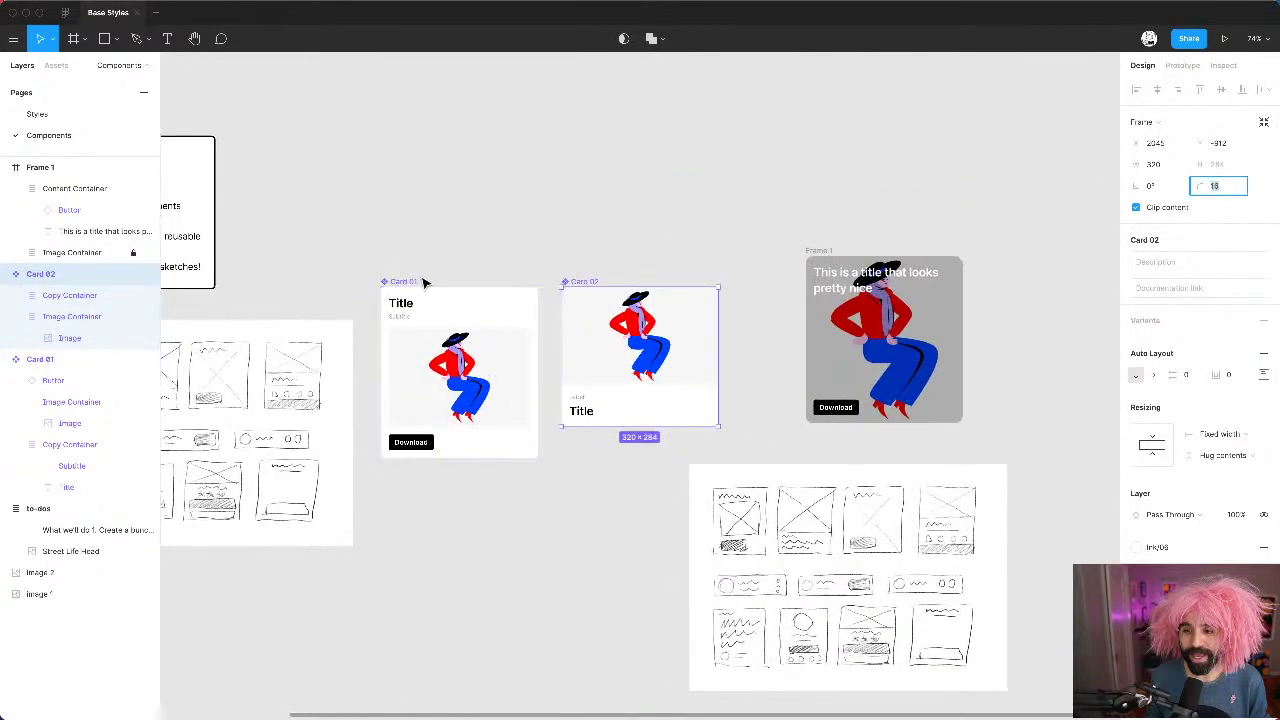
pyautogui.click(410, 285)
pyautogui.click(1226, 190)
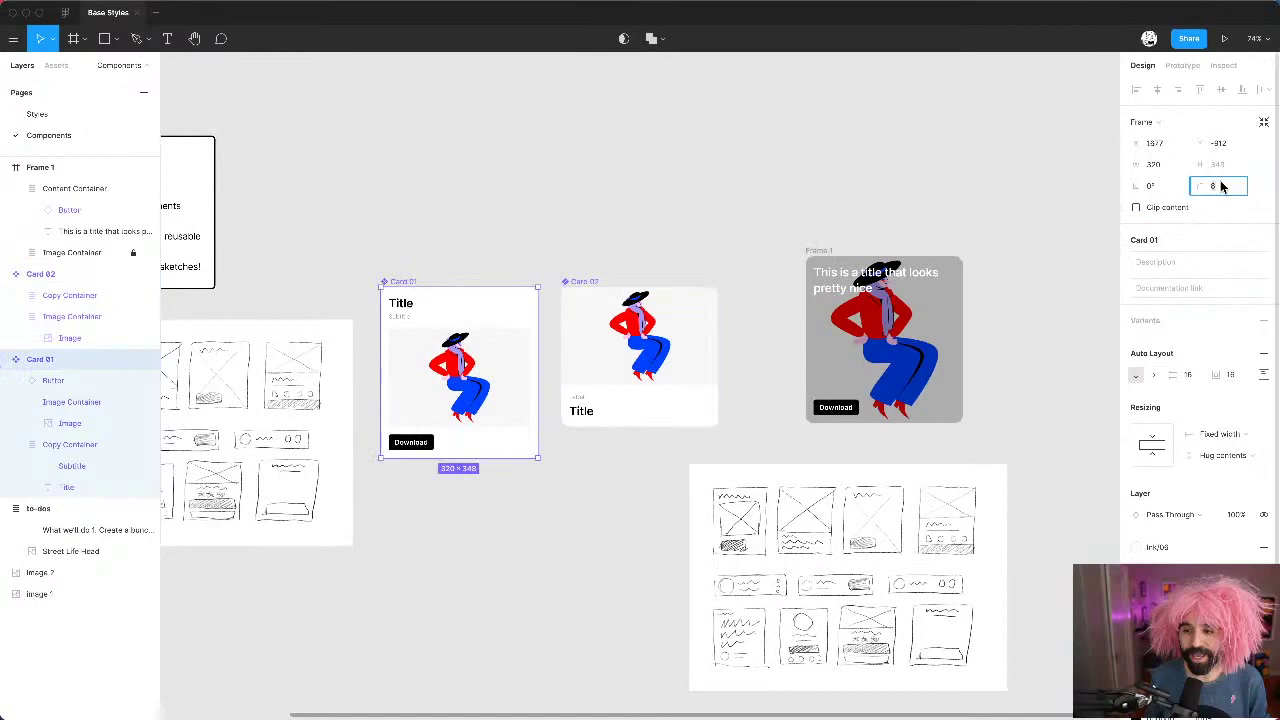
pyautogui.write('16')
pyautogui.press('Return')
pyautogui.scroll(2, 540, 440)
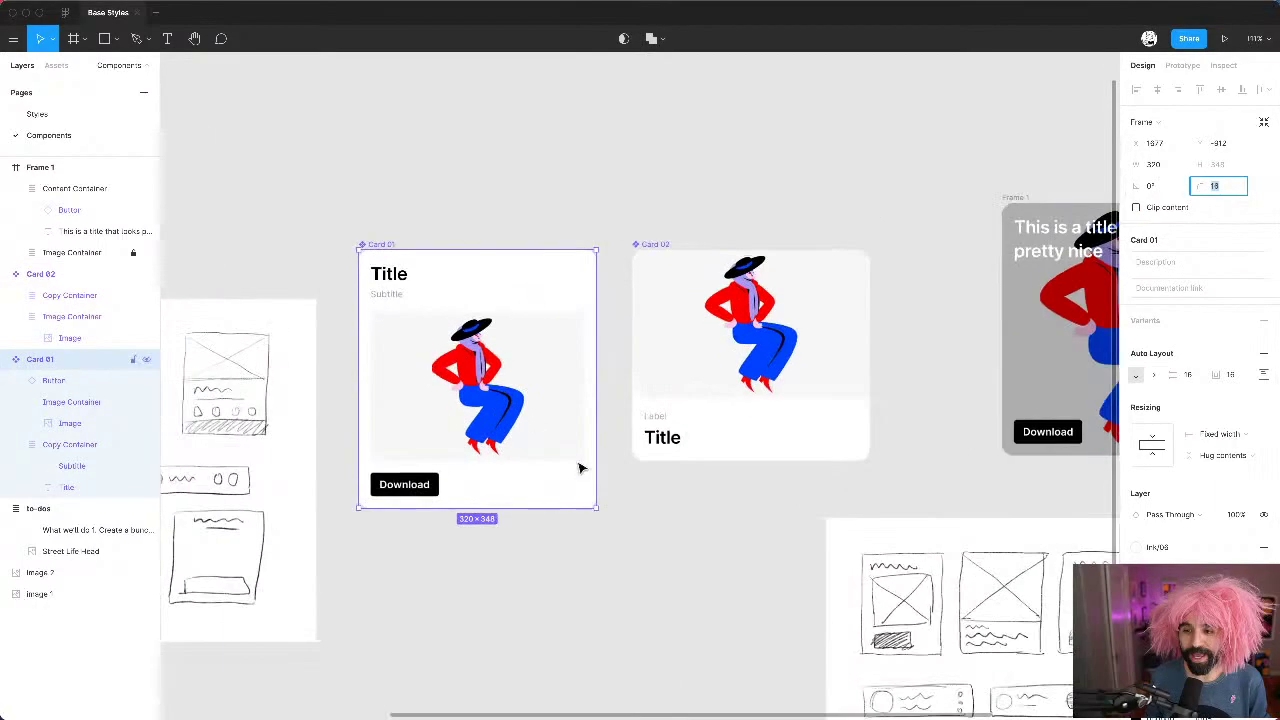
pyautogui.click(543, 594)
# Step: Move the sketch image below Frame 1 farther down, and place Frame 1 beside Card 02 with their tops aligned
pyautogui.scroll(-1, 543, 594)
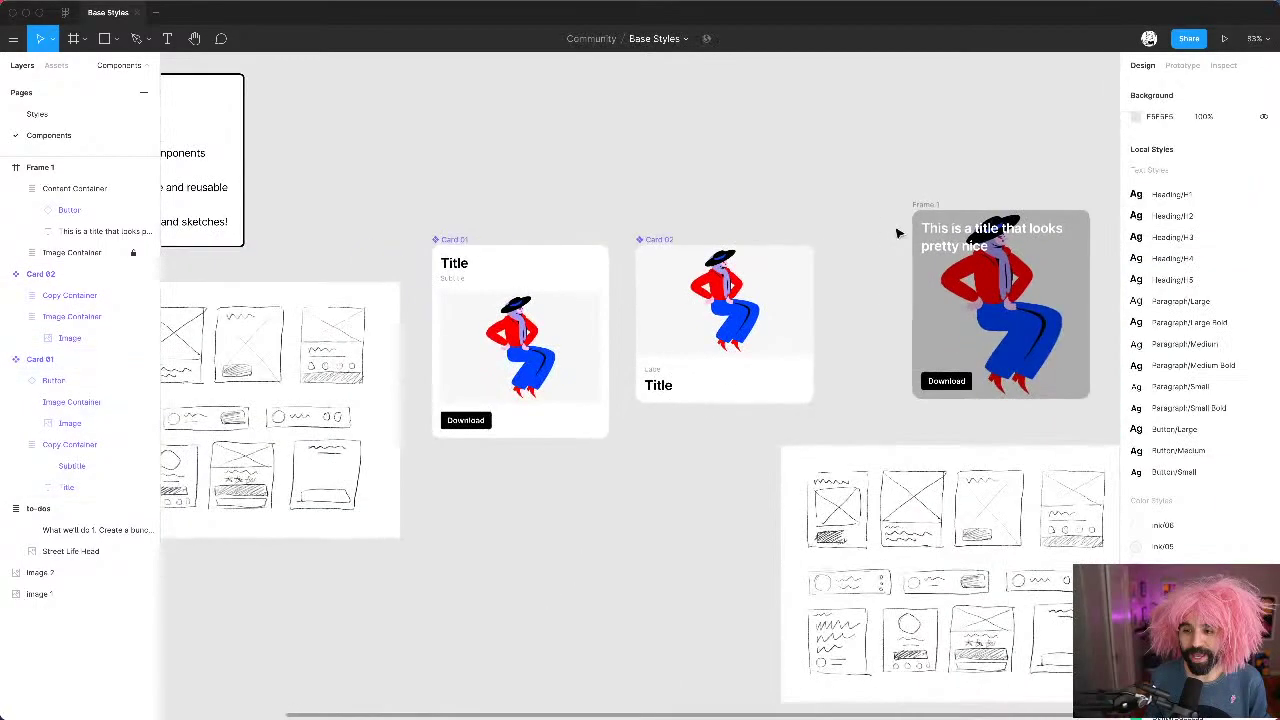
pyautogui.scroll(-3, 880, 320)
pyautogui.click(842, 385)
pyautogui.scroll(-3, 838, 398)
pyautogui.moveTo(838, 398); pyautogui.dragTo(838, 524)
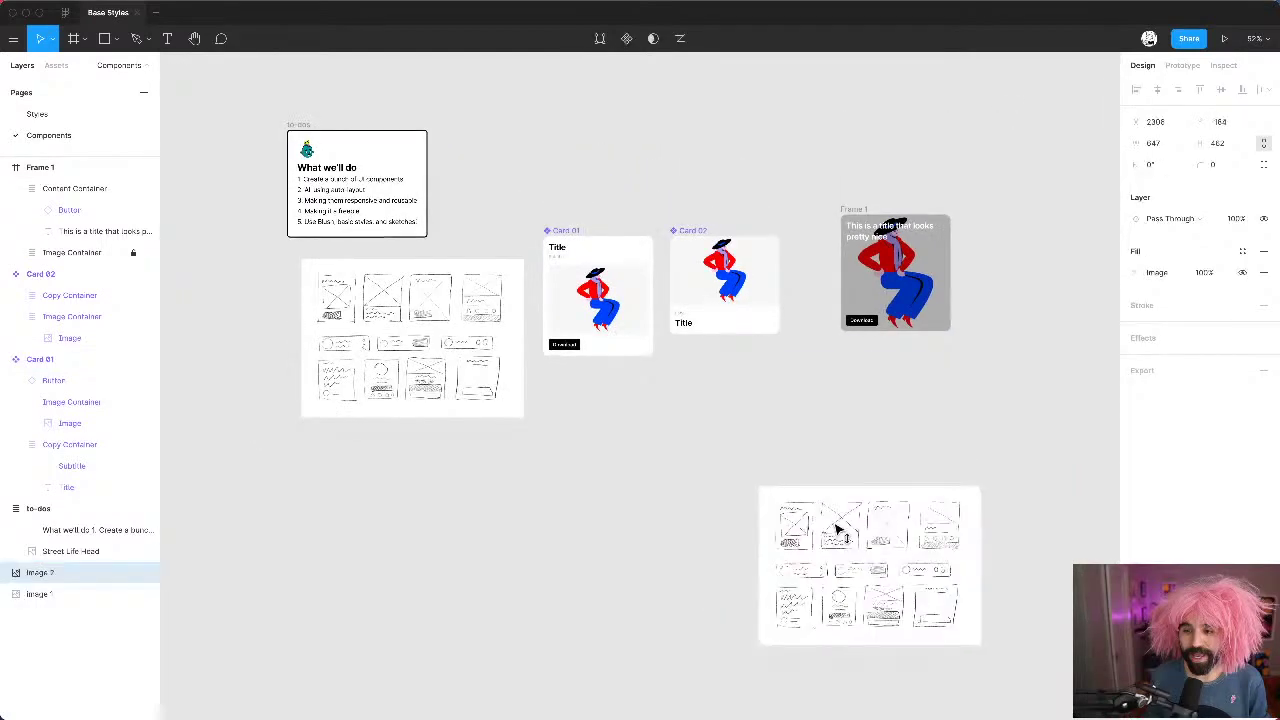
pyautogui.moveTo(851, 211); pyautogui.dragTo(810, 240)
# Step: Rename Frame 1 to "Card 03"
pyautogui.scroll(5, 862, 270)
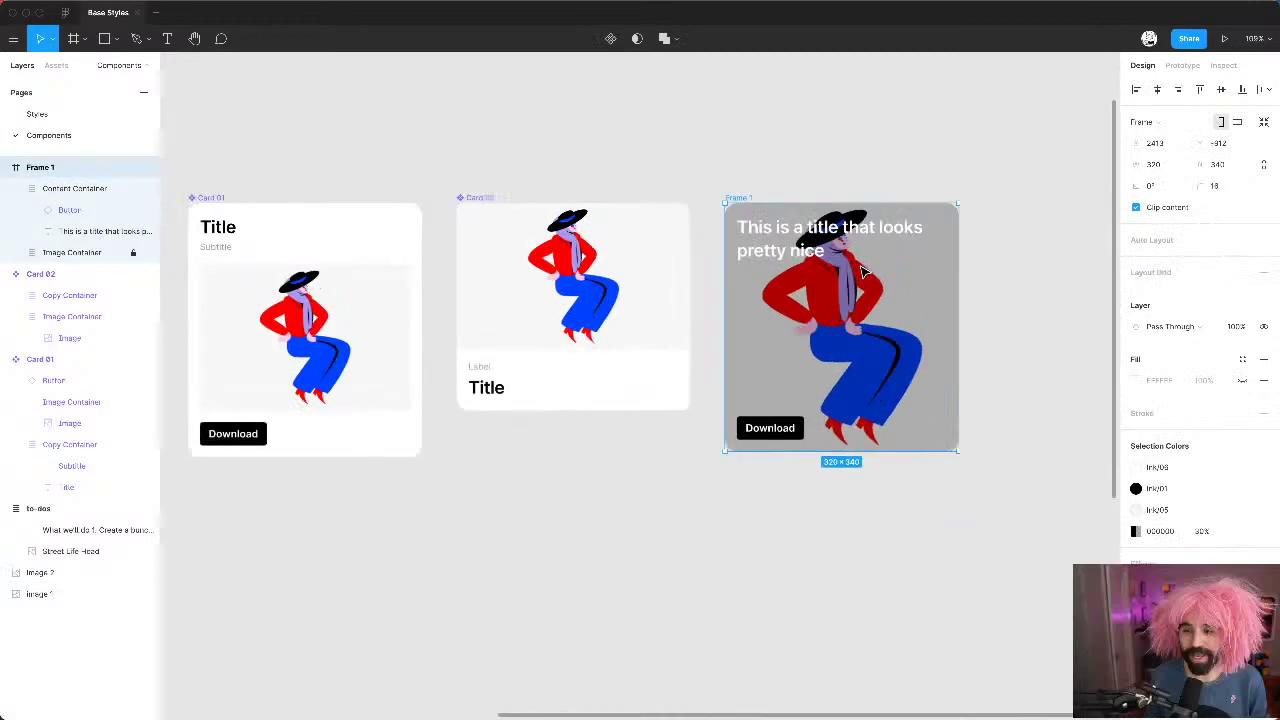
pyautogui.hotkey('ctrl', 'r')
pyautogui.write('Car')
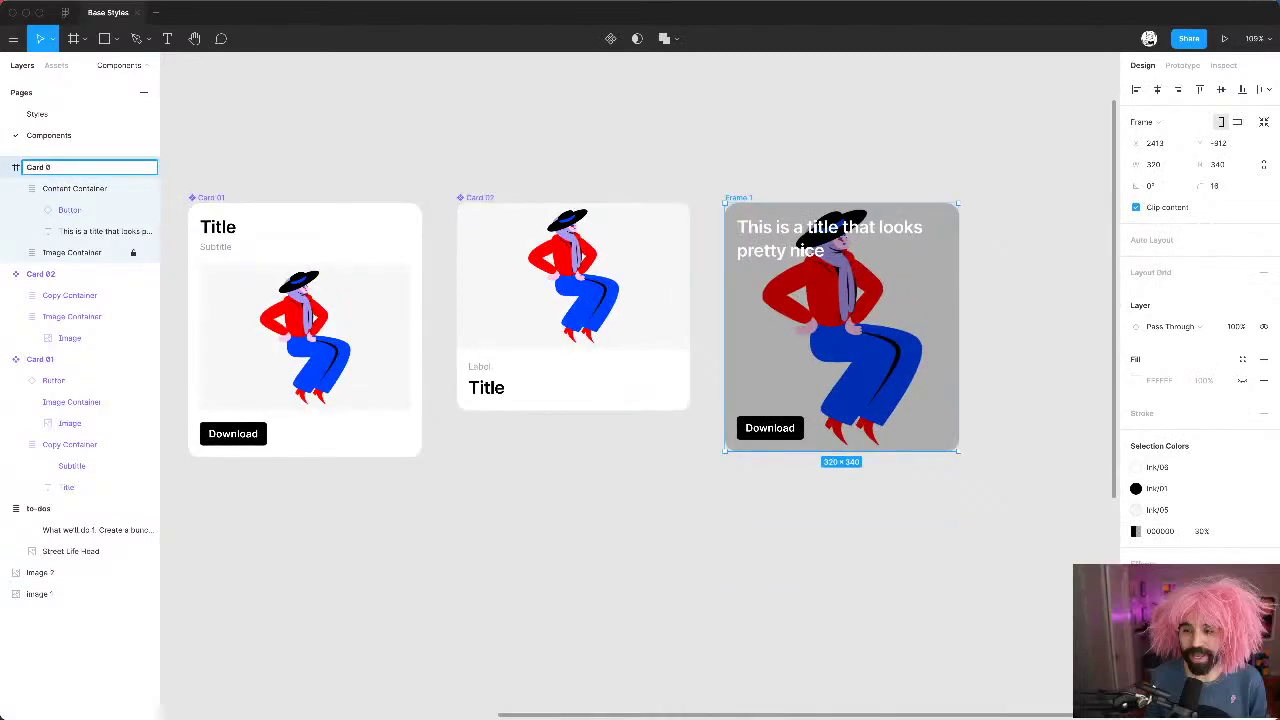
pyautogui.write('d 03')
pyautogui.press('Return')
pyautogui.click(716, 136)
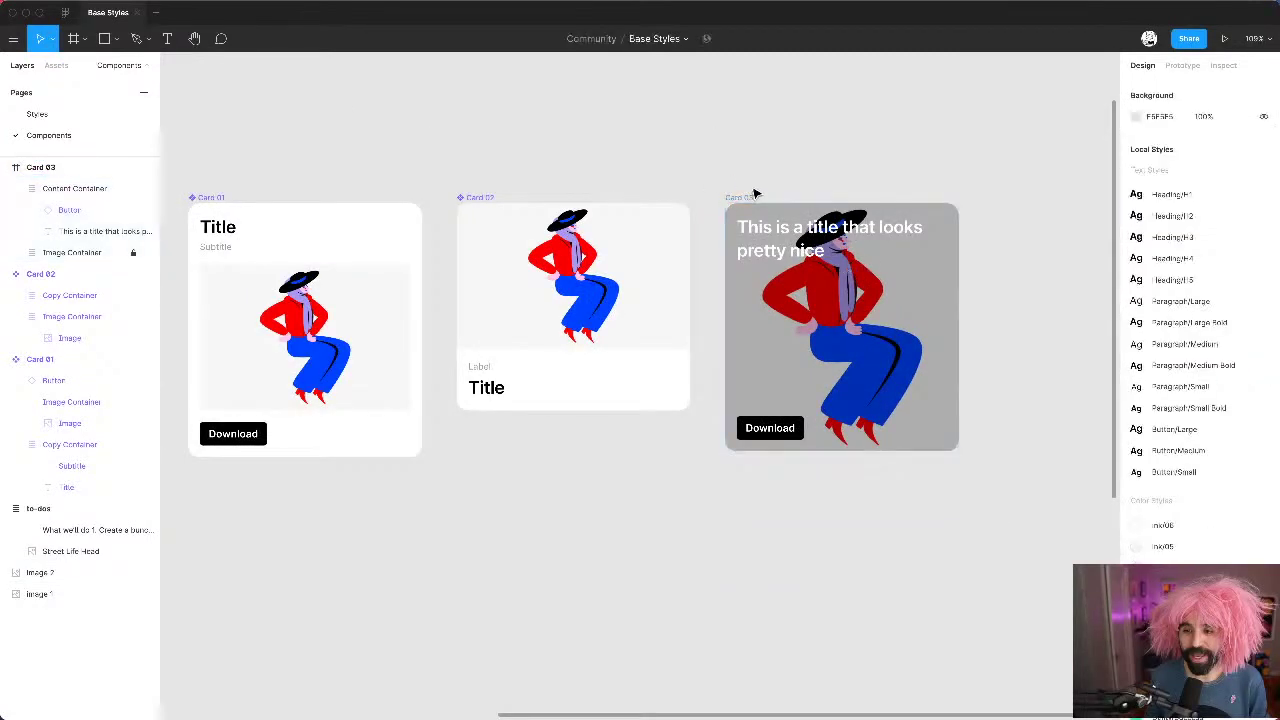
# Step: Turn the Card 03 frame into a component
pyautogui.click(750, 198)
pyautogui.click(610, 38)
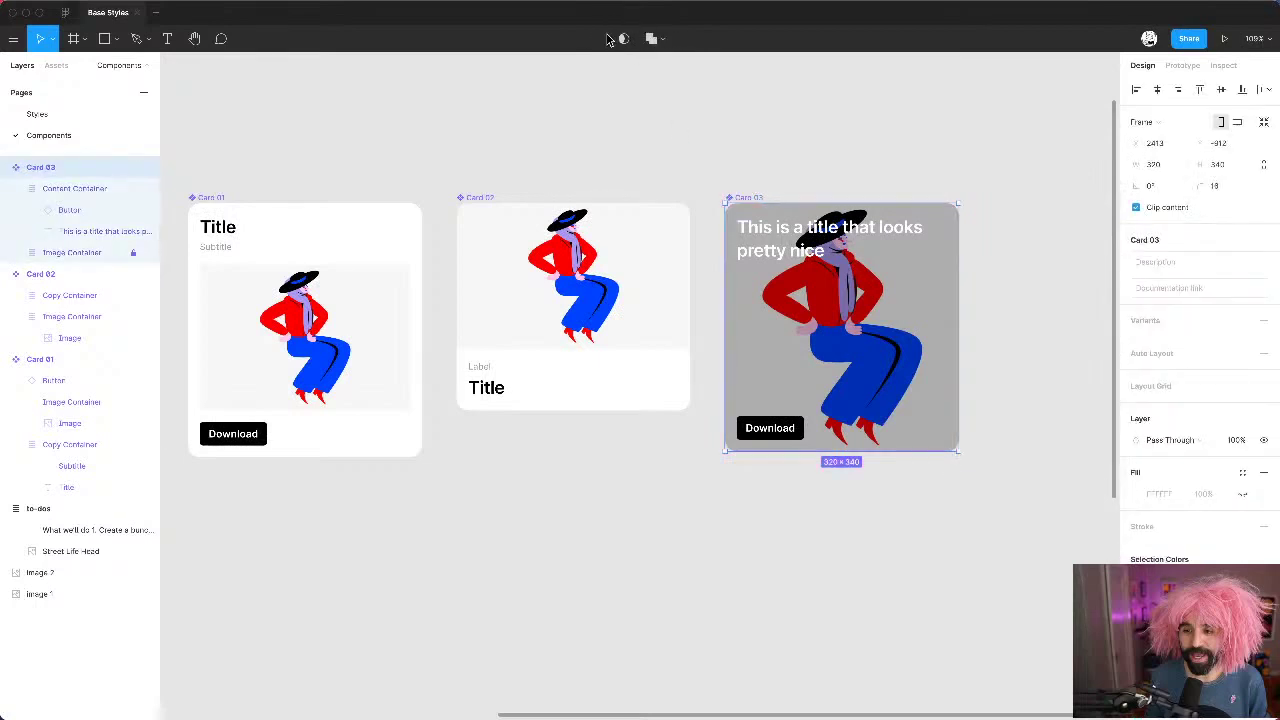
# Step: Switch to OBS and reset the Sony source's device by choosing Snap Camera and reselecting the U-TAP device
pyautogui.press('super+Tab')
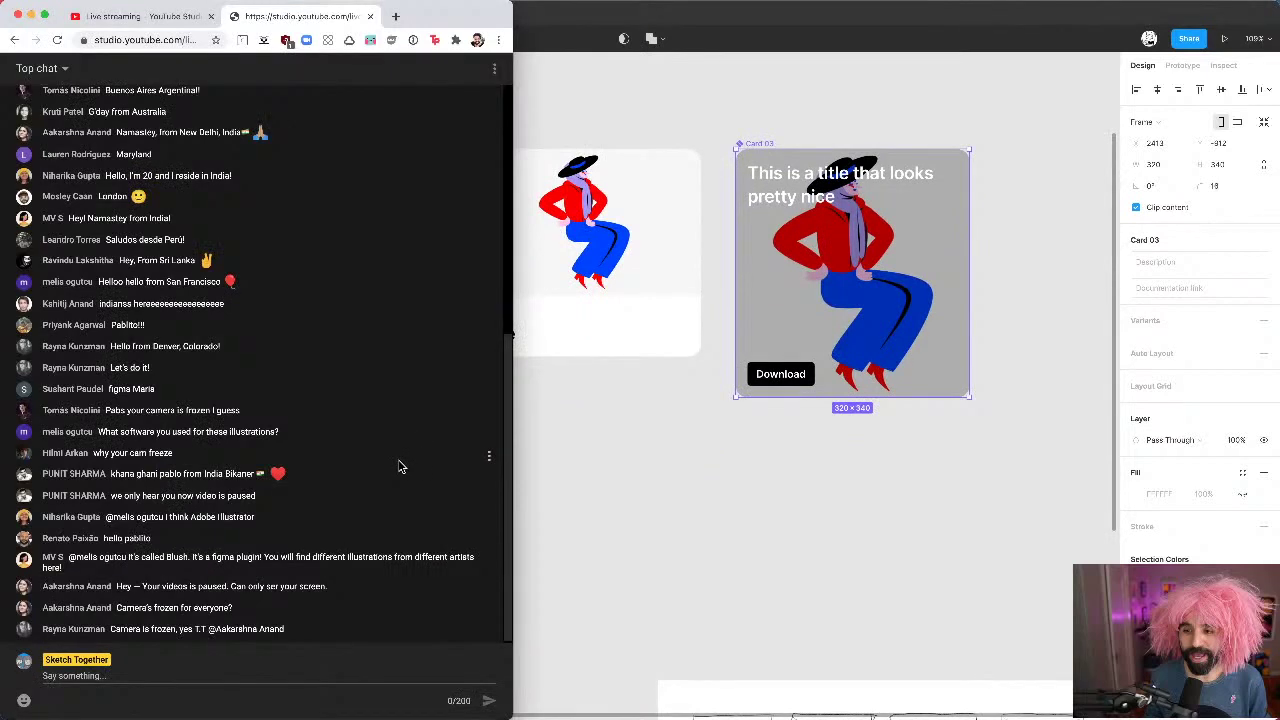
pyautogui.press('super+Tab')
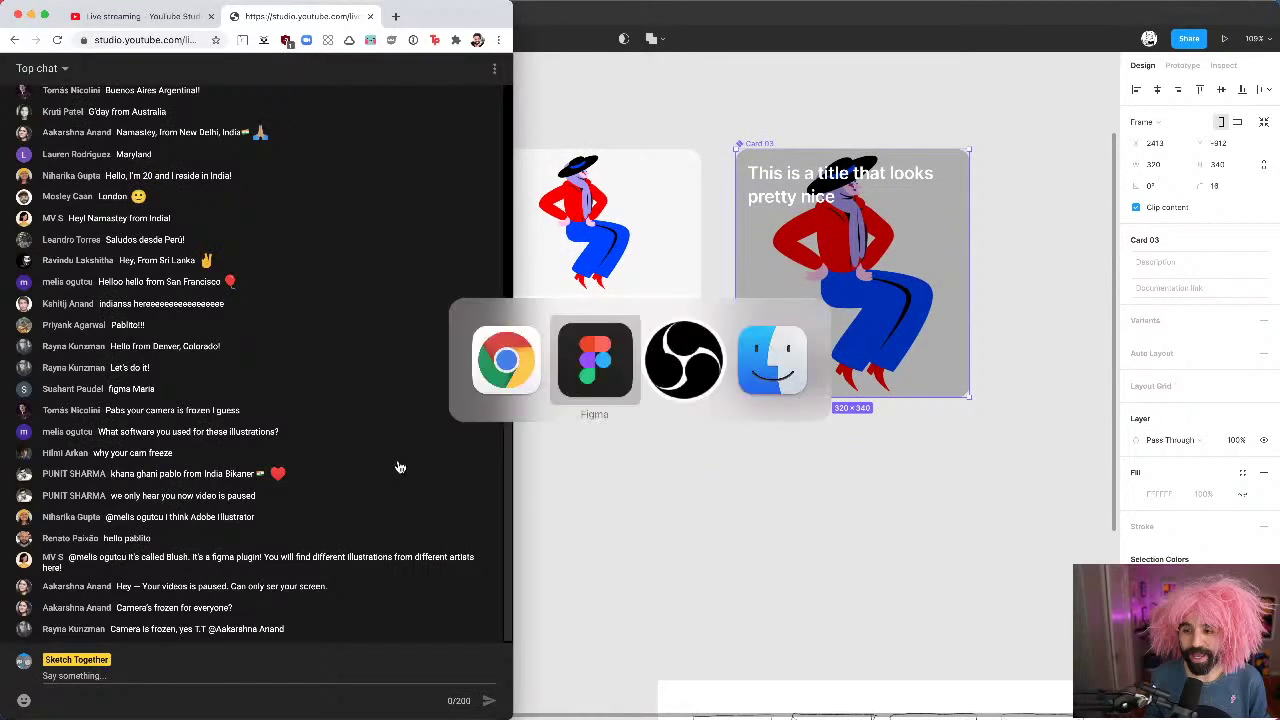
pyautogui.press('super+Tab')
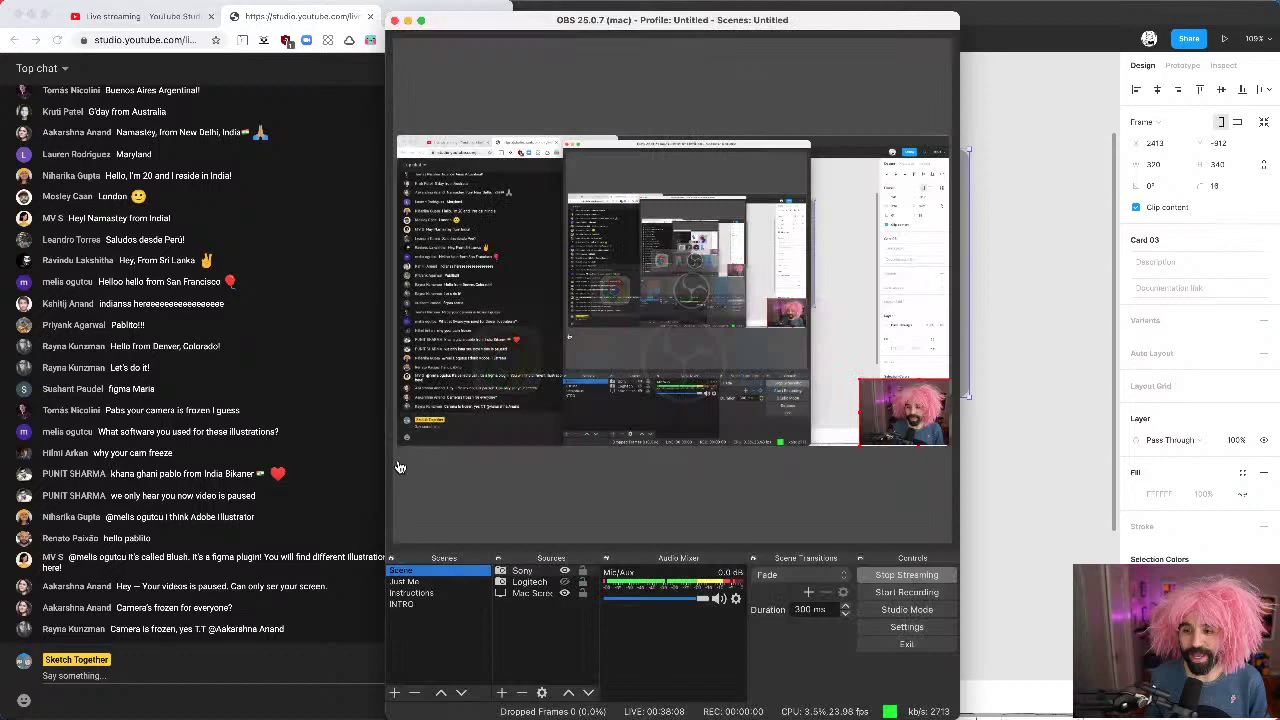
pyautogui.doubleClick(531, 578)
pyautogui.click(565, 435)
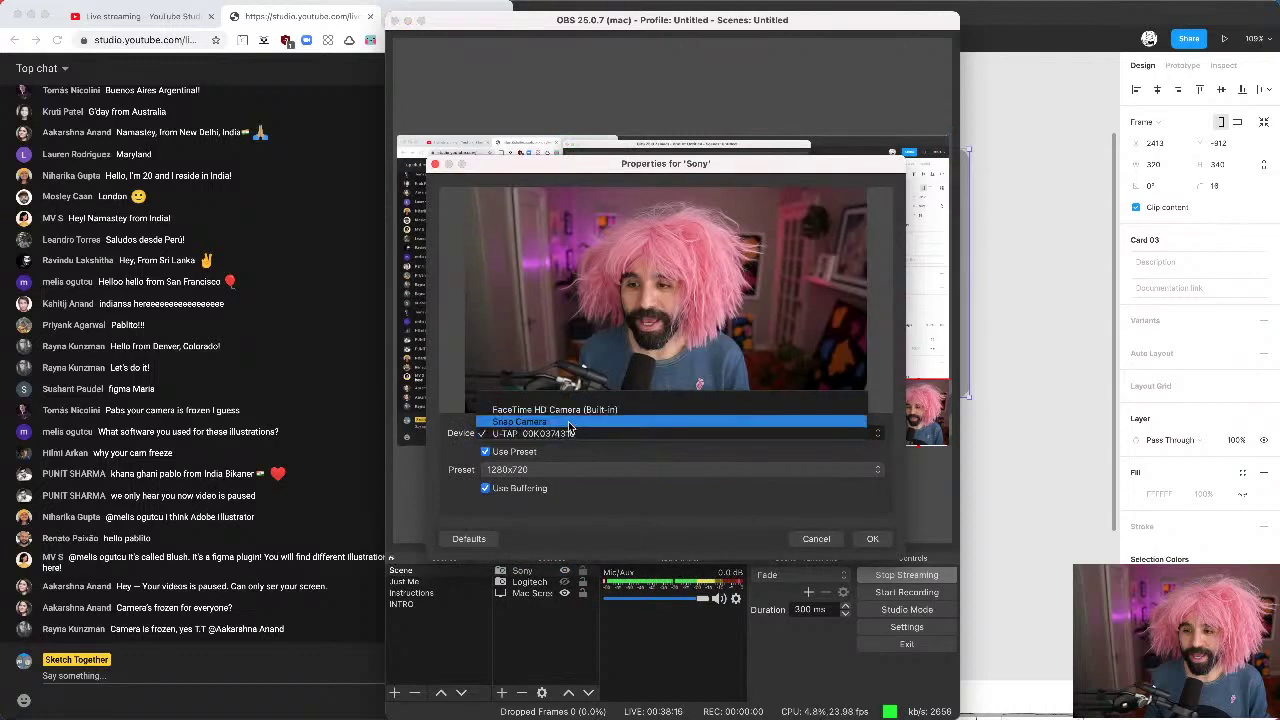
pyautogui.click(568, 421)
pyautogui.click(566, 436)
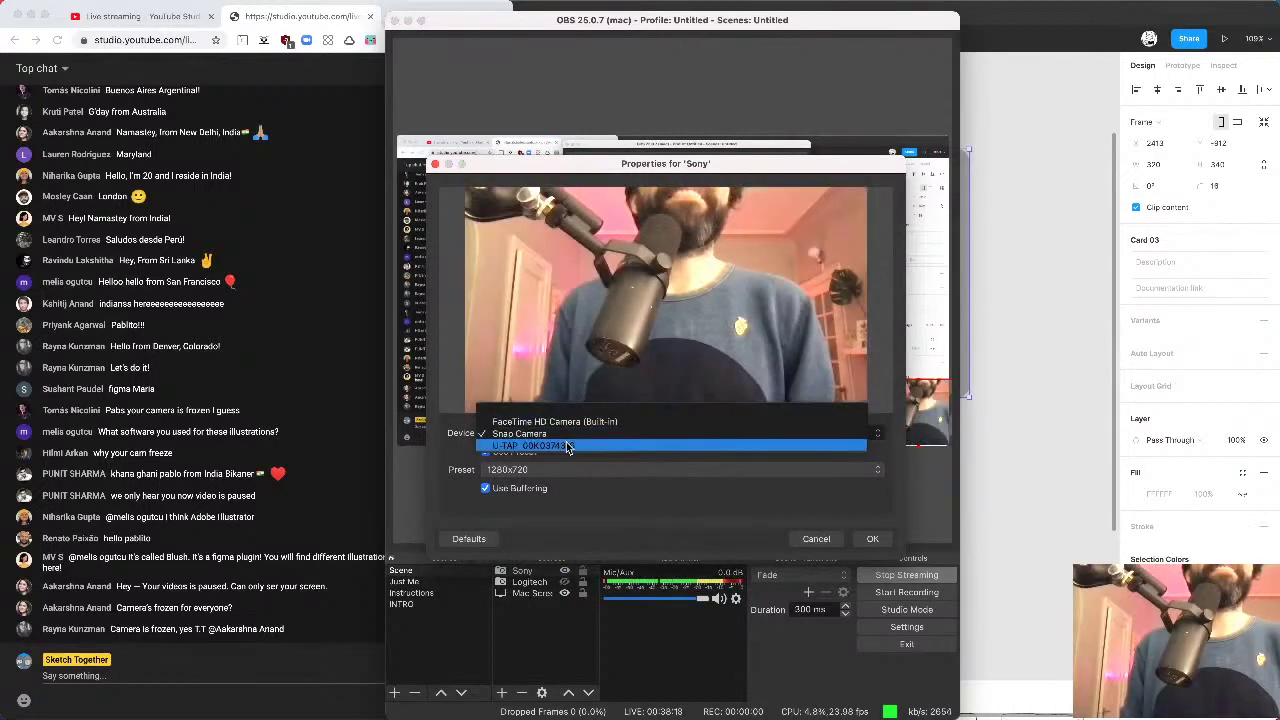
pyautogui.click(566, 446)
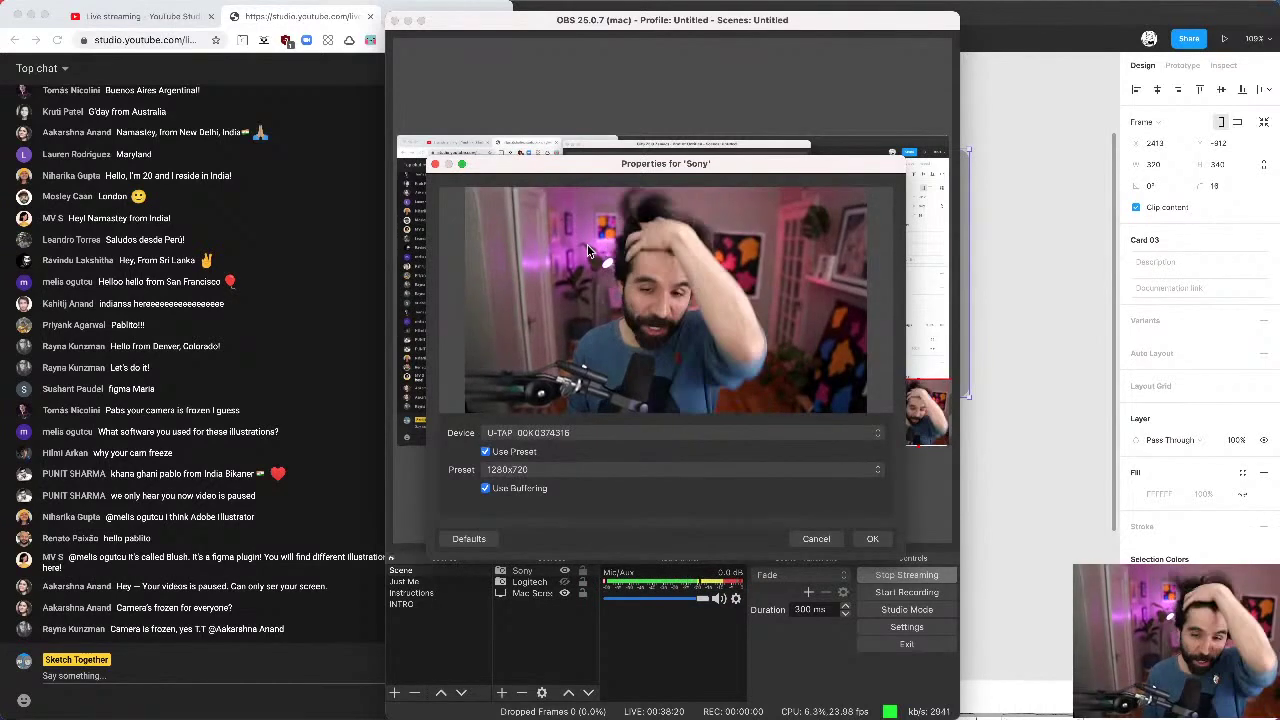
pyautogui.click(871, 538)
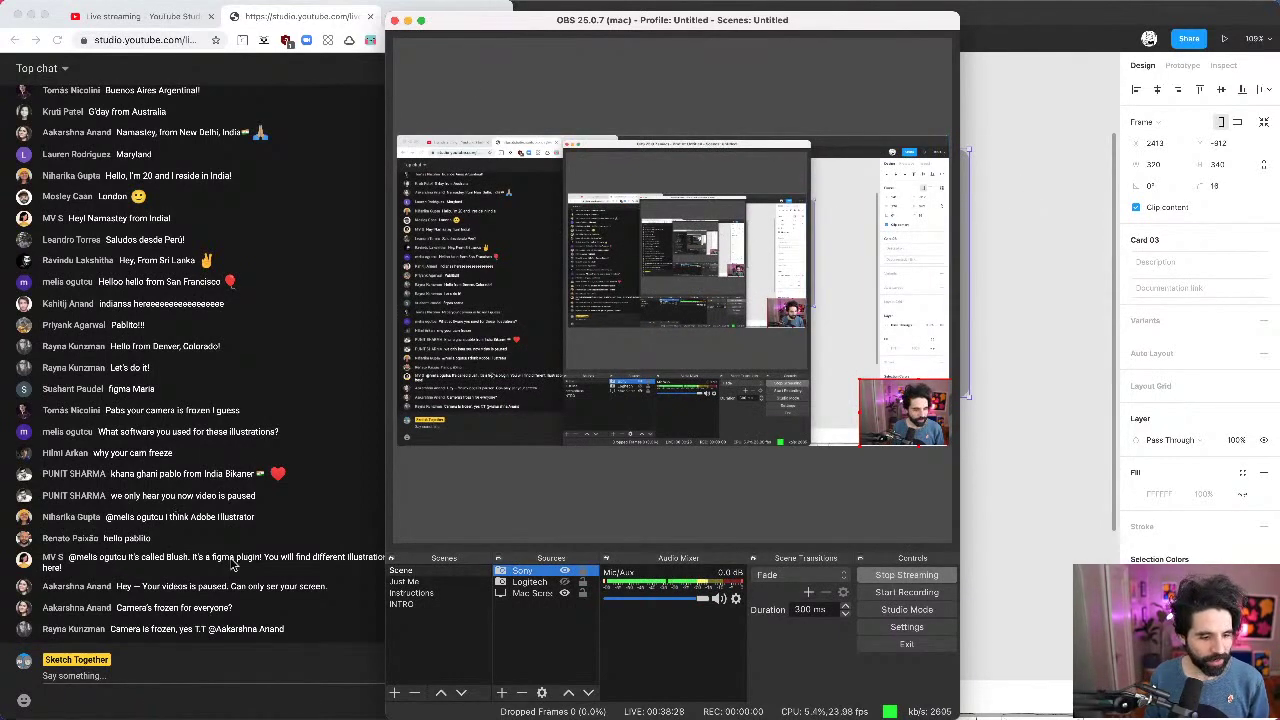
# Step: Switch back to the Base Styles file in Figma and clear the selection
pyautogui.click(255, 598)
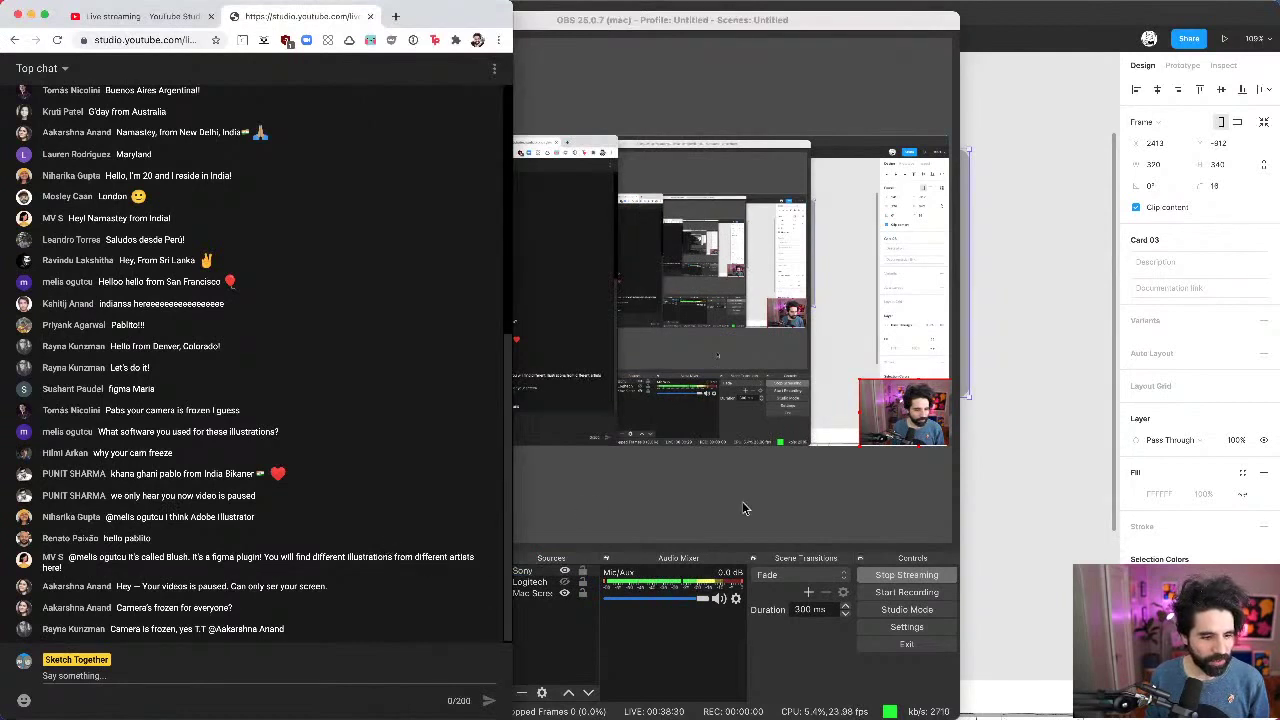
pyautogui.click(1043, 439)
pyautogui.click(558, 522)
# Step: Examine the fourth card in the upper row of the sketch image and compare it with the finished cards
pyautogui.scroll(-6, 558, 522)
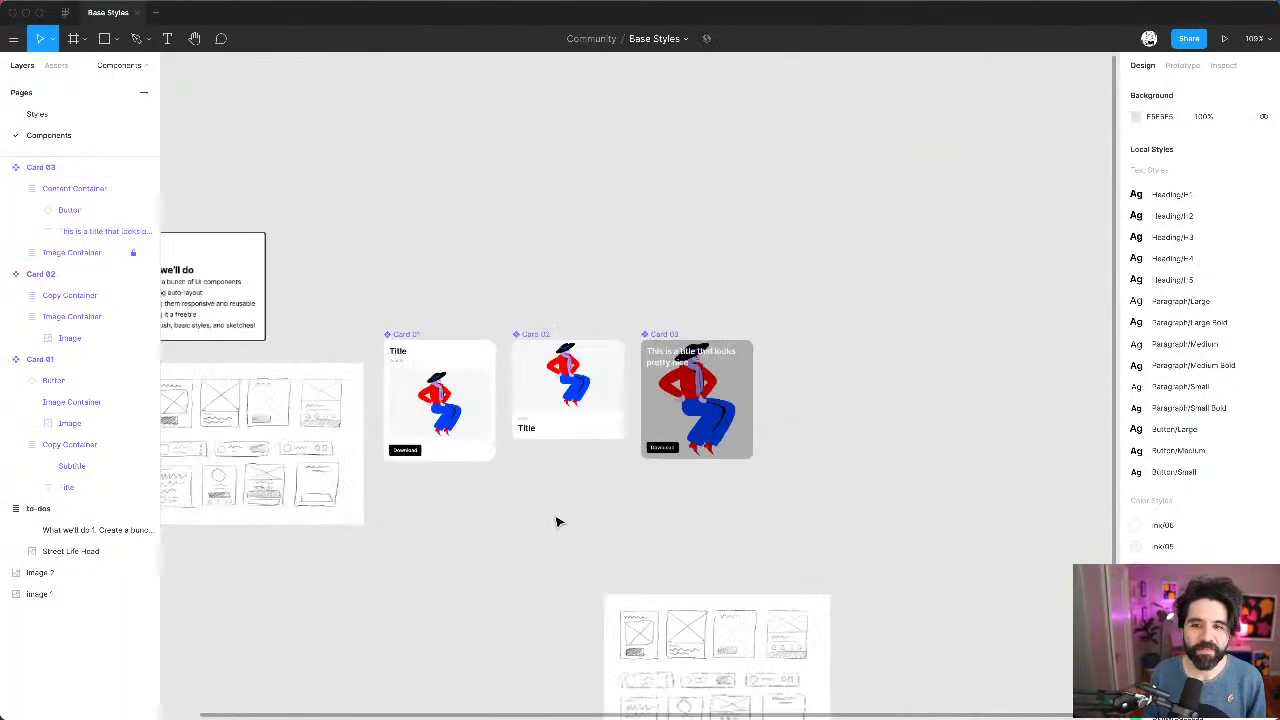
pyautogui.click(433, 323)
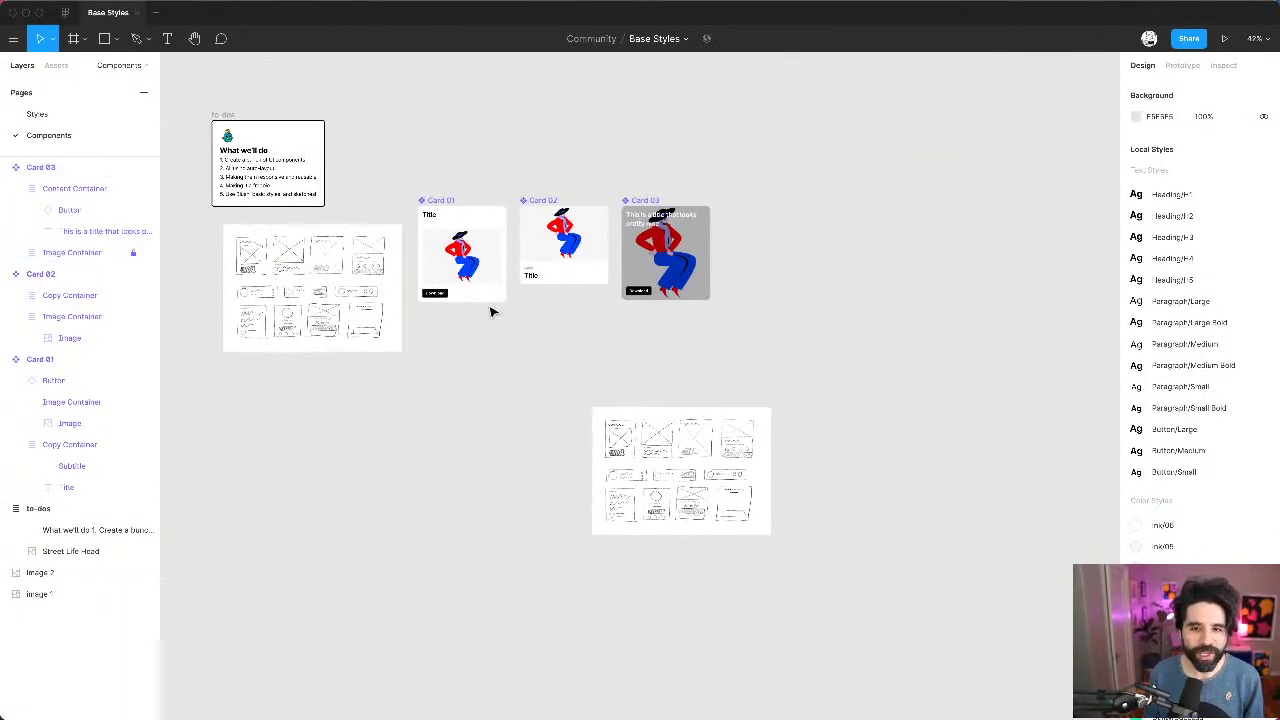
pyautogui.keyDown('ctrl'); pyautogui.scroll(4, 491, 309); pyautogui.keyUp('ctrl')
pyautogui.scroll(3, 491, 310)
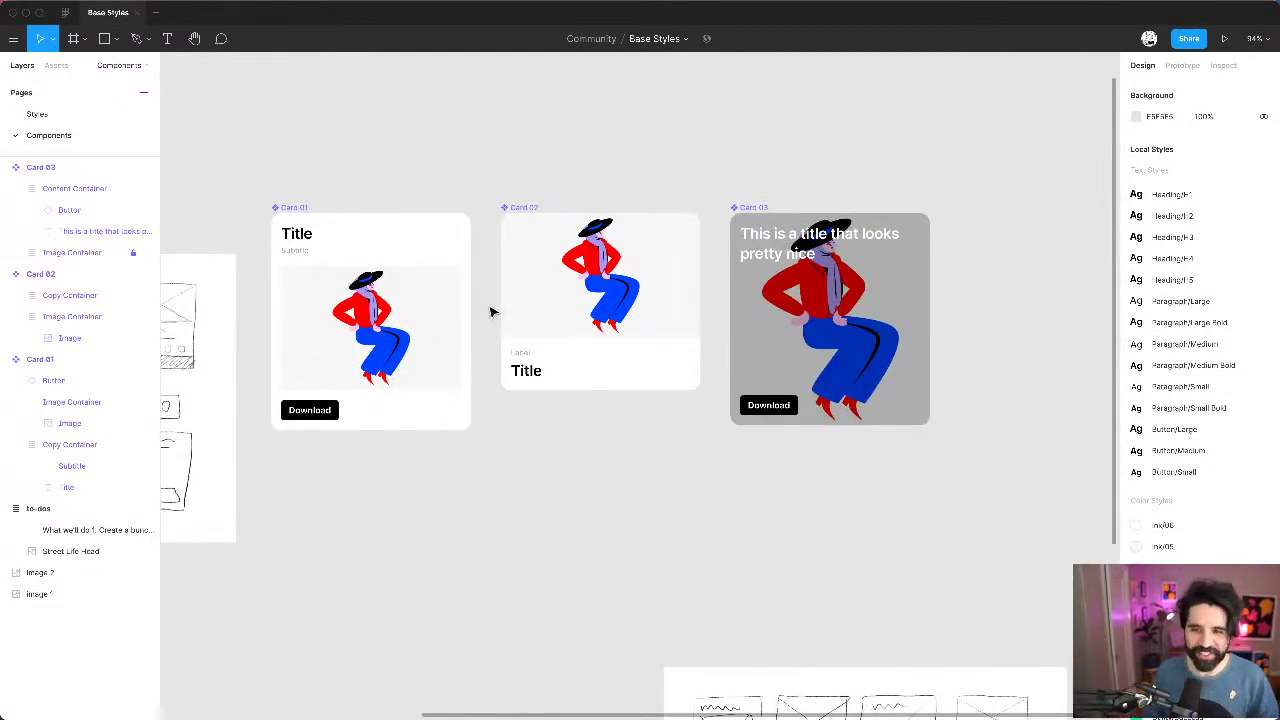
pyautogui.scroll(-4, 491, 312)
pyautogui.scroll(-2, 491, 310)
pyautogui.hscroll(2, 623, 357)
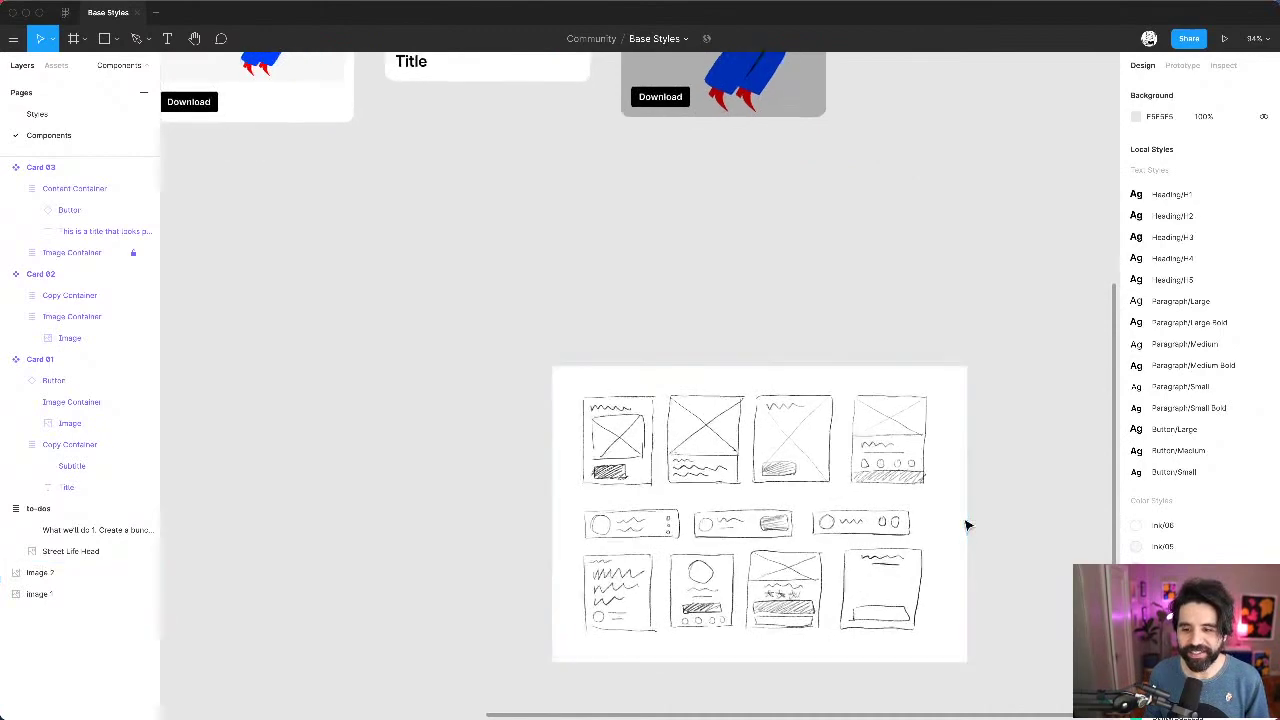
pyautogui.keyDown('ctrl'); pyautogui.scroll(4, 858, 403); pyautogui.keyUp('ctrl')
pyautogui.keyDown('ctrl'); pyautogui.scroll(3, 858, 403); pyautogui.keyUp('ctrl')
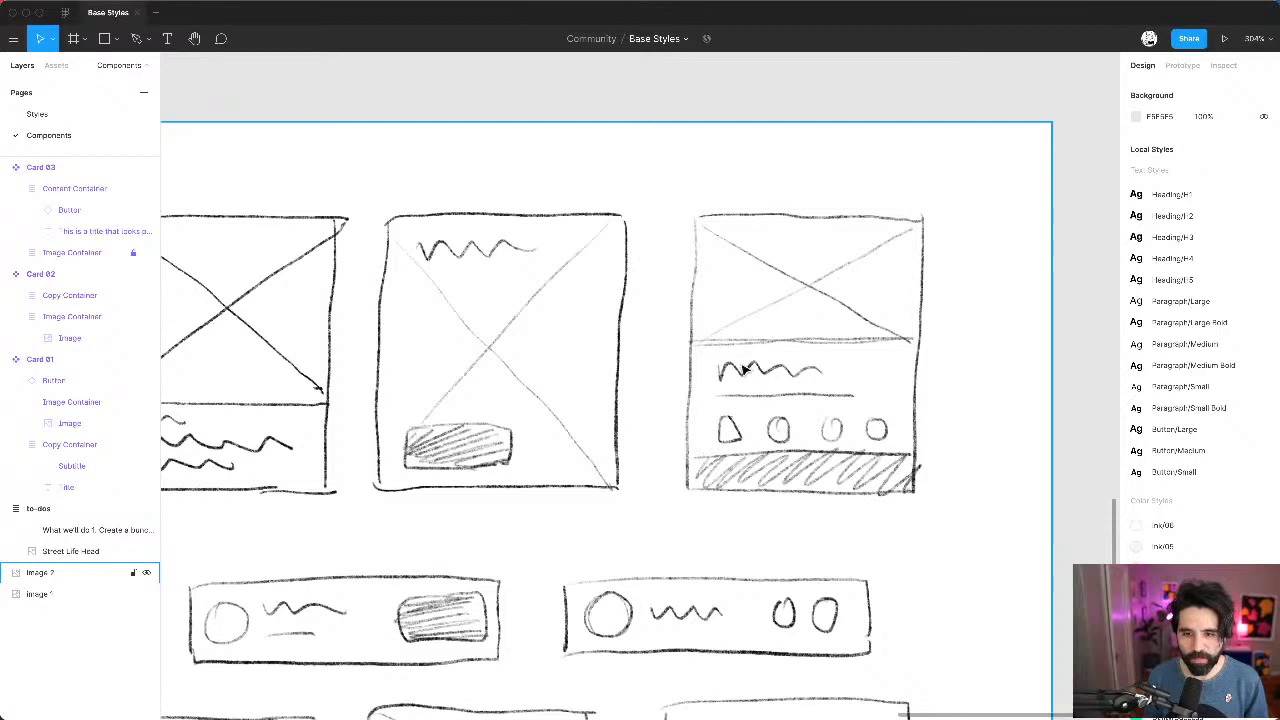
pyautogui.scroll(-10, 824, 395)
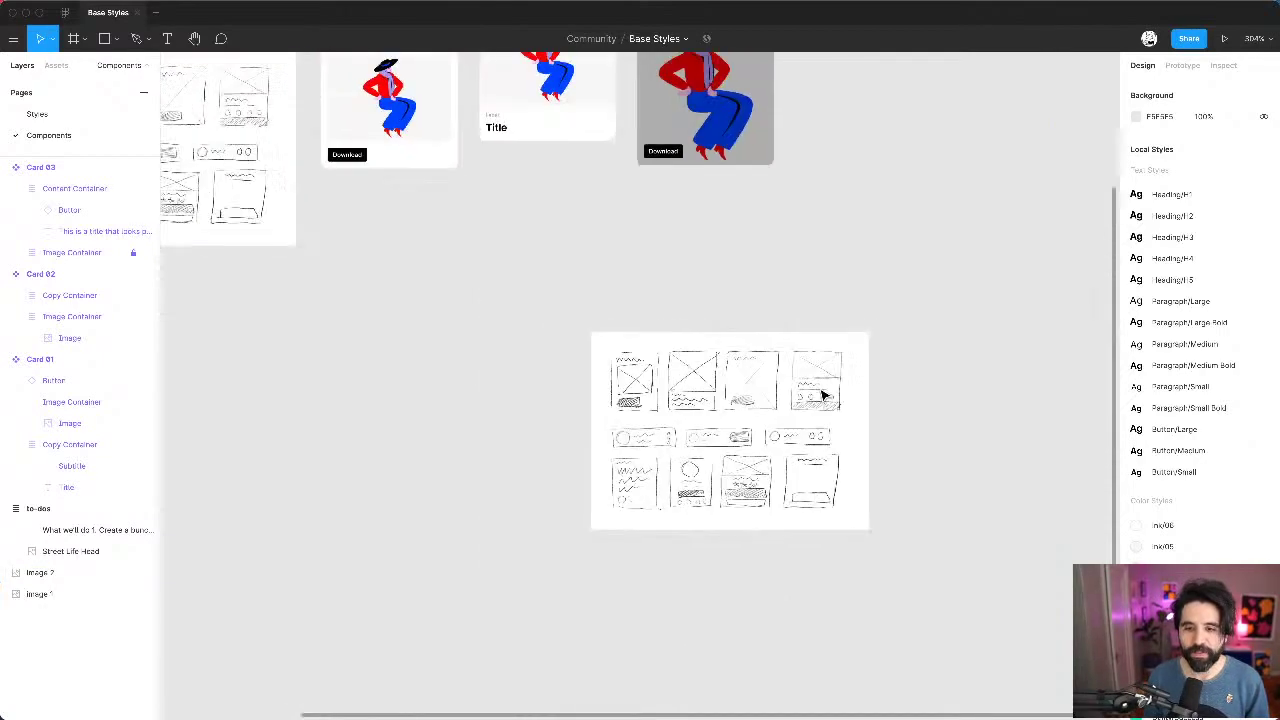
pyautogui.scroll(3, 823, 394)
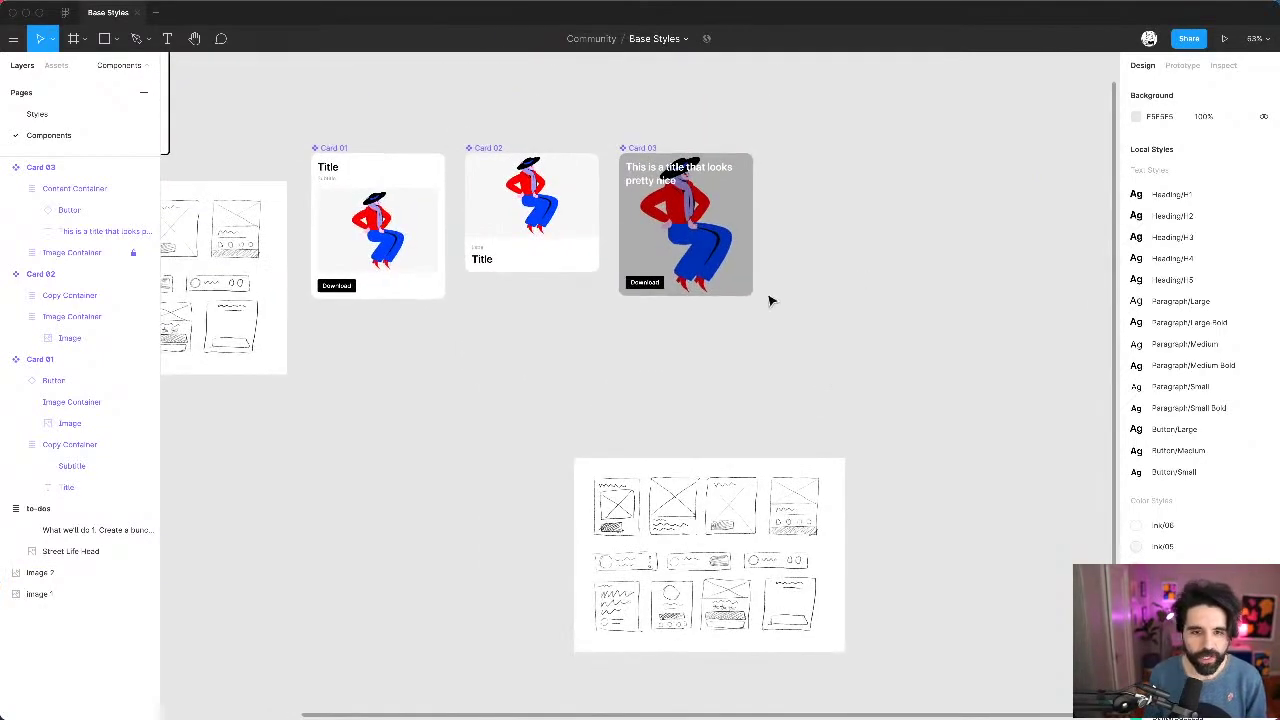
# Step: Place duplicates of Card 02's copy container and Card 01's image container in the empty area beside Card 03, with the image above the text
pyautogui.click(482, 260)
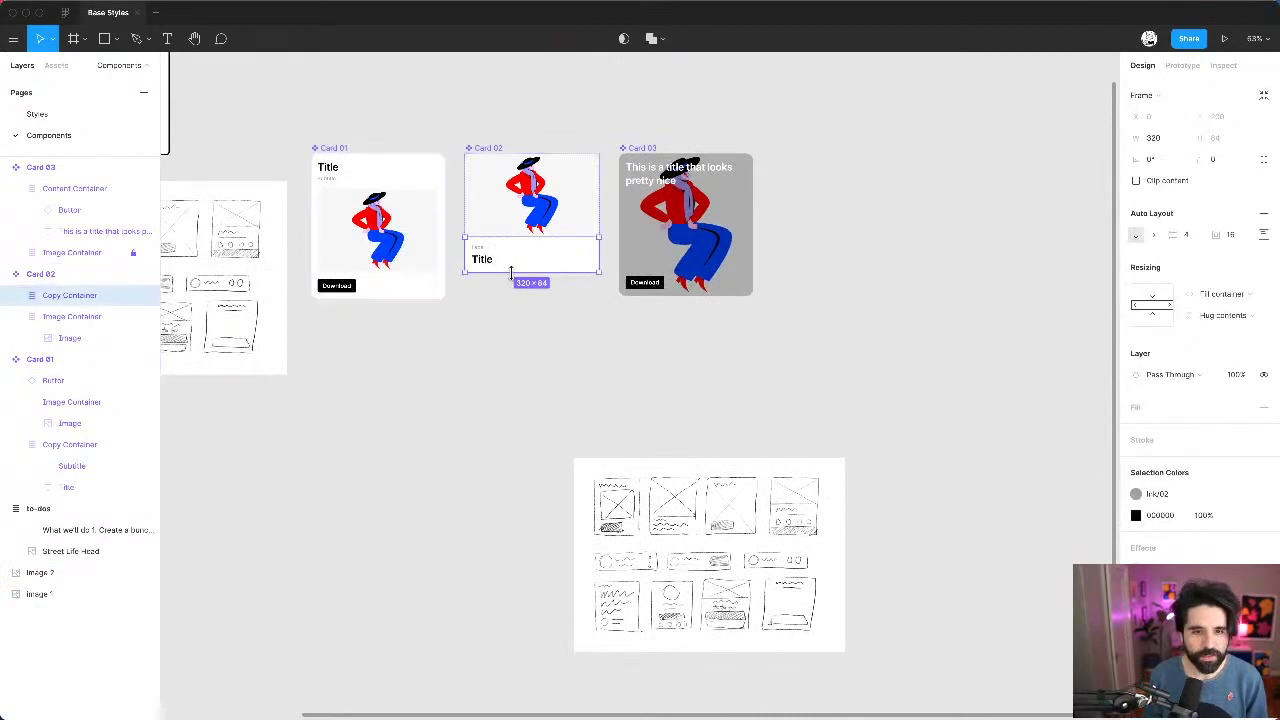
pyautogui.moveTo(492, 266); pyautogui.dragTo(846, 216)
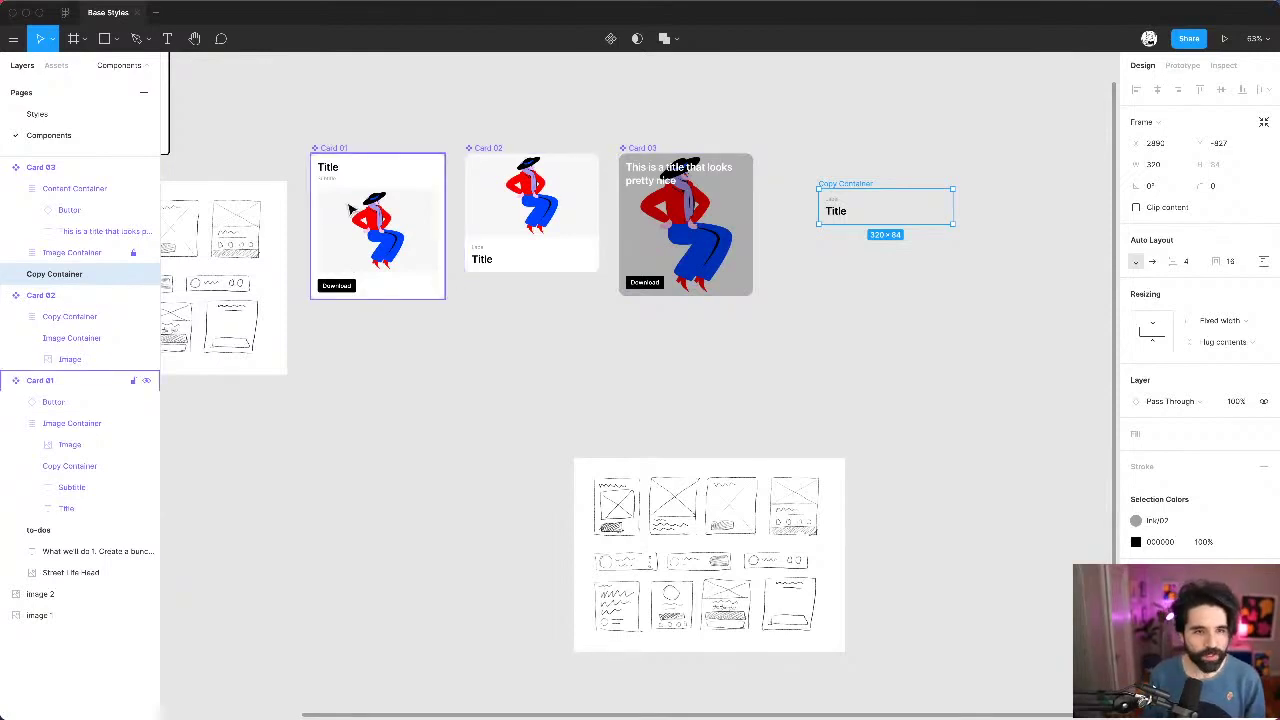
pyautogui.doubleClick(368, 236)
pyautogui.moveTo(368, 236); pyautogui.dragTo(903, 155)
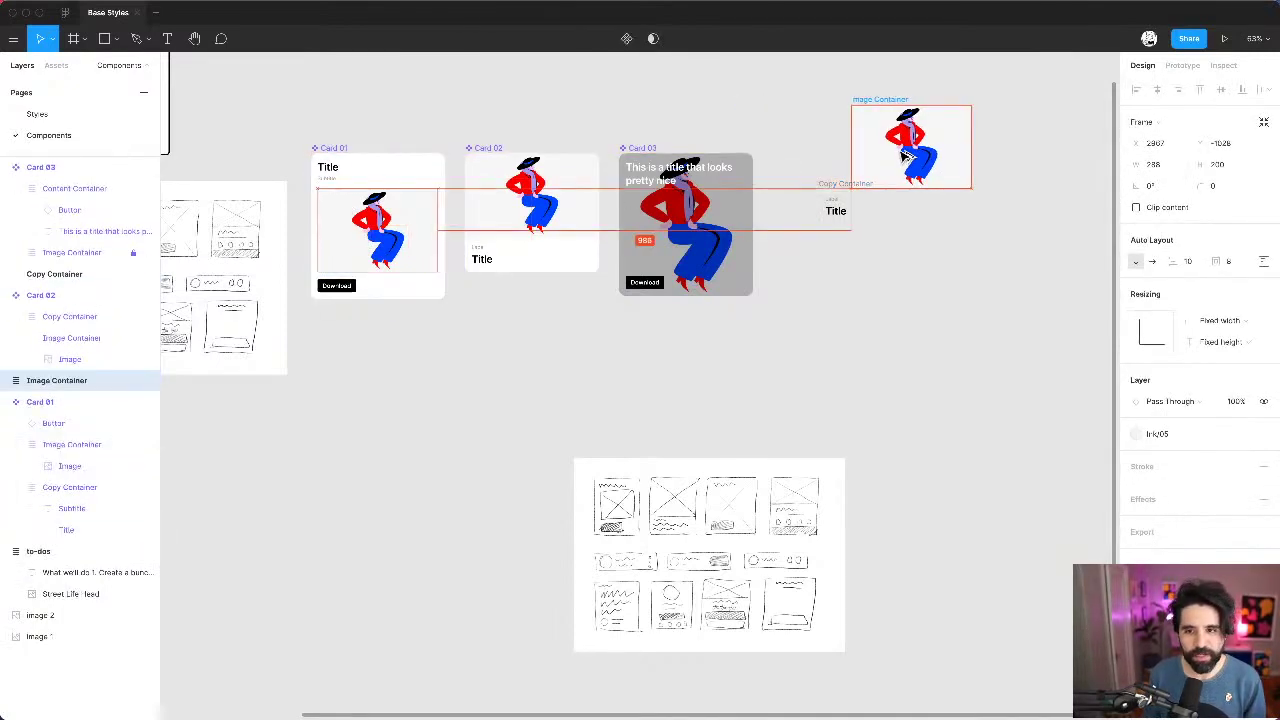
pyautogui.click(831, 194)
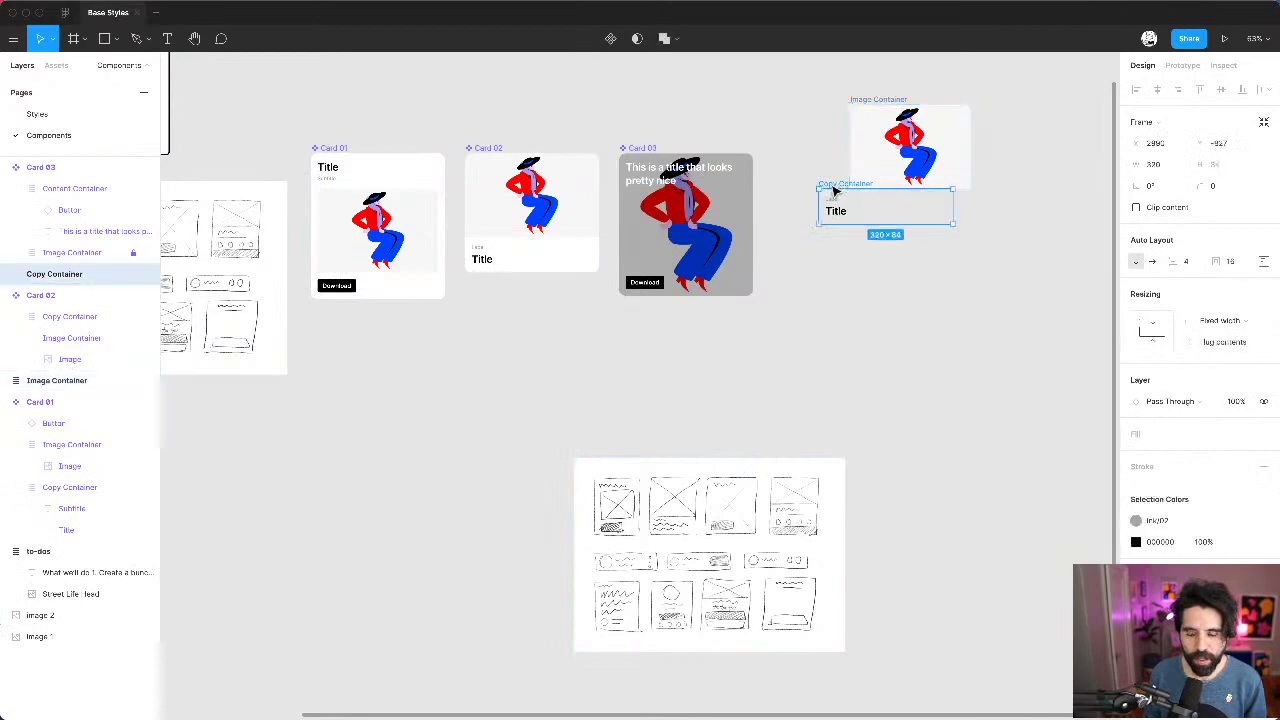
pyautogui.moveTo(835, 190); pyautogui.dragTo(829, 237)
# Step: Place a duplicate of Card 01's Download button below the copied parts, and move the copy container directly under the image container
pyautogui.scroll(2, 835, 368)
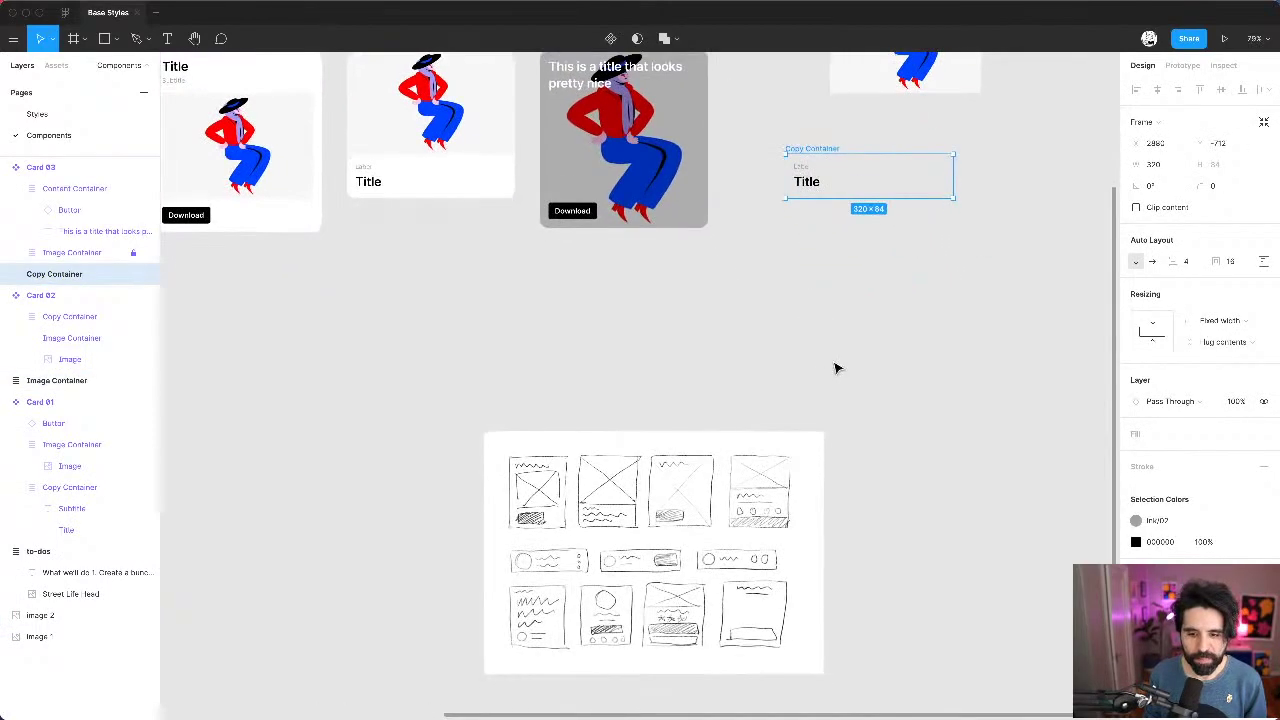
pyautogui.scroll(5, 765, 540)
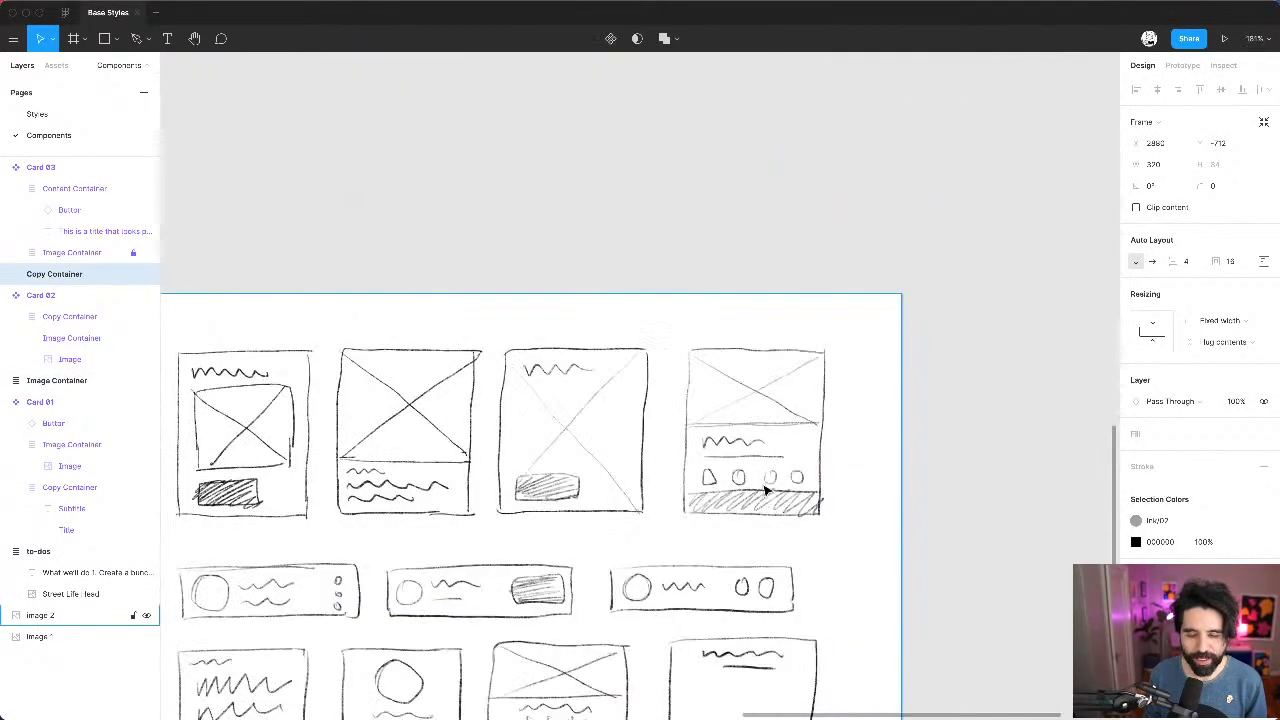
pyautogui.scroll(-5, 765, 490)
pyautogui.click(205, 198)
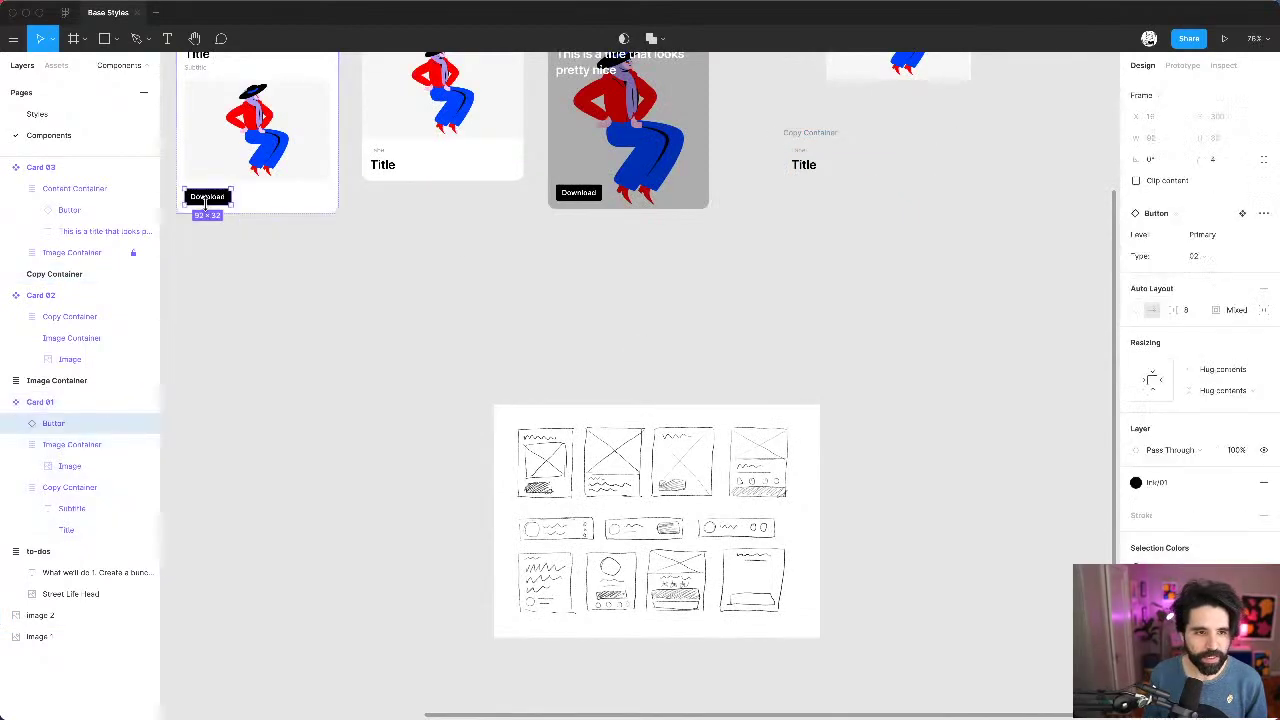
pyautogui.moveTo(217, 200); pyautogui.dragTo(860, 214)
pyautogui.scroll(3, 760, 285)
pyautogui.moveTo(760, 285); pyautogui.dragTo(803, 241)
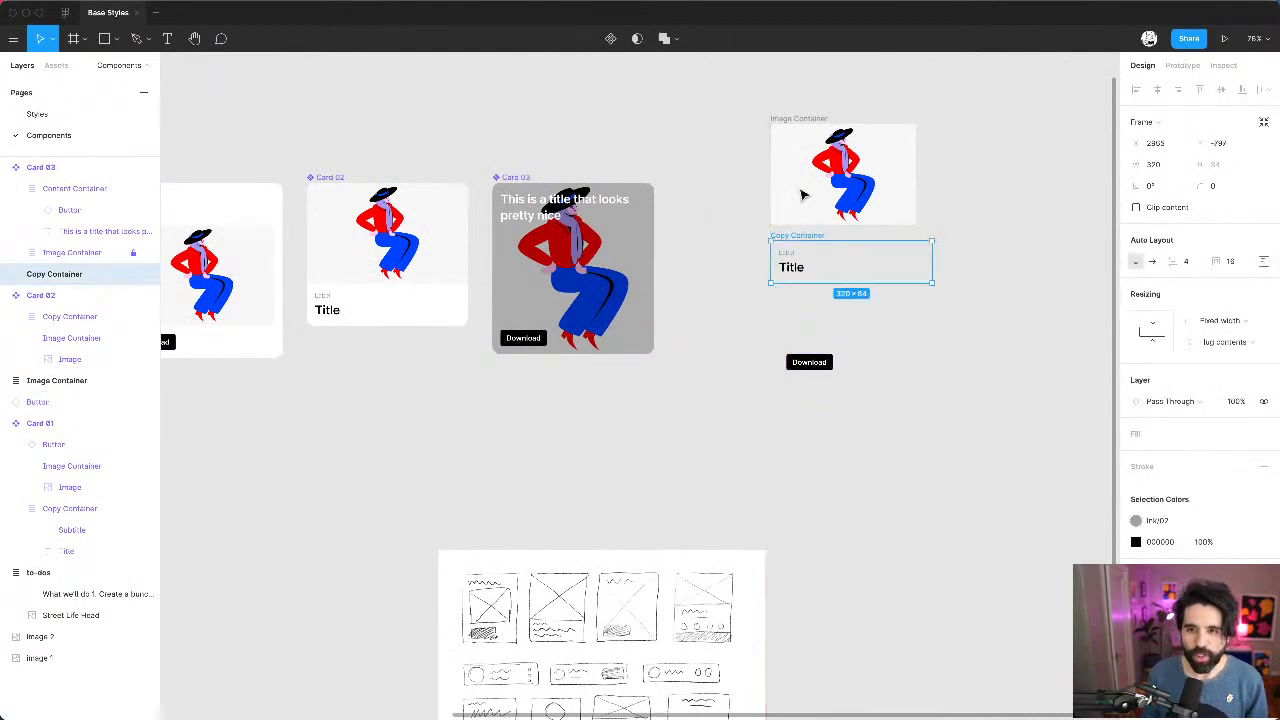
# Step: Move the copied image container, copy container and button together beside Card 03, aligning their top edge with the other cards
pyautogui.keyDown('shift'); pyautogui.click(801, 118); pyautogui.keyUp('shift')
pyautogui.keyDown('shift'); pyautogui.click(803, 361); pyautogui.keyUp('shift')
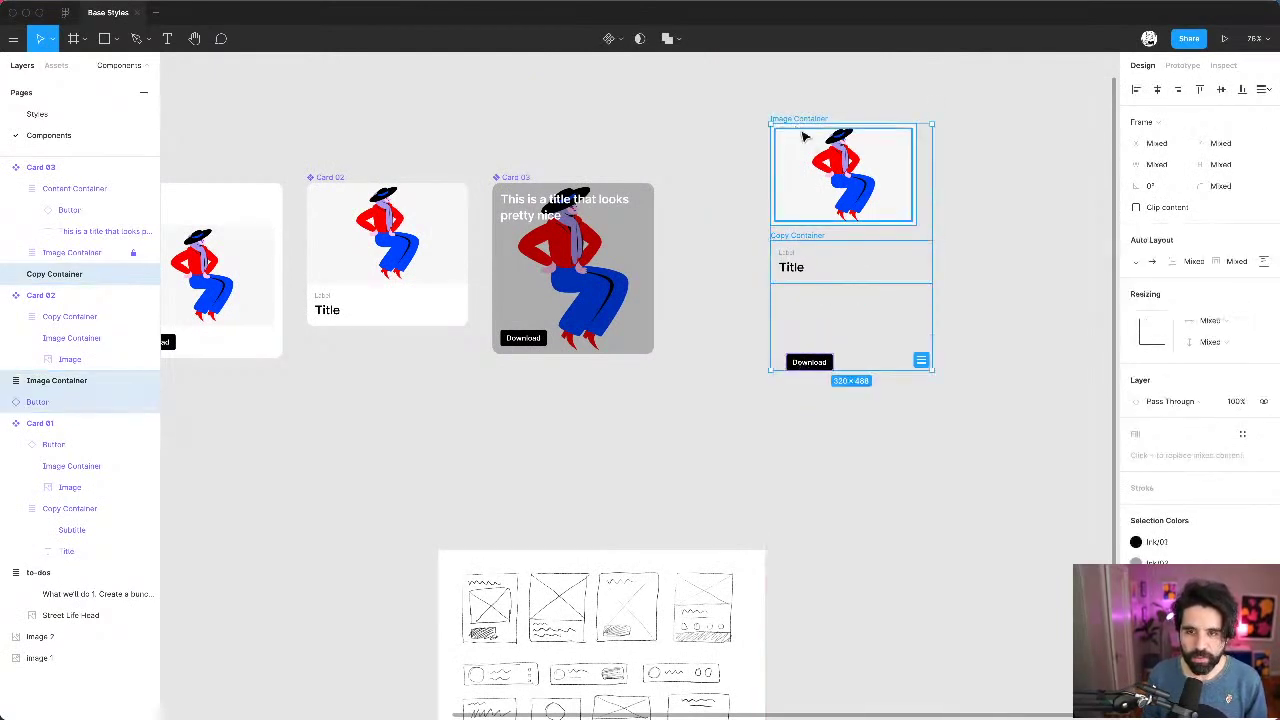
pyautogui.moveTo(812, 120); pyautogui.dragTo(743, 181)
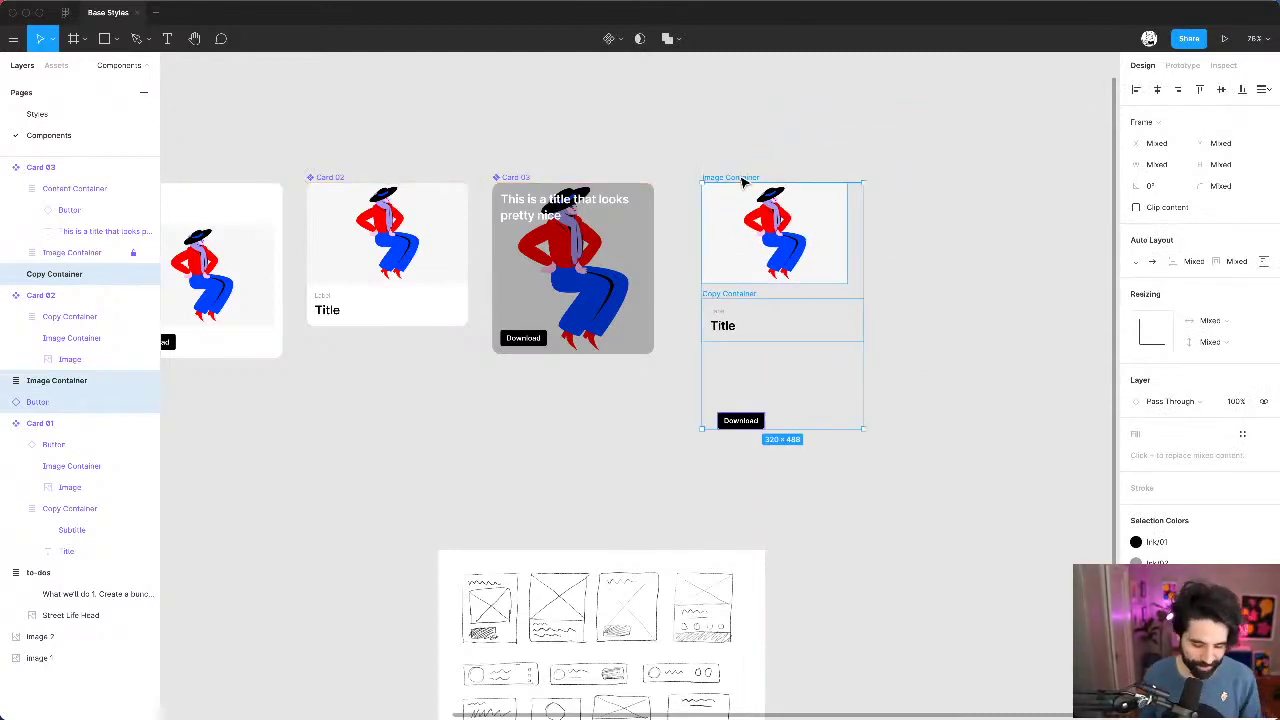
# Step: Wrap the three copied parts in a vertical auto layout frame with an item spacing of 0
pyautogui.hotkey('shift', 'a')
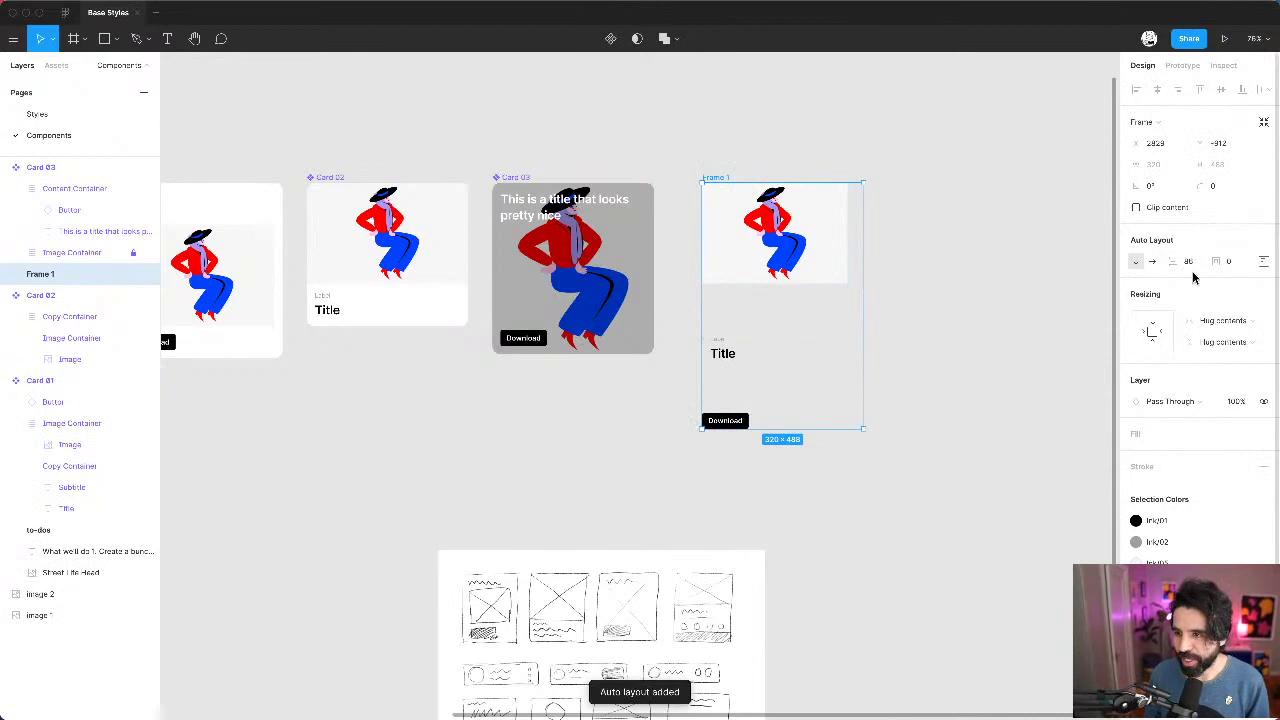
pyautogui.click(1190, 262)
pyautogui.write('0')
pyautogui.press('Return')
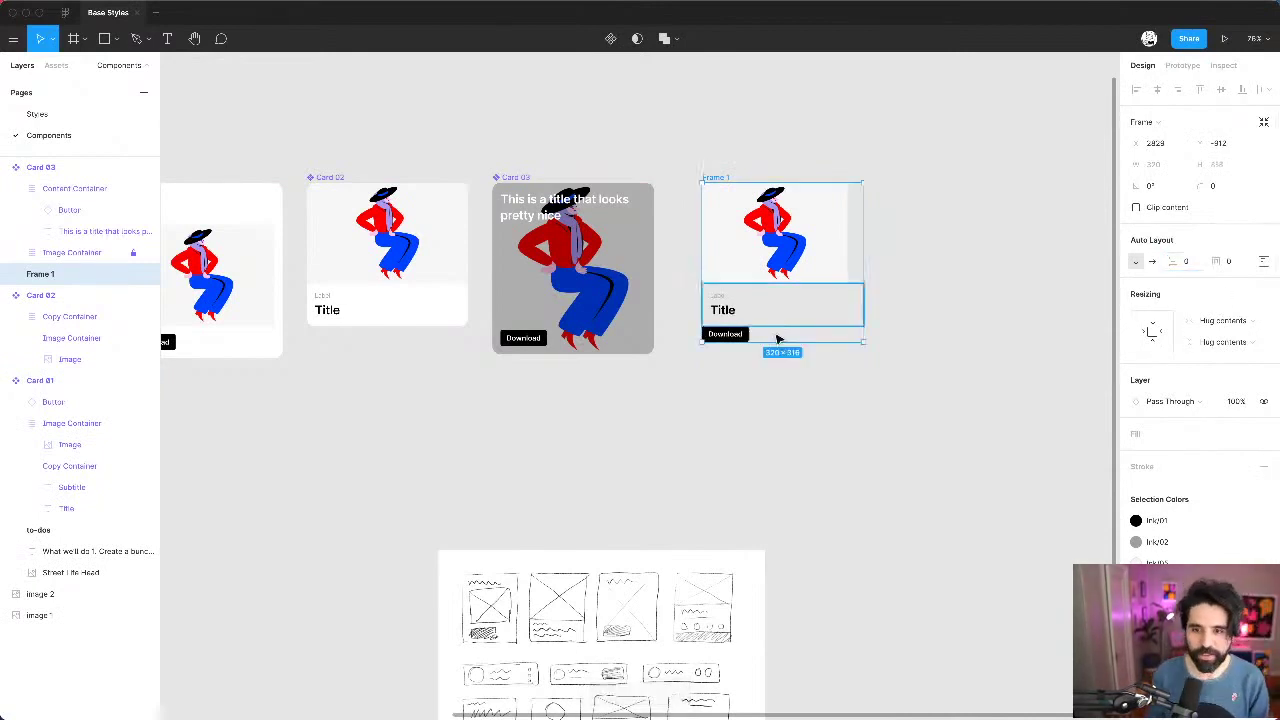
# Step: Set the horizontal resizing of the image container in Frame 1 to Fill container
pyautogui.scroll(5, 795, 258)
pyautogui.click(866, 274)
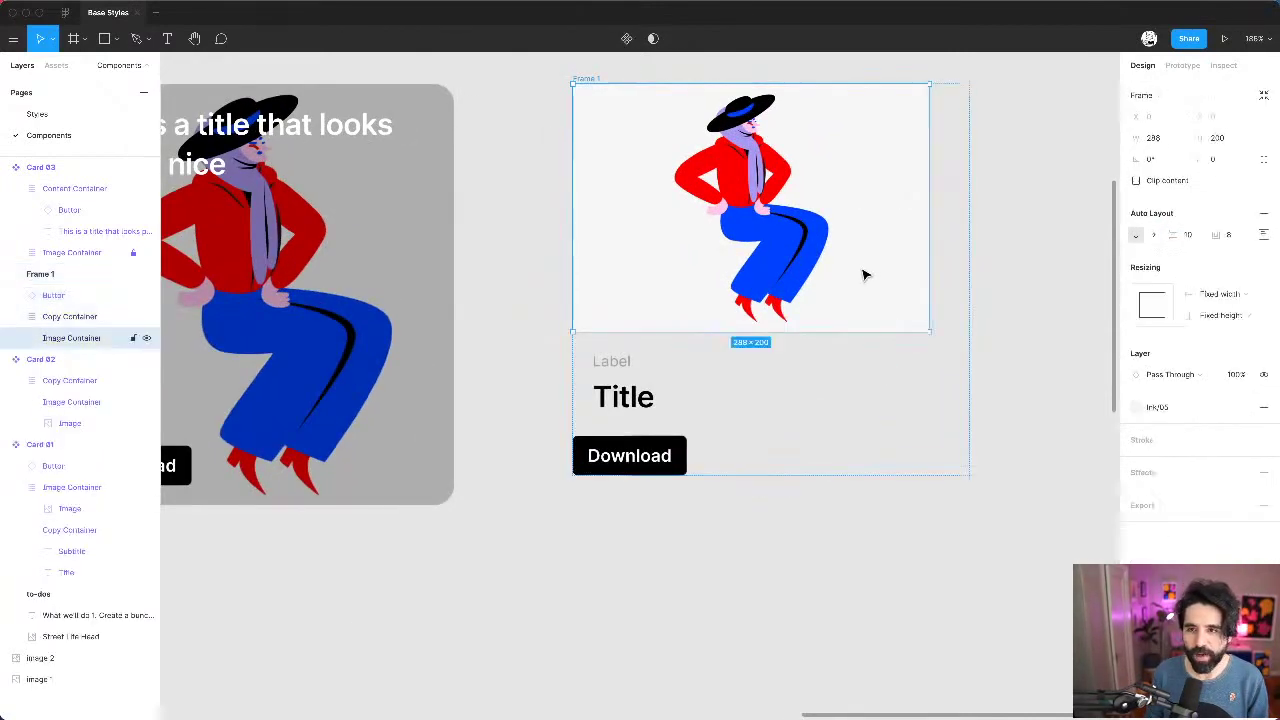
pyautogui.click(1236, 296)
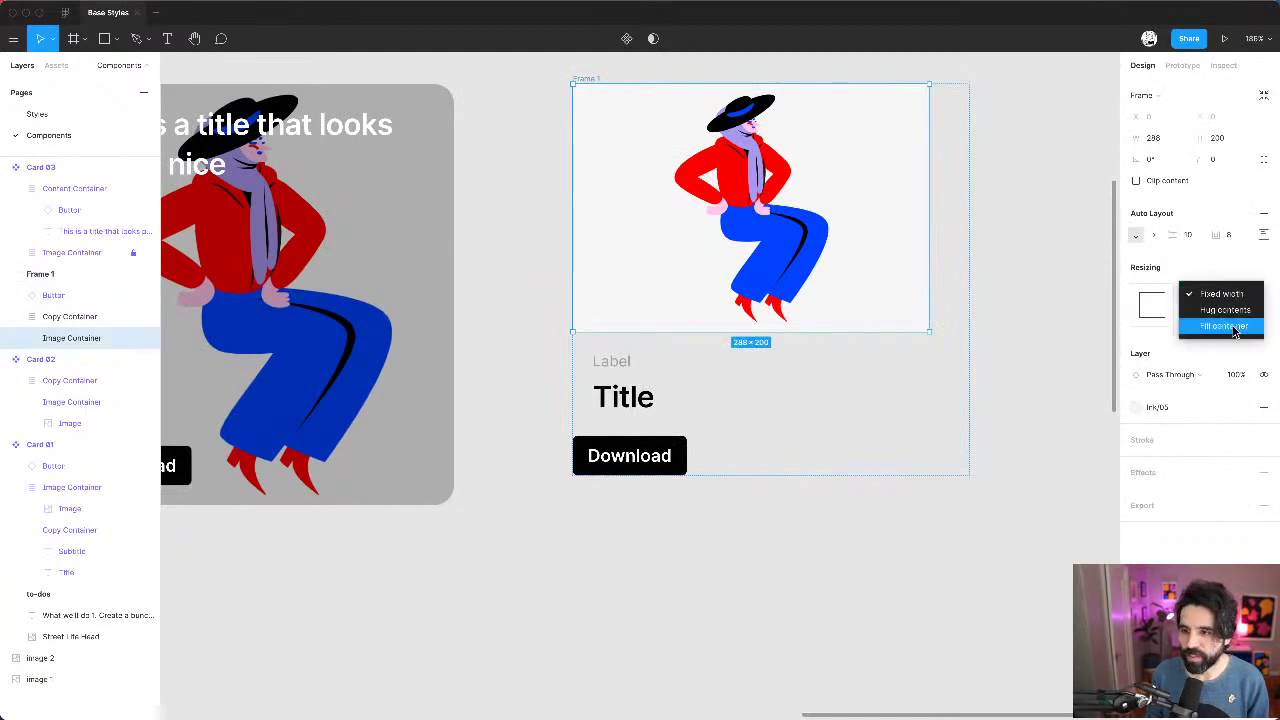
pyautogui.click(1222, 327)
pyautogui.click(760, 380)
# Step: Move the sketch image up beneath Frame 1 and examine the fourth card's icon row and full-width button
pyautogui.scroll(-5, 723, 584)
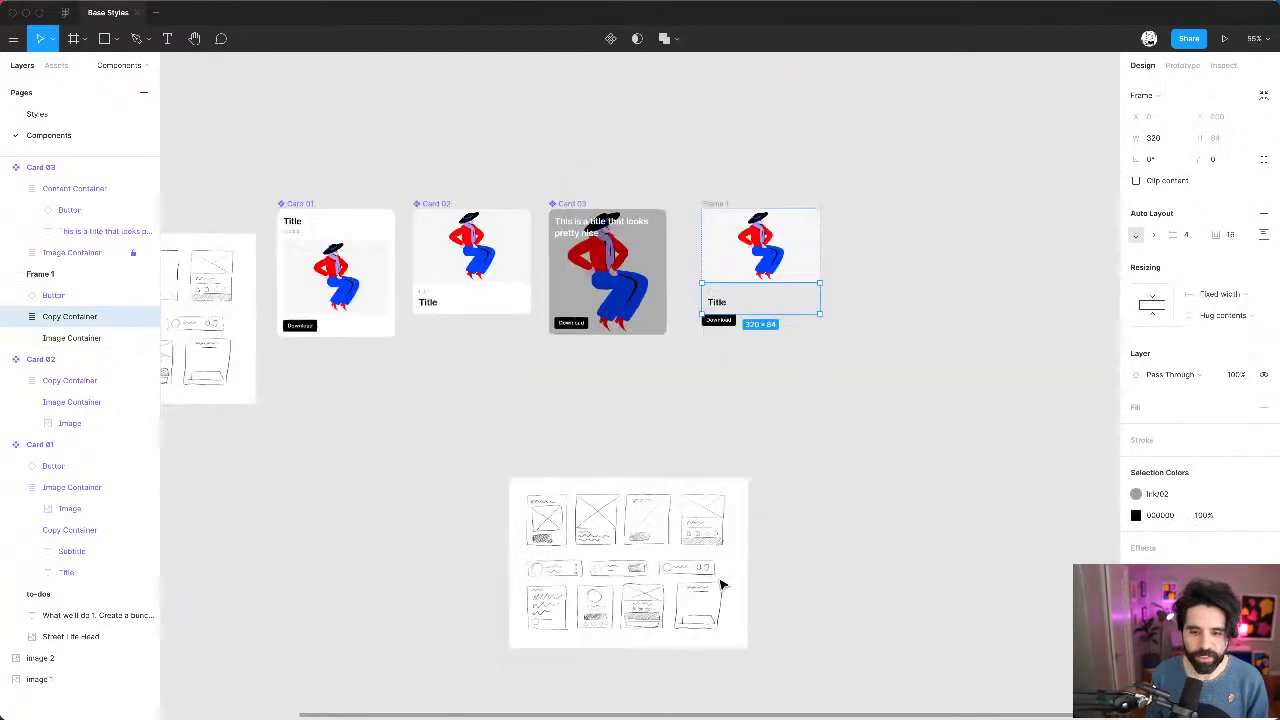
pyautogui.scroll(-2, 723, 584)
pyautogui.moveTo(685, 528)
pyautogui.mouseDown()
pyautogui.moveTo(994, 277)
pyautogui.moveTo(829, 443)
pyautogui.moveTo(775, 533)
pyautogui.moveTo(846, 411)
pyautogui.moveTo(823, 389)
pyautogui.mouseUp()
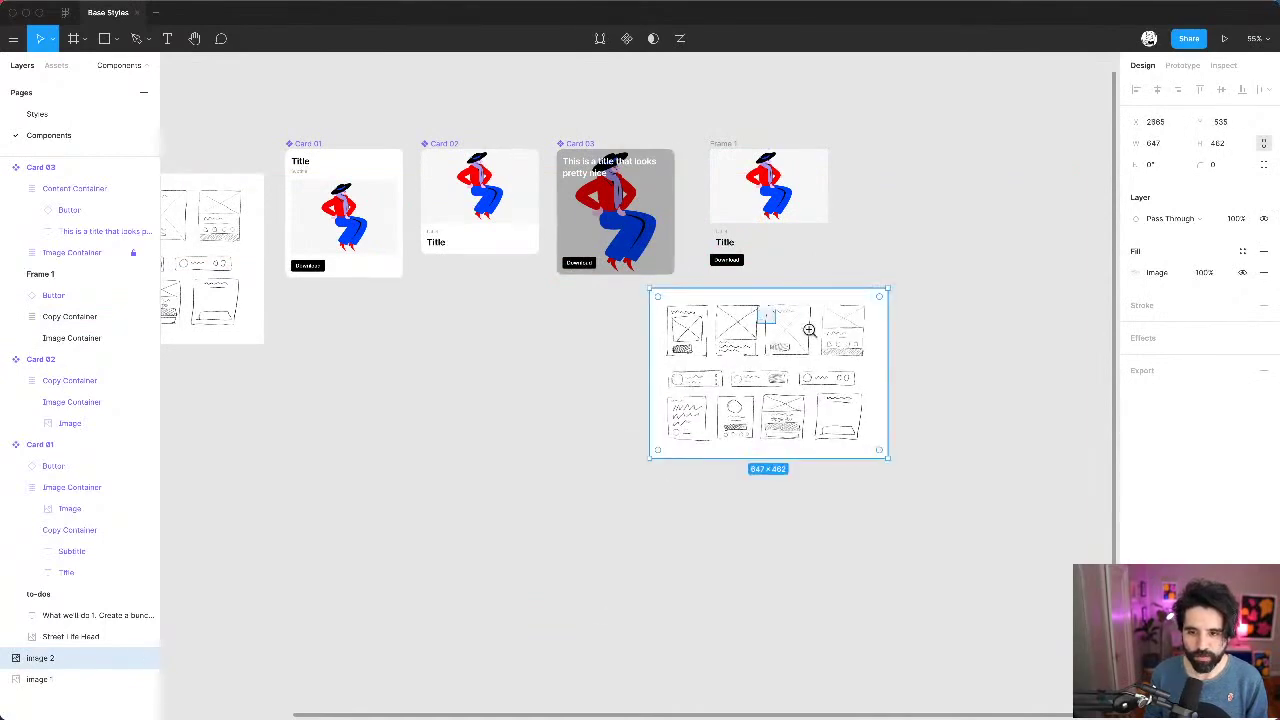
pyautogui.moveTo(809, 330); pyautogui.dragTo(905, 378)
pyautogui.scroll(2, 843, 320)
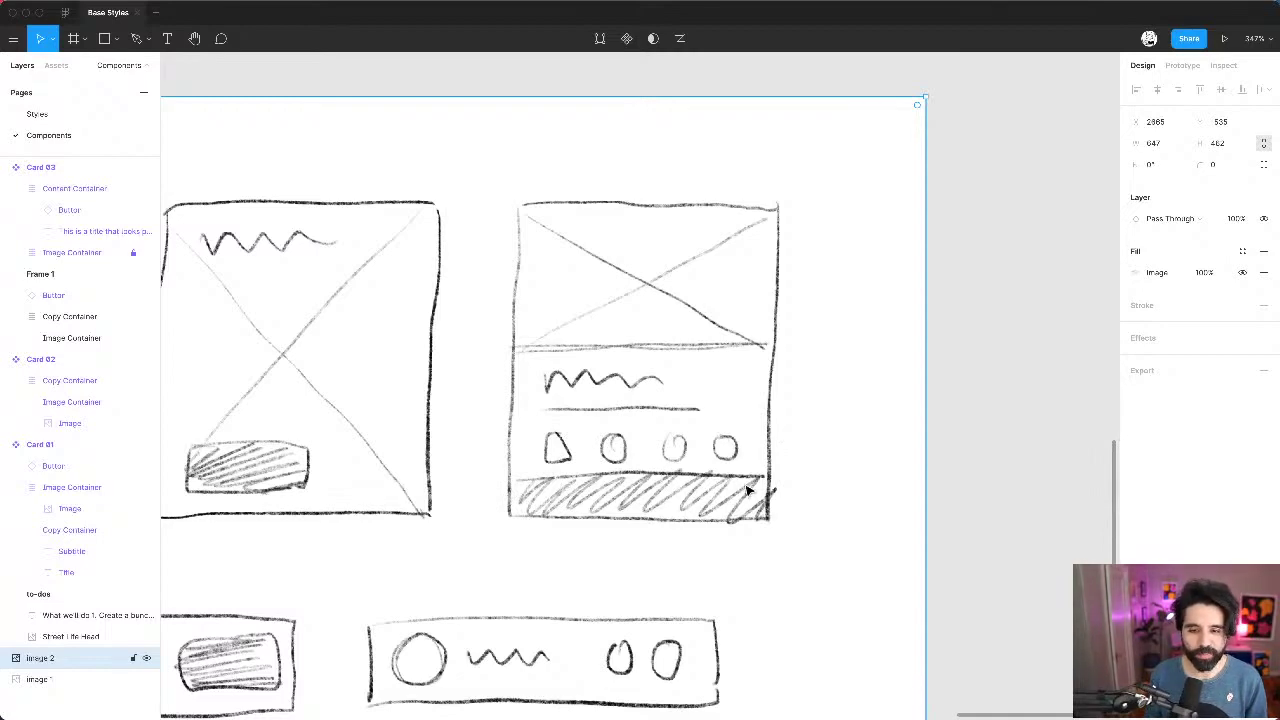
pyautogui.scroll(-5, 747, 490)
pyautogui.scroll(2, 748, 489)
pyautogui.scroll(-2, 589, 423)
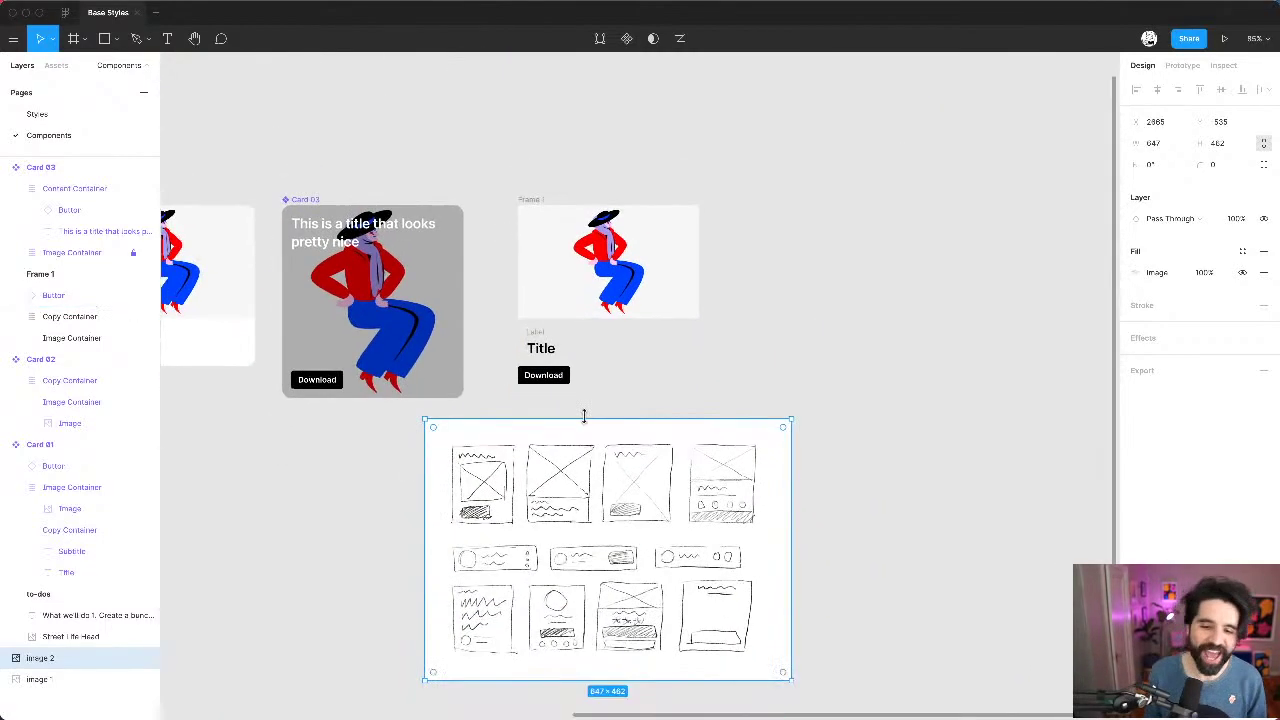
# Step: Set the Download button in Frame 1 to Fill container horizontally and switch its Type variant to 03
pyautogui.click(543, 376)
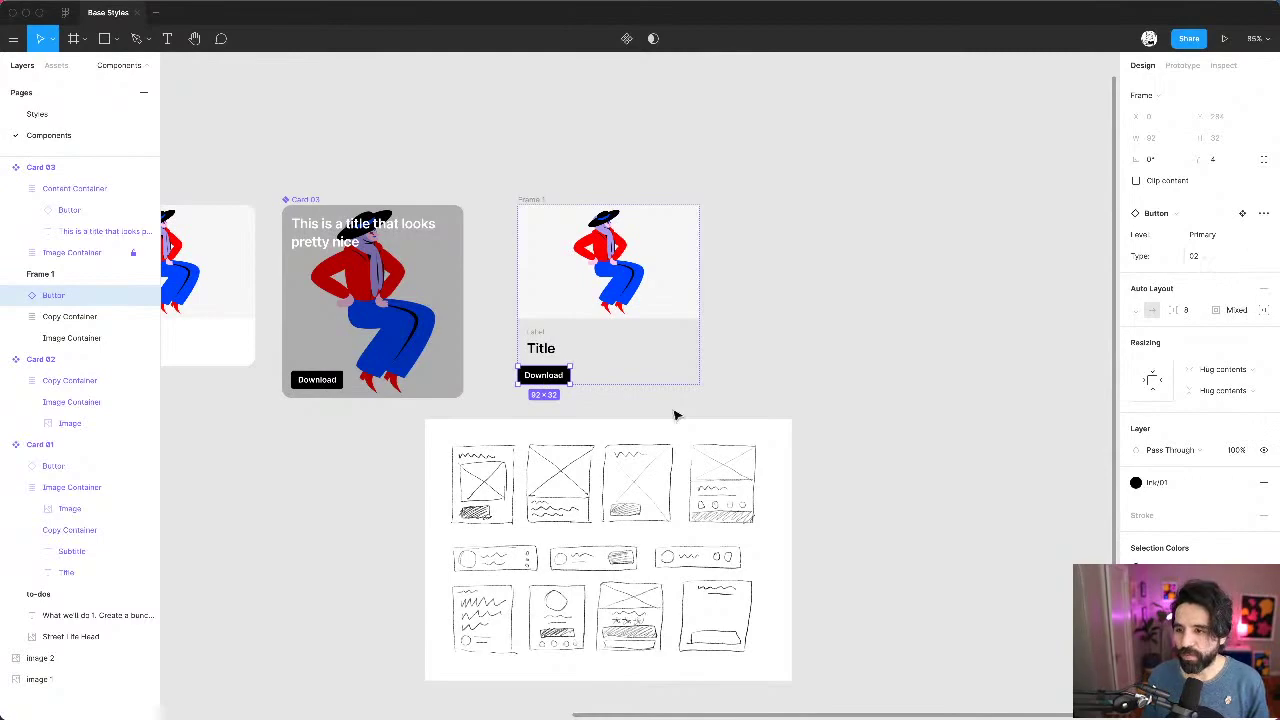
pyautogui.scroll(3, 620, 398)
pyautogui.click(1246, 372)
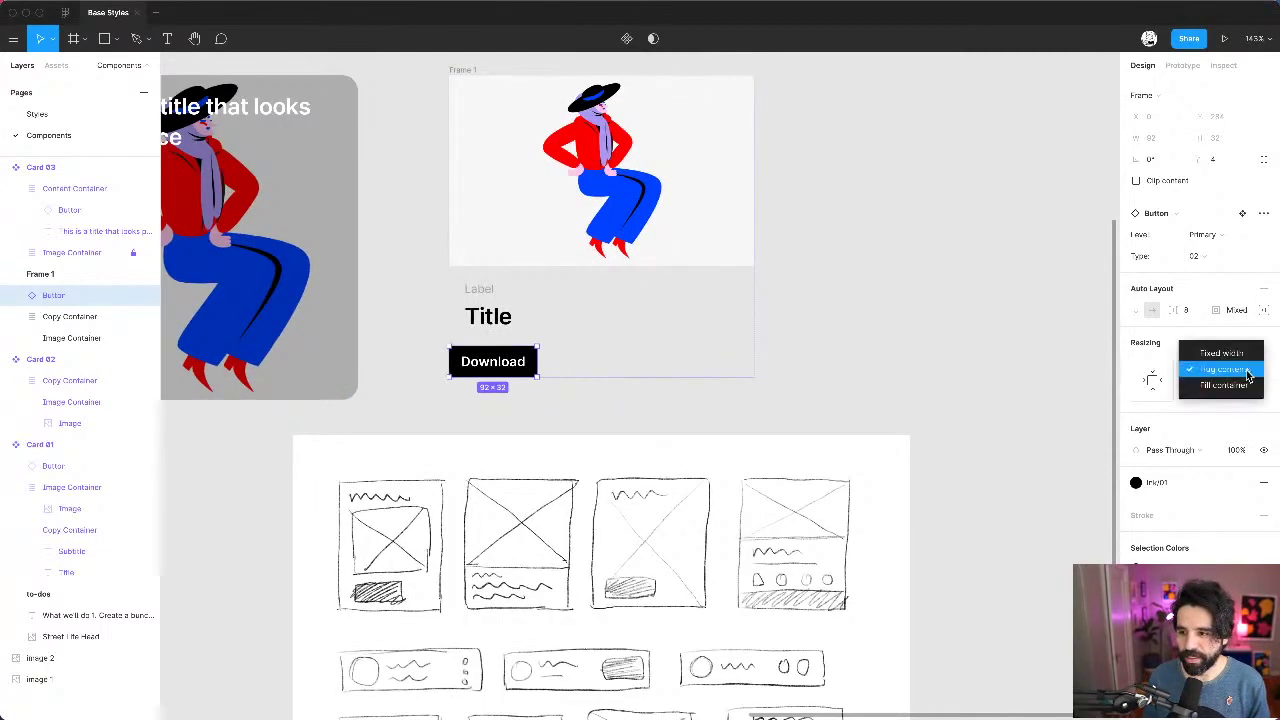
pyautogui.click(1246, 385)
pyautogui.scroll(-3, 812, 412)
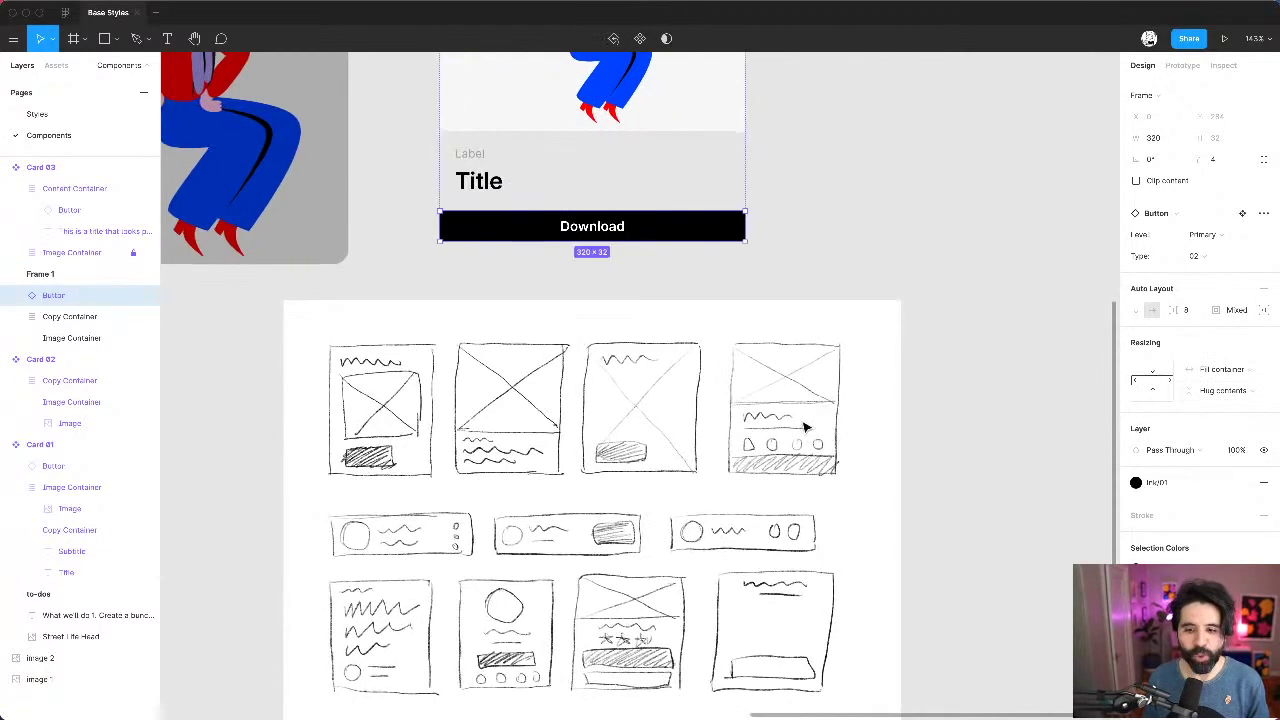
pyautogui.click(1218, 260)
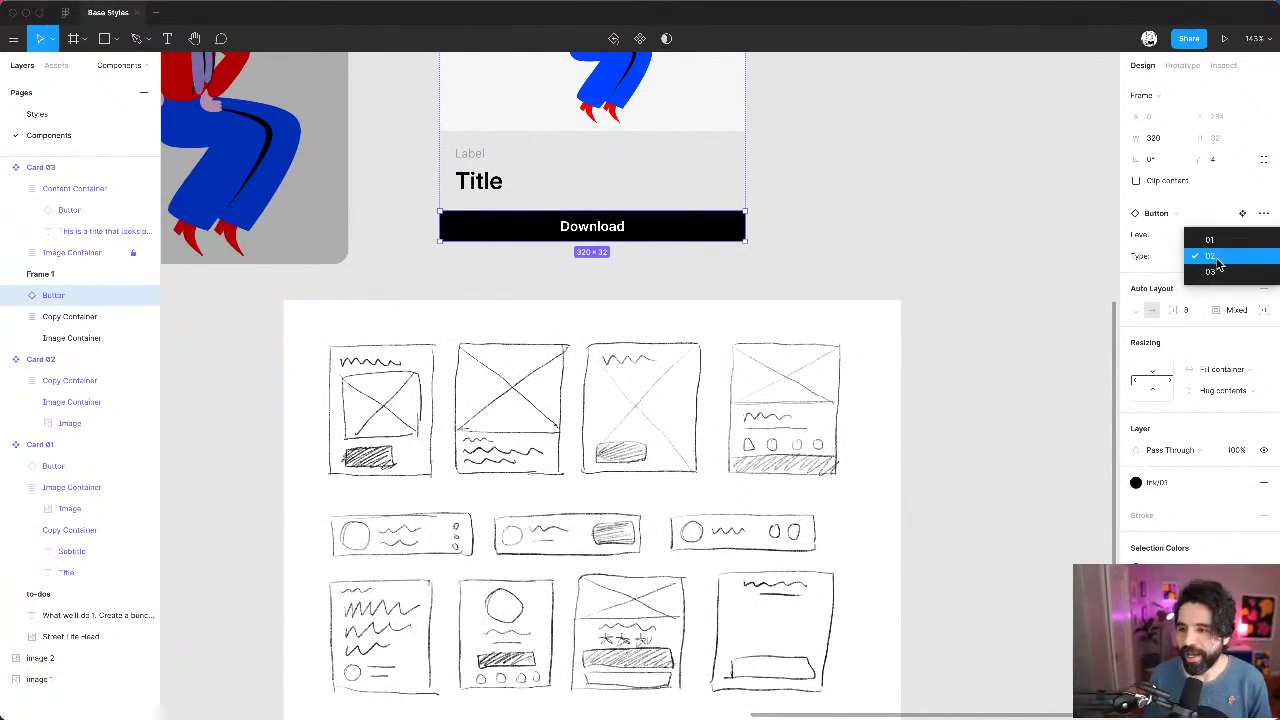
pyautogui.click(1219, 273)
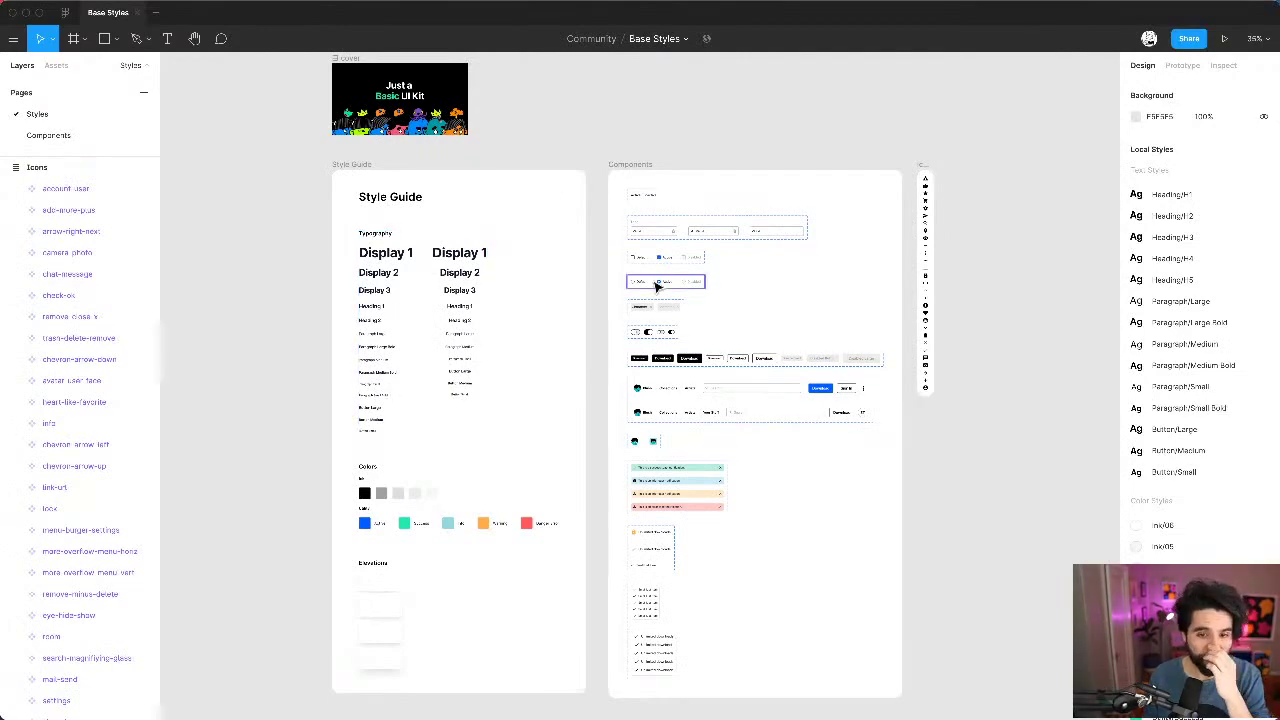
# Step: Examine the Button component's size and level variants on the Styles page, and return to the Components page
pyautogui.scroll(5, 680, 392)
pyautogui.hscroll(1, 680, 392)
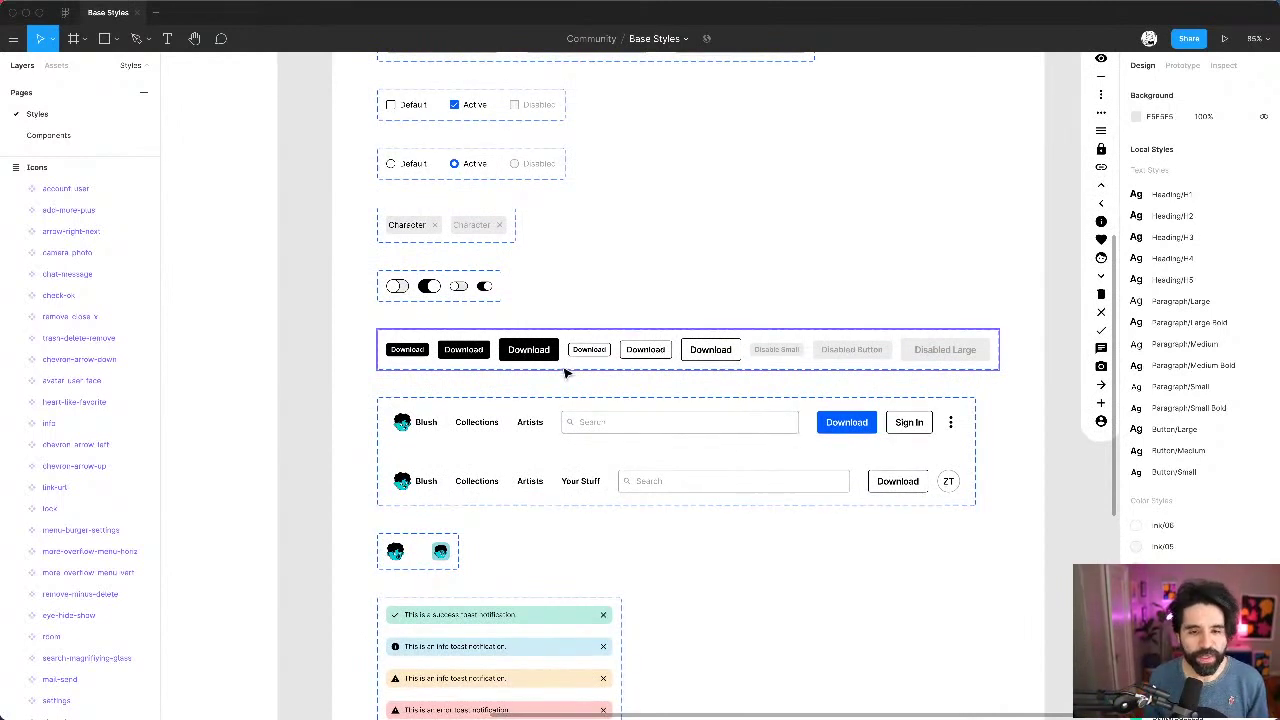
pyautogui.scroll(2, 565, 373)
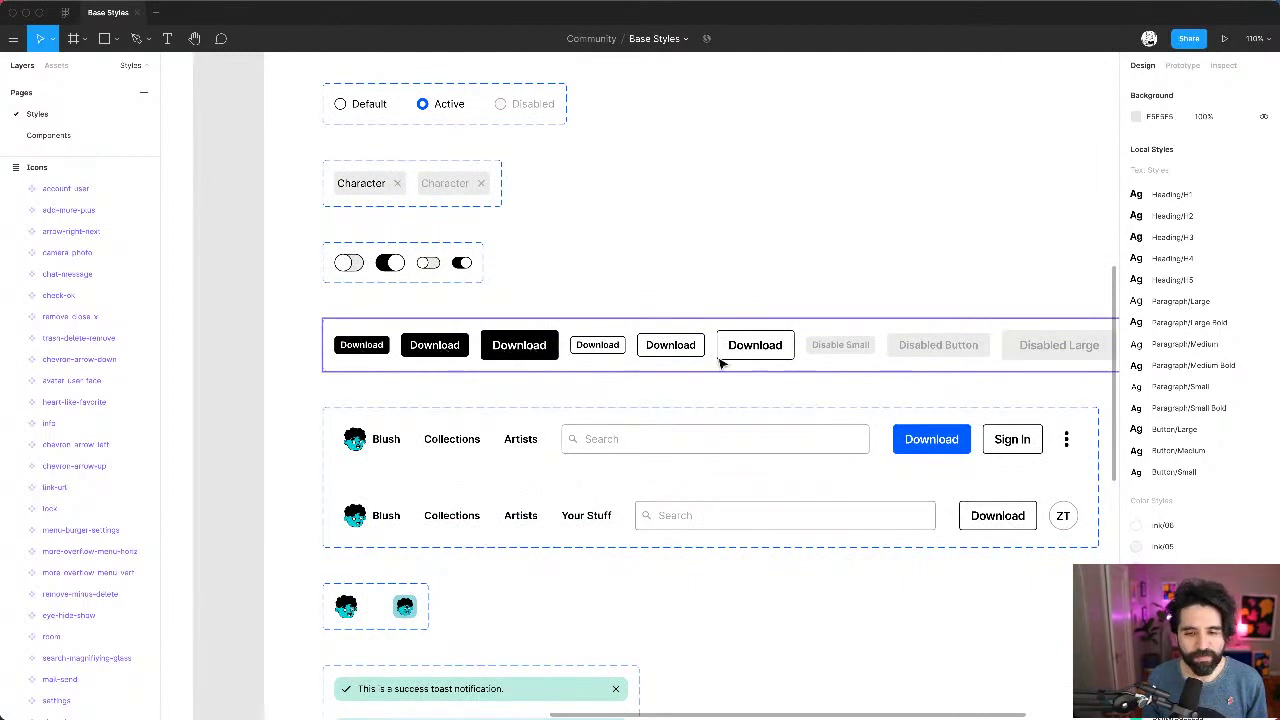
pyautogui.click(500, 350)
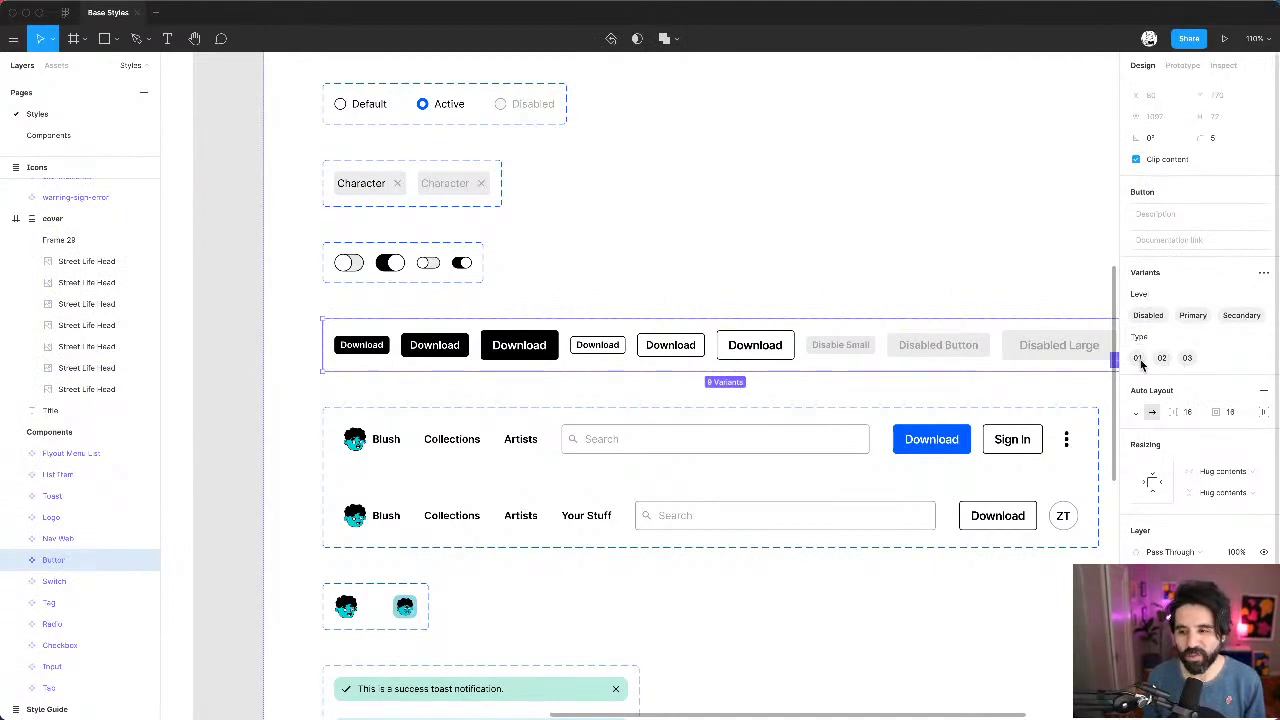
pyautogui.click(519, 345)
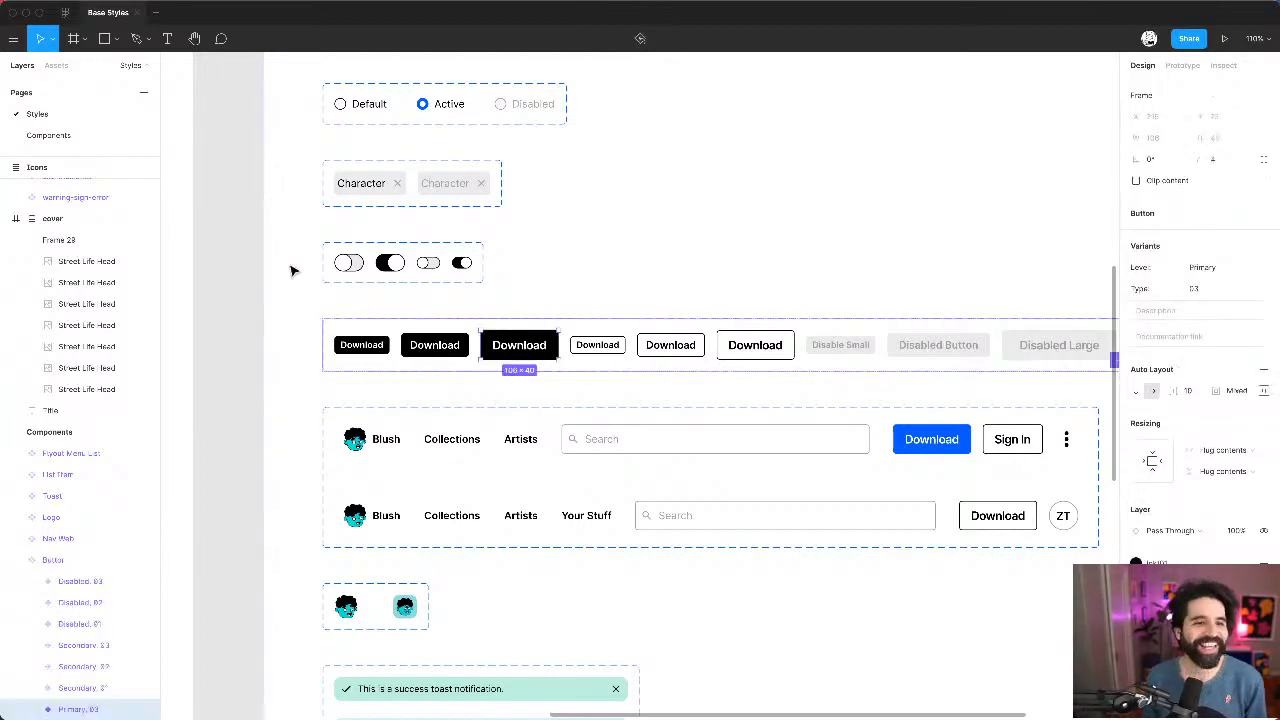
pyautogui.click(246, 271)
pyautogui.click(80, 133)
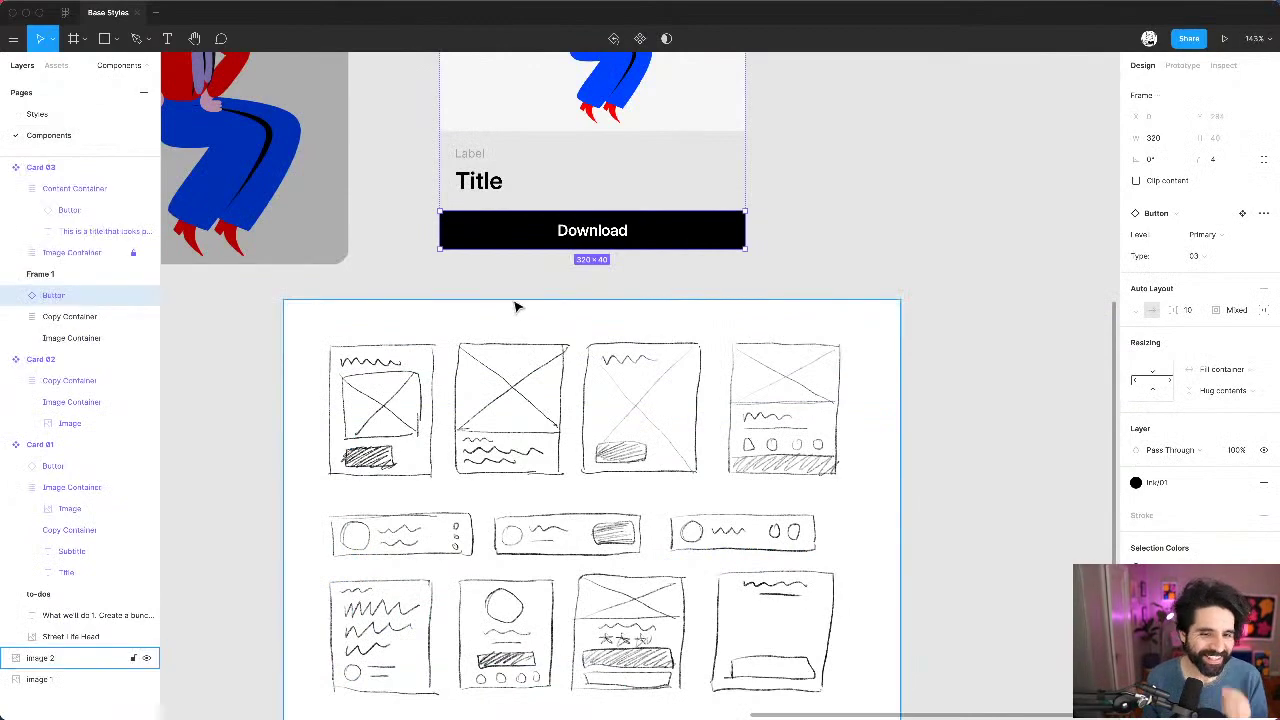
# Step: Set the corner radius of the full-width Download button in Frame 1 to 0
pyautogui.click(830, 243)
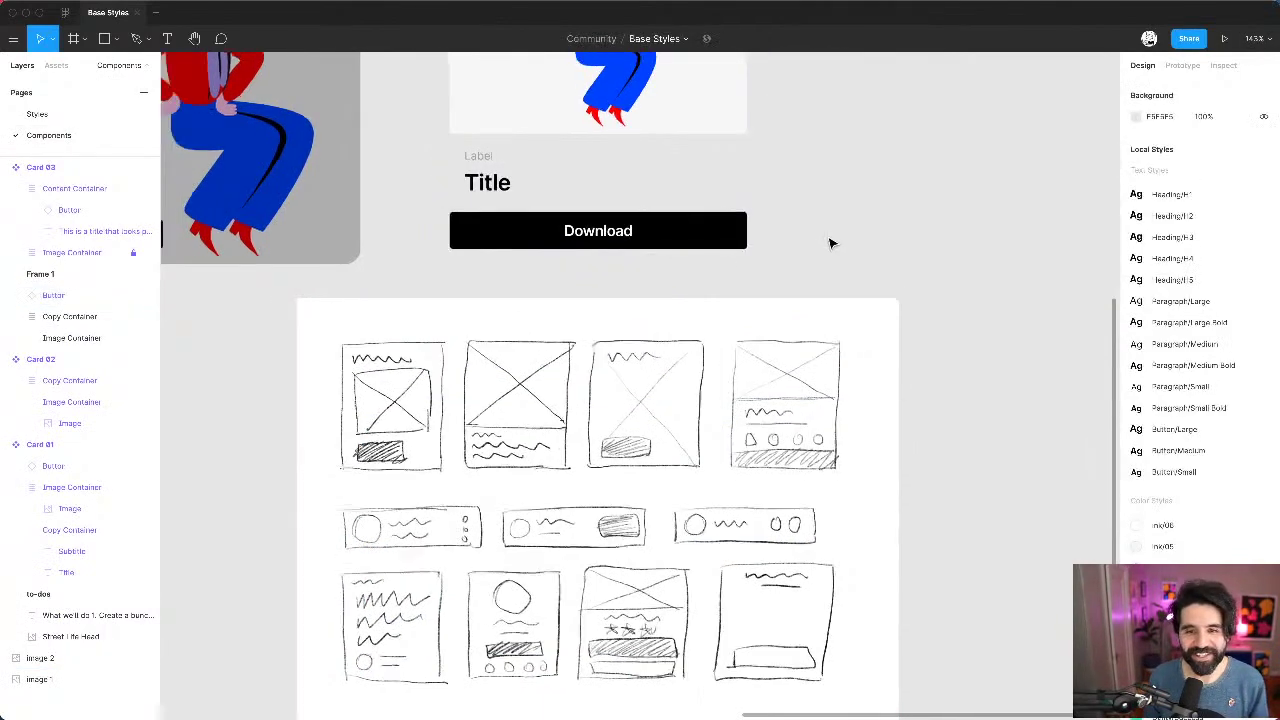
pyautogui.scroll(-5, 829, 243)
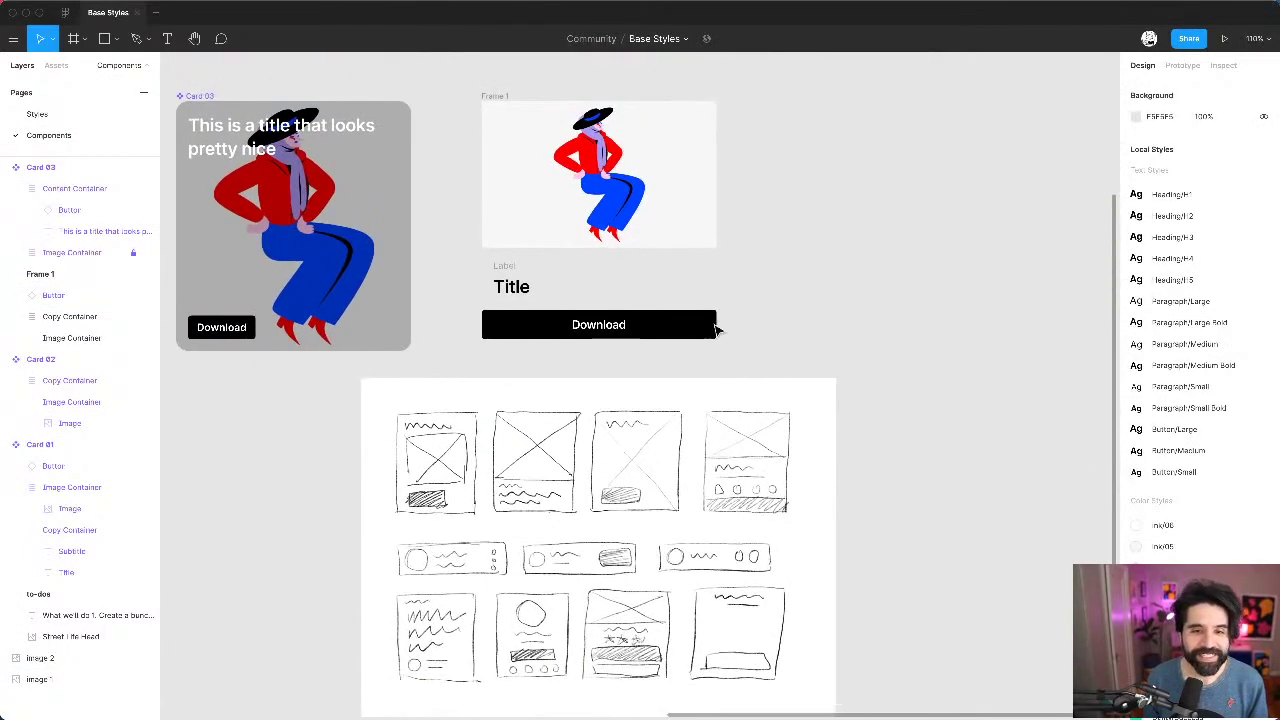
pyautogui.click(640, 330)
pyautogui.click(857, 257)
pyautogui.click(558, 327)
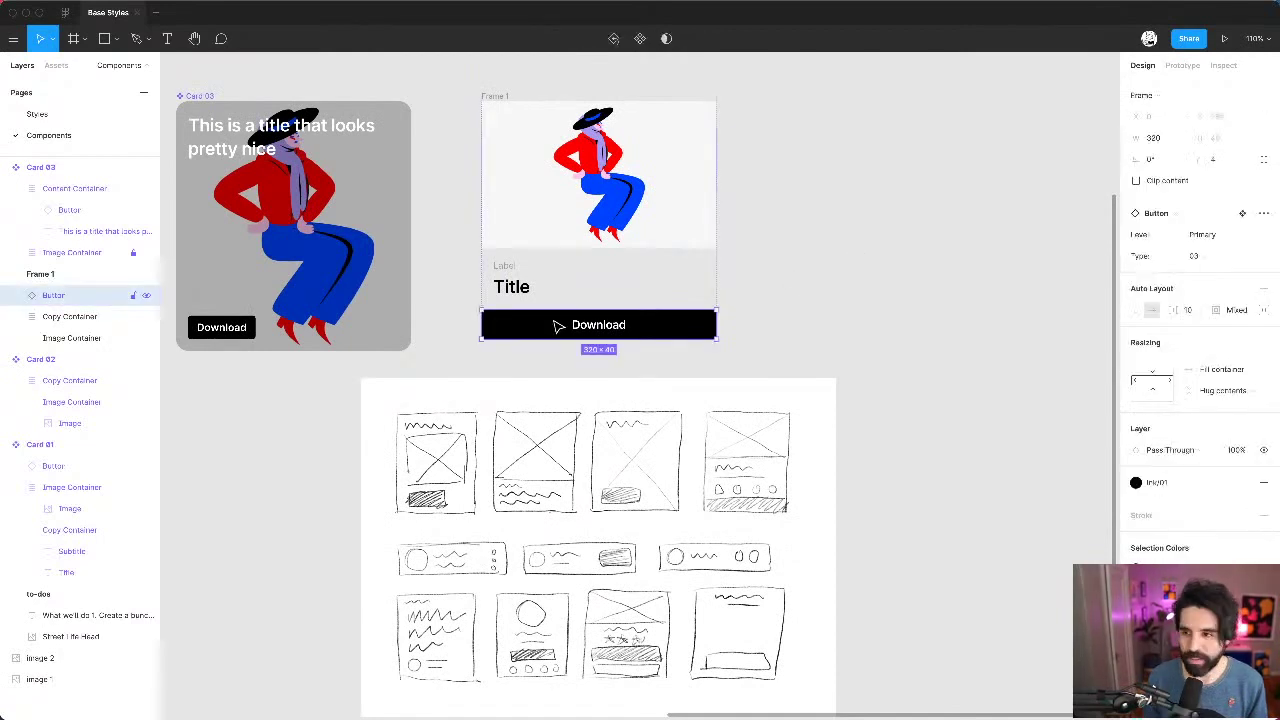
pyautogui.click(1222, 163)
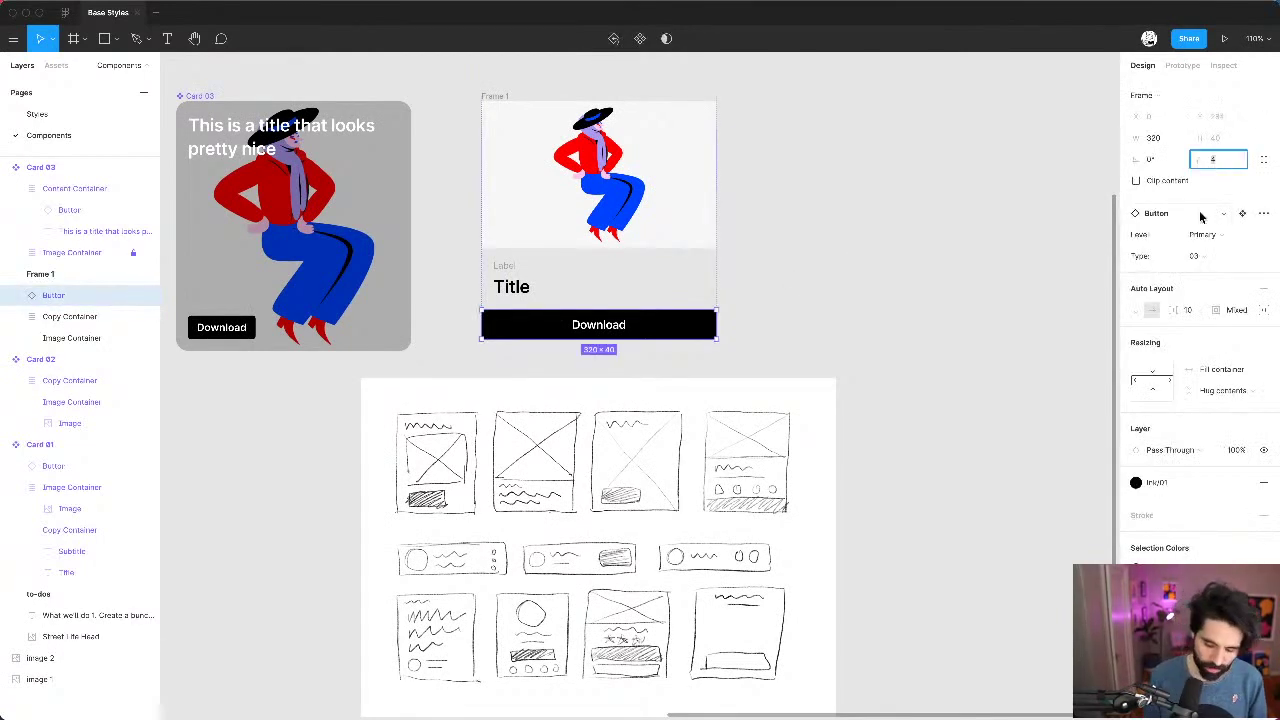
pyautogui.write('0')
pyautogui.press('Return')
pyautogui.click(800, 297)
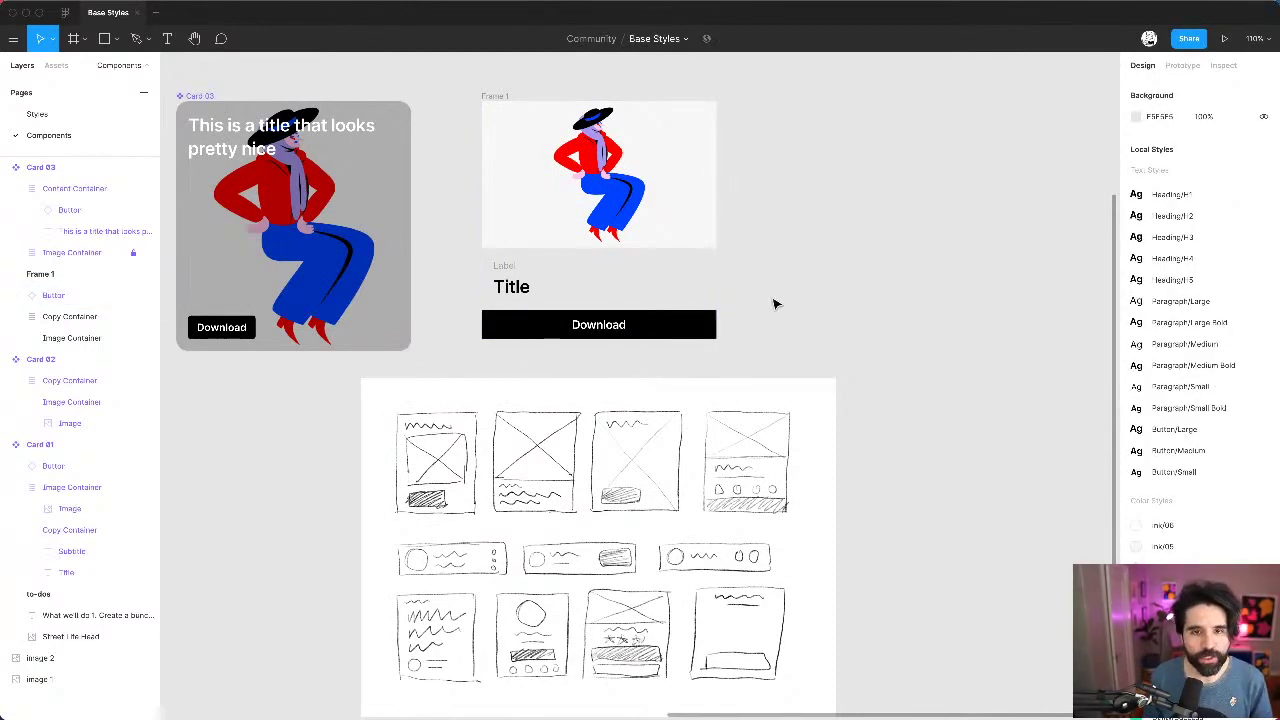
# Step: Give Frame 1 a corner radius of 16 and enable Clip content
pyautogui.click(503, 101)
pyautogui.click(1227, 189)
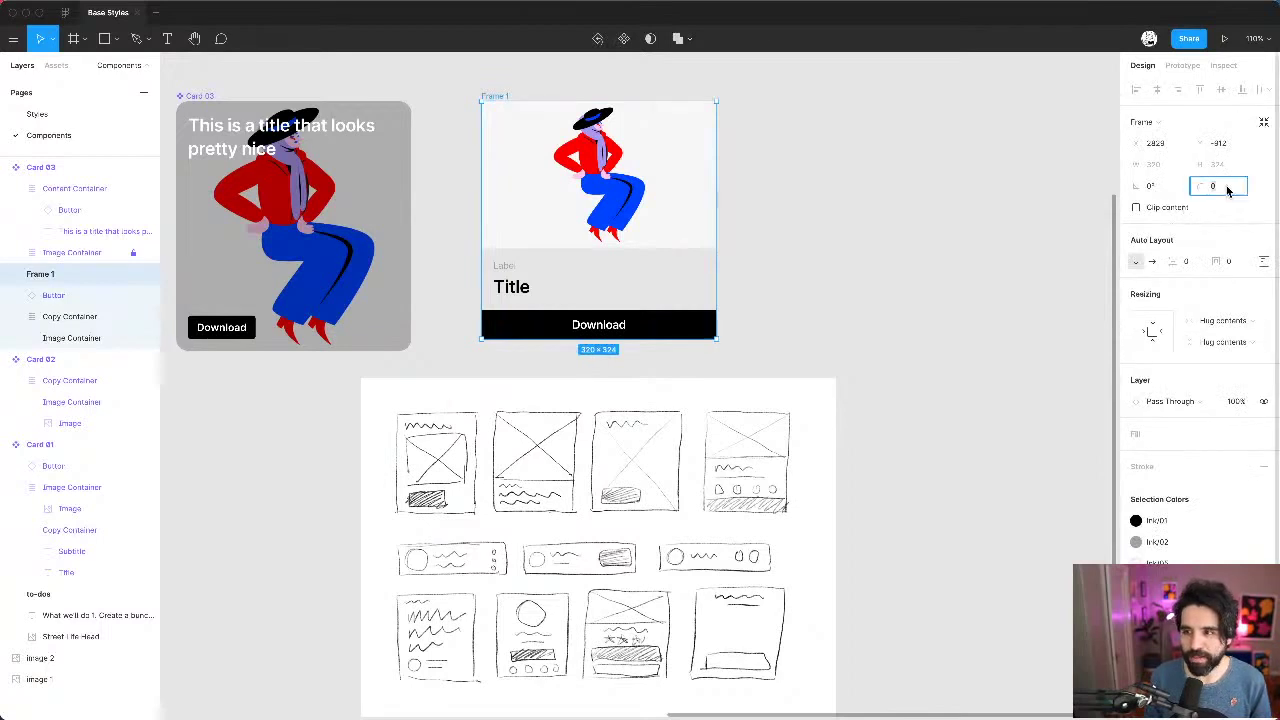
pyautogui.write('16')
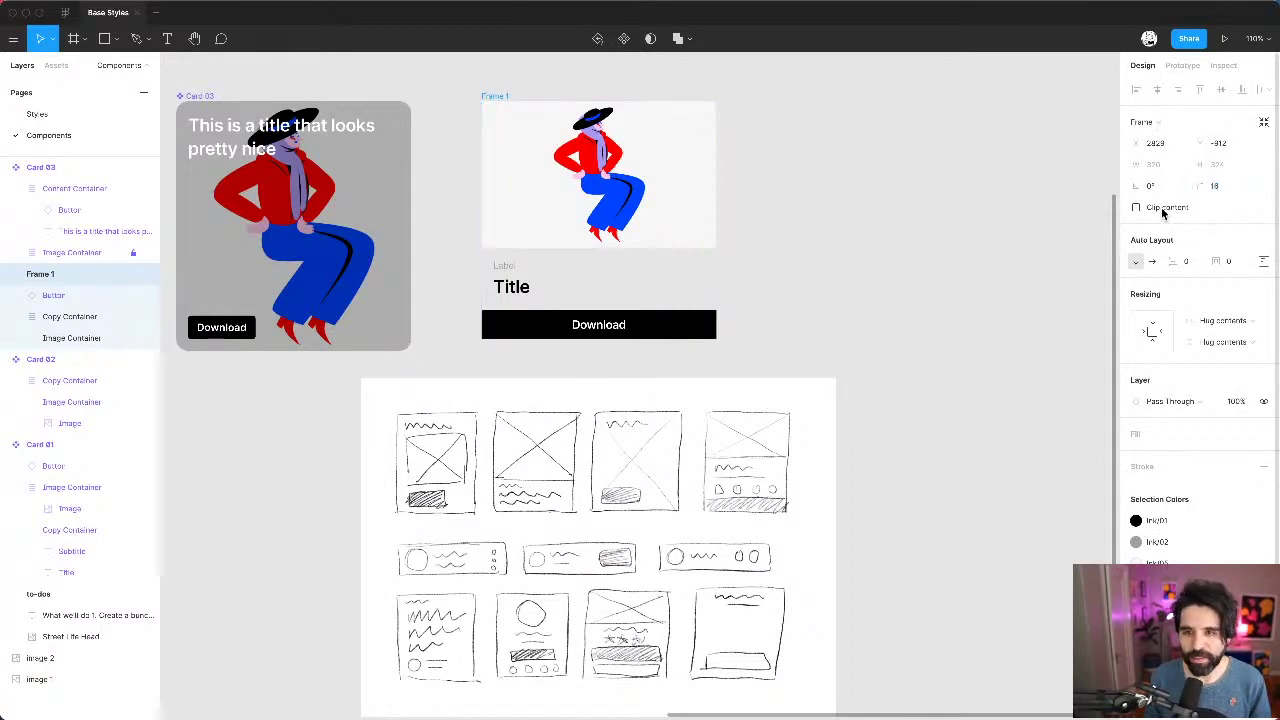
pyautogui.click(1160, 207)
pyautogui.click(846, 326)
# Step: Set the top and bottom padding of the Download button in Frame 1 to 12
pyautogui.scroll(5, 615, 341)
pyautogui.click(614, 330)
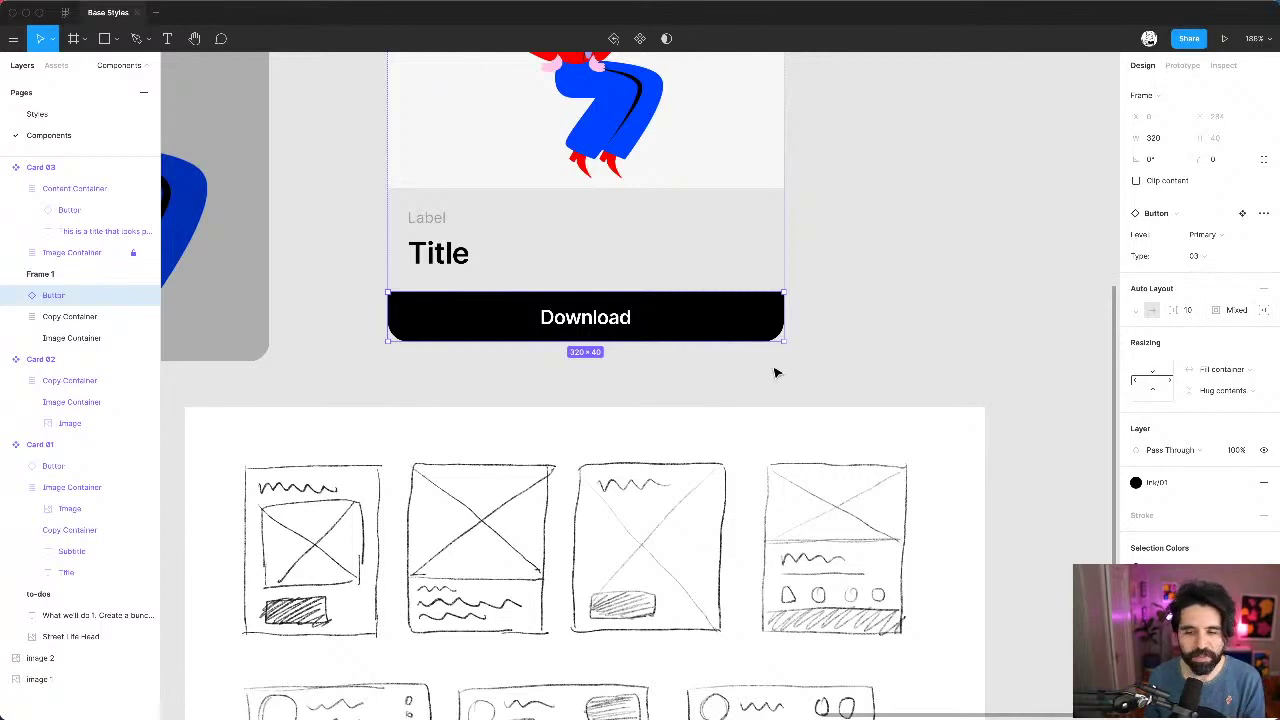
pyautogui.click(1265, 311)
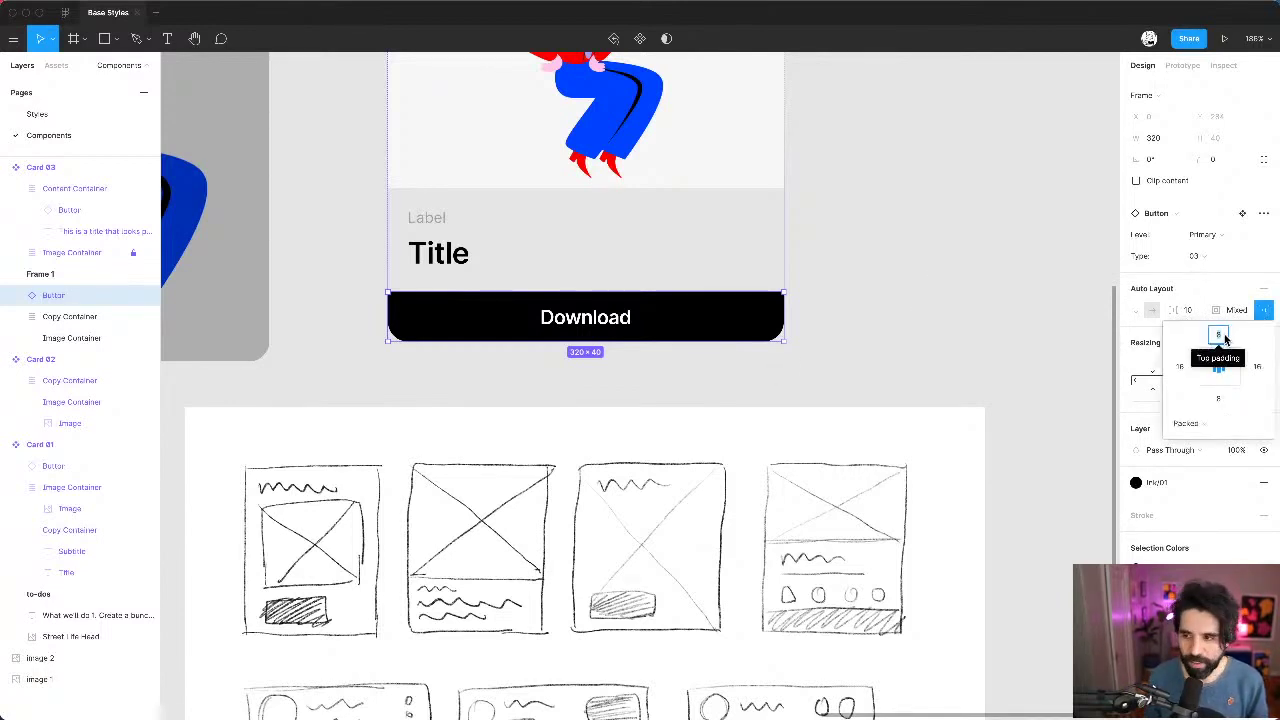
pyautogui.write('12')
pyautogui.press('Return')
pyautogui.click(1220, 399)
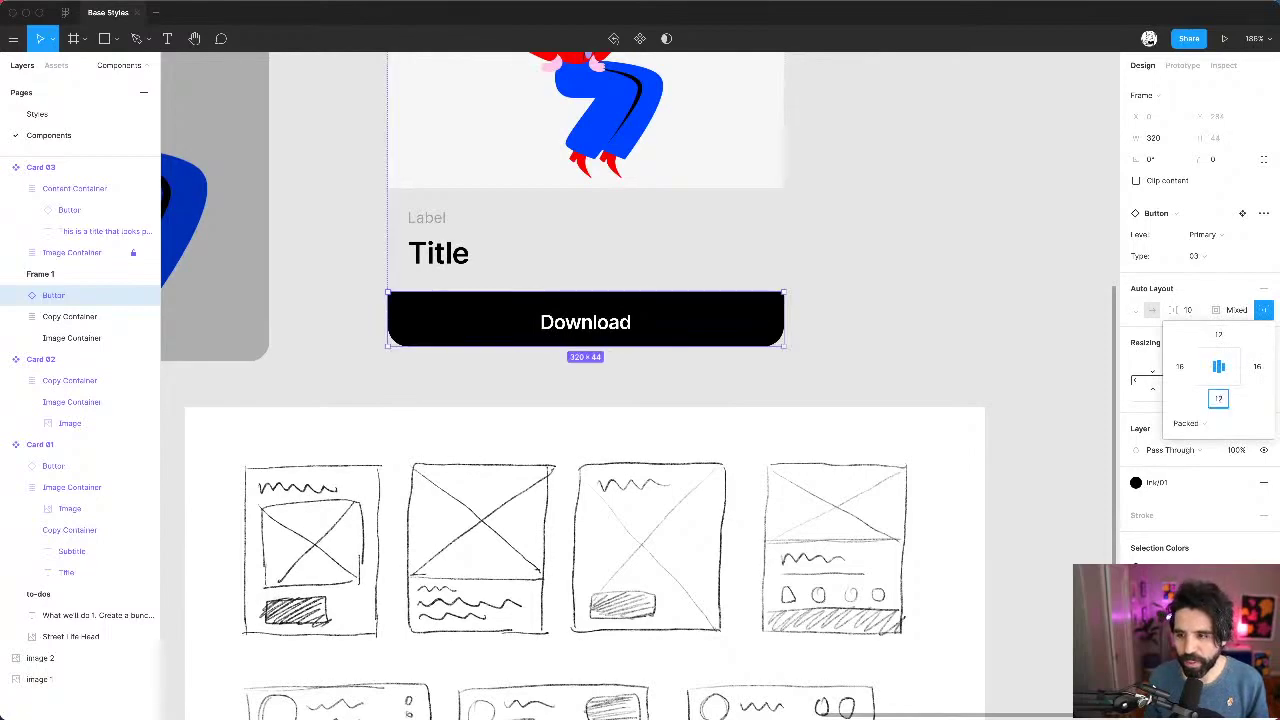
pyautogui.write('12')
pyautogui.press('Return')
pyautogui.click(922, 300)
pyautogui.scroll(-5, 922, 300)
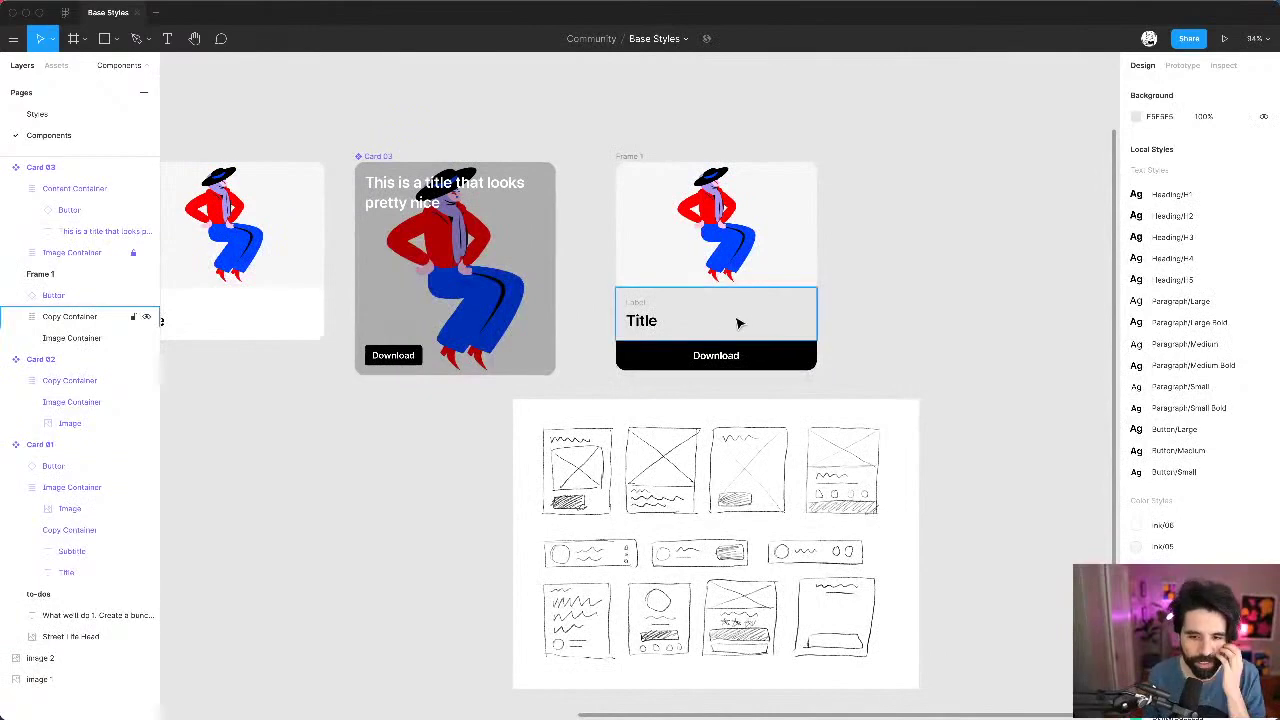
# Step: Check the fourth card's sketch and apply the white Ink/06 color style as Frame 1's fill
pyautogui.scroll(-3, 684, 323)
pyautogui.hscroll(3, 684, 323)
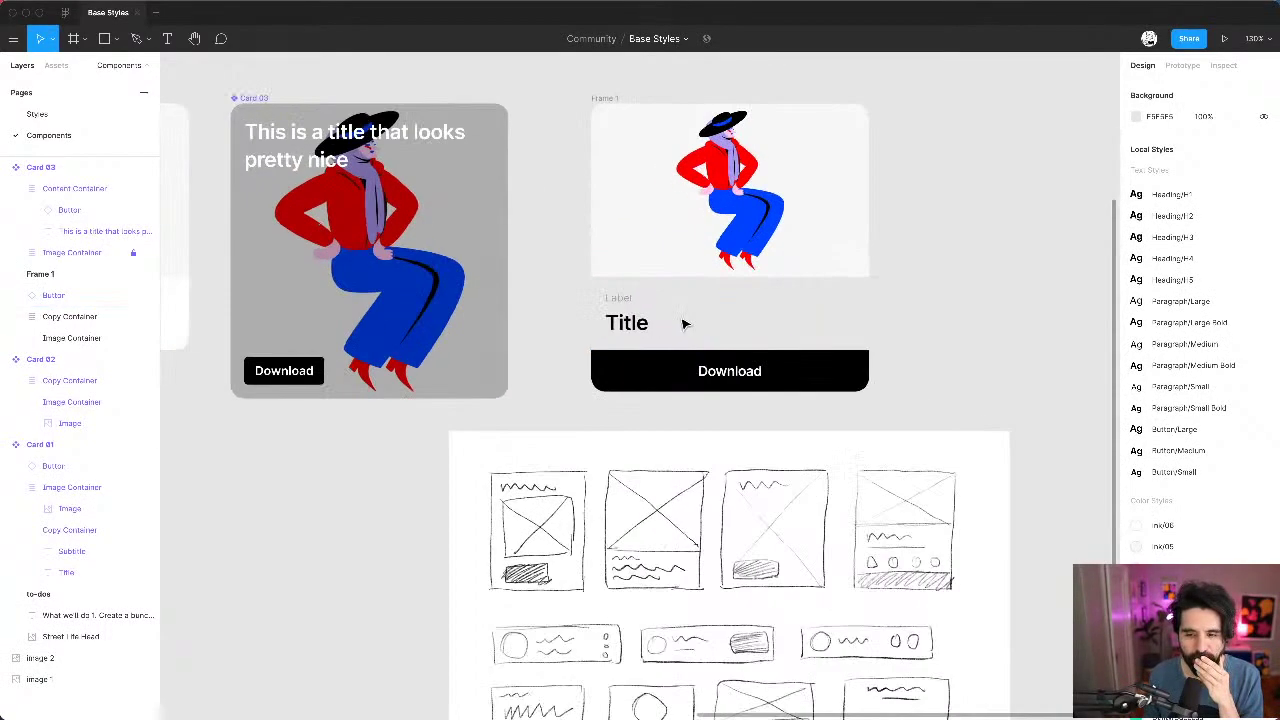
pyautogui.scroll(5, 910, 525)
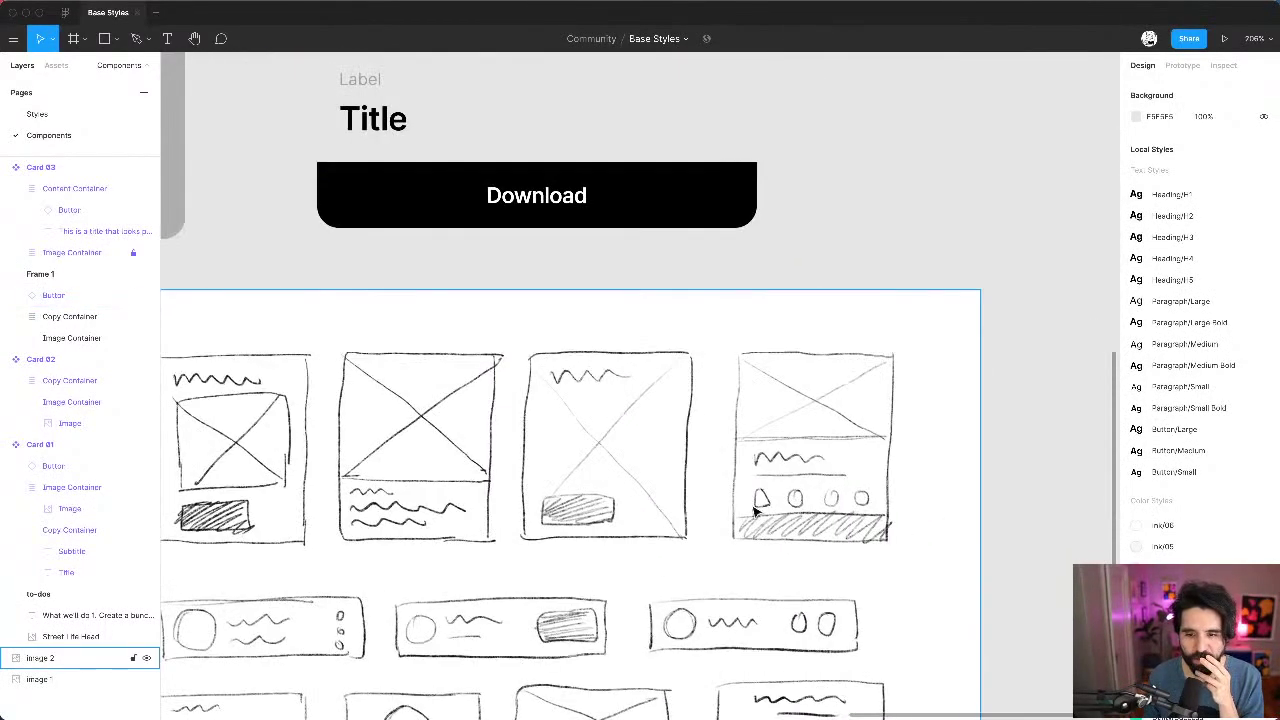
pyautogui.scroll(3, 761, 443)
pyautogui.scroll(-4, 761, 460)
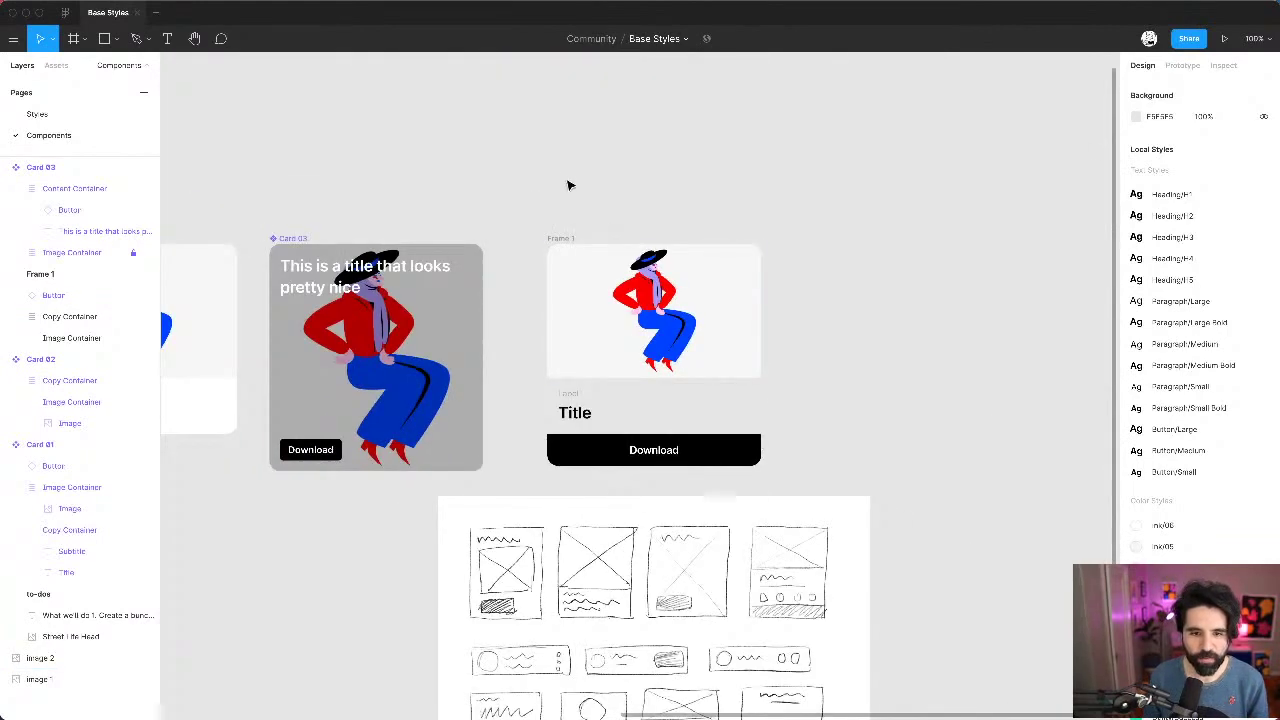
pyautogui.click(563, 238)
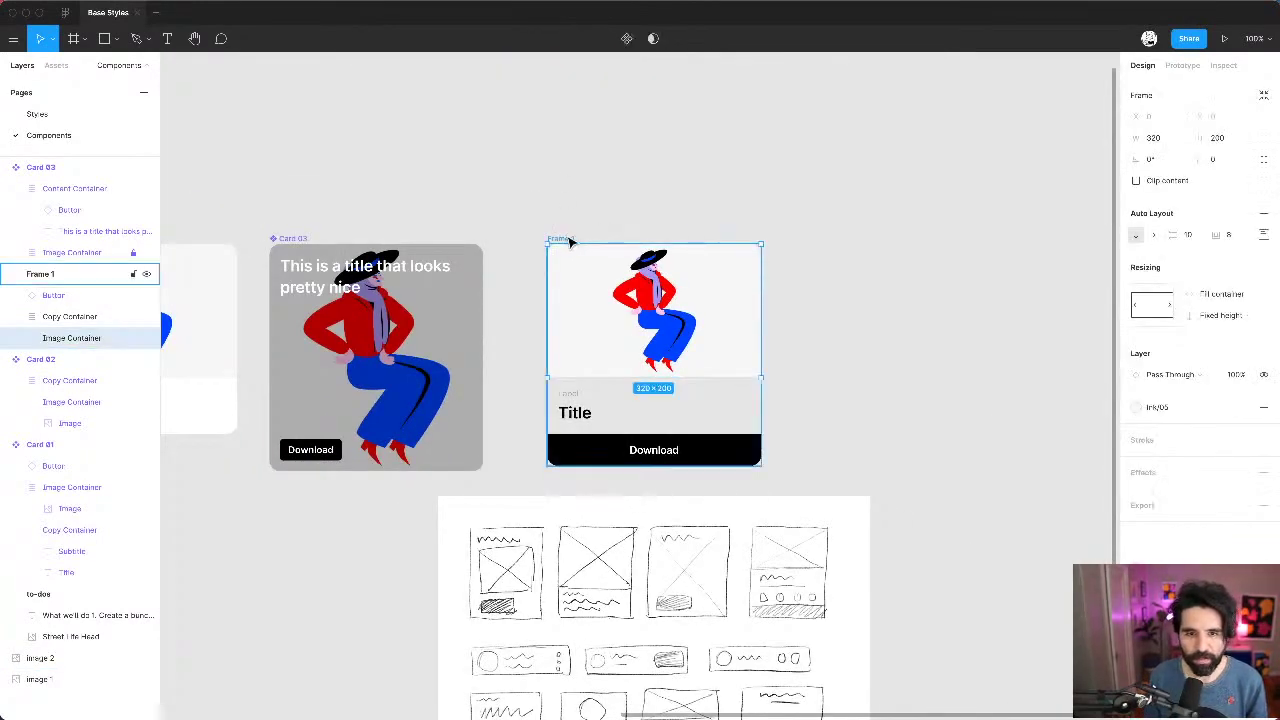
pyautogui.click(568, 240)
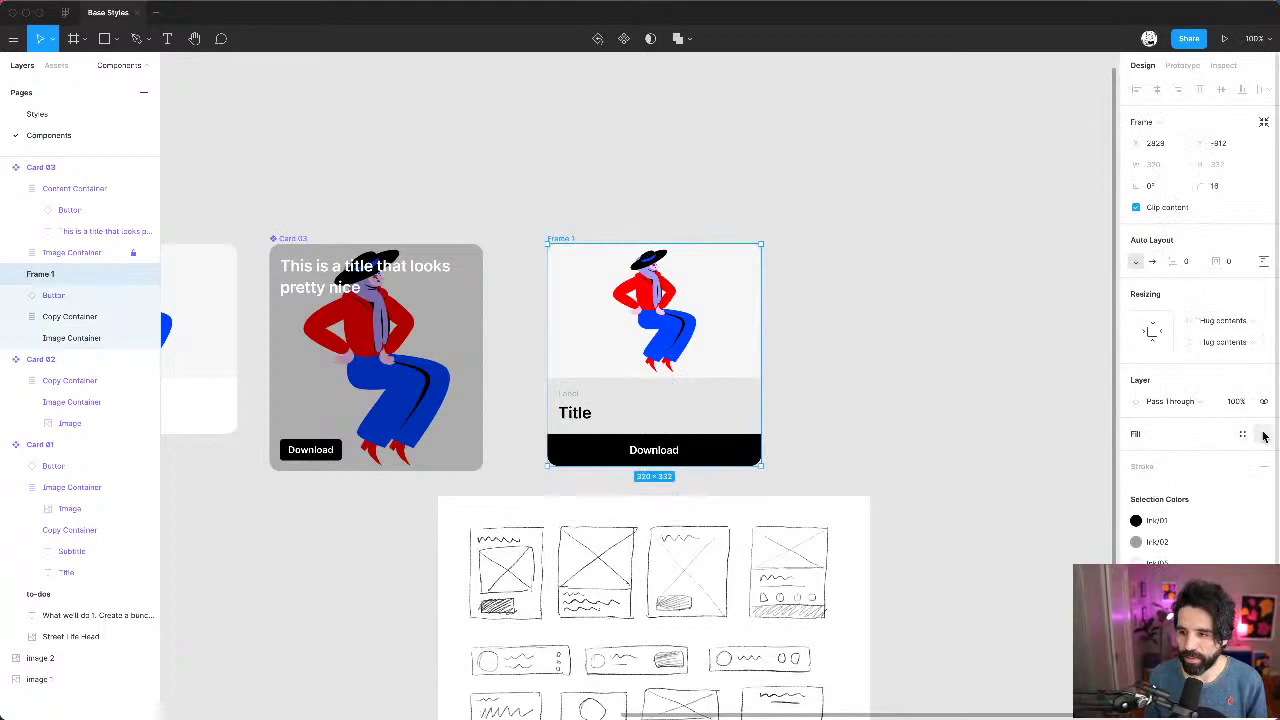
pyautogui.click(1242, 433)
pyautogui.click(920, 371)
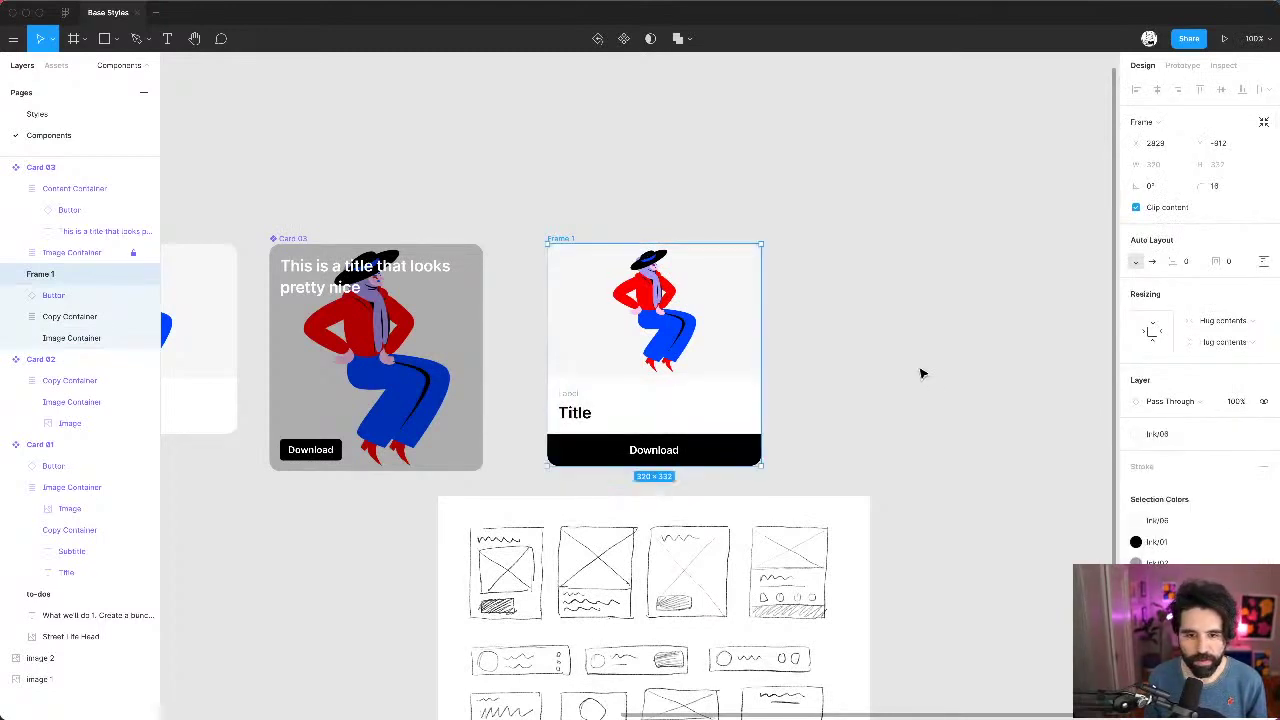
pyautogui.click(923, 358)
pyautogui.scroll(3, 818, 291)
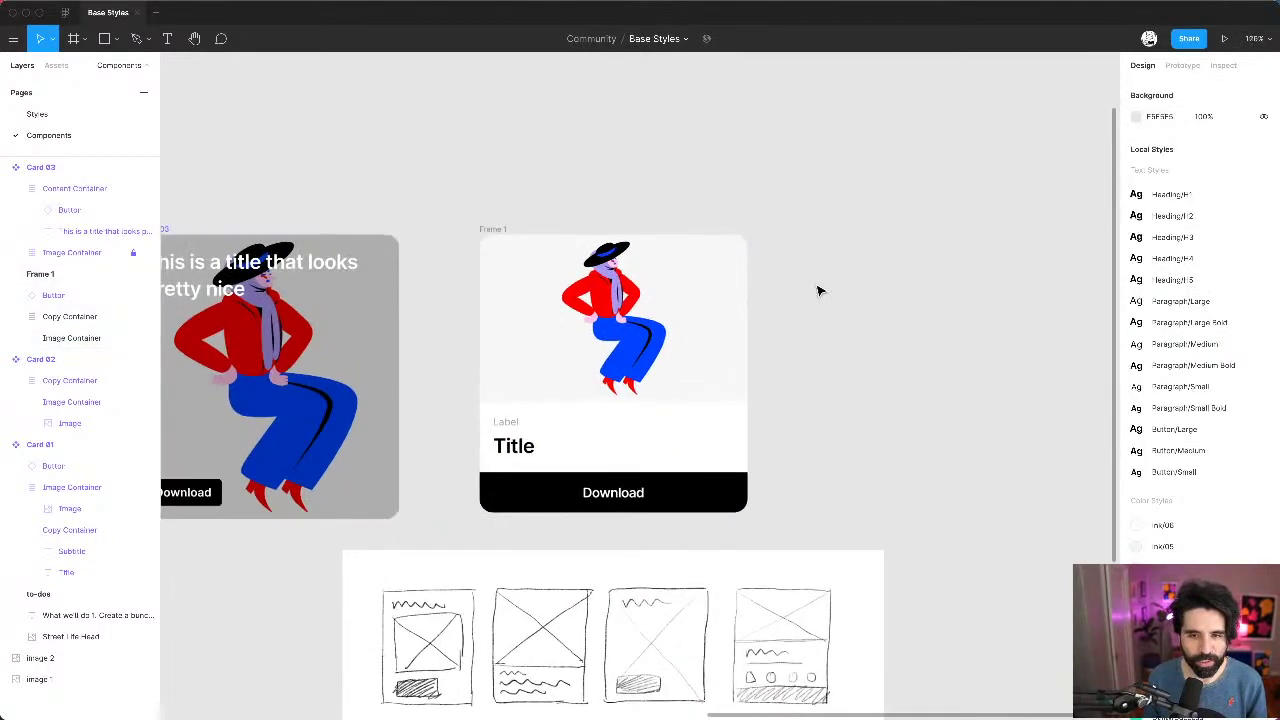
pyautogui.hscroll(-5, 622, 313)
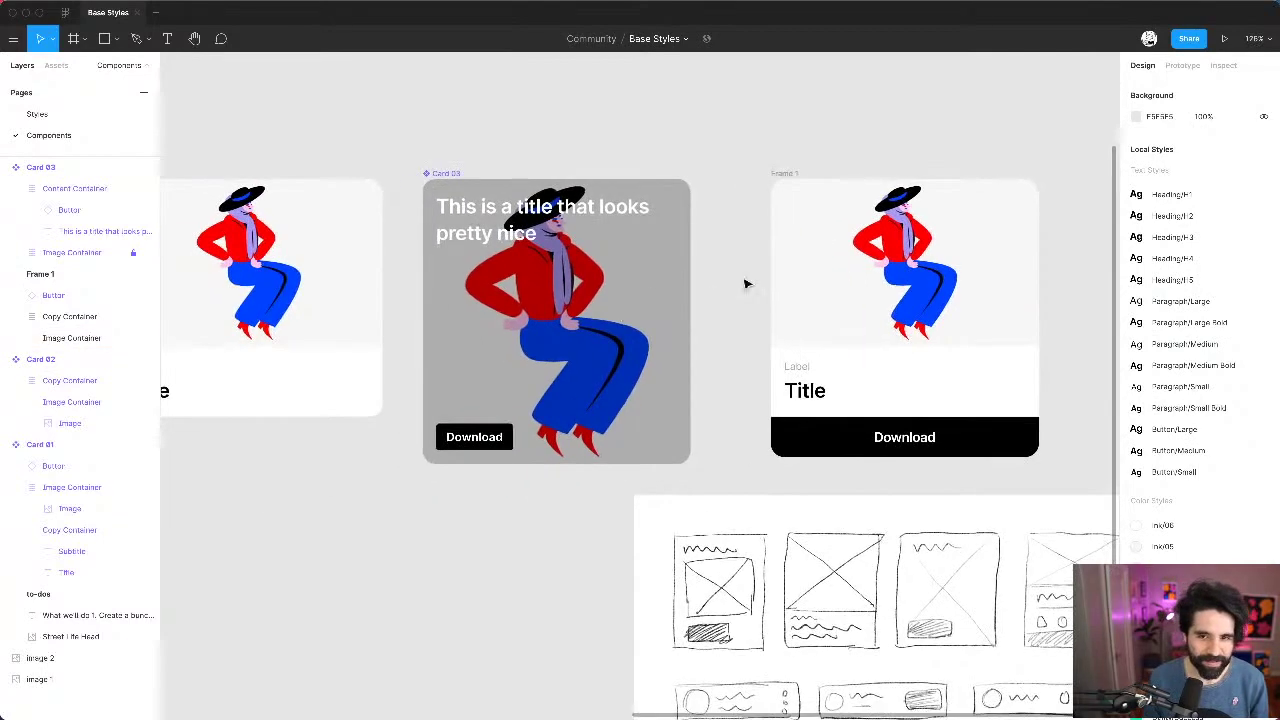
pyautogui.click(924, 287)
pyautogui.hscroll(3, 924, 287)
pyautogui.hscroll(2, 924, 287)
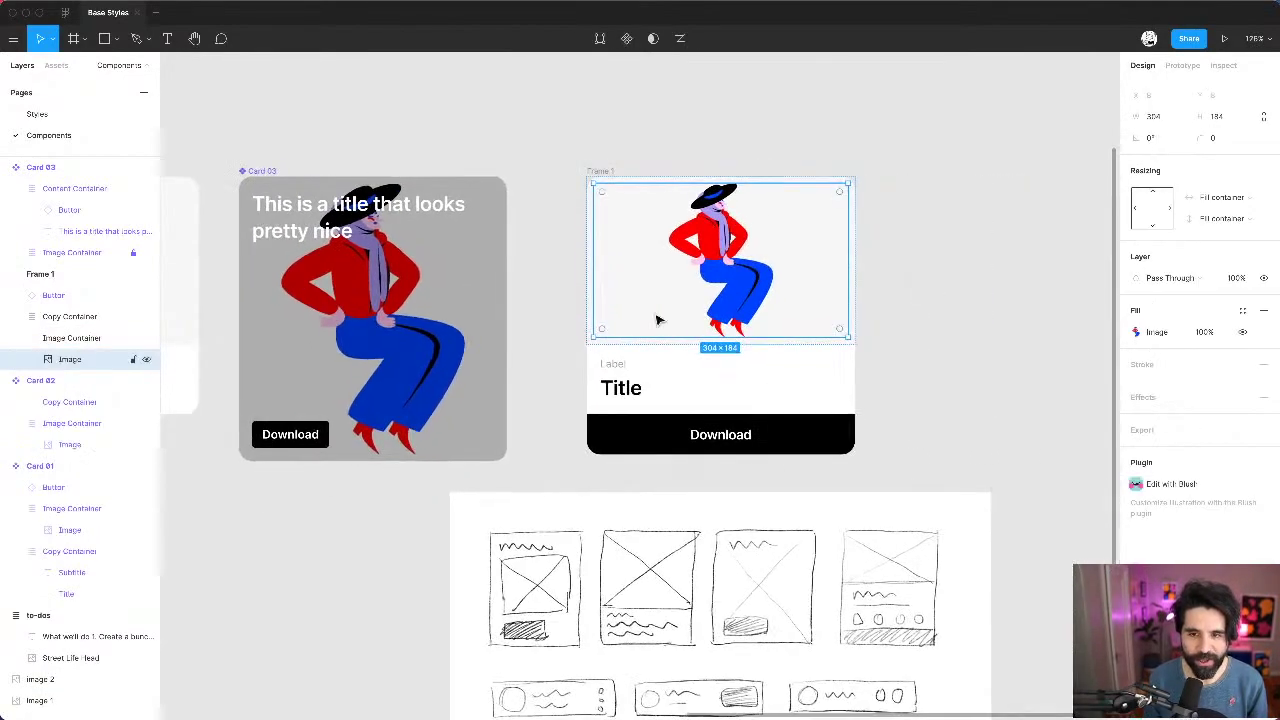
pyautogui.click(700, 123)
pyautogui.rightClick(701, 121)
pyautogui.moveTo(755, 159)
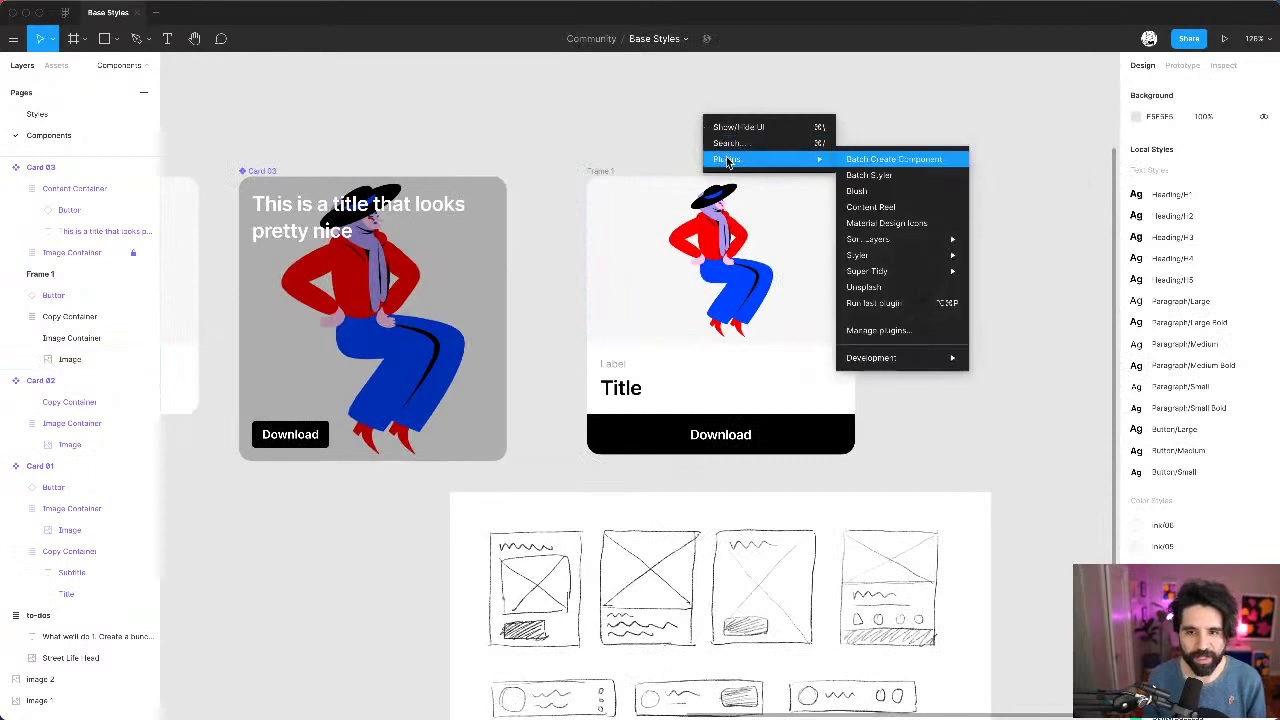
pyautogui.click(878, 193)
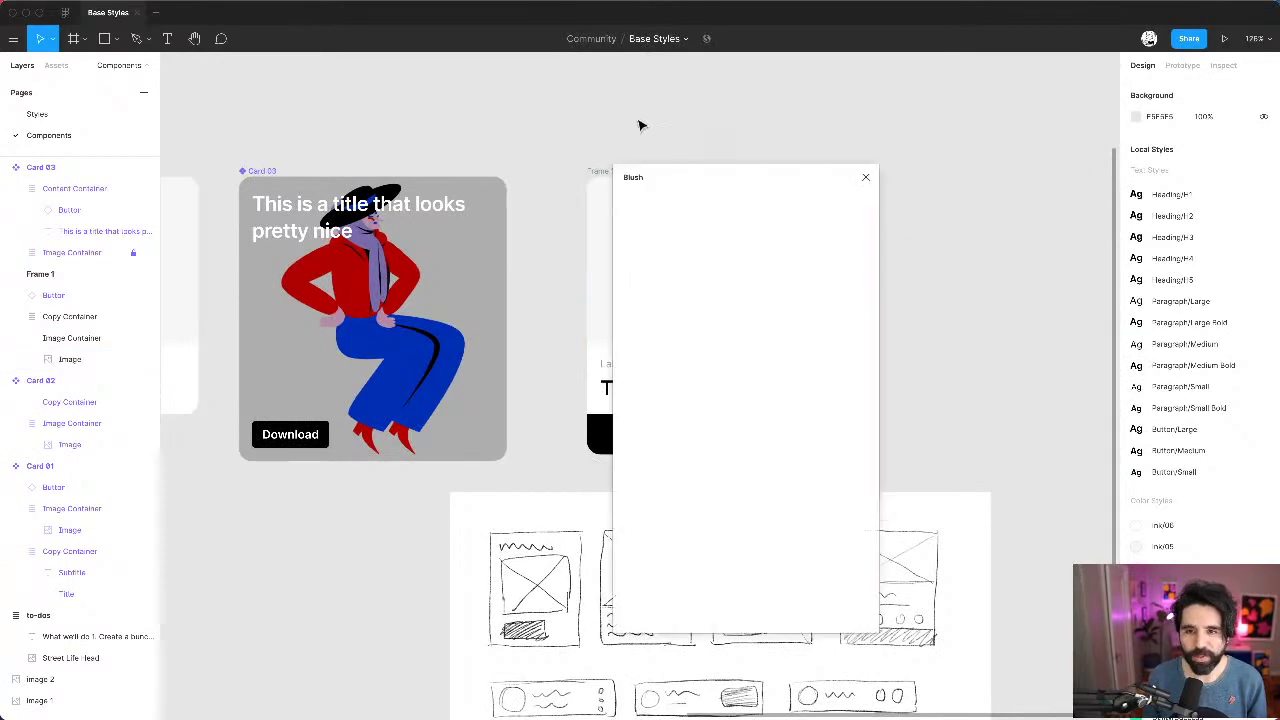
pyautogui.click(866, 178)
pyautogui.hscroll(2, 820, 165)
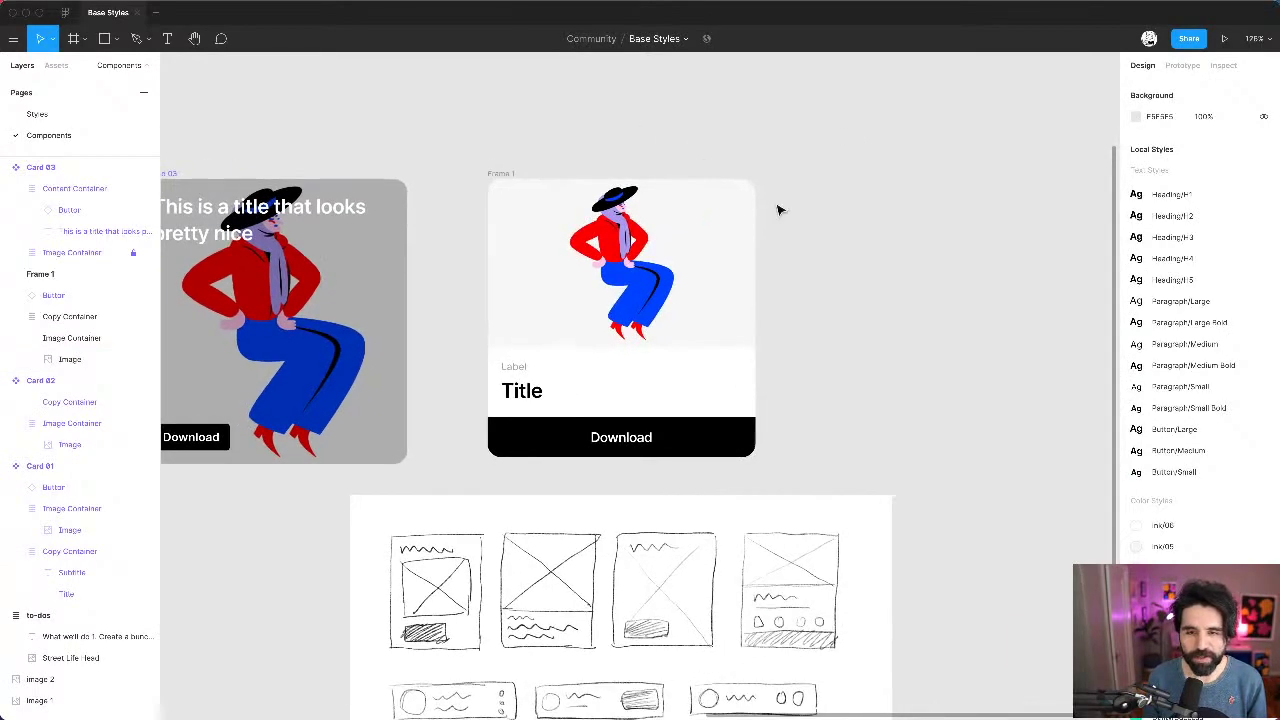
# Step: Open the illustration in Frame 1's Image Container for editing with the Blush plugin, keeping the card in view
pyautogui.click(695, 268)
pyautogui.doubleClick(641, 281)
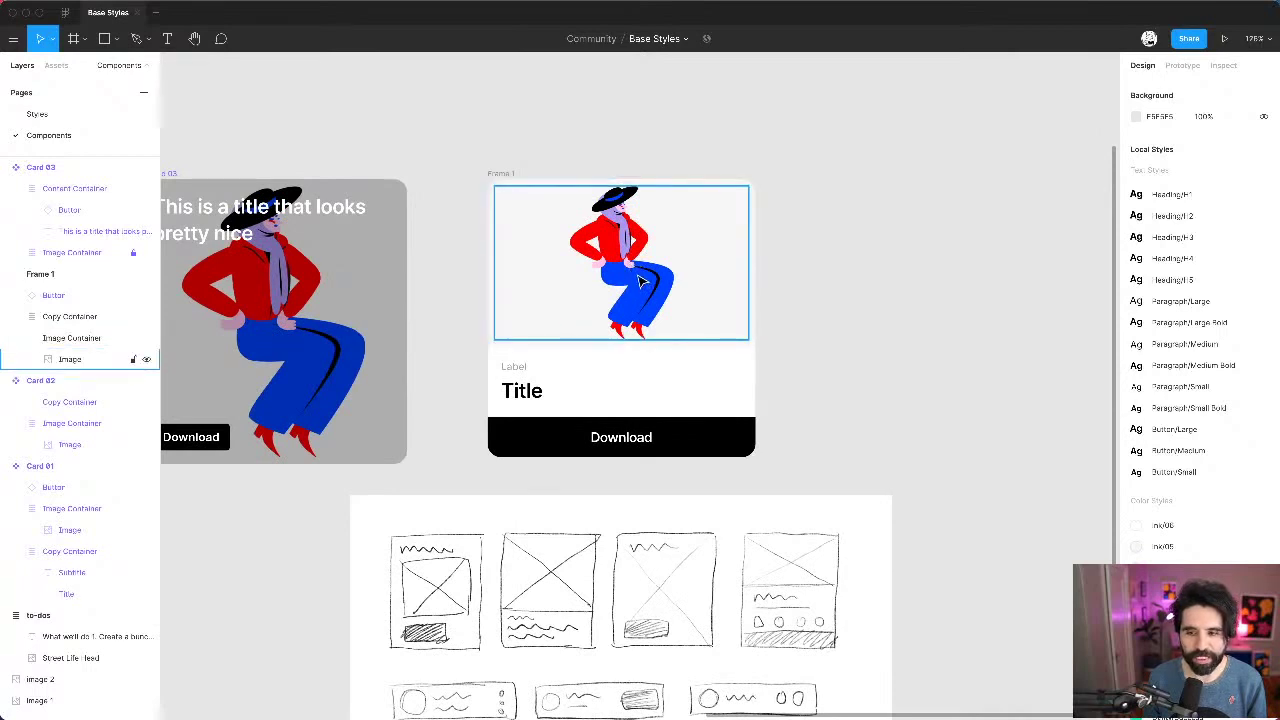
pyautogui.click(641, 281)
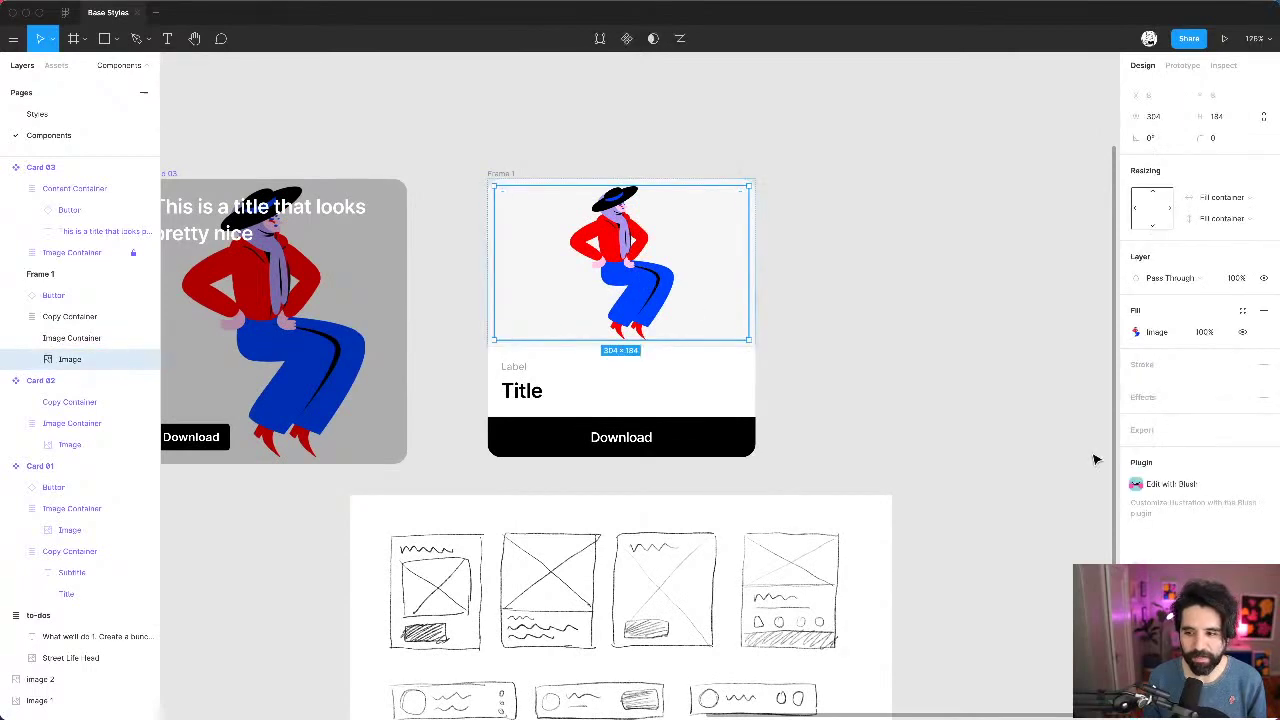
pyautogui.click(1173, 486)
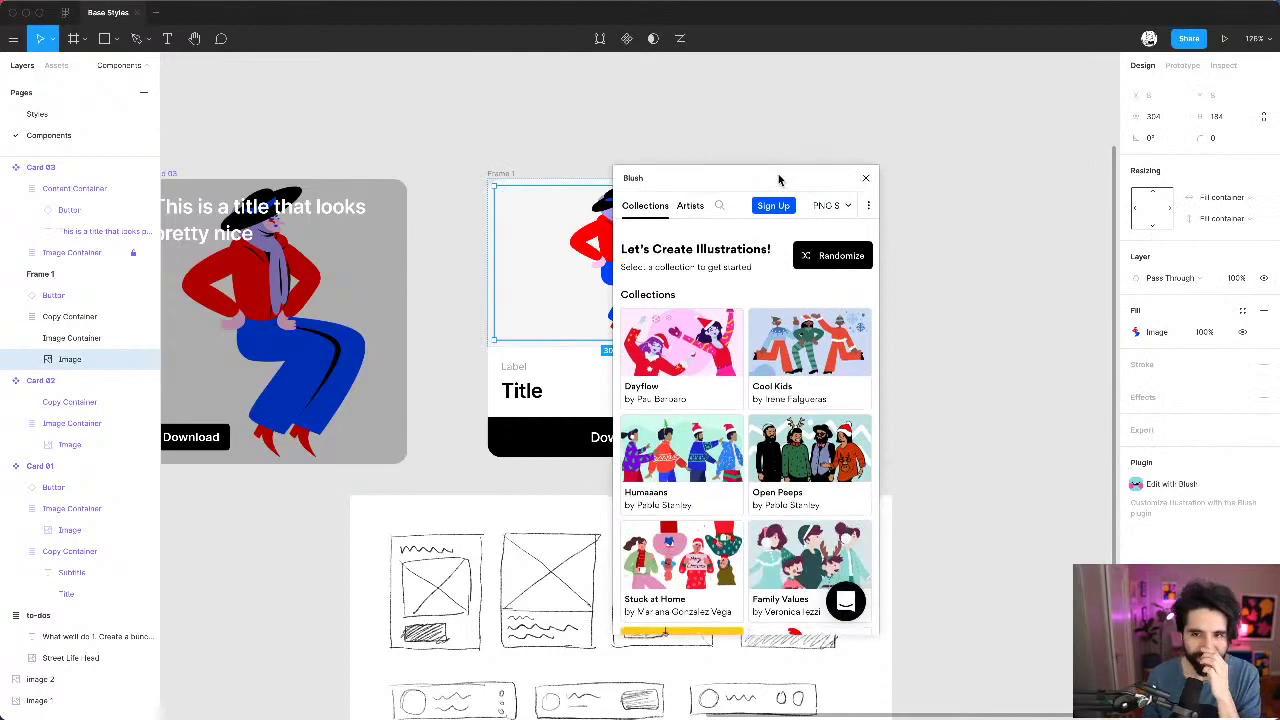
pyautogui.moveTo(780, 165); pyautogui.dragTo(951, 134)
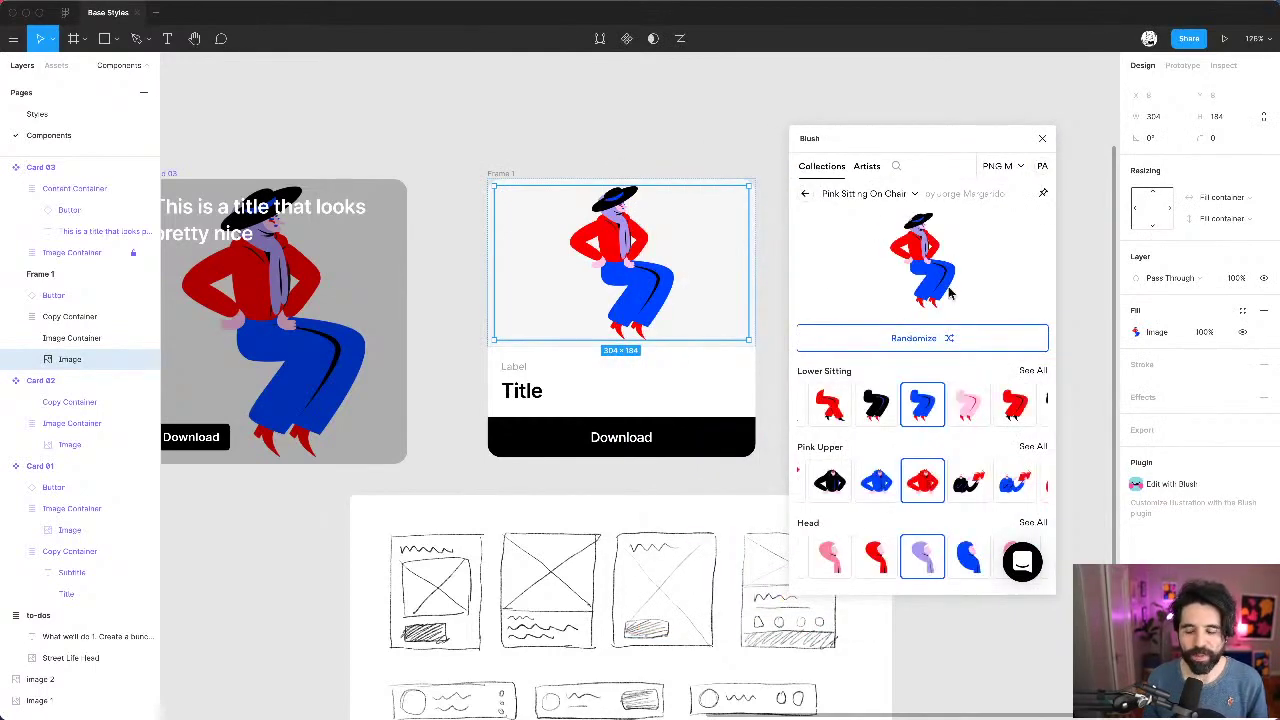
# Step: Try several randomized variations of the Pink Sitting On Chair character as Frame 1's illustration
pyautogui.click(938, 340)
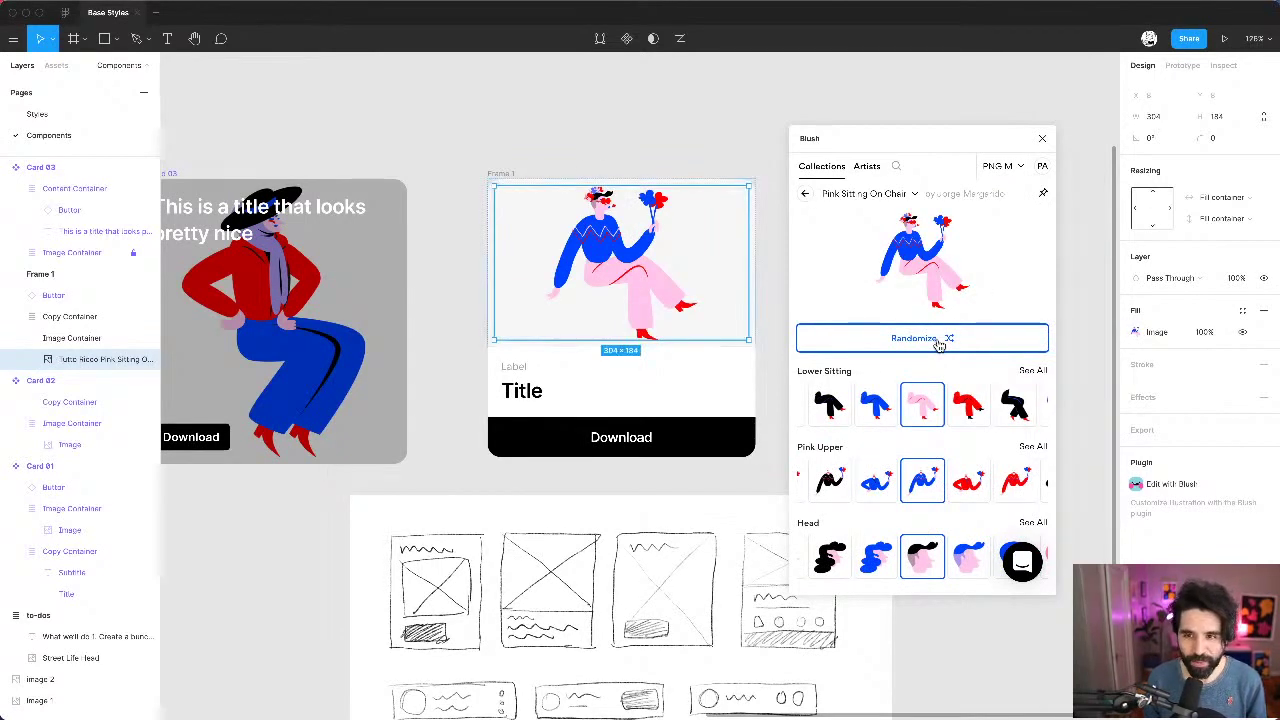
pyautogui.click(938, 340)
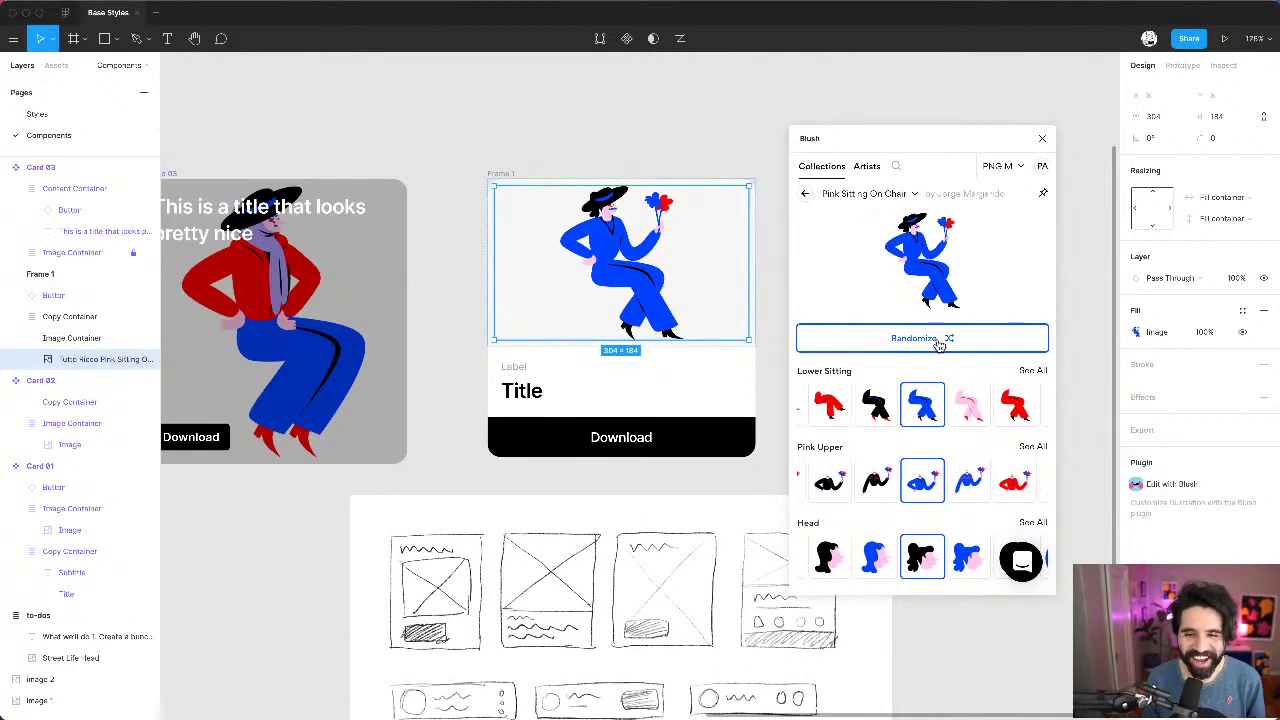
pyautogui.hotkey('ctrl', '+')
pyautogui.click(940, 340)
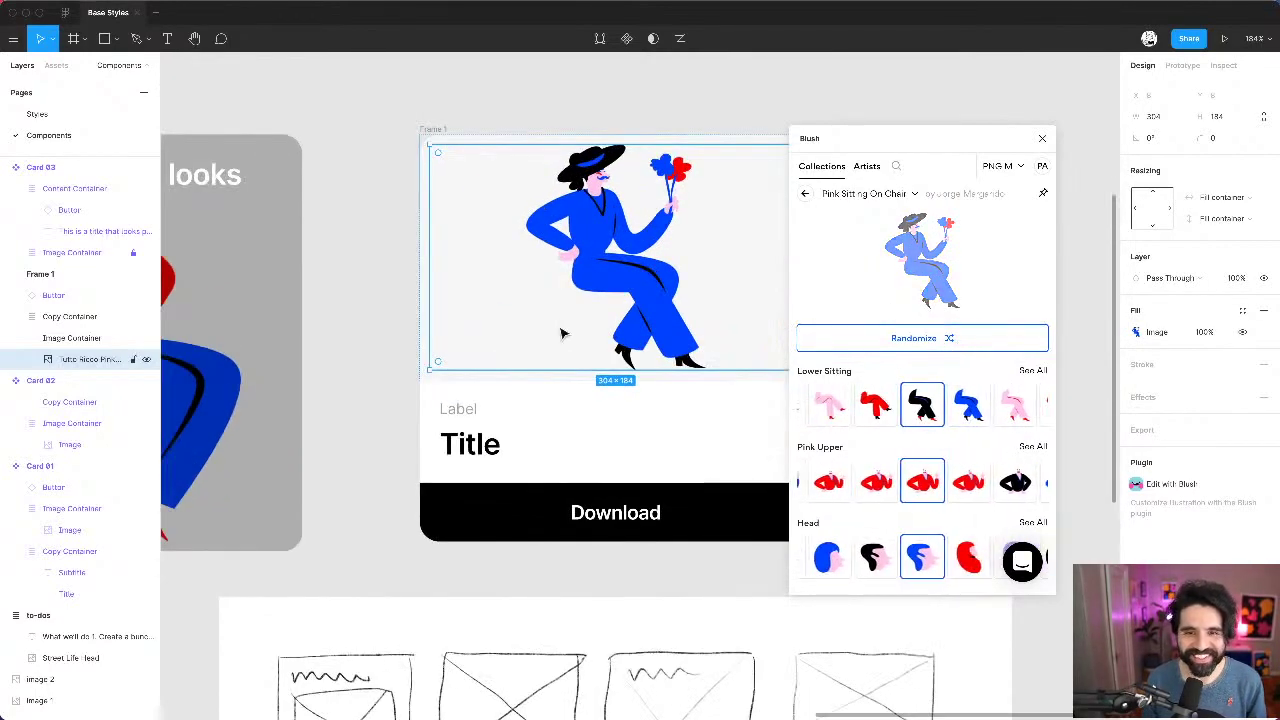
# Step: Replace Frame 1's illustration with the Marching scene from the Tutto Ricco collection
pyautogui.click(805, 193)
pyautogui.scroll(1, 925, 460)
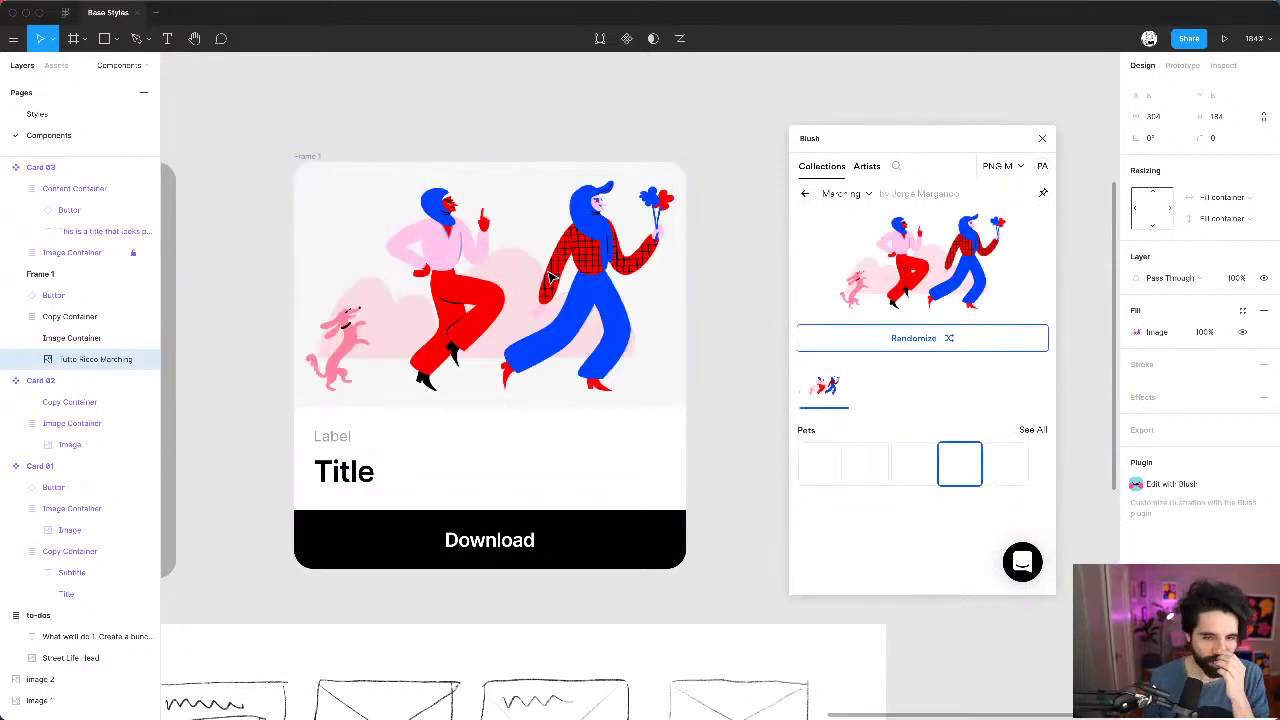
pyautogui.click(743, 145)
pyautogui.scroll(-3, 743, 148)
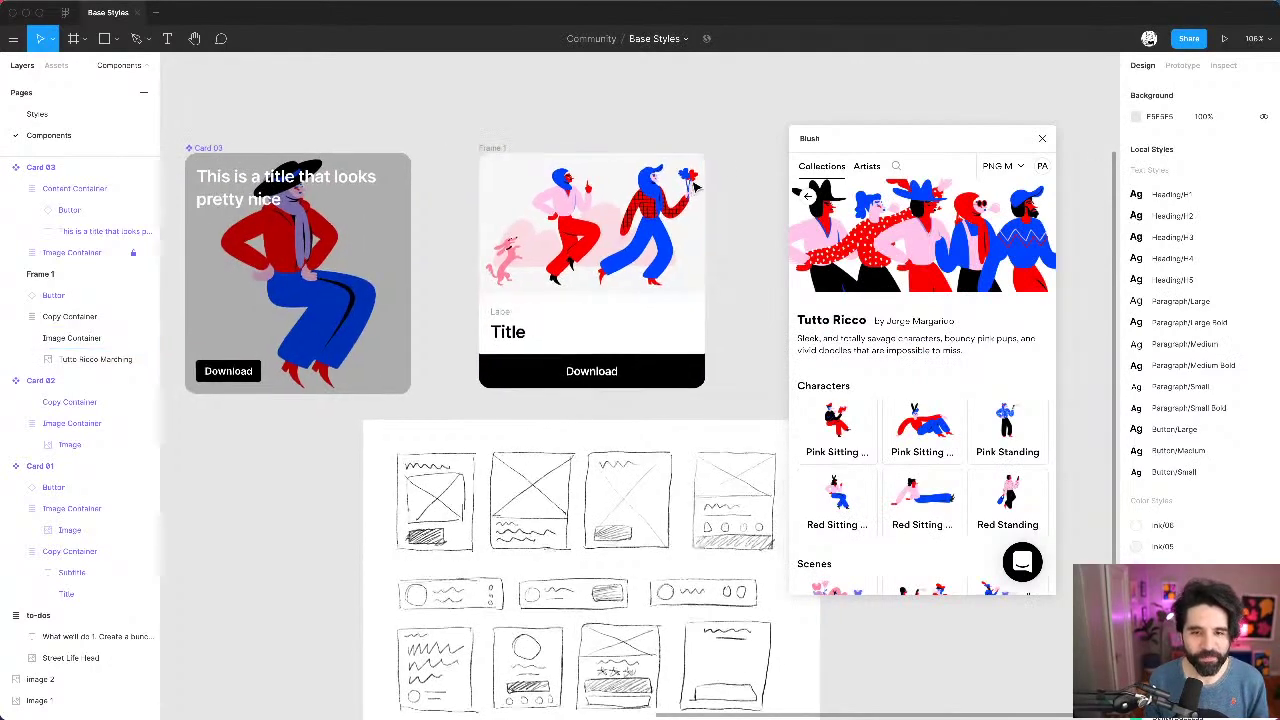
pyautogui.hscroll(2, 694, 186)
# Step: Reorder the text in Frame 1's Copy Container so the Label sits below the Title
pyautogui.click(468, 345)
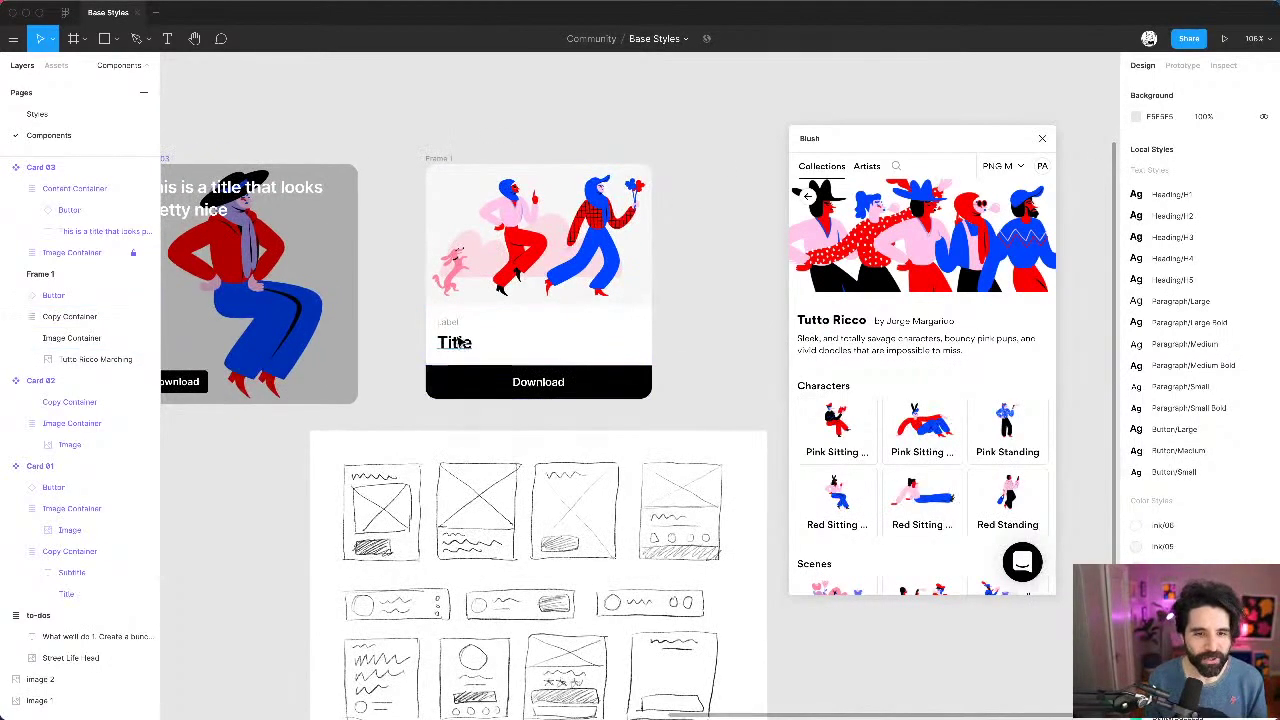
pyautogui.doubleClick(450, 324)
pyautogui.click(456, 344)
pyautogui.hscroll(-3, 477, 360)
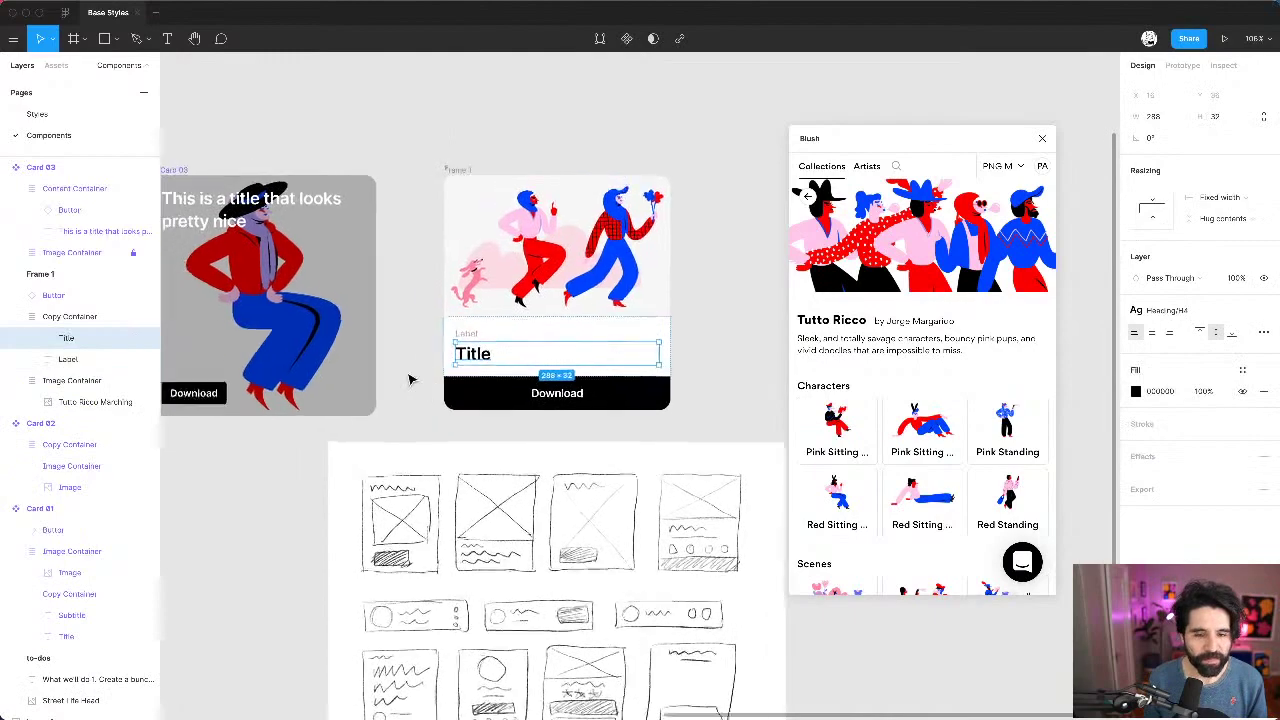
pyautogui.click(480, 360)
pyautogui.scroll(-2, 480, 360)
pyautogui.scroll(5, 400, 325)
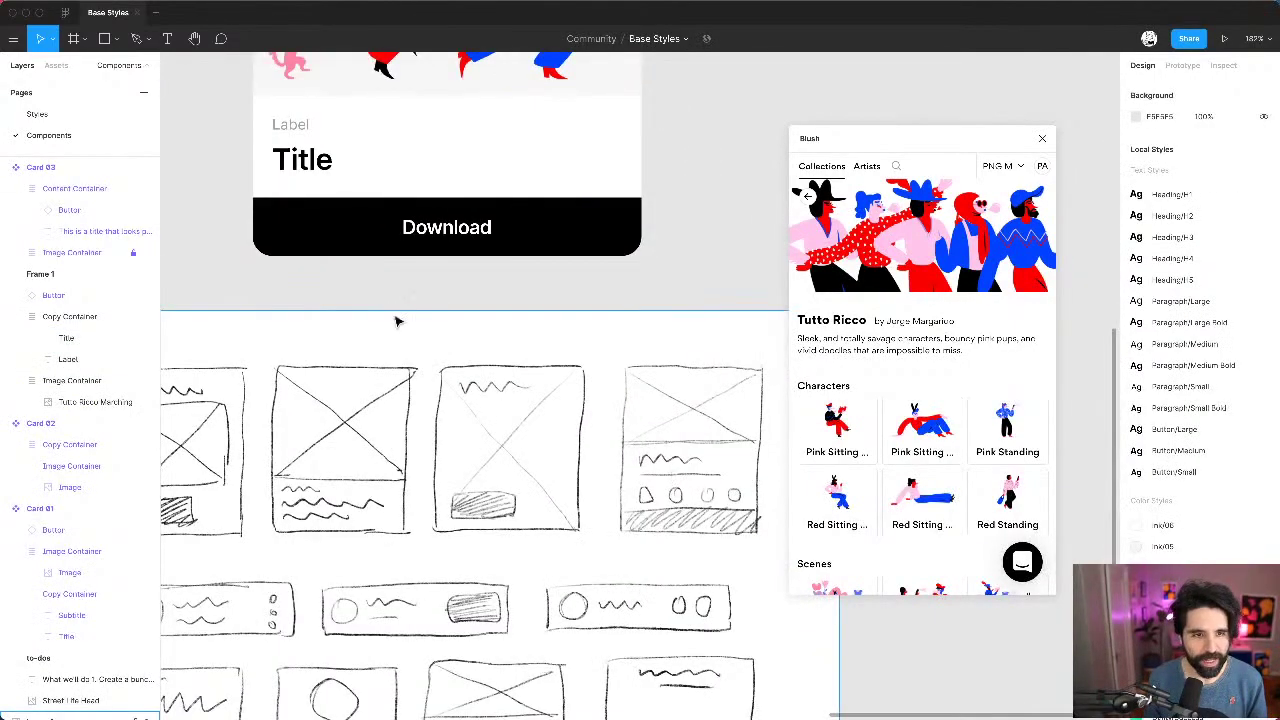
pyautogui.click(305, 128)
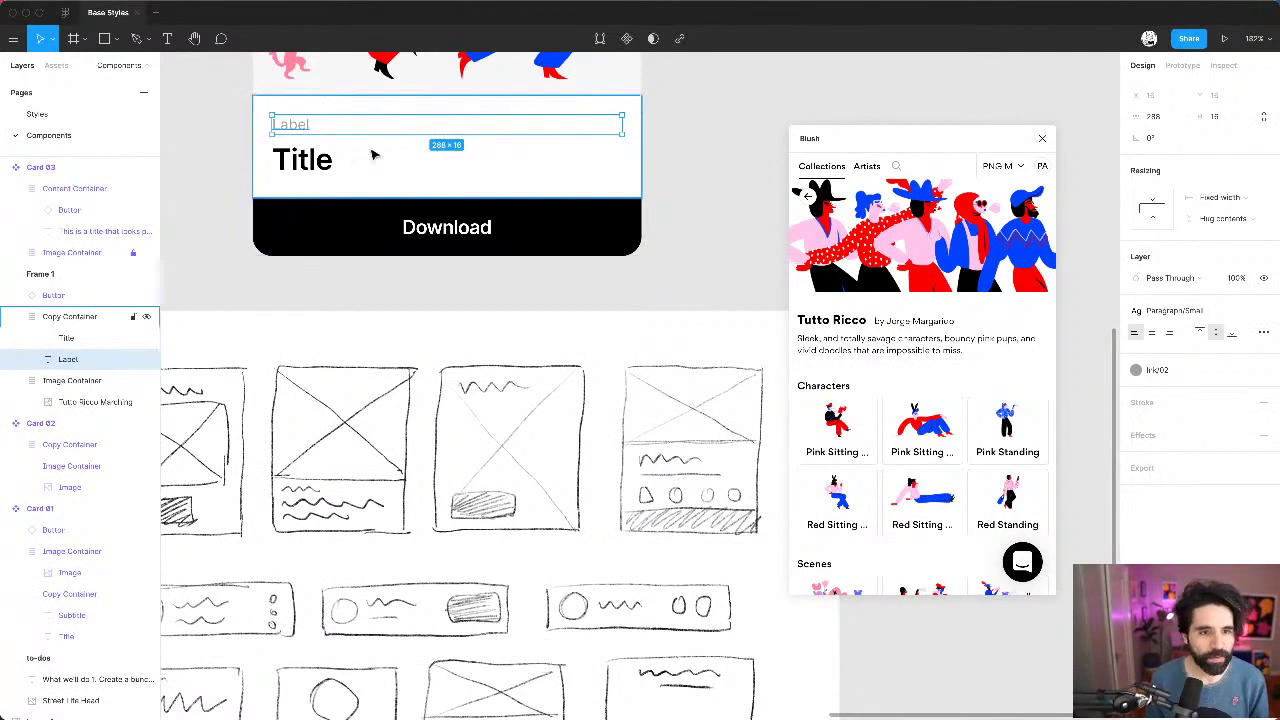
pyautogui.press('Down')
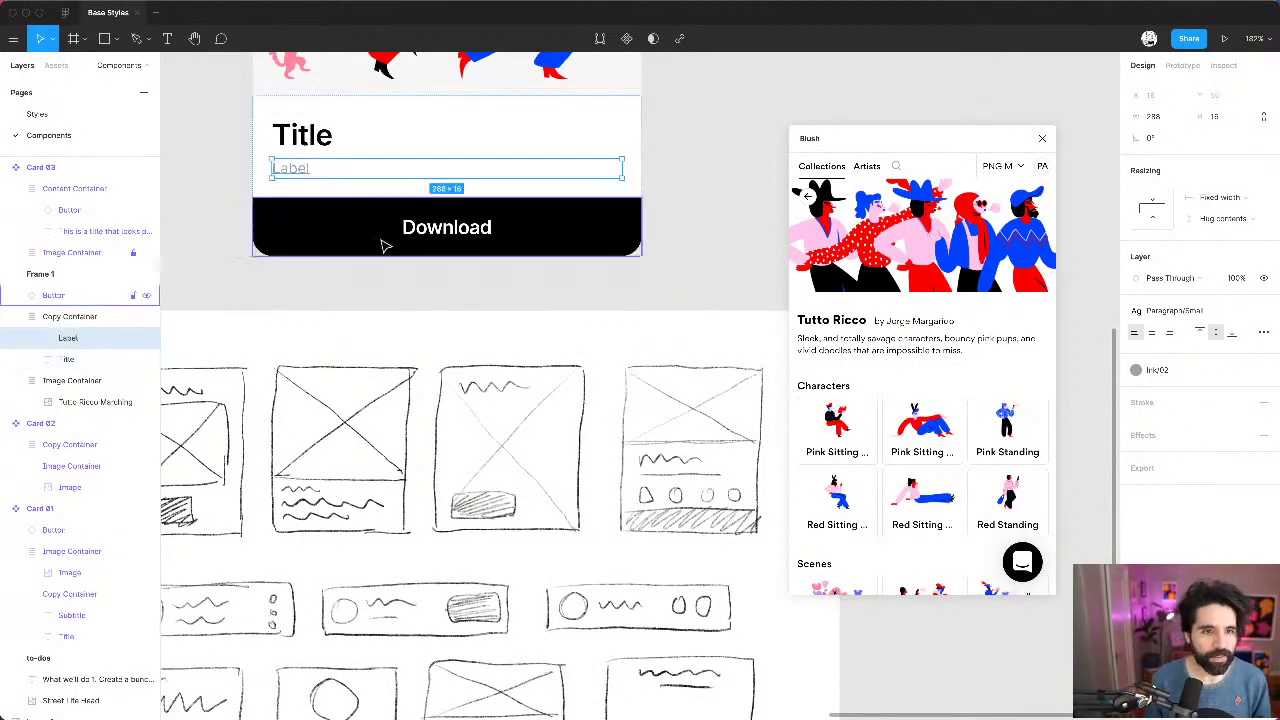
pyautogui.click(409, 291)
# Step: Check the icon row in the fourth card's sketch and expand the Styles / Icons group of the local components
pyautogui.scroll(5, 689, 554)
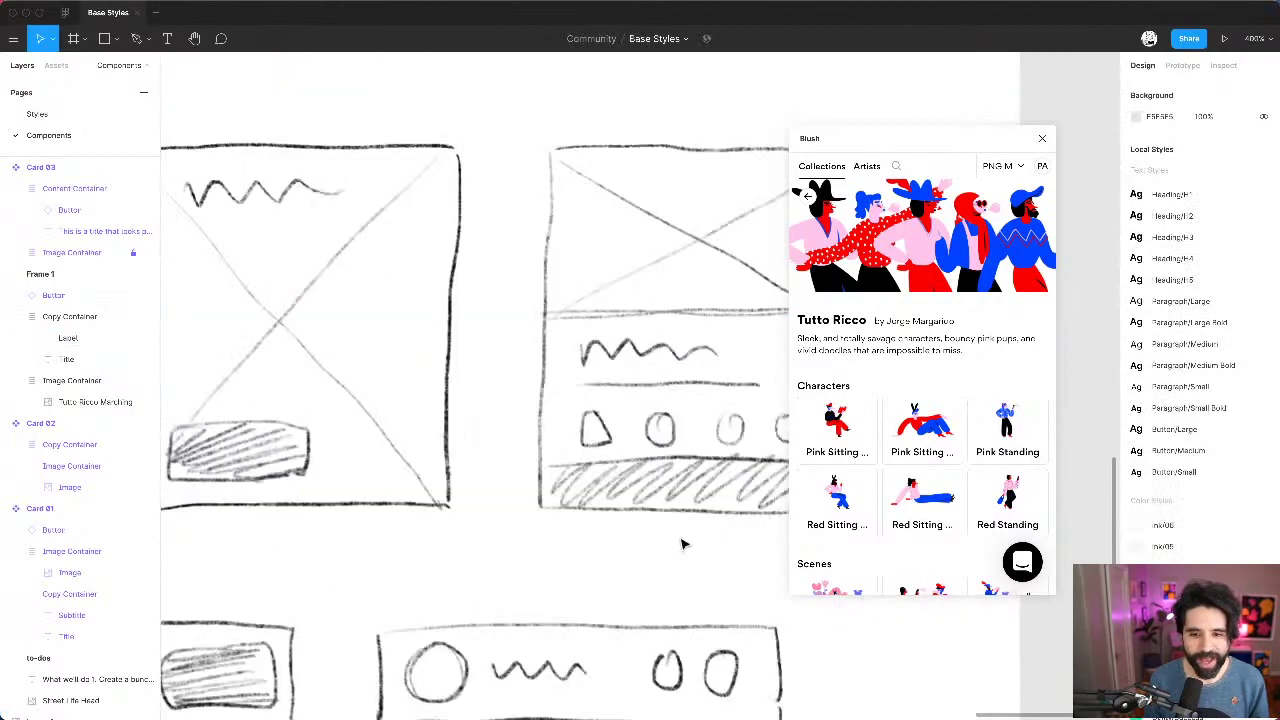
pyautogui.scroll(-5, 601, 401)
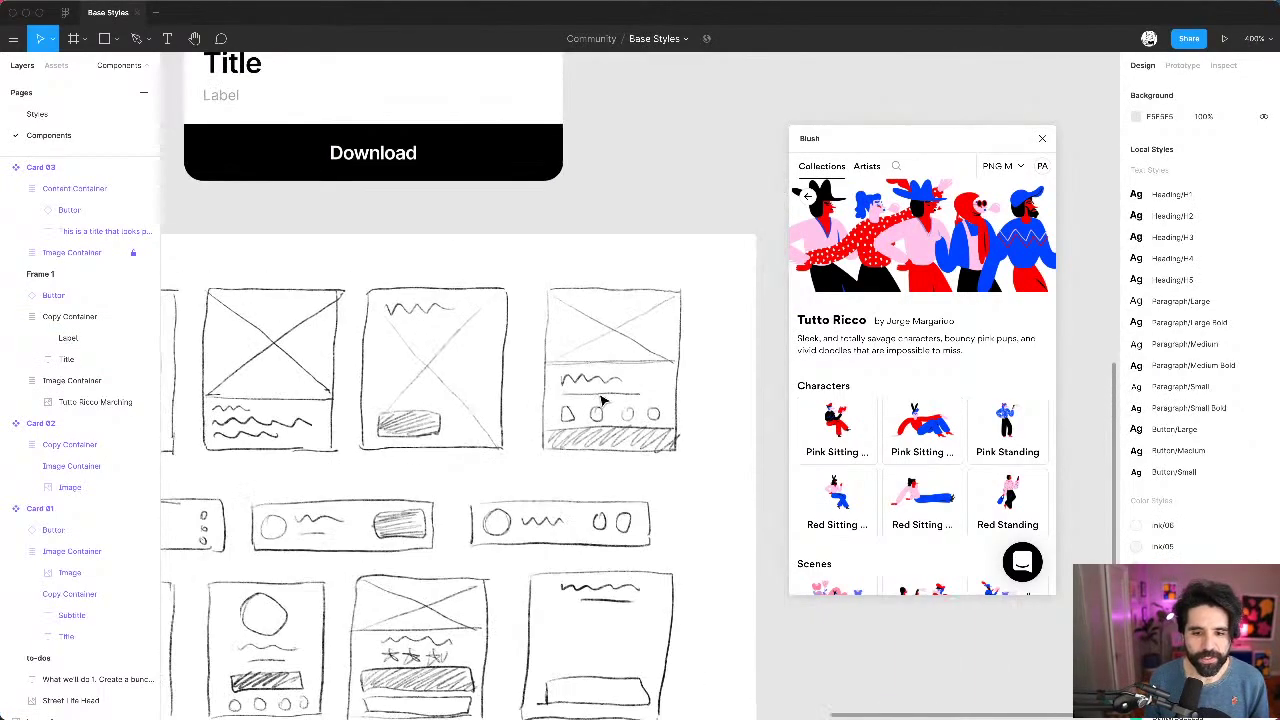
pyautogui.scroll(-3, 601, 401)
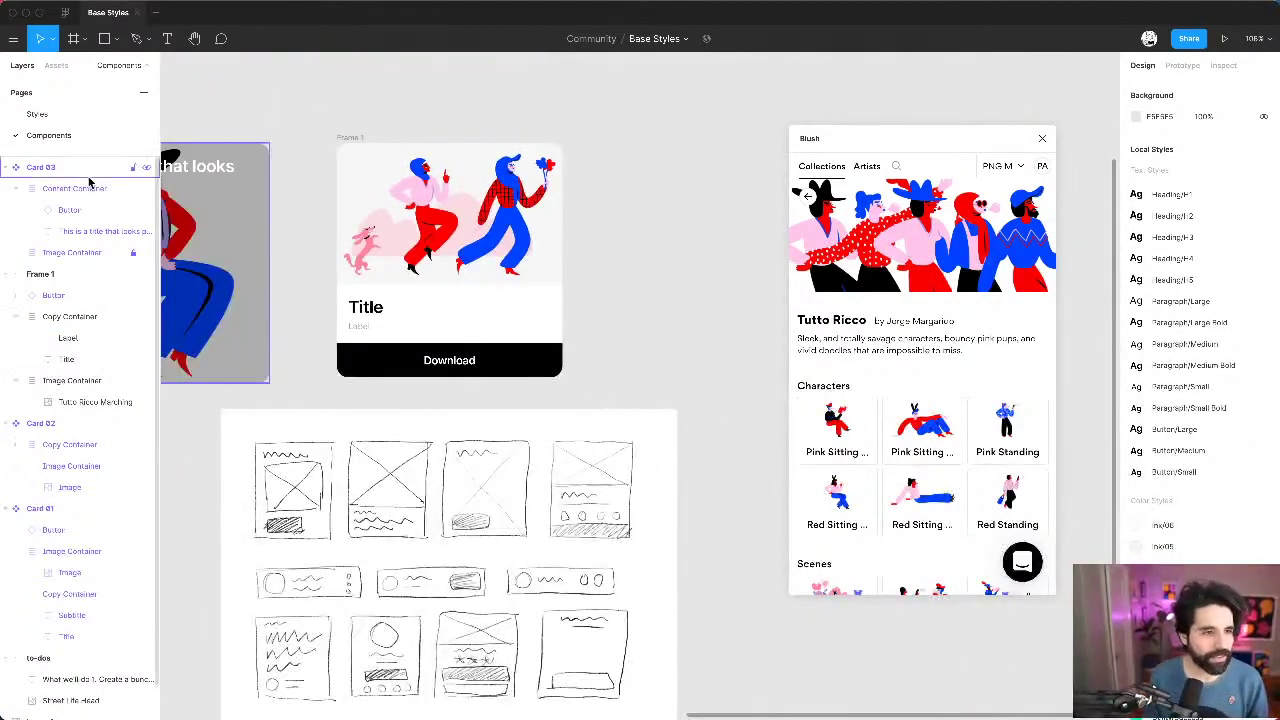
pyautogui.click(57, 66)
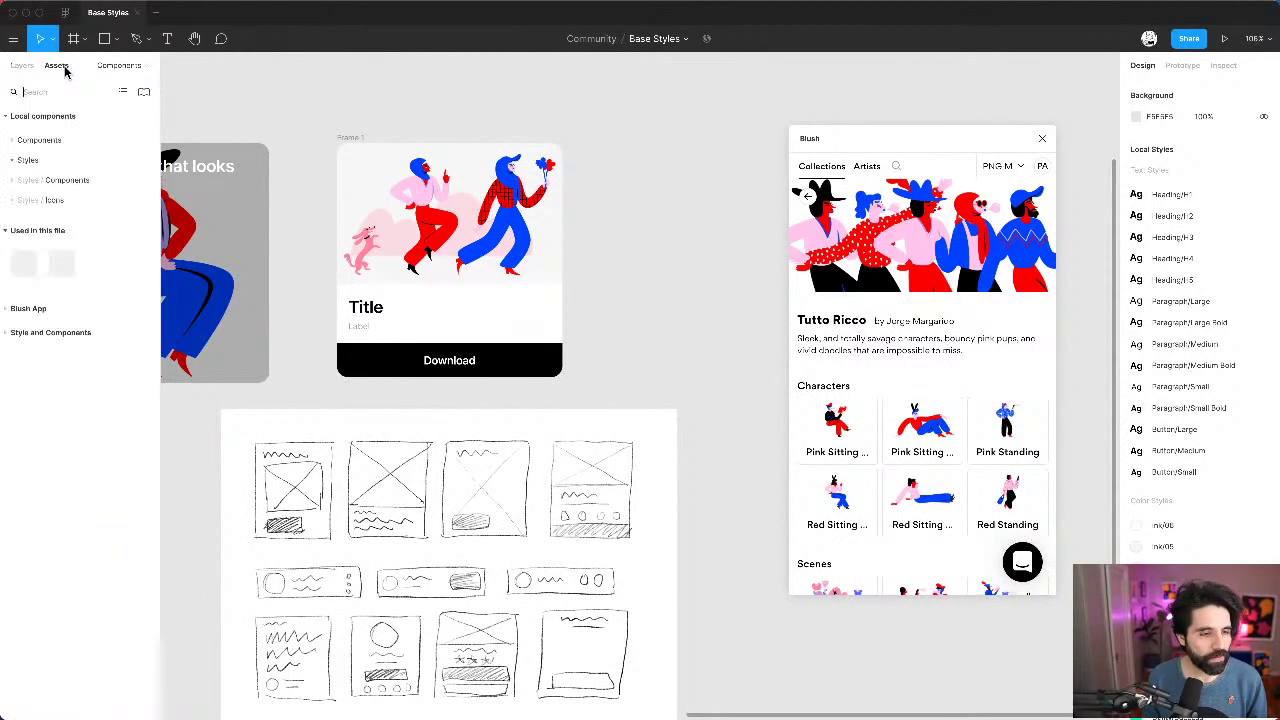
pyautogui.click(7, 231)
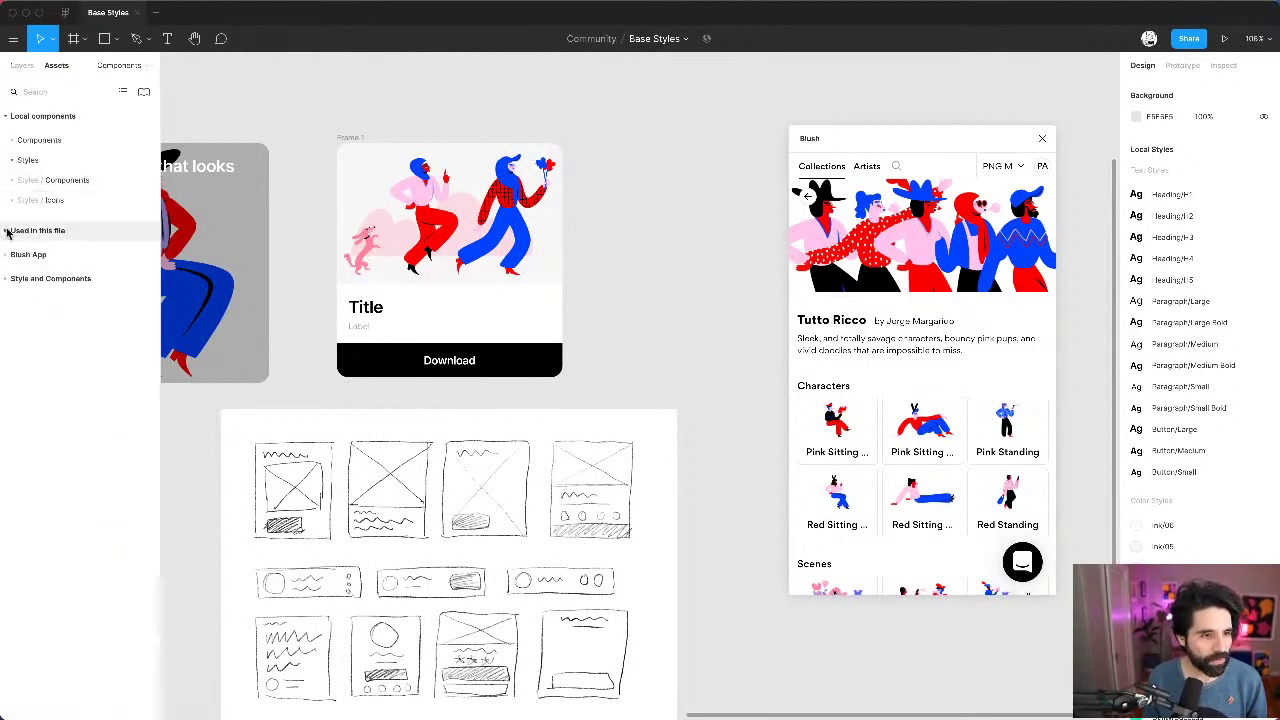
pyautogui.click(36, 166)
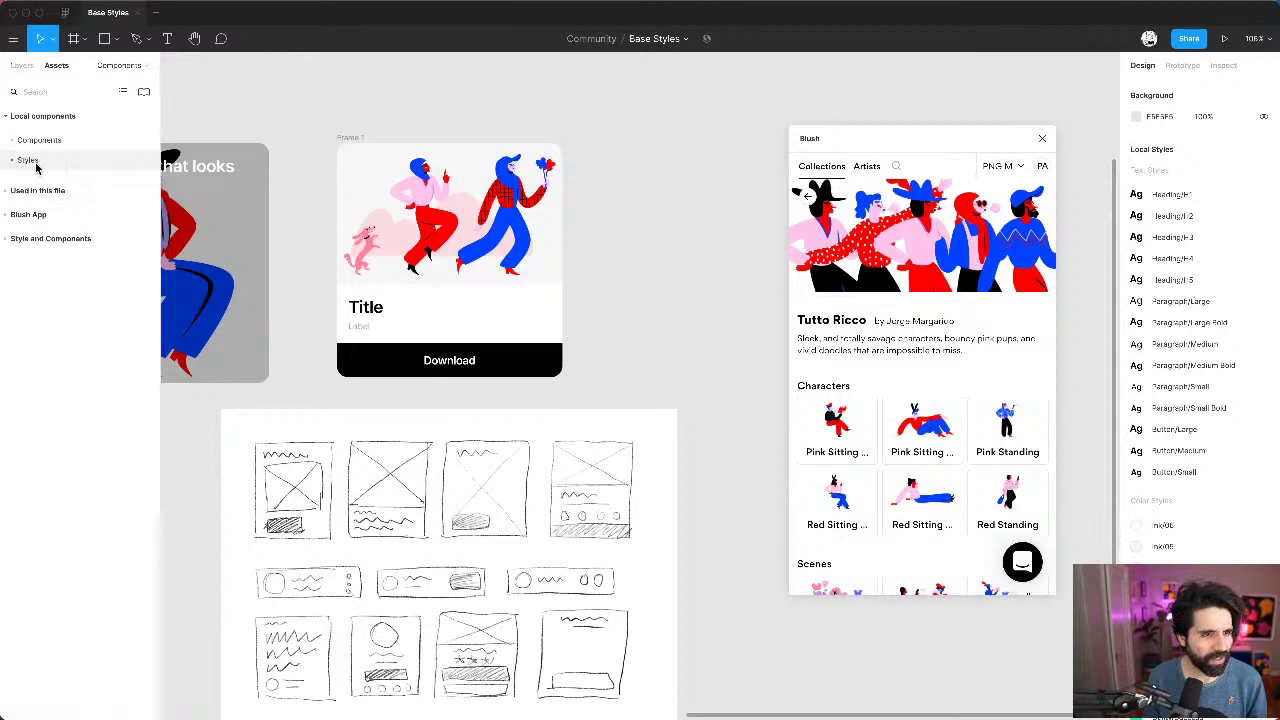
pyautogui.click(36, 166)
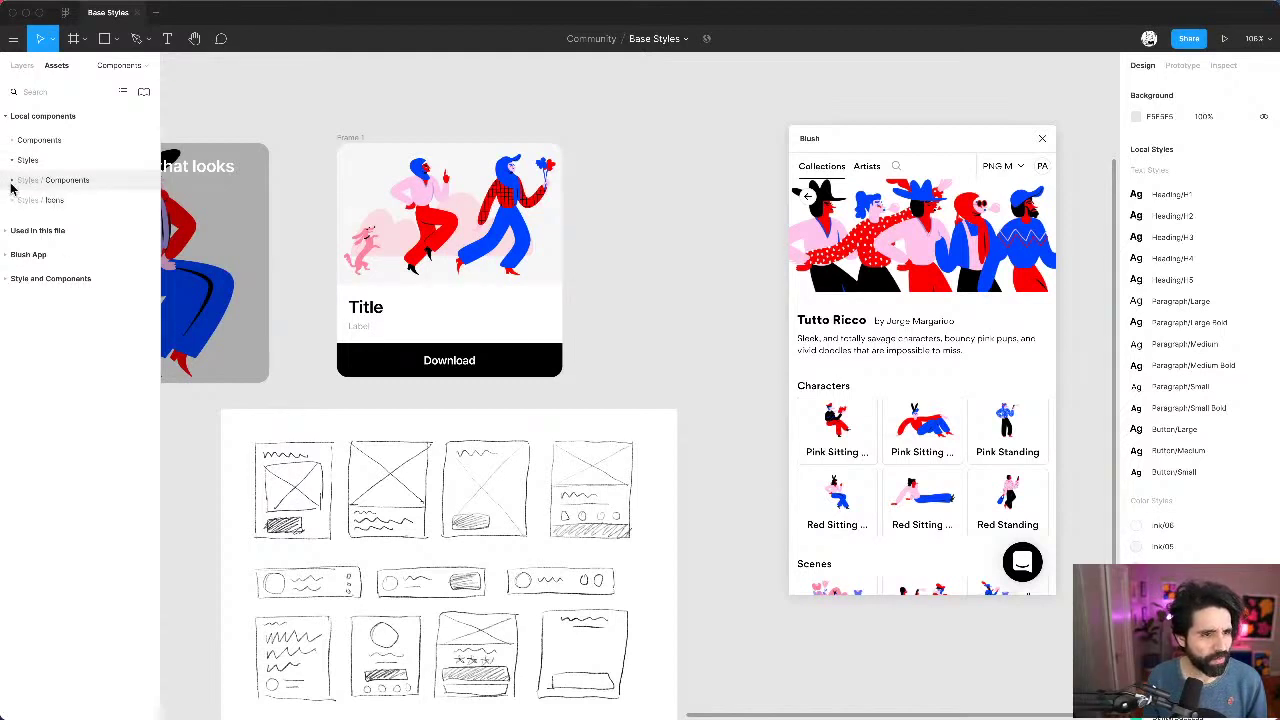
pyautogui.click(12, 182)
pyautogui.click(12, 182)
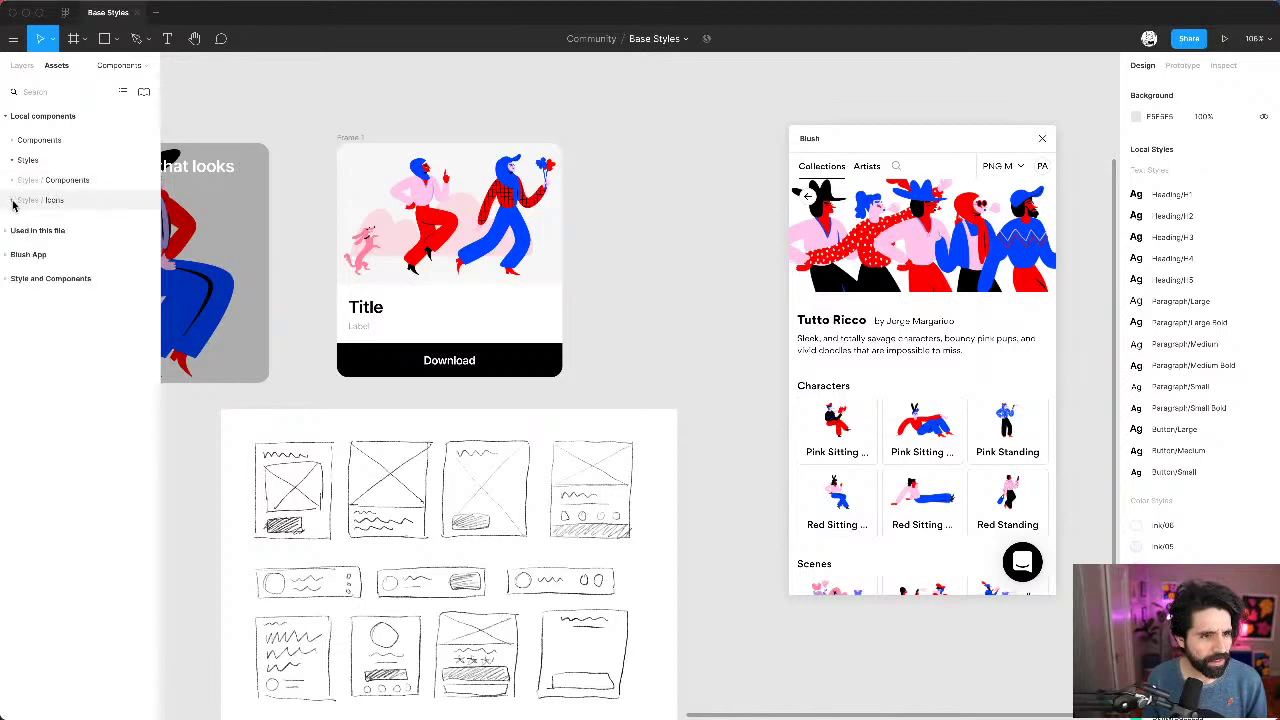
pyautogui.click(12, 200)
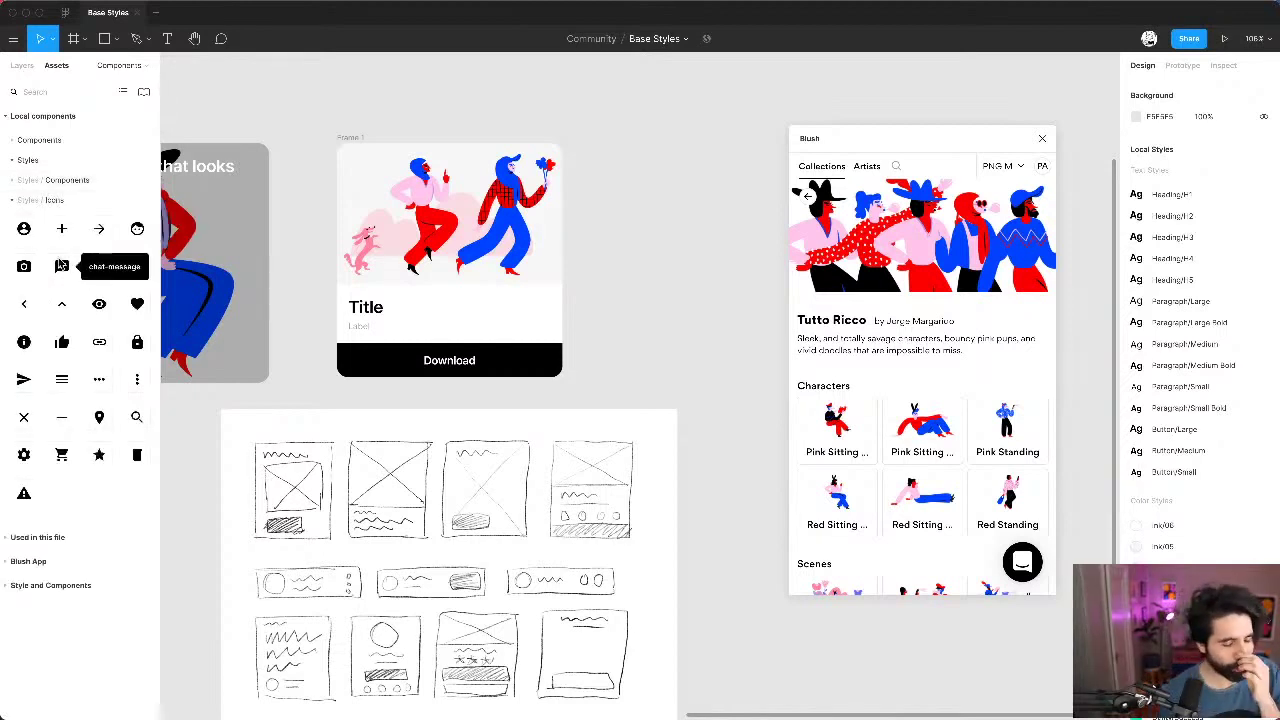
pyautogui.click(24, 229)
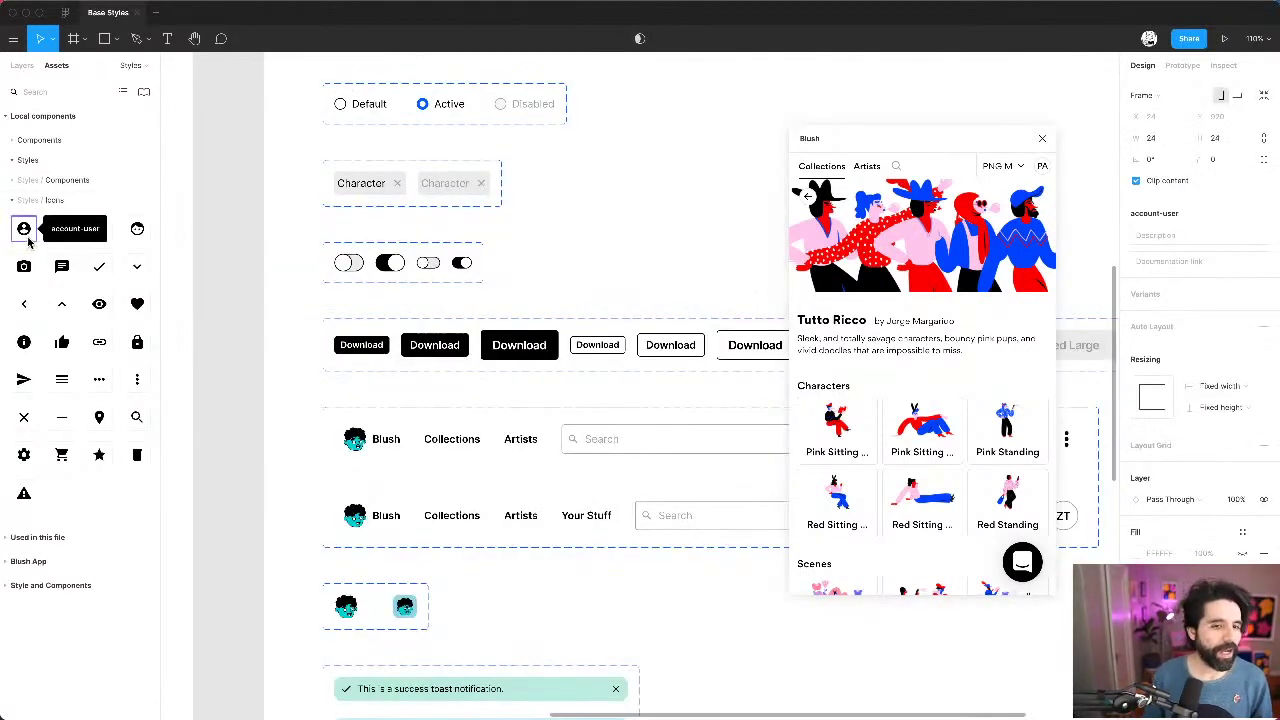
pyautogui.click(22, 65)
pyautogui.click(60, 135)
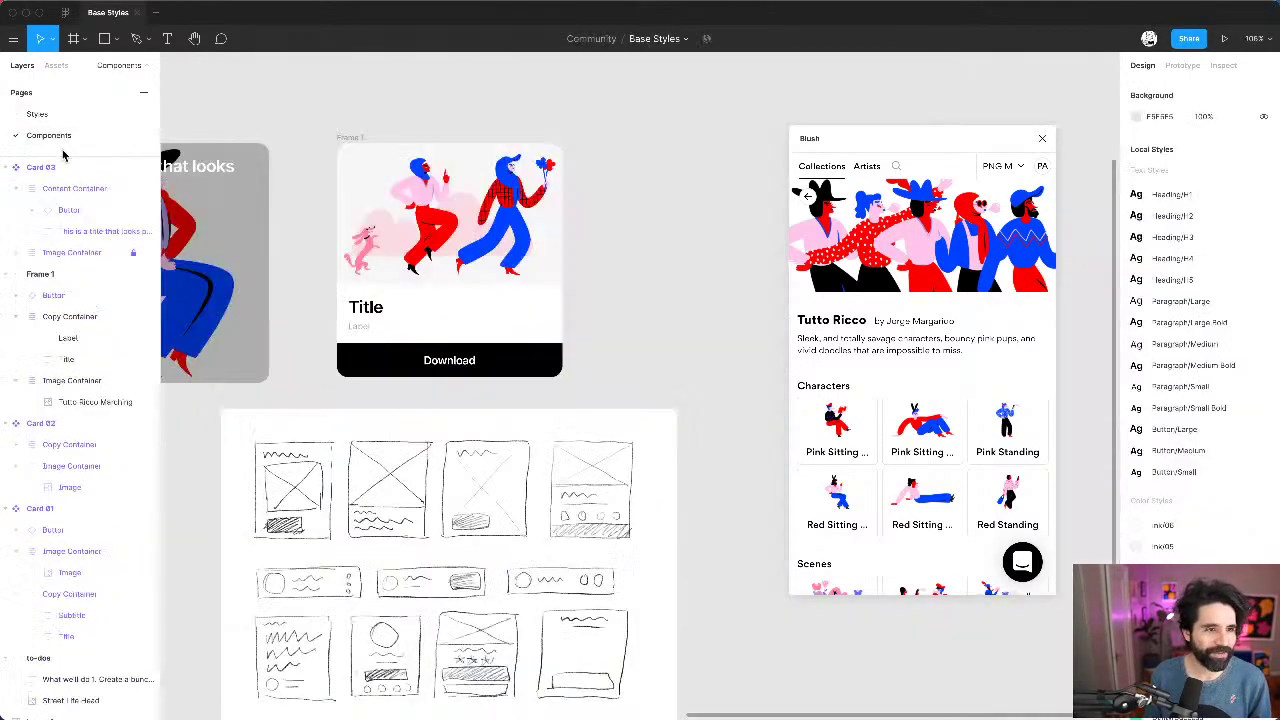
# Step: Place instances of the account-user, camera, heart-like-favorite and mail-send icons in a row beside Frame 1
pyautogui.click(57, 65)
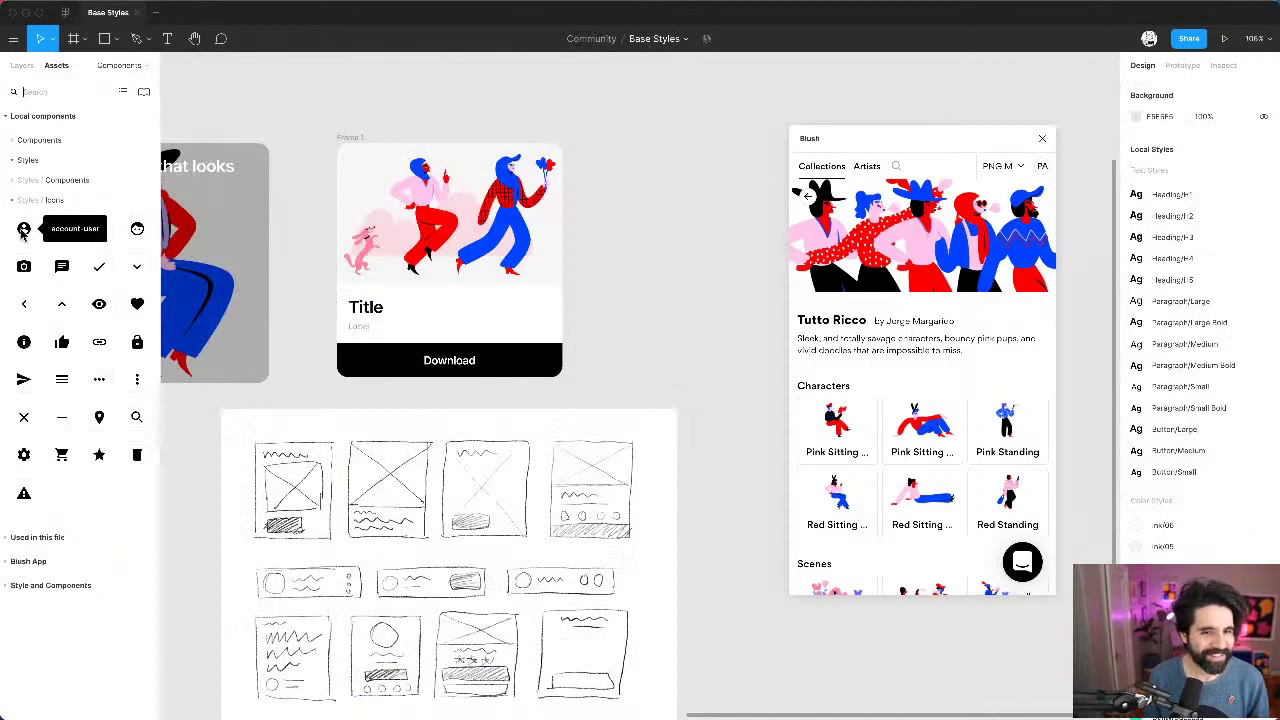
pyautogui.moveTo(24, 229); pyautogui.dragTo(596, 308)
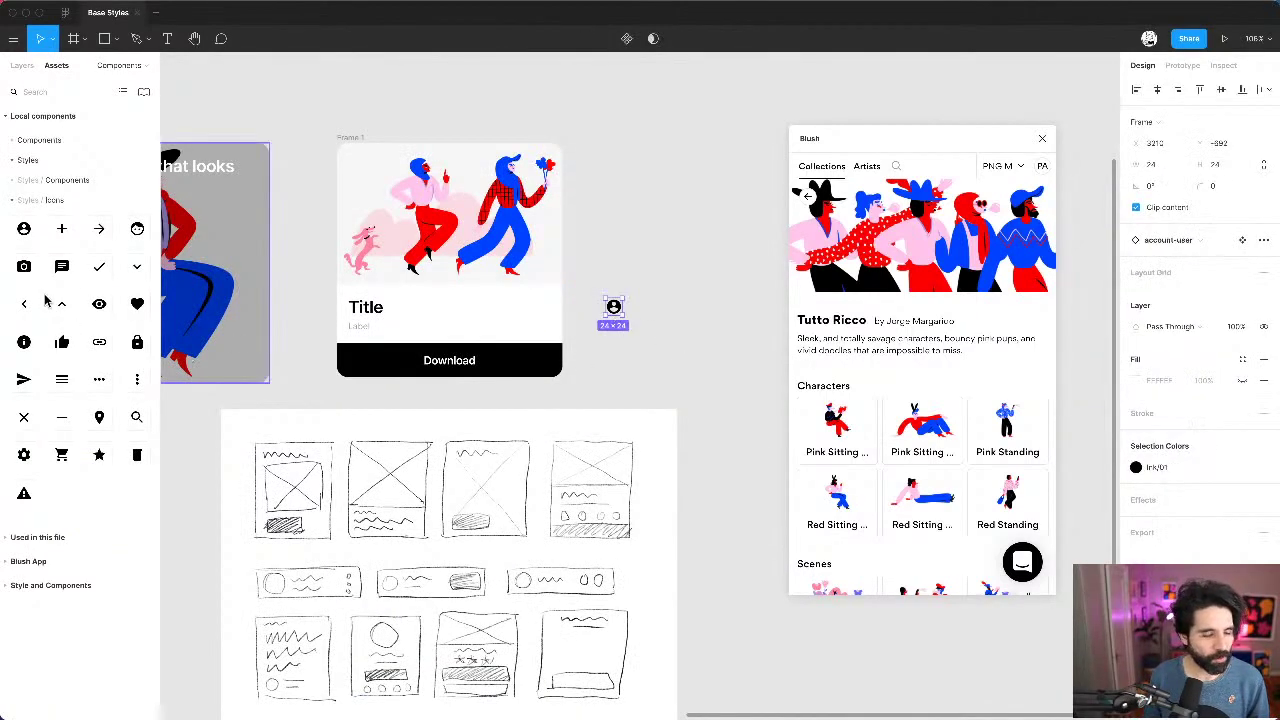
pyautogui.moveTo(24, 266); pyautogui.dragTo(638, 317)
pyautogui.moveTo(137, 303); pyautogui.dragTo(659, 307)
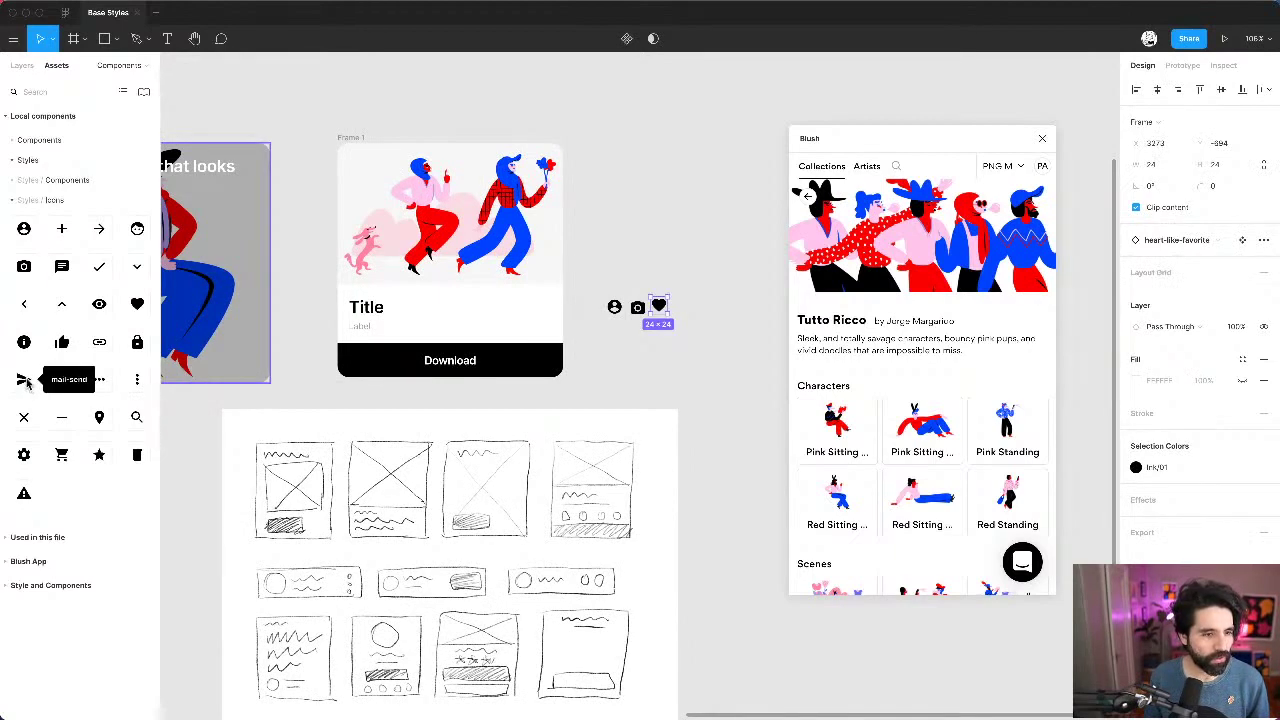
pyautogui.moveTo(25, 381); pyautogui.dragTo(470, 390)
# Step: Wrap the four icons in a horizontal auto layout frame and rename it Actions
pyautogui.scroll(5, 708, 291)
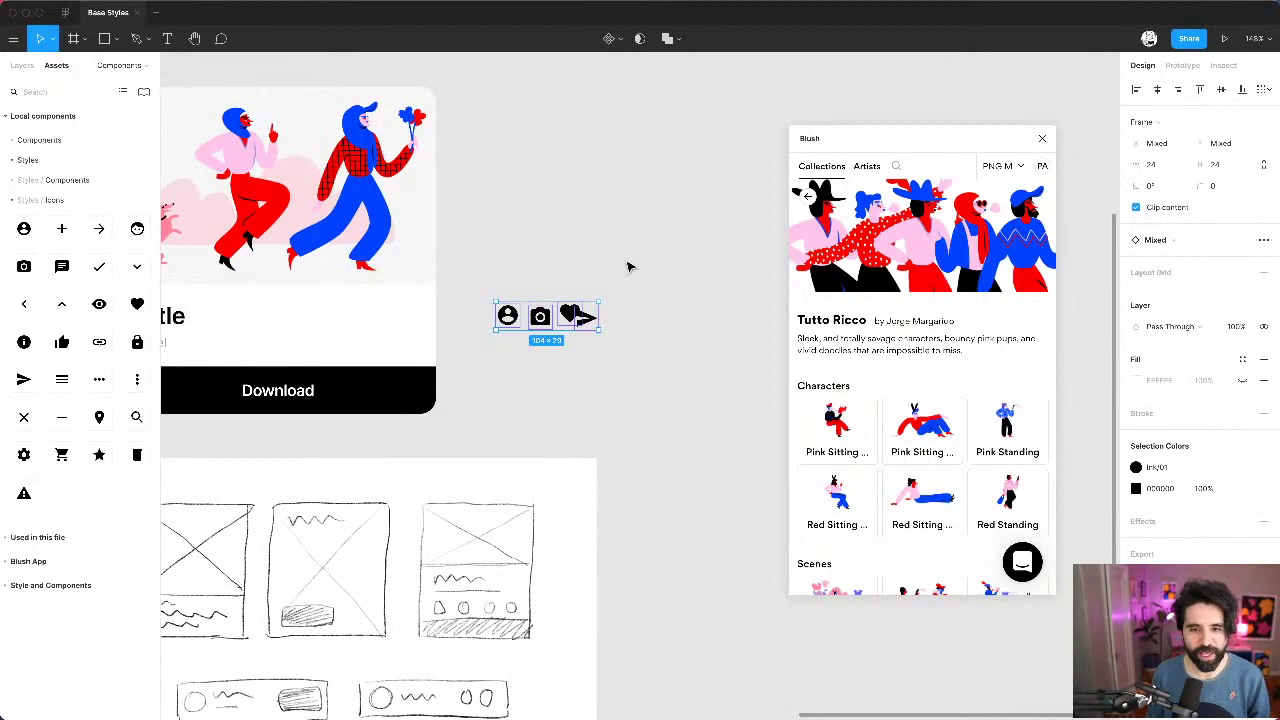
pyautogui.hotkey('shift', 'a')
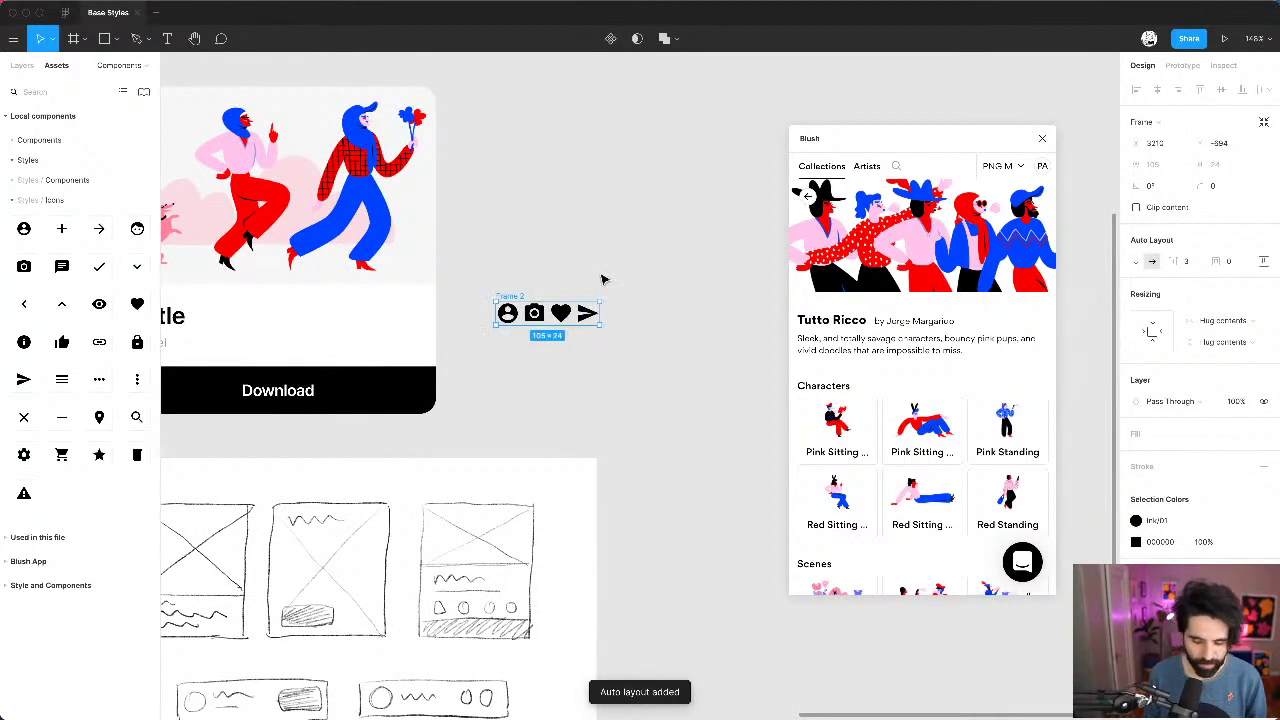
pyautogui.press('super+r')
pyautogui.write('Act')
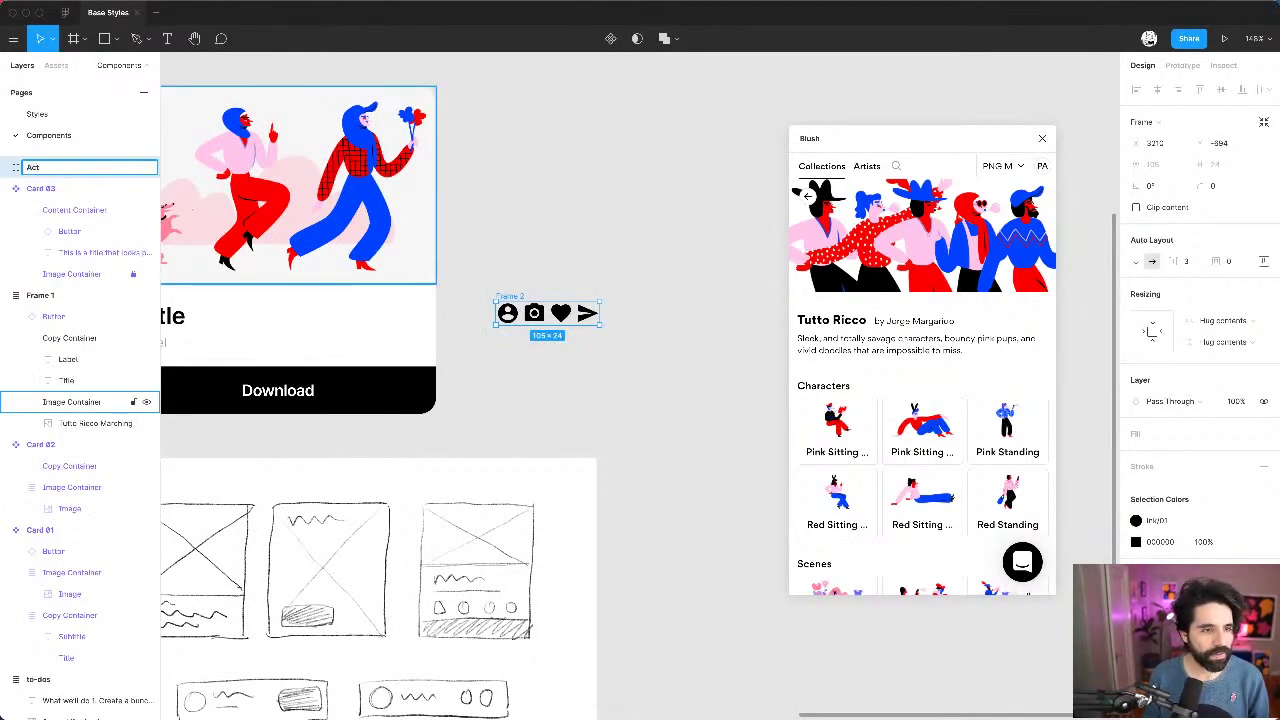
pyautogui.write('ions')
pyautogui.press('Return')
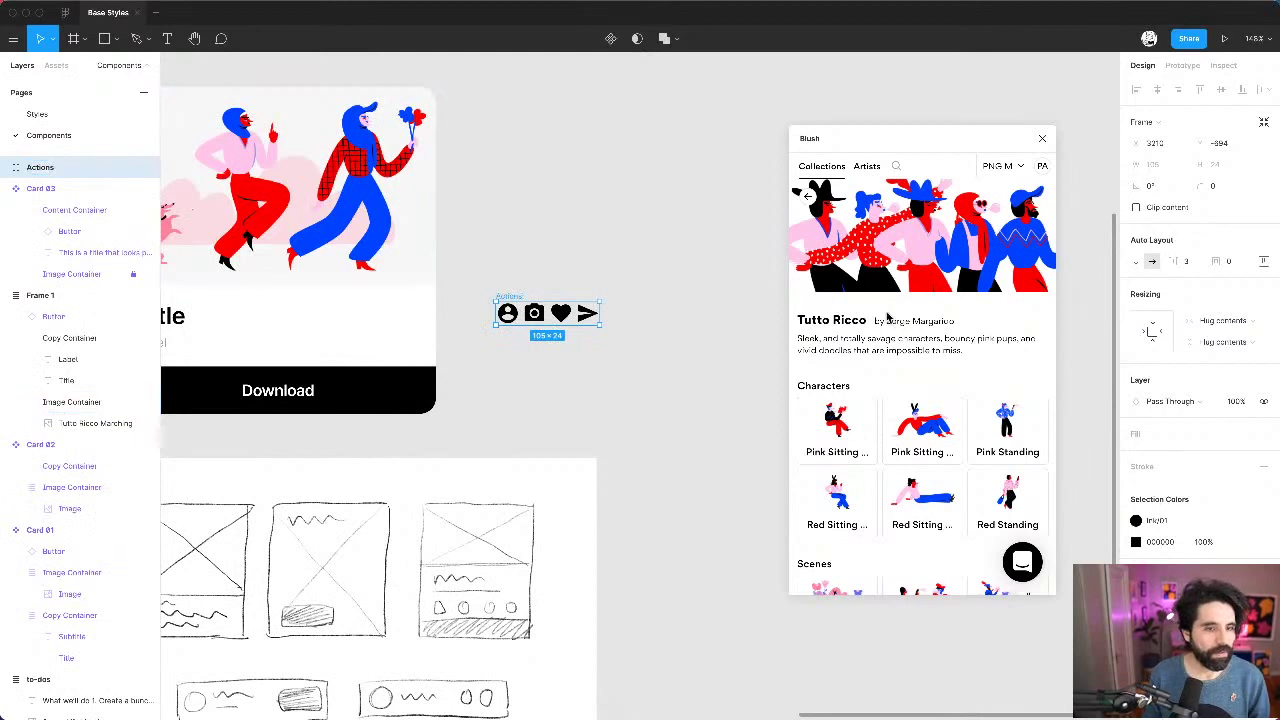
# Step: Set the spacing between items in the Actions frame to 16
pyautogui.click(1193, 266)
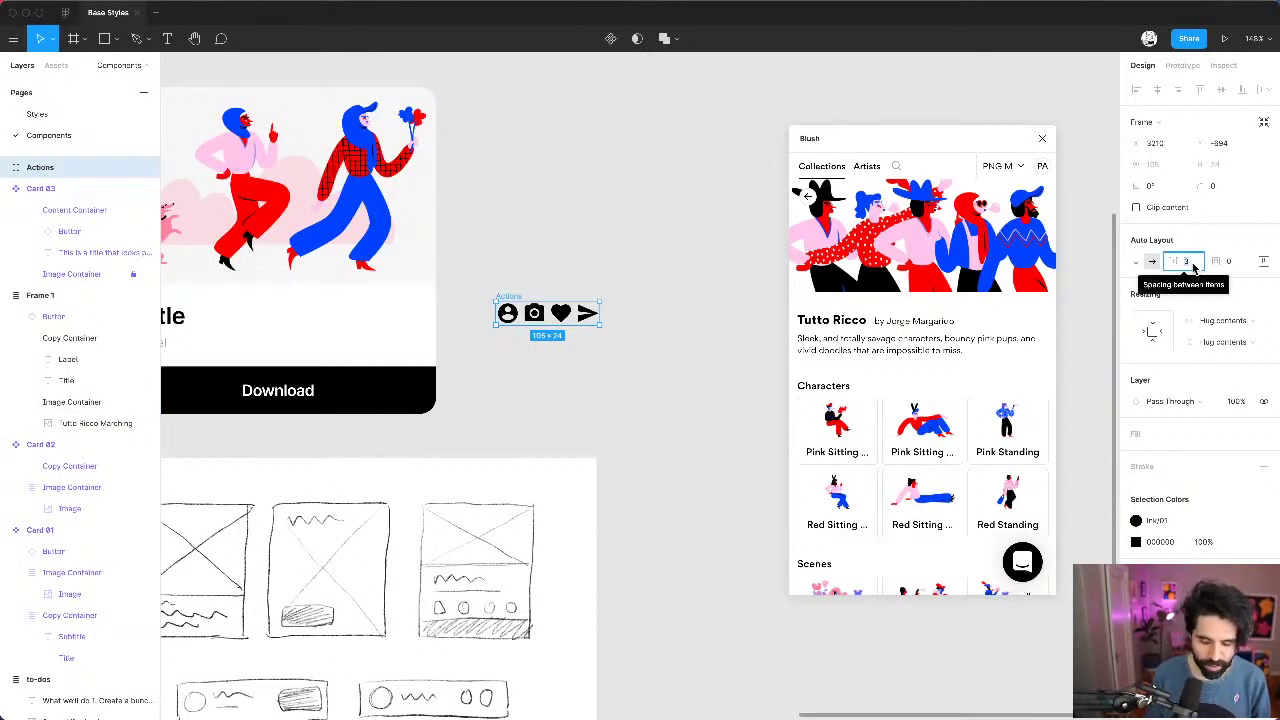
pyautogui.write('16')
pyautogui.press('Return')
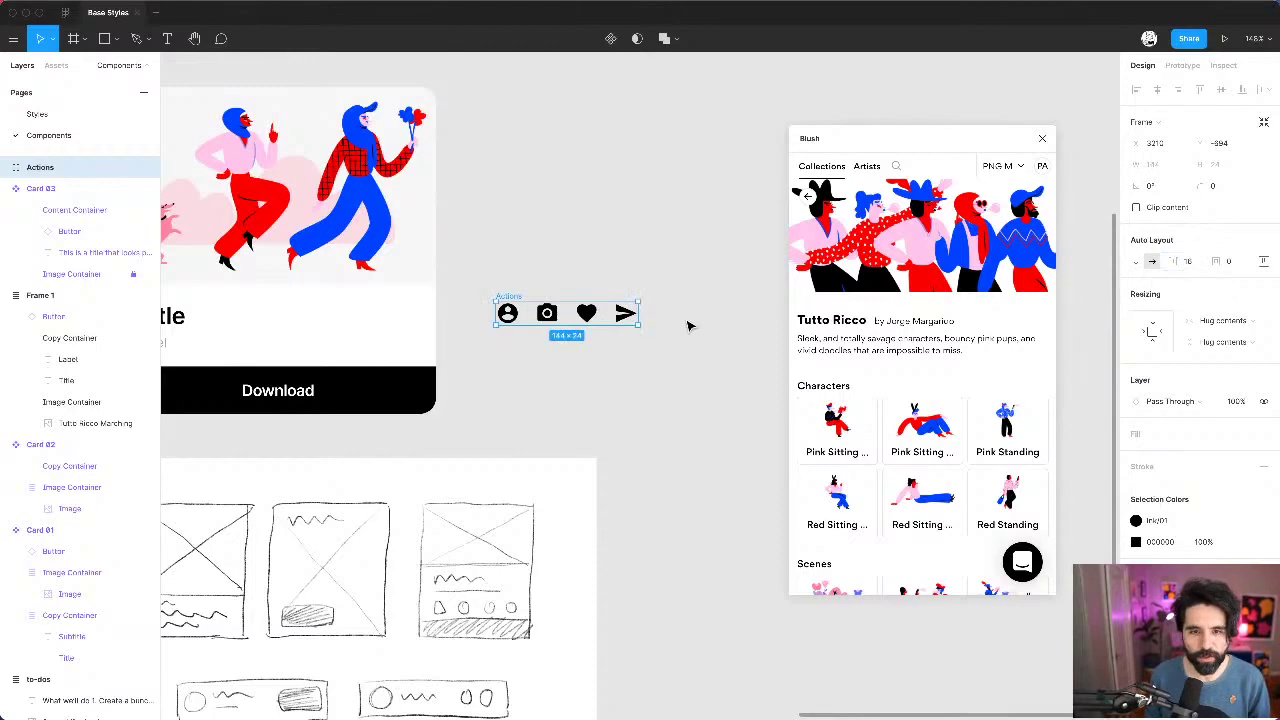
pyautogui.hscroll(-2, 730, 303)
pyautogui.hscroll(-3, 730, 303)
pyautogui.scroll(-3, 730, 303)
pyautogui.hscroll(2, 730, 303)
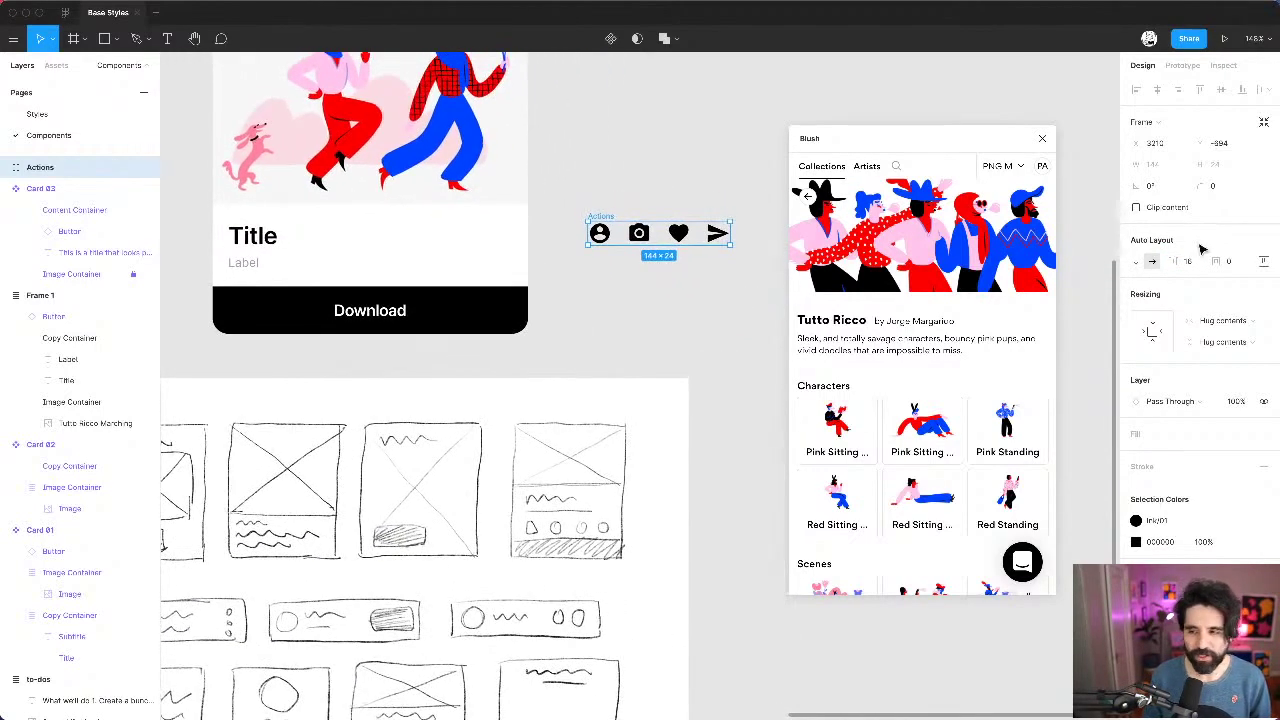
# Step: Set the spacing between items in the Actions frame to Auto
pyautogui.click(1189, 262)
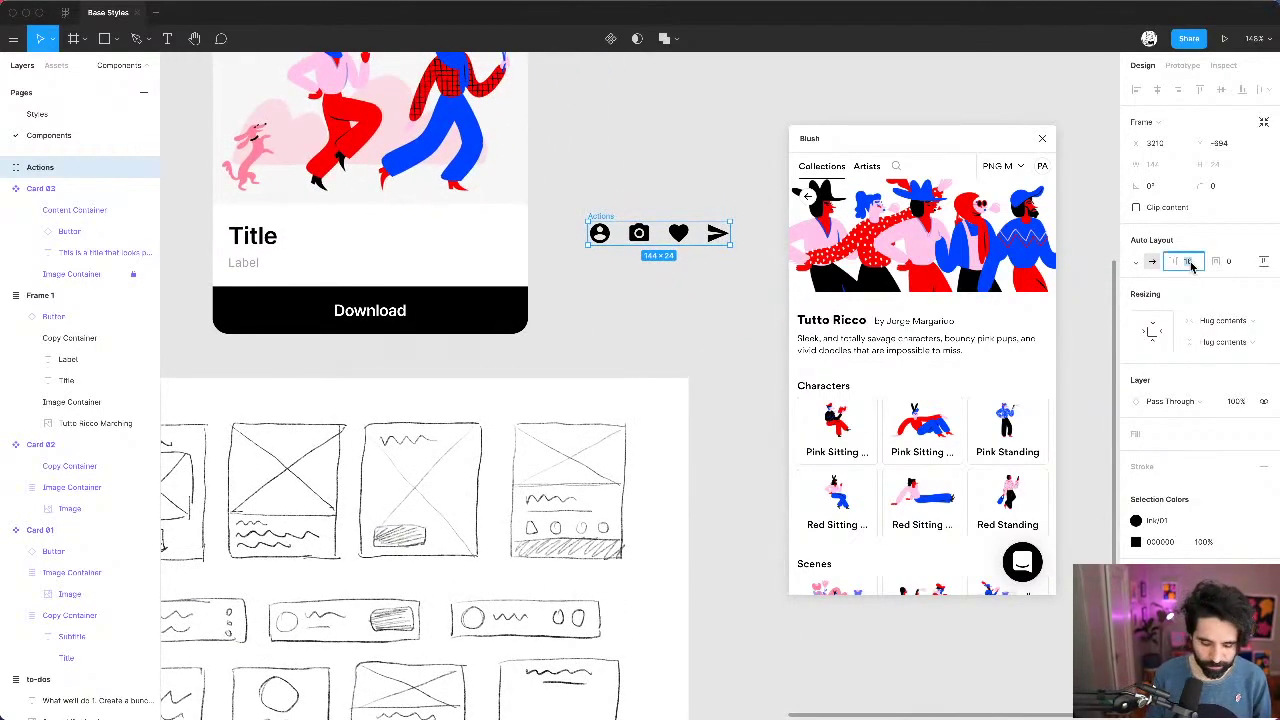
pyautogui.write('aut')
pyautogui.press('Return')
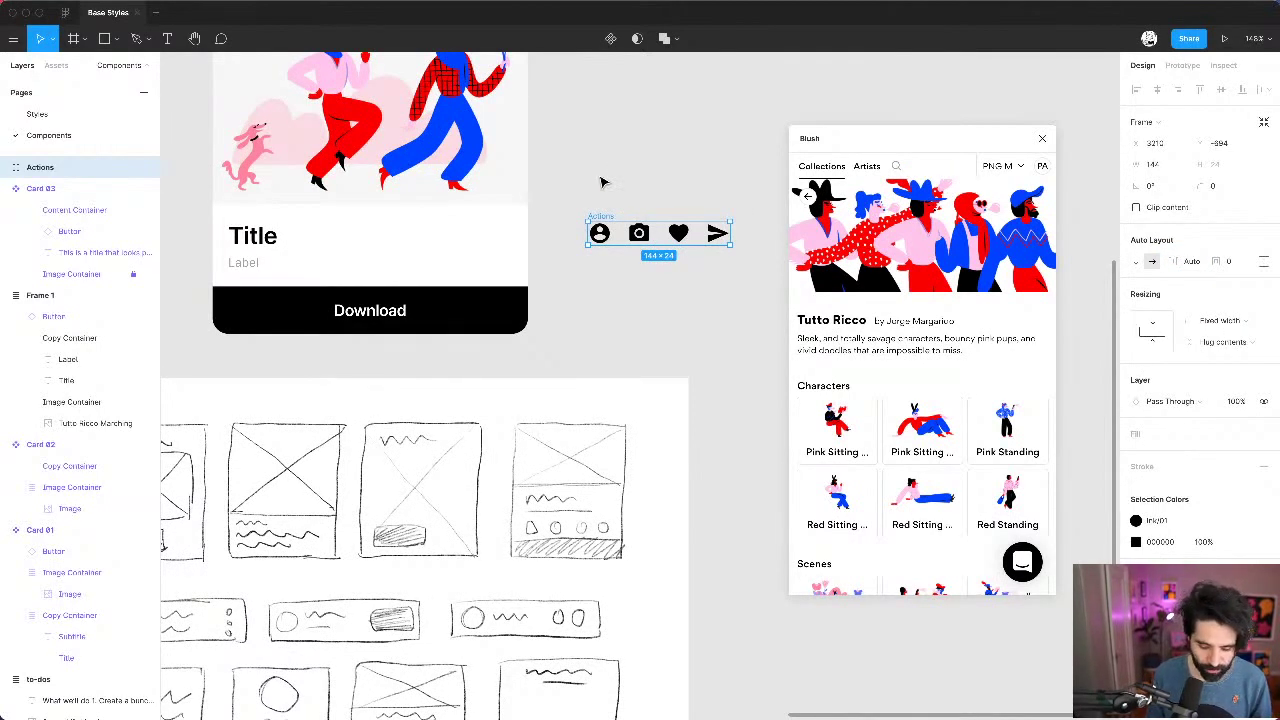
# Step: Move the Actions frame into Frame 1 just above the Download button and set its horizontal resizing to Fill container
pyautogui.press('Delete')
pyautogui.scroll(5, 600, 180)
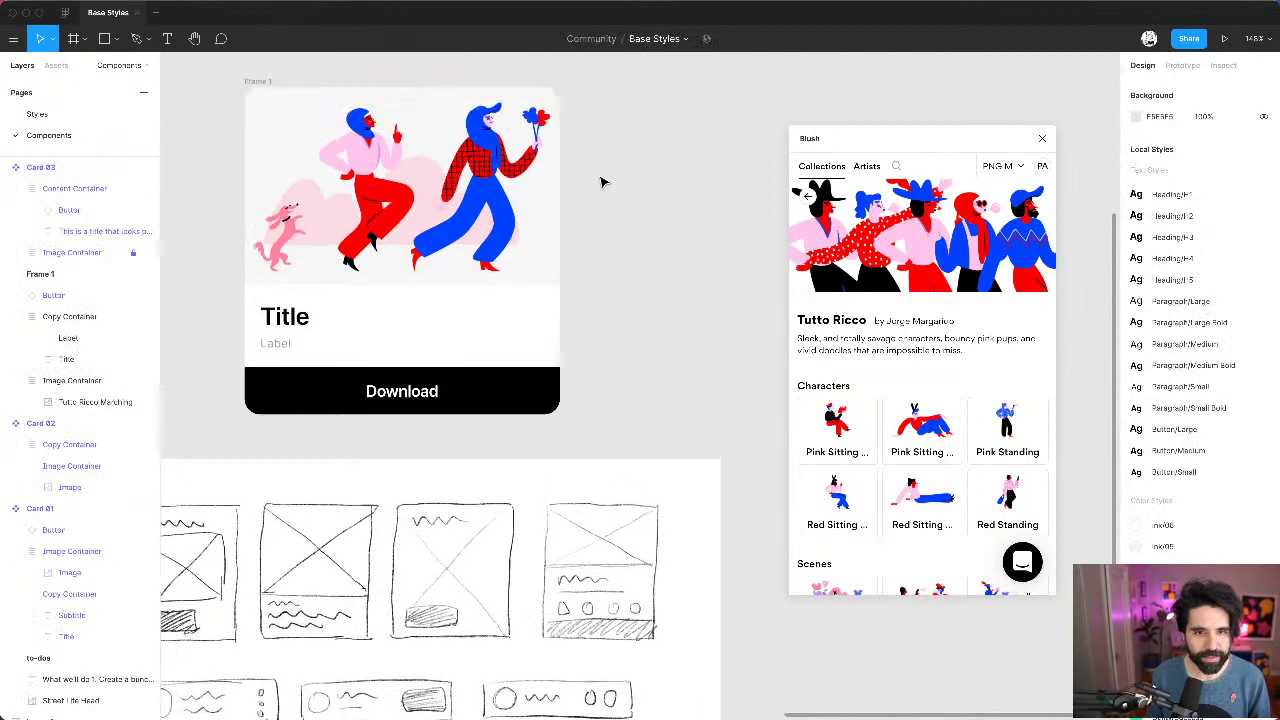
pyautogui.click(276, 111)
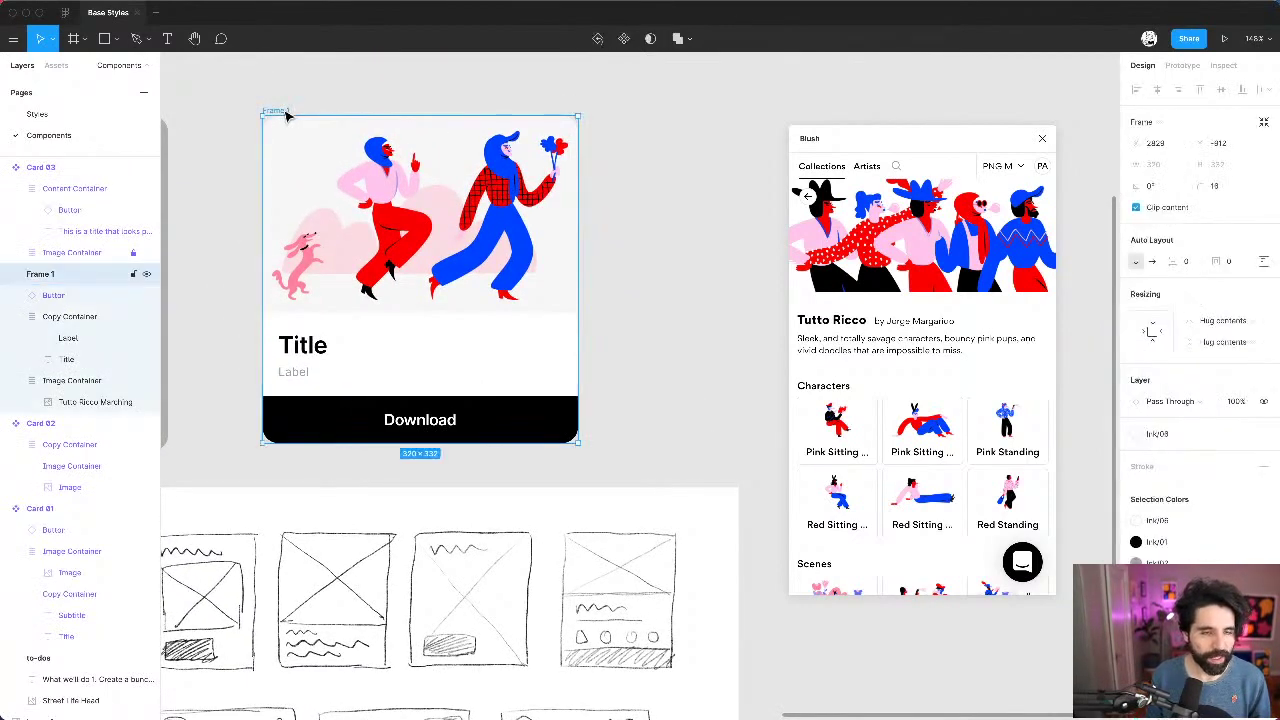
pyautogui.press('super+v')
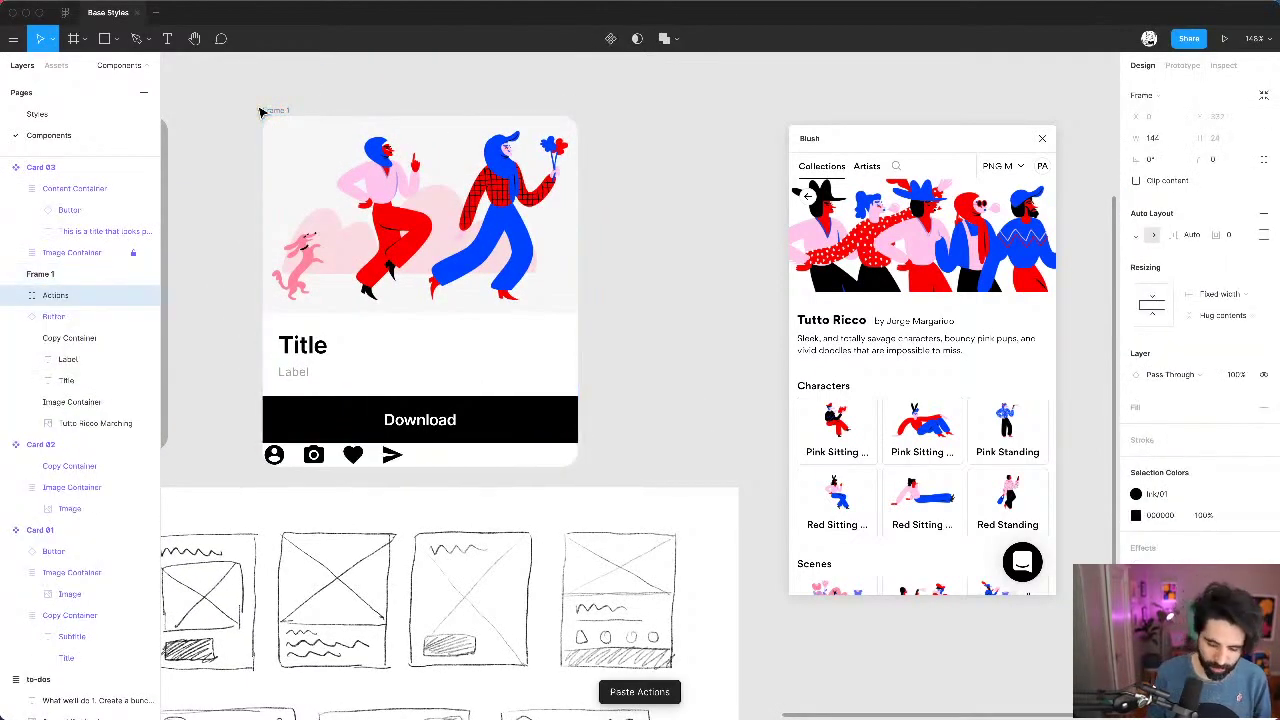
pyautogui.press('Up')
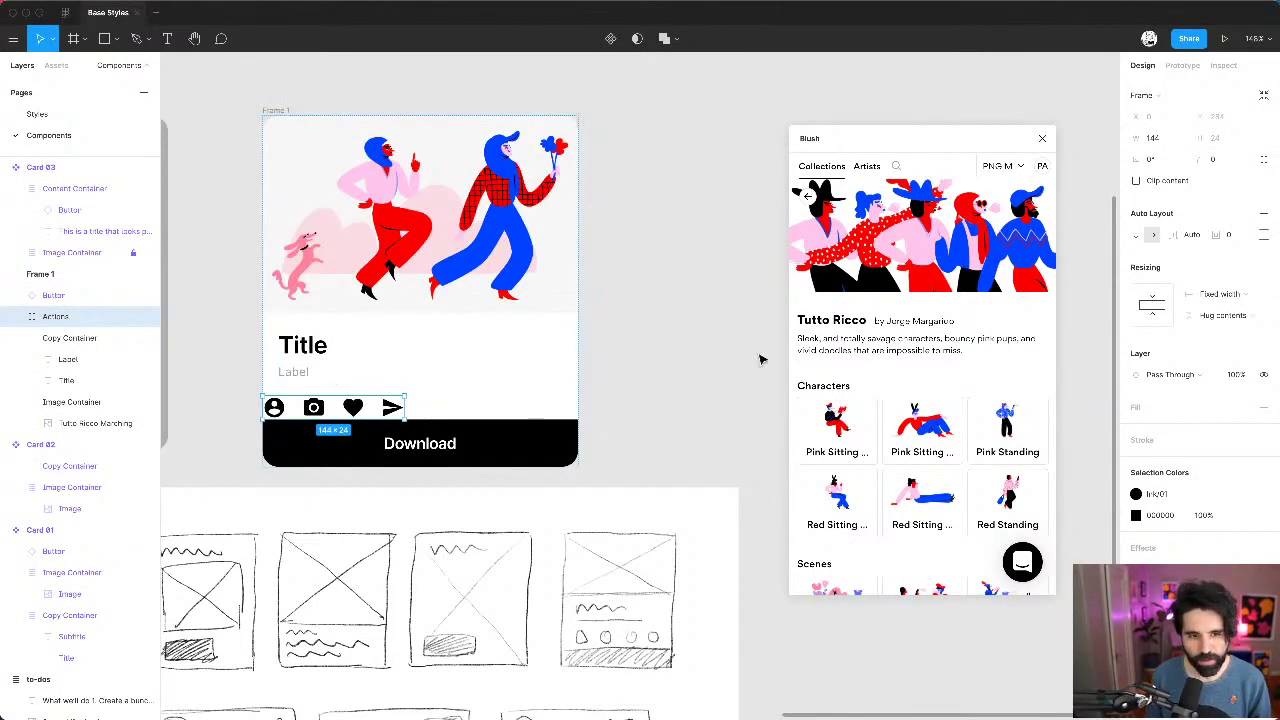
pyautogui.click(1236, 297)
pyautogui.click(1232, 326)
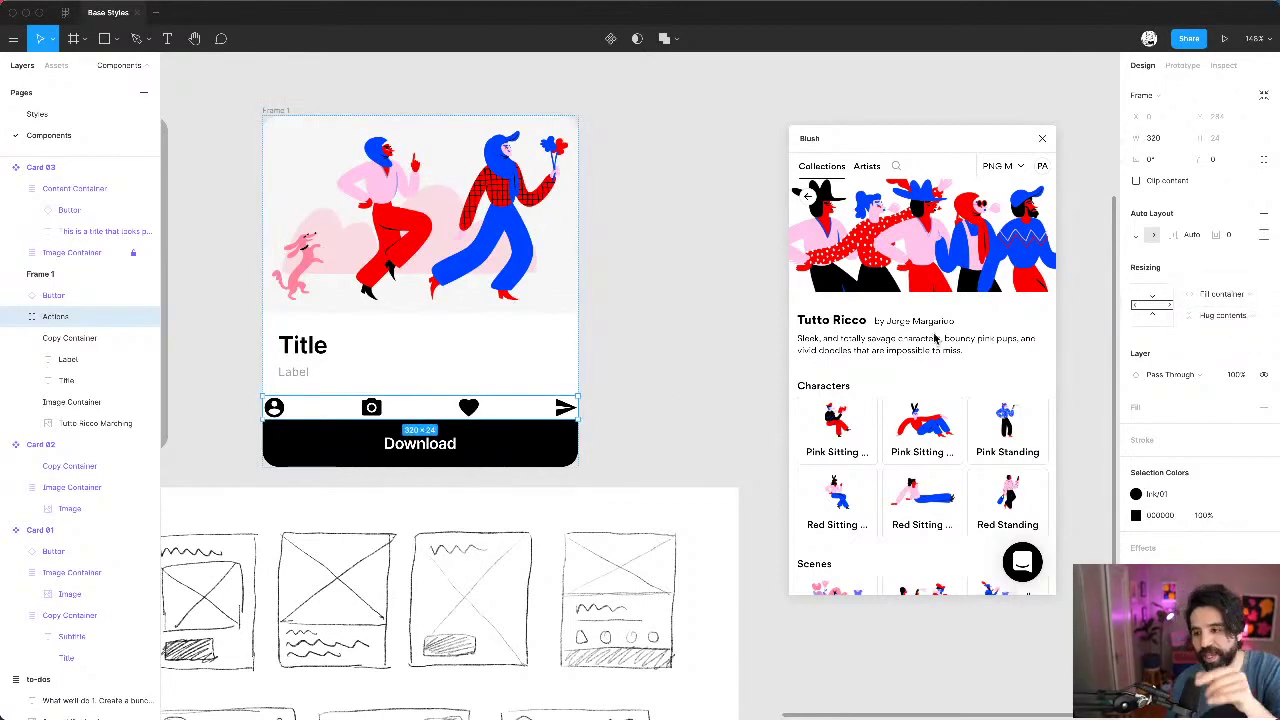
# Step: Try an item spacing of 16 in the Actions frame, and set it back to Auto
pyautogui.click(1201, 237)
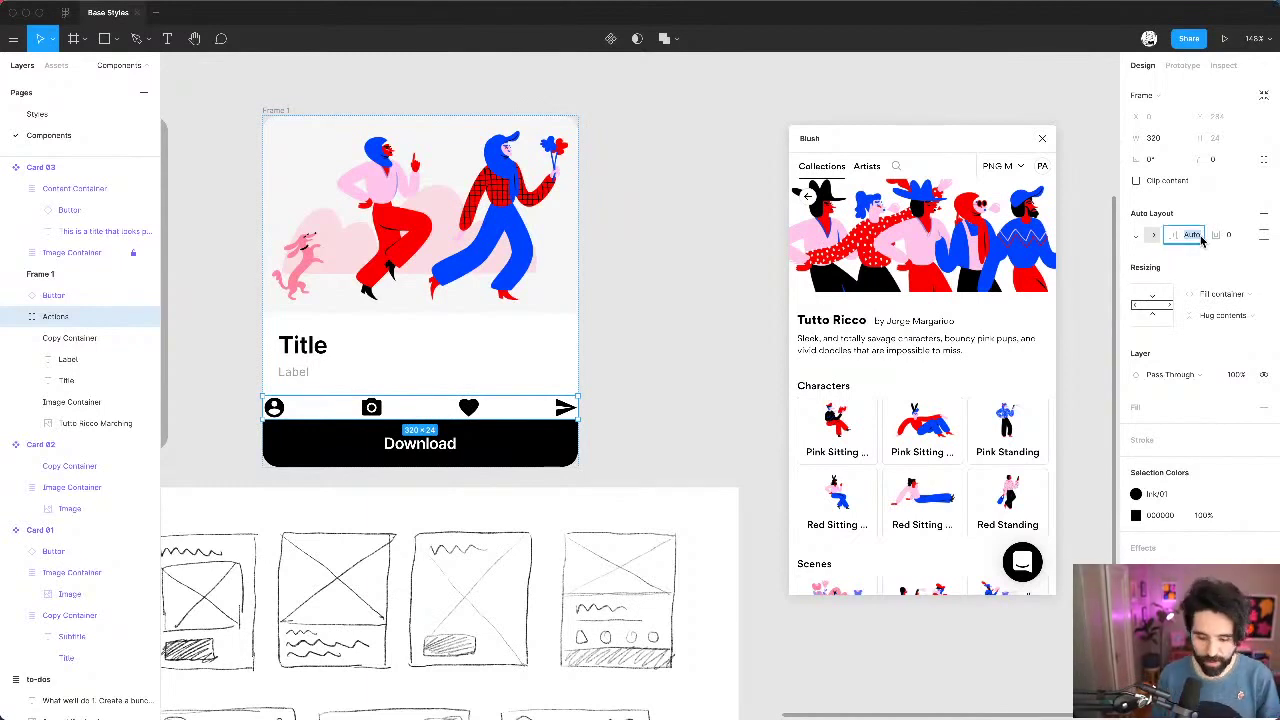
pyautogui.press('BackSpace')
pyautogui.write('1')
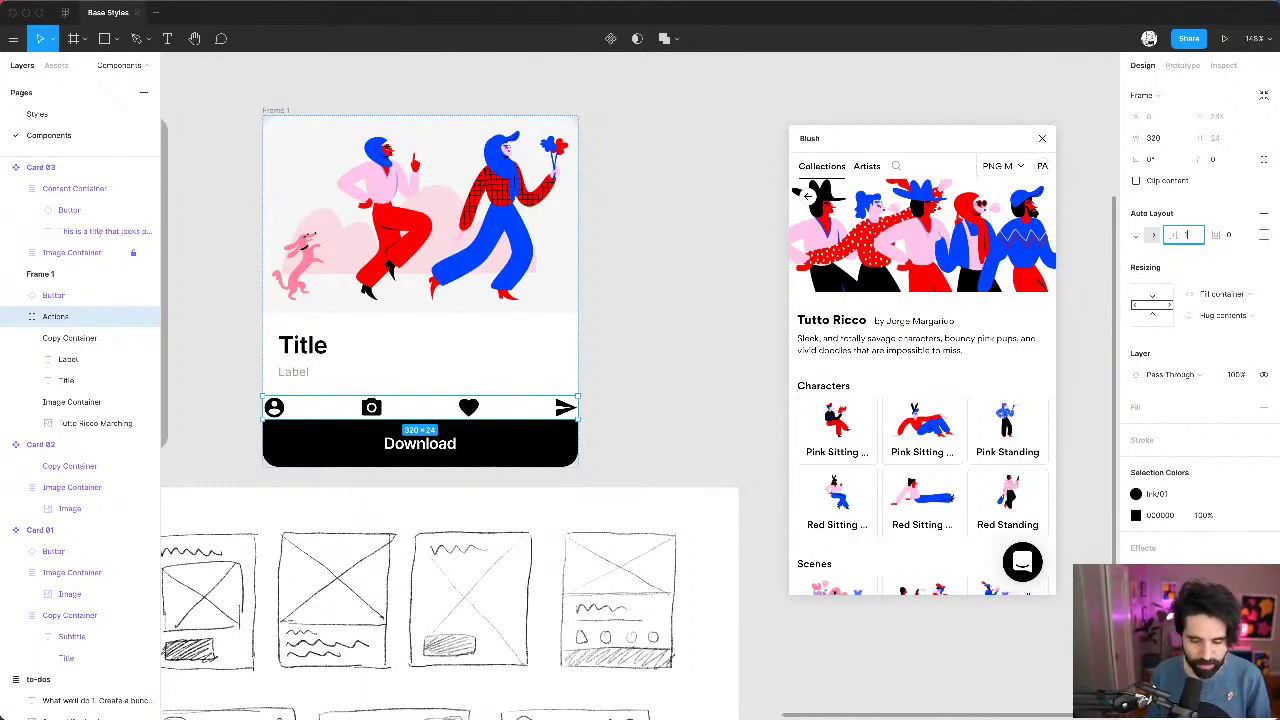
pyautogui.write('6')
pyautogui.press('Return')
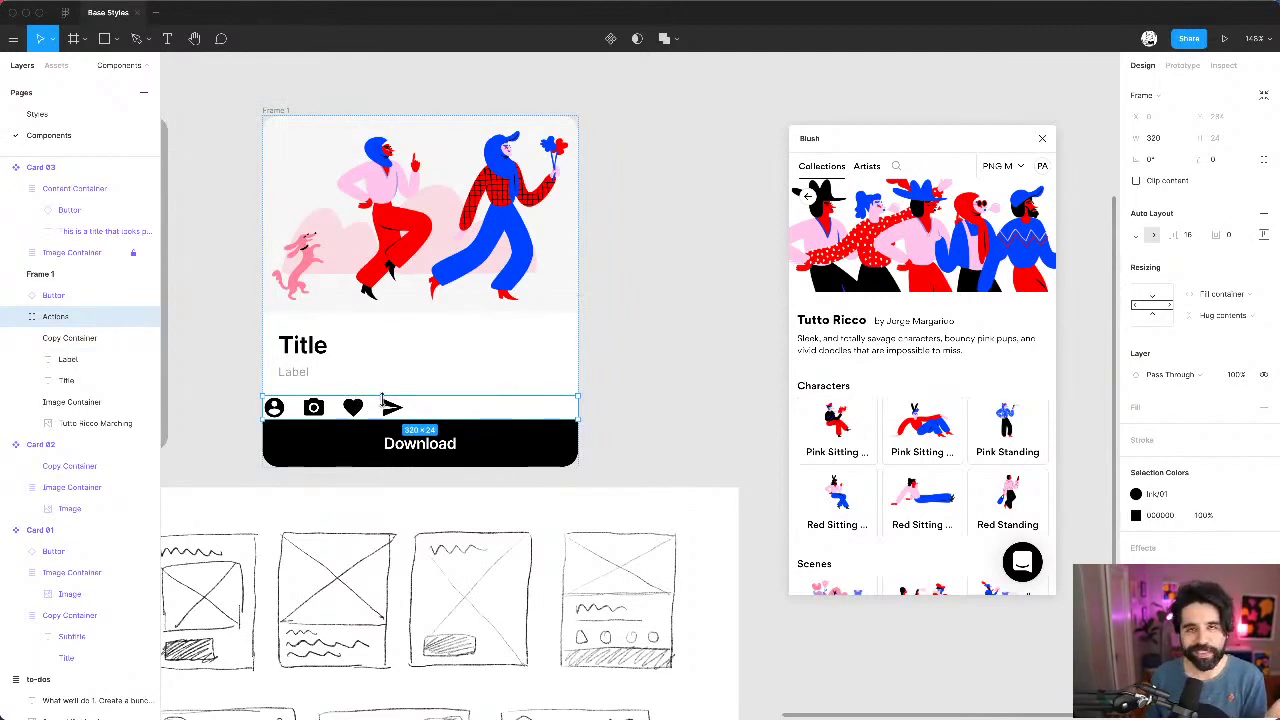
pyautogui.click(1190, 236)
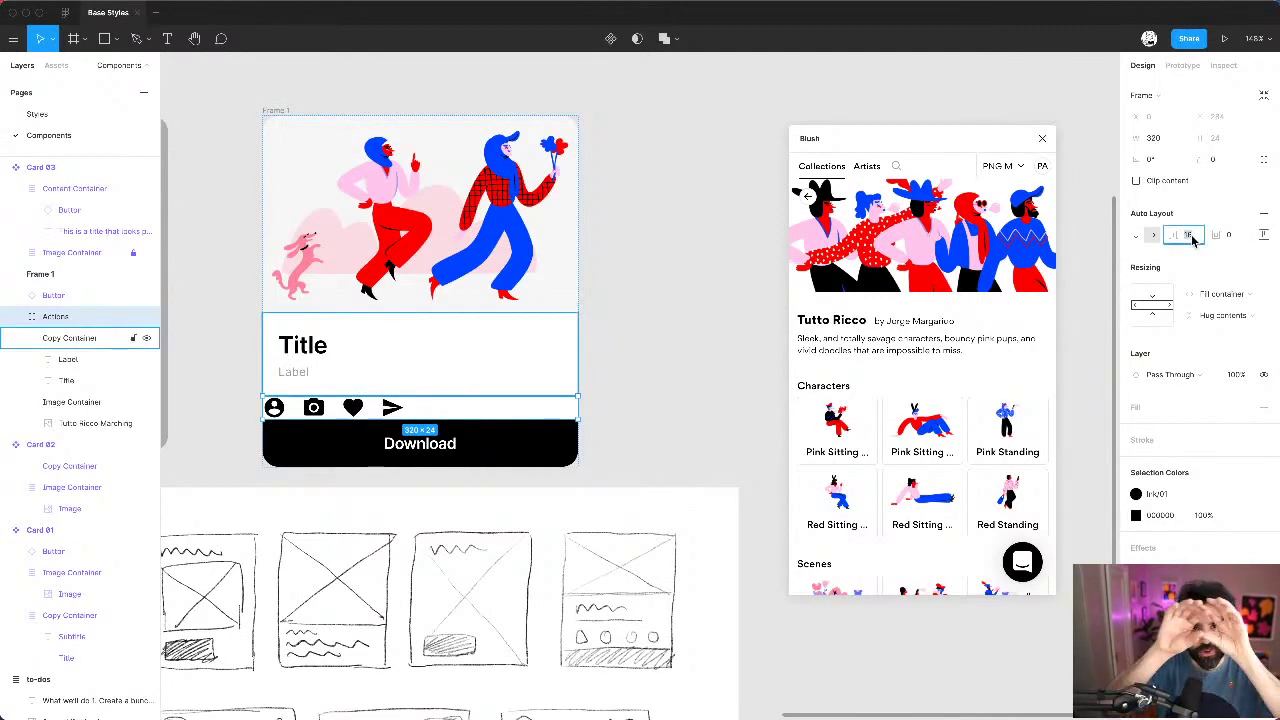
pyautogui.write('auto')
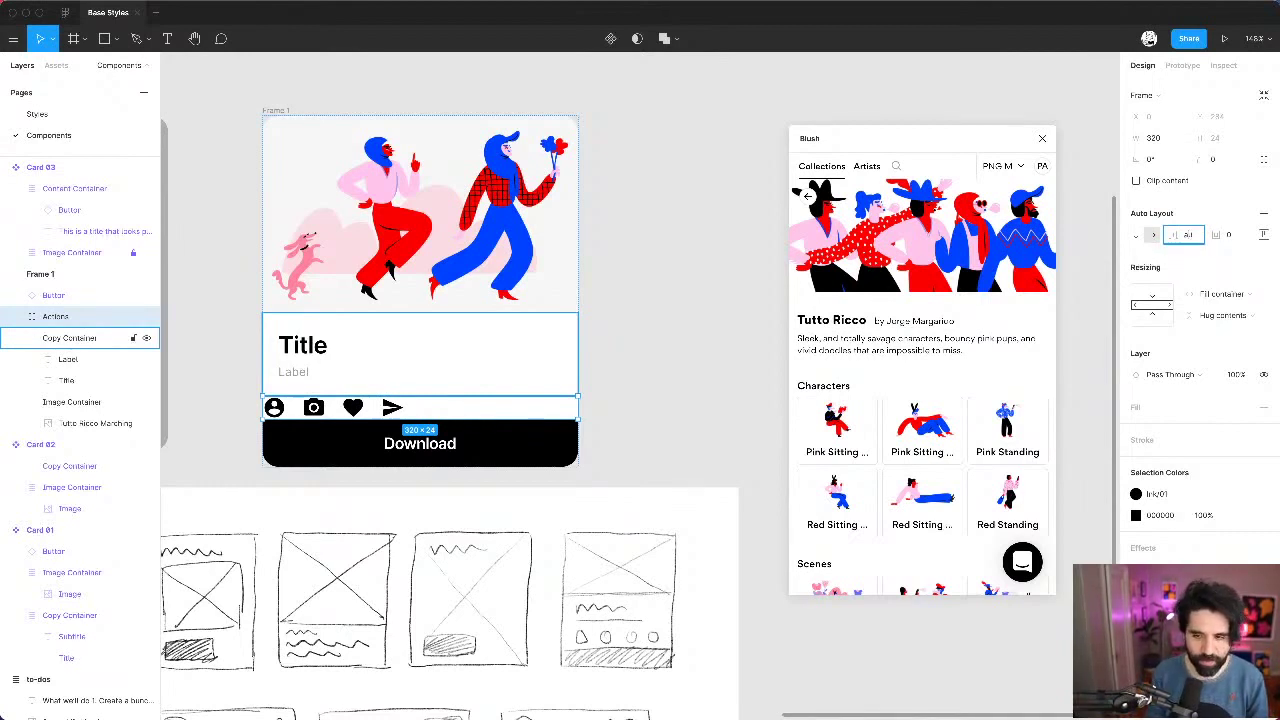
pyautogui.press('Return')
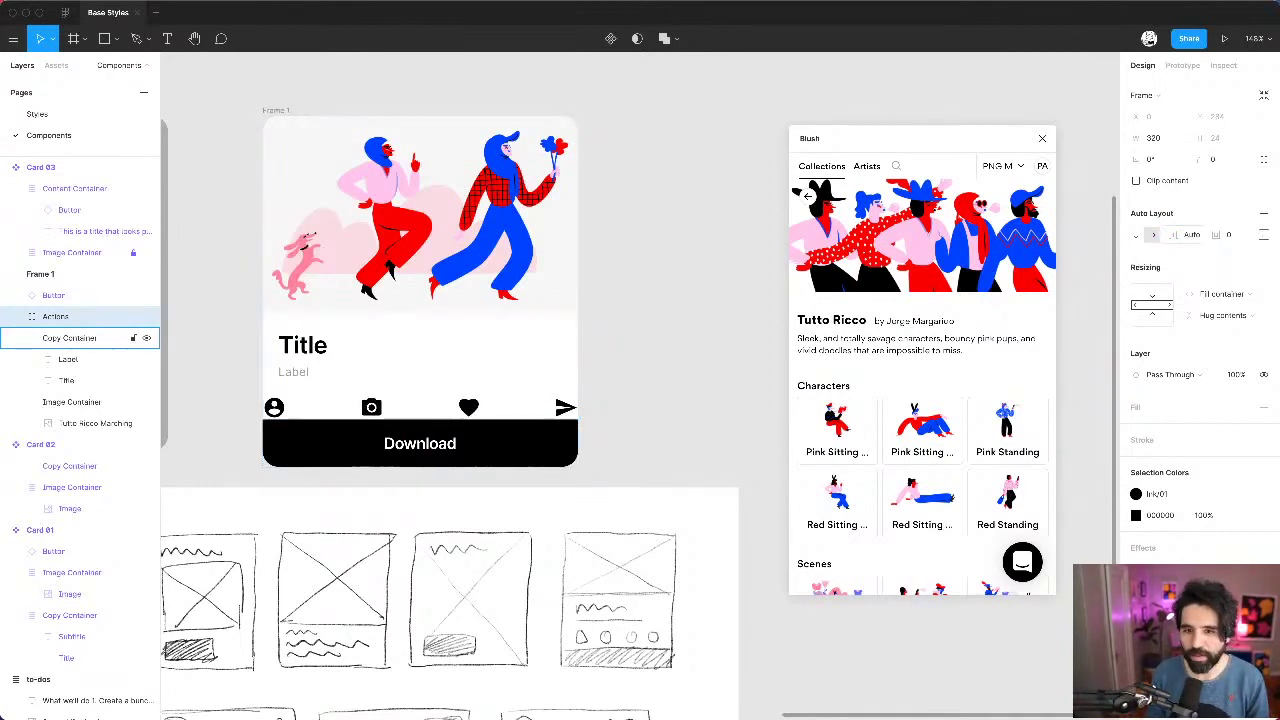
# Step: Set the padding of the Actions frame to 16 to match the copy container above it
pyautogui.click(313, 375)
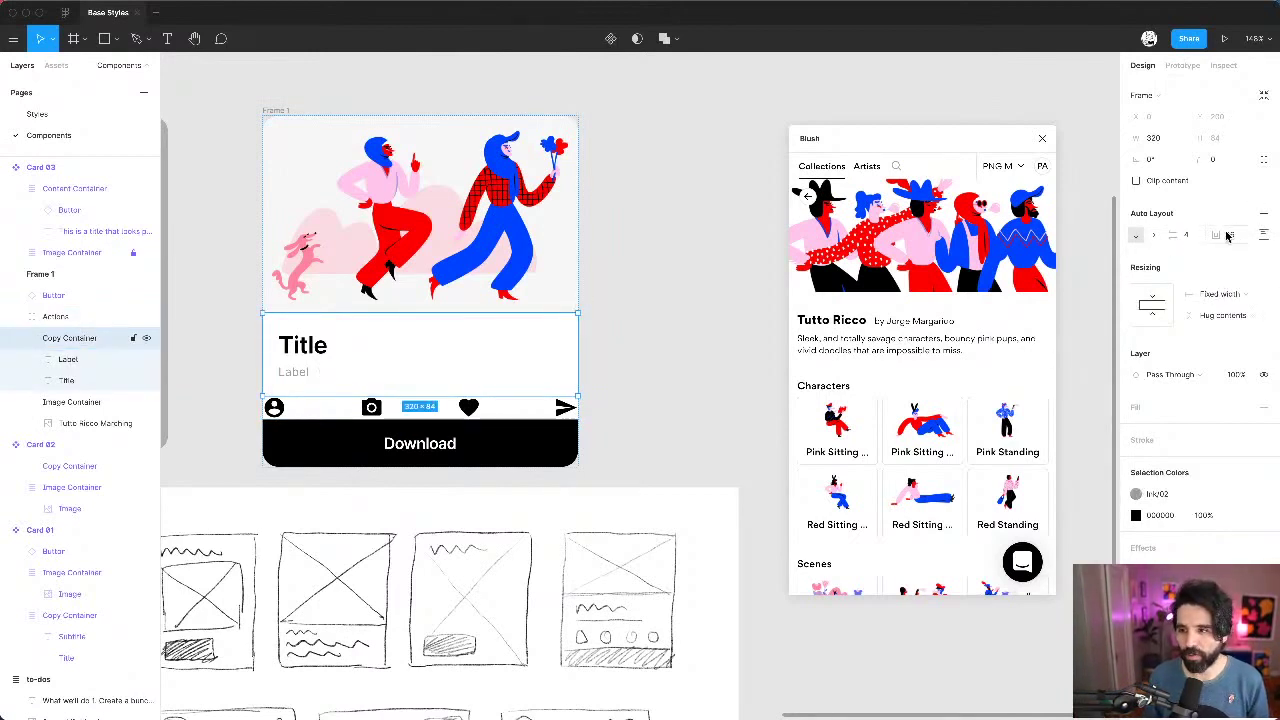
pyautogui.click(700, 398)
pyautogui.click(566, 411)
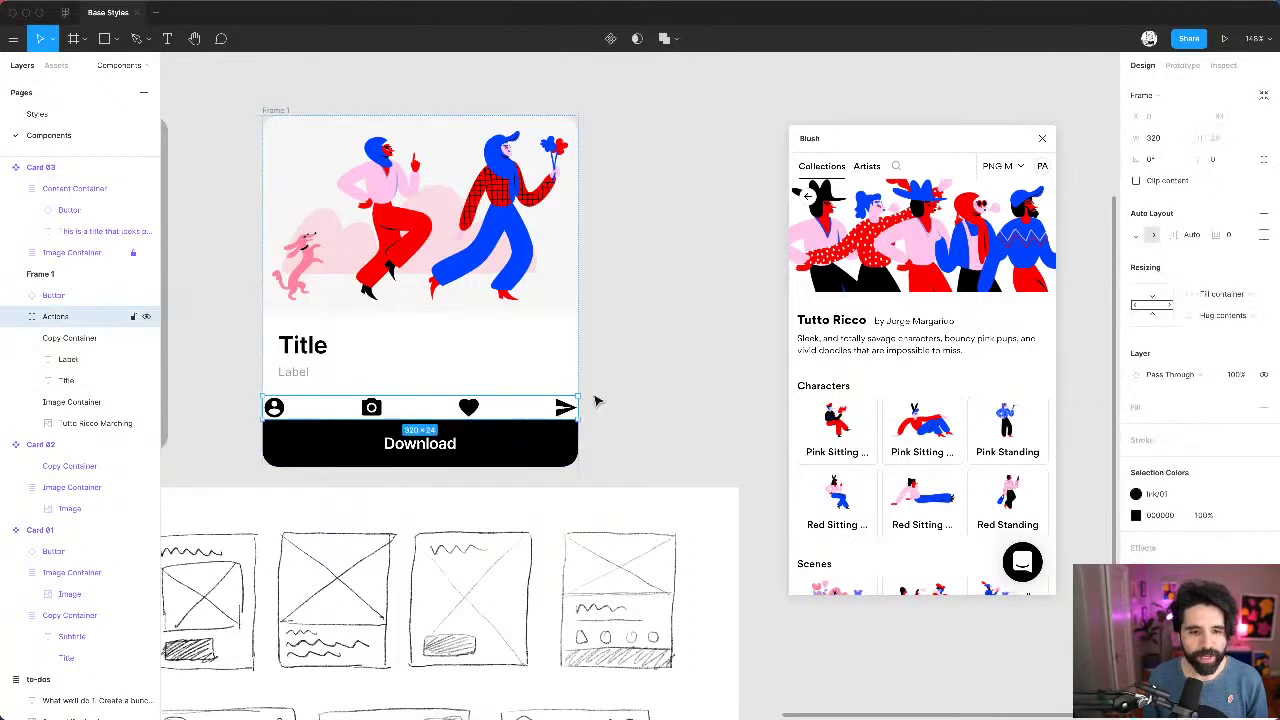
pyautogui.click(1239, 238)
pyautogui.write('16')
pyautogui.press('Return')
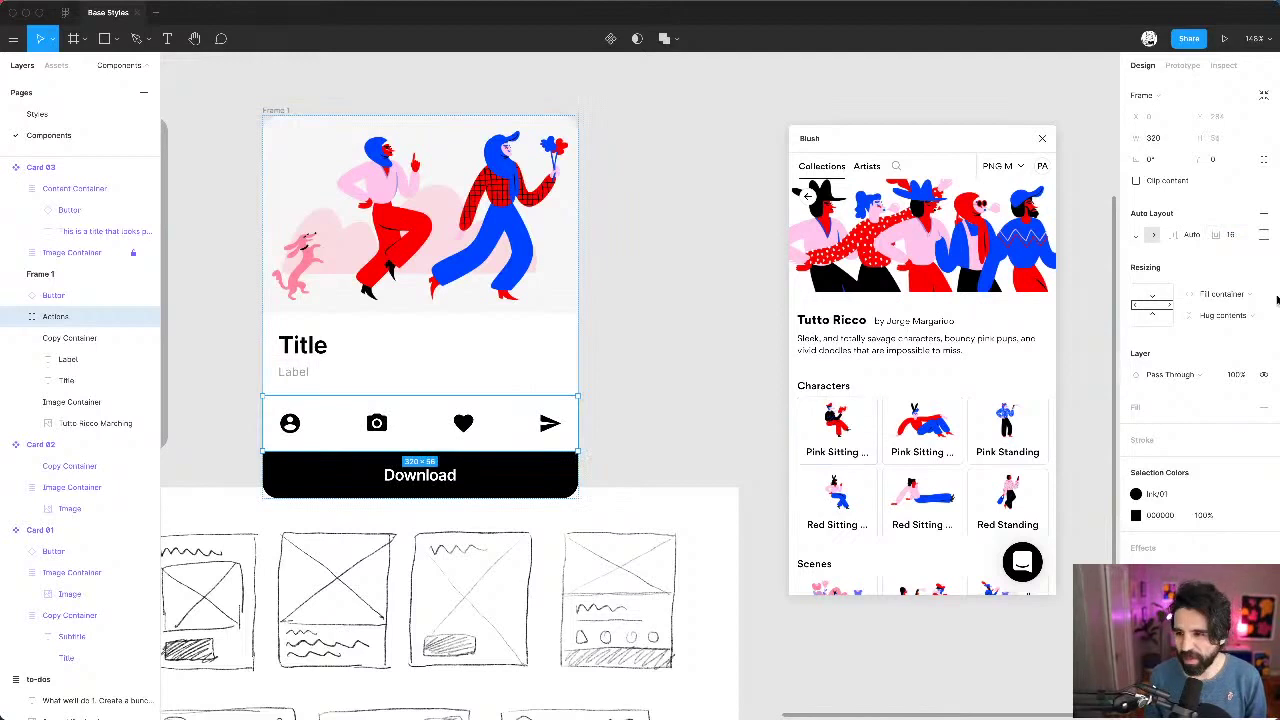
# Step: Set the top and bottom padding of the Actions frame to 8
pyautogui.click(1263, 236)
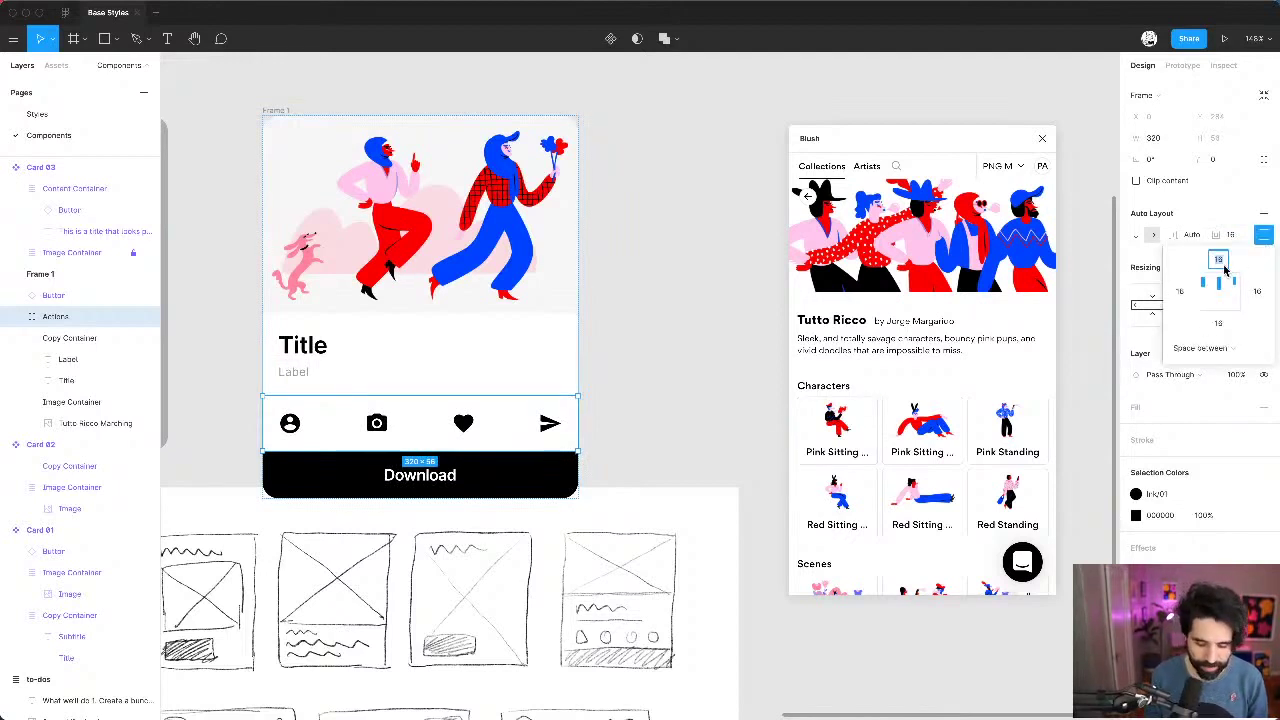
pyautogui.write('8')
pyautogui.press('Tab')
pyautogui.press('Tab')
pyautogui.write('8')
pyautogui.press('Return')
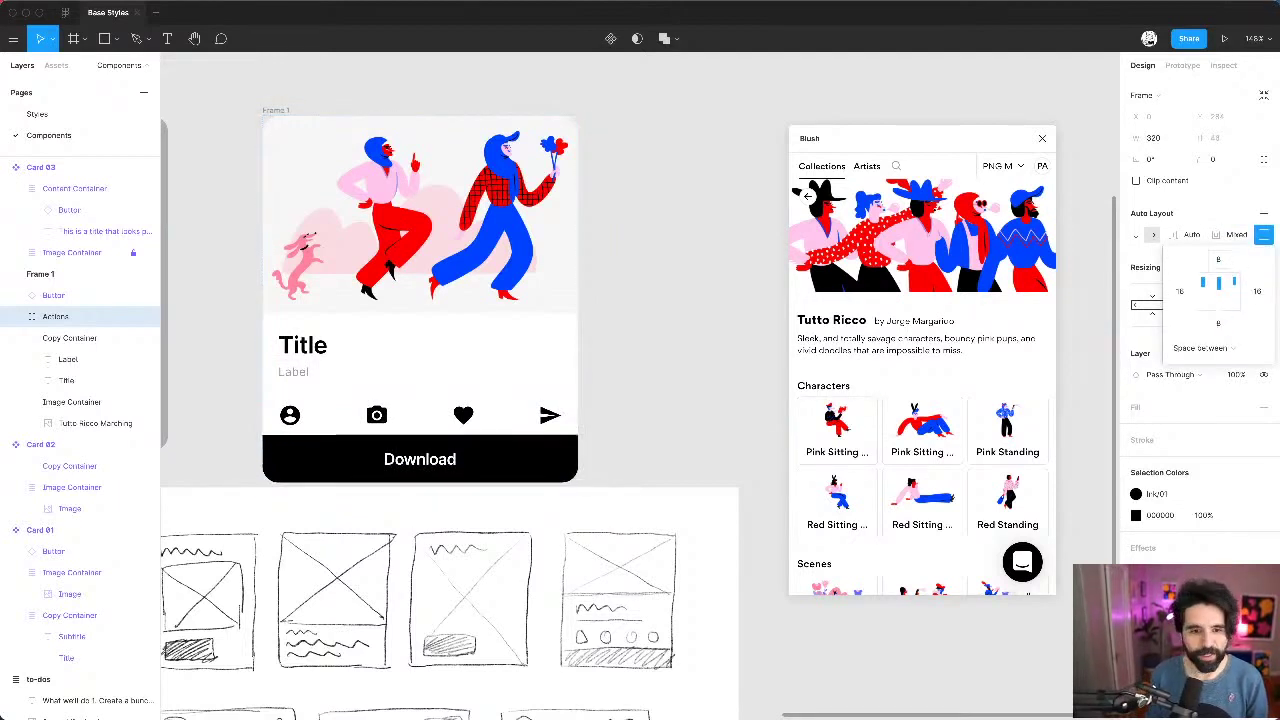
# Step: Try a bottom padding of 16 and an overall padding of 0 on the Actions frame, and undo both changes
pyautogui.click(1218, 323)
pyautogui.write('16')
pyautogui.press('Return')
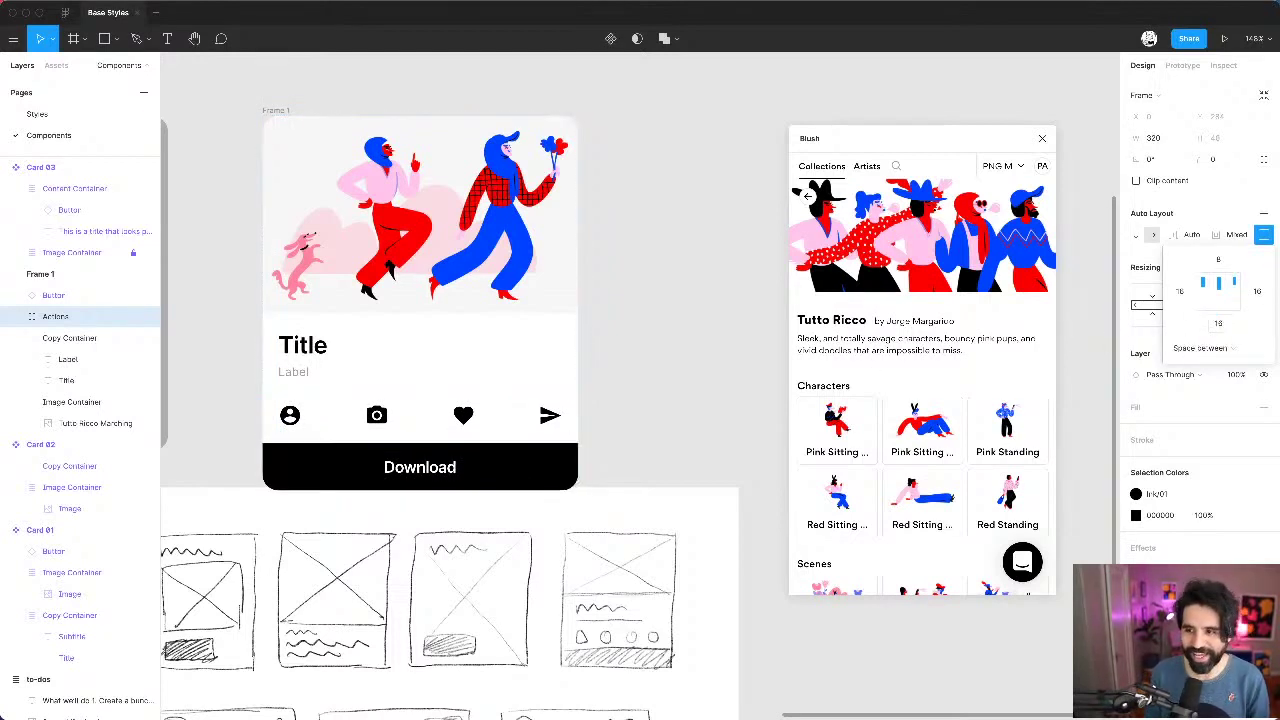
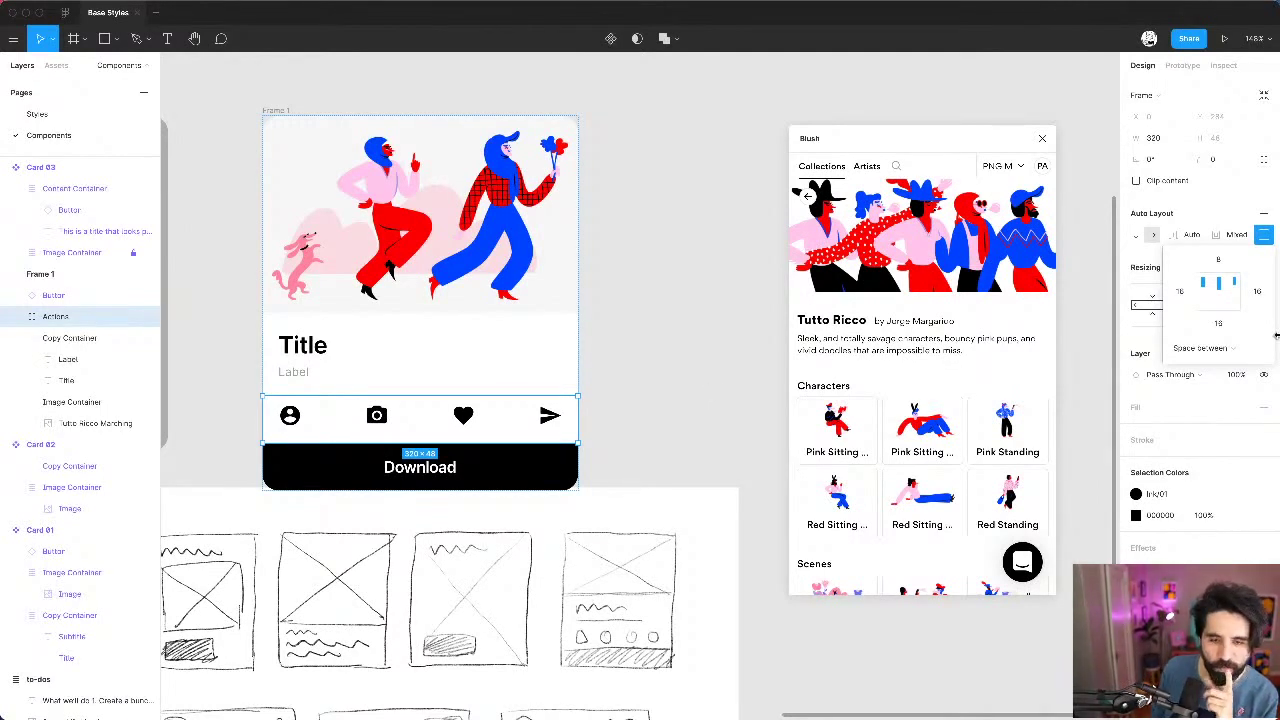
pyautogui.click(1230, 235)
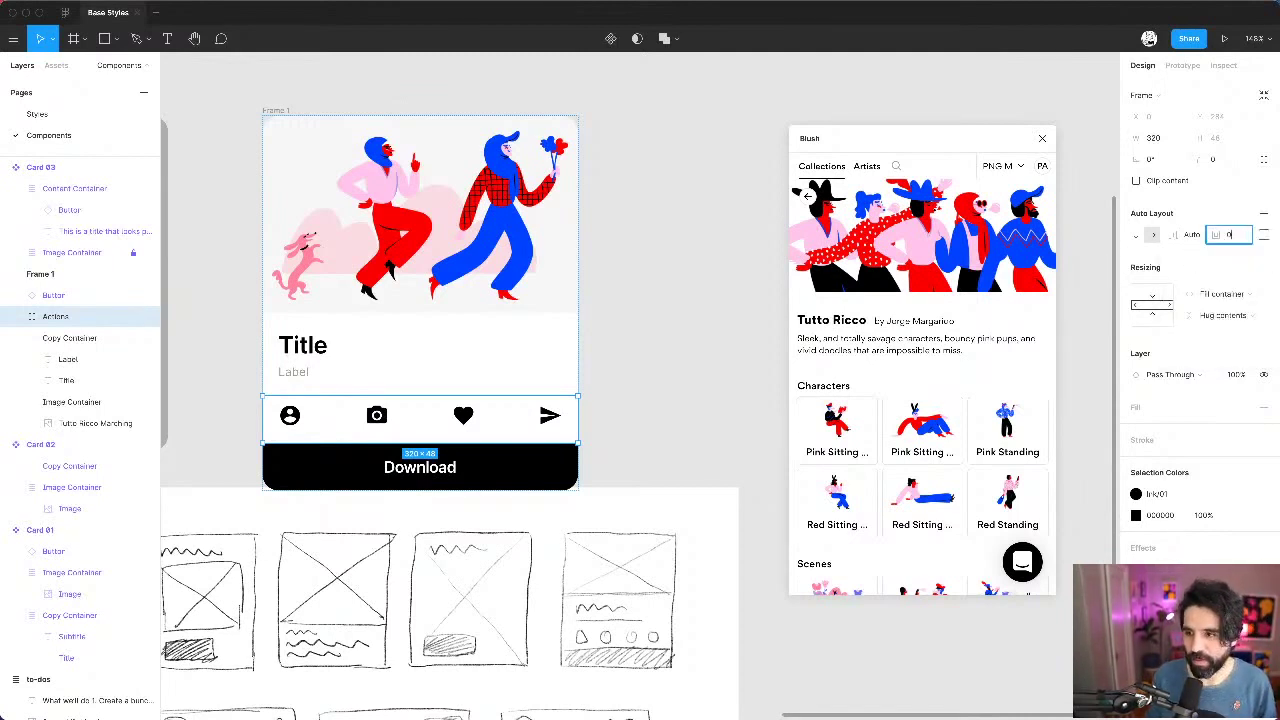
pyautogui.write('0')
pyautogui.press('Return')
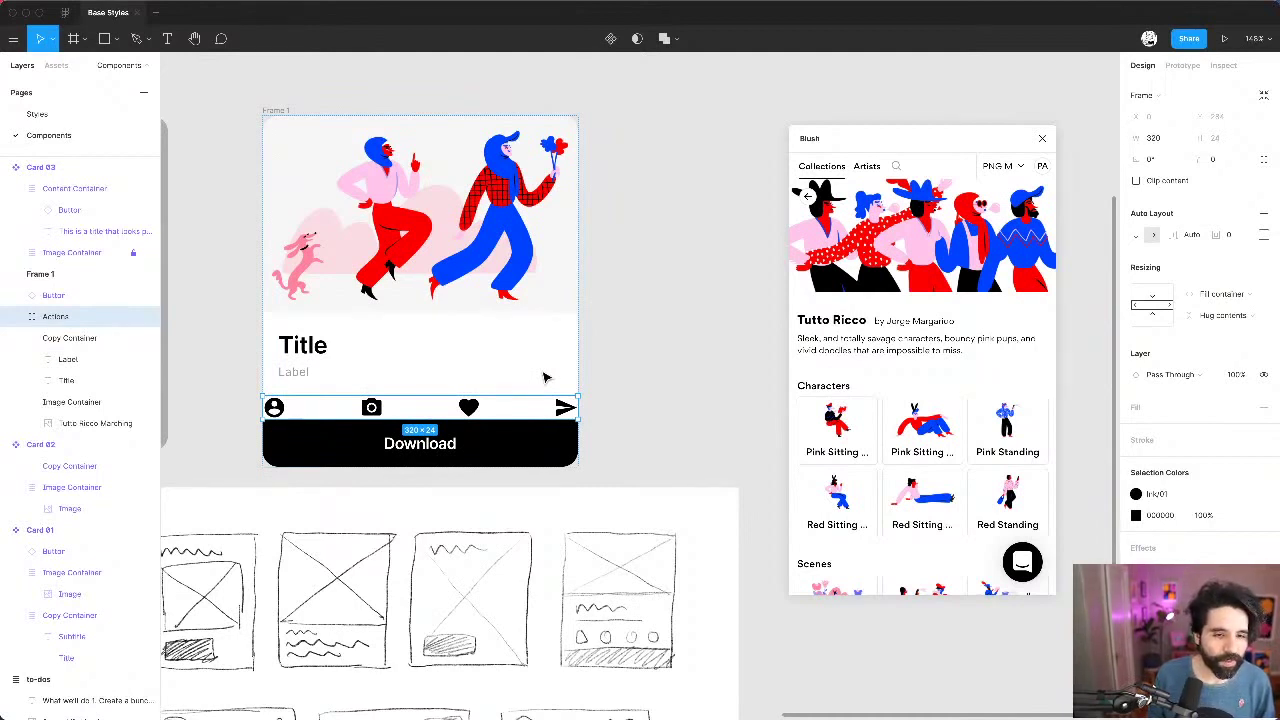
pyautogui.hotkey('ctrl', 'z')
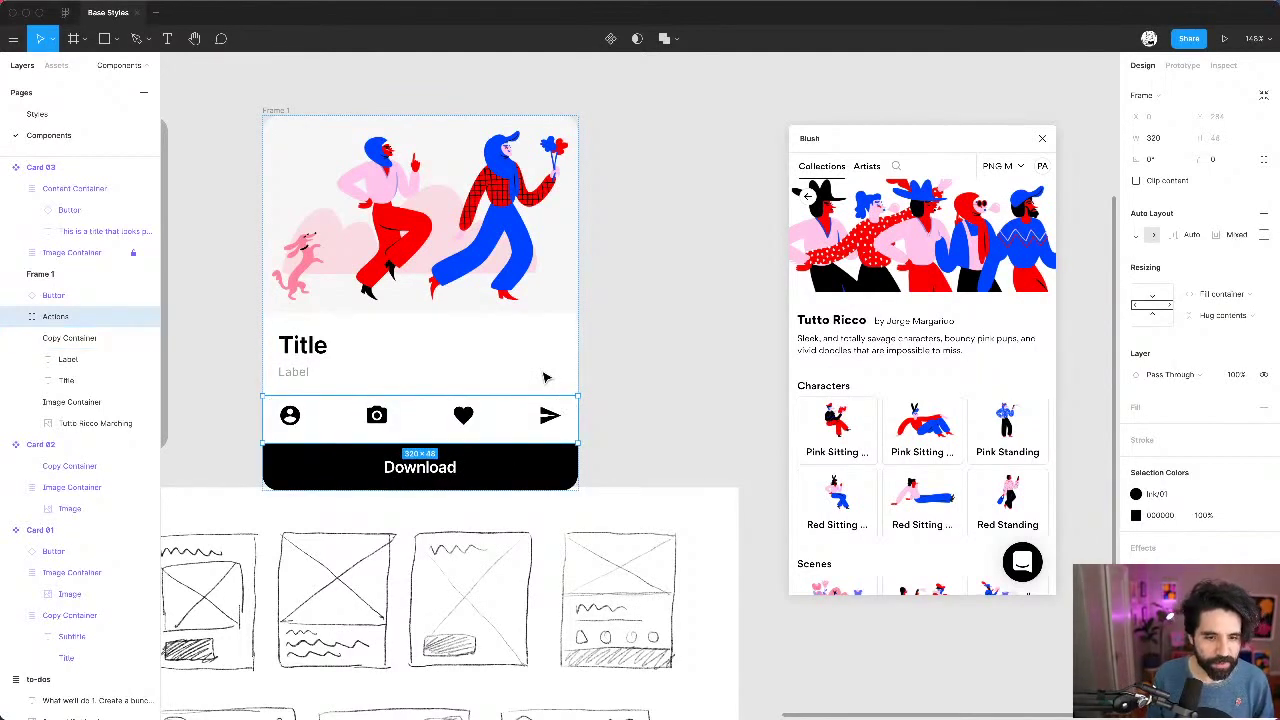
pyautogui.hotkey('ctrl', 'z')
# Step: Close the Blush plugin window and place a duplicate of Frame 1 beside the original, aligned in the same row
pyautogui.click(650, 361)
pyautogui.scroll(-3, 680, 334)
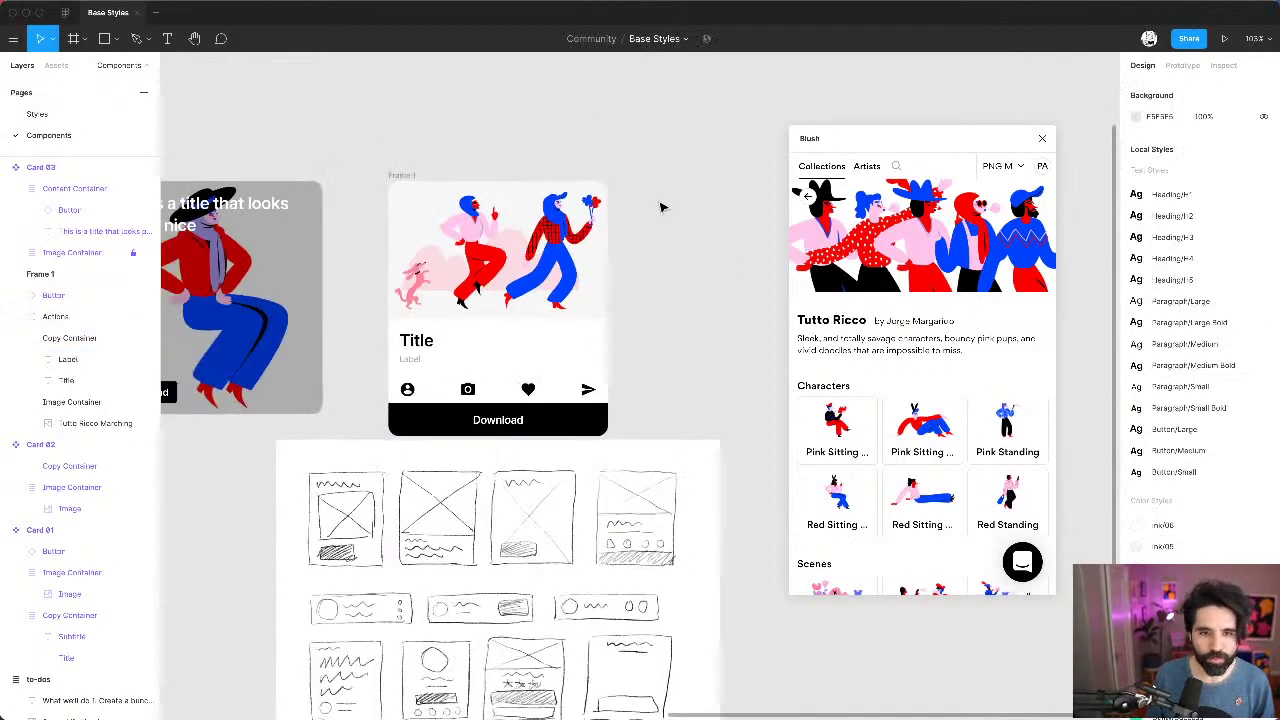
pyautogui.click(1044, 138)
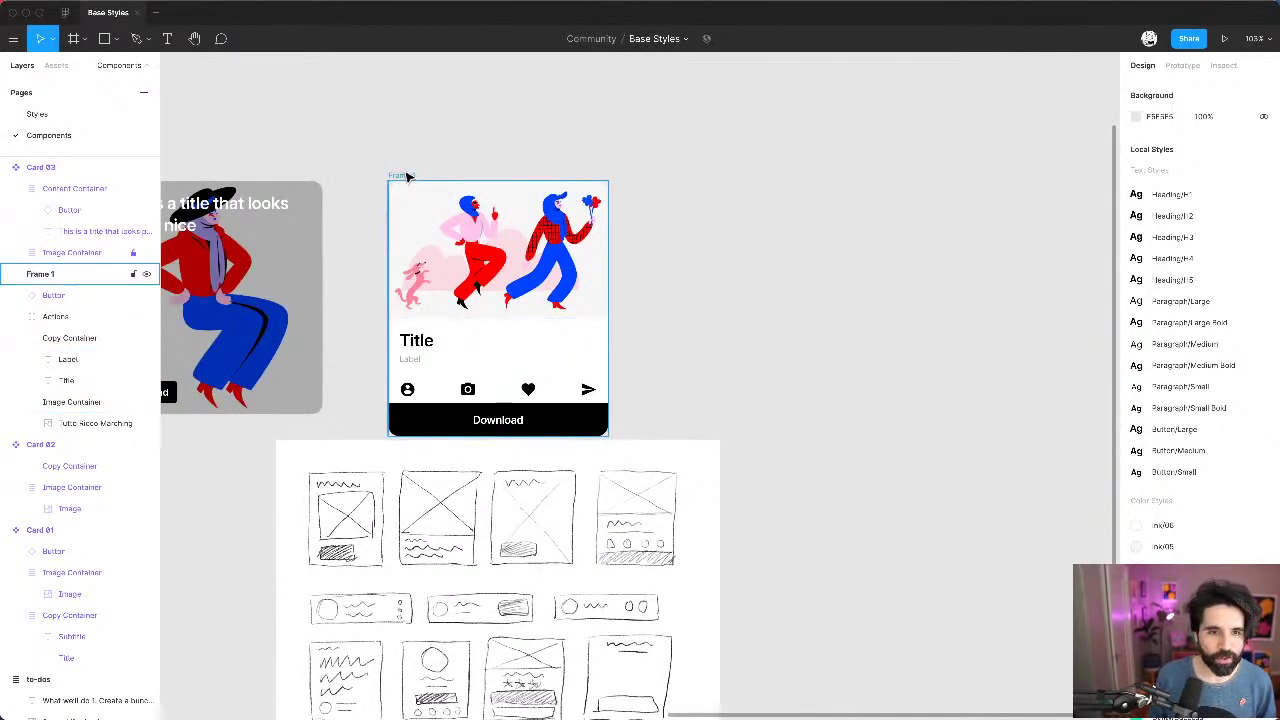
pyautogui.moveTo(403, 177); pyautogui.dragTo(684, 178)
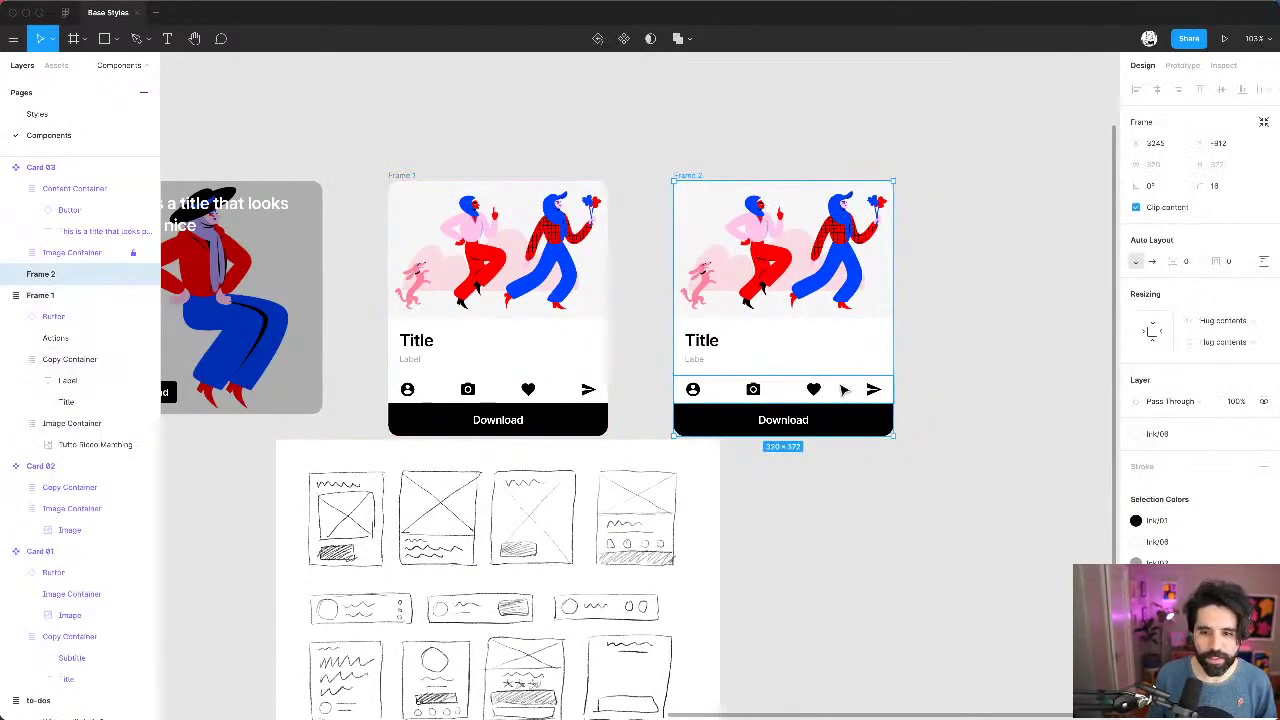
# Step: Set the padding of the Actions frame in the duplicated card to 0
pyautogui.scroll(5, 843, 388)
pyautogui.click(716, 383)
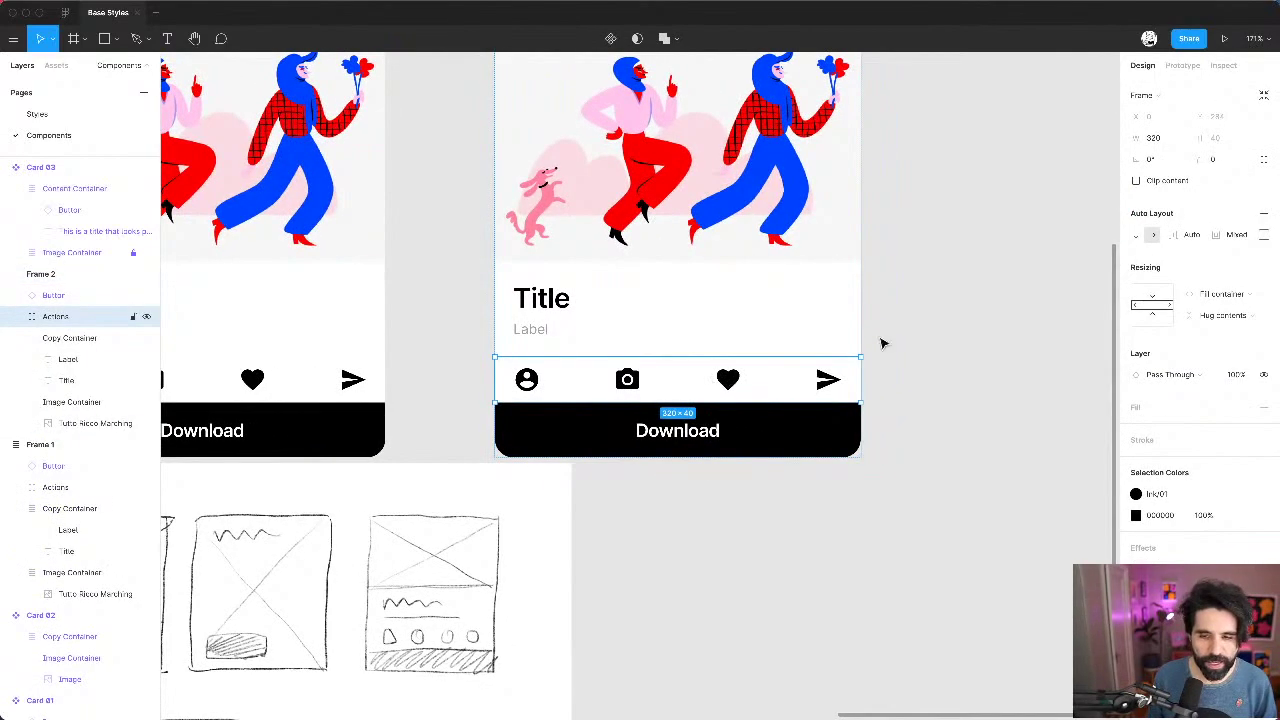
pyautogui.write('0')
pyautogui.press('Return')
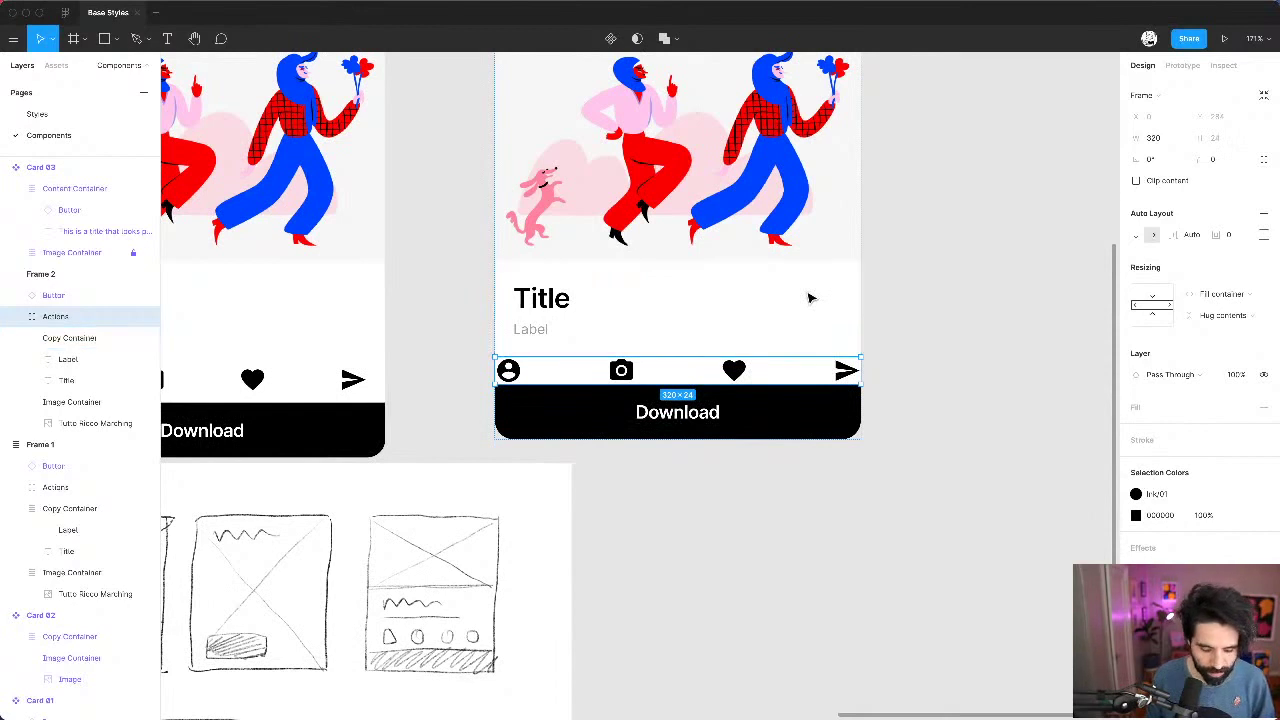
pyautogui.press('super+z')
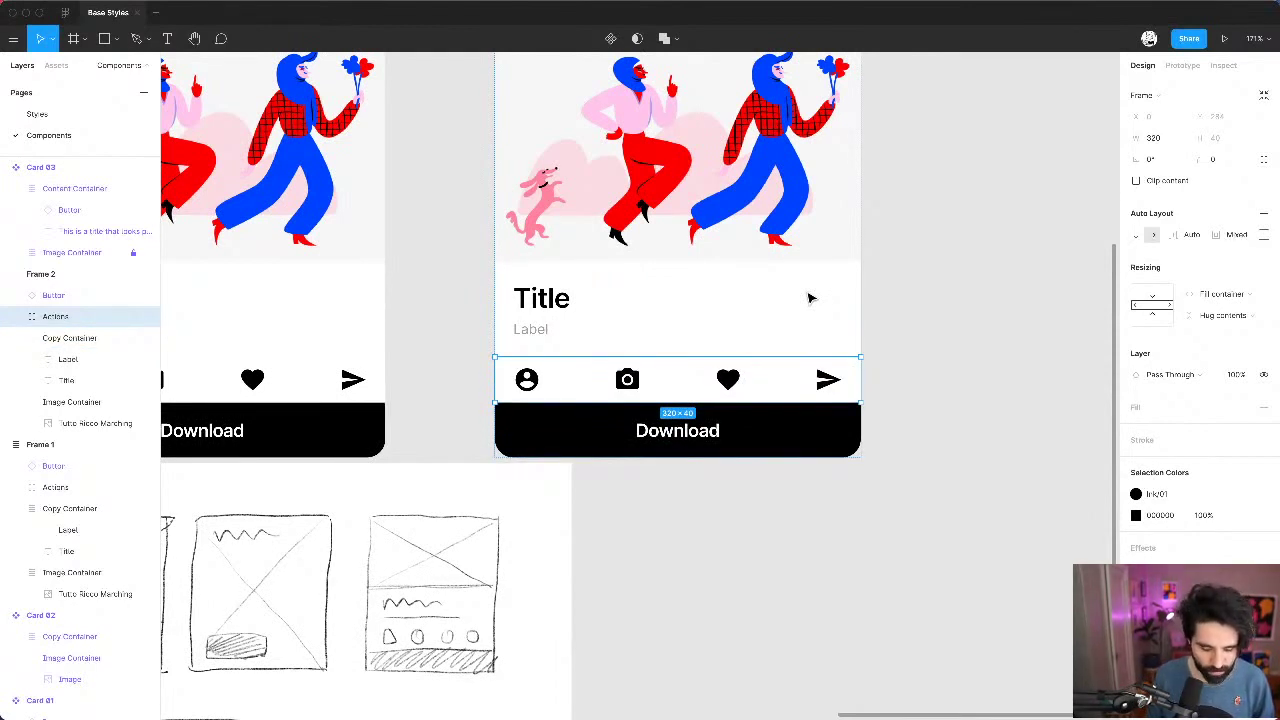
pyautogui.press('super+shift+z')
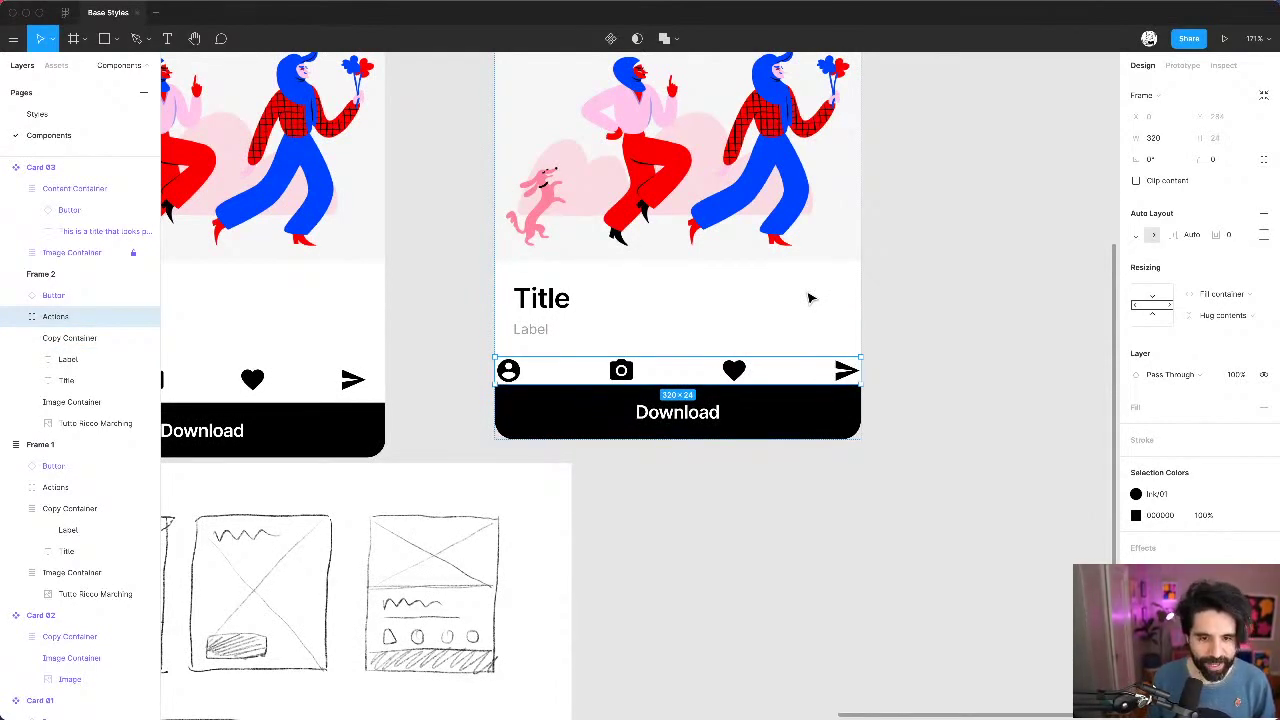
# Step: Move the duplicated card's Actions frame into its Copy Container, below the label
pyautogui.press('BackSpace')
pyautogui.click(640, 312)
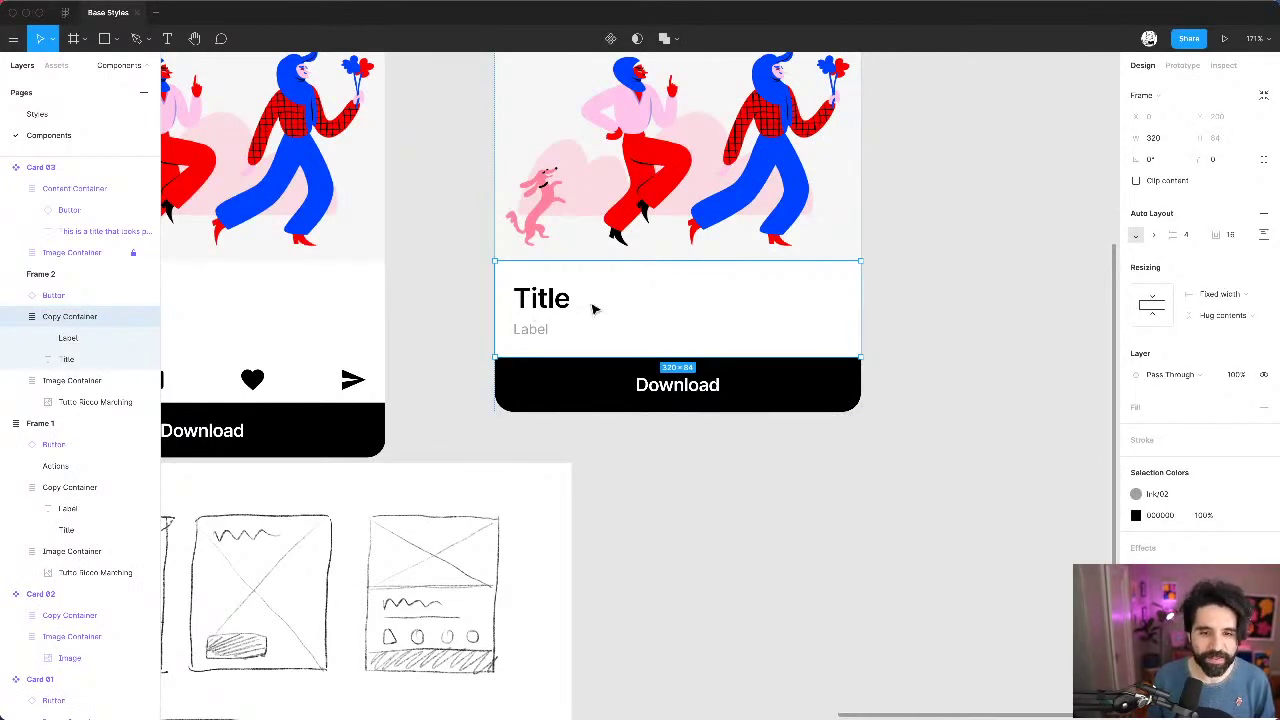
pyautogui.press('super+v')
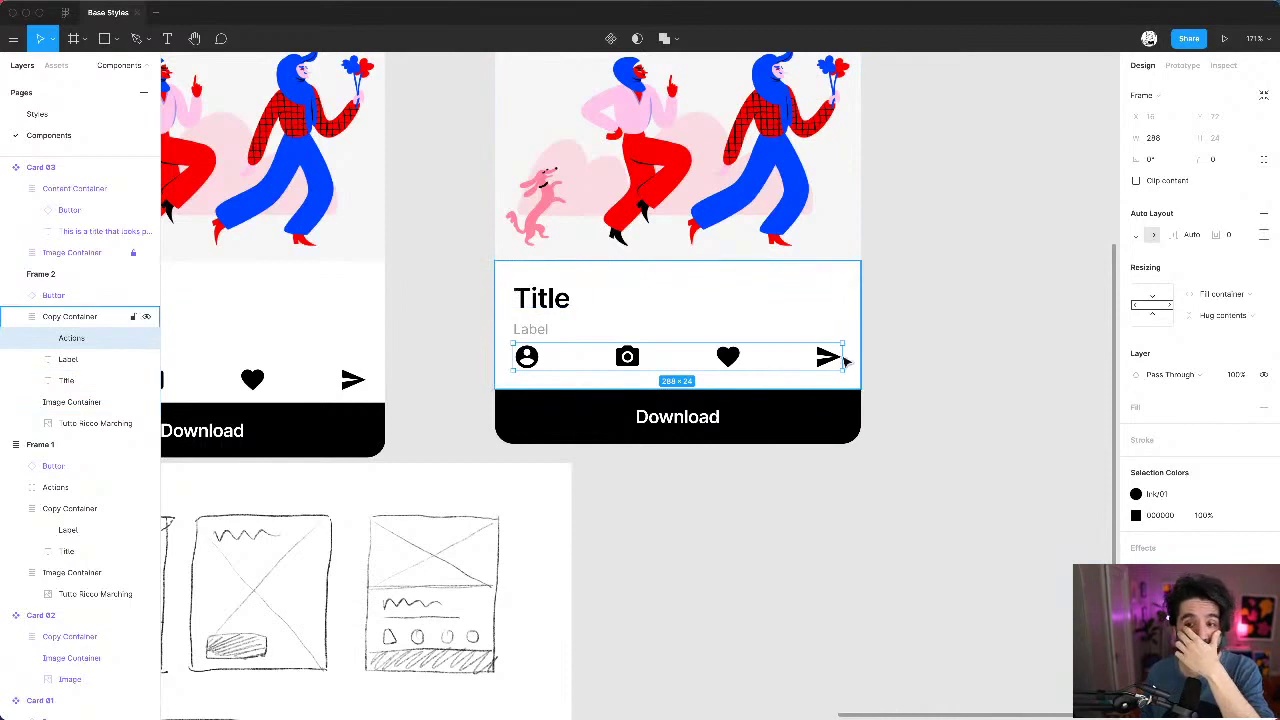
# Step: Set only the top padding of the Actions frame nested in the Copy Container to 8
pyautogui.click(963, 297)
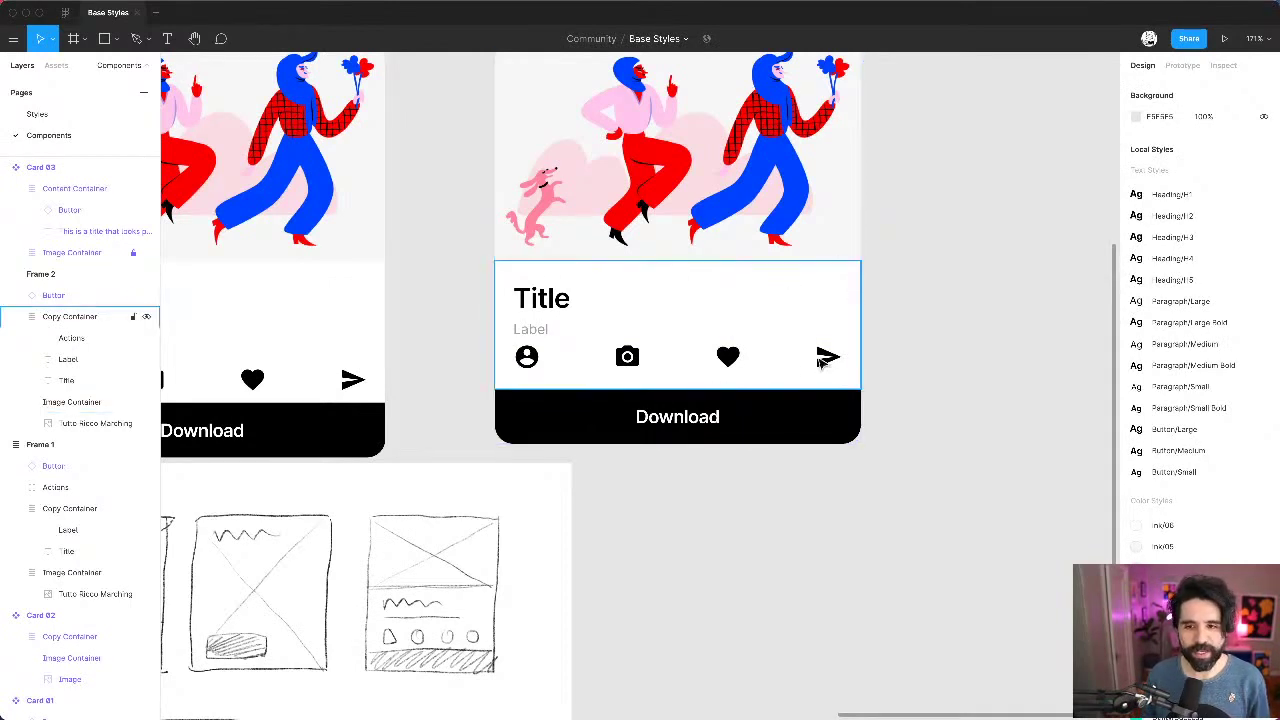
pyautogui.click(652, 358)
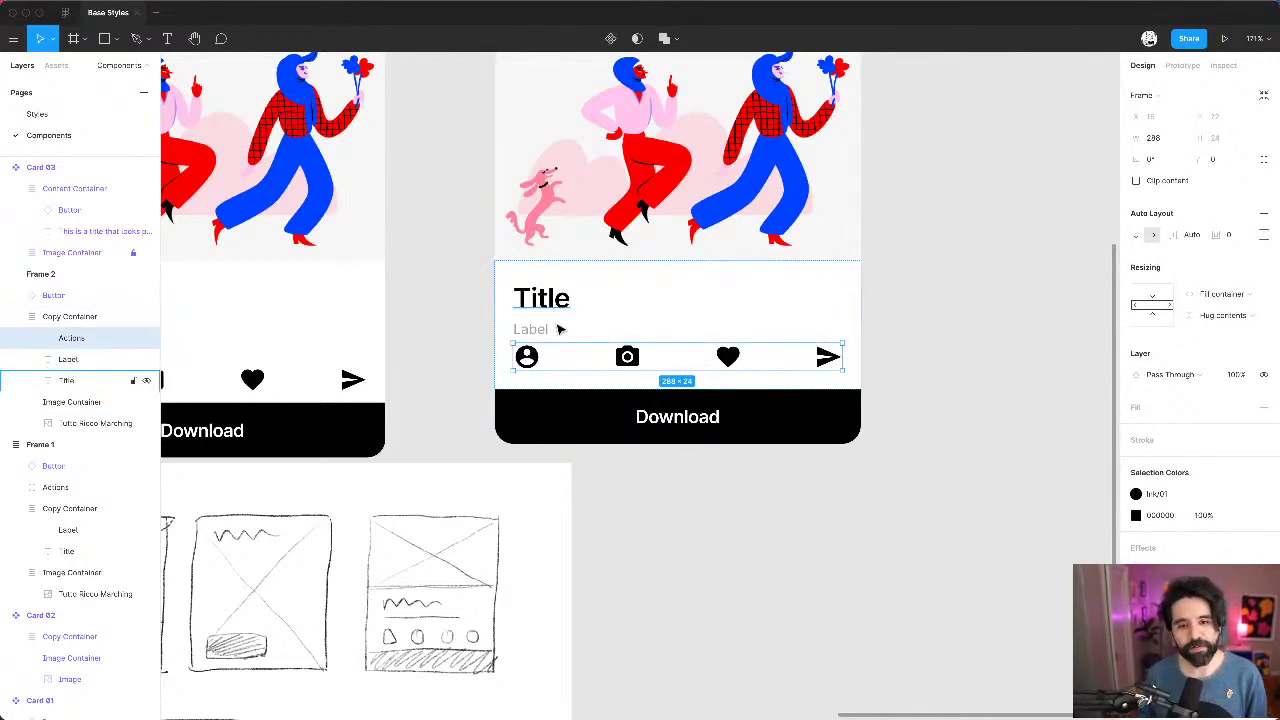
pyautogui.click(1263, 235)
pyautogui.write('8')
pyautogui.press('Return')
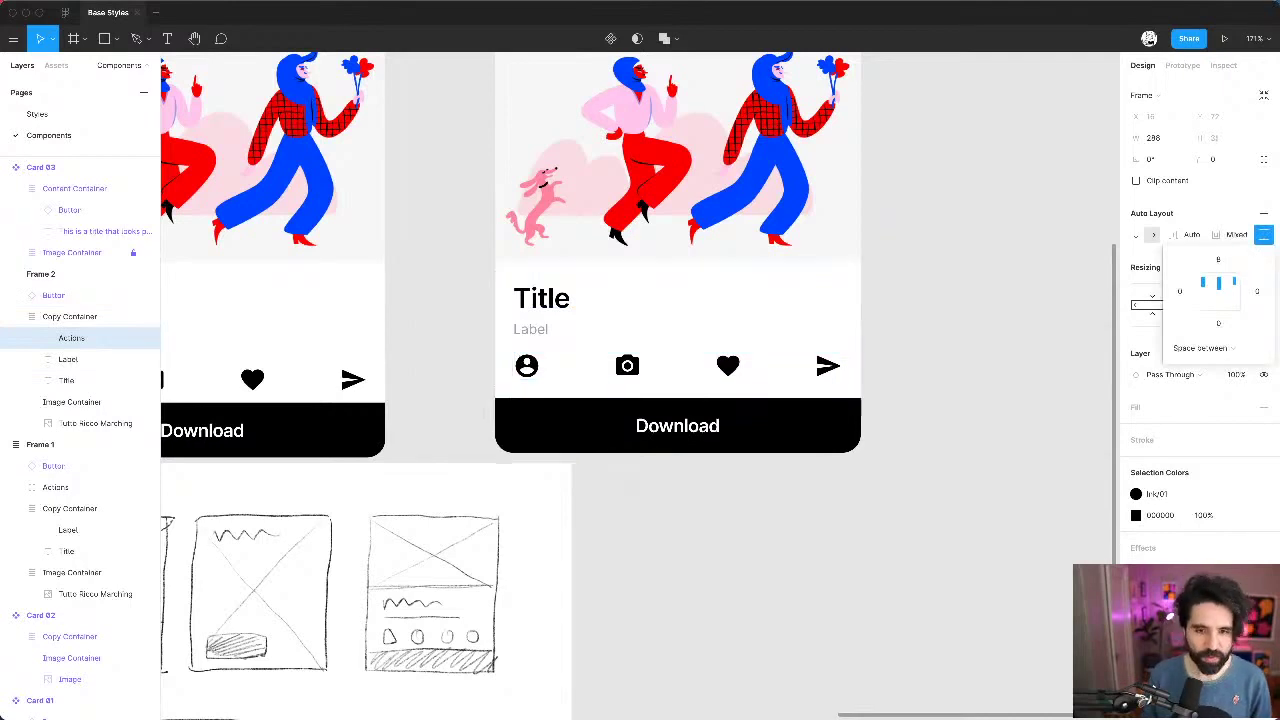
# Step: Apply the Ink/02 color style to all the icons in the Actions frame of Frame 2
pyautogui.click(968, 364)
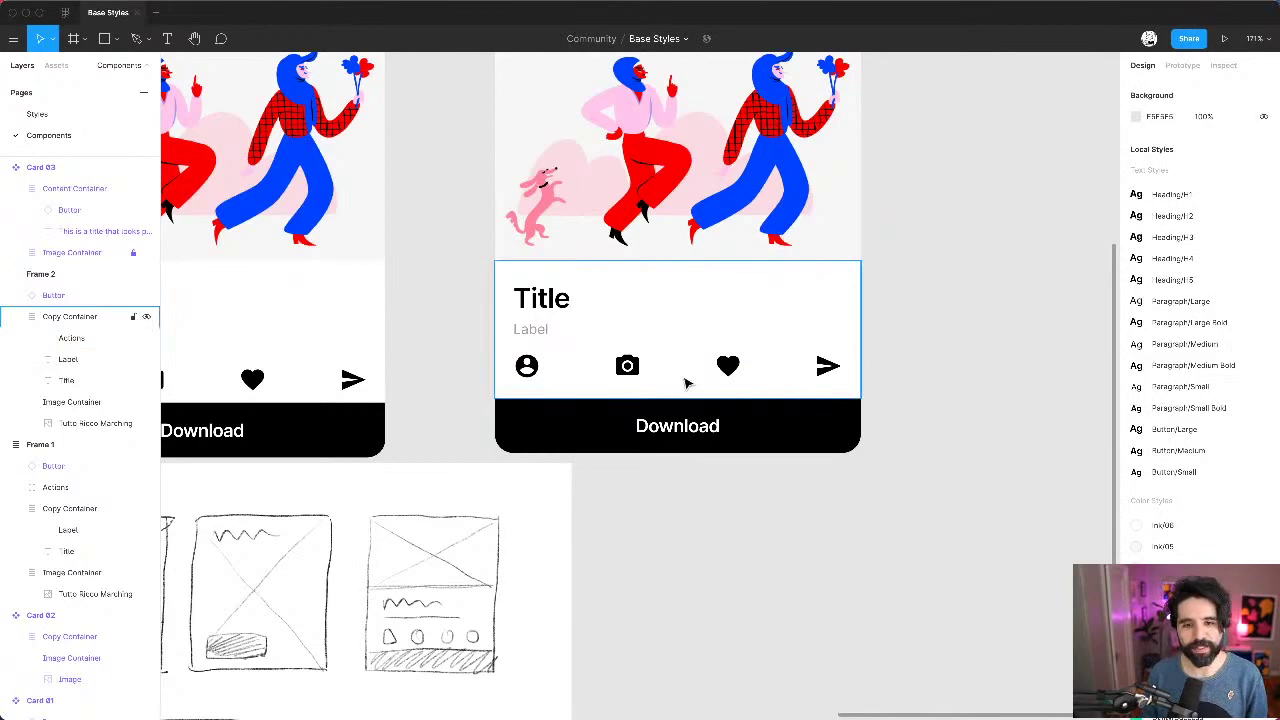
pyautogui.scroll(-5, 975, 421)
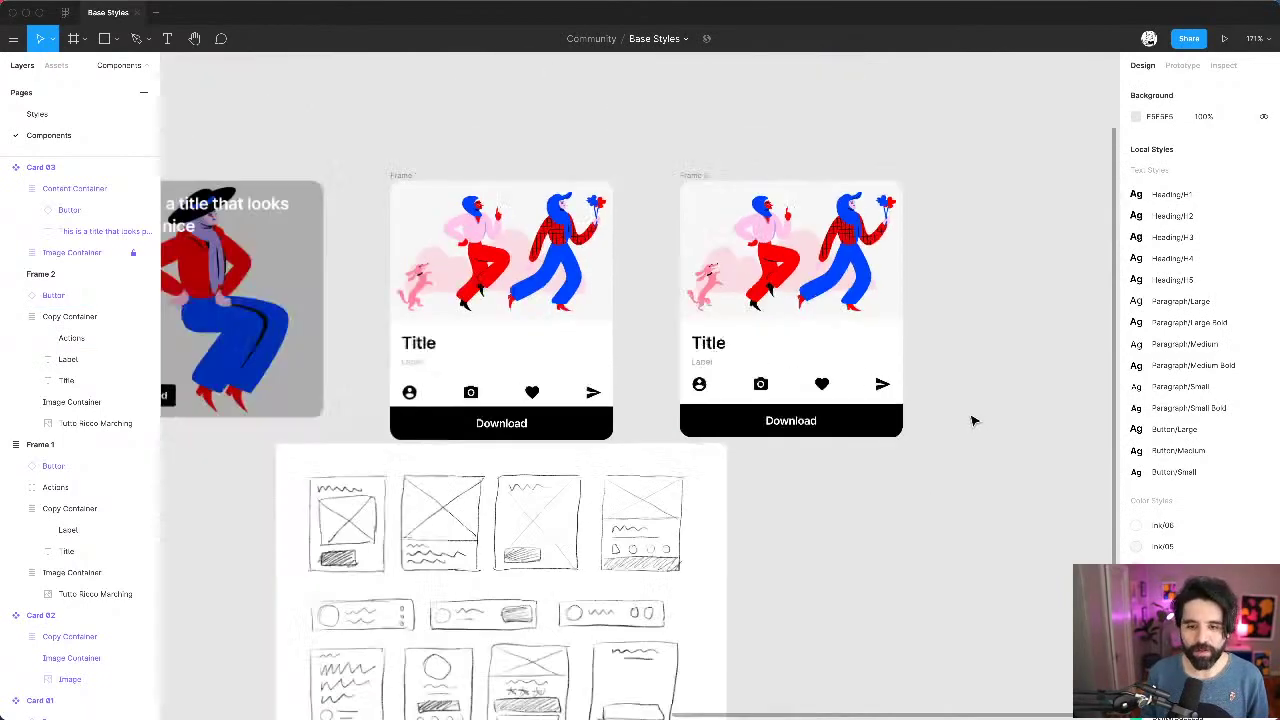
pyautogui.click(910, 395)
pyautogui.scroll(5, 943, 391)
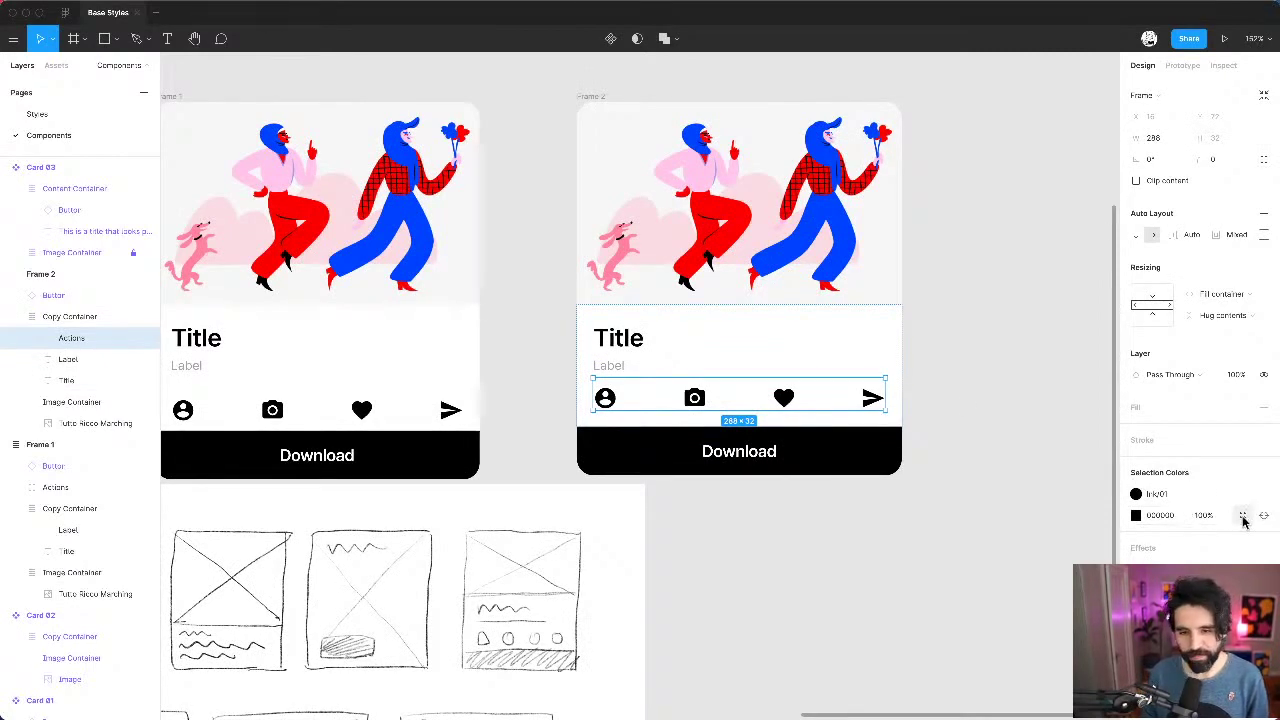
pyautogui.click(1242, 516)
pyautogui.click(1092, 552)
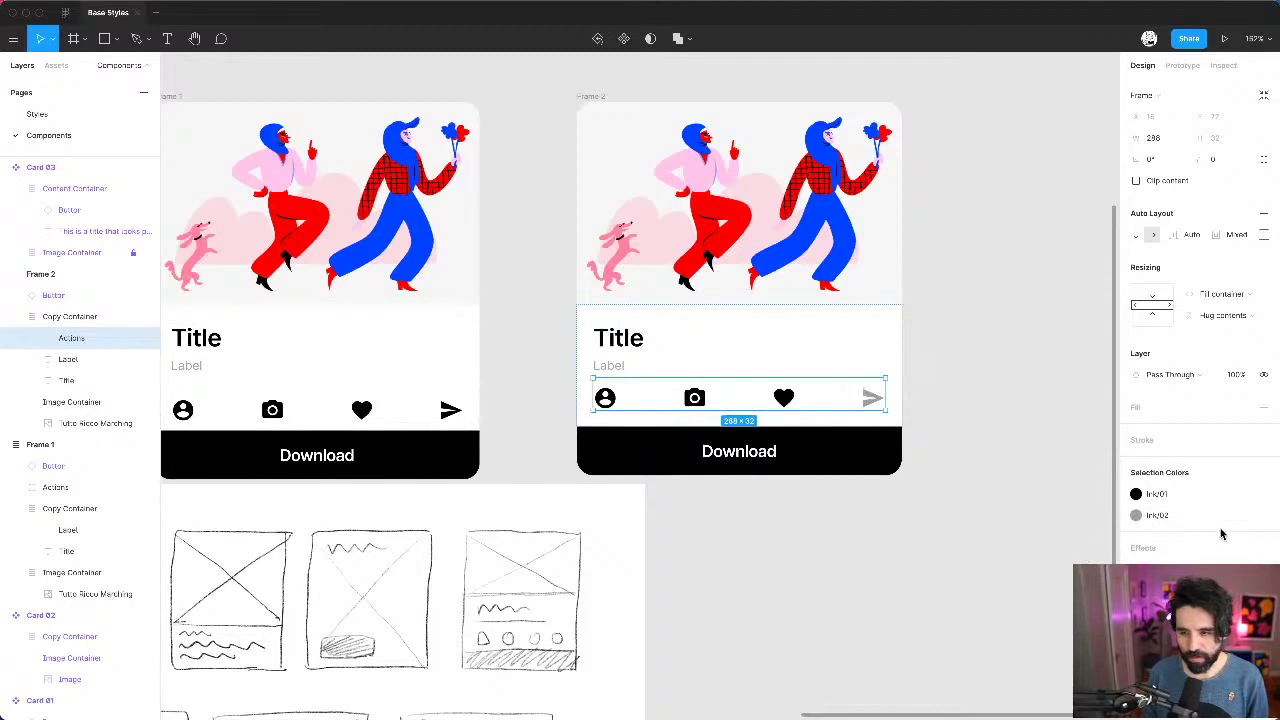
pyautogui.click(1242, 494)
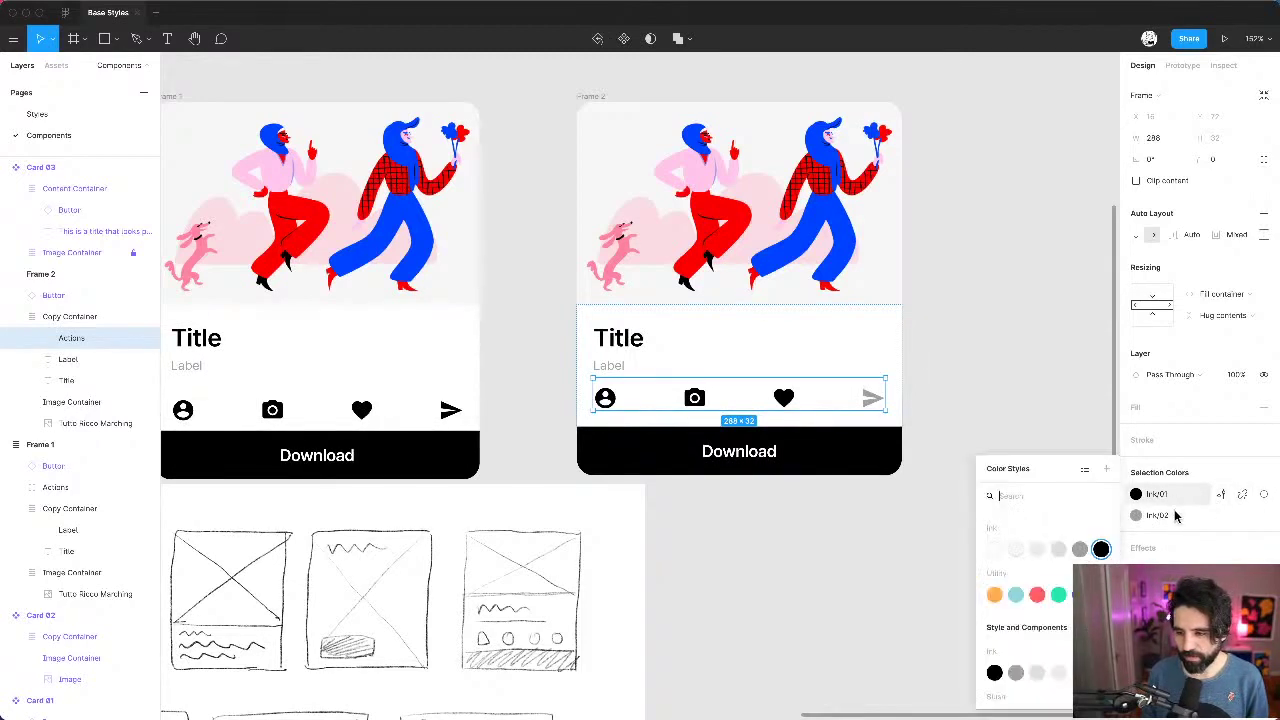
pyautogui.click(1080, 550)
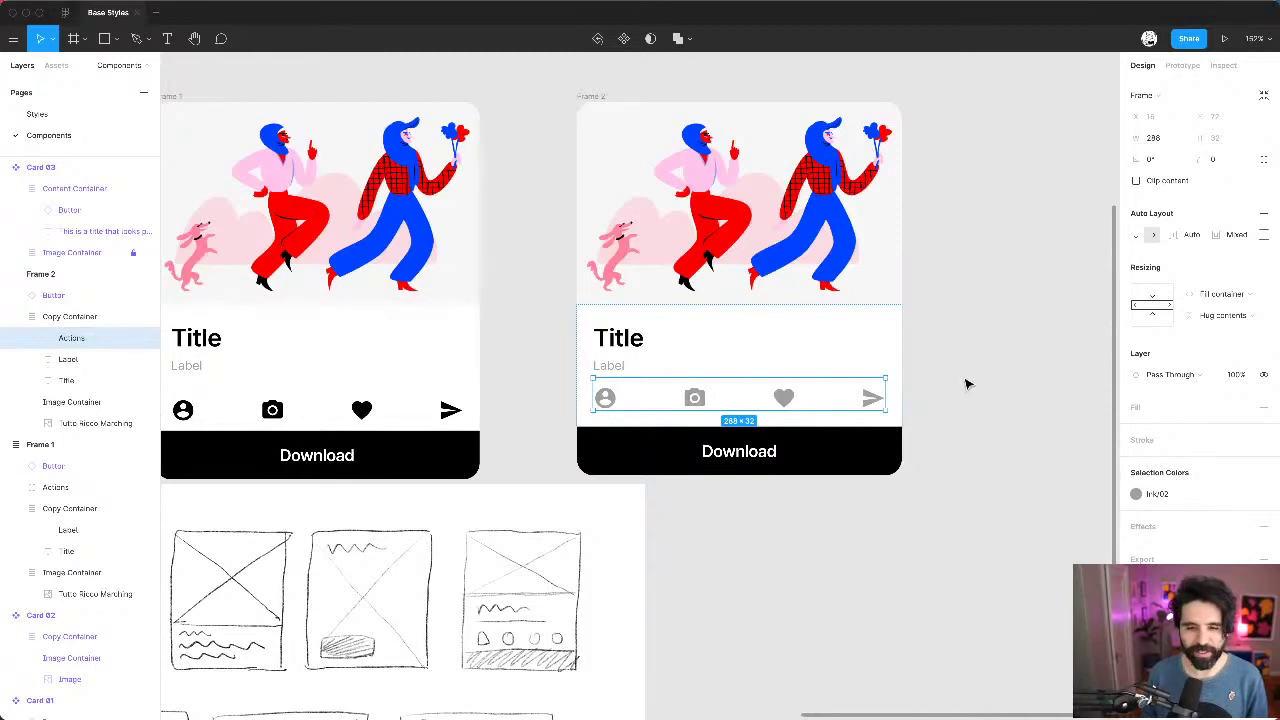
pyautogui.click(1013, 346)
pyautogui.scroll(-5, 1014, 345)
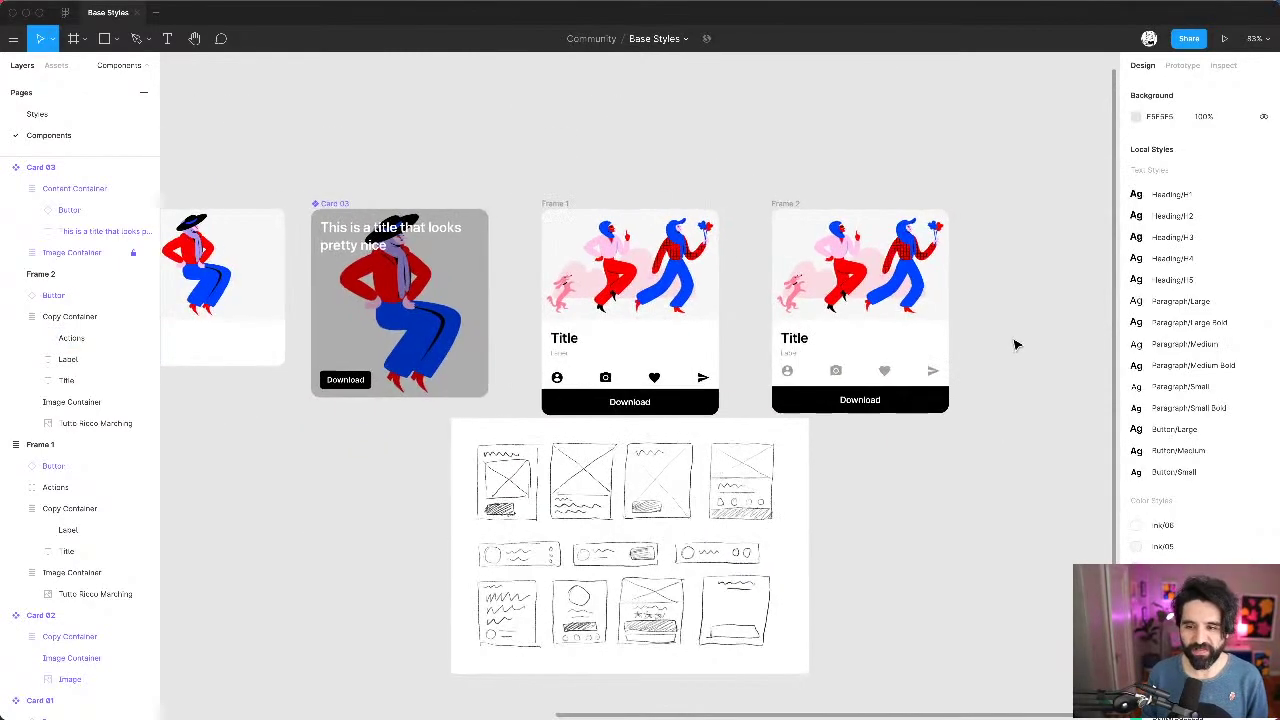
# Step: Try a long placeholder title spanning several lines in Frame 2 to test its auto layout, and undo the text change
pyautogui.hscroll(2, 1014, 345)
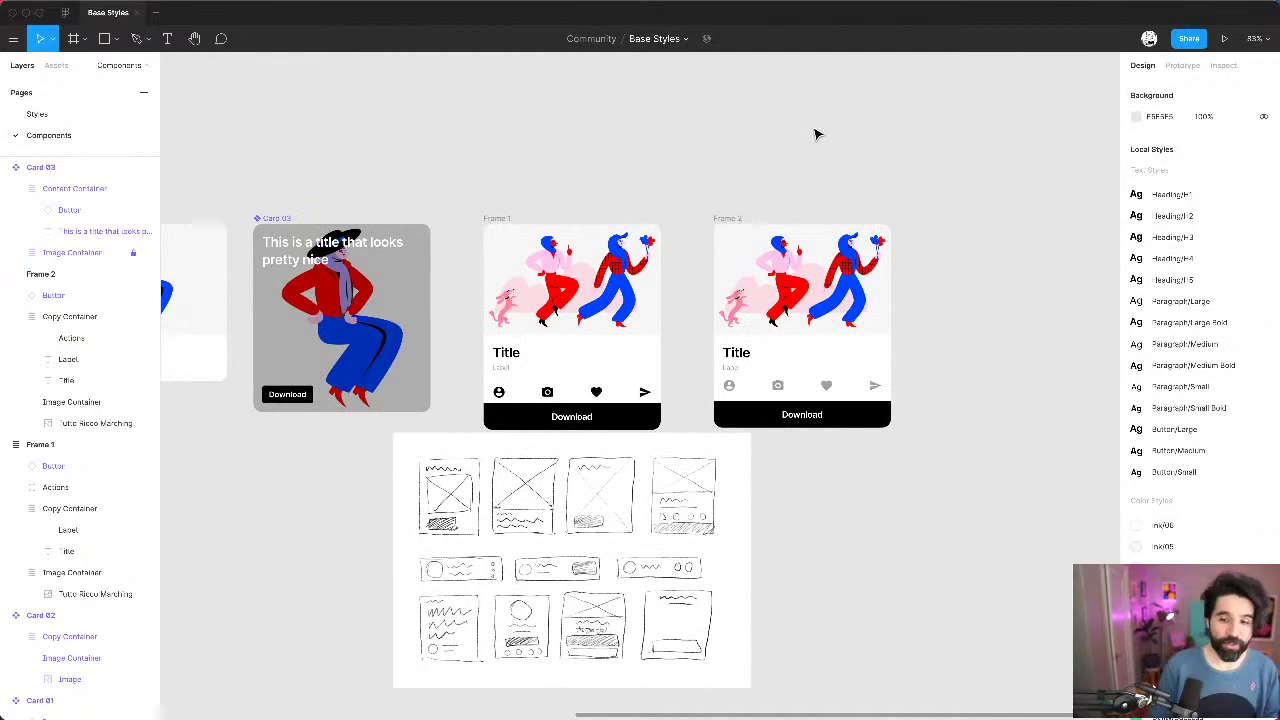
pyautogui.click(735, 353)
pyautogui.doubleClick(735, 353)
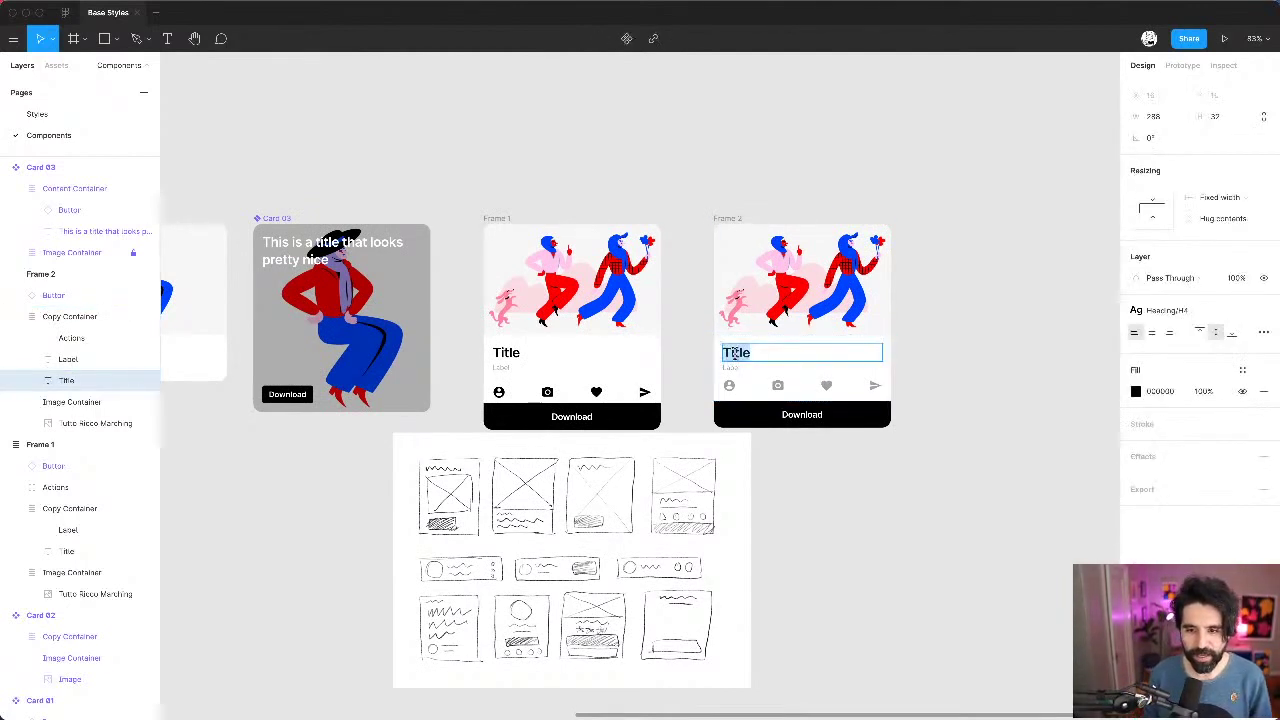
pyautogui.press('Right')
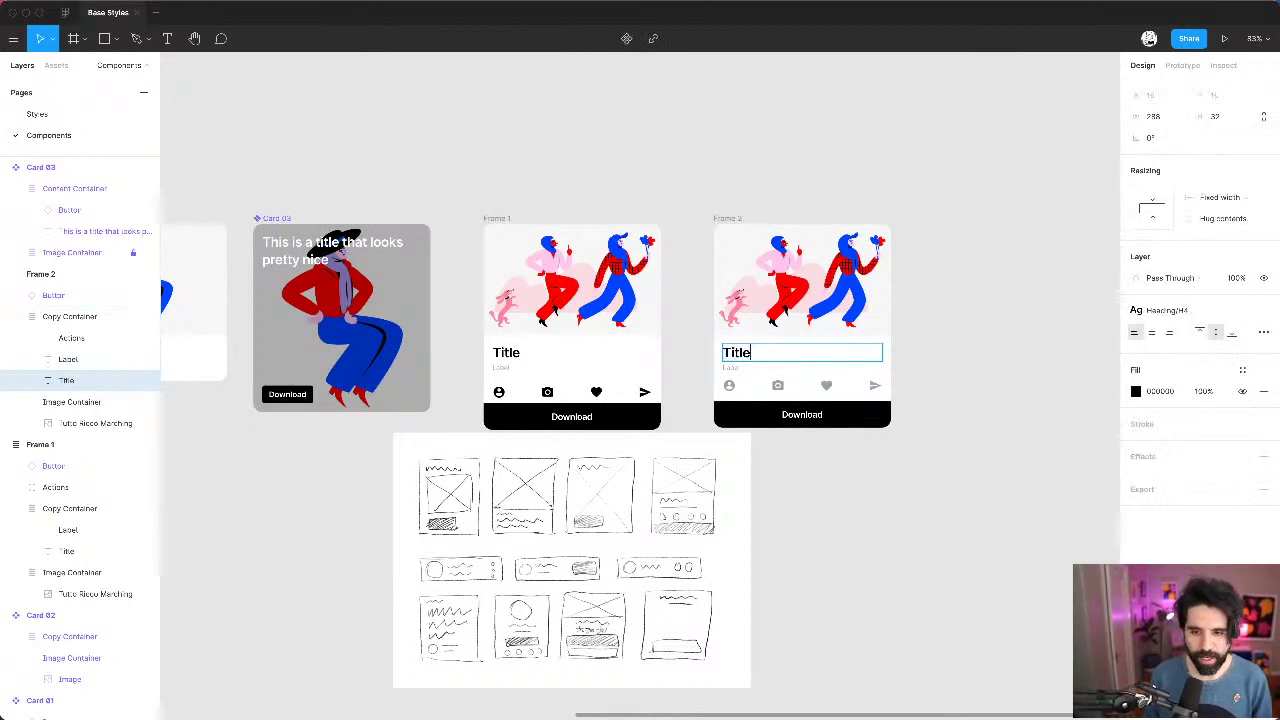
pyautogui.write('lkasjdf al fkldasjf dlskfj alfkjds alfkjsd')
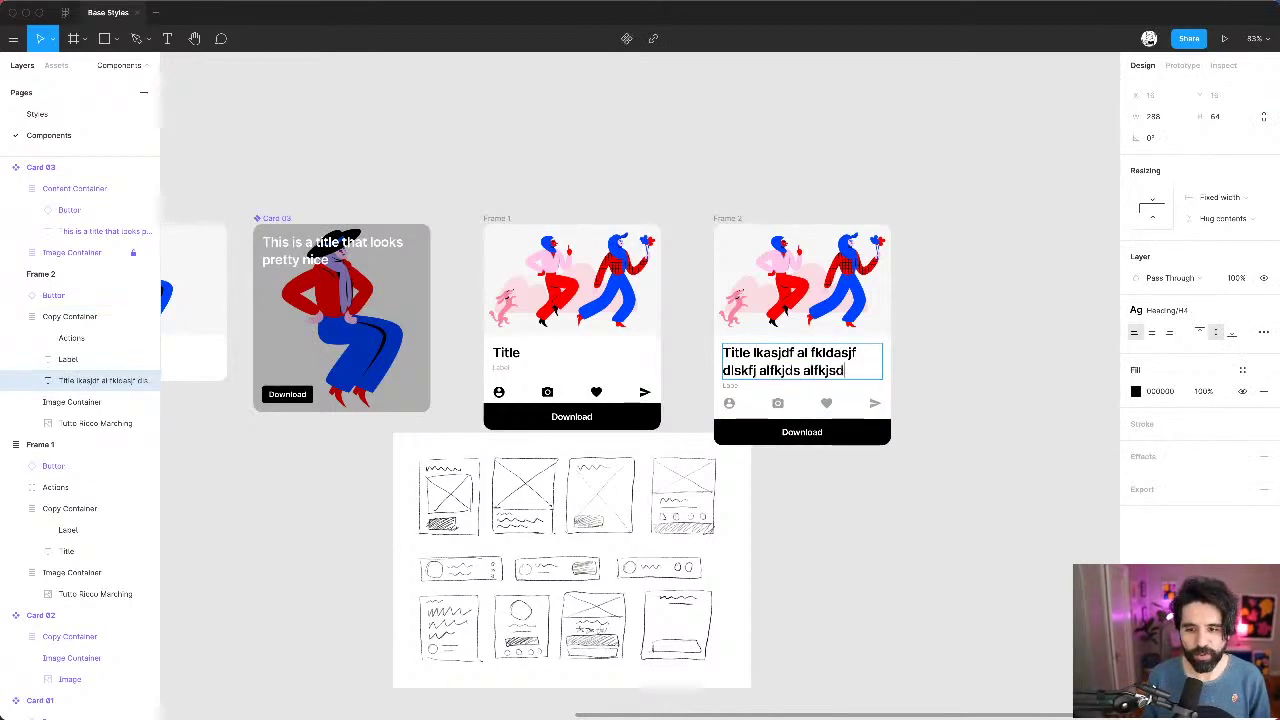
pyautogui.write('f ldksajljfas')
pyautogui.click(1013, 420)
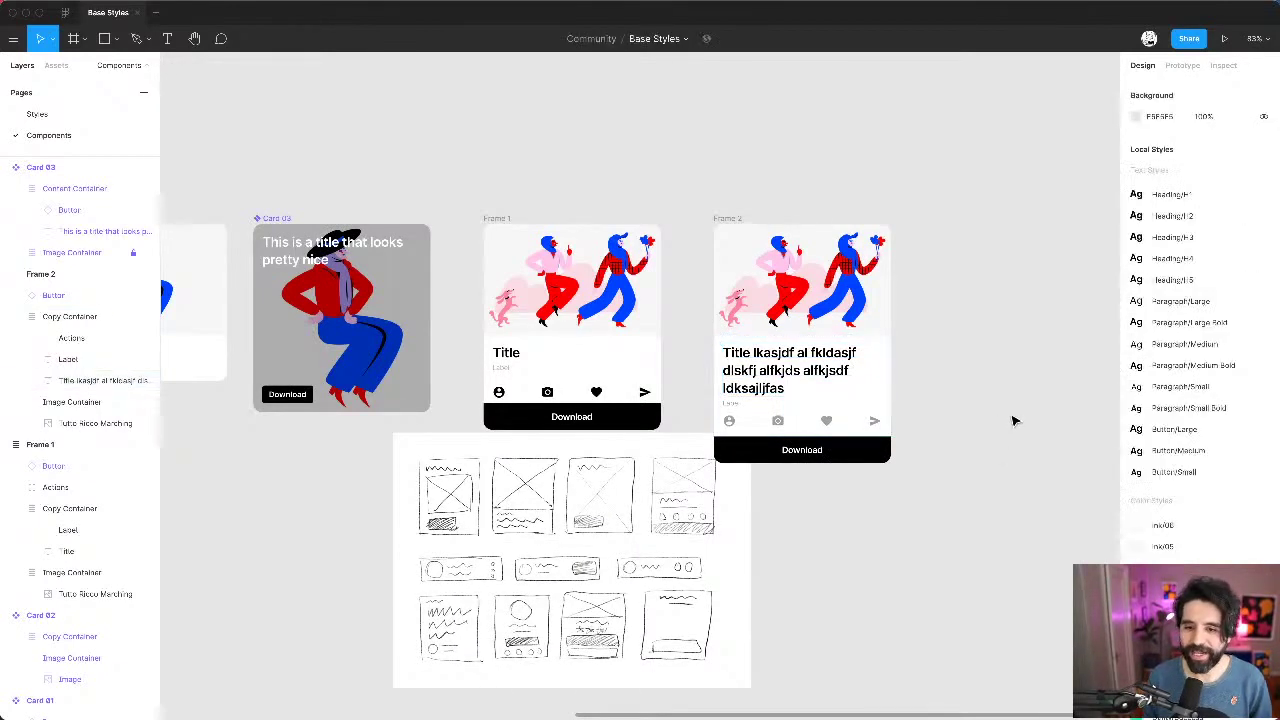
pyautogui.hotkey('ctrl', 'z')
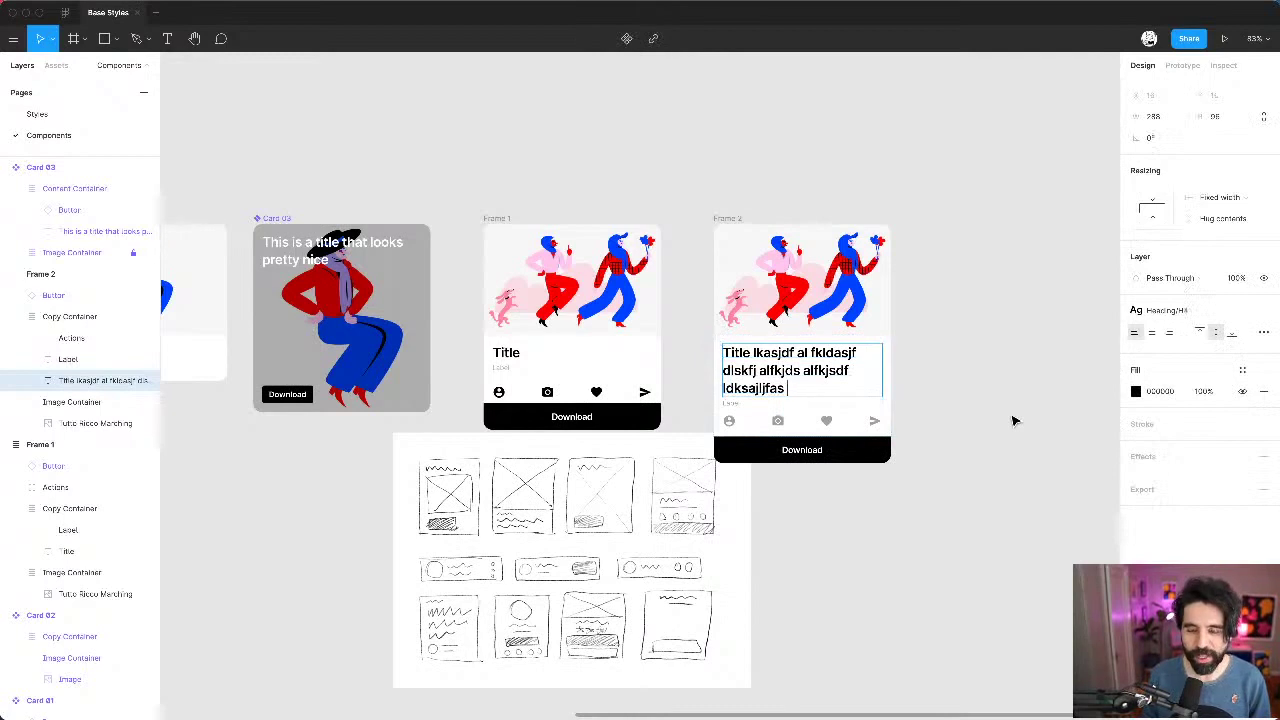
pyautogui.hotkey('ctrl', 'z')
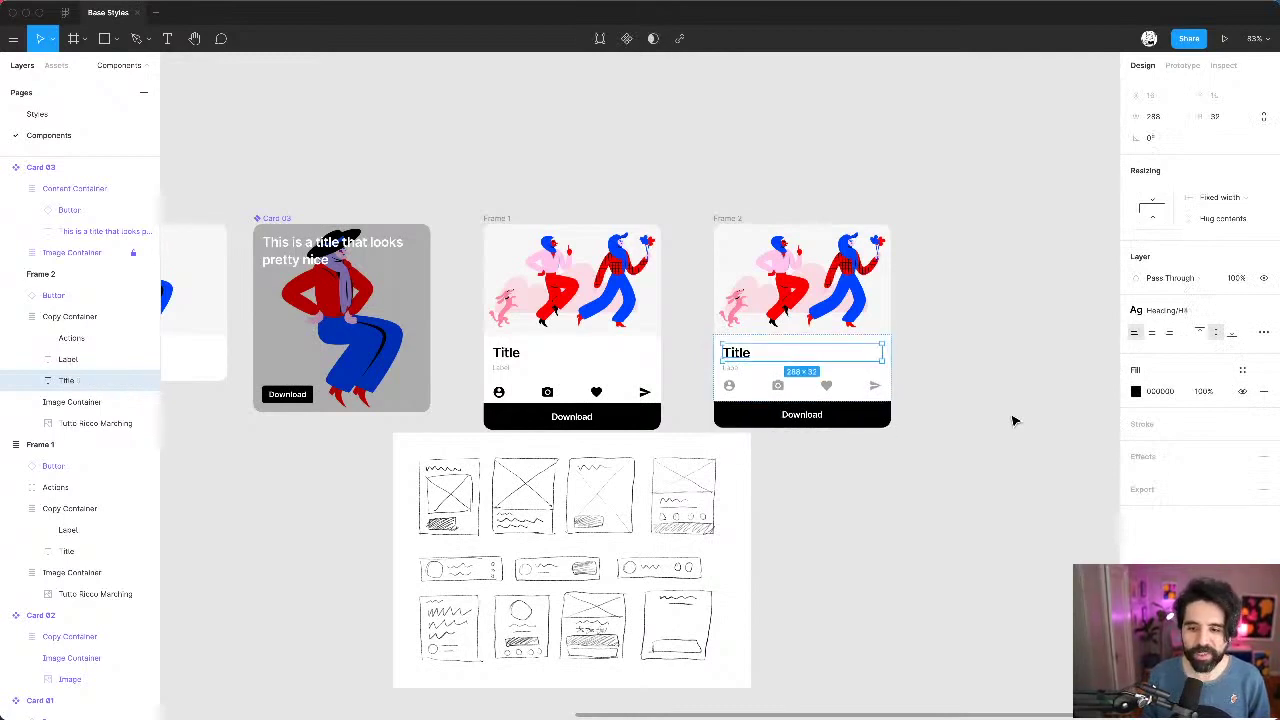
# Step: Try a long two-line placeholder text in Frame 2's label to test its auto layout, and undo it
pyautogui.doubleClick(733, 367)
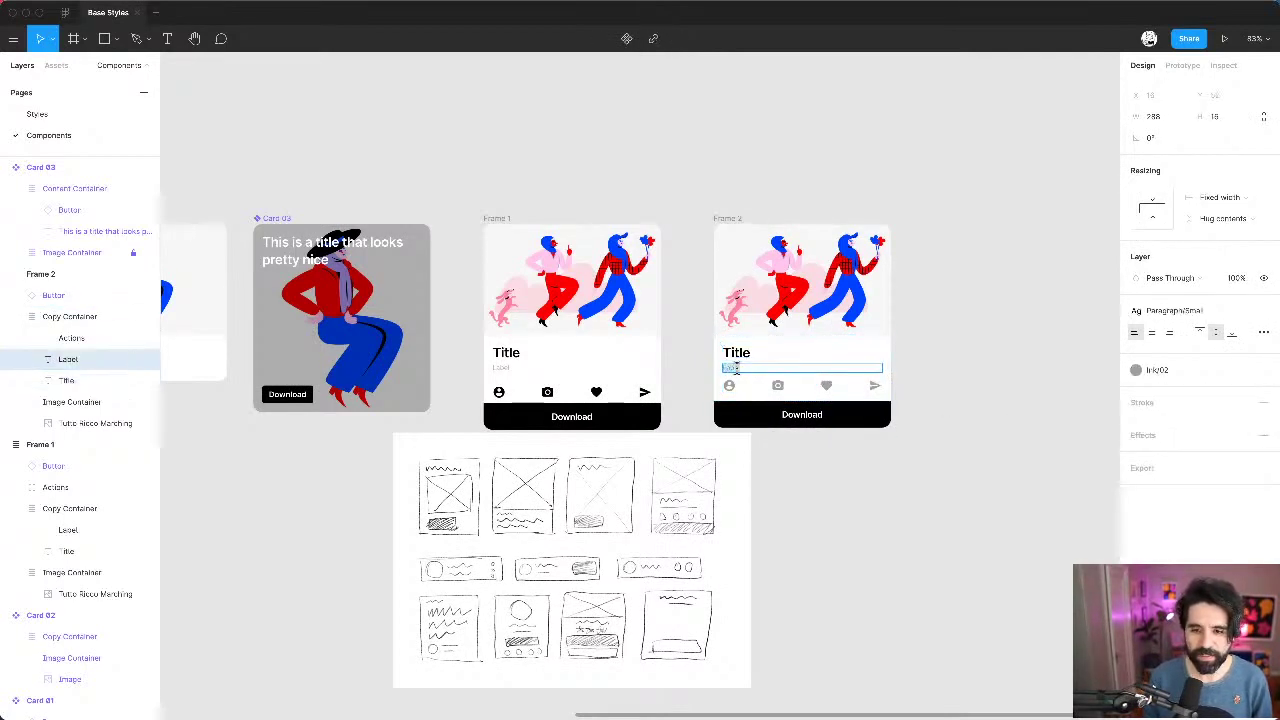
pyautogui.write('ksa; dflaskj fldaskfj daslfkl')
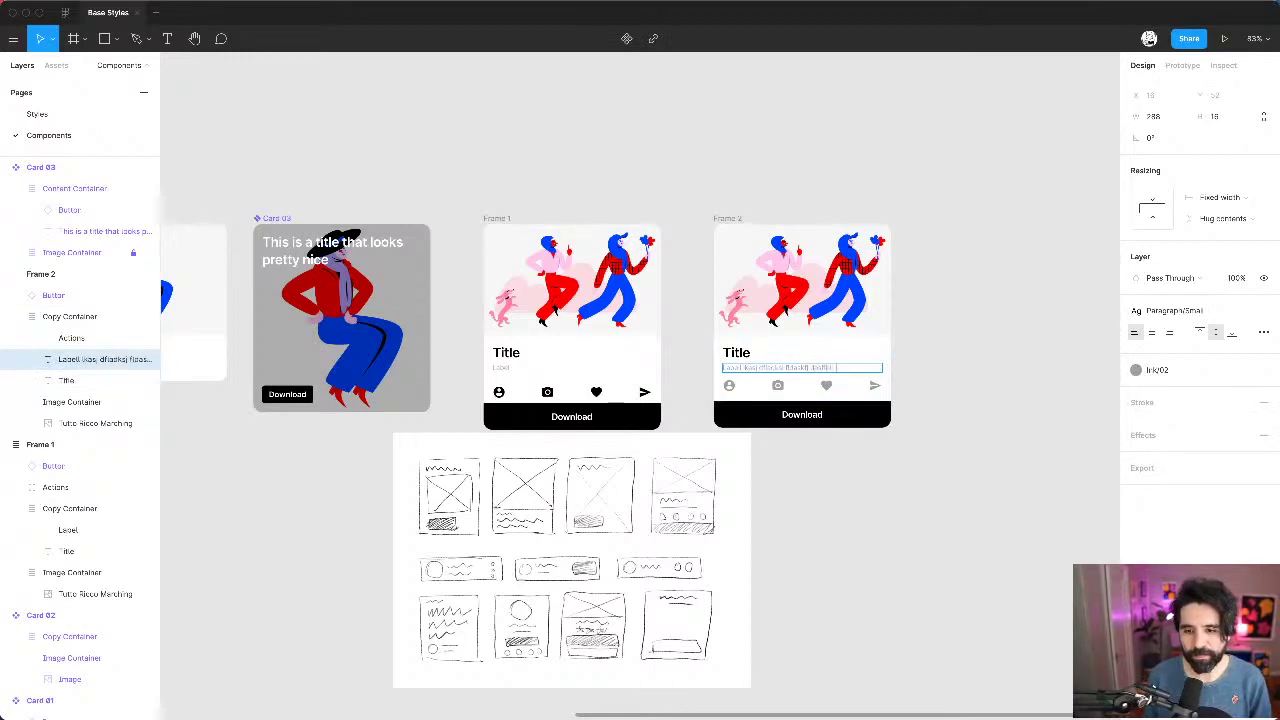
pyautogui.write("s fkla kfjds' adsfkds afl;asj fkasd; ck")
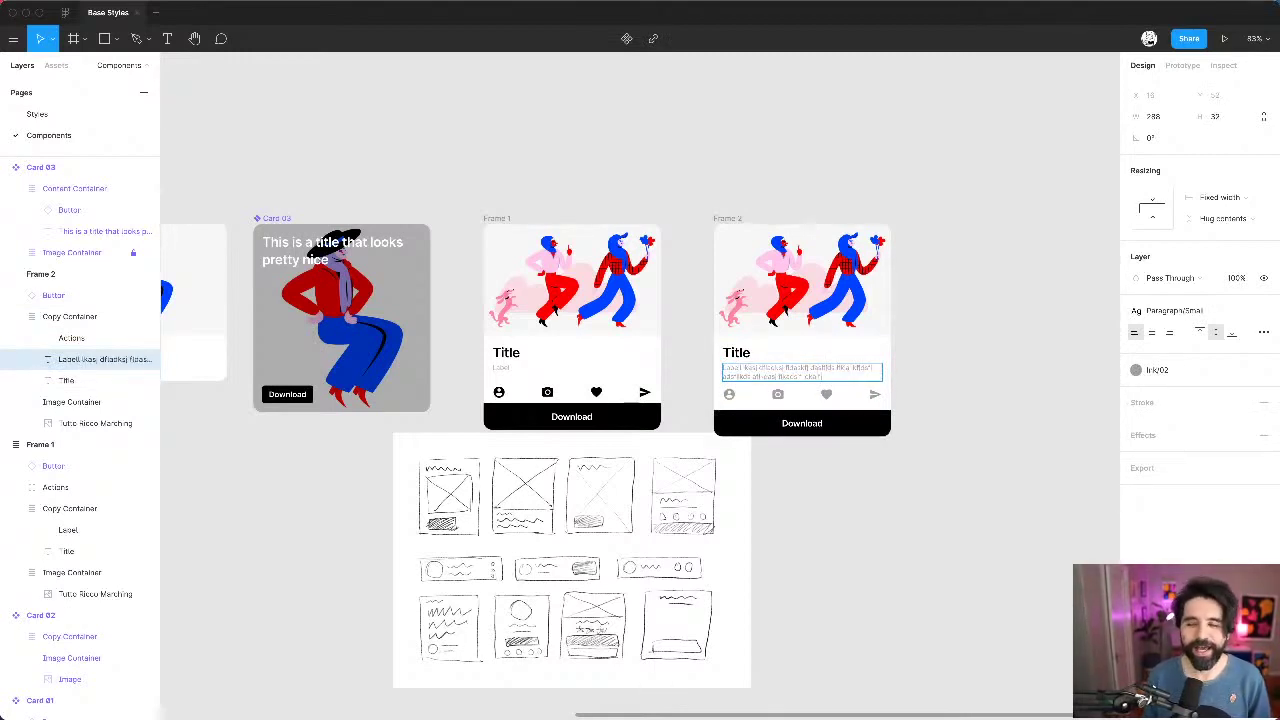
pyautogui.press('Escape')
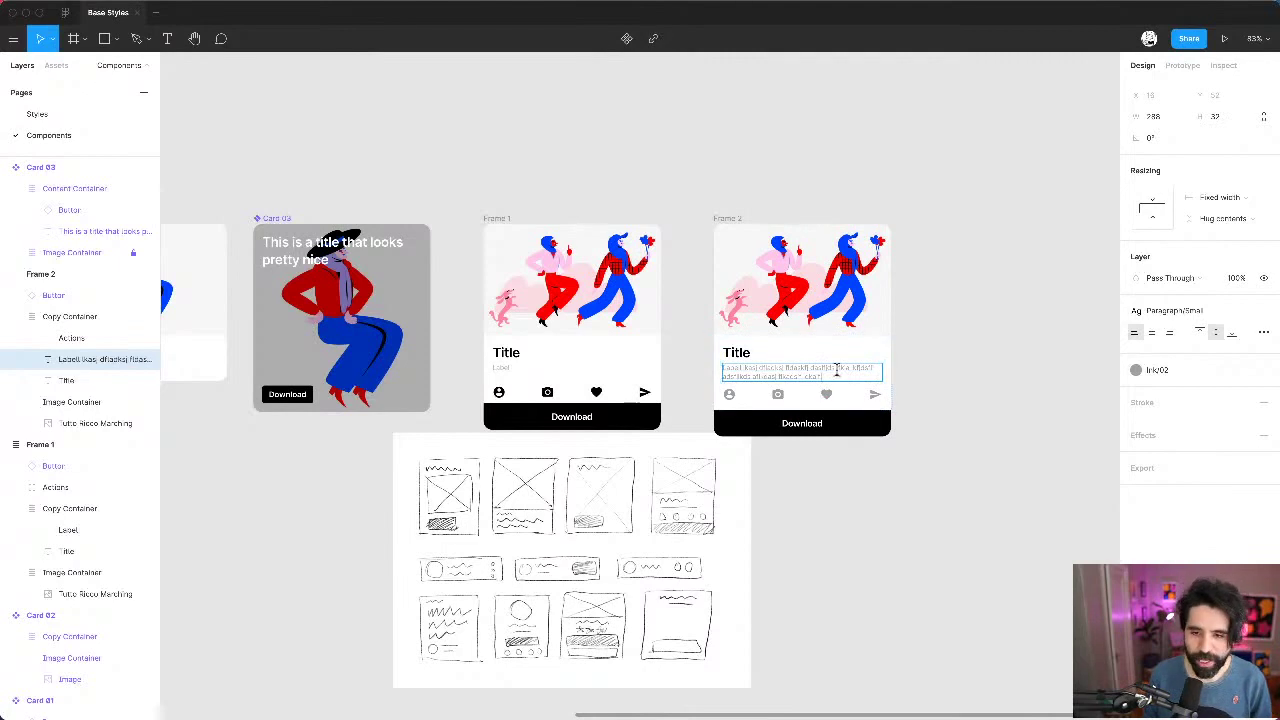
pyautogui.press('super+z')
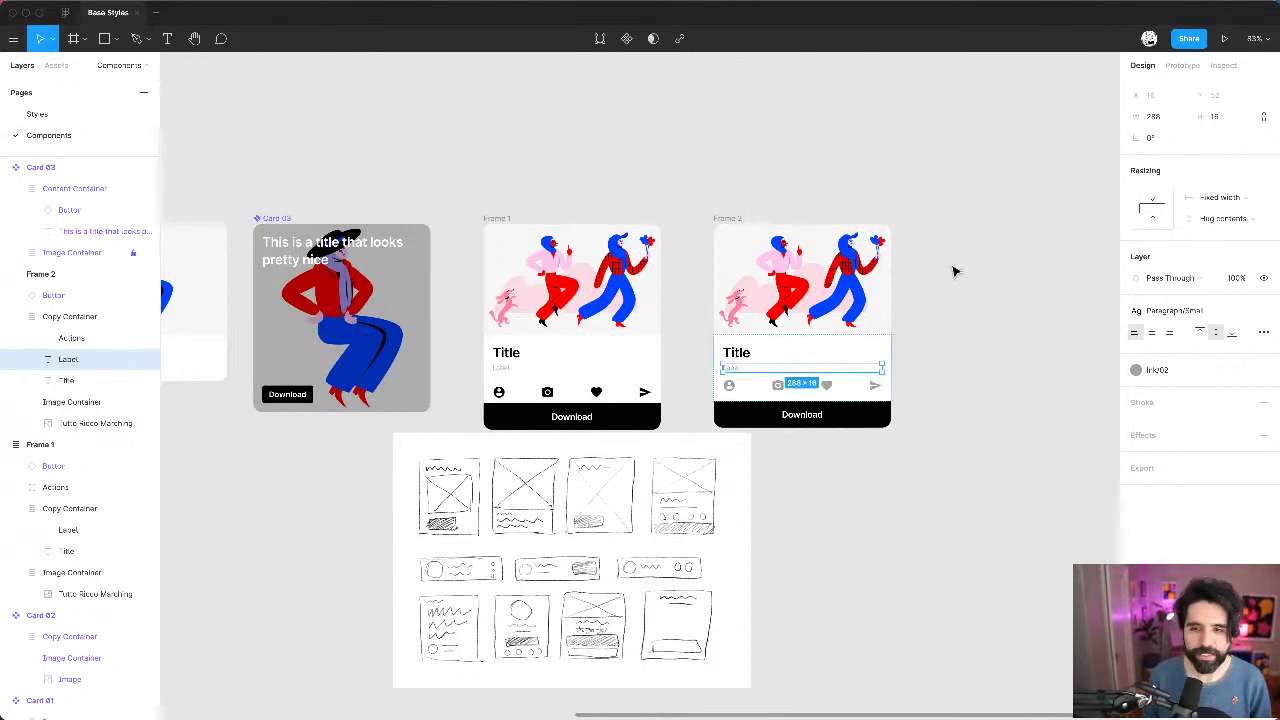
# Step: Delete Frame 1 and move Frame 2 into the gap beside Card 03, aligned in the same row
pyautogui.click(506, 219)
pyautogui.press('Delete')
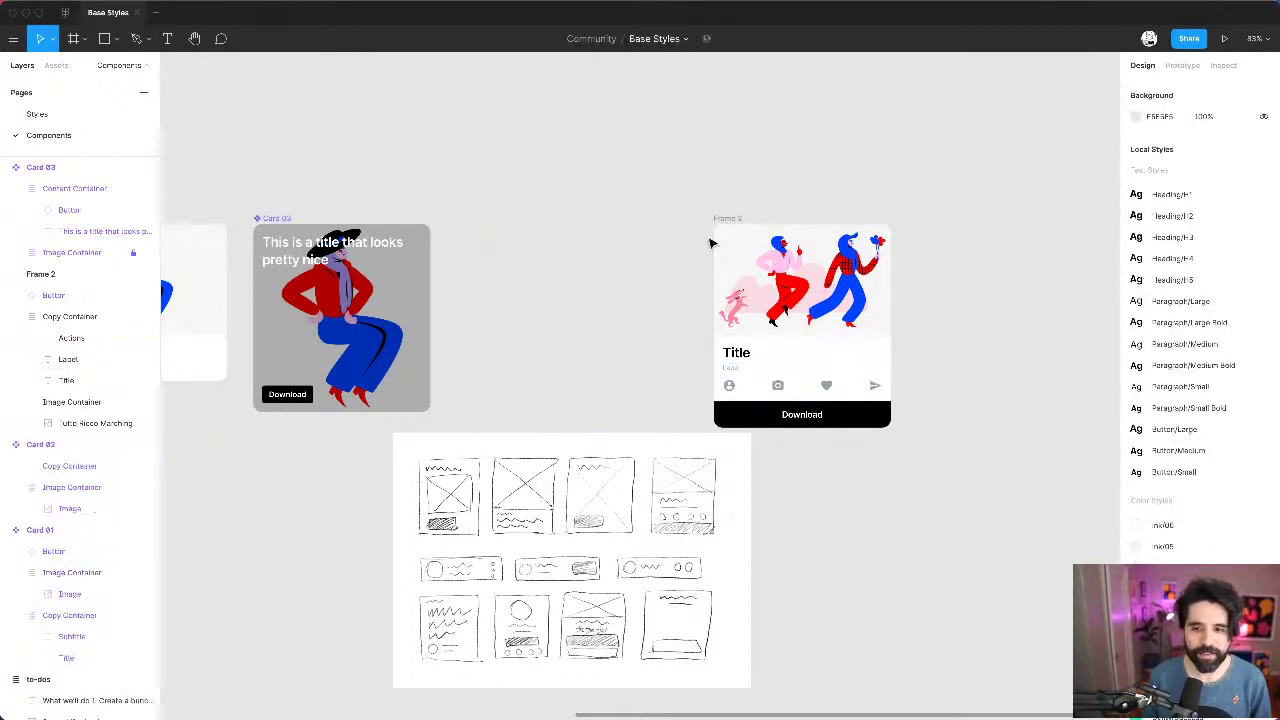
pyautogui.moveTo(727, 220); pyautogui.dragTo(473, 219)
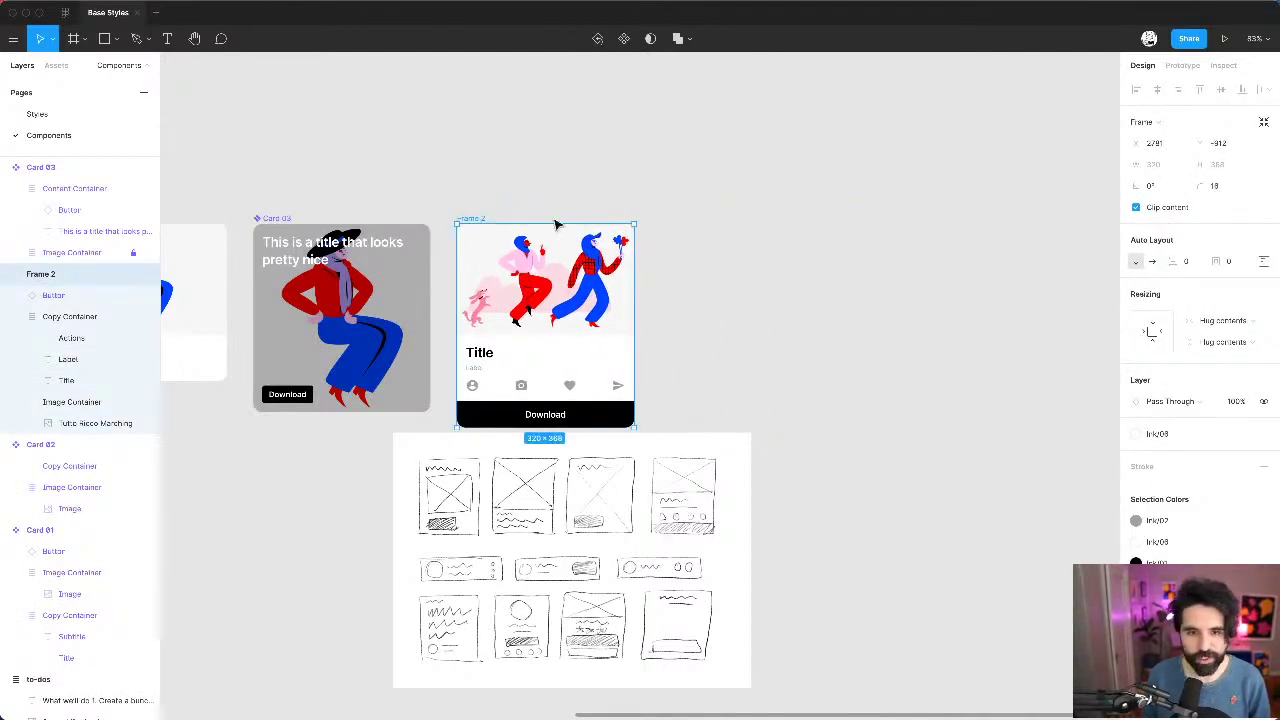
# Step: Rename Frame 2 as Card 04
pyautogui.press('super+r')
pyautogui.write('C')
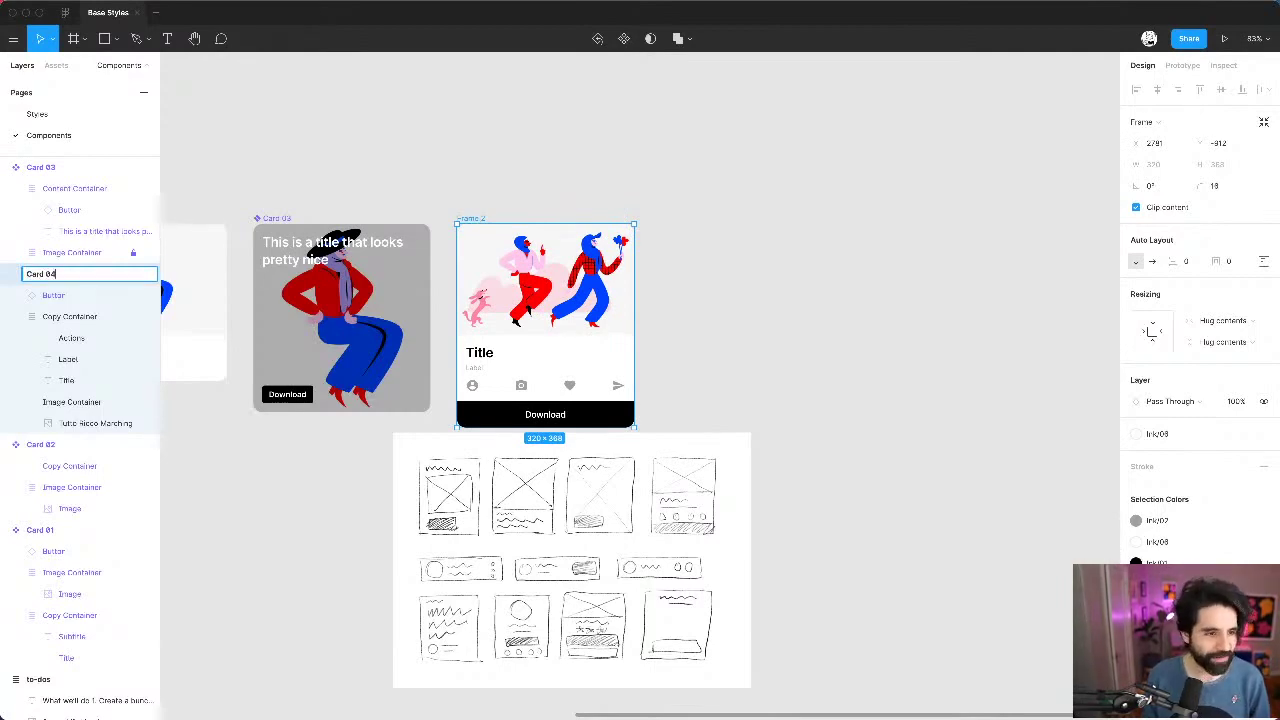
pyautogui.press('Return')
pyautogui.click(843, 326)
# Step: Check the OBS streaming window and the YouTube Studio live chat in Chrome, and return to the Figma file
pyautogui.scroll(-4, 840, 326)
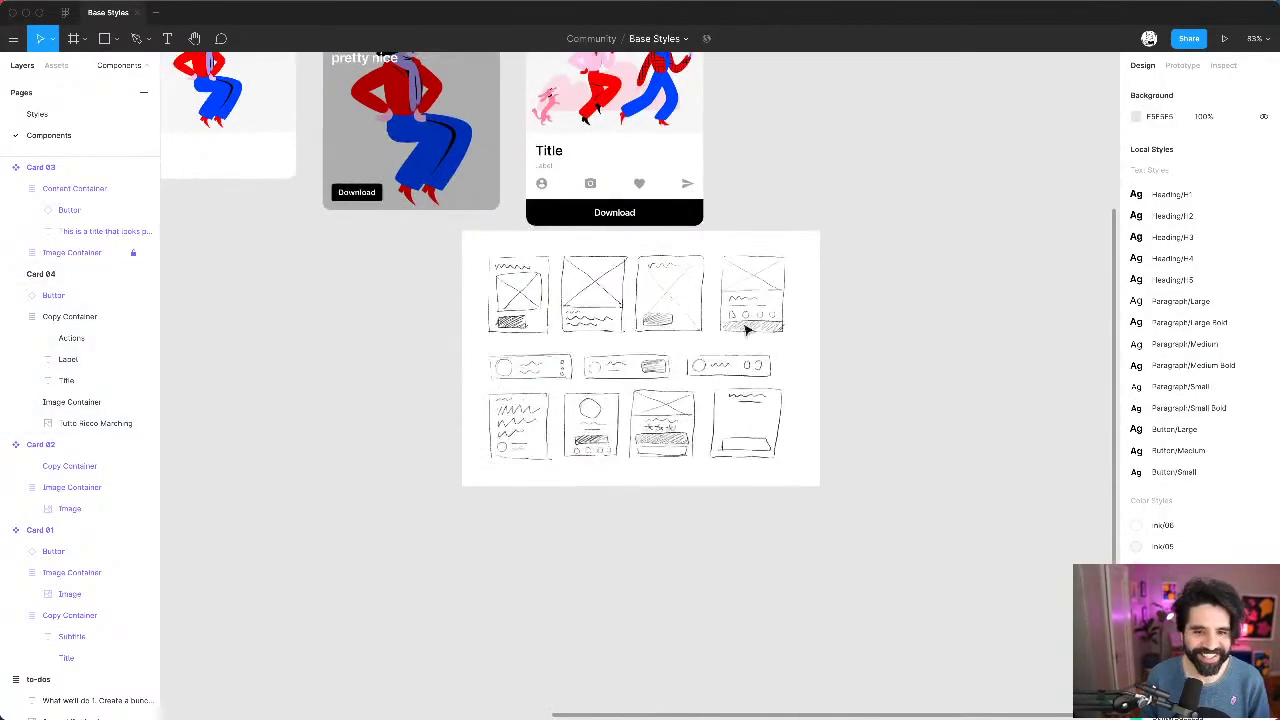
pyautogui.scroll(3, 554, 296)
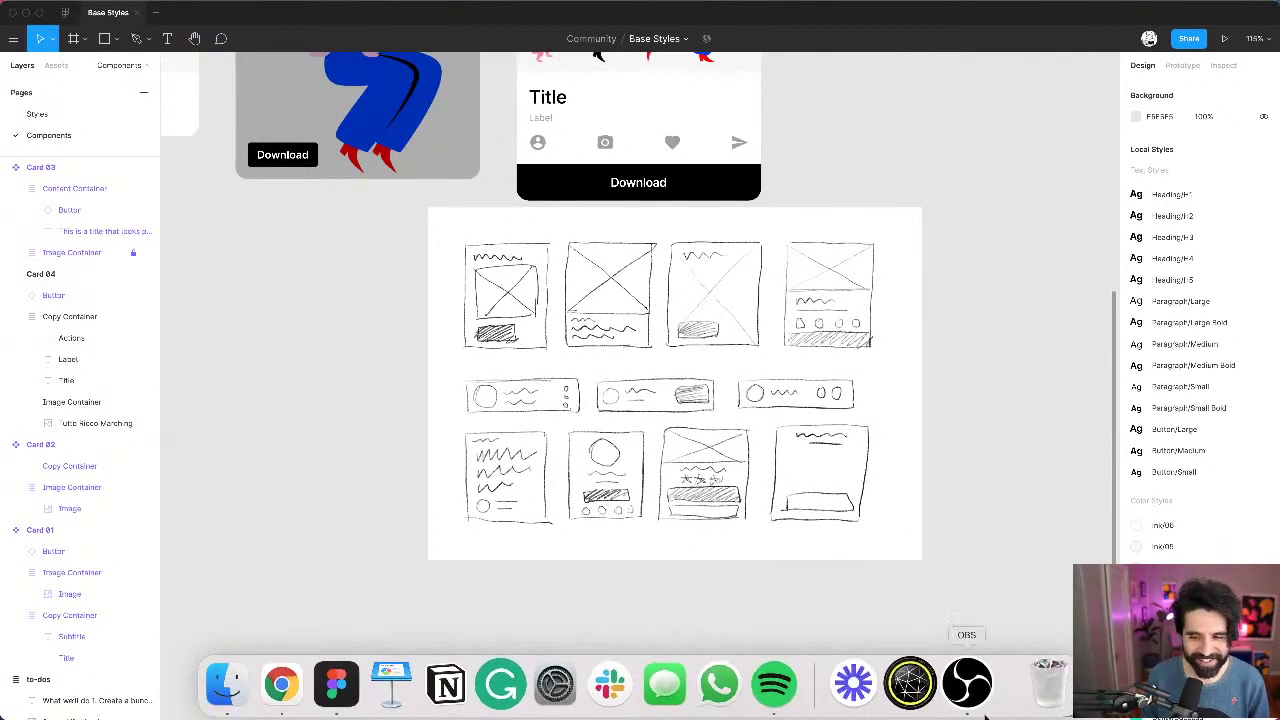
pyautogui.click(966, 685)
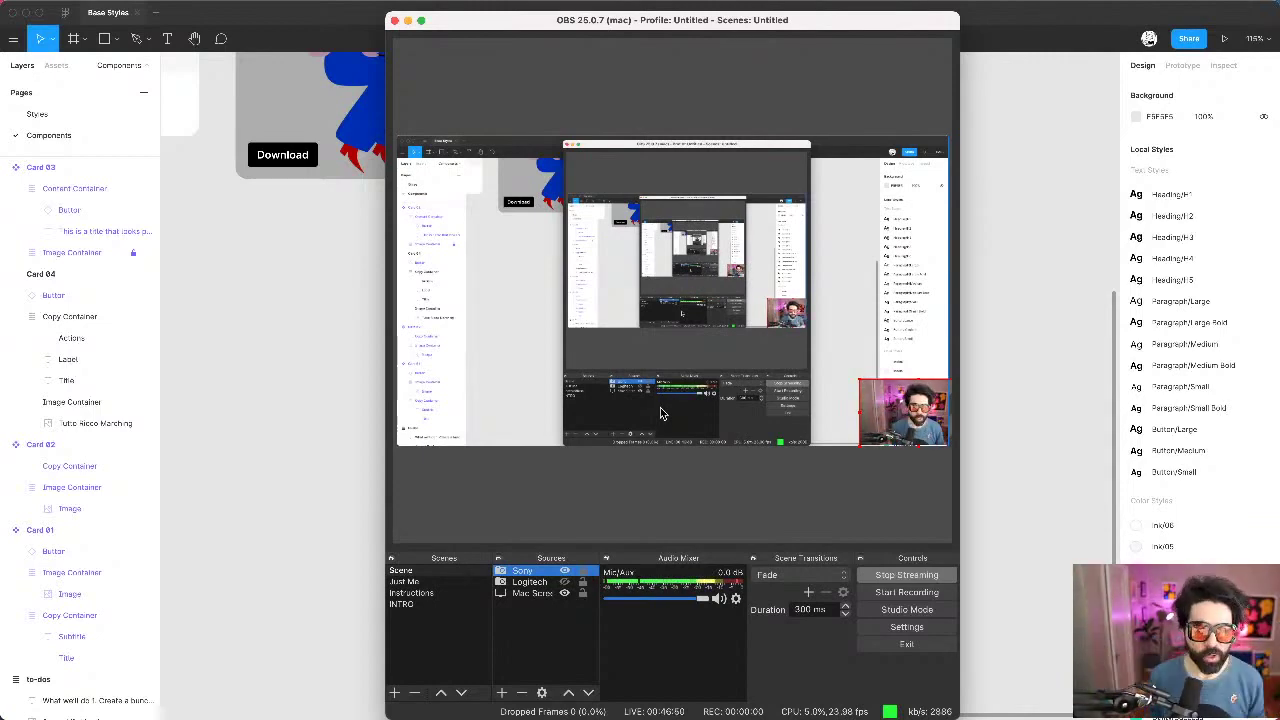
pyautogui.click(1058, 406)
pyautogui.moveTo(500, 700)
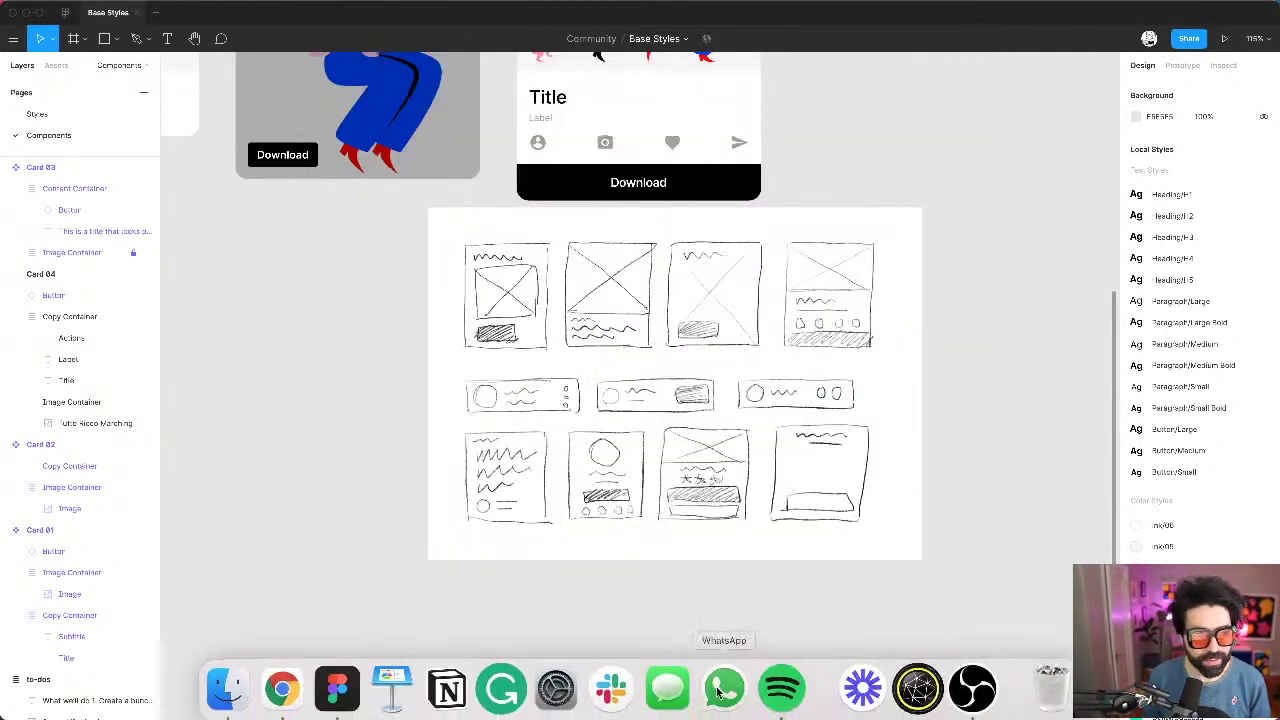
pyautogui.click(282, 684)
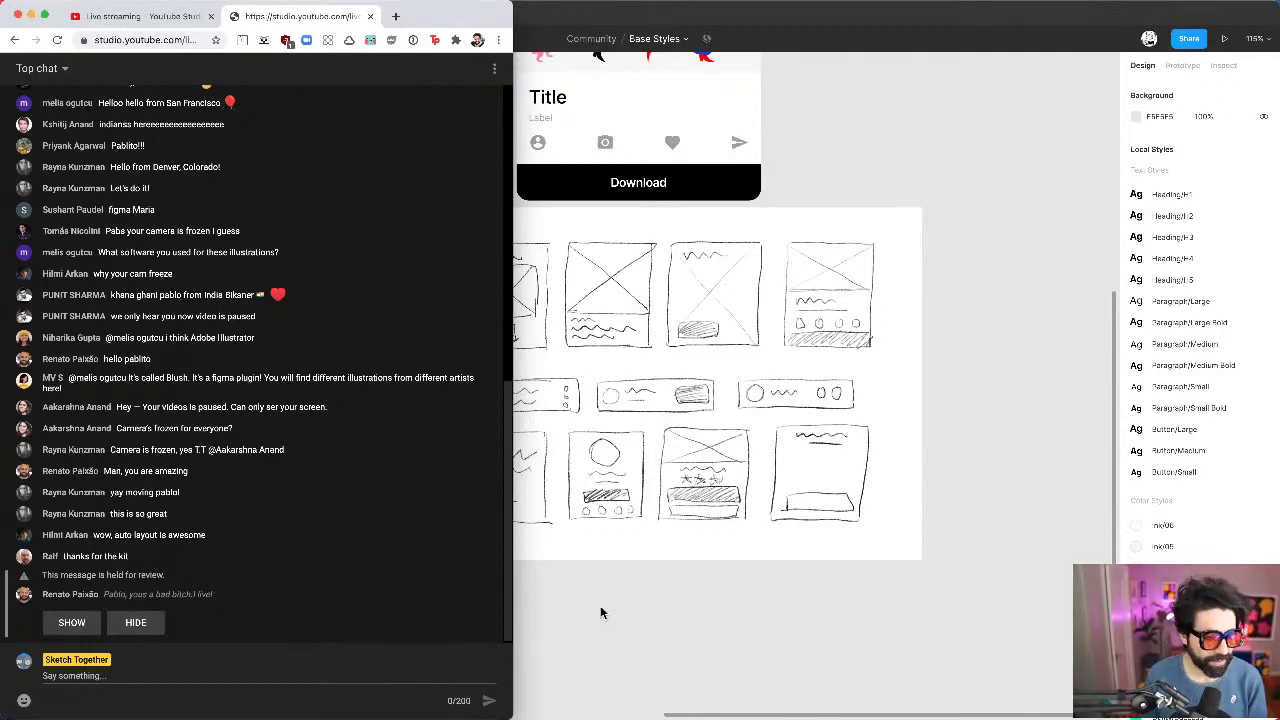
pyautogui.click(654, 625)
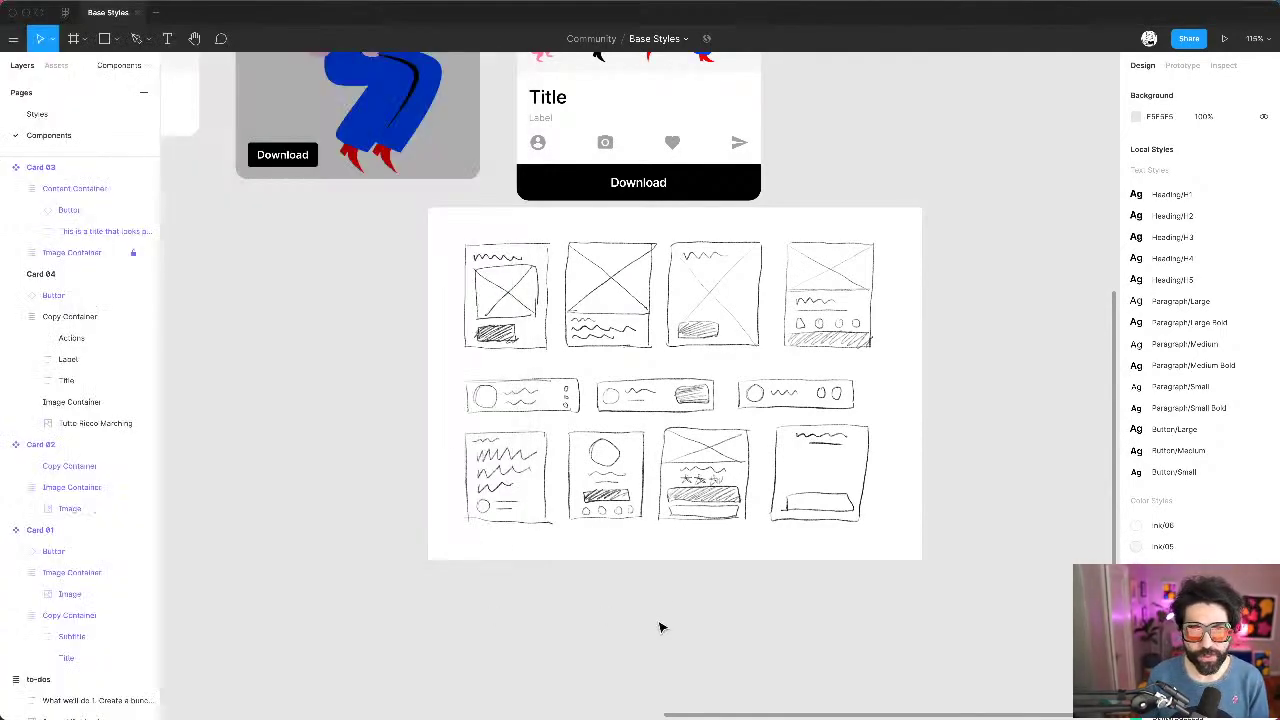
# Step: Move the sketch image further below Card 04, lined up with the card's left edge
pyautogui.scroll(-6, 700, 460)
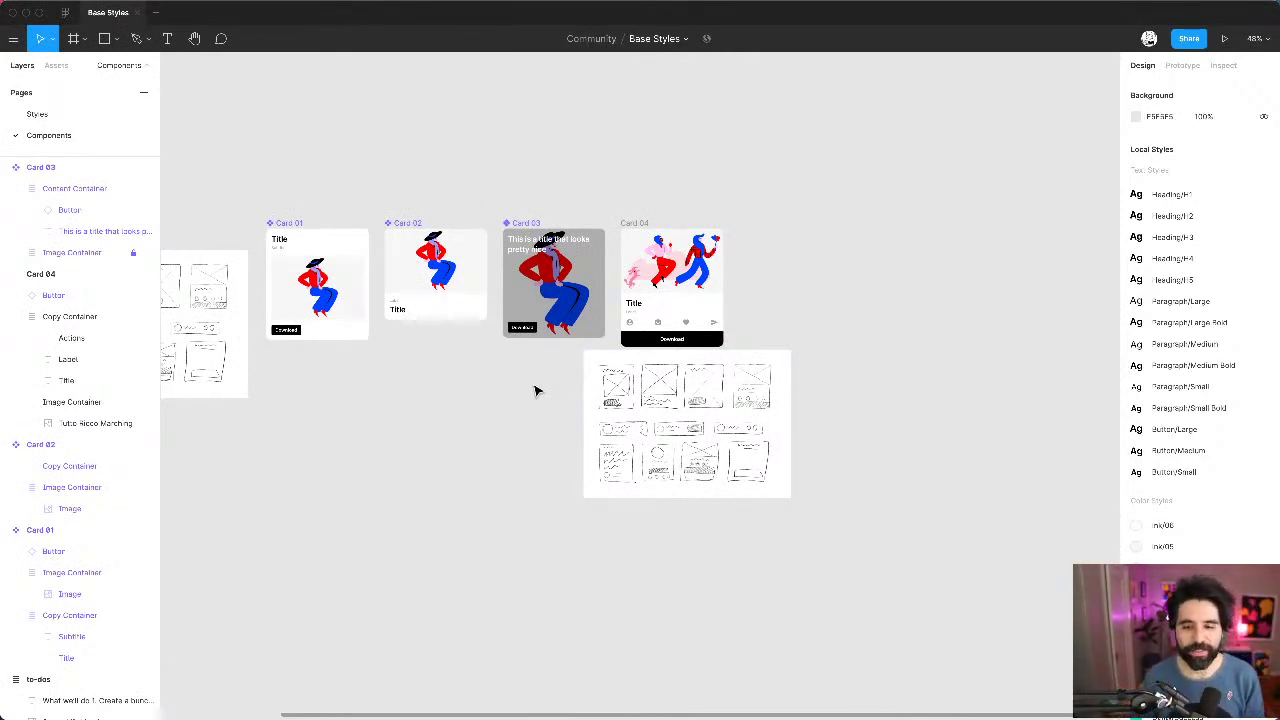
pyautogui.moveTo(748, 420)
pyautogui.mouseDown()
pyautogui.moveTo(737, 420)
pyautogui.moveTo(742, 447)
pyautogui.mouseUp()
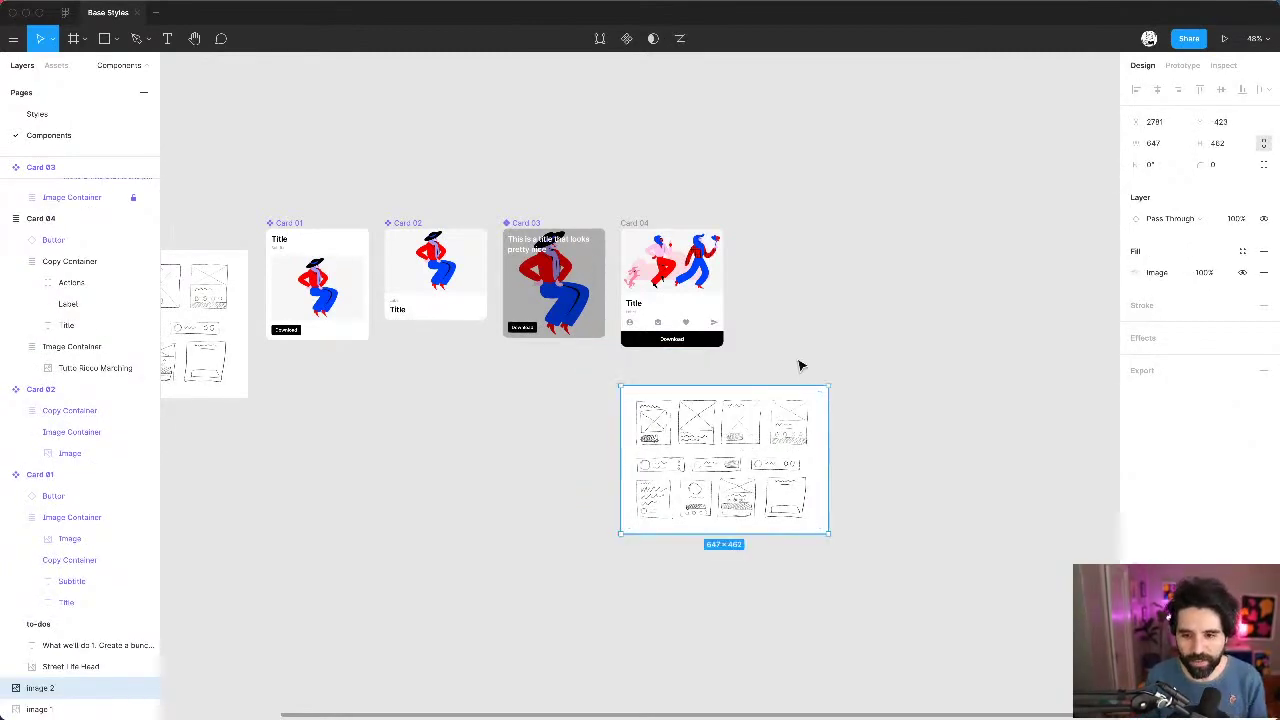
pyautogui.scroll(5, 800, 363)
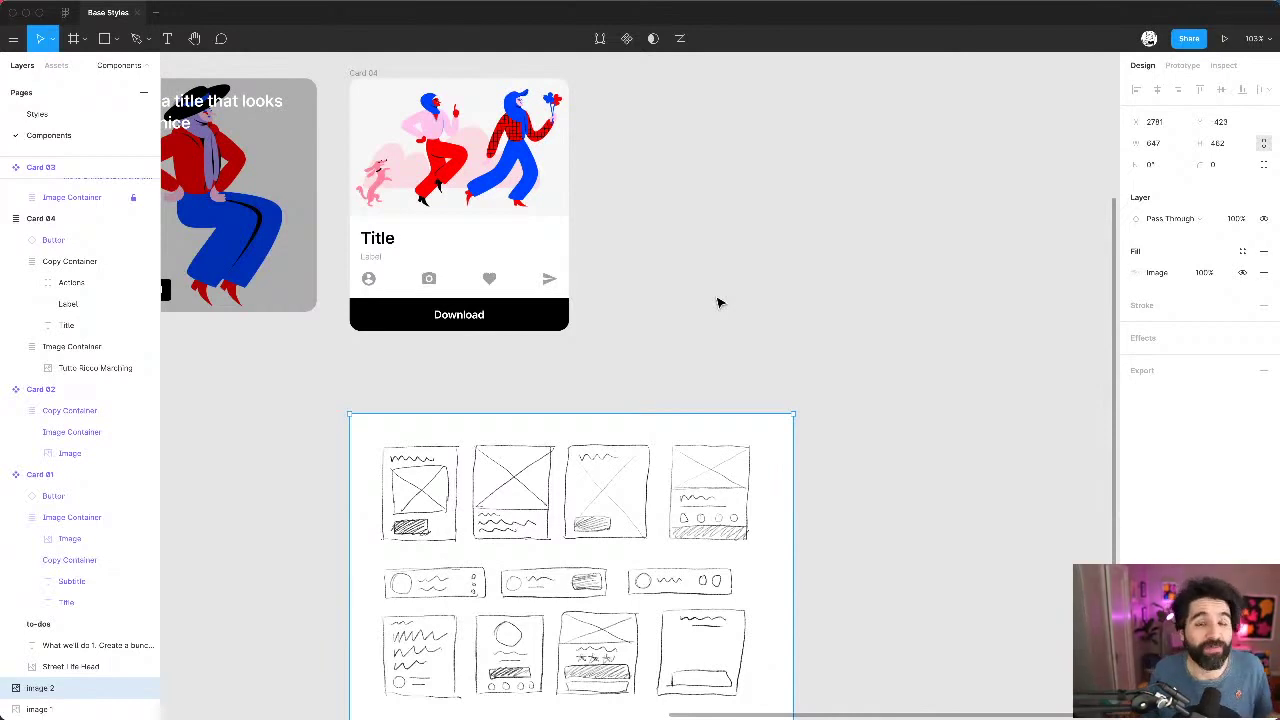
pyautogui.click(729, 266)
# Step: Examine the sketch image up close for the horizontal card layouts in its middle row
pyautogui.keyDown('ctrl'); pyautogui.scroll(-3, 729, 266); pyautogui.keyUp('ctrl')
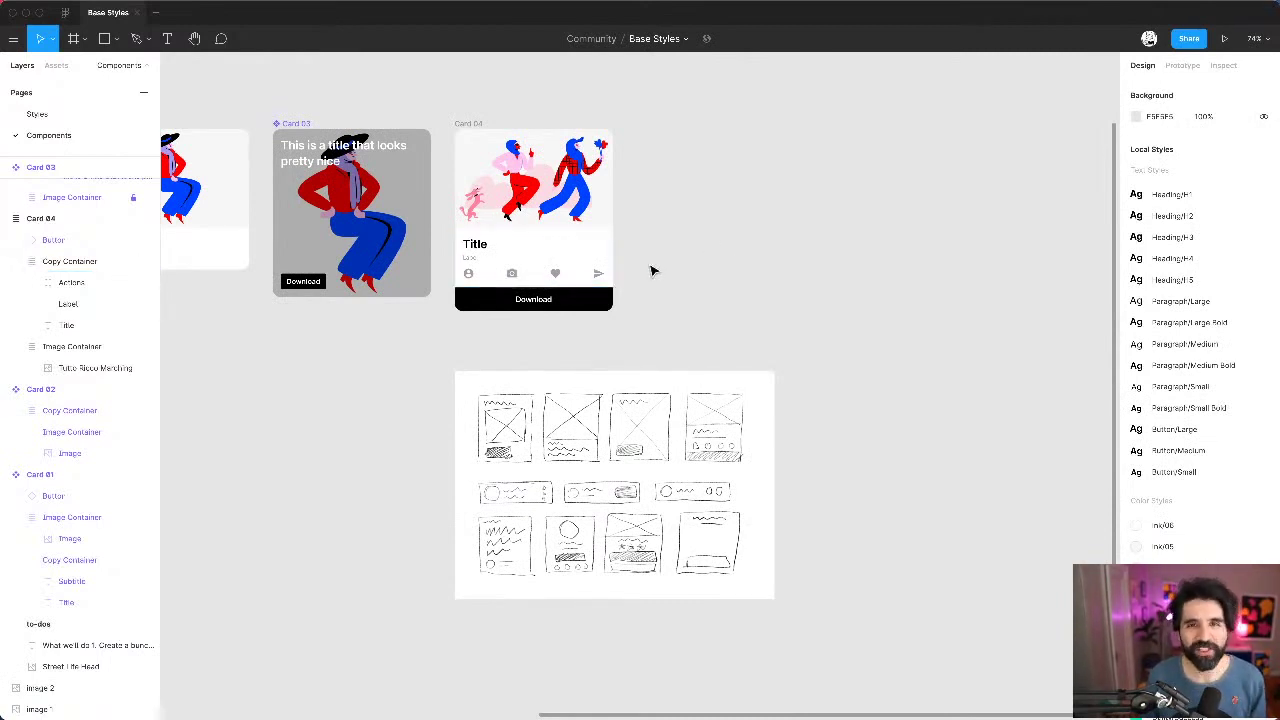
pyautogui.scroll(3, 651, 270)
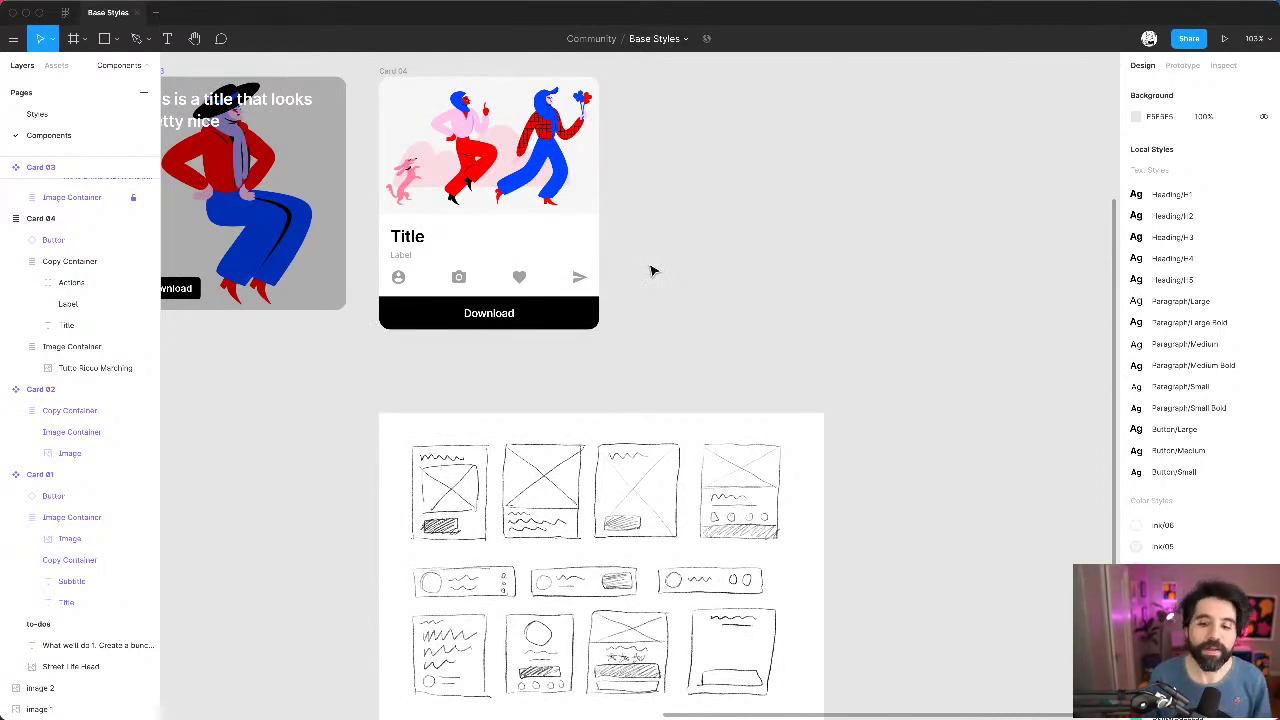
pyautogui.rightClick(651, 270)
pyautogui.click(616, 262)
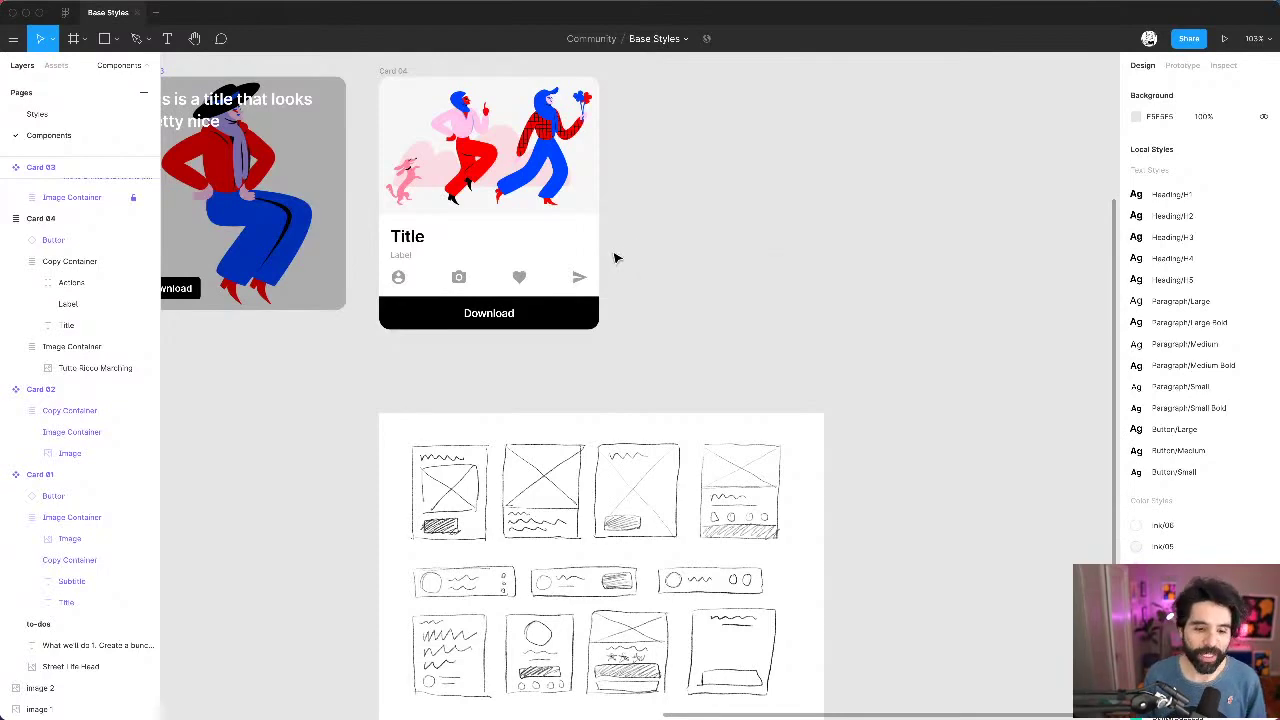
pyautogui.scroll(-1, 598, 285)
pyautogui.click(466, 557)
pyautogui.hotkey('shift', '2')
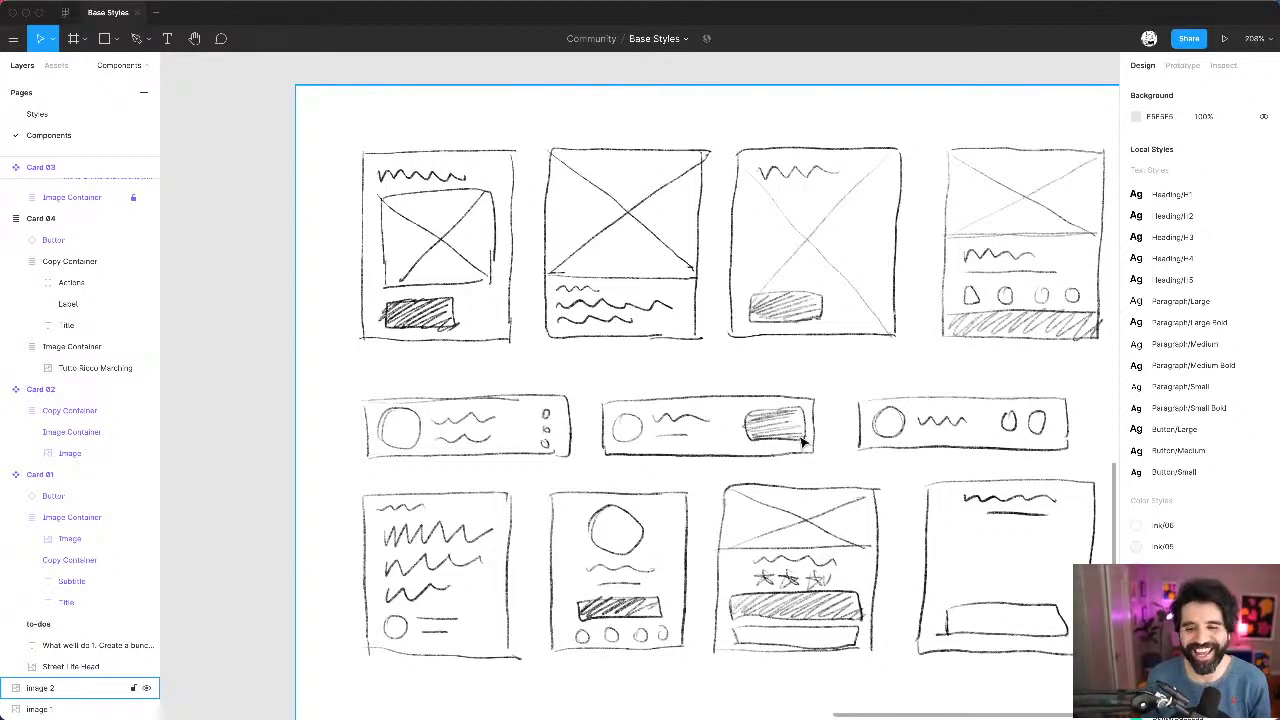
# Step: Start the Blush illustration plugin and move its window clear of the canvas area beside Card 04
pyautogui.scroll(-5, 800, 437)
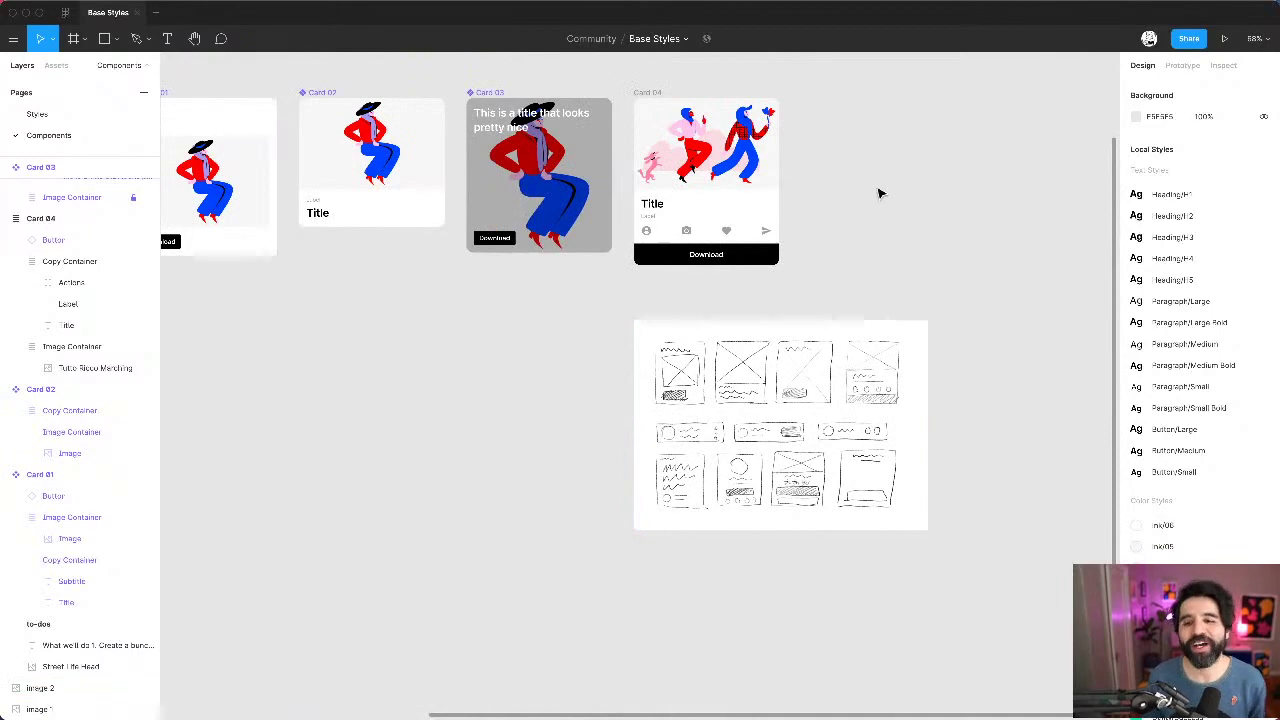
pyautogui.scroll(5, 878, 192)
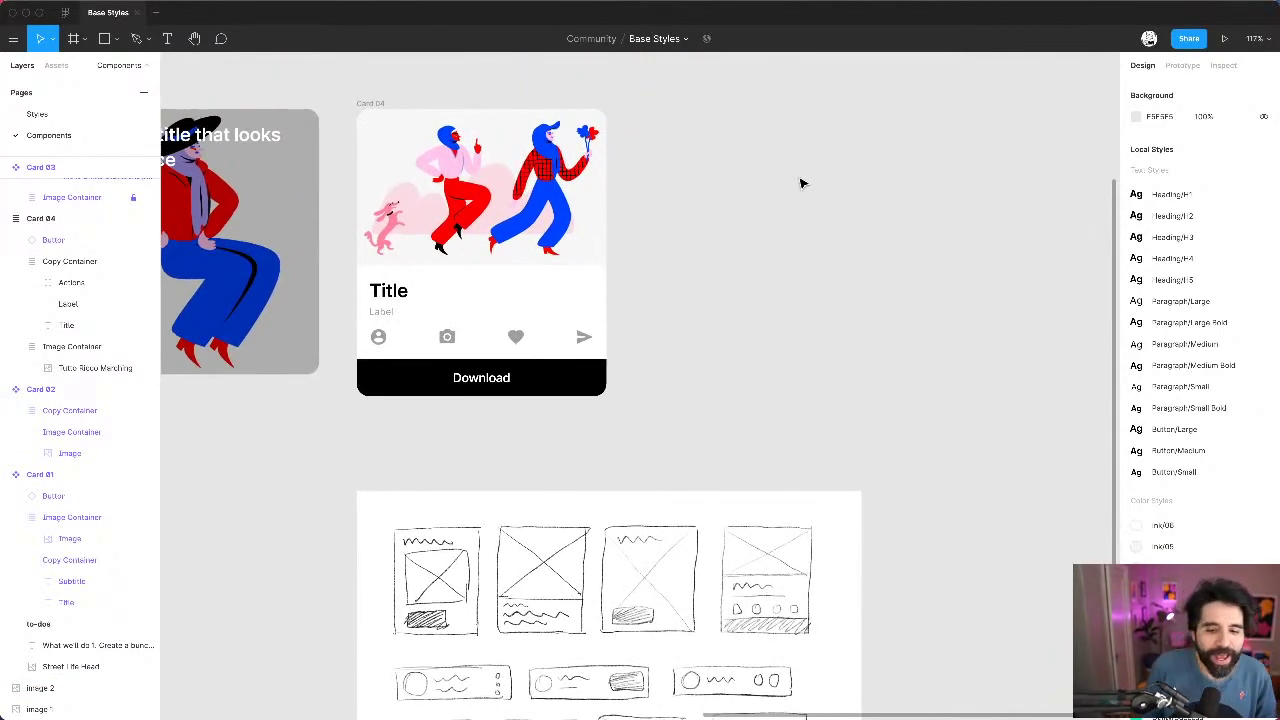
pyautogui.rightClick(692, 152)
pyautogui.moveTo(709, 198)
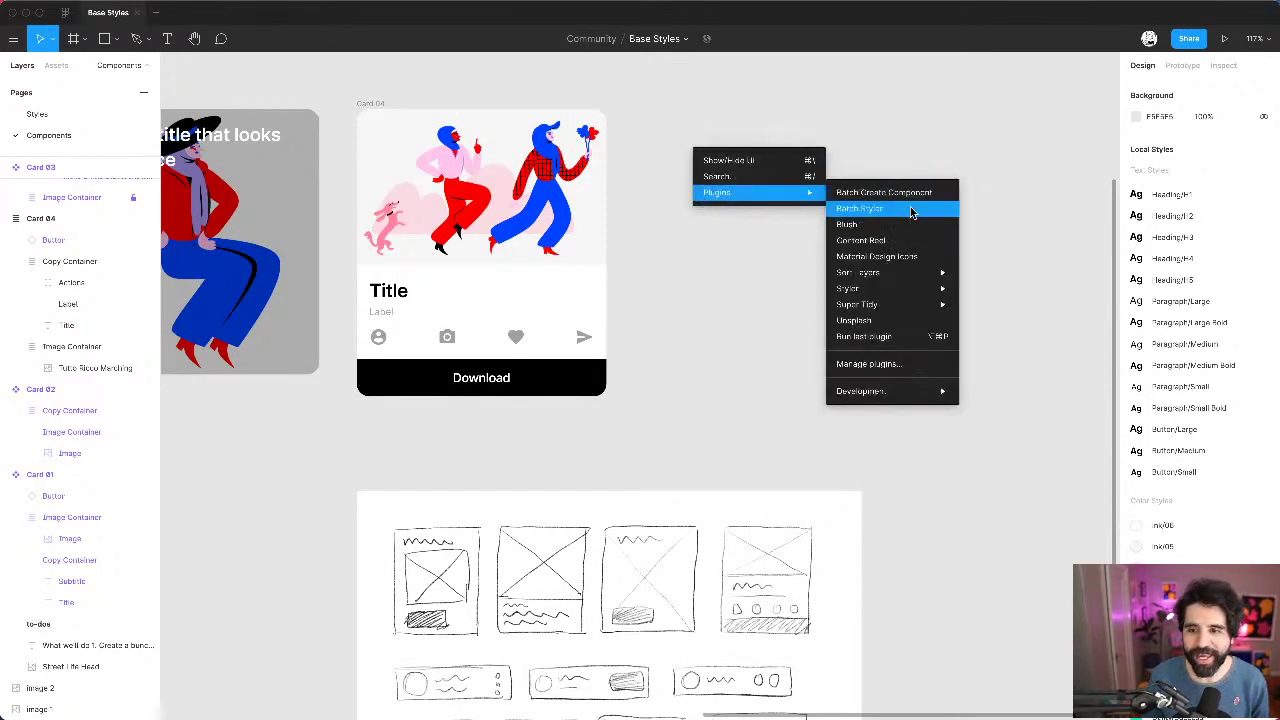
pyautogui.click(895, 231)
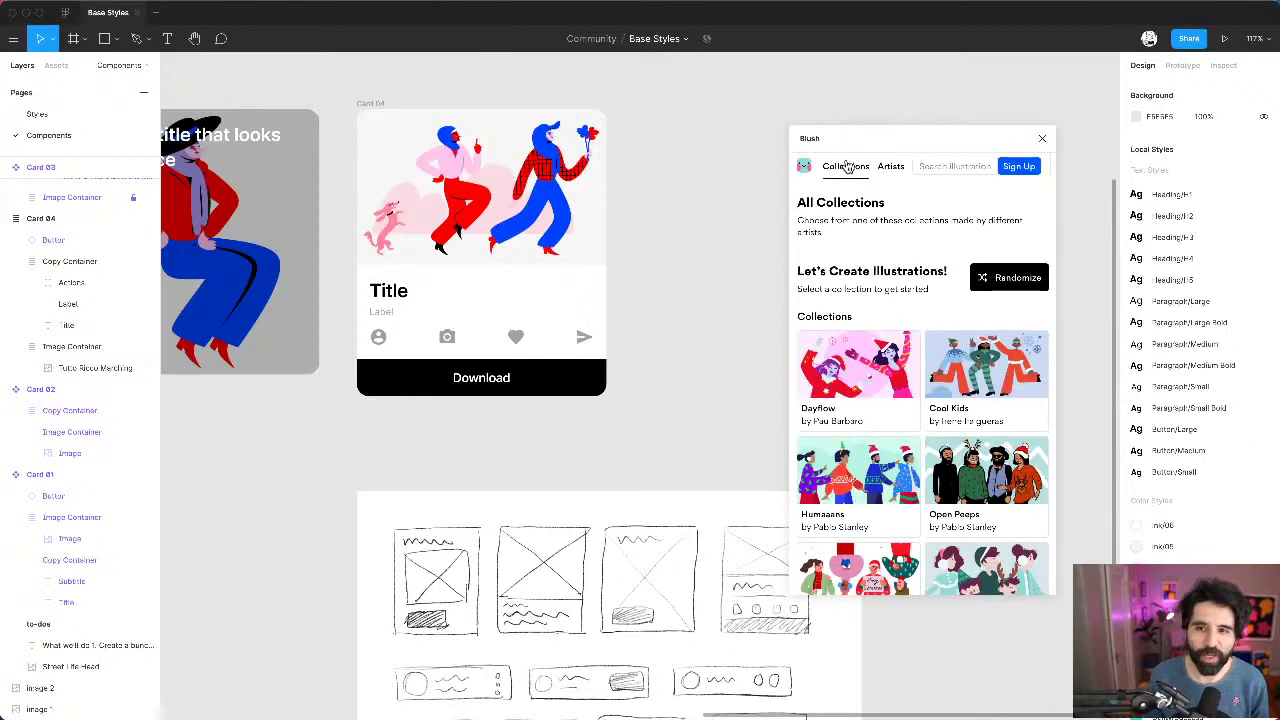
pyautogui.moveTo(864, 142)
pyautogui.mouseDown()
pyautogui.moveTo(973, 118)
pyautogui.moveTo(951, 116)
pyautogui.mouseUp()
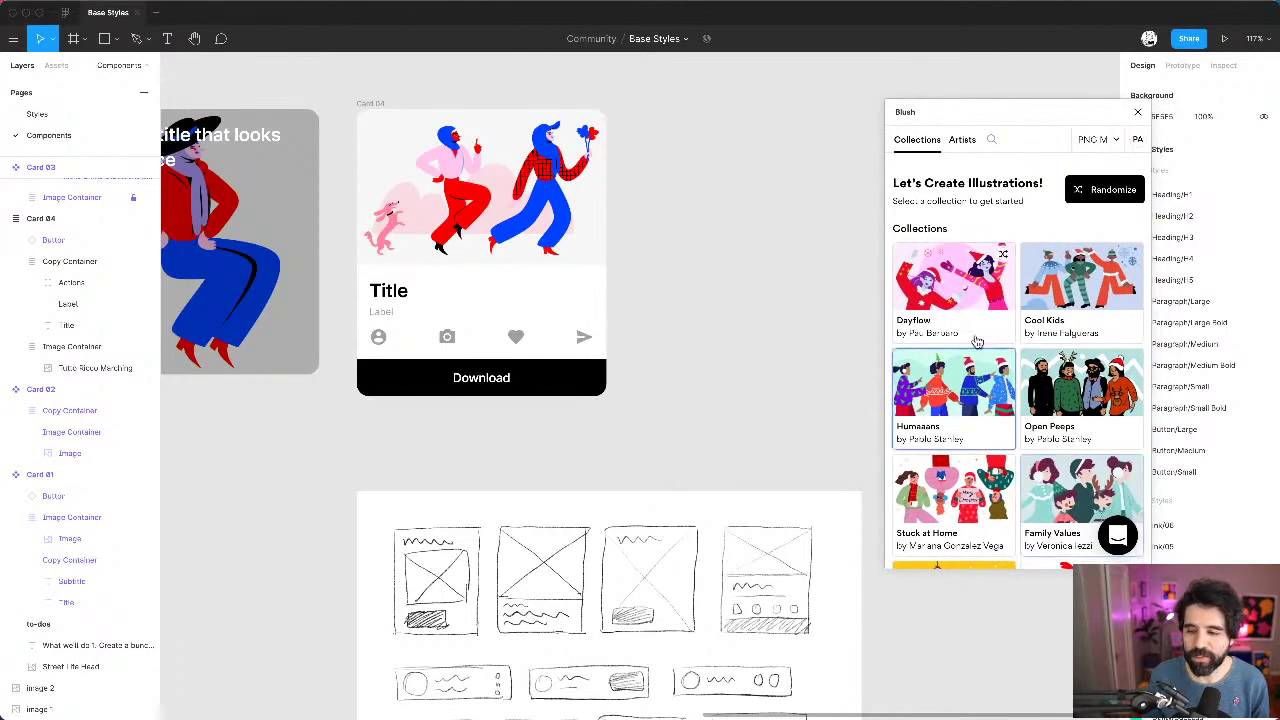
# Step: Browse the Blush collections, including the characters and scenes in Tutto Ricco, for an illustration suited to a small avatar
pyautogui.scroll(-5, 960, 400)
pyautogui.scroll(5, 1036, 310)
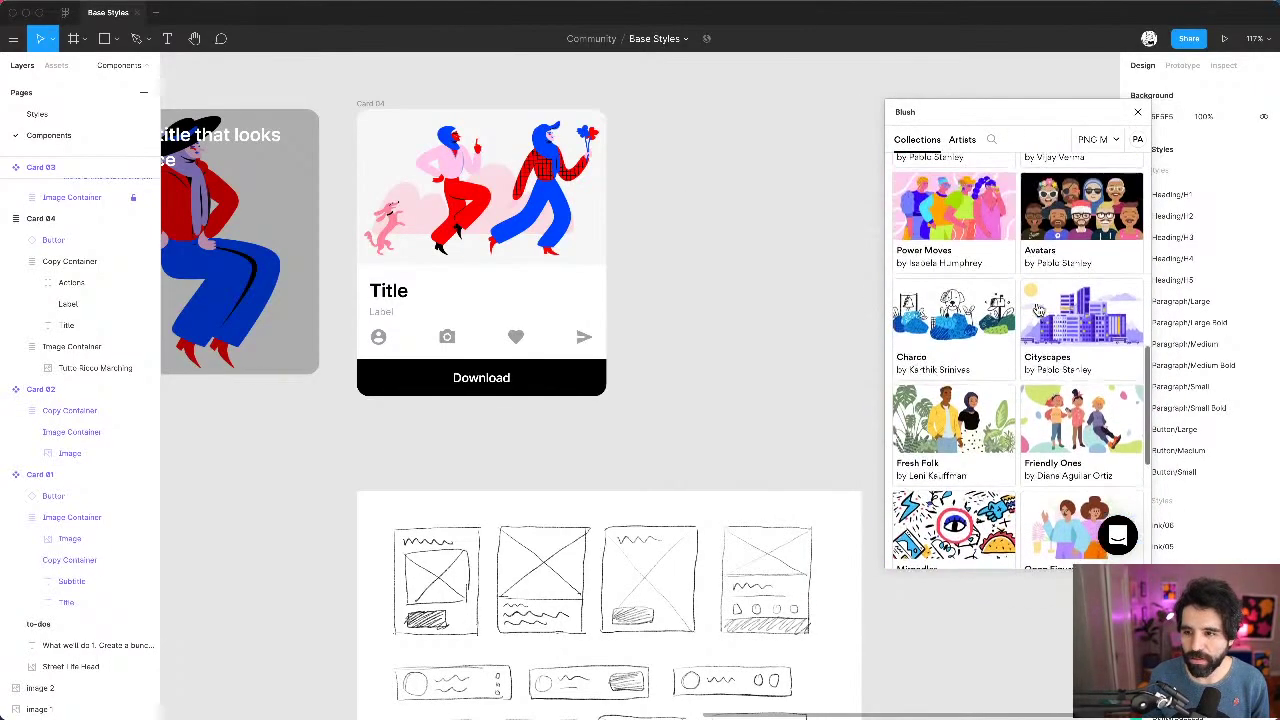
pyautogui.scroll(-5, 1036, 310)
pyautogui.scroll(-5, 1052, 410)
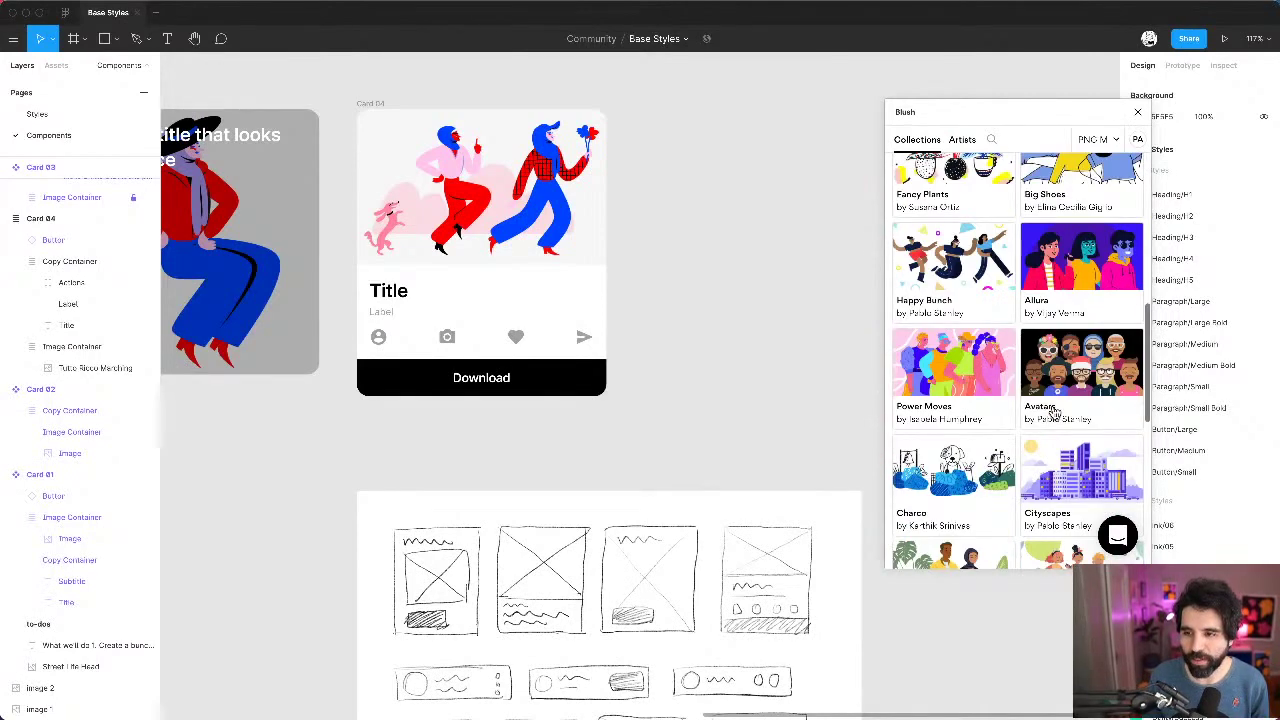
pyautogui.scroll(3, 1005, 298)
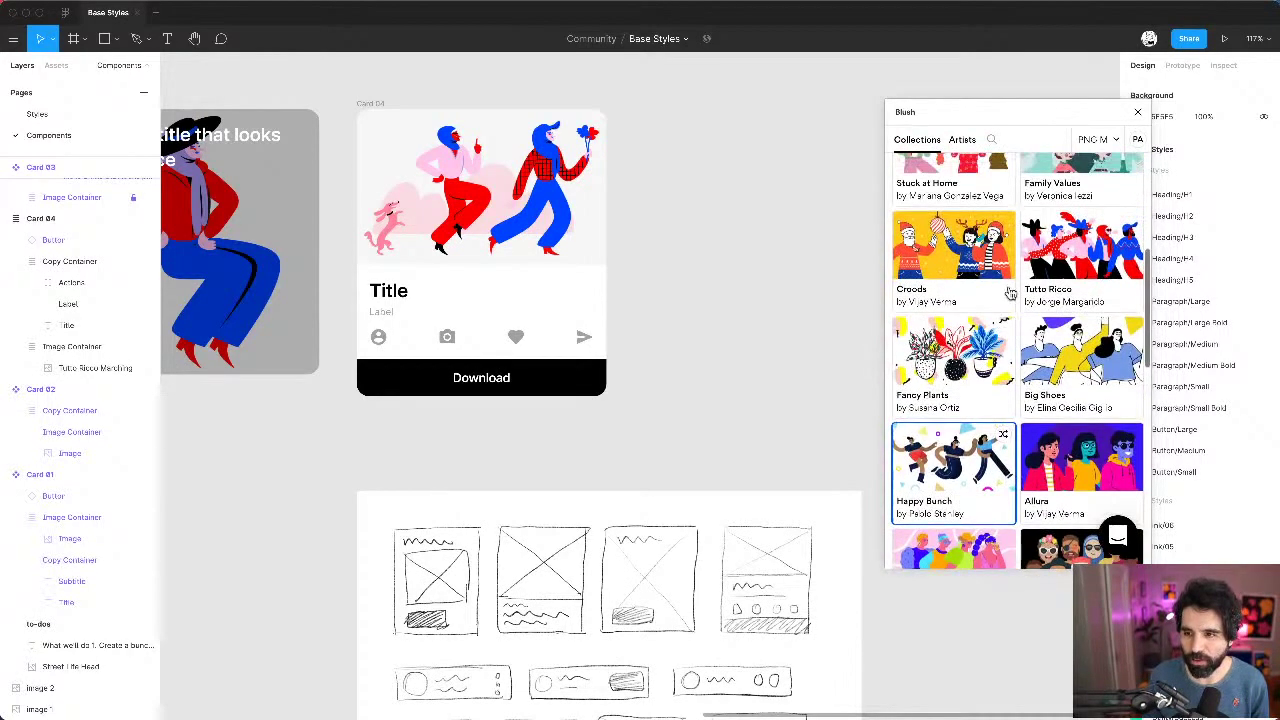
pyautogui.click(1040, 285)
pyautogui.scroll(-5, 1018, 290)
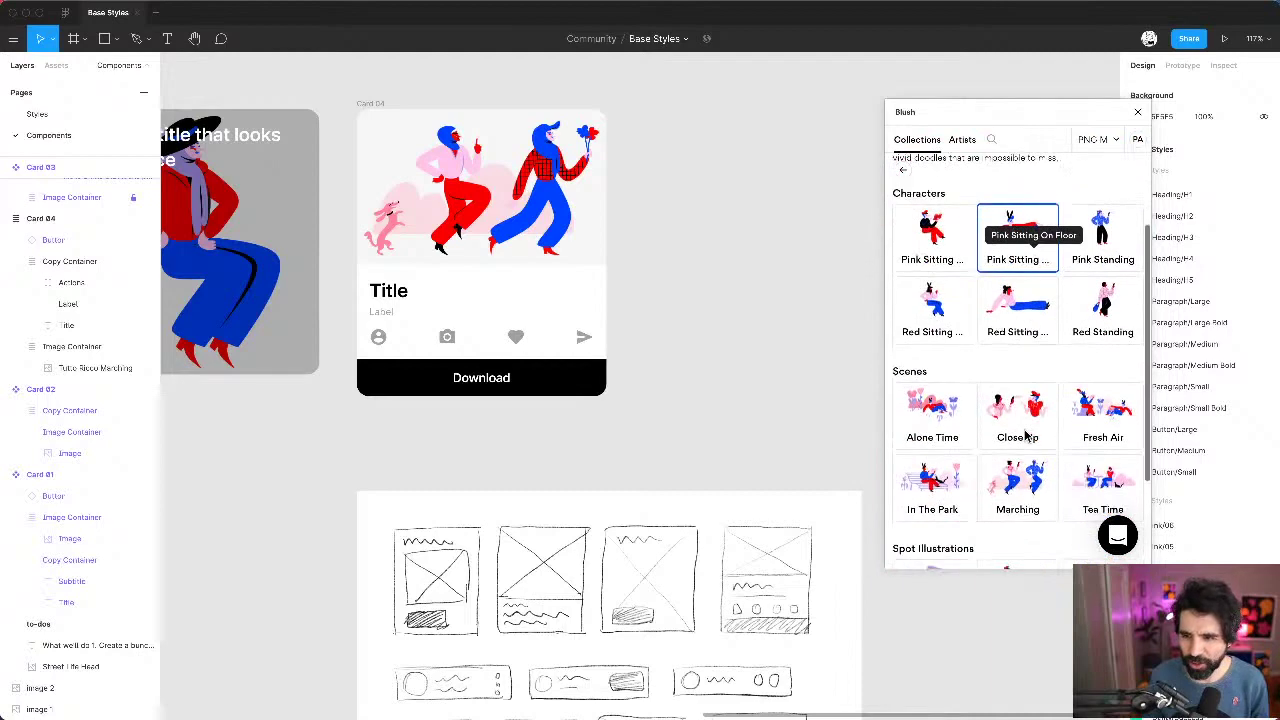
pyautogui.scroll(-2, 1025, 433)
pyautogui.scroll(5, 1036, 350)
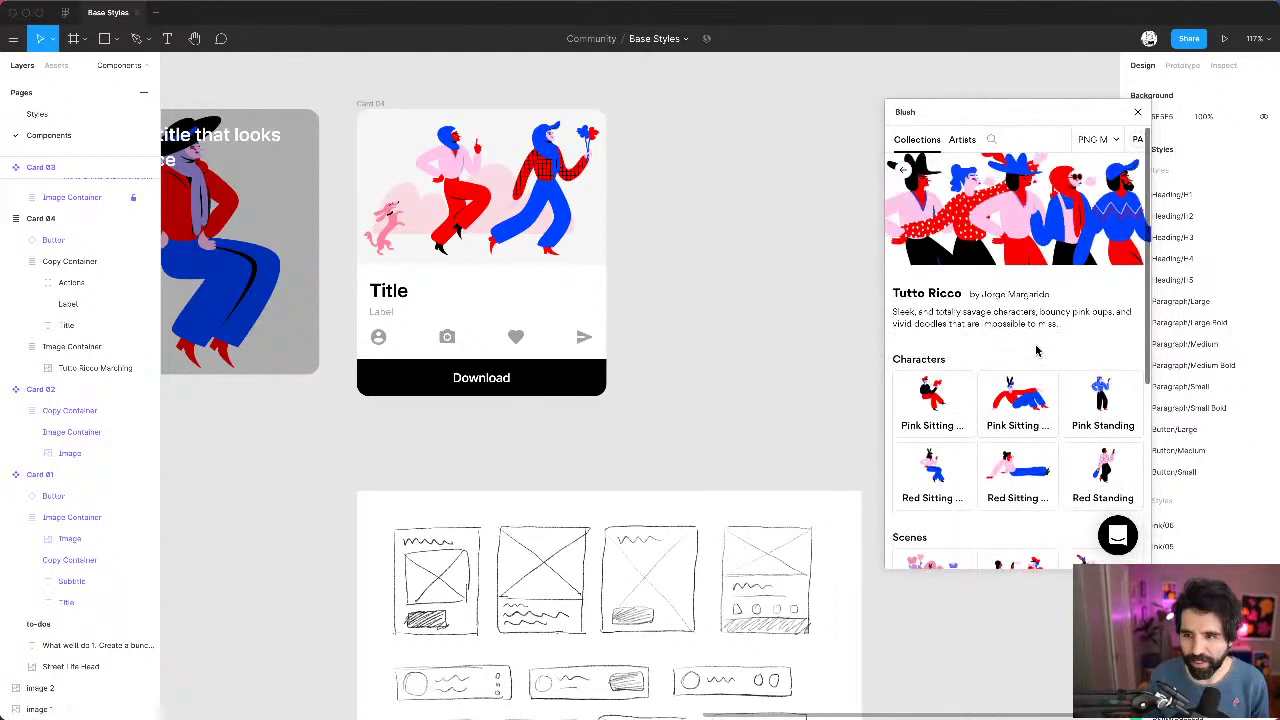
pyautogui.scroll(-5, 1020, 380)
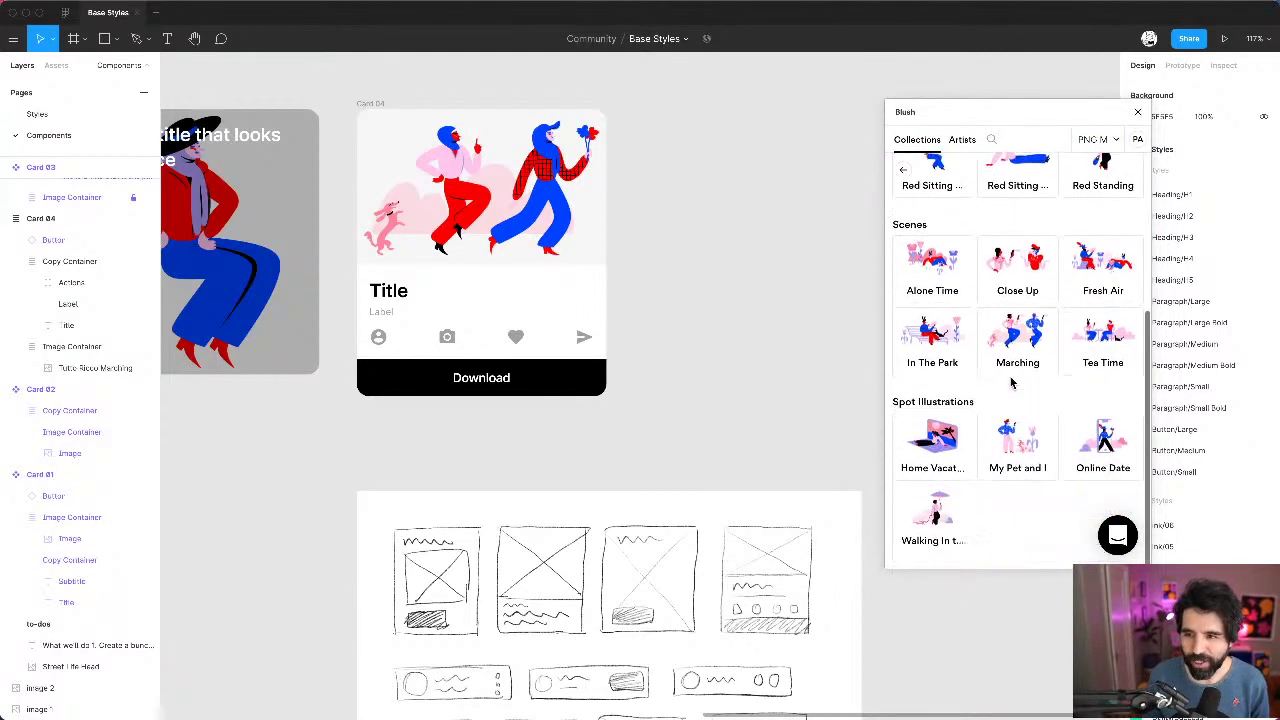
pyautogui.scroll(5, 1000, 370)
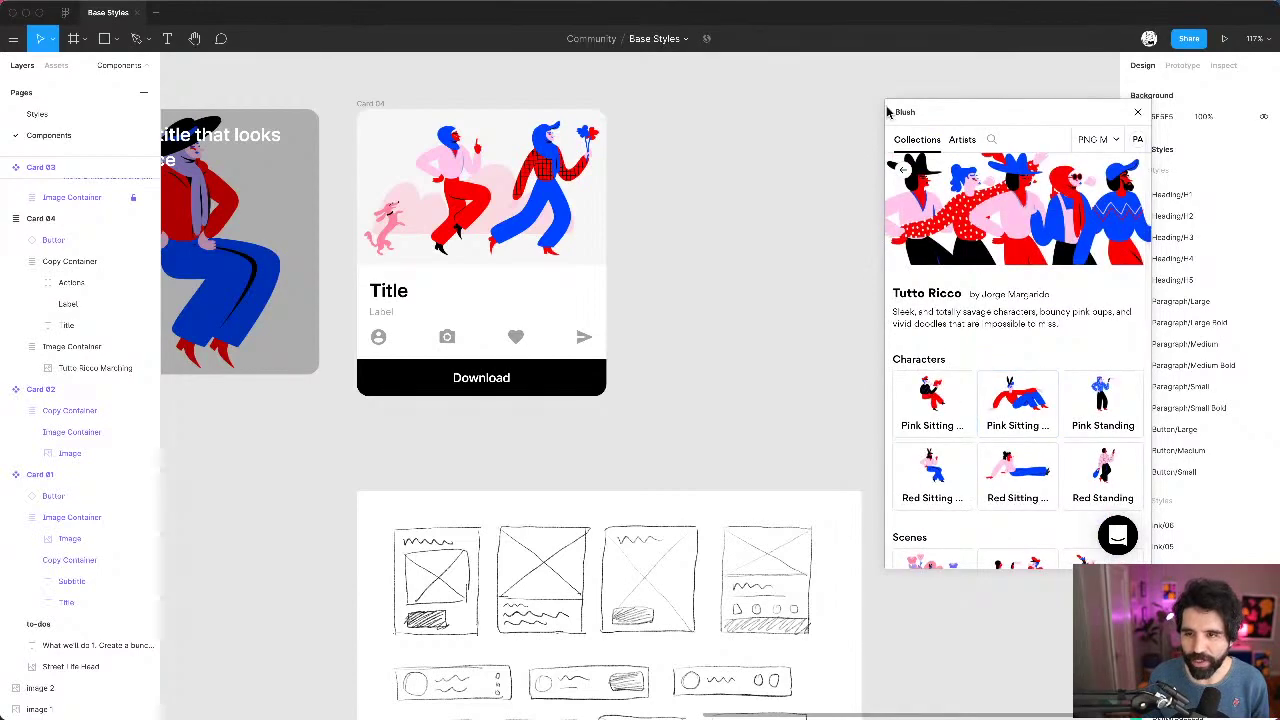
# Step: Insert the Head character from Blush's Street Life collection onto the canvas
pyautogui.click(917, 141)
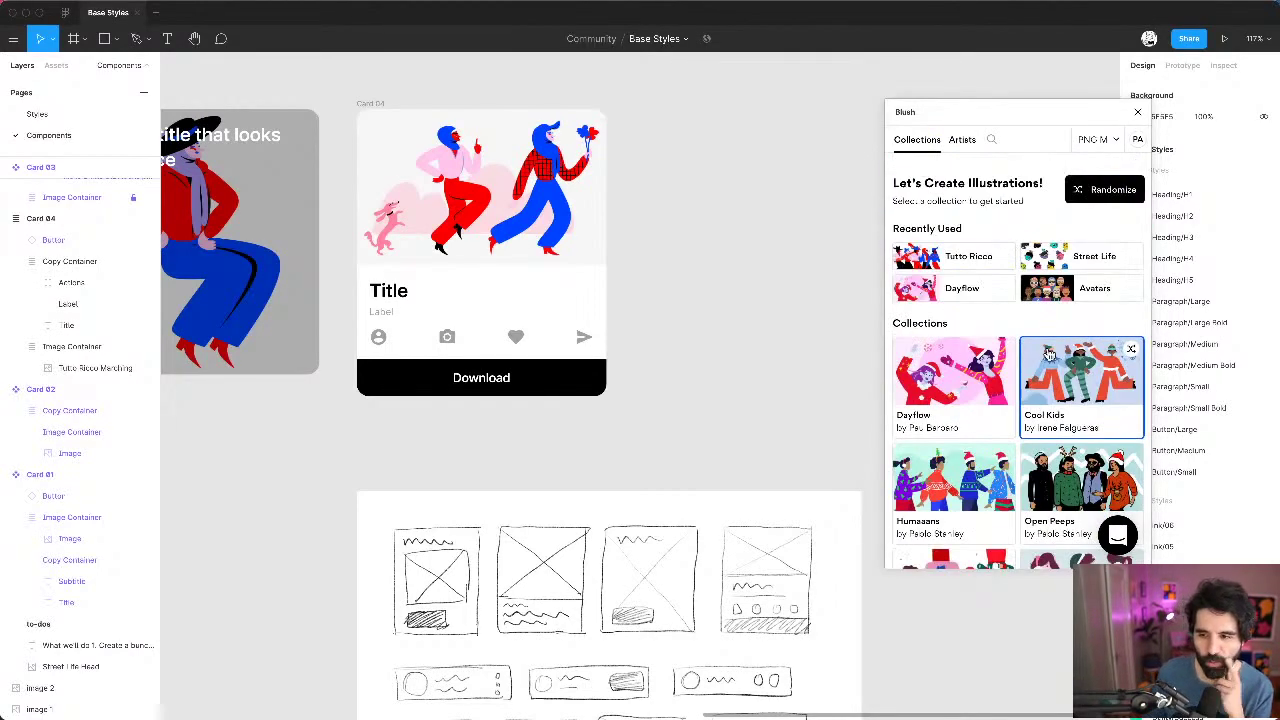
pyautogui.scroll(-1, 1048, 354)
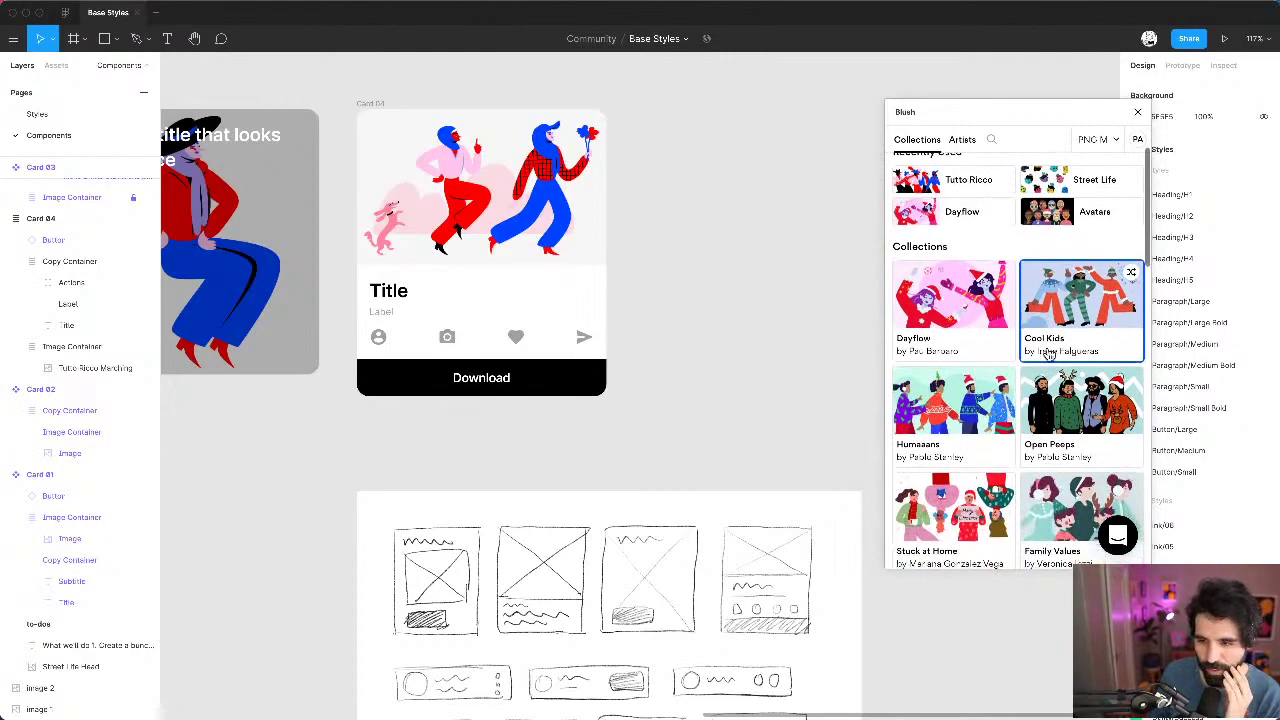
pyautogui.scroll(-8, 1047, 354)
pyautogui.scroll(-8, 1047, 354)
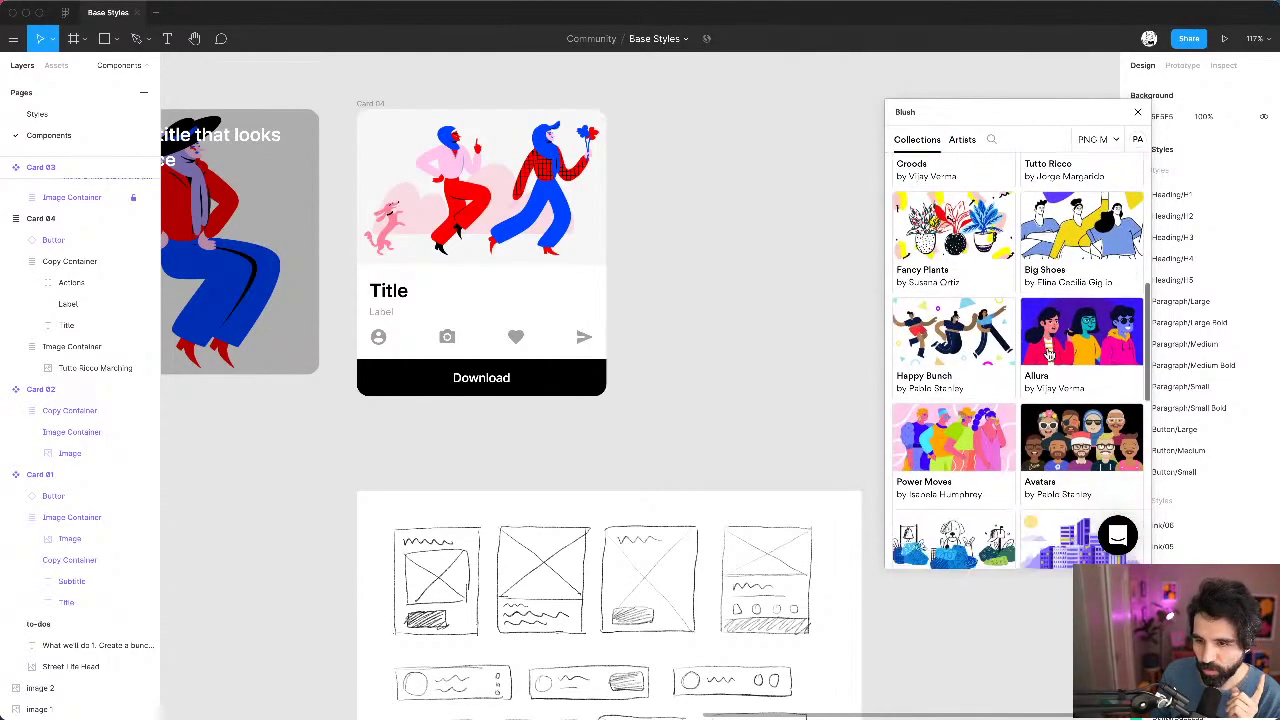
pyautogui.scroll(-8, 1047, 354)
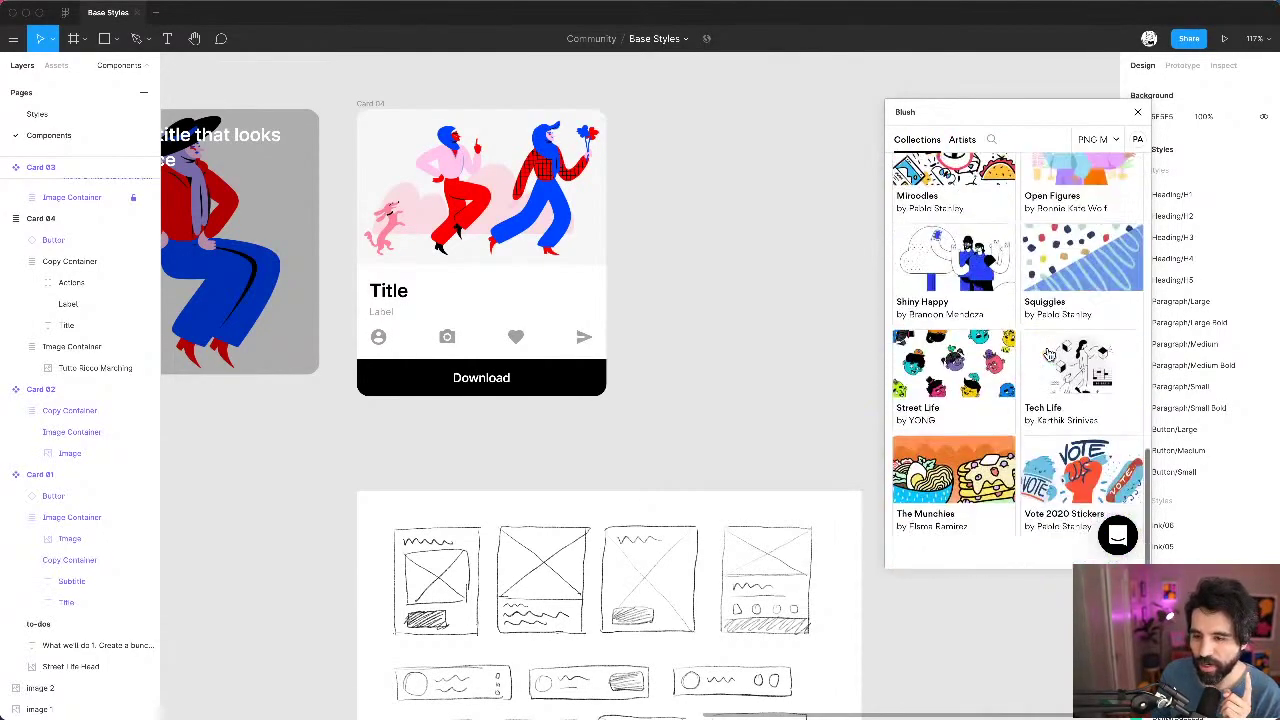
pyautogui.click(957, 370)
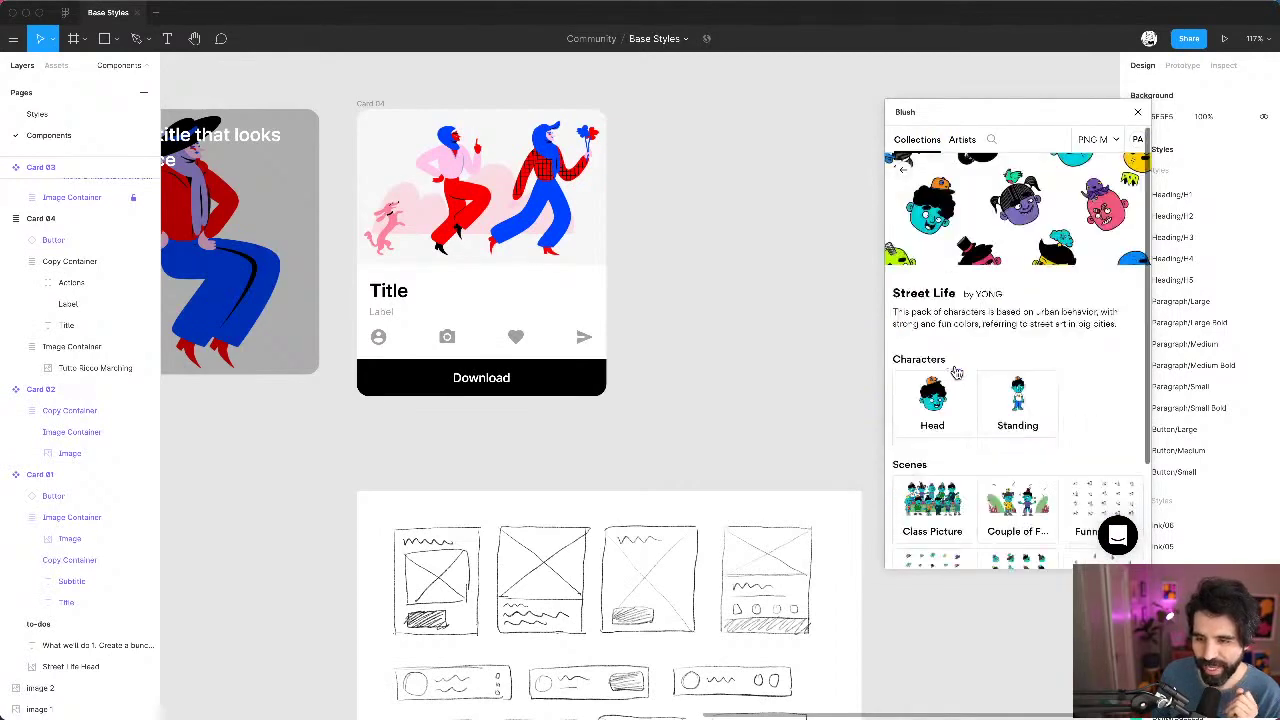
pyautogui.click(918, 386)
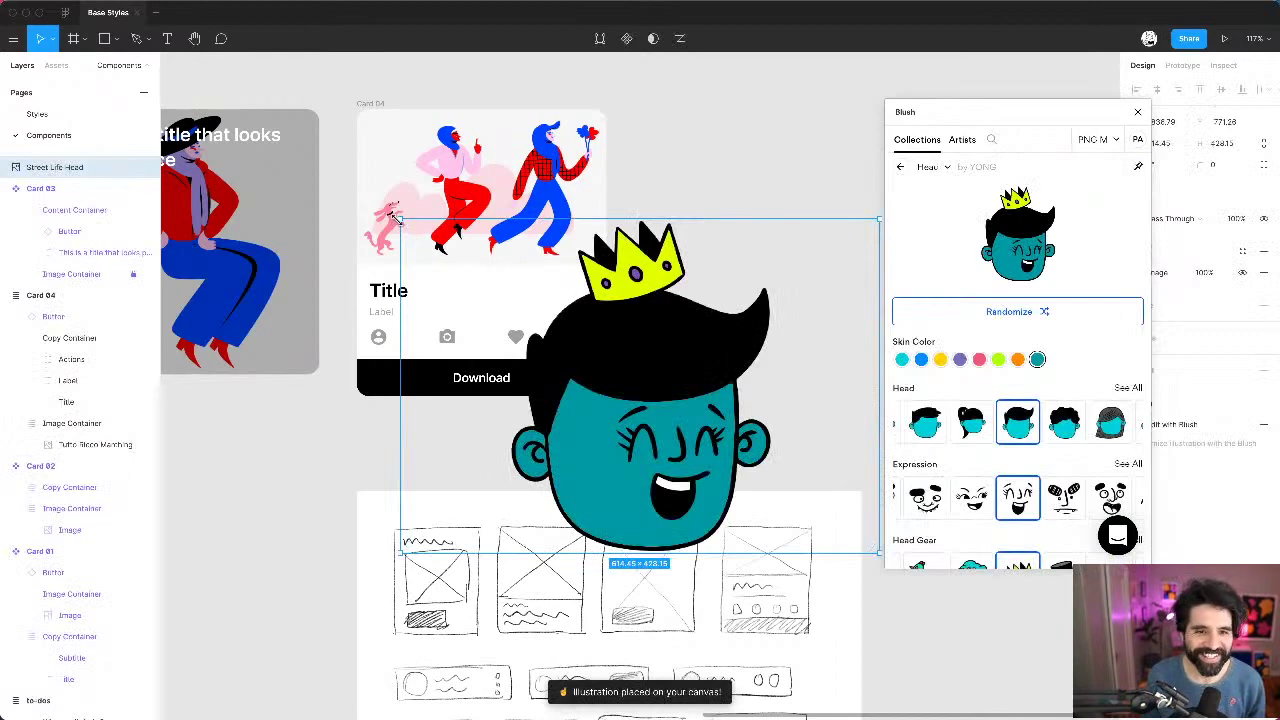
# Step: Scale the head illustration down to about 134 × 124, place it to the right of Card 04's image, and close Blush
pyautogui.moveTo(400, 225); pyautogui.dragTo(585, 337)
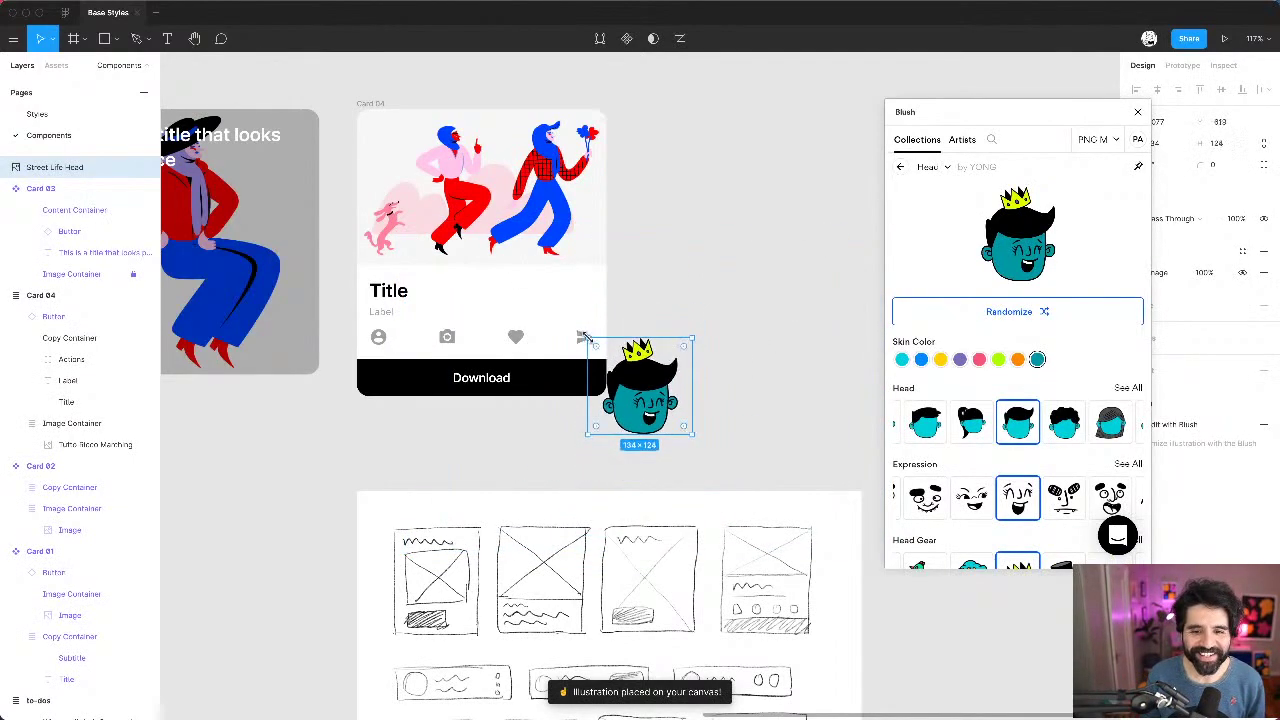
pyautogui.moveTo(642, 390); pyautogui.dragTo(748, 182)
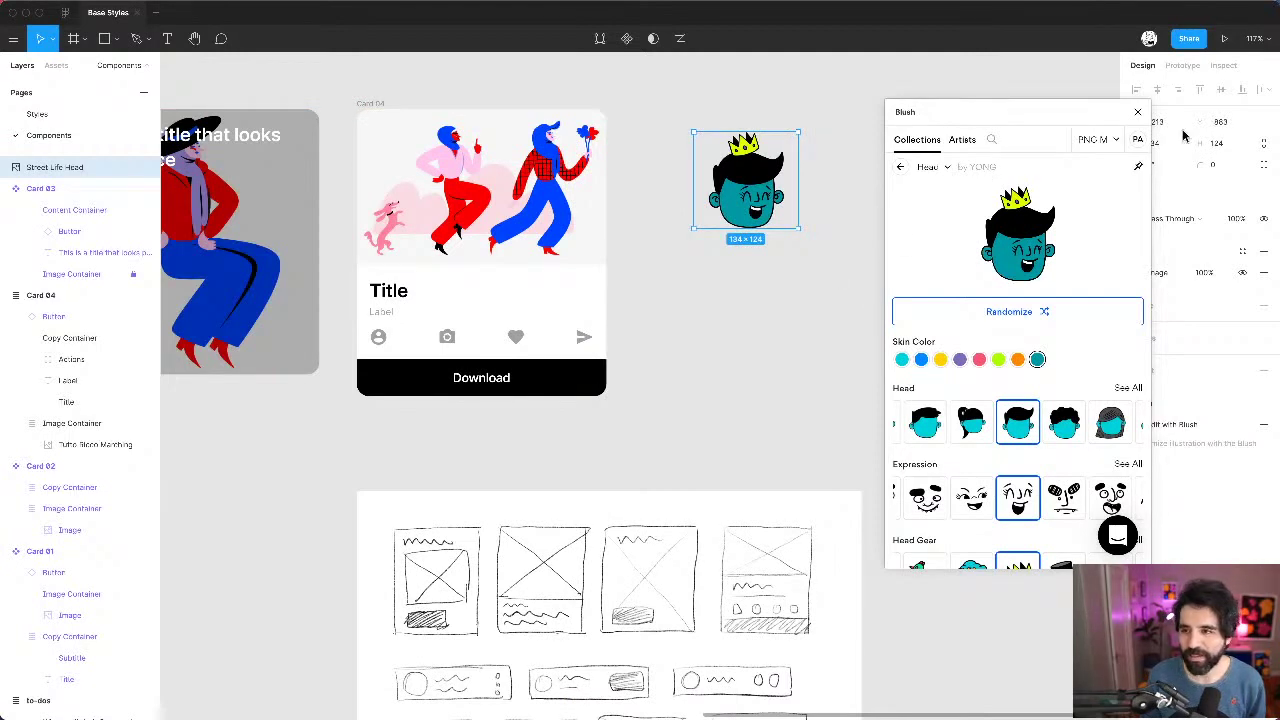
pyautogui.click(1139, 113)
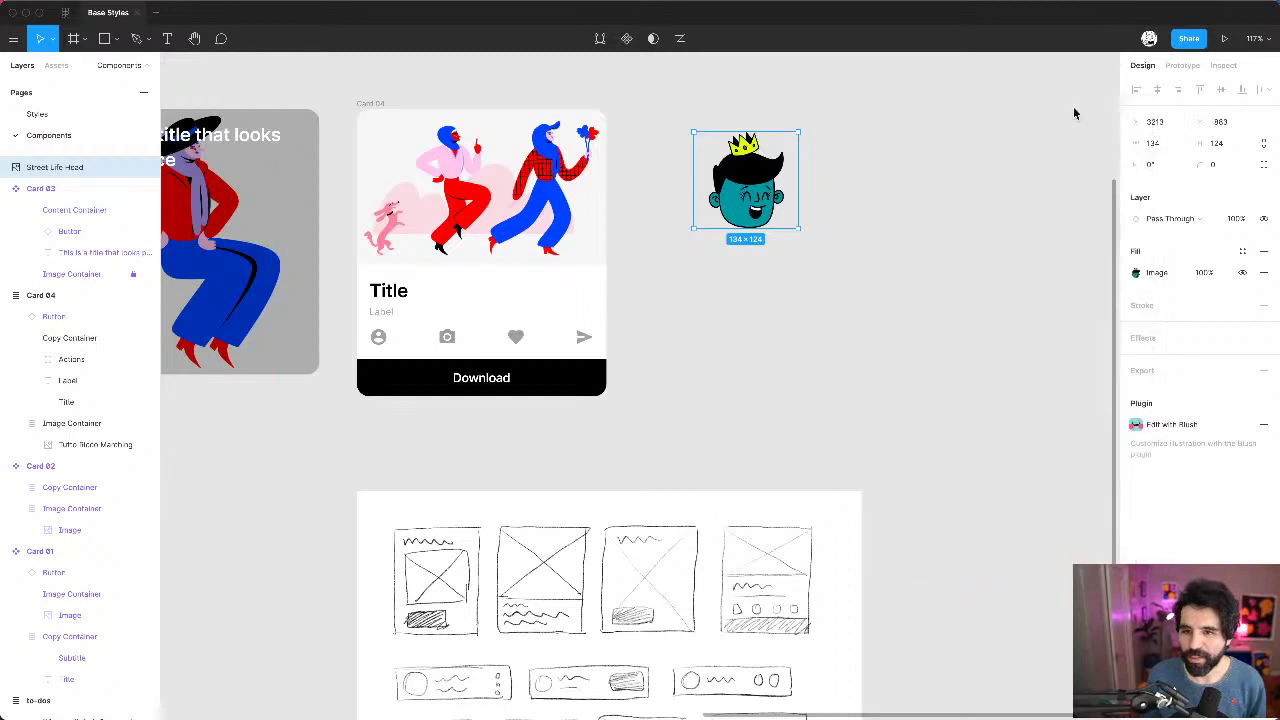
# Step: Resize the head illustration to 32 × 32
pyautogui.click(1264, 144)
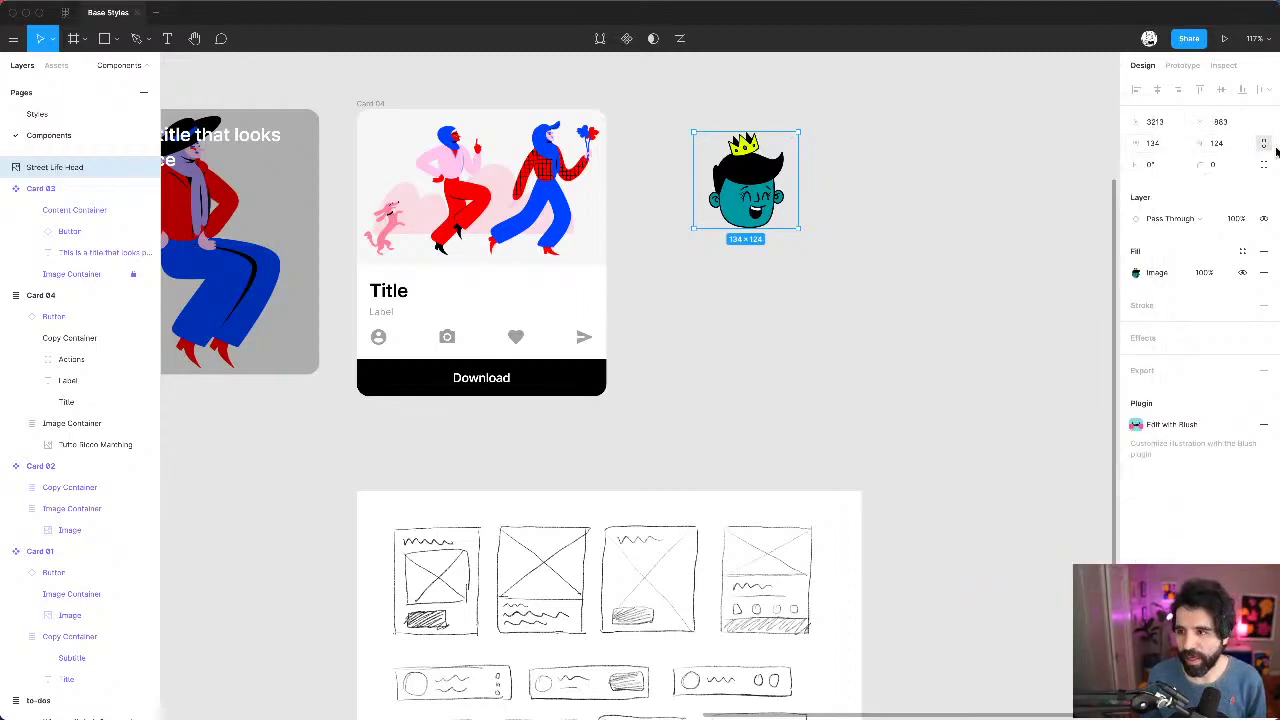
pyautogui.click(1177, 146)
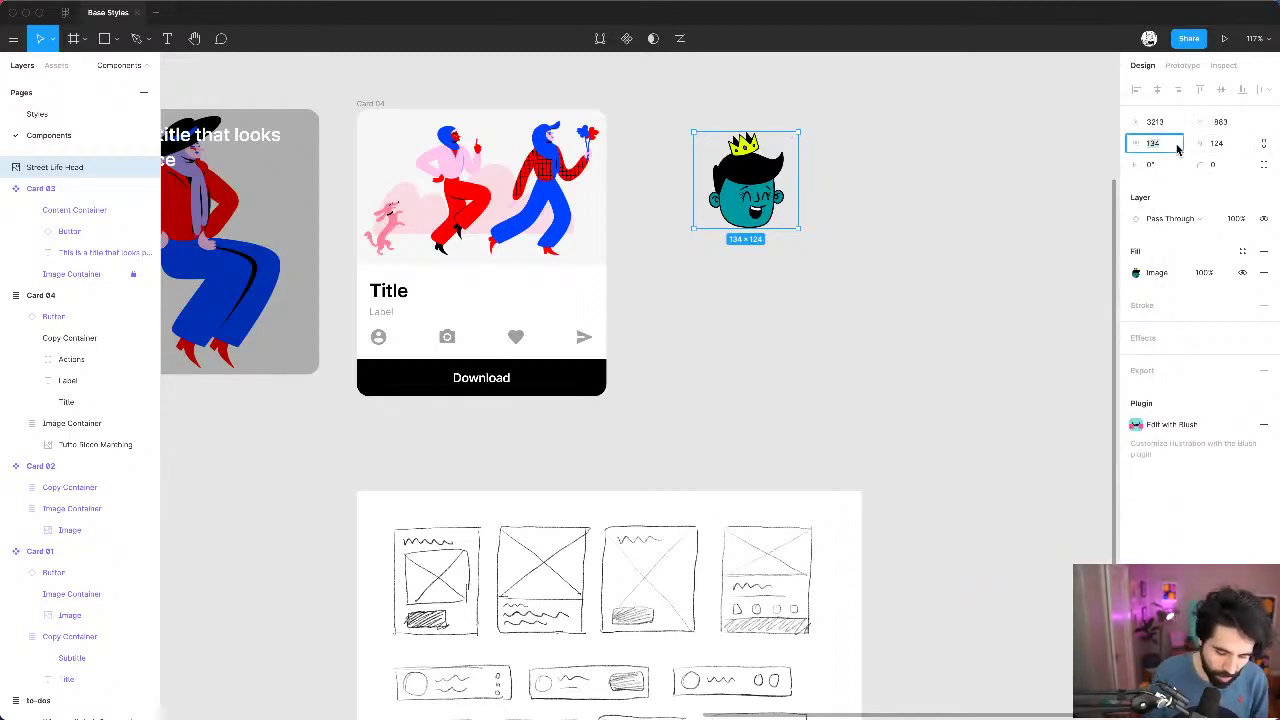
pyautogui.write('32')
pyautogui.press('Return')
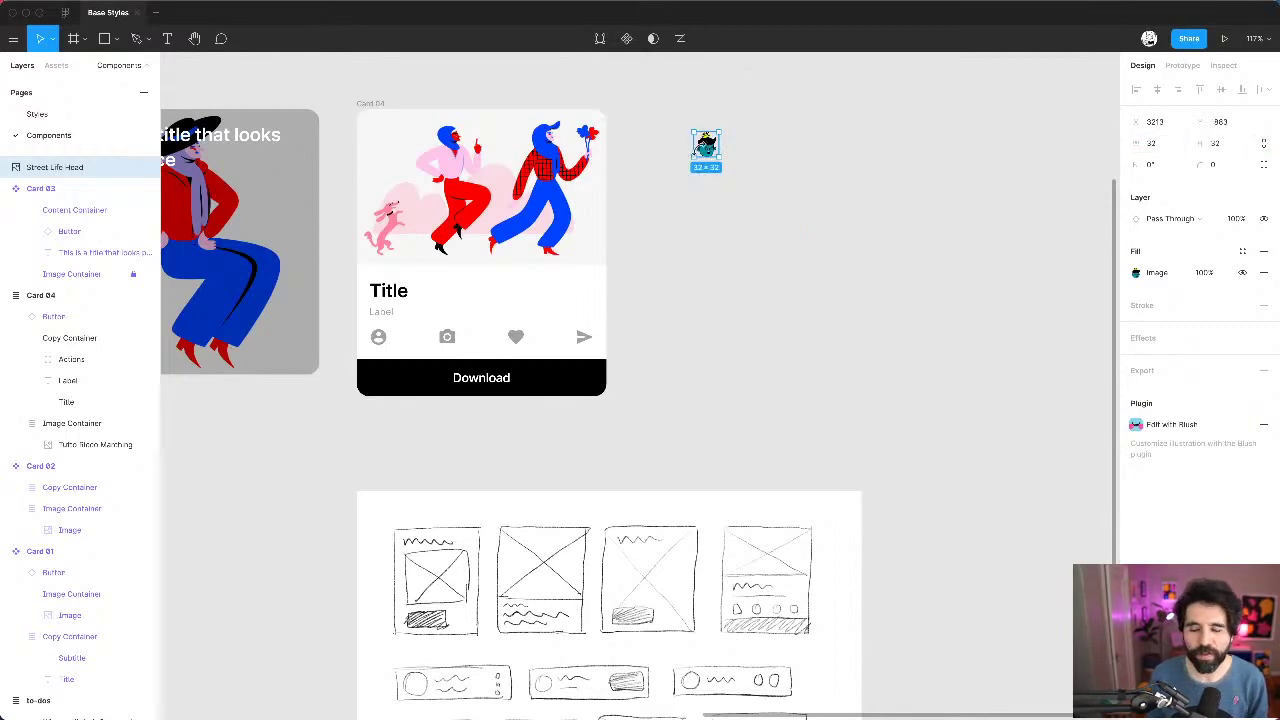
# Step: Copy the Copy Container holding the label and title from Card 02
pyautogui.scroll(5, 700, 143)
pyautogui.scroll(-5, 700, 157)
pyautogui.click(703, 157)
pyautogui.click(343, 320)
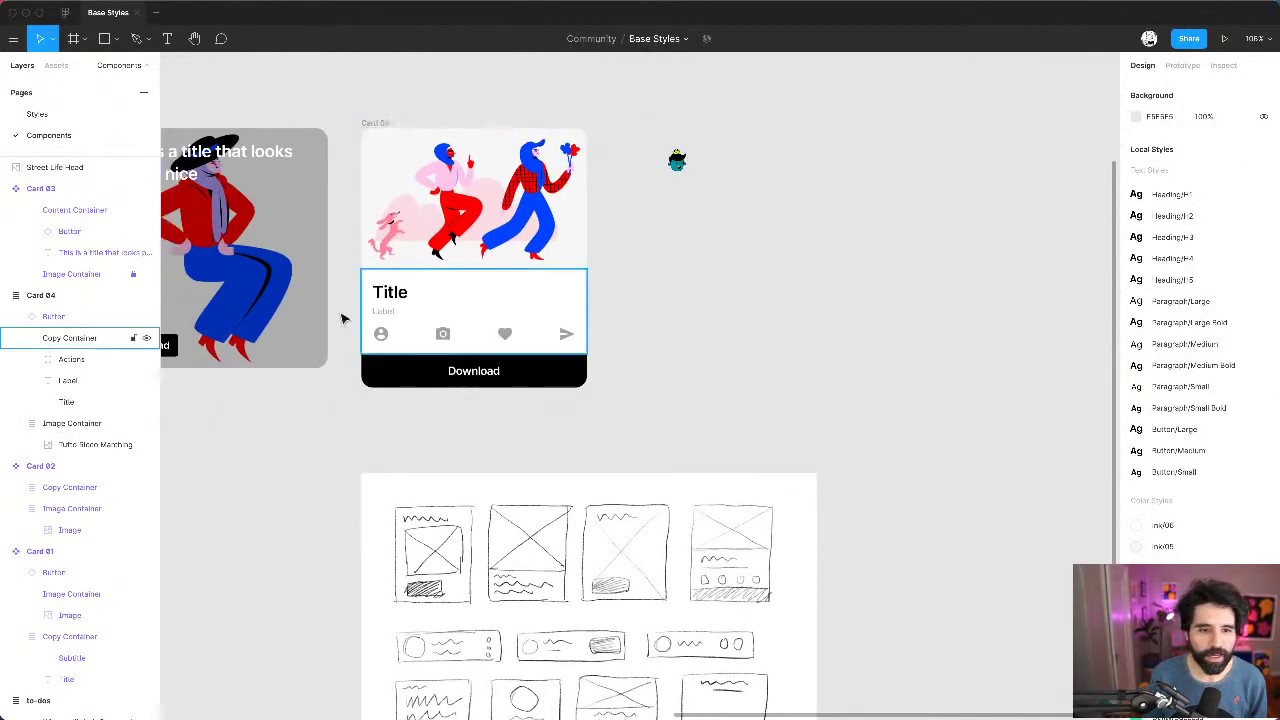
pyautogui.doubleClick(400, 292)
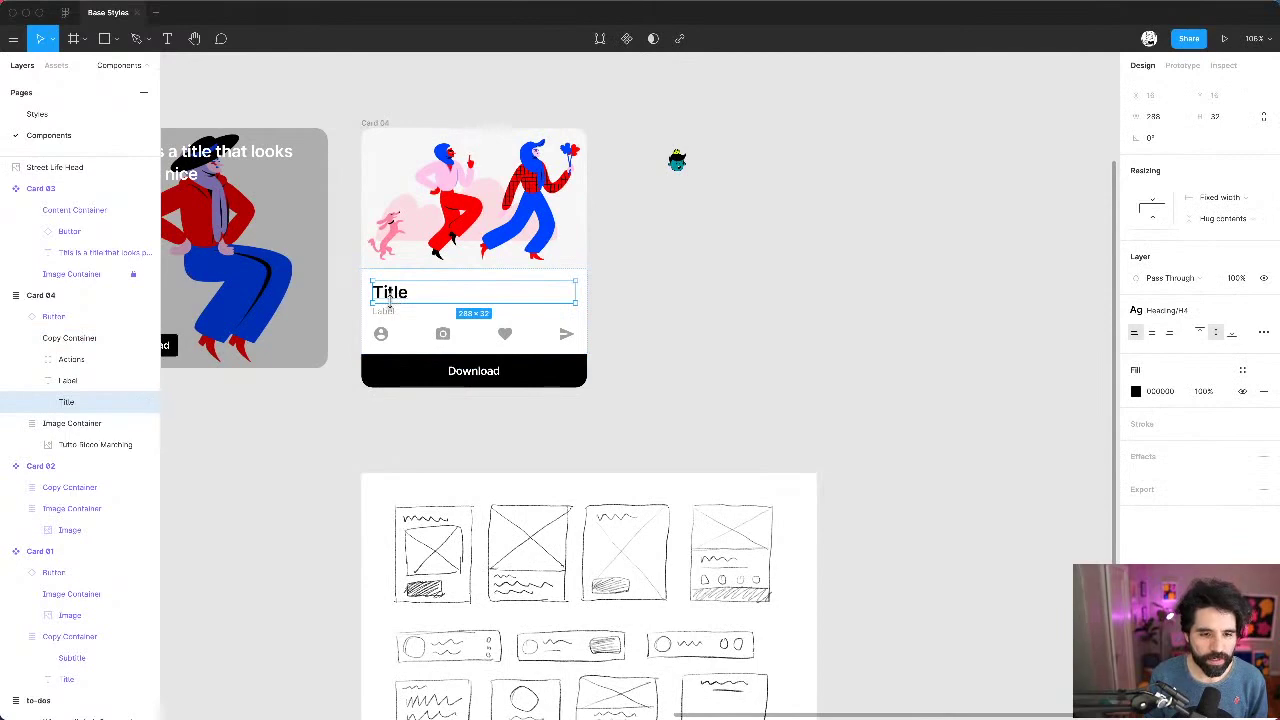
pyautogui.click(470, 305)
pyautogui.hscroll(-10, 473, 307)
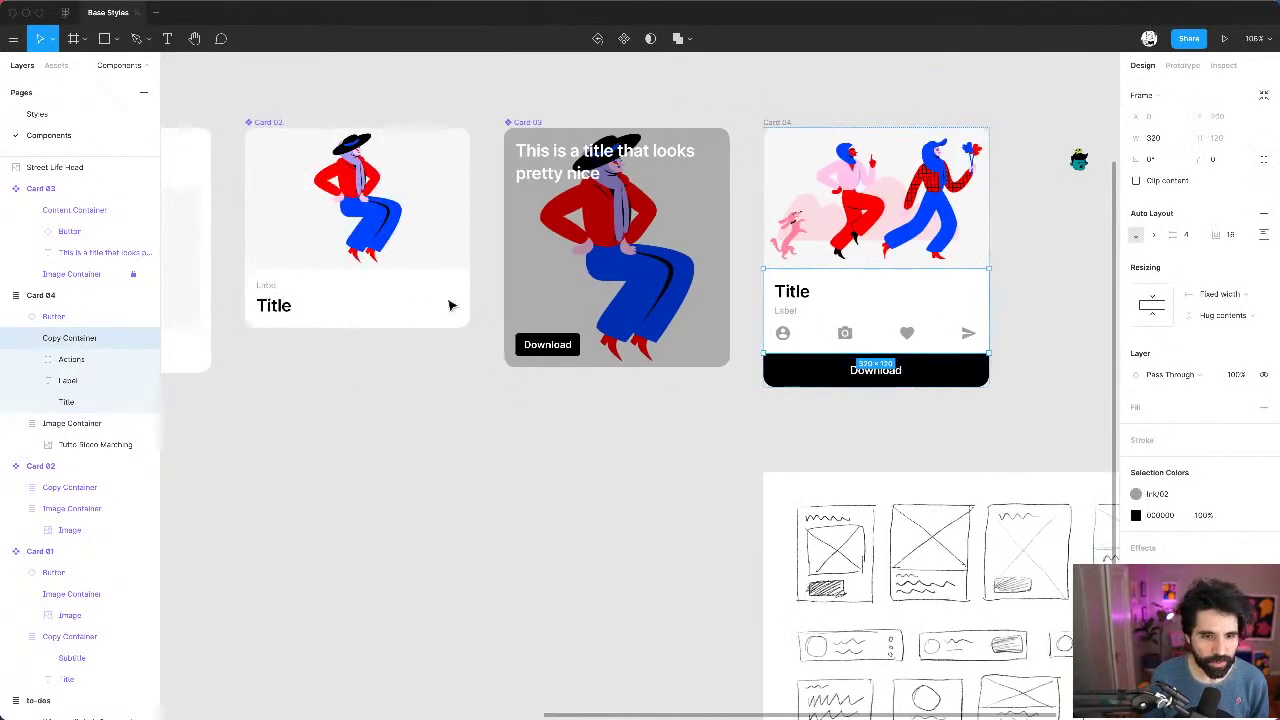
pyautogui.click(290, 307)
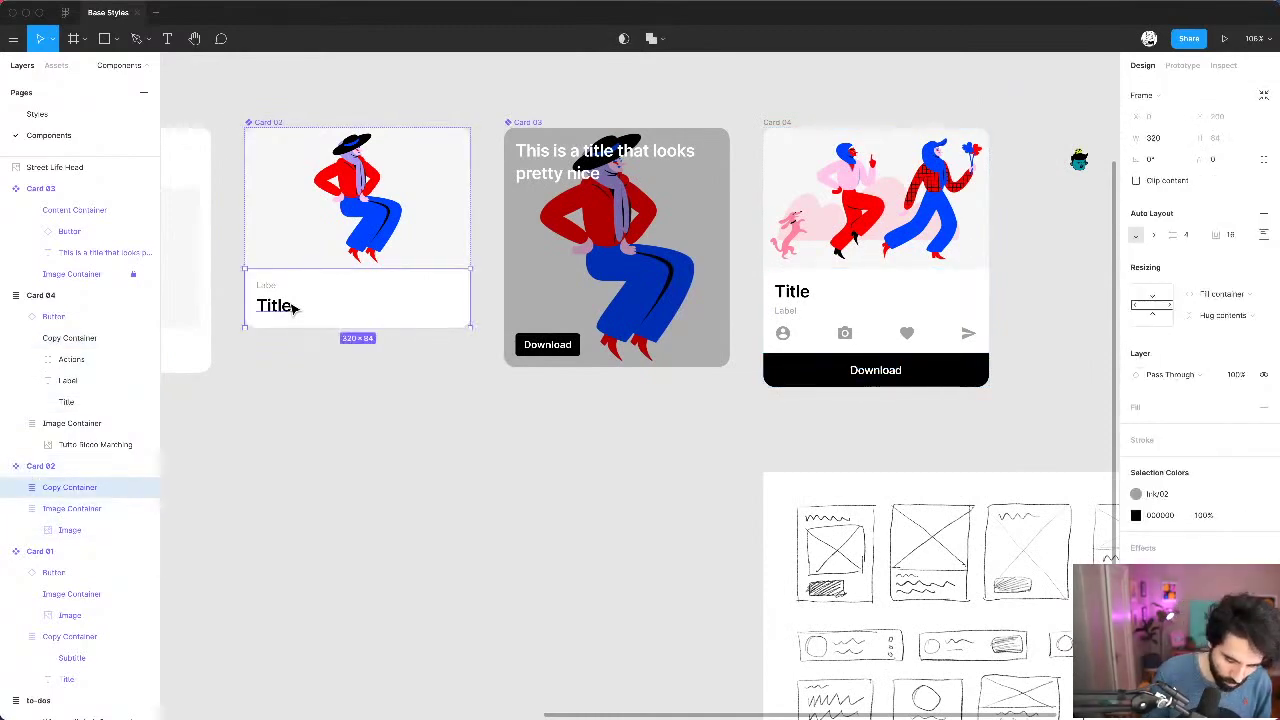
pyautogui.hscroll(5, 293, 308)
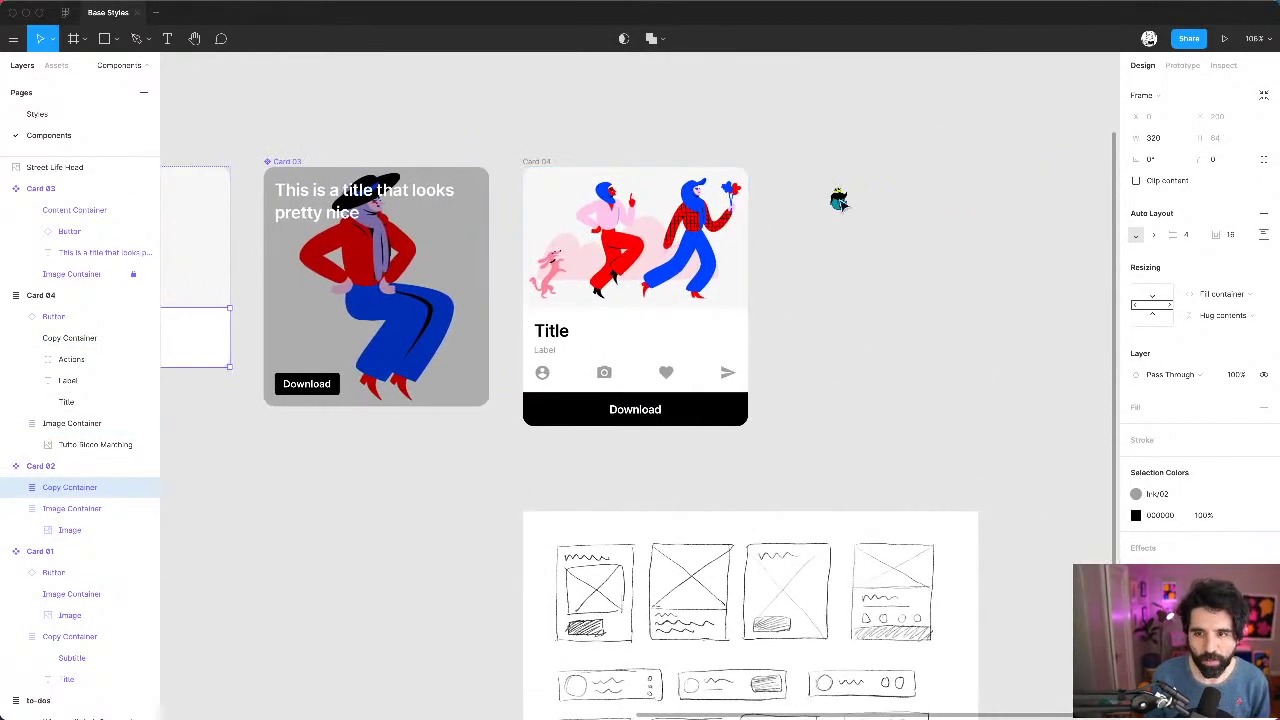
# Step: Paste the Copy Container onto the empty canvas outside any card and place it just right of the head illustration
pyautogui.press('super+v')
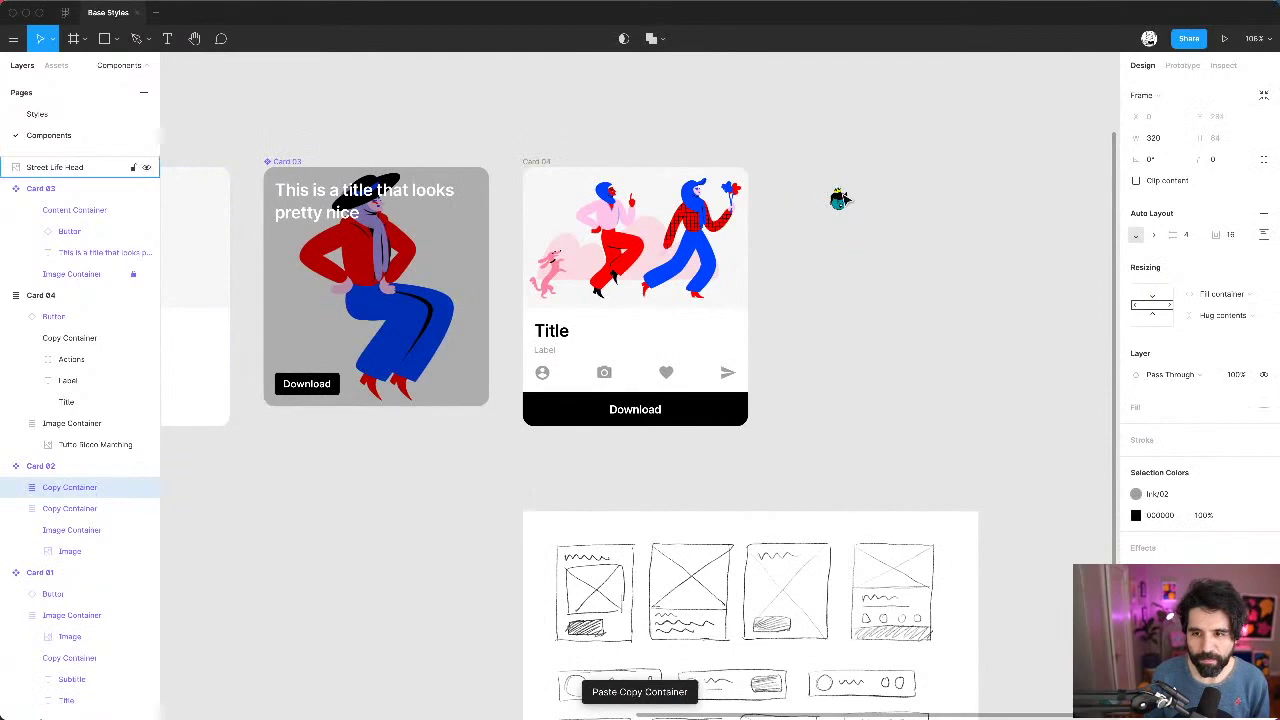
pyautogui.press('super+z')
pyautogui.click(838, 196)
pyautogui.scroll(3, 906, 158)
pyautogui.press('Escape')
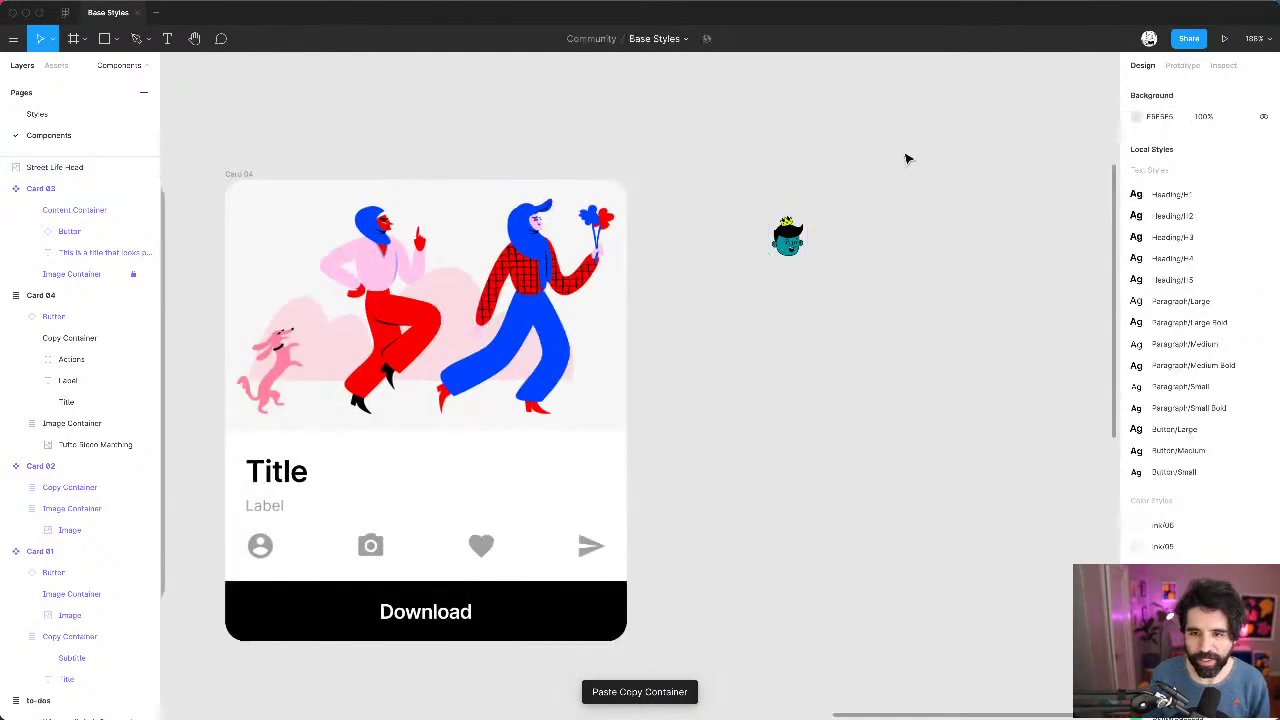
pyautogui.press('super+v')
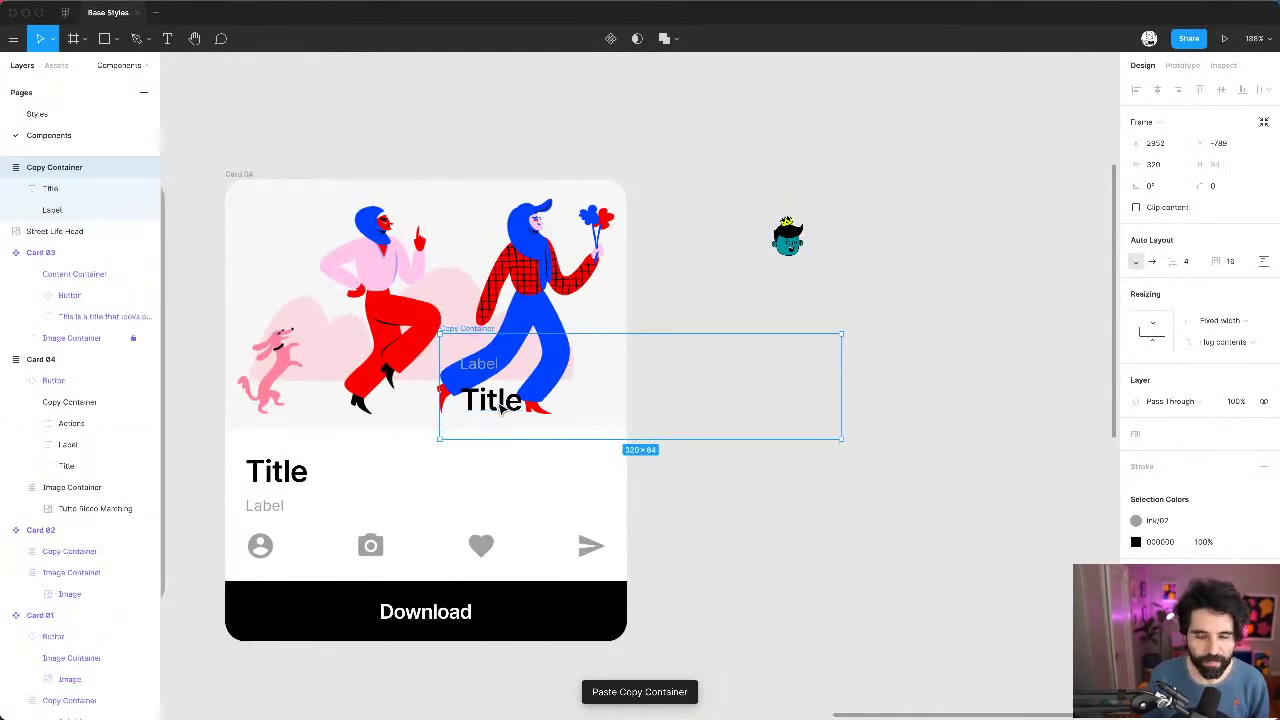
pyautogui.moveTo(510, 400); pyautogui.dragTo(893, 258)
pyautogui.hscroll(5, 891, 260)
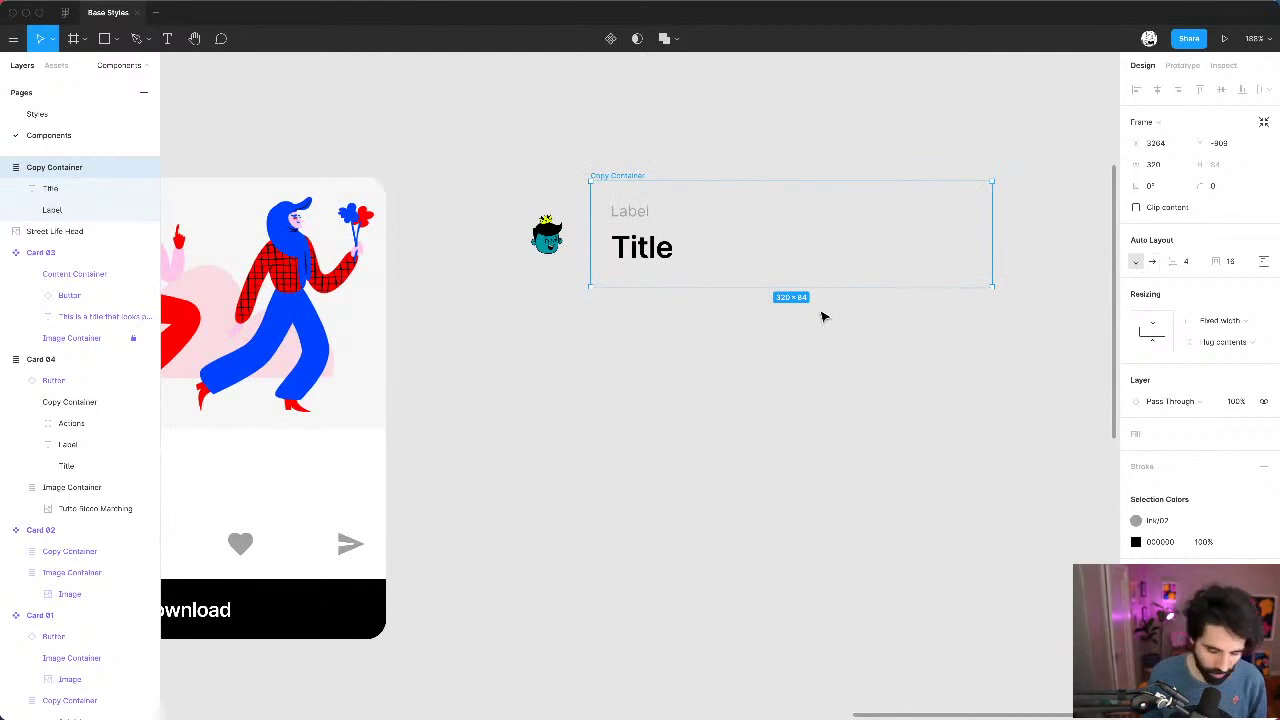
# Step: Ungroup the pasted Copy Container and apply the Paragraph/Medium text style to the Title
pyautogui.press('super+shift+g')
pyautogui.click(731, 371)
pyautogui.click(642, 250)
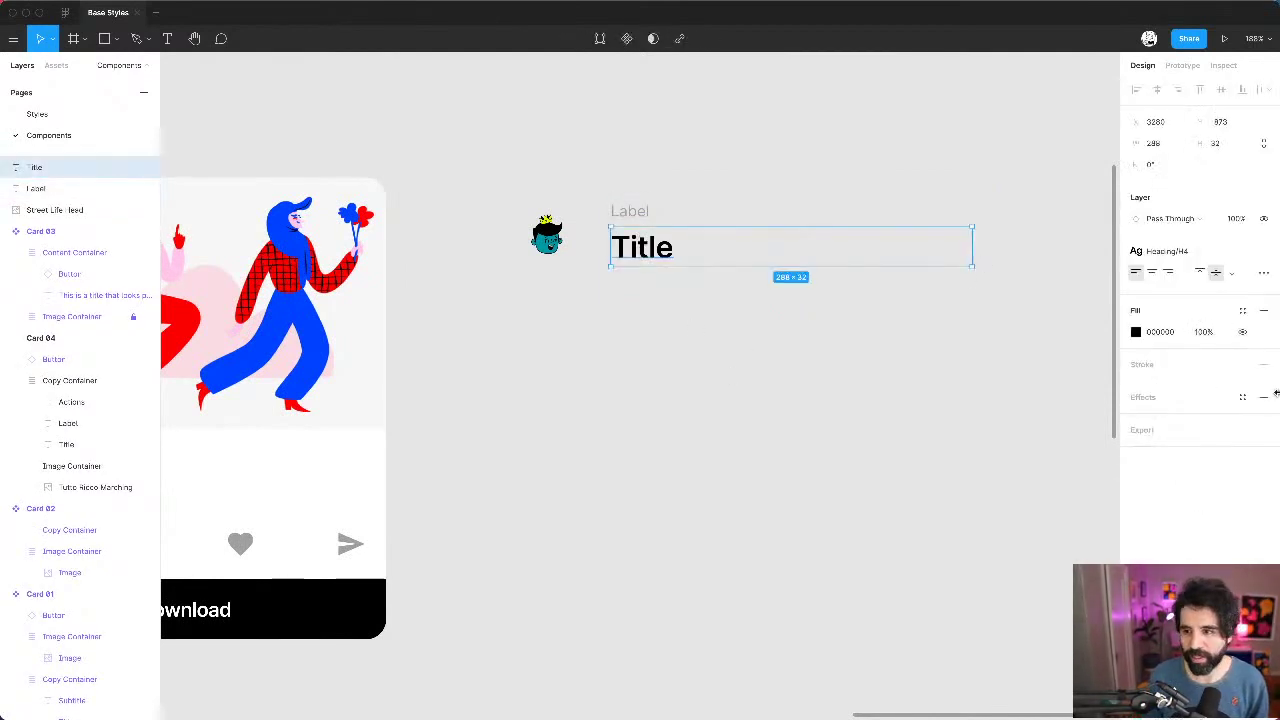
pyautogui.click(1170, 255)
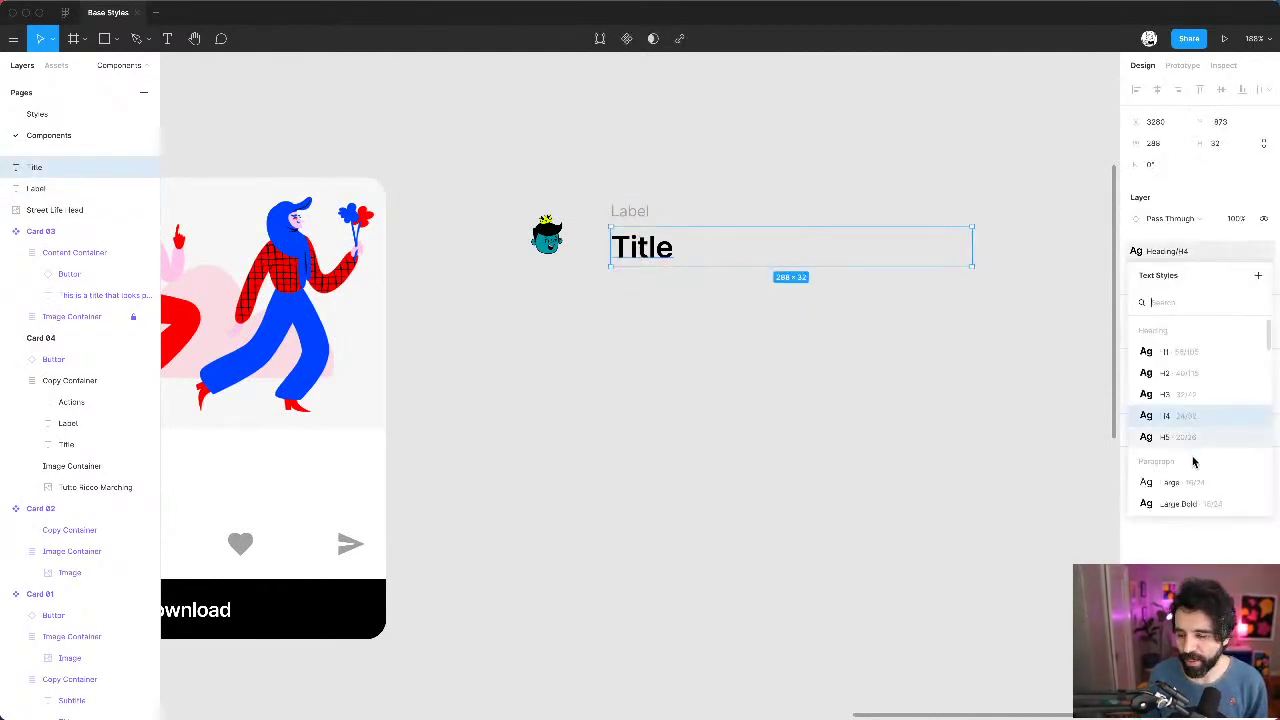
pyautogui.scroll(-2, 1193, 461)
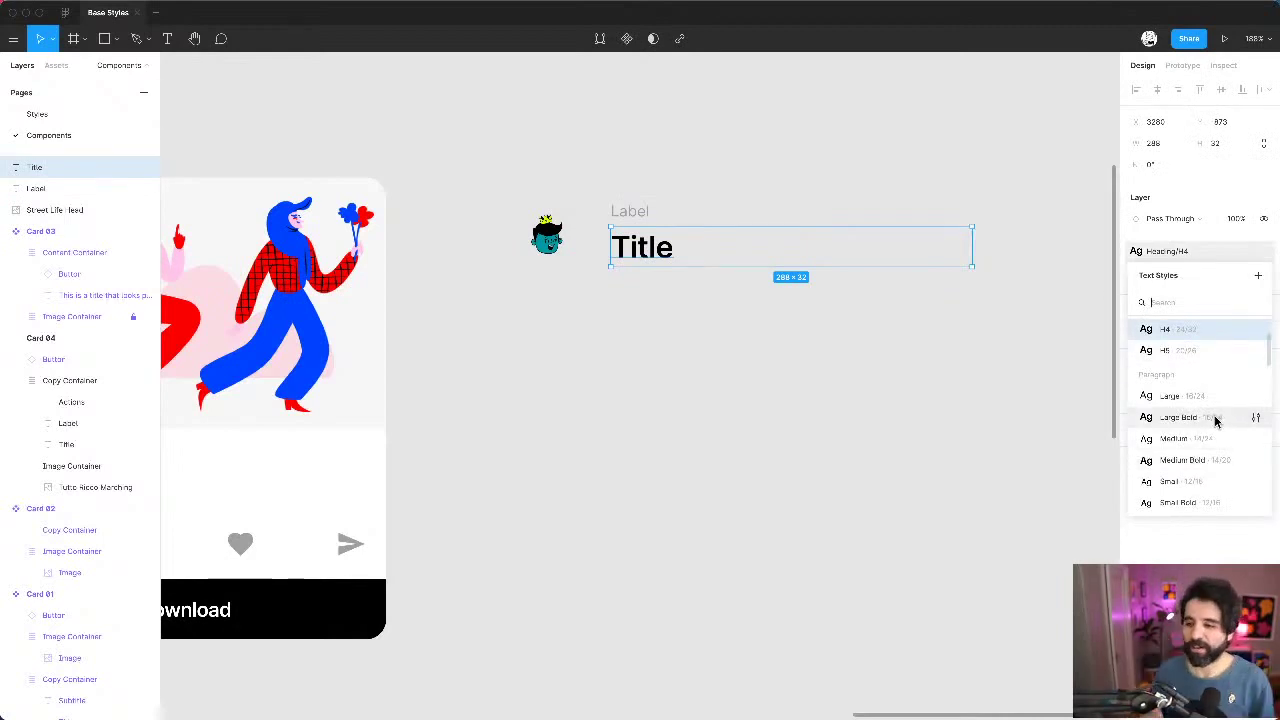
pyautogui.click(1214, 445)
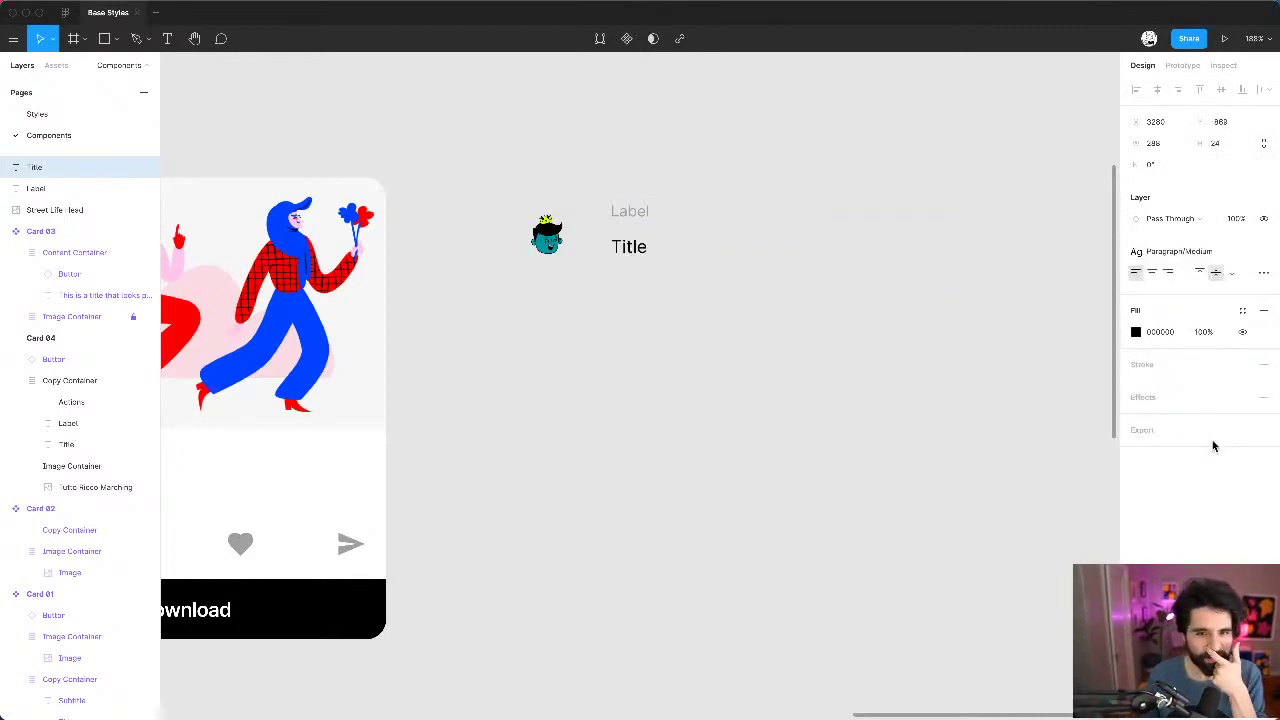
# Step: Rearrange the texts so the Title sits directly above the Label, and move both closer to the head illustration
pyautogui.click(1178, 254)
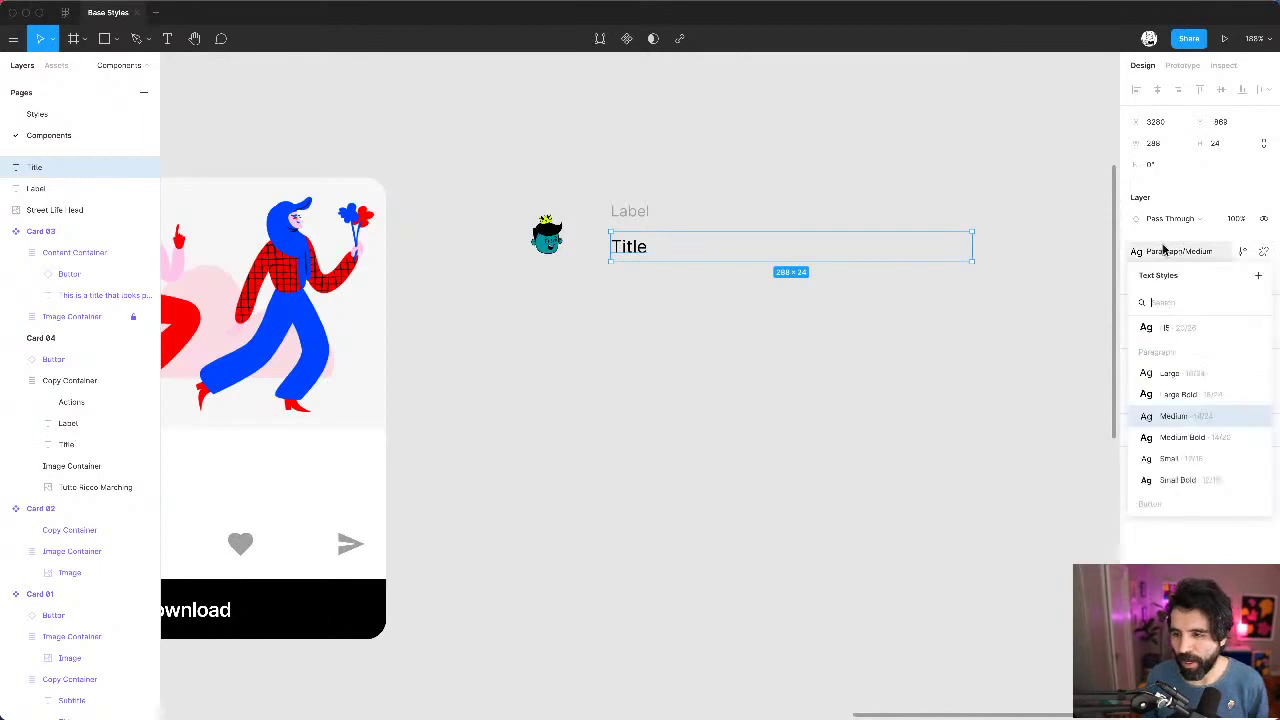
pyautogui.click(786, 157)
pyautogui.click(646, 215)
pyautogui.moveTo(646, 215); pyautogui.dragTo(613, 228)
pyautogui.keyDown('shift'); pyautogui.click(636, 250); pyautogui.keyUp('shift')
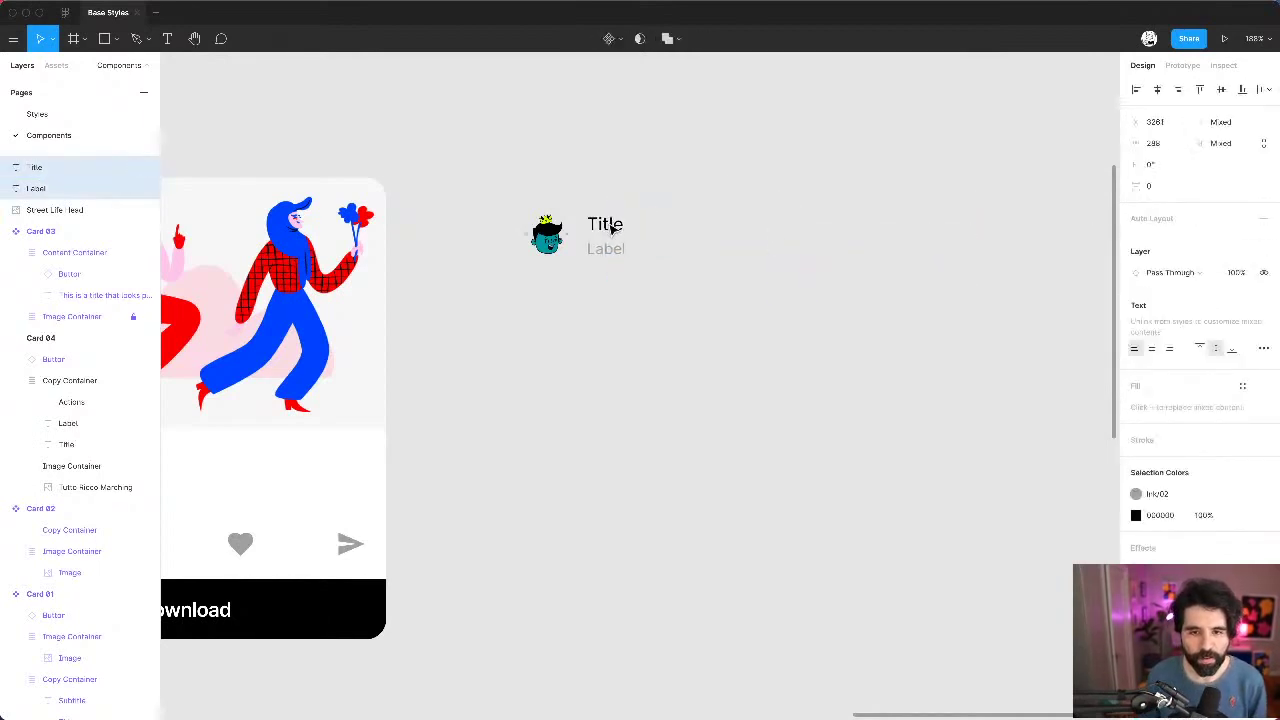
pyautogui.click(611, 189)
# Step: Apply the Paragraph/Medium Bold text style to the Title beside the head illustration
pyautogui.click(612, 230)
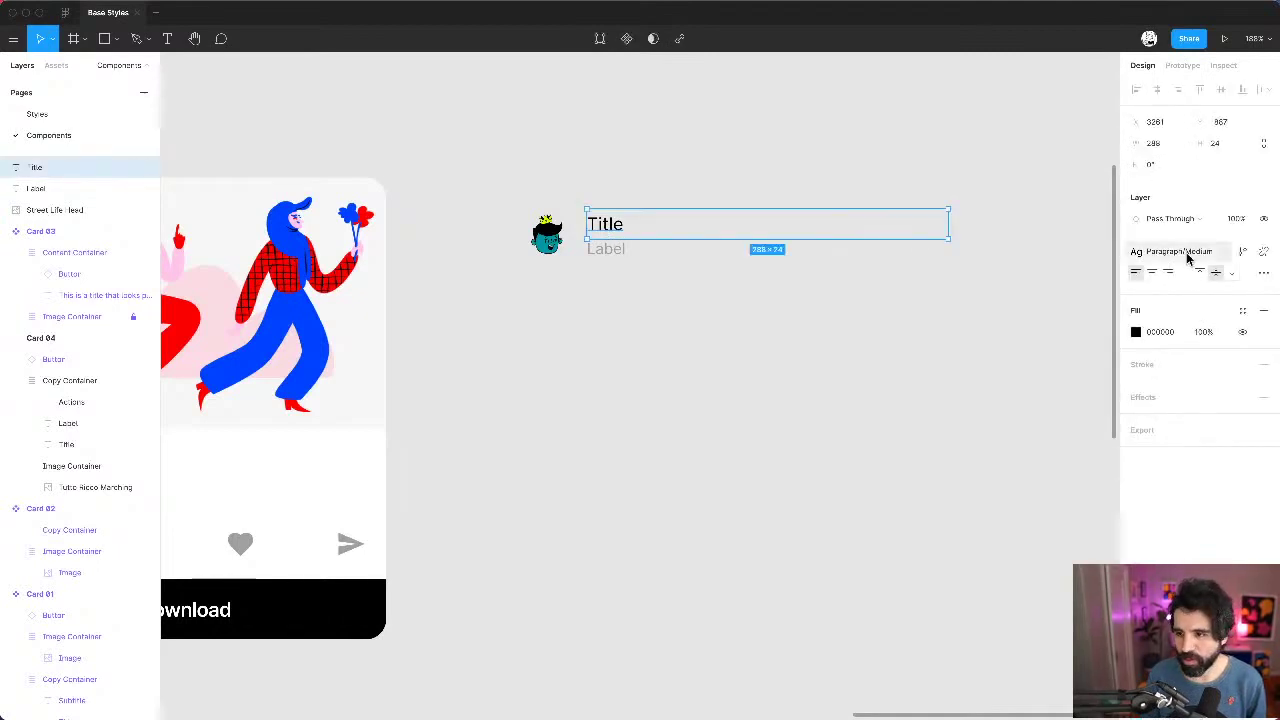
pyautogui.click(1160, 251)
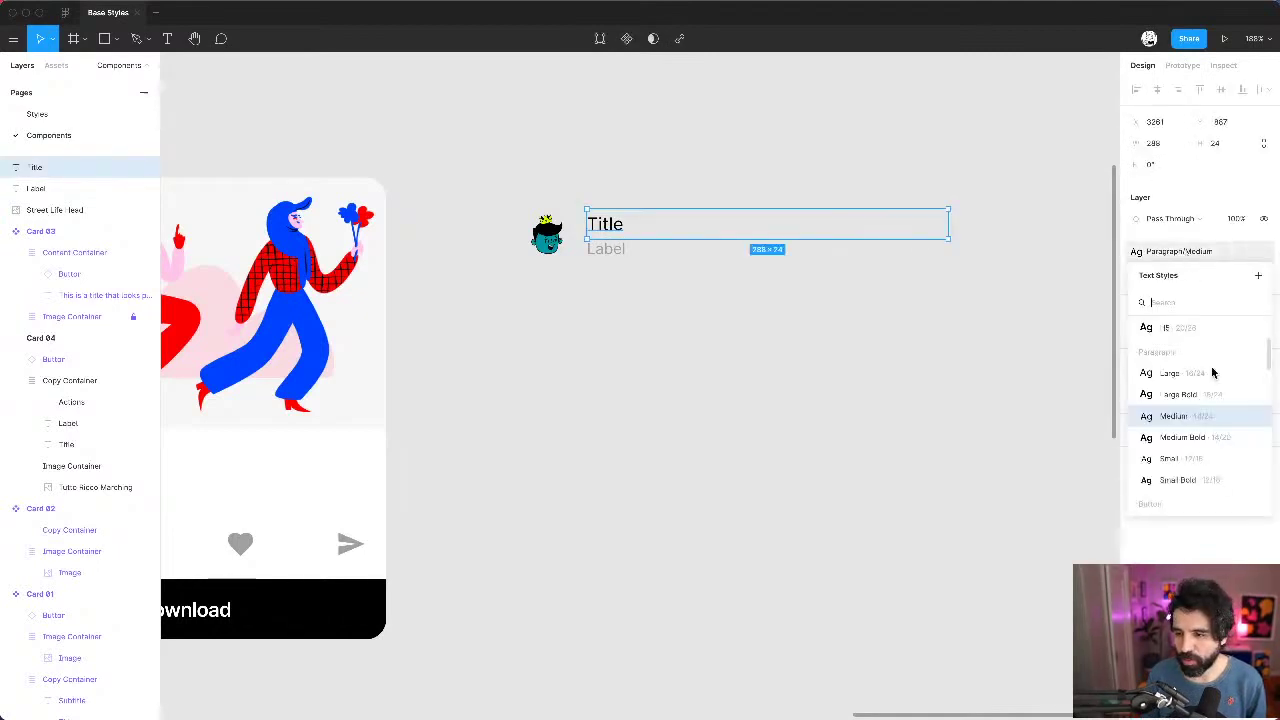
pyautogui.click(1212, 437)
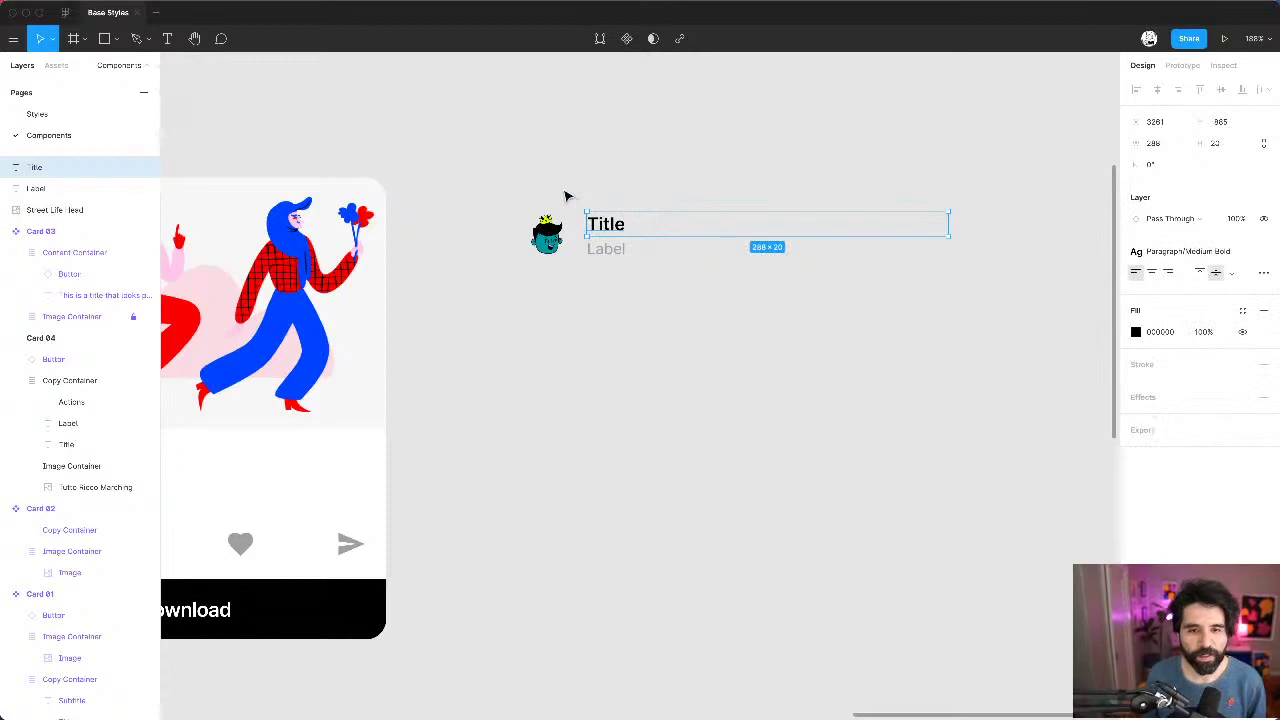
pyautogui.click(547, 235)
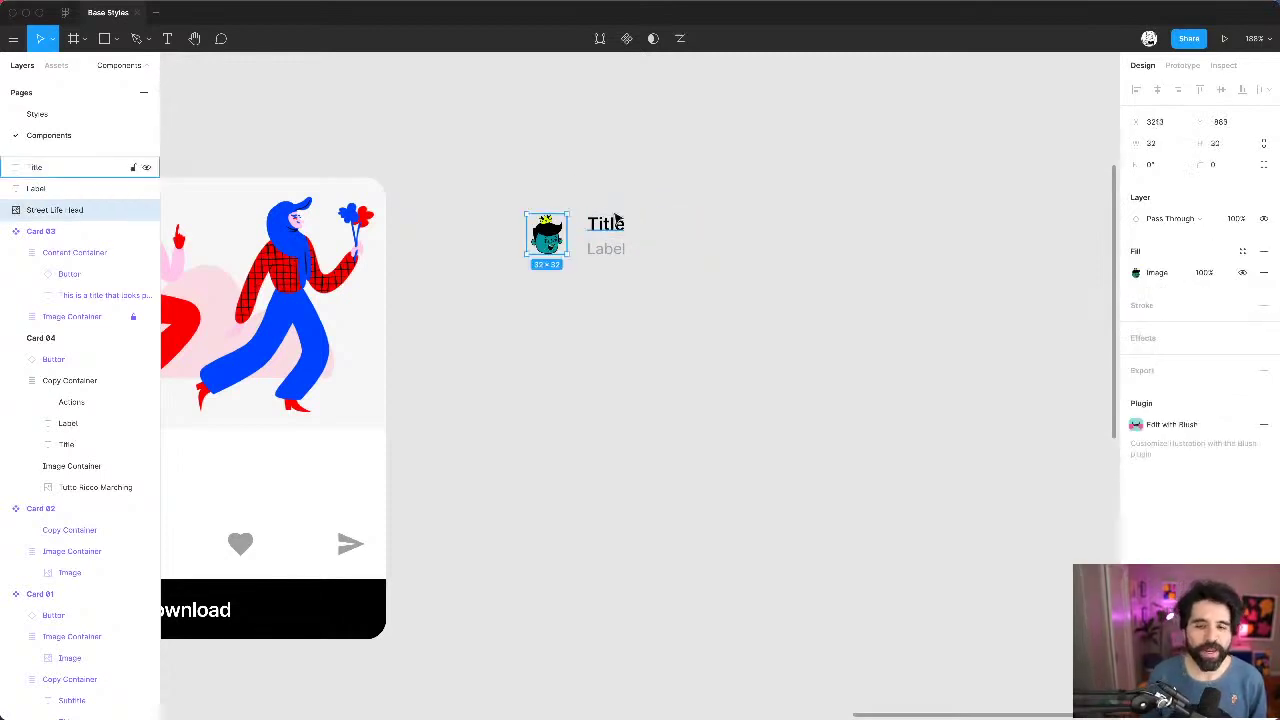
pyautogui.click(591, 186)
# Step: Set the Title and Label beside the head illustration to auto width resizing
pyautogui.scroll(-5, 589, 182)
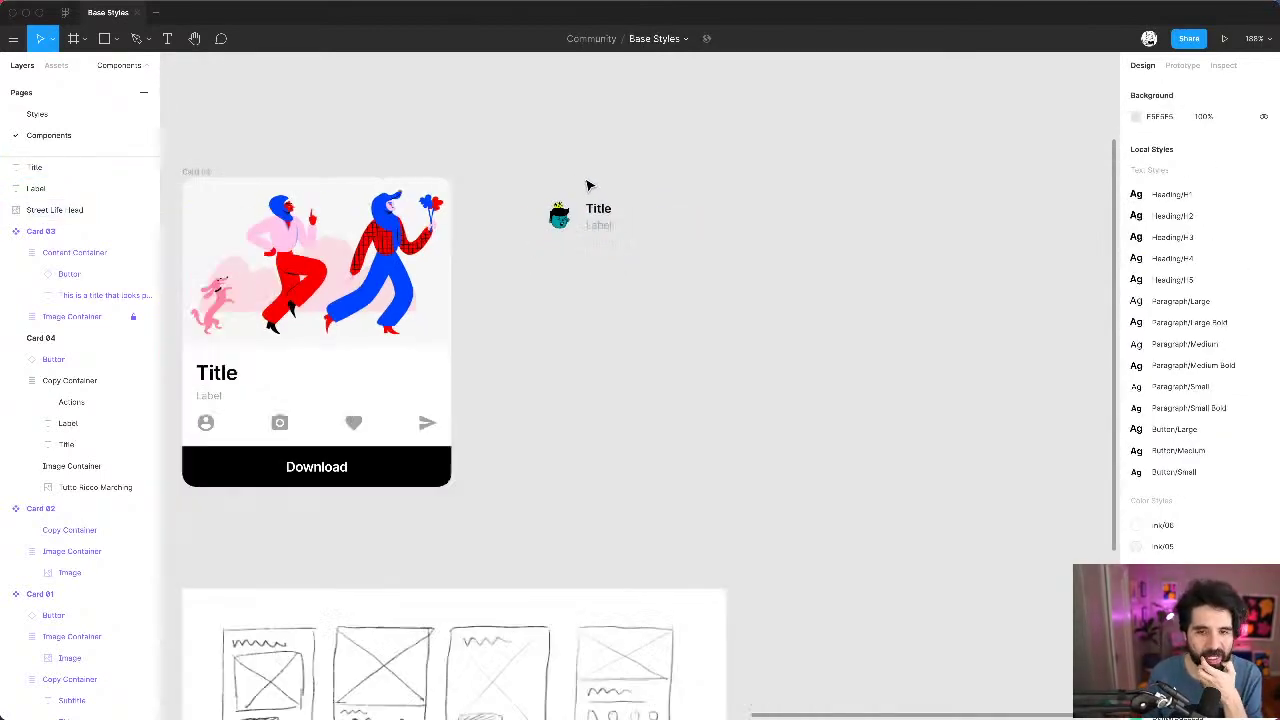
pyautogui.scroll(5, 391, 531)
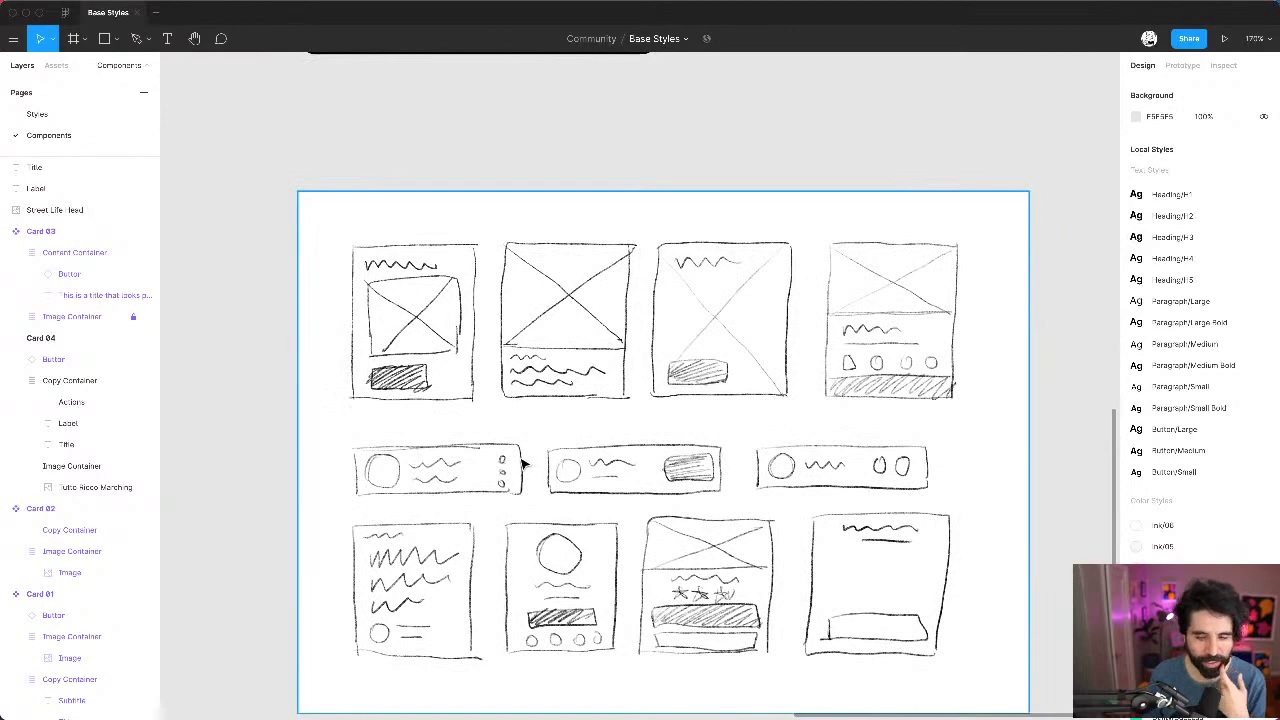
pyautogui.scroll(5, 522, 462)
pyautogui.scroll(-3, 520, 457)
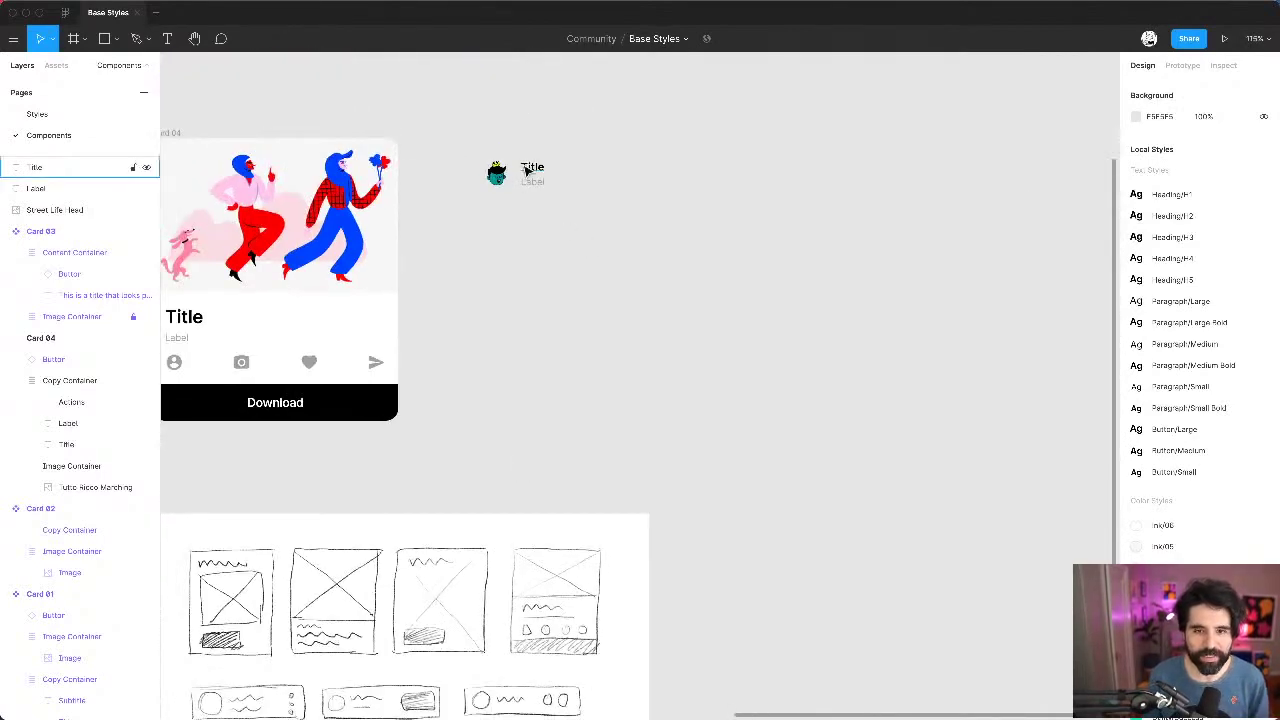
pyautogui.scroll(3, 527, 171)
pyautogui.click(557, 174)
pyautogui.keyDown('shift'); pyautogui.click(551, 198); pyautogui.keyUp('shift')
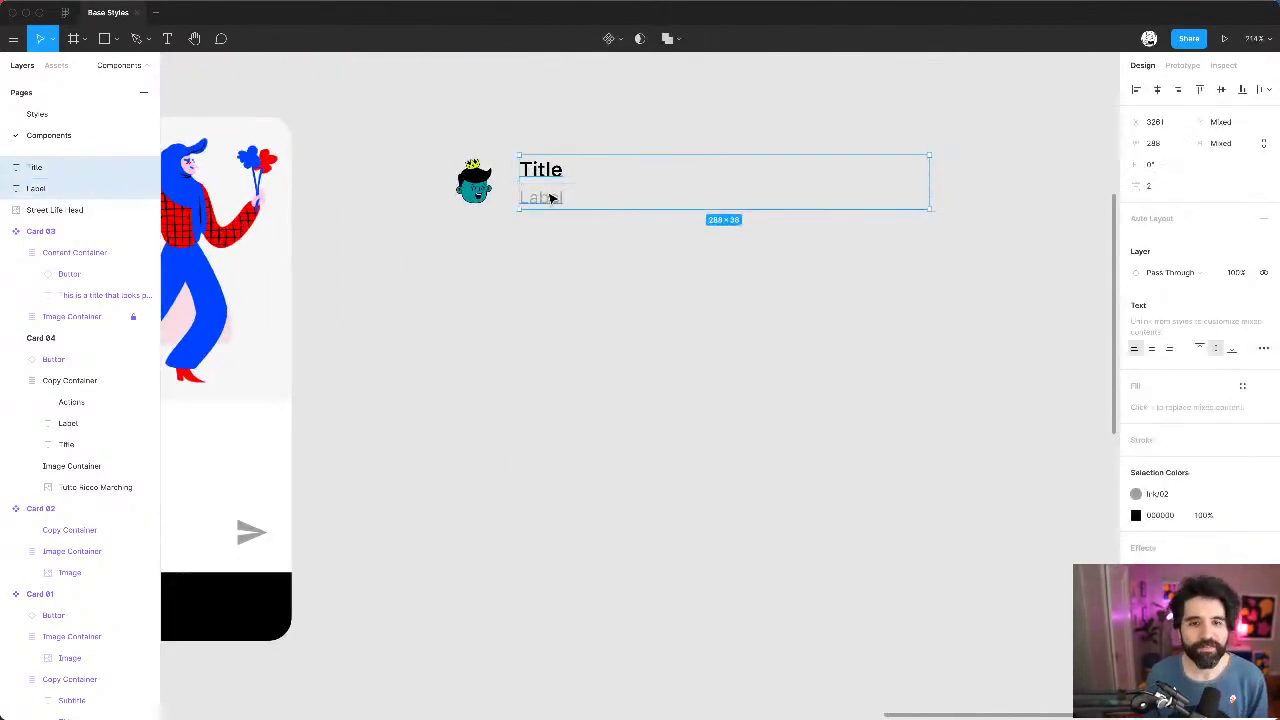
pyautogui.click(1263, 348)
pyautogui.click(1072, 466)
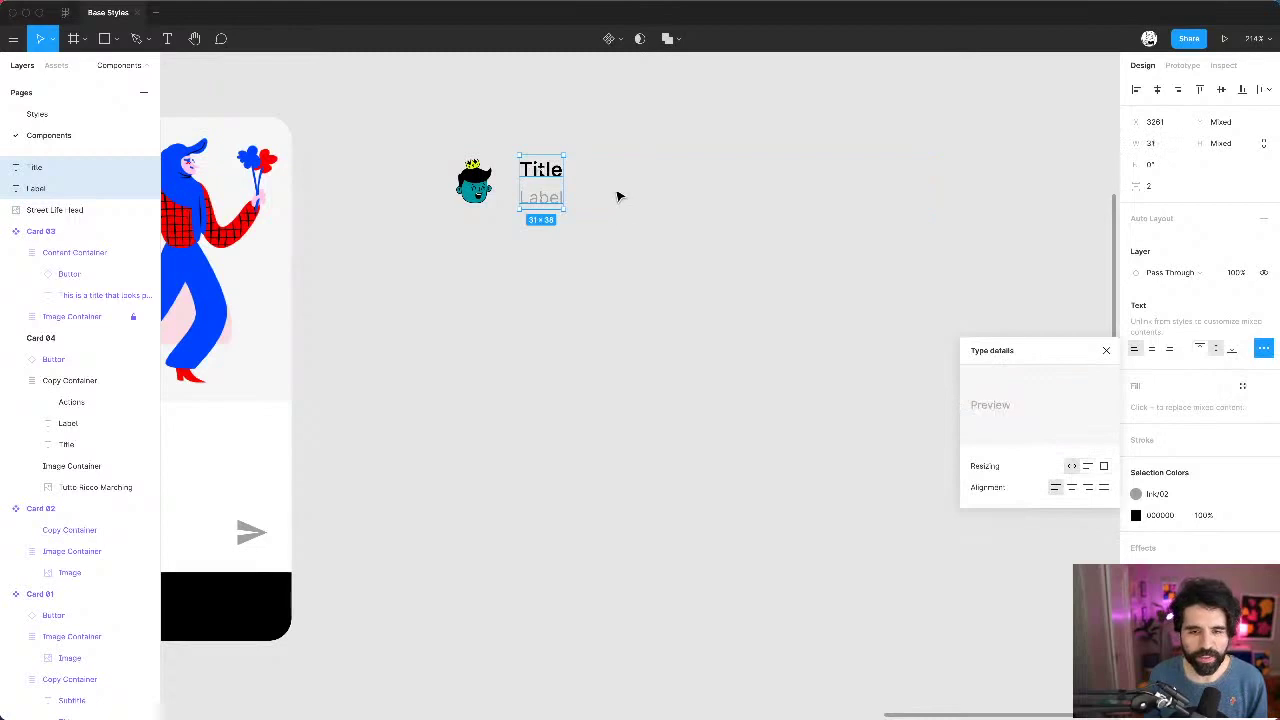
pyautogui.click(617, 194)
# Step: Draw a placeholder square about 33 × 33 with two stacked bars about 128 × 13 beside it, below the head illustration
pyautogui.scroll(2, 619, 196)
pyautogui.scroll(1, 617, 196)
pyautogui.moveTo(410, 218); pyautogui.dragTo(703, 385)
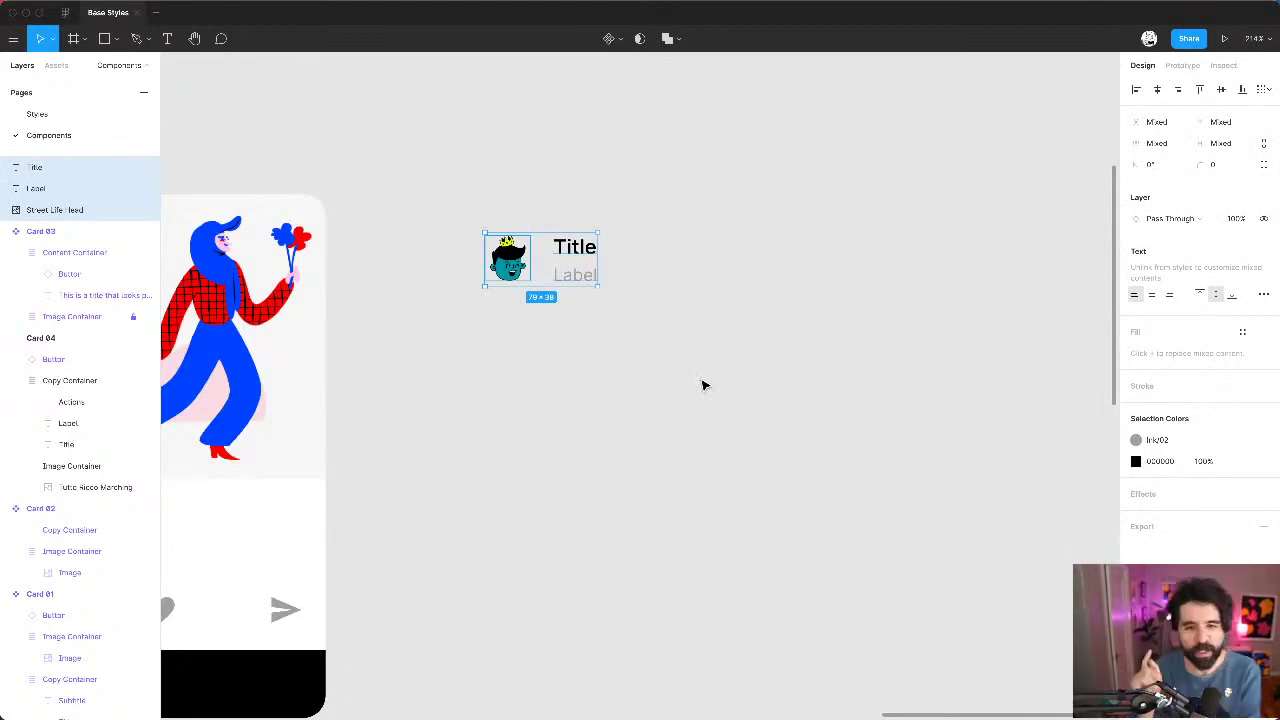
pyautogui.click(668, 389)
pyautogui.press('r')
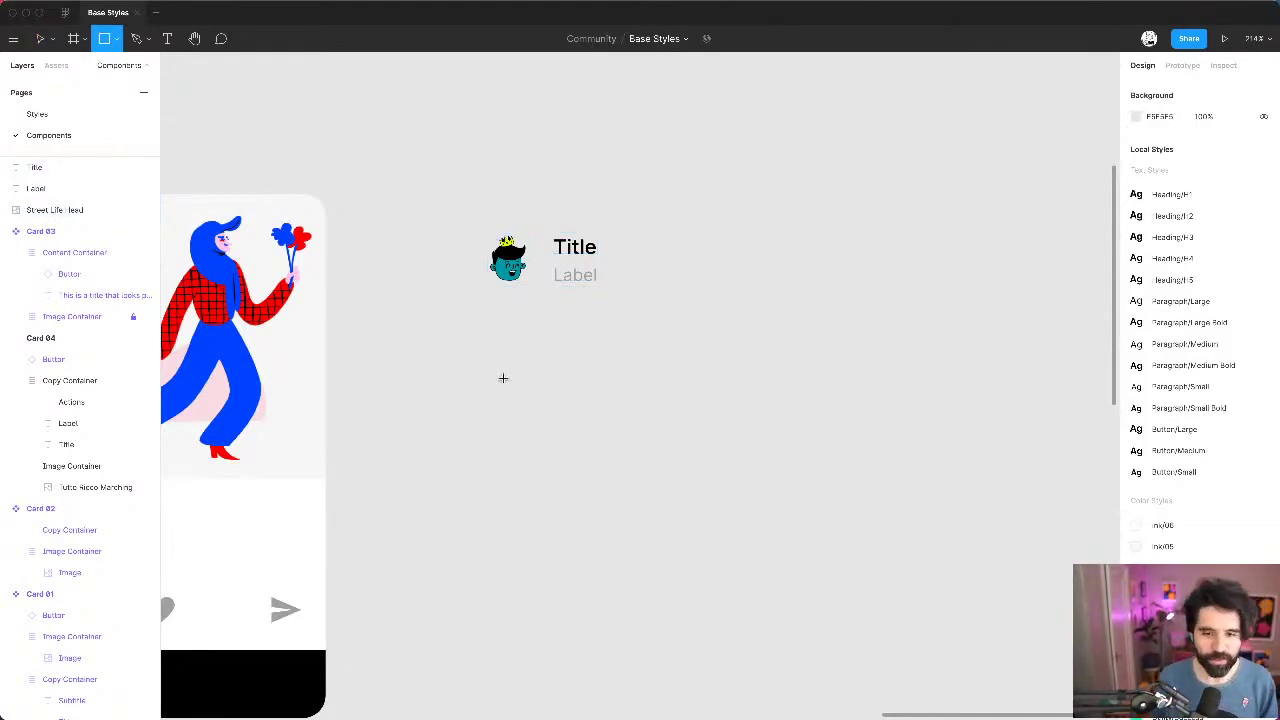
pyautogui.moveTo(492, 364); pyautogui.dragTo(703, 411)
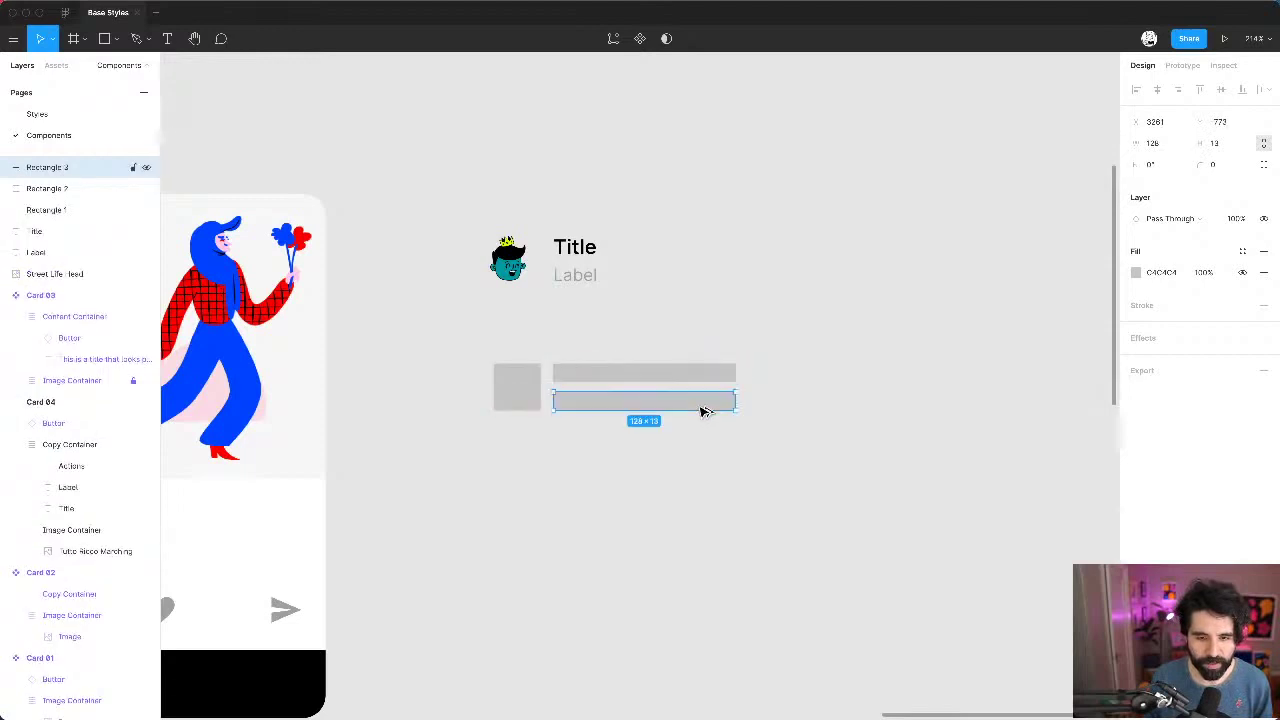
pyautogui.click(605, 340)
pyautogui.moveTo(467, 325); pyautogui.dragTo(680, 471)
pyautogui.click(792, 389)
pyautogui.moveTo(758, 349); pyautogui.dragTo(671, 417)
pyautogui.click(528, 392)
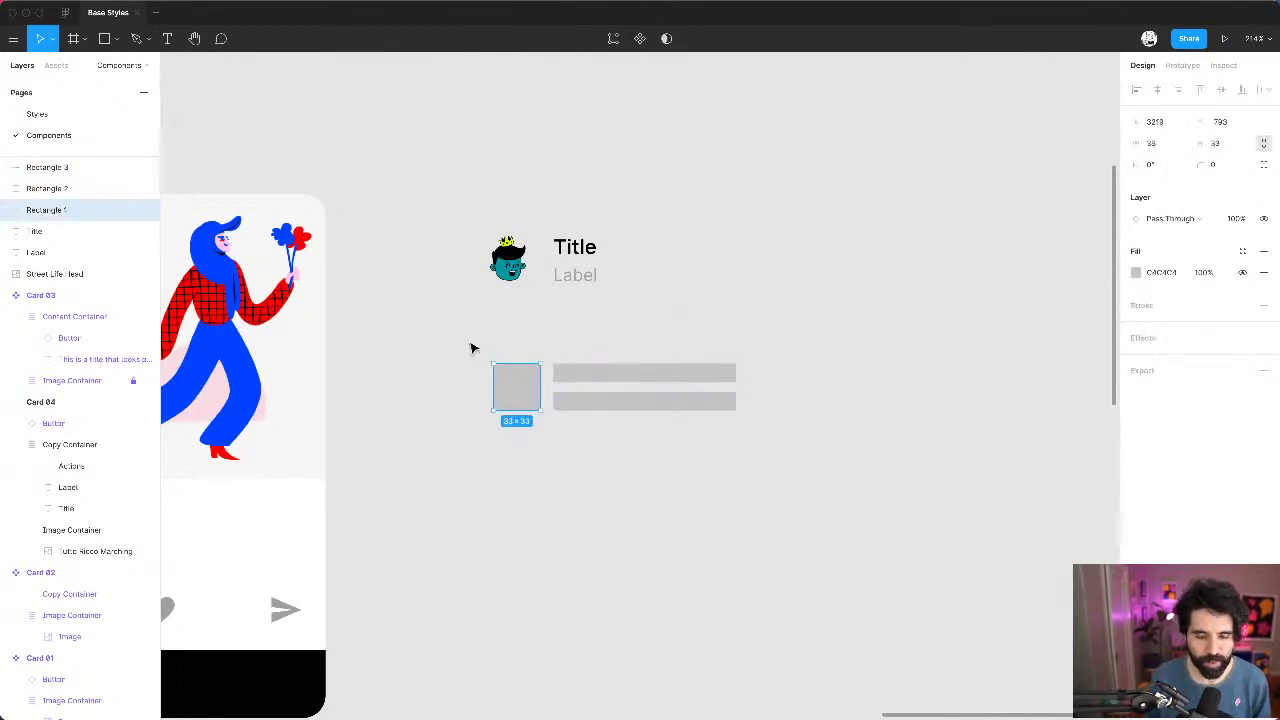
# Step: Draw a rectangle about 206 × 63 around the placeholder shapes, with a light grey Ink stroke of 1 and no fill
pyautogui.moveTo(464, 336); pyautogui.dragTo(677, 467)
pyautogui.press('Escape')
pyautogui.press('r')
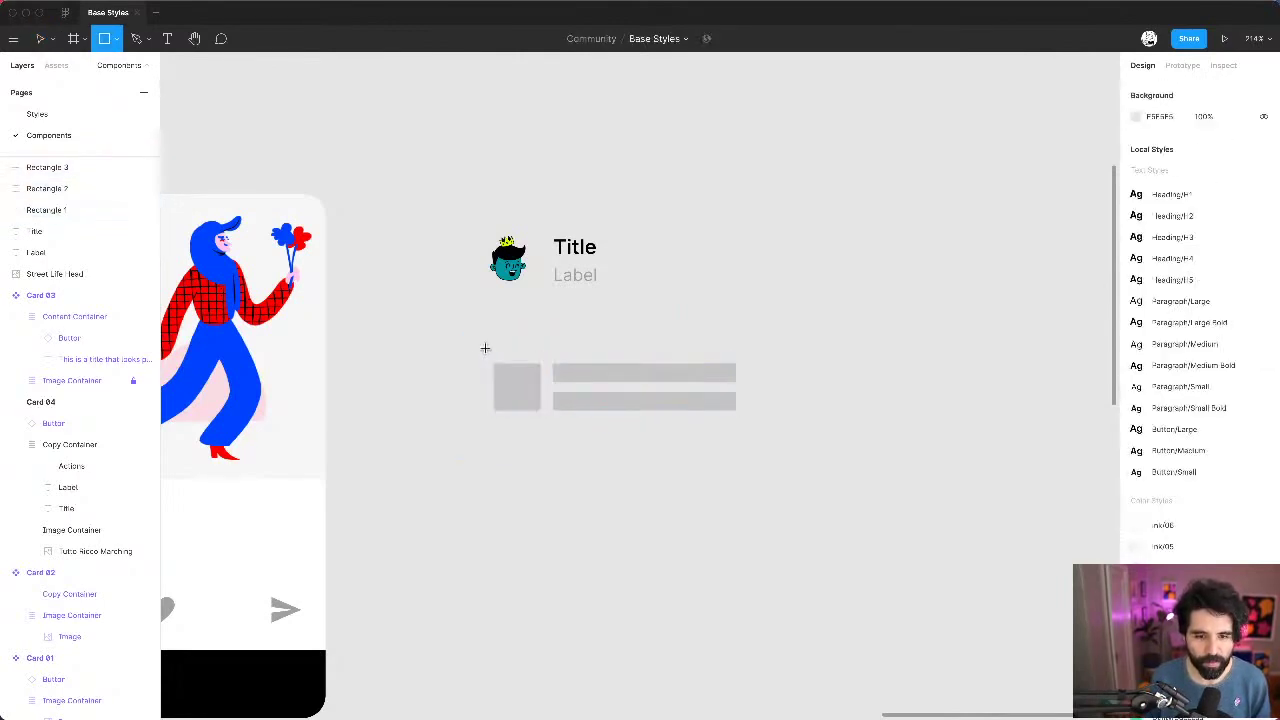
pyautogui.moveTo(485, 346)
pyautogui.mouseDown()
pyautogui.moveTo(698, 439)
pyautogui.moveTo(779, 434)
pyautogui.mouseUp()
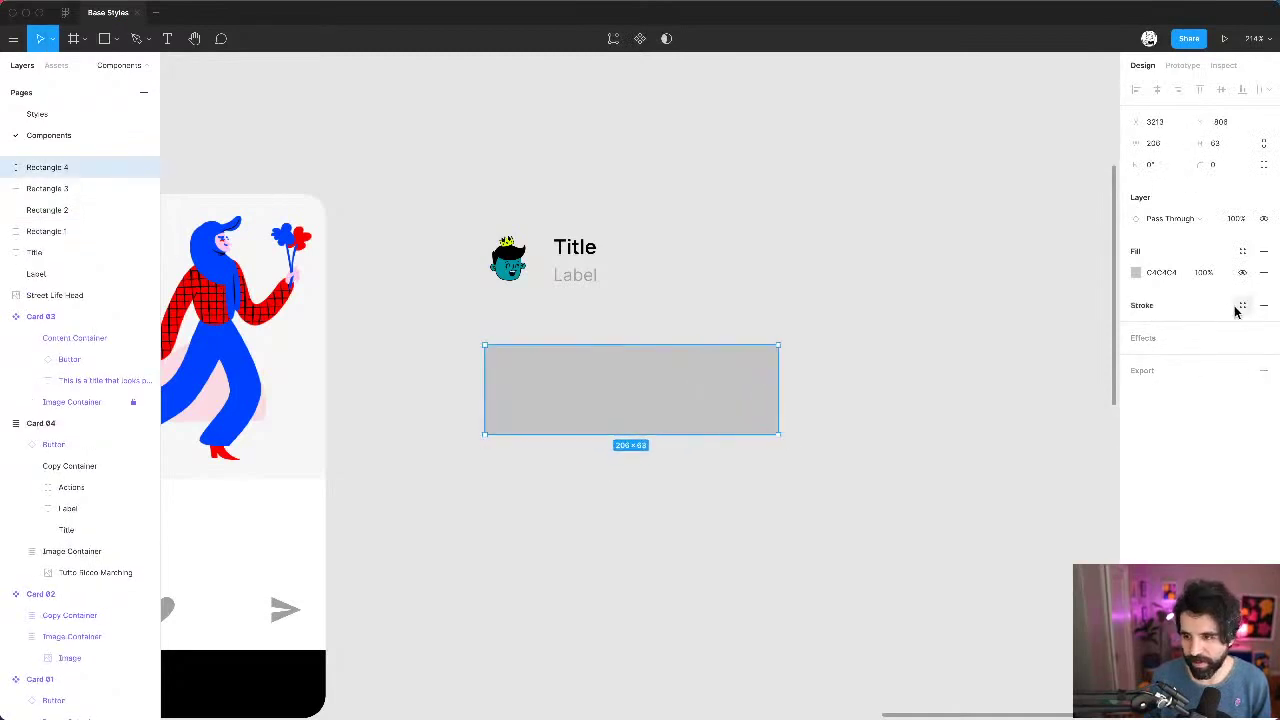
pyautogui.click(1263, 305)
pyautogui.click(1242, 305)
pyautogui.click(1211, 412)
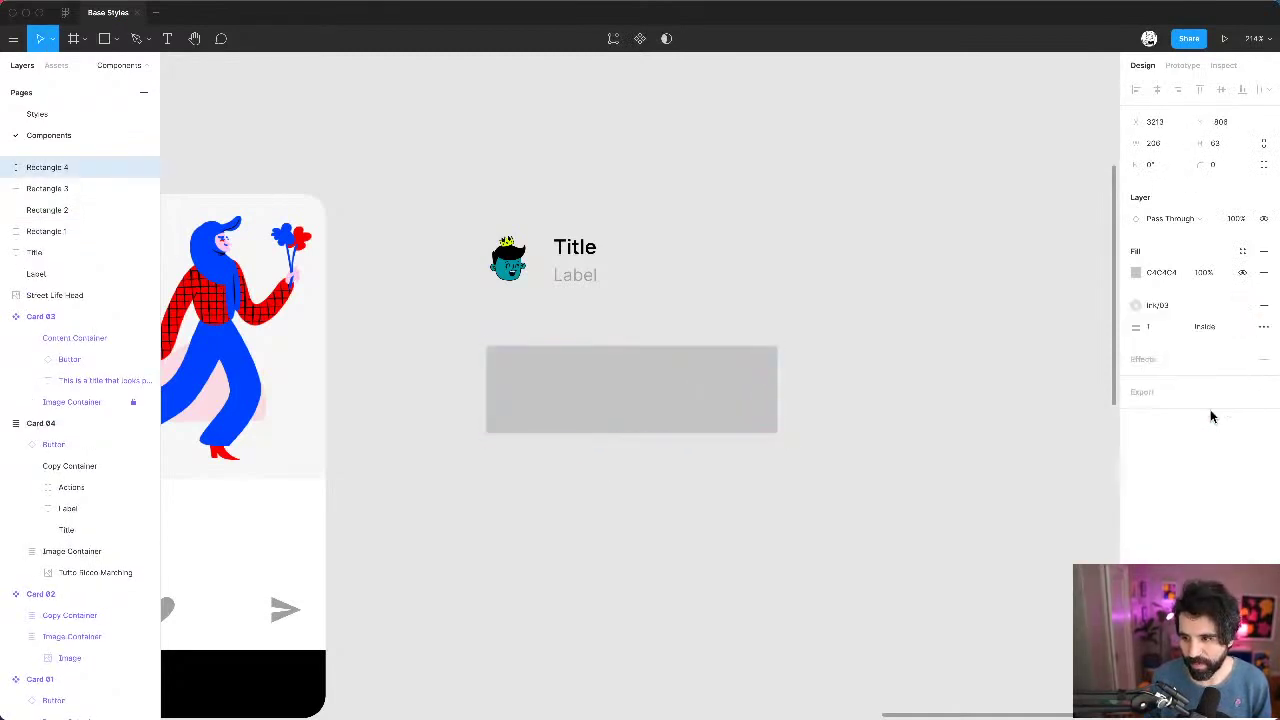
pyautogui.click(1263, 273)
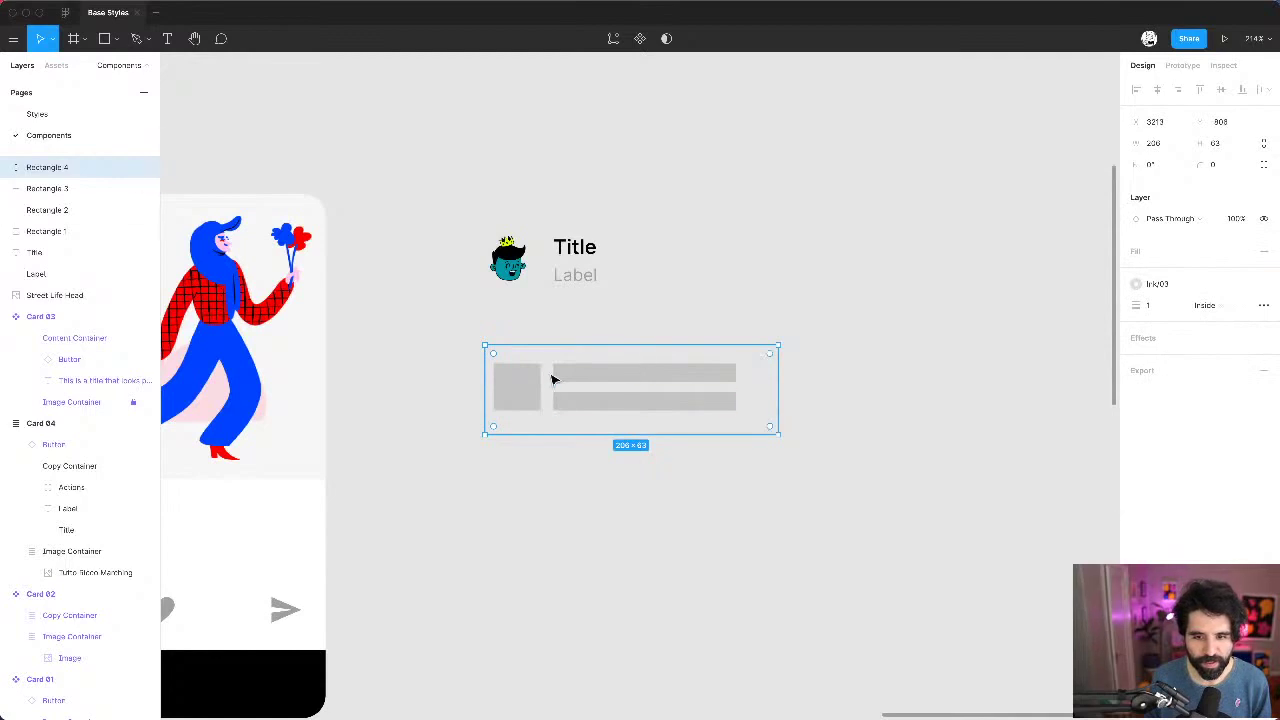
# Step: Delete the four placeholder rectangles below the head illustration
pyautogui.scroll(3, 550, 392)
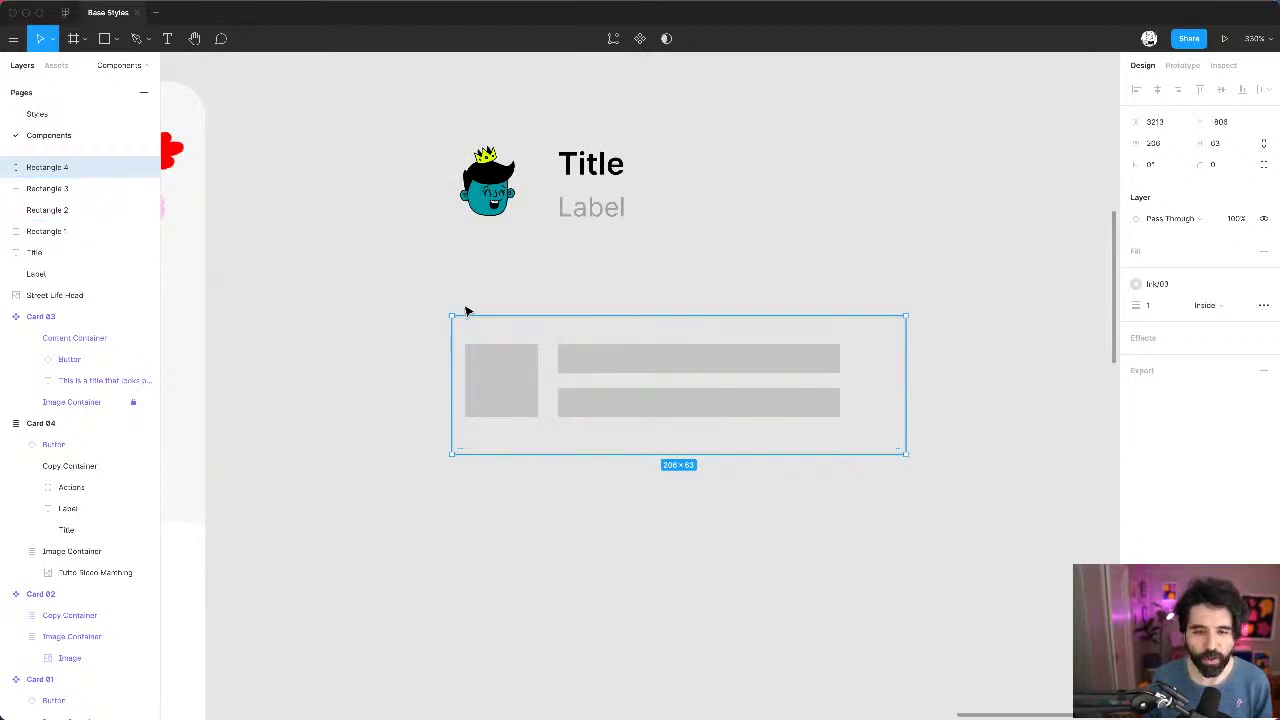
pyautogui.moveTo(402, 296); pyautogui.dragTo(665, 512)
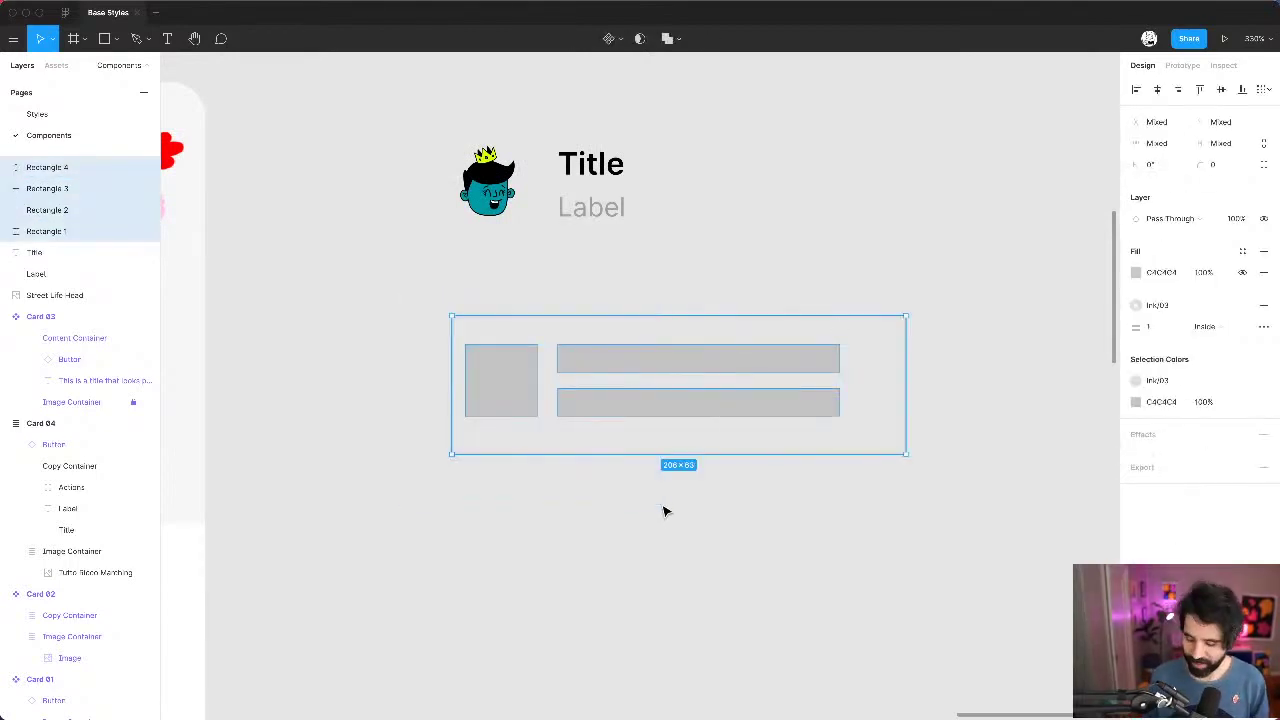
pyautogui.press('Delete')
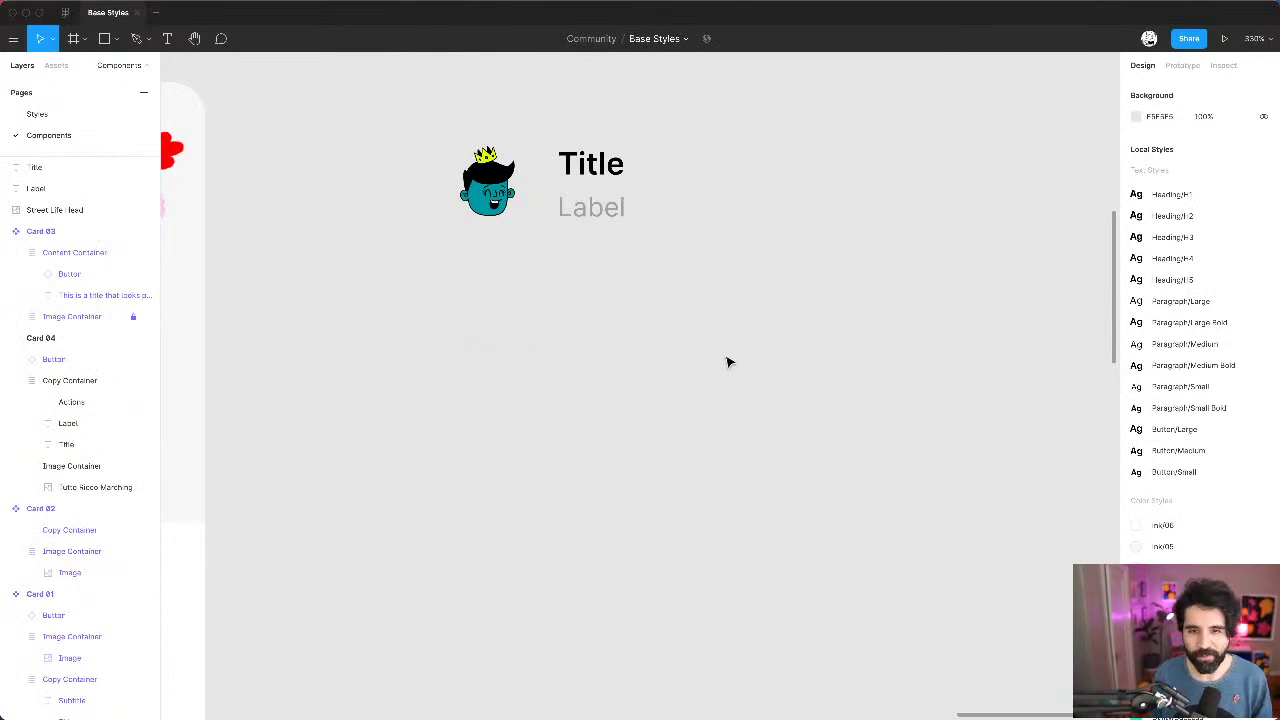
# Step: Wrap the Title and Label in a vertical auto layout frame and set the spacing between them to 0
pyautogui.moveTo(566, 107); pyautogui.dragTo(709, 392)
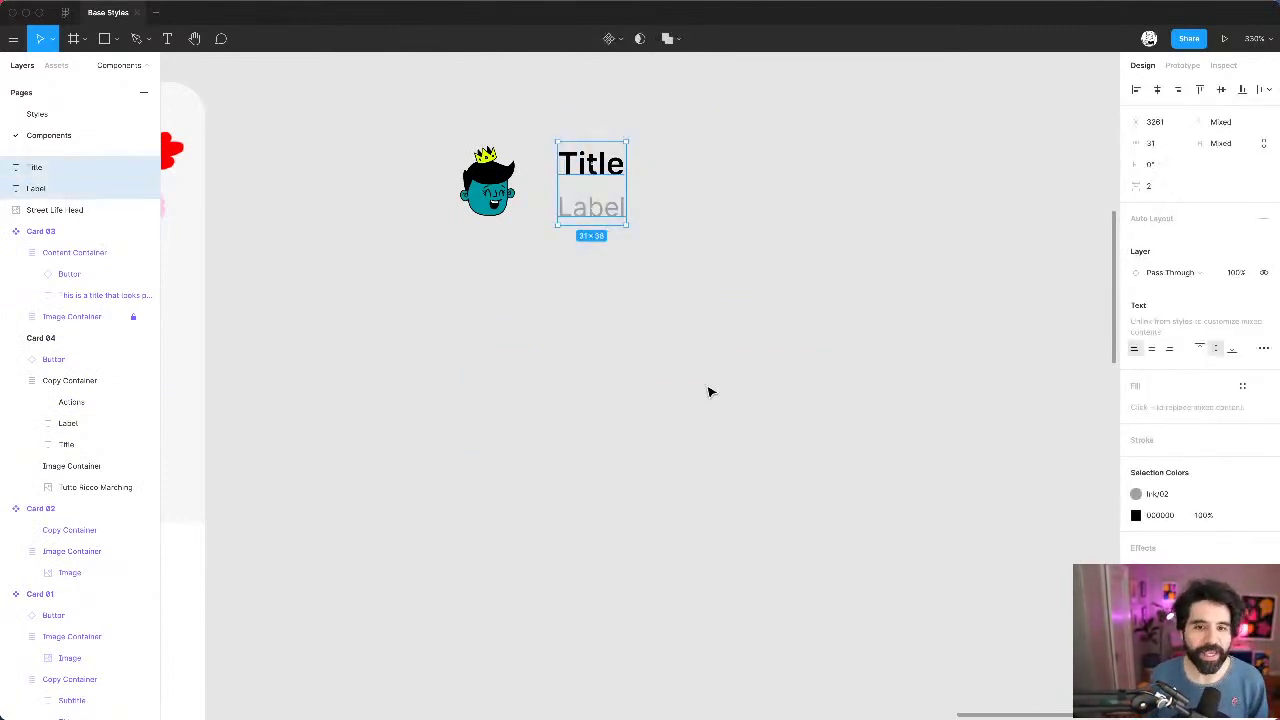
pyautogui.hotkey('shift', 'a')
pyautogui.click(1193, 262)
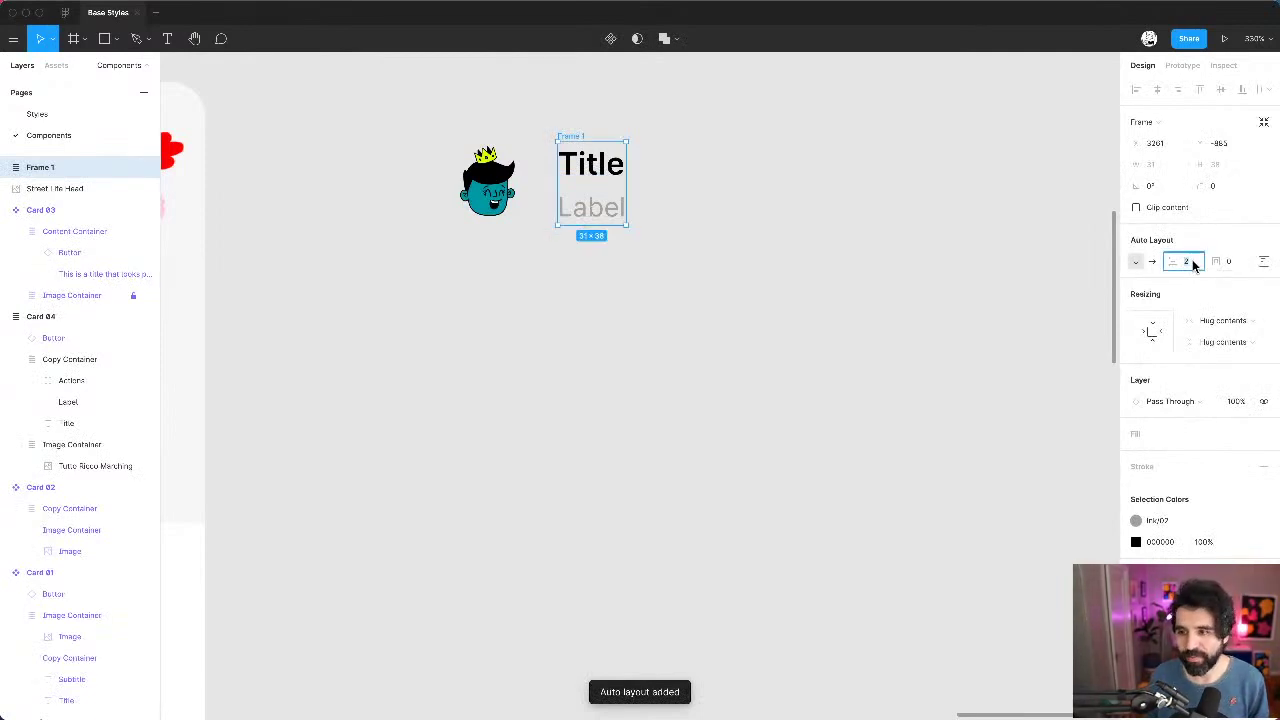
pyautogui.write('4')
pyautogui.press('Return')
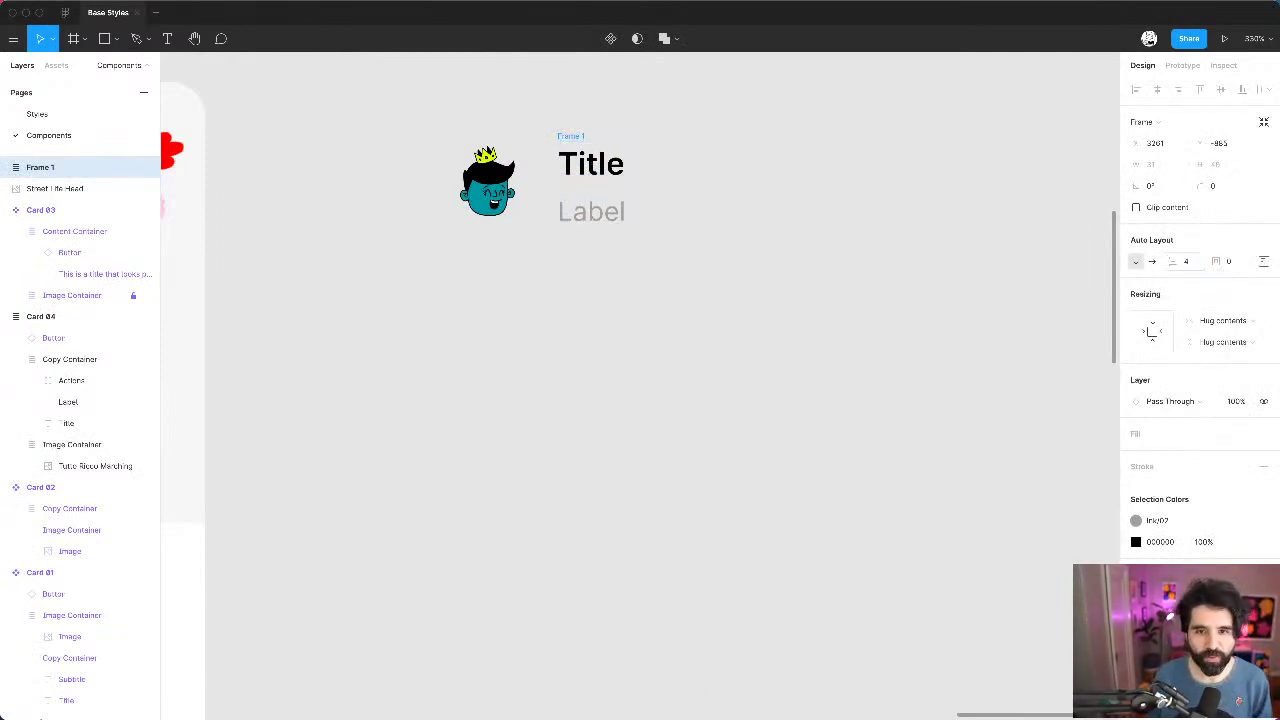
pyautogui.click(1188, 264)
pyautogui.write('0')
pyautogui.press('Return')
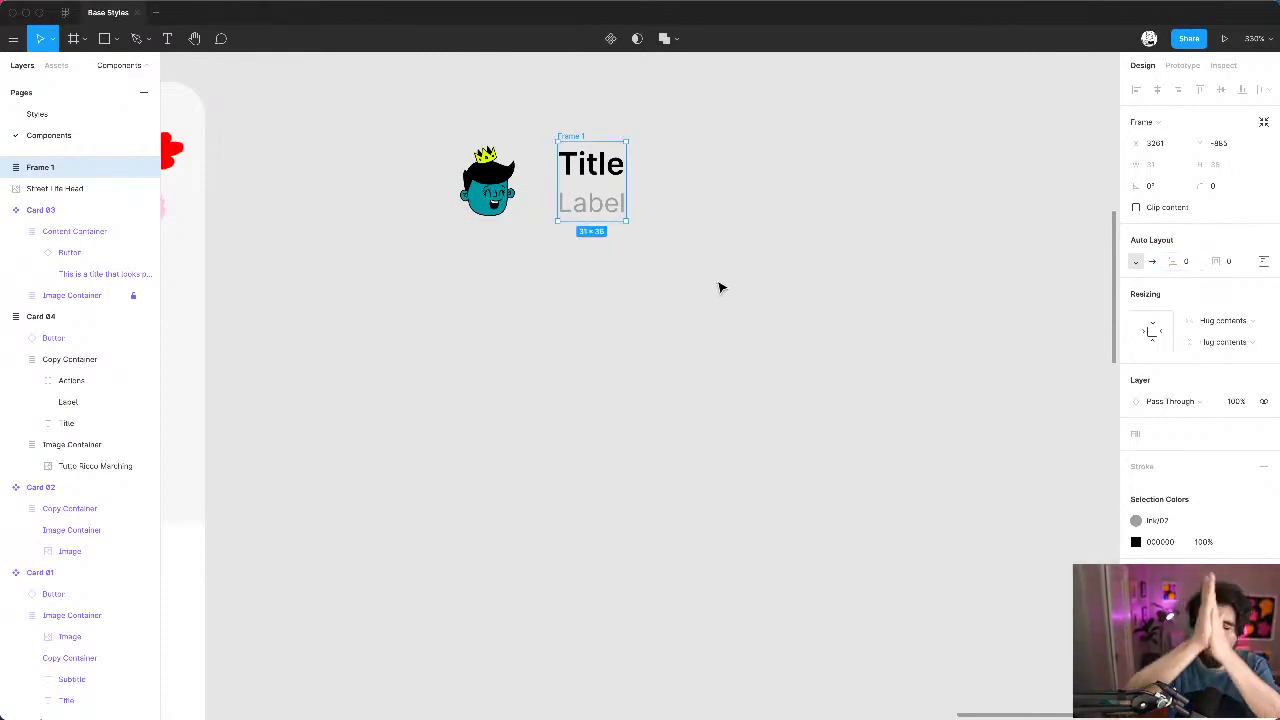
# Step: Wrap the head illustration in an auto layout frame with padding 4 and a white Ink colour style as fill
pyautogui.click(476, 188)
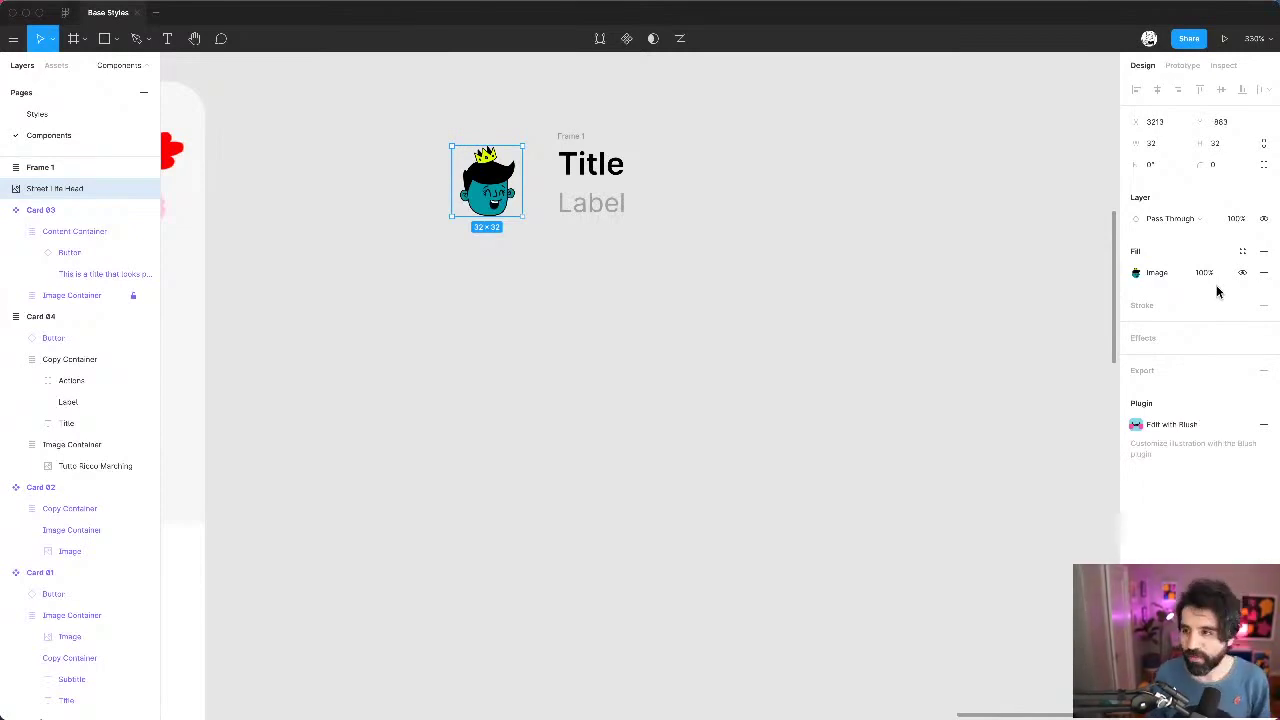
pyautogui.hotkey('shift', 'a')
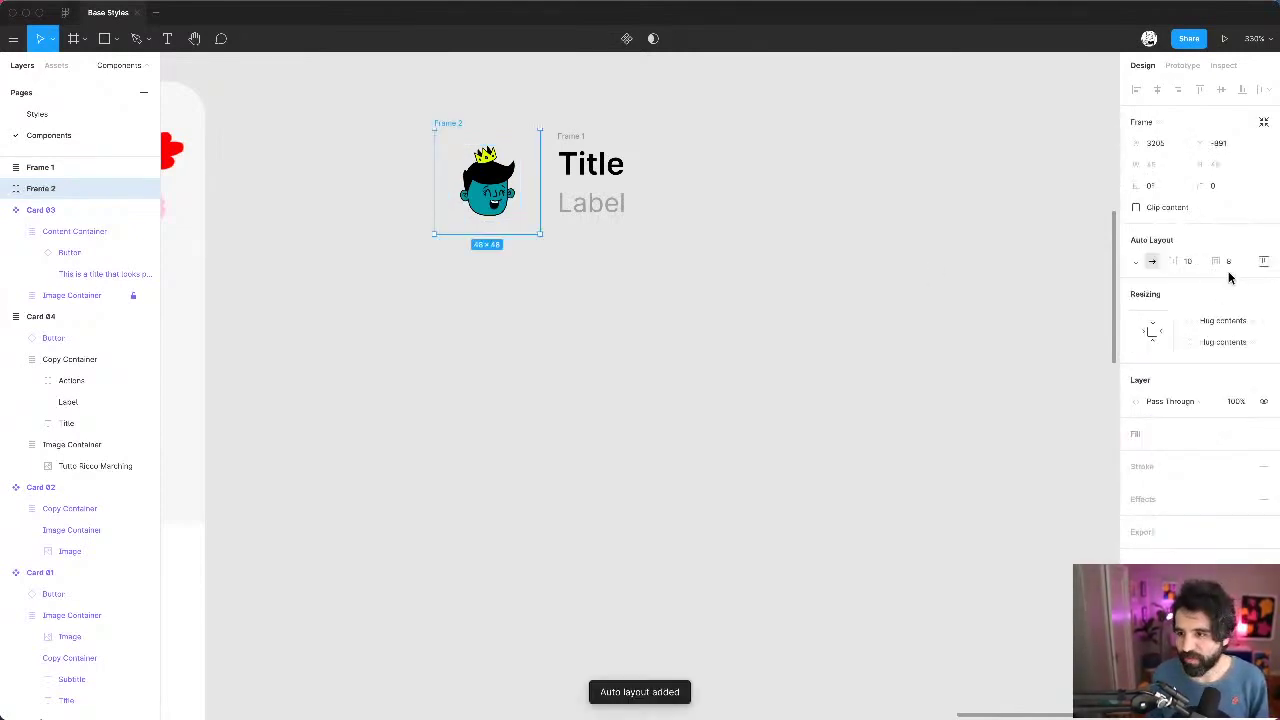
pyautogui.click(1233, 265)
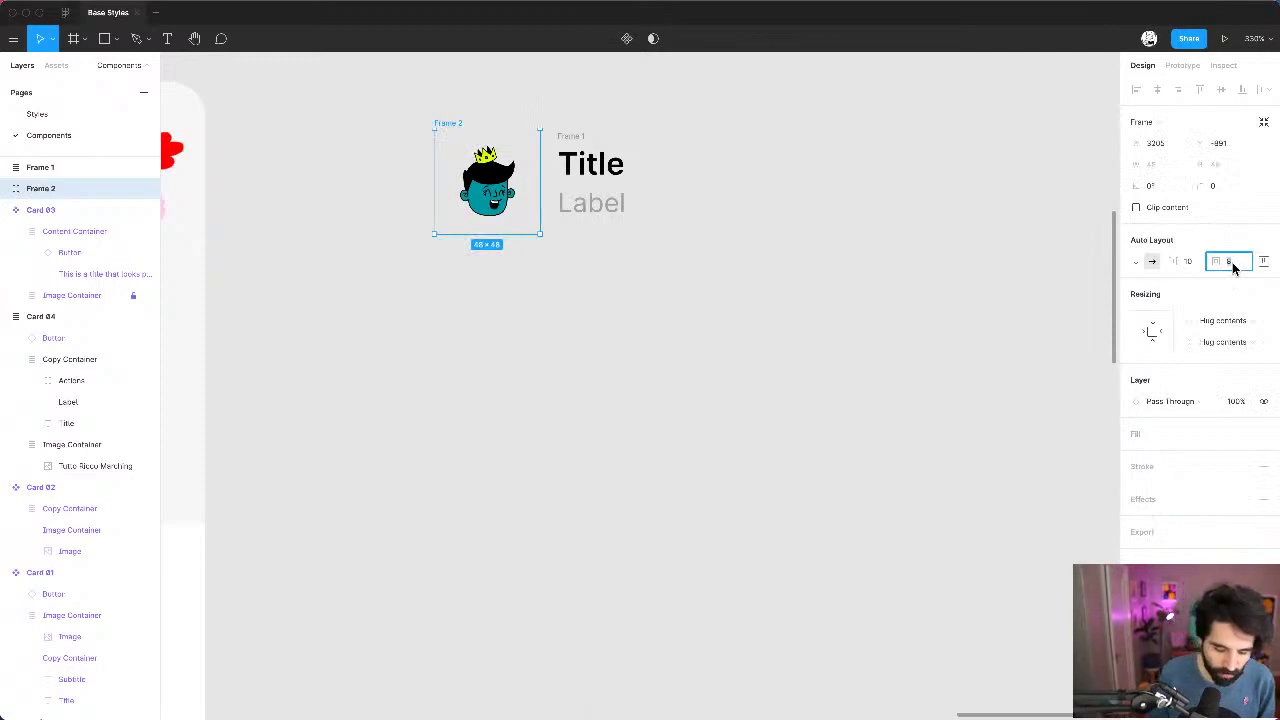
pyautogui.write('4')
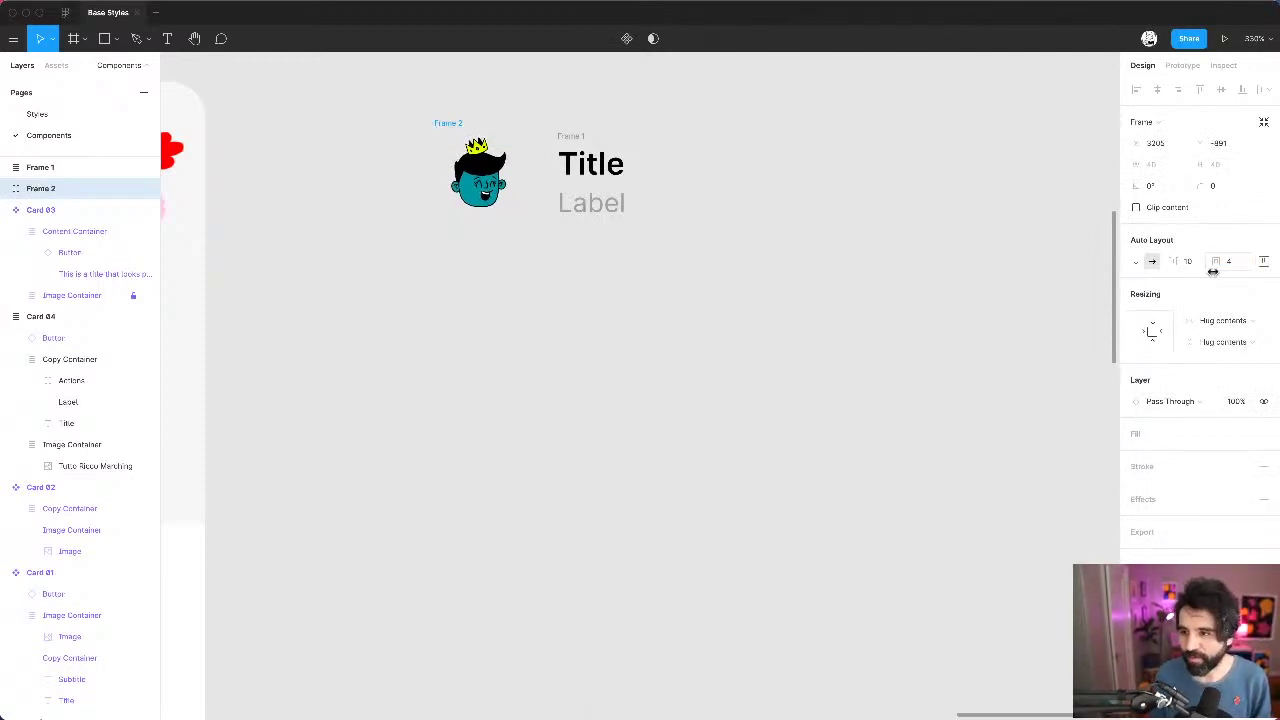
pyautogui.press('Return')
pyautogui.click(1243, 434)
pyautogui.click(1150, 538)
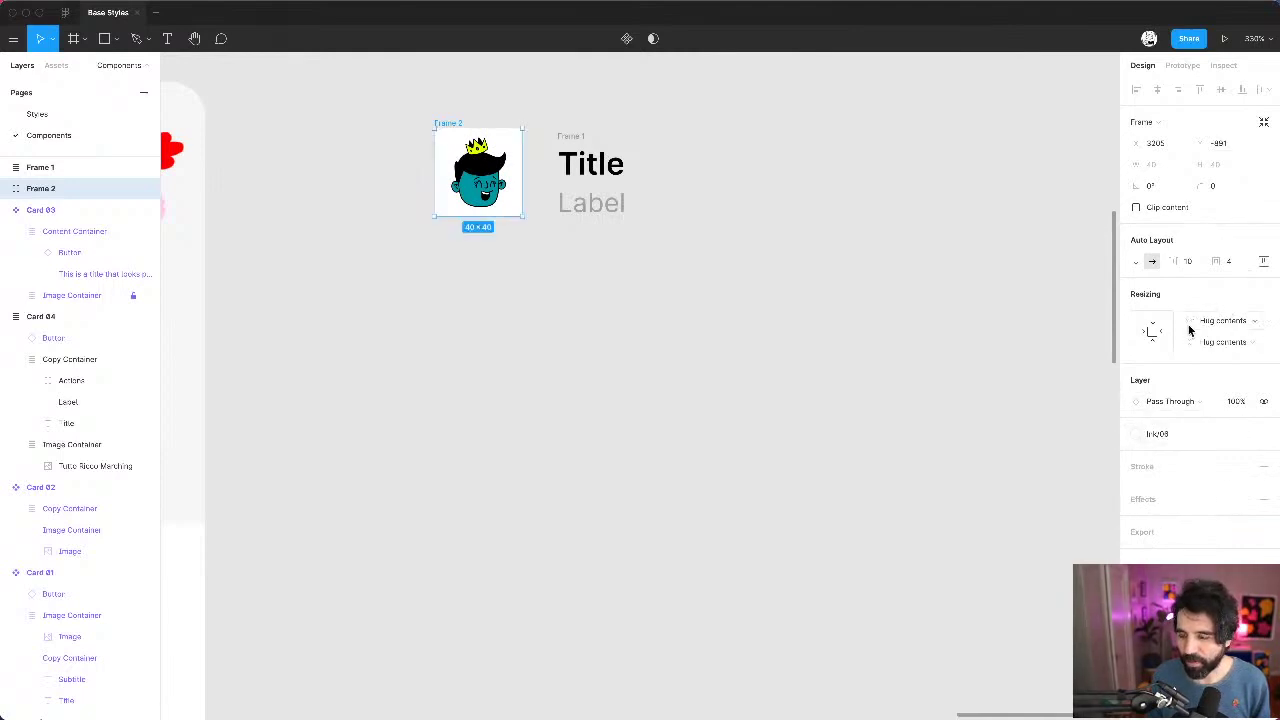
# Step: Set the avatar frame's corner radius to 112 and add a 1 px inside stroke in the Ink/03 colour style
pyautogui.click(1222, 187)
pyautogui.write('48')
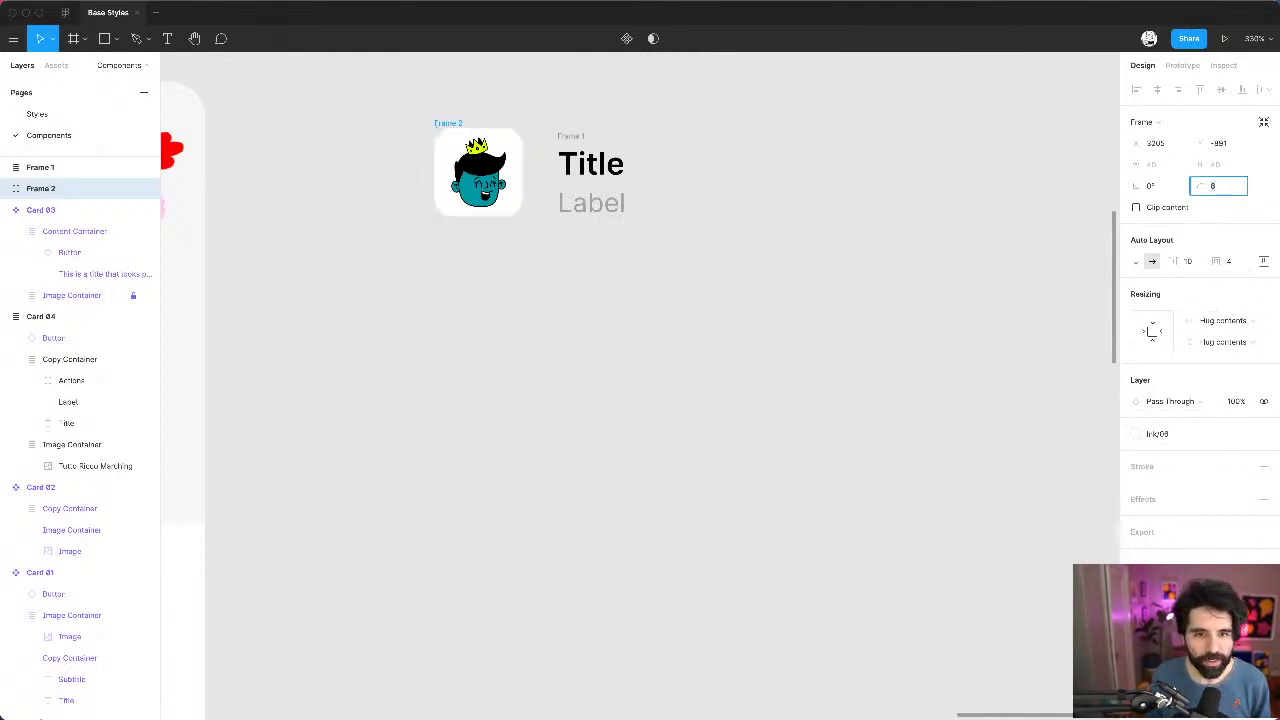
pyautogui.press('Return')
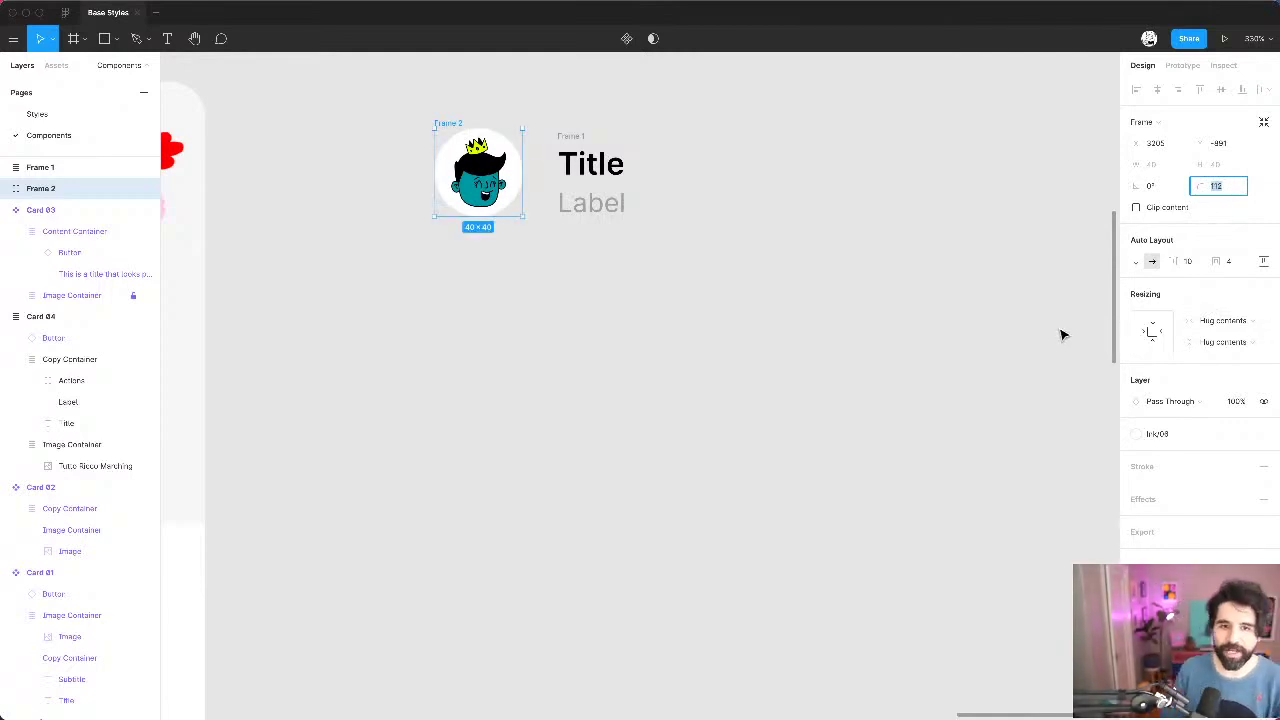
pyautogui.click(1242, 466)
pyautogui.press('Escape')
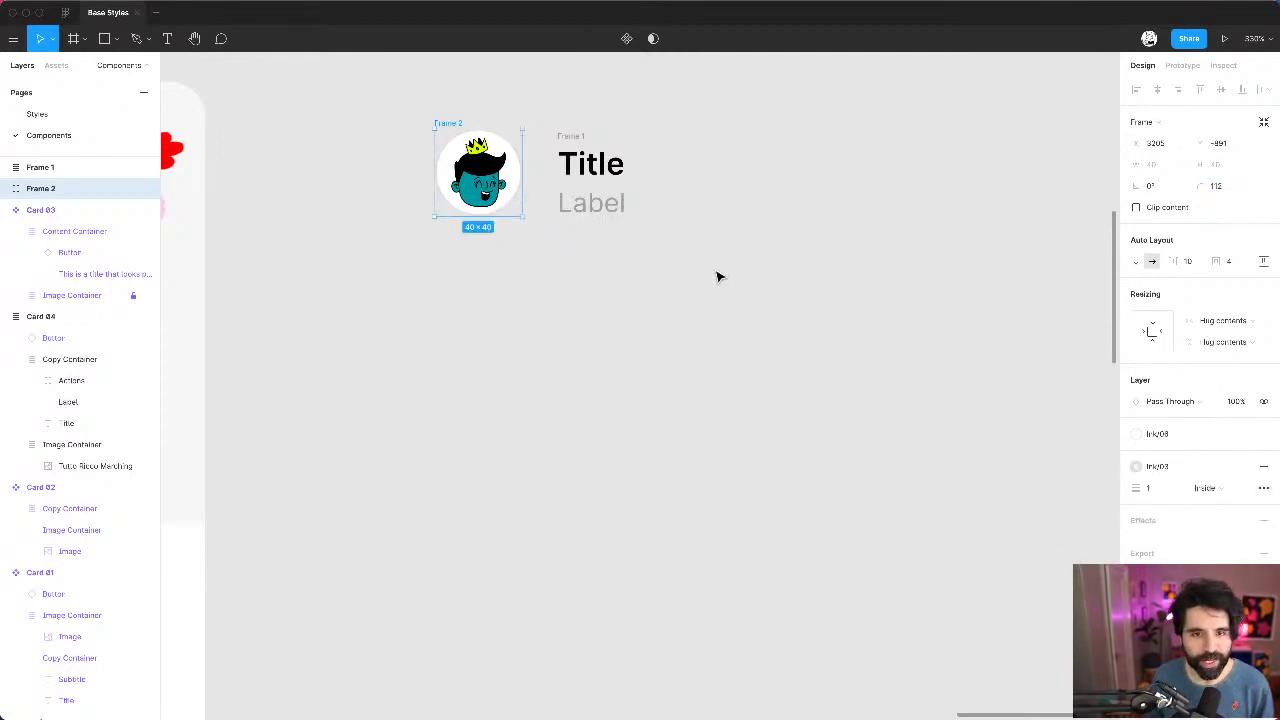
pyautogui.click(730, 293)
# Step: Wrap the avatar frame and the Title/Label frame together in a horizontal auto layout frame
pyautogui.click(451, 124)
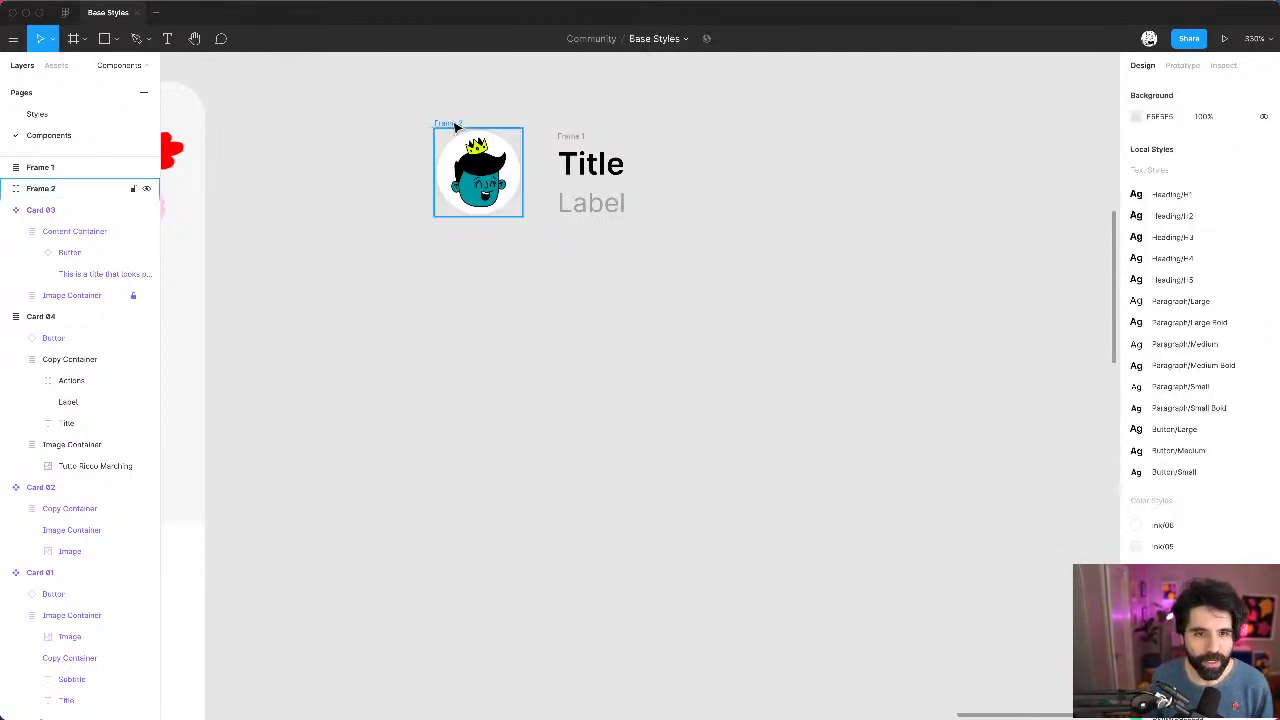
pyautogui.keyDown('shift'); pyautogui.click(572, 142); pyautogui.keyUp('shift')
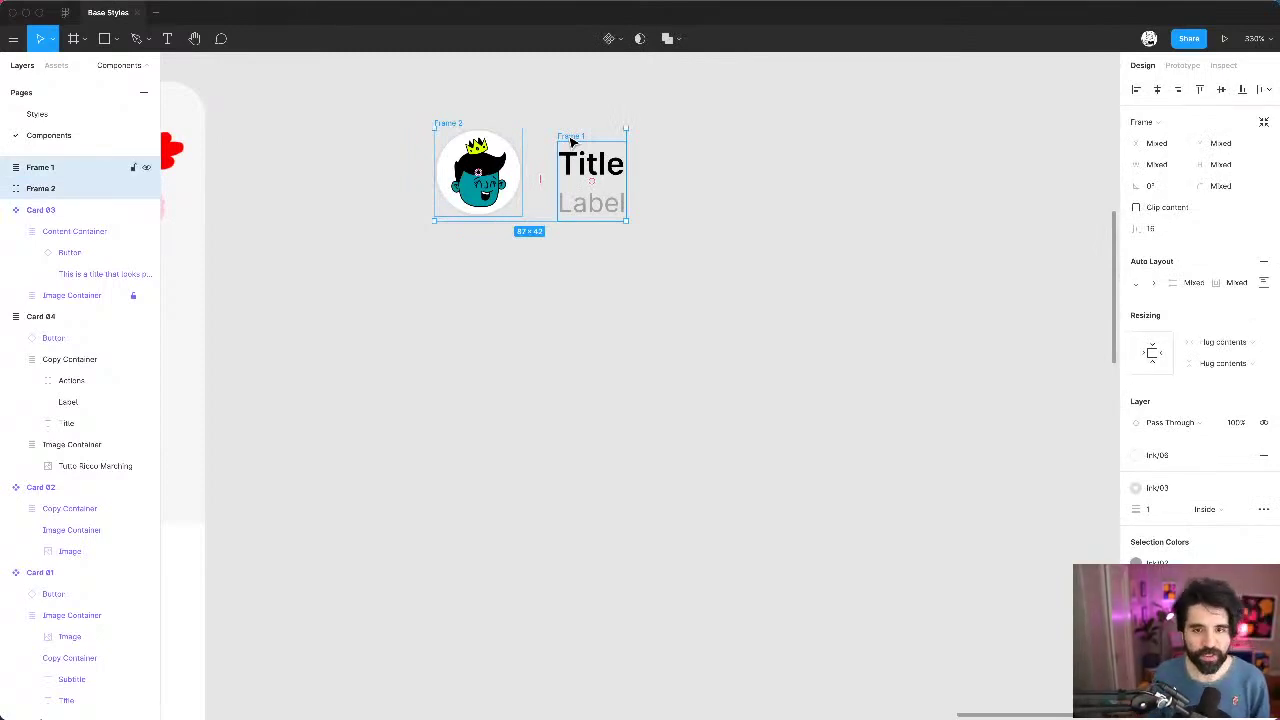
pyautogui.hotkey('shift', 'a')
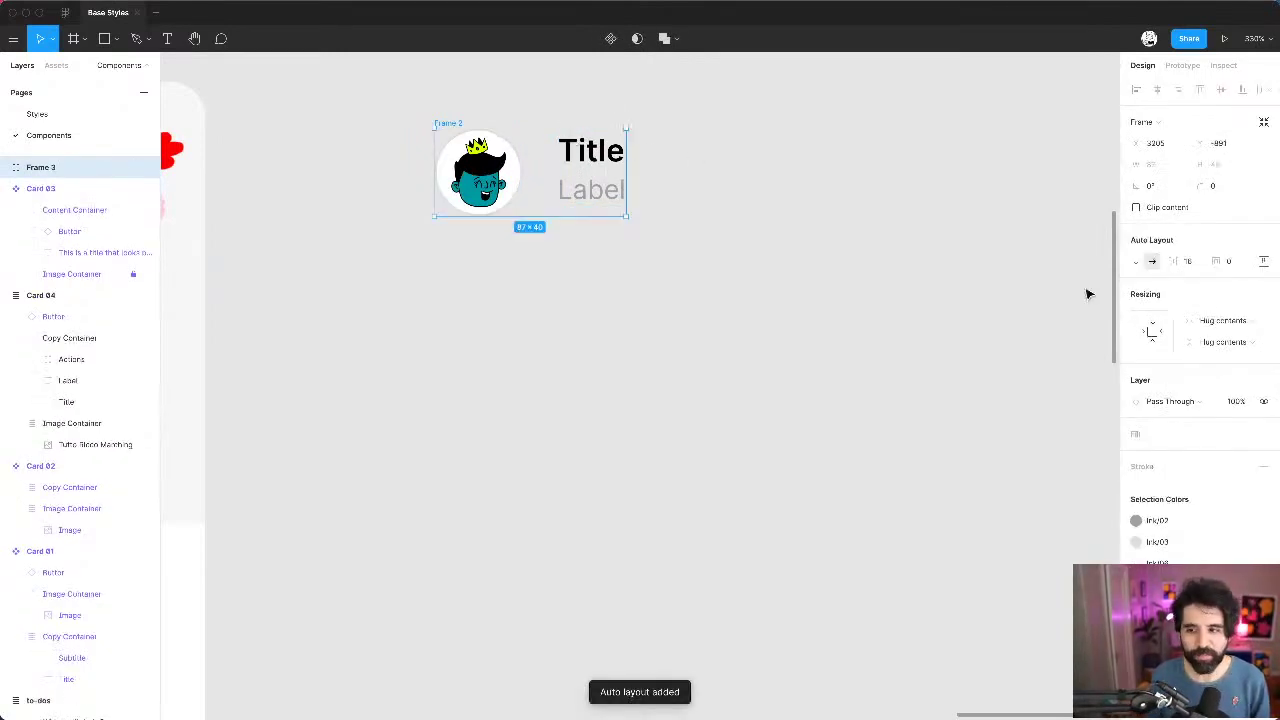
pyautogui.click(1189, 262)
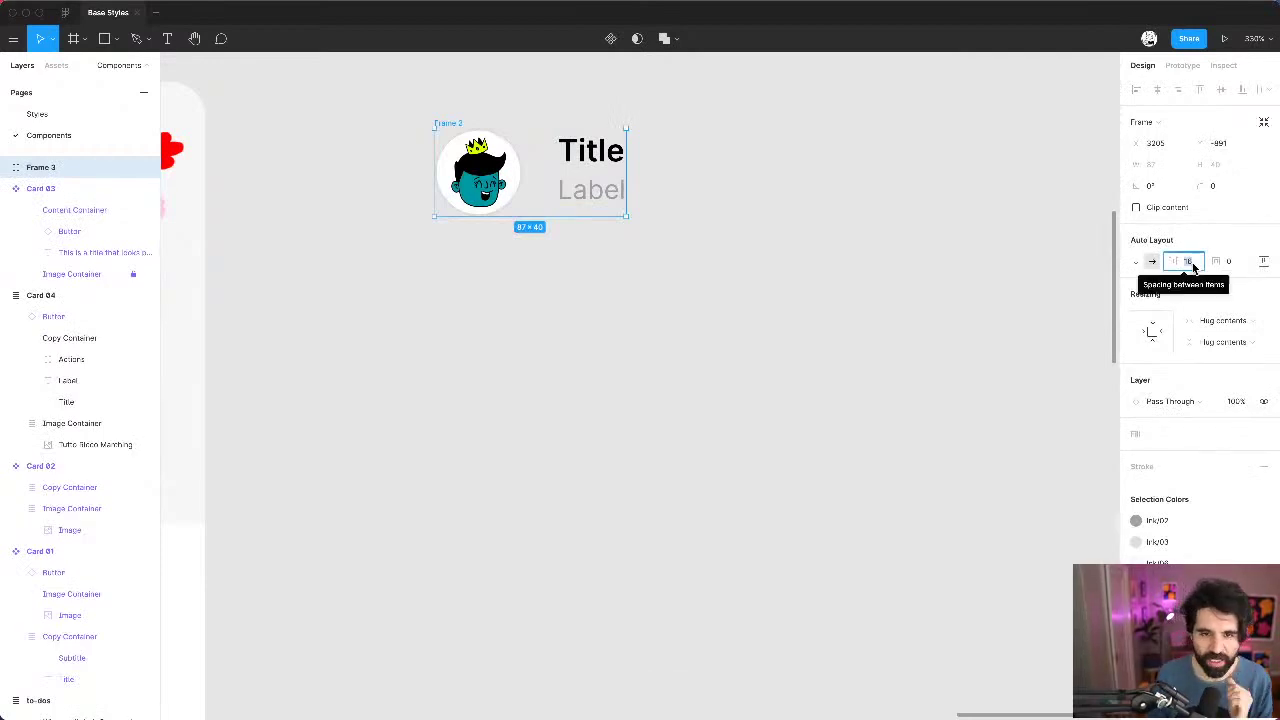
pyautogui.click(754, 190)
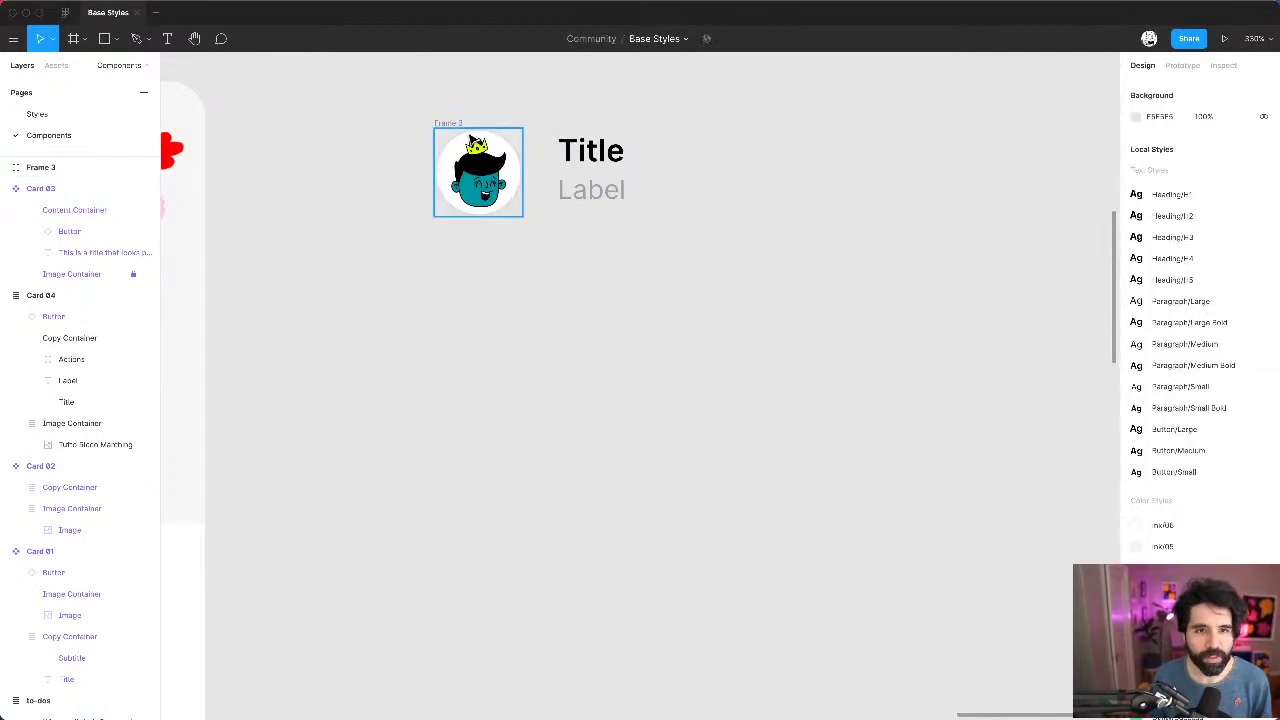
# Step: Set the padding of the new outer frame to 4 and fill it with the white Ink/06 colour style
pyautogui.click(452, 124)
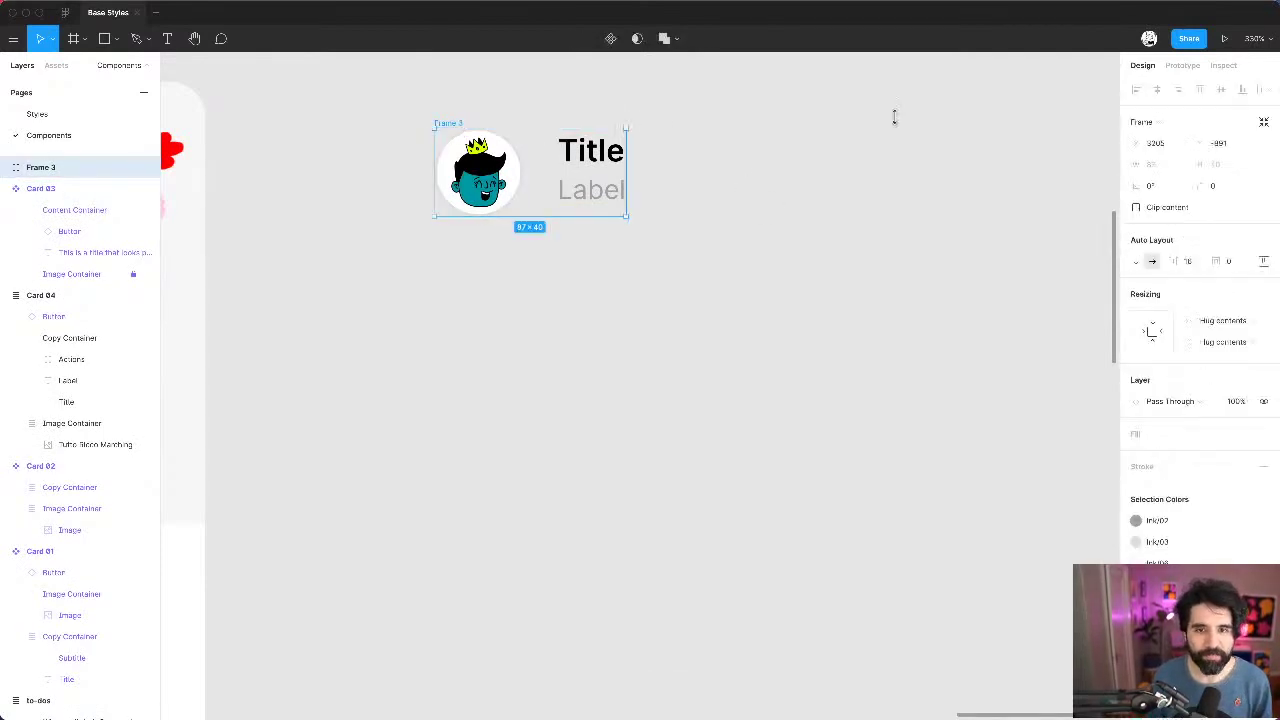
pyautogui.click(1242, 260)
pyautogui.write('4')
pyautogui.press('Return')
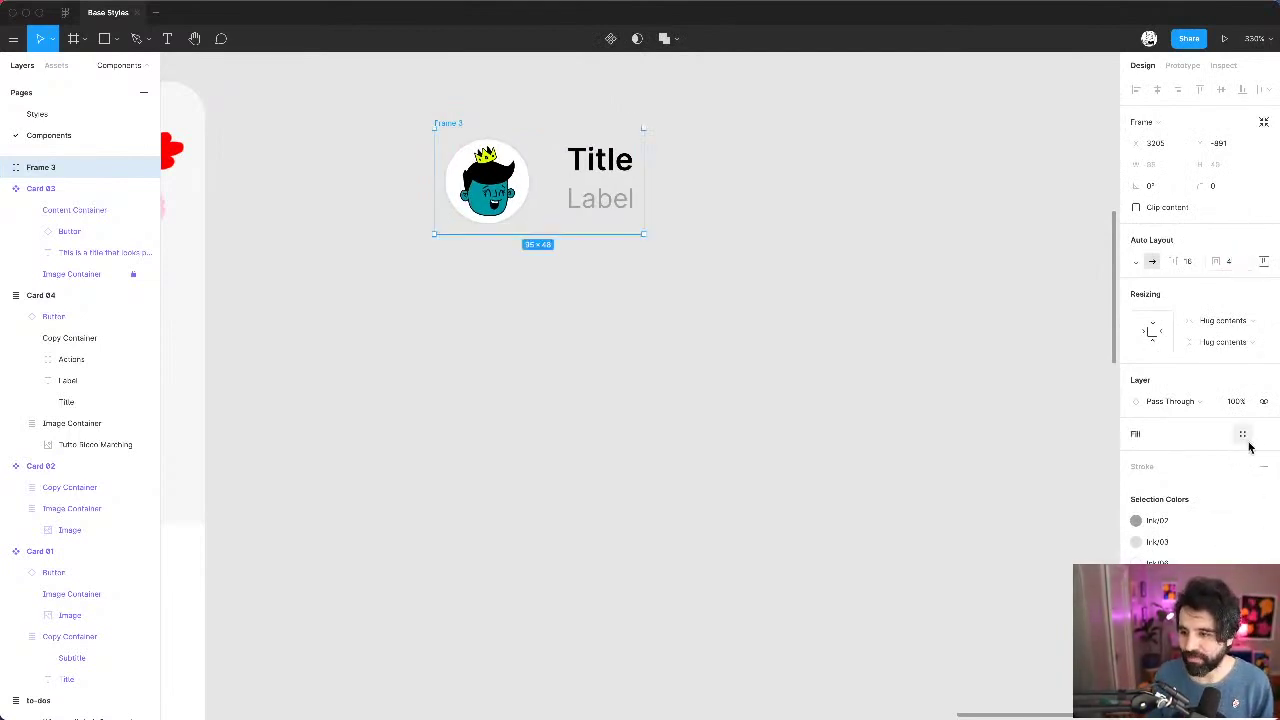
pyautogui.click(1242, 433)
pyautogui.click(1147, 541)
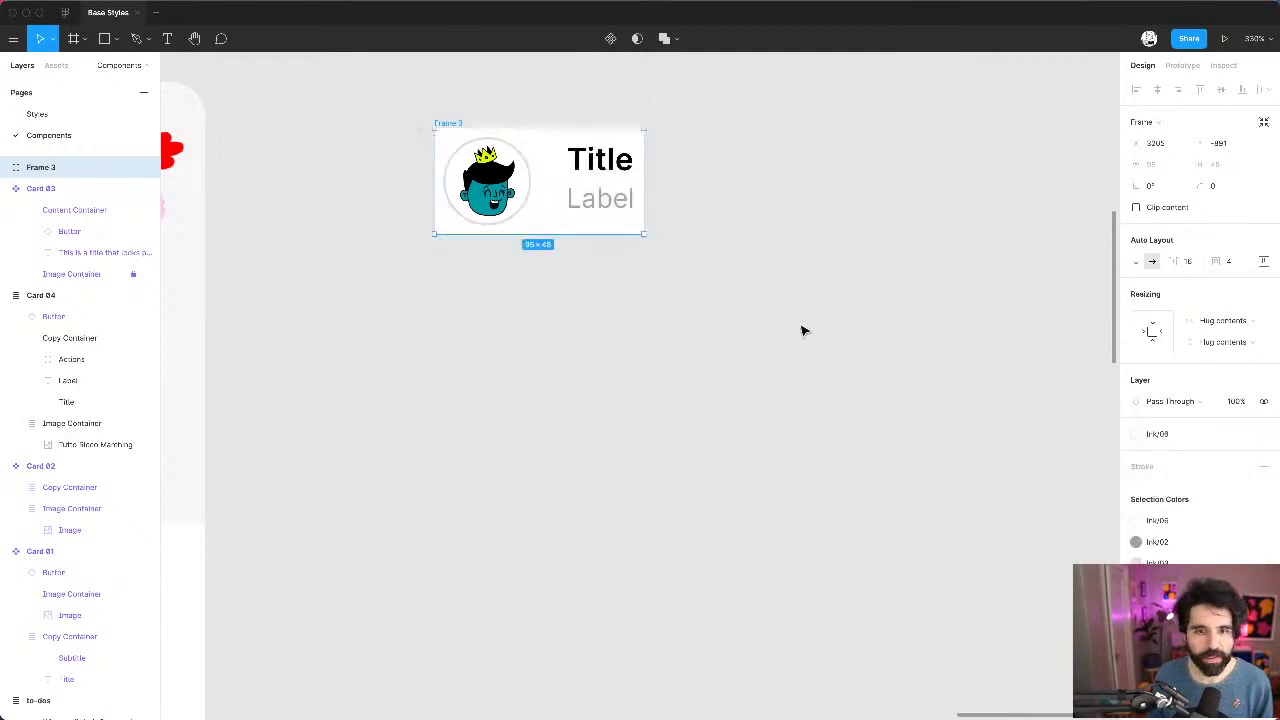
pyautogui.click(806, 328)
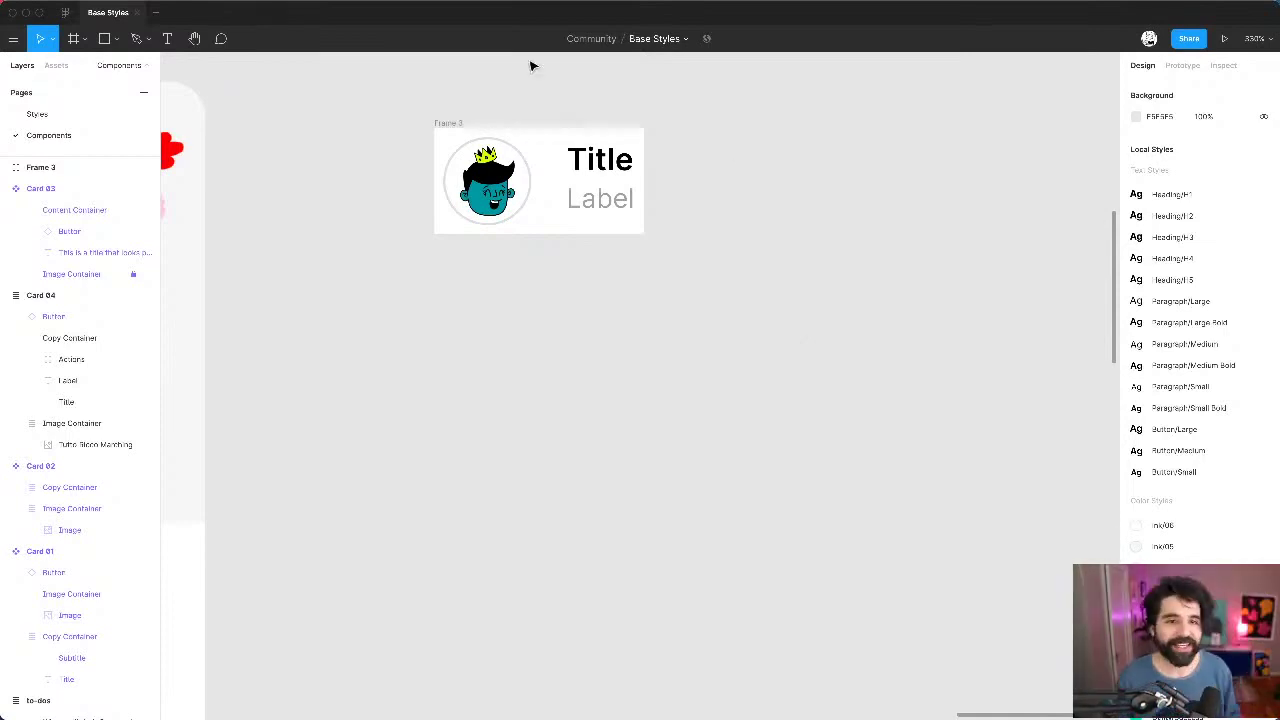
# Step: Set the spacing between the avatar and the Title/Label text in the outer frame to 8
pyautogui.click(454, 125)
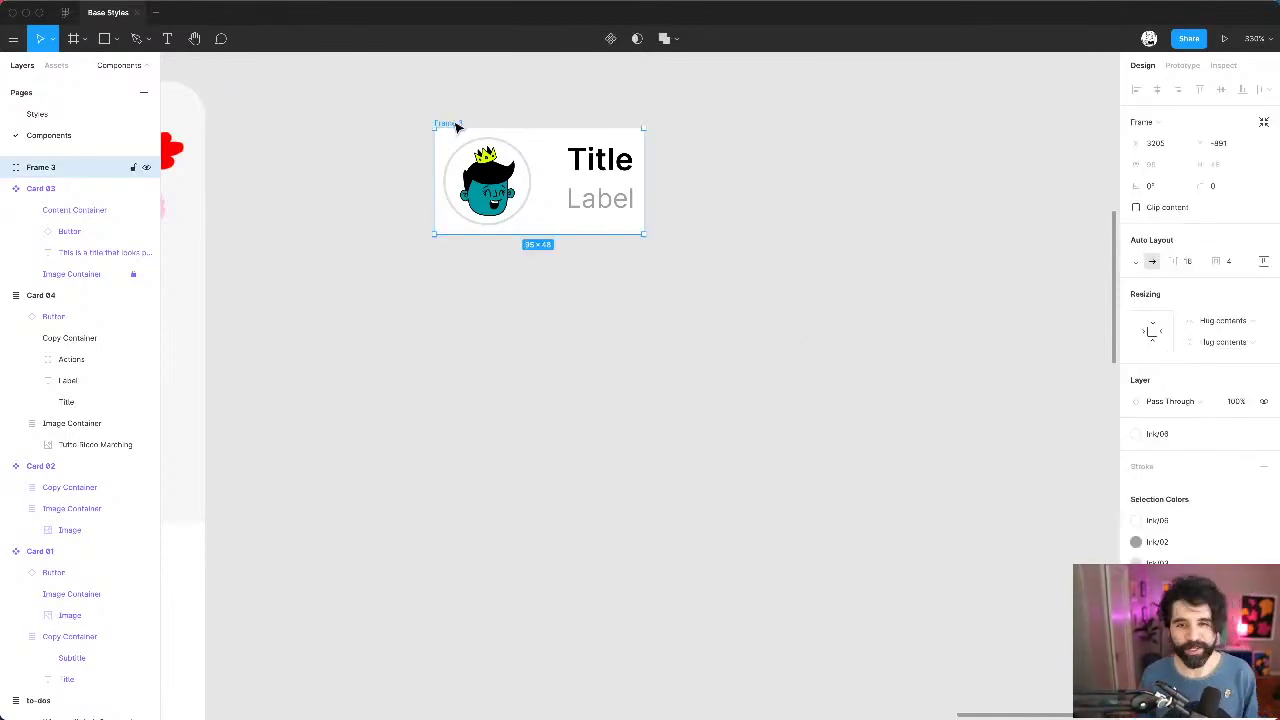
pyautogui.click(1188, 262)
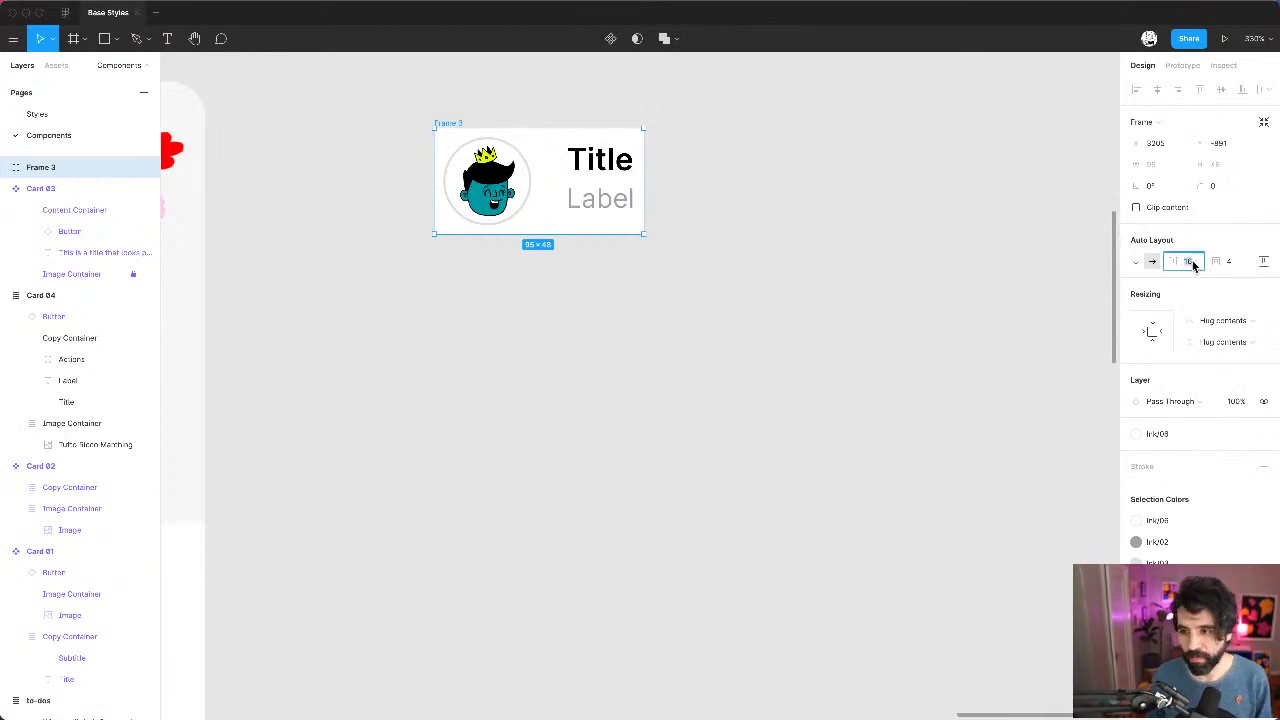
pyautogui.write('8')
pyautogui.press('Return')
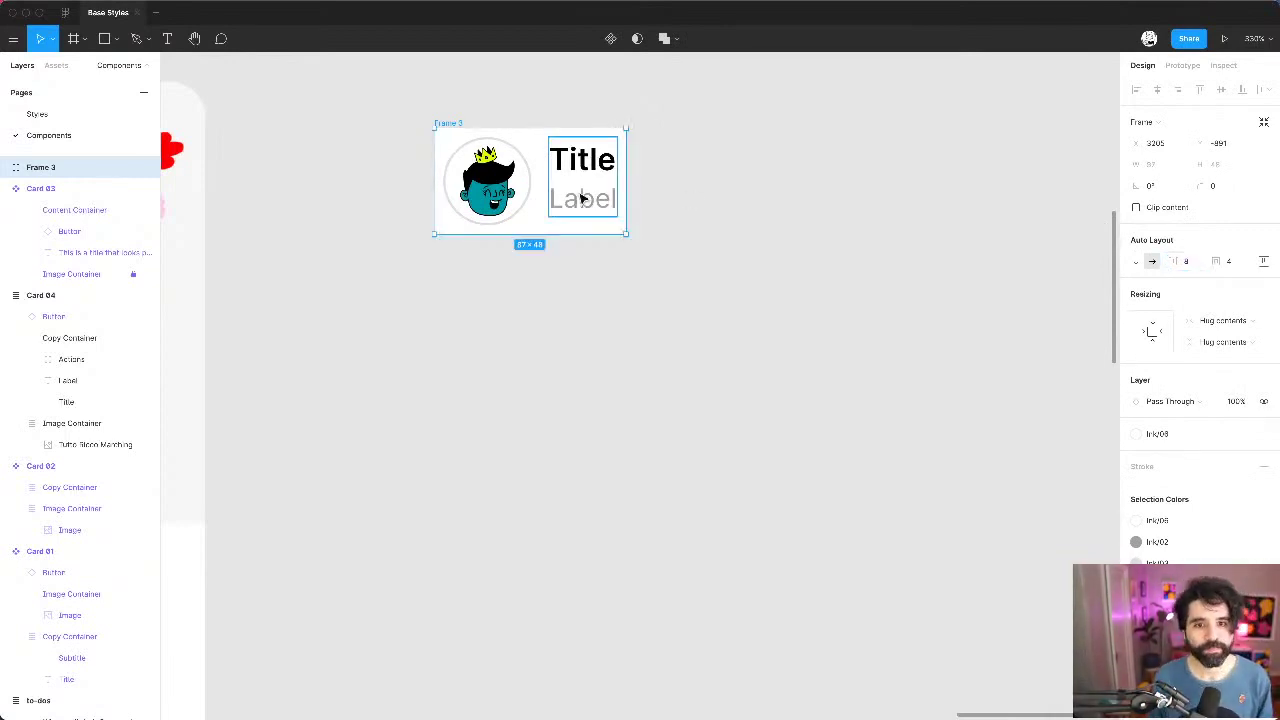
pyautogui.click(469, 114)
pyautogui.click(455, 125)
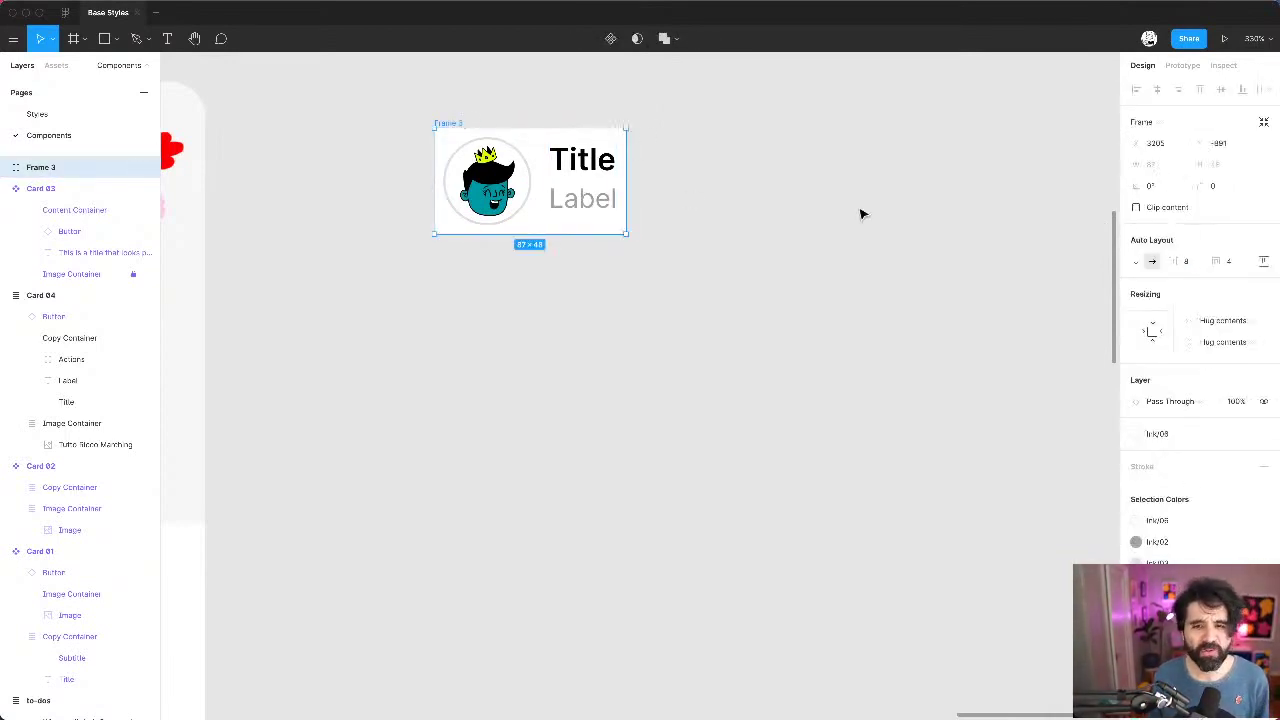
# Step: Copy the heart-like-favorite icon from Card 04's actions row and paste it into the horizontal card frame
pyautogui.scroll(-5, 794, 190)
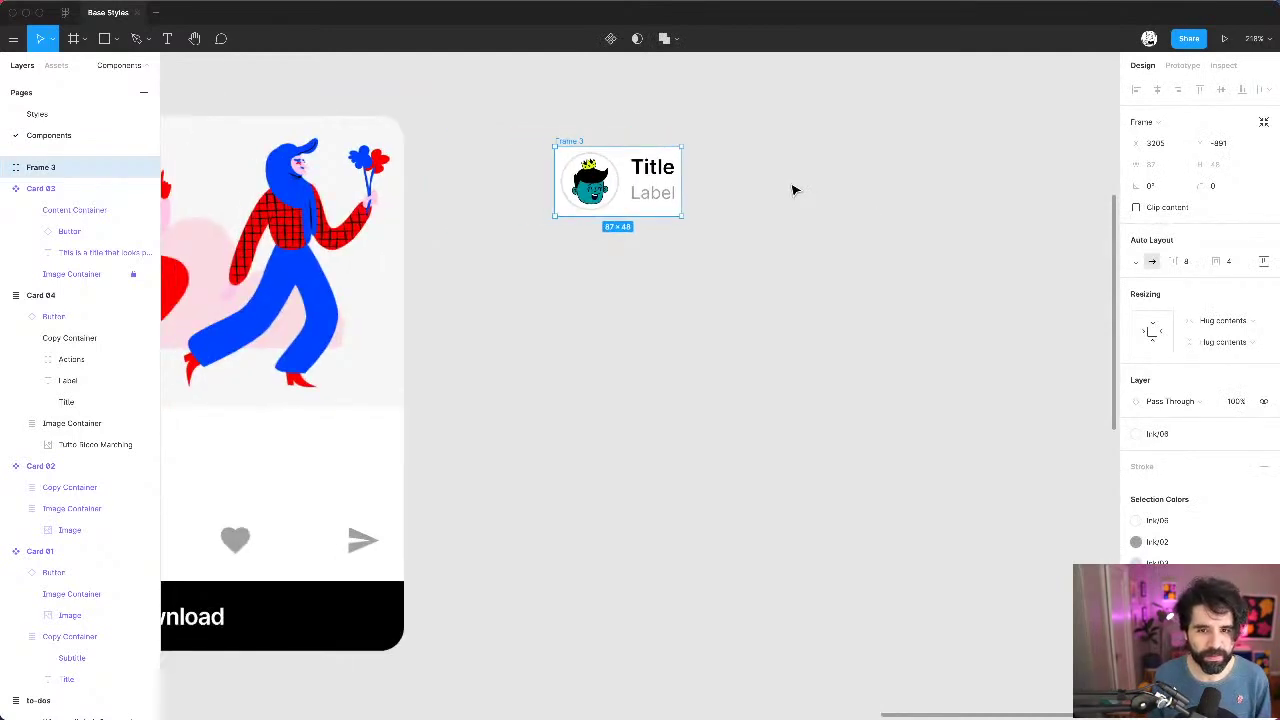
pyautogui.click(280, 557)
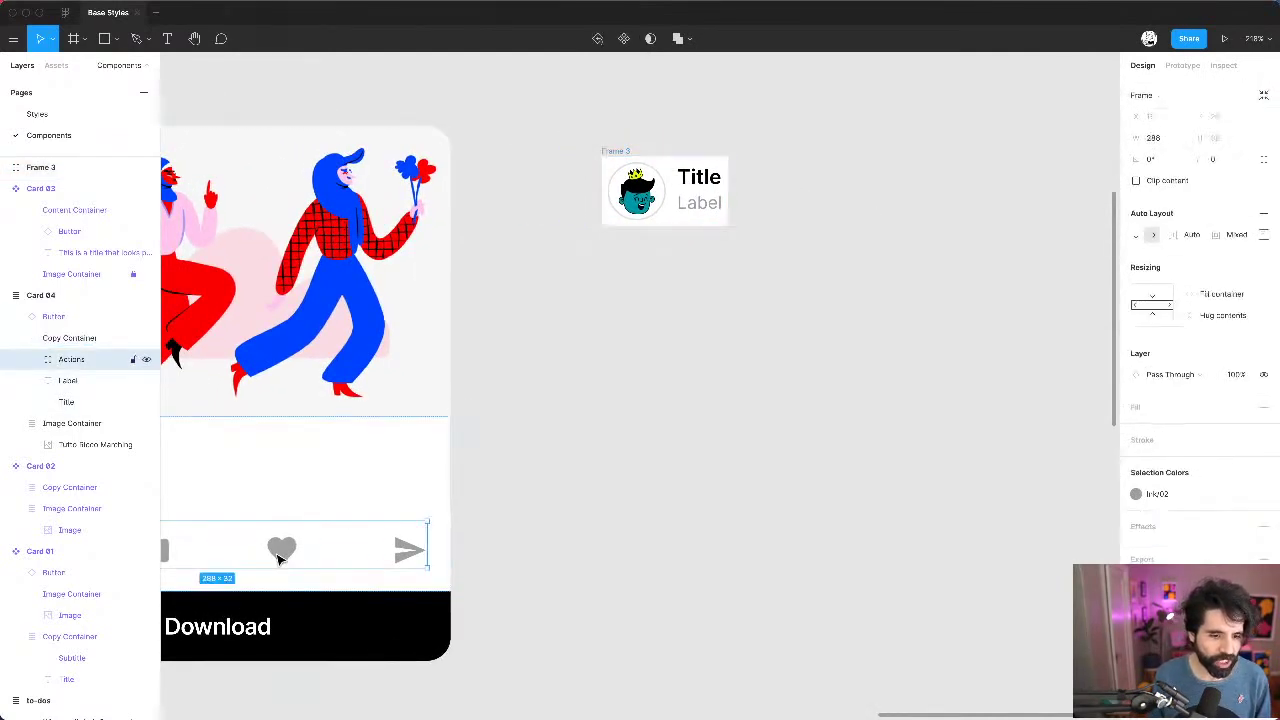
pyautogui.click(288, 557)
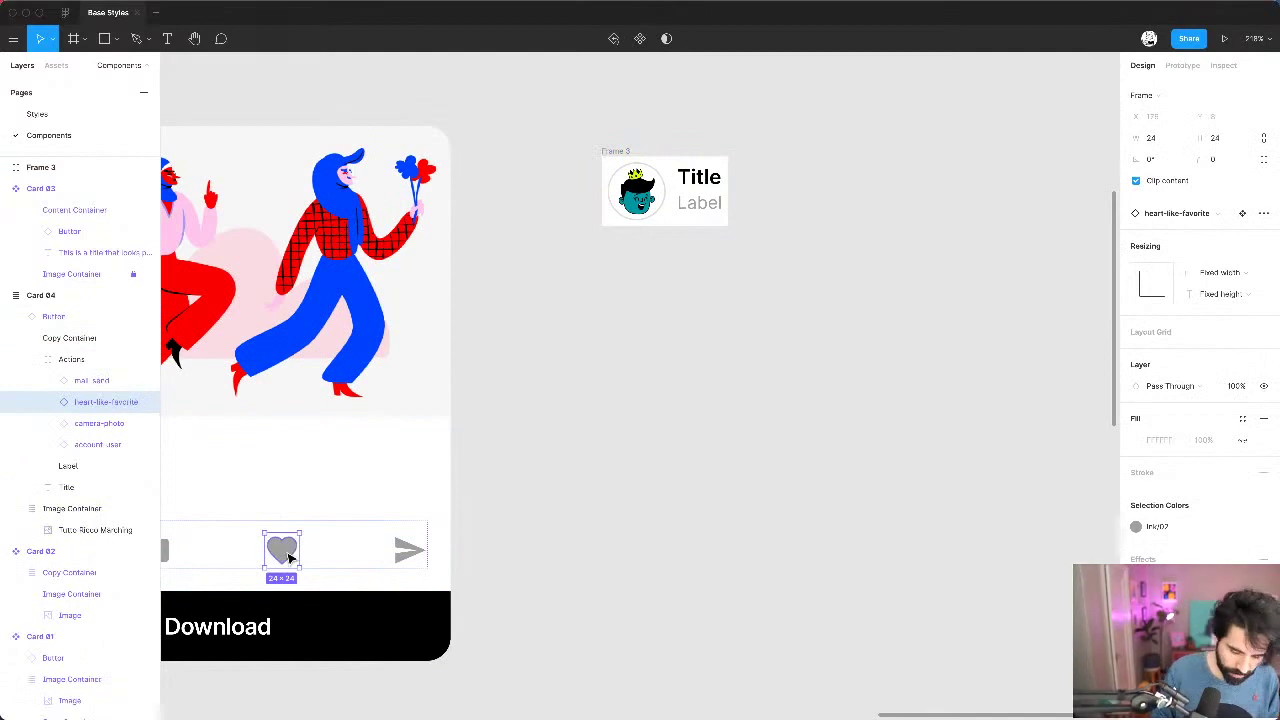
pyautogui.hotkey('ctrl', 'c')
pyautogui.click(614, 153)
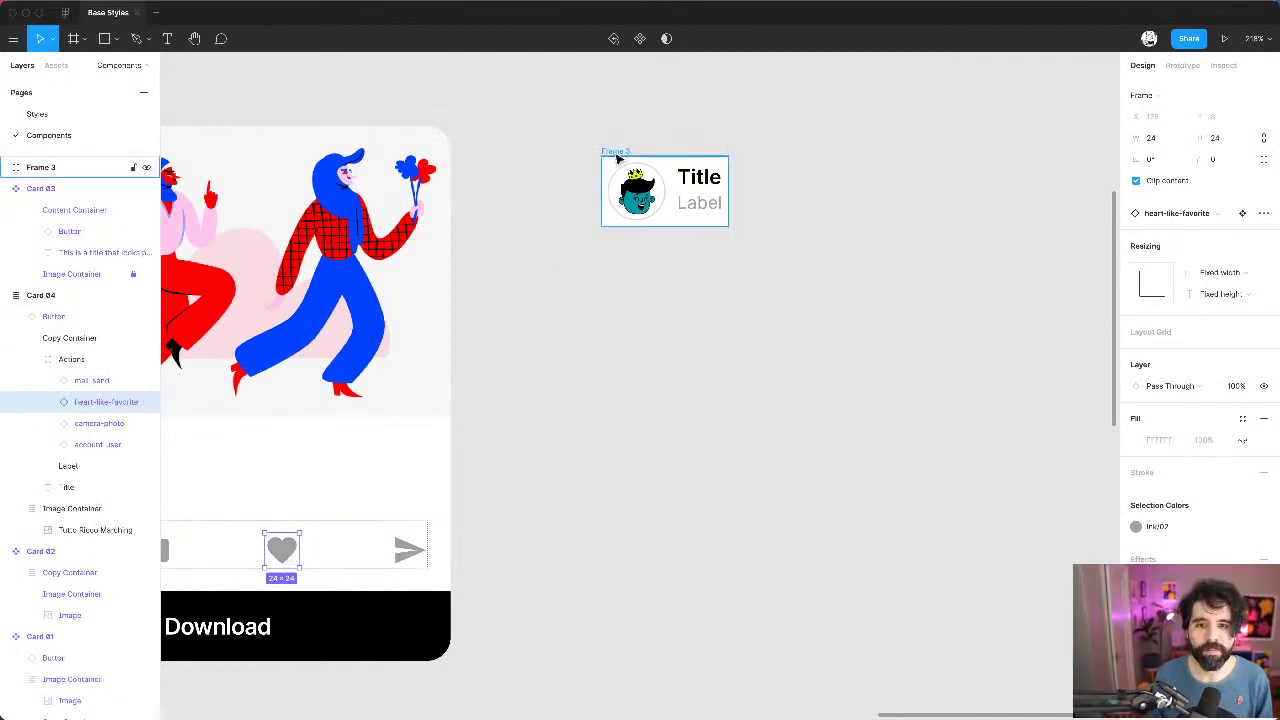
pyautogui.hotkey('ctrl', 'v')
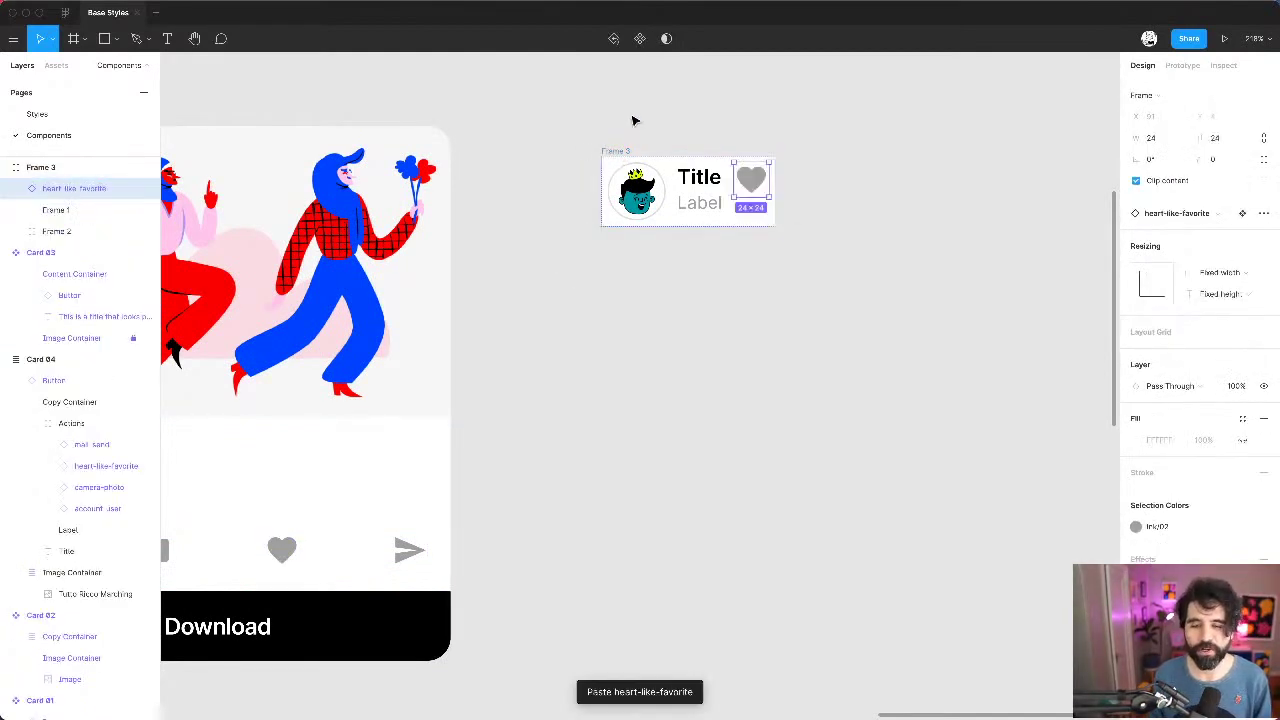
# Step: Examine the sketched horizontal cards to compare their layout with the avatar, text and icon card
pyautogui.scroll(2, 746, 121)
pyautogui.scroll(-10, 748, 121)
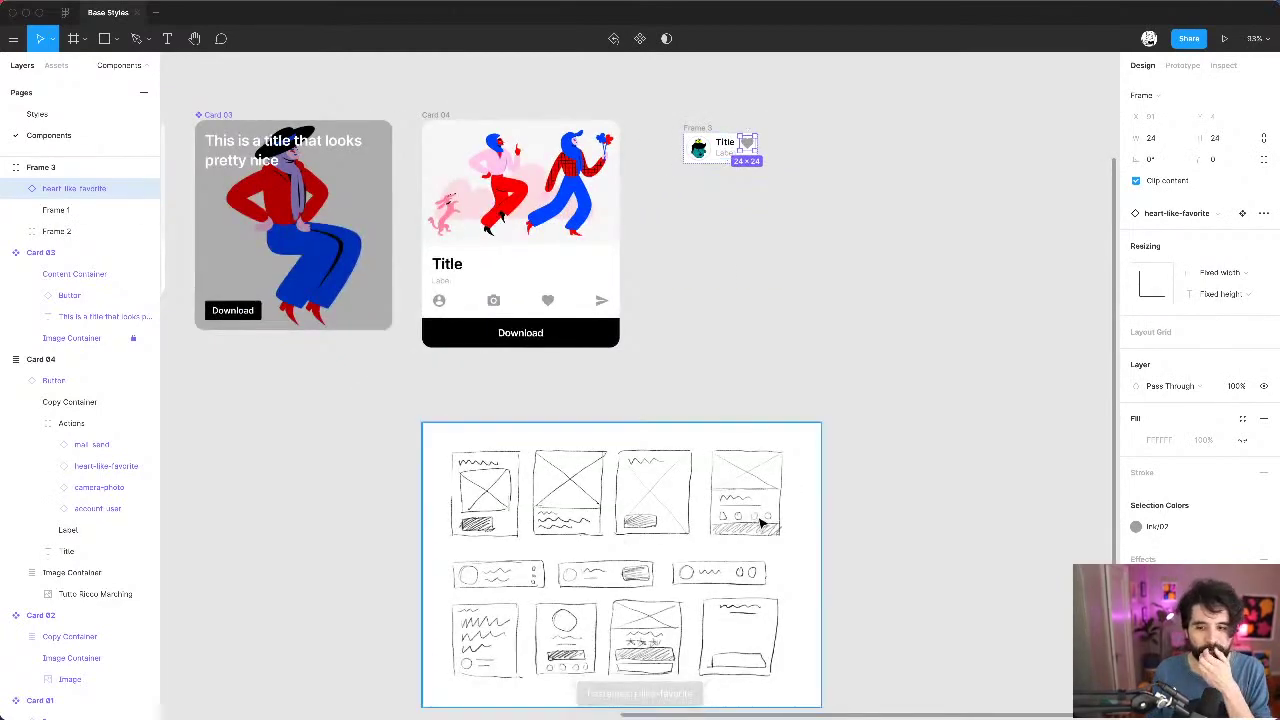
pyautogui.scroll(10, 440, 594)
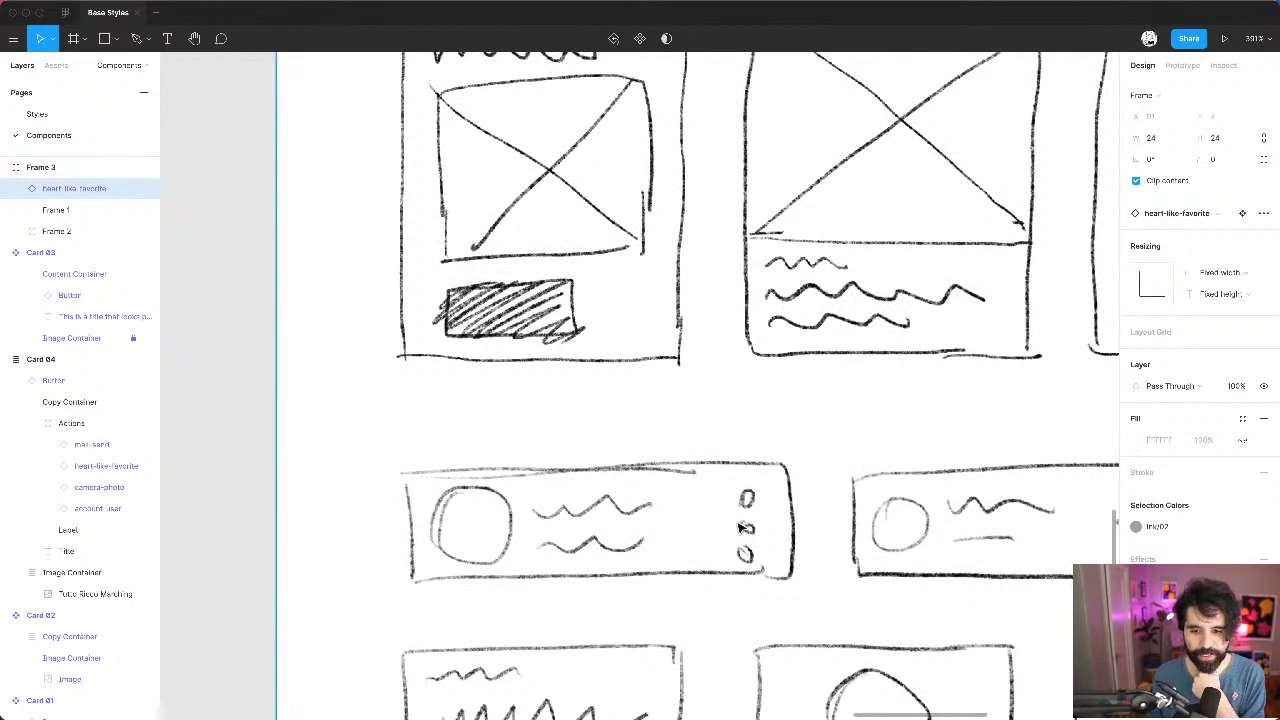
pyautogui.scroll(-6, 743, 529)
pyautogui.scroll(4, 800, 400)
pyautogui.hscroll(3, 800, 400)
pyautogui.scroll(6, 794, 326)
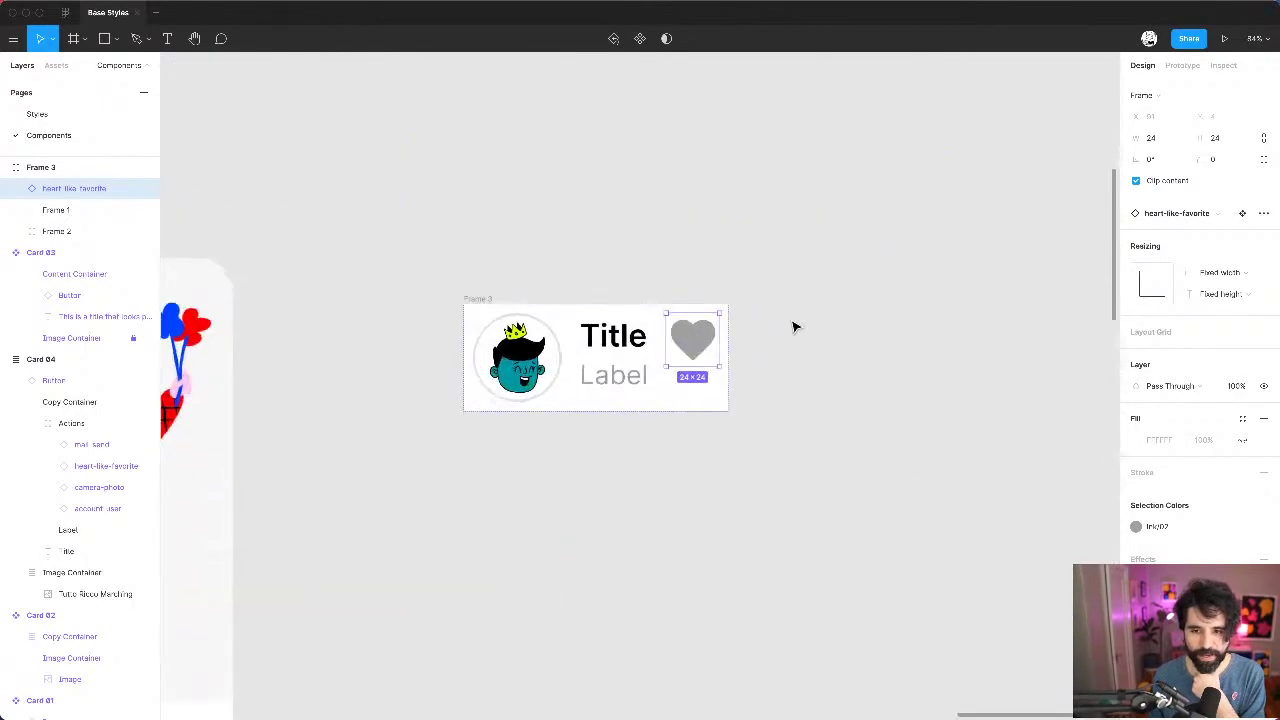
pyautogui.scroll(3, 707, 341)
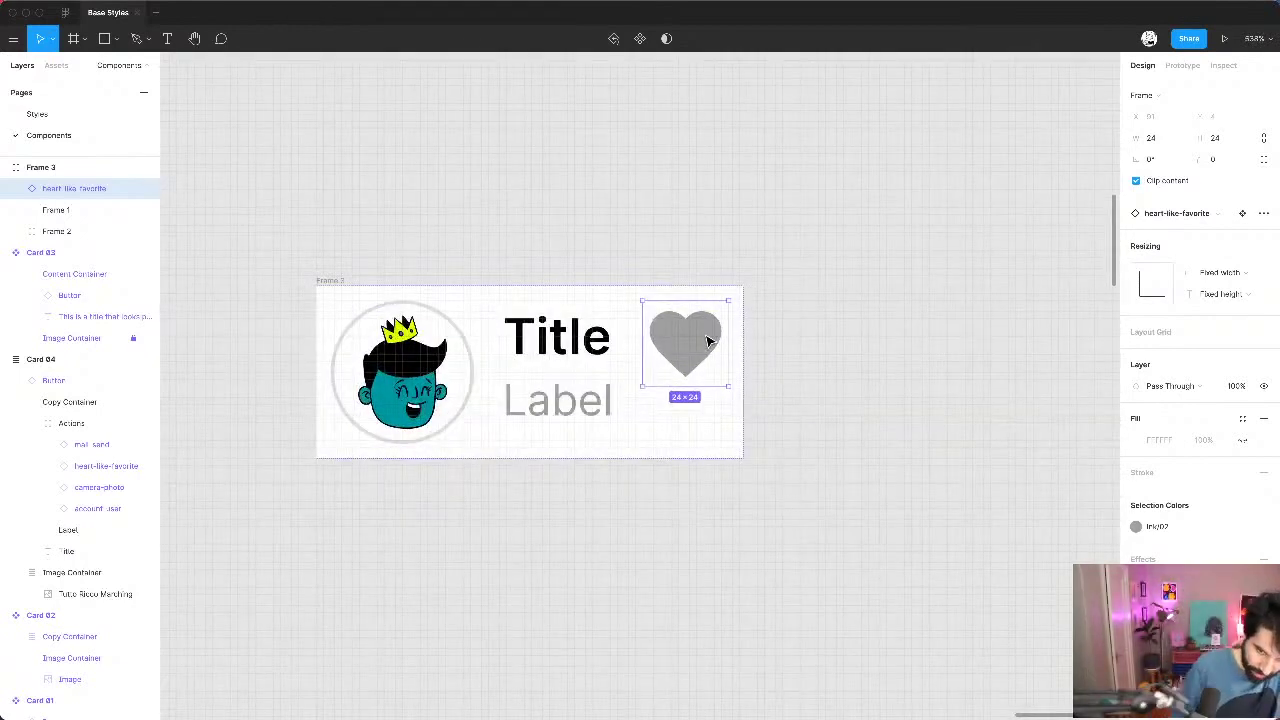
# Step: Delete the heart icon from the horizontal card frame and paste it back into the same frame
pyautogui.press('Delete')
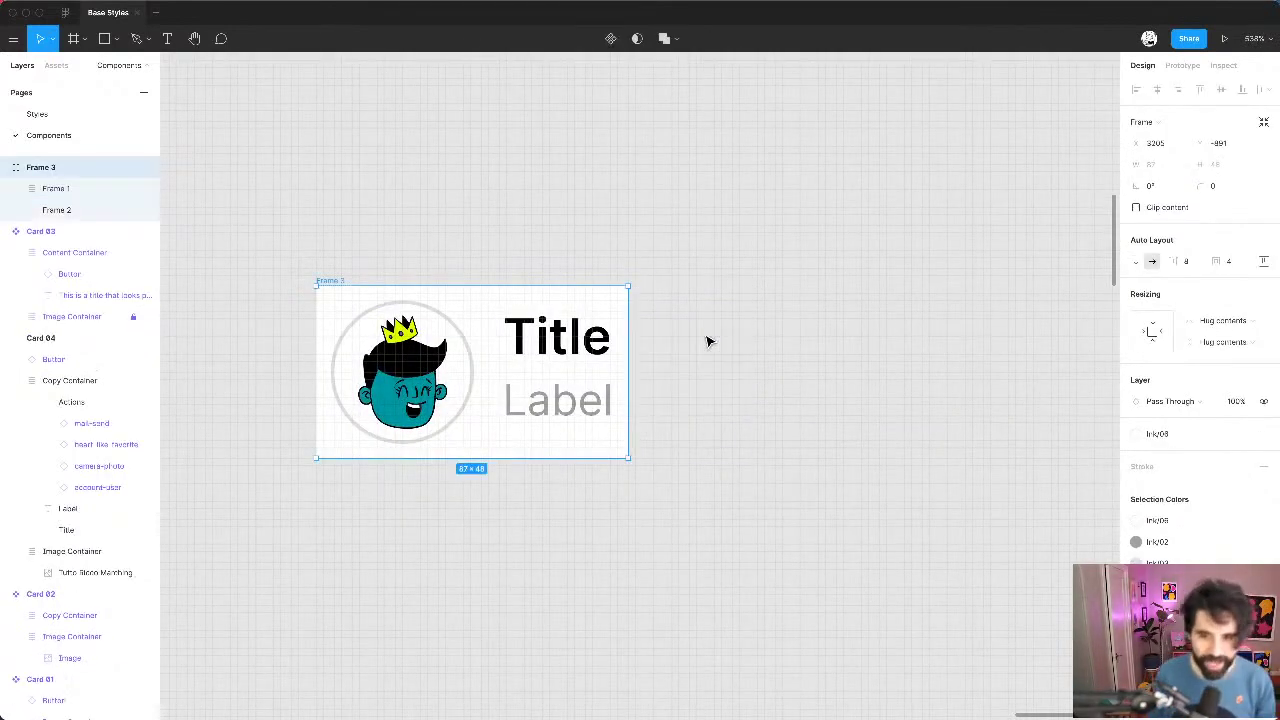
pyautogui.click(579, 154)
pyautogui.click(340, 287)
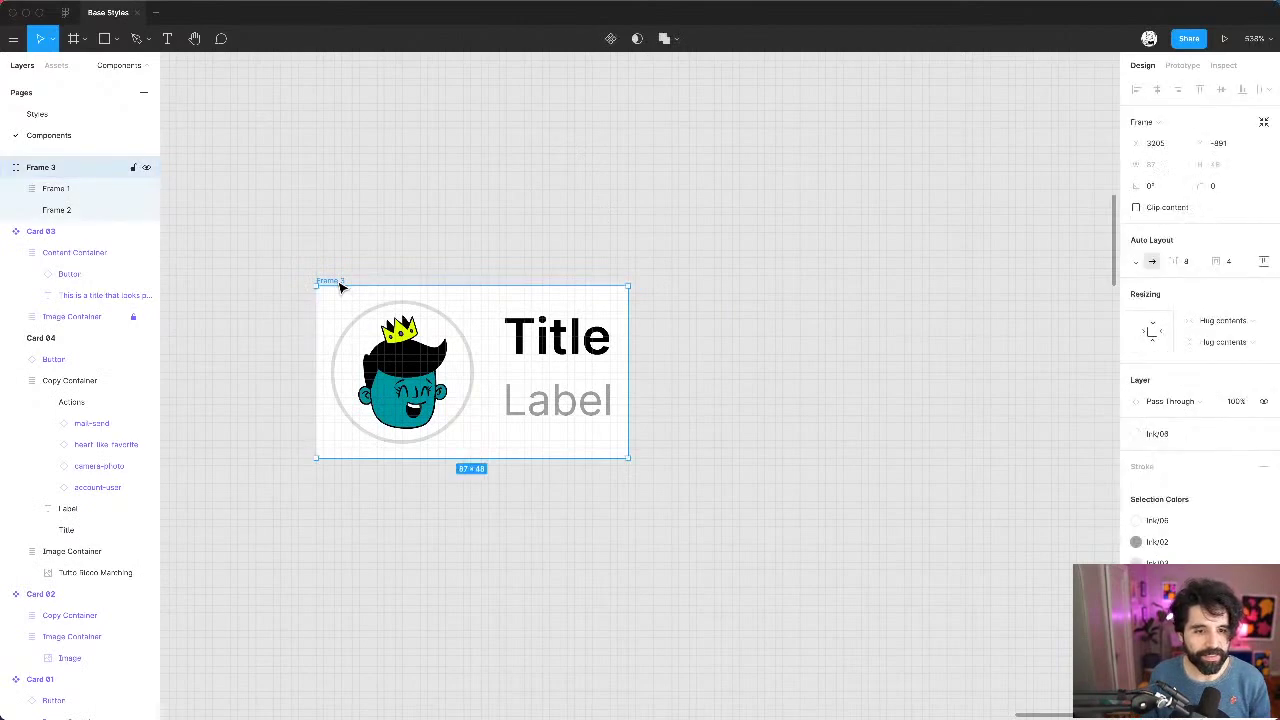
pyautogui.press('super+v')
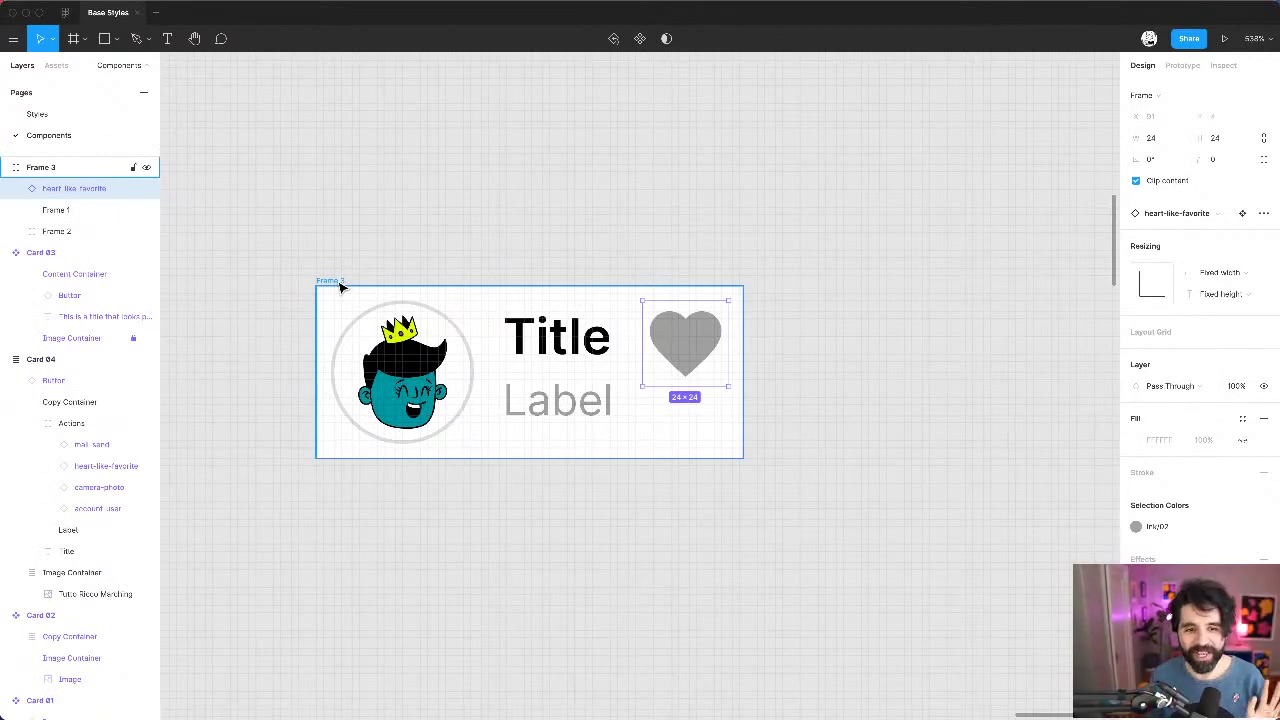
# Step: Set the horizontal card frame's auto layout alignment to left and vertically centred
pyautogui.click(343, 279)
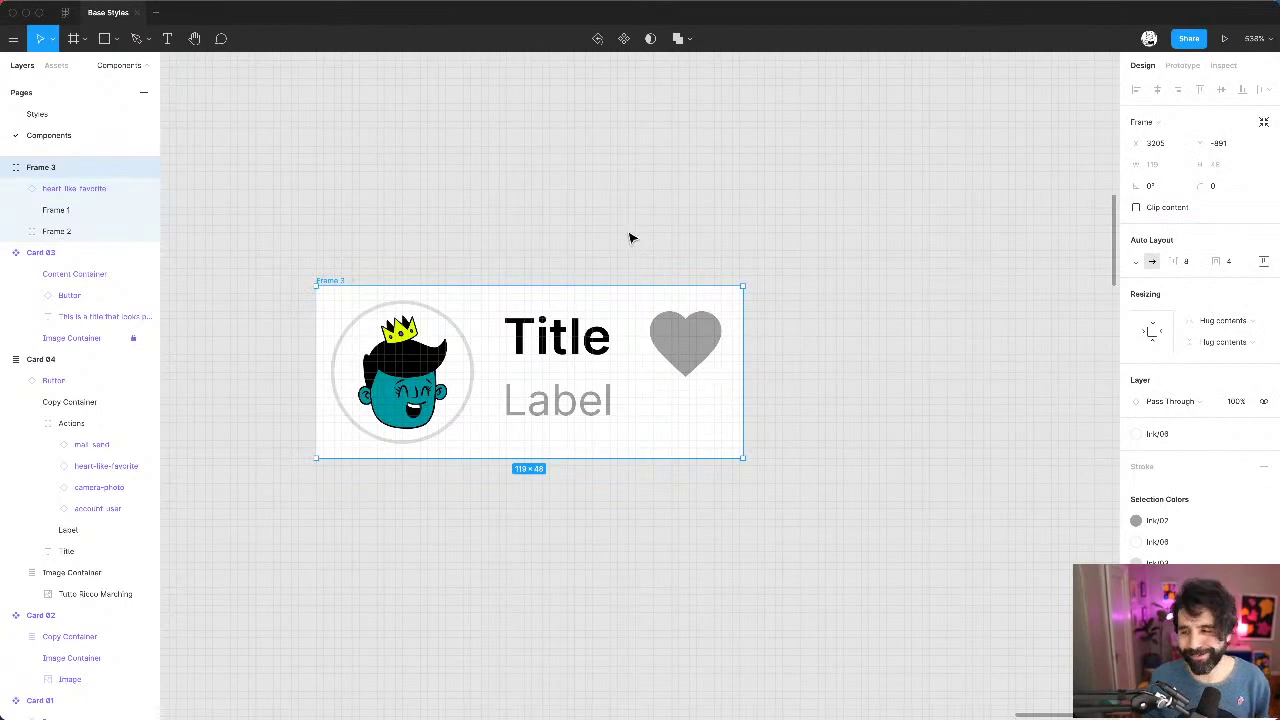
pyautogui.click(1264, 261)
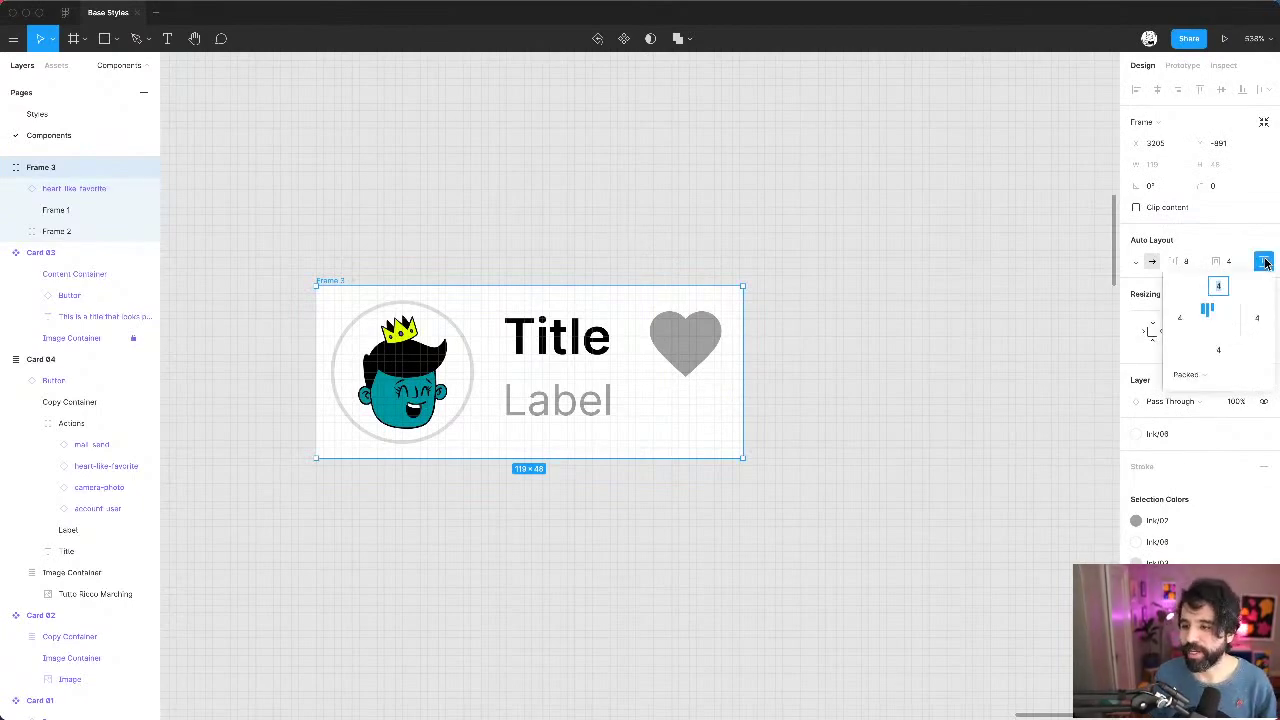
pyautogui.click(1207, 320)
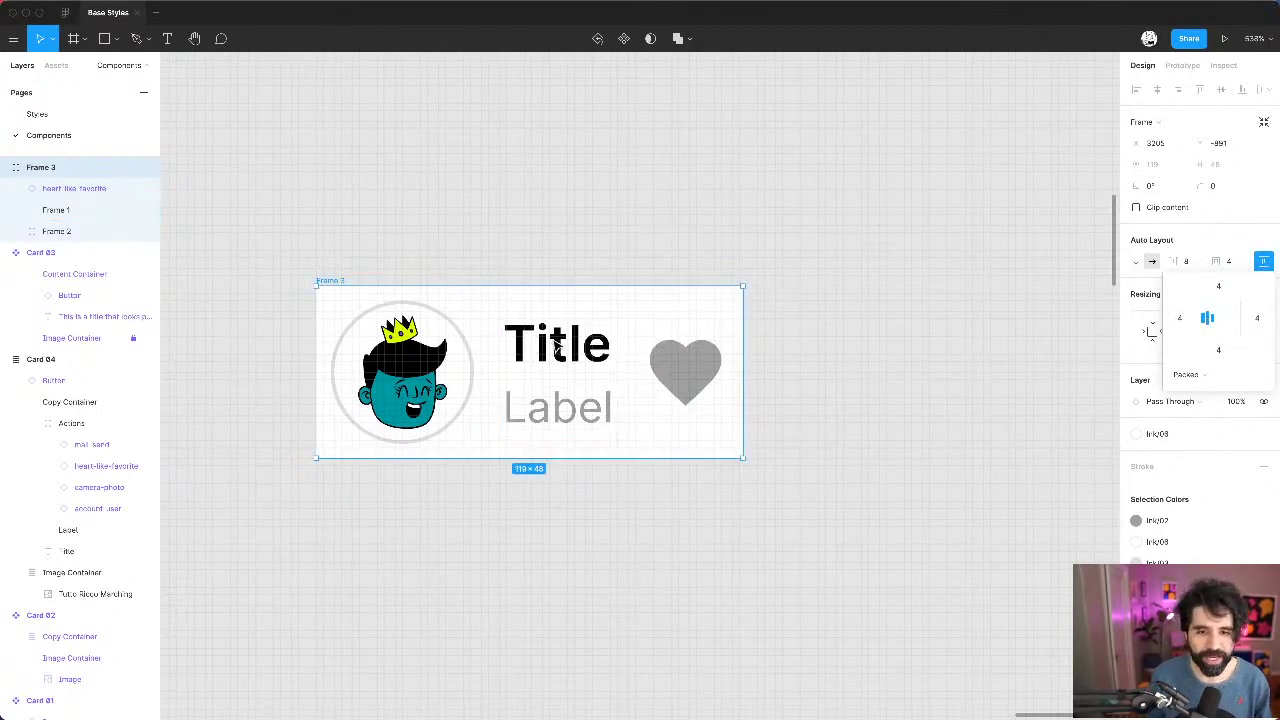
# Step: Inspect the card's text, heart icon and avatar, and measure the avatar's distances to the card frame's edges
pyautogui.click(552, 346)
pyautogui.click(704, 356)
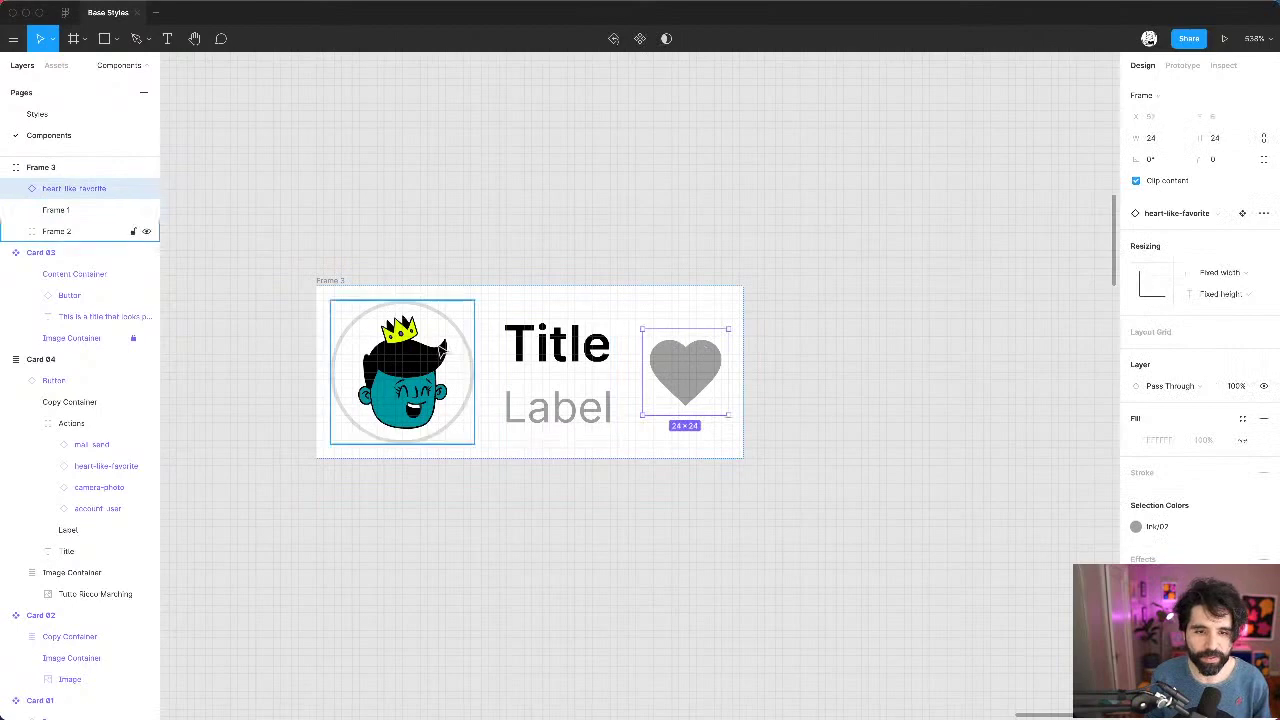
pyautogui.click(444, 348)
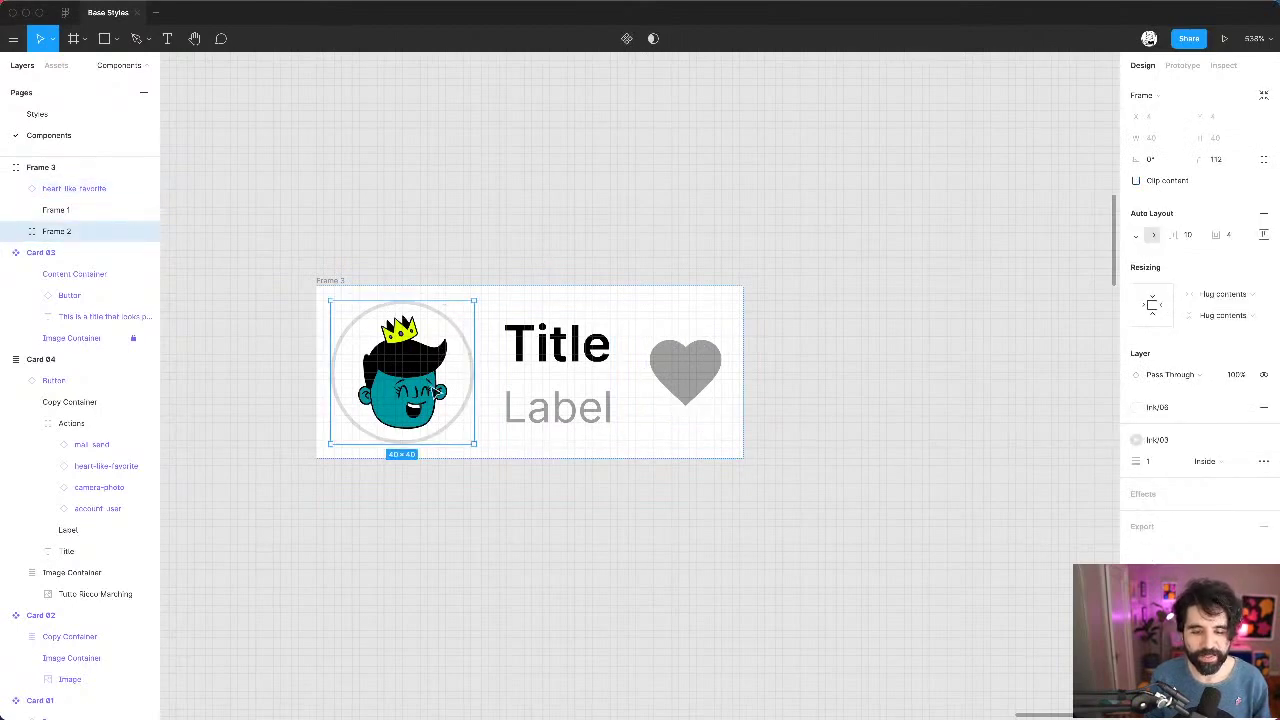
pyautogui.click(454, 257)
pyautogui.click(452, 316)
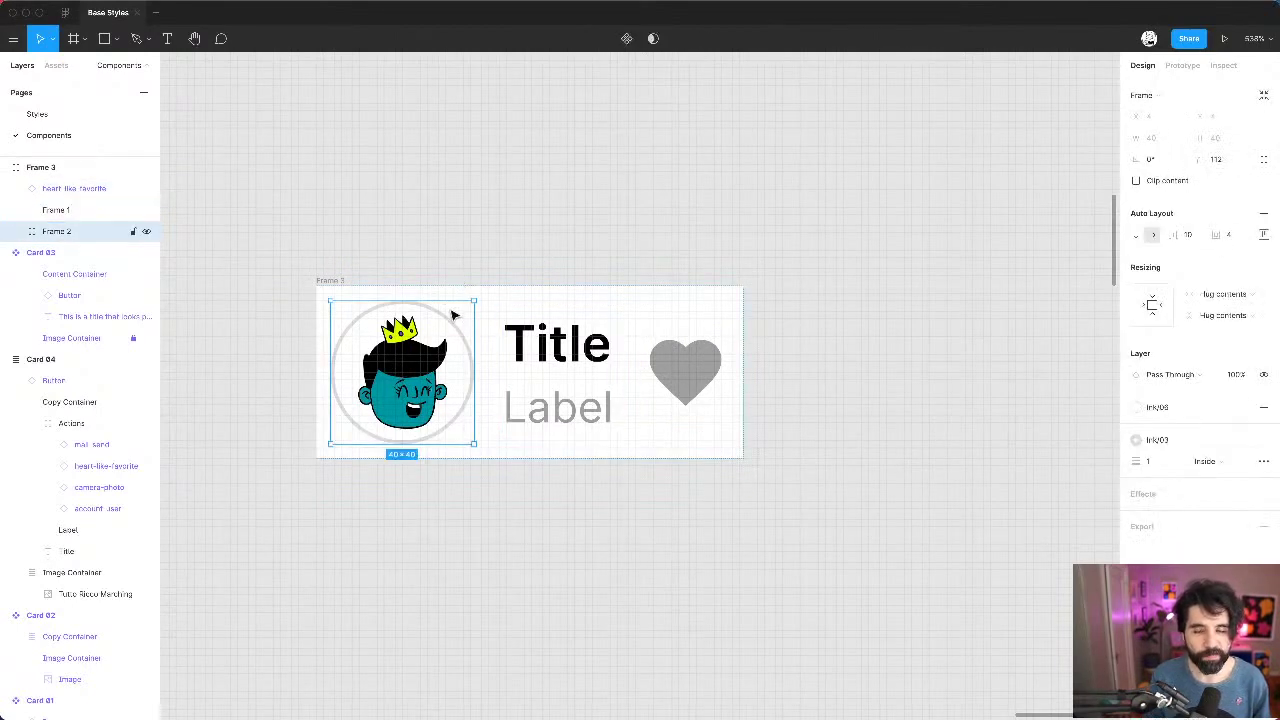
pyautogui.press('alt')
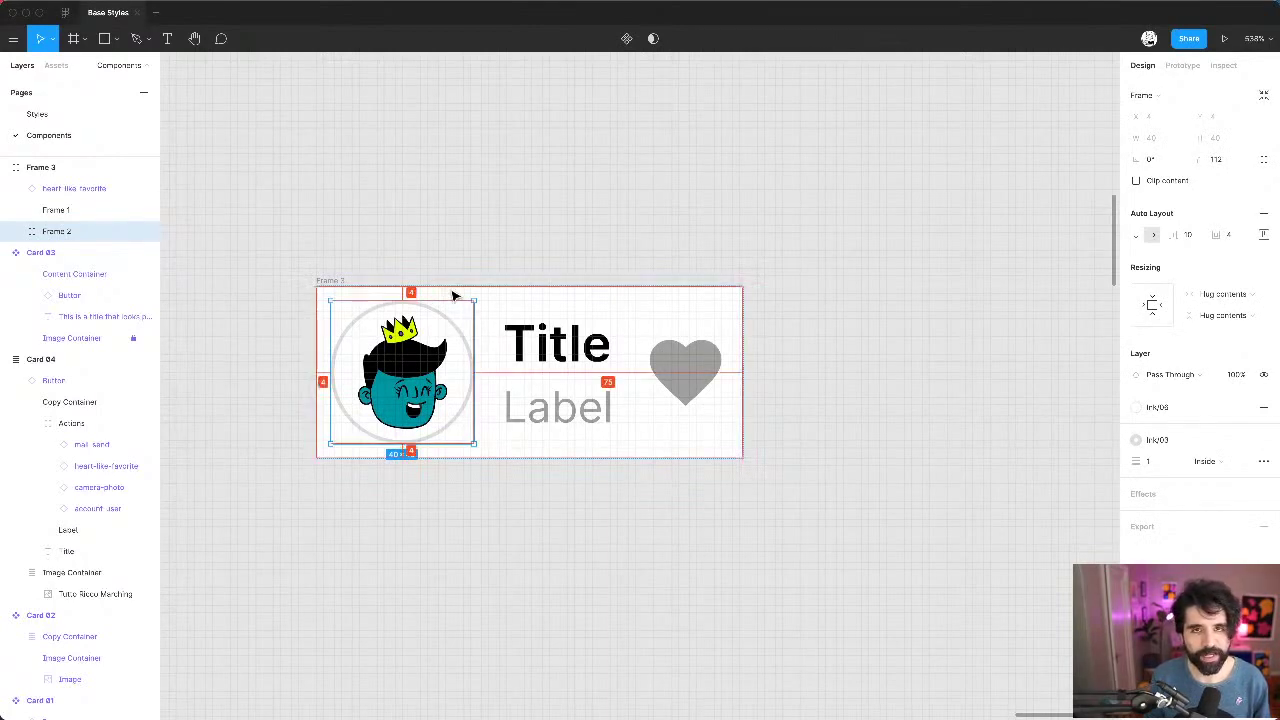
# Step: Round the horizontal card frame's corners with a radius of 8
pyautogui.click(682, 385)
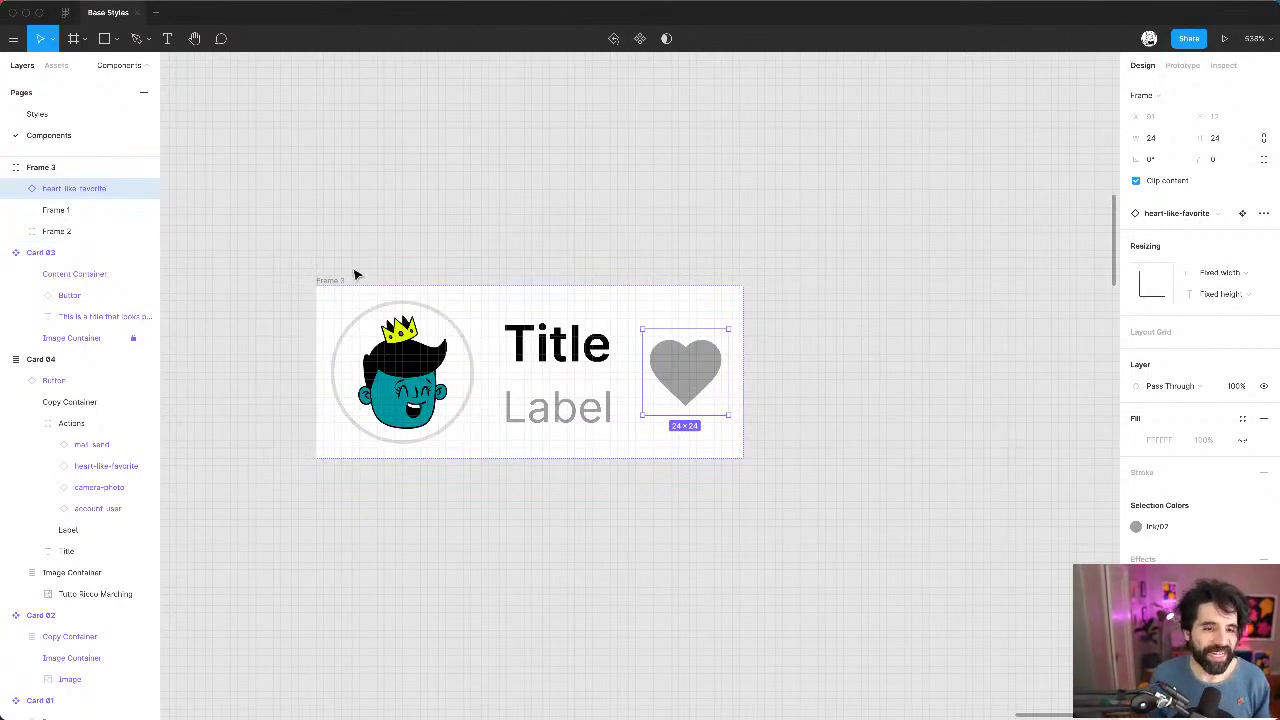
pyautogui.click(331, 288)
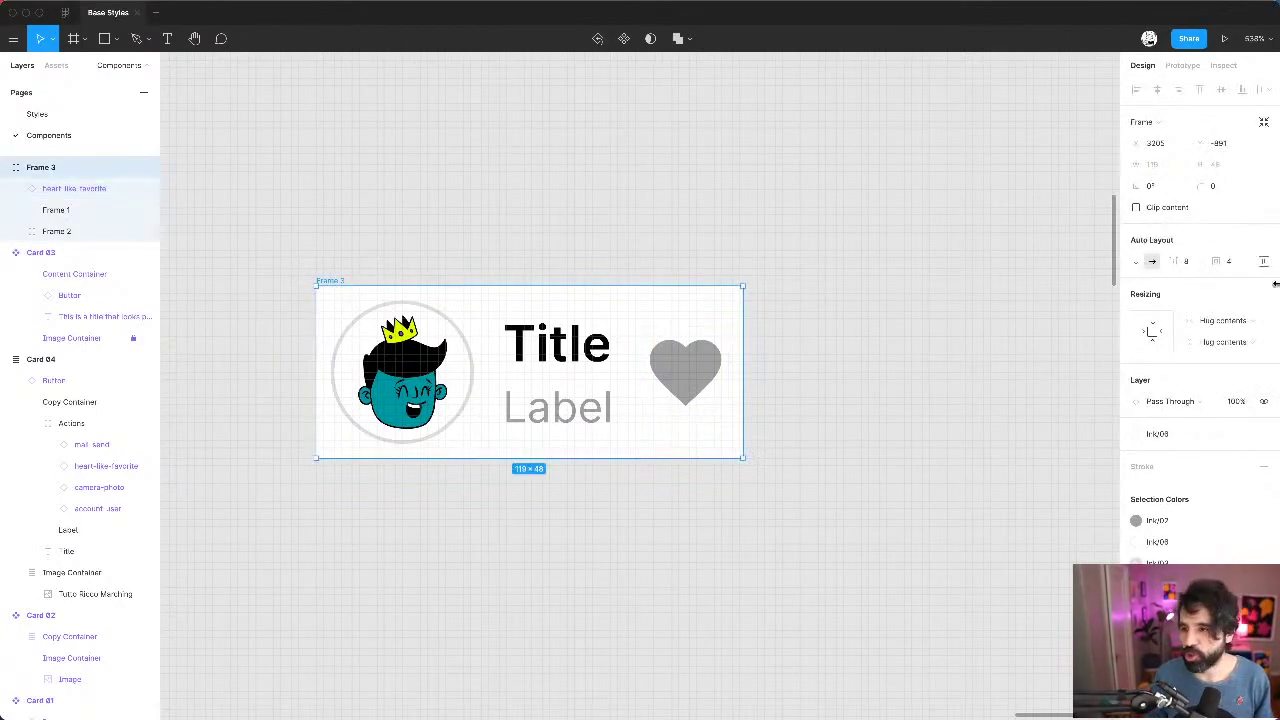
pyautogui.click(1229, 193)
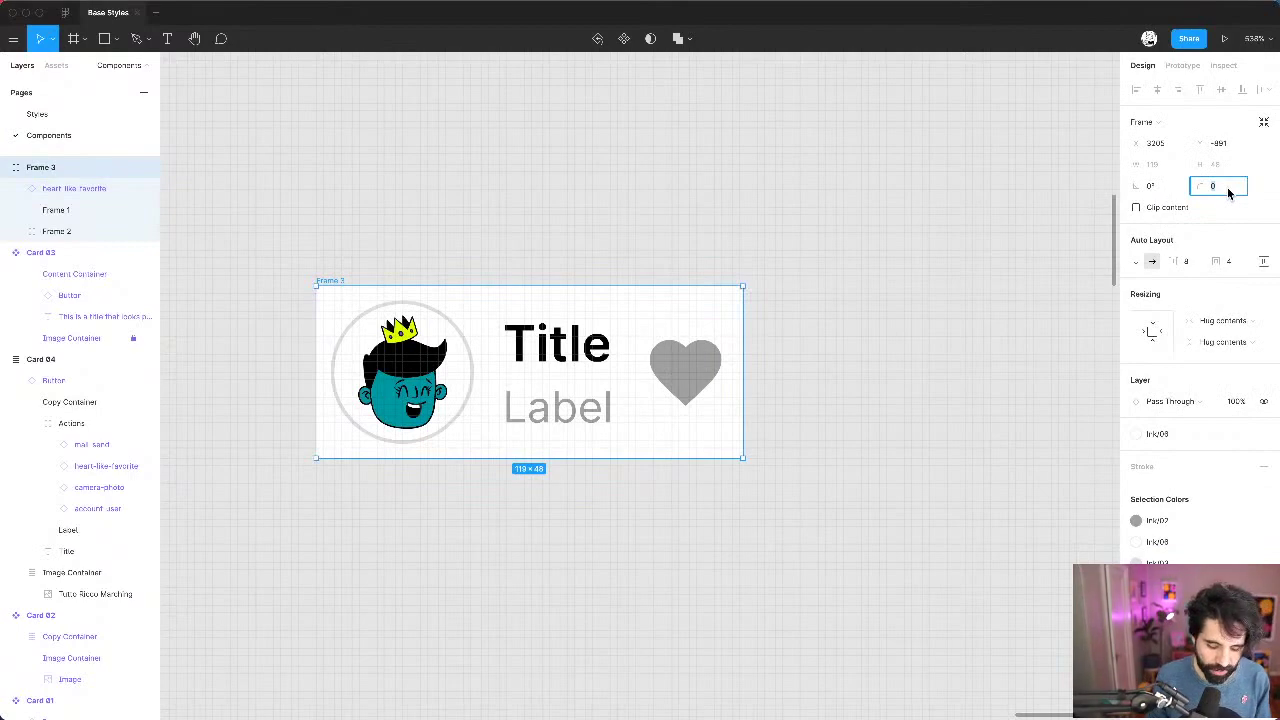
pyautogui.write('8')
pyautogui.press('Return')
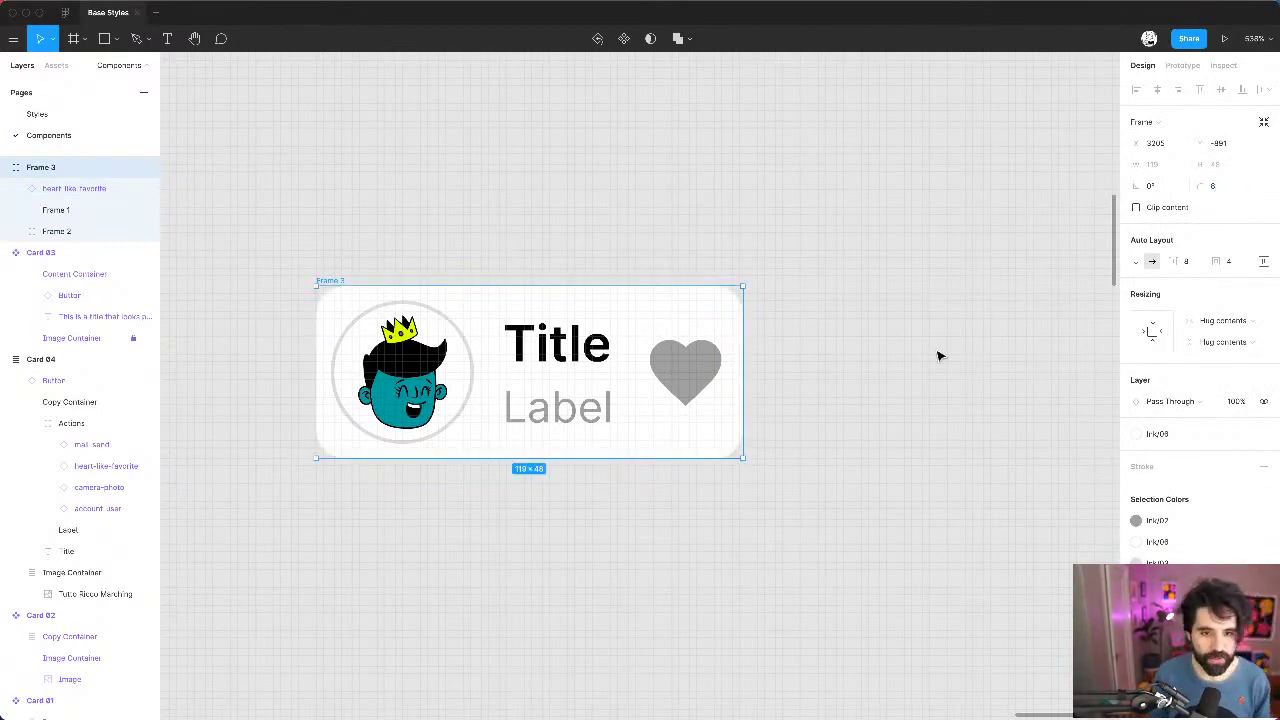
pyautogui.click(840, 225)
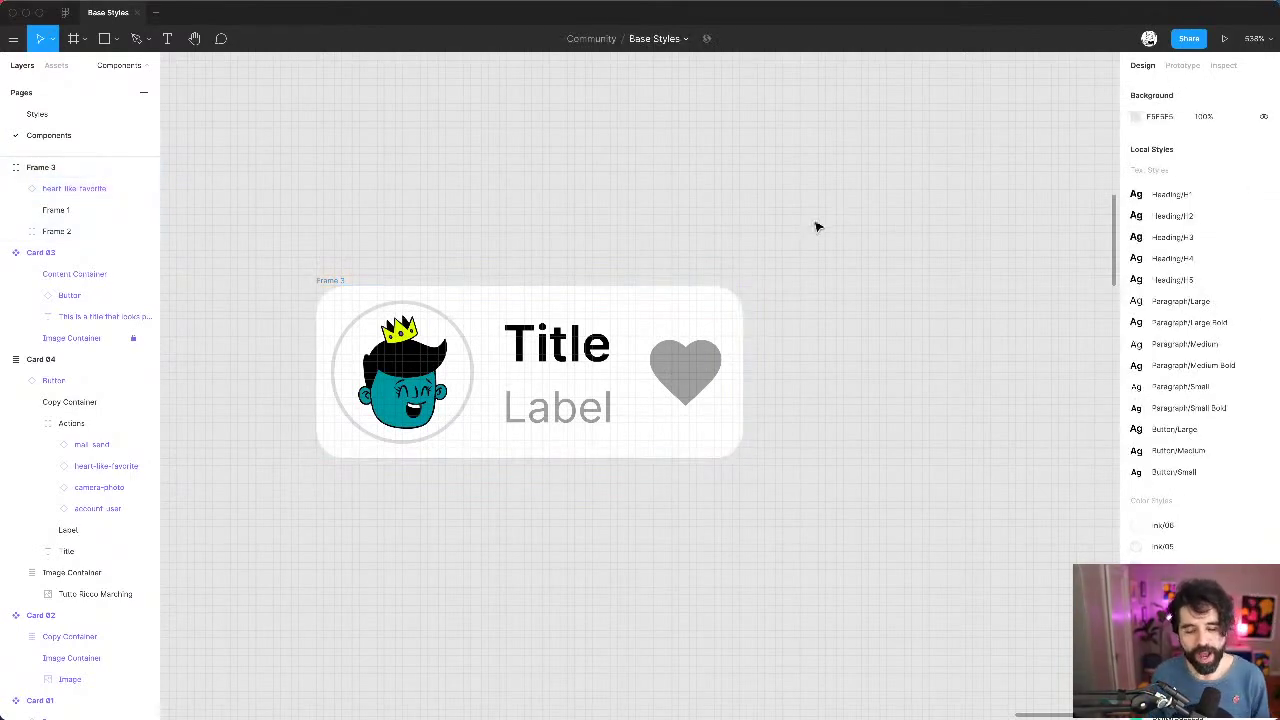
# Step: Stretch the horizontal card frame to about 334 wide by its right edge
pyautogui.click(340, 284)
pyautogui.scroll(-5, 651, 183)
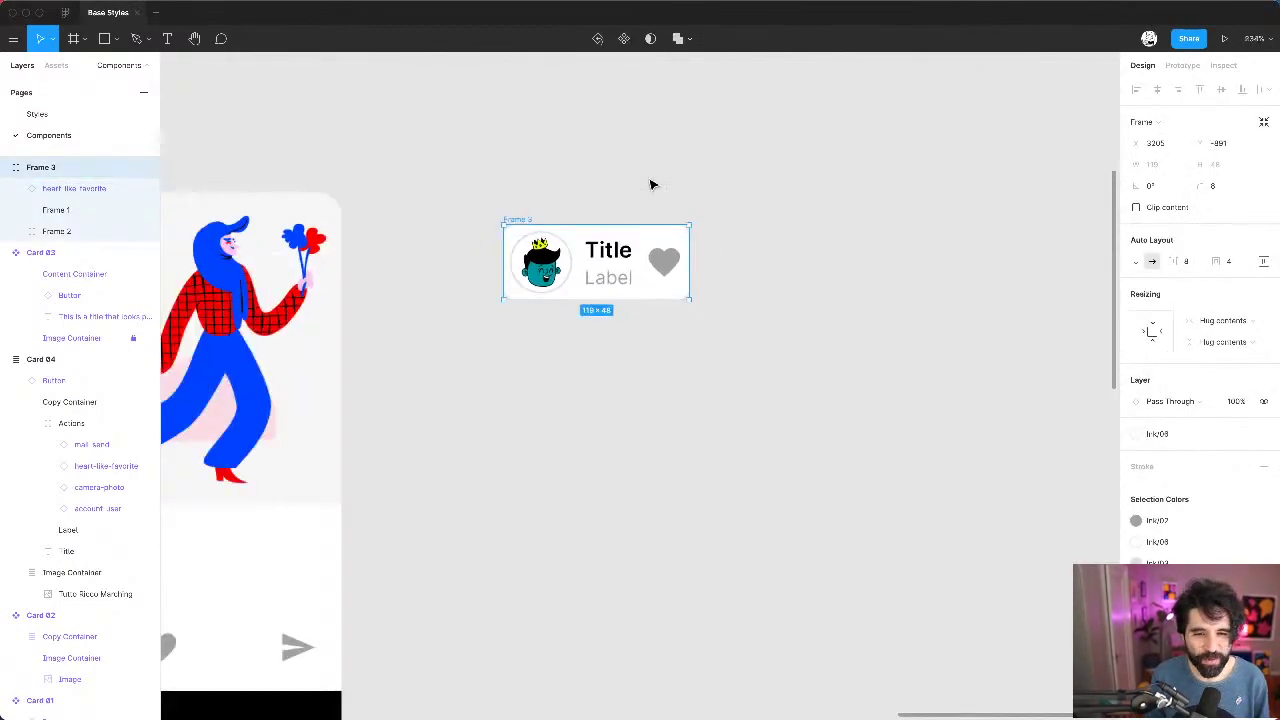
pyautogui.moveTo(690, 267); pyautogui.dragTo(958, 256)
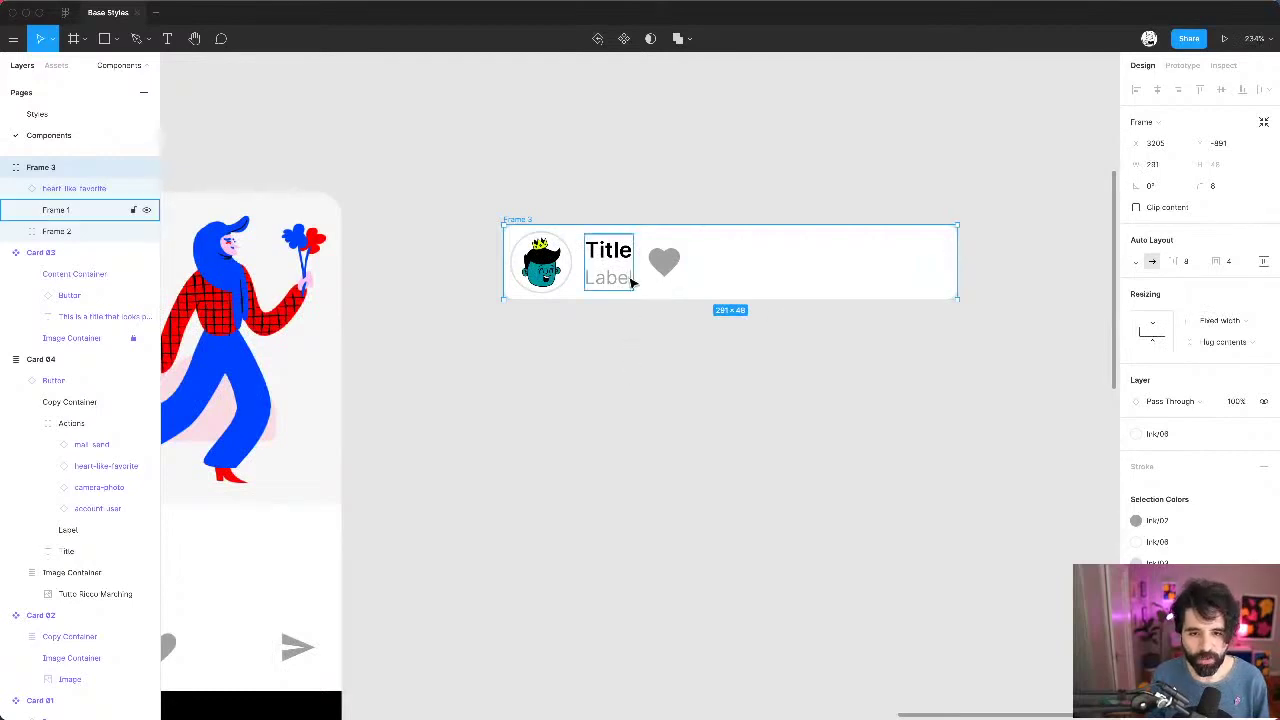
pyautogui.moveTo(953, 252); pyautogui.dragTo(1022, 302)
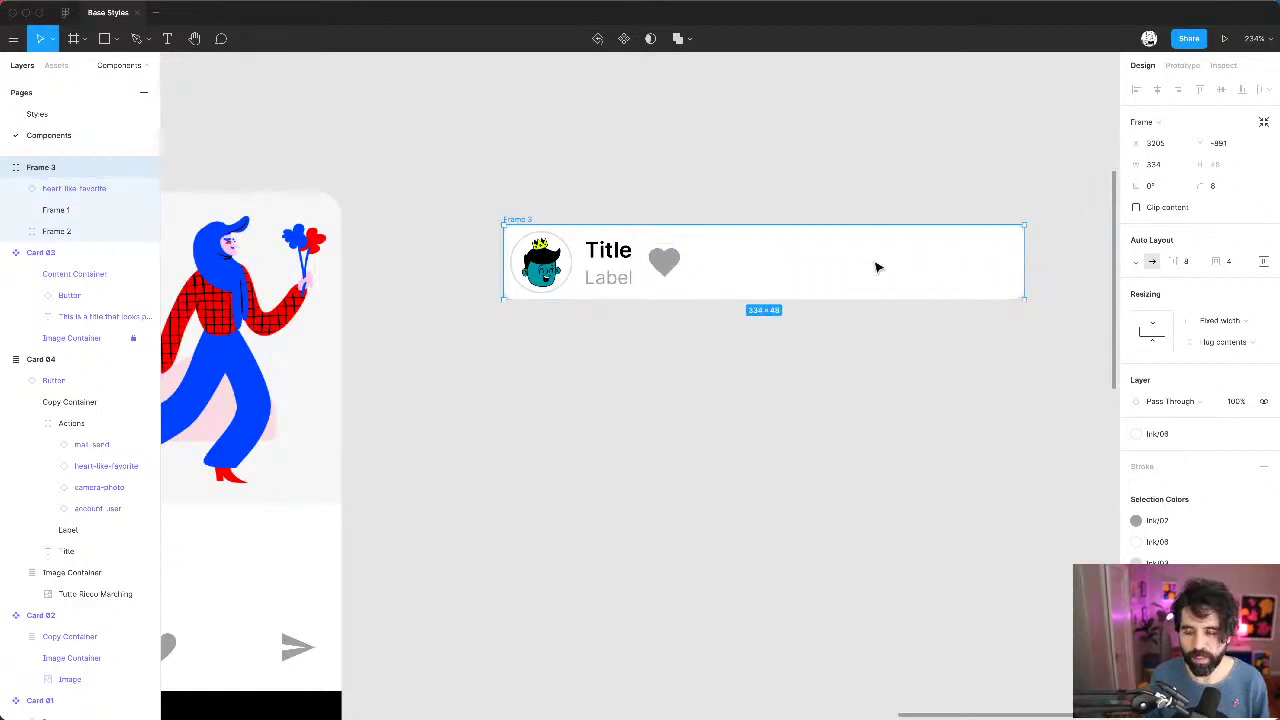
# Step: Set the horizontal resizing of the frame holding the title and label to Fill container
pyautogui.click(621, 274)
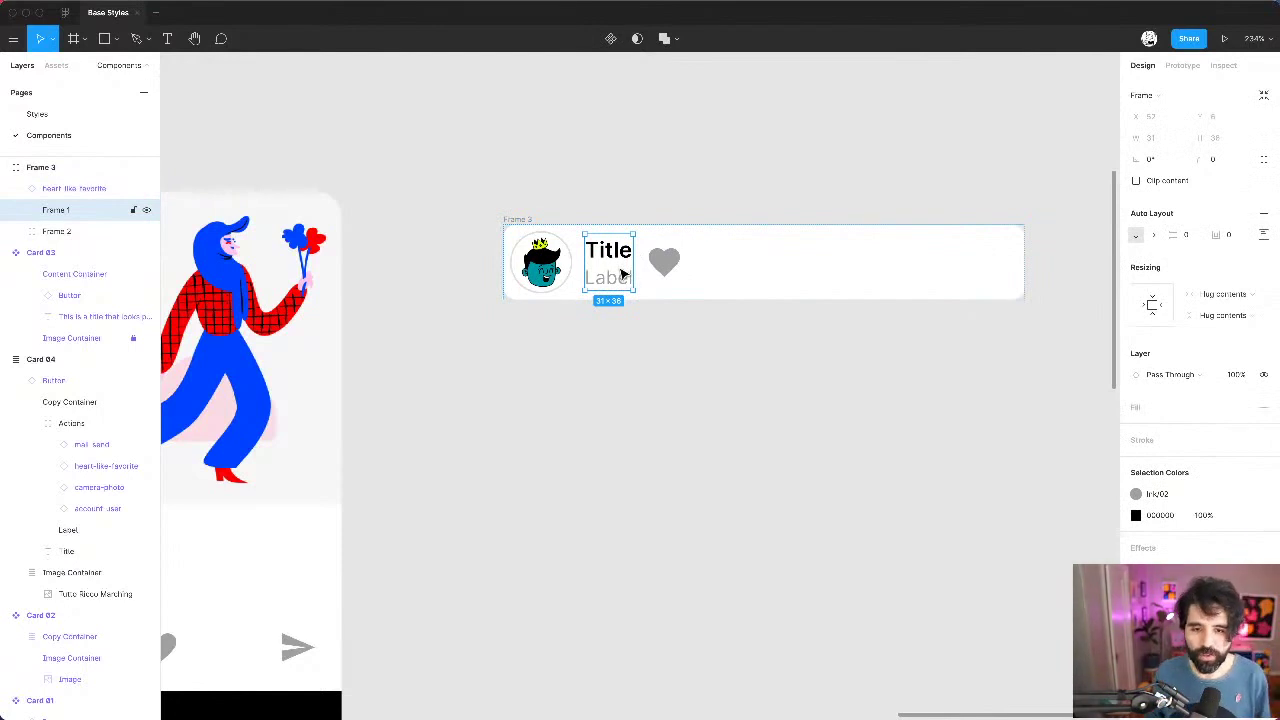
pyautogui.click(1245, 295)
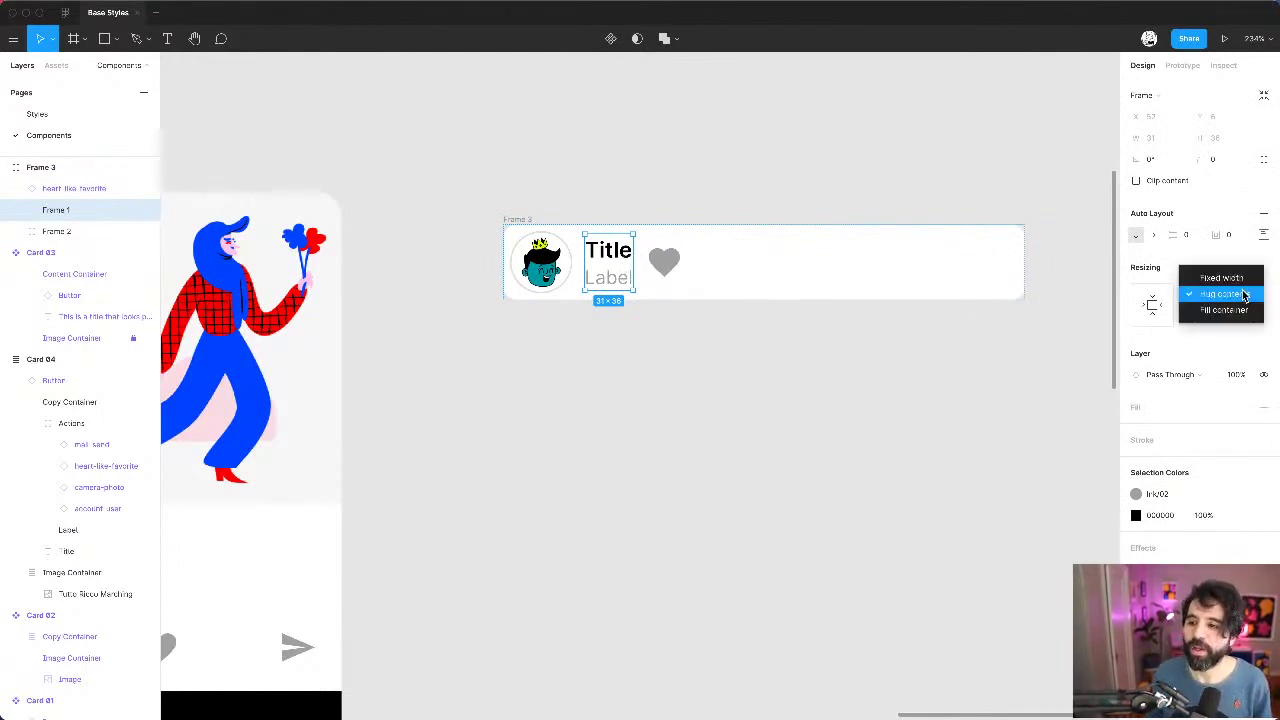
pyautogui.click(1241, 312)
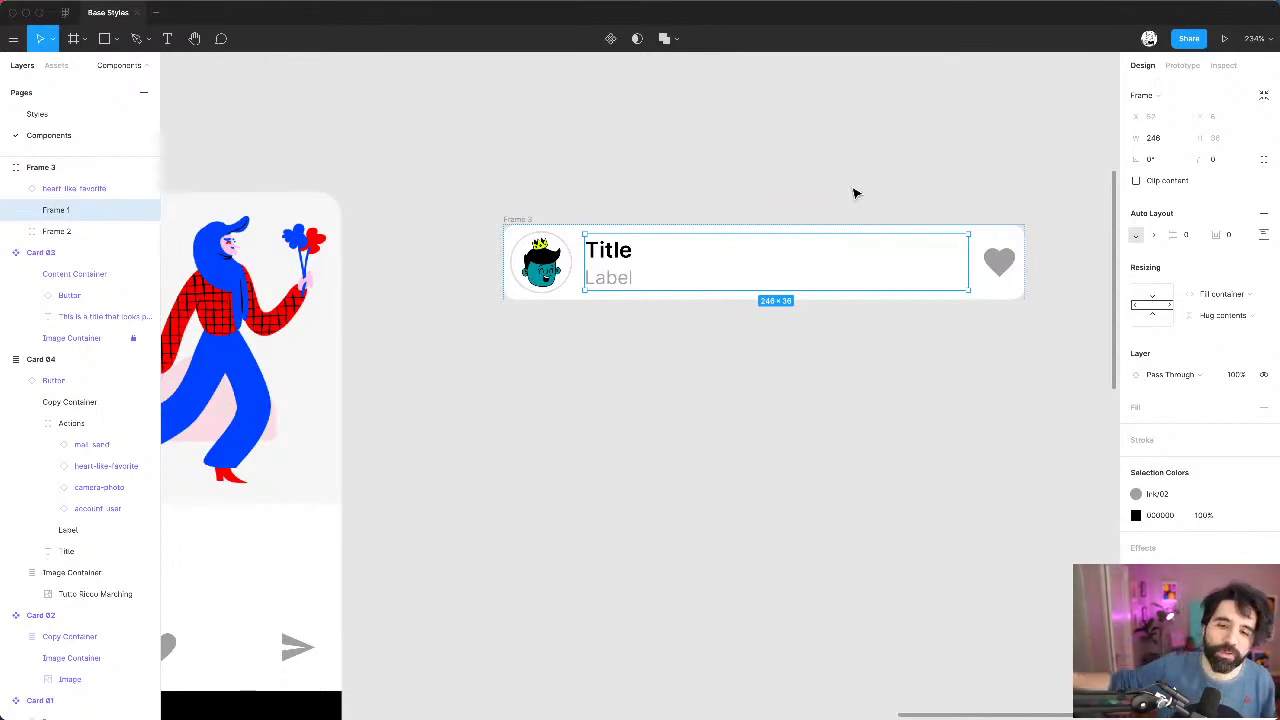
# Step: Append a long run of random filler words to the card's title to test how it handles long text
pyautogui.doubleClick(632, 256)
pyautogui.keyDown('shift'); pyautogui.click(625, 280); pyautogui.keyUp('shift')
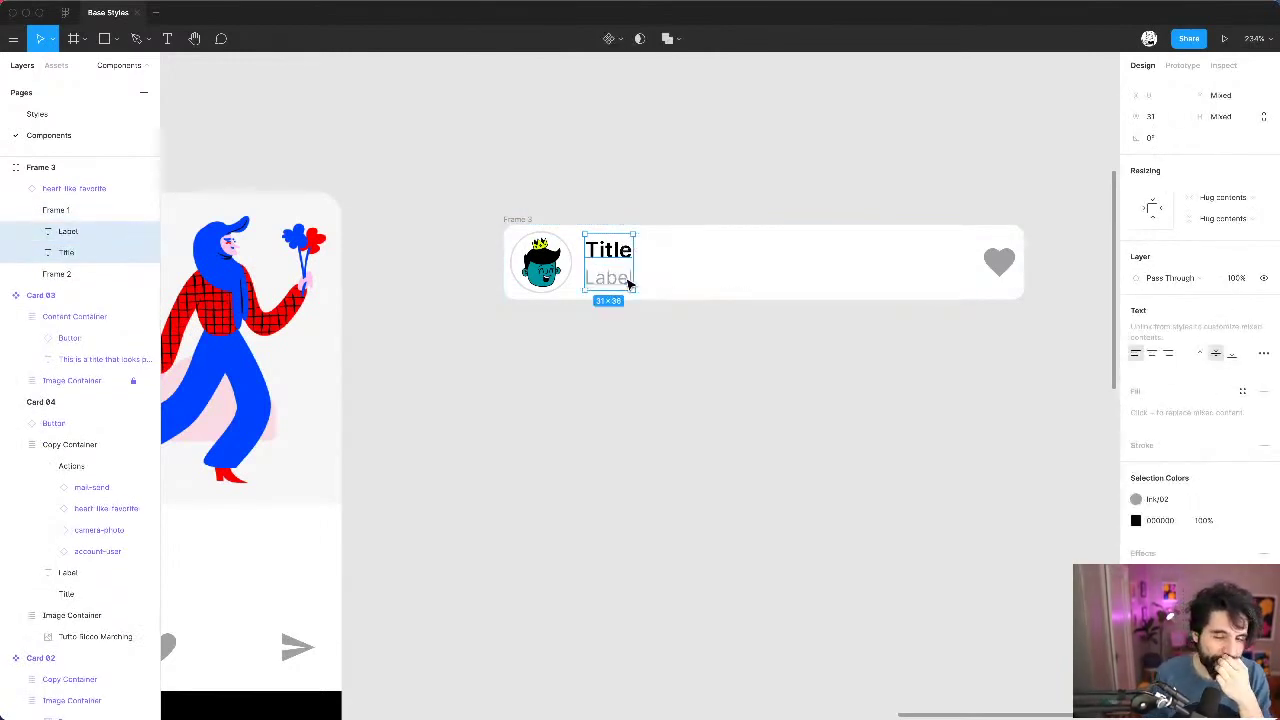
pyautogui.click(640, 198)
pyautogui.click(609, 251)
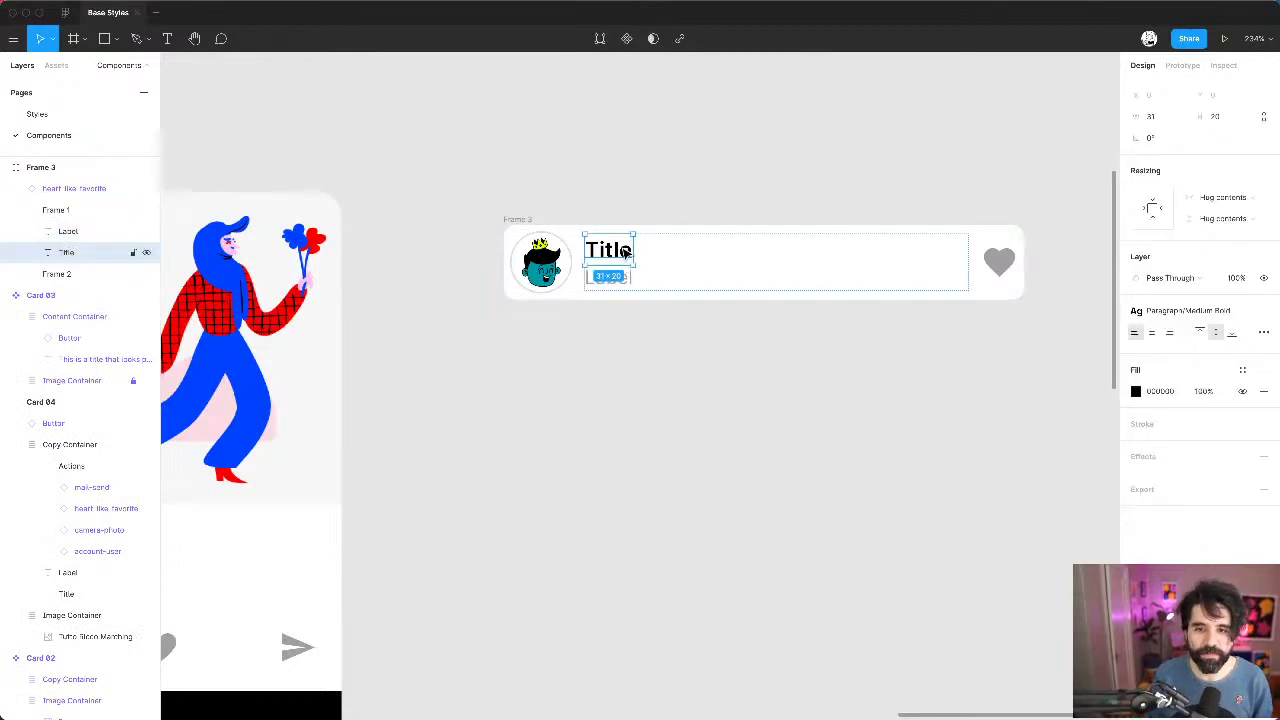
pyautogui.write('kjlashf kjadhsf kdashfkdjs afhdaskjf dsalkfjds')
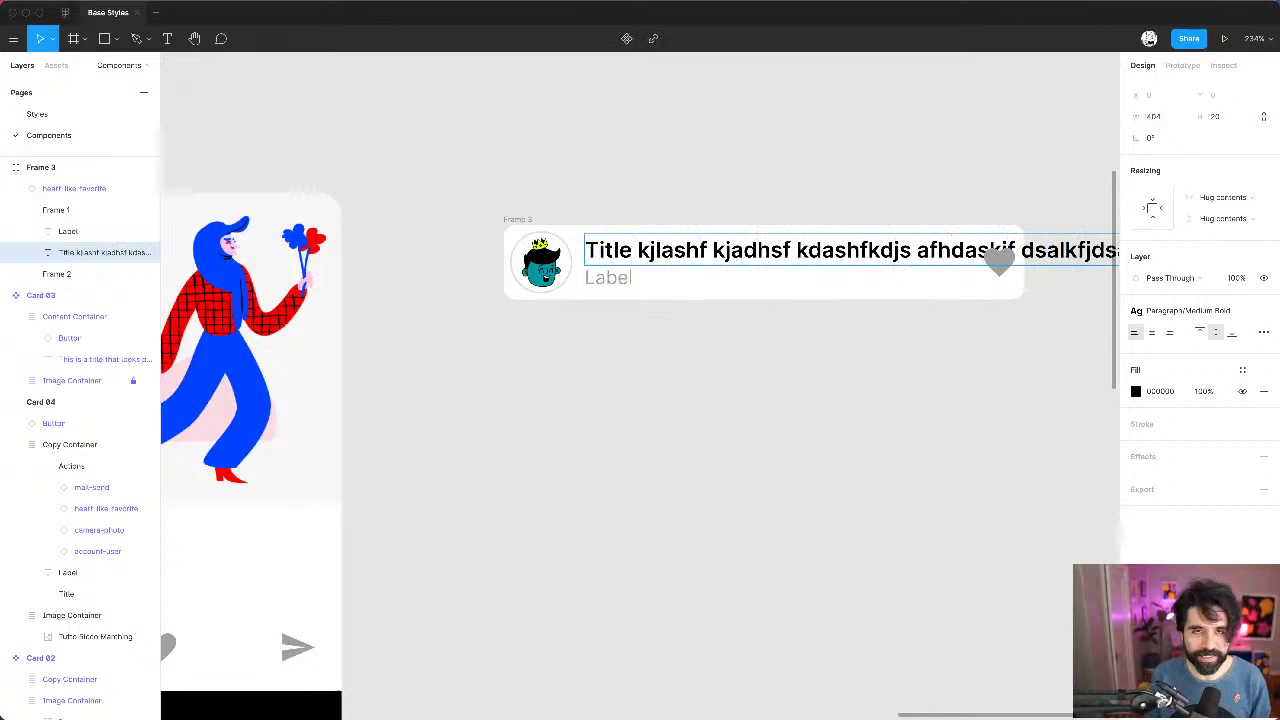
pyautogui.press('Escape')
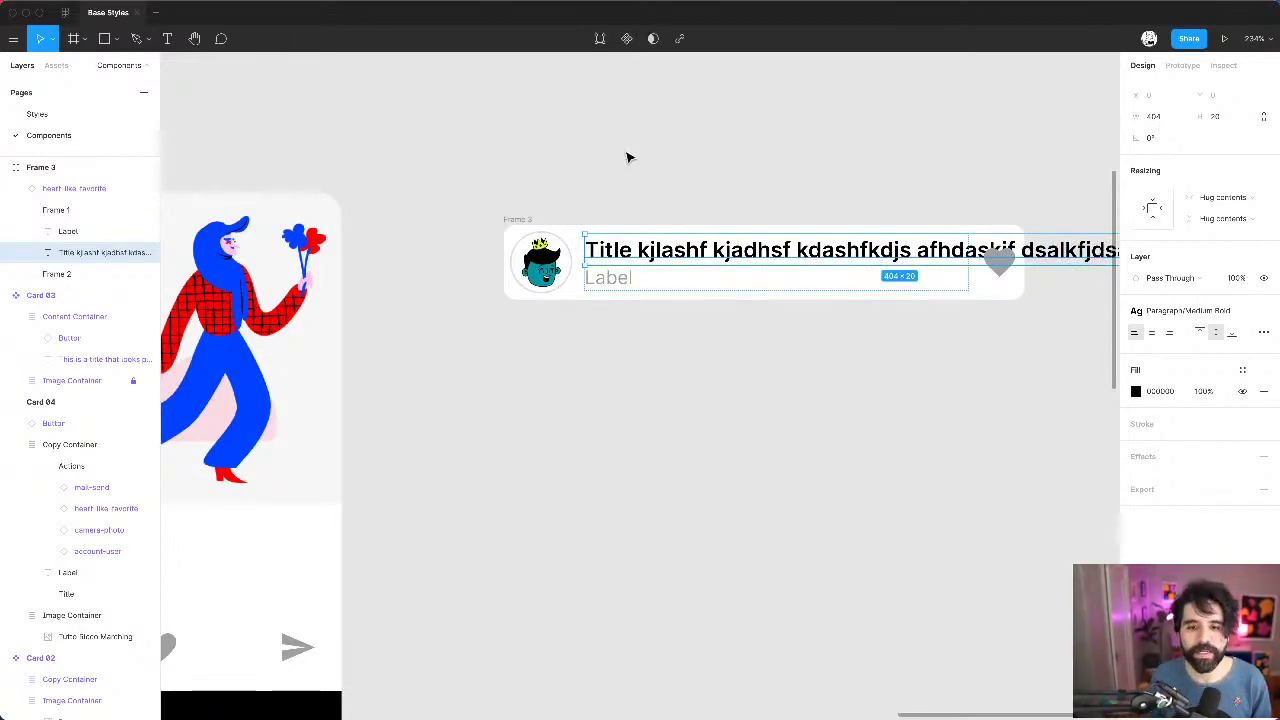
pyautogui.click(737, 166)
# Step: Set the horizontal resizing of both the title and label text layers to Fill container
pyautogui.click(640, 255)
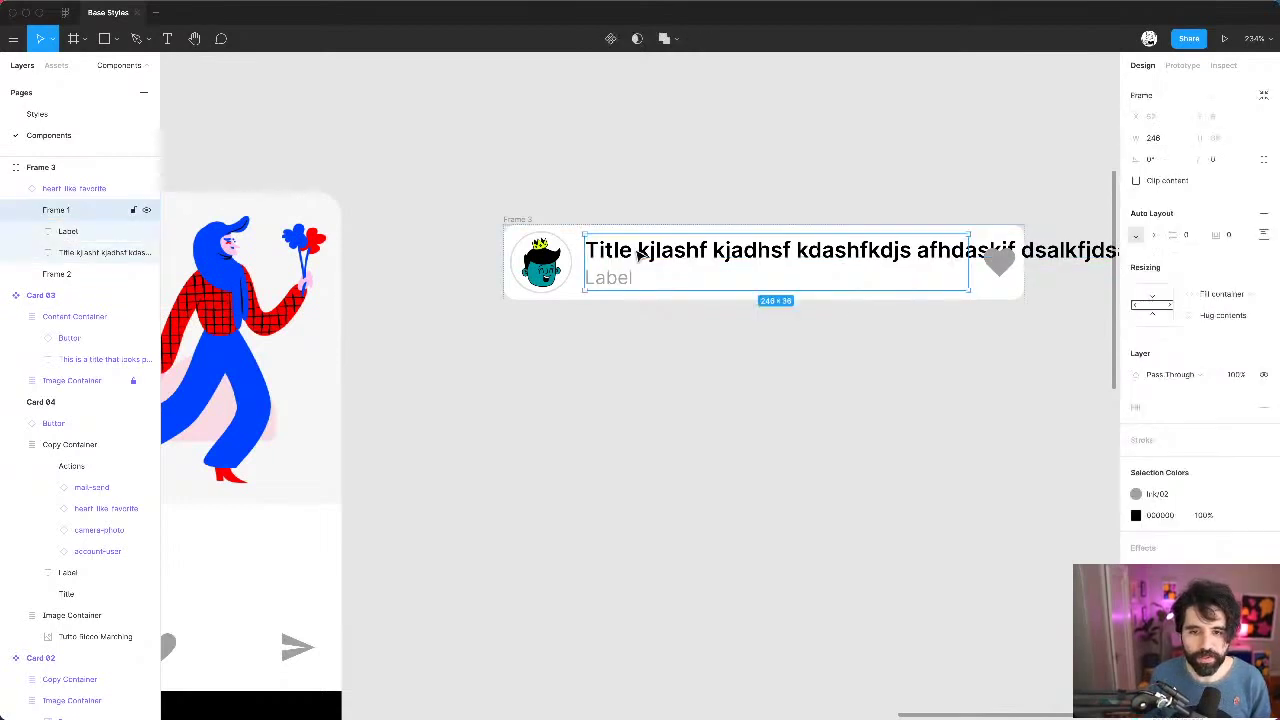
pyautogui.click(640, 255)
pyautogui.keyDown('shift'); pyautogui.click(622, 281); pyautogui.keyUp('shift')
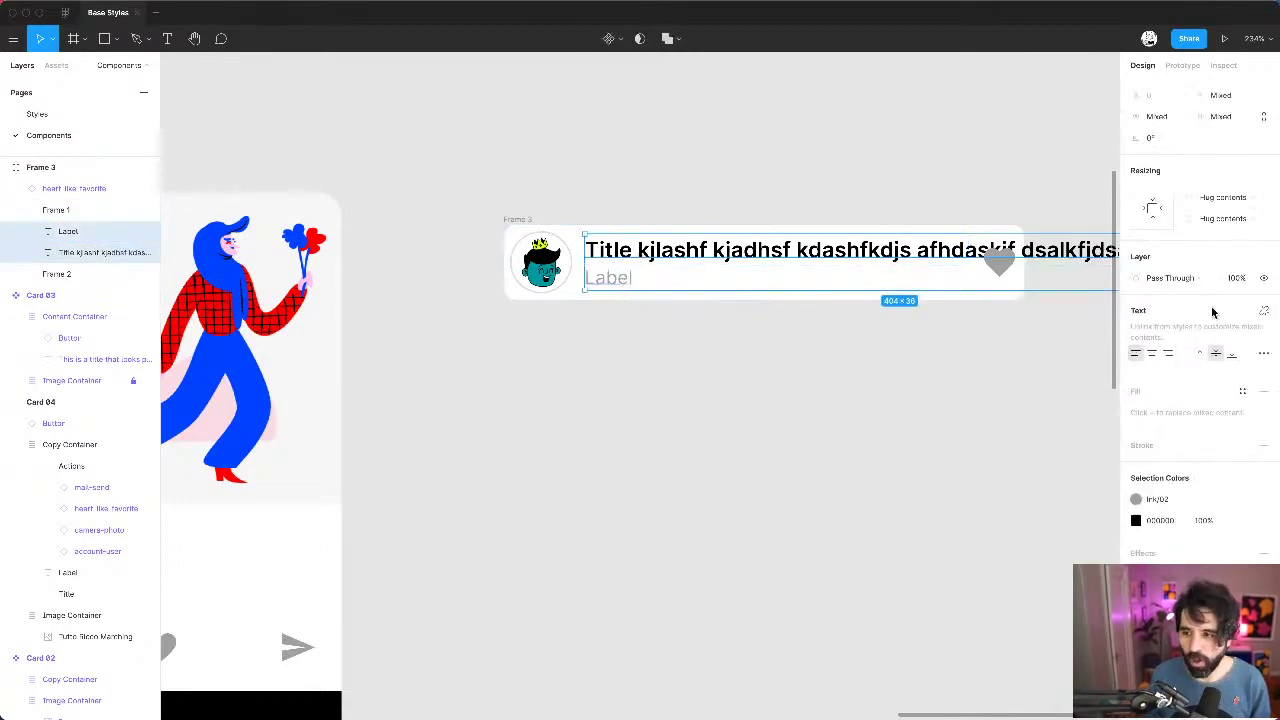
pyautogui.click(1226, 200)
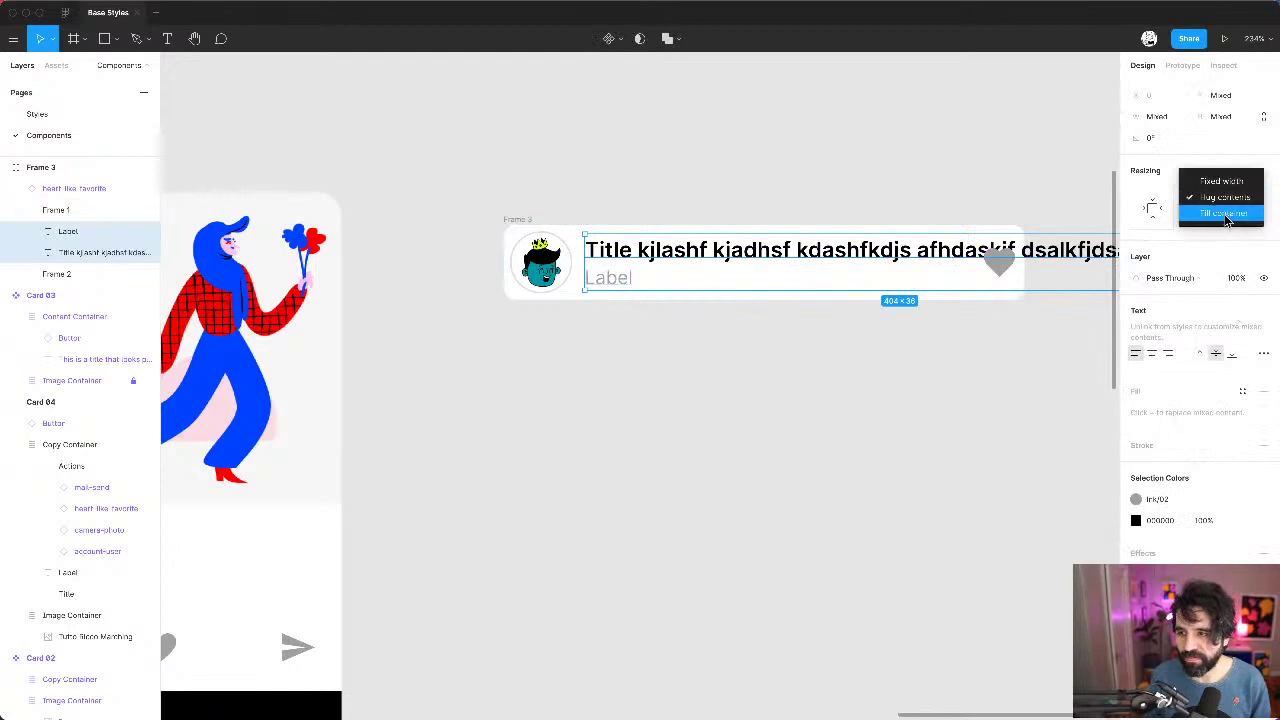
pyautogui.click(1226, 215)
pyautogui.click(770, 177)
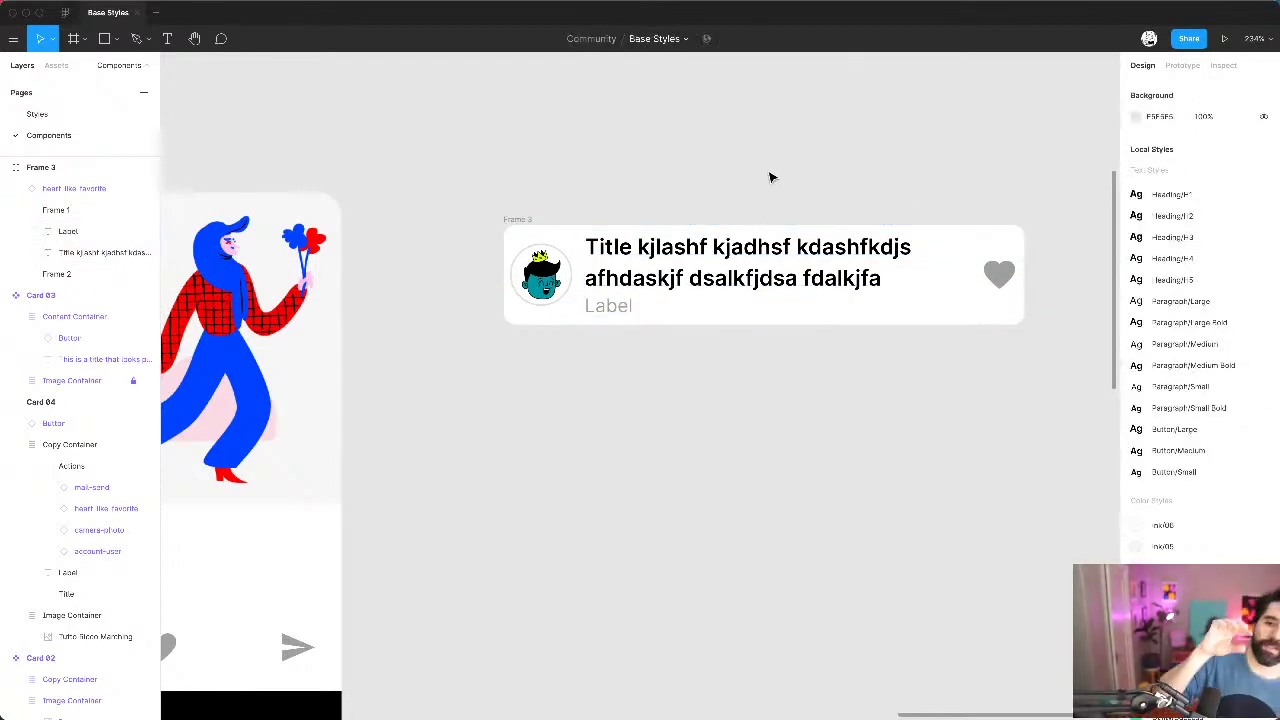
# Step: Replace the long filler text in the card's heading with "Title"
pyautogui.click(660, 256)
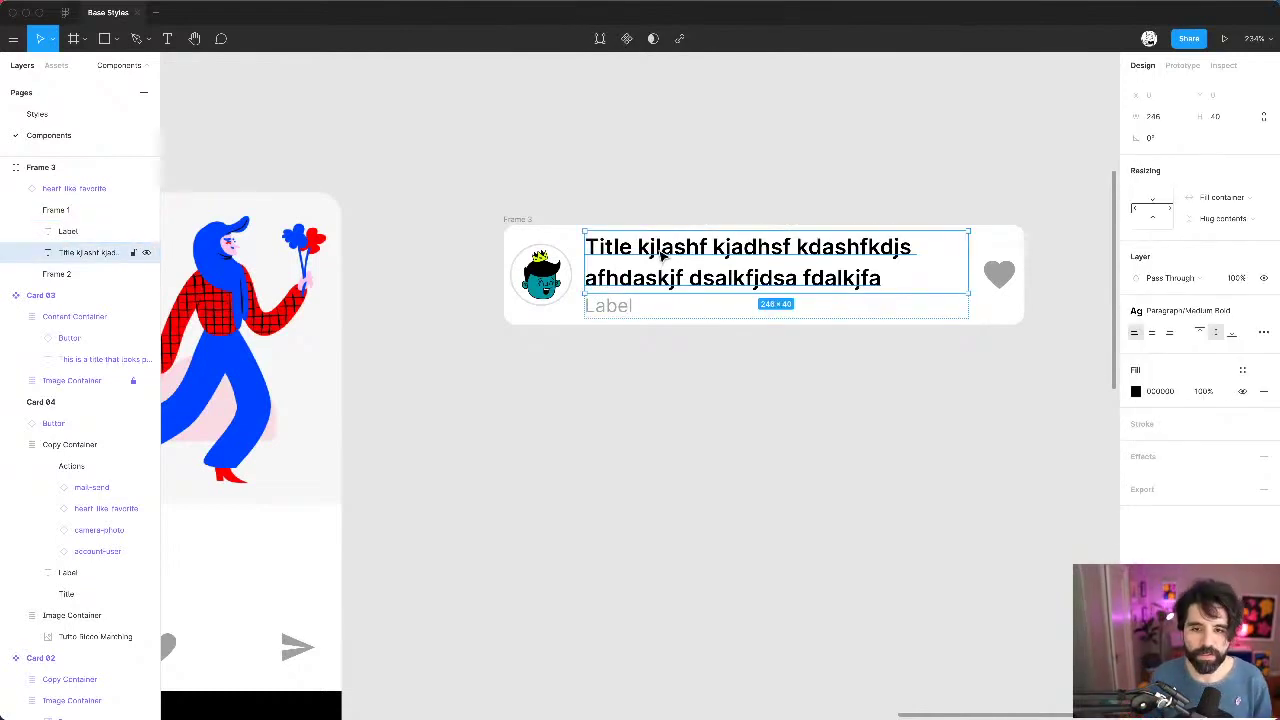
pyautogui.press('Return')
pyautogui.write('T')
pyautogui.press('BackSpace')
pyautogui.write('Title')
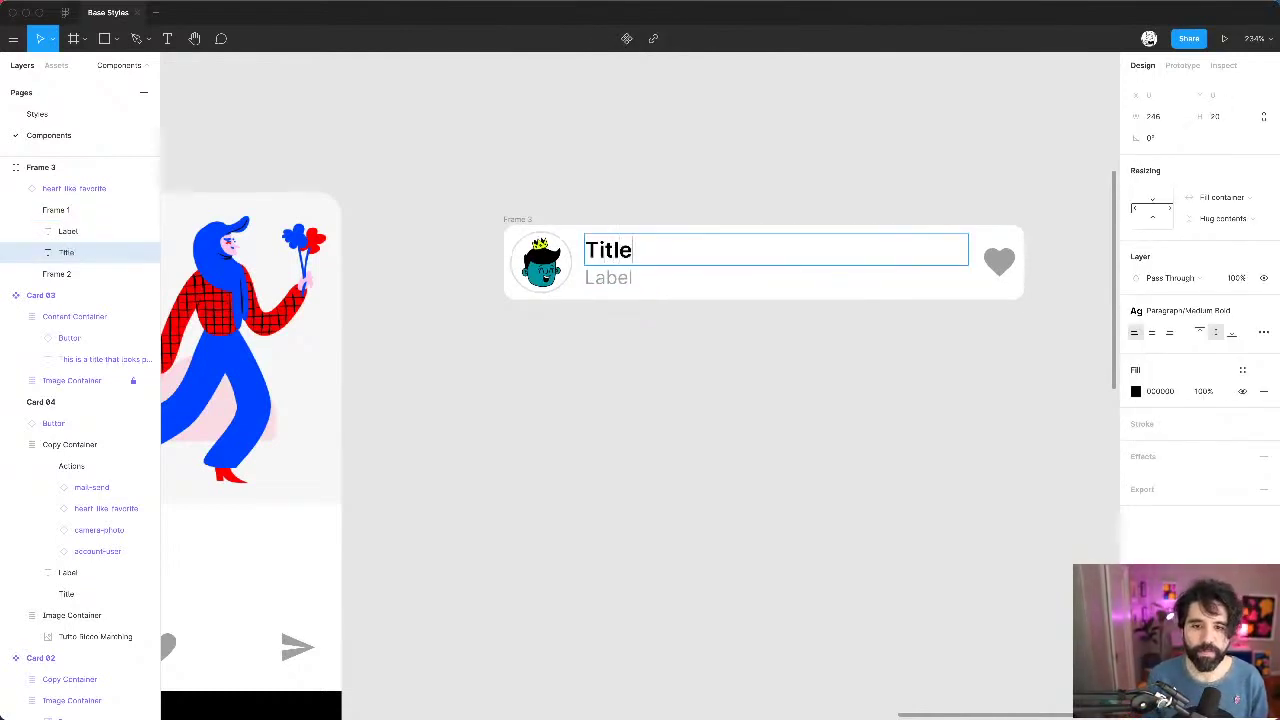
pyautogui.press('Escape')
pyautogui.click(685, 180)
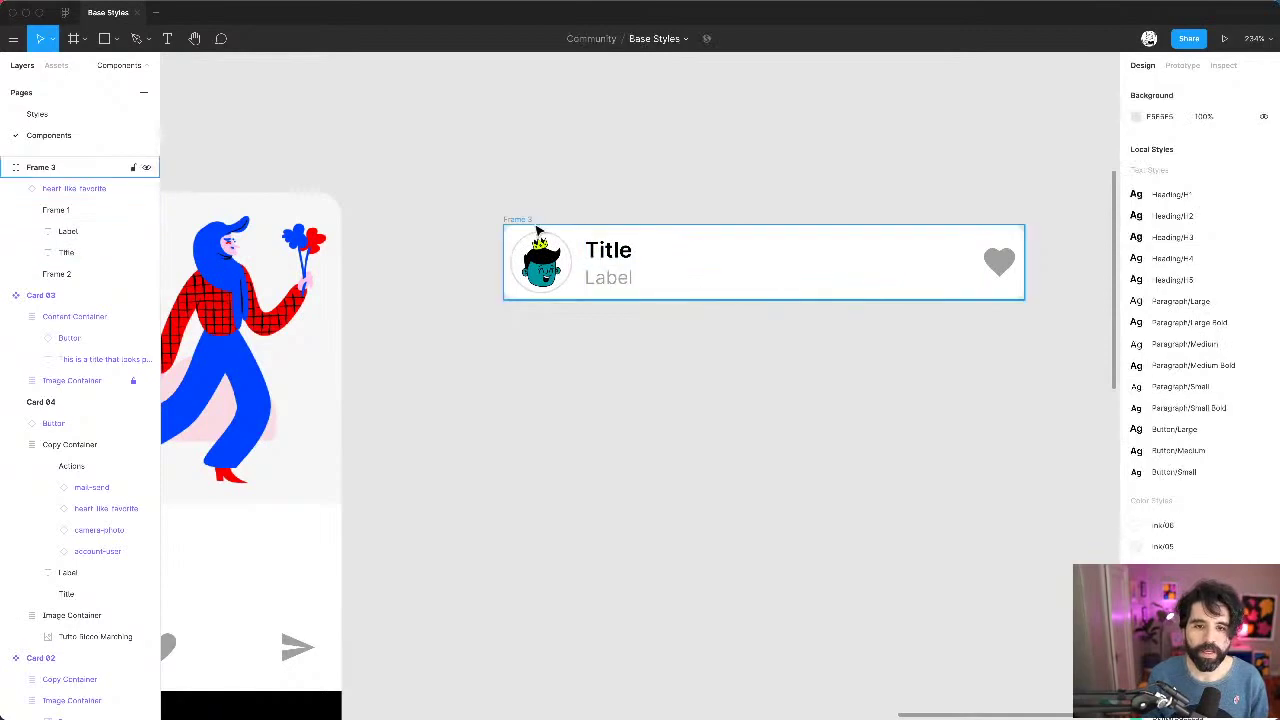
# Step: Set the horizontal card frame's width to 320
pyautogui.click(706, 236)
pyautogui.click(1167, 166)
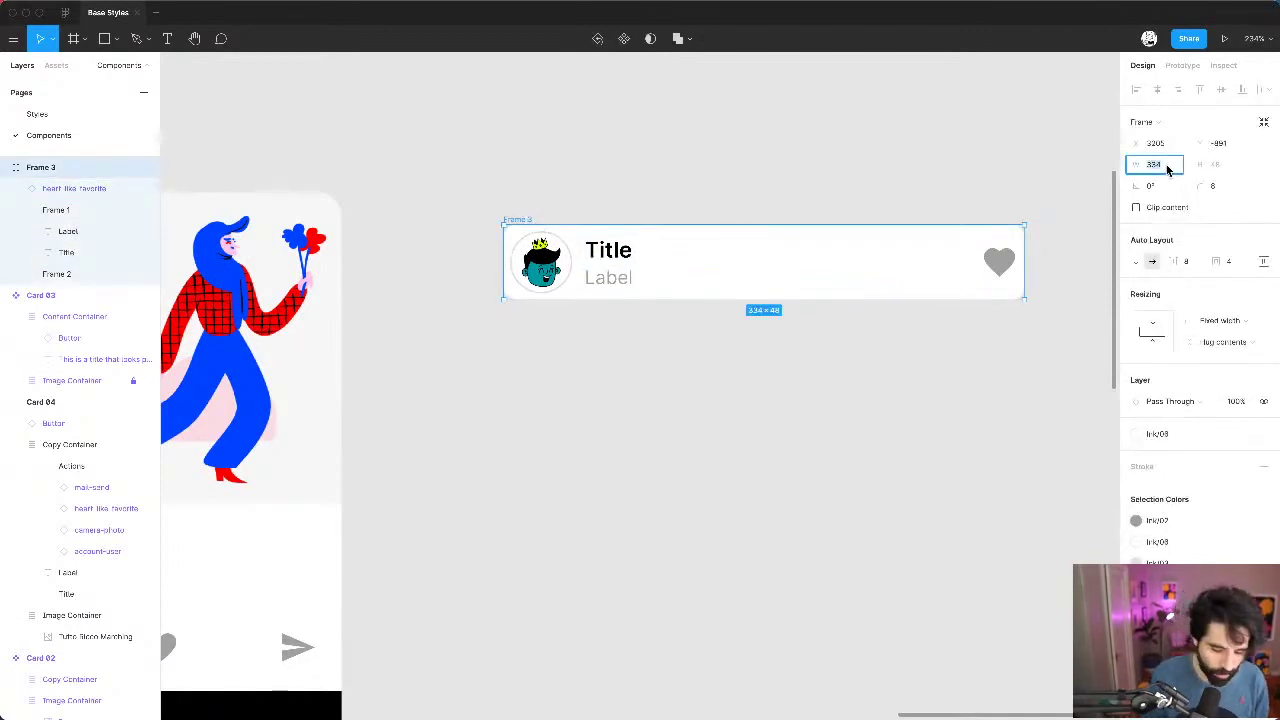
pyautogui.write('320')
pyautogui.press('Return')
pyautogui.click(822, 203)
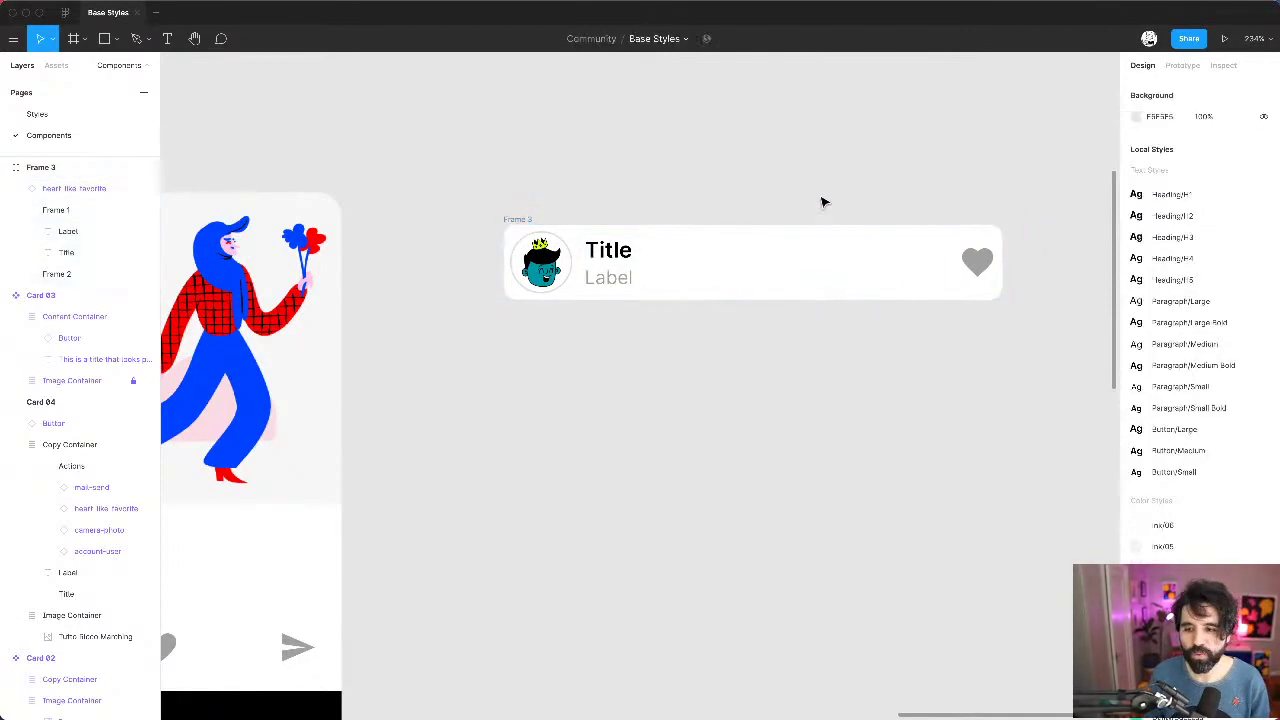
# Step: Set the horizontal card frame's left and right auto layout padding to 8
pyautogui.click(528, 219)
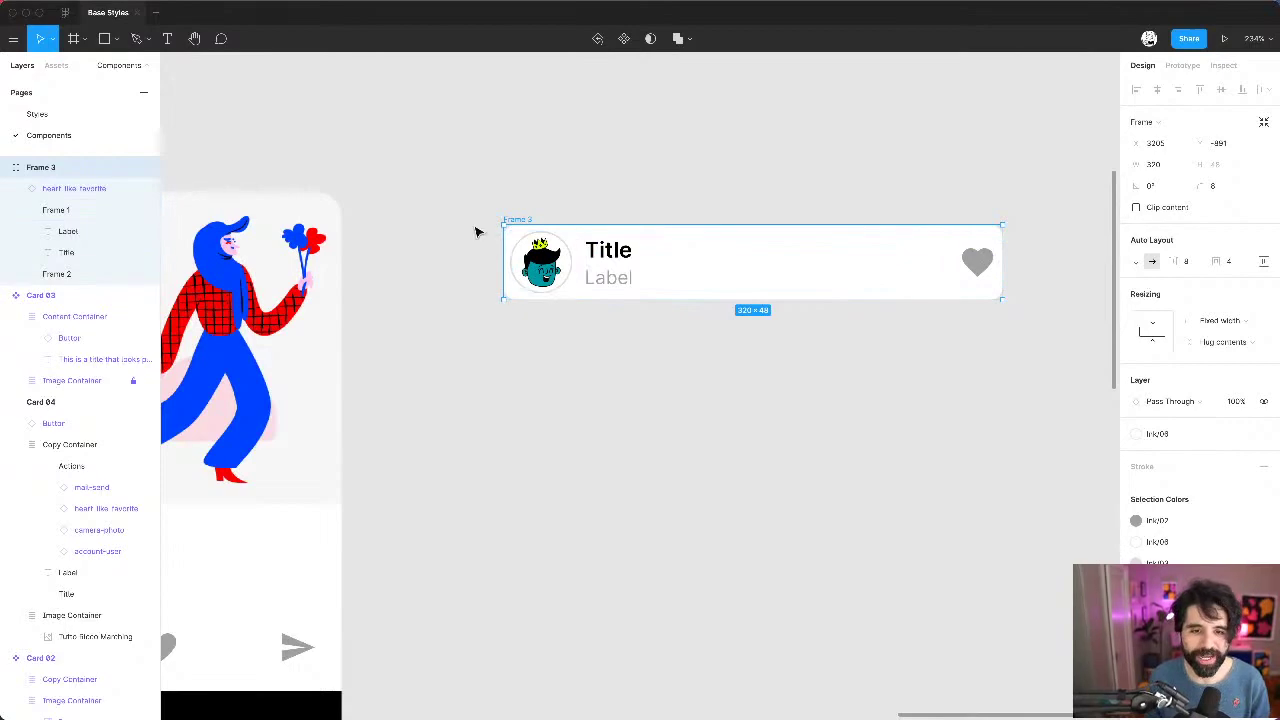
pyautogui.scroll(5, 474, 229)
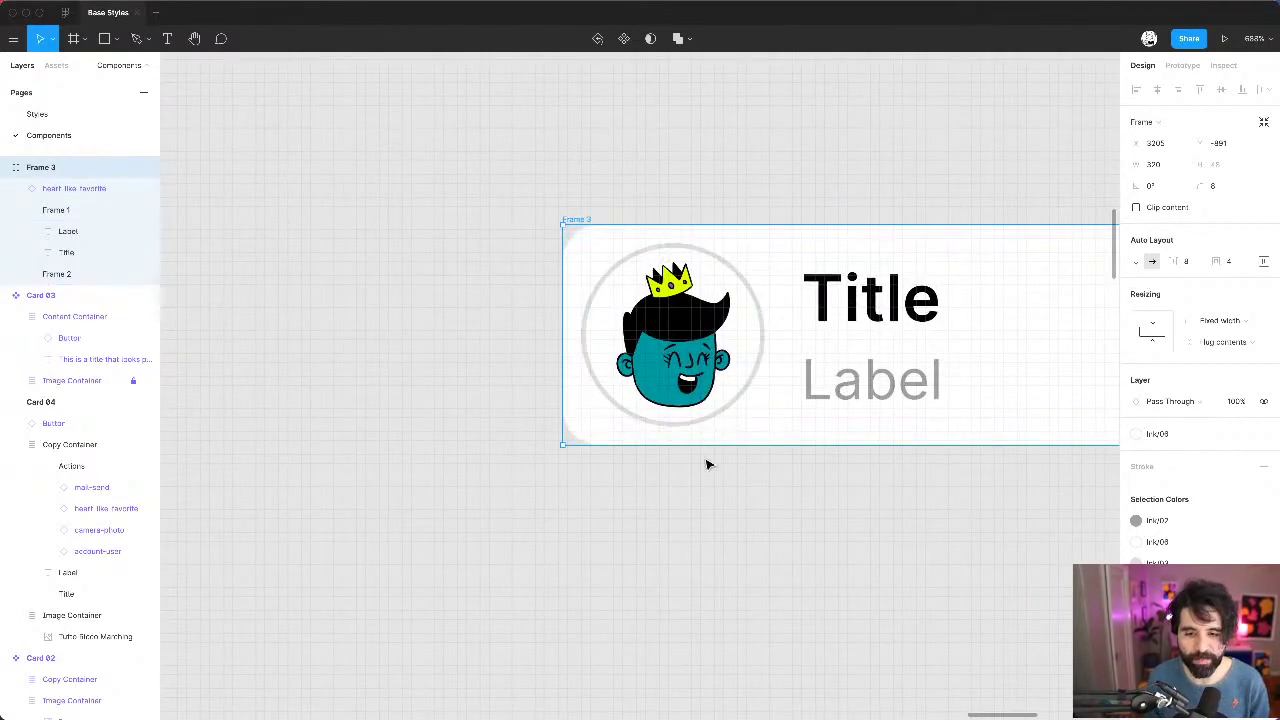
pyautogui.scroll(5, 591, 326)
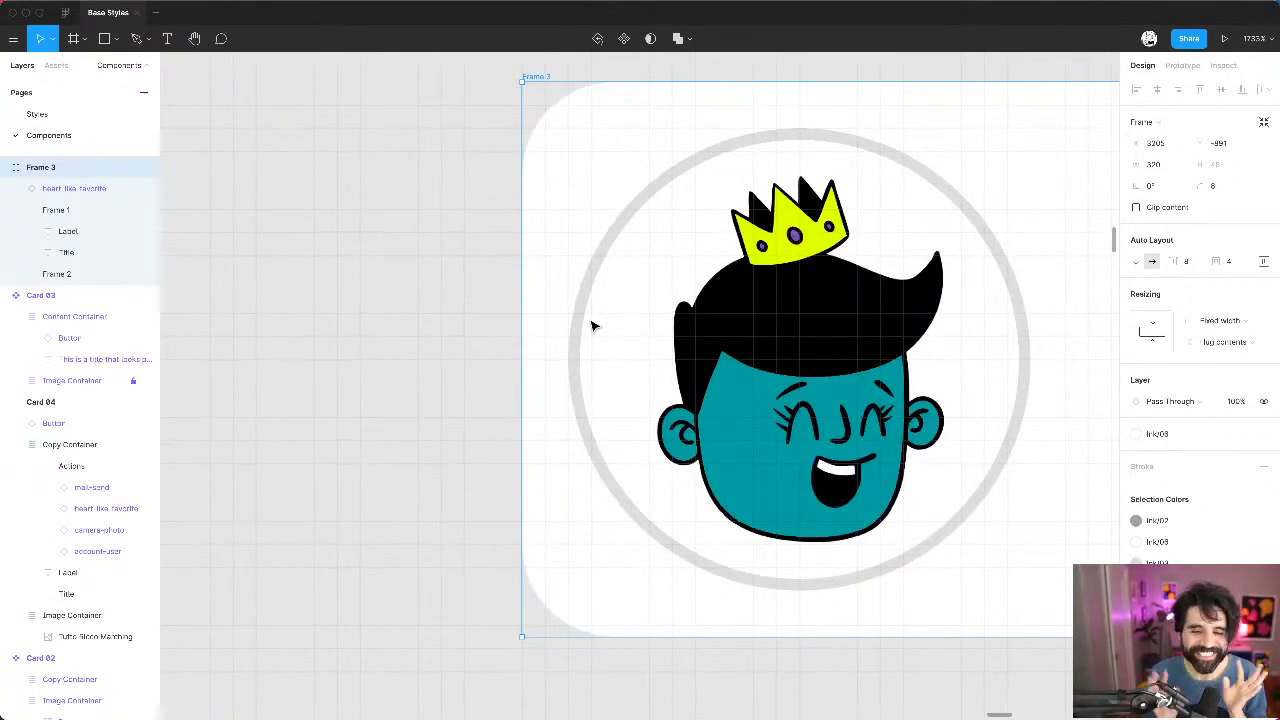
pyautogui.scroll(-10, 591, 326)
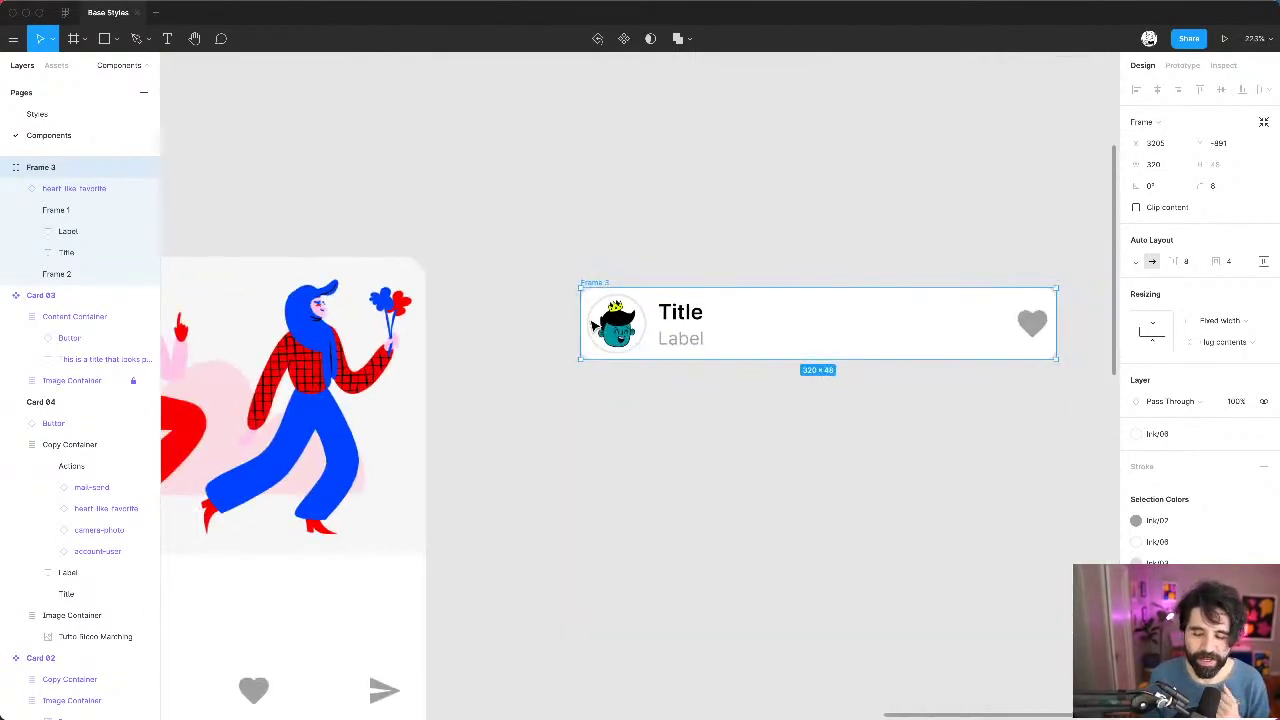
pyautogui.click(1264, 261)
pyautogui.click(1183, 320)
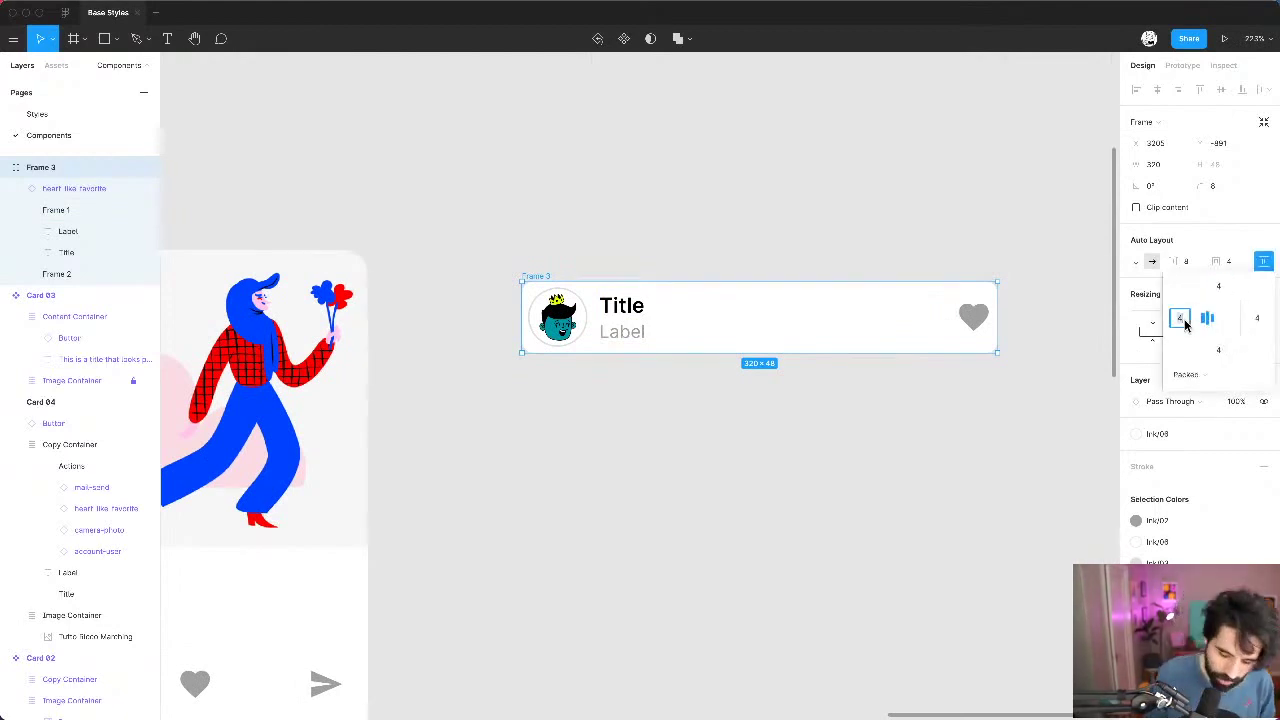
pyautogui.press('Tab')
pyautogui.press('Tab')
pyautogui.press('Tab')
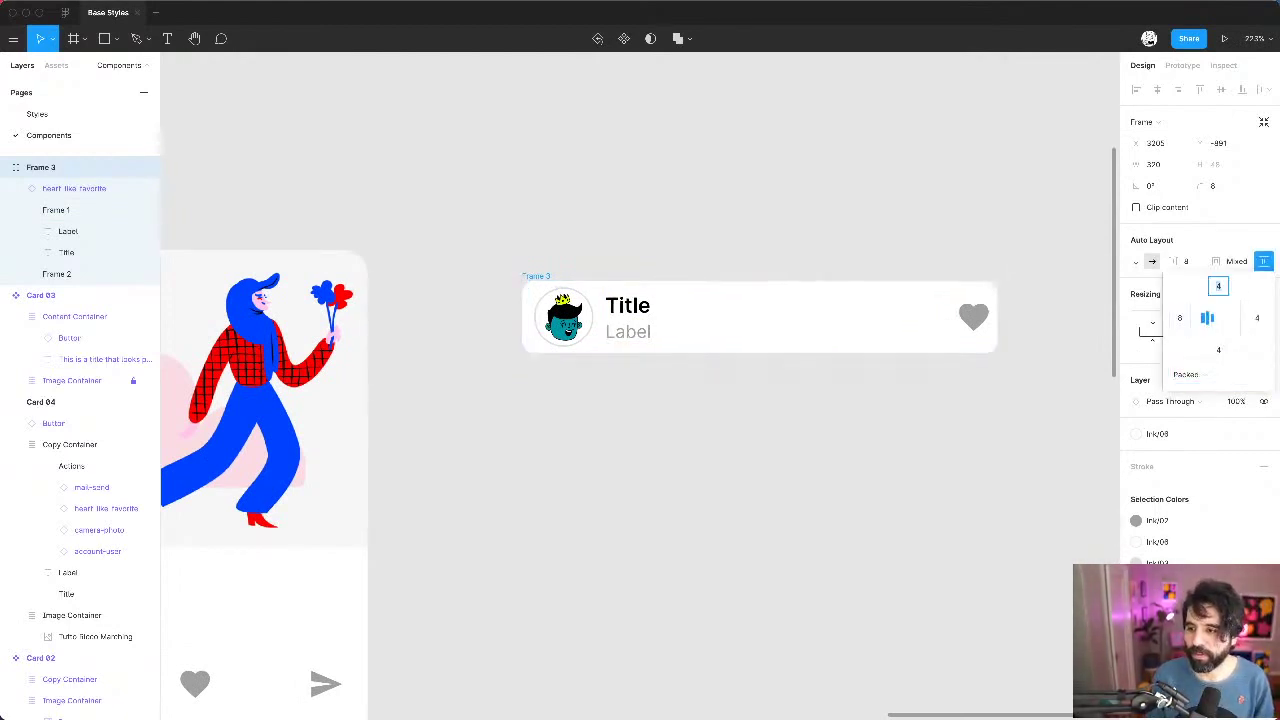
pyautogui.write('8')
pyautogui.press('Return')
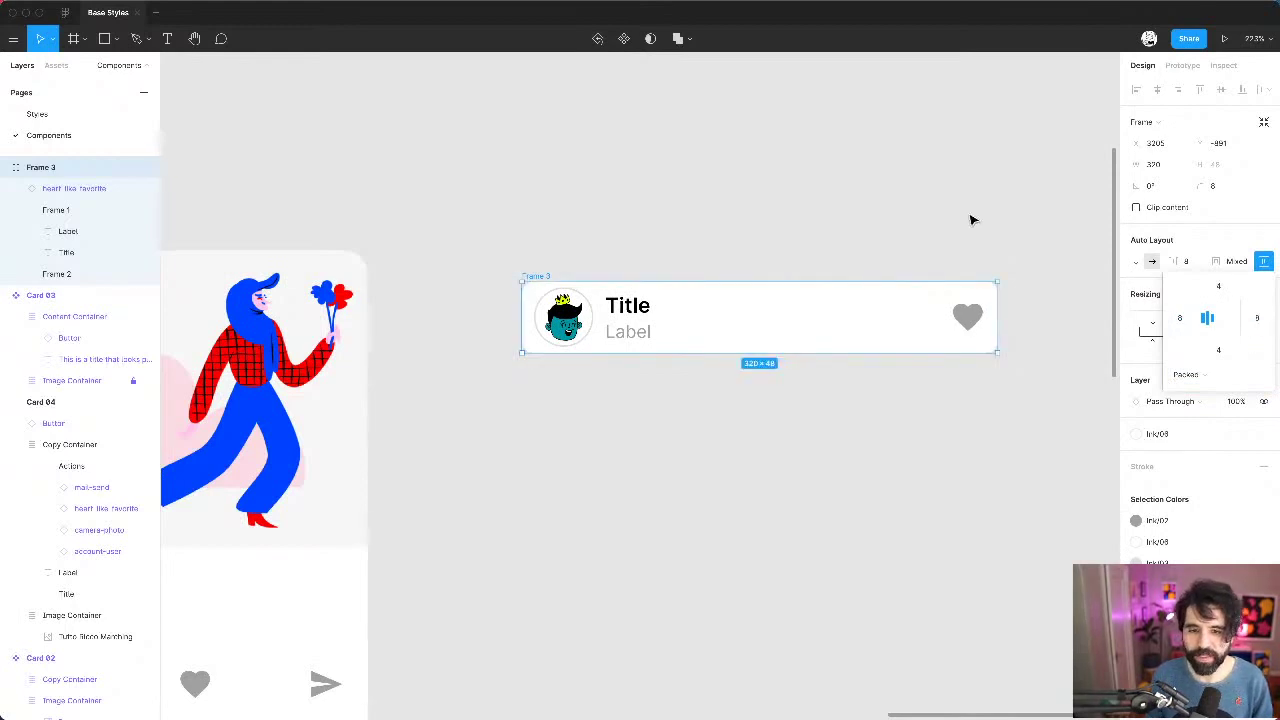
pyautogui.click(971, 230)
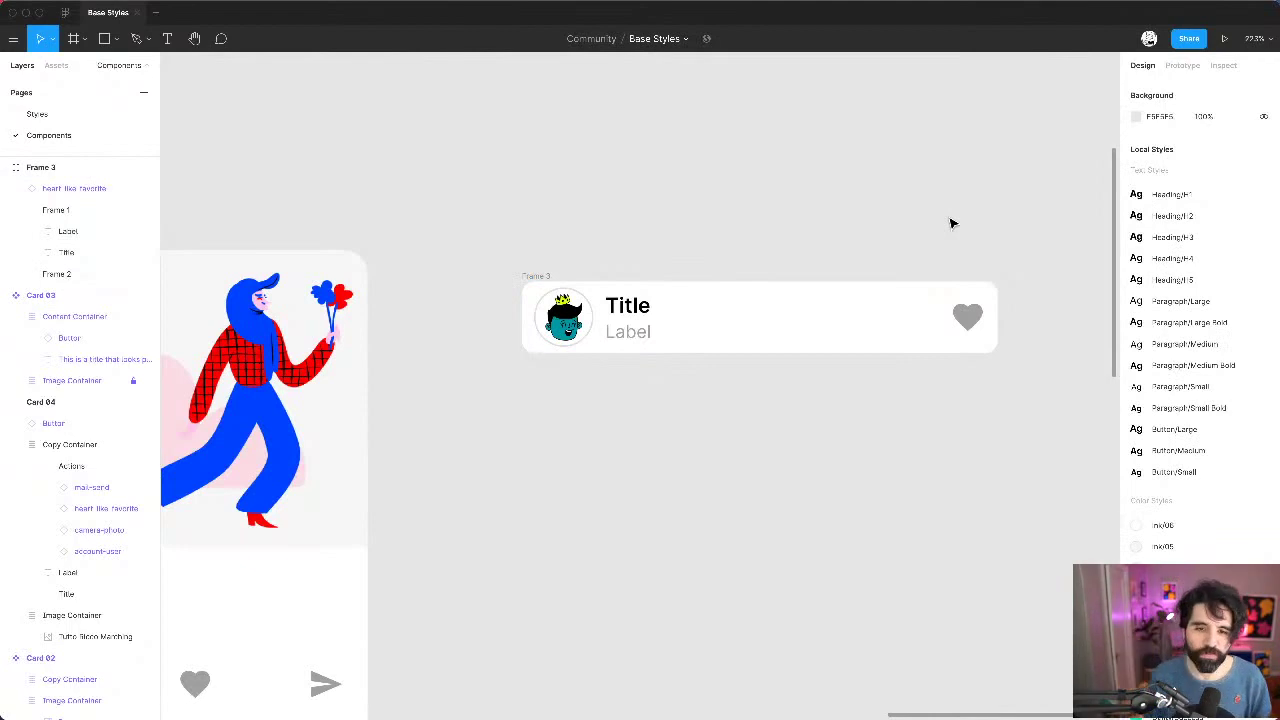
# Step: Rename the horizontal card frame as "Cell 01"
pyautogui.click(538, 276)
pyautogui.press('super+r')
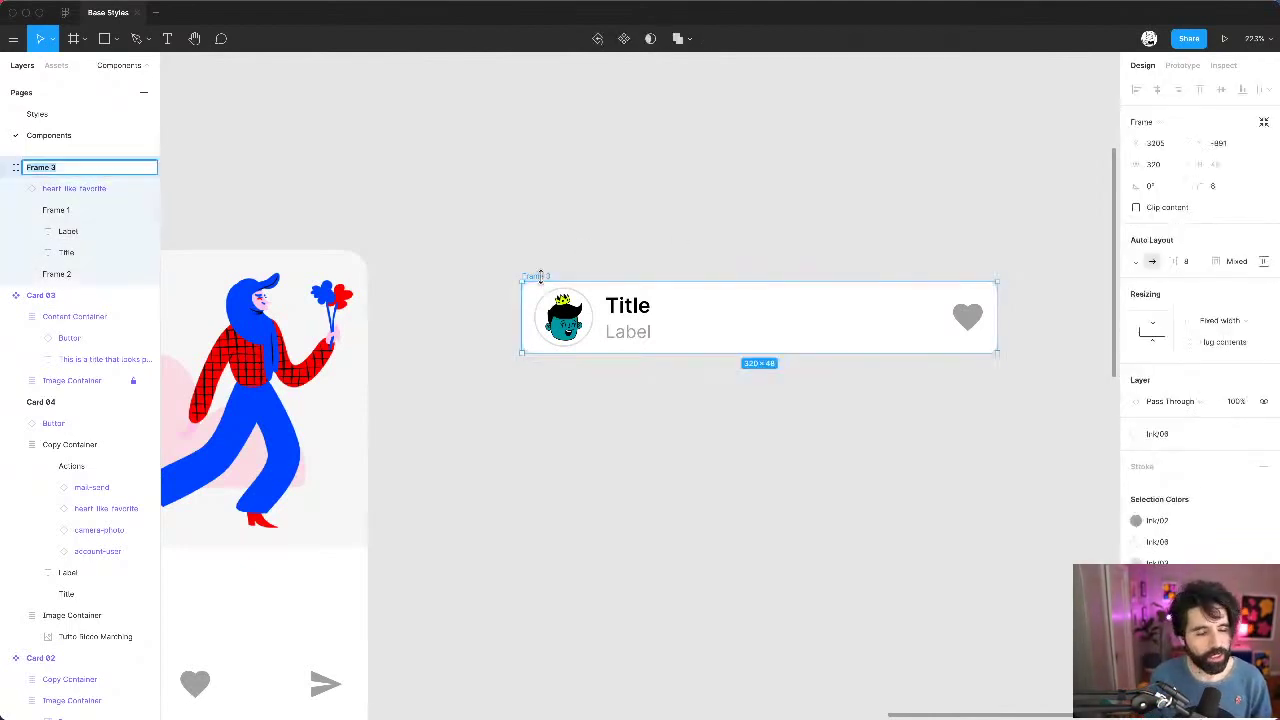
pyautogui.write('C')
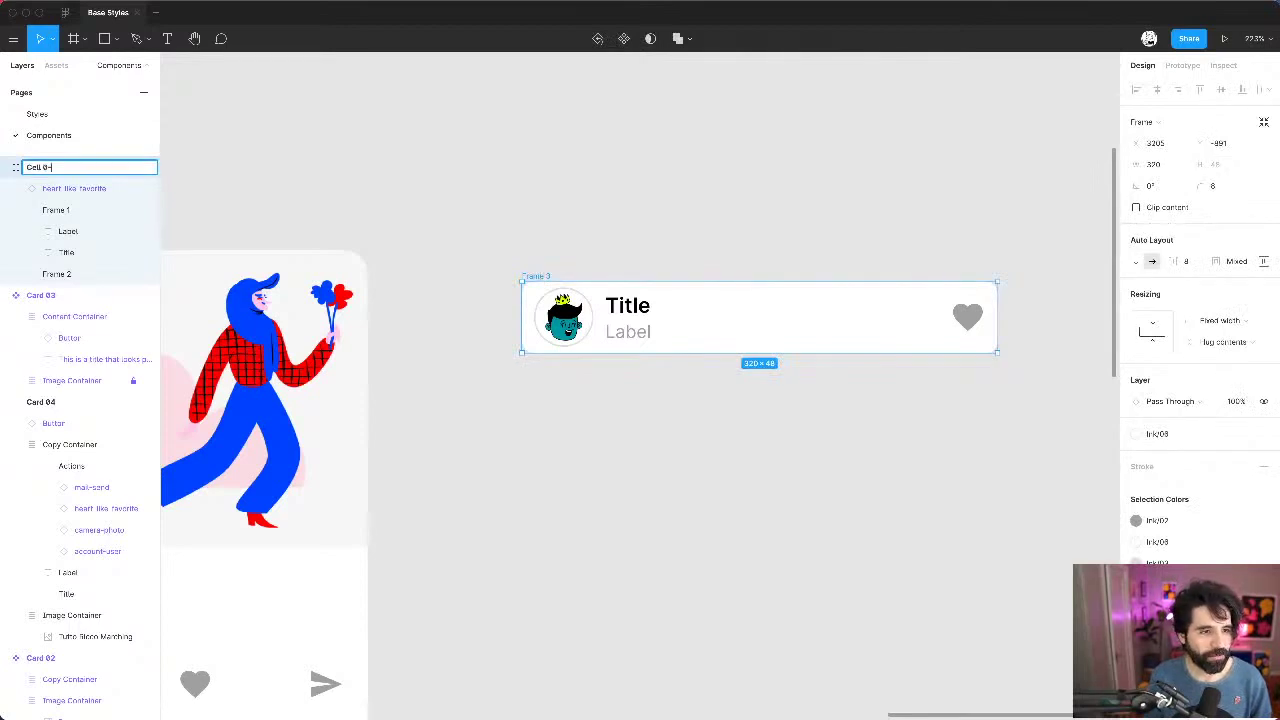
pyautogui.write('ell 01')
pyautogui.press('Return')
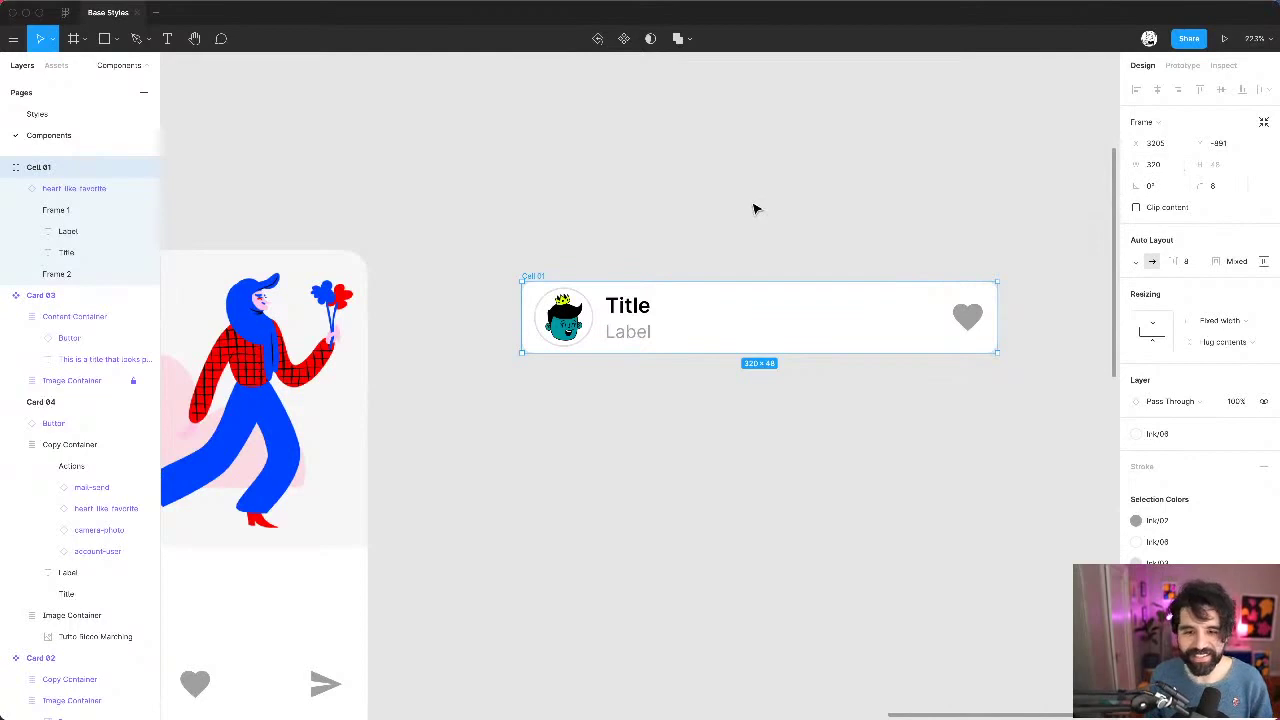
# Step: Rename the frame around the character head in Cell 01 as "Avatar"
pyautogui.scroll(-5, 754, 206)
pyautogui.click(718, 192)
pyautogui.scroll(5, 697, 194)
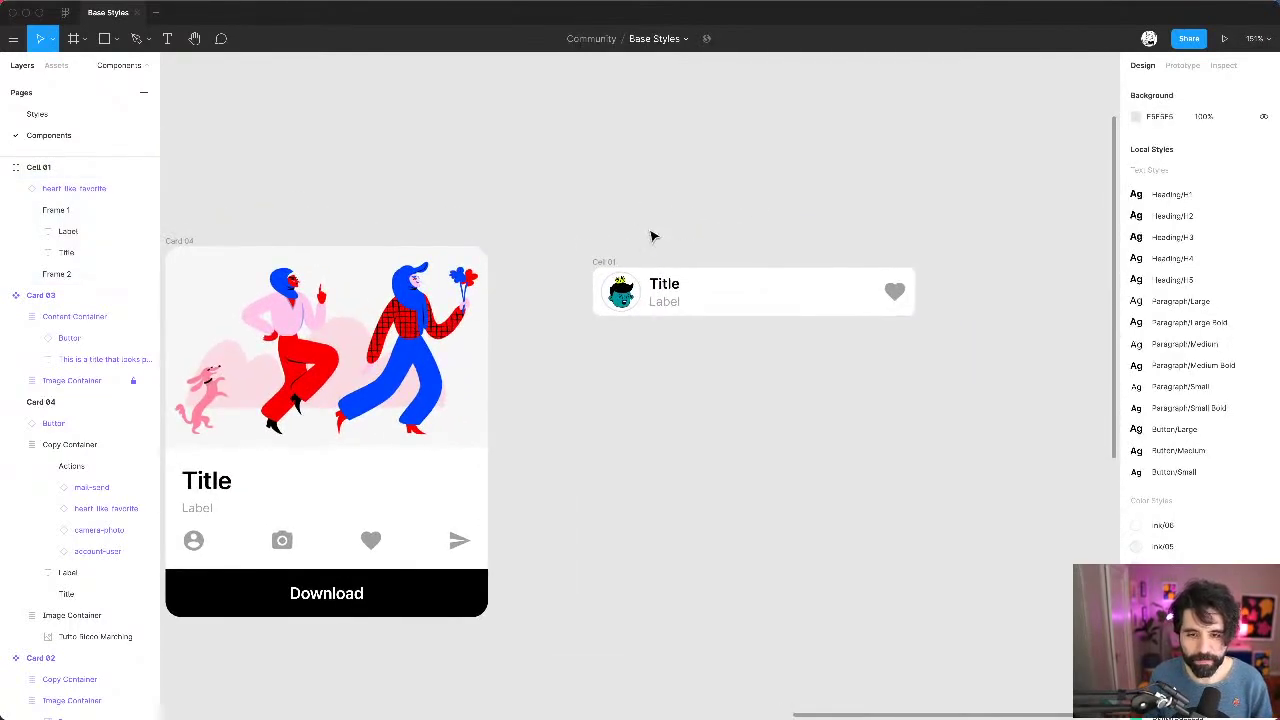
pyautogui.click(665, 288)
pyautogui.click(608, 293)
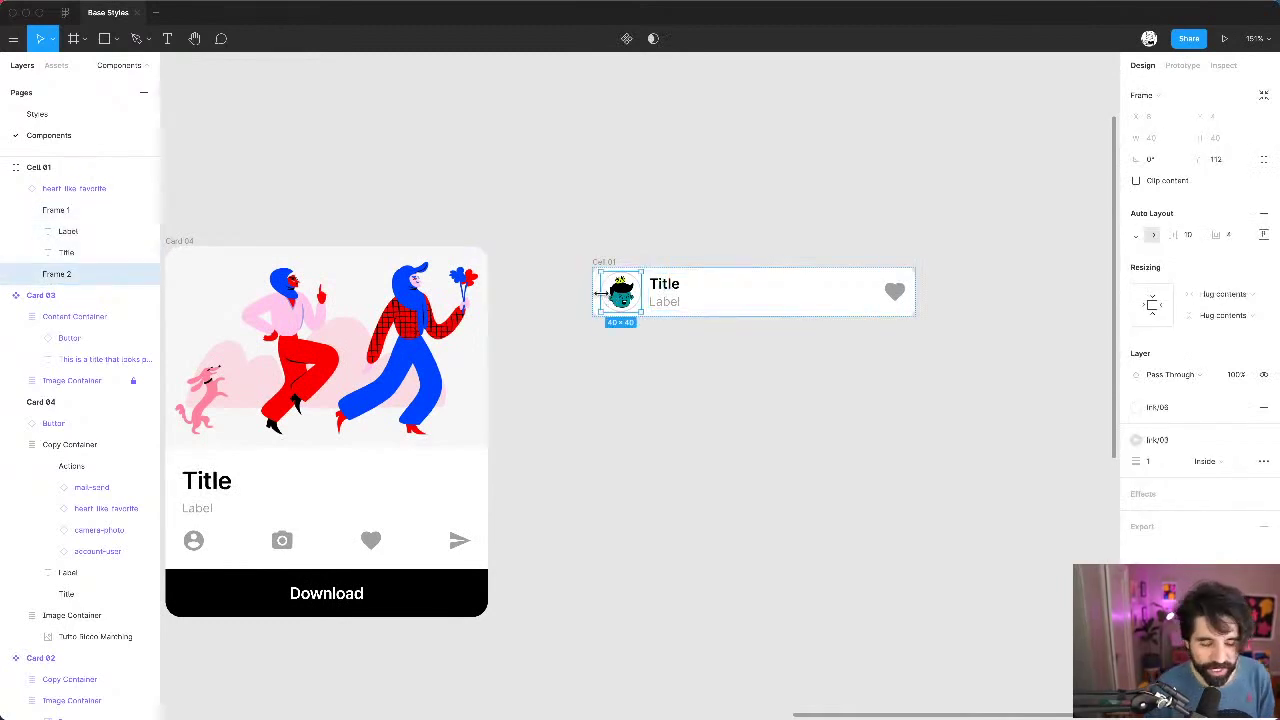
pyautogui.hotkey('ctrl', 'r')
pyautogui.write('A')
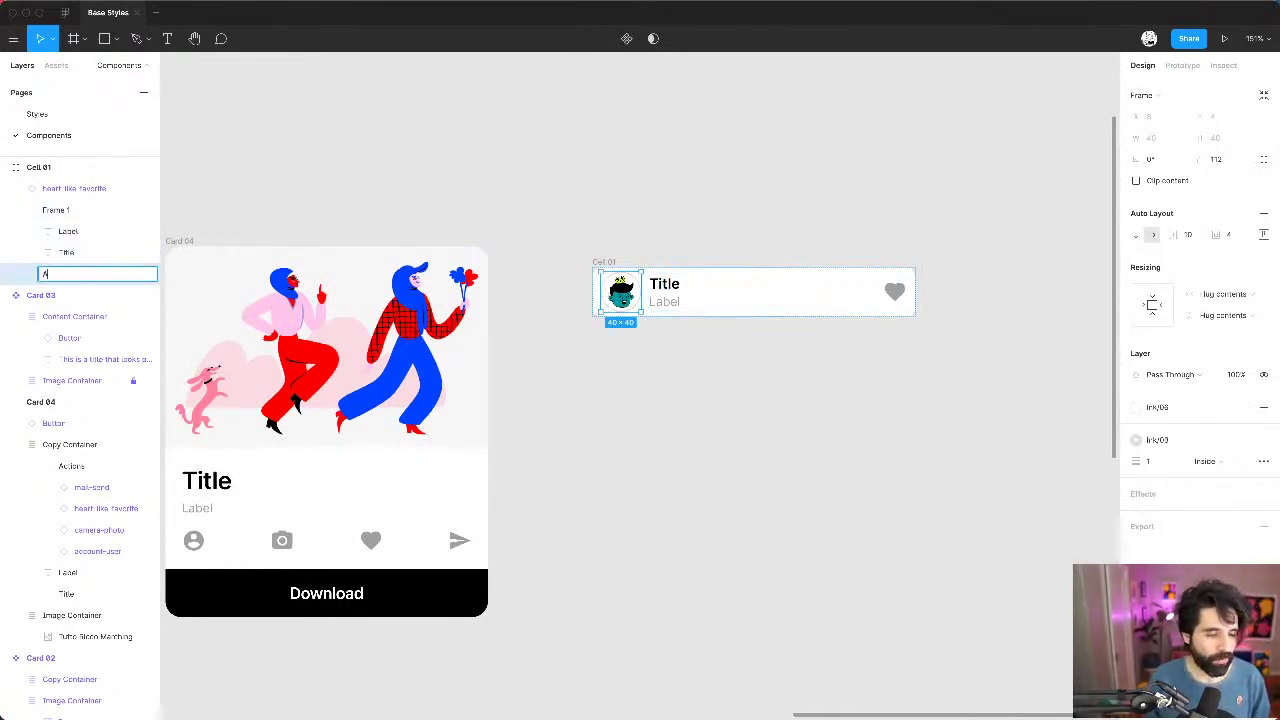
pyautogui.write('vatar')
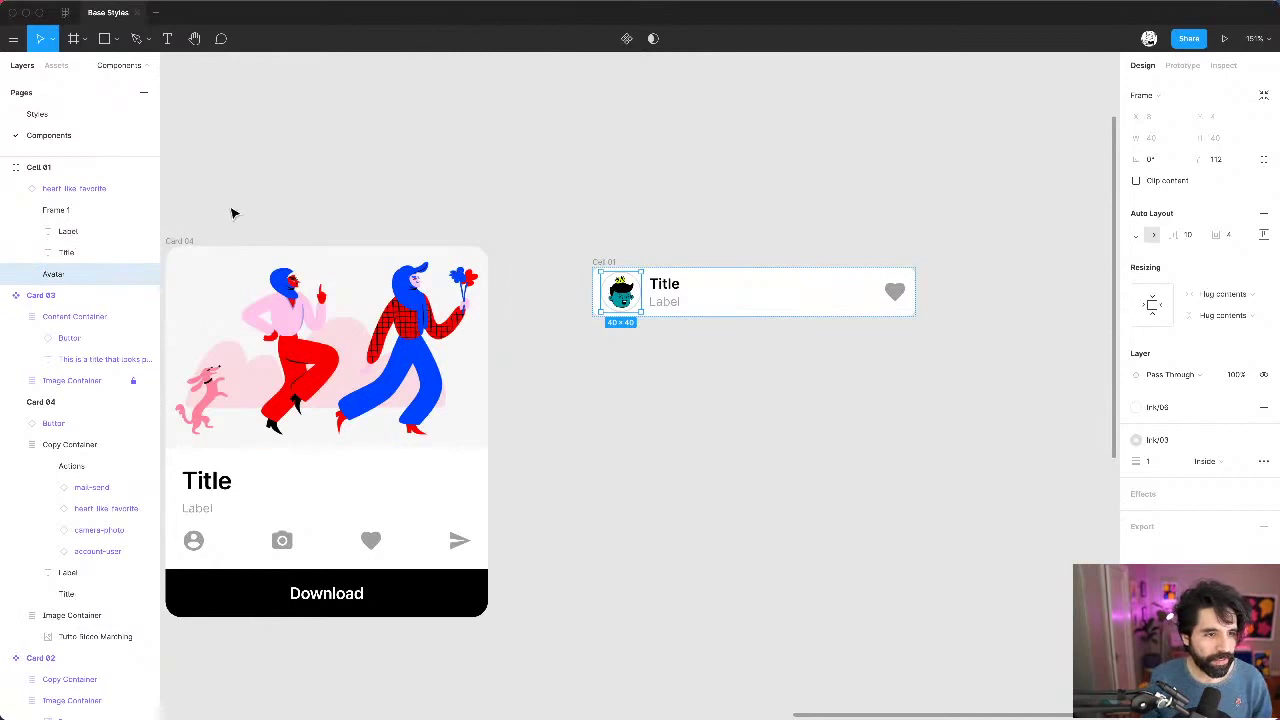
# Step: Rename the heart-like-favorite layer in Cell 01 as "Icon"
pyautogui.click(63, 193)
pyautogui.doubleClick(63, 189)
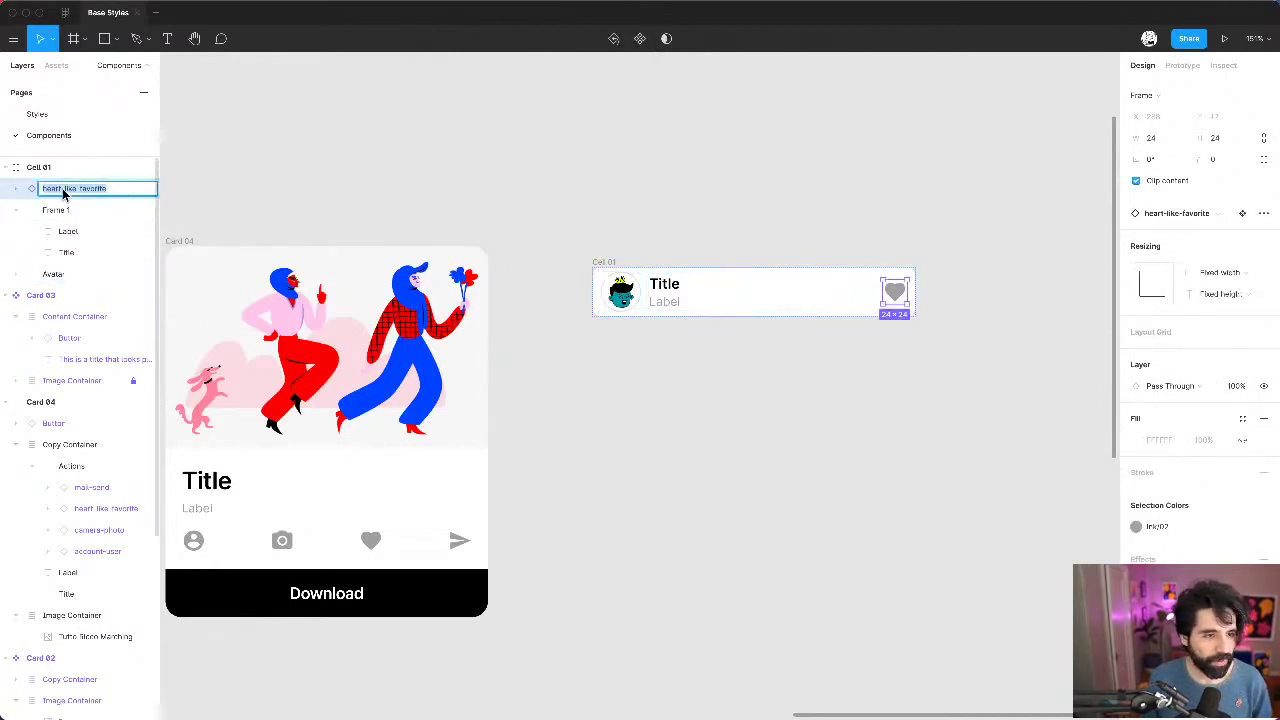
pyautogui.write('Icon')
pyautogui.press('Return')
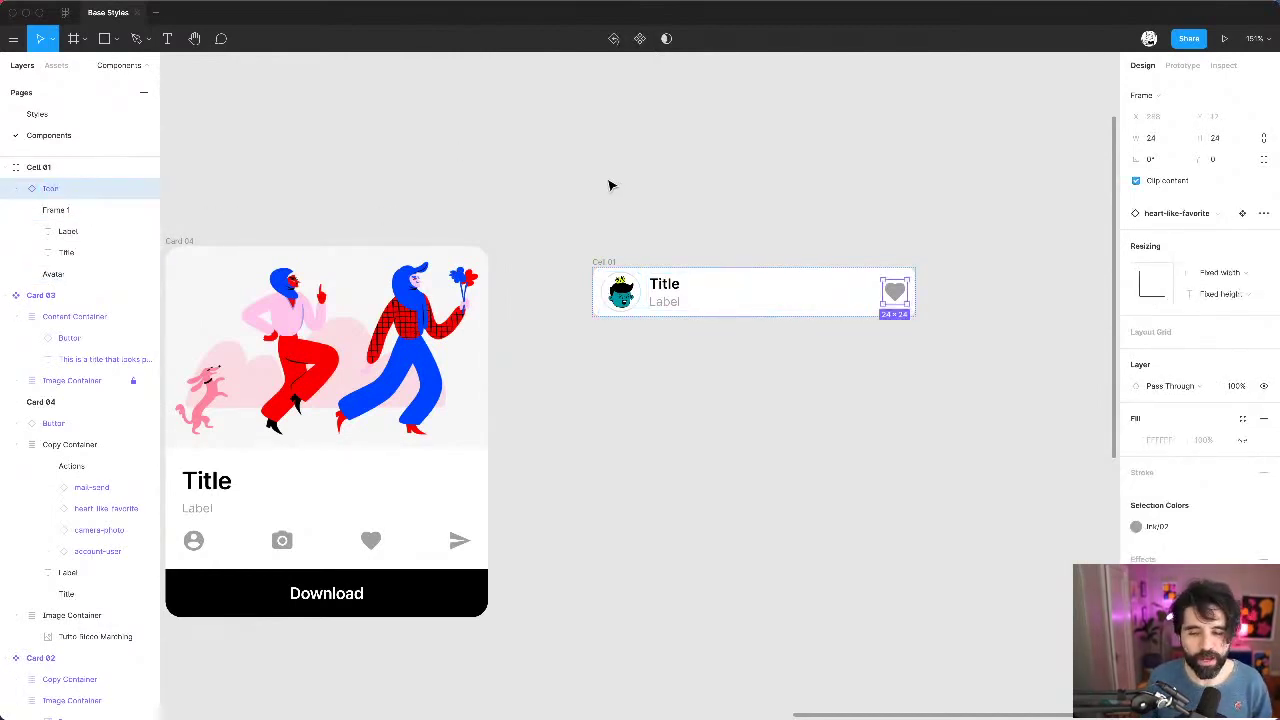
# Step: Search the swappable instances for "men" and swap Cell 01's heart icon for the vertical more-overflow-menu icon
pyautogui.click(1180, 215)
pyautogui.write('men')
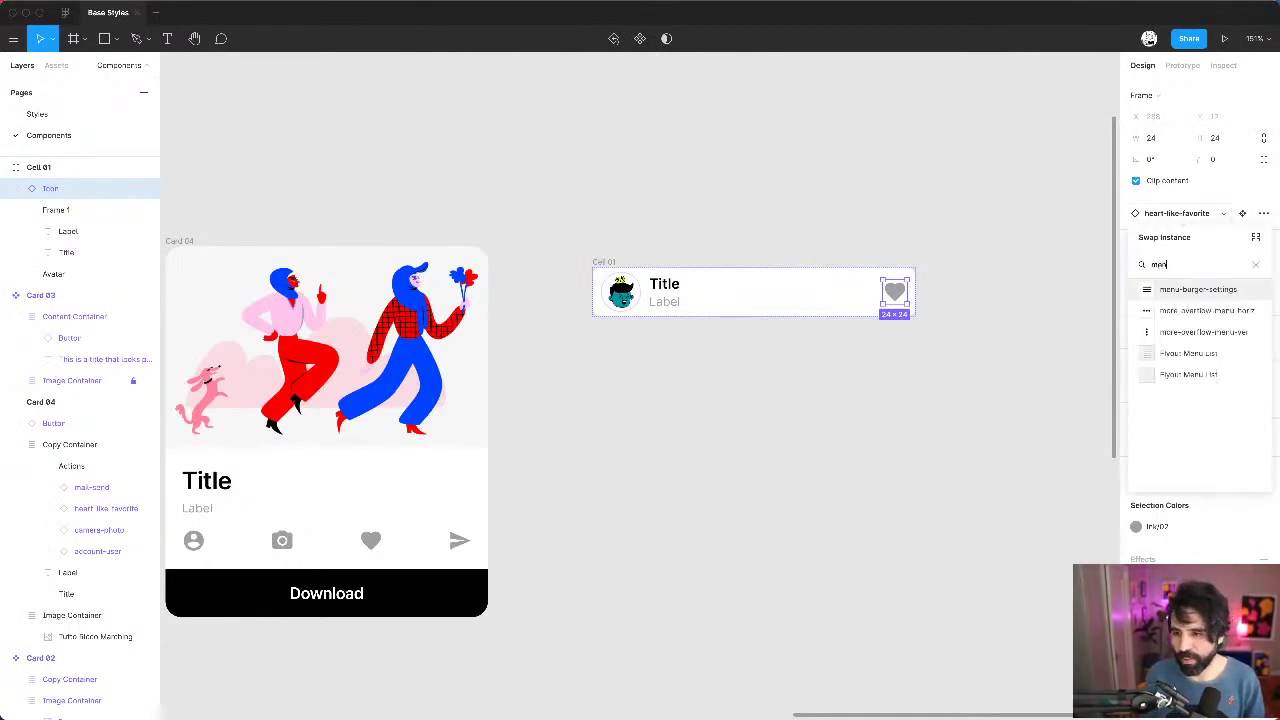
pyautogui.click(1203, 331)
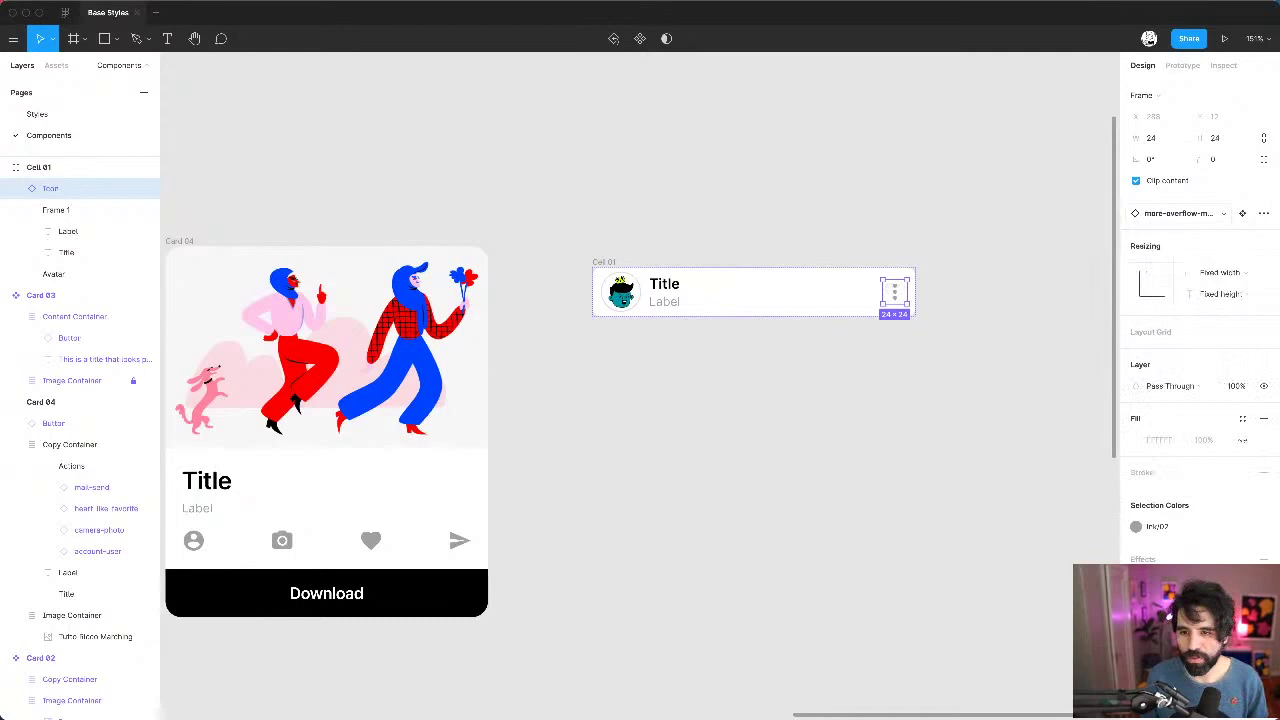
pyautogui.click(933, 190)
# Step: Rename the frame holding Cell 01's title and label texts as "Content"
pyautogui.click(689, 289)
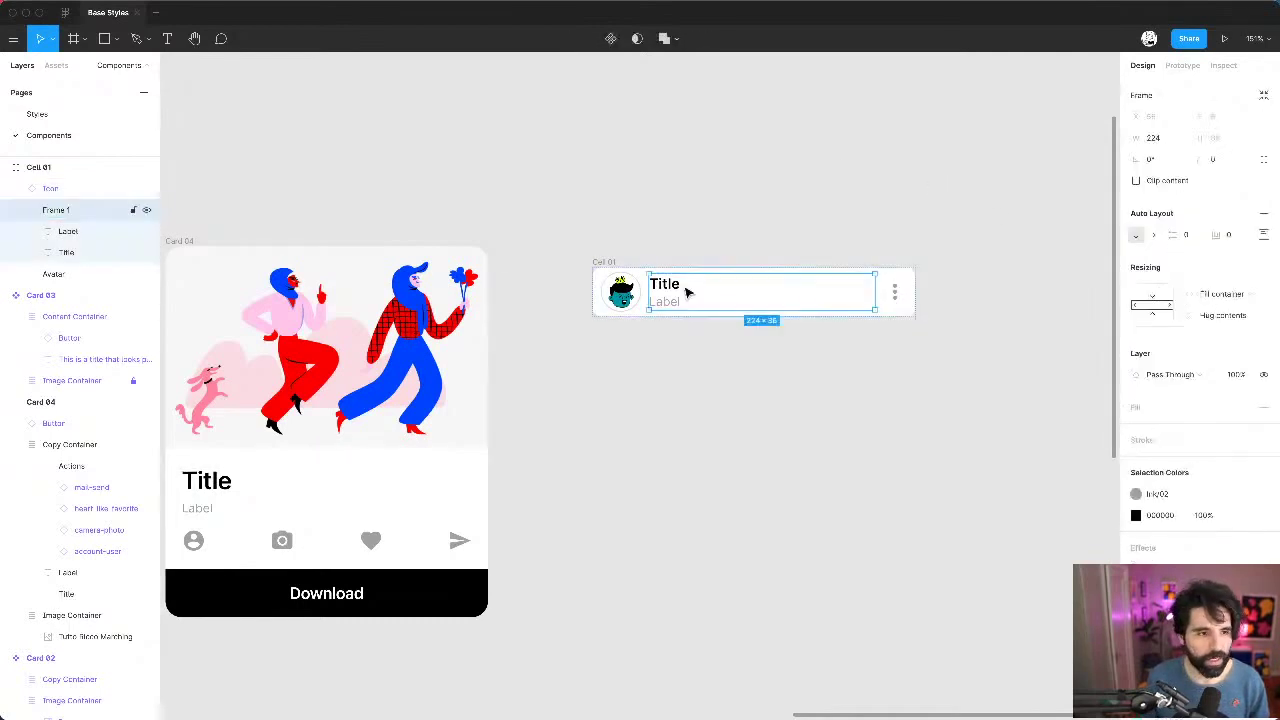
pyautogui.doubleClick(52, 210)
pyautogui.write('Con')
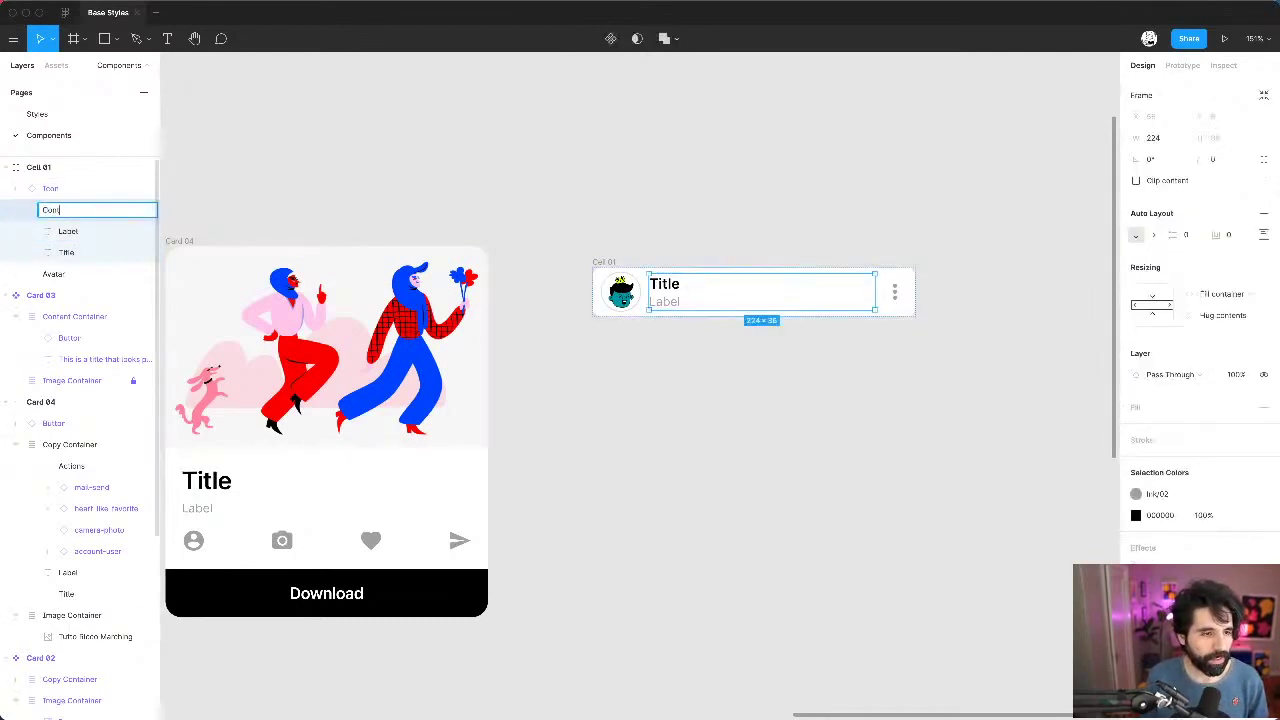
pyautogui.write('tent')
pyautogui.press('Return')
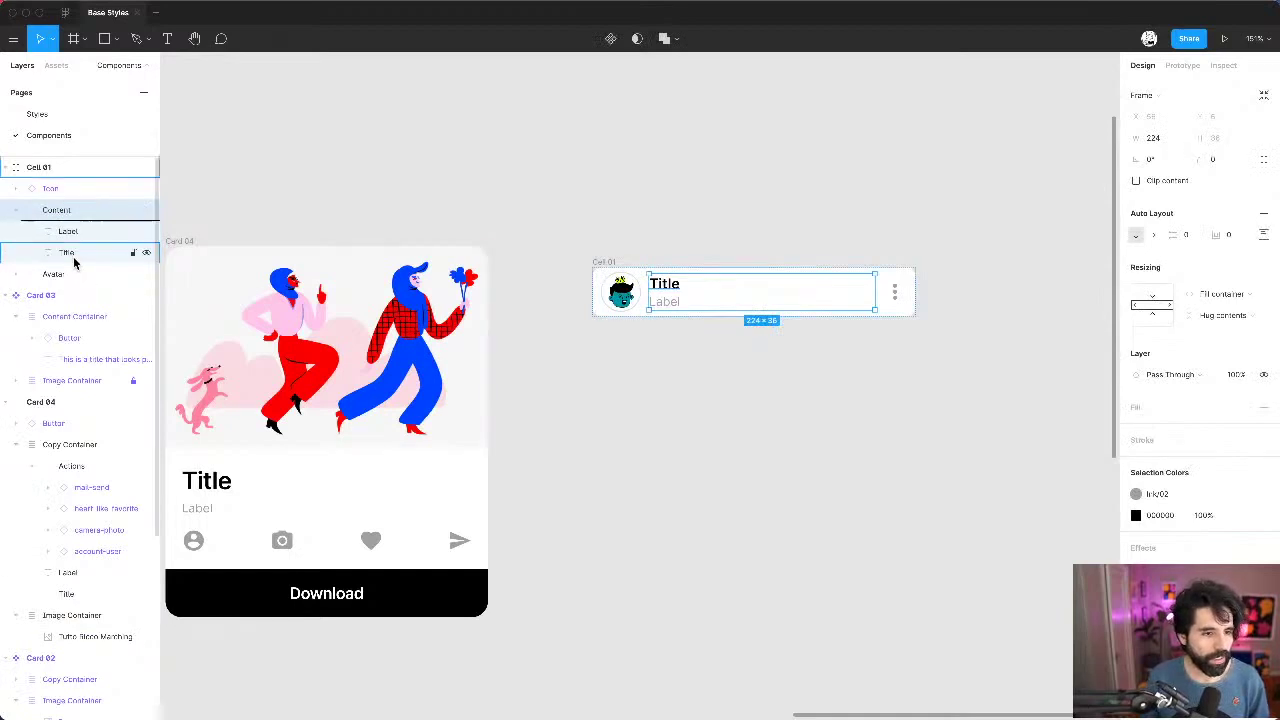
# Step: Rename the Label text layer inside Cell 01's Content frame as "Subtitle"
pyautogui.click(72, 251)
pyautogui.press('Tab')
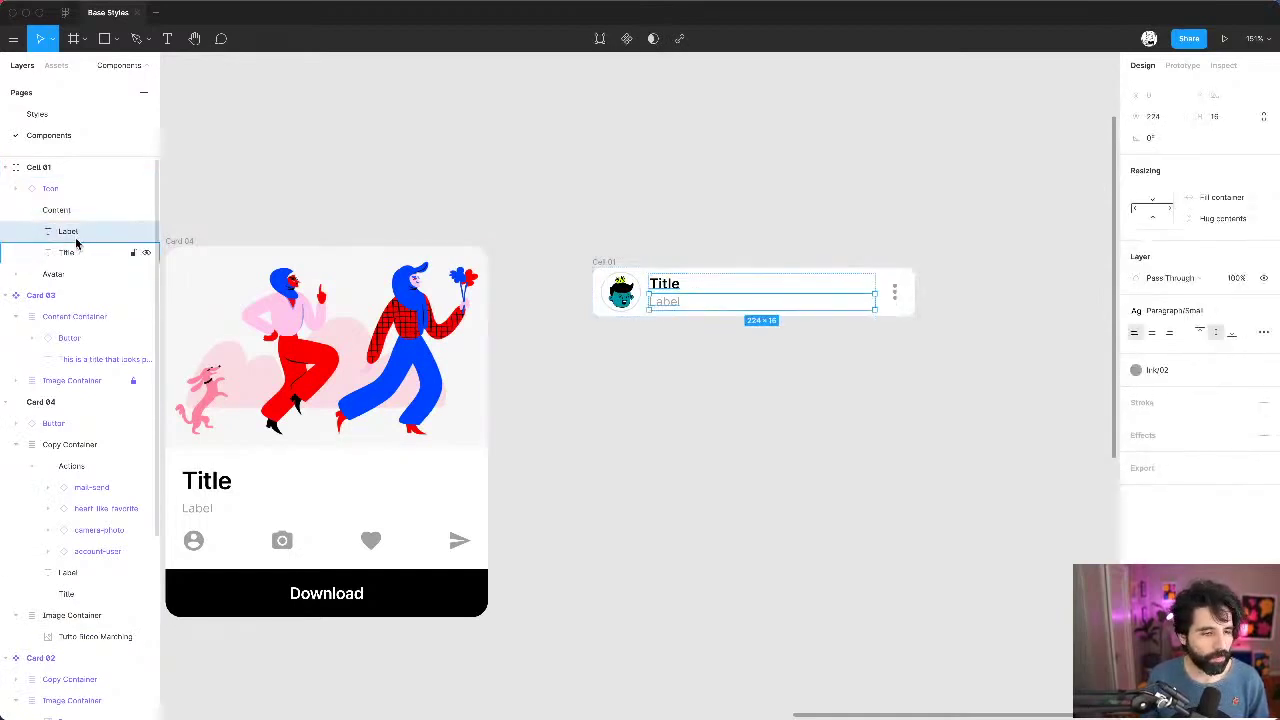
pyautogui.doubleClick(72, 233)
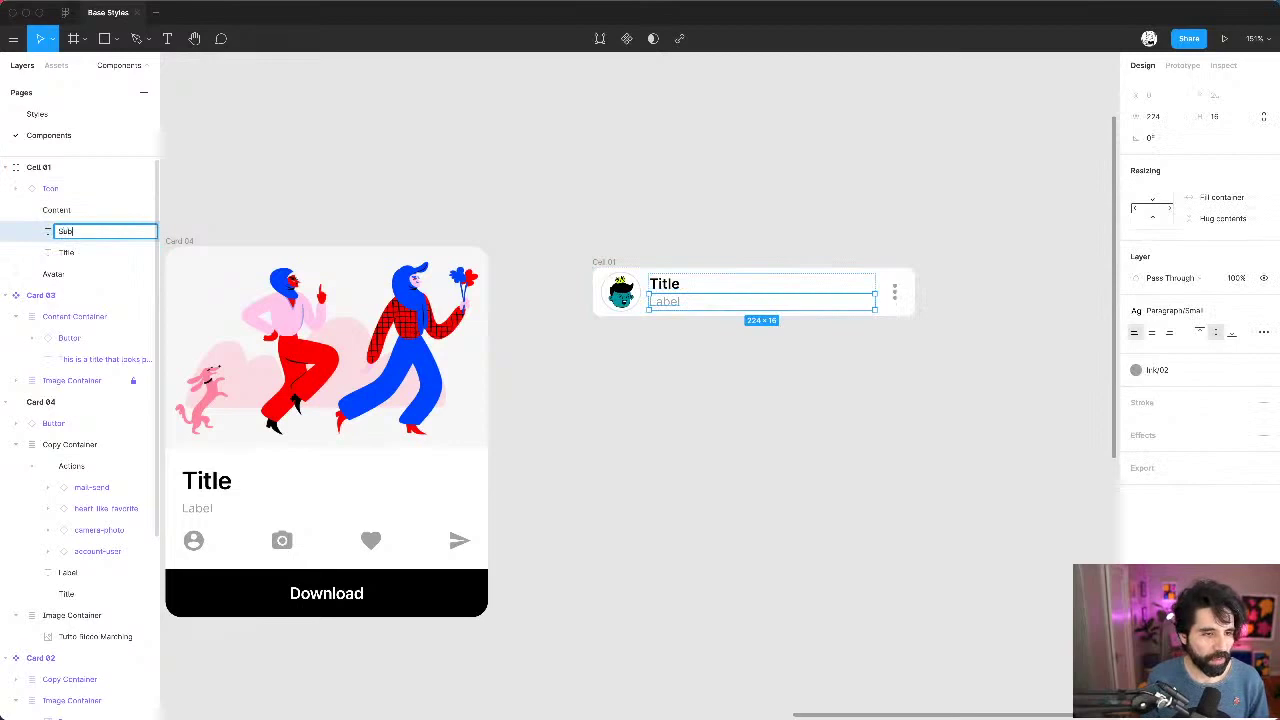
pyautogui.write('Subtitle')
pyautogui.press('Return')
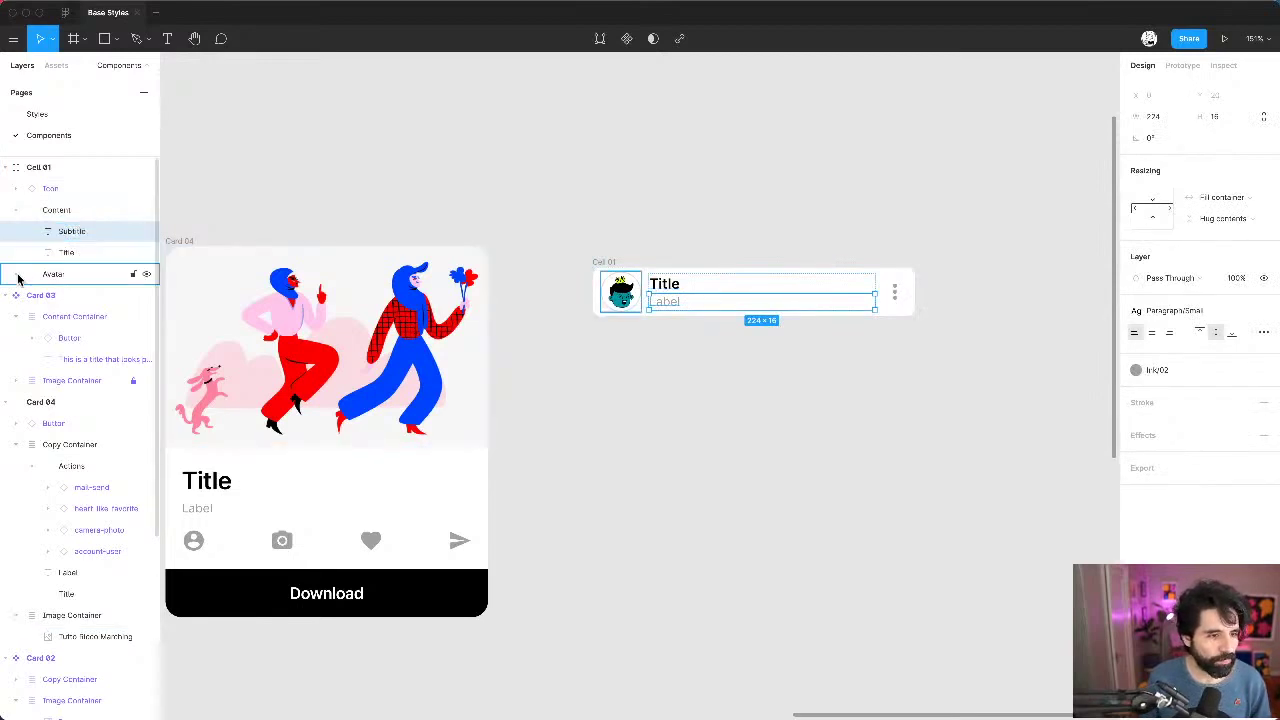
# Step: Rename the Street Life Head layer inside the Avatar frame as "Image"
pyautogui.click(16, 274)
pyautogui.click(75, 296)
pyautogui.doubleClick(77, 297)
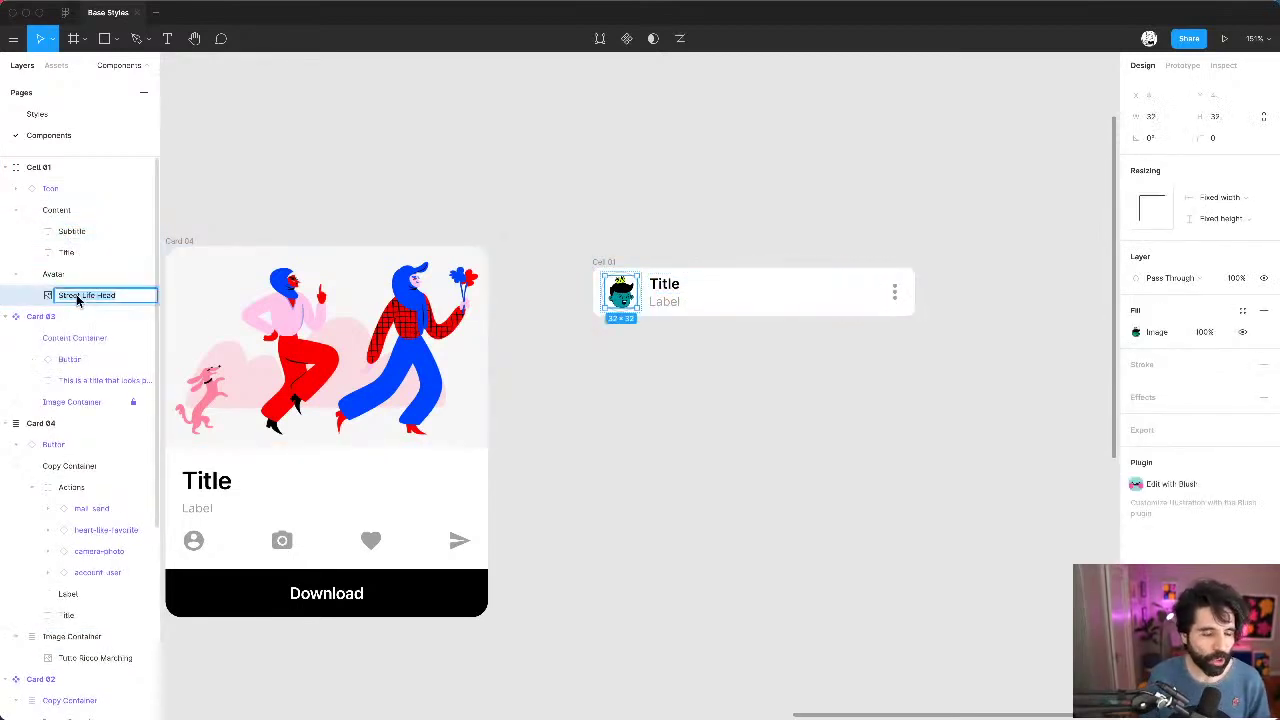
pyautogui.write('Image')
pyautogui.press('Return')
pyautogui.click(645, 182)
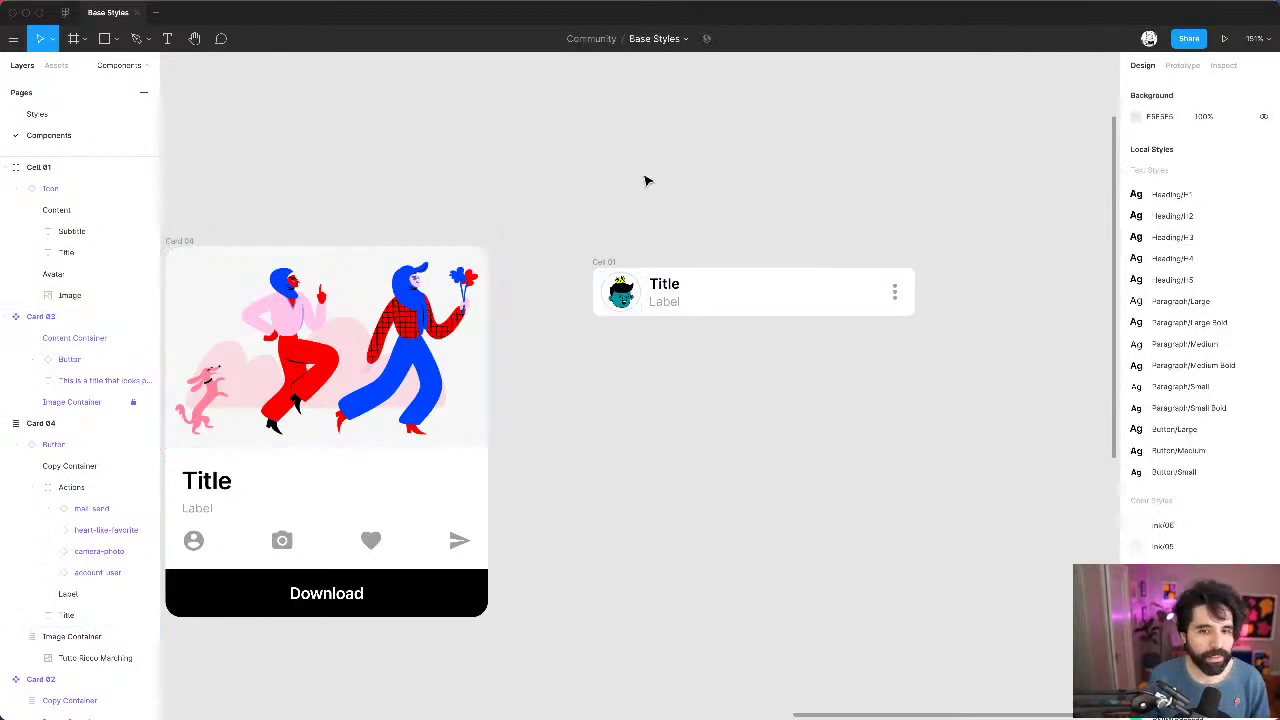
# Step: Move Cell 01 next to Card 04 with their top edges aligned, and turn it into a component
pyautogui.scroll(-3, 645, 182)
pyautogui.moveTo(620, 238); pyautogui.dragTo(584, 224)
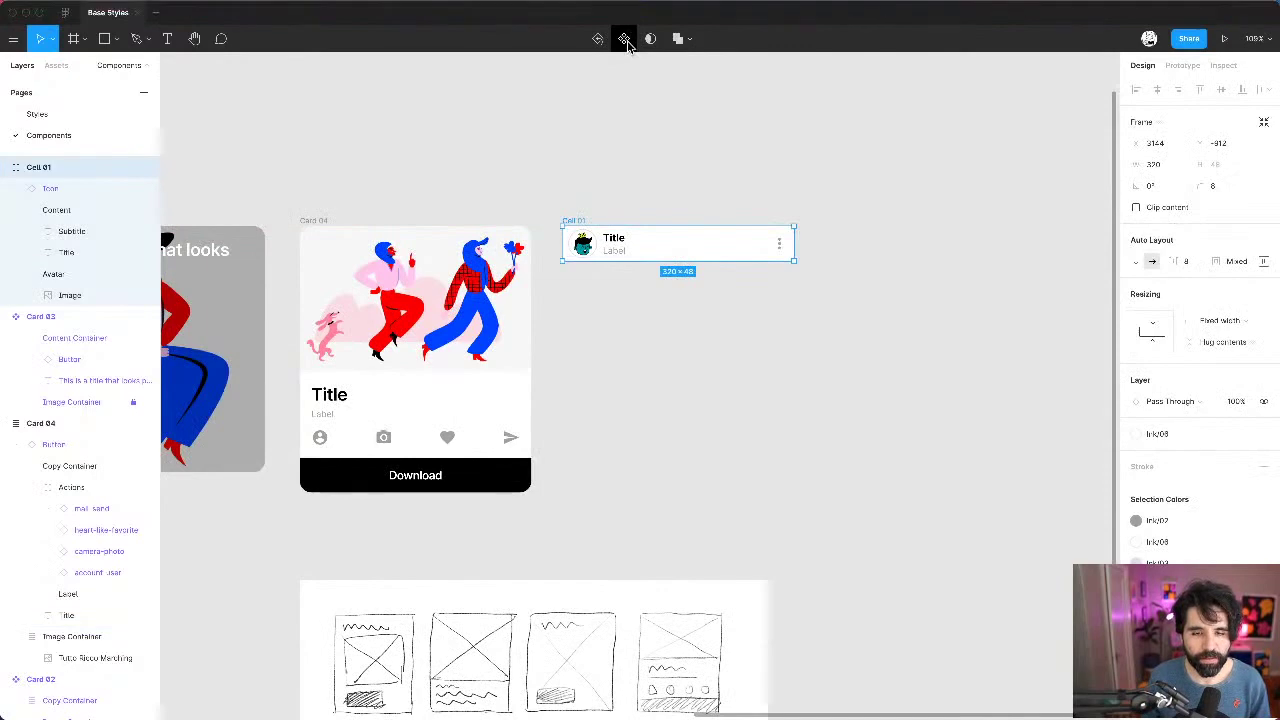
pyautogui.click(624, 38)
# Step: Turn the whole Card 04 frame into a component
pyautogui.click(327, 230)
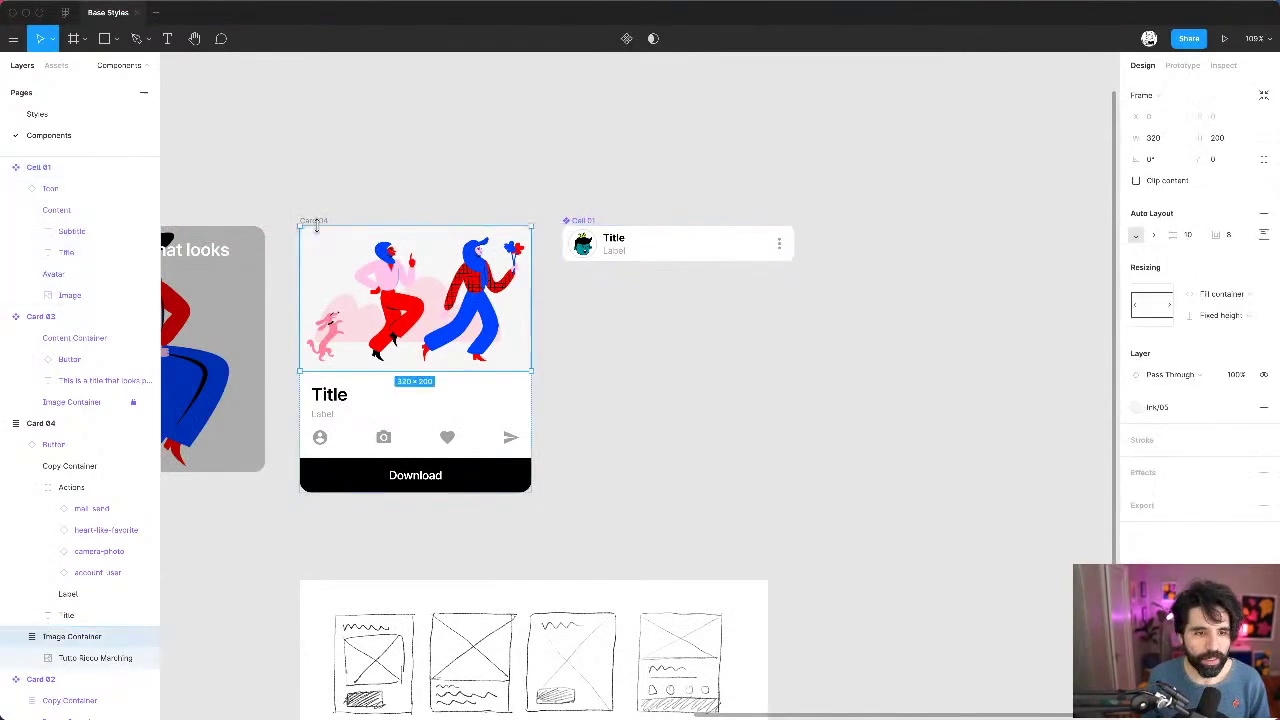
pyautogui.click(386, 171)
pyautogui.click(318, 222)
pyautogui.click(623, 38)
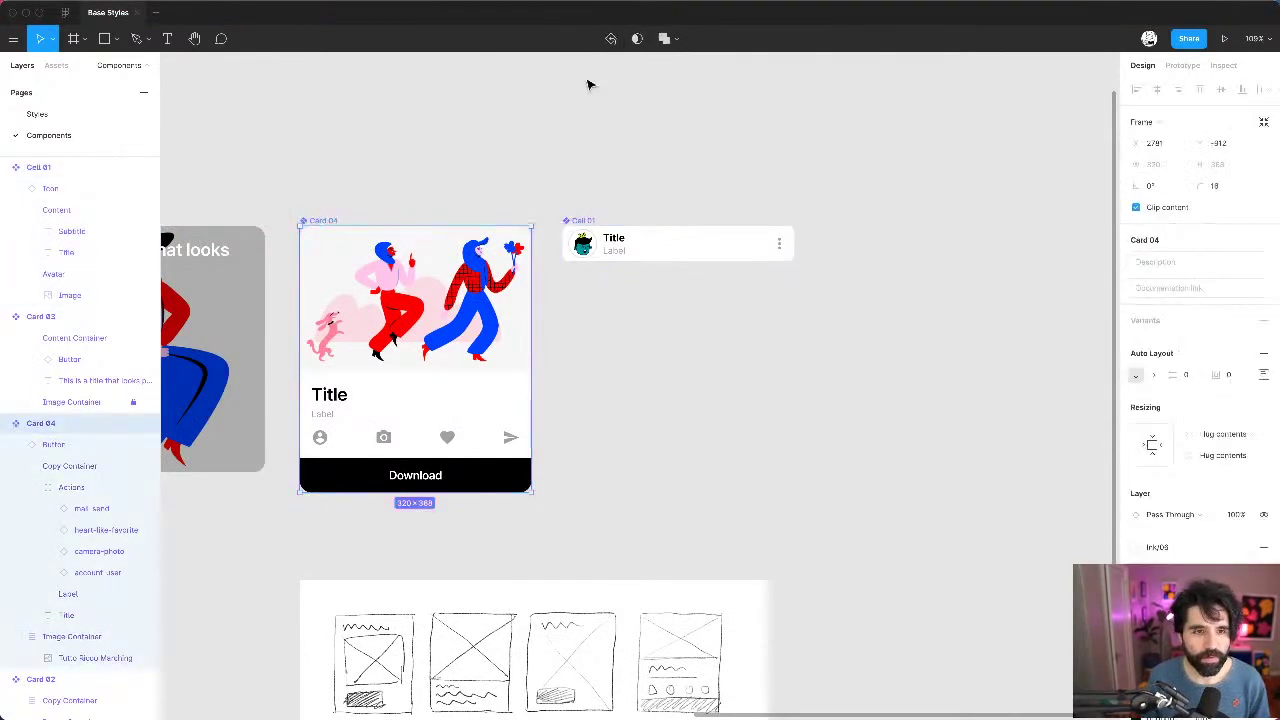
pyautogui.scroll(-4, 505, 120)
pyautogui.hscroll(-5, 505, 120)
pyautogui.scroll(1, 505, 120)
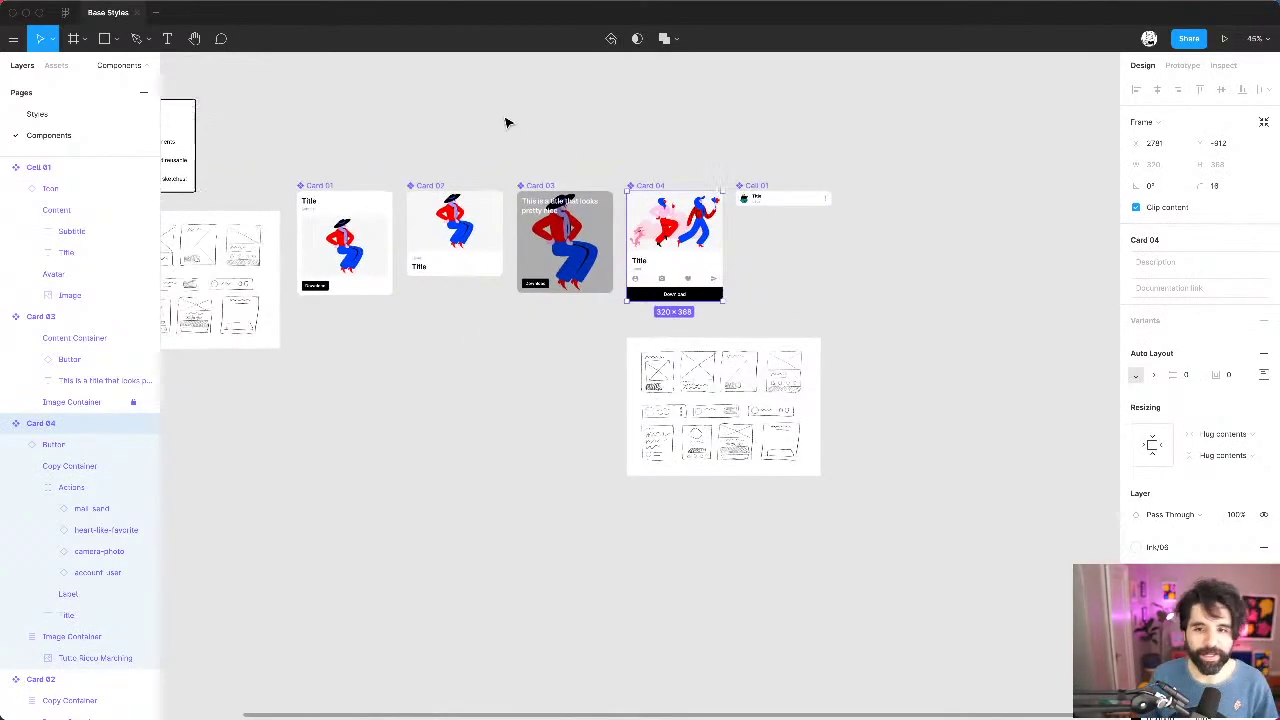
pyautogui.scroll(5, 785, 169)
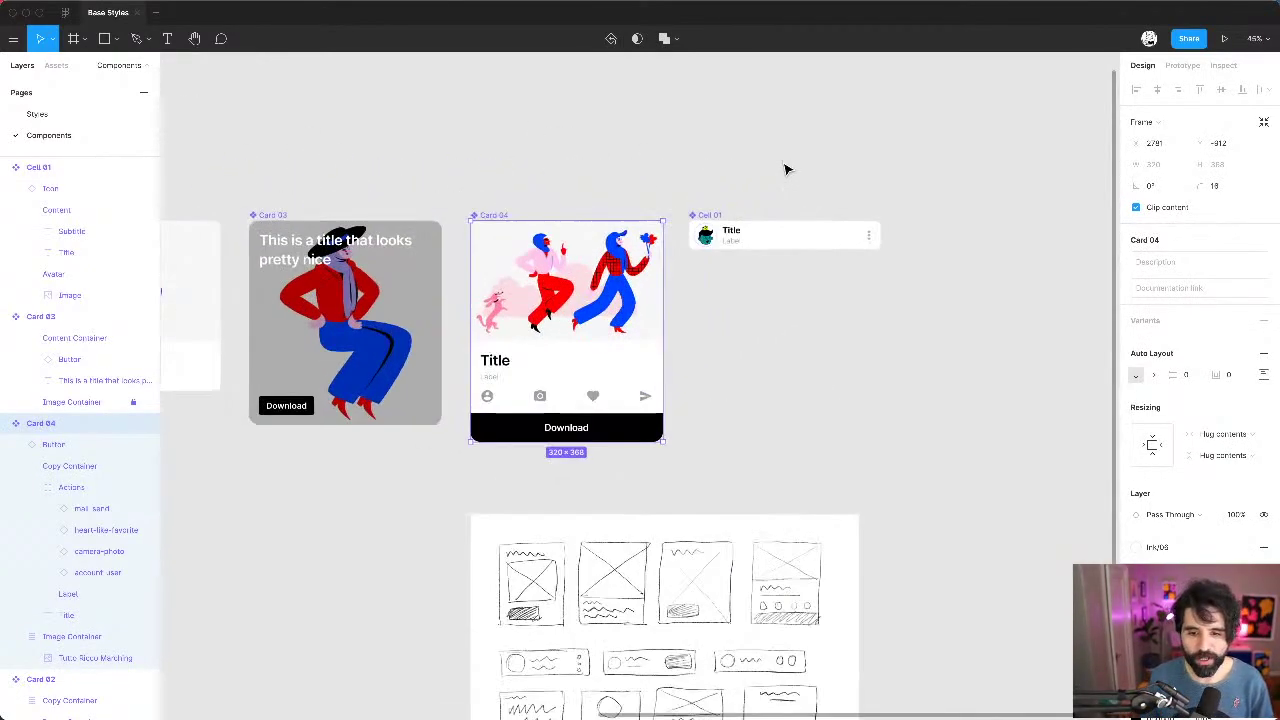
# Step: Duplicate the Cell 01 component directly below the original and detach the copy from its main component
pyautogui.scroll(-4, 785, 169)
pyautogui.scroll(4, 635, 449)
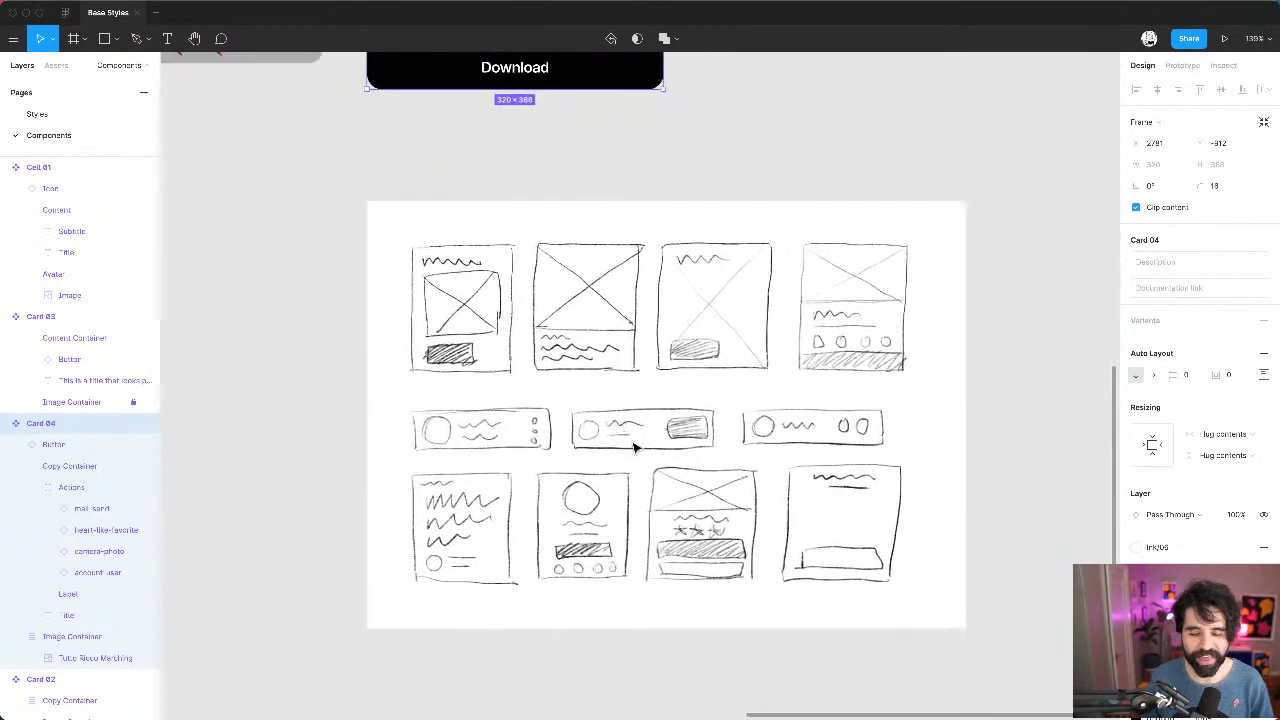
pyautogui.scroll(8, 623, 417)
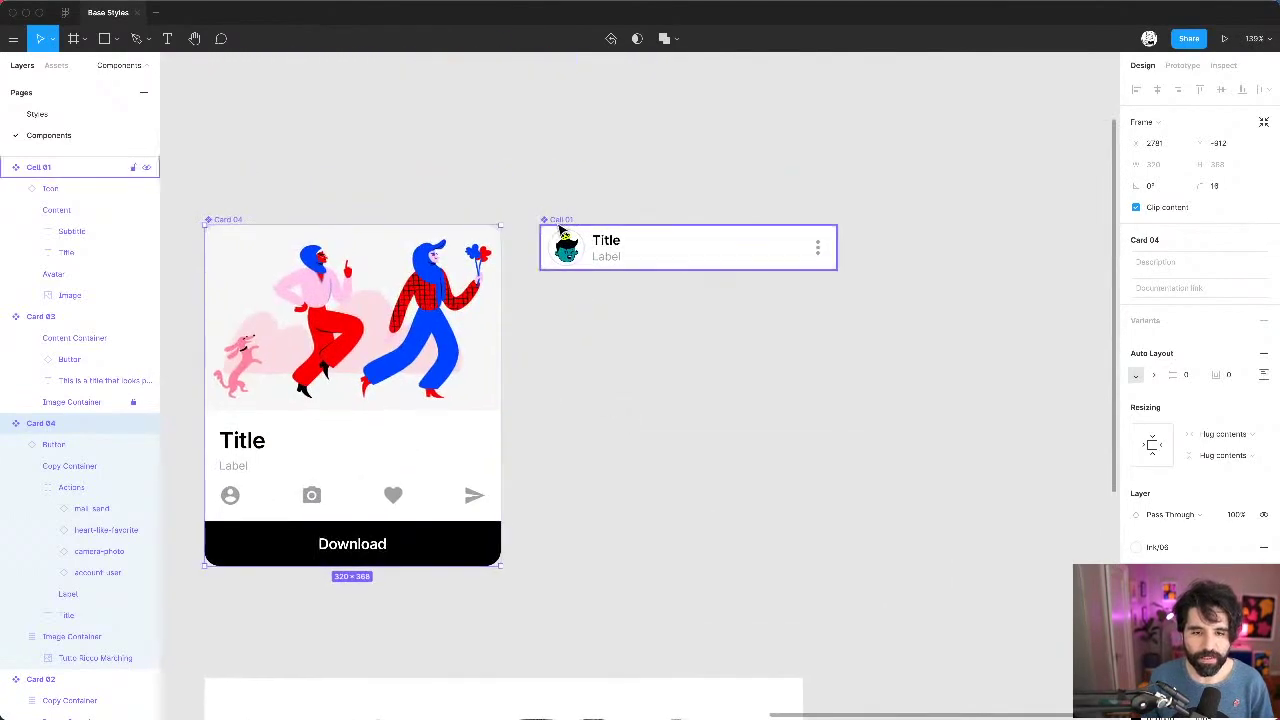
pyautogui.click(558, 220)
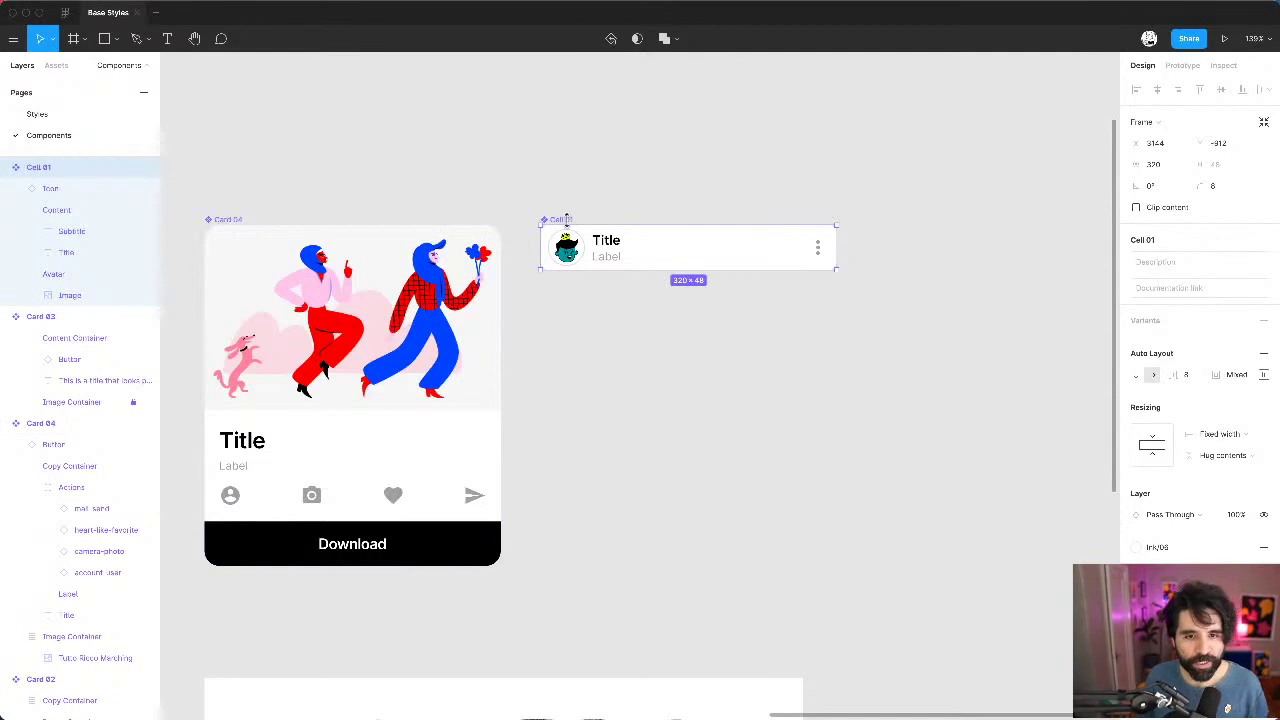
pyautogui.moveTo(570, 234); pyautogui.dragTo(574, 286)
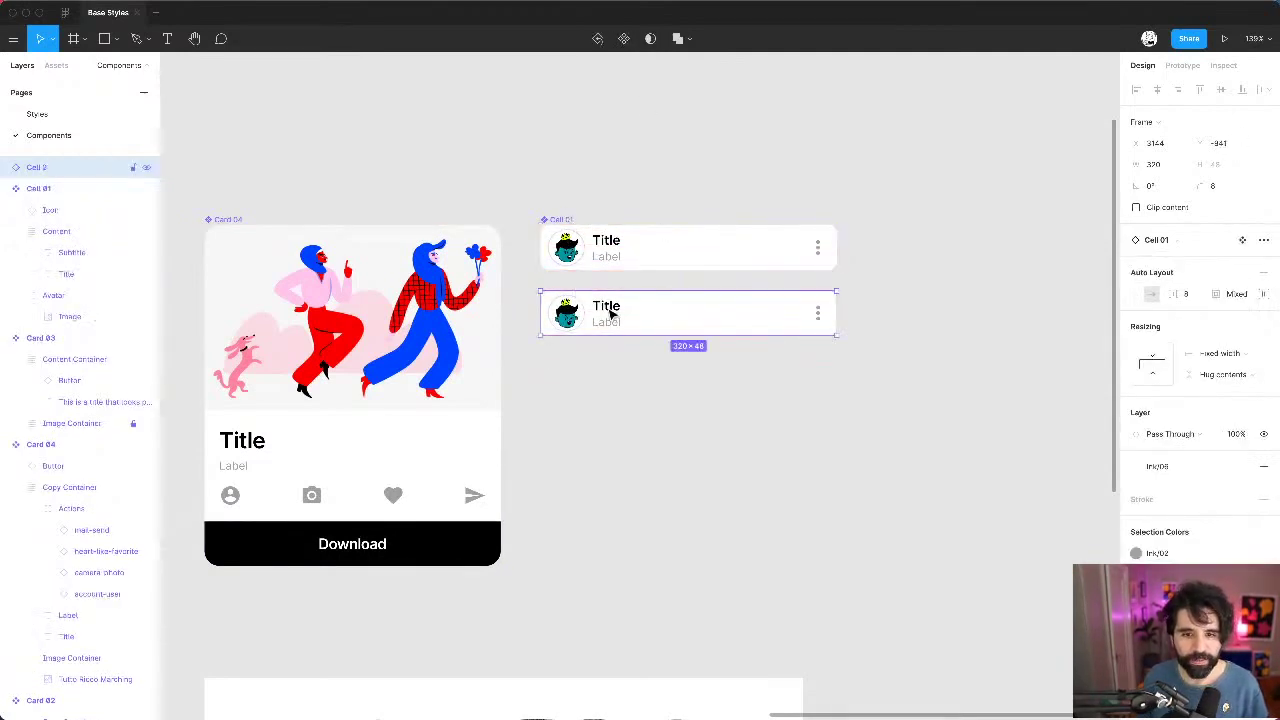
pyautogui.rightClick(611, 314)
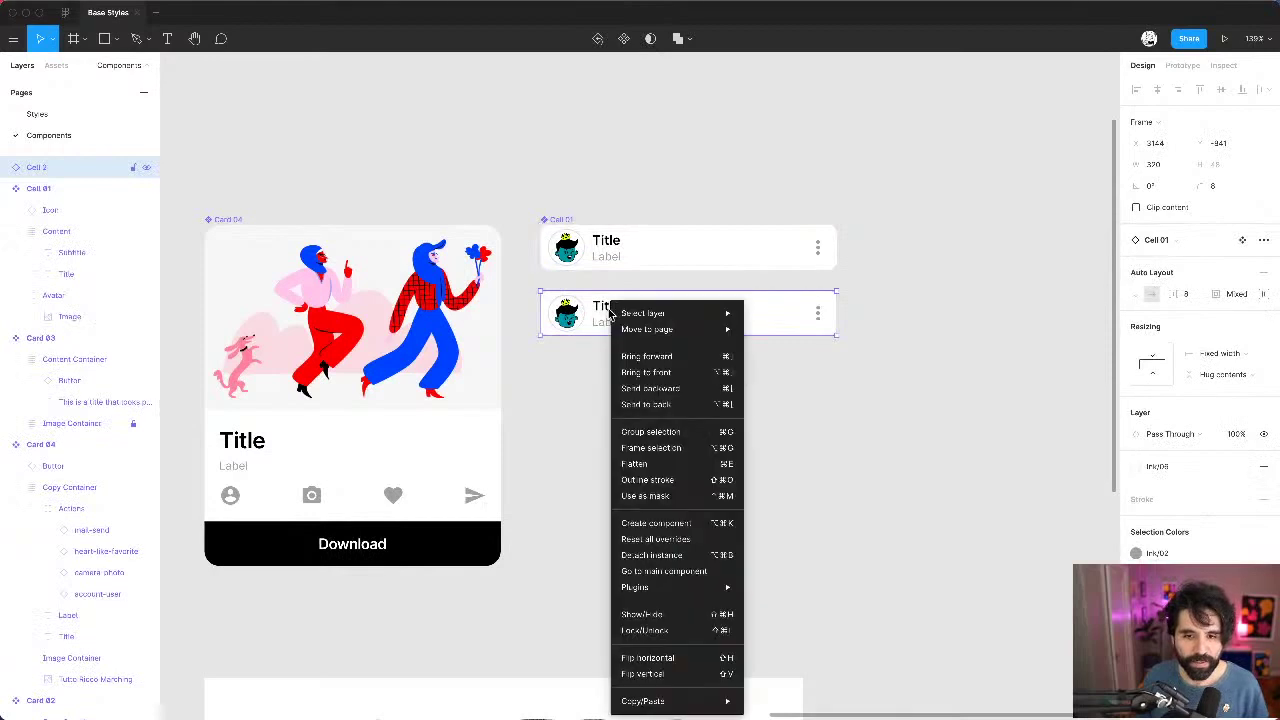
pyautogui.click(695, 558)
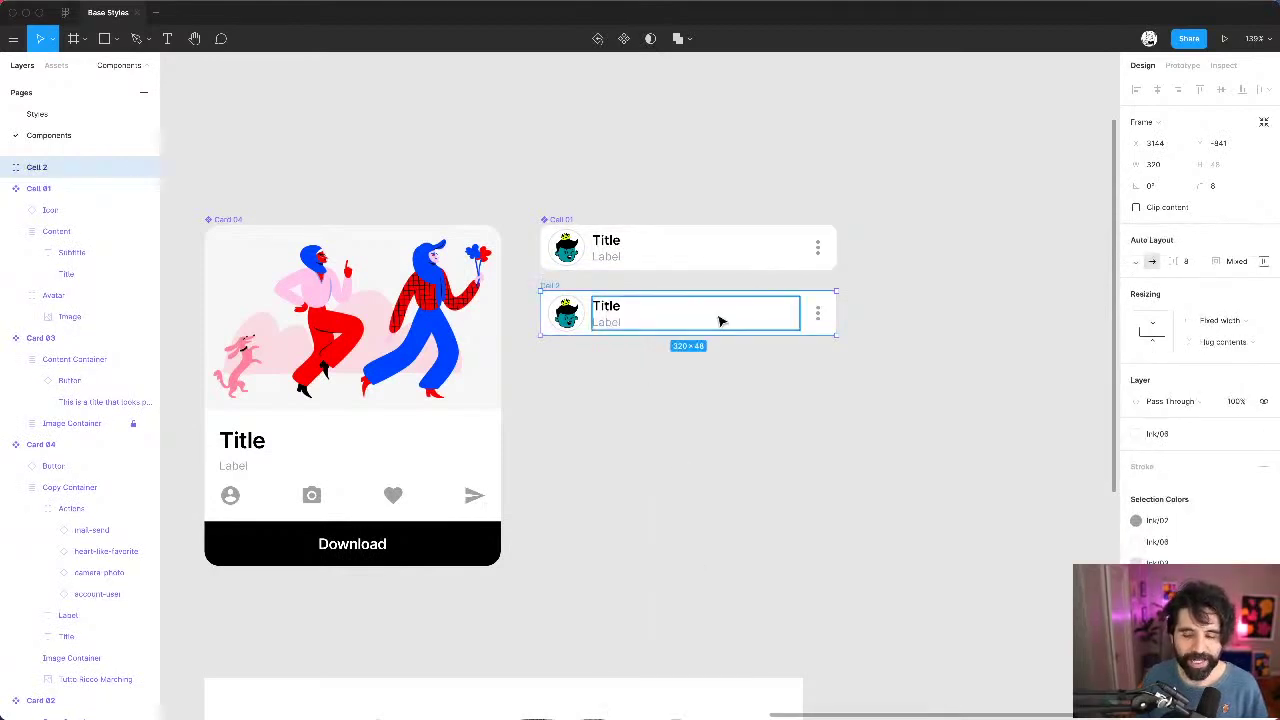
# Step: Check the wireframe sketch of the second list cell against the three-dot icon area of Cell 2
pyautogui.scroll(5, 720, 320)
pyautogui.click(905, 328)
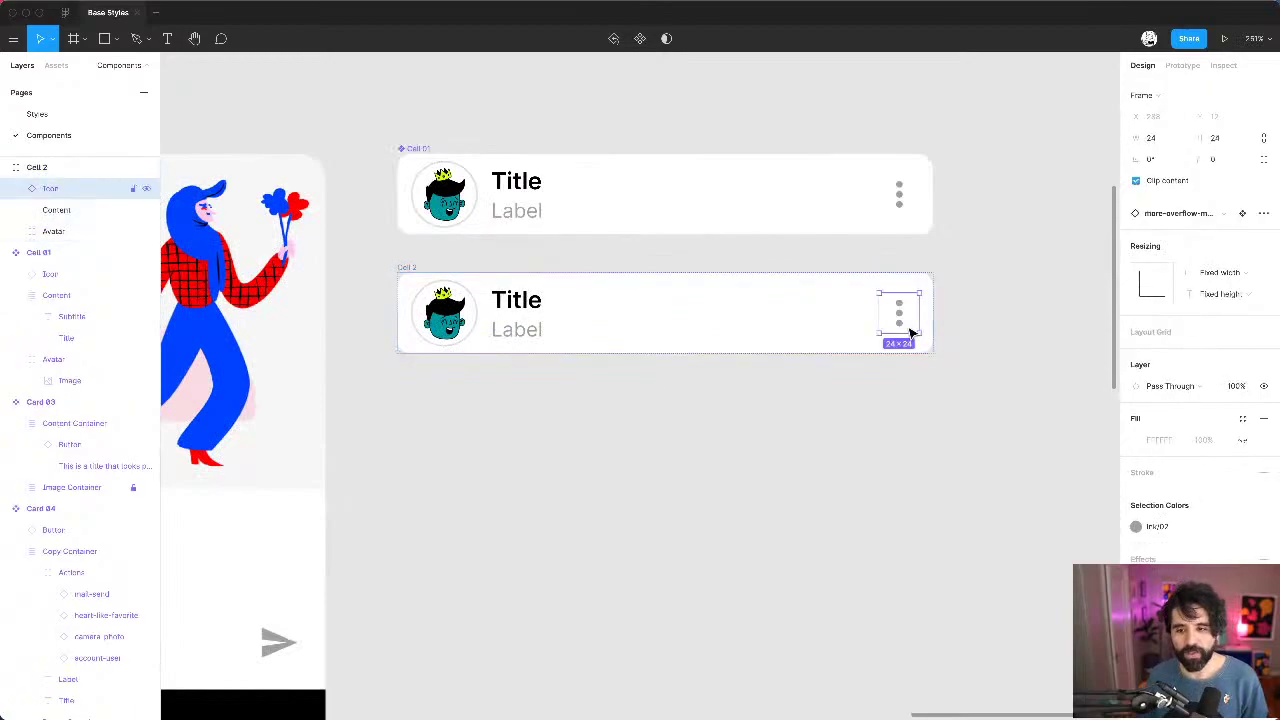
pyautogui.scroll(-5, 909, 331)
pyautogui.scroll(-5, 811, 437)
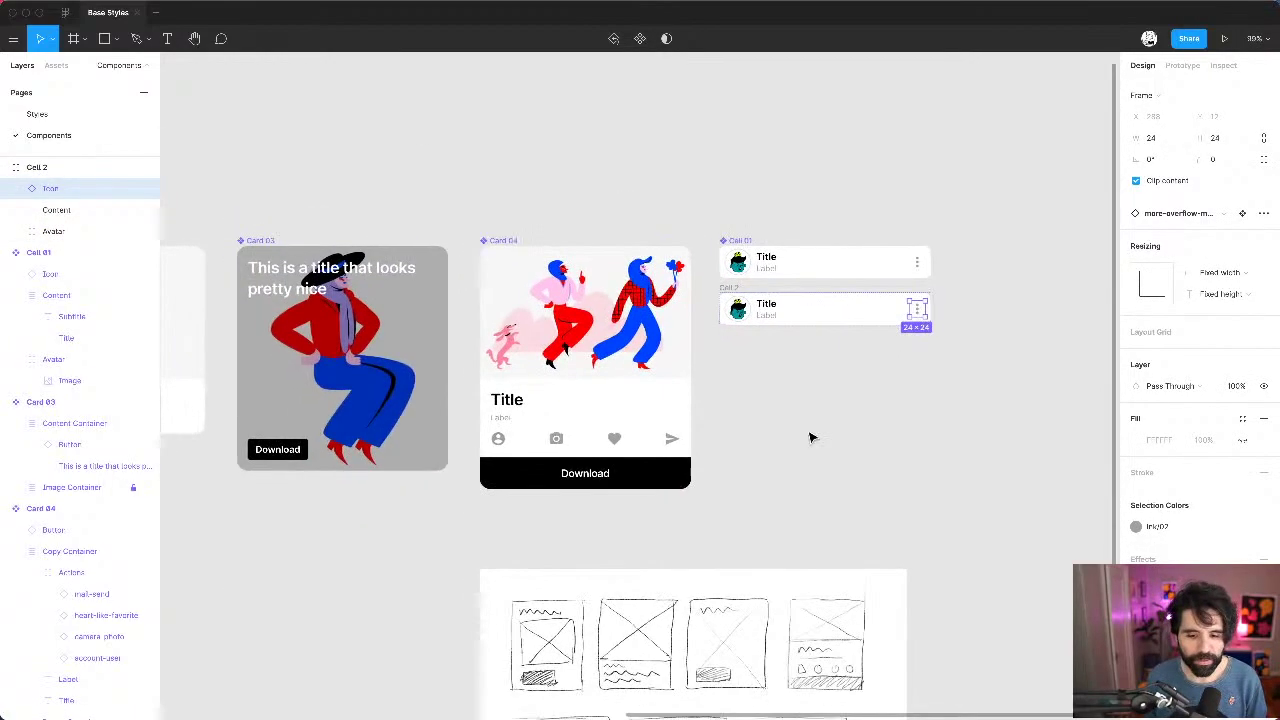
pyautogui.scroll(5, 899, 540)
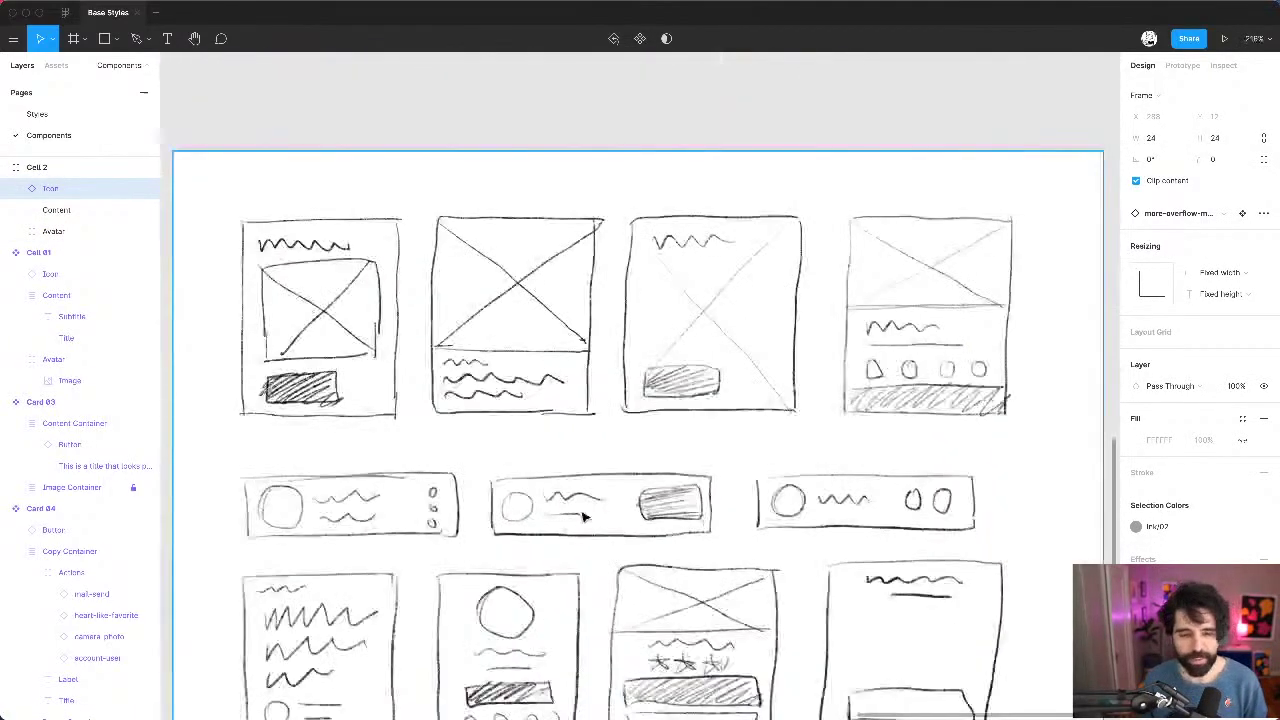
pyautogui.scroll(-5, 671, 523)
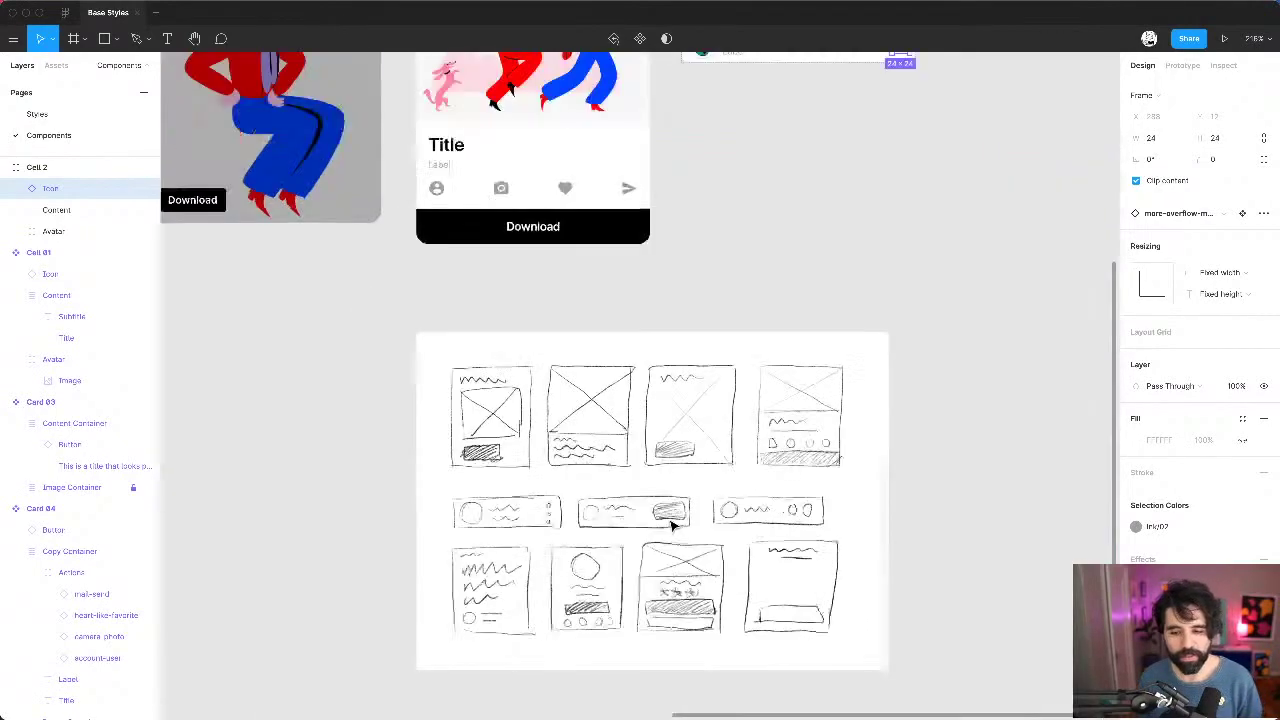
pyautogui.scroll(4, 680, 515)
pyautogui.hscroll(-5, 791, 466)
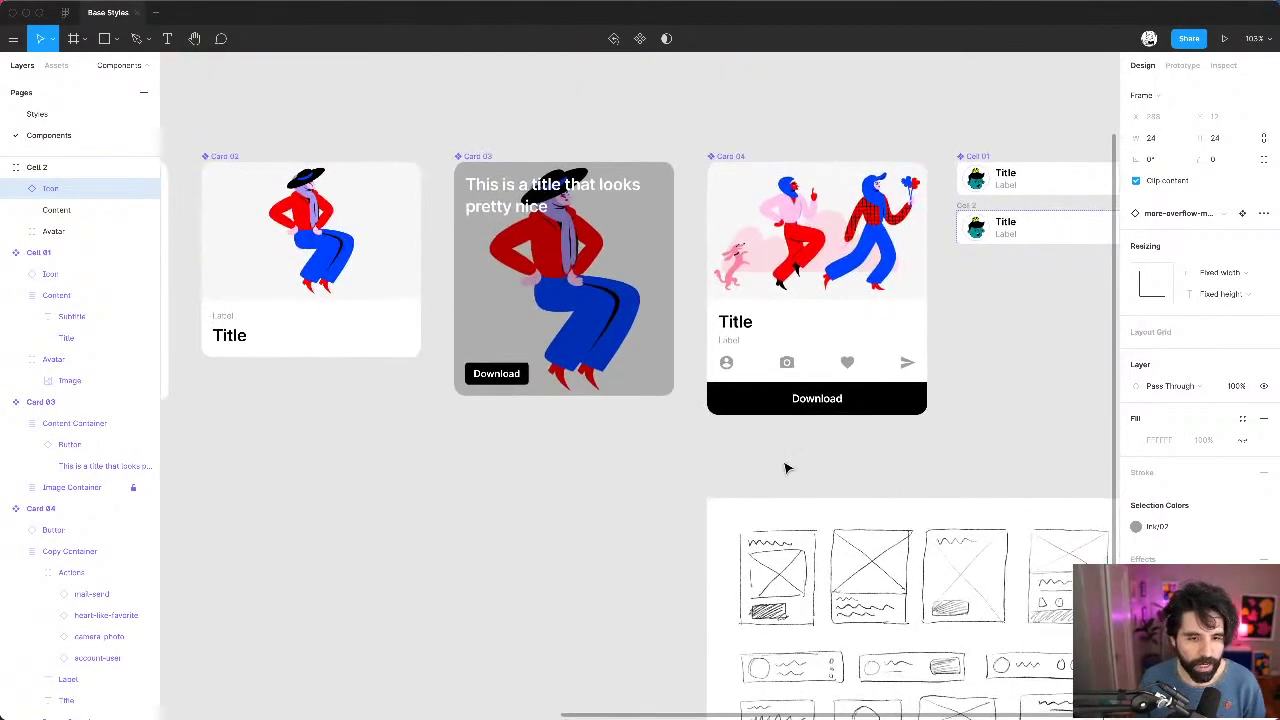
# Step: Copy the Download button from Card 03 into Cell 2 and delete the cell's three-dot icon
pyautogui.click(505, 385)
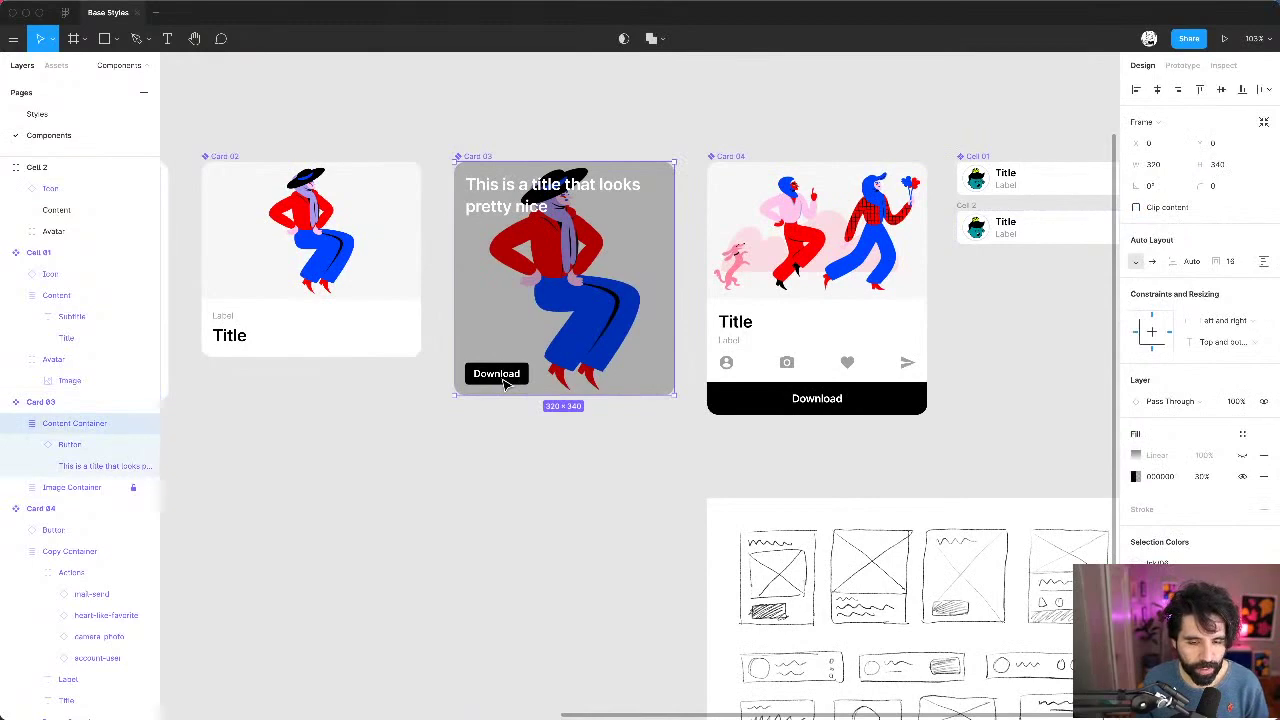
pyautogui.doubleClick(505, 385)
pyautogui.hscroll(10, 505, 385)
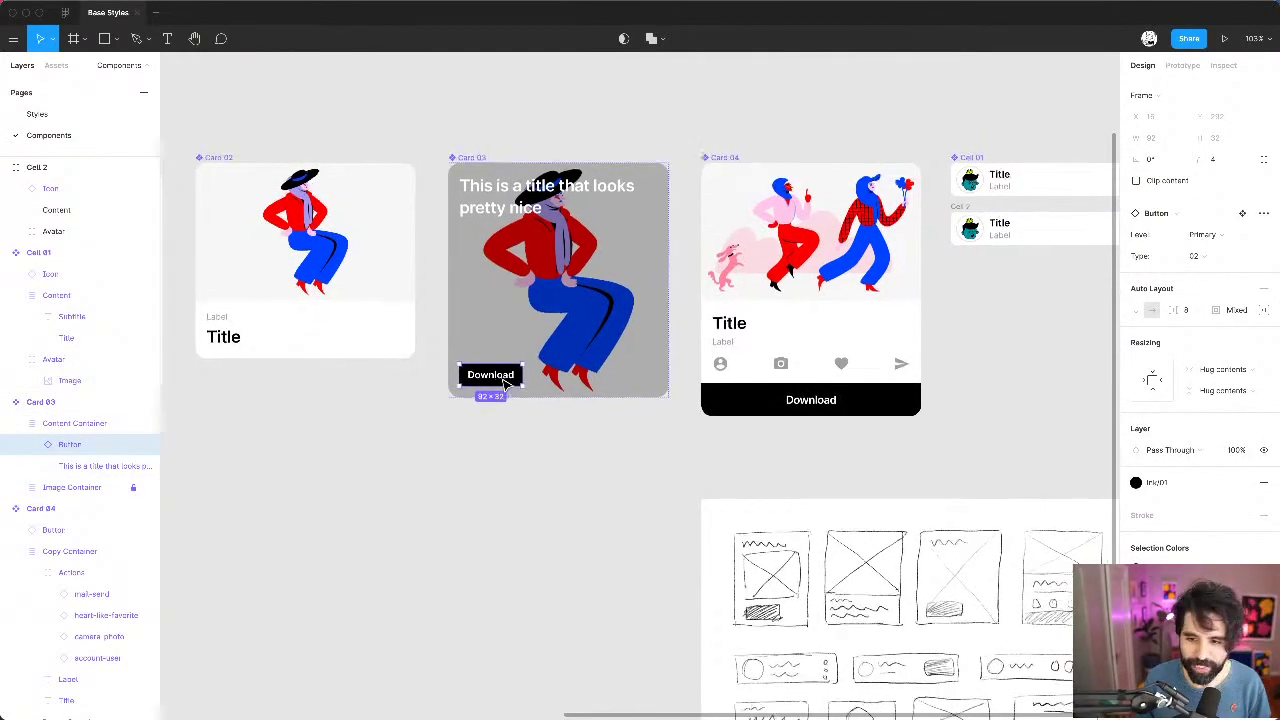
pyautogui.scroll(5, 585, 281)
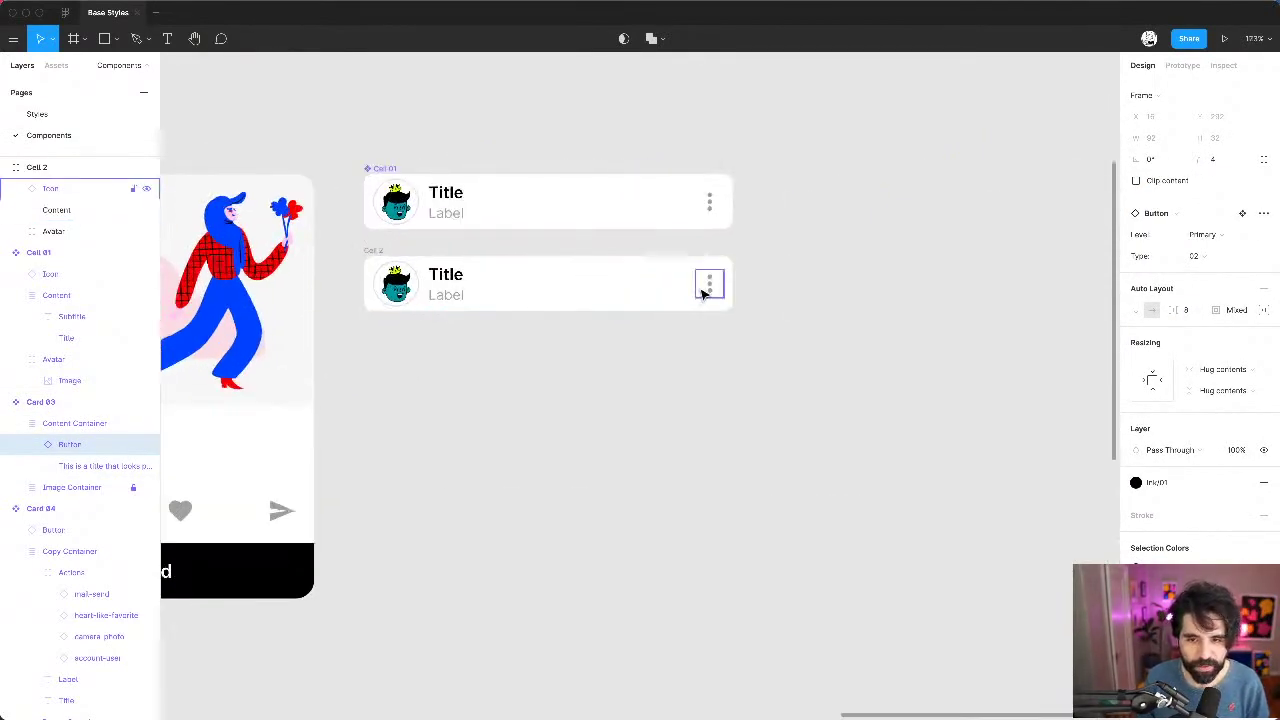
pyautogui.click(708, 284)
pyautogui.hotkey('ctrl', 'v')
pyautogui.click(594, 285)
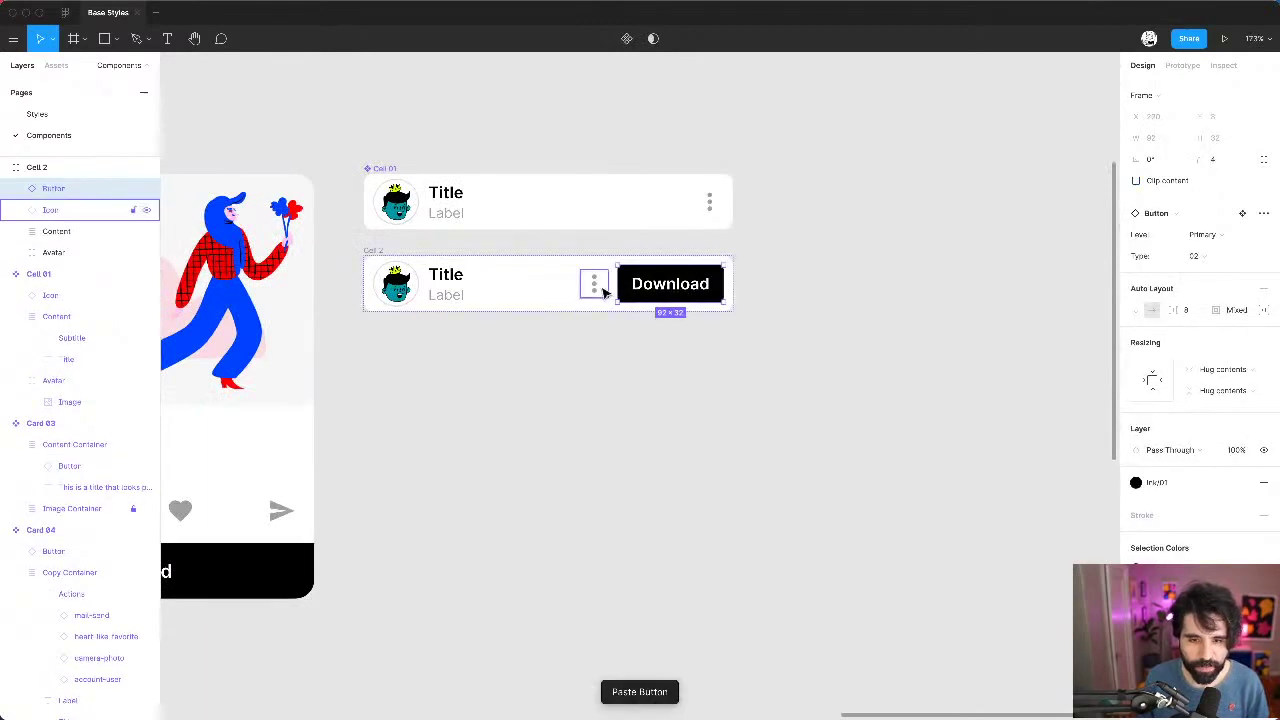
pyautogui.press('Delete')
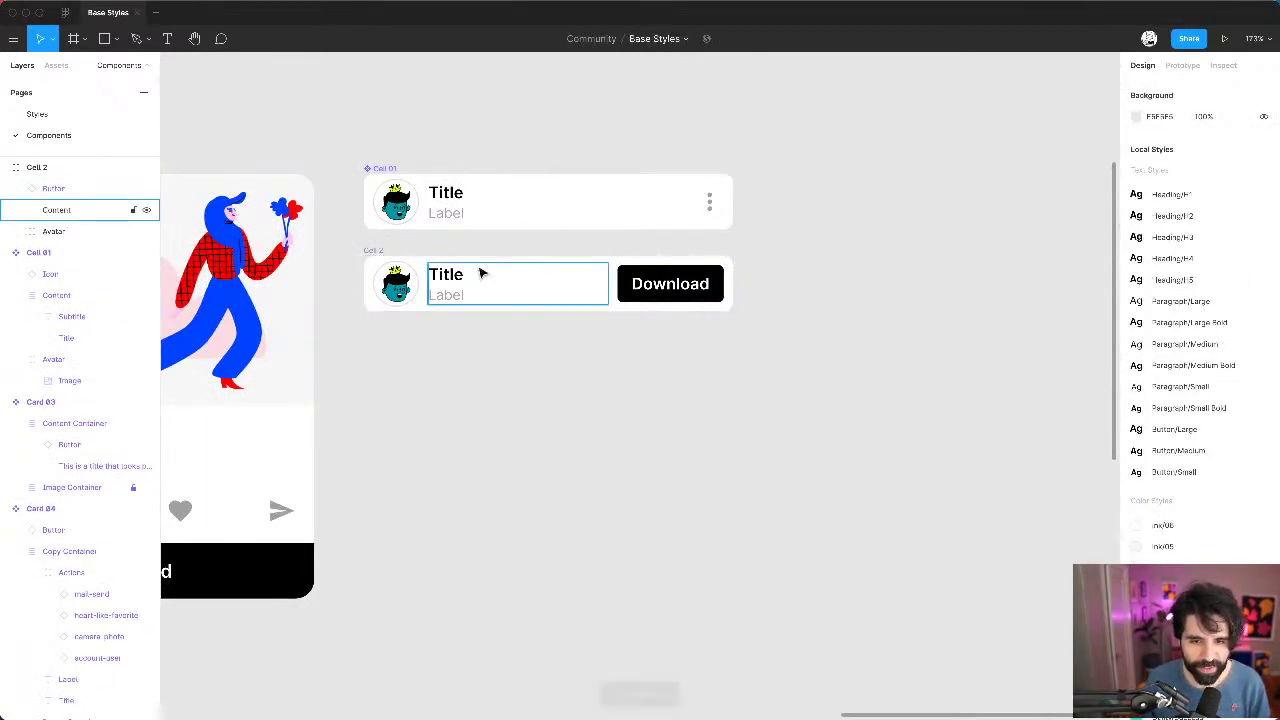
# Step: Change the label of the button in Cell 2 to "Get"
pyautogui.doubleClick(676, 292)
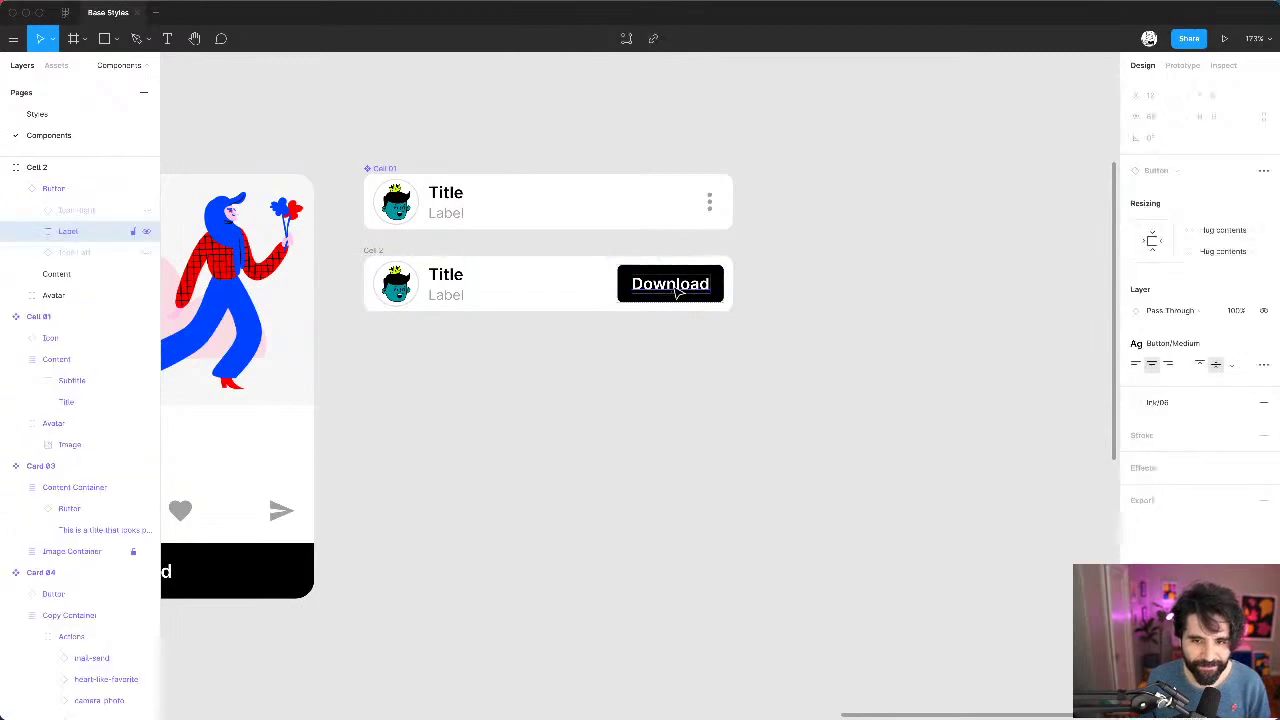
pyautogui.doubleClick(676, 290)
pyautogui.write('Get')
pyautogui.click(686, 389)
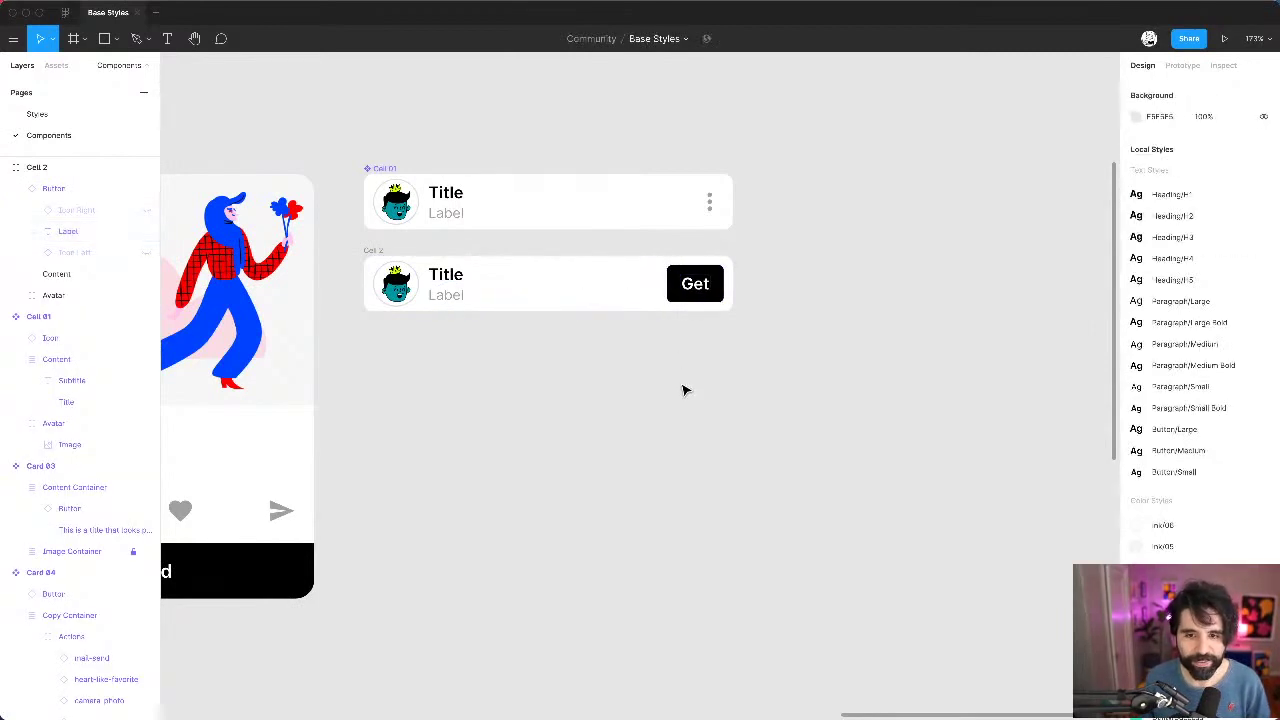
# Step: Change the label of the button in Cell 2 to "Apply"
pyautogui.doubleClick(690, 283)
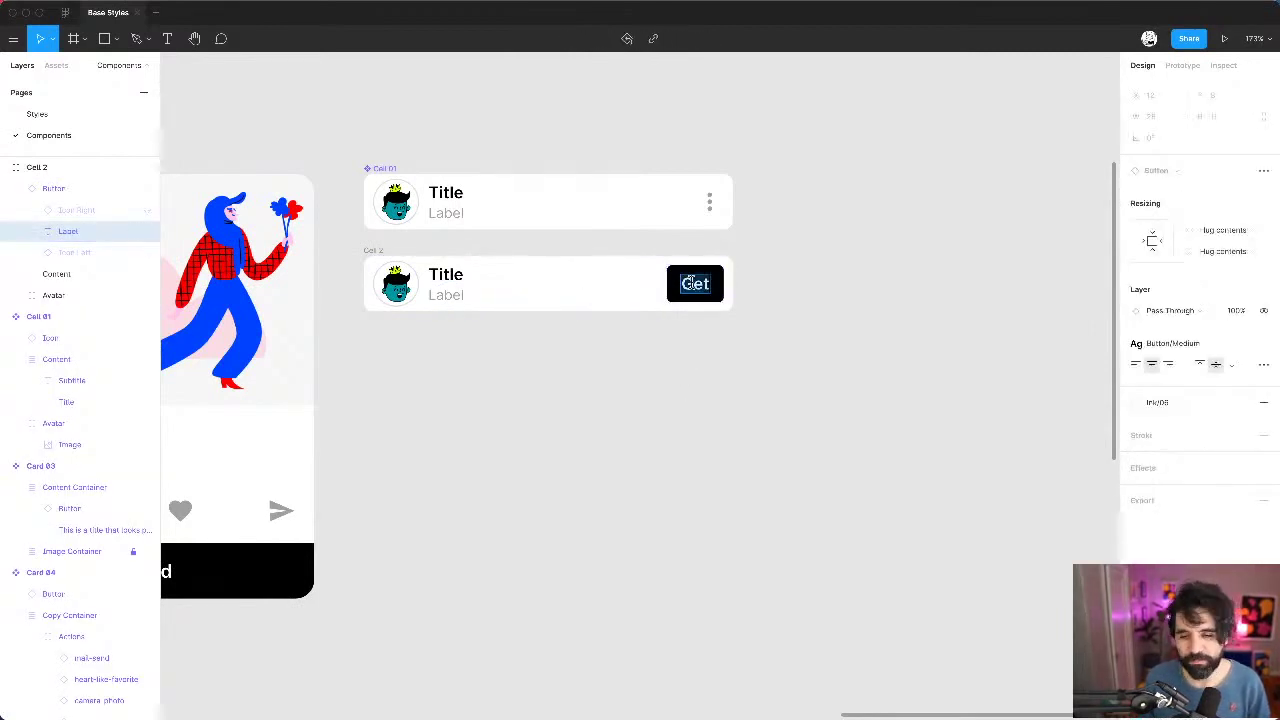
pyautogui.press('BackSpace')
pyautogui.write('Apply')
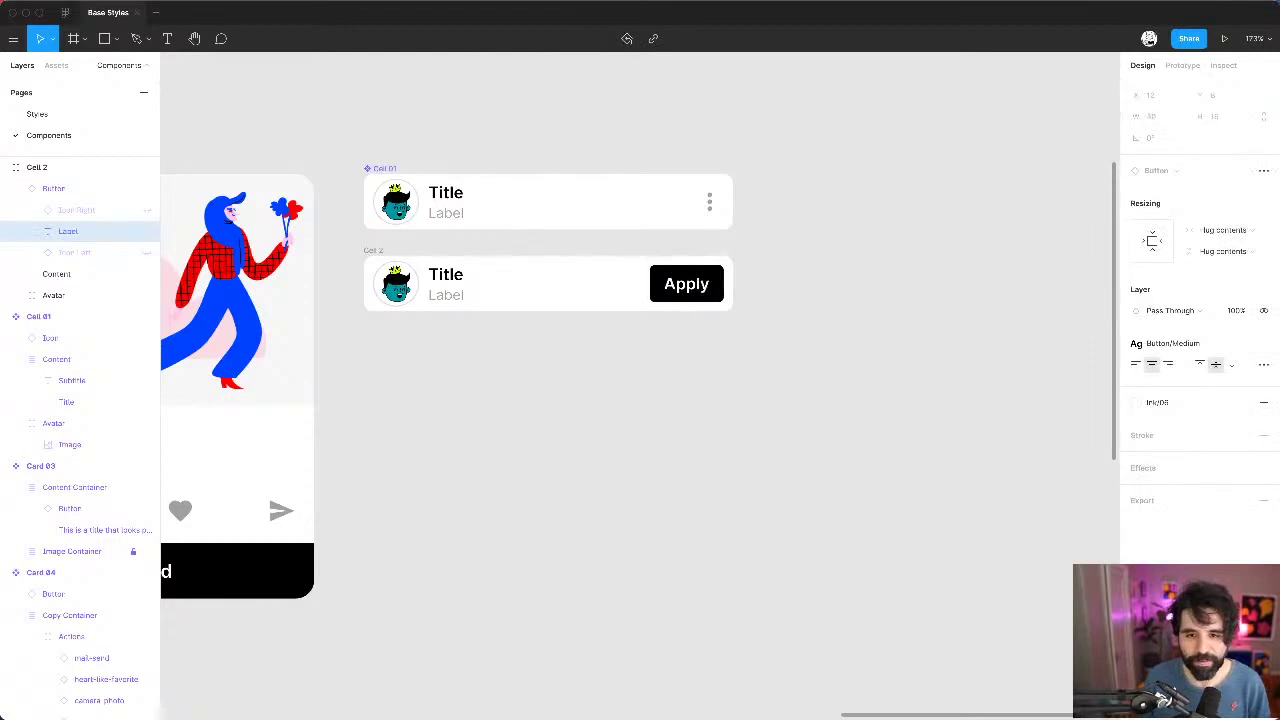
pyautogui.click(734, 377)
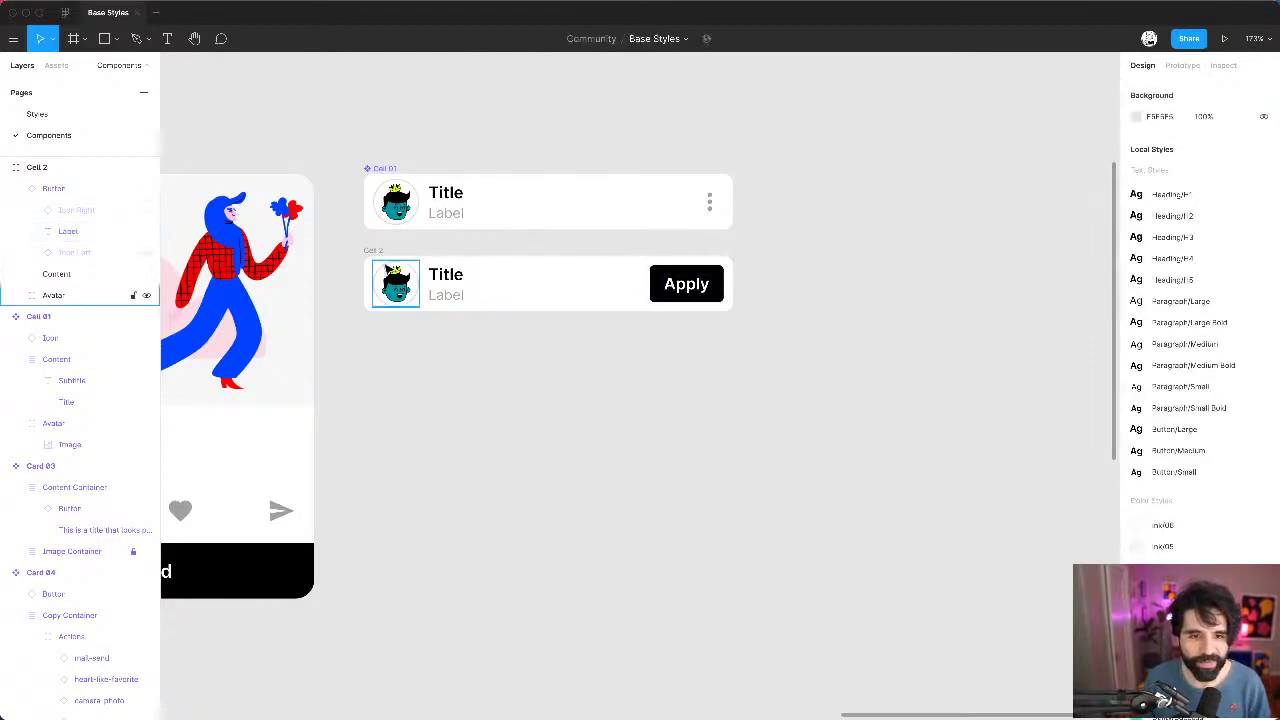
# Step: Turn Cell 2 into a component and combine it with Cell 01 as variants
pyautogui.click(368, 251)
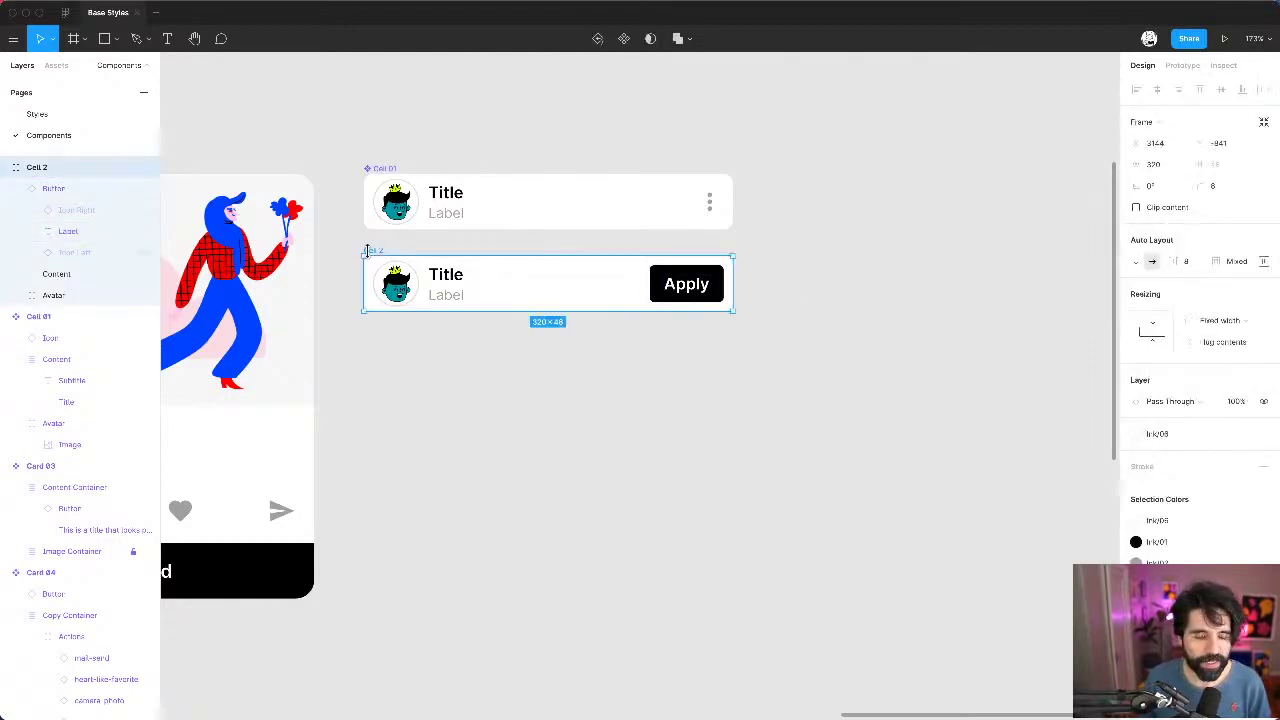
pyautogui.click(624, 38)
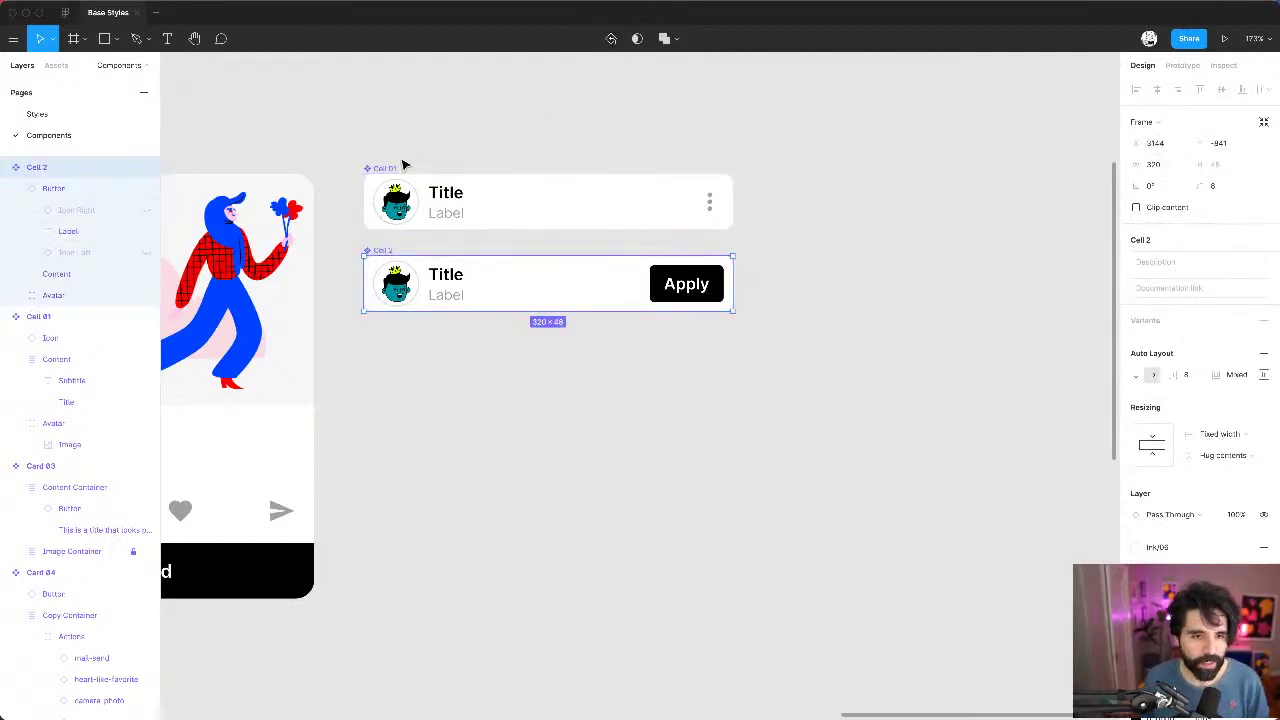
pyautogui.keyDown('shift'); pyautogui.click(393, 170); pyautogui.keyUp('shift')
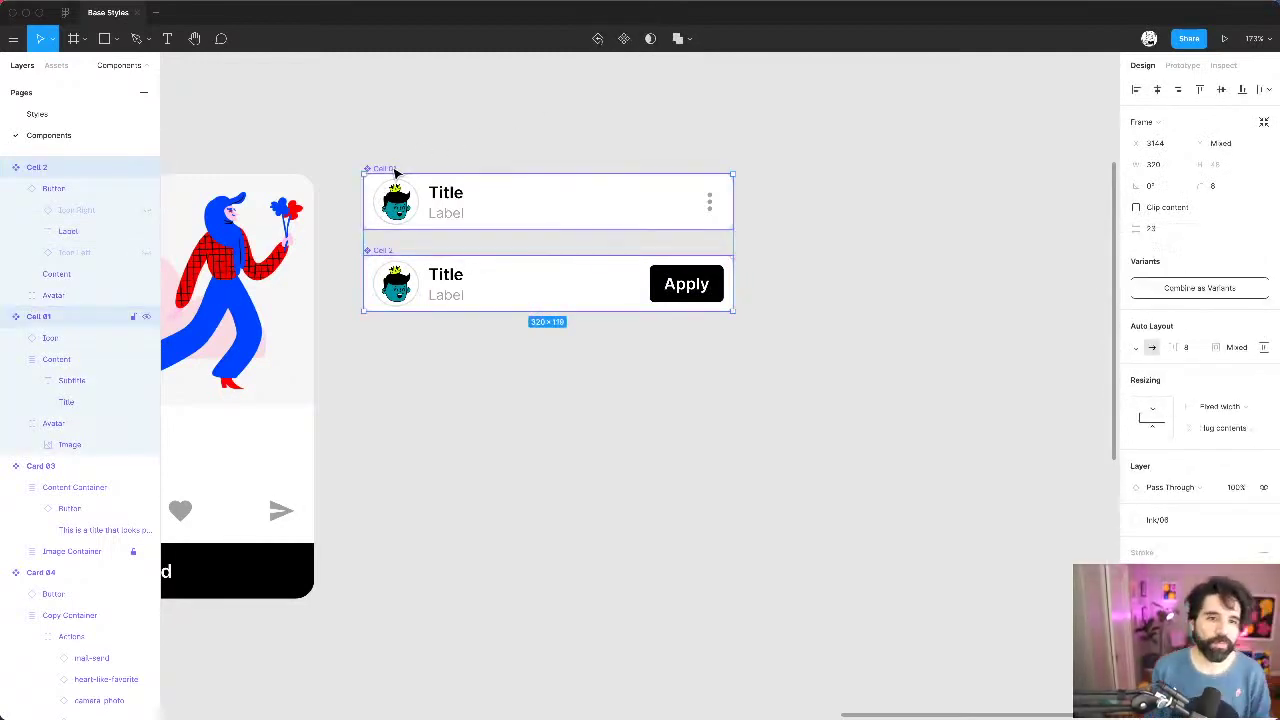
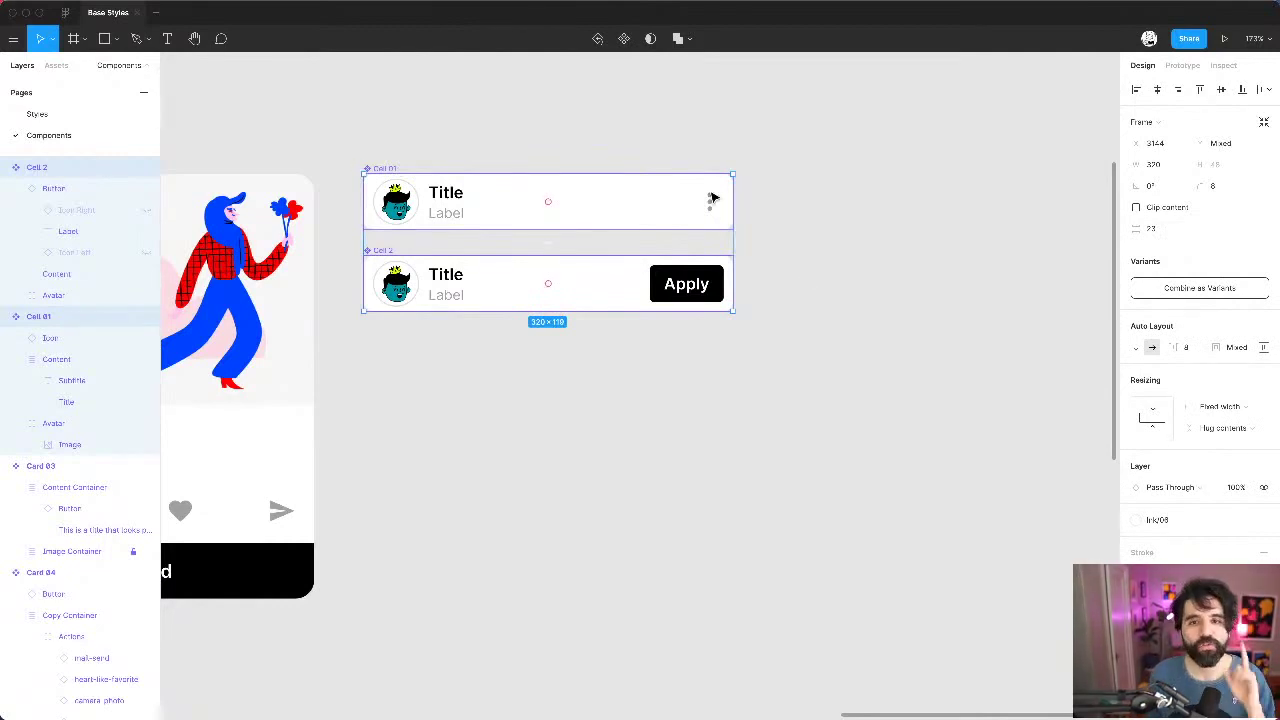
pyautogui.click(1219, 289)
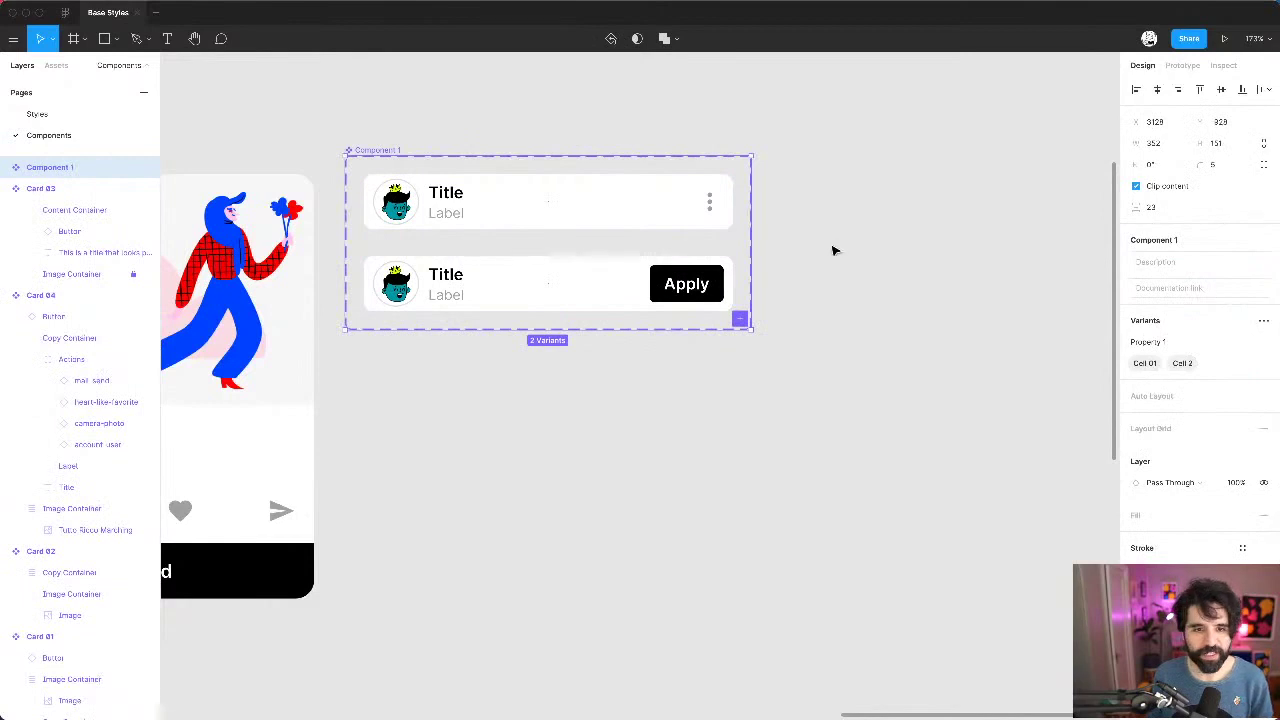
pyautogui.click(412, 131)
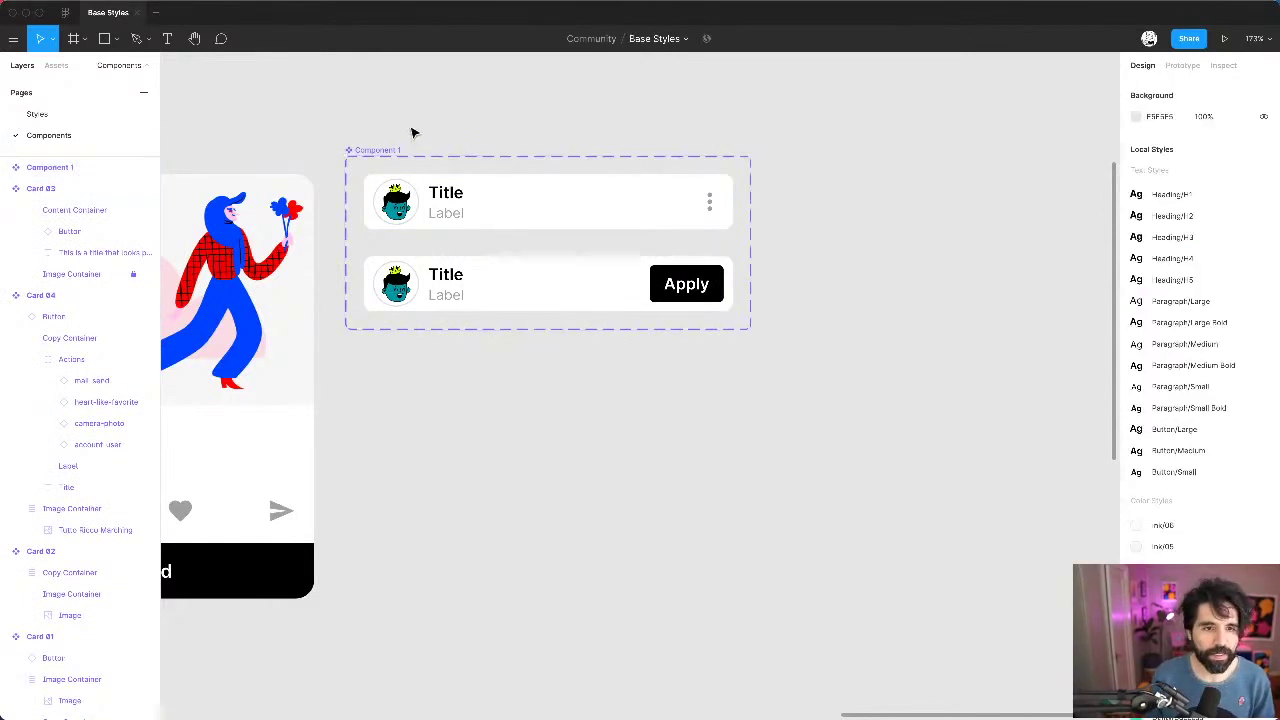
# Step: Rename the variant property of the combined cell component set to "Type"
pyautogui.click(388, 150)
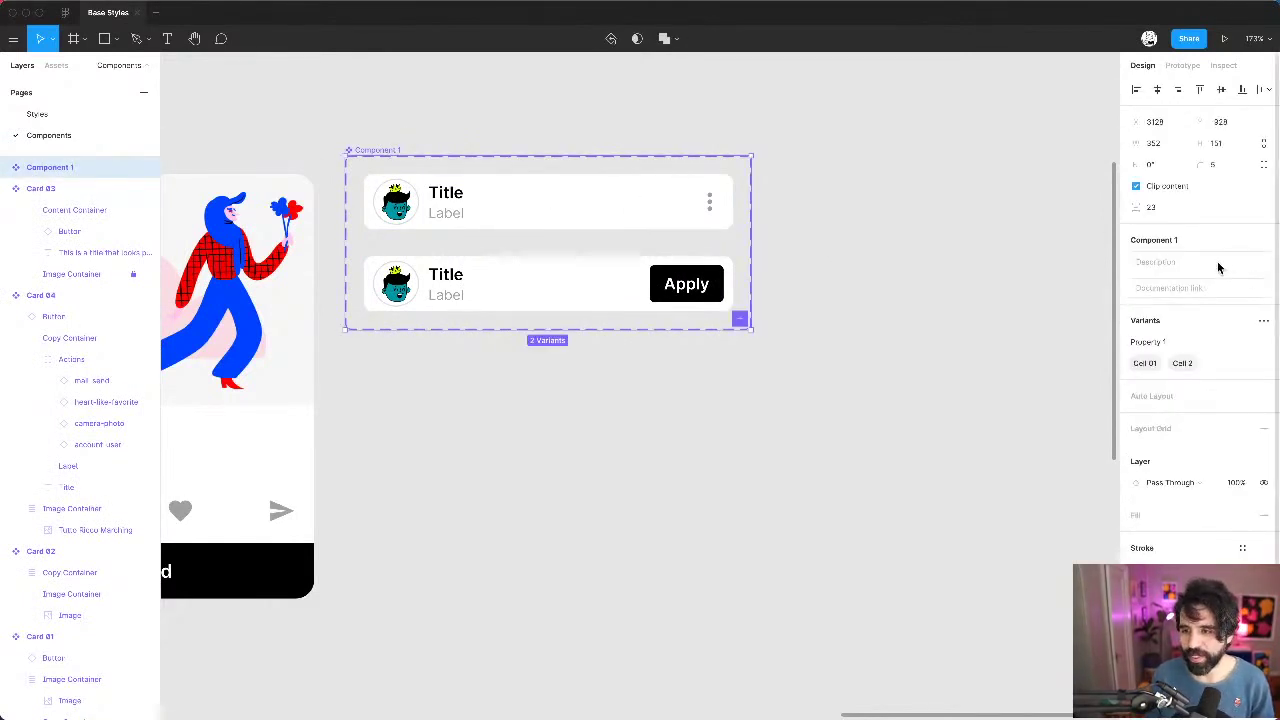
pyautogui.click(1157, 345)
pyautogui.doubleClick(1157, 345)
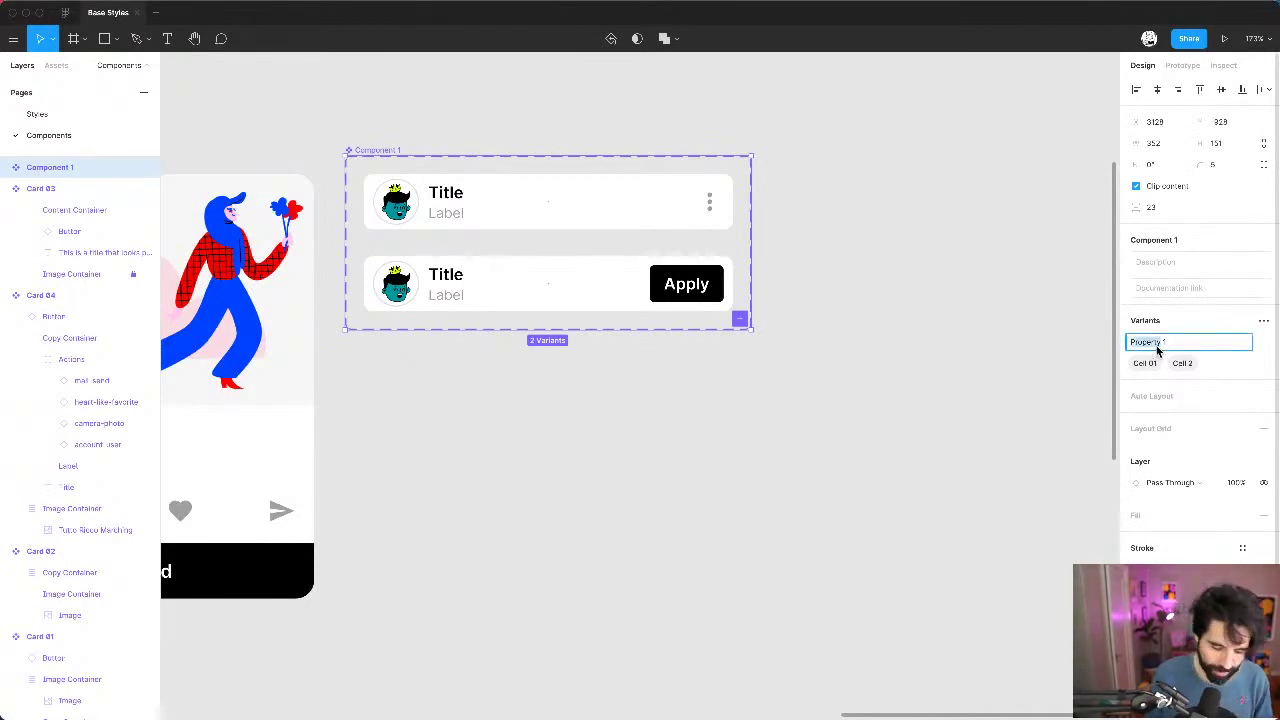
pyautogui.write('Type')
pyautogui.press('Return')
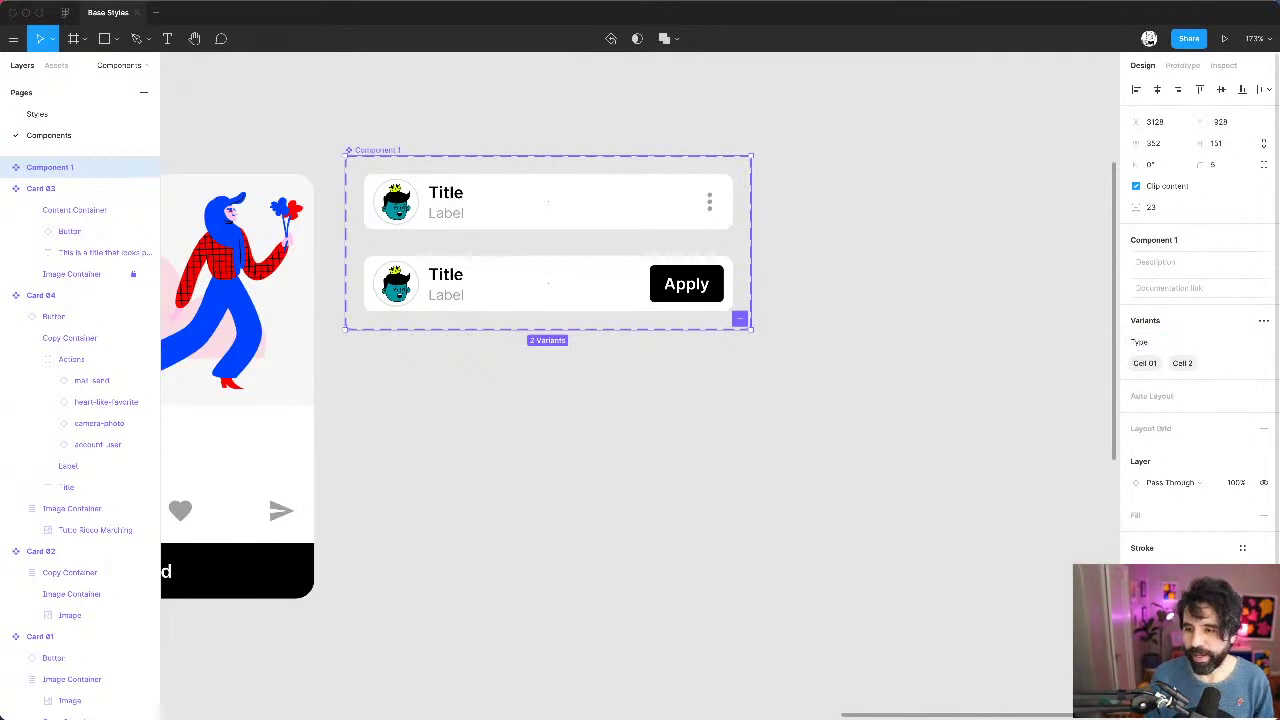
# Step: Rename the Cell 01 value of the Type property to "Menu on Right"
pyautogui.doubleClick(1148, 364)
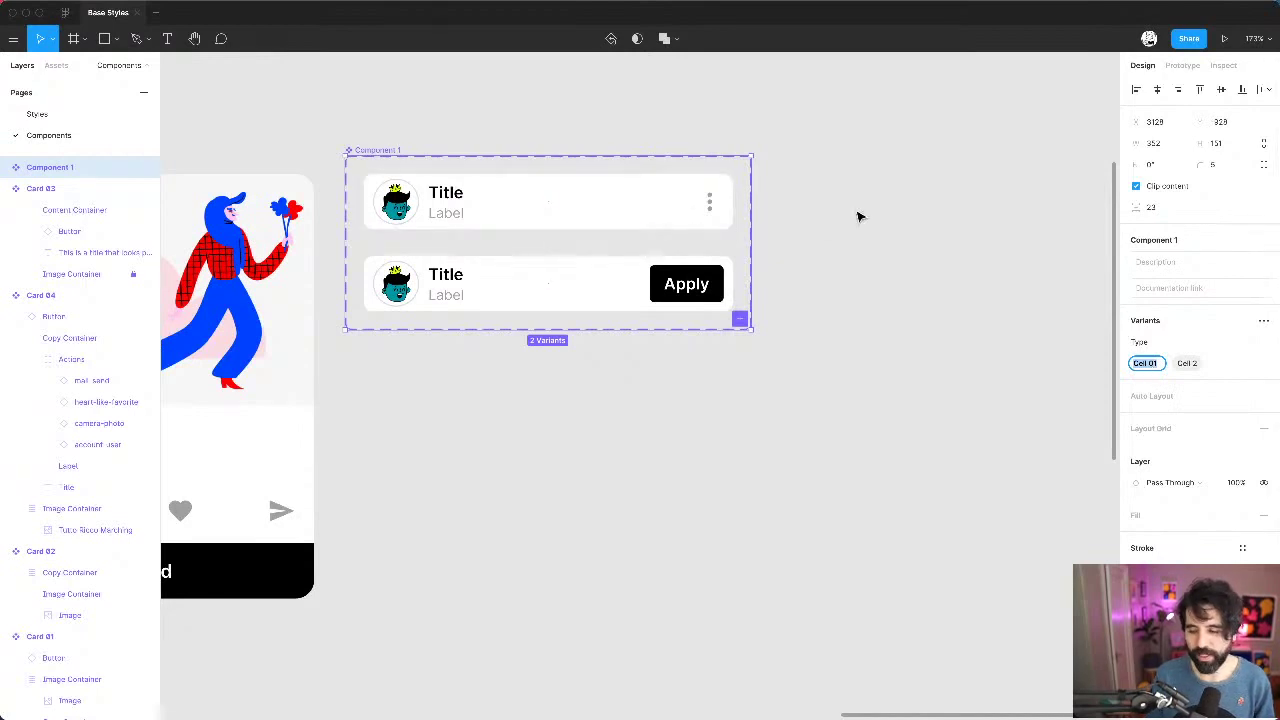
pyautogui.write('M')
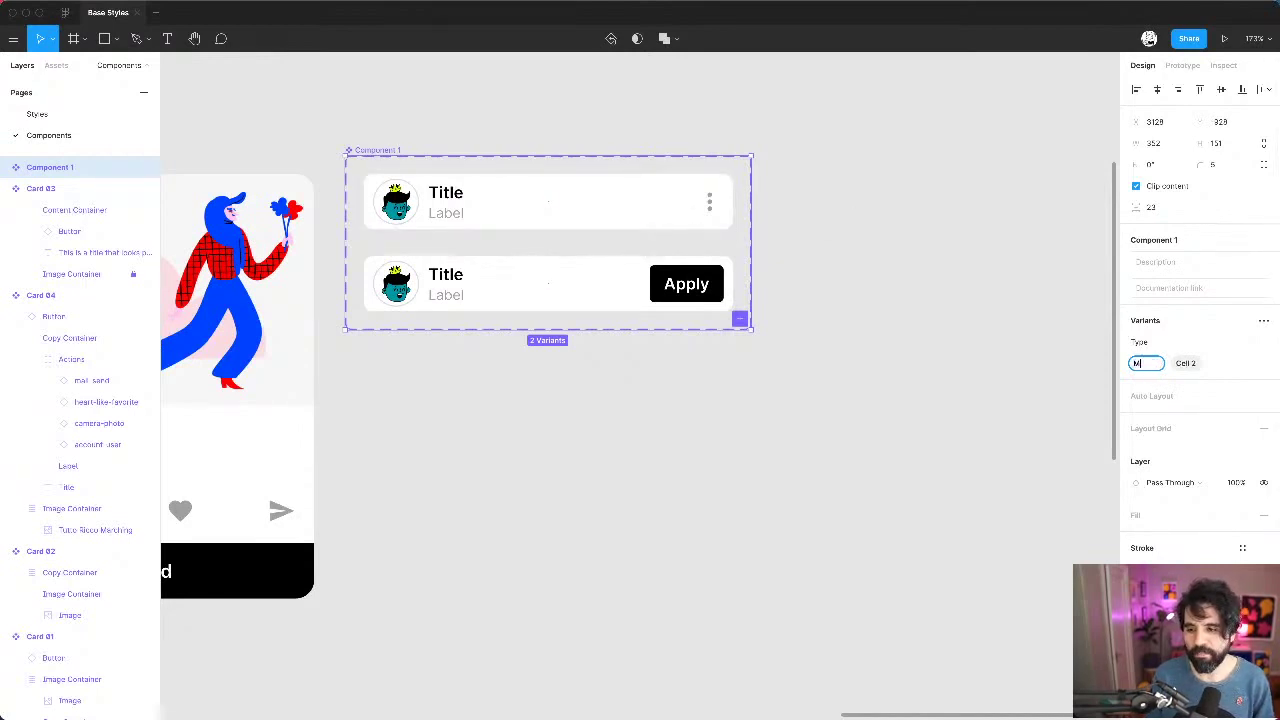
pyautogui.write('enu on Right')
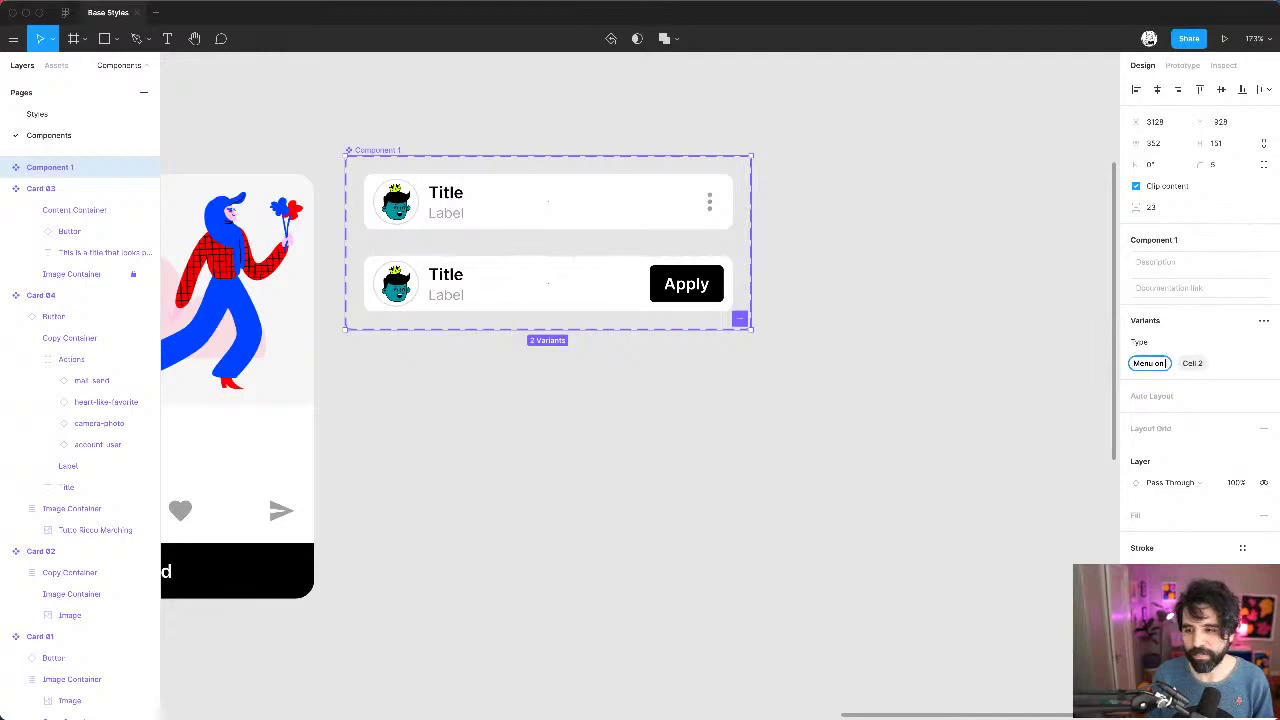
pyautogui.press('Return')
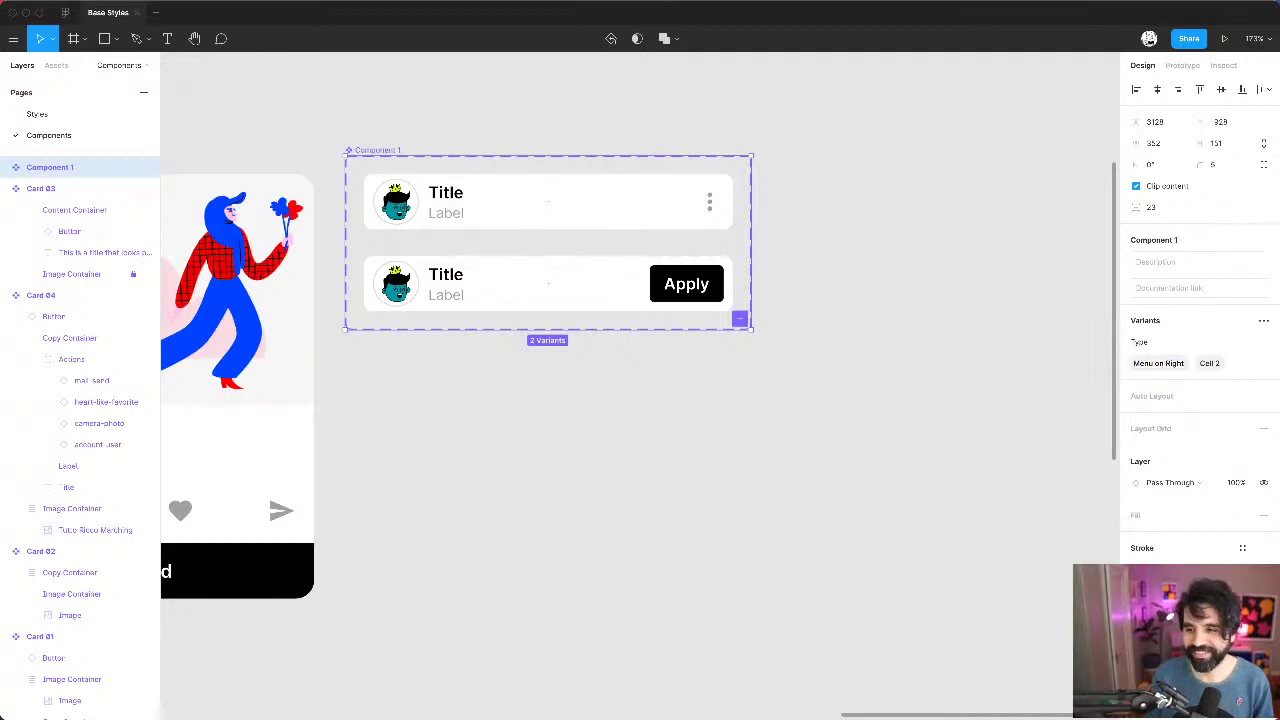
# Step: Rename the Type values of the cell component set: Cell 2 to "CTA" and Menu on Right to "Overflow"
pyautogui.doubleClick(1210, 365)
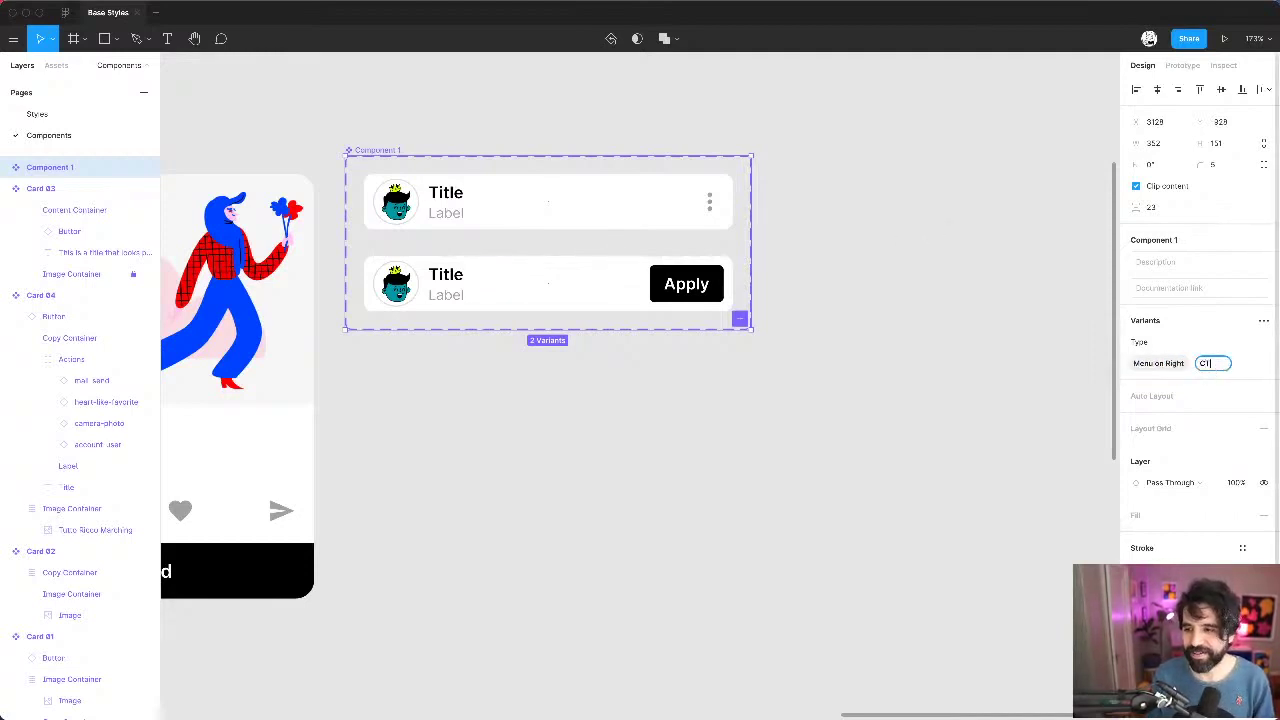
pyautogui.press('Return')
pyautogui.doubleClick(1174, 364)
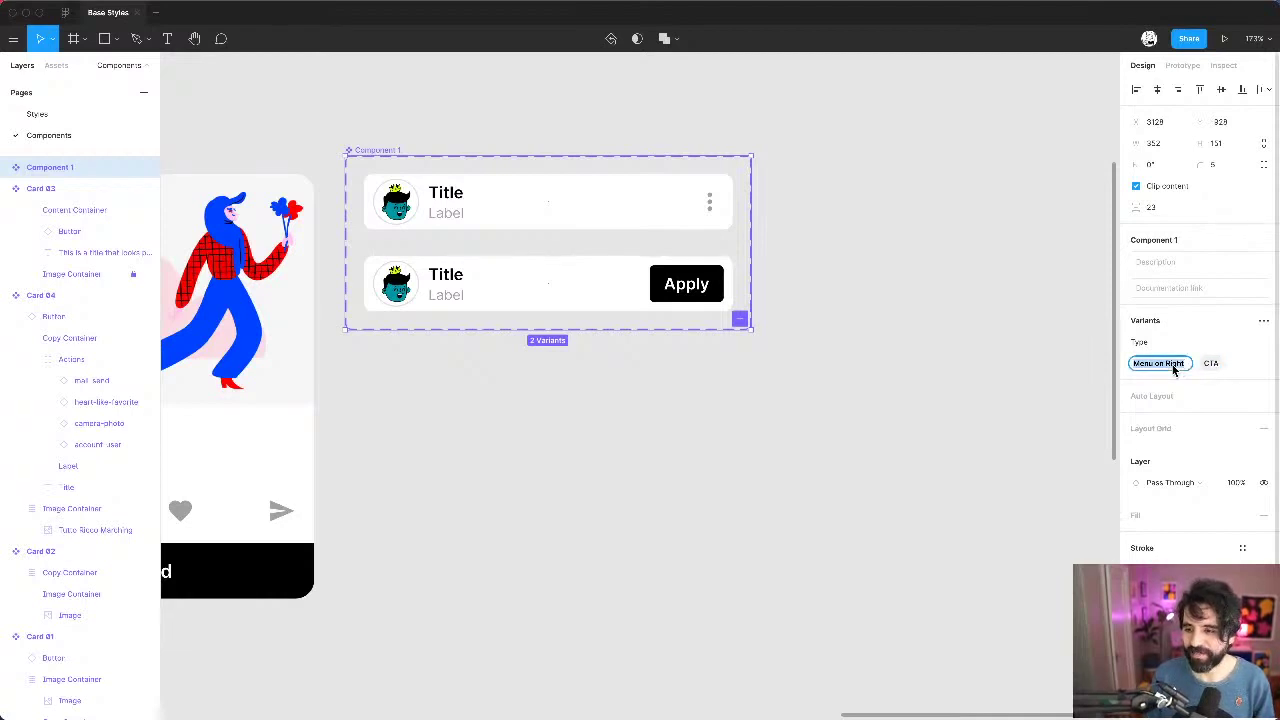
pyautogui.write('D')
pyautogui.write('verflow')
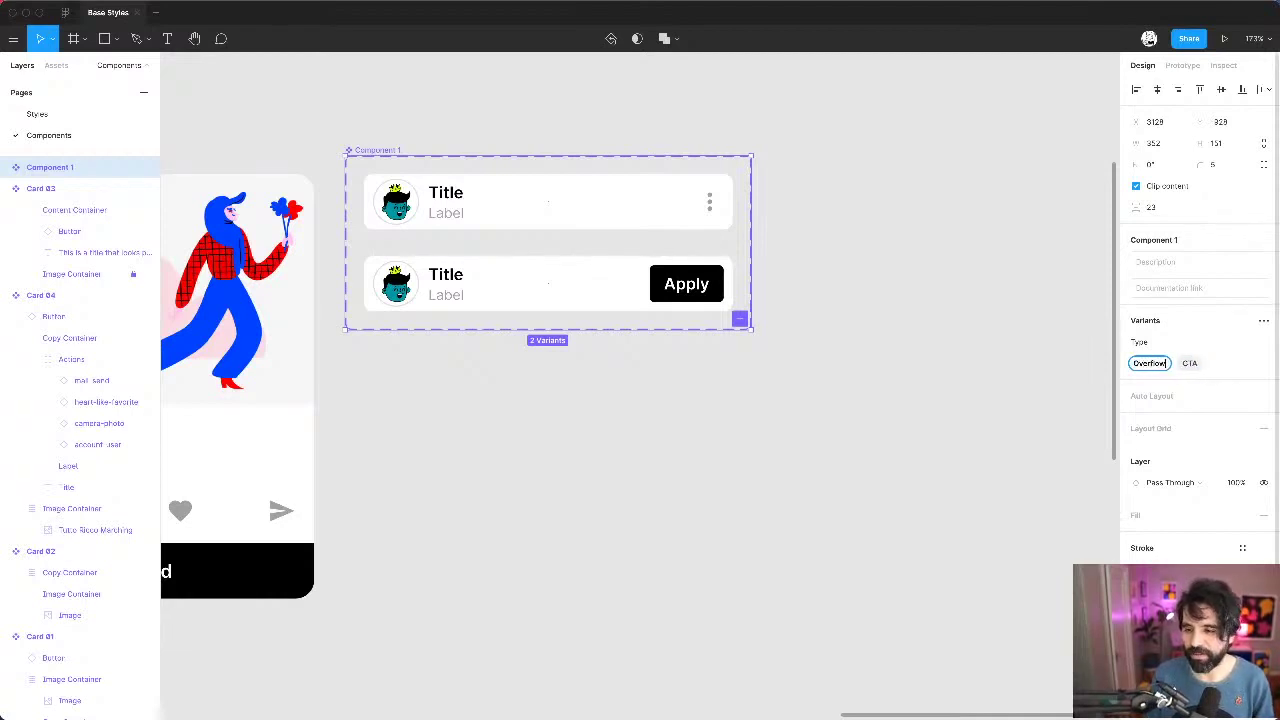
pyautogui.press('Return')
pyautogui.click(871, 379)
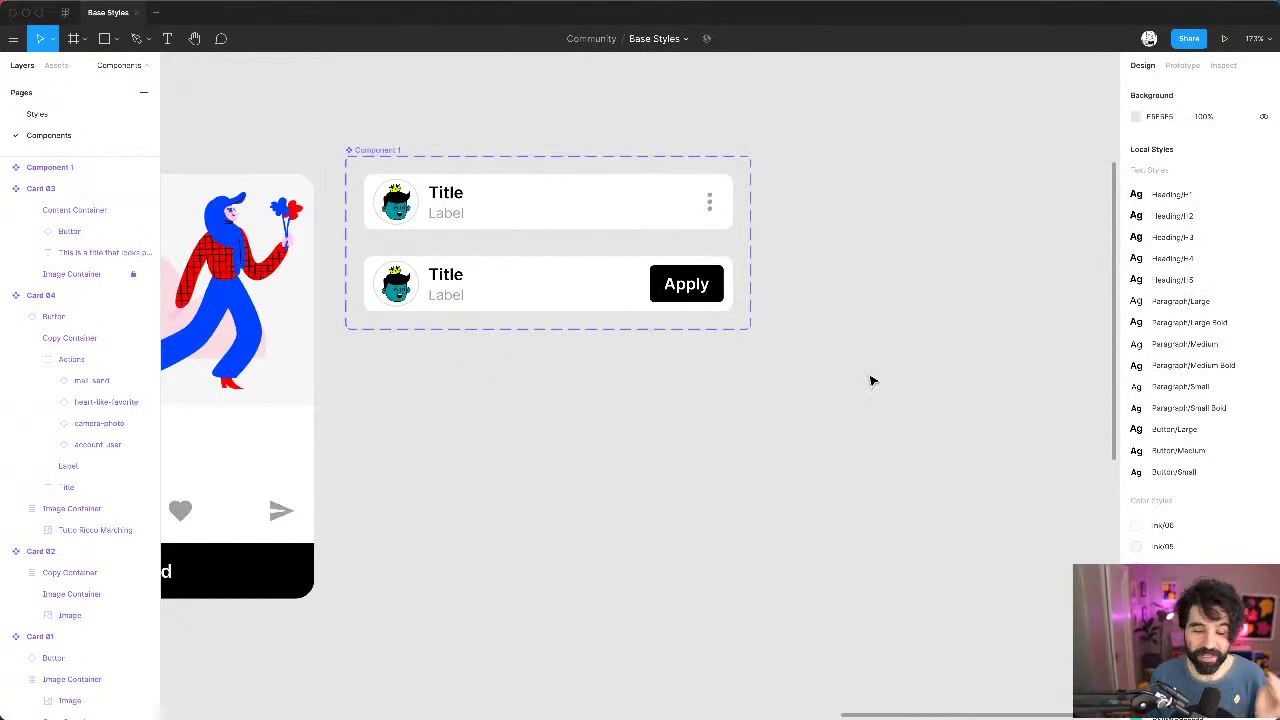
# Step: Add a third variant to the cell component set and set its Type value to "Multiple Actions"
pyautogui.scroll(-5, 684, 327)
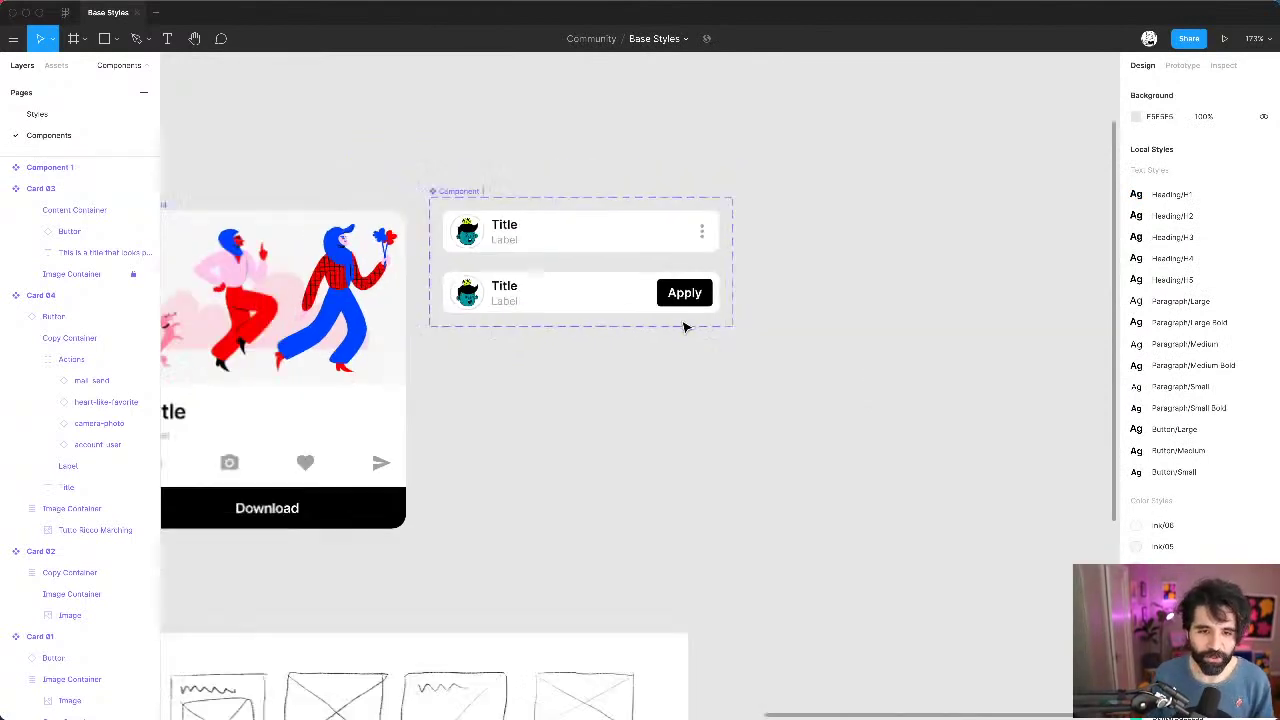
pyautogui.click(634, 298)
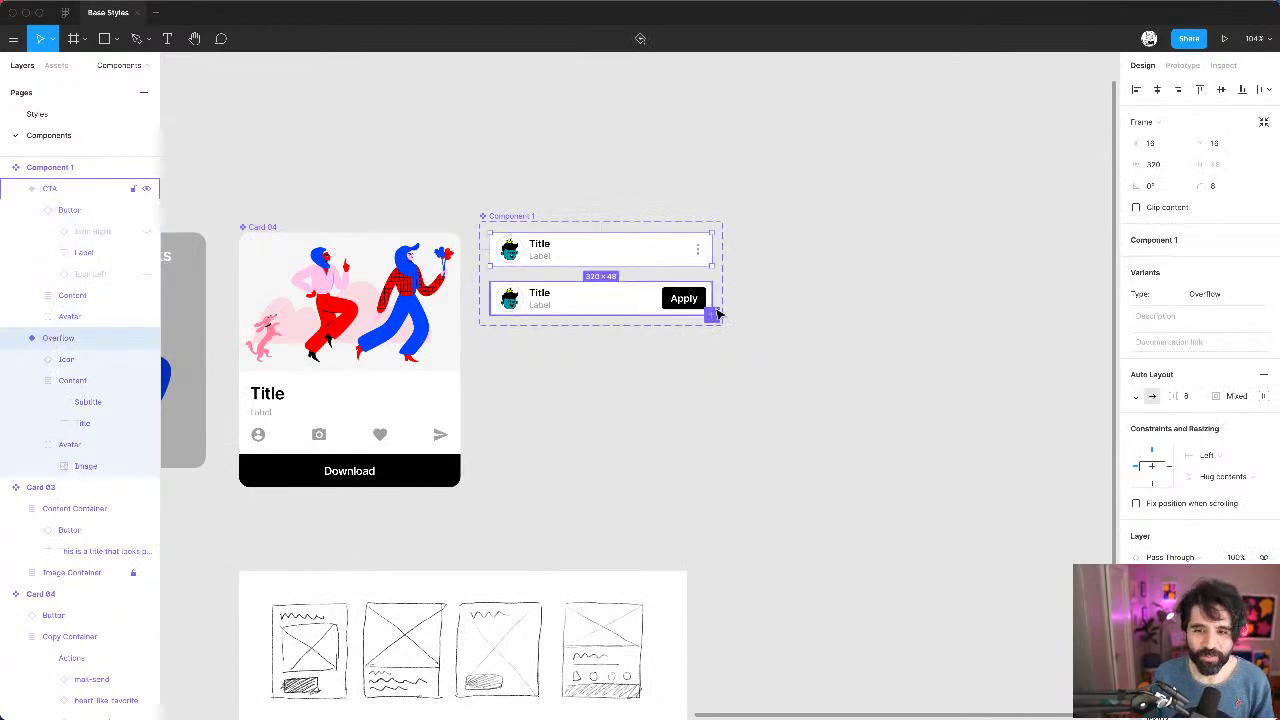
pyautogui.click(710, 316)
pyautogui.scroll(5, 631, 363)
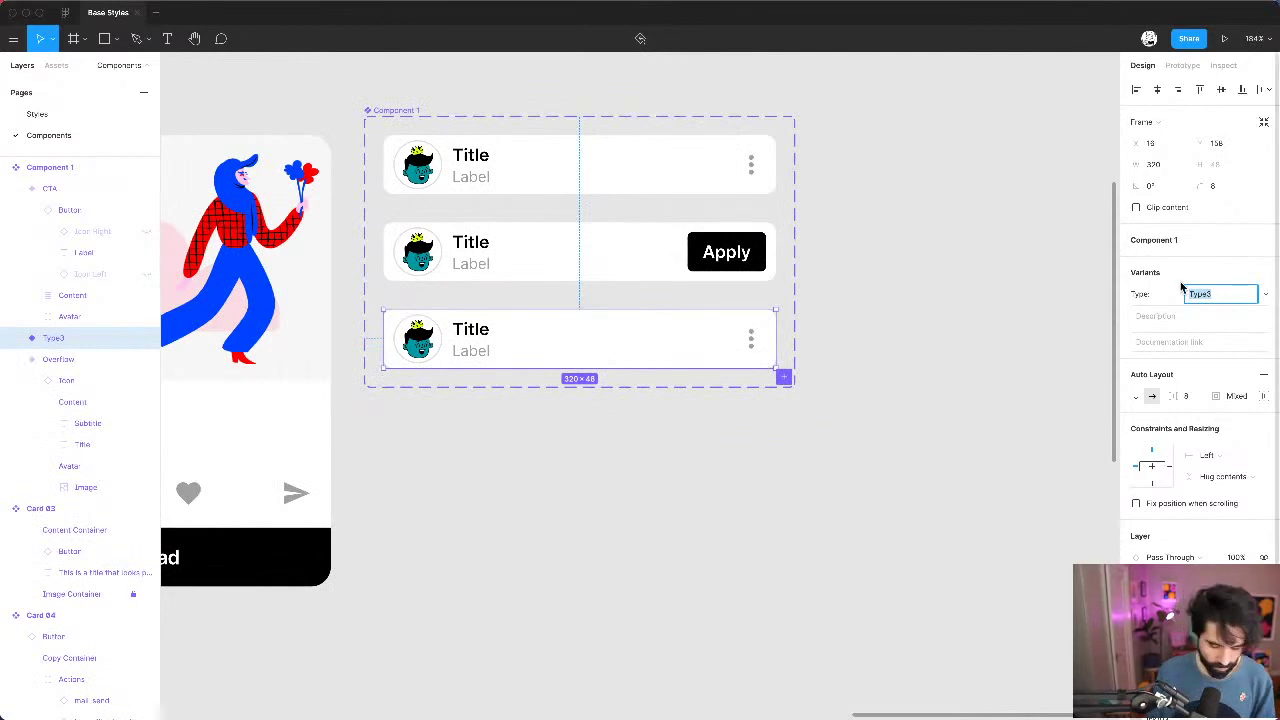
pyautogui.write('Multiple Ac')
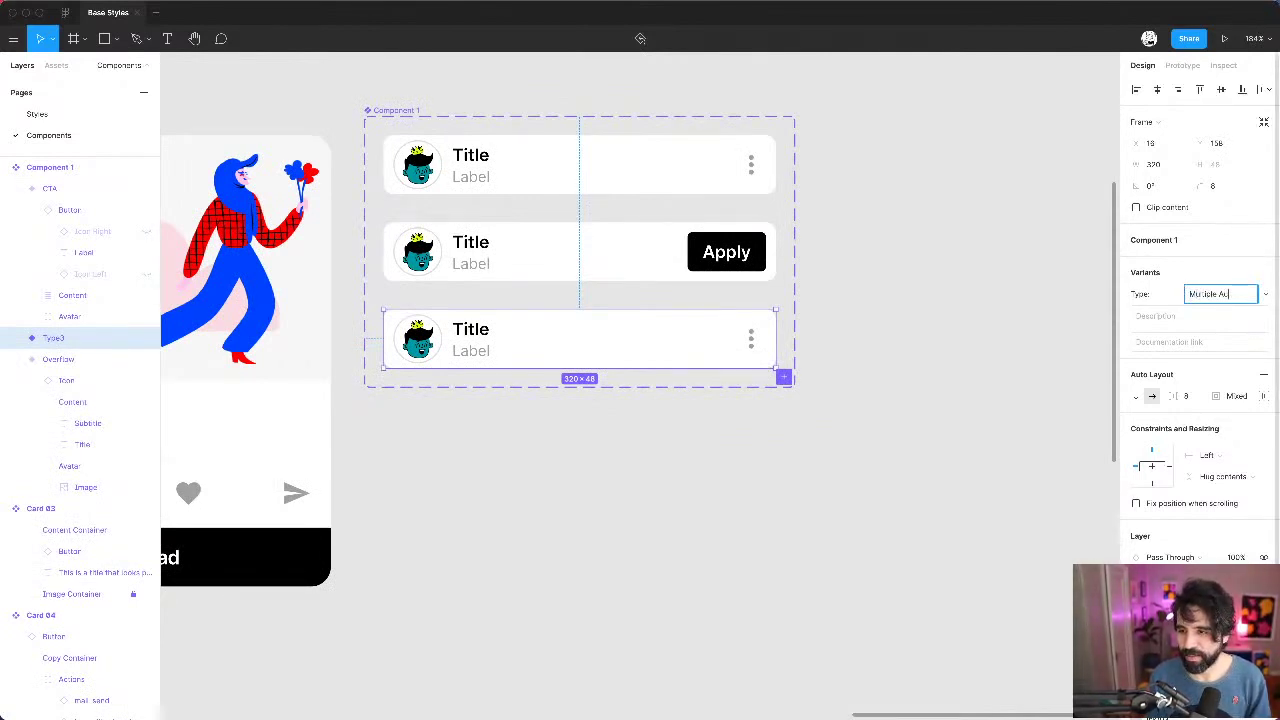
pyautogui.write('tions')
pyautogui.press('Return')
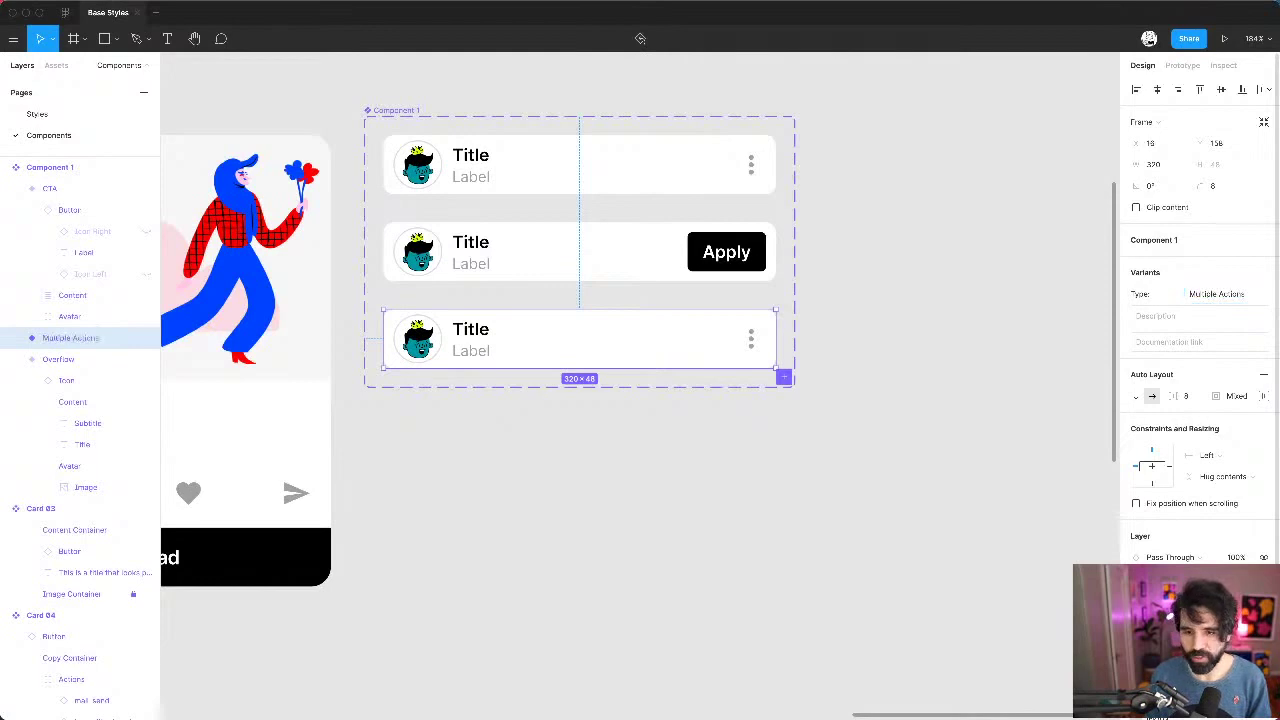
# Step: Duplicate the overflow menu icon twice in the Multiple Actions variant
pyautogui.click(752, 345)
pyautogui.hotkey('ctrl', 'd')
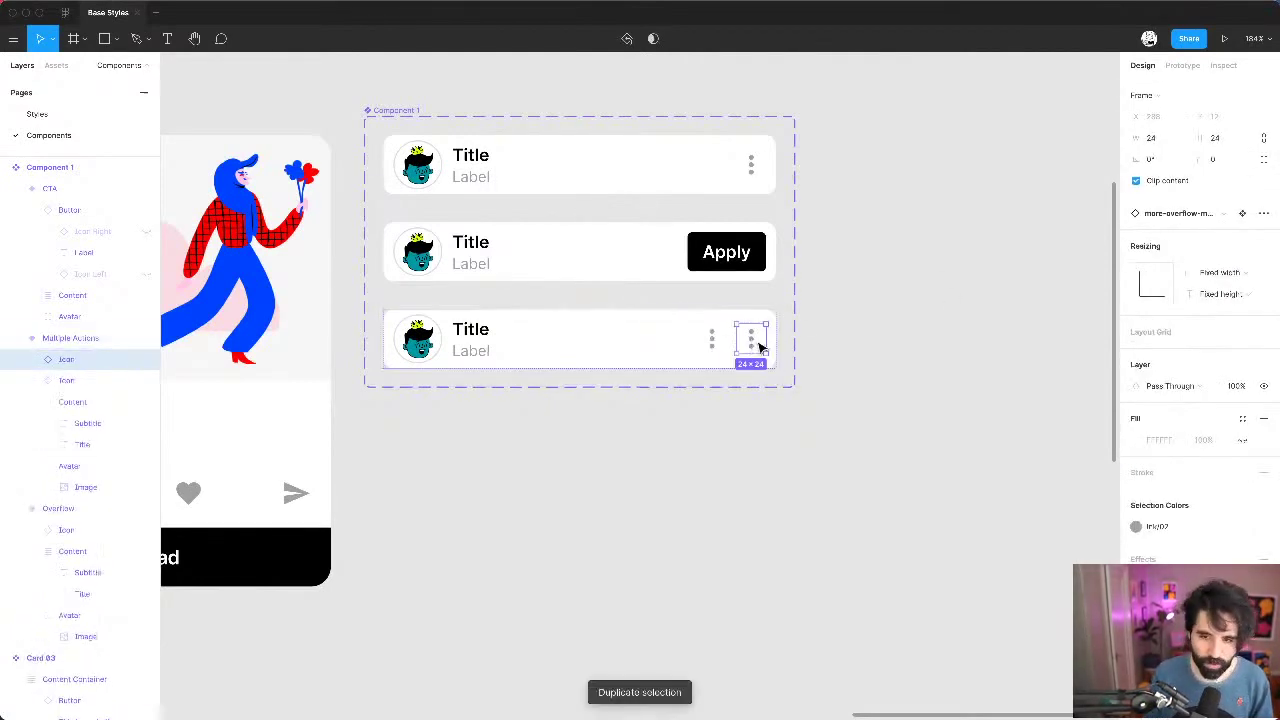
pyautogui.hotkey('ctrl', 'd')
# Step: Swap the first of the three icons in the Multiple Actions variant for heart-like-favorite
pyautogui.click(712, 340)
pyautogui.click(672, 340)
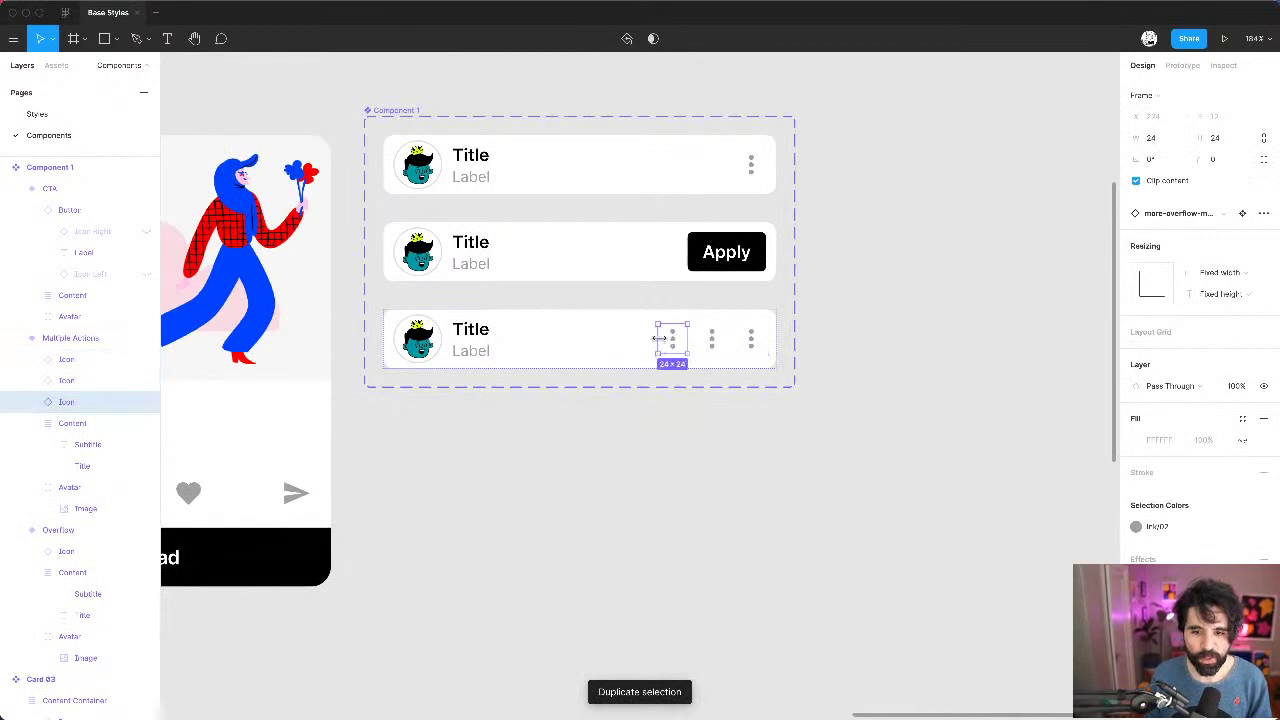
pyautogui.click(1198, 212)
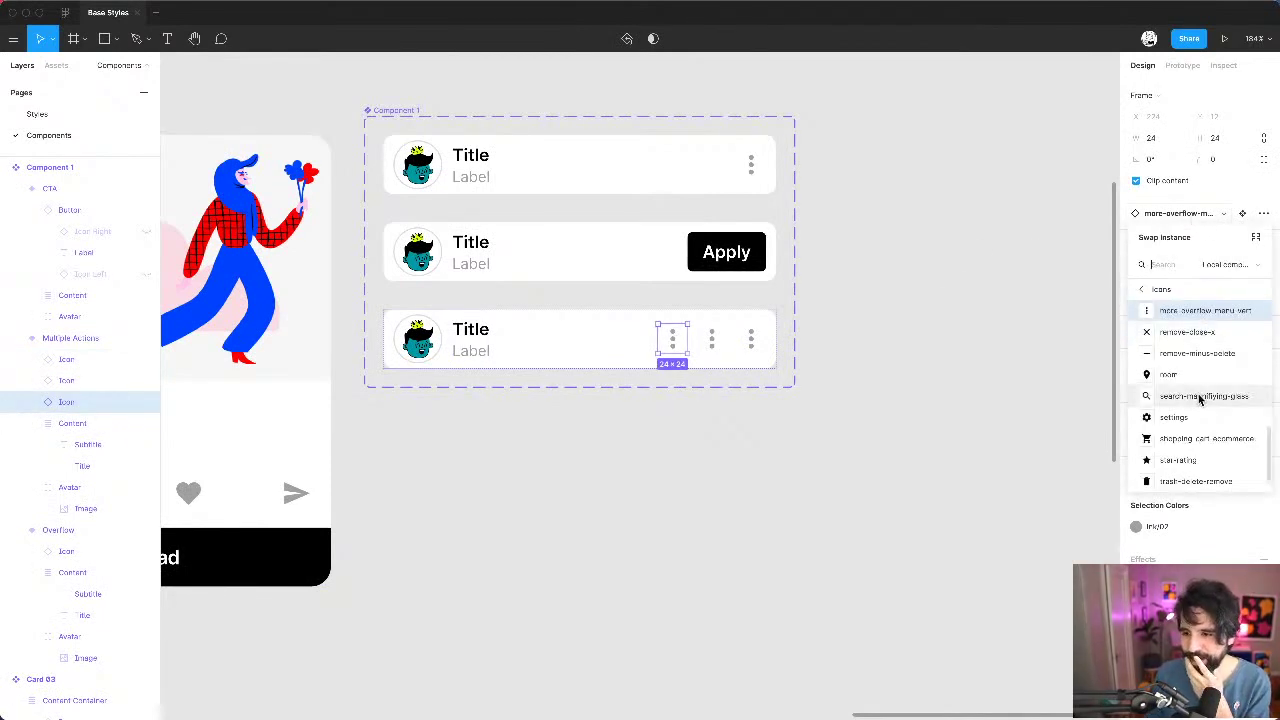
pyautogui.scroll(3, 1200, 398)
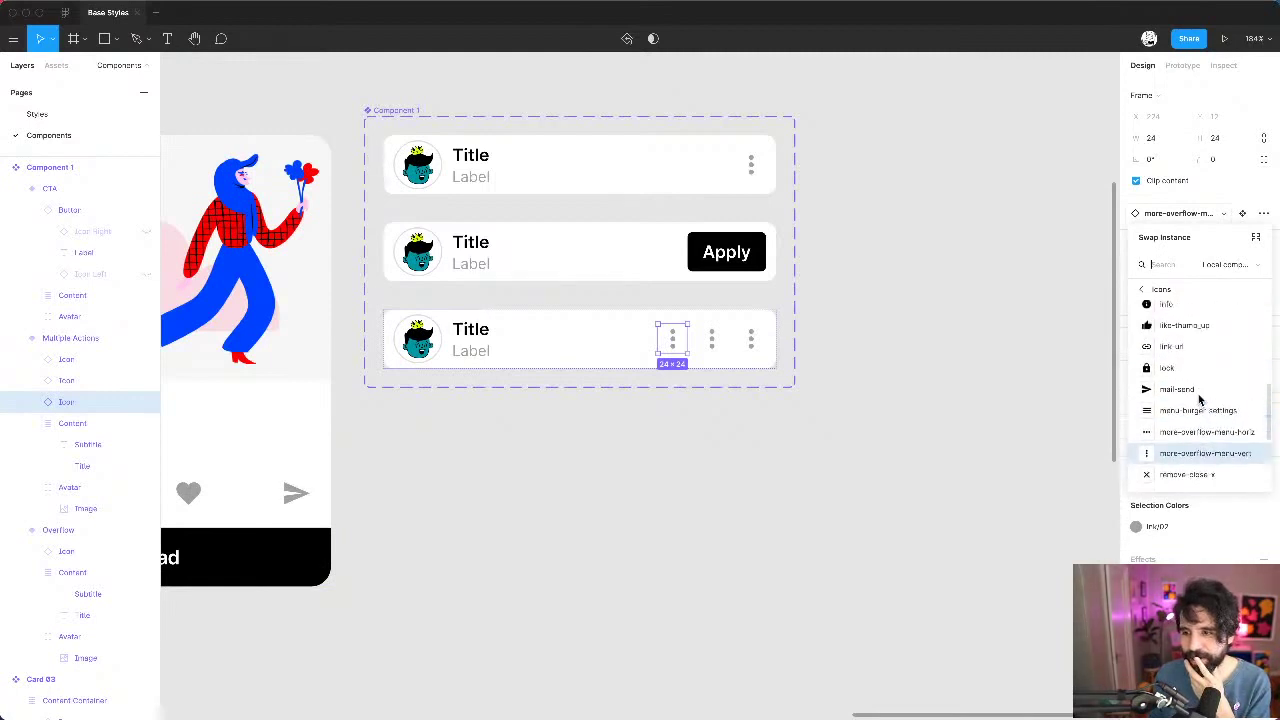
pyautogui.scroll(2, 1200, 398)
pyautogui.click(1187, 435)
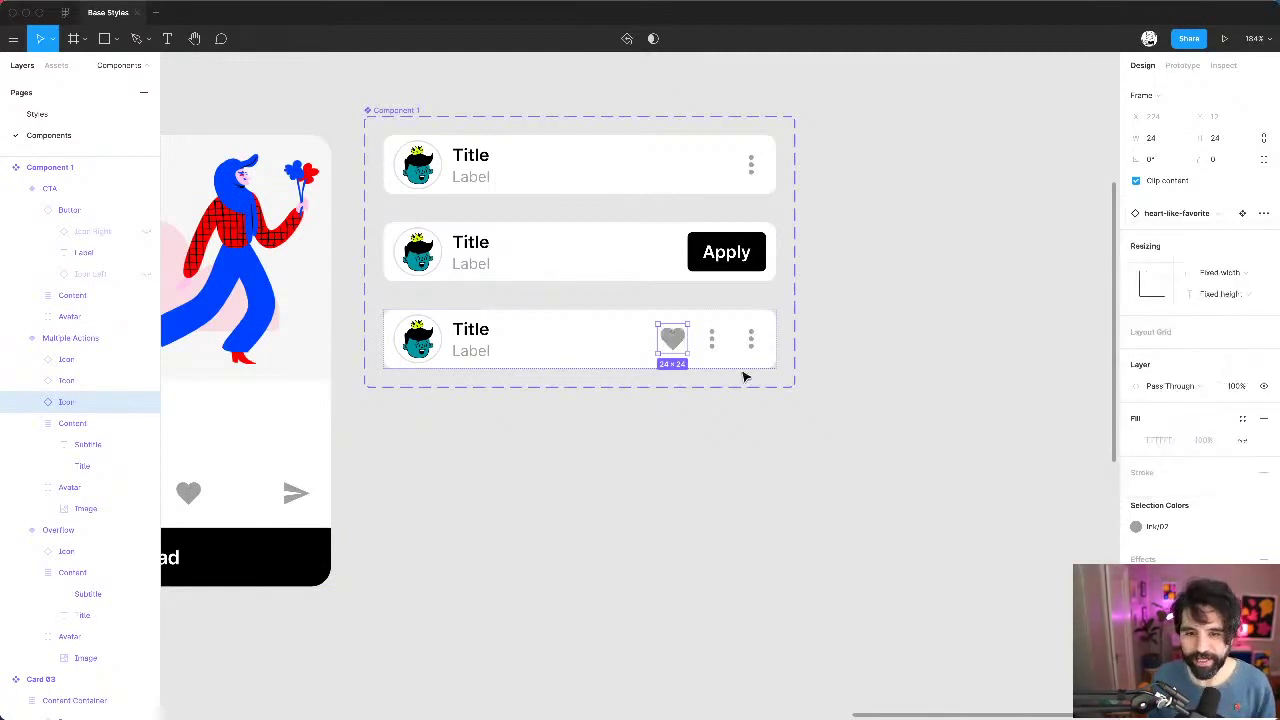
# Step: Swap the middle icon in the Multiple Actions variant for mail-send
pyautogui.click(710, 343)
pyautogui.click(1180, 213)
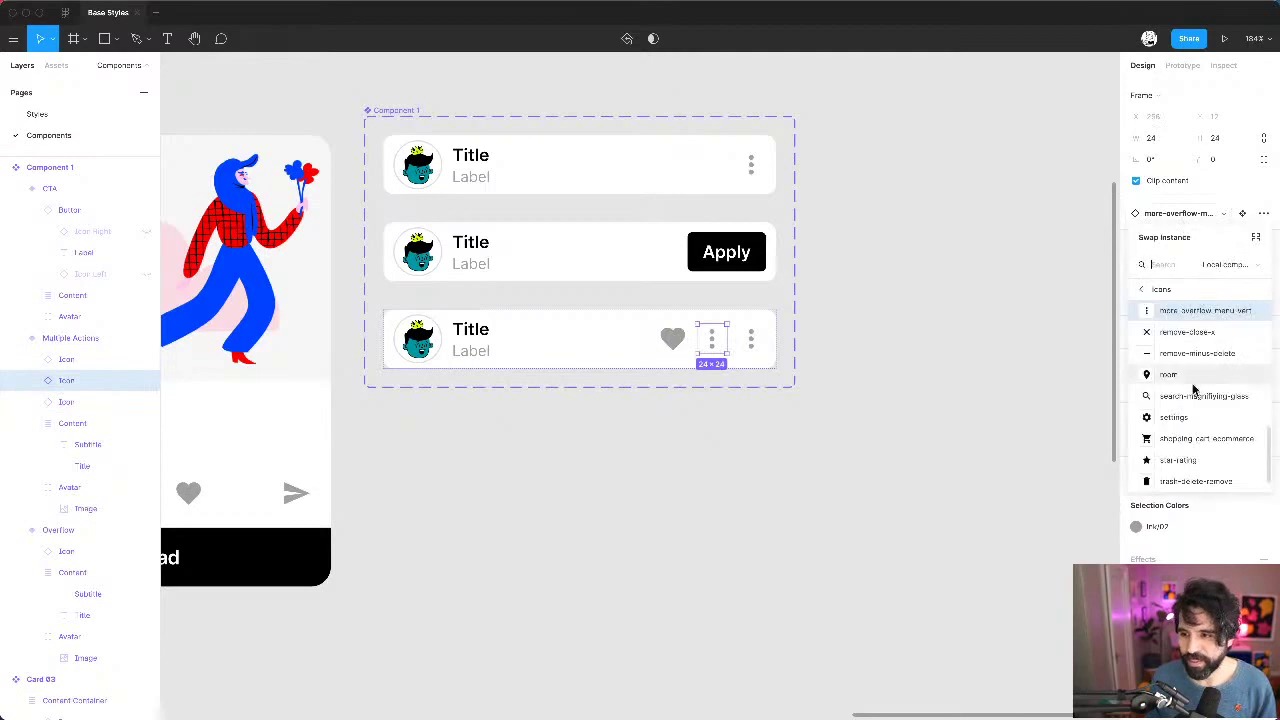
pyautogui.scroll(4, 1195, 385)
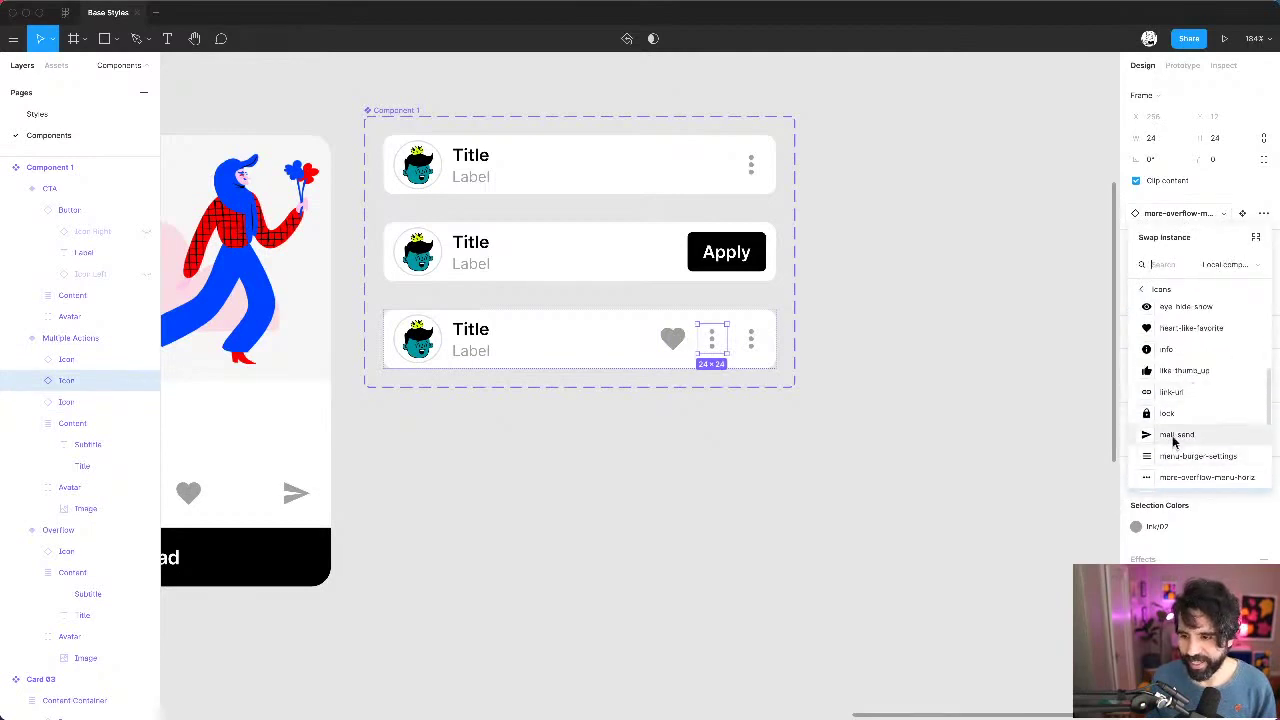
pyautogui.click(1174, 435)
pyautogui.click(857, 315)
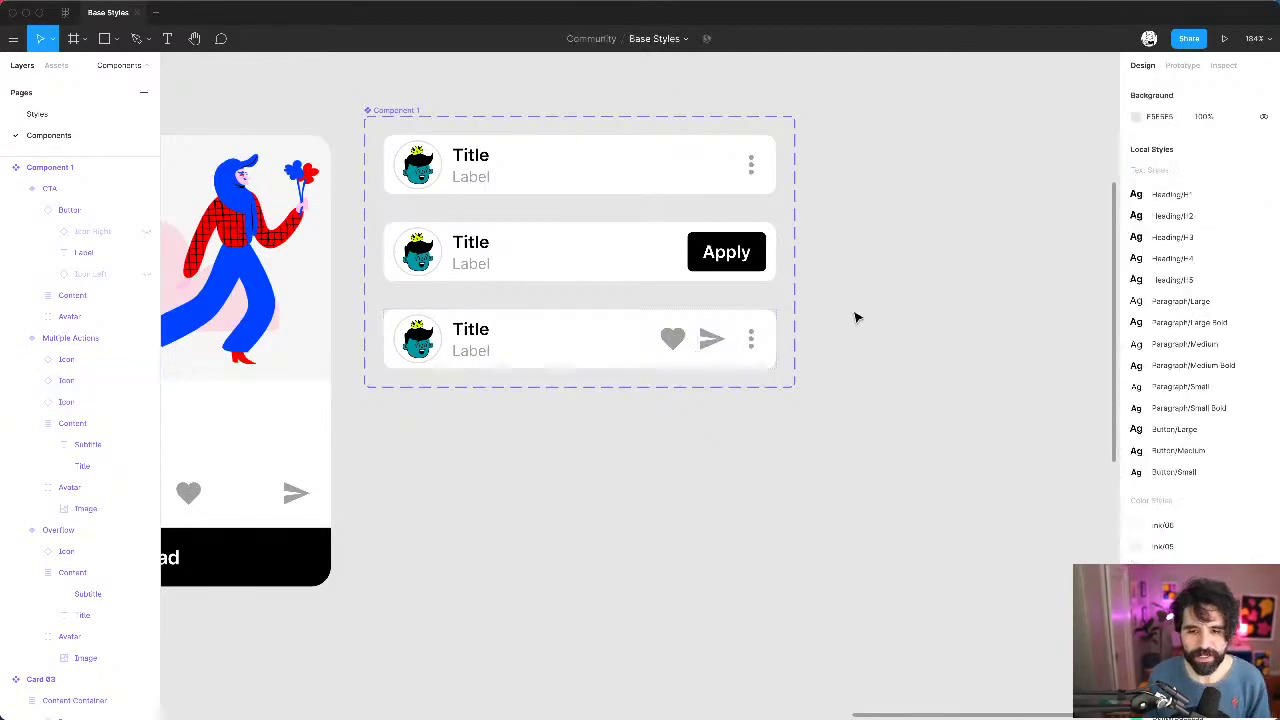
pyautogui.click(752, 342)
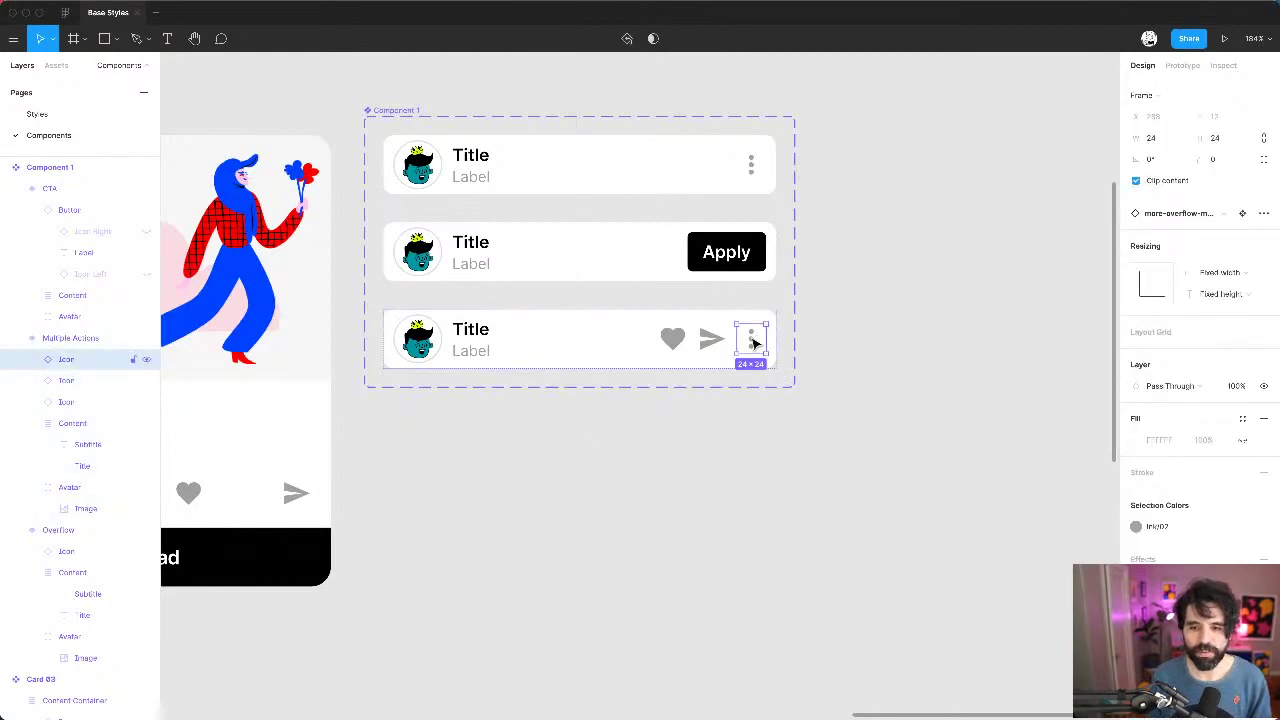
pyautogui.click(926, 346)
pyautogui.scroll(-5, 924, 340)
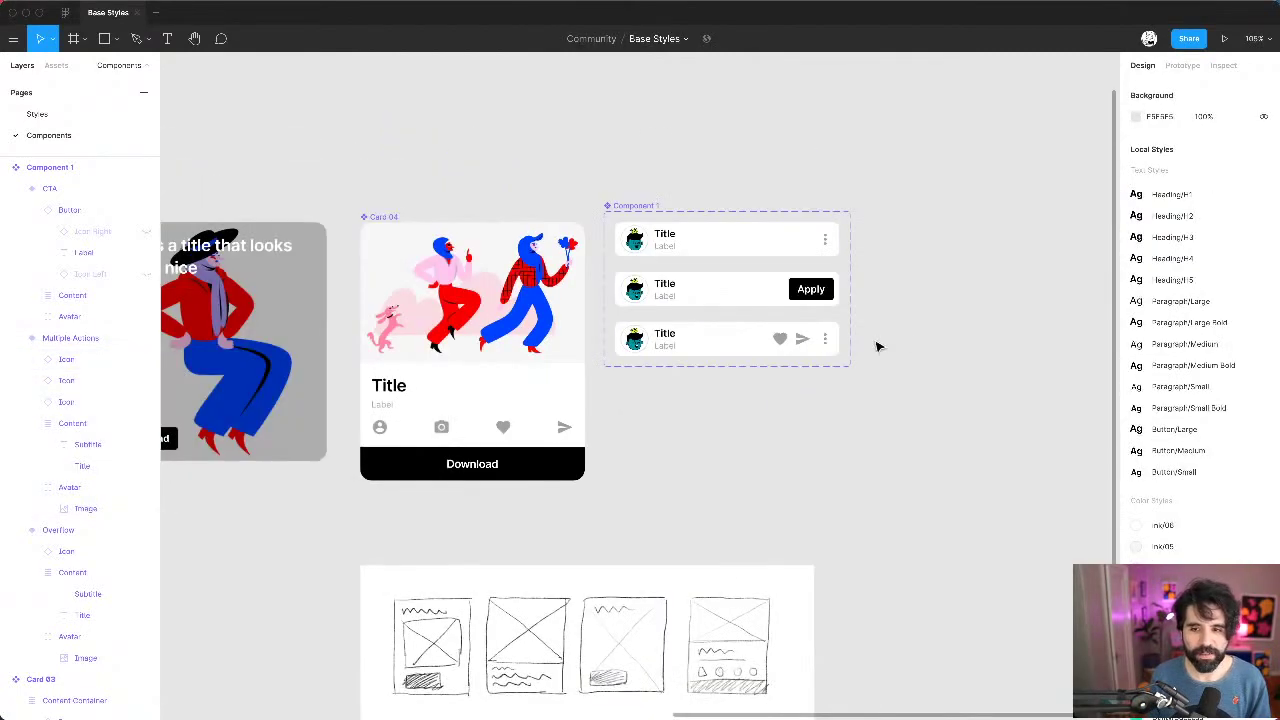
pyautogui.click(808, 338)
pyautogui.click(930, 300)
# Step: Place an instance of Component 1 from the local components on the empty canvas to the right of the variant set
pyautogui.hscroll(3, 917, 240)
pyautogui.hscroll(3, 917, 236)
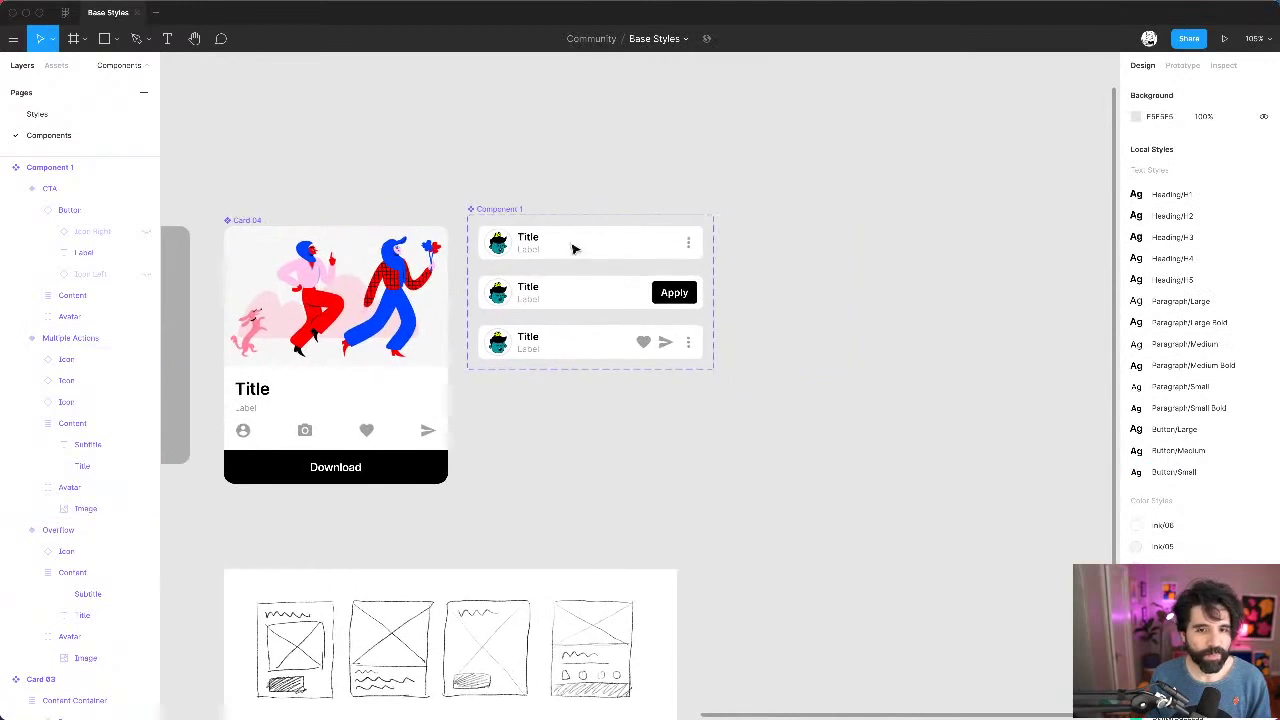
pyautogui.hscroll(4, 614, 140)
pyautogui.hscroll(2, 614, 140)
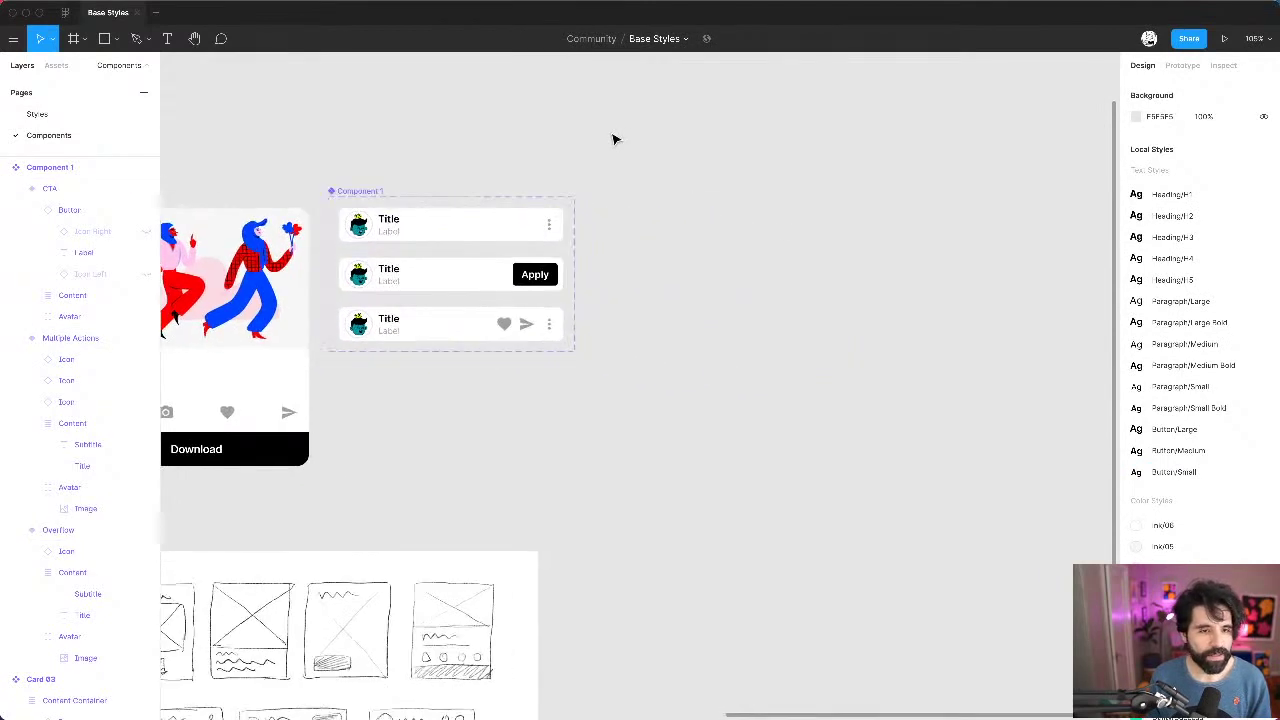
pyautogui.click(58, 67)
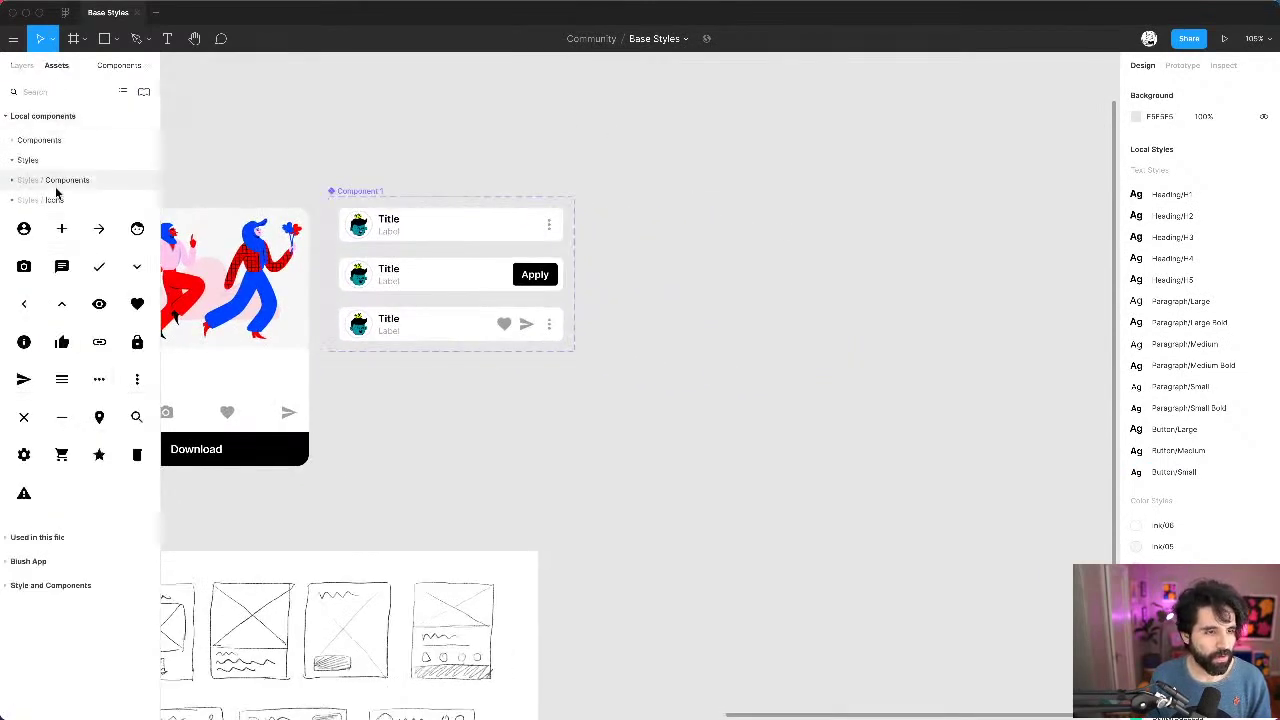
pyautogui.click(12, 199)
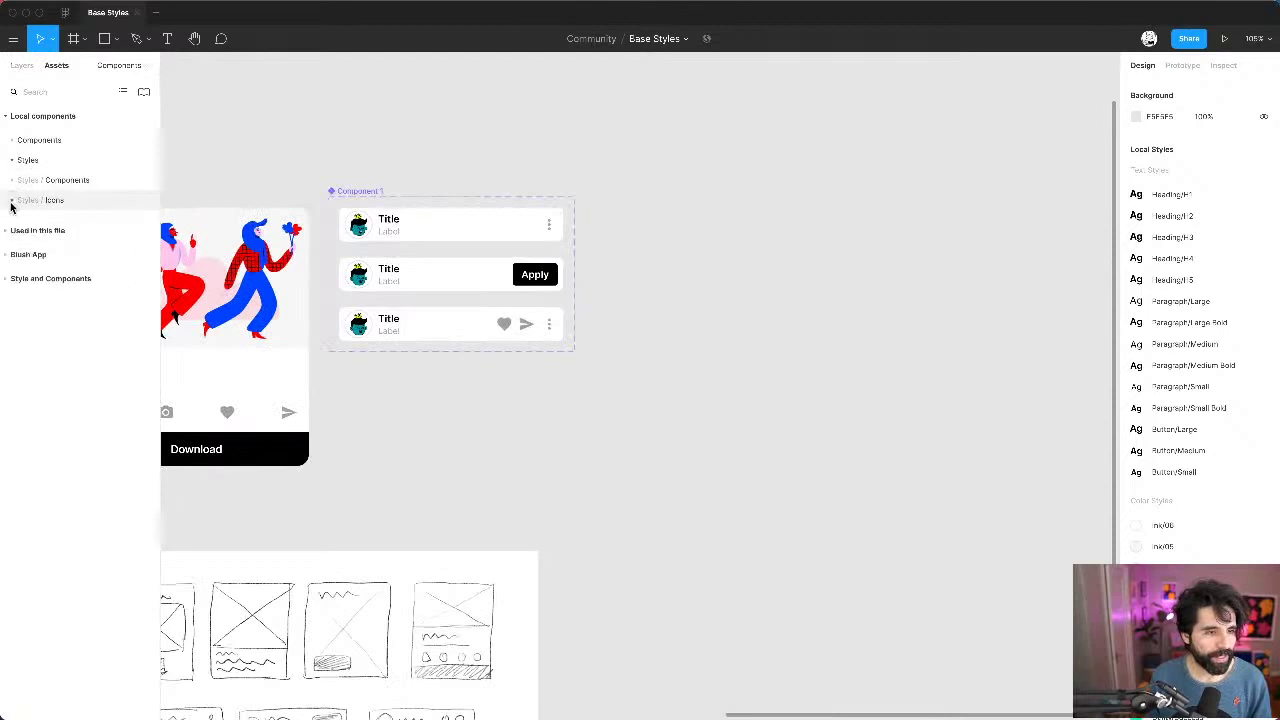
pyautogui.click(11, 140)
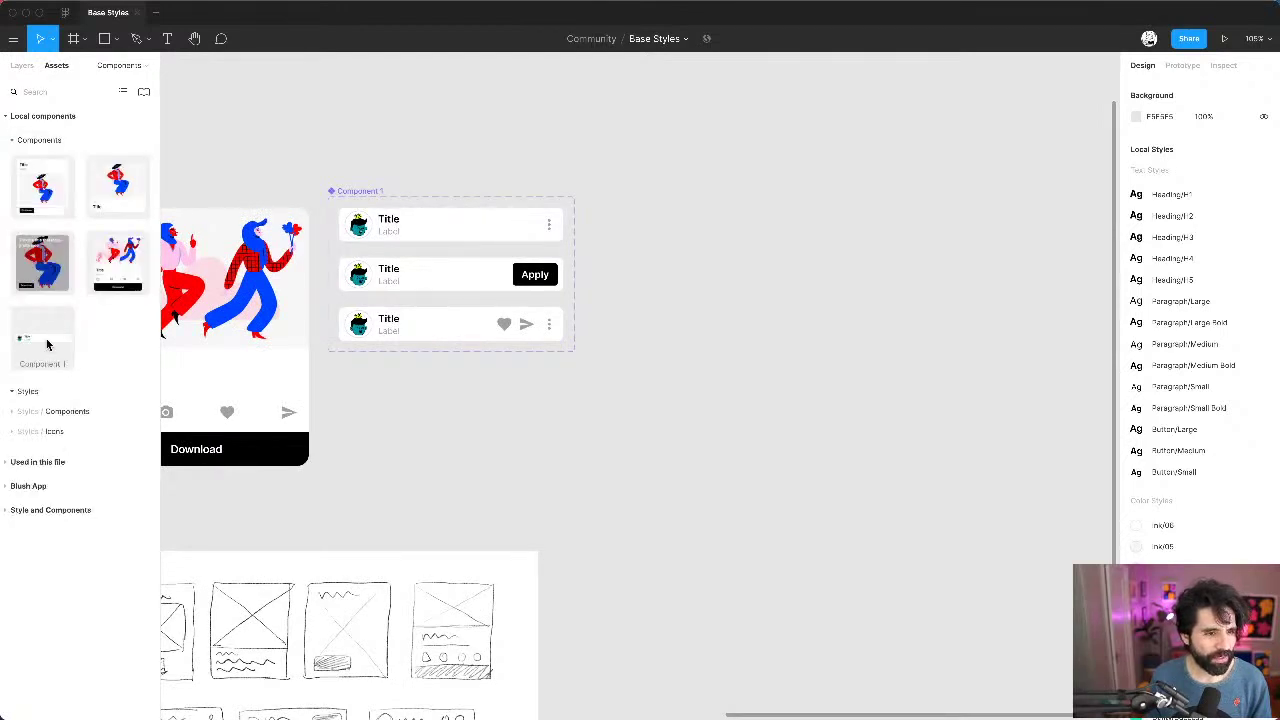
pyautogui.moveTo(42, 340); pyautogui.dragTo(766, 289)
pyautogui.scroll(5, 766, 289)
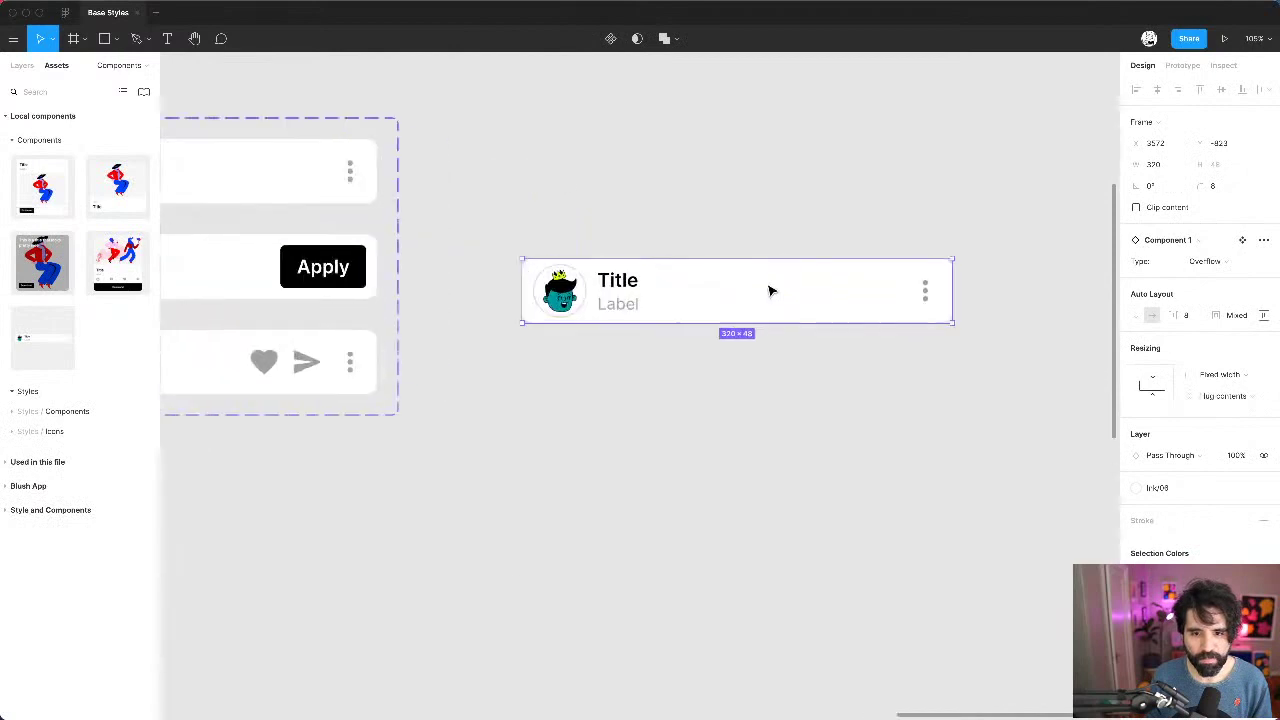
pyautogui.hscroll(3, 766, 289)
pyautogui.click(727, 432)
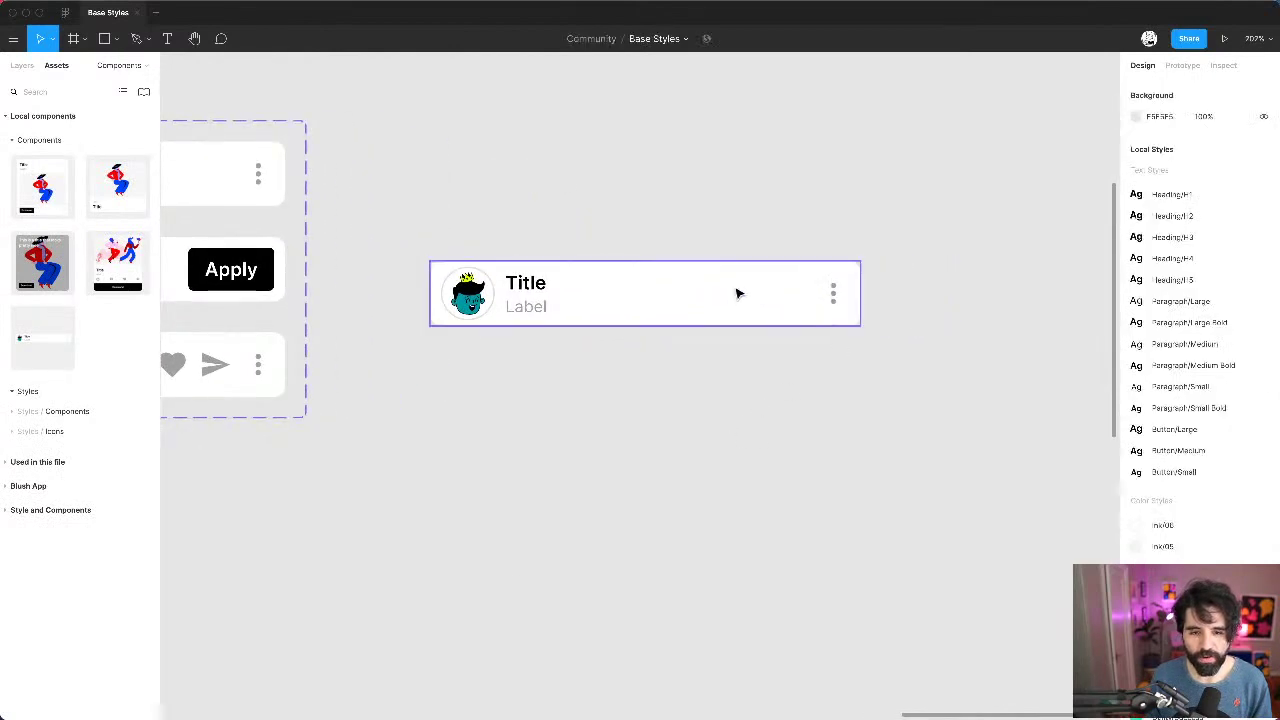
# Step: Switch the Type of the placed cell instance first to CTA and finally to Multiple Actions
pyautogui.click(737, 292)
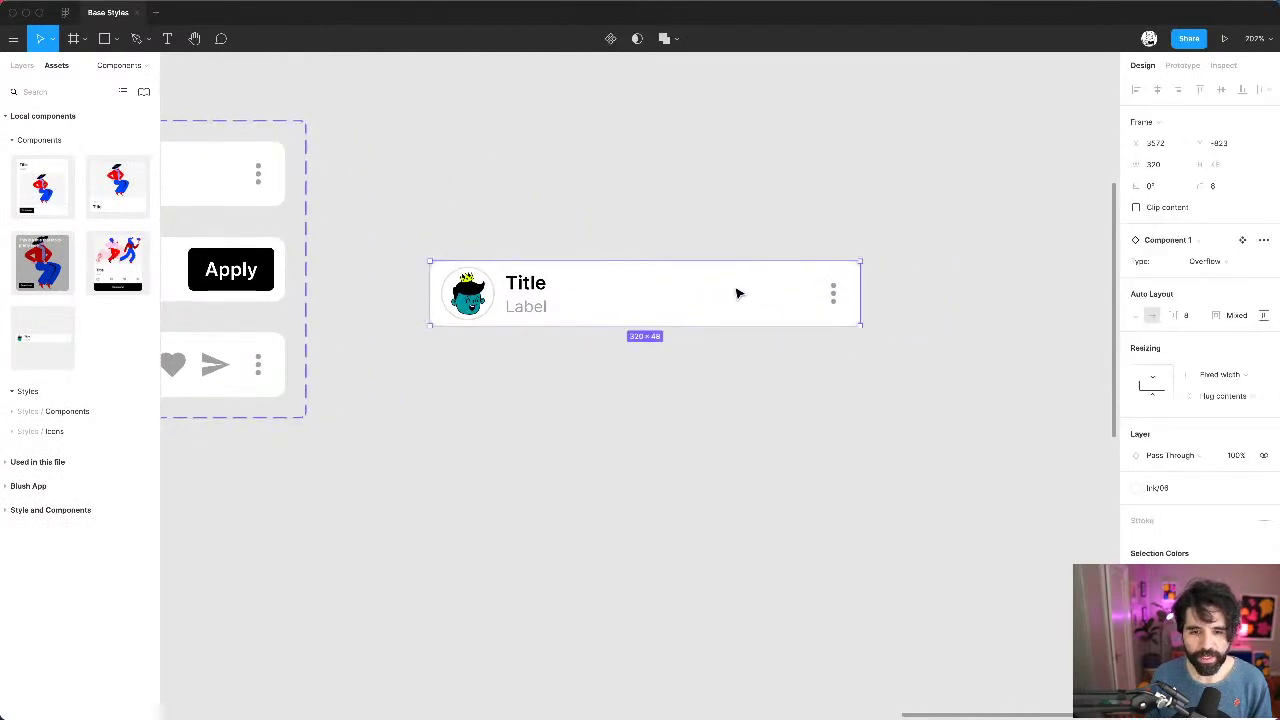
pyautogui.click(1228, 264)
pyautogui.click(1229, 285)
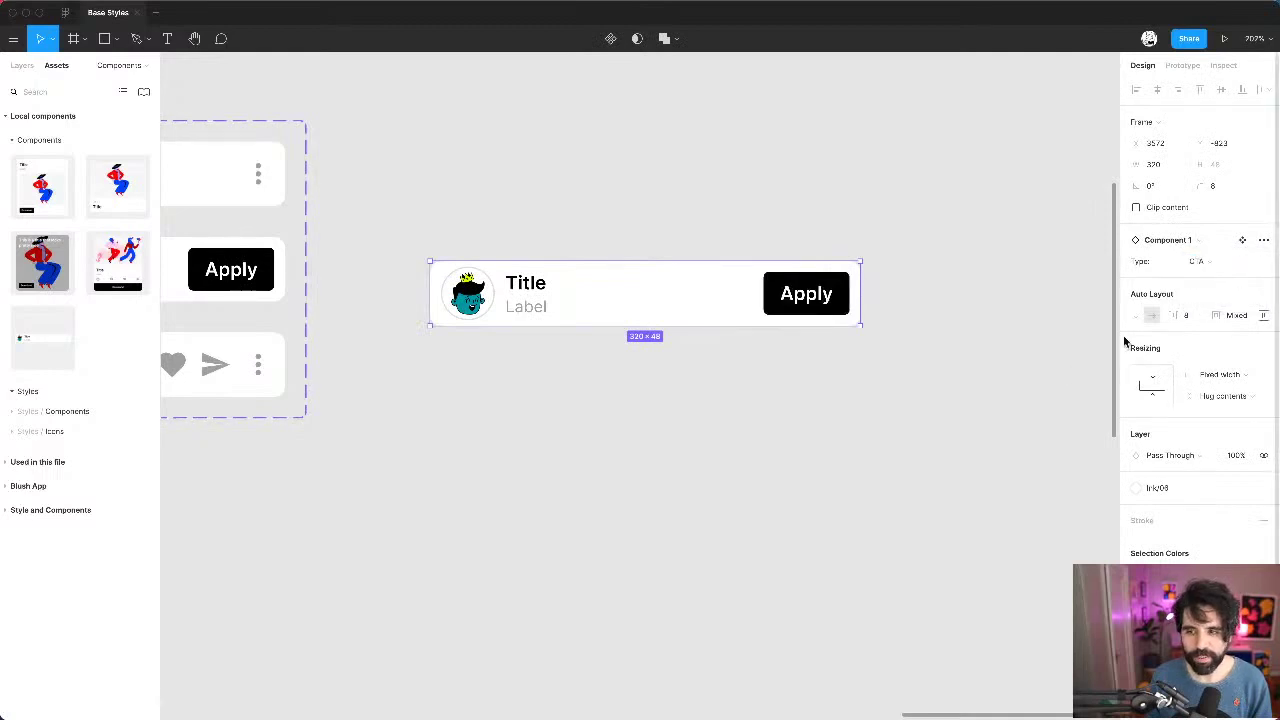
pyautogui.click(1232, 262)
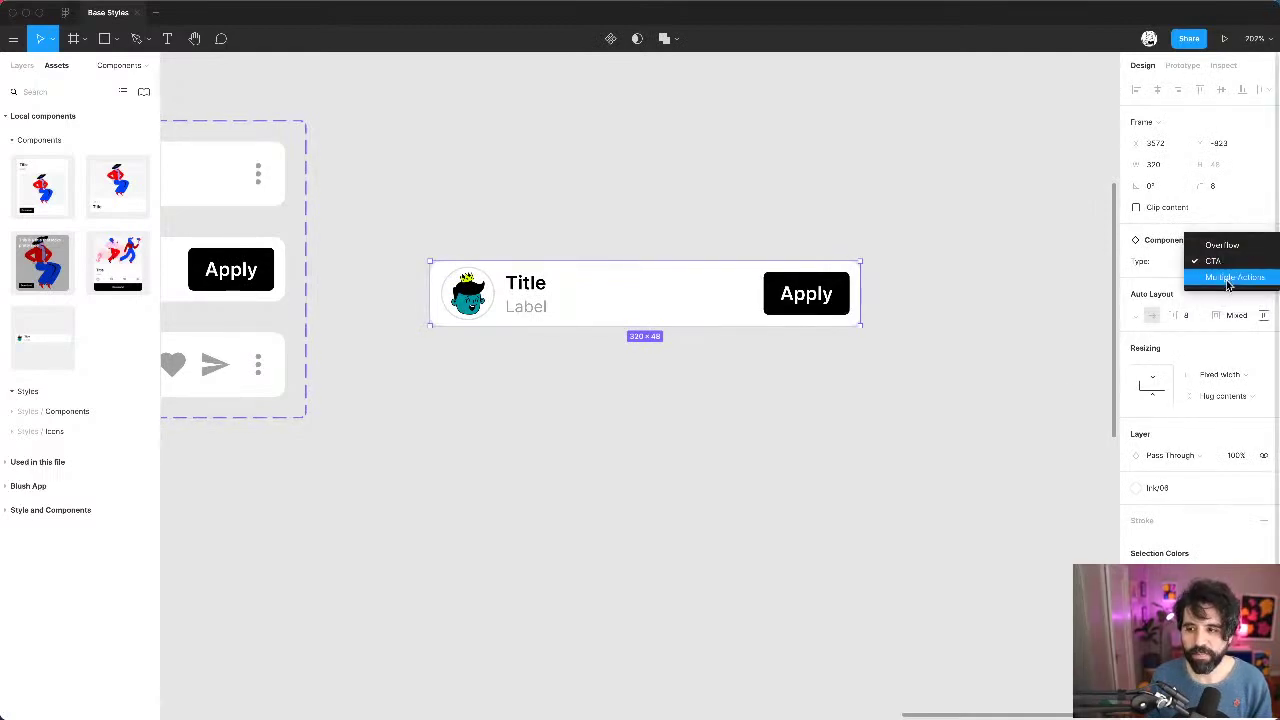
pyautogui.click(1228, 280)
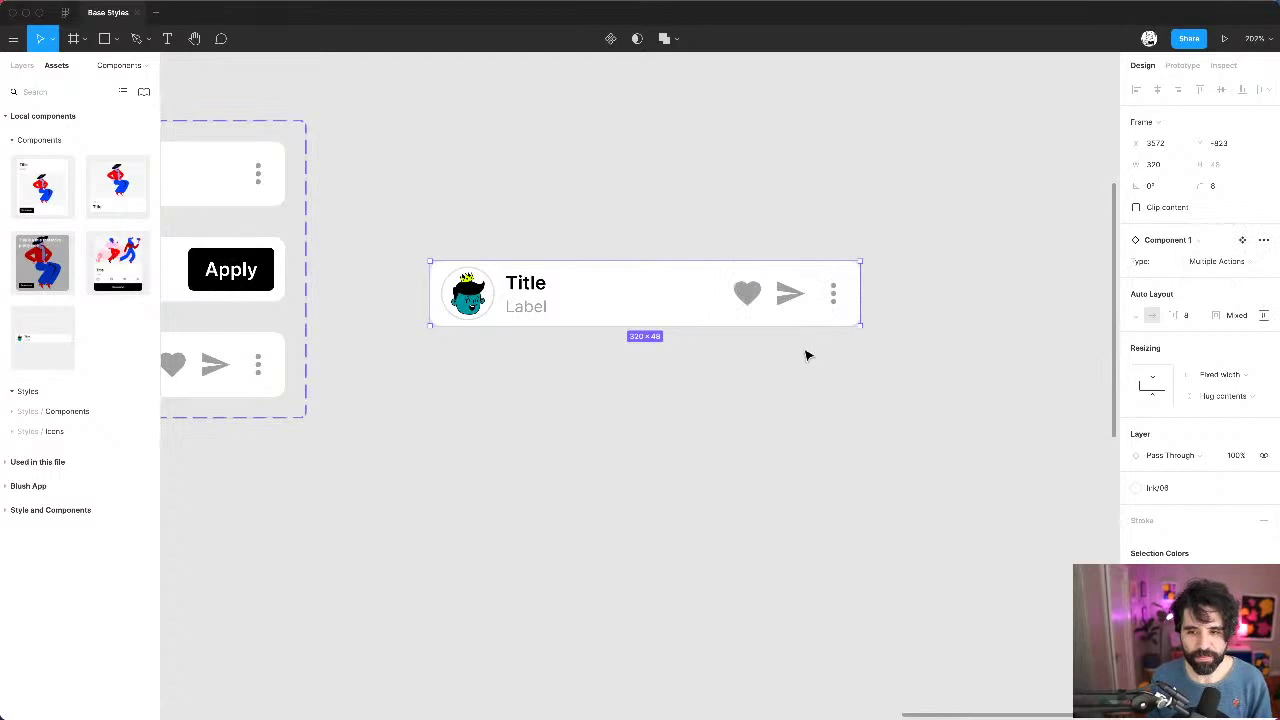
# Step: Inspect the mail-send icon in the instance and the mail-send and heart icons with their spacing in the Multiple Actions variant
pyautogui.doubleClick(789, 297)
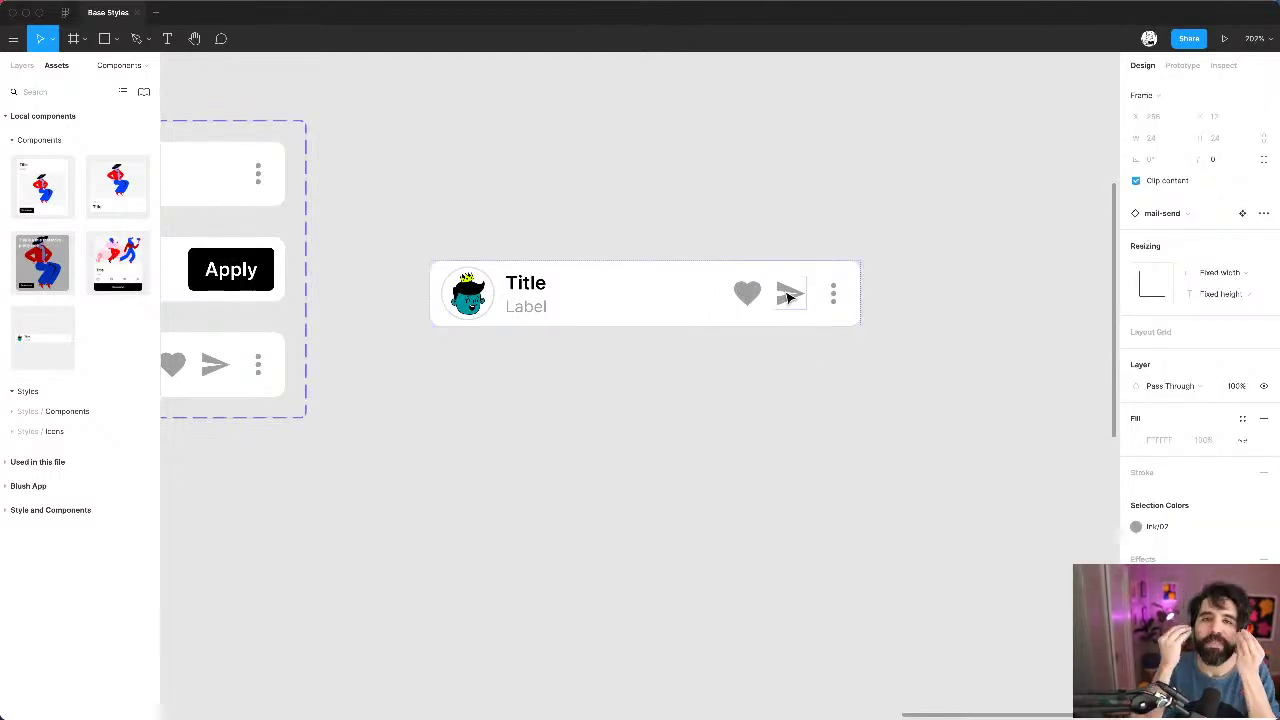
pyautogui.hscroll(-5, 640, 206)
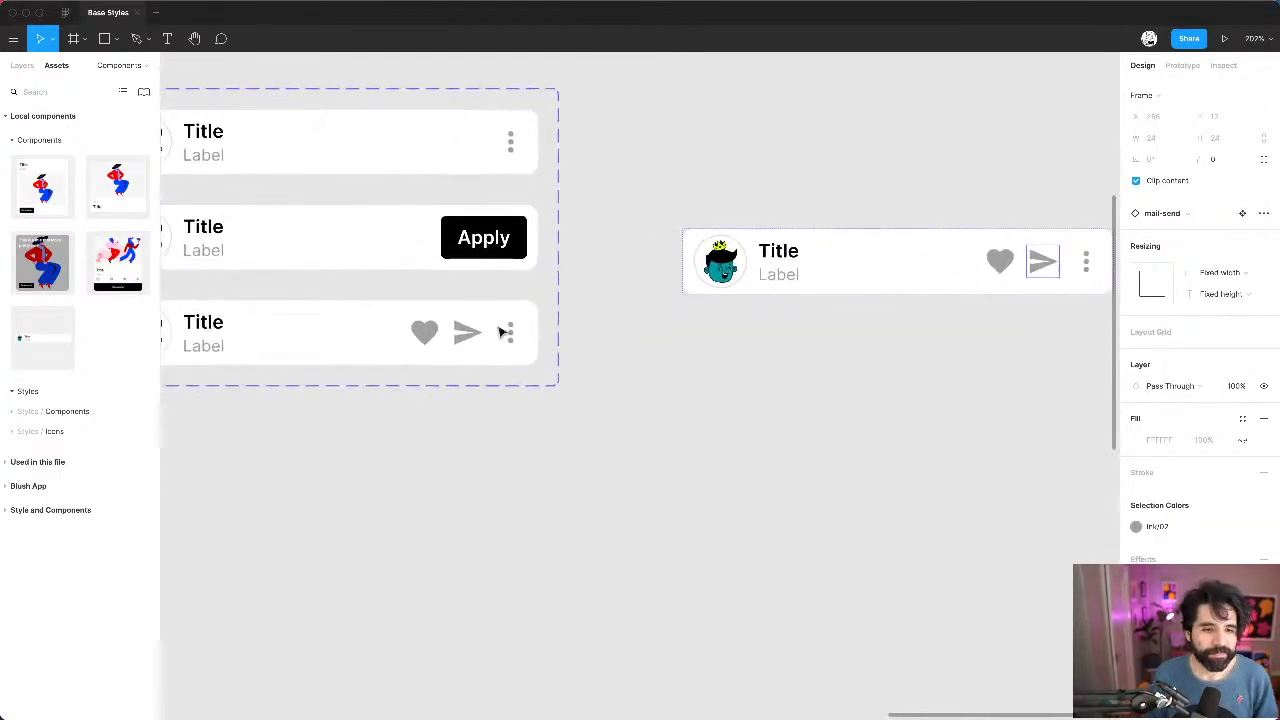
pyautogui.doubleClick(469, 343)
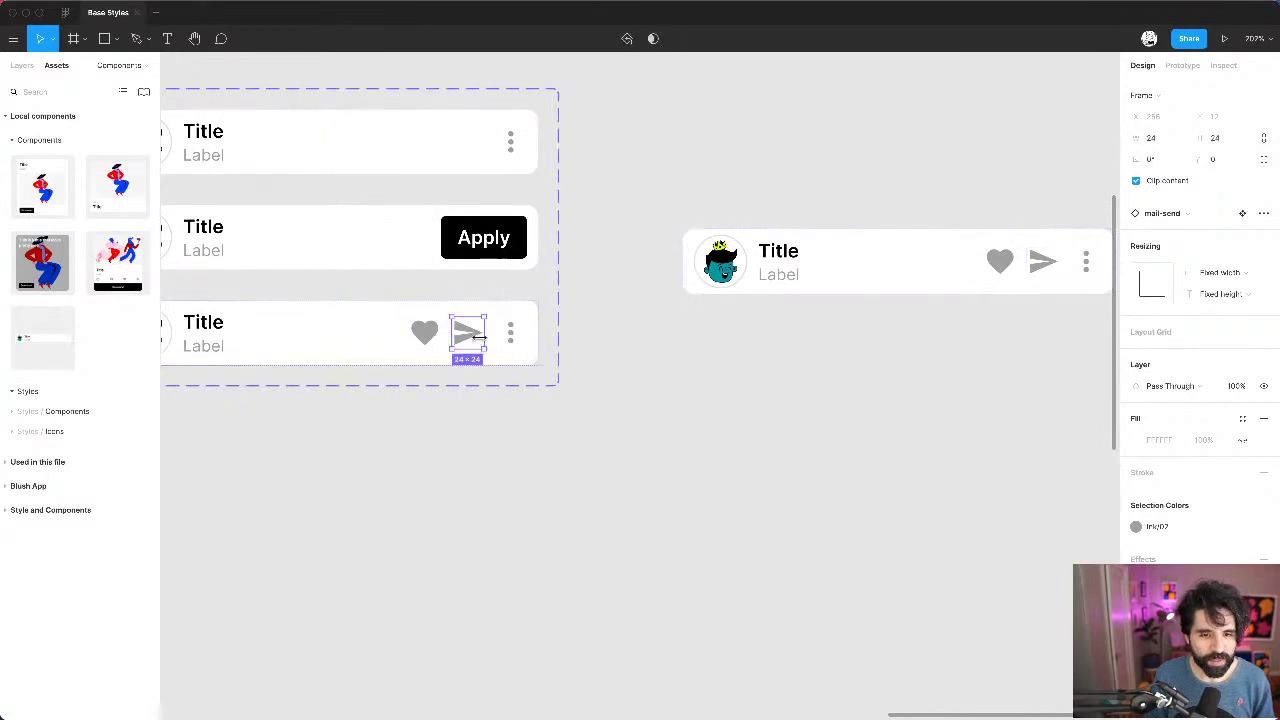
pyautogui.press('alt')
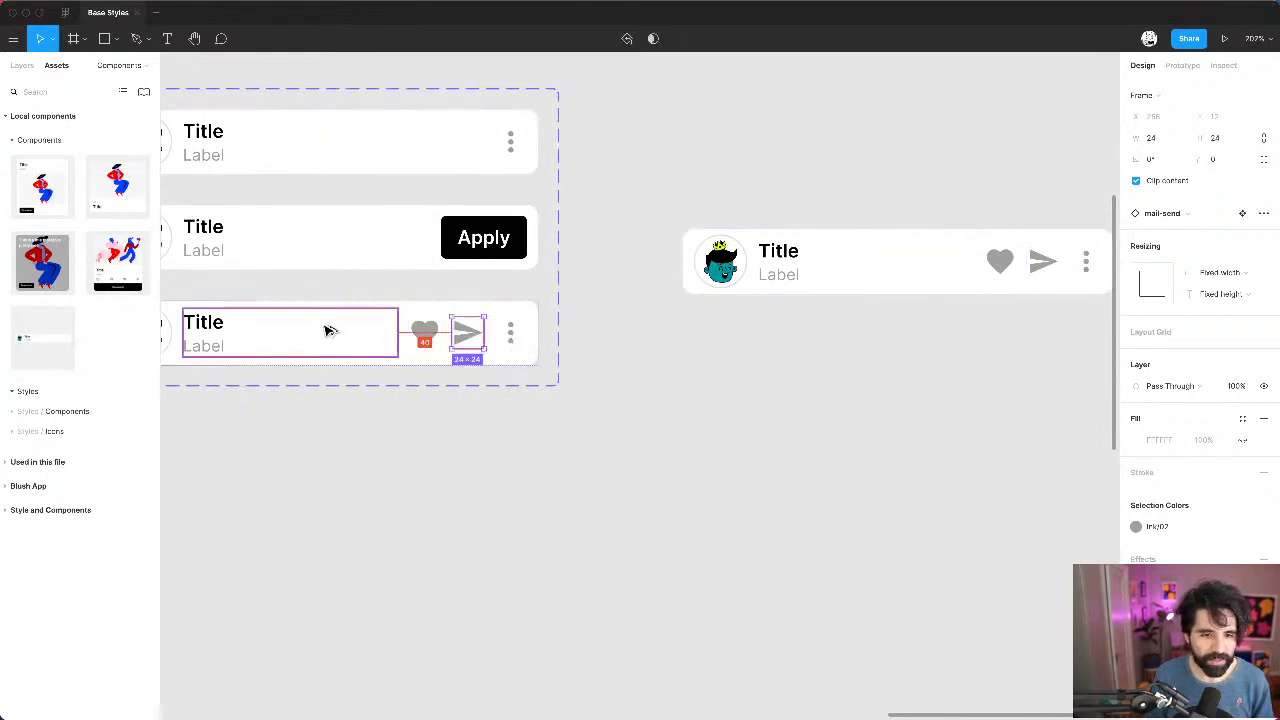
pyautogui.click(421, 336)
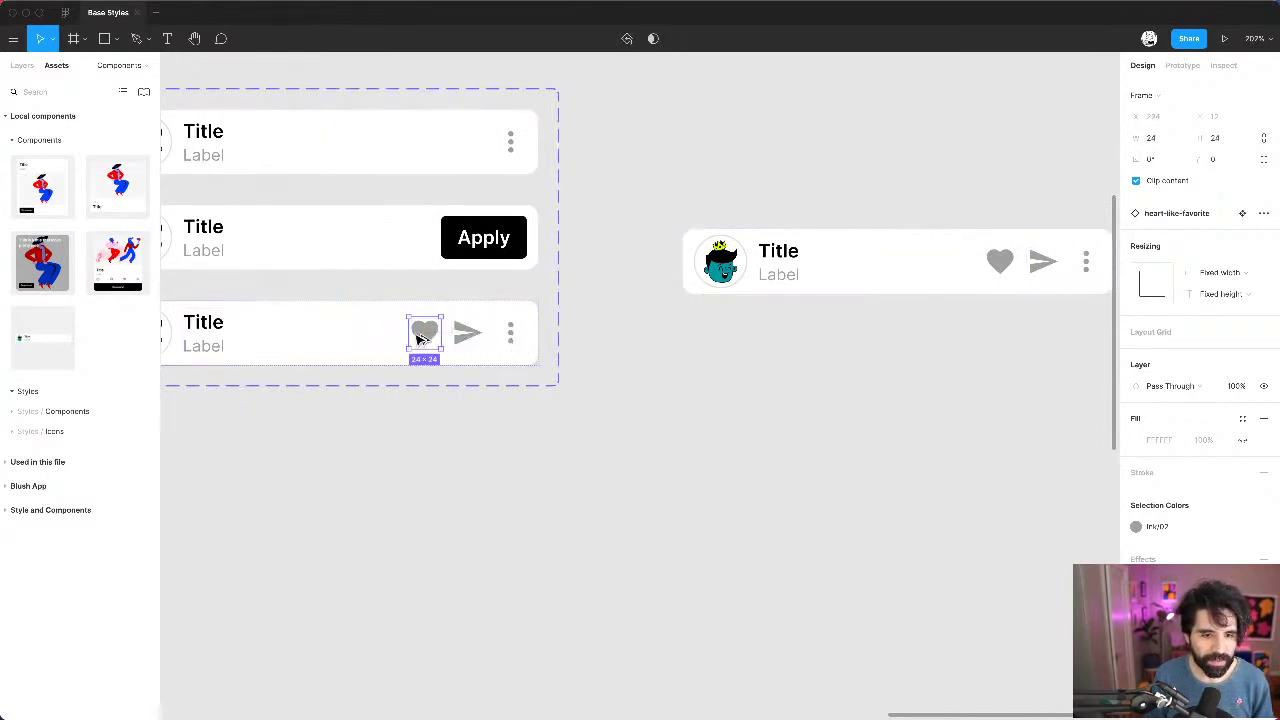
# Step: Examine the heart, mail-send and overflow icons together in the Multiple Actions variant
pyautogui.click(491, 426)
pyautogui.scroll(-5, 466, 380)
pyautogui.scroll(3, 462, 382)
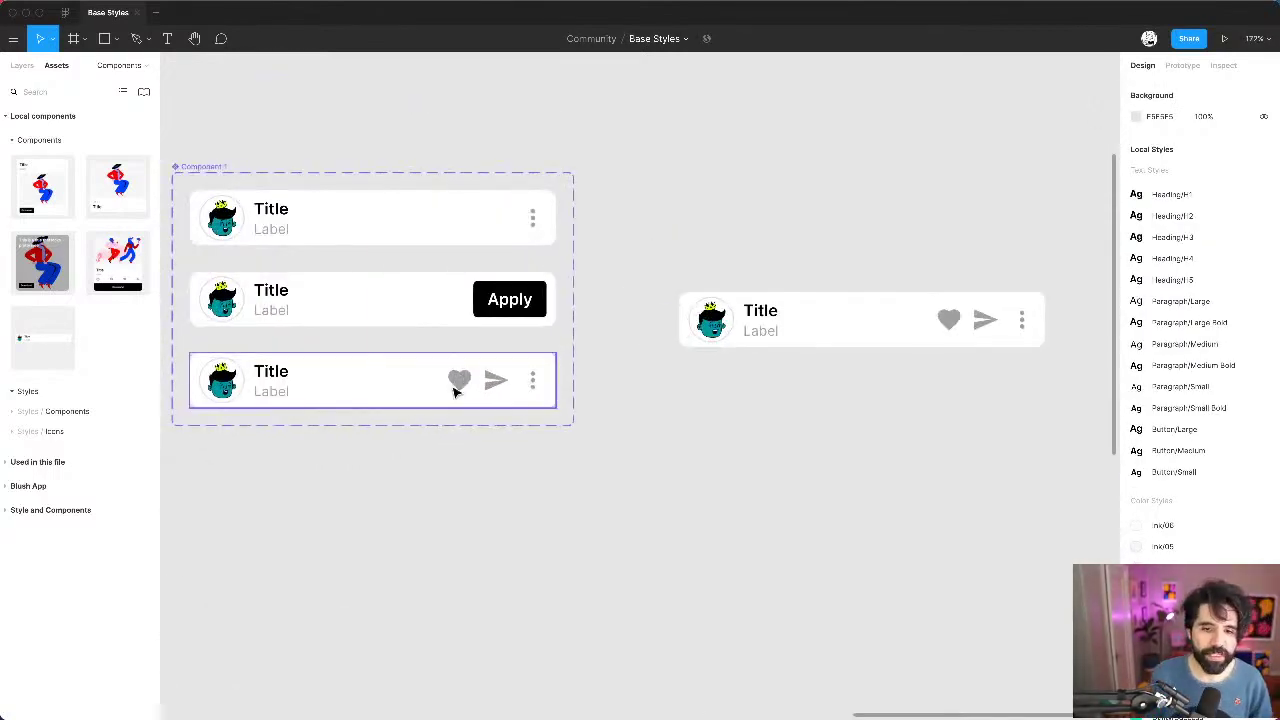
pyautogui.doubleClick(459, 380)
pyautogui.keyDown('shift'); pyautogui.click(491, 380); pyautogui.keyUp('shift')
pyautogui.keyDown('shift'); pyautogui.click(535, 388); pyautogui.keyUp('shift')
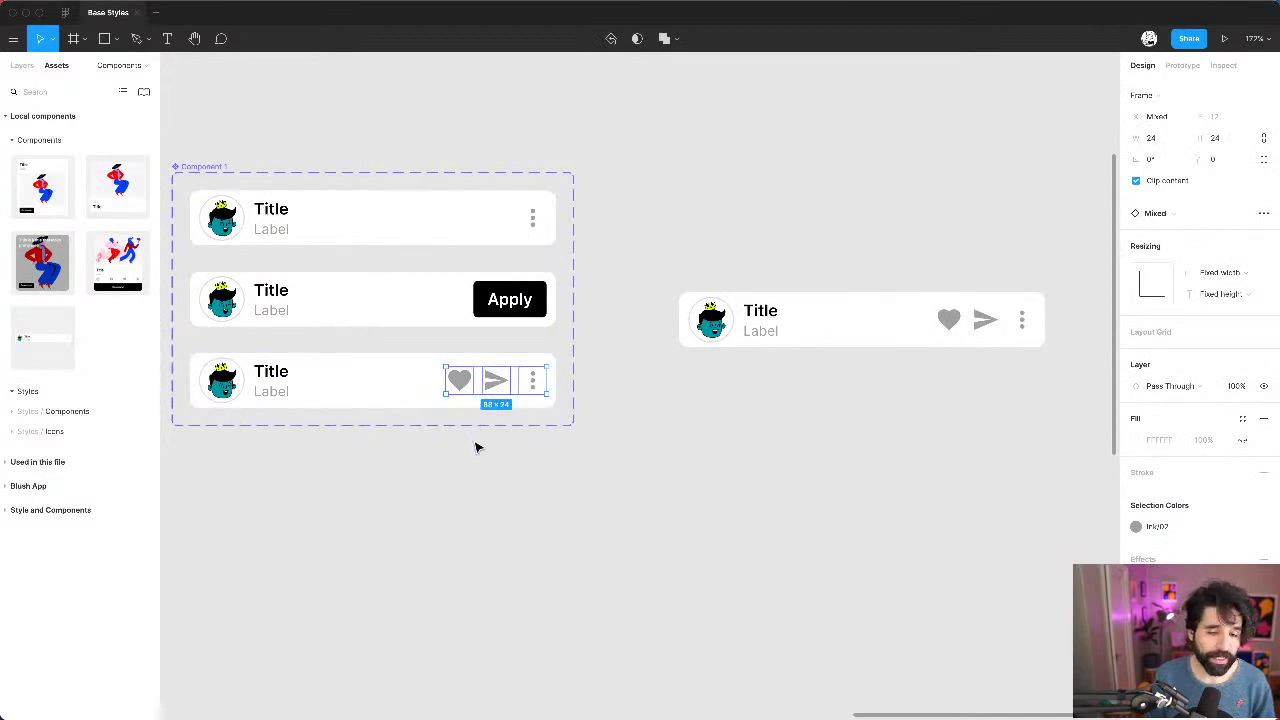
pyautogui.hscroll(-3, 475, 446)
pyautogui.click(565, 507)
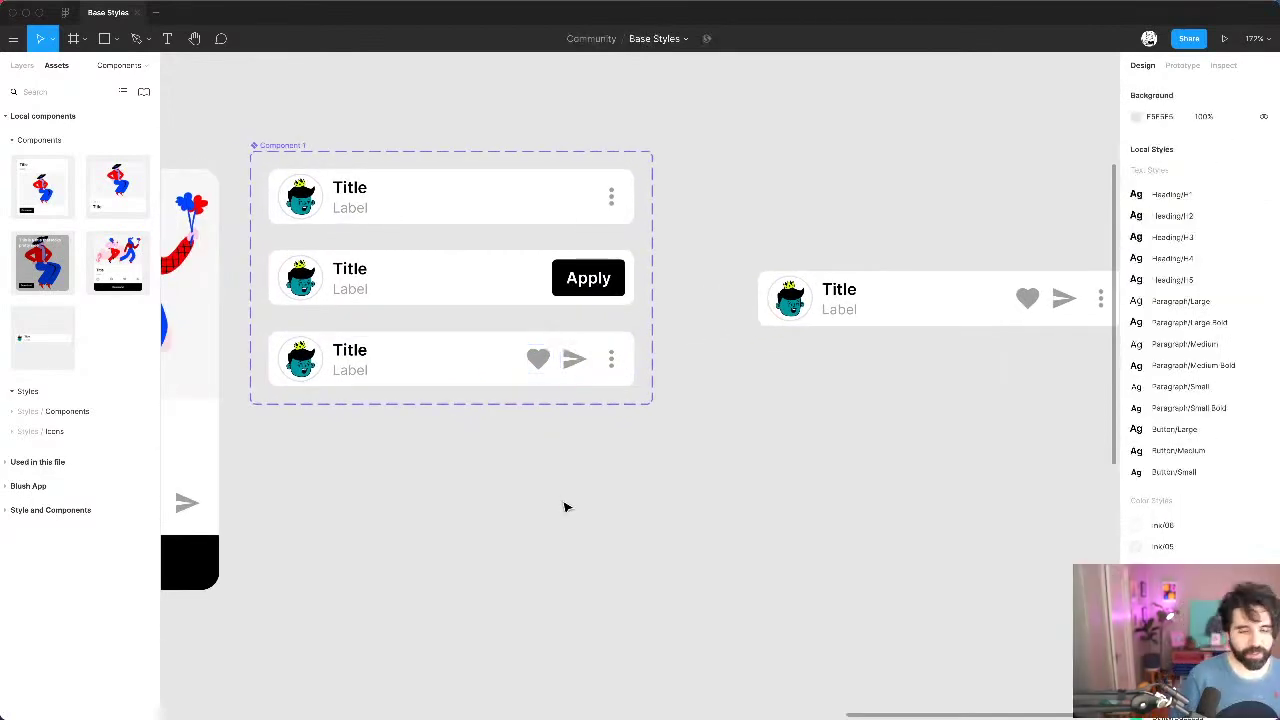
# Step: Delete the placed cell instance beside the Component 1 variant set
pyautogui.keyDown('ctrl'); pyautogui.scroll(-5, 565, 507); pyautogui.keyUp('ctrl')
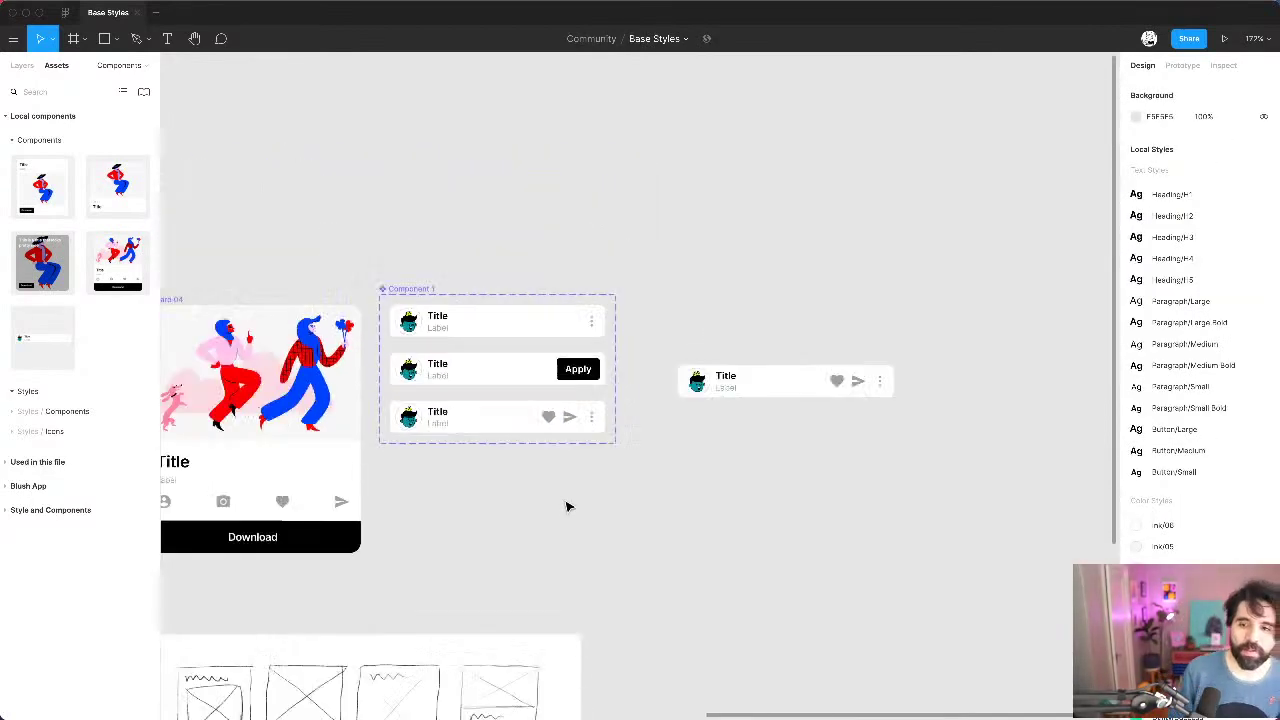
pyautogui.click(823, 396)
pyautogui.press('Delete')
# Step: Review the wireframe sketches against the four finished cards and the cell variant set
pyautogui.scroll(-5, 823, 396)
pyautogui.hscroll(-3, 823, 396)
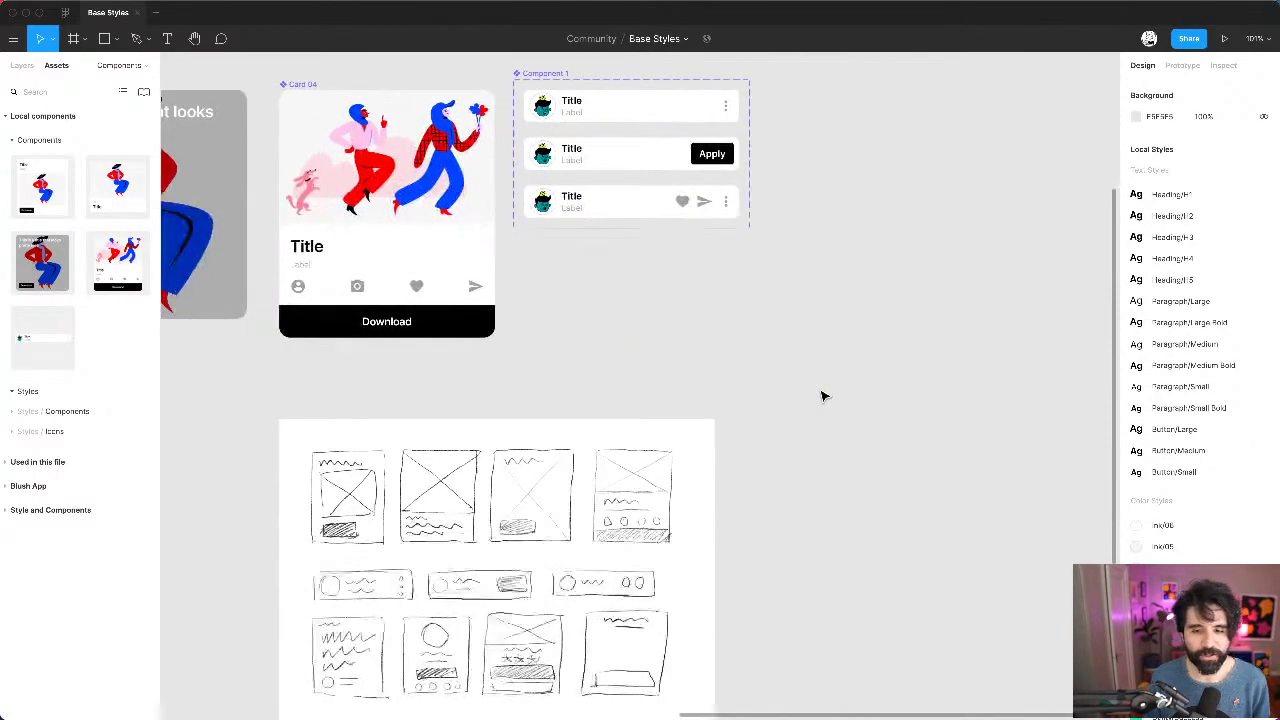
pyautogui.scroll(-4, 609, 409)
pyautogui.hscroll(-2, 609, 409)
pyautogui.keyDown('ctrl'); pyautogui.scroll(5, 609, 409); pyautogui.keyUp('ctrl')
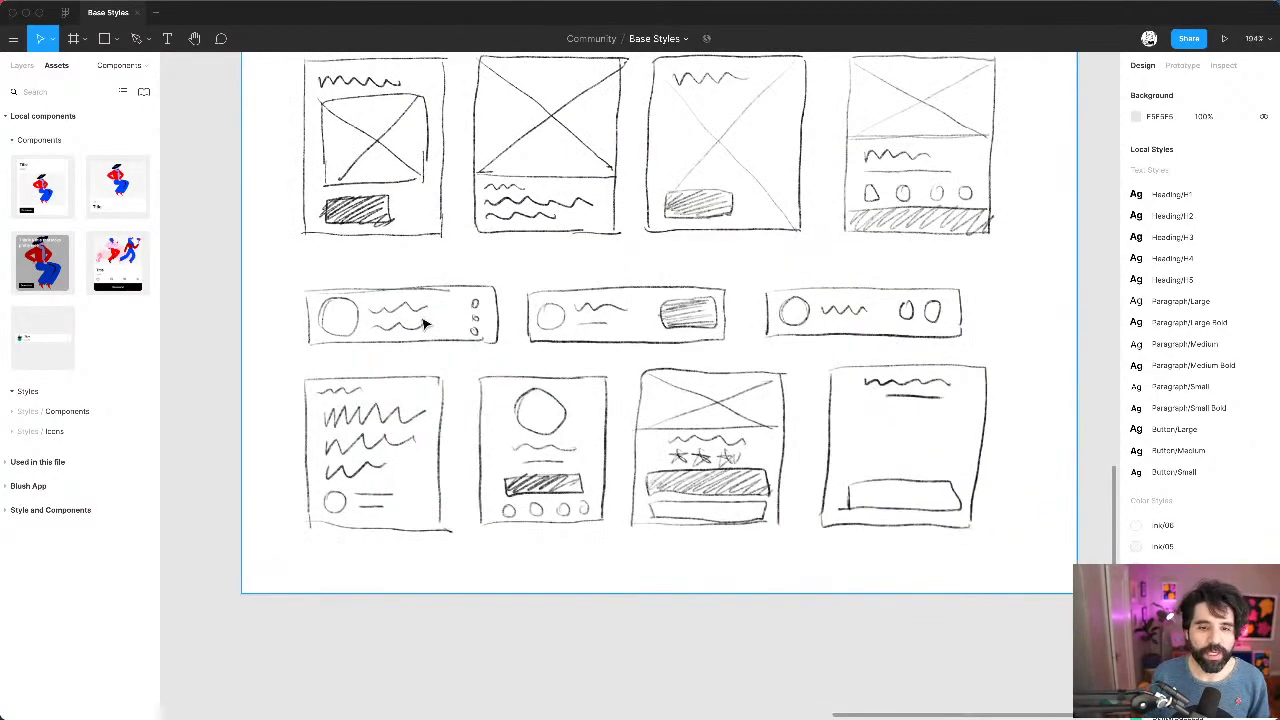
pyautogui.keyDown('ctrl'); pyautogui.scroll(-5, 868, 318); pyautogui.keyUp('ctrl')
pyautogui.scroll(2, 868, 318)
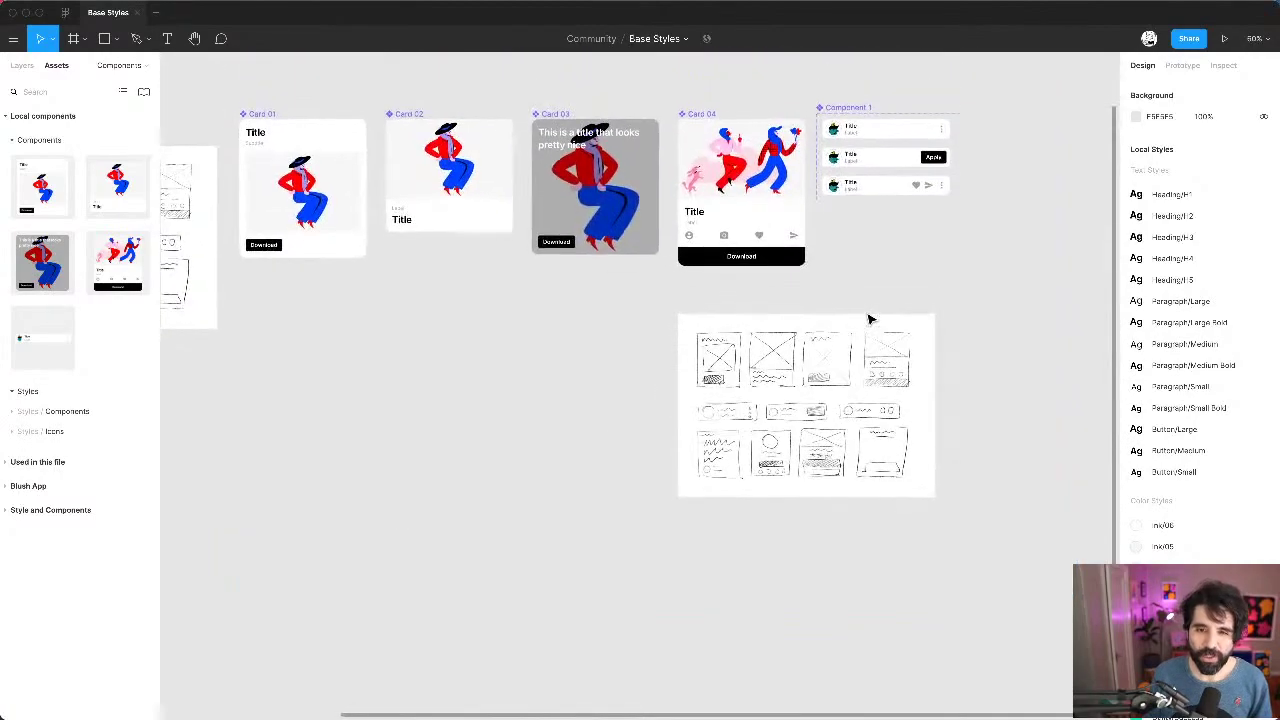
pyautogui.hscroll(-2, 868, 318)
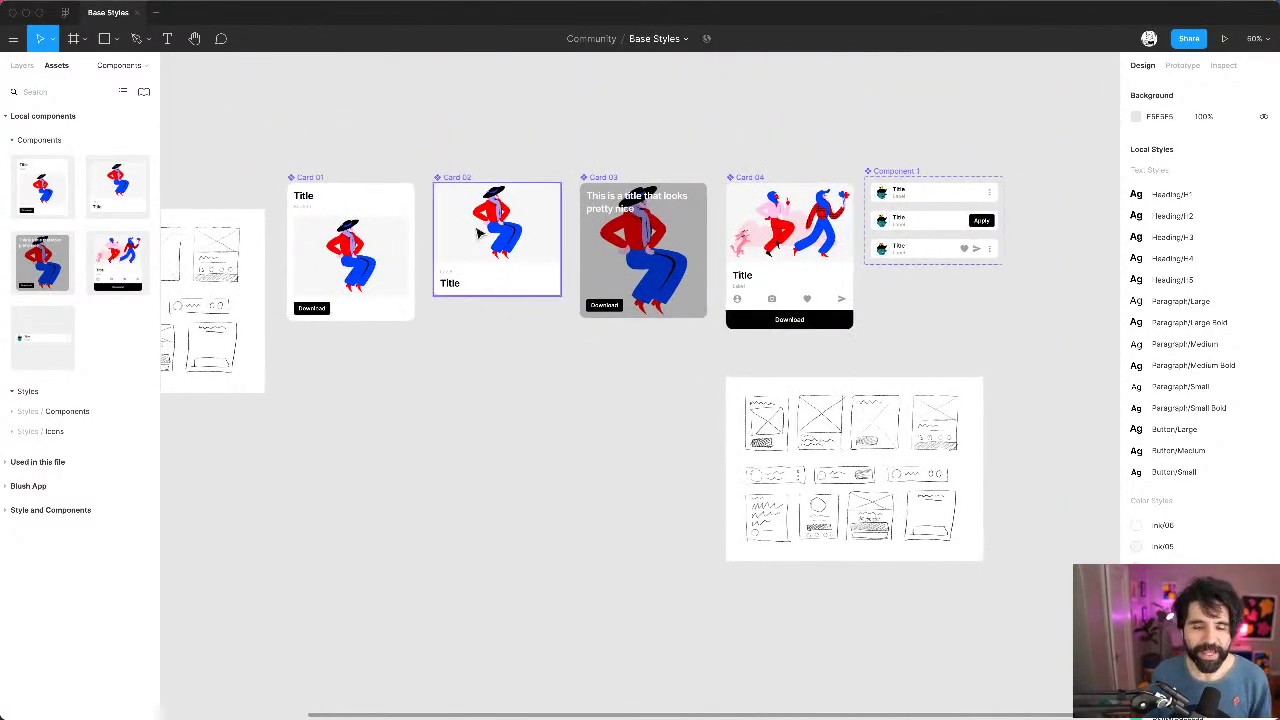
pyautogui.keyDown('ctrl'); pyautogui.scroll(3, 460, 208); pyautogui.keyUp('ctrl')
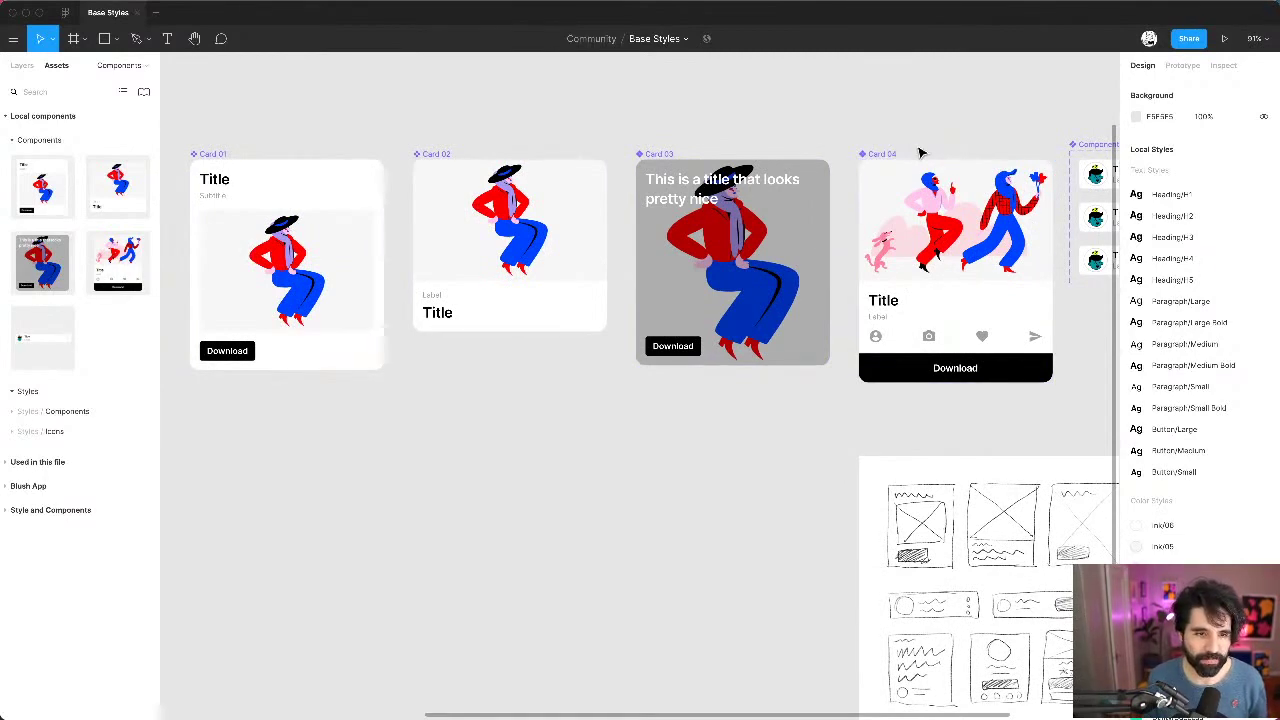
pyautogui.keyDown('ctrl'); pyautogui.scroll(-3, 921, 153); pyautogui.keyUp('ctrl')
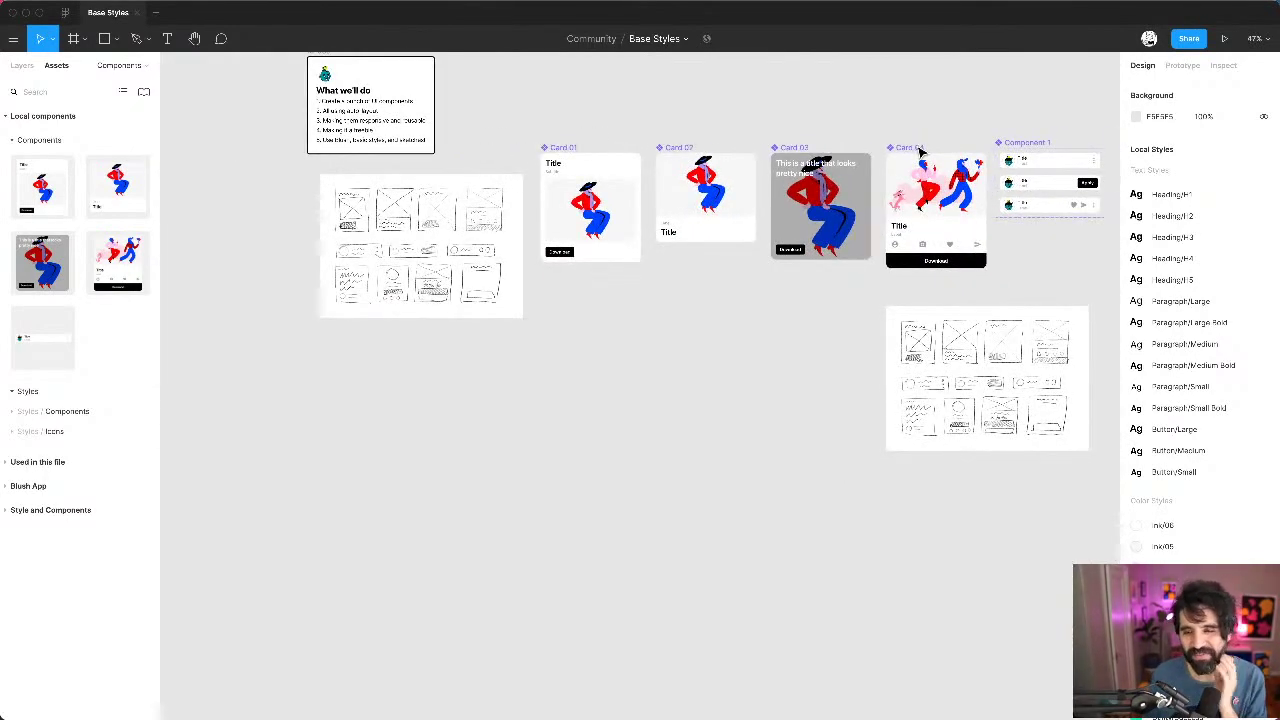
# Step: Move the wireframe image below Card 04 slightly further to the right on the canvas
pyautogui.hscroll(3, 921, 150)
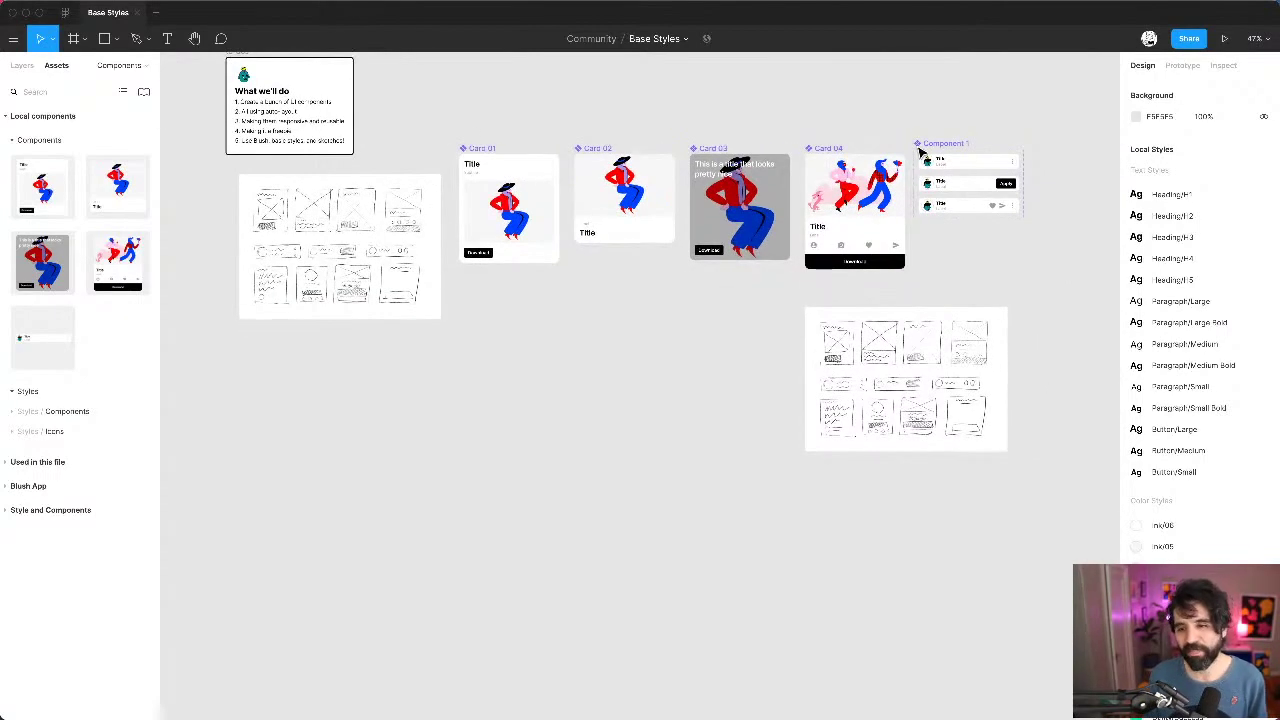
pyautogui.click(863, 360)
pyautogui.moveTo(863, 362); pyautogui.dragTo(925, 368)
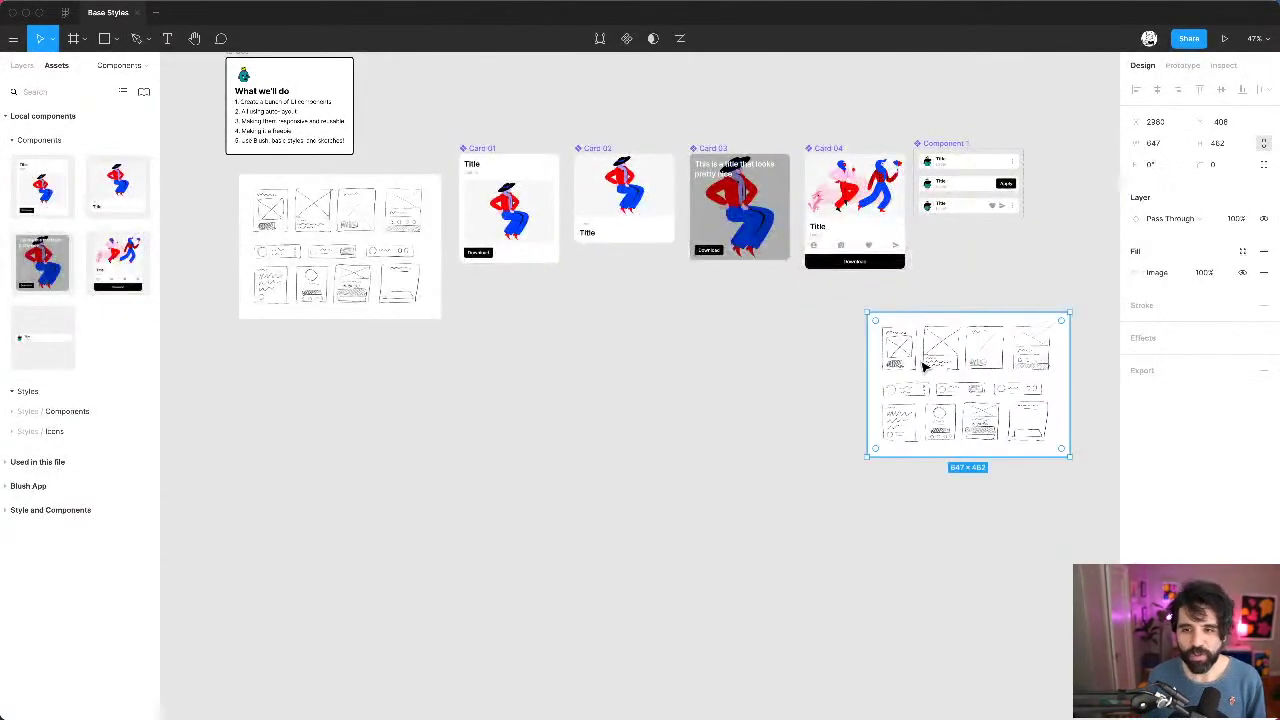
# Step: Combine the components Card 01 to Card 04 as variants and name the resulting set Cards
pyautogui.moveTo(908, 145); pyautogui.dragTo(446, 310)
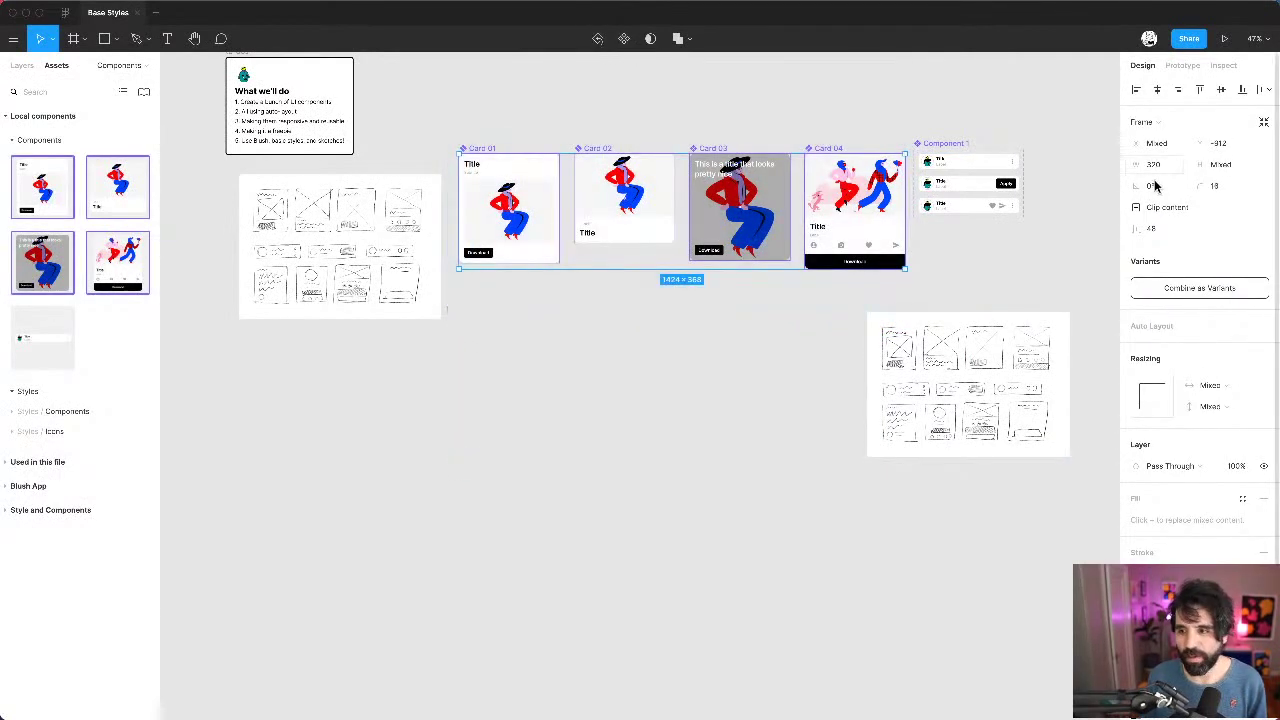
pyautogui.click(1197, 290)
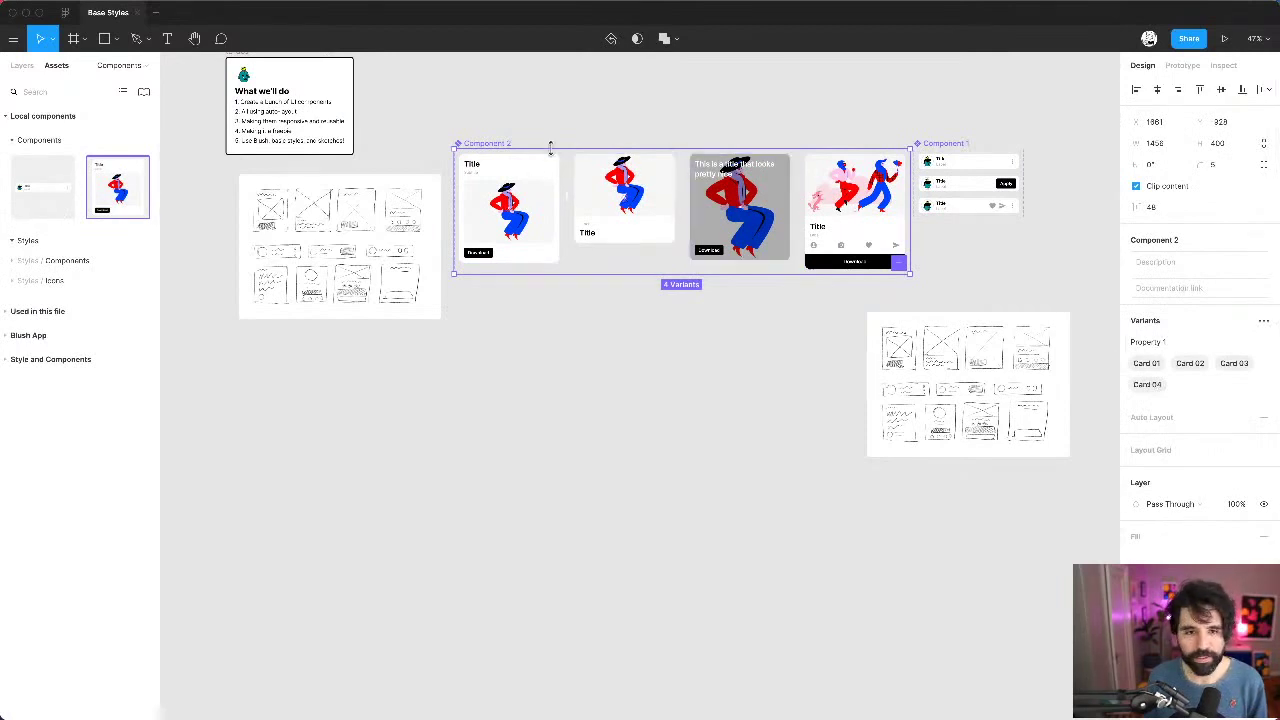
pyautogui.hotkey('ctrl', 'r')
pyautogui.write('Car')
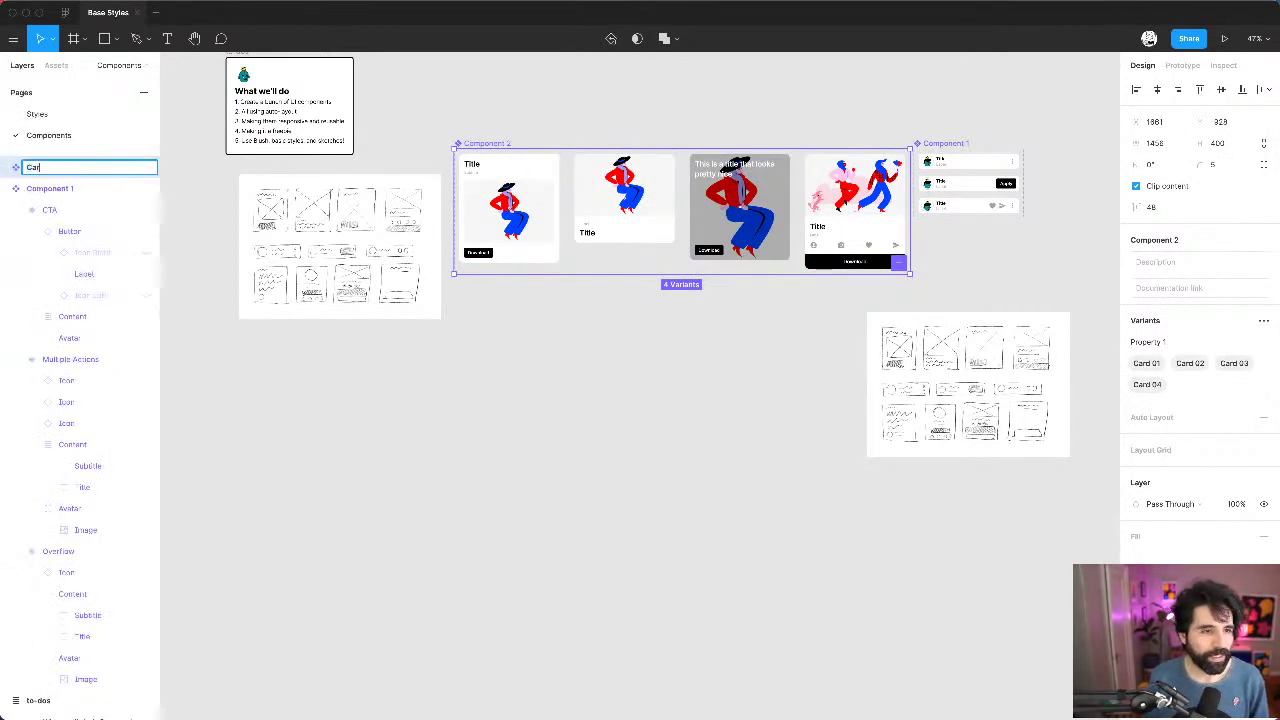
pyautogui.write('ds')
pyautogui.press('Return')
pyautogui.click(543, 122)
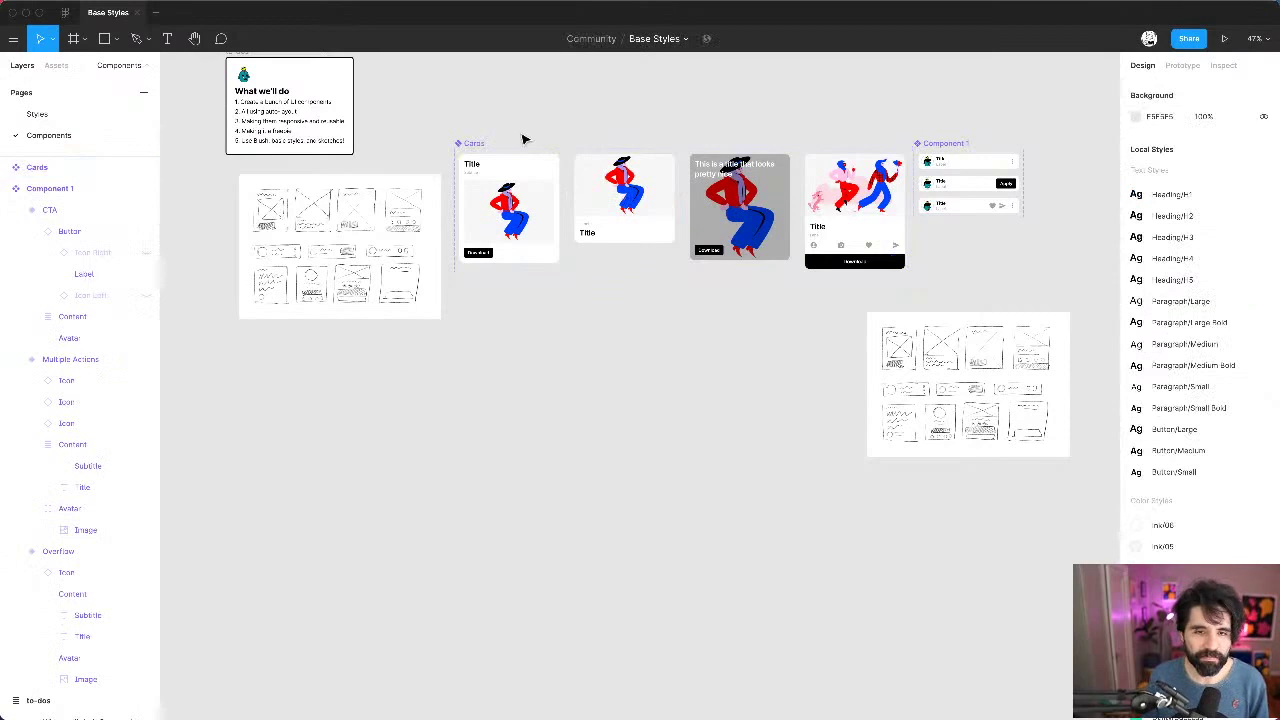
# Step: Rename the Cards set's variant property to Type
pyautogui.click(476, 143)
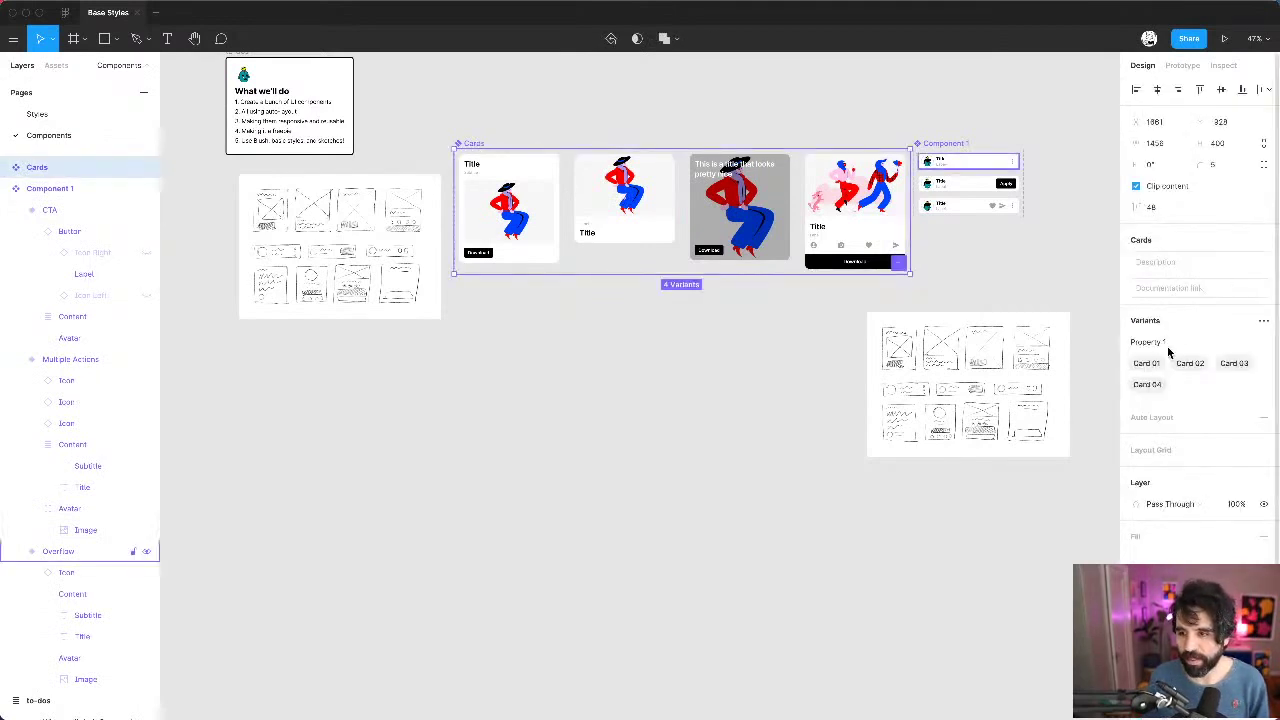
pyautogui.click(1157, 348)
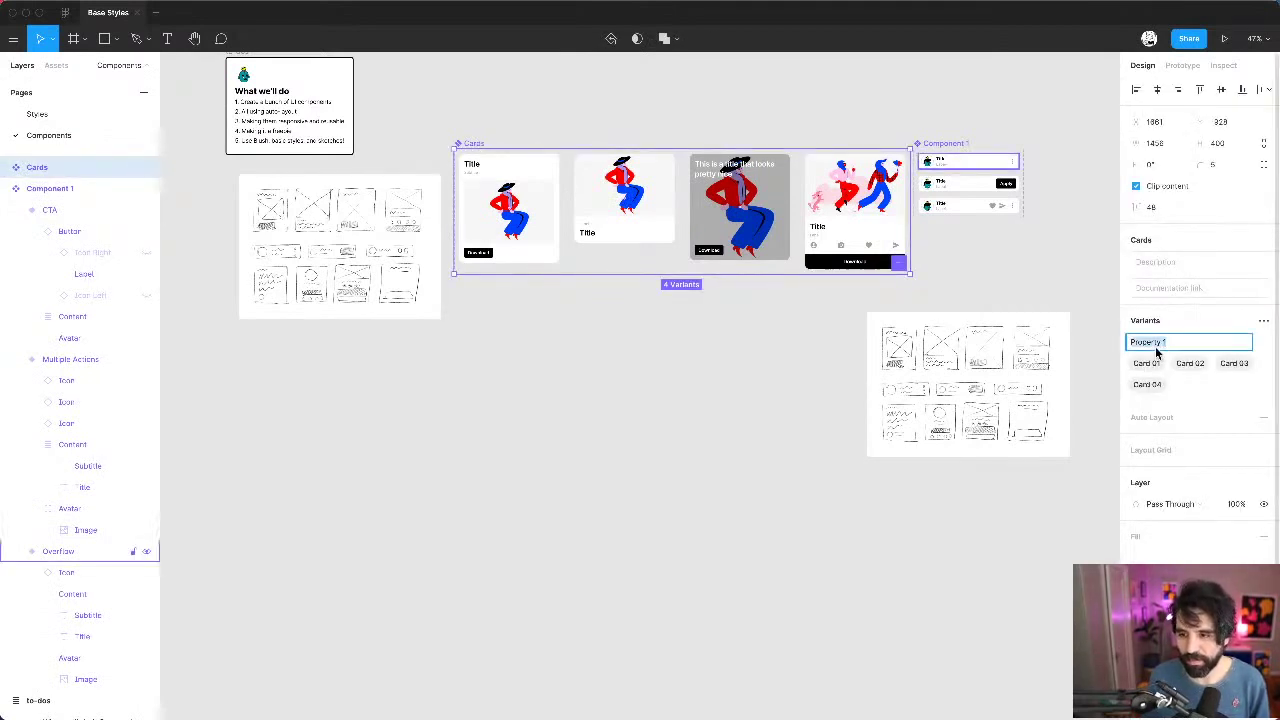
pyautogui.write('Type')
pyautogui.press('Return')
pyautogui.click(770, 400)
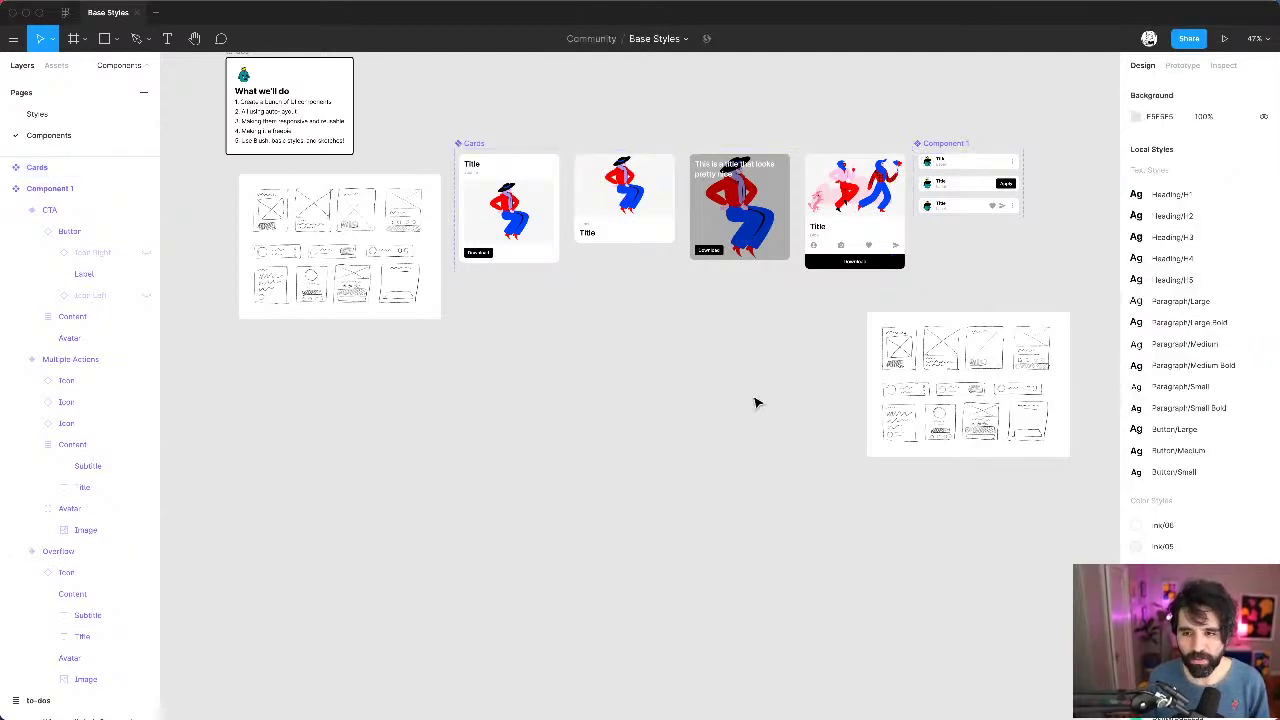
# Step: Place an instance of Cards from the local components on the empty canvas below the variant set
pyautogui.hscroll(2, 754, 400)
pyautogui.scroll(-1, 754, 400)
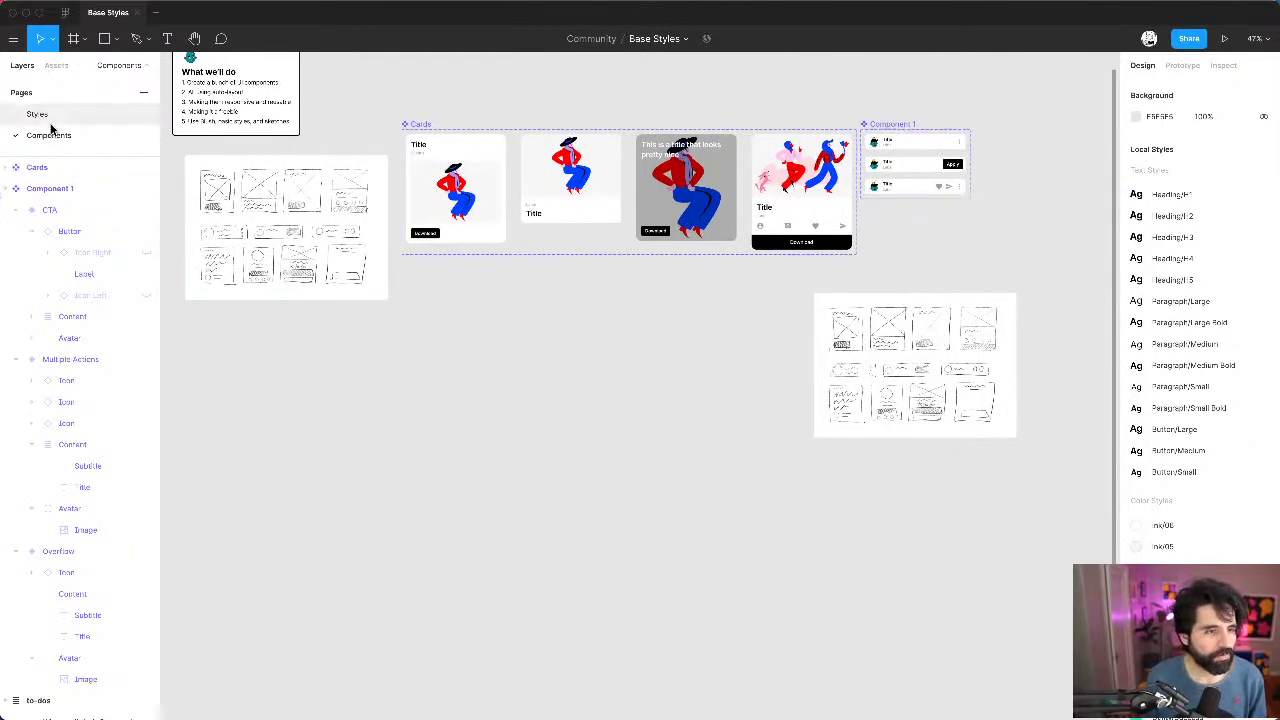
pyautogui.click(56, 65)
pyautogui.moveTo(42, 186); pyautogui.dragTo(516, 415)
pyautogui.moveTo(593, 453); pyautogui.dragTo(705, 395)
pyautogui.scroll(5, 700, 349)
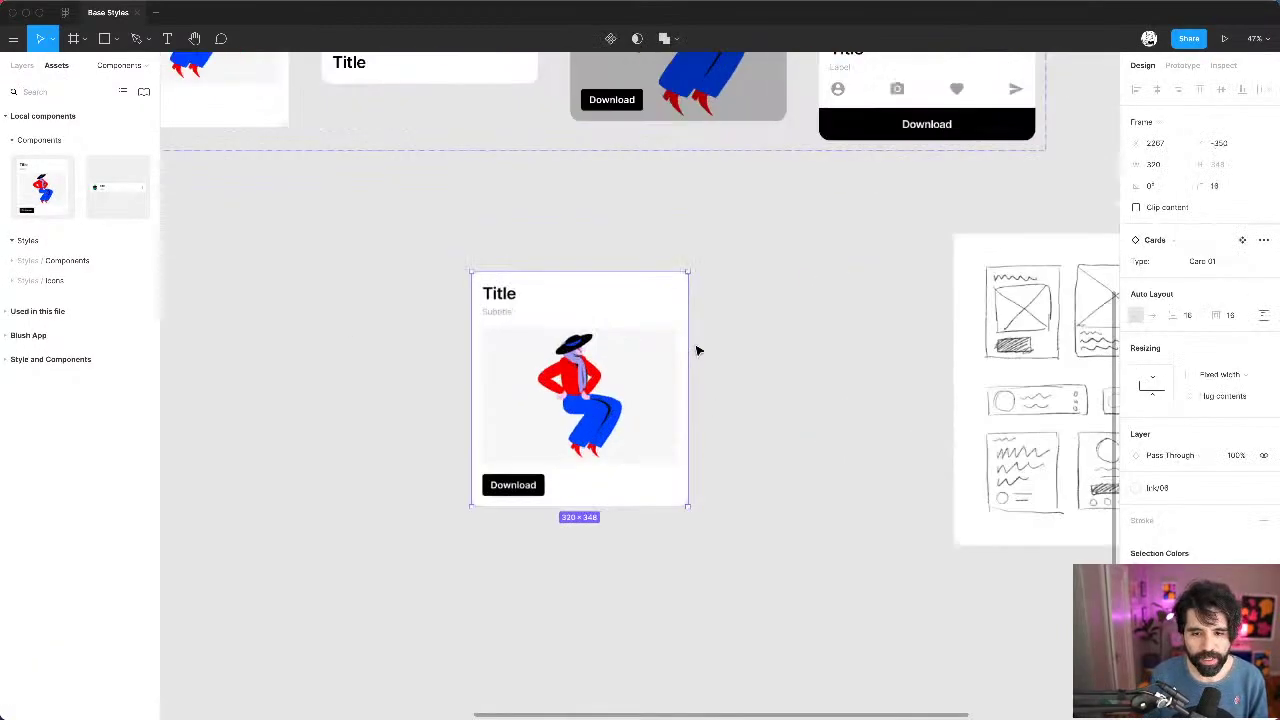
# Step: Switch the Type of the placed Cards instance first to Card 02 and finally to Card 04
pyautogui.click(1231, 264)
pyautogui.click(1233, 282)
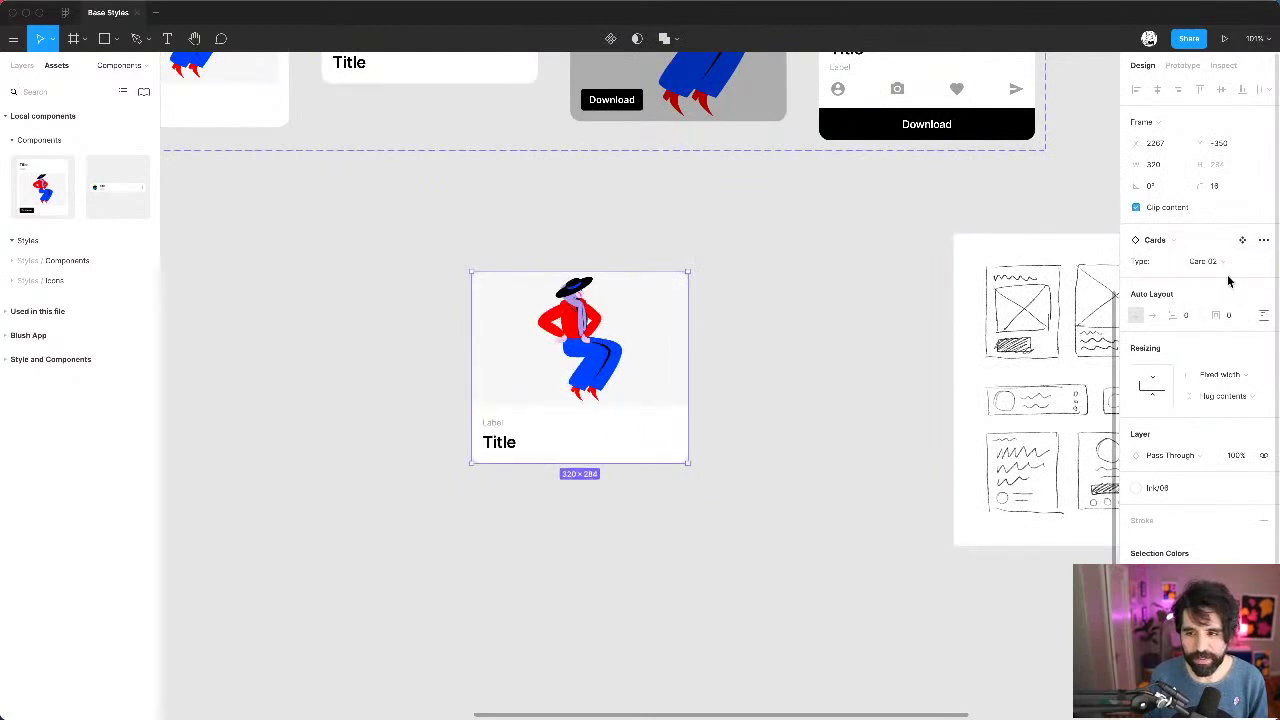
pyautogui.click(1229, 262)
pyautogui.click(1211, 292)
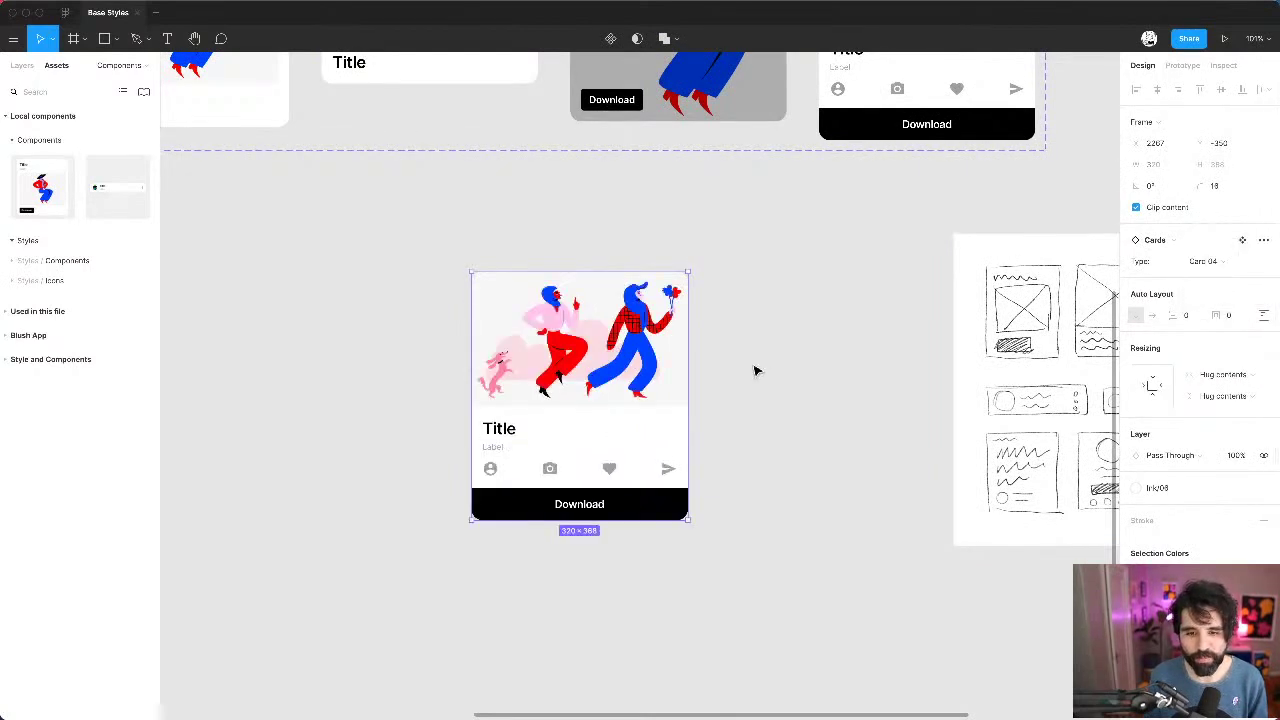
# Step: Inspect the Type values of the third, fourth and second variants in the Cards set
pyautogui.scroll(3, 683, 451)
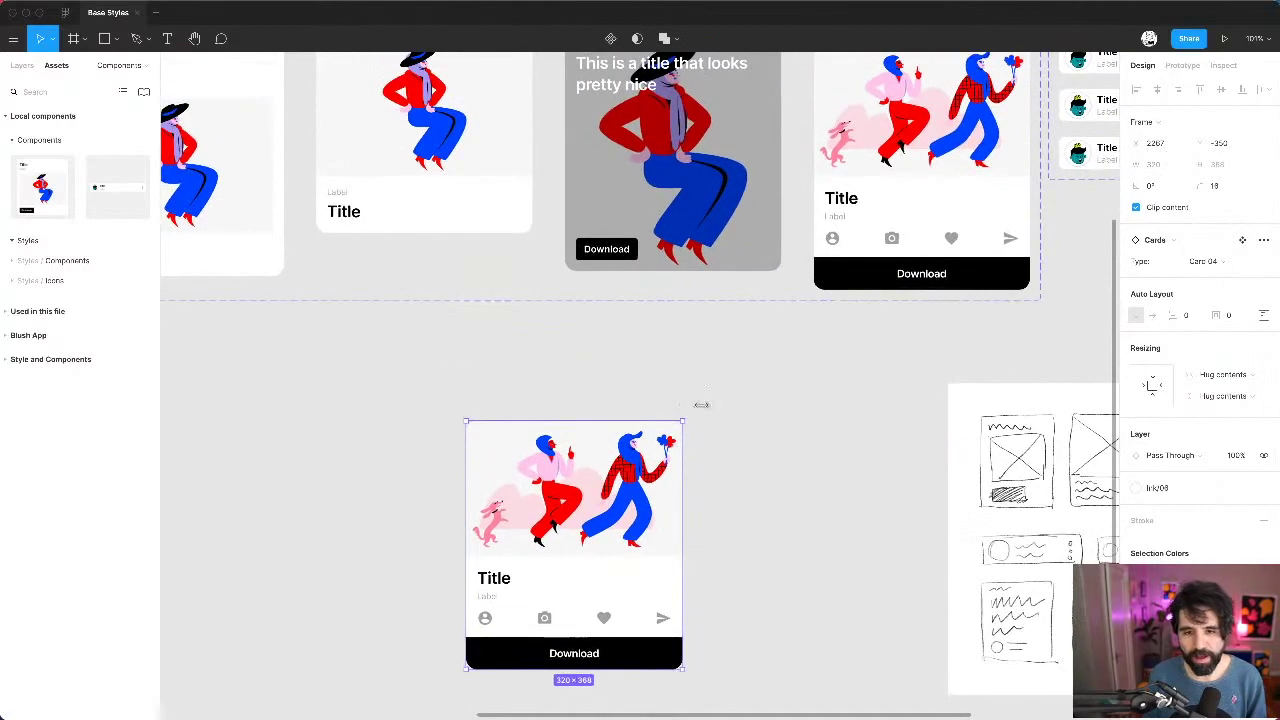
pyautogui.click(714, 385)
pyautogui.hscroll(-3, 714, 385)
pyautogui.scroll(2, 714, 385)
pyautogui.click(756, 272)
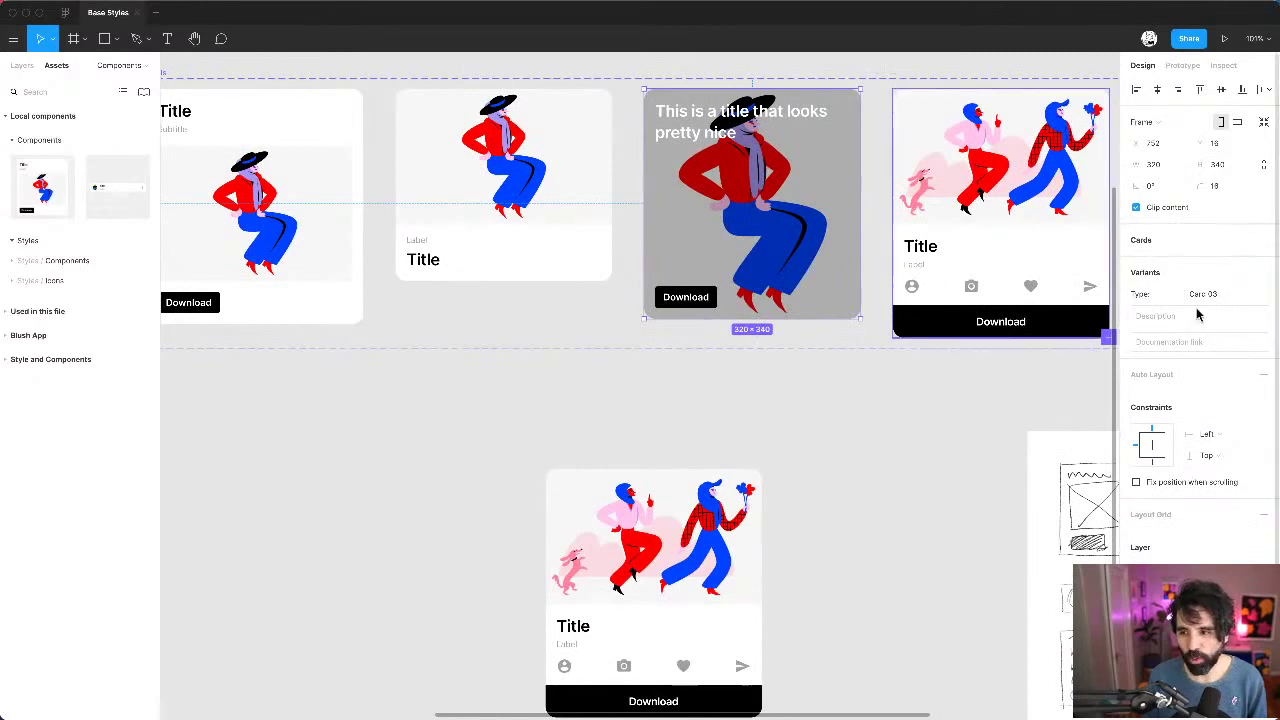
pyautogui.click(940, 294)
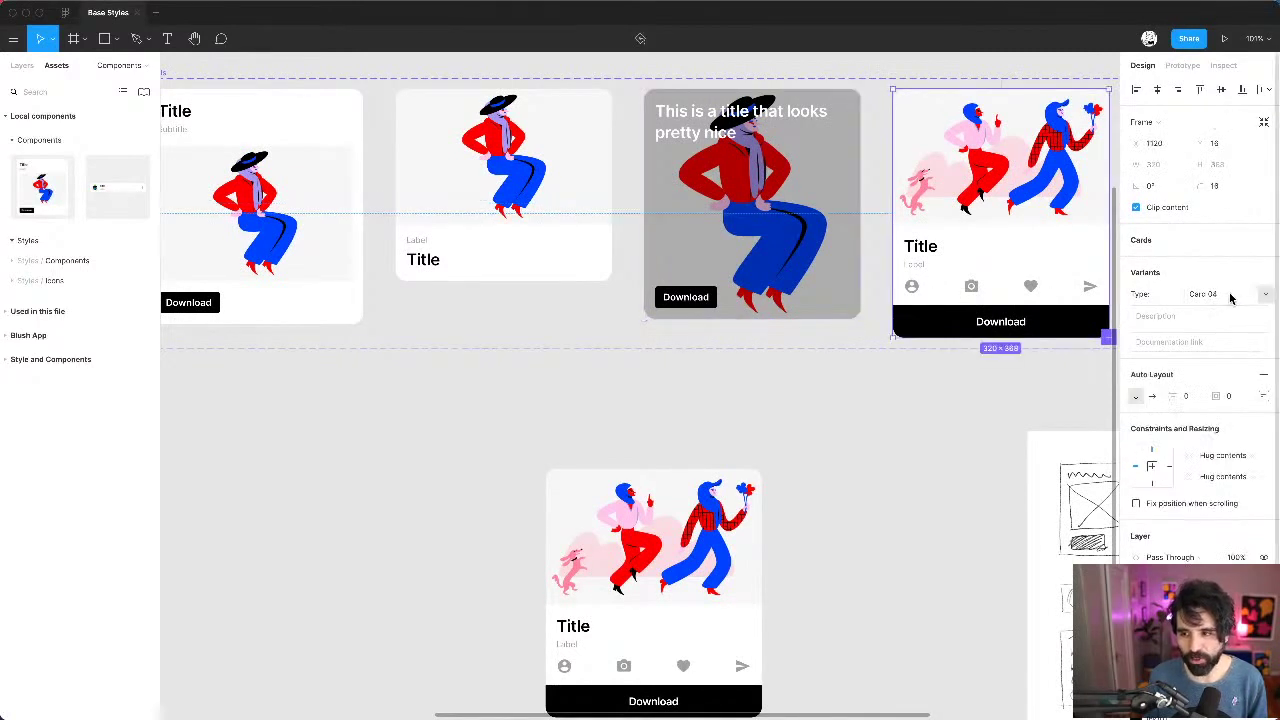
pyautogui.click(434, 223)
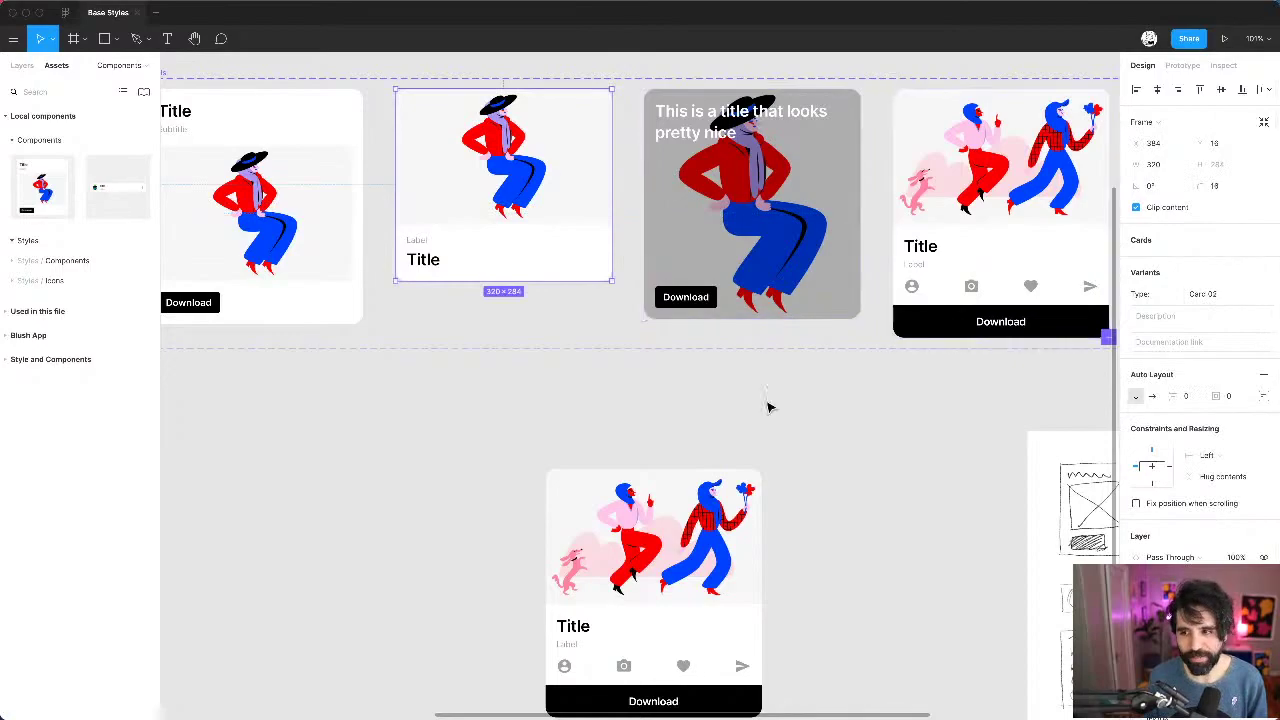
# Step: Delete the placed Cards instance below the variant set
pyautogui.hscroll(-2, 768, 407)
pyautogui.scroll(1, 768, 407)
pyautogui.hscroll(-3, 768, 407)
pyautogui.scroll(-5, 766, 406)
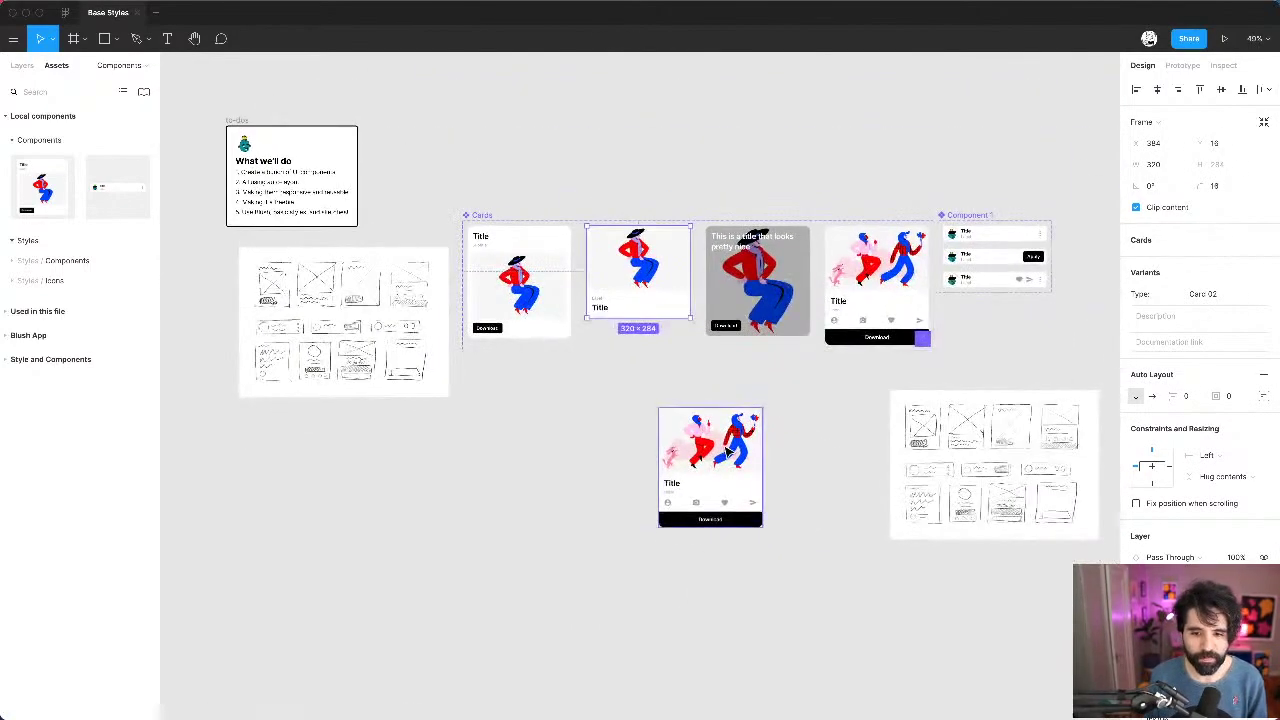
pyautogui.scroll(2, 728, 452)
pyautogui.click(728, 452)
pyautogui.scroll(4, 728, 452)
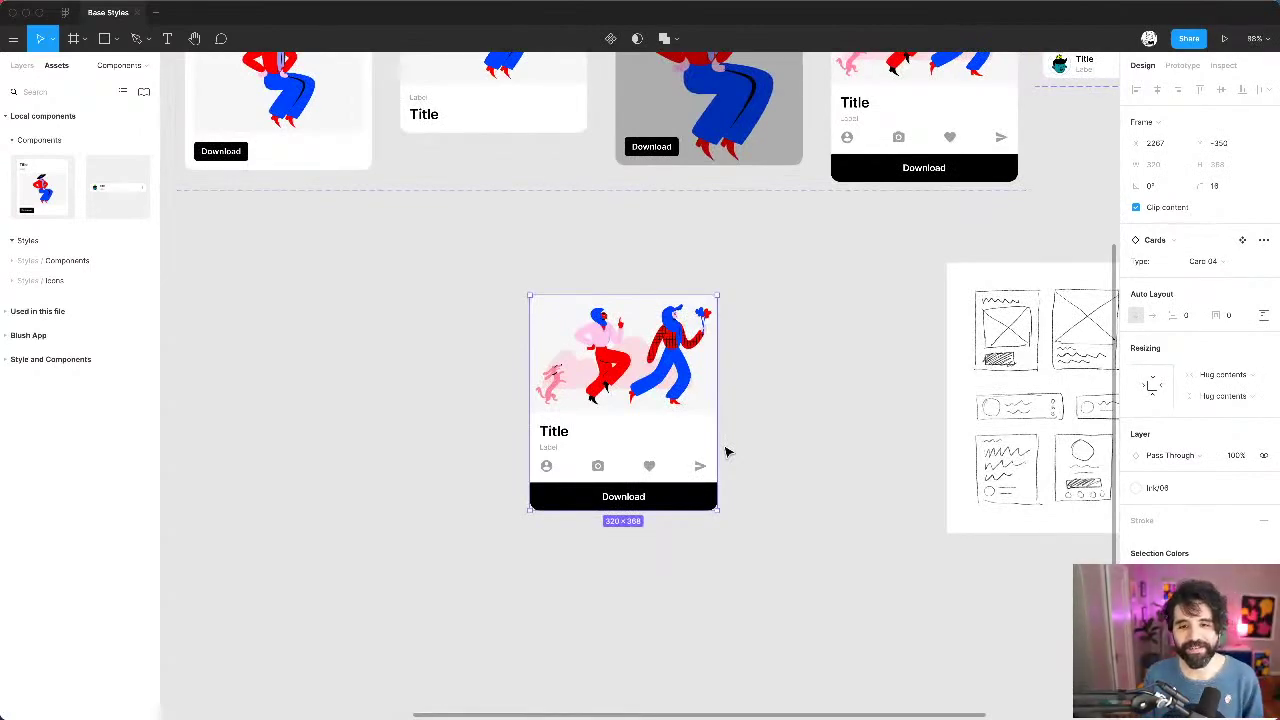
pyautogui.press('Delete')
# Step: Check the first card variant's Type value and examine the bottom row of card sketches in the wireframes
pyautogui.scroll(-4, 683, 354)
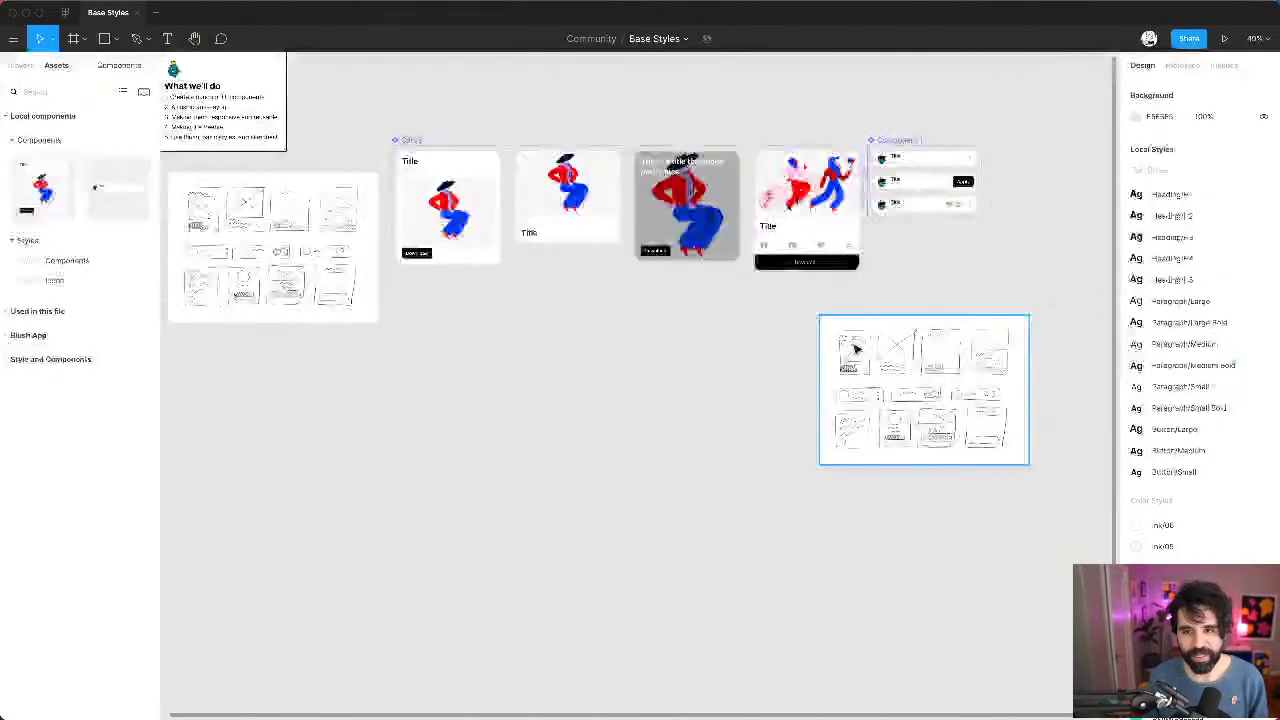
pyautogui.click(472, 201)
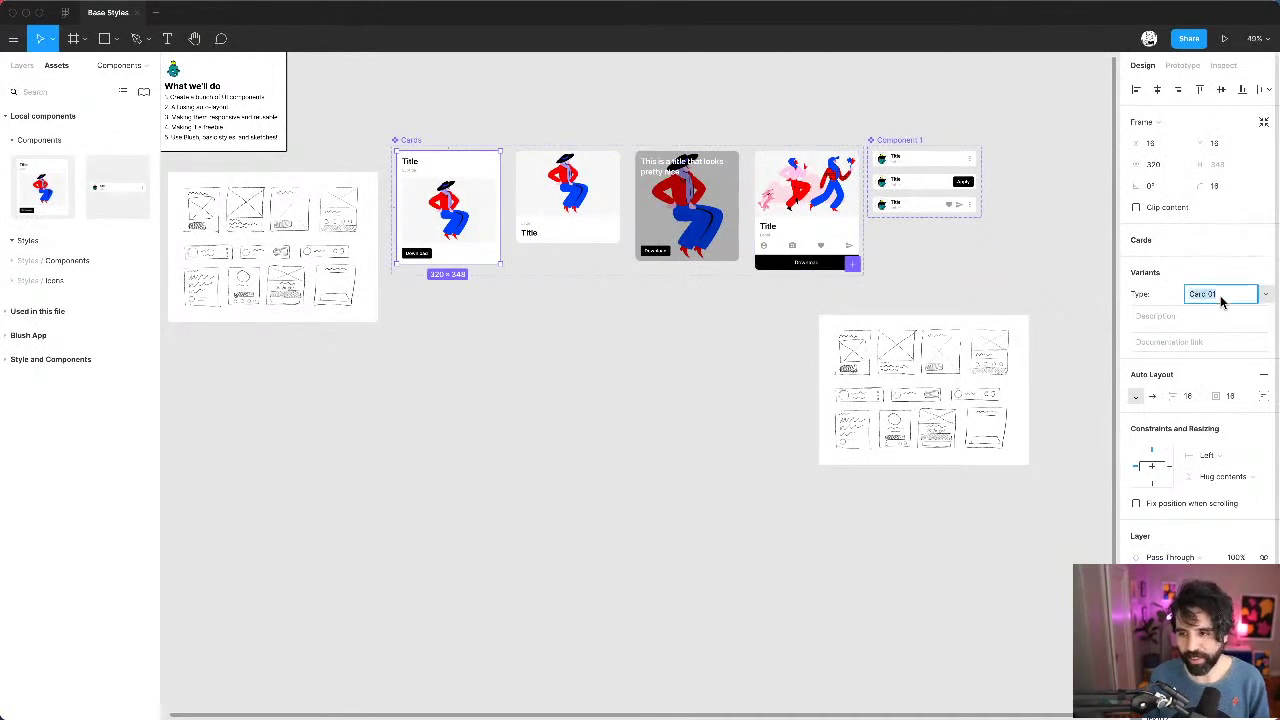
pyautogui.click(594, 460)
pyautogui.scroll(5, 971, 423)
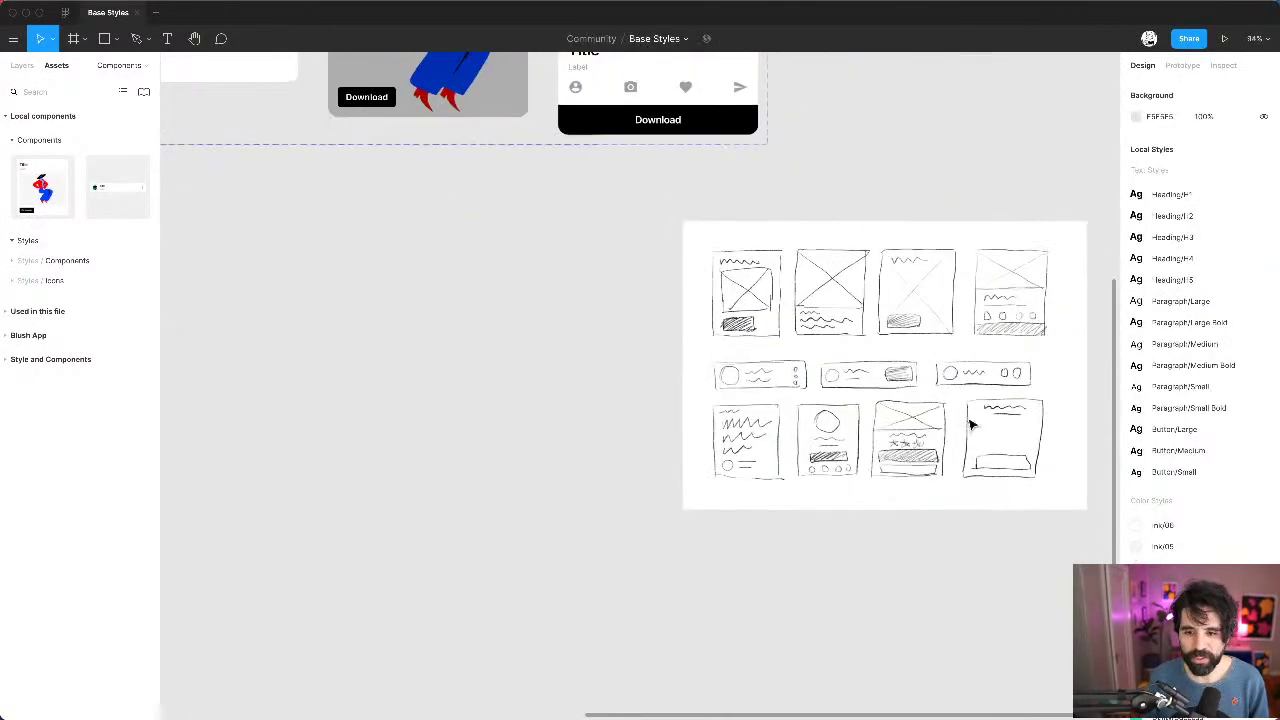
pyautogui.hscroll(2, 940, 425)
pyautogui.scroll(5, 780, 474)
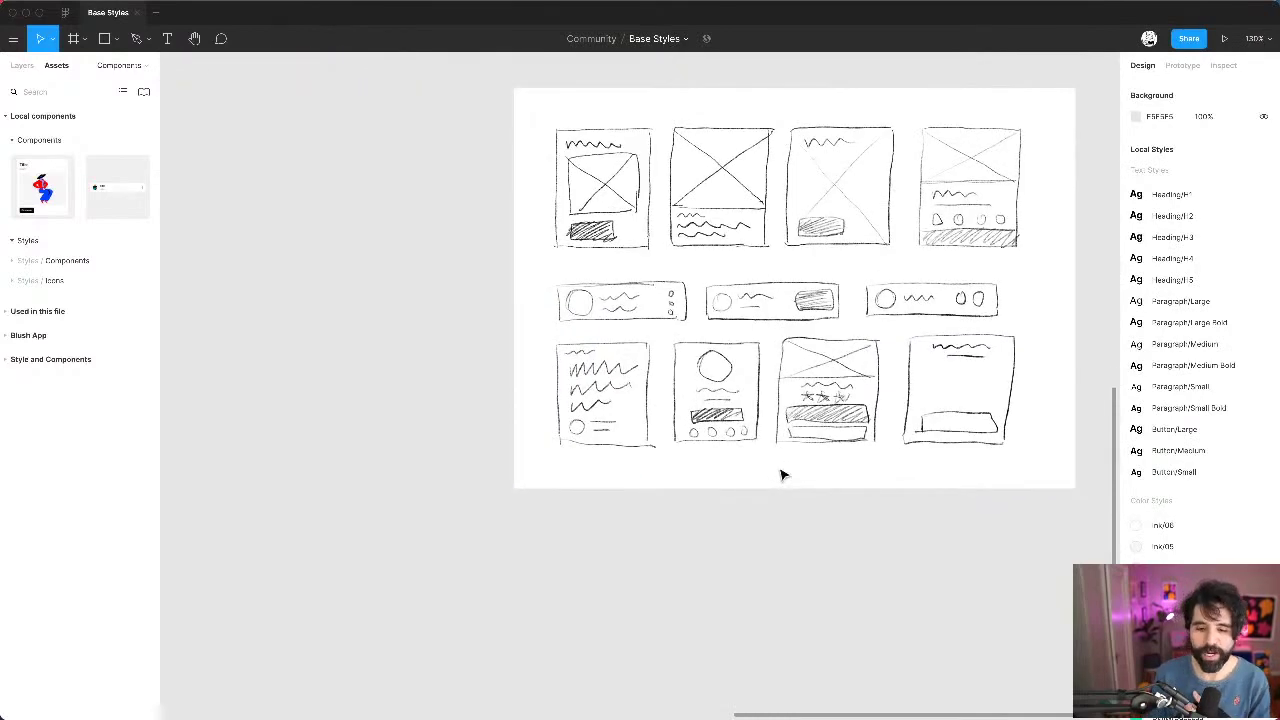
pyautogui.scroll(3, 672, 393)
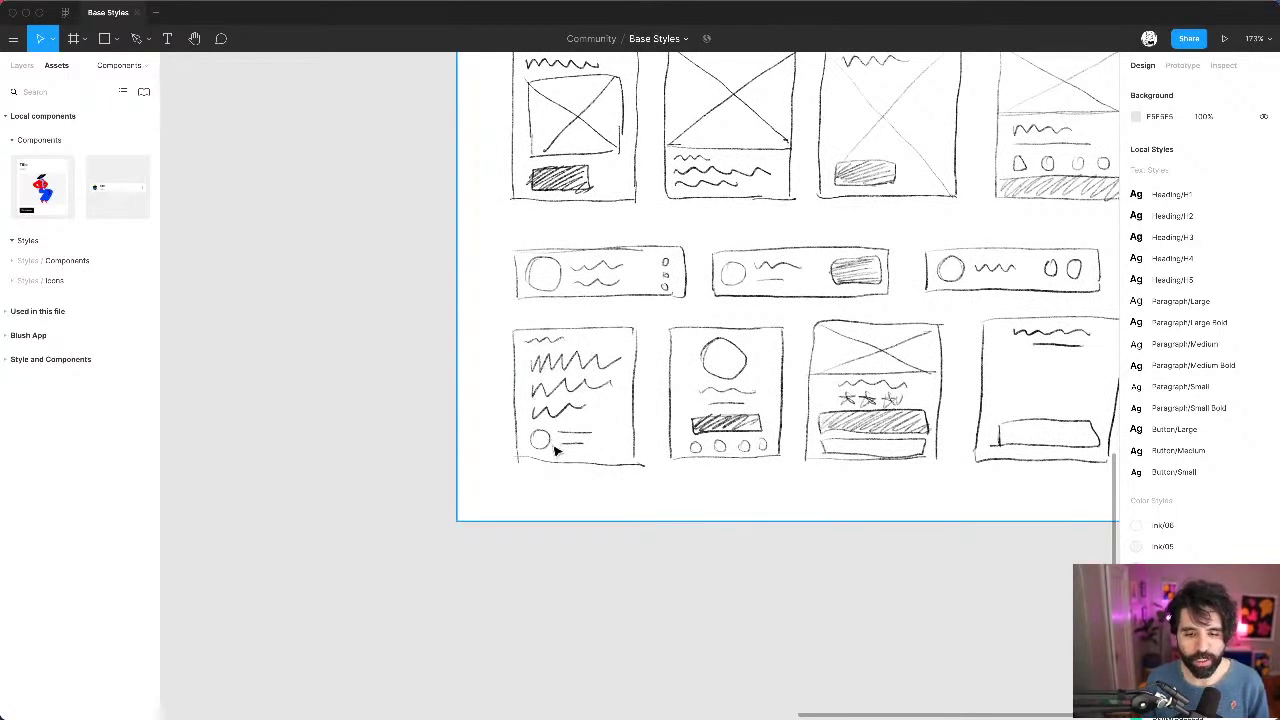
pyautogui.scroll(-5, 616, 440)
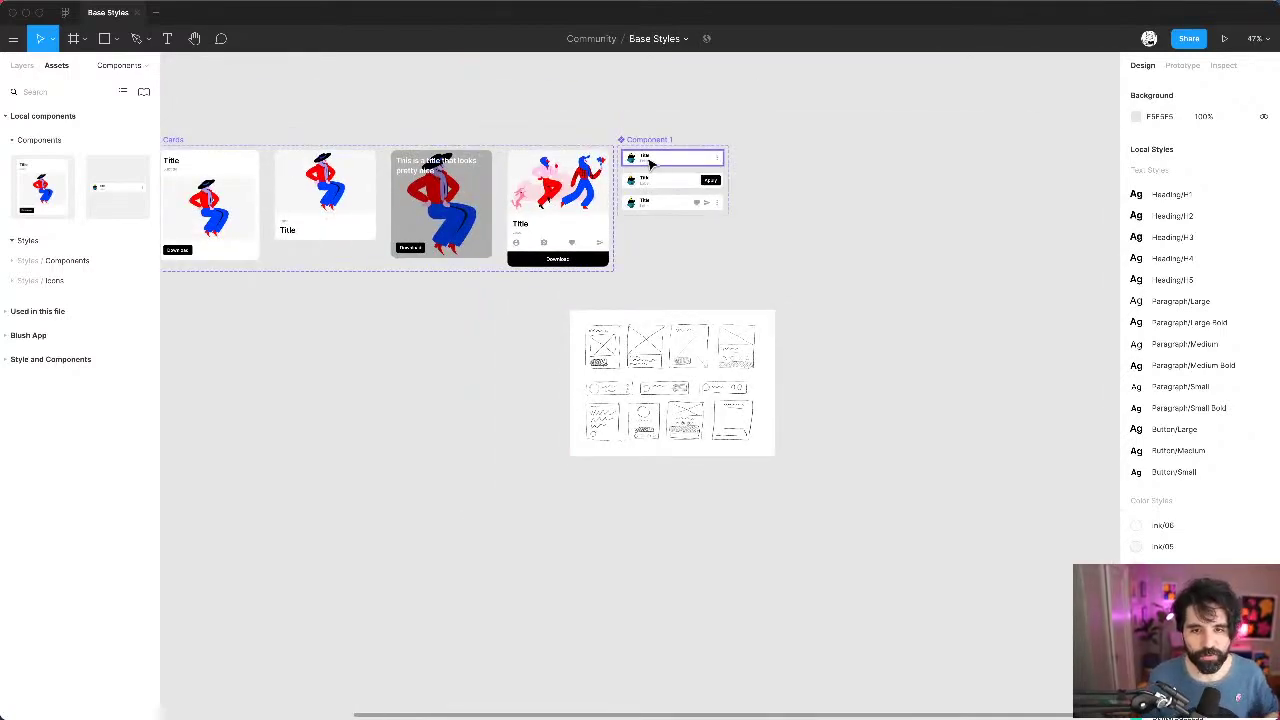
# Step: Place a copy of the first list cell in the empty area below the cards set and detach the instance
pyautogui.moveTo(646, 161); pyautogui.dragTo(400, 362)
pyautogui.scroll(3, 362, 383)
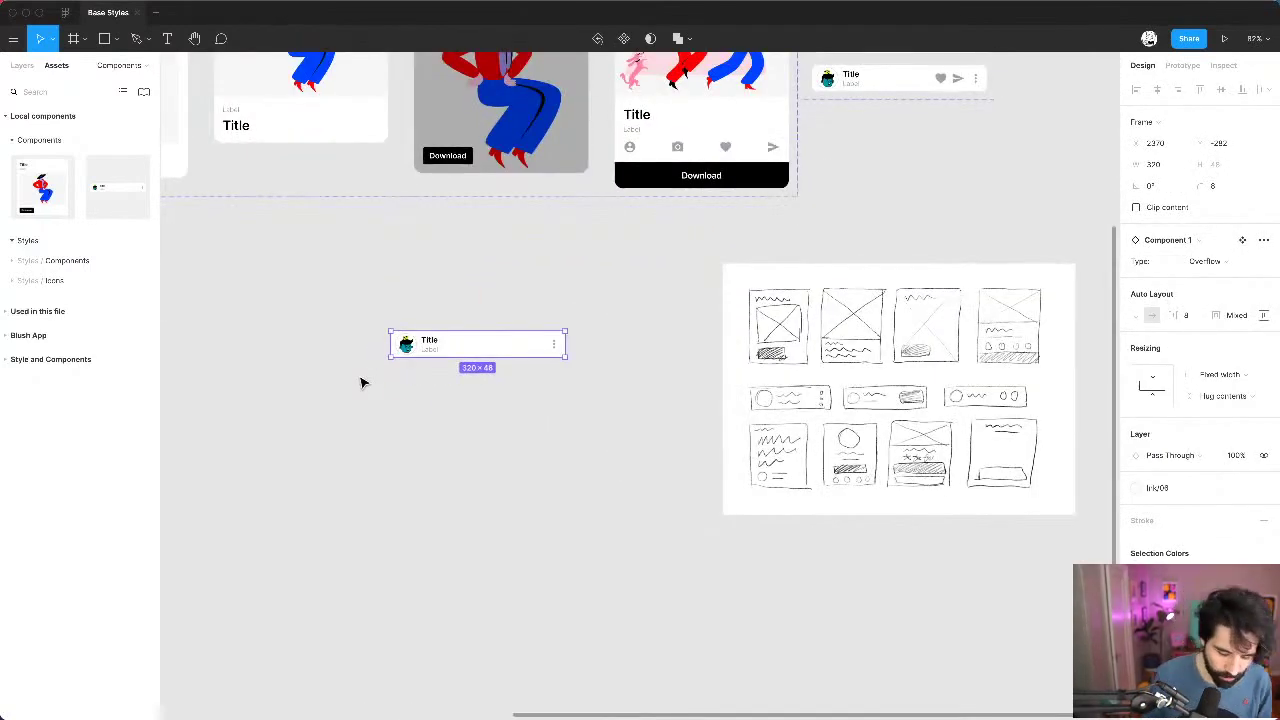
pyautogui.rightClick(445, 355)
pyautogui.click(507, 555)
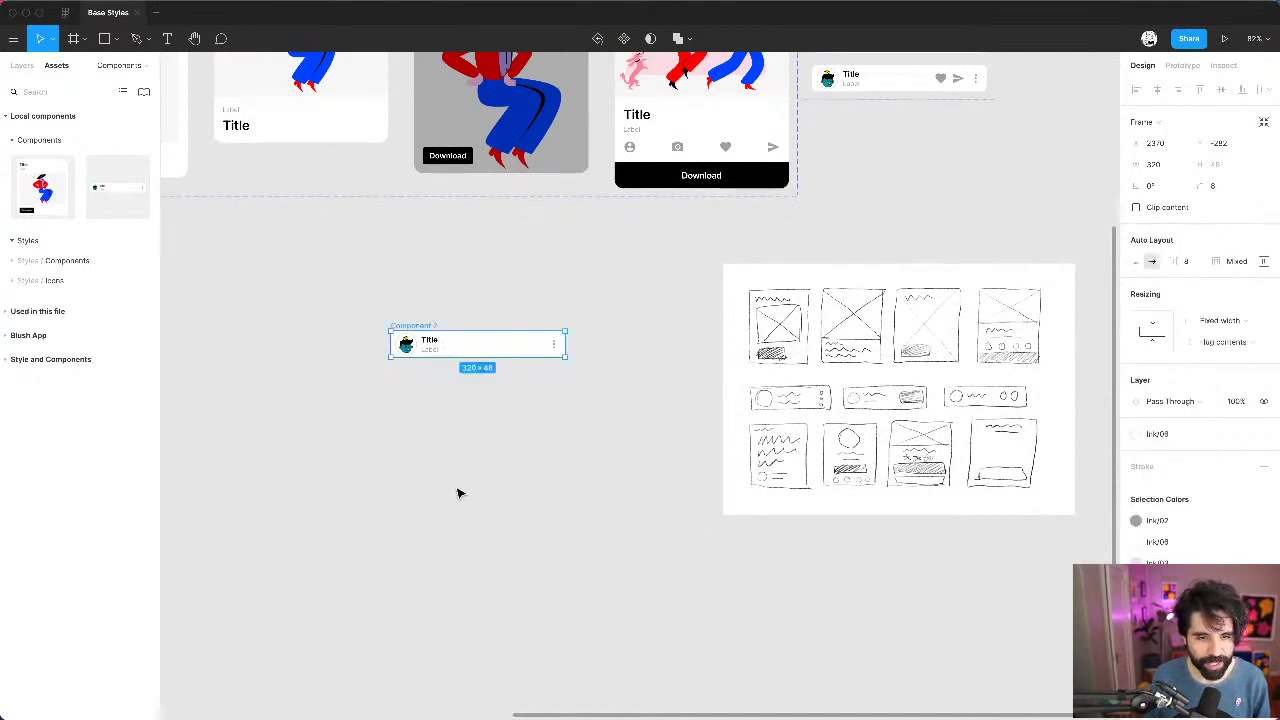
# Step: Ungroup the detached list cell and delete its more-options icon, keeping the Avatar and Content frames
pyautogui.click(460, 451)
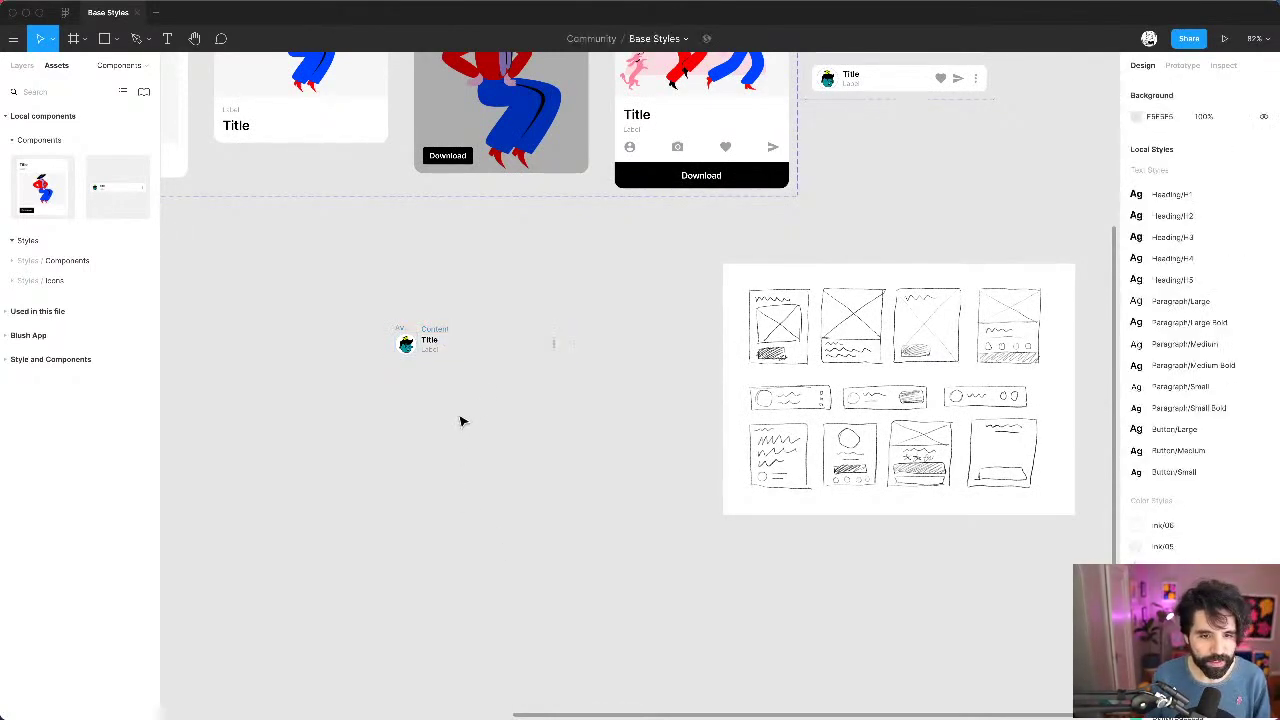
pyautogui.click(553, 345)
pyautogui.press('Delete')
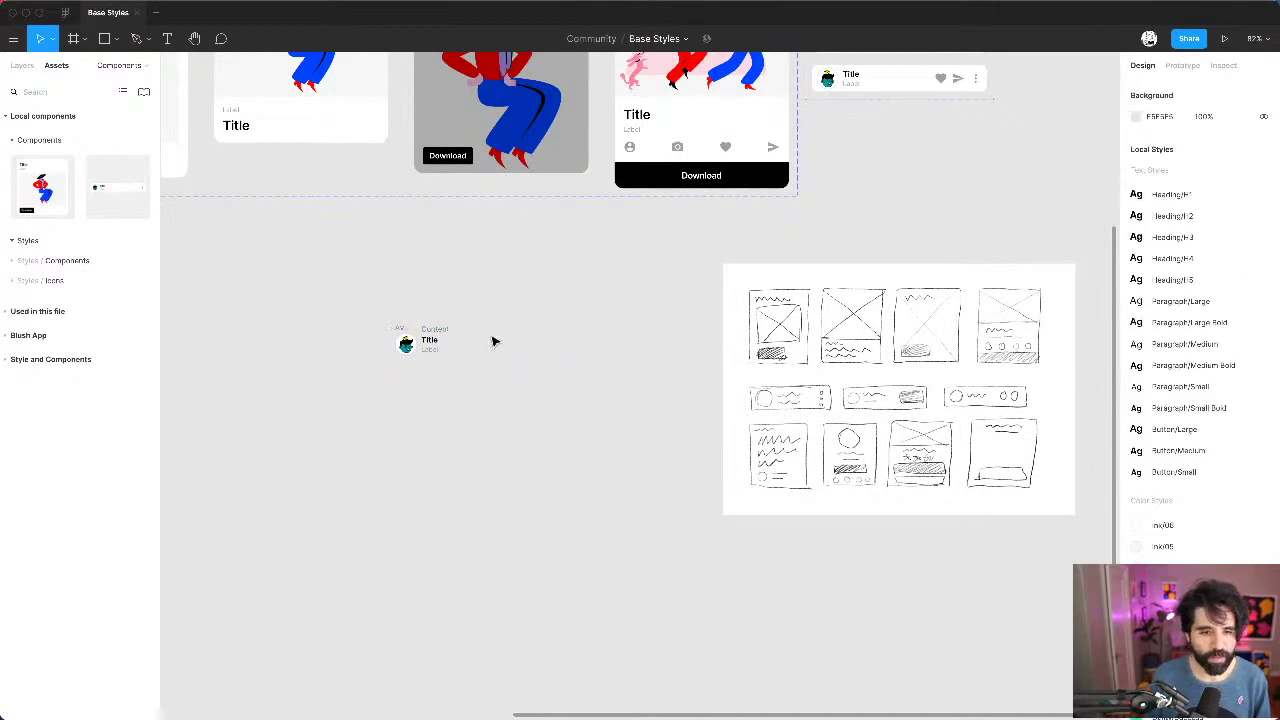
pyautogui.moveTo(346, 286); pyautogui.dragTo(476, 390)
pyautogui.click(474, 405)
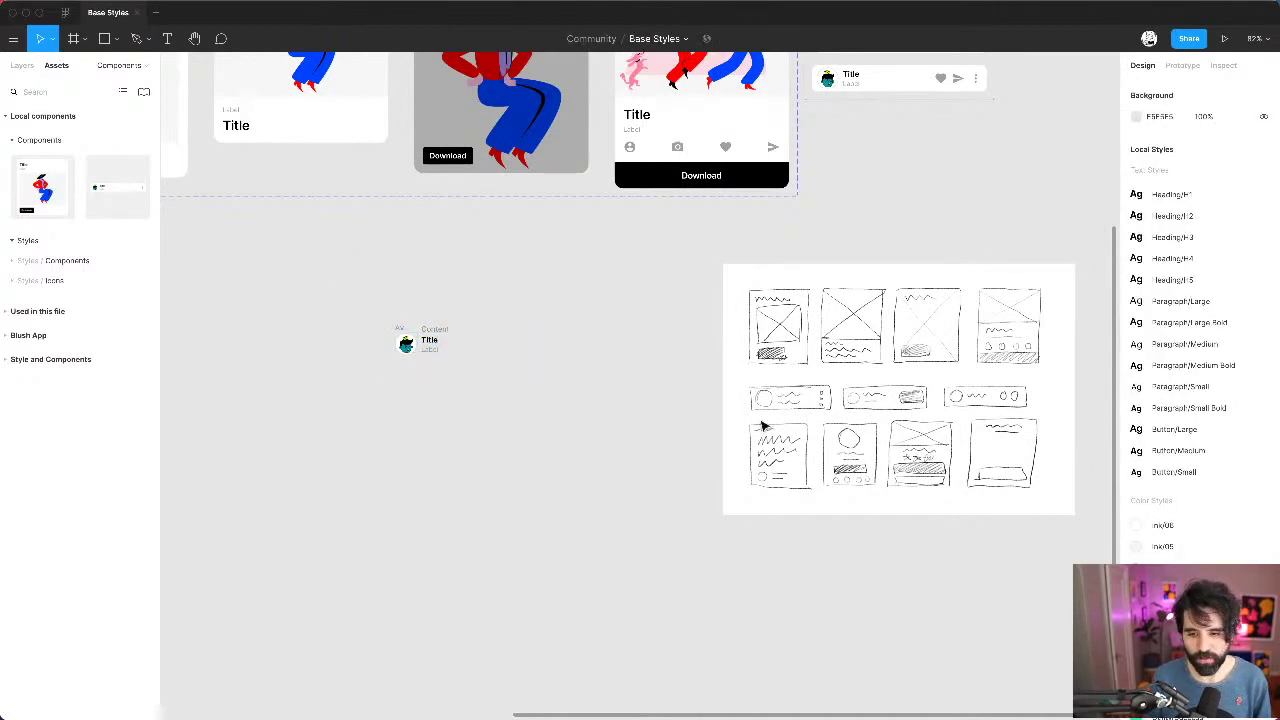
# Step: Copy the Title and Label texts from the fourth card and paste them above the loose avatar row
pyautogui.scroll(5, 790, 430)
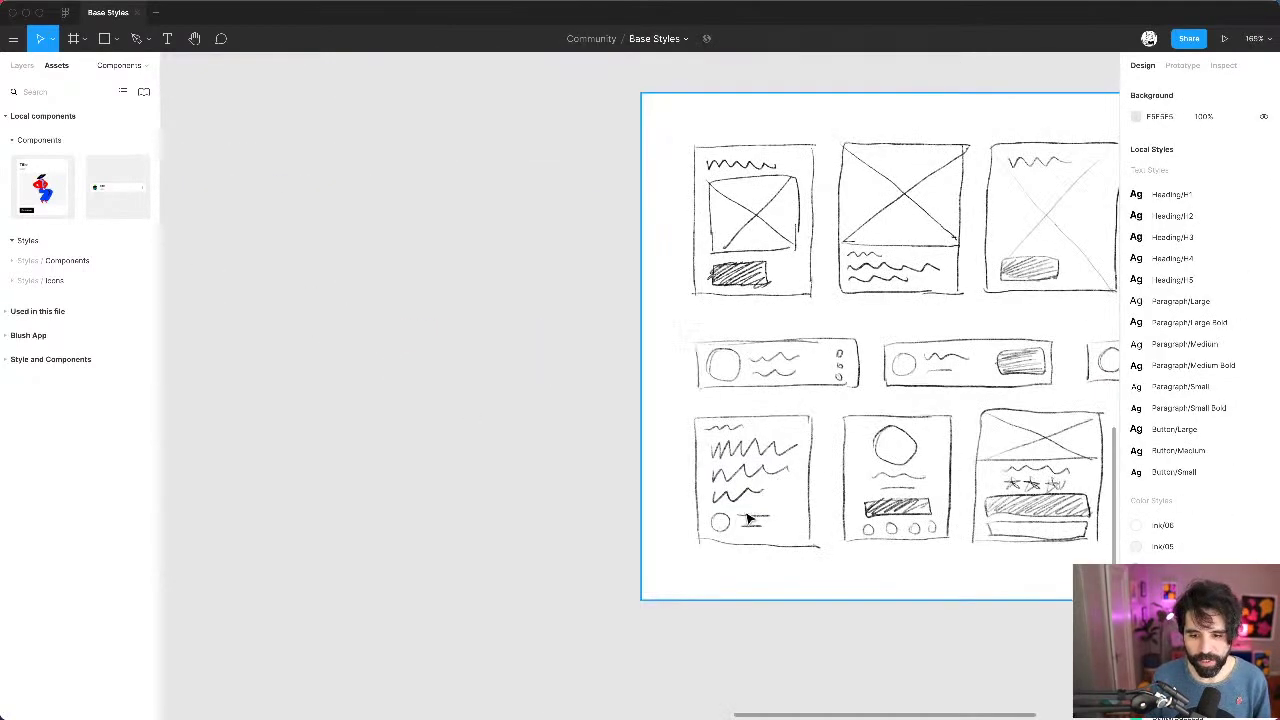
pyautogui.hscroll(-5, 652, 534)
pyautogui.scroll(1, 652, 534)
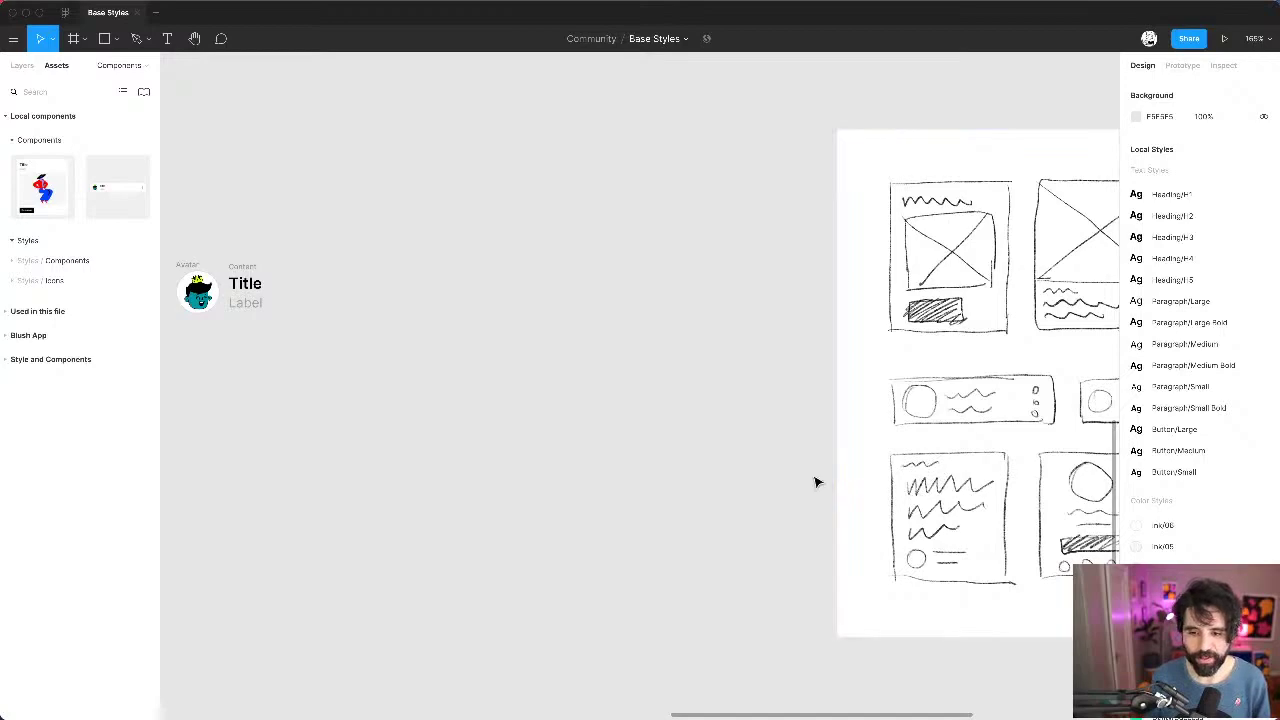
pyautogui.scroll(-5, 814, 480)
pyautogui.scroll(2, 691, 323)
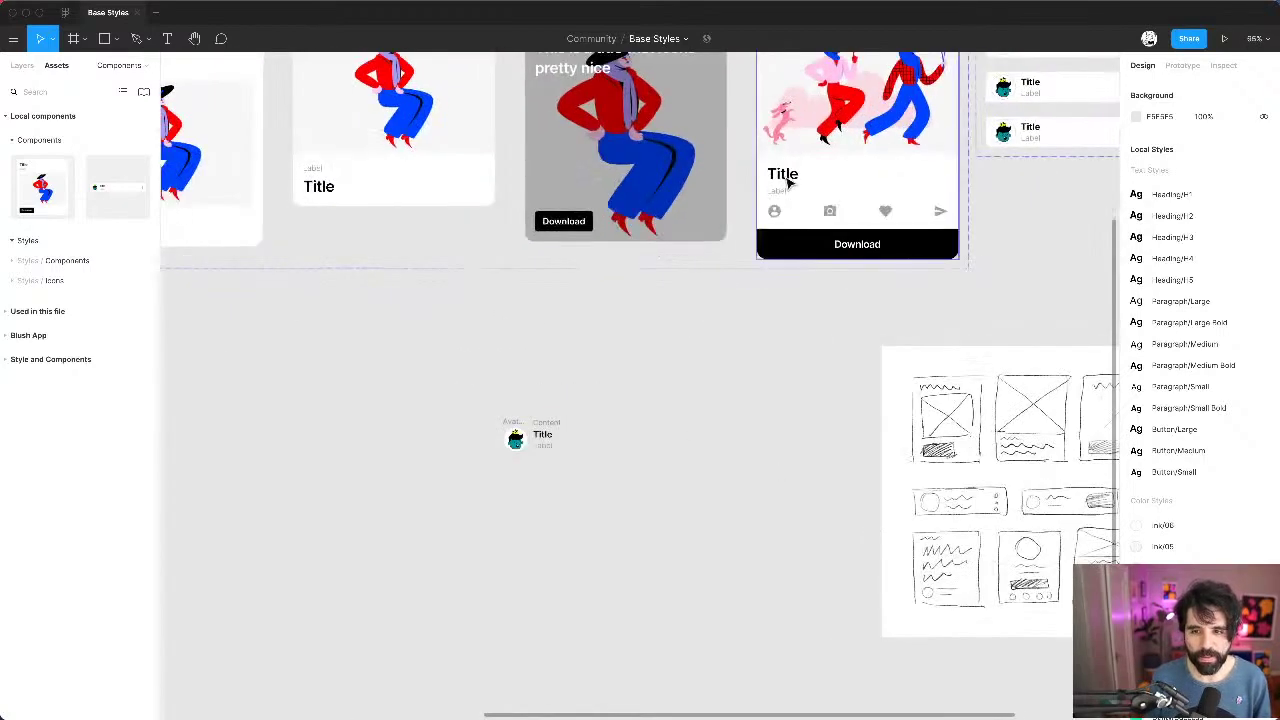
pyautogui.click(789, 180)
pyautogui.doubleClick(788, 178)
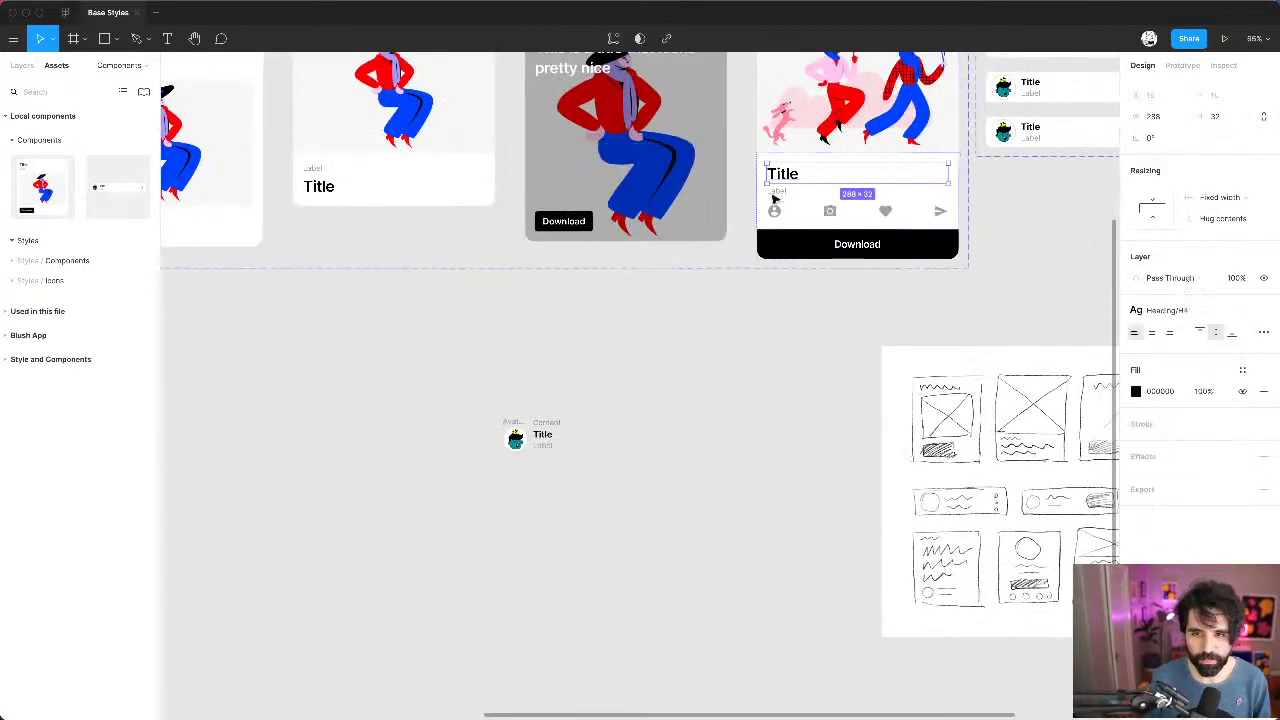
pyautogui.keyDown('shift'); pyautogui.click(778, 190); pyautogui.keyUp('shift')
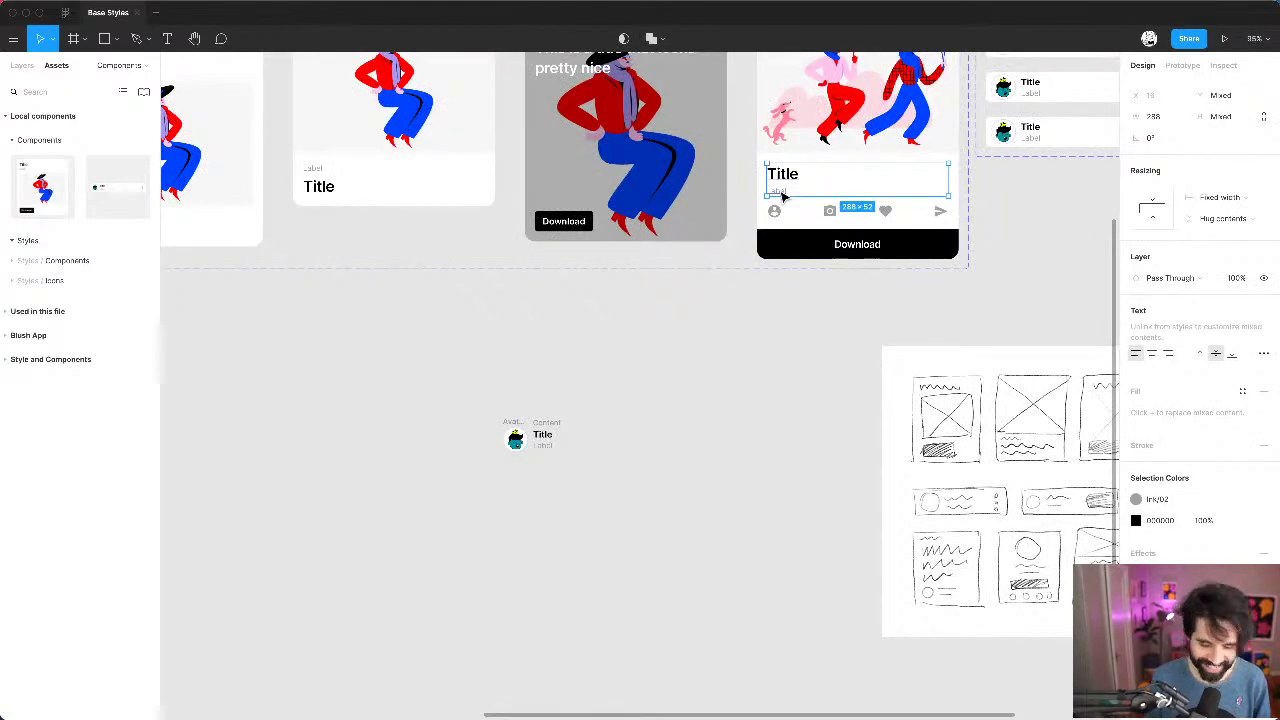
pyautogui.scroll(5, 544, 295)
pyautogui.click(494, 355)
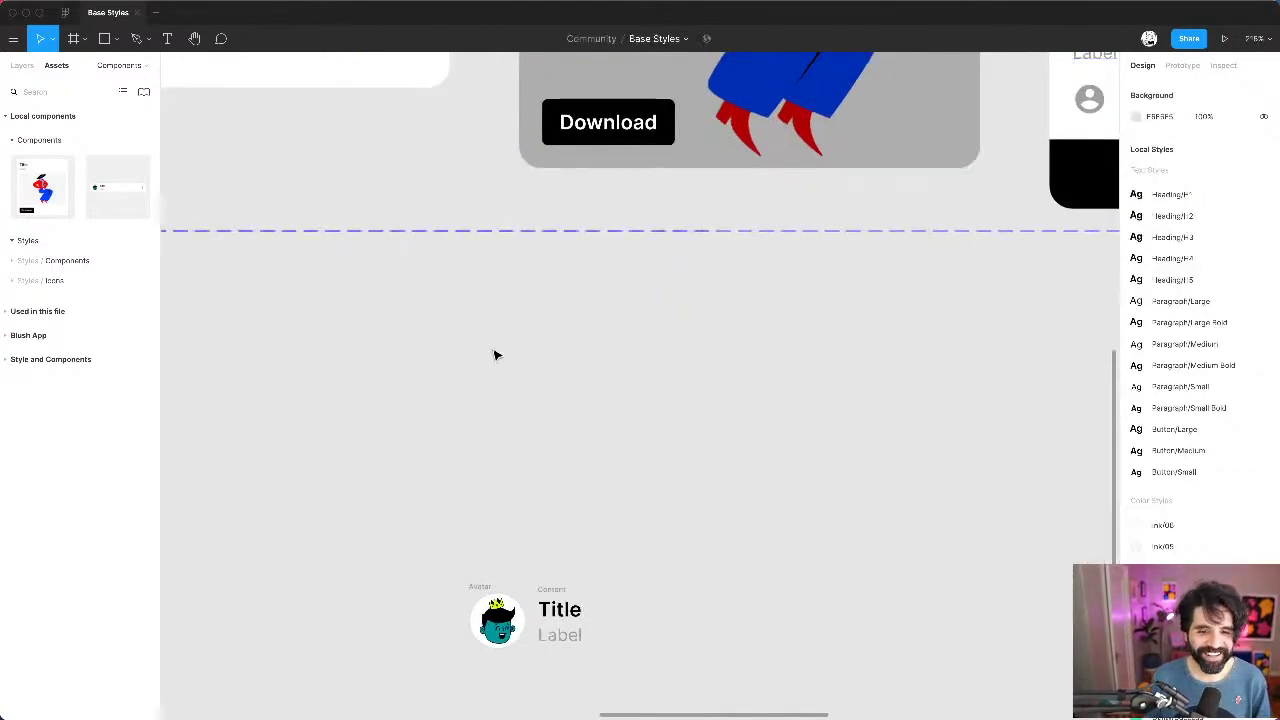
pyautogui.scroll(-3, 494, 355)
pyautogui.hotkey('ctrl', 'v')
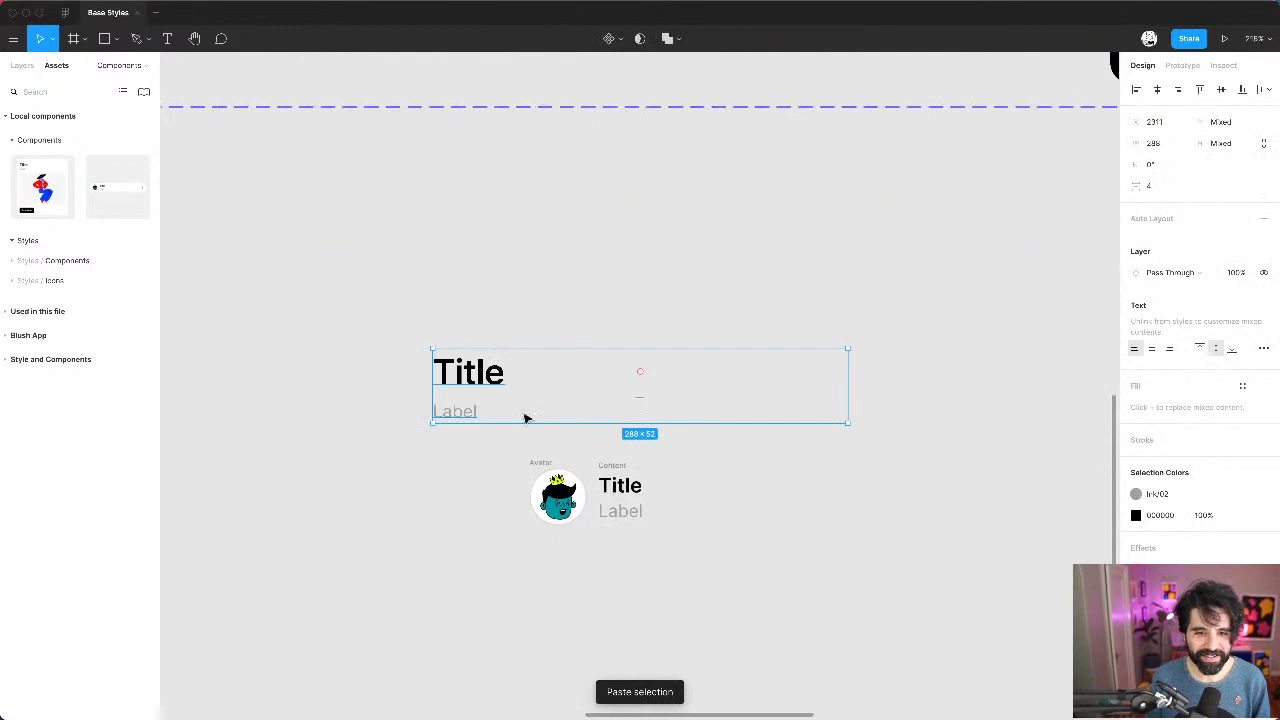
# Step: Align the pasted texts with the avatar's left edge and place the Label above the Title
pyautogui.moveTo(494, 387); pyautogui.dragTo(577, 311)
pyautogui.click(580, 297)
pyautogui.click(566, 386)
pyautogui.press('super+Tab')
pyautogui.press('super+Tab')
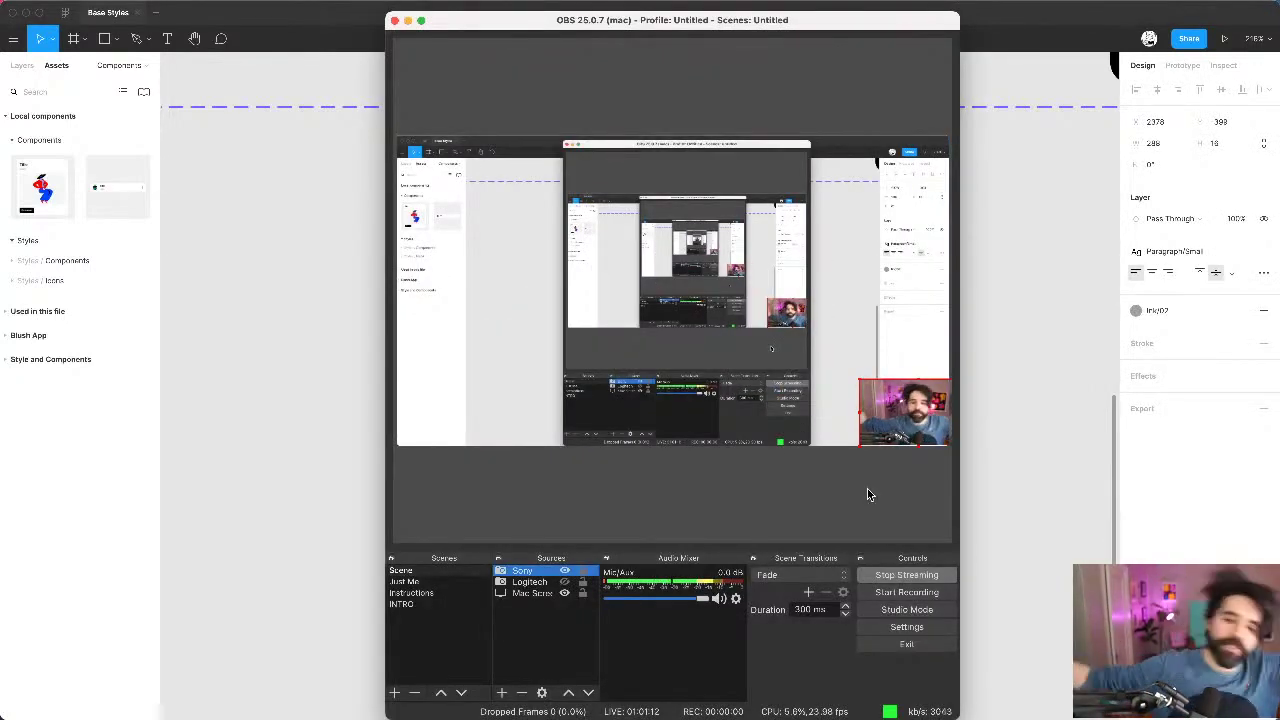
pyautogui.click(1188, 376)
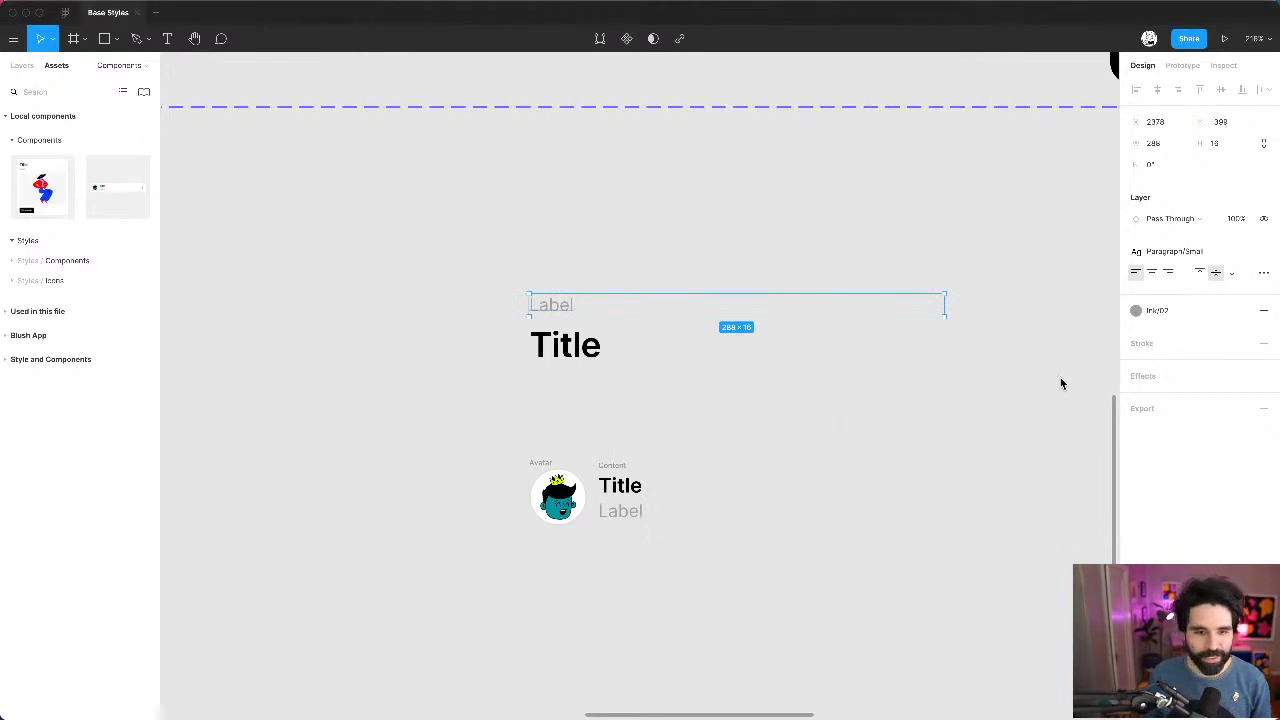
pyautogui.press('super+Tab')
pyautogui.press('super+Tab')
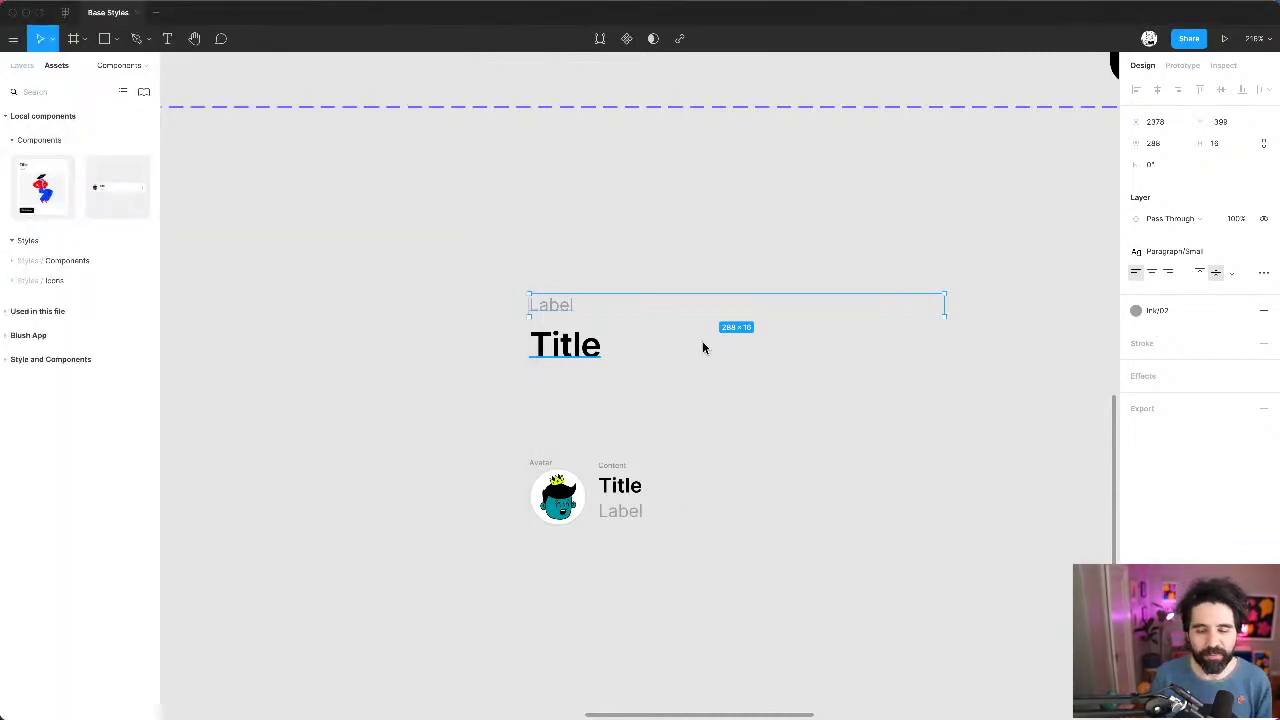
# Step: Move the Label and Title pair up to leave more space above the avatar row
pyautogui.click(441, 250)
pyautogui.hscroll(3, 400, 250)
pyautogui.scroll(-1, 400, 250)
pyautogui.moveTo(344, 240); pyautogui.dragTo(475, 358)
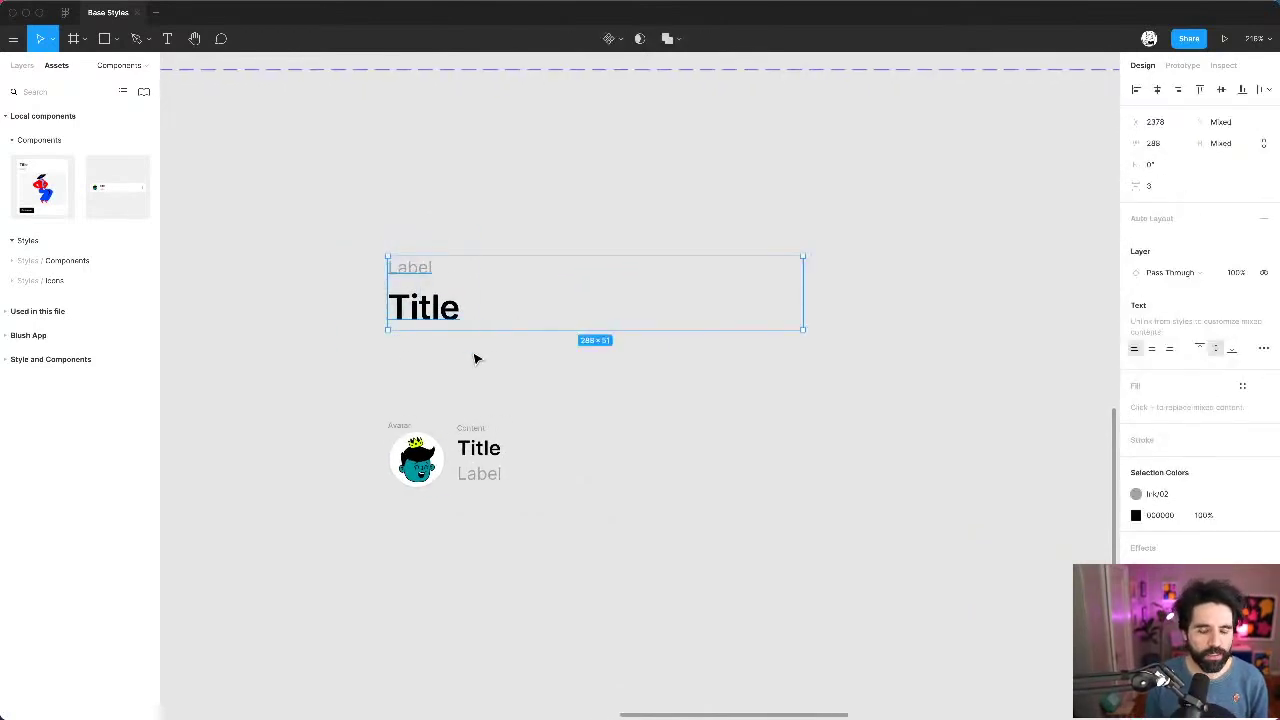
pyautogui.scroll(-5, 475, 358)
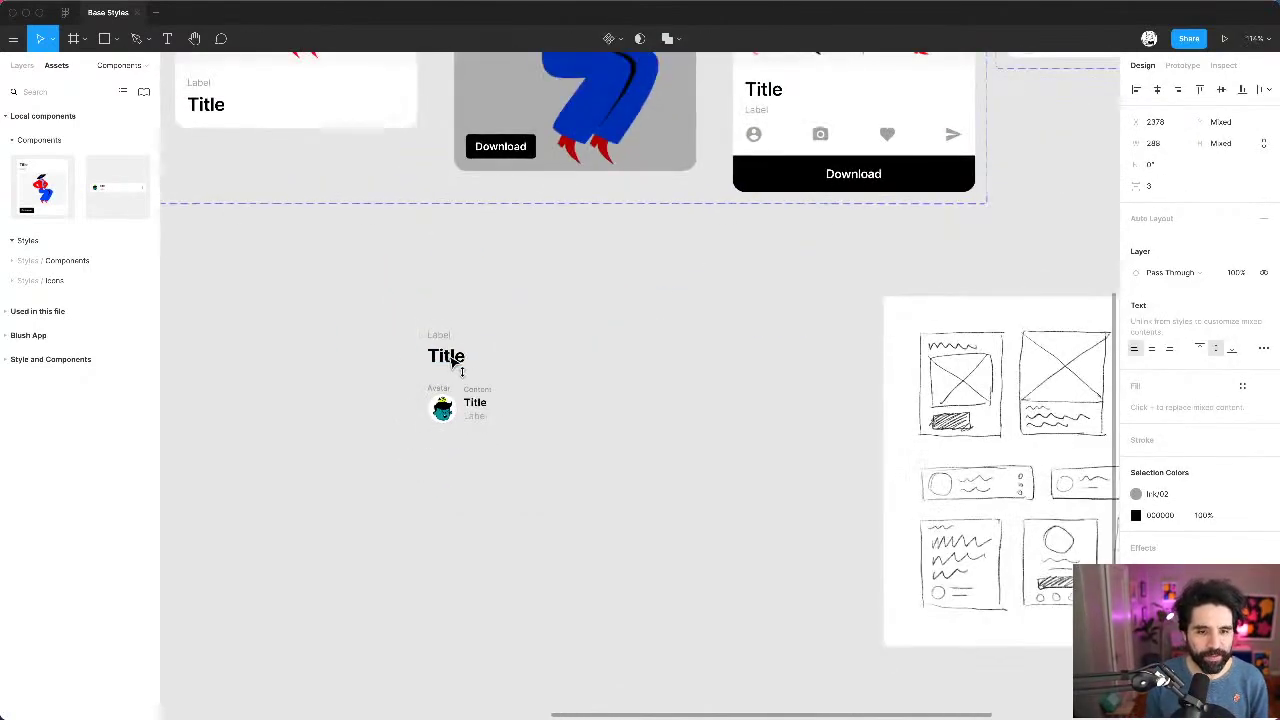
pyautogui.moveTo(455, 367); pyautogui.dragTo(455, 329)
pyautogui.scroll(5, 920, 578)
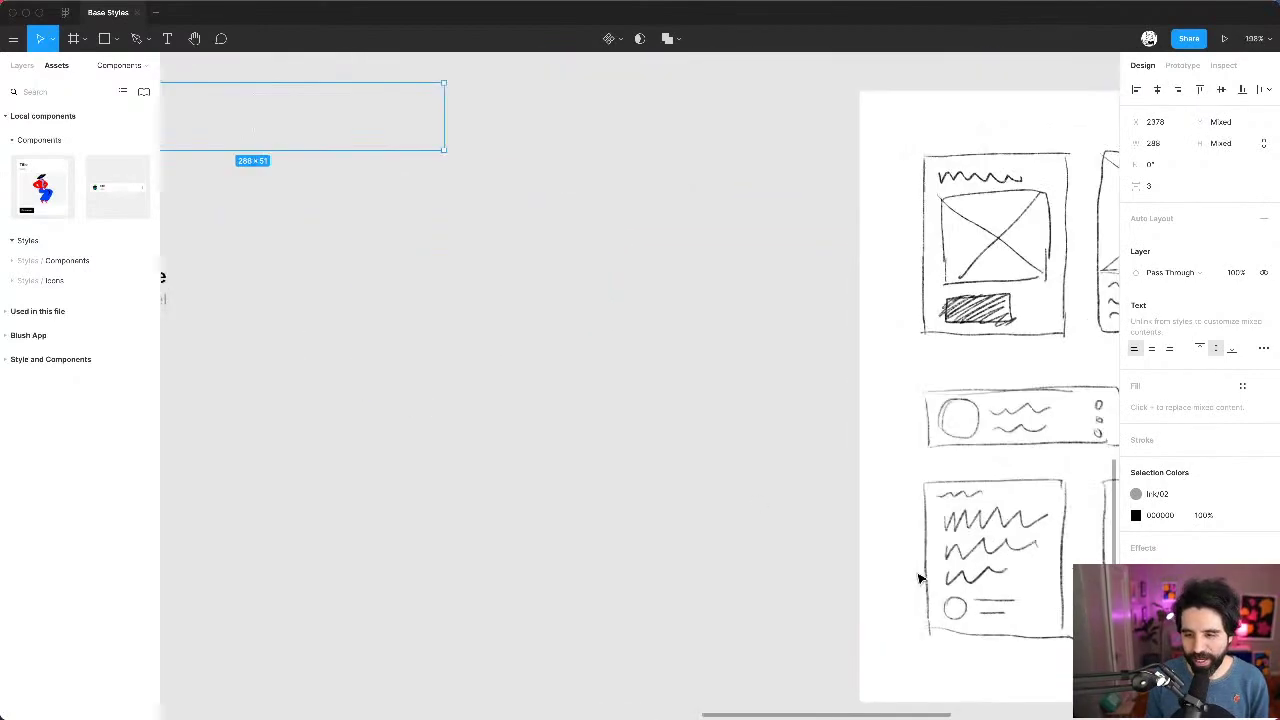
pyautogui.hscroll(3, 920, 578)
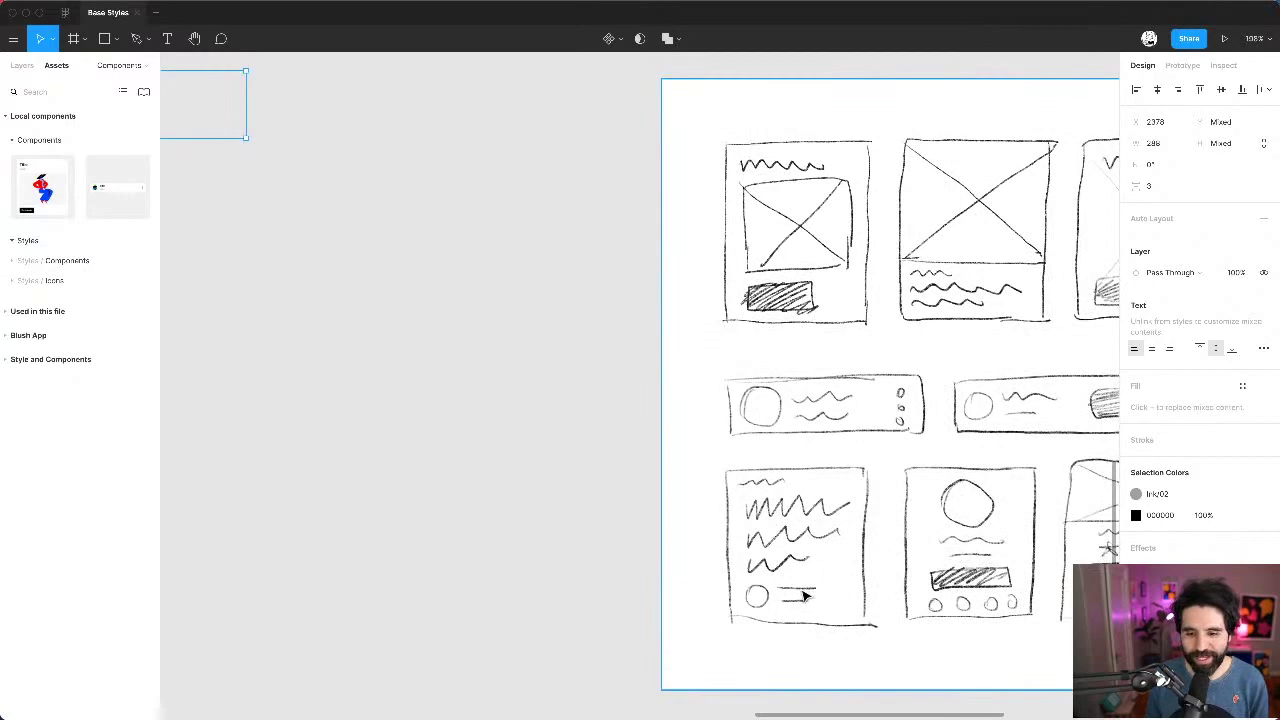
pyautogui.hscroll(-3, 509, 374)
pyautogui.click(506, 391)
# Step: Replace the large title's text with "Multiple lines in this title, yo, what's up?" and move it down clear of the Label
pyautogui.scroll(-3, 506, 391)
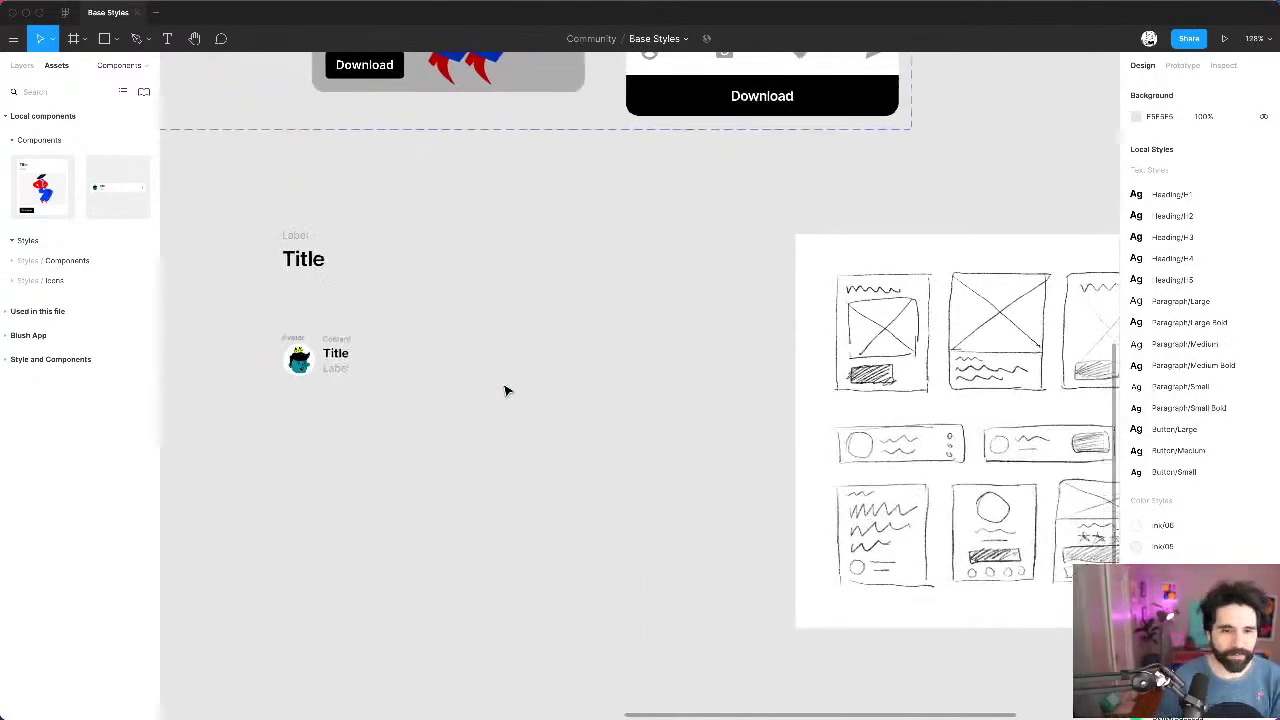
pyautogui.hscroll(-1, 505, 391)
pyautogui.click(321, 268)
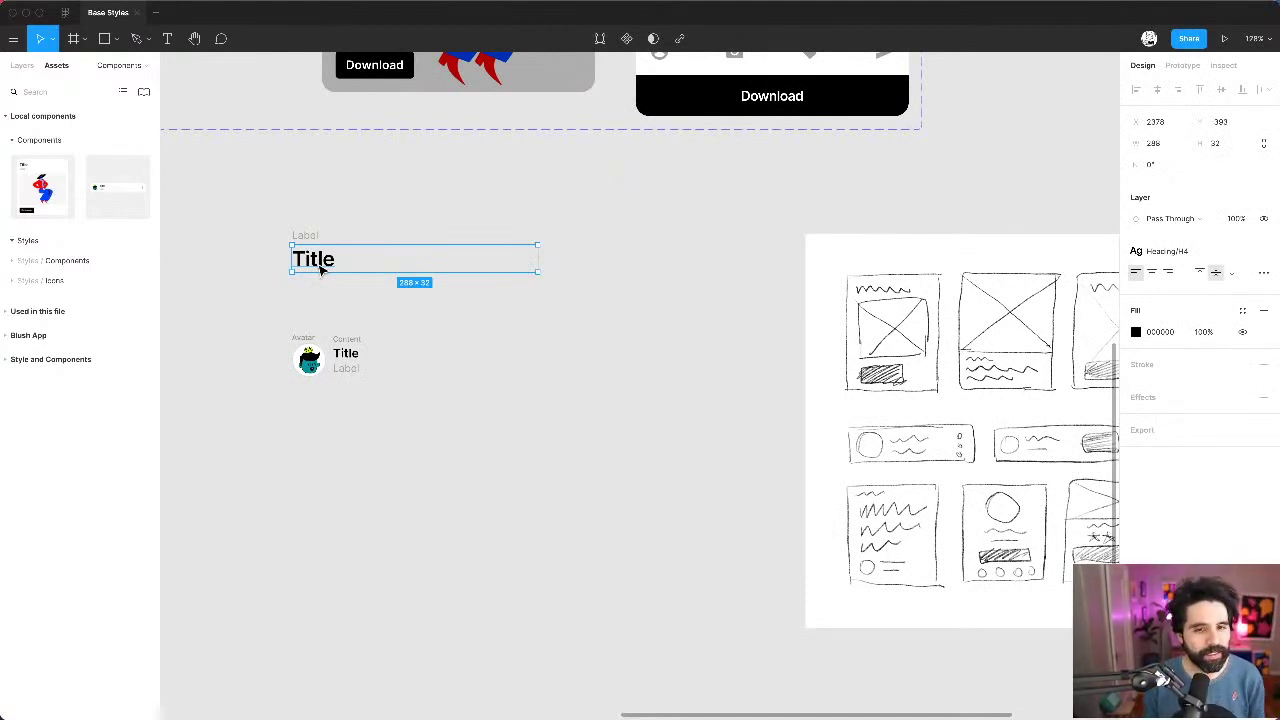
pyautogui.press('Return')
pyautogui.press('Right')
pyautogui.write('laskjdf')
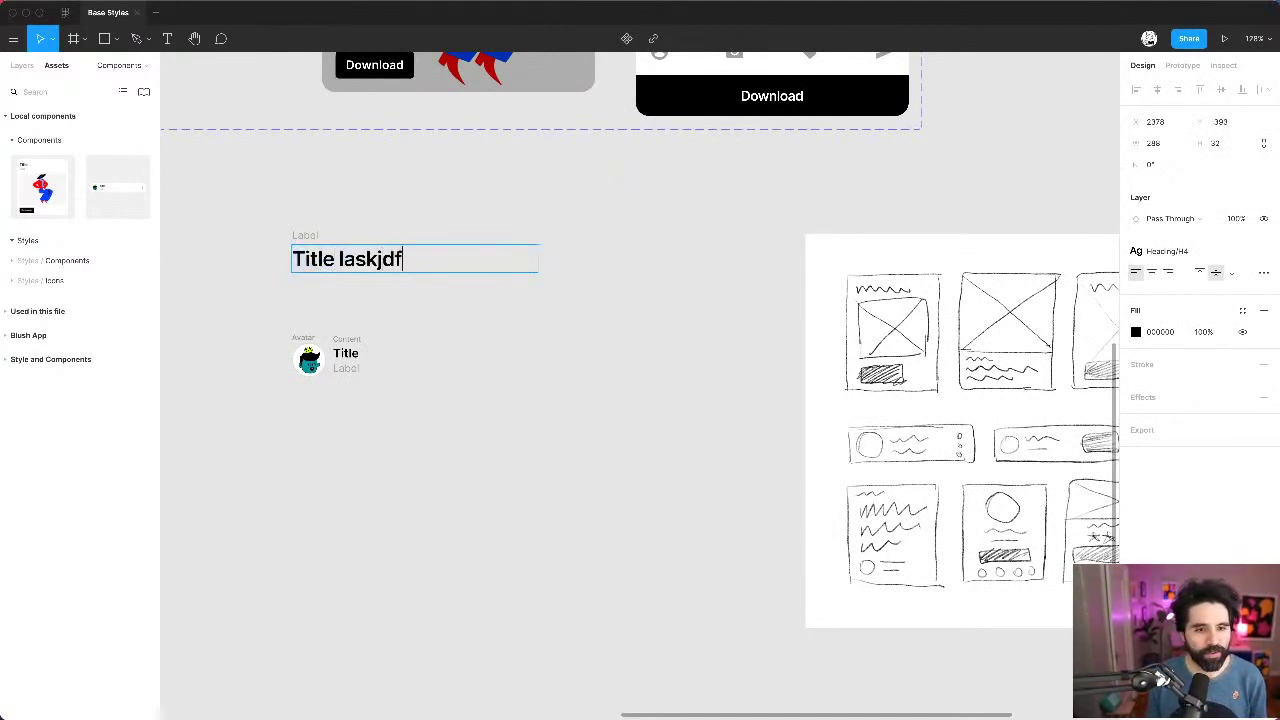
pyautogui.hotkey('ctrl', 'a')
pyautogui.write('M')
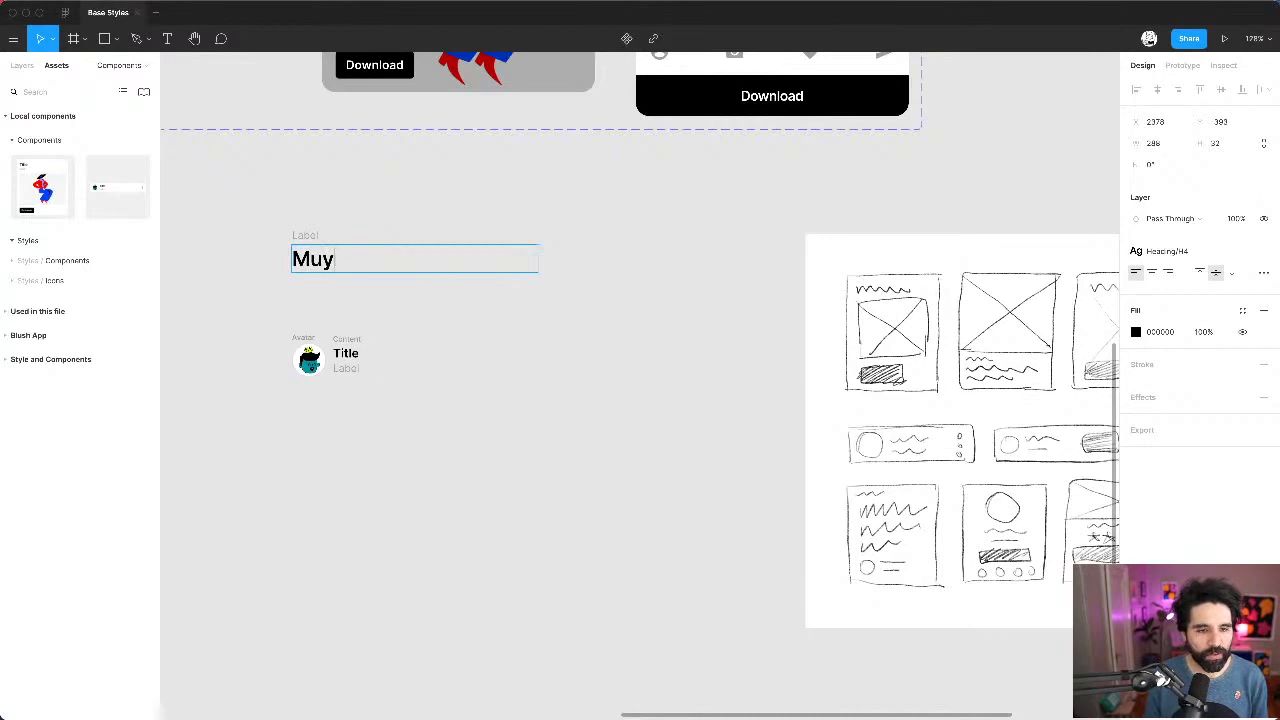
pyautogui.write('ultiple line')
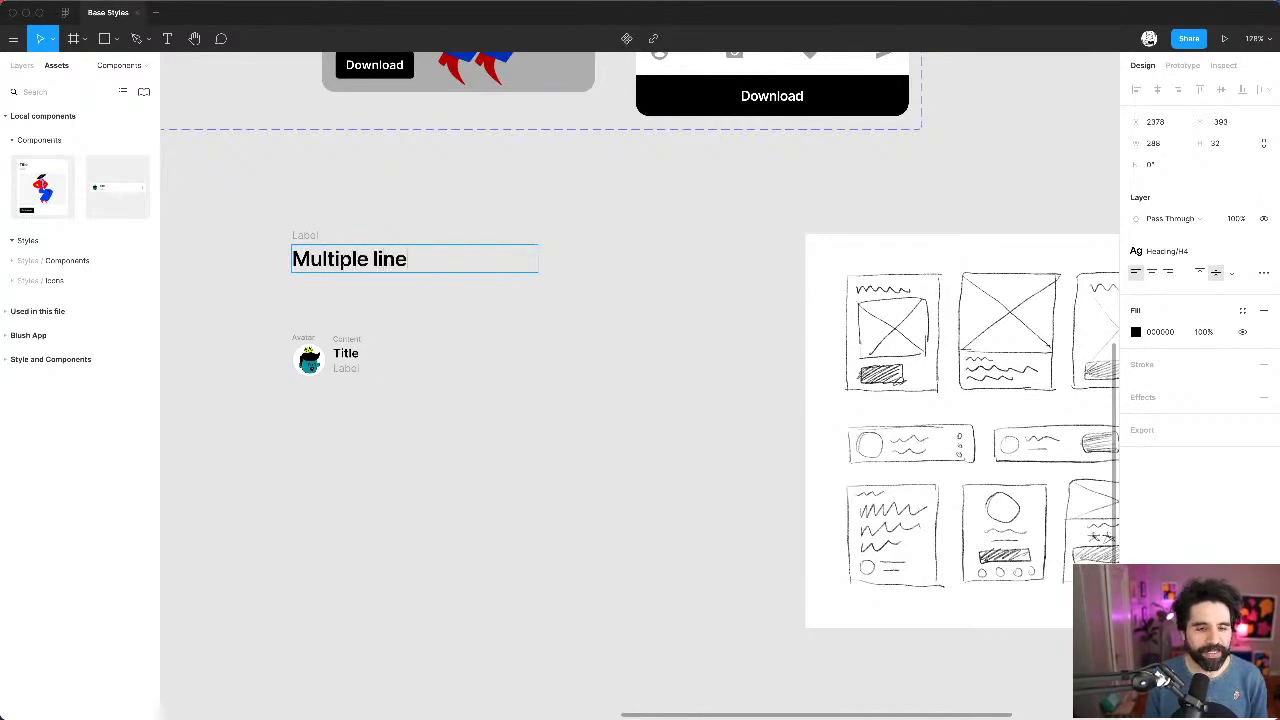
pyautogui.write('s in this')
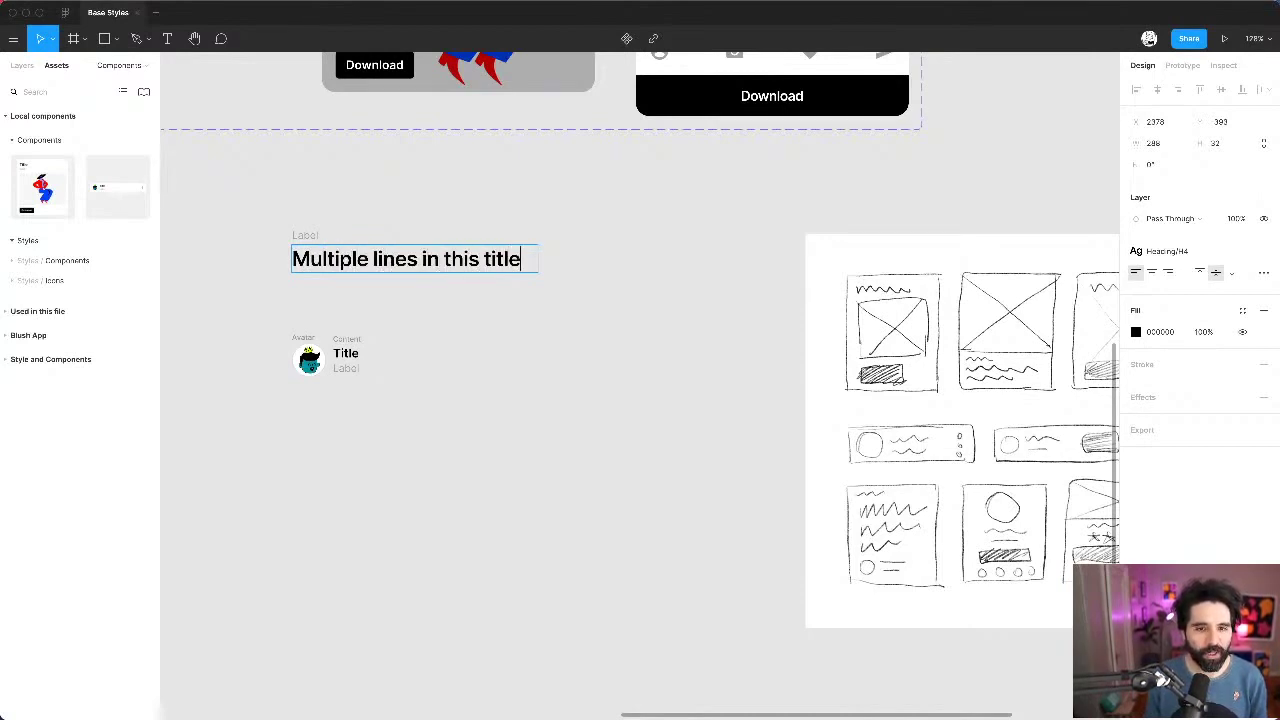
pyautogui.write(' title, yo')
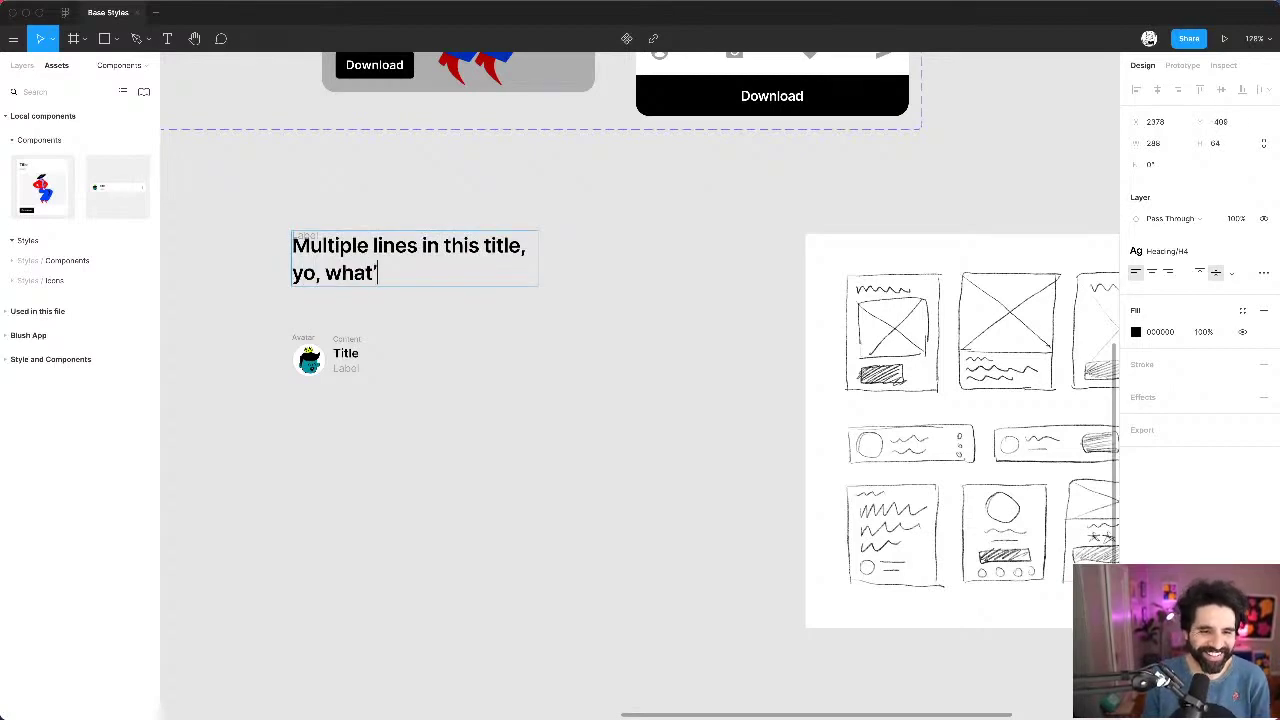
pyautogui.write(", what's up?")
pyautogui.press('Escape')
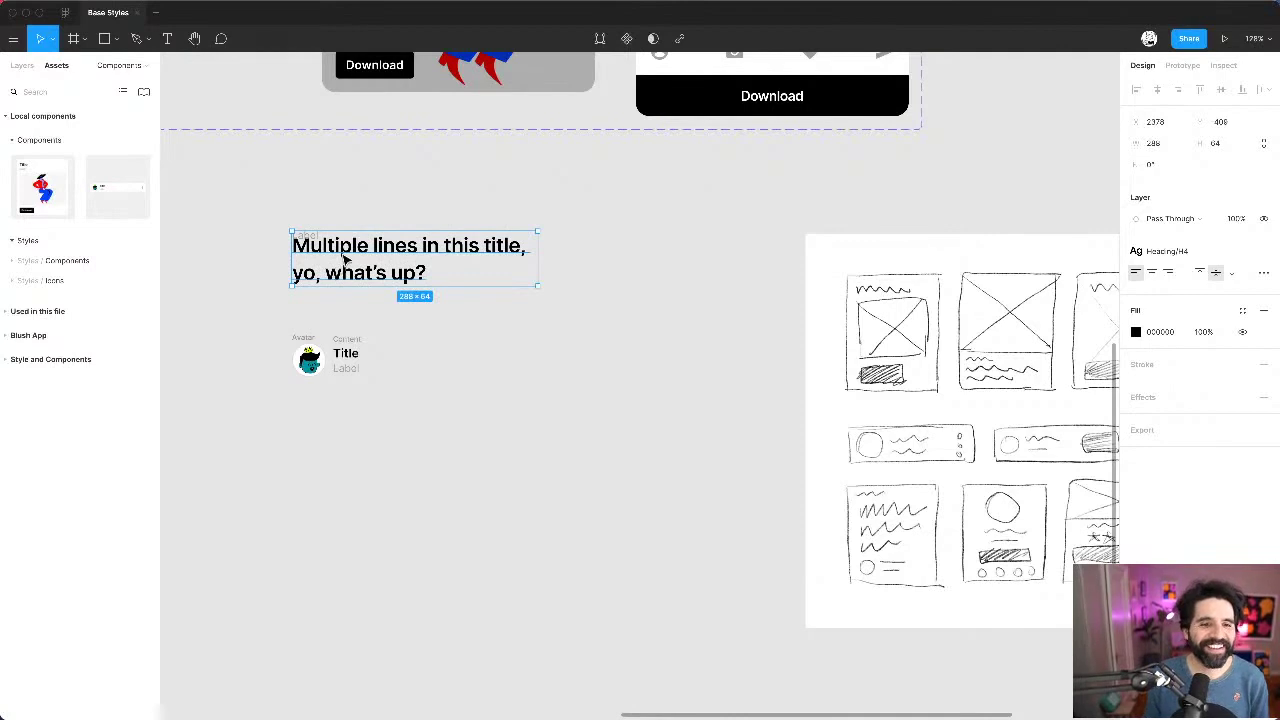
pyautogui.moveTo(343, 258); pyautogui.dragTo(343, 277)
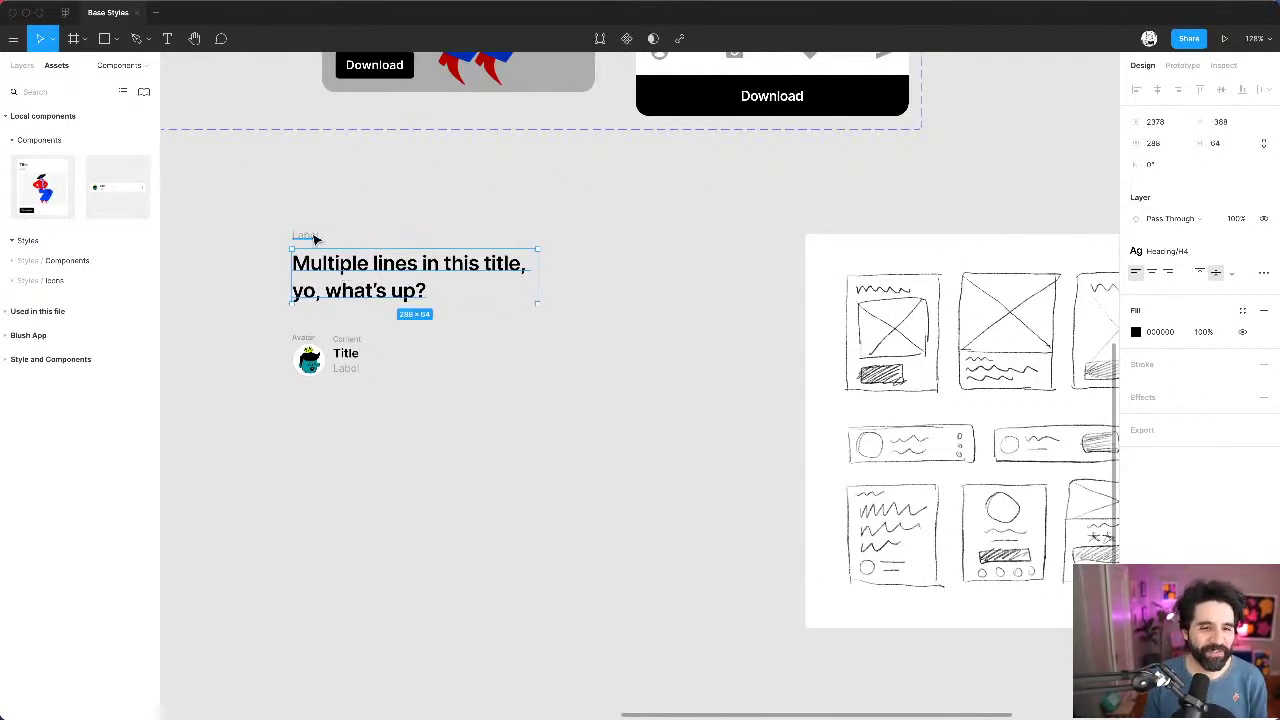
# Step: Combine the Avatar and Content frames in one auto layout and centre its items vertically
pyautogui.keyDown('shift'); pyautogui.click(314, 238); pyautogui.keyUp('shift')
pyautogui.keyDown('shift'); pyautogui.click(310, 343); pyautogui.keyUp('shift')
pyautogui.click(302, 343)
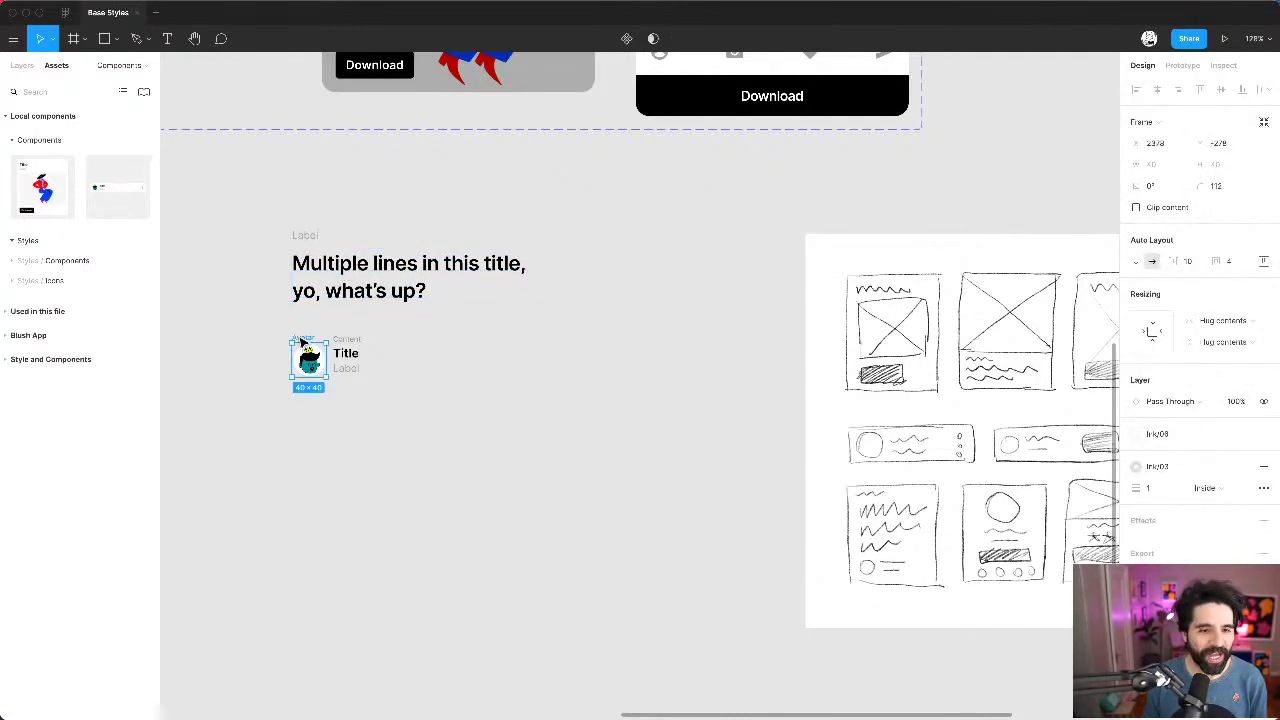
pyautogui.scroll(5, 302, 343)
pyautogui.scroll(-6, 911, 491)
pyautogui.hscroll(2, 920, 556)
pyautogui.scroll(-1, 920, 556)
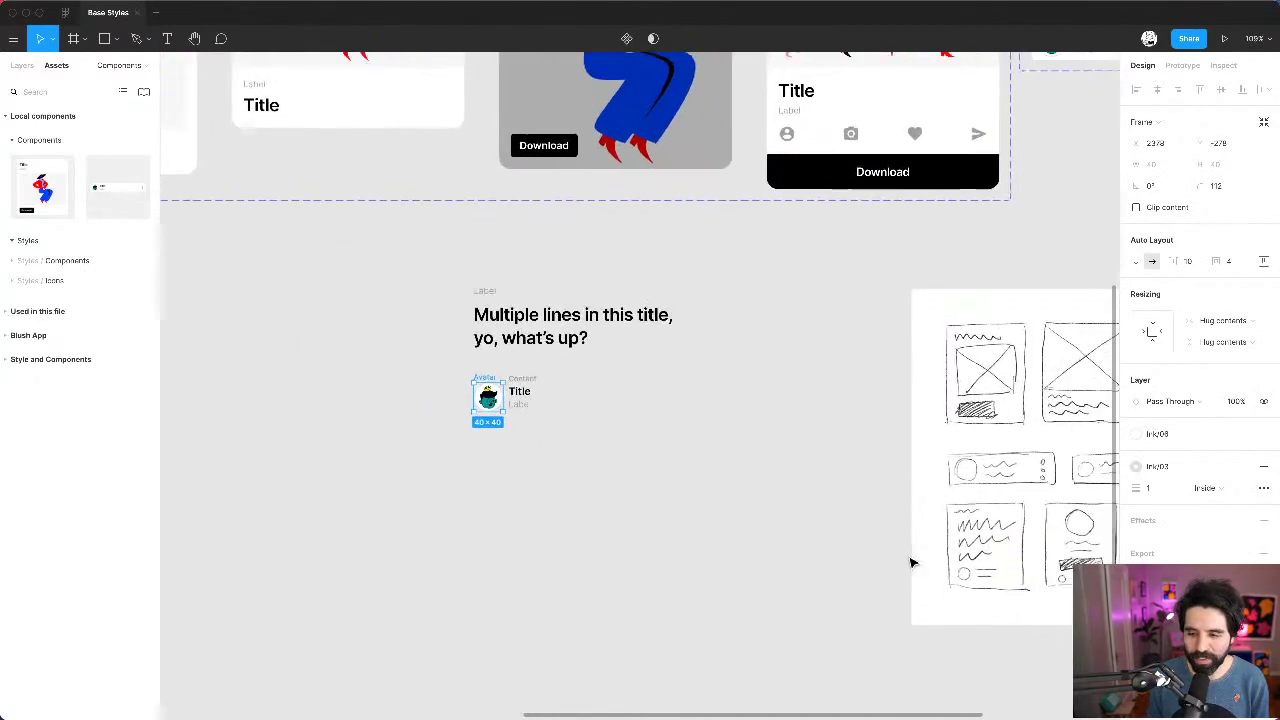
pyautogui.keyDown('shift'); pyautogui.click(522, 377); pyautogui.keyUp('shift')
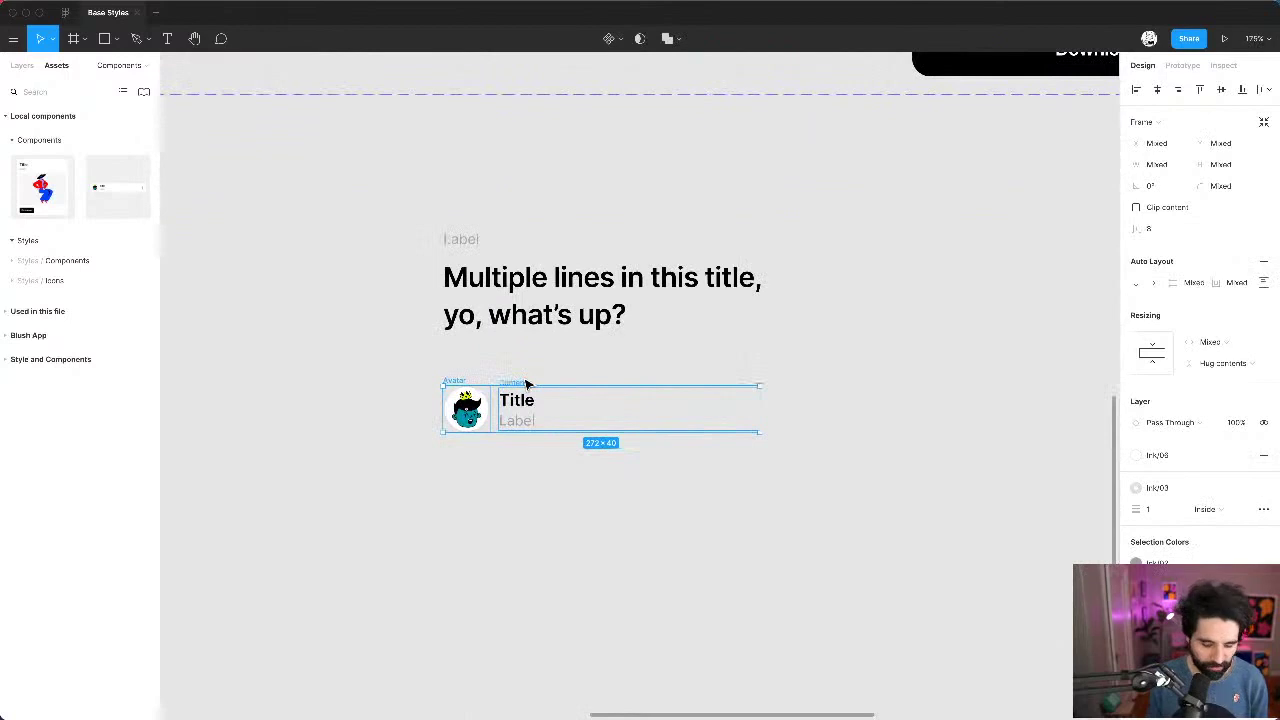
pyautogui.hotkey('shift', 'a')
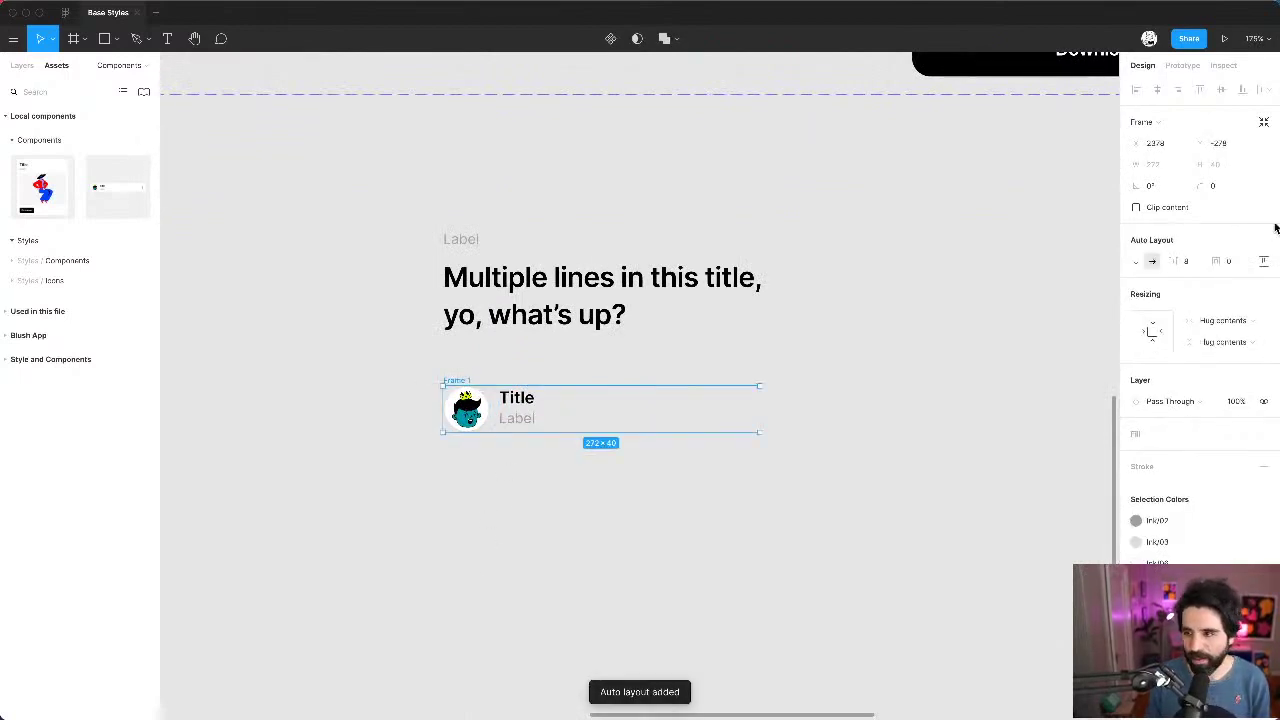
pyautogui.click(1263, 261)
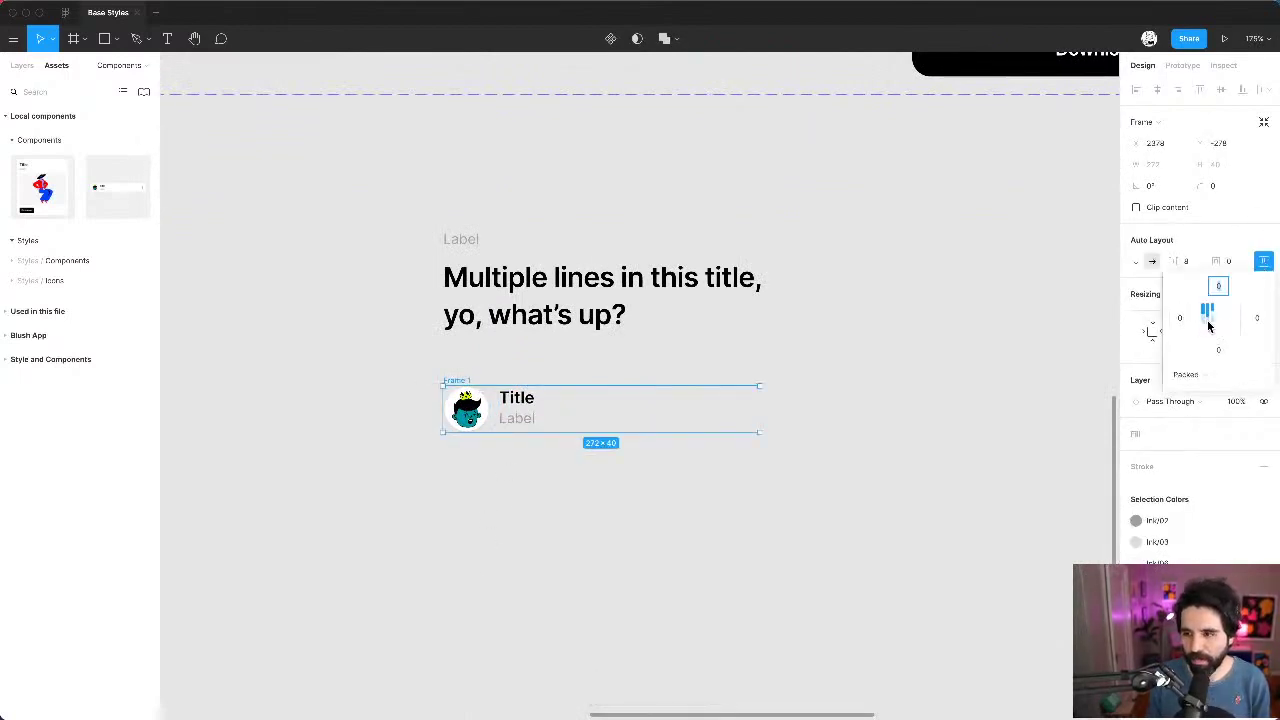
pyautogui.click(1207, 317)
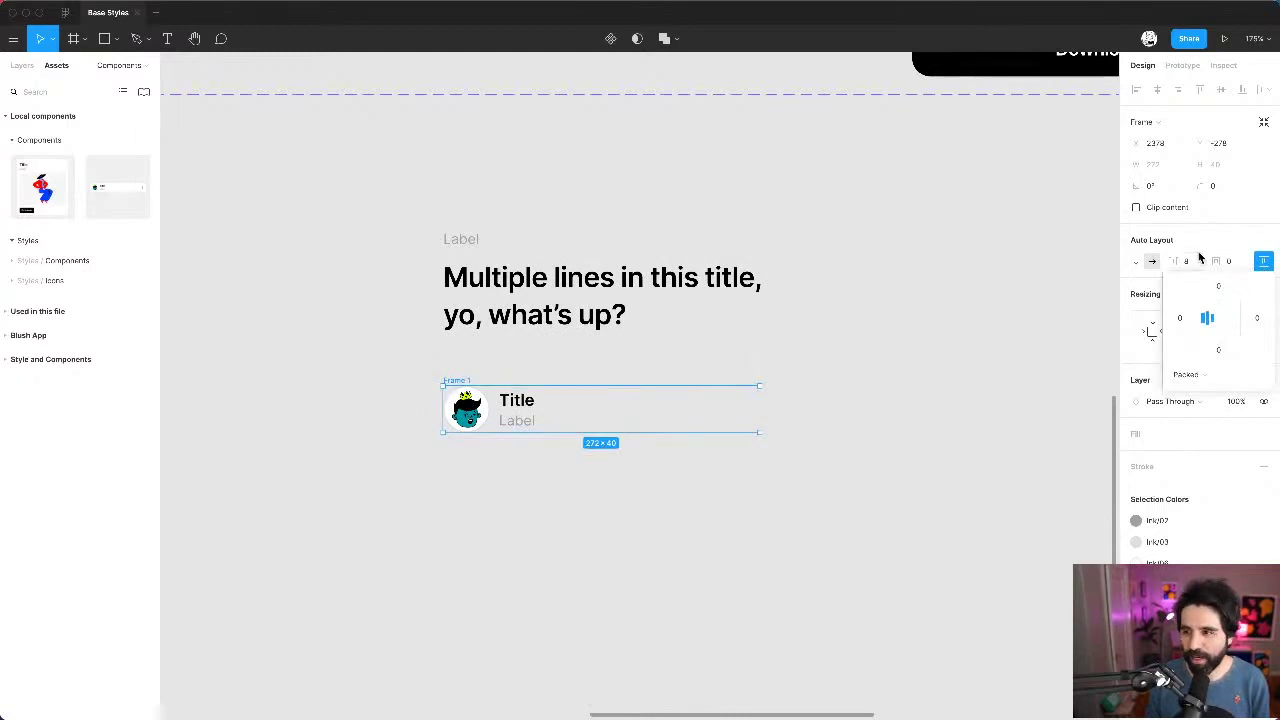
pyautogui.click(503, 276)
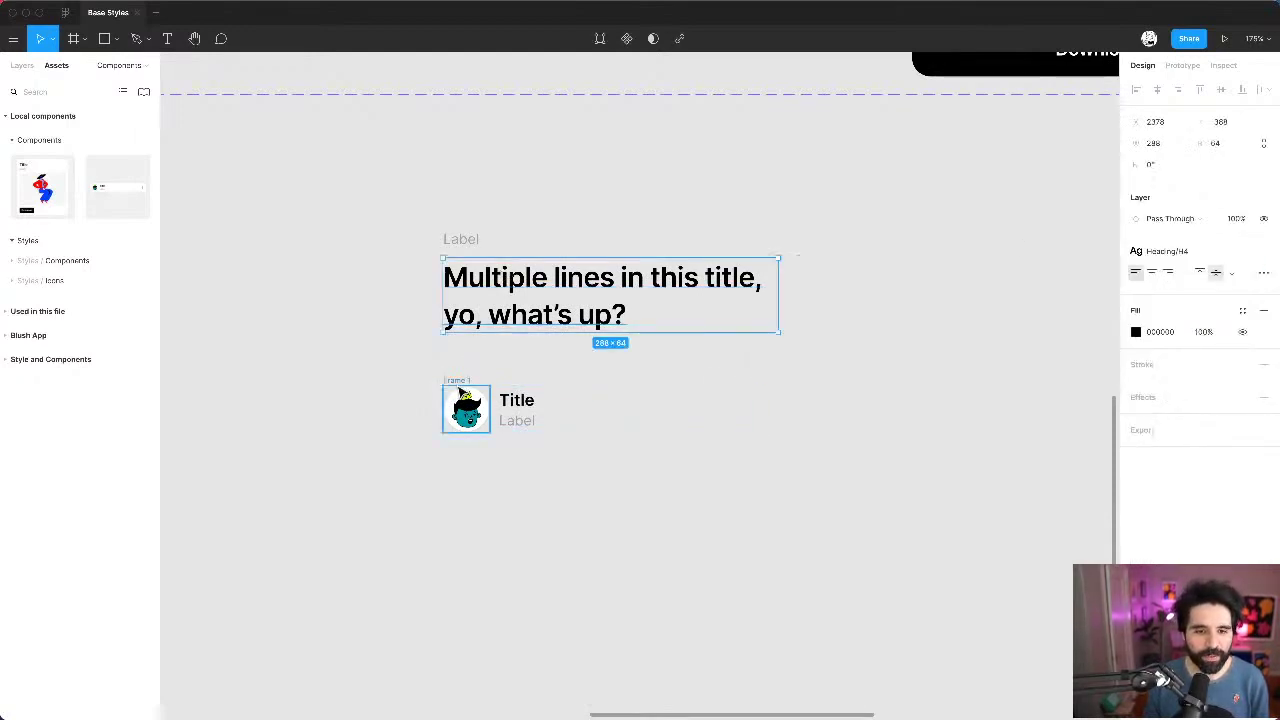
# Step: Combine the Label, the multi-line title and the avatar row in one vertical auto layout with 8 px spacing
pyautogui.keyDown('shift'); pyautogui.click(463, 383); pyautogui.keyUp('shift')
pyautogui.keyDown('shift'); pyautogui.click(464, 238); pyautogui.keyUp('shift')
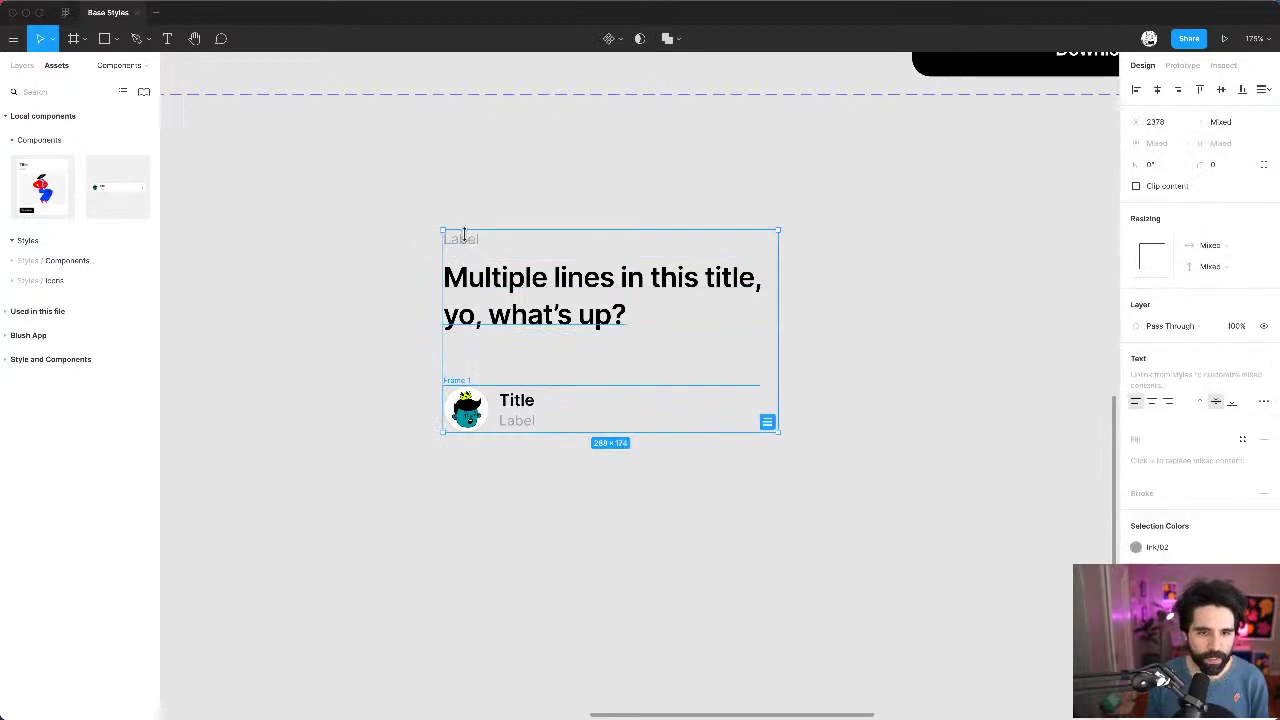
pyautogui.hotkey('shift', 'a')
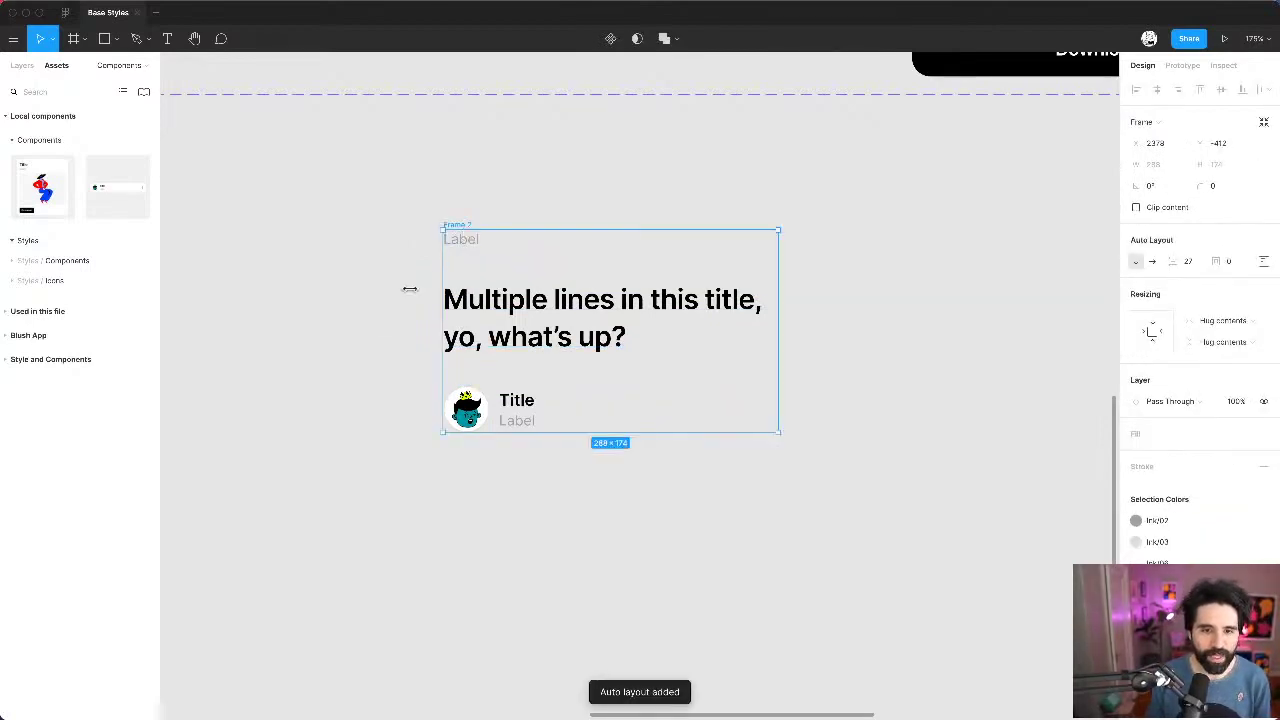
pyautogui.click(1193, 267)
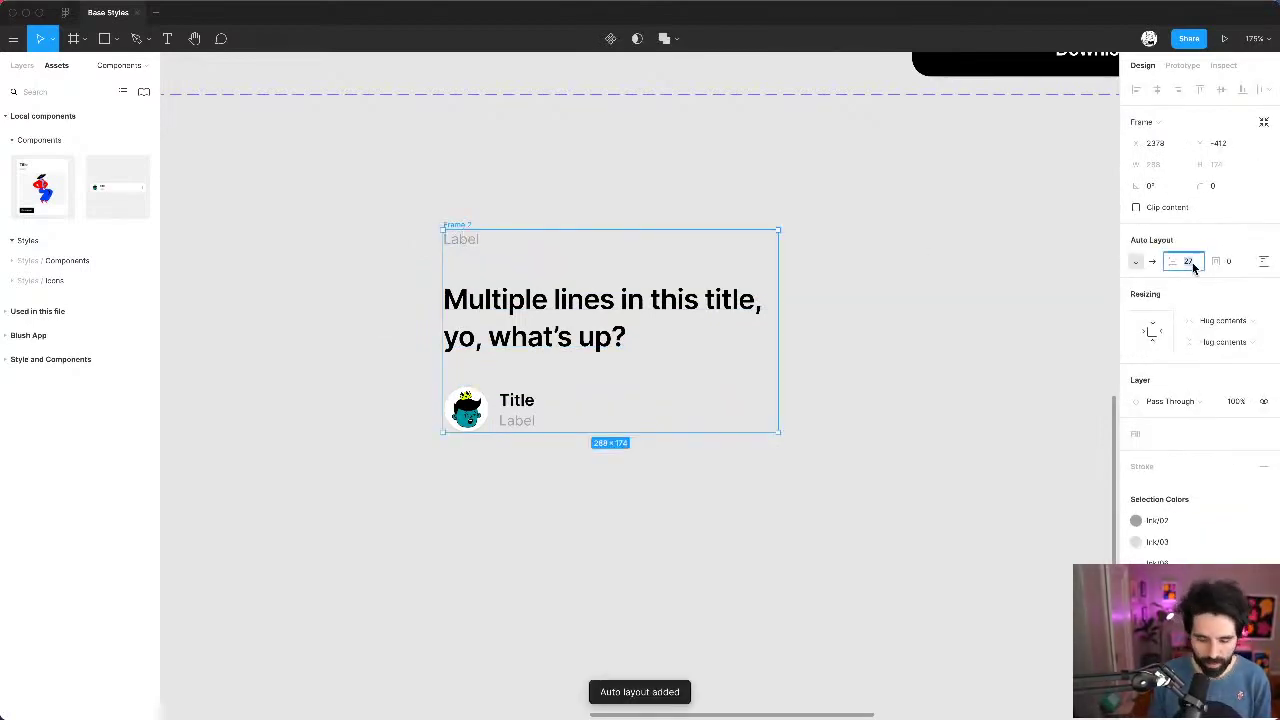
pyautogui.write('8')
pyautogui.press('Return')
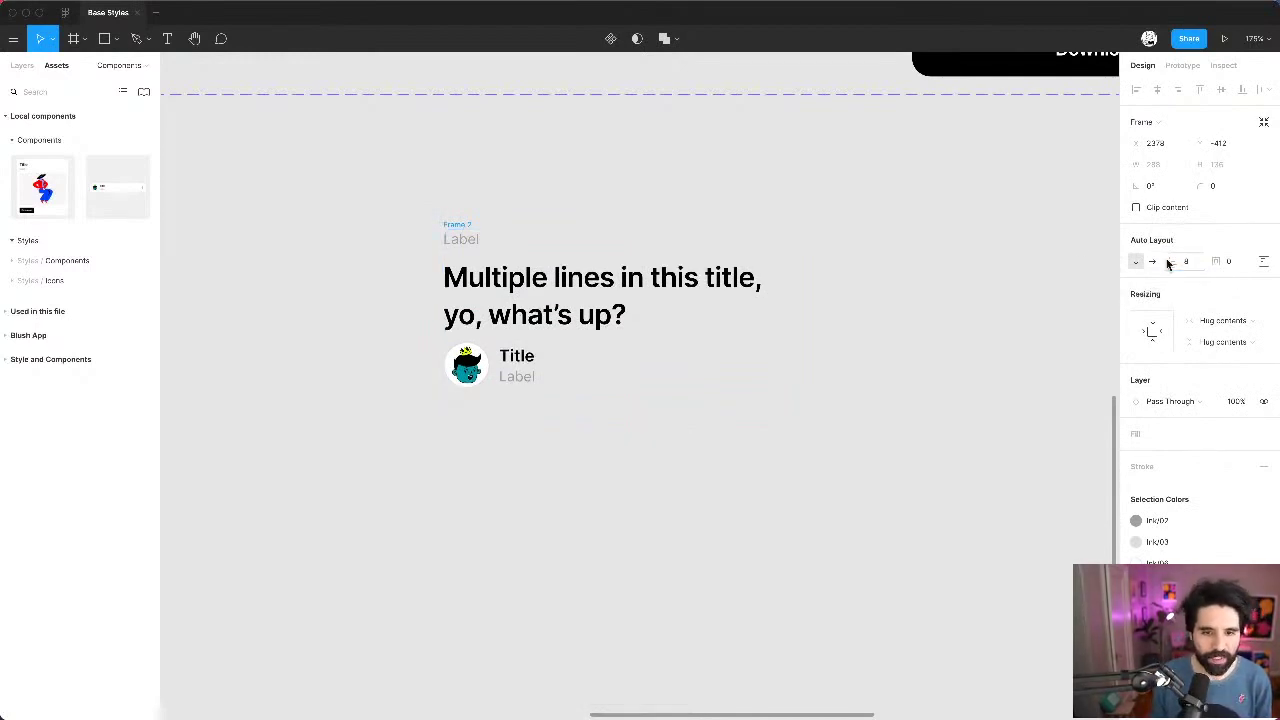
# Step: Set the padding of the new text card frame to 16
pyautogui.click(683, 477)
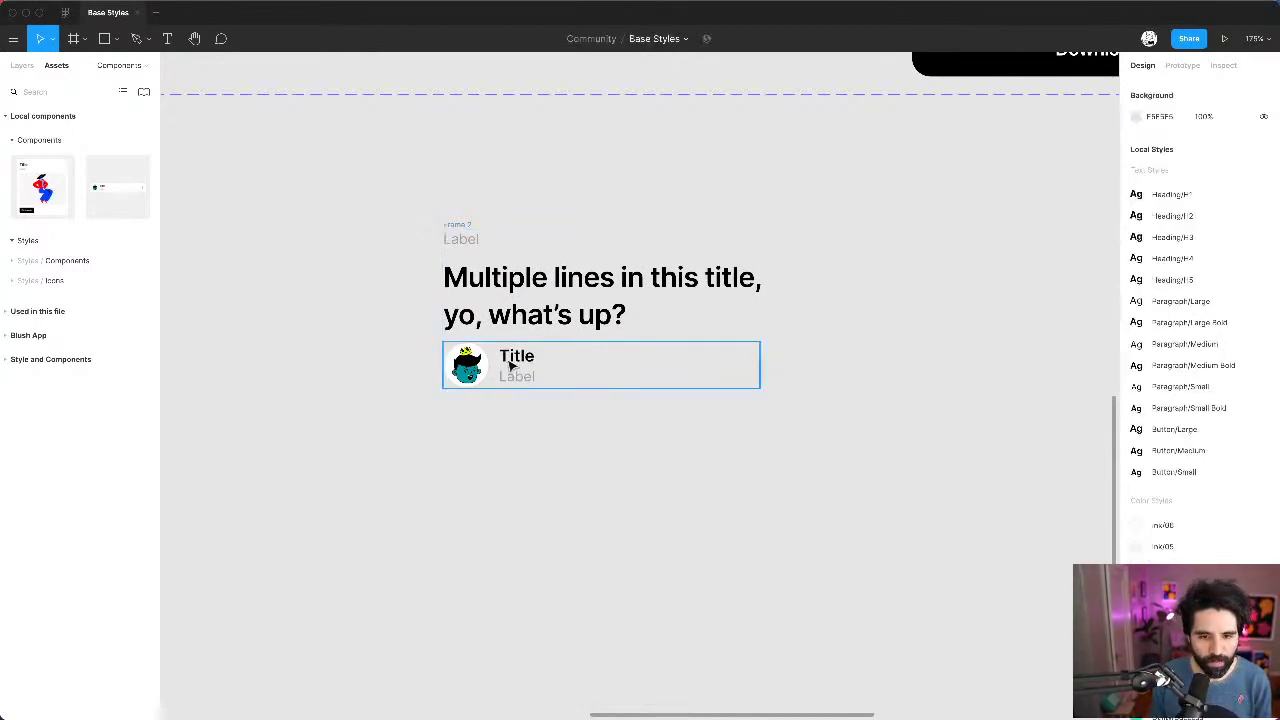
pyautogui.click(464, 225)
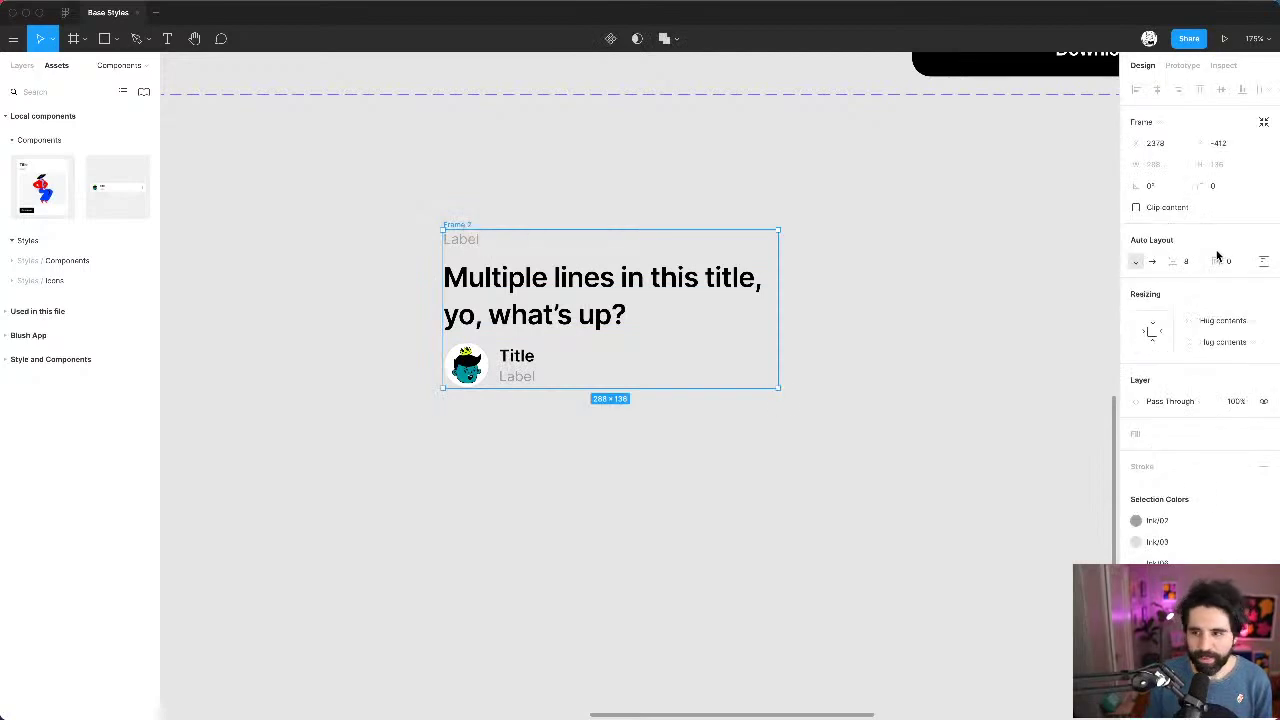
pyautogui.click(1230, 261)
pyautogui.write('18')
pyautogui.press('Return')
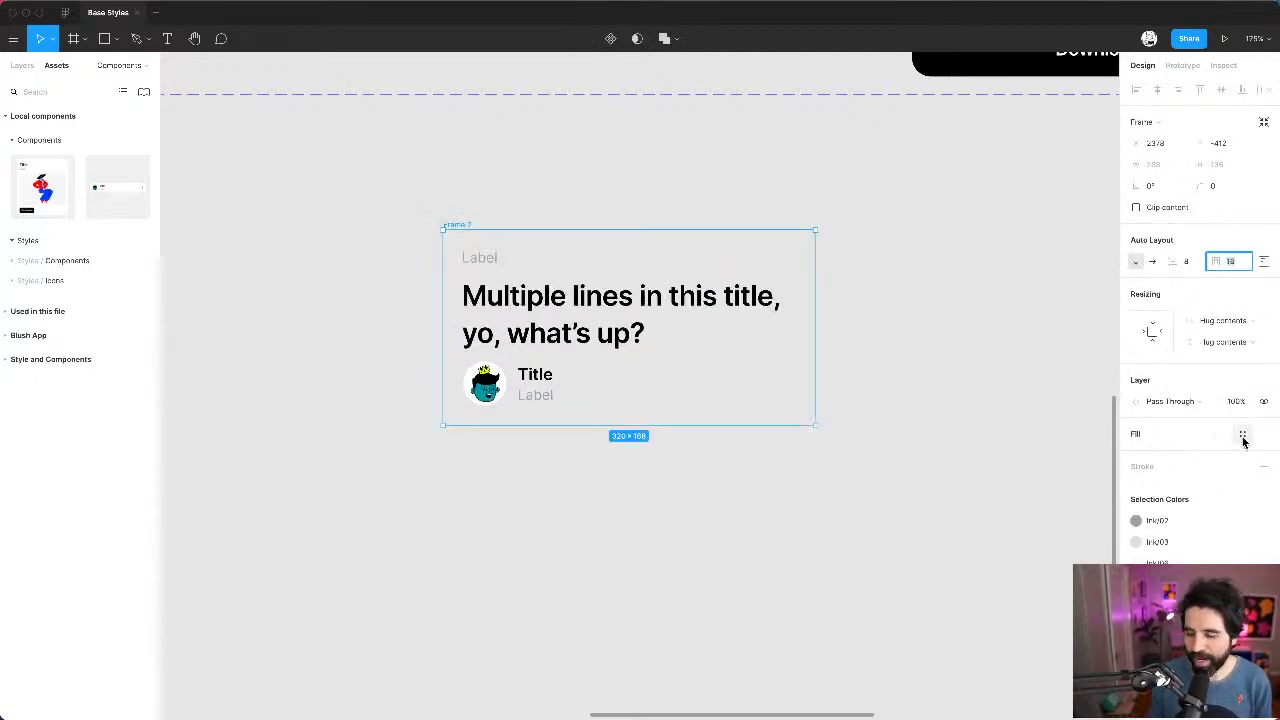
# Step: Fill the text card with the white Ink/06 colour style and set its corner radius to 16
pyautogui.click(1243, 437)
pyautogui.click(1138, 540)
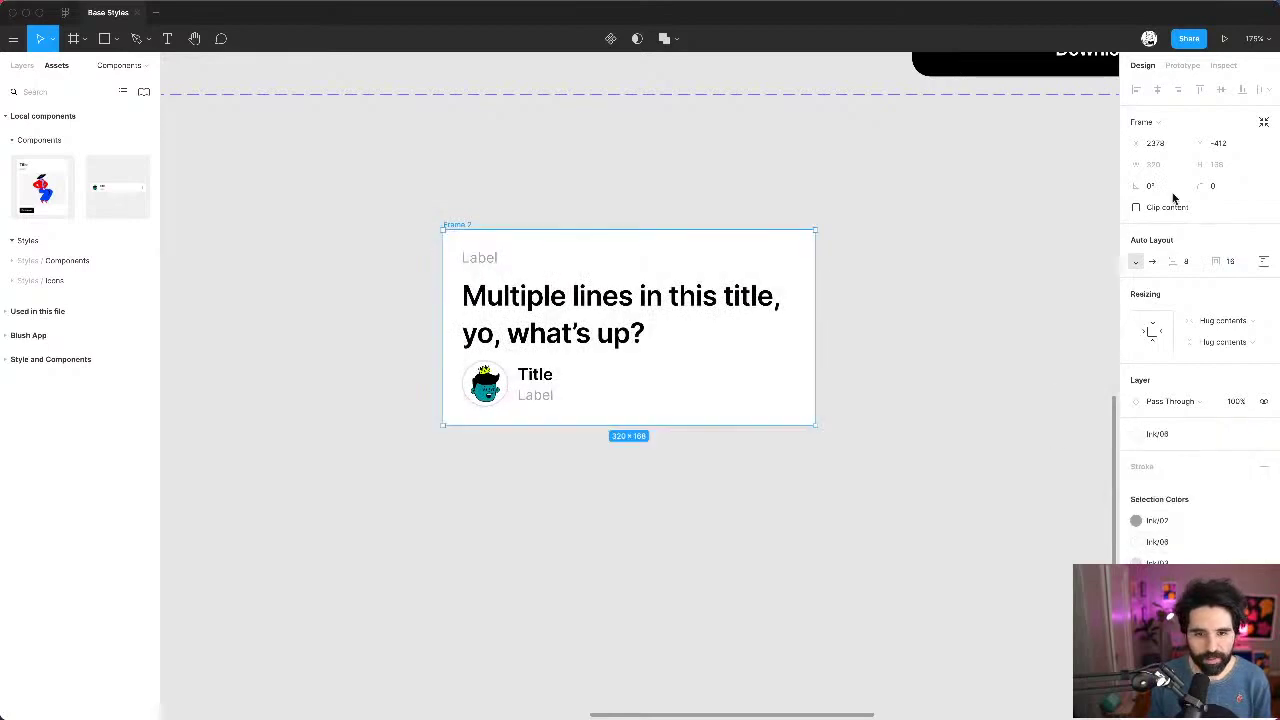
pyautogui.click(1228, 187)
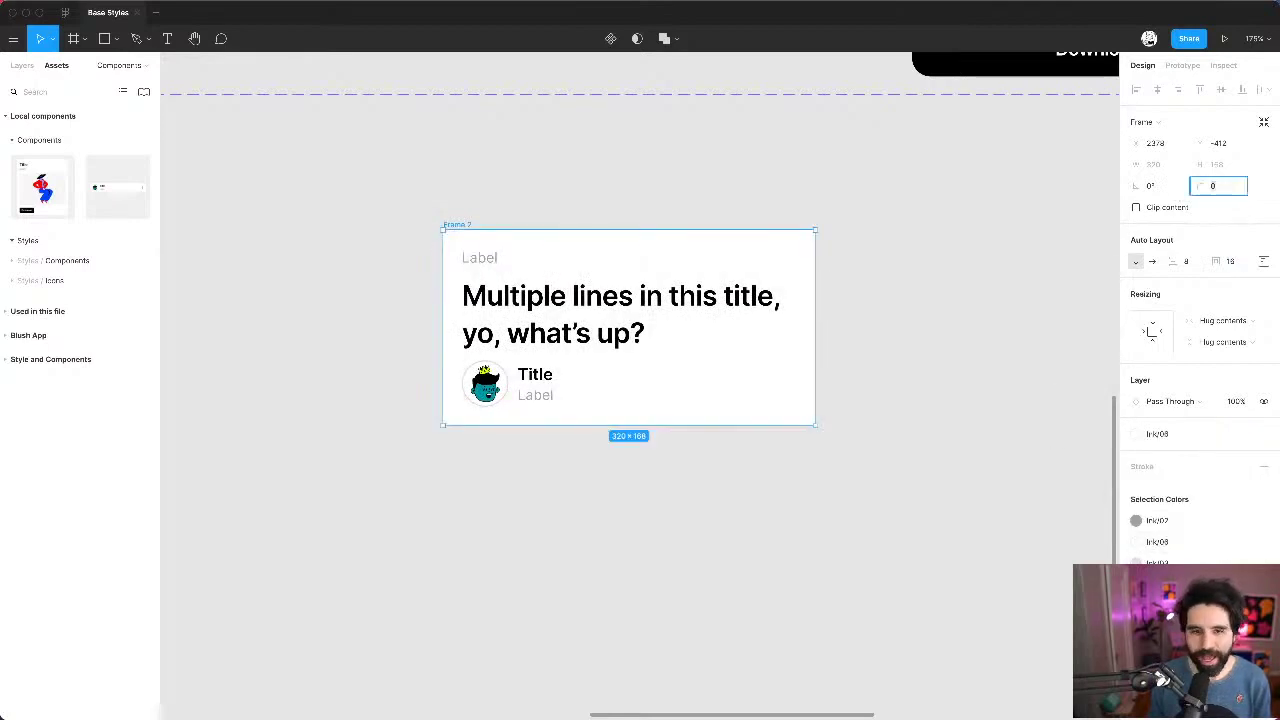
pyautogui.write('8')
pyautogui.press('Return')
pyautogui.click(846, 174)
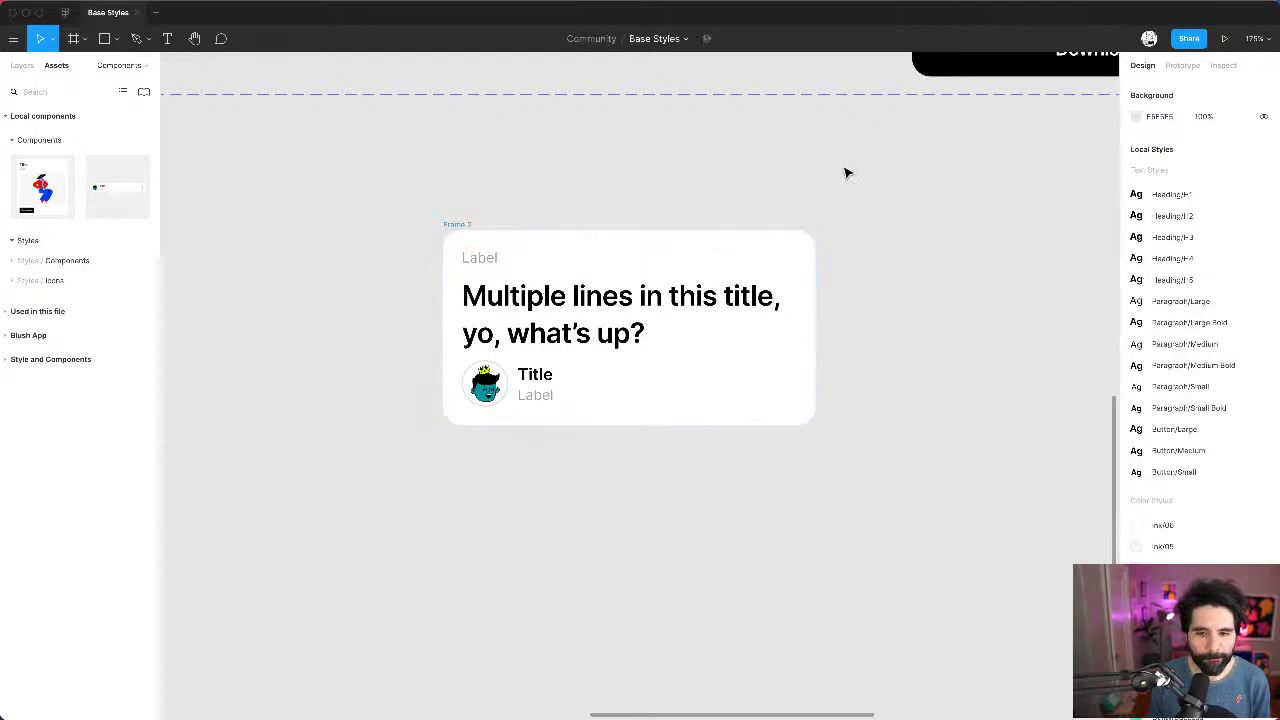
pyautogui.scroll(-5, 846, 174)
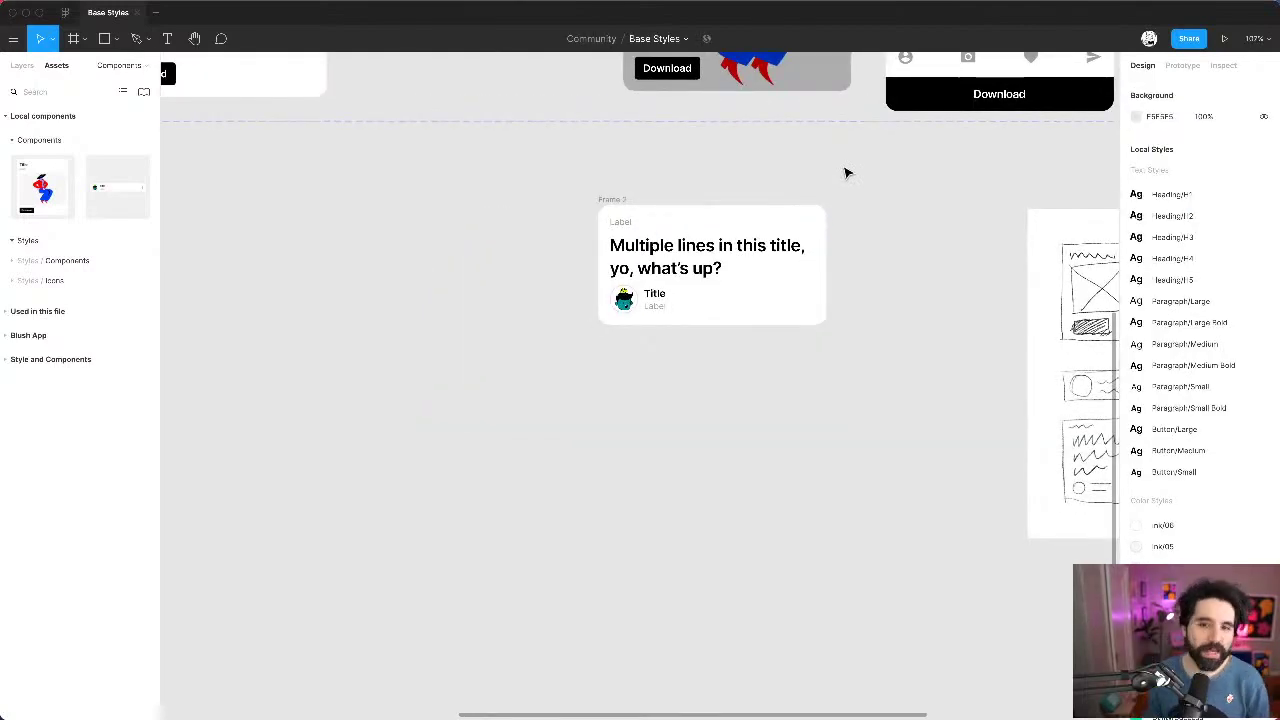
pyautogui.click(642, 270)
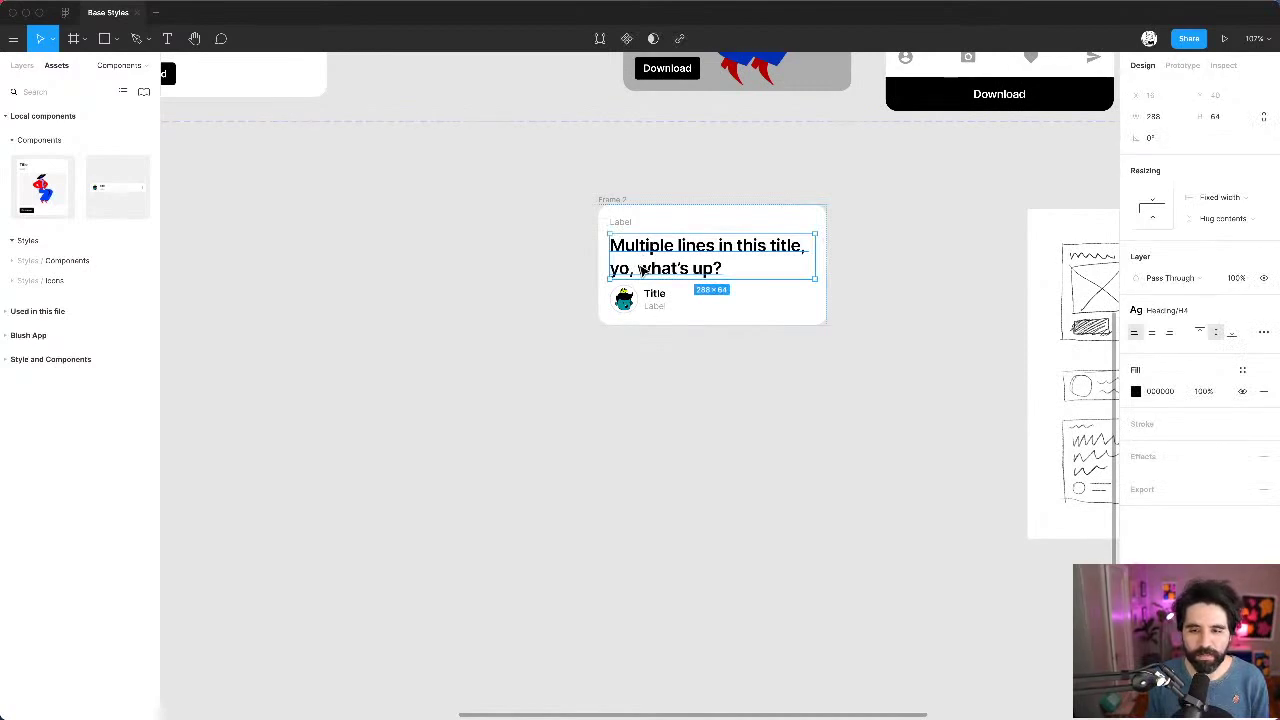
pyautogui.click(671, 162)
pyautogui.click(616, 205)
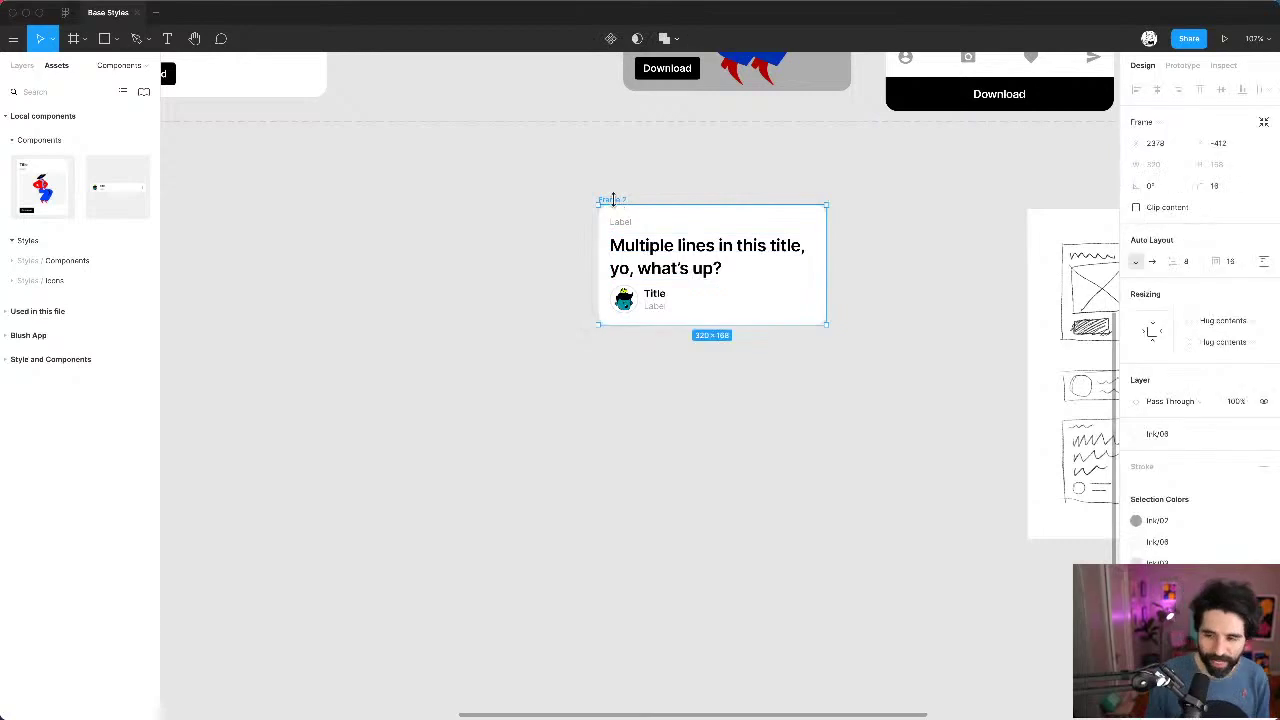
pyautogui.hscroll(3, 614, 206)
# Step: Extend the card's title with "These are more lines. How was your 2020? Pretty cool? Nope." after the existing text
pyautogui.click(562, 269)
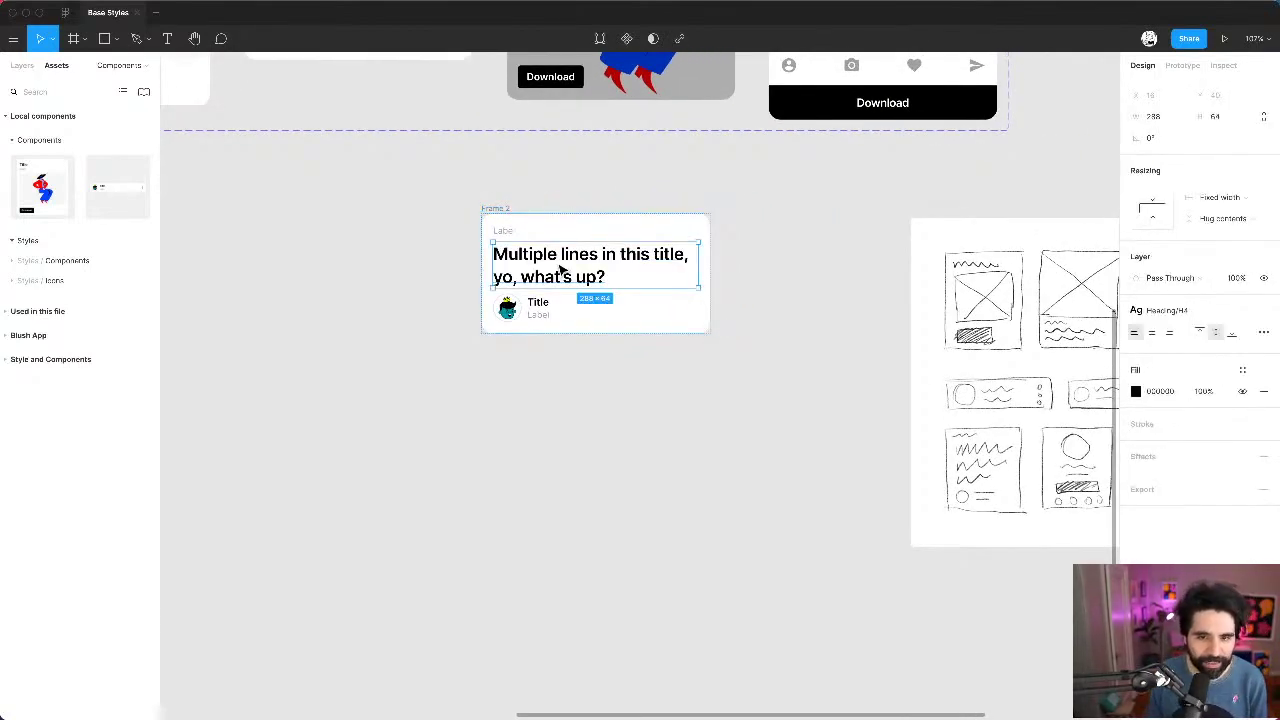
pyautogui.press('Return')
pyautogui.press('Right')
pyautogui.write('sld')
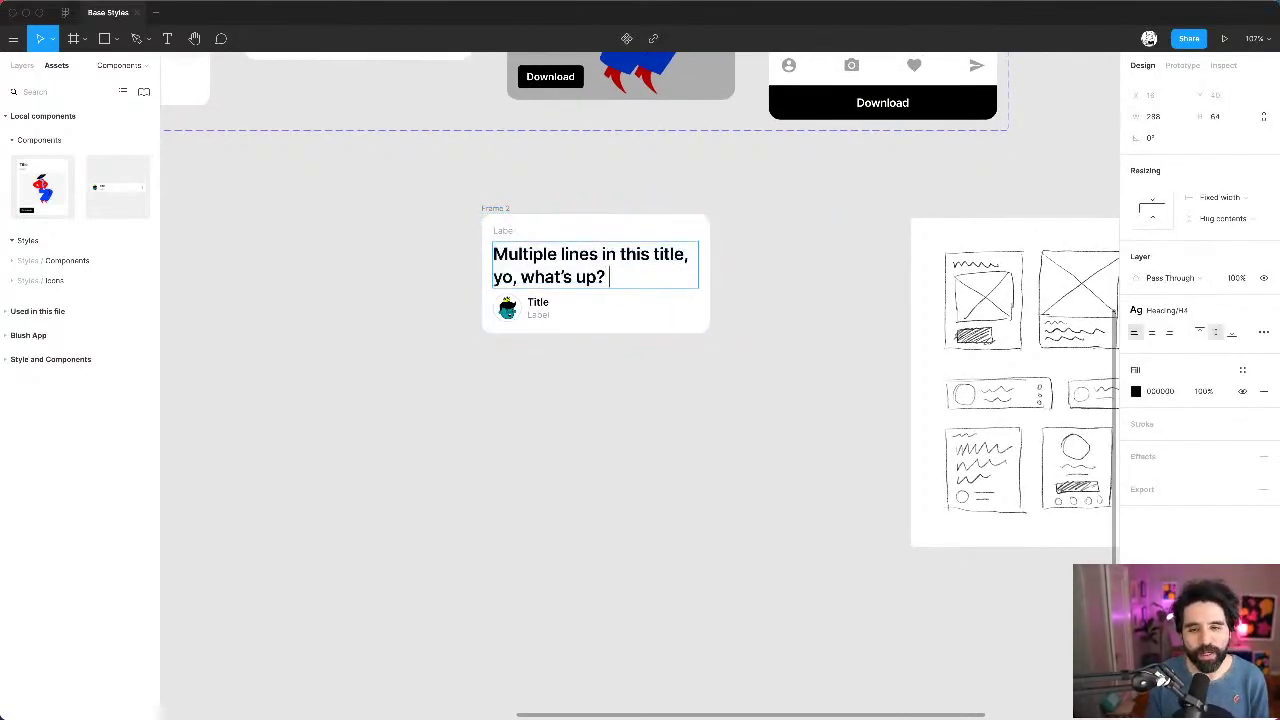
pyautogui.press('BackSpace')
pyautogui.press('BackSpace')
pyautogui.press('BackSpace')
pyautogui.write('The')
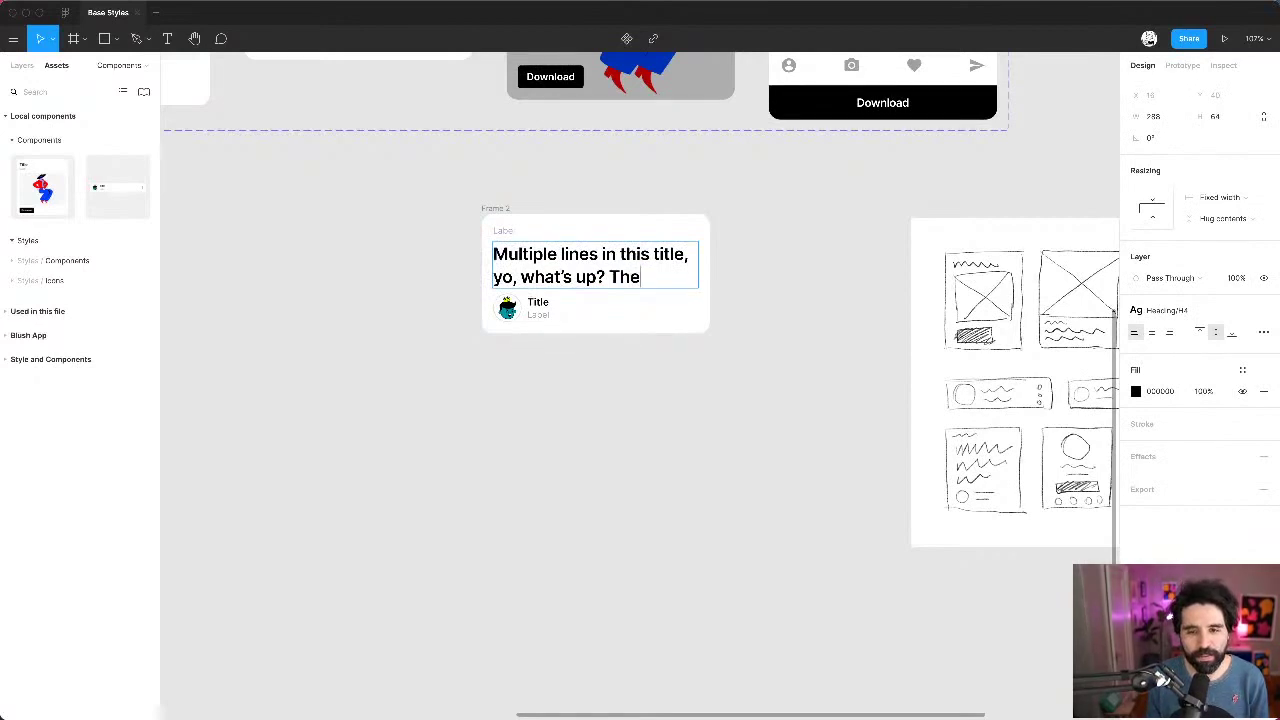
pyautogui.write('se are more lines. How wa')
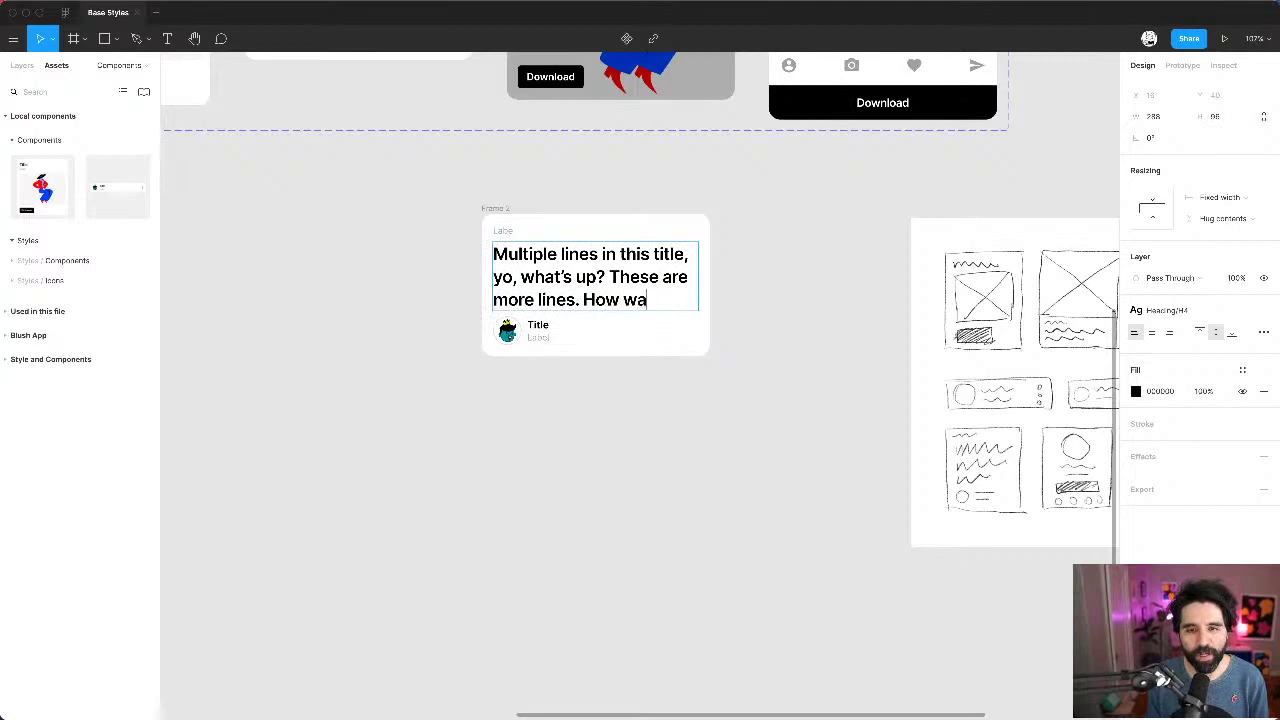
pyautogui.write('s your 2020? Pretty cool? Nope.')
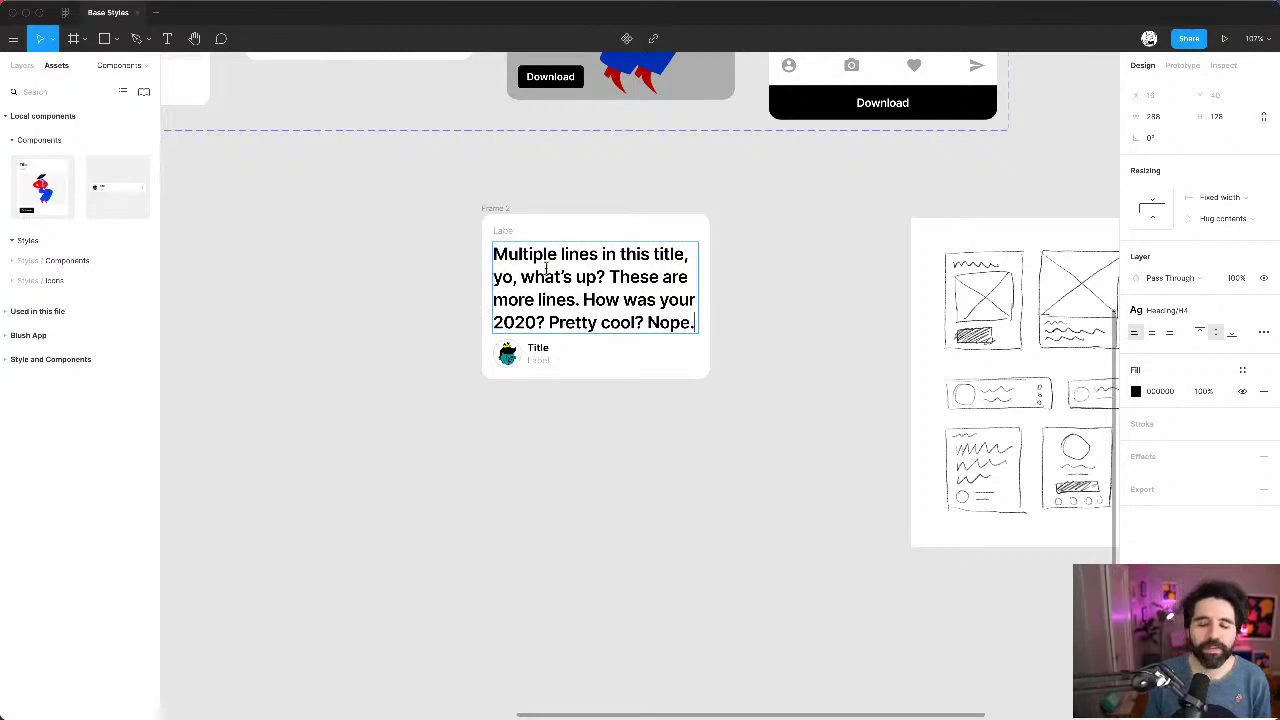
pyautogui.press('Escape')
pyautogui.press('Escape')
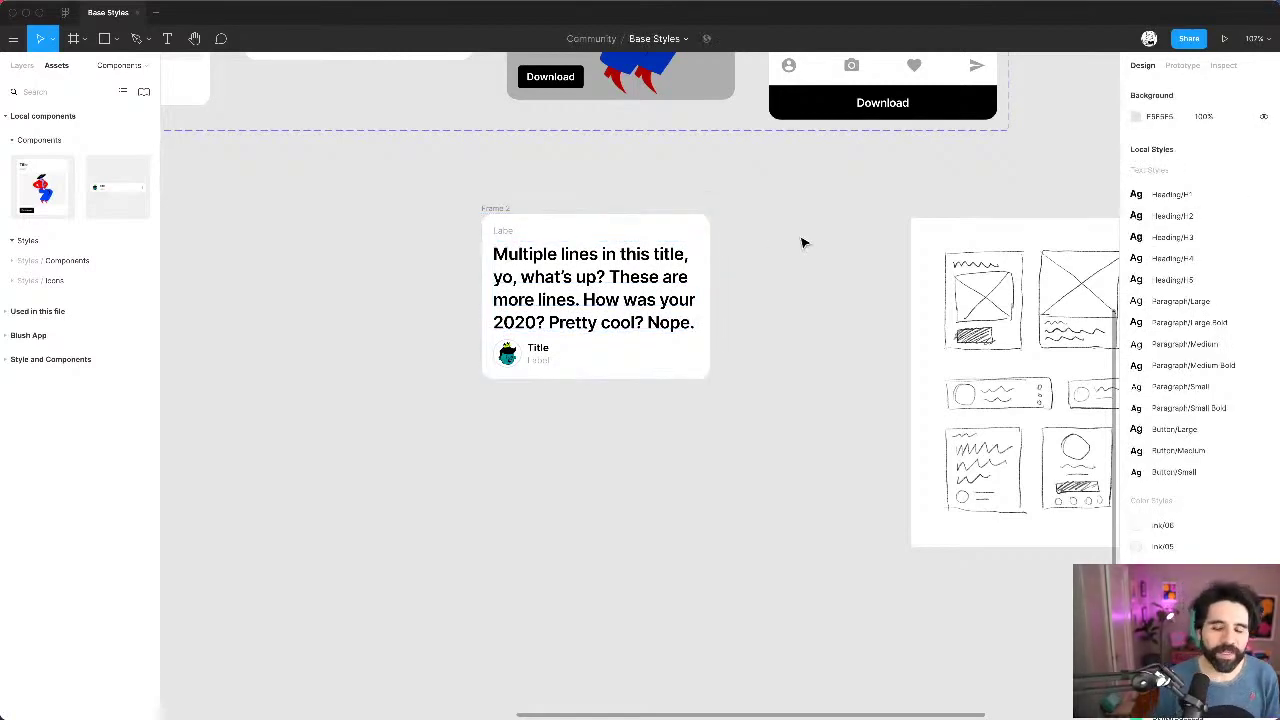
# Step: Delete "Pretty cool? Nope." from the end of the card's title
pyautogui.doubleClick(620, 310)
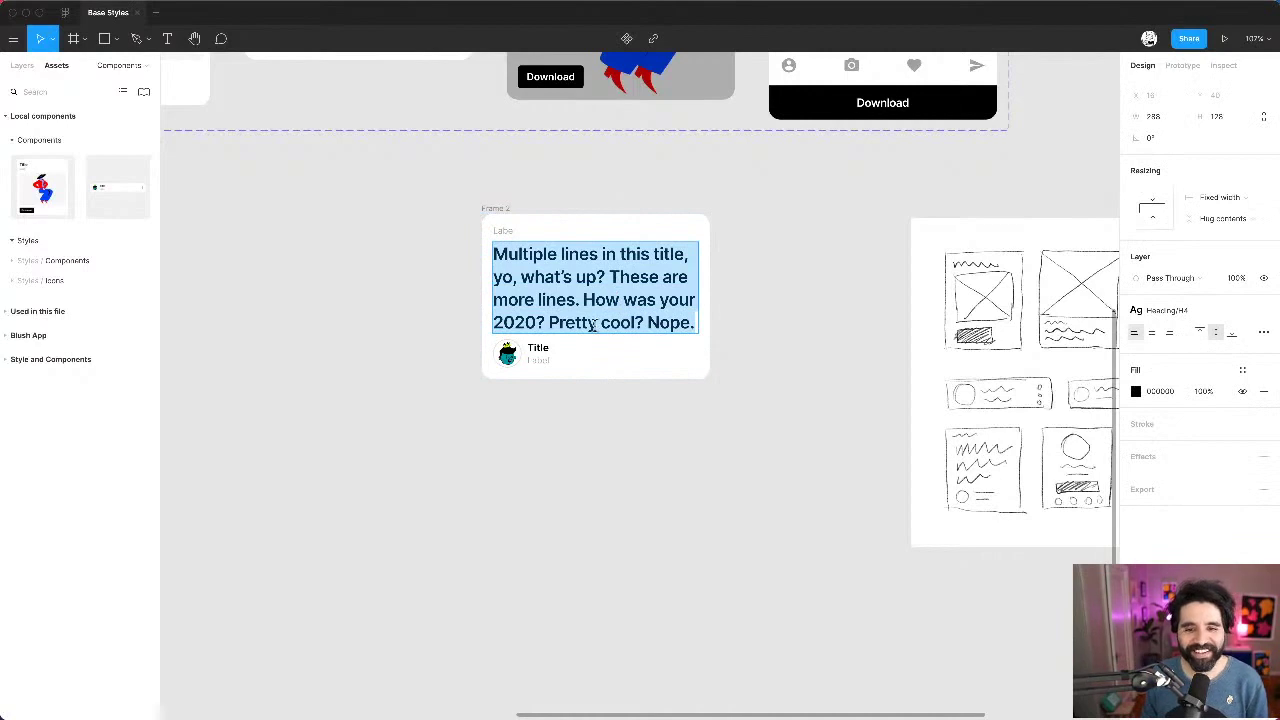
pyautogui.click(549, 320)
pyautogui.hotkey('shift', 'End')
pyautogui.press('BackSpace')
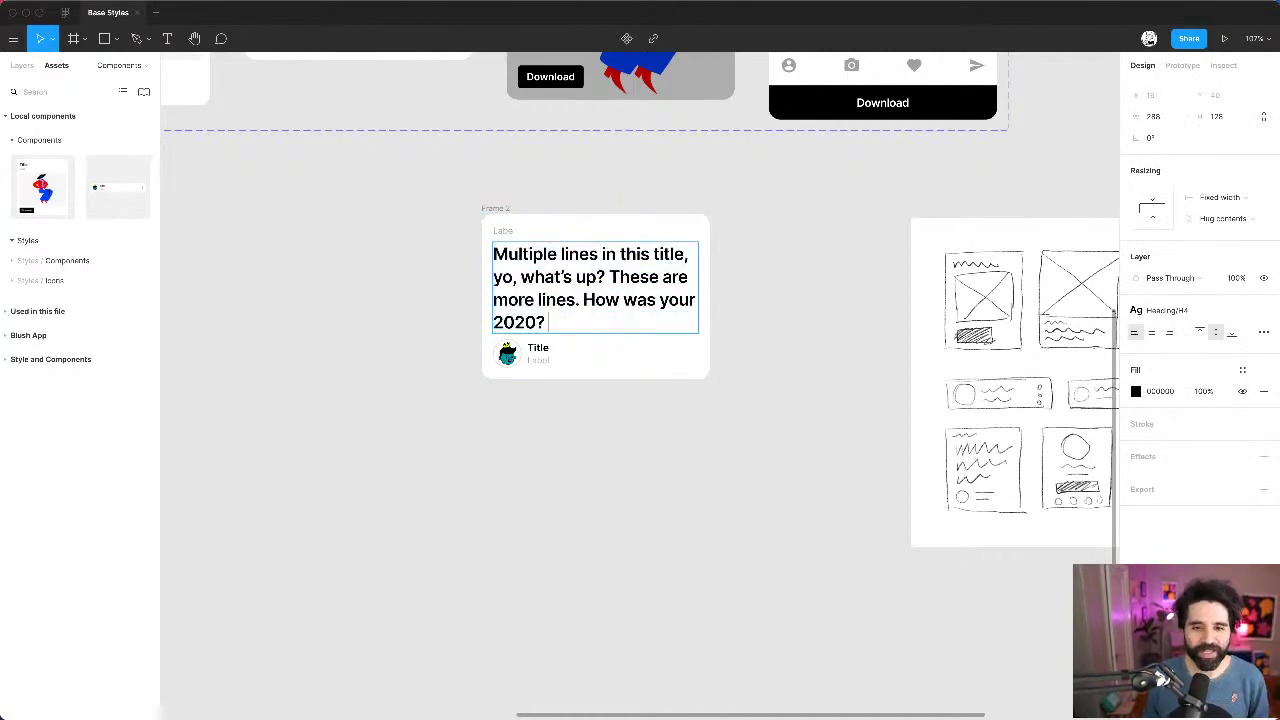
pyautogui.press('Escape')
pyautogui.click(837, 303)
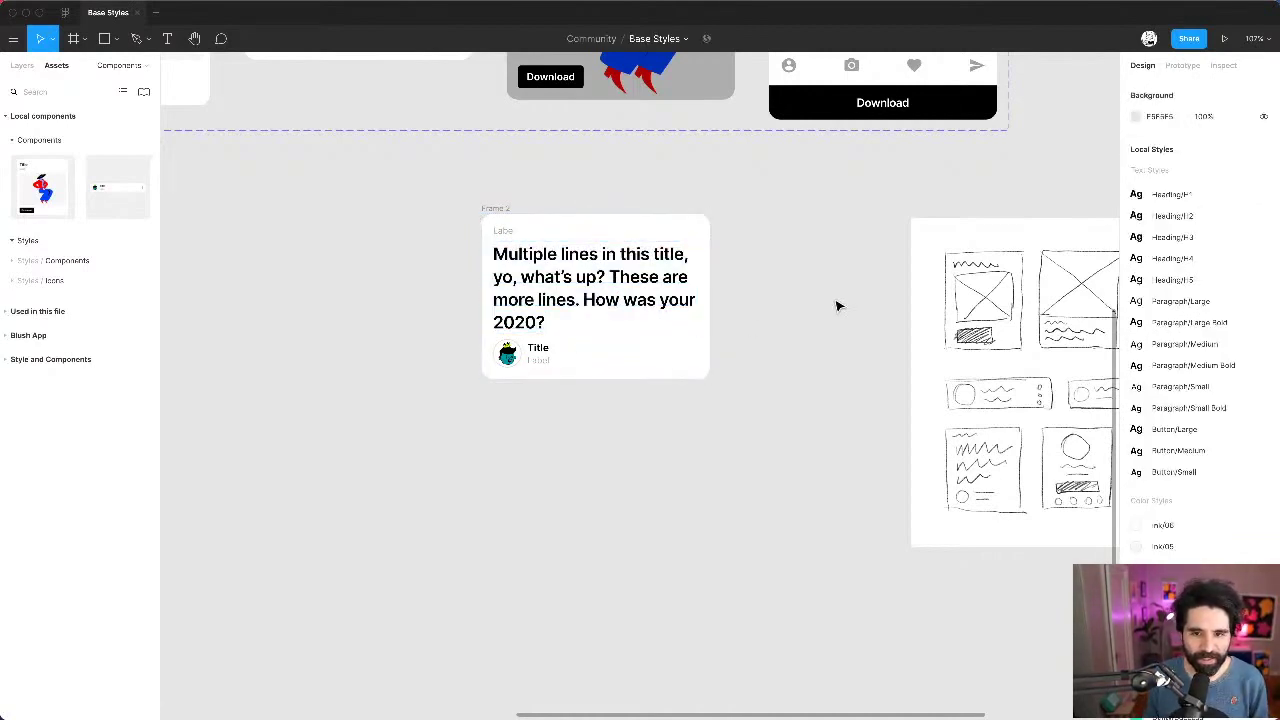
# Step: Try narrowing the text card to about 246 px wide, and undo the resize
pyautogui.click(600, 272)
pyautogui.scroll(3, 600, 275)
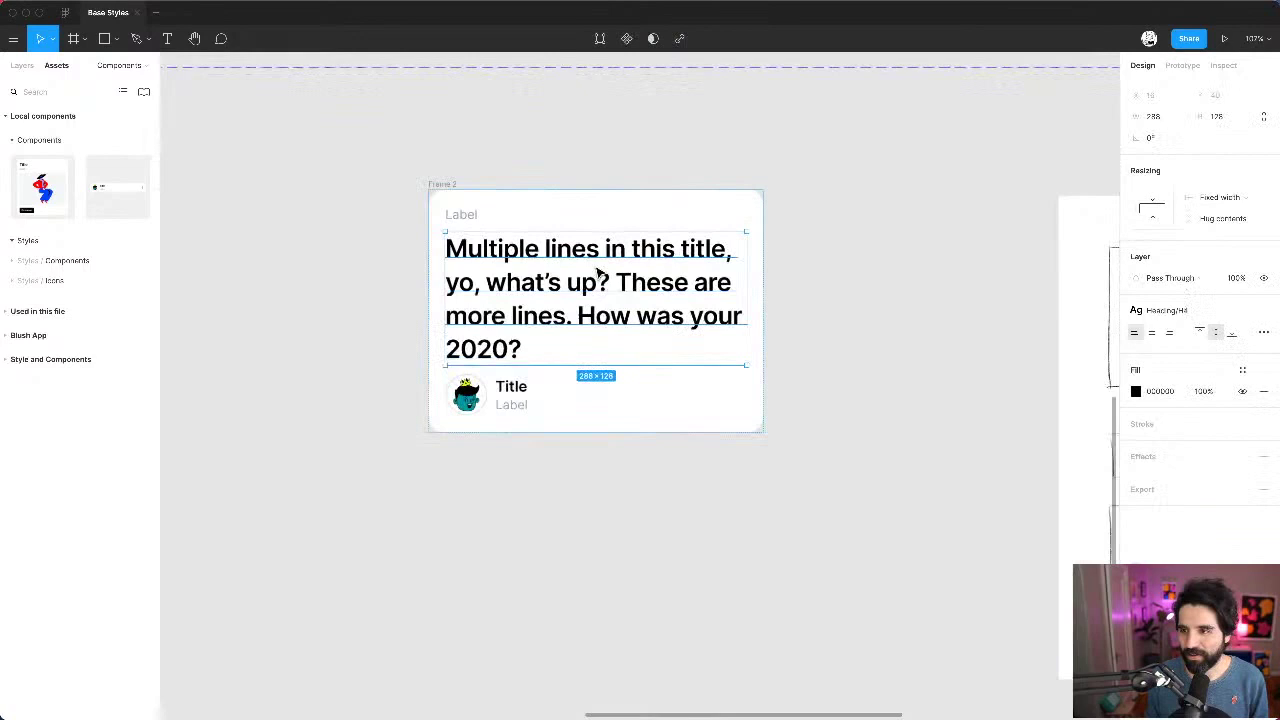
pyautogui.click(451, 170)
pyautogui.click(443, 187)
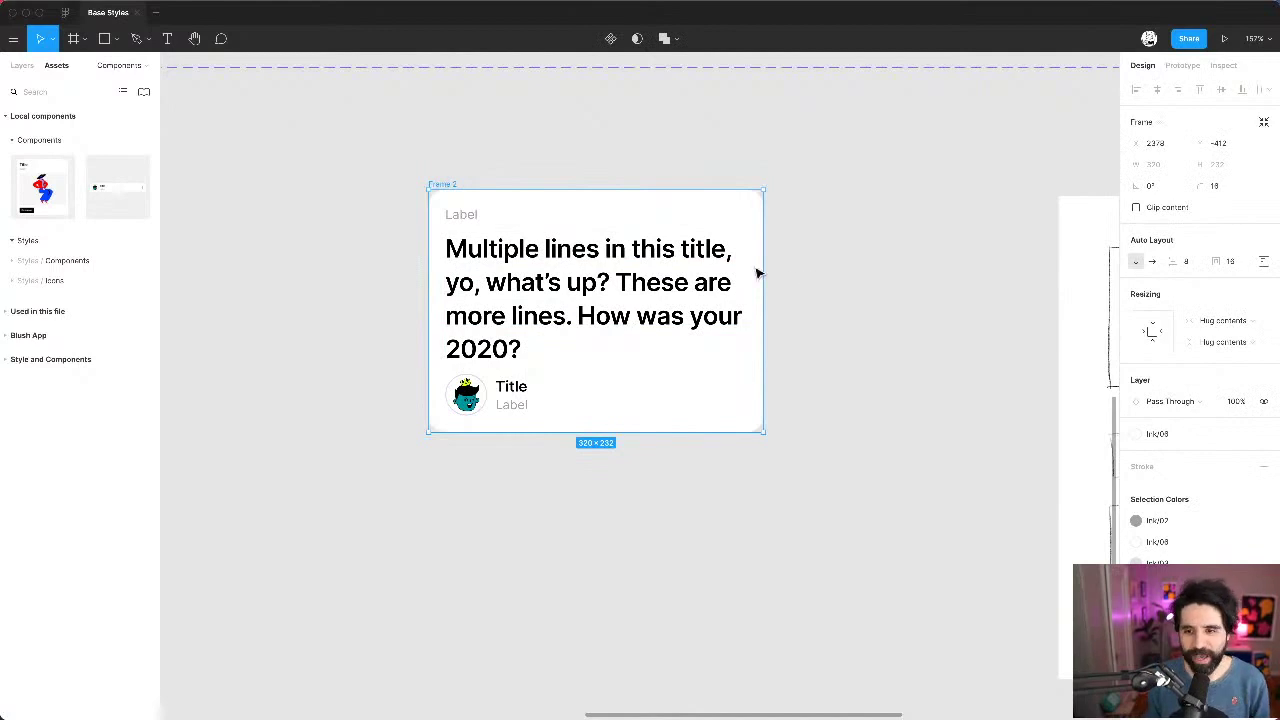
pyautogui.moveTo(759, 267); pyautogui.dragTo(686, 265)
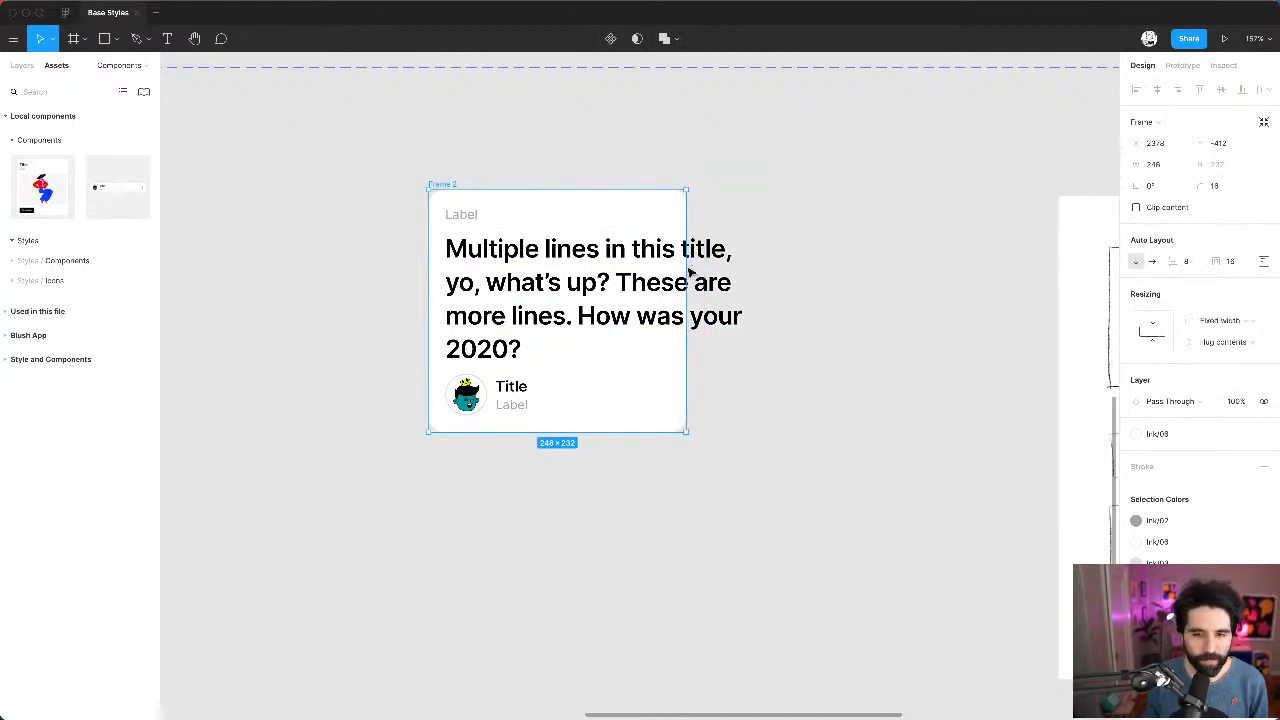
pyautogui.press('super+z')
pyautogui.click(894, 280)
pyautogui.click(590, 300)
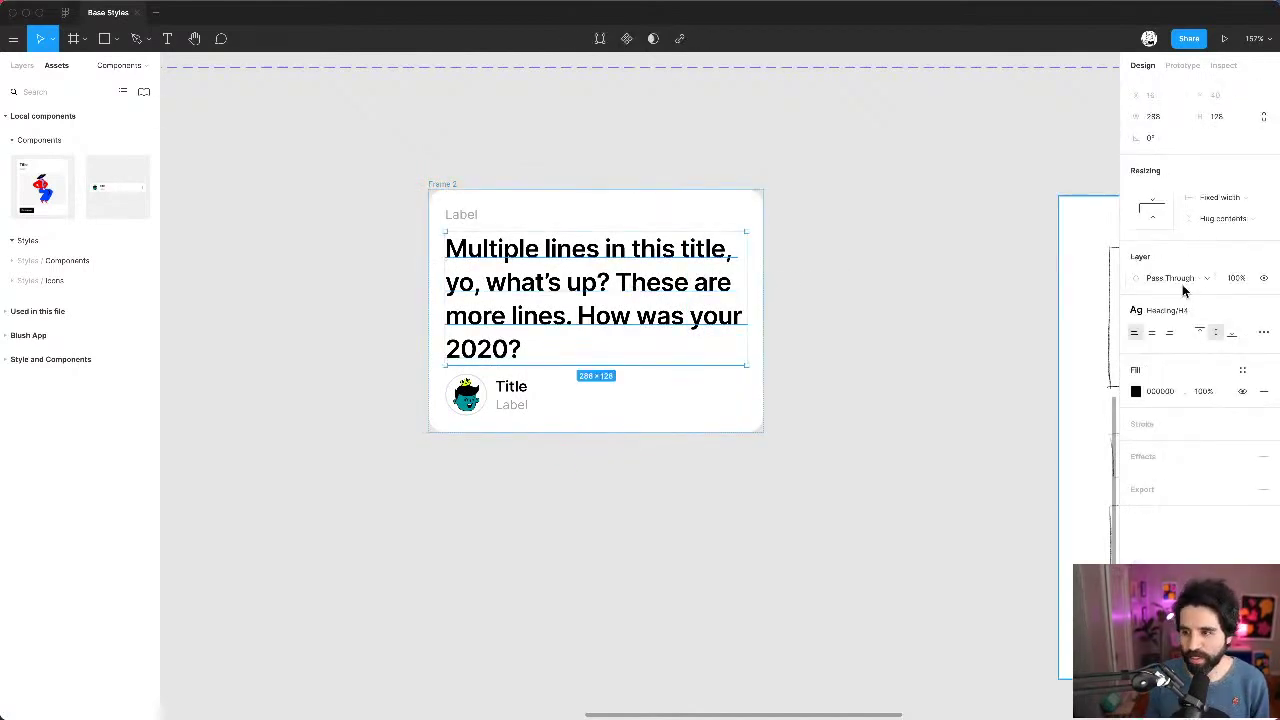
pyautogui.click(714, 134)
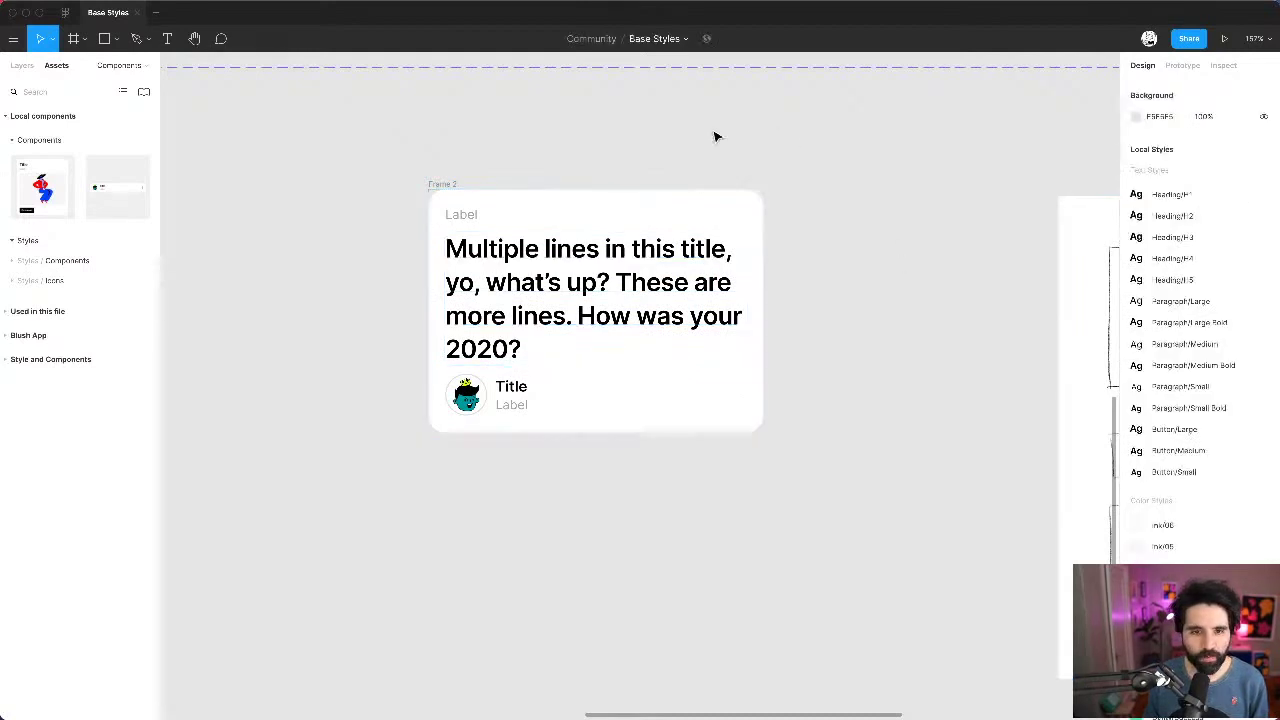
# Step: Narrow the text card to about 165 px wide and set the title's horizontal resizing to Fill container
pyautogui.click(440, 189)
pyautogui.moveTo(763, 269); pyautogui.dragTo(600, 286)
pyautogui.click(664, 277)
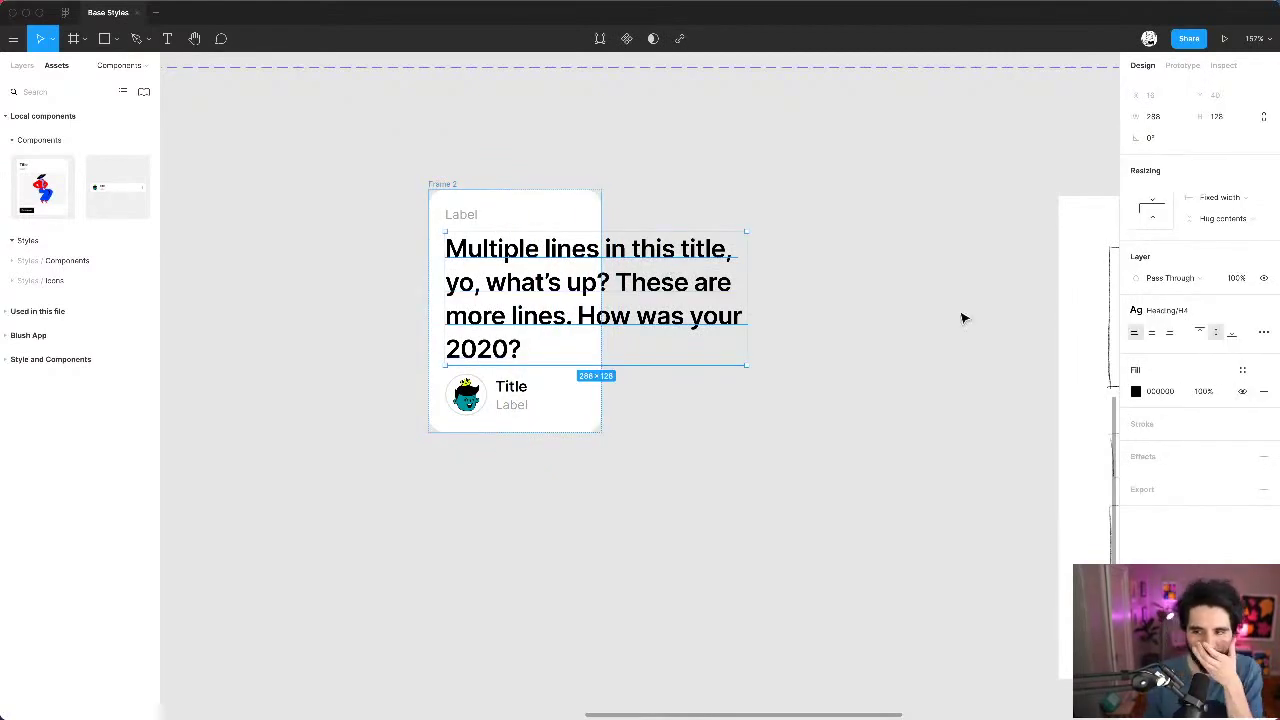
pyautogui.click(1232, 203)
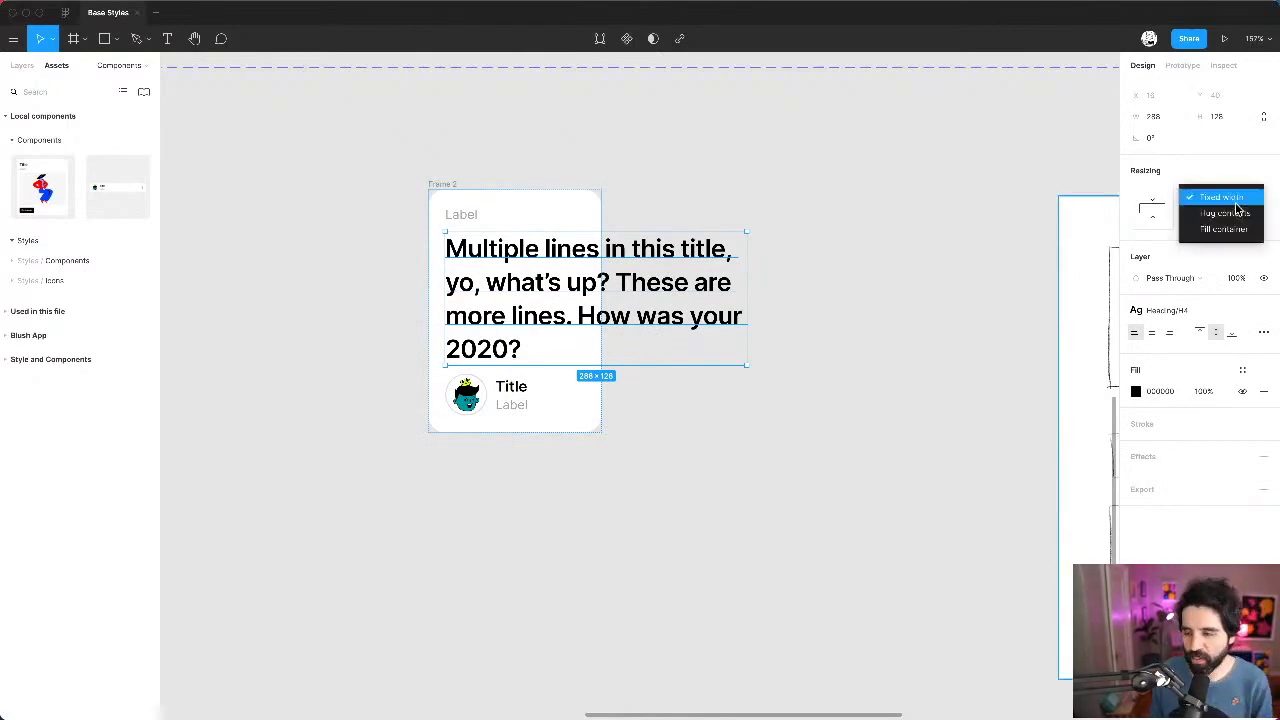
pyautogui.click(1240, 230)
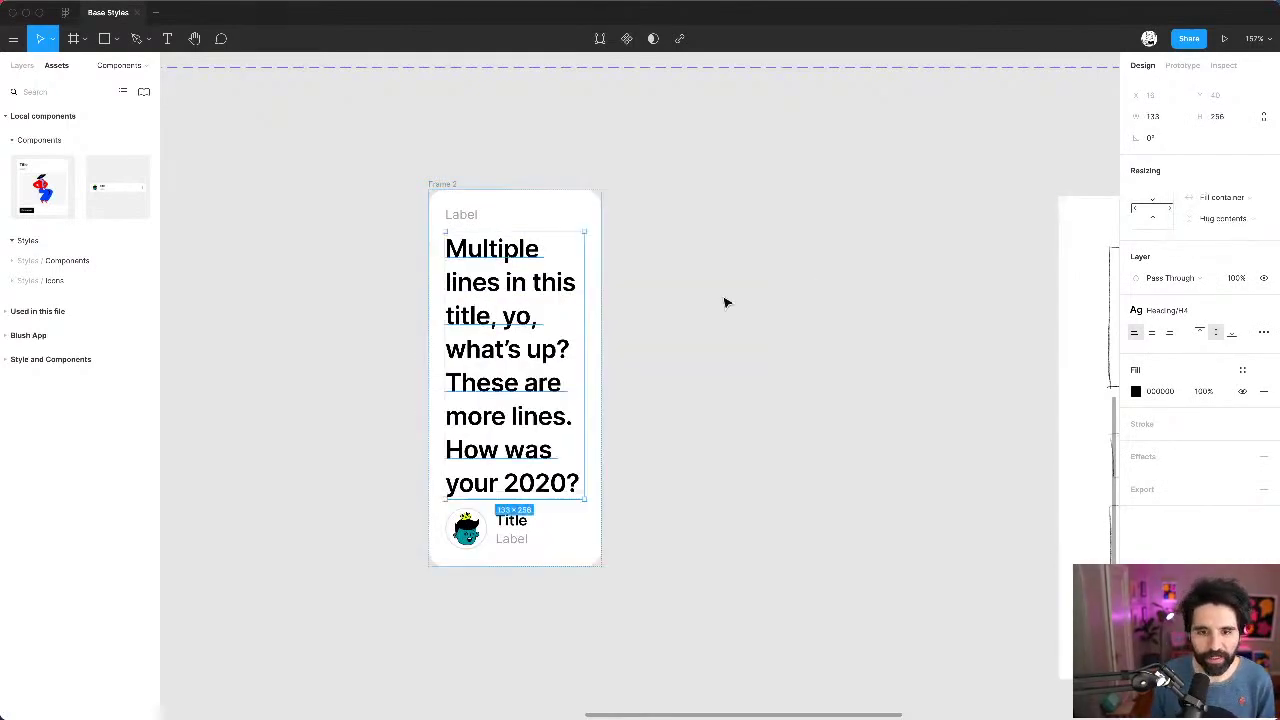
# Step: Set the horizontal resizing of both the upper Label and the avatar row to Fill container
pyautogui.click(477, 214)
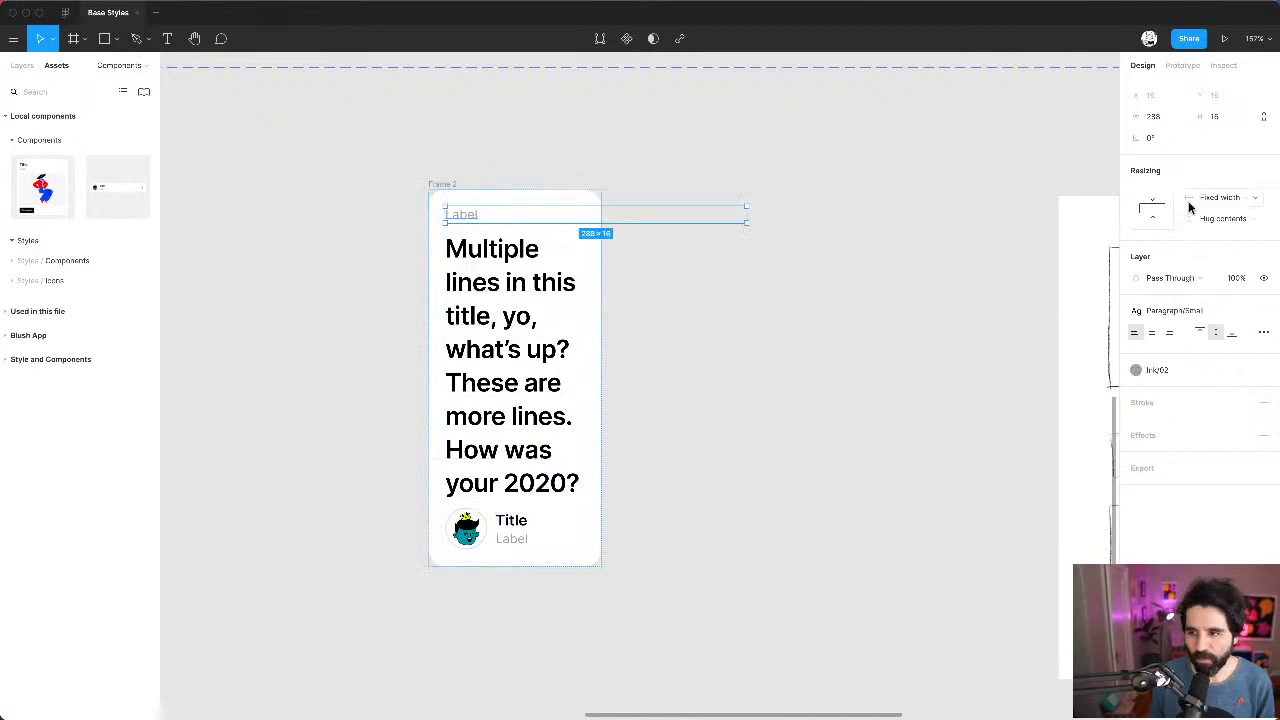
pyautogui.click(1220, 199)
pyautogui.click(1228, 229)
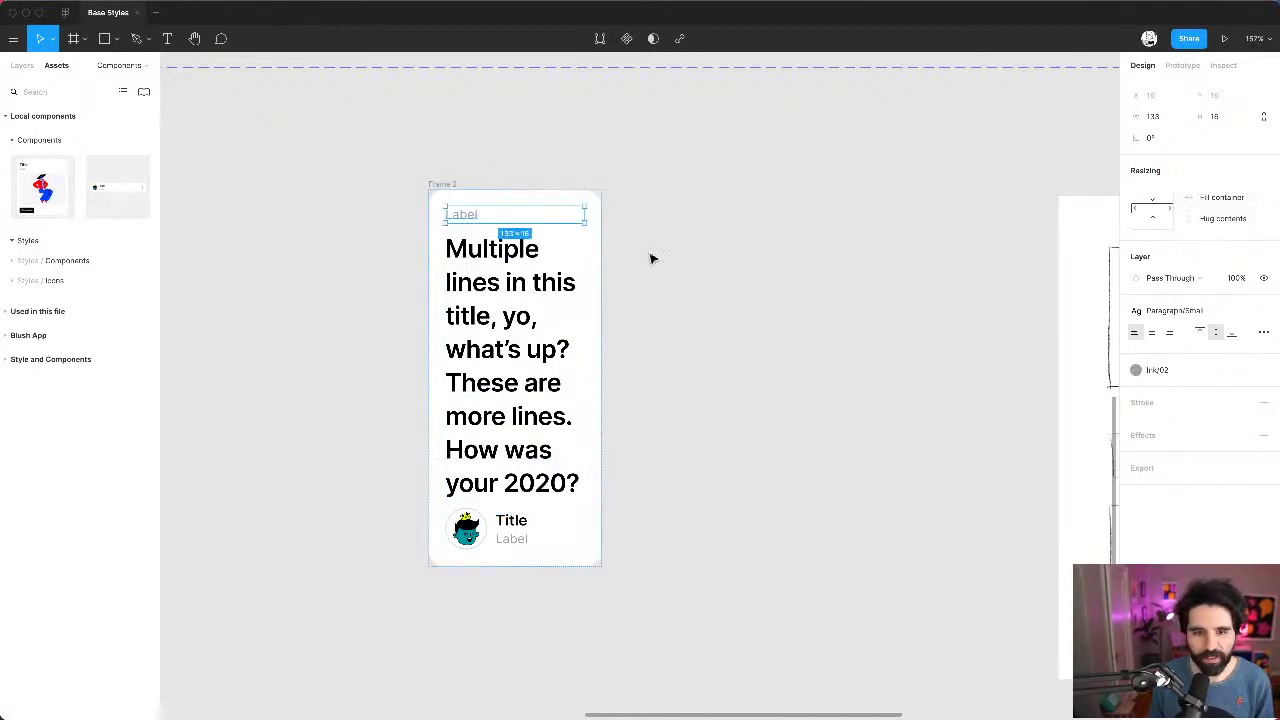
pyautogui.click(487, 548)
pyautogui.click(1222, 296)
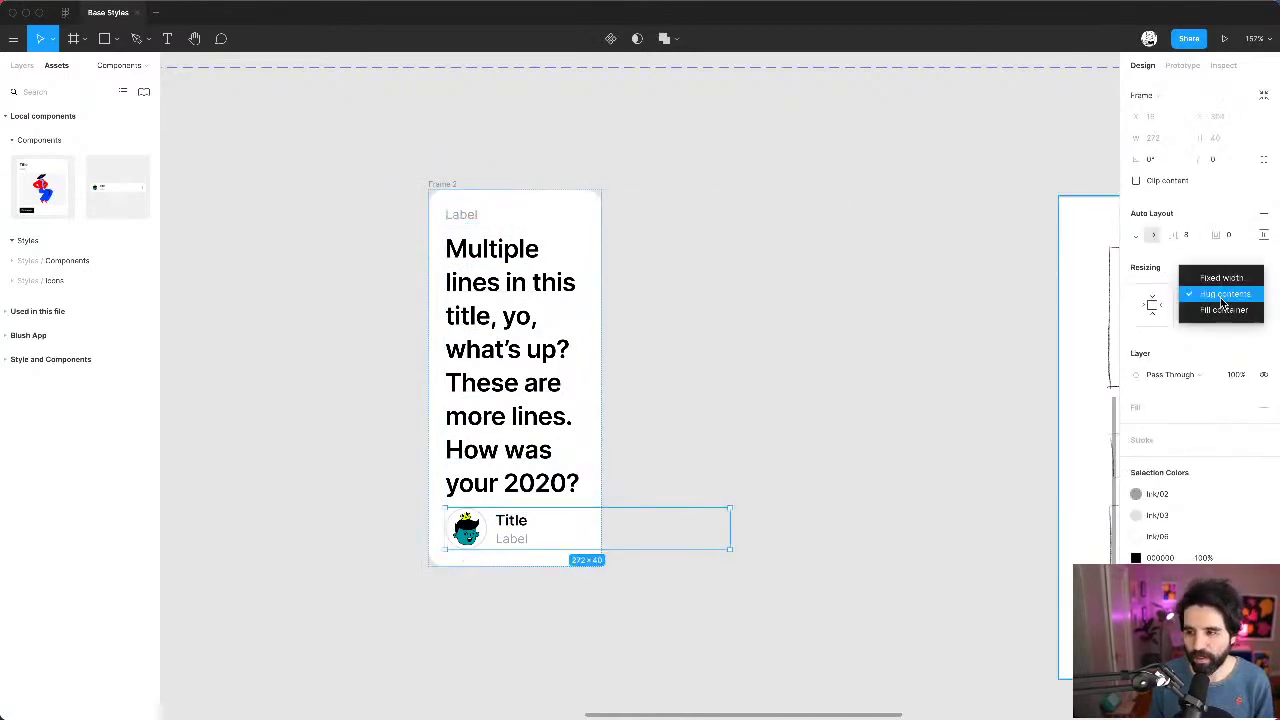
pyautogui.click(1228, 310)
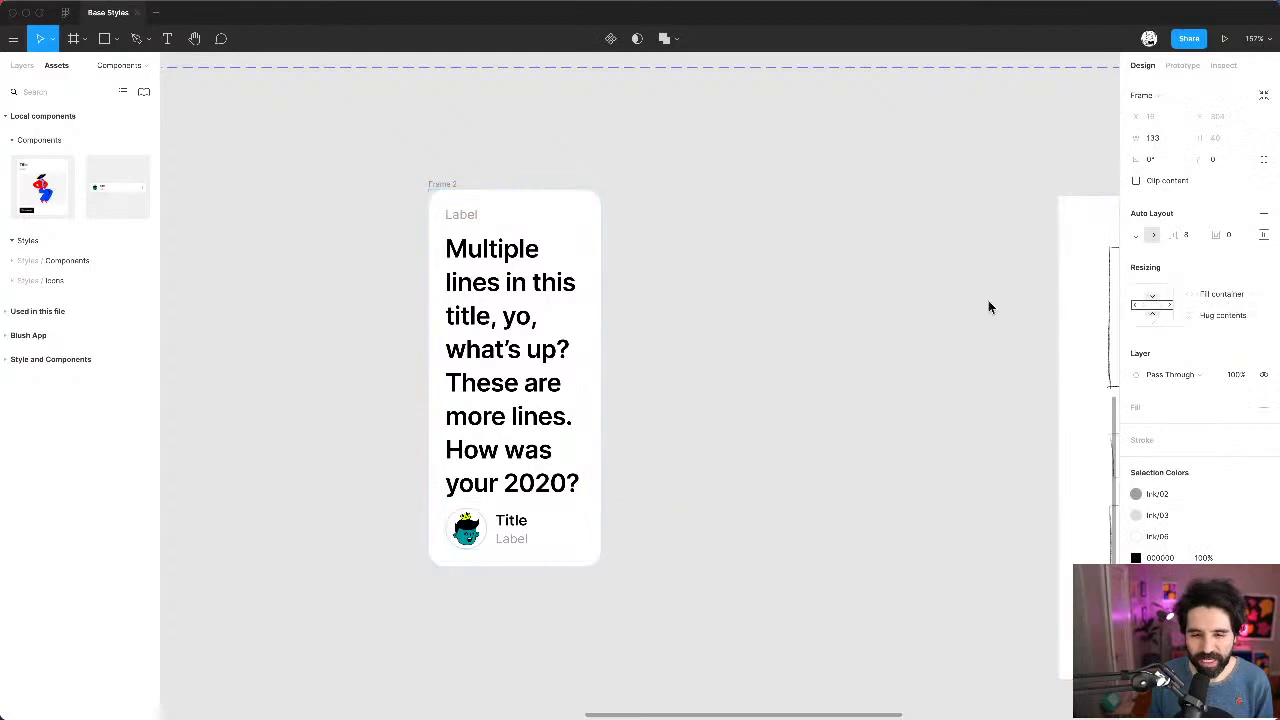
pyautogui.click(432, 186)
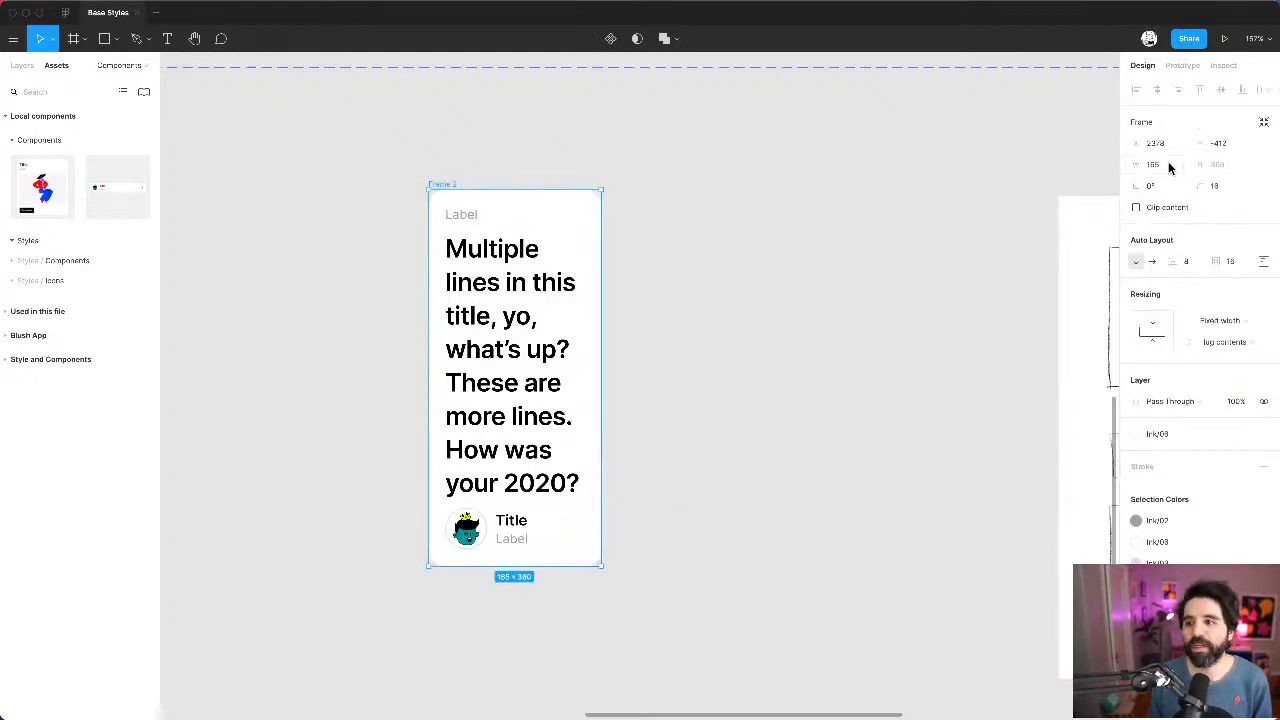
# Step: Set the text card's width to 240
pyautogui.write('240')
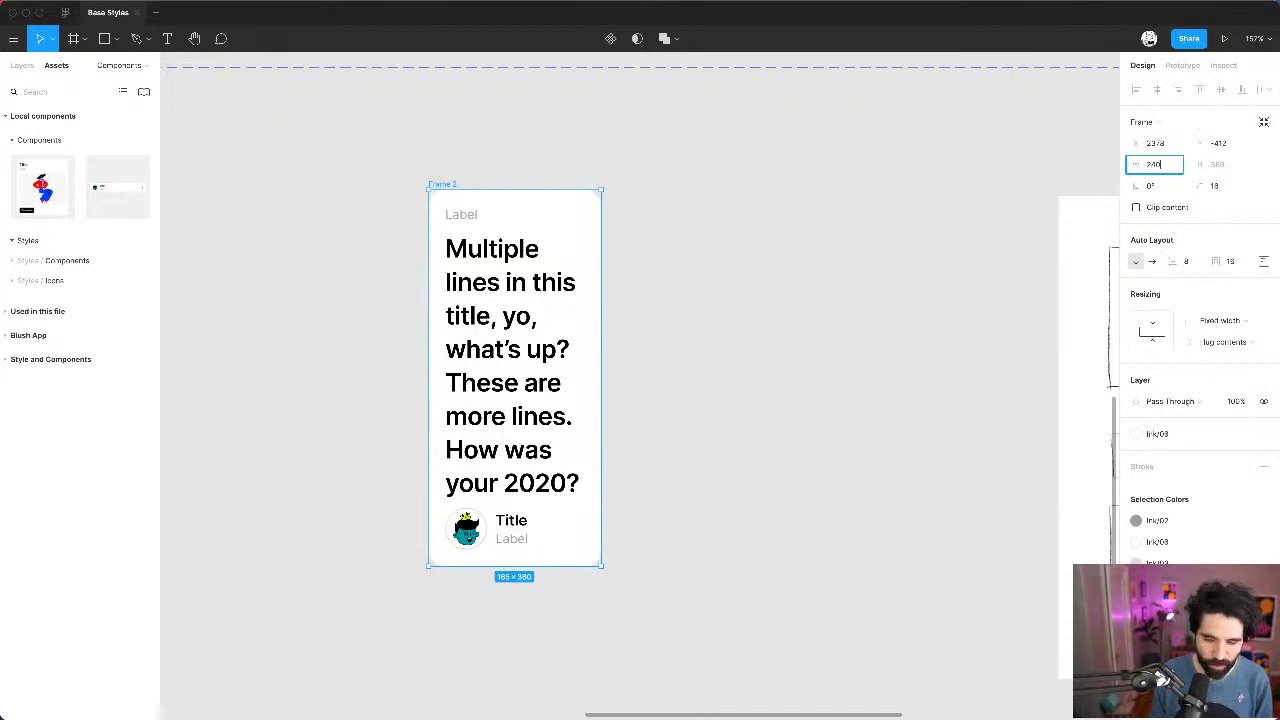
pyautogui.press('Return')
pyautogui.click(866, 354)
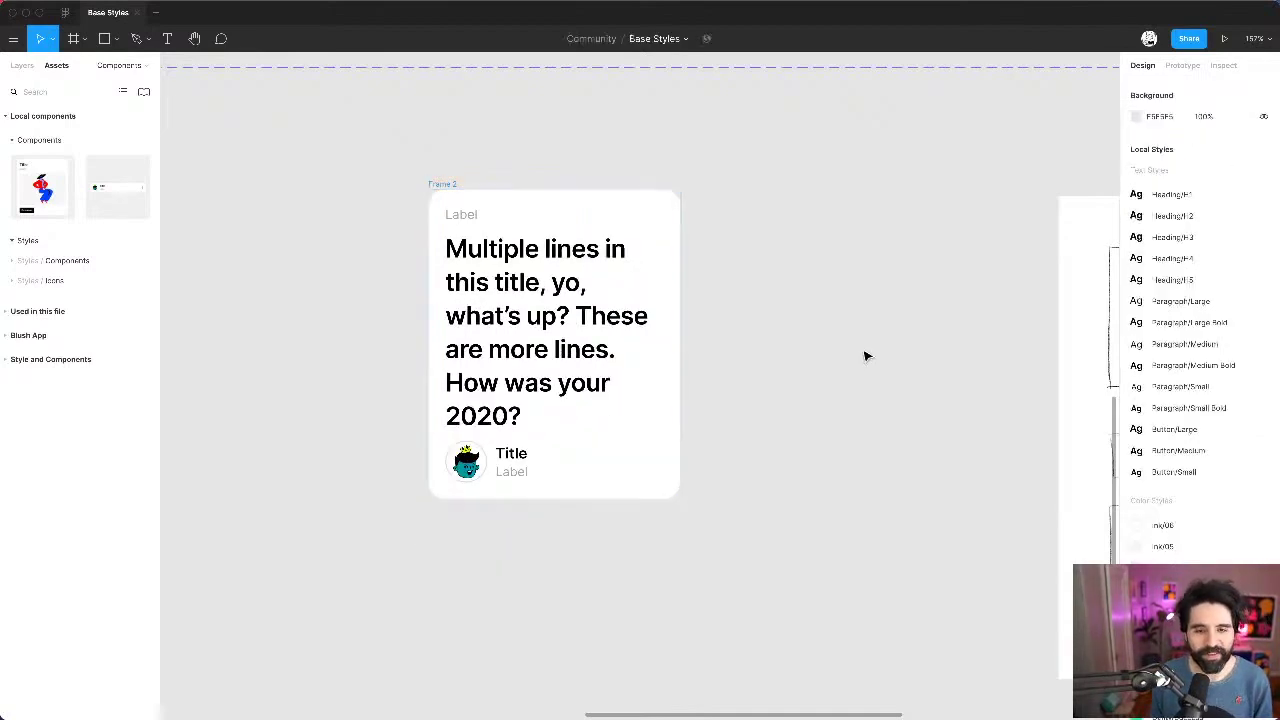
# Step: Fill the card's multi-line title with Lorem Ipsum (short) sample text using the Content Reel plugin
pyautogui.click(508, 322)
pyautogui.doubleClick(576, 323)
pyautogui.press('Escape')
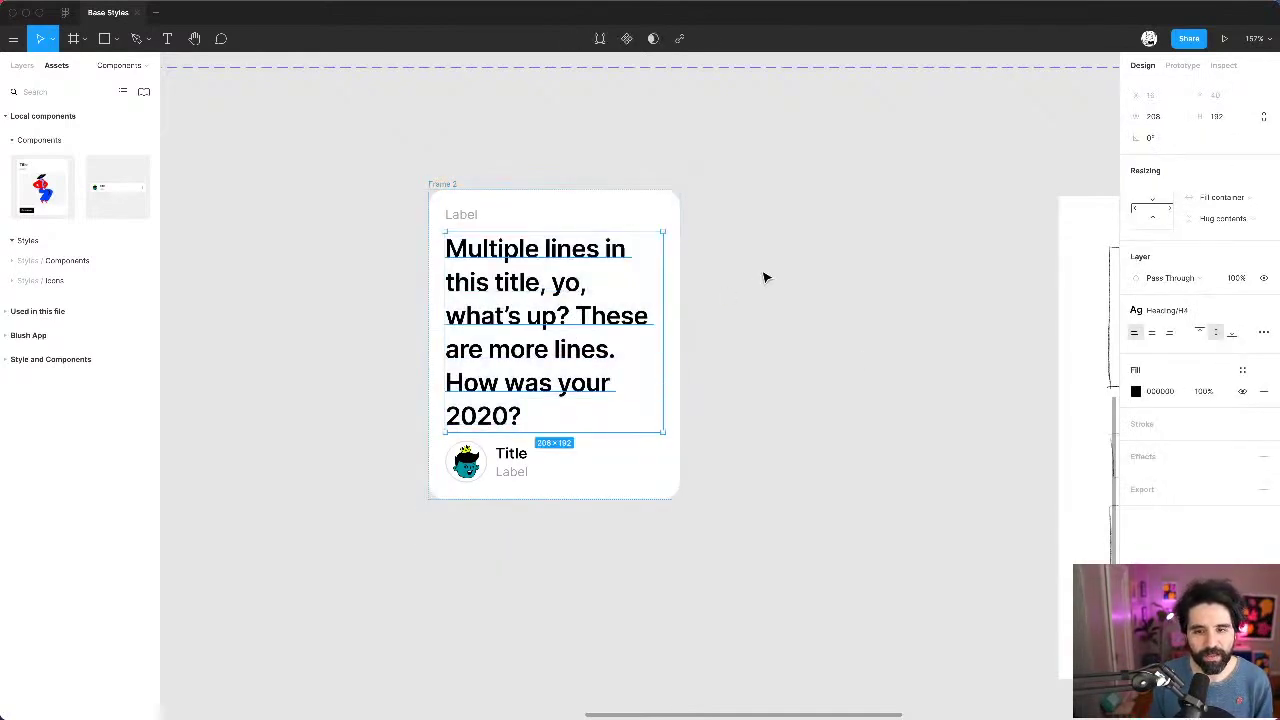
pyautogui.rightClick(742, 261)
pyautogui.moveTo(798, 295)
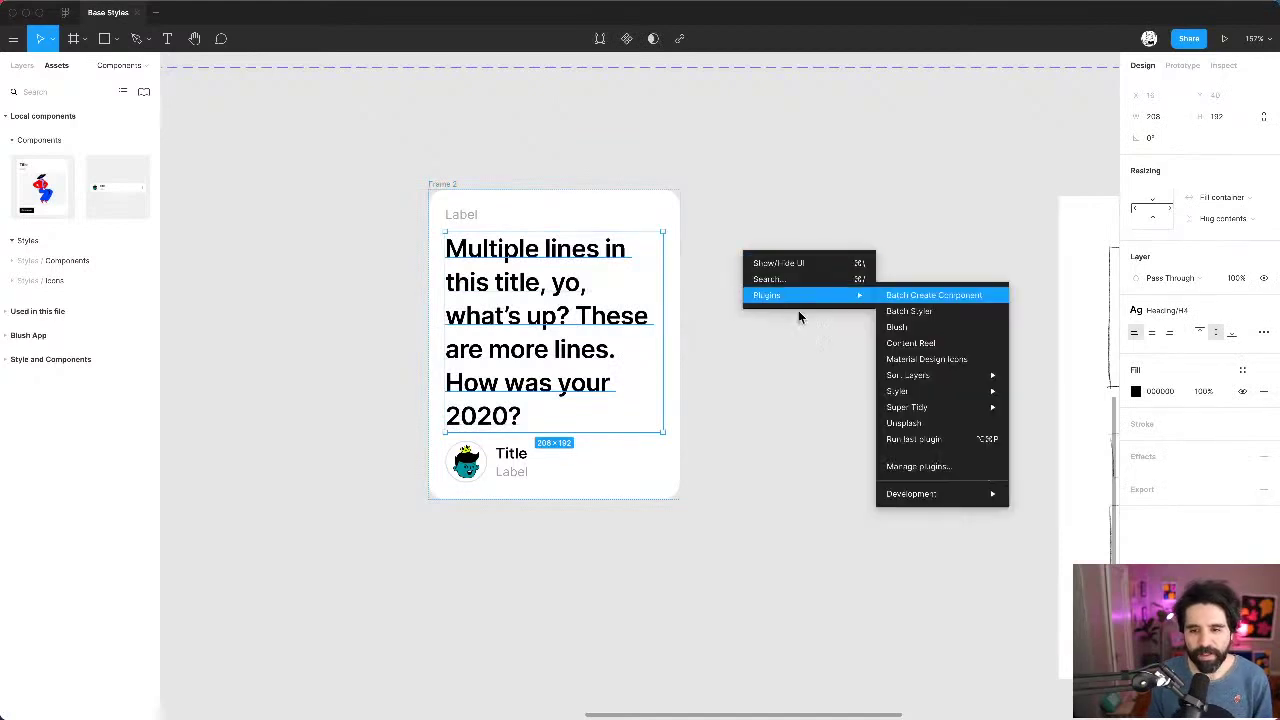
pyautogui.click(940, 343)
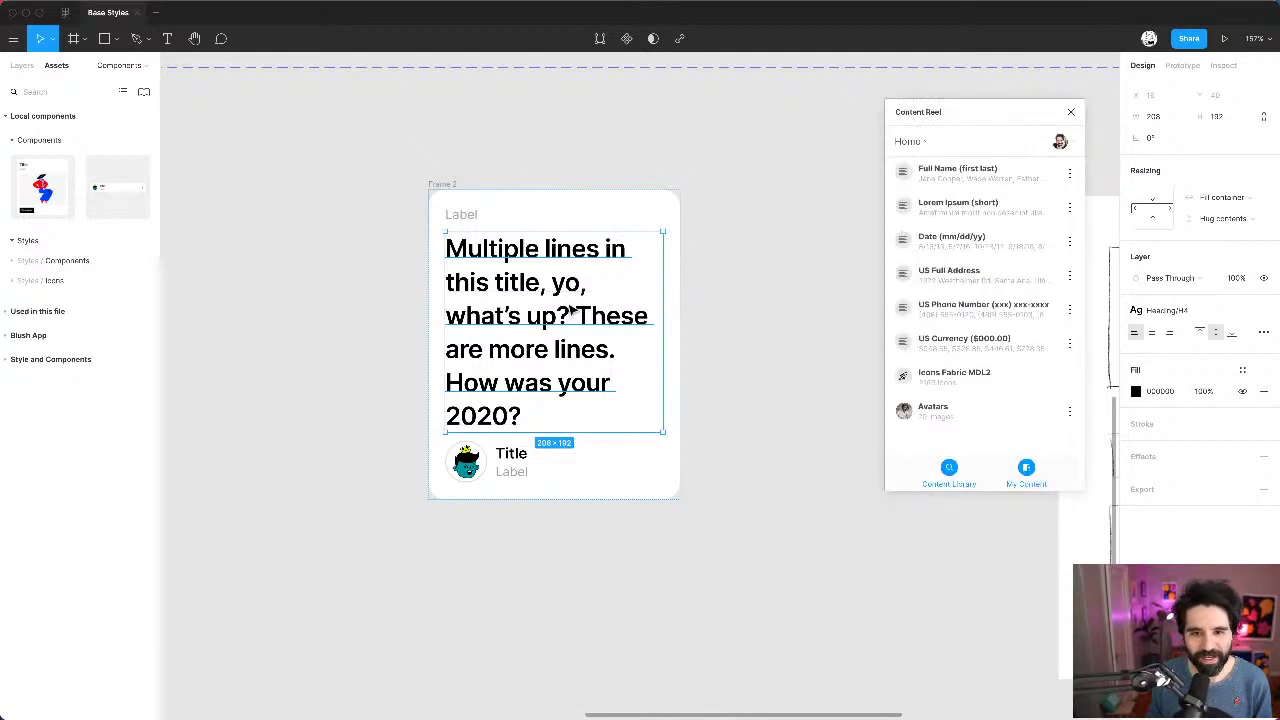
pyautogui.click(974, 209)
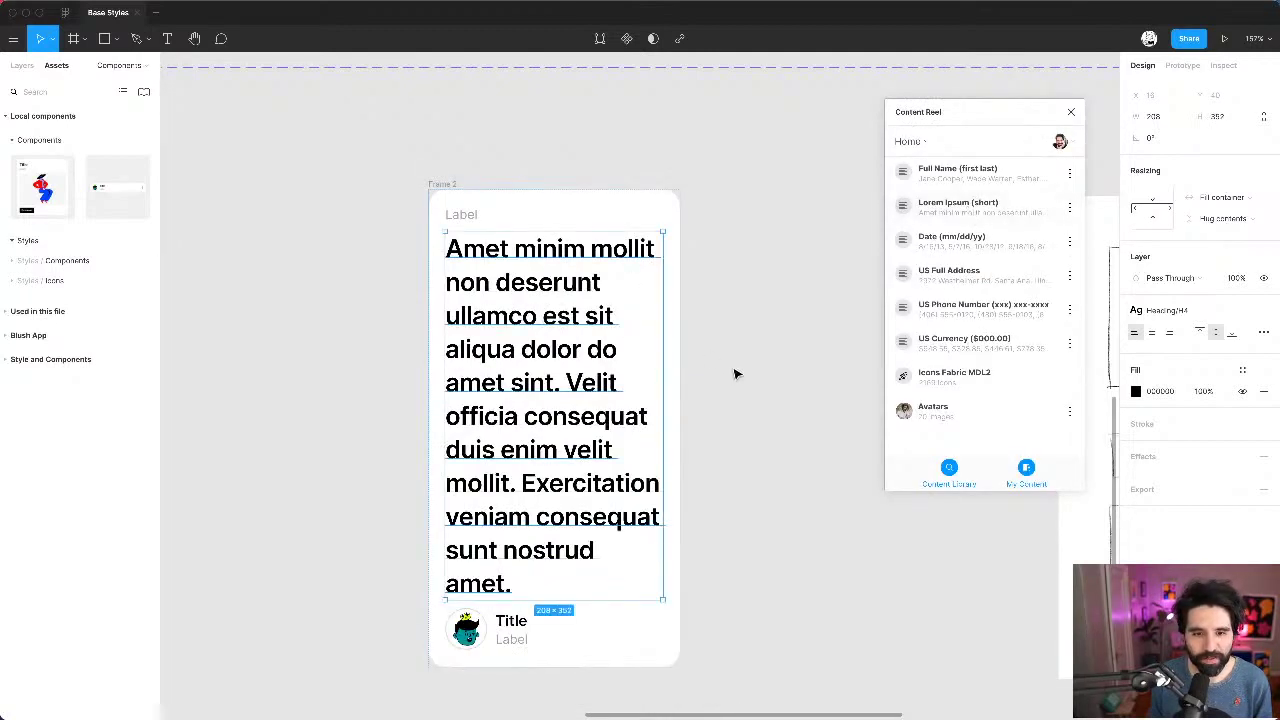
# Step: Shorten the card's title by deleting everything after "amet sint."
pyautogui.doubleClick(566, 405)
pyautogui.click(566, 378)
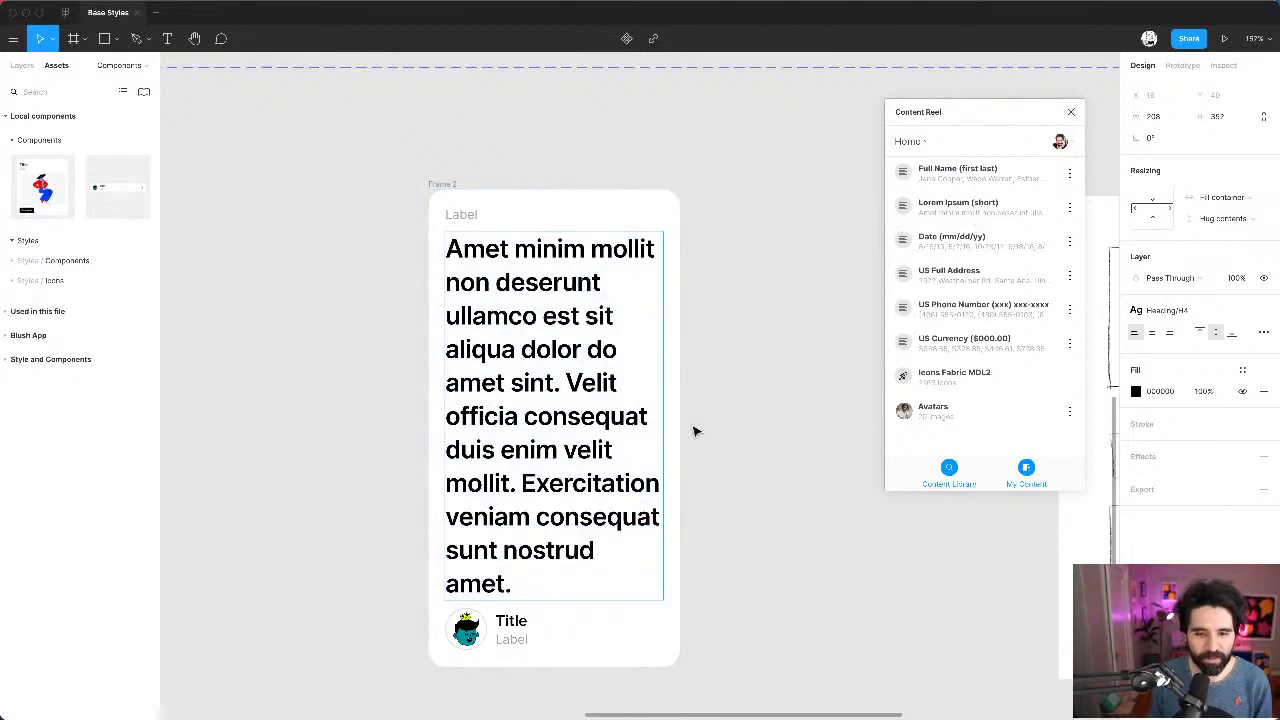
pyautogui.hotkey('shift', 'Down')
pyautogui.hotkey('shift', 'Down')
pyautogui.hotkey('shift', 'Down')
pyautogui.hotkey('shift', 'Down')
pyautogui.hotkey('shift', 'Down')
pyautogui.hotkey('shift', 'Down')
pyautogui.press('BackSpace')
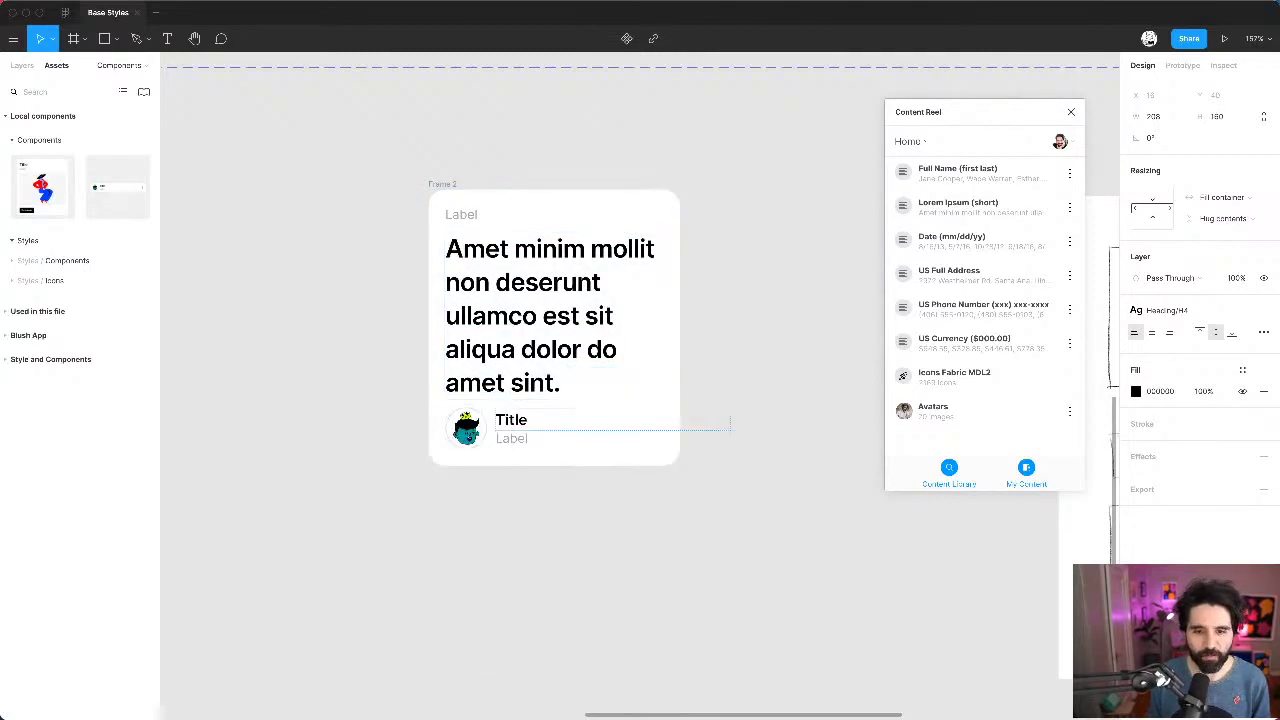
pyautogui.click(603, 583)
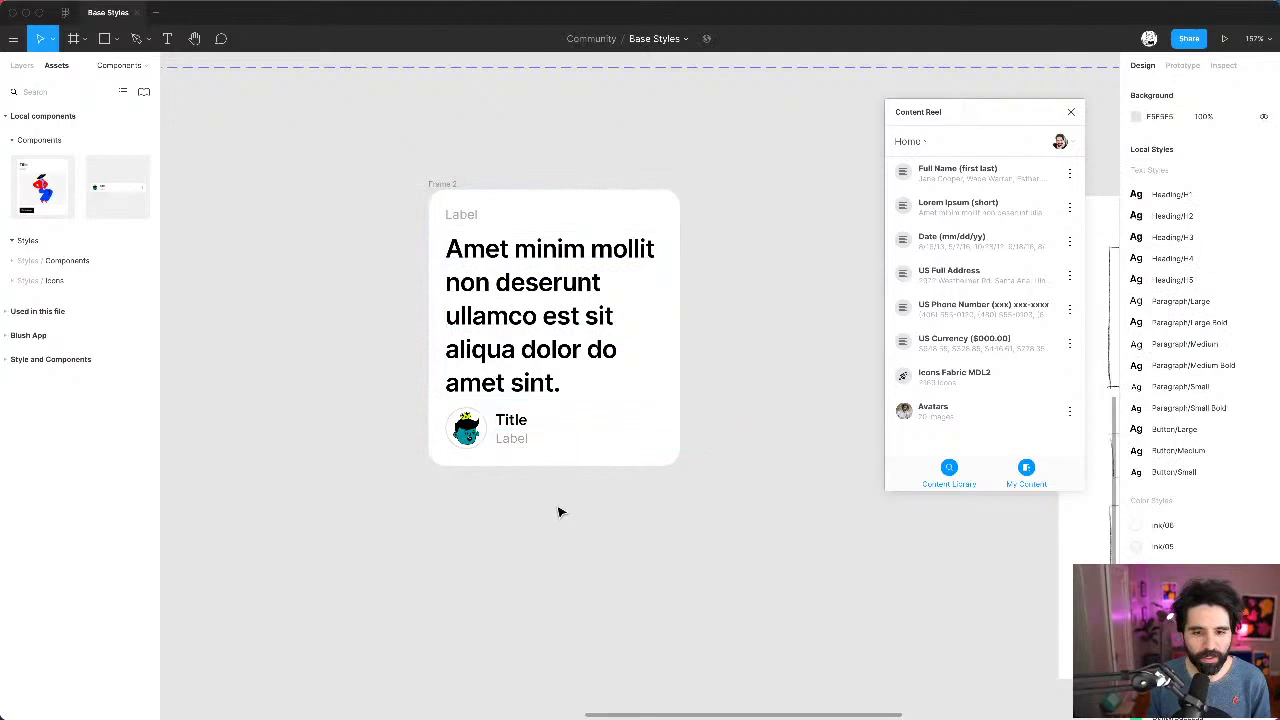
# Step: Set the horizontal resizing of the frame holding the Title and Label beside the avatar to Fill container
pyautogui.click(521, 426)
pyautogui.keyDown('shift'); pyautogui.click(518, 442); pyautogui.keyUp('shift')
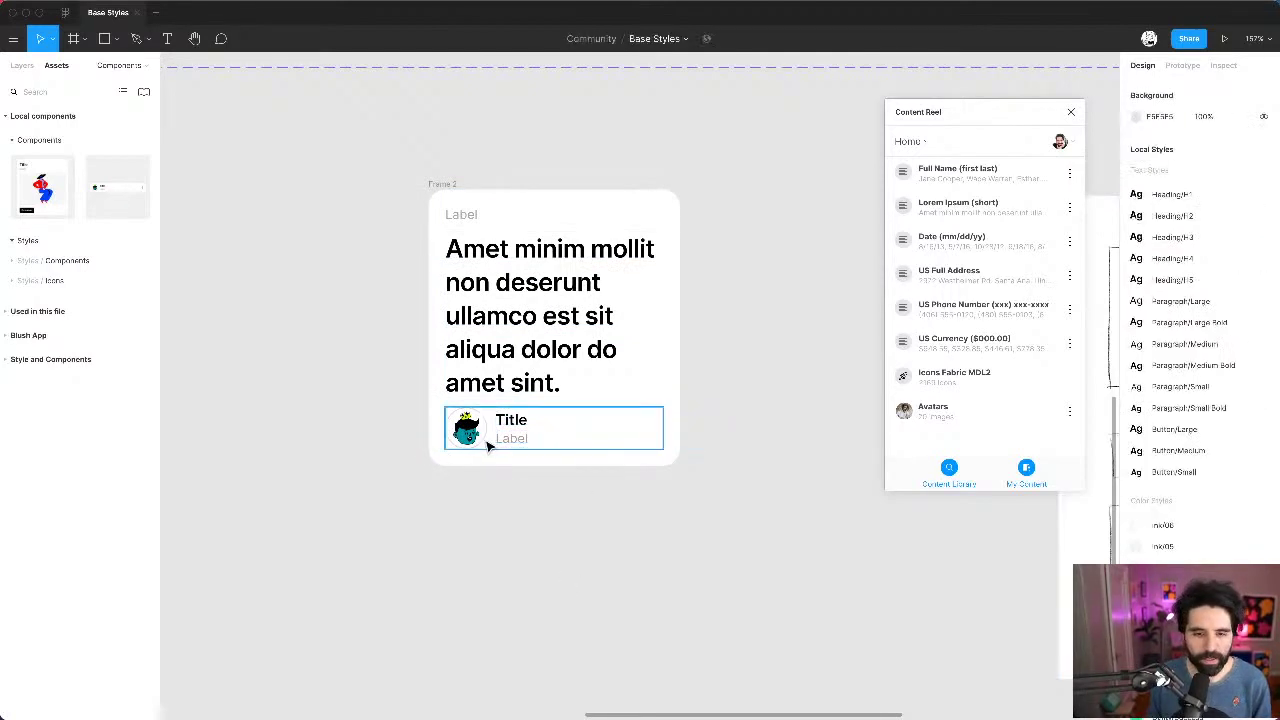
pyautogui.hotkey('shift', 'a')
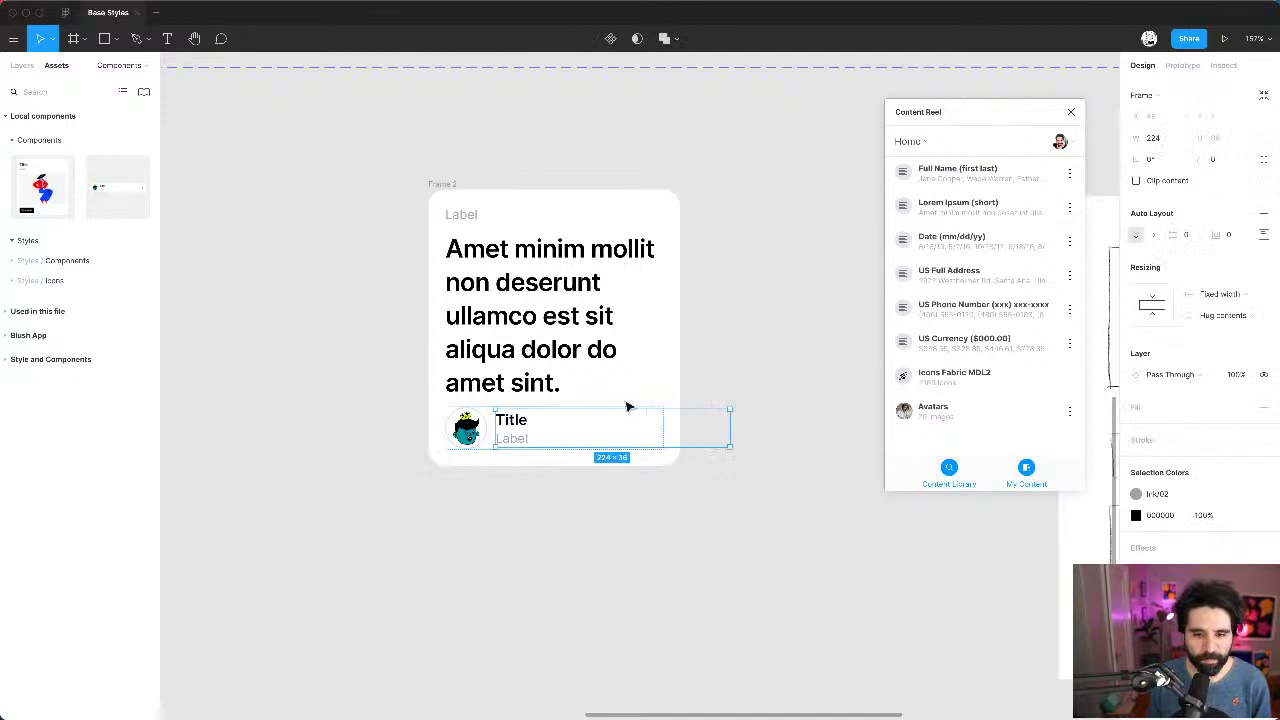
pyautogui.click(1220, 294)
pyautogui.click(1240, 326)
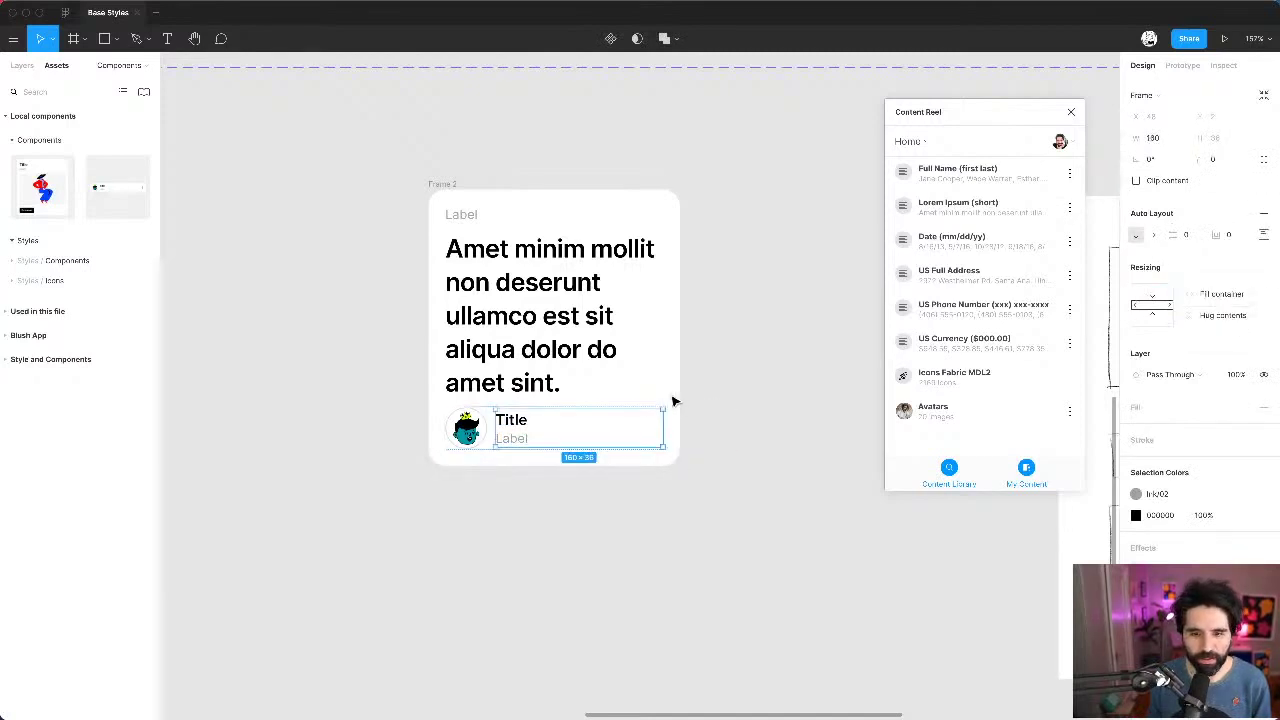
pyautogui.click(665, 577)
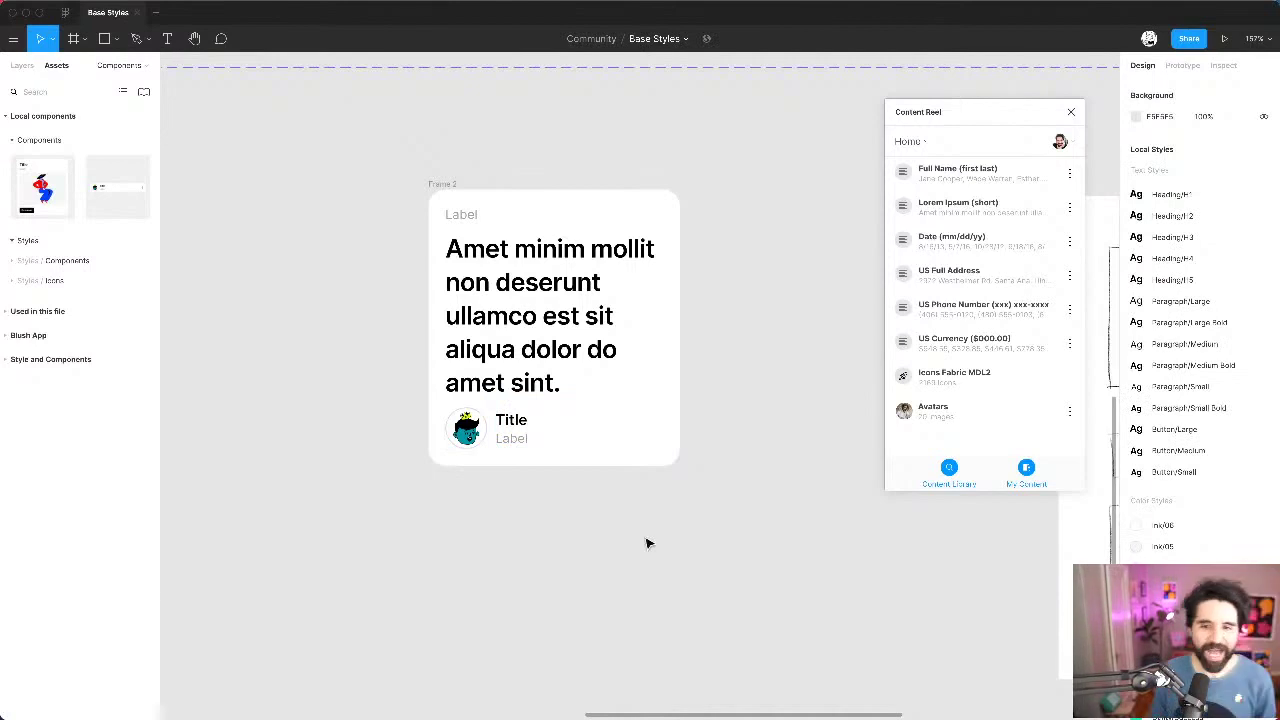
# Step: Fill the card's upper Label and the avatar row's Title with Full Name (first last) sample content
pyautogui.click(468, 216)
pyautogui.click(971, 170)
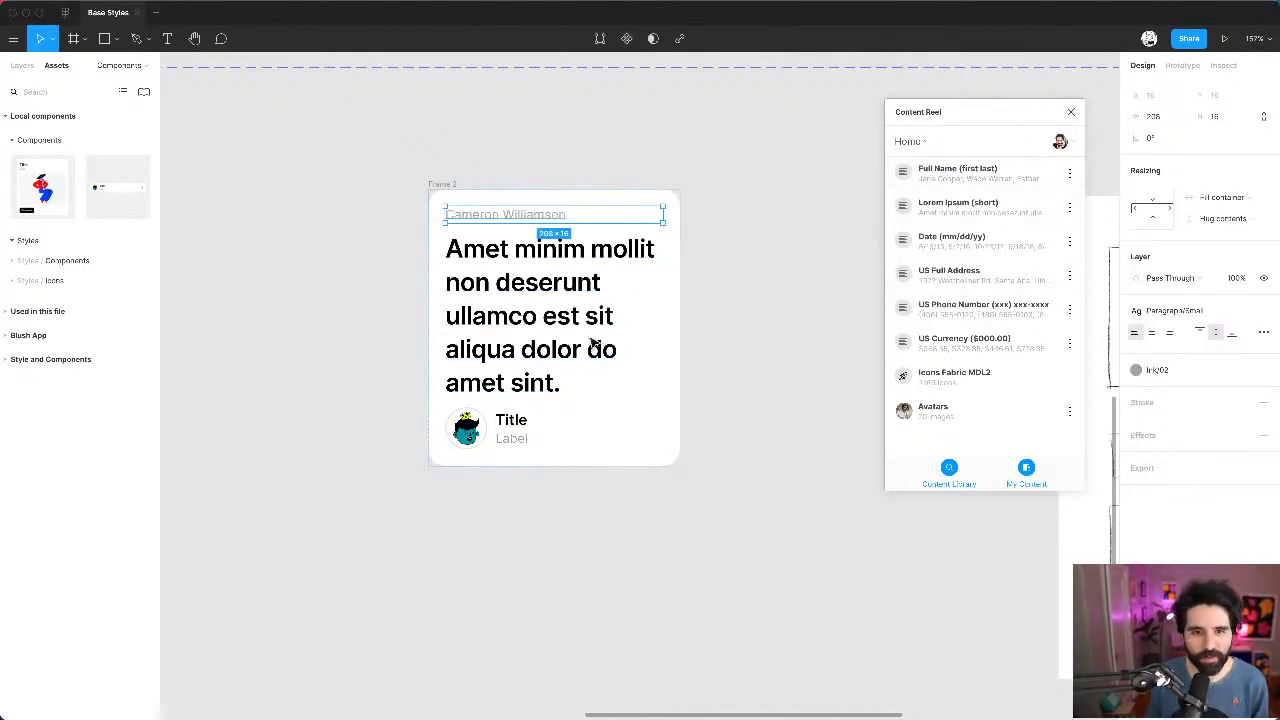
pyautogui.click(518, 421)
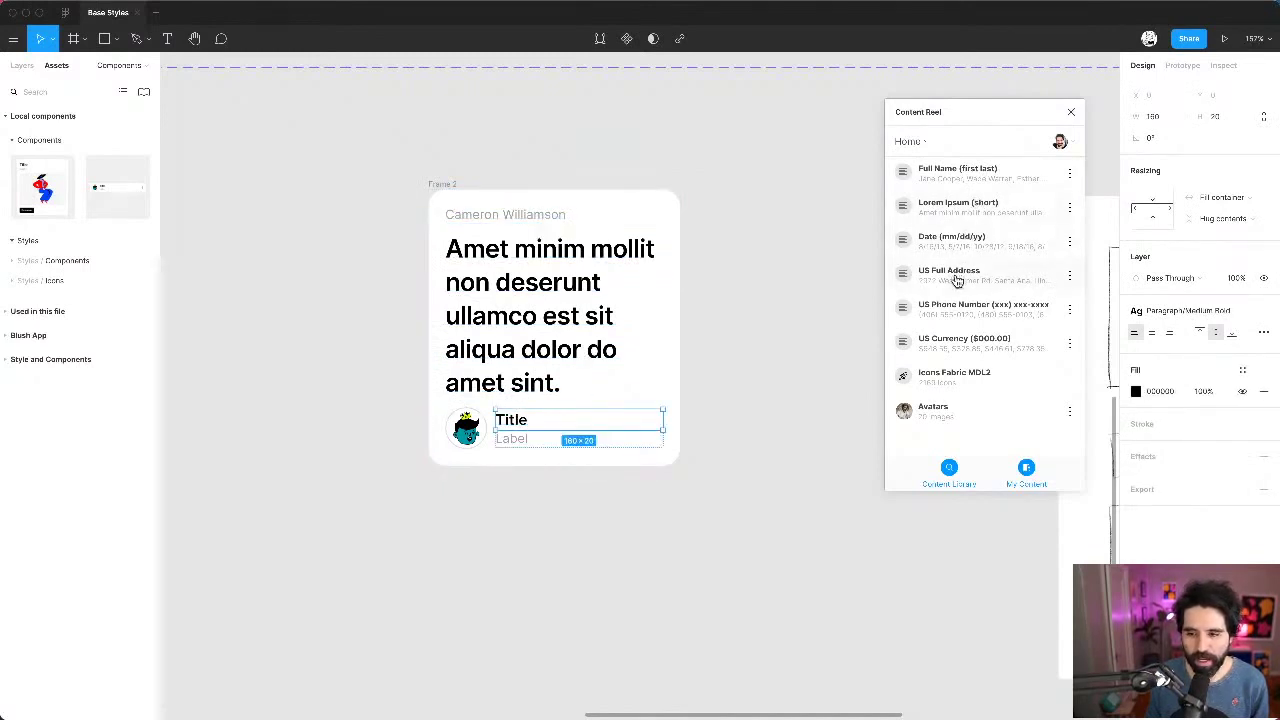
pyautogui.click(952, 176)
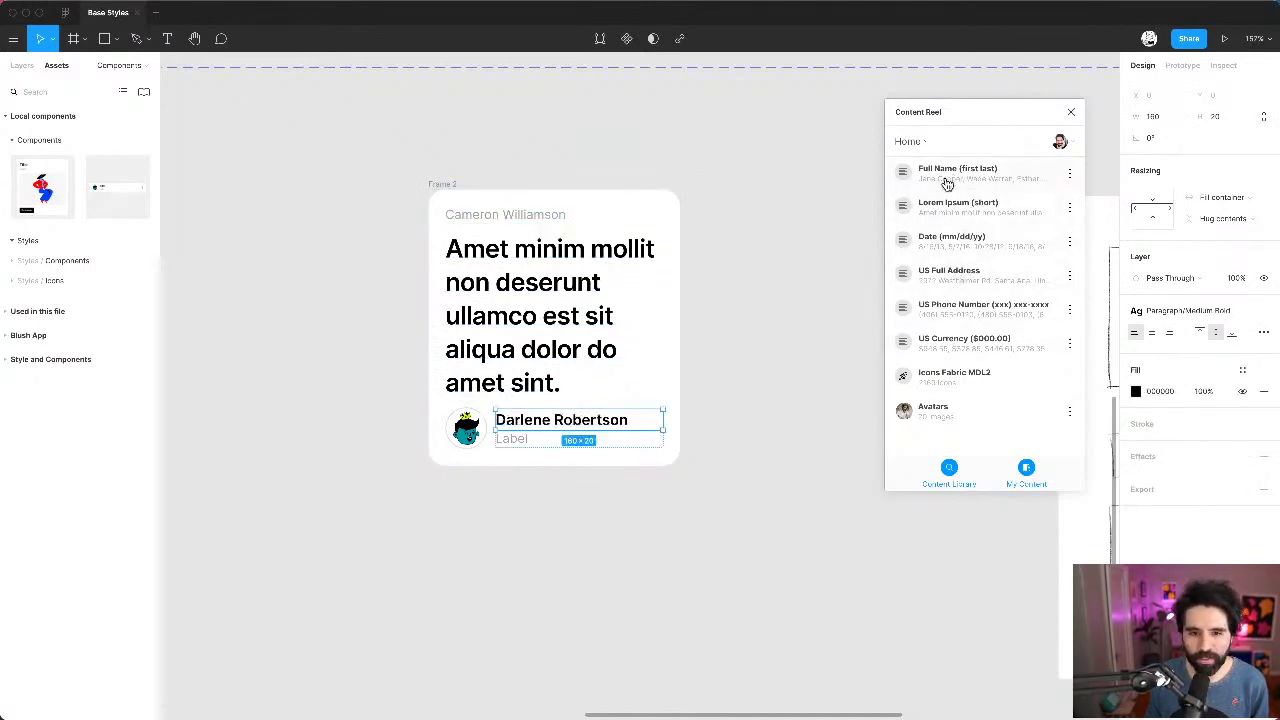
# Step: Try US Full Address and Date (mm/dd/yy) sample content in the label under the author's name
pyautogui.click(513, 443)
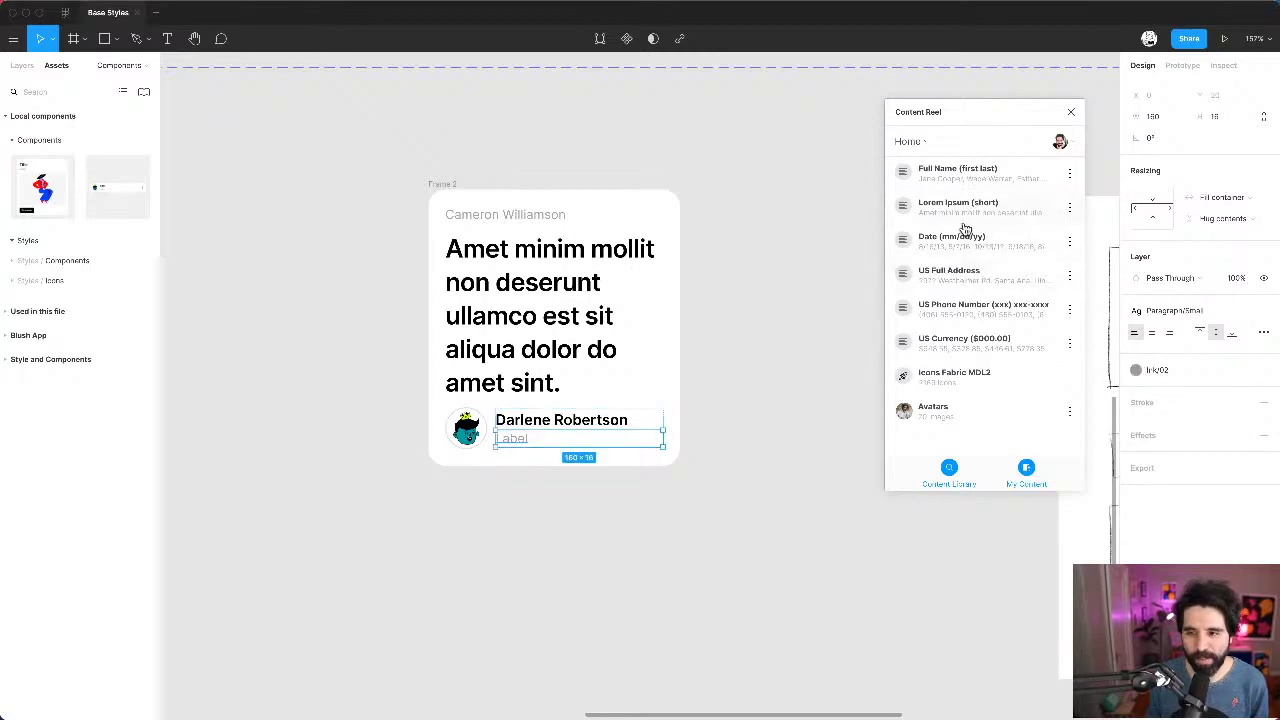
pyautogui.click(952, 277)
pyautogui.click(638, 558)
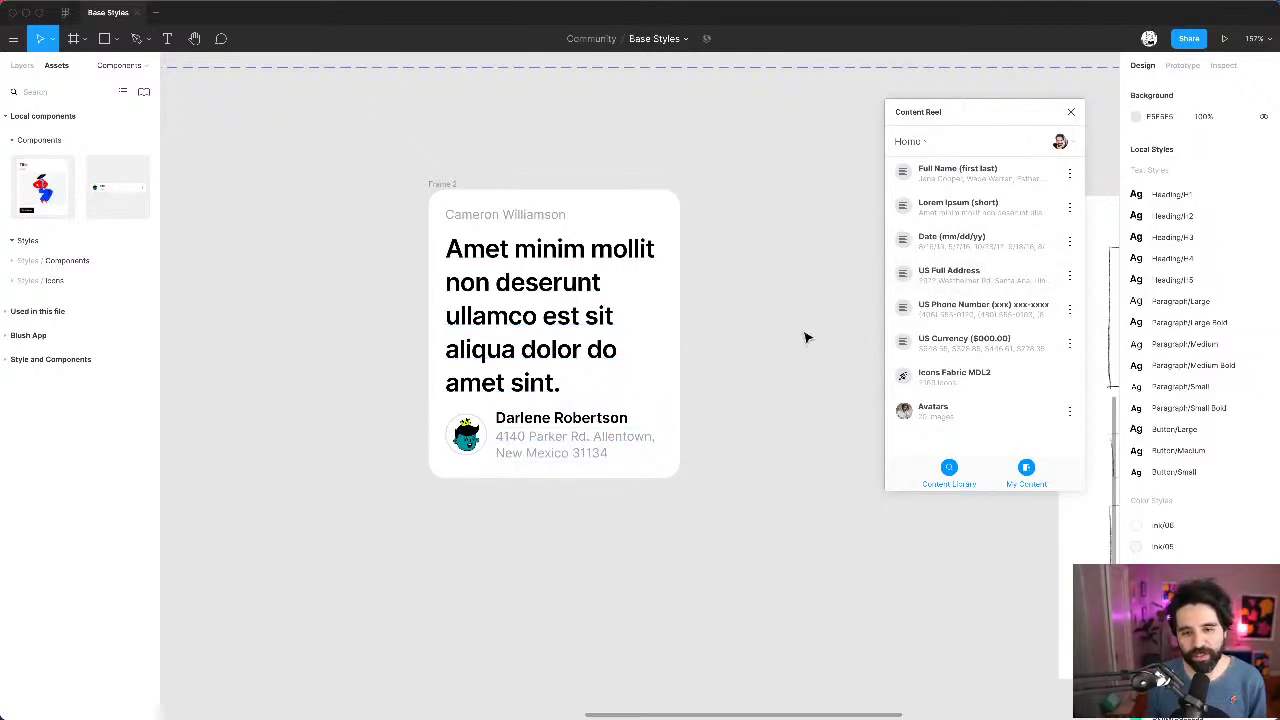
pyautogui.click(600, 443)
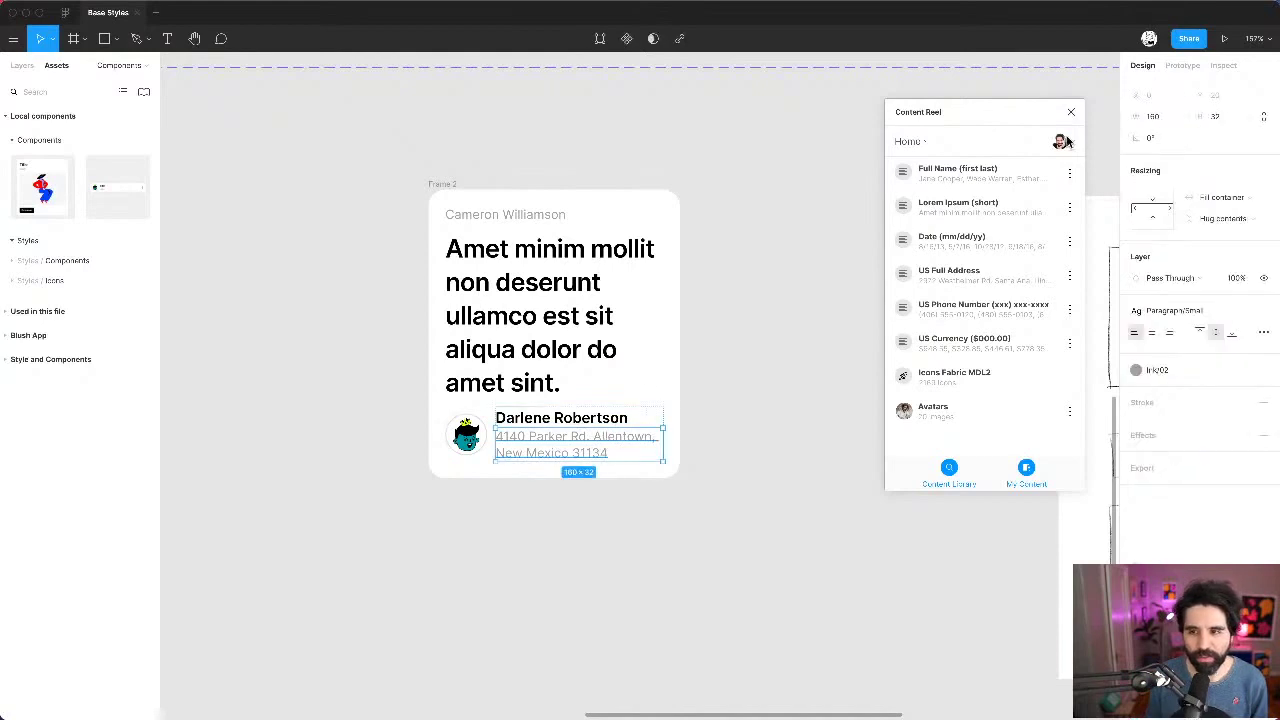
pyautogui.click(958, 240)
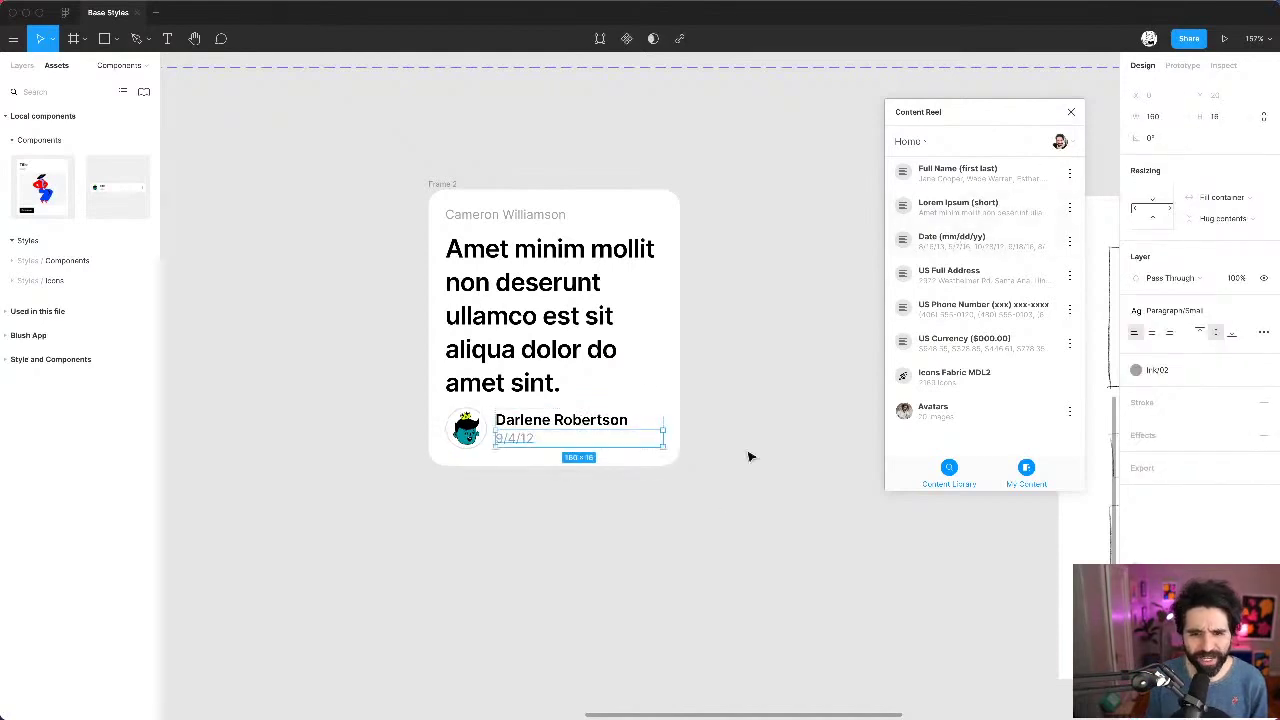
pyautogui.click(710, 520)
# Step: Fill the label under the author's name with US Phone Number sample content
pyautogui.click(520, 440)
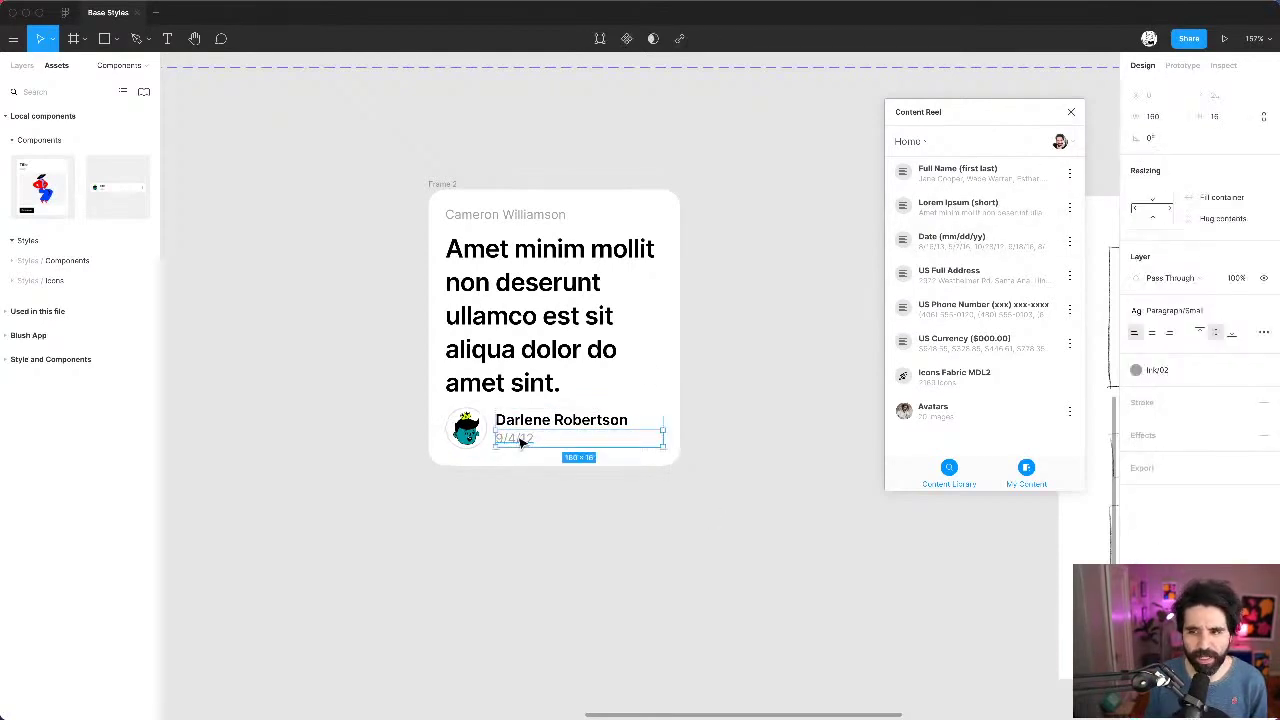
pyautogui.click(1070, 207)
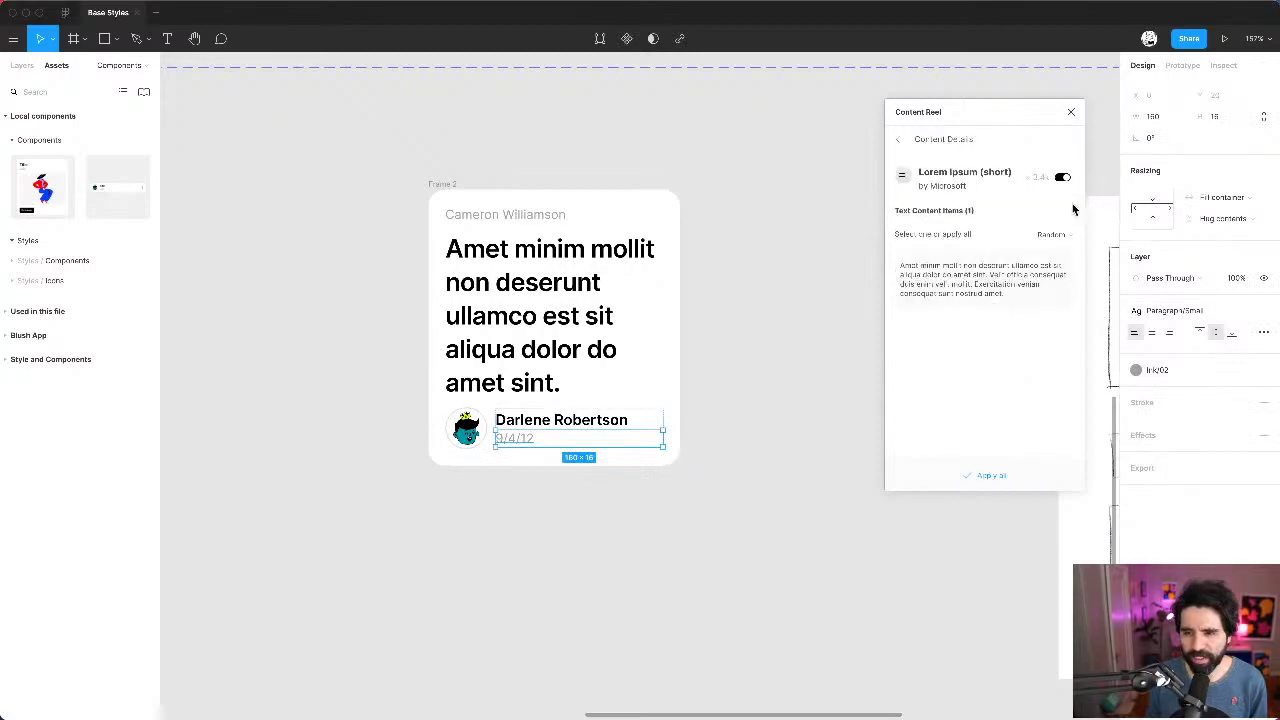
pyautogui.click(898, 140)
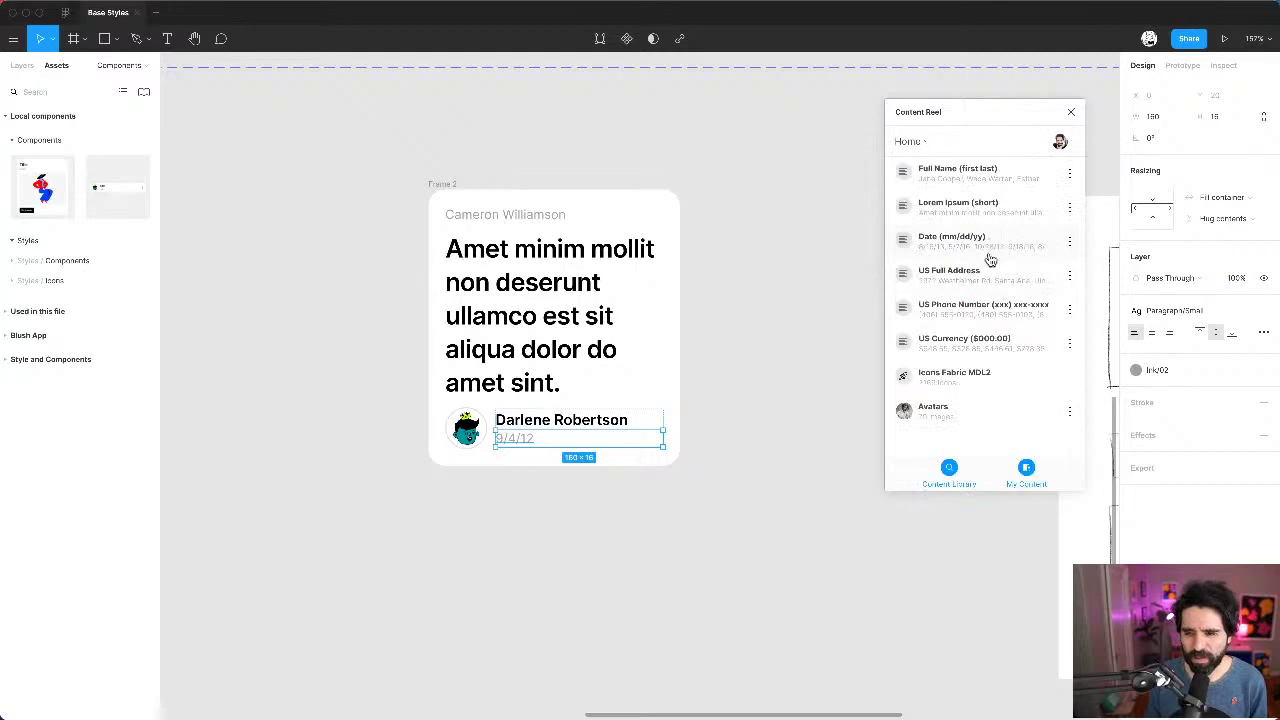
pyautogui.click(985, 310)
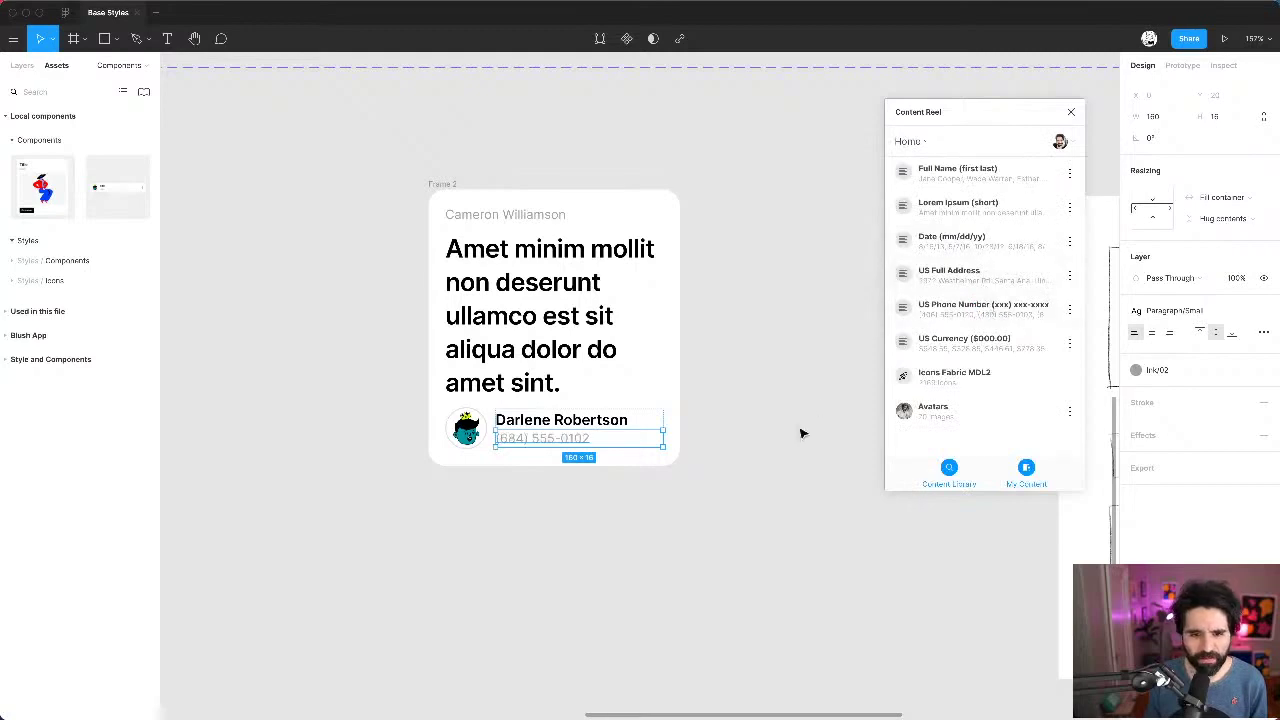
pyautogui.click(801, 432)
# Step: Compare the text card with its wireframe sketch and examine the profile card sketch next to it
pyautogui.scroll(-5, 801, 432)
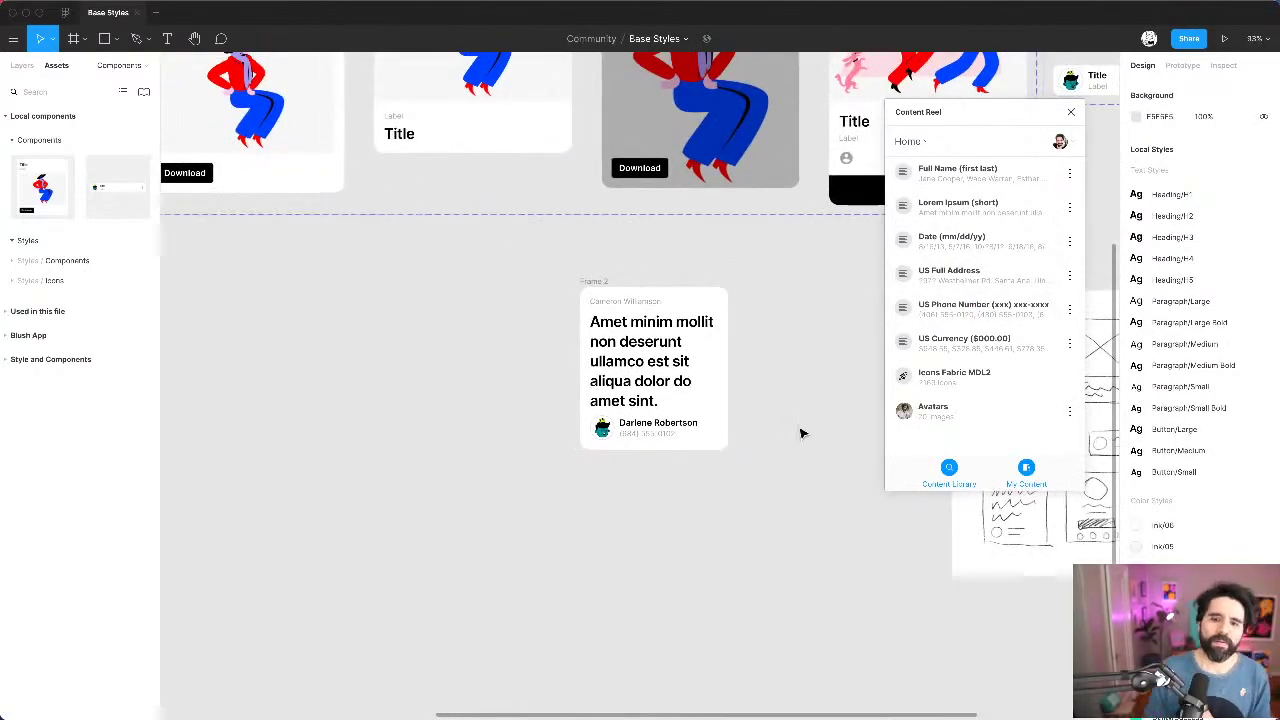
pyautogui.hscroll(2, 728, 318)
pyautogui.hscroll(3, 728, 318)
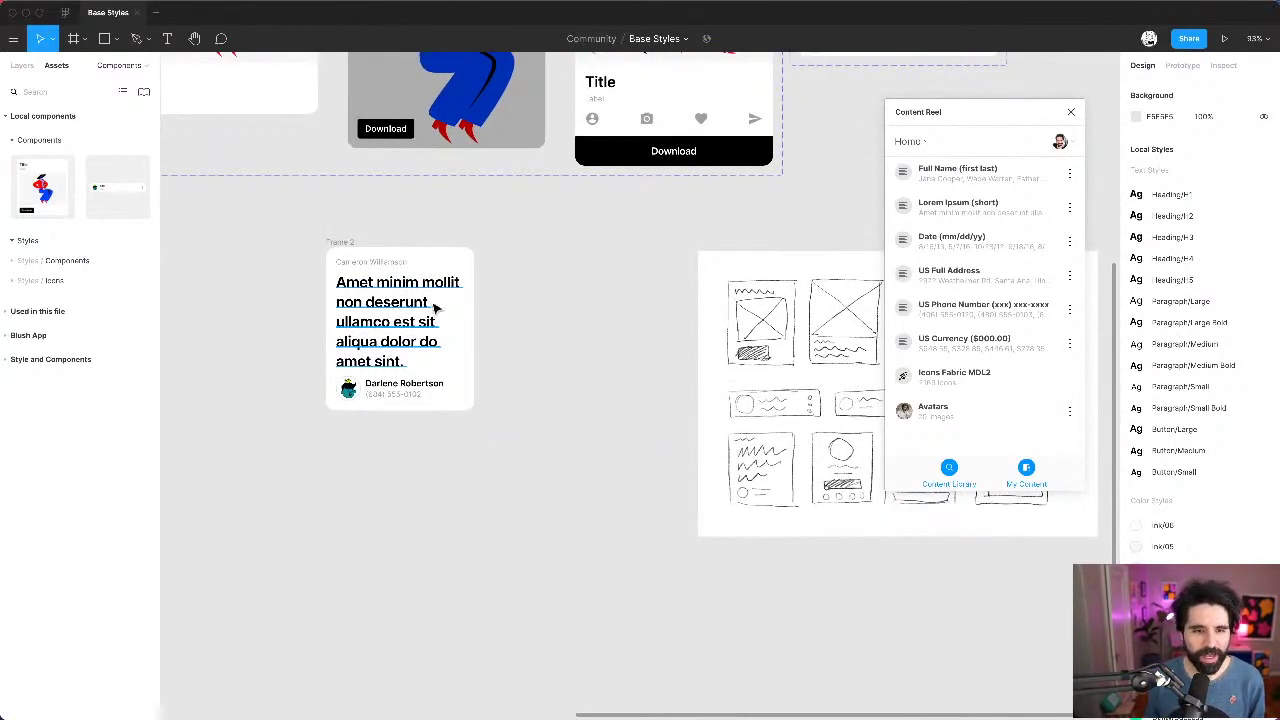
pyautogui.click(343, 246)
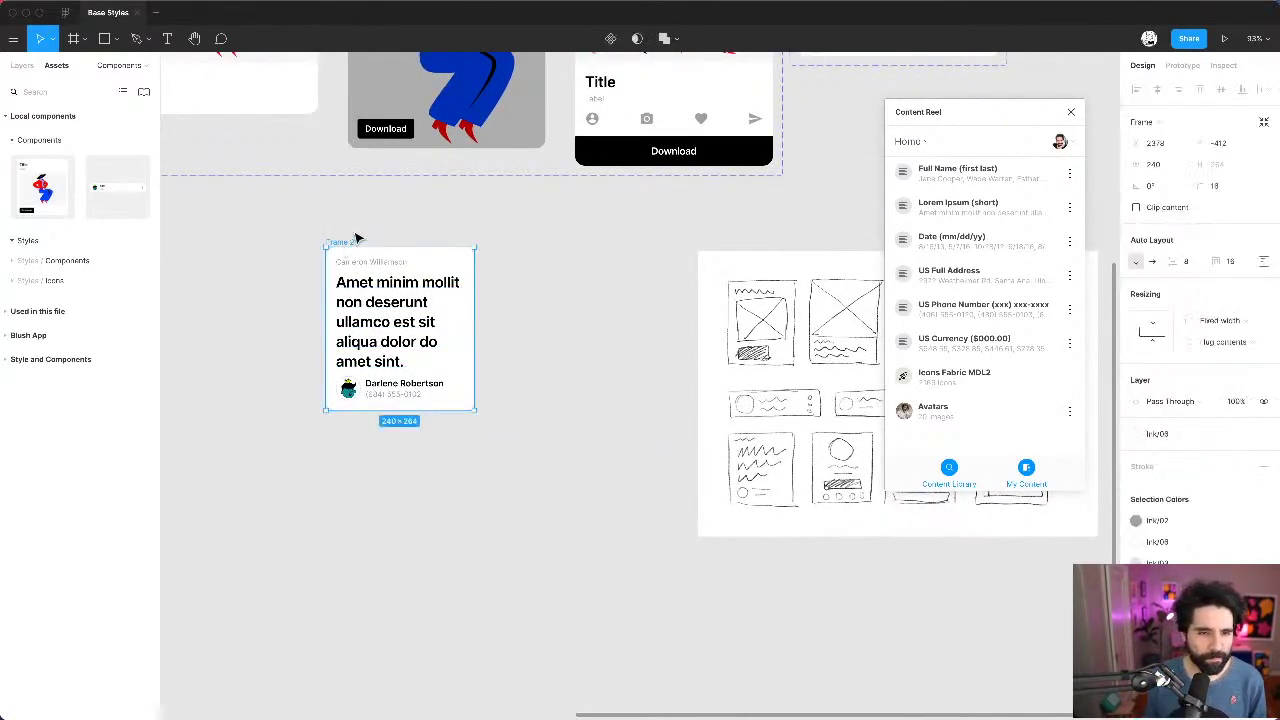
pyautogui.hscroll(3, 626, 443)
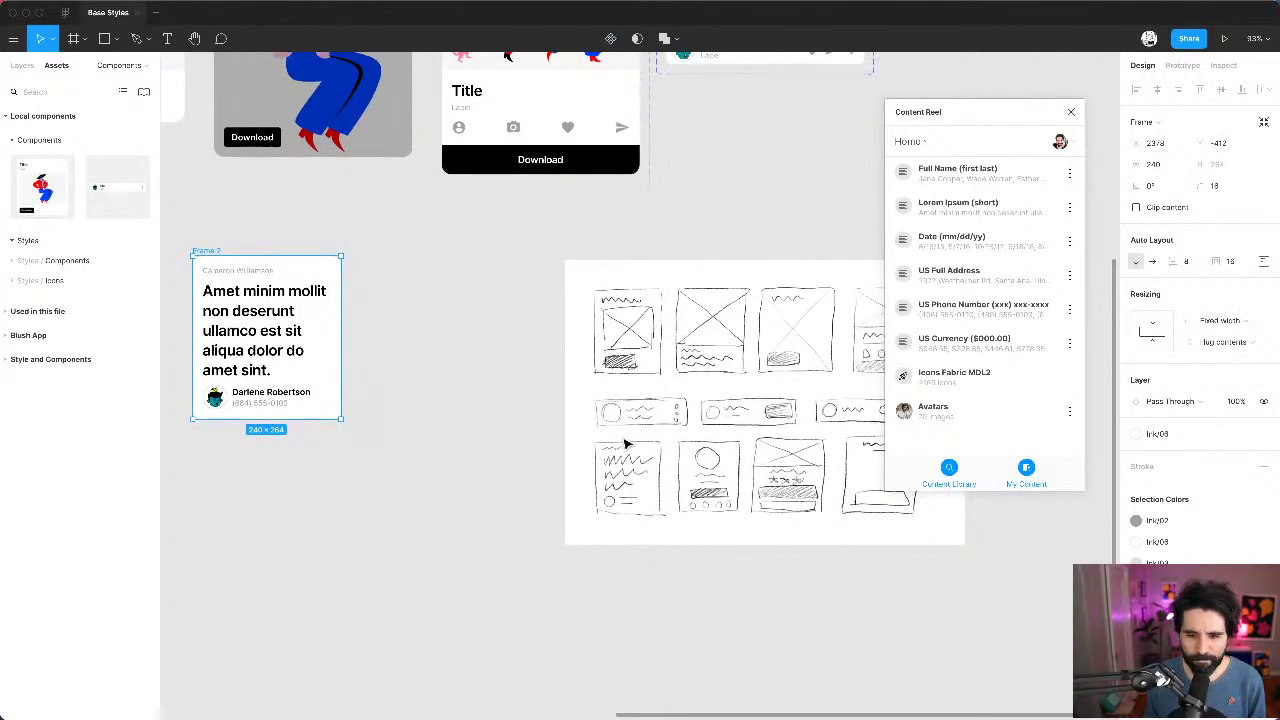
pyautogui.click(622, 470)
pyautogui.scroll(5, 625, 470)
pyautogui.hscroll(-3, 610, 486)
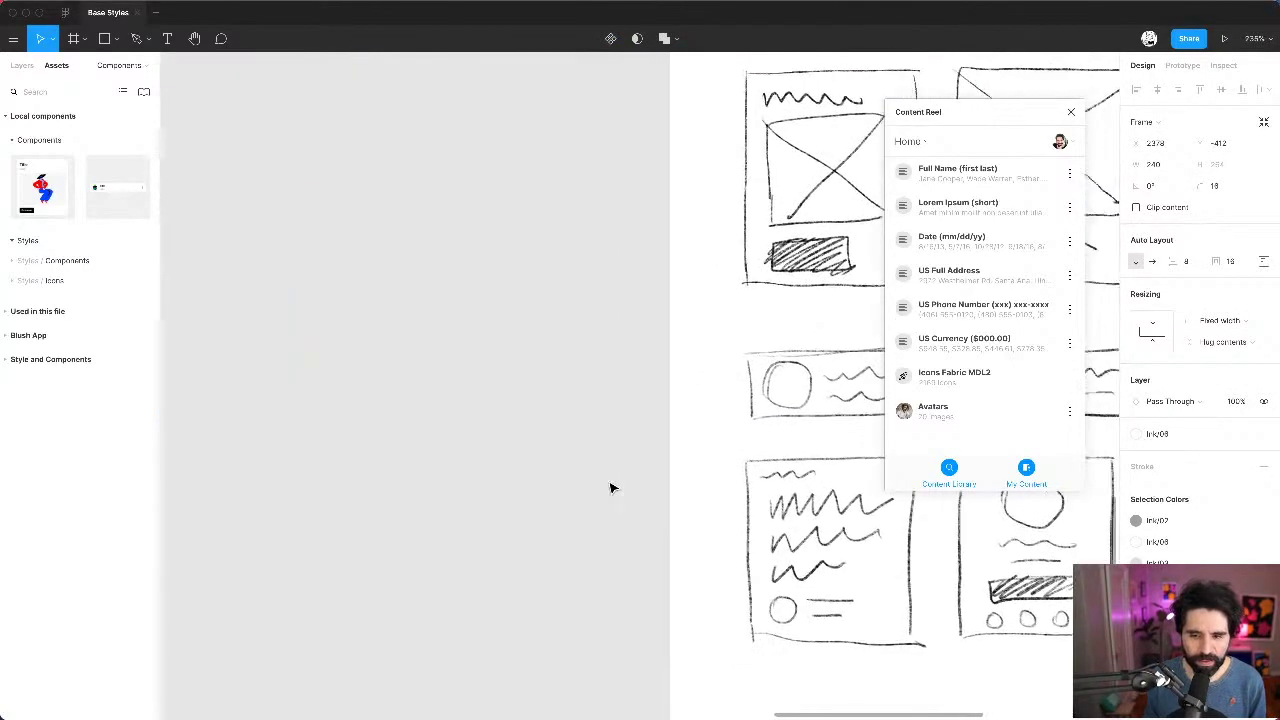
pyautogui.scroll(-8, 608, 486)
pyautogui.hscroll(1, 574, 449)
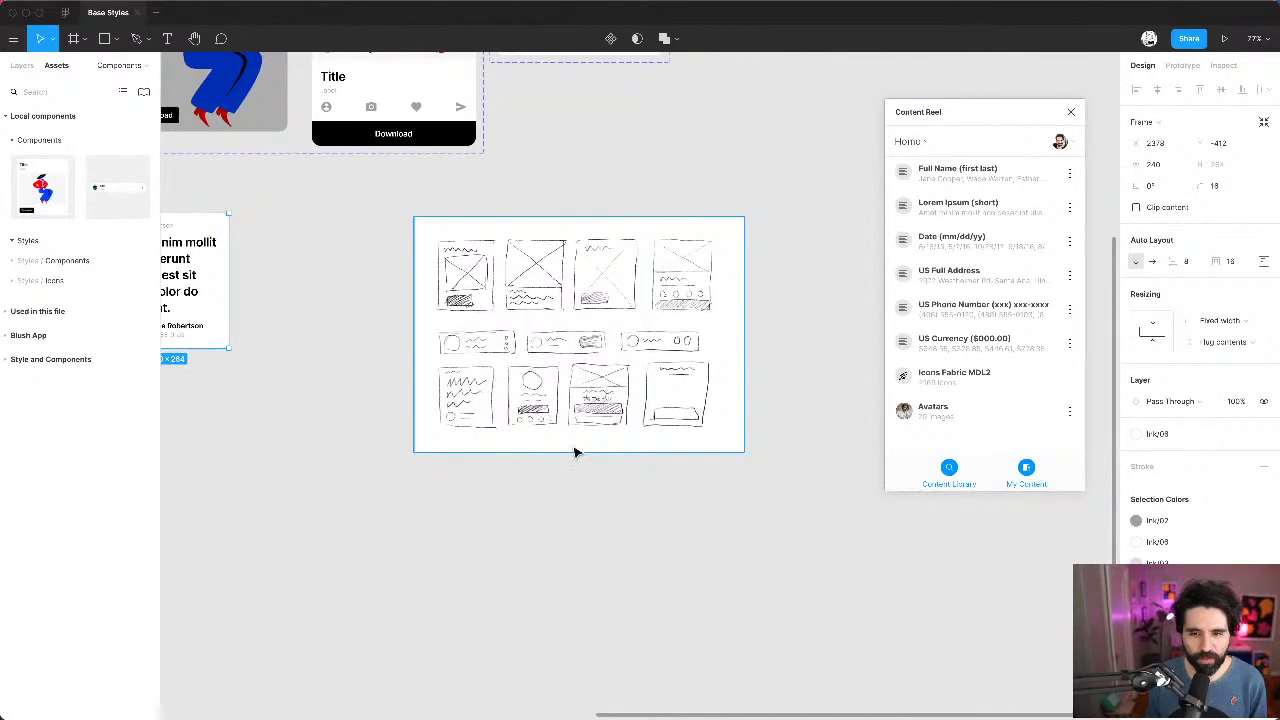
pyautogui.scroll(5, 575, 452)
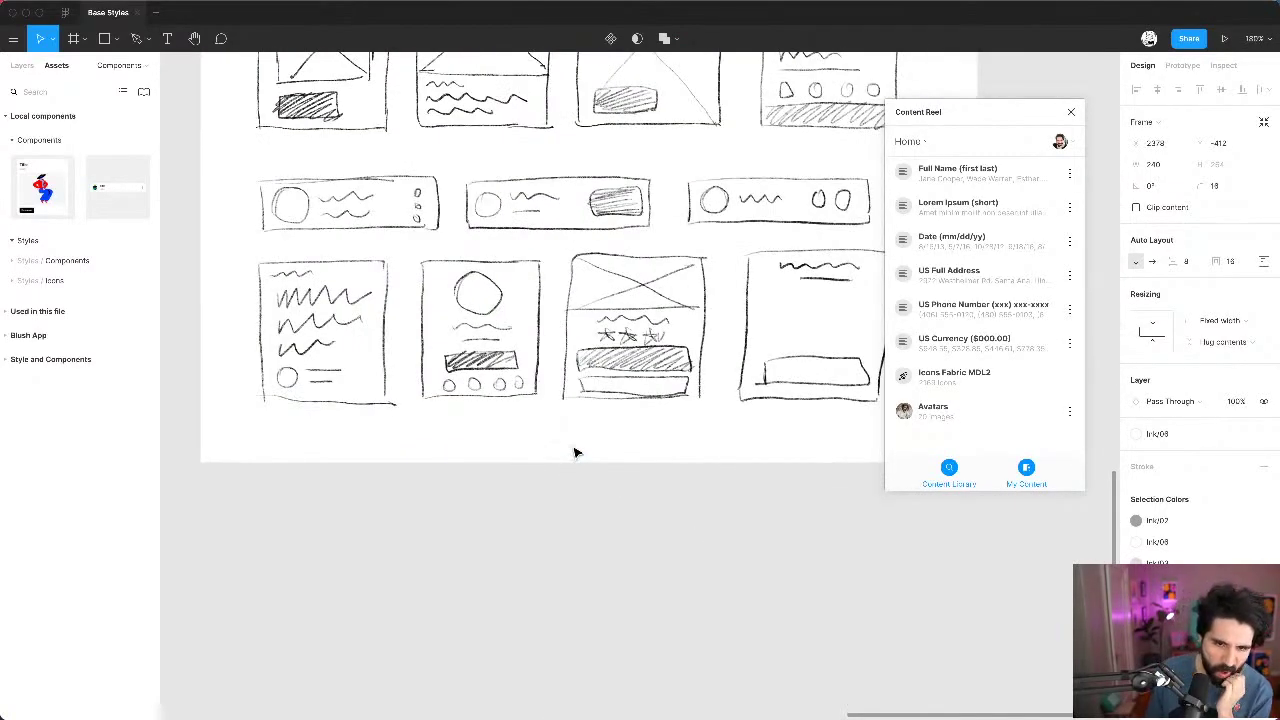
pyautogui.hscroll(5, 575, 452)
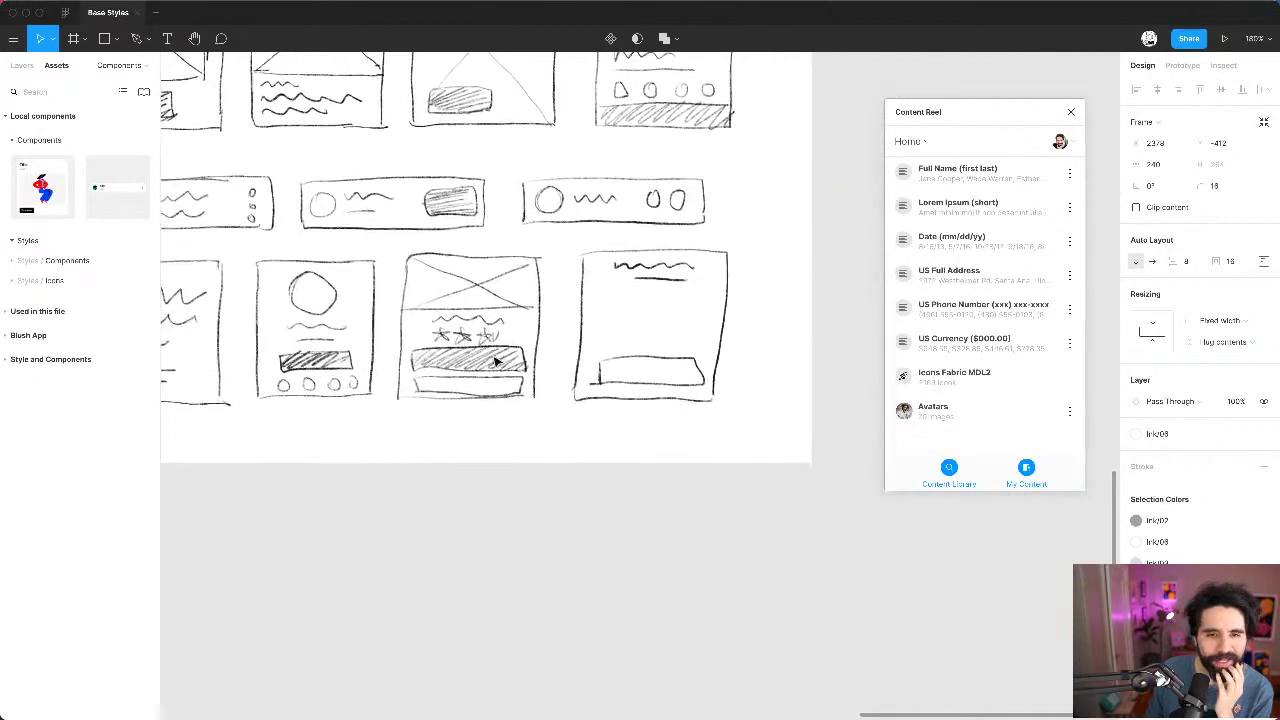
pyautogui.hscroll(-2, 391, 349)
pyautogui.scroll(1, 391, 349)
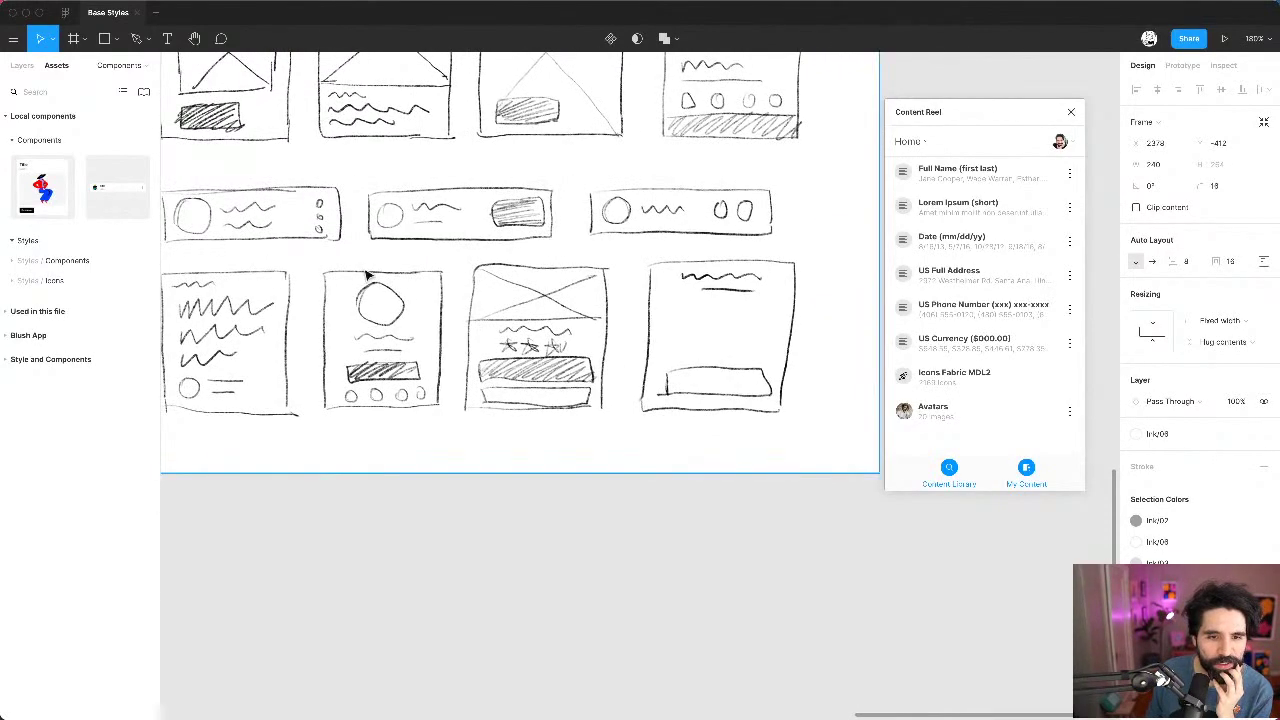
pyautogui.scroll(-1, 411, 377)
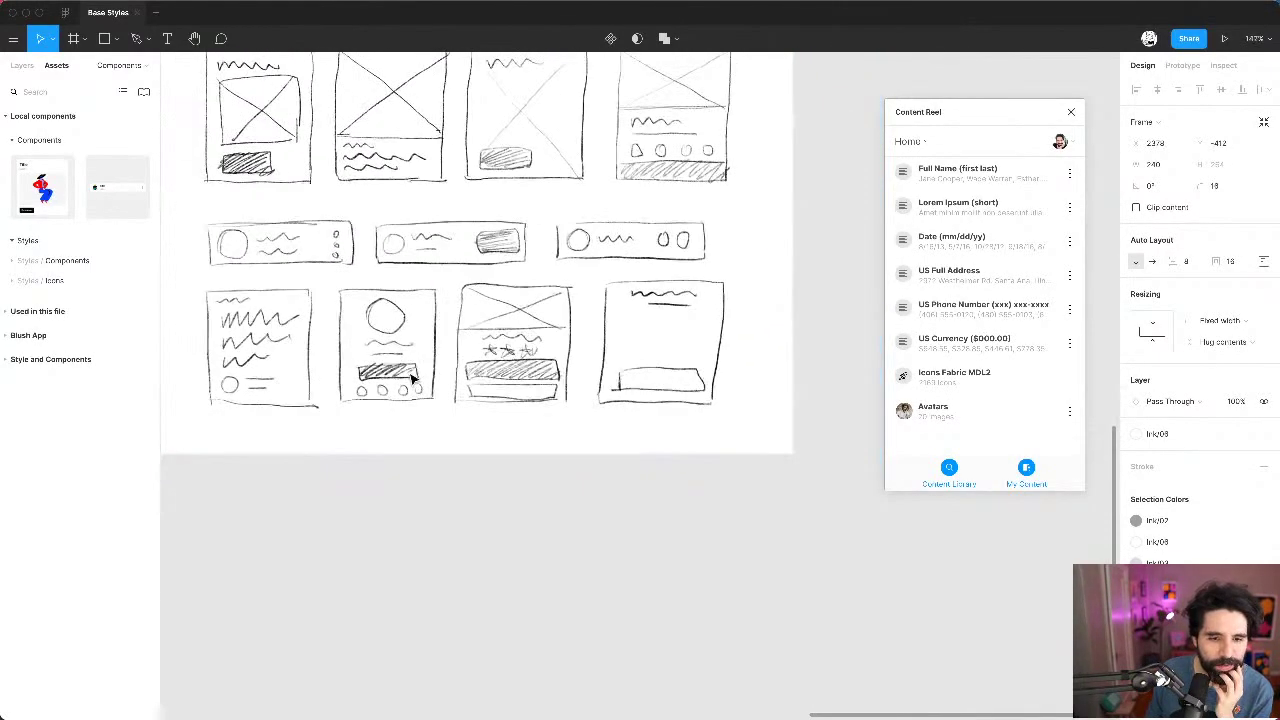
pyautogui.scroll(5, 374, 343)
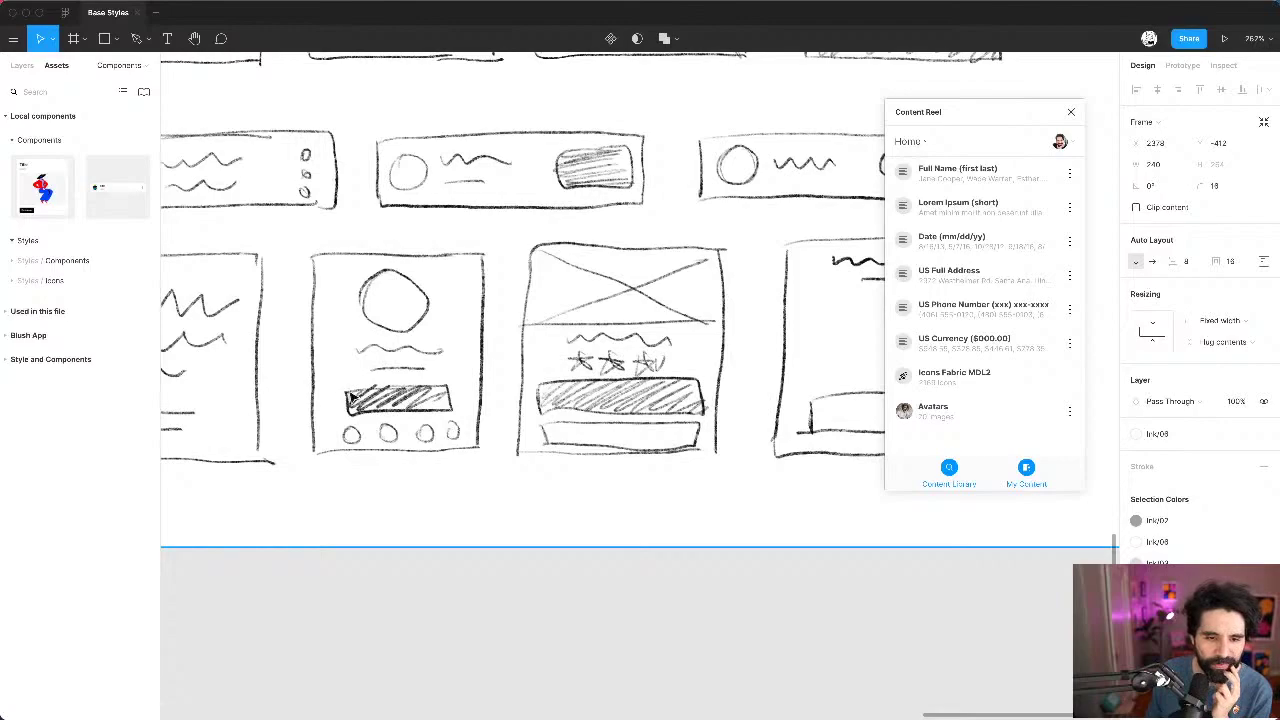
# Step: Duplicate the text card's avatar row onto the empty canvas between the card and the wireframe sketches
pyautogui.scroll(-10, 488, 435)
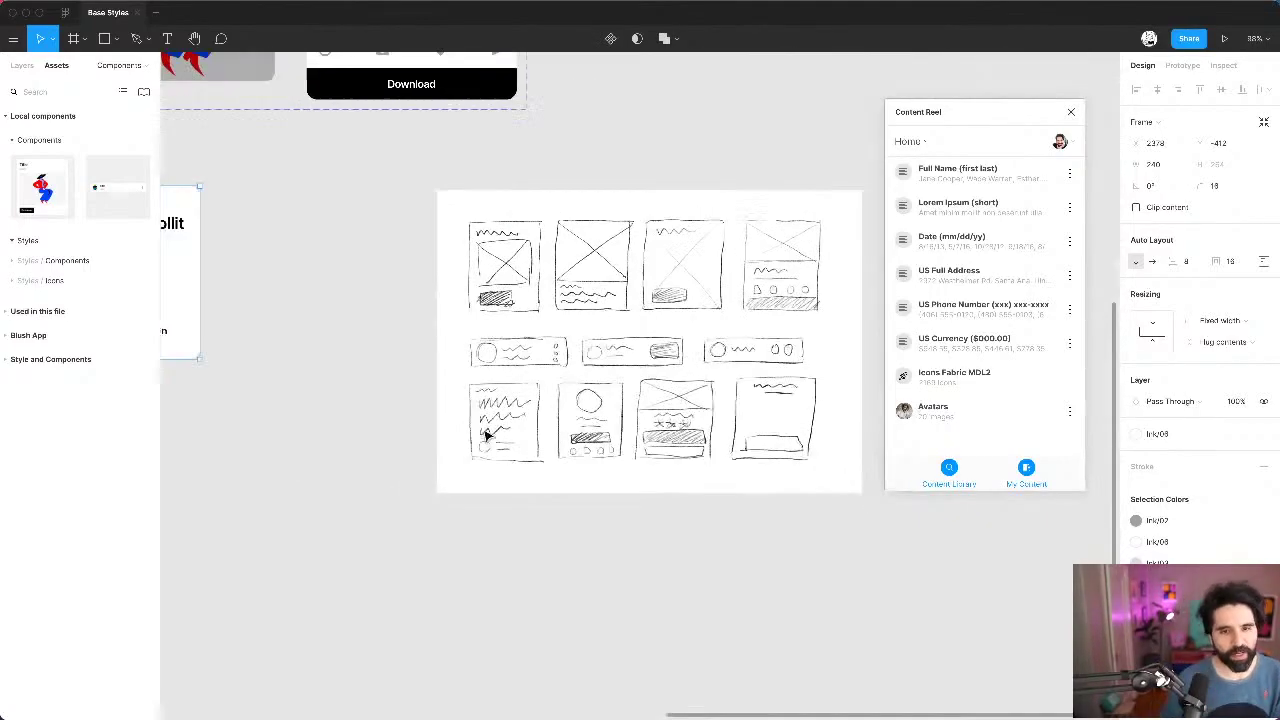
pyautogui.scroll(4, 468, 434)
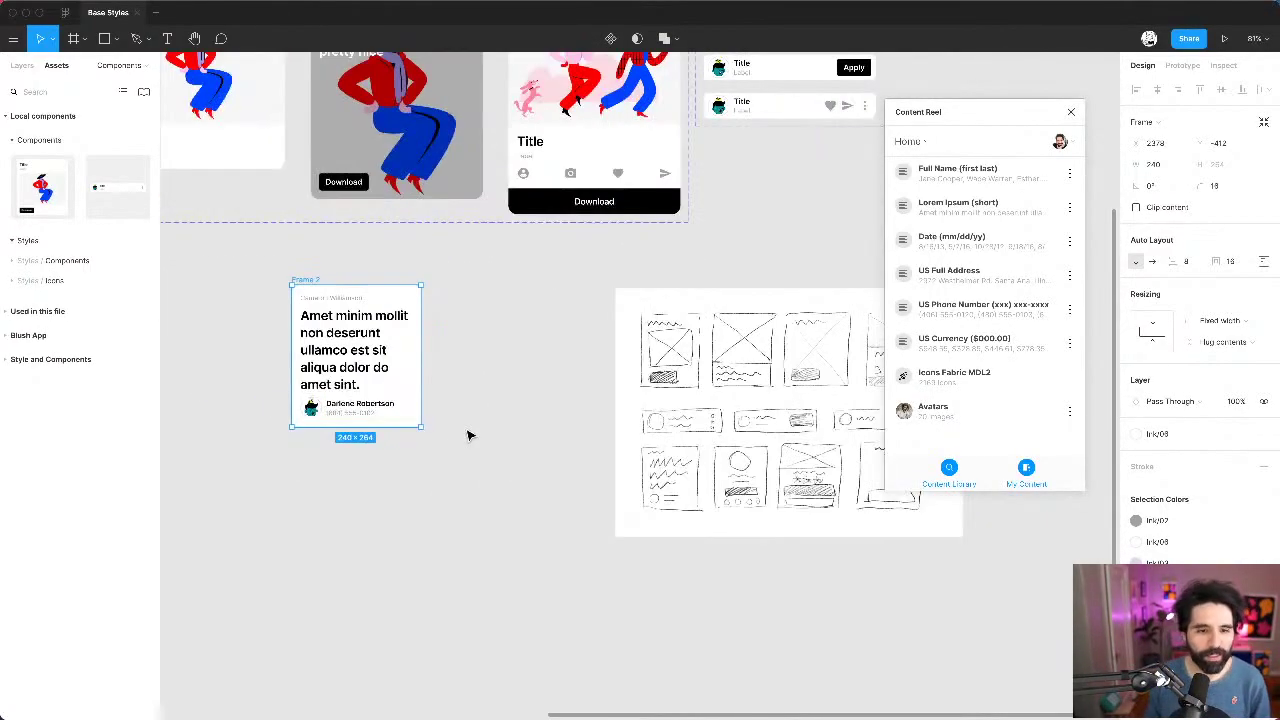
pyautogui.click(467, 435)
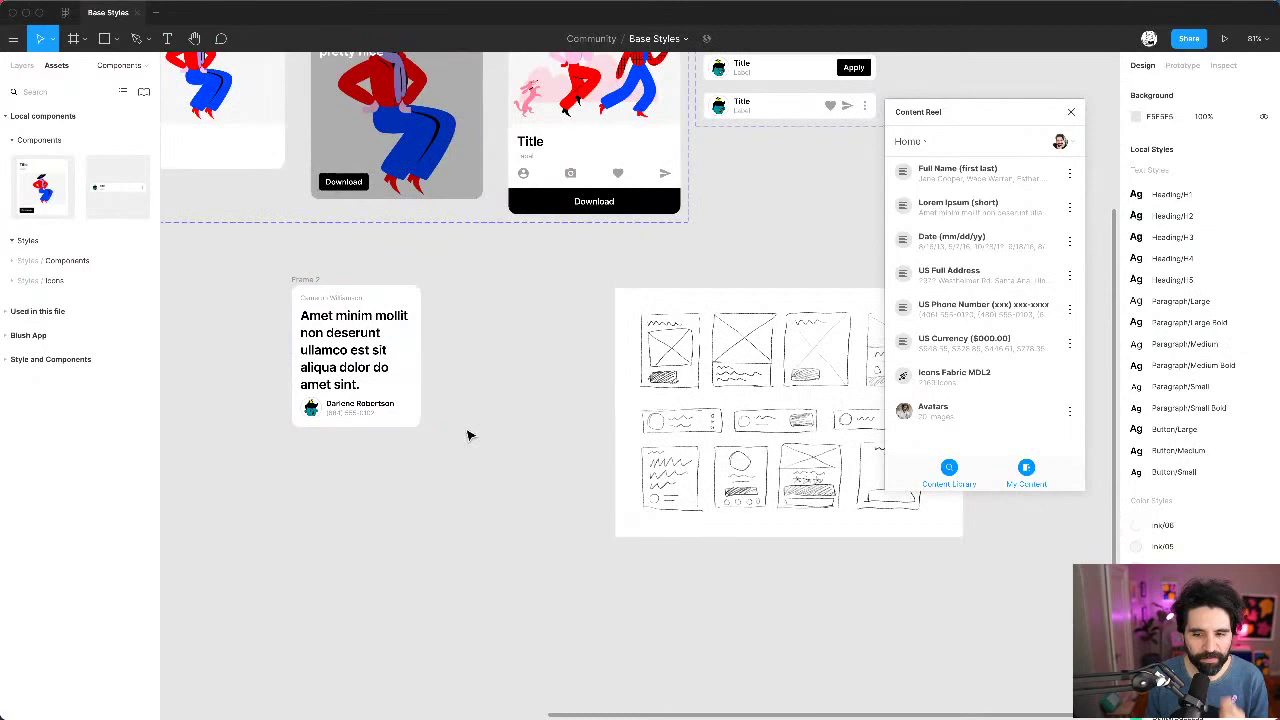
pyautogui.click(364, 419)
pyautogui.moveTo(371, 410); pyautogui.dragTo(540, 314)
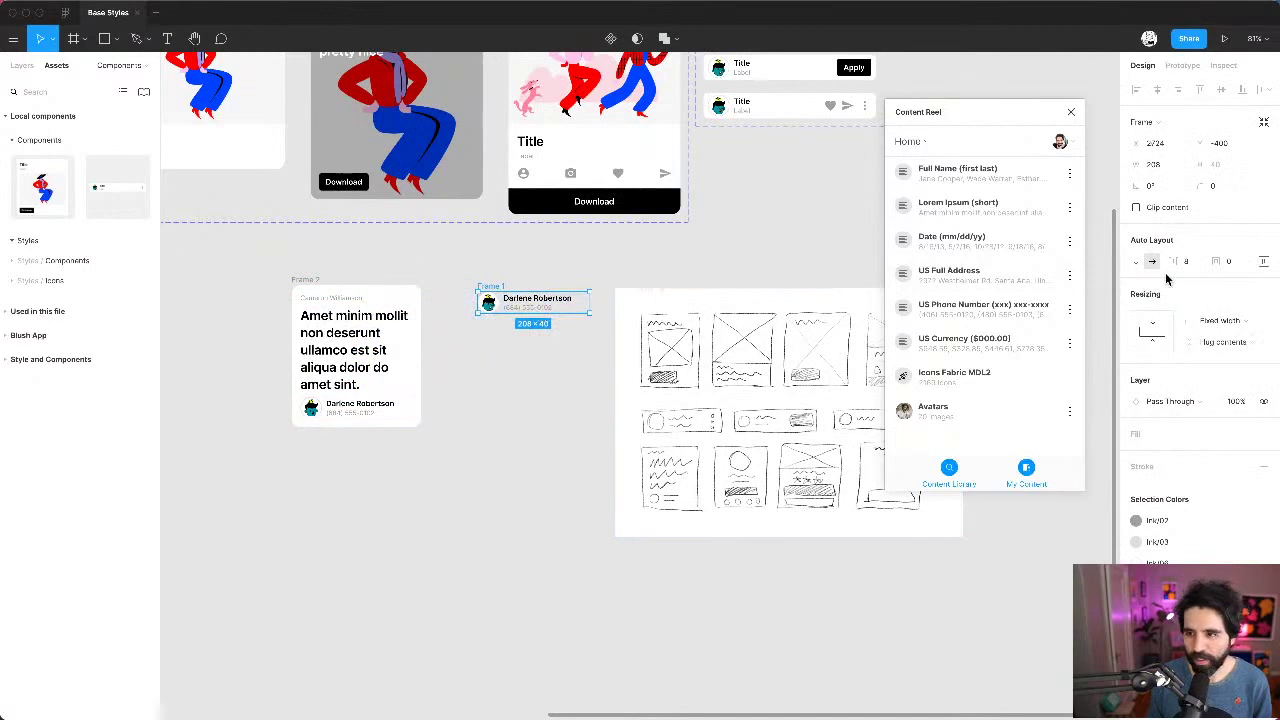
# Step: Switch the duplicated avatar row to vertical auto layout and set its height to Hug contents
pyautogui.click(1136, 261)
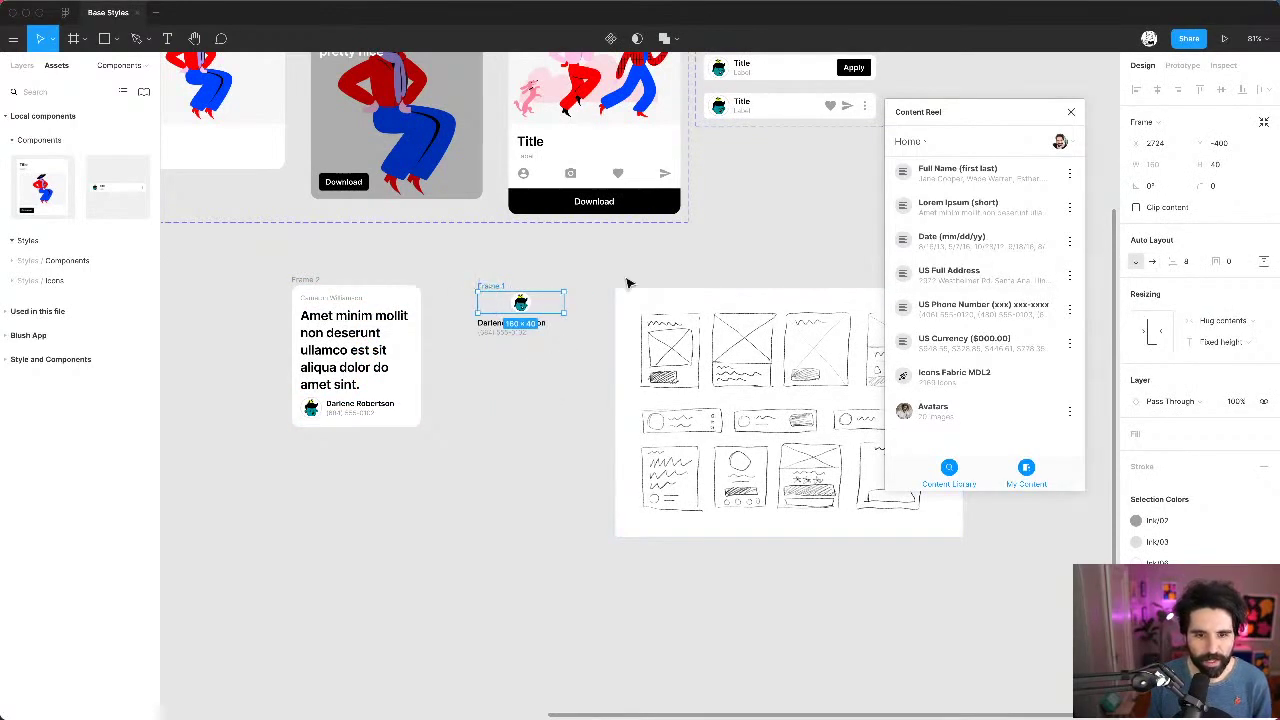
pyautogui.click(583, 259)
pyautogui.click(504, 292)
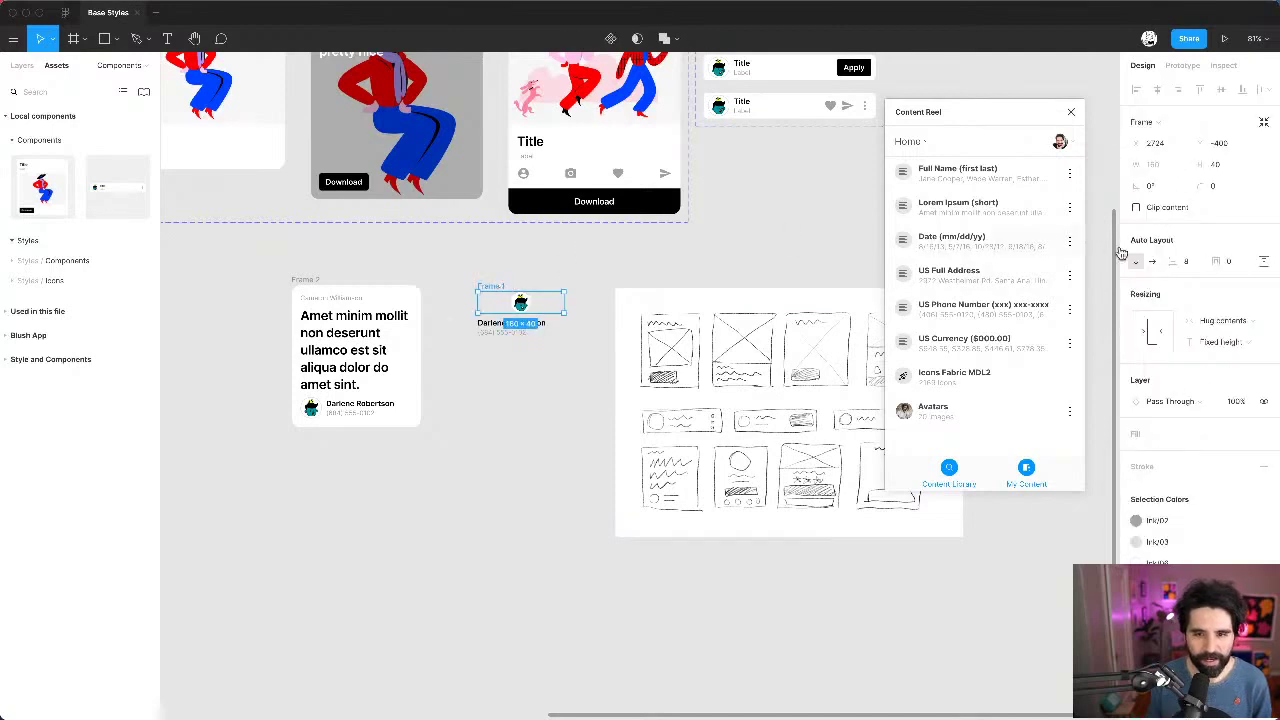
pyautogui.click(1218, 344)
pyautogui.click(1230, 362)
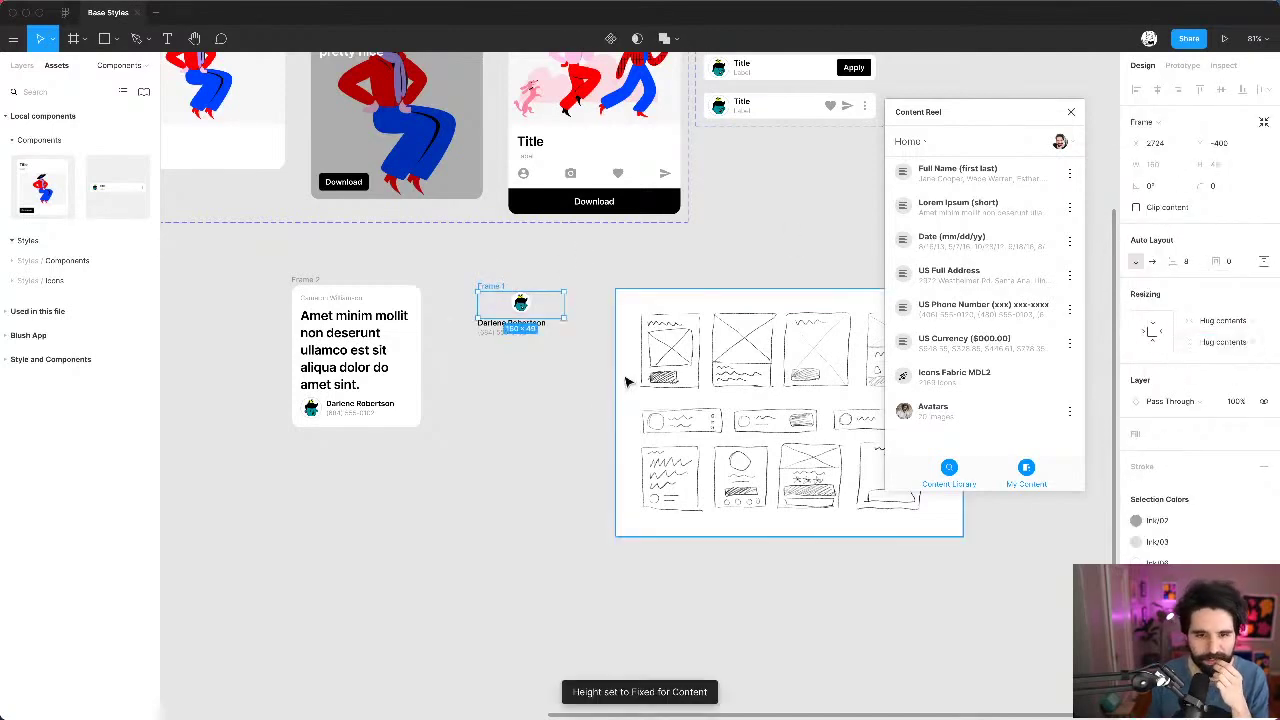
# Step: Make the height of the duplicate's Content frame hug its name and phone number texts
pyautogui.scroll(3, 513, 332)
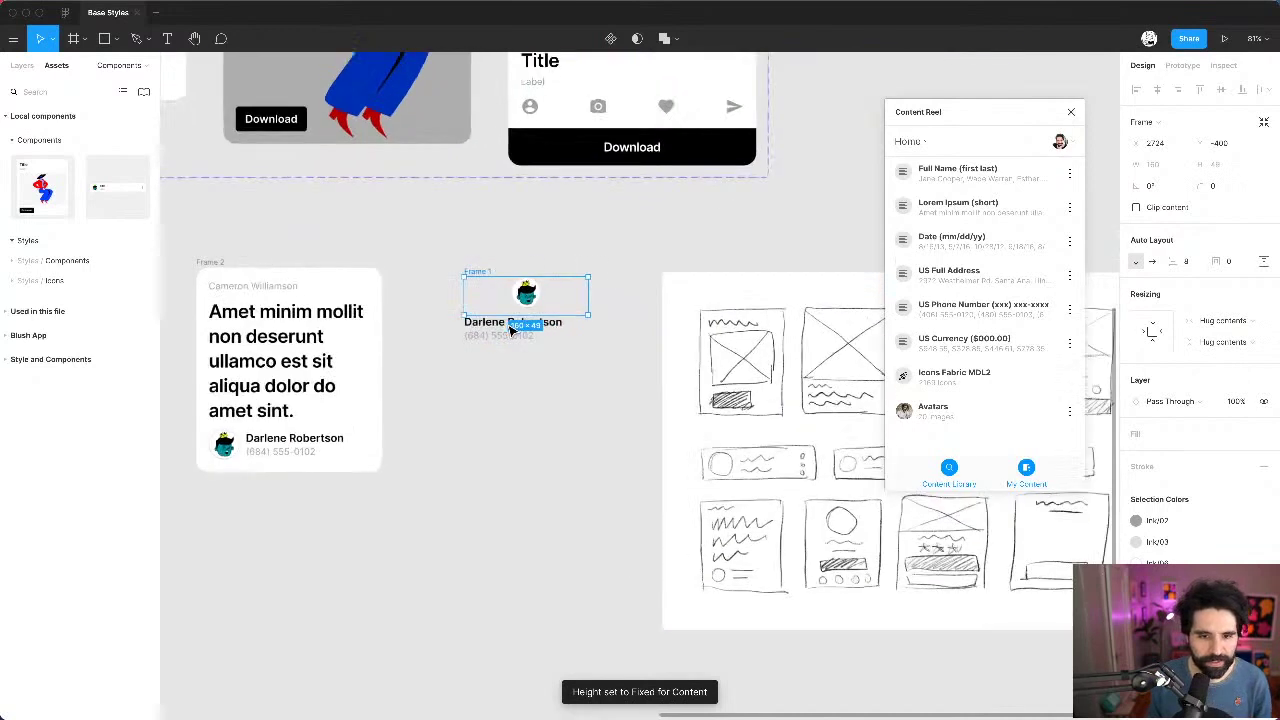
pyautogui.click(508, 331)
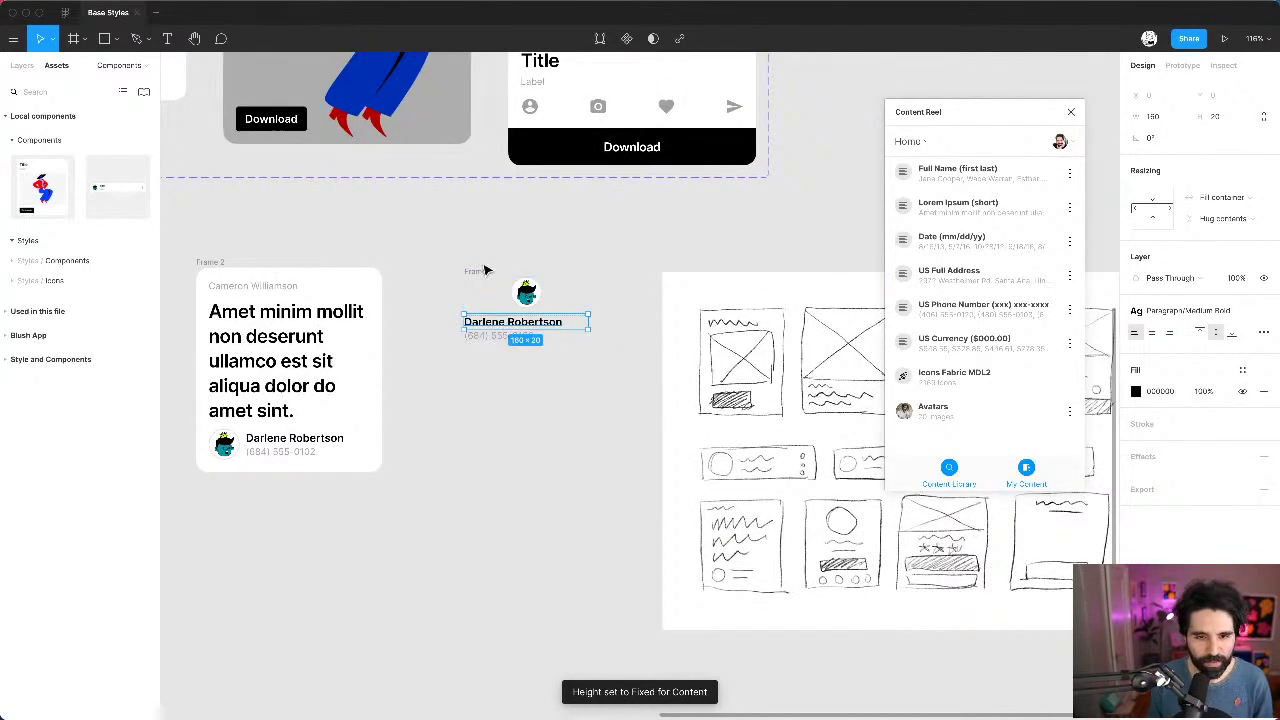
pyautogui.press('Escape')
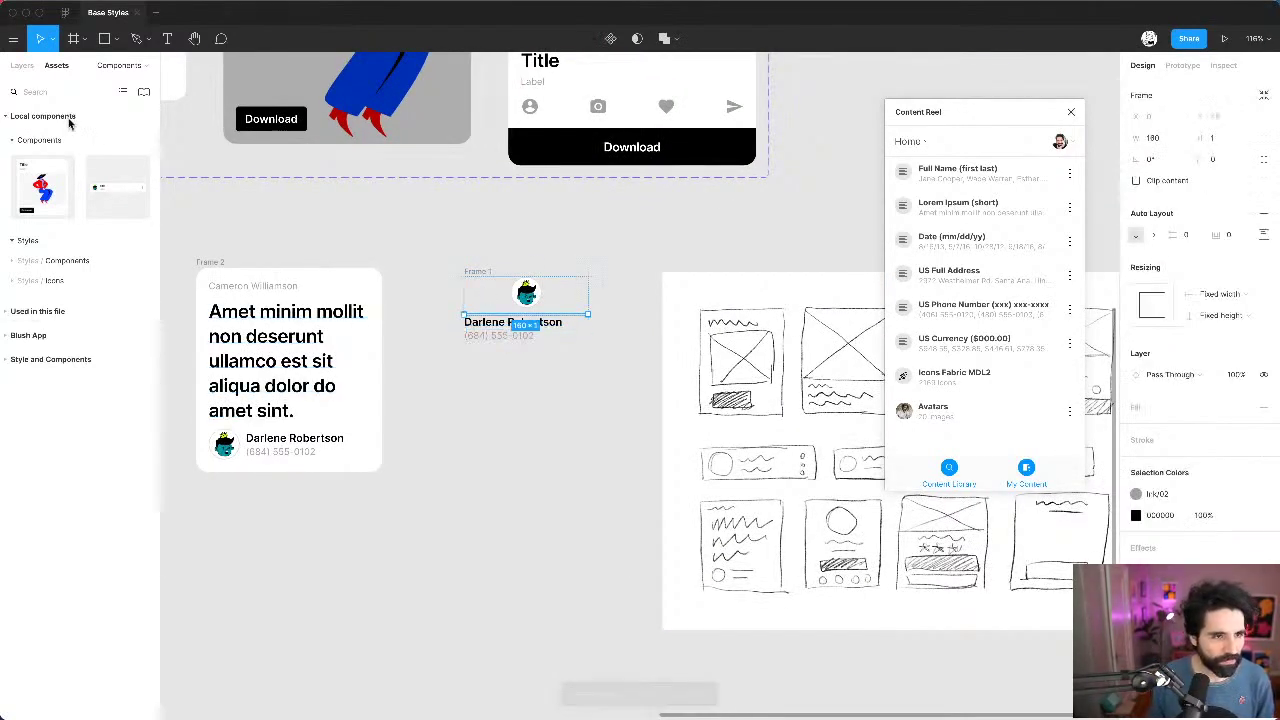
pyautogui.click(22, 65)
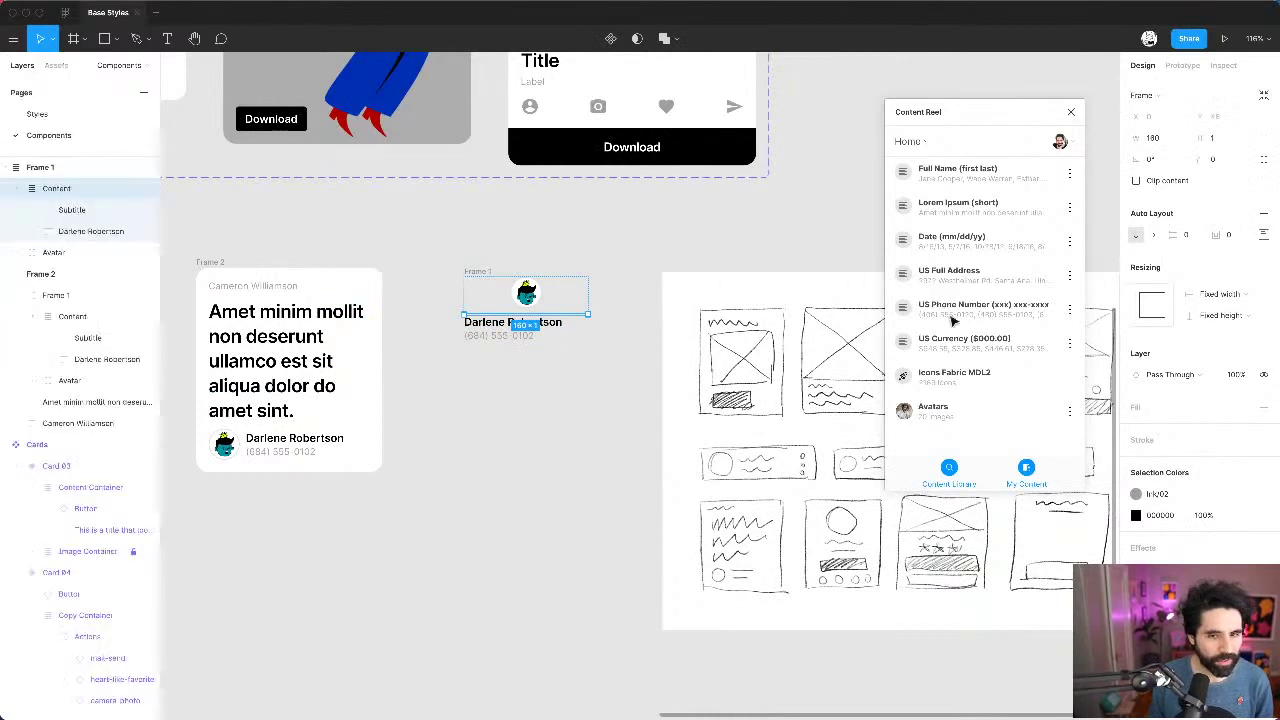
pyautogui.click(1240, 316)
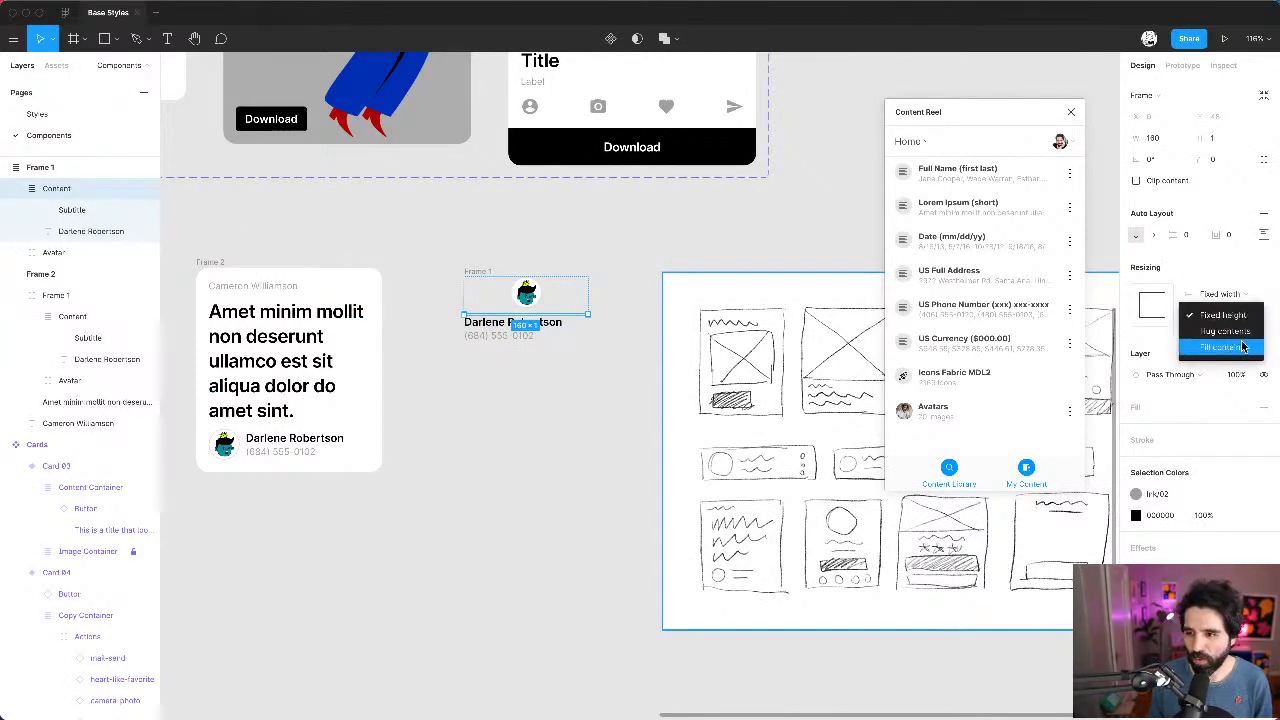
pyautogui.click(1243, 347)
pyautogui.click(479, 276)
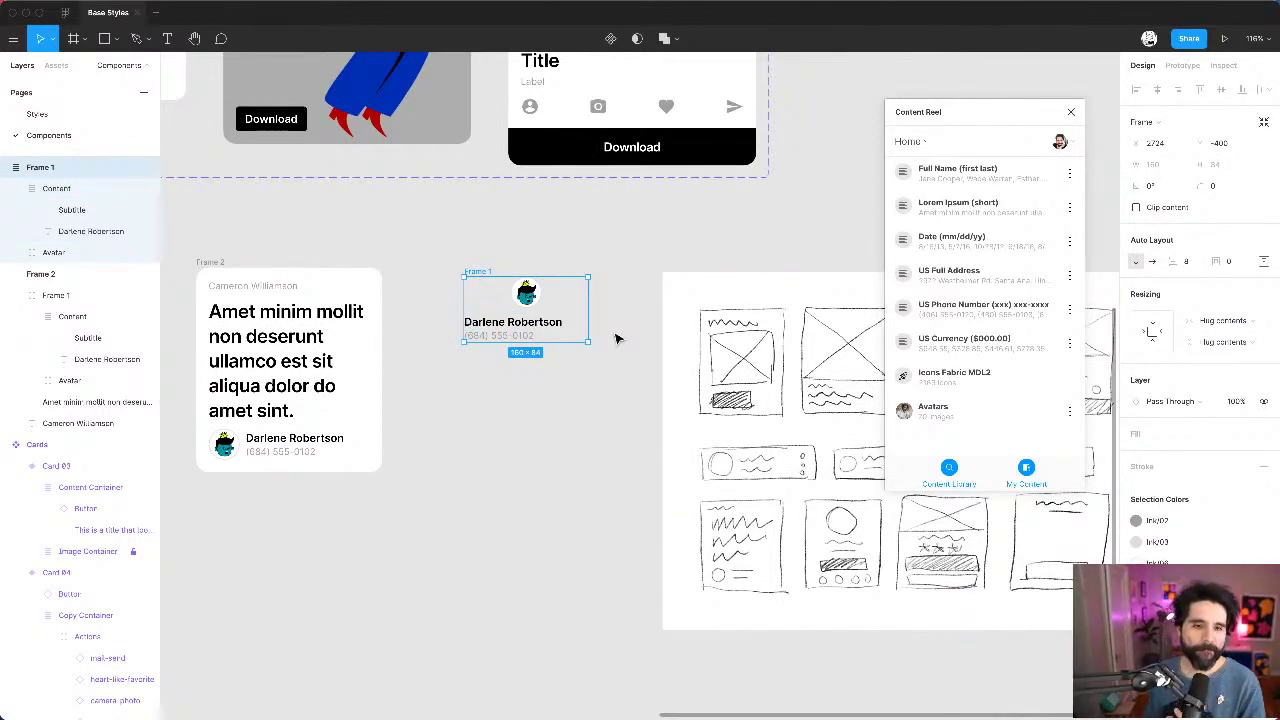
# Step: Centre-align the name and phone number texts under the avatar in the duplicated frame
pyautogui.click(527, 338)
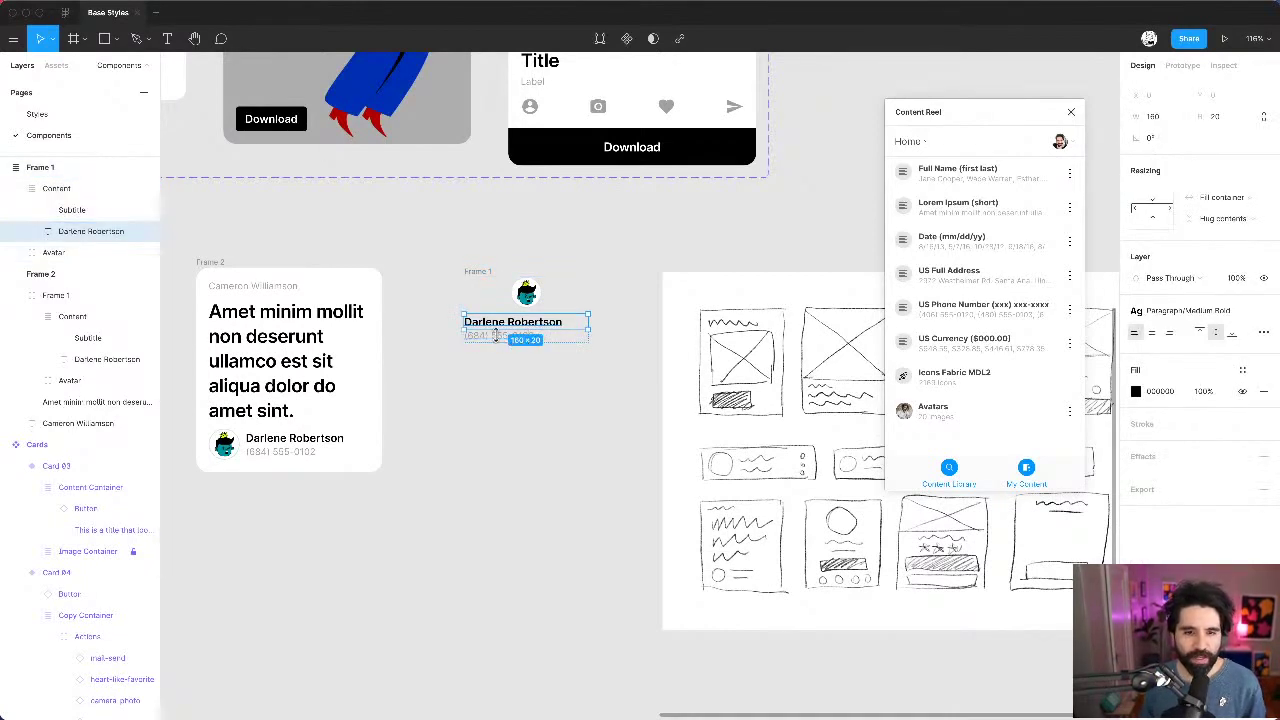
pyautogui.keyDown('shift'); pyautogui.click(490, 336); pyautogui.keyUp('shift')
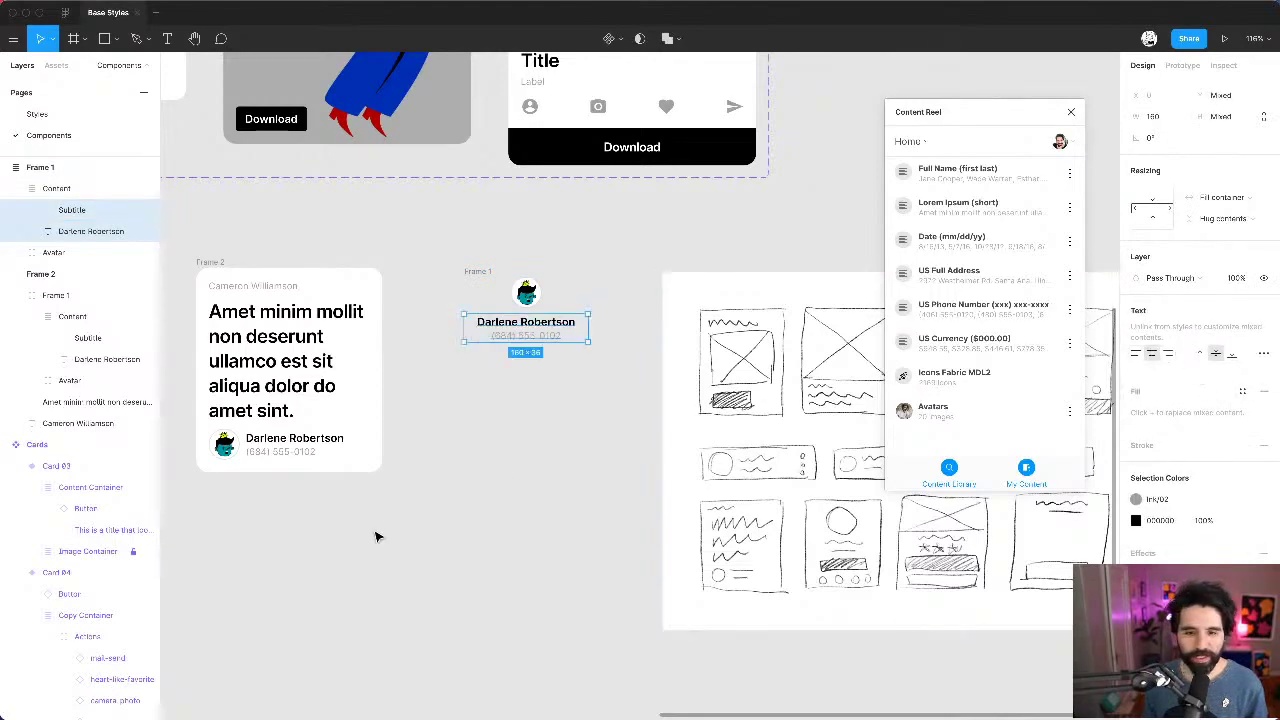
pyautogui.click(443, 511)
# Step: Examine the profile card sketch's button and icon row and compare them with the stacked avatar frame
pyautogui.scroll(-2, 443, 511)
pyautogui.hscroll(3, 443, 511)
pyautogui.scroll(5, 587, 504)
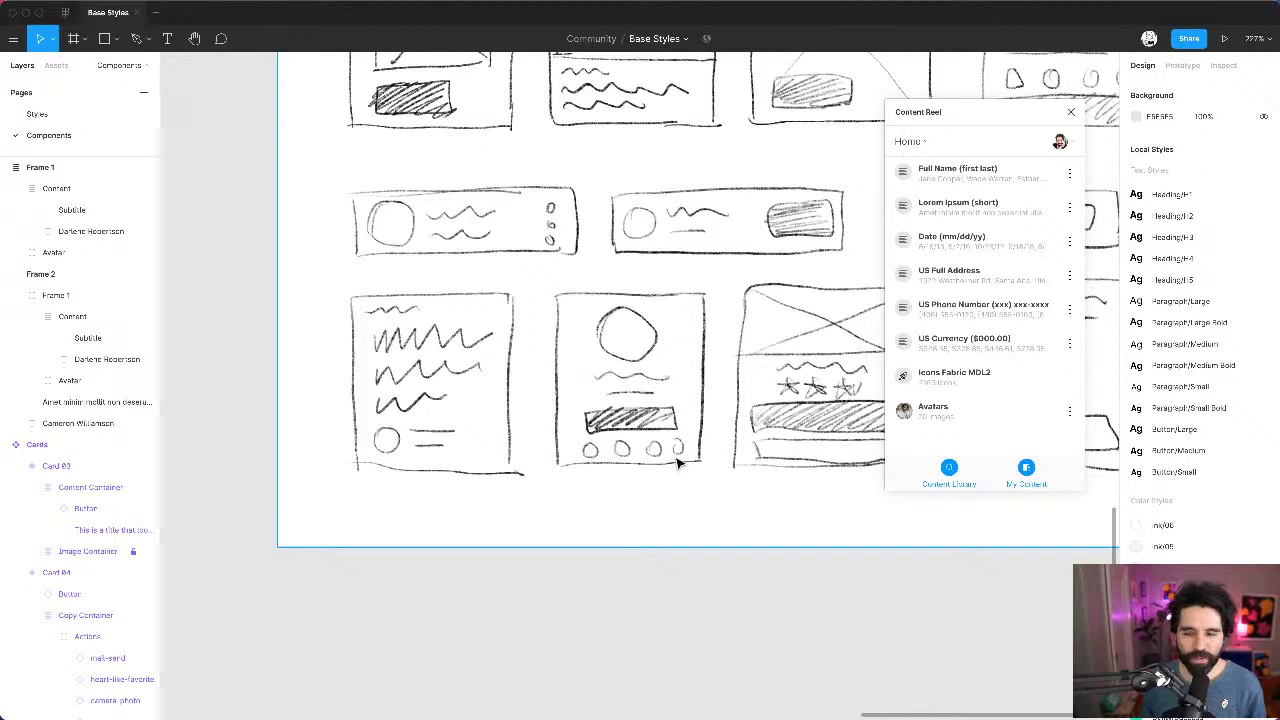
pyautogui.scroll(-5, 634, 412)
pyautogui.scroll(2, 600, 380)
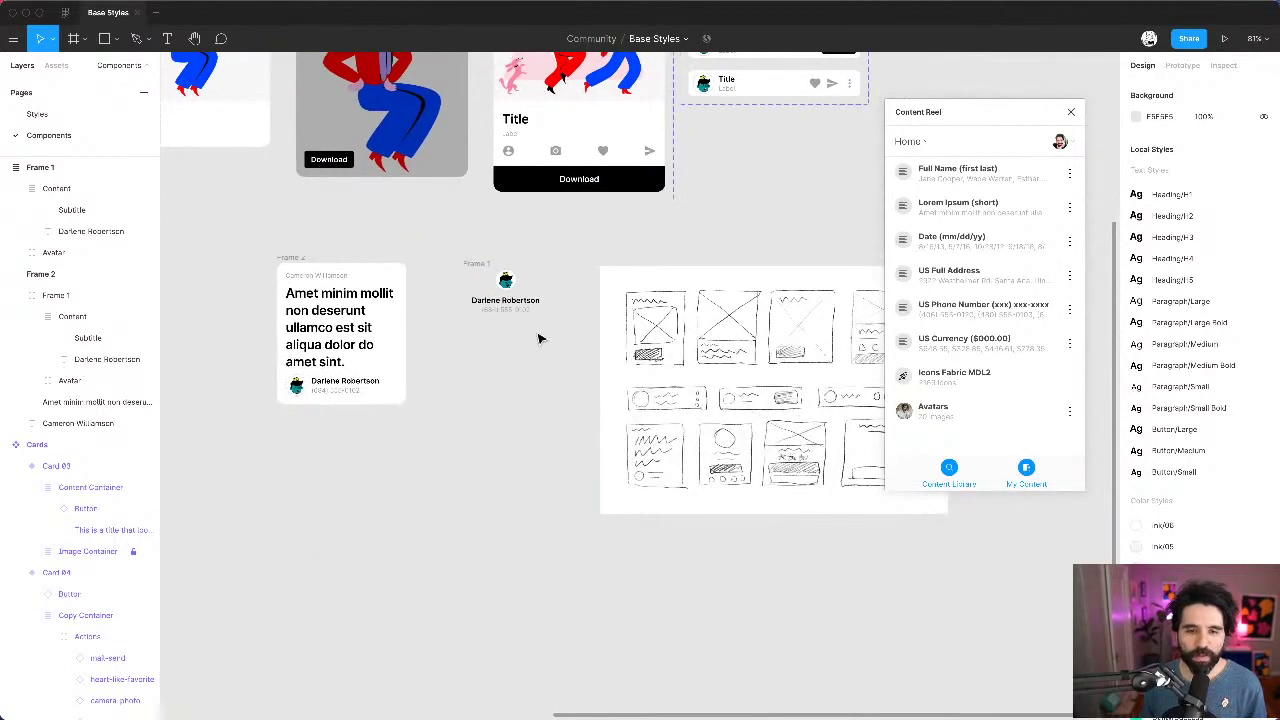
pyautogui.scroll(4, 540, 337)
pyautogui.hscroll(2, 542, 380)
pyautogui.scroll(-1, 542, 380)
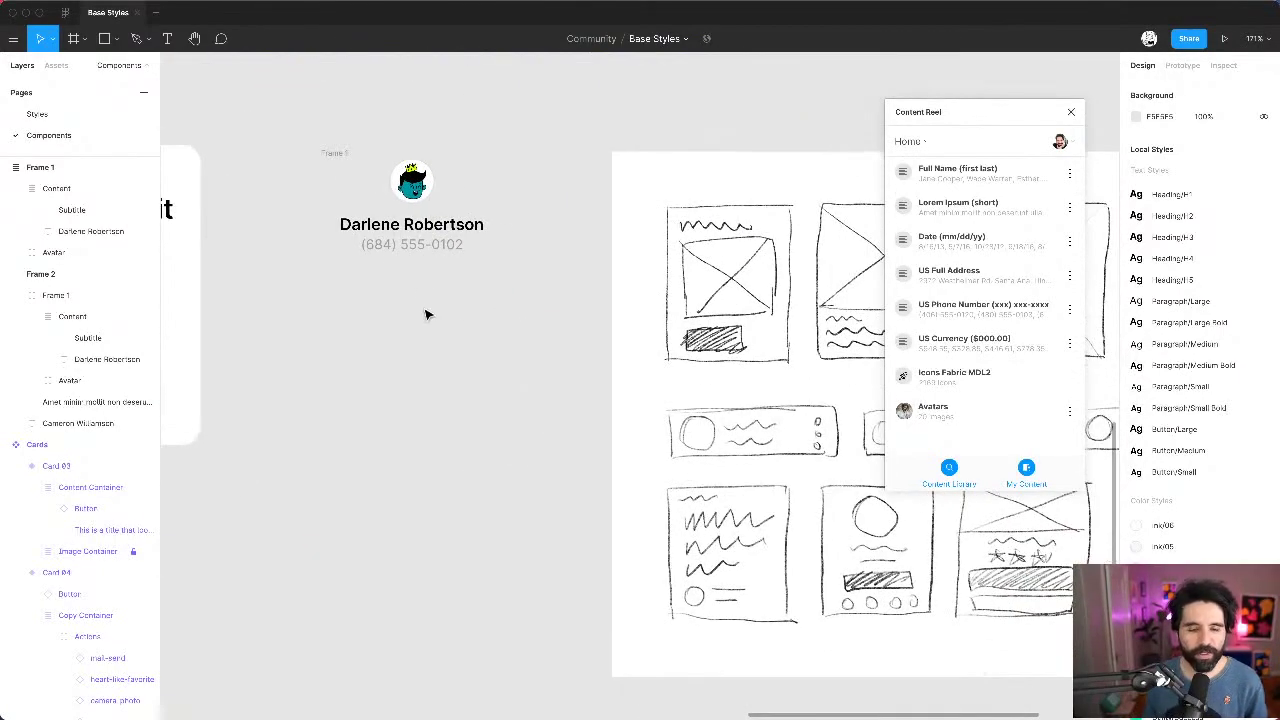
pyautogui.scroll(-4, 425, 315)
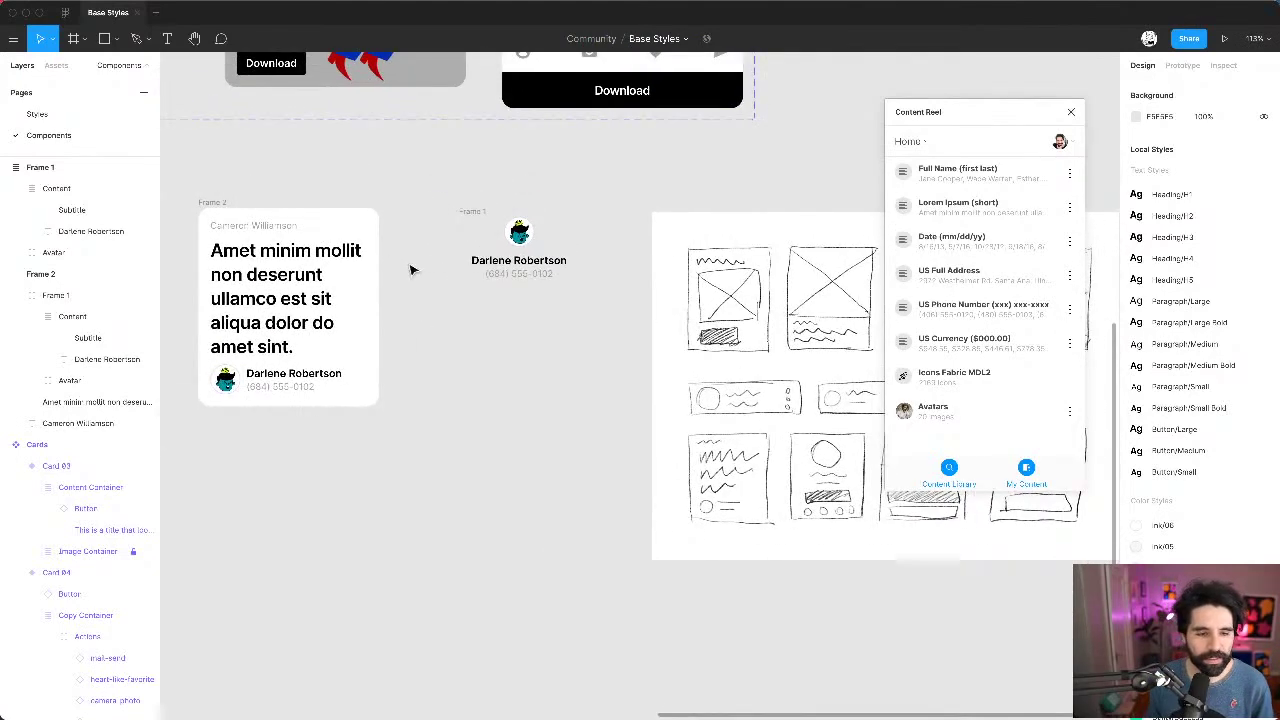
# Step: Add a Download button component to the profile frame and place it below the phone number
pyautogui.click(58, 68)
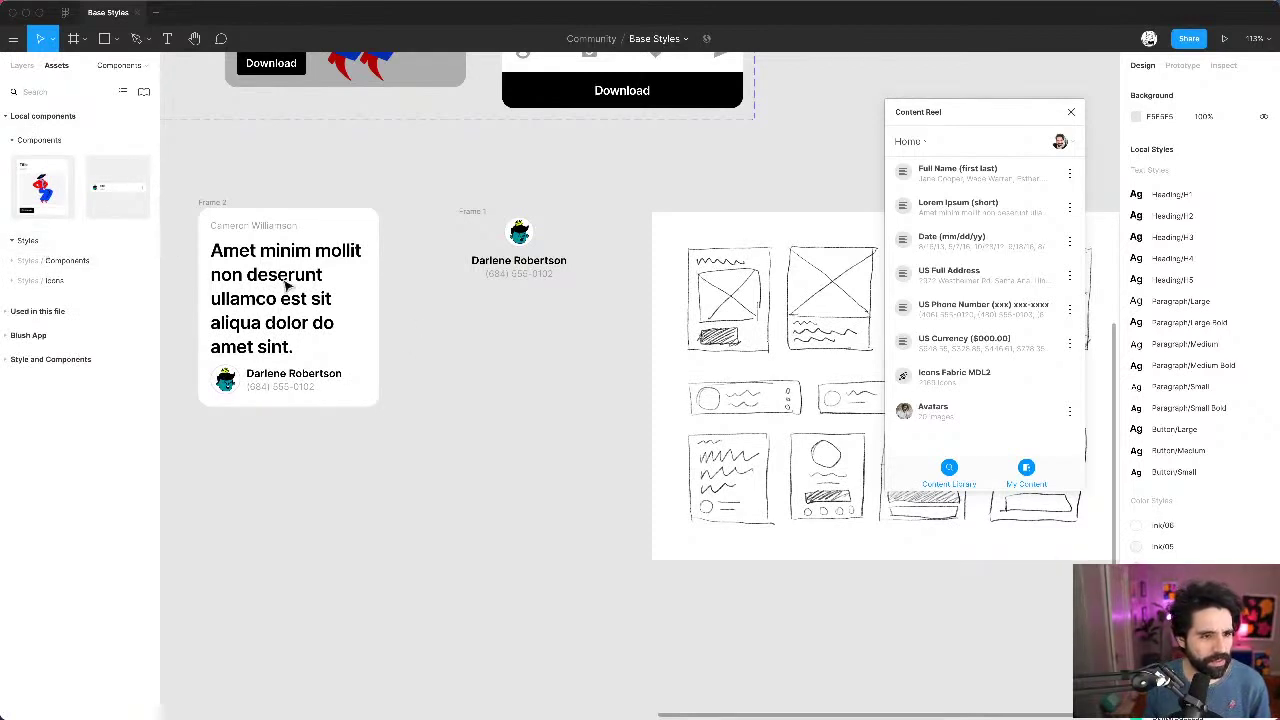
pyautogui.click(13, 262)
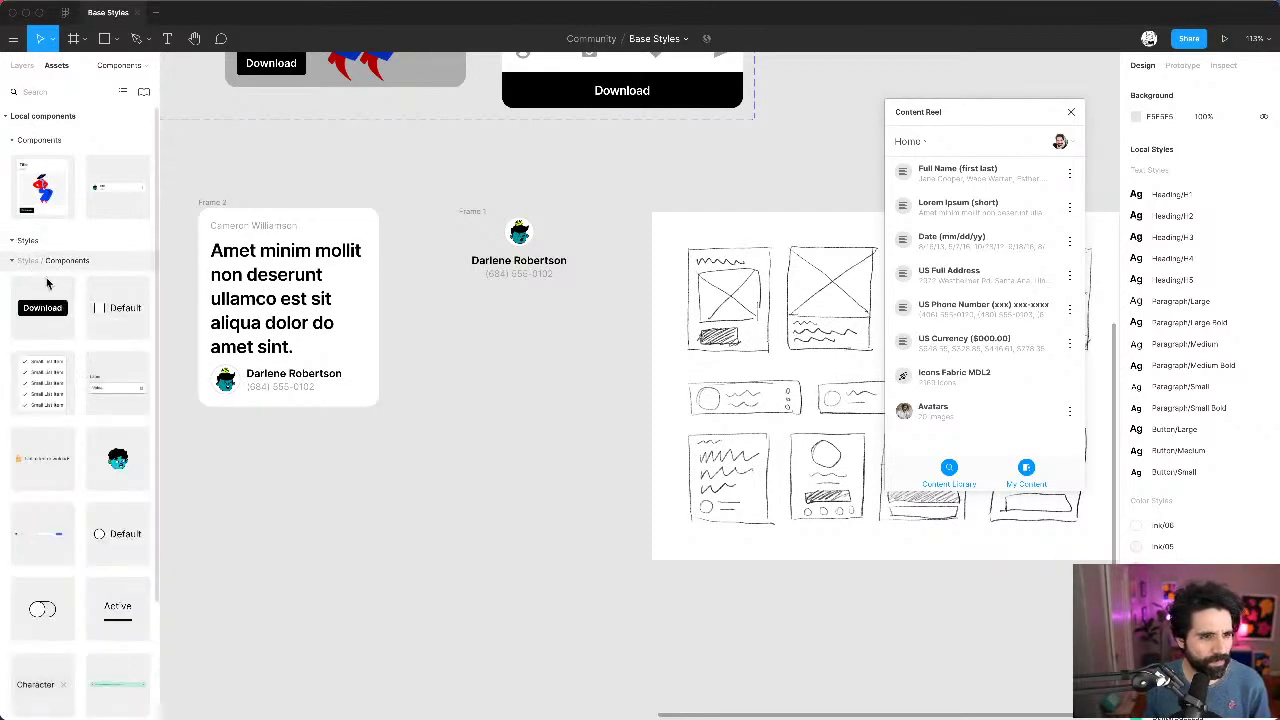
pyautogui.moveTo(54, 337); pyautogui.dragTo(503, 220)
pyautogui.click(511, 380)
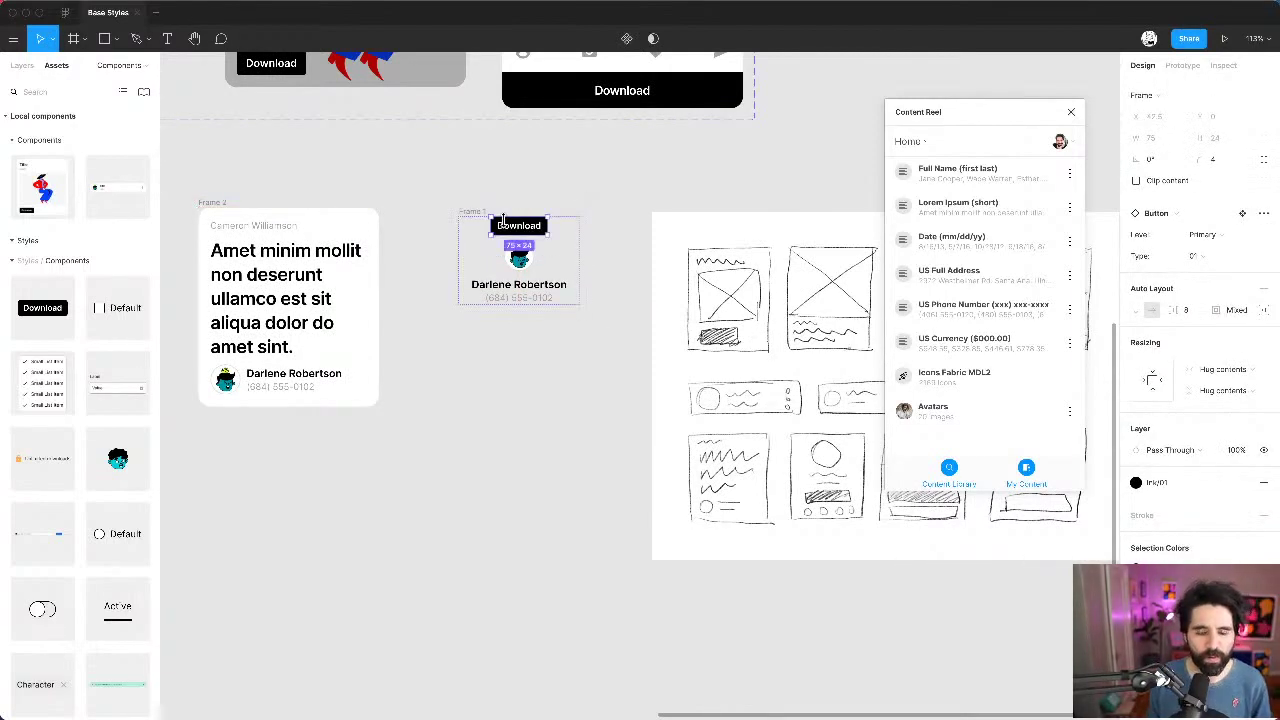
pyautogui.press('Down')
pyautogui.press('Down')
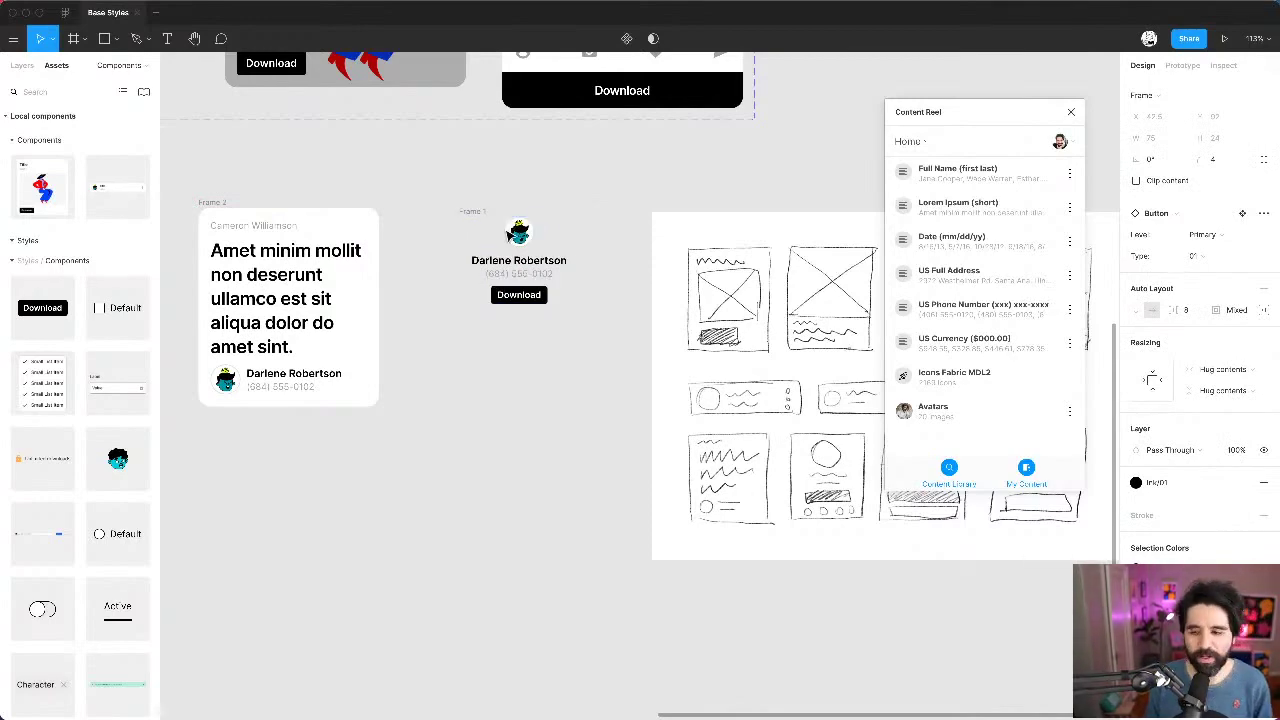
# Step: Copy the four-icon actions row from the illustrated Download card into the profile frame, below its button
pyautogui.hscroll(3, 563, 434)
pyautogui.scroll(3, 334, 406)
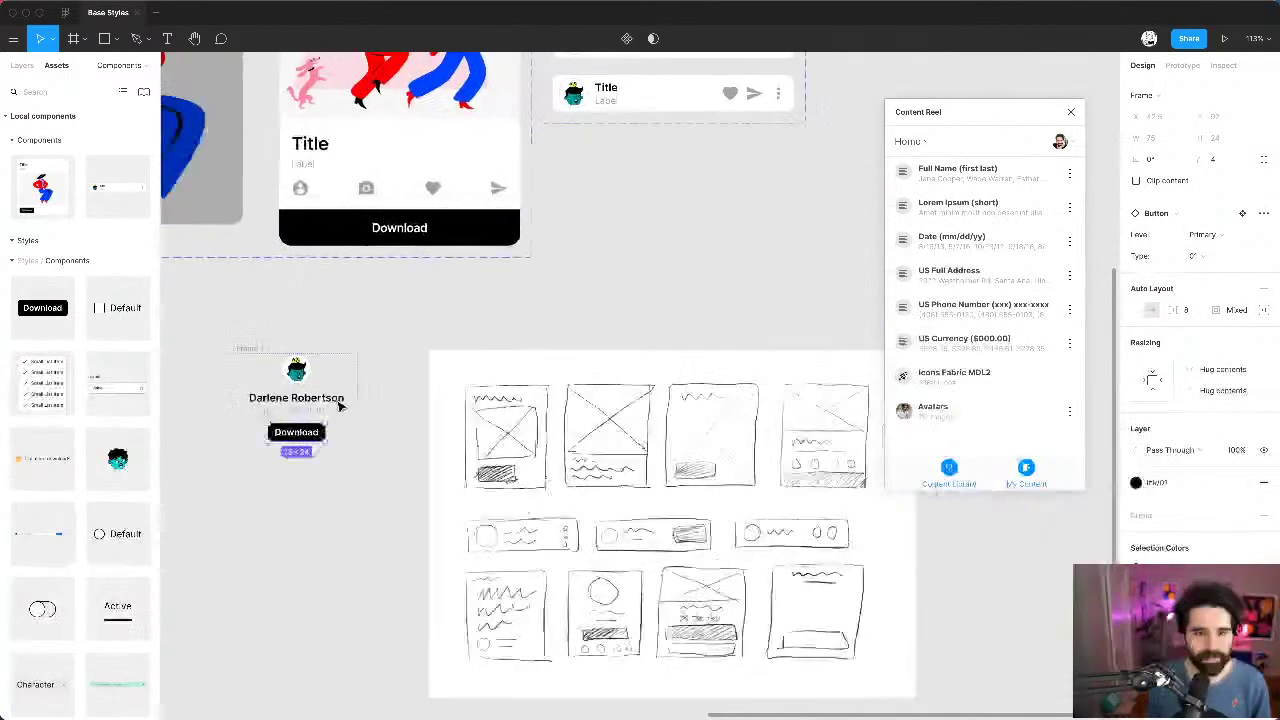
pyautogui.click(427, 192)
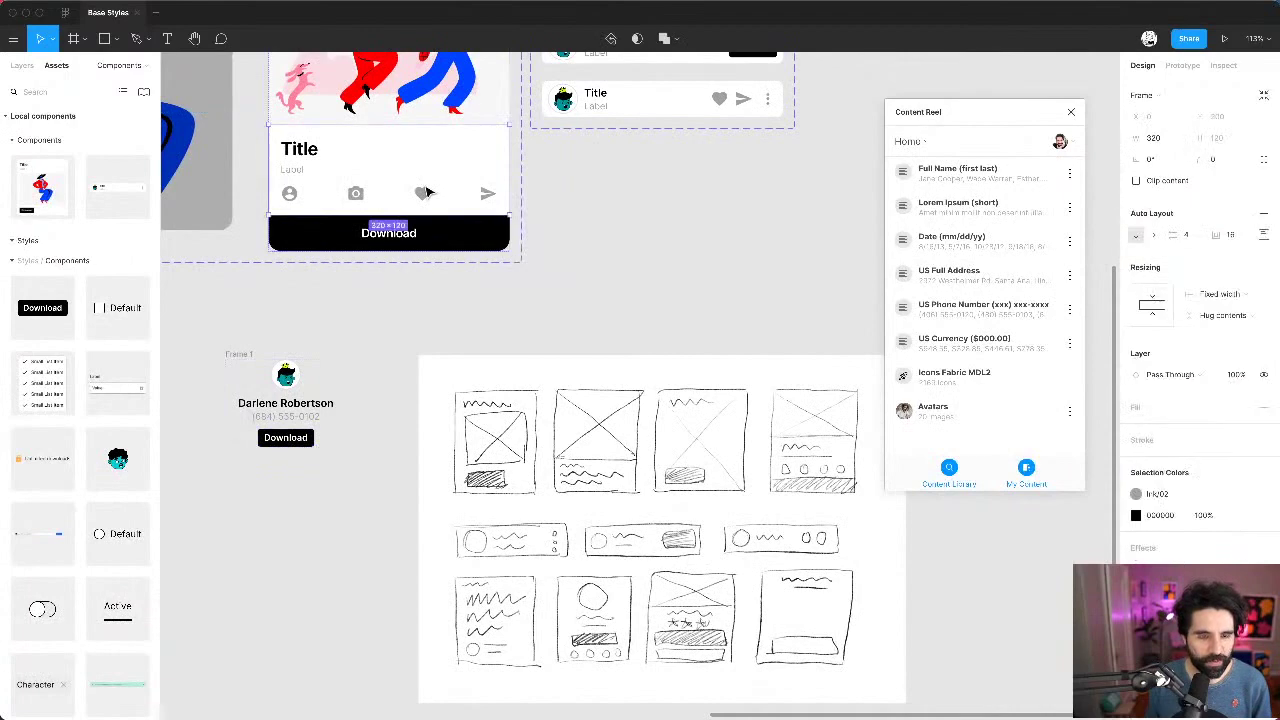
pyautogui.click(427, 192)
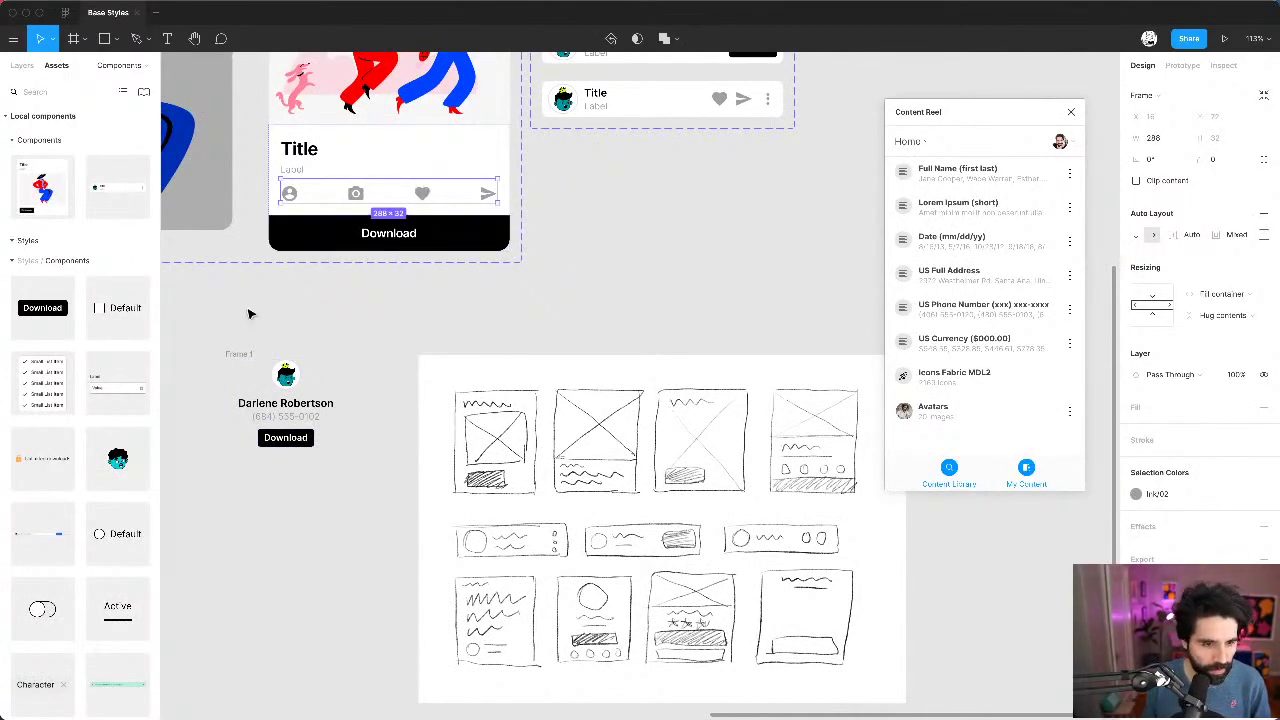
pyautogui.click(239, 355)
pyautogui.hotkey('ctrl', 'v')
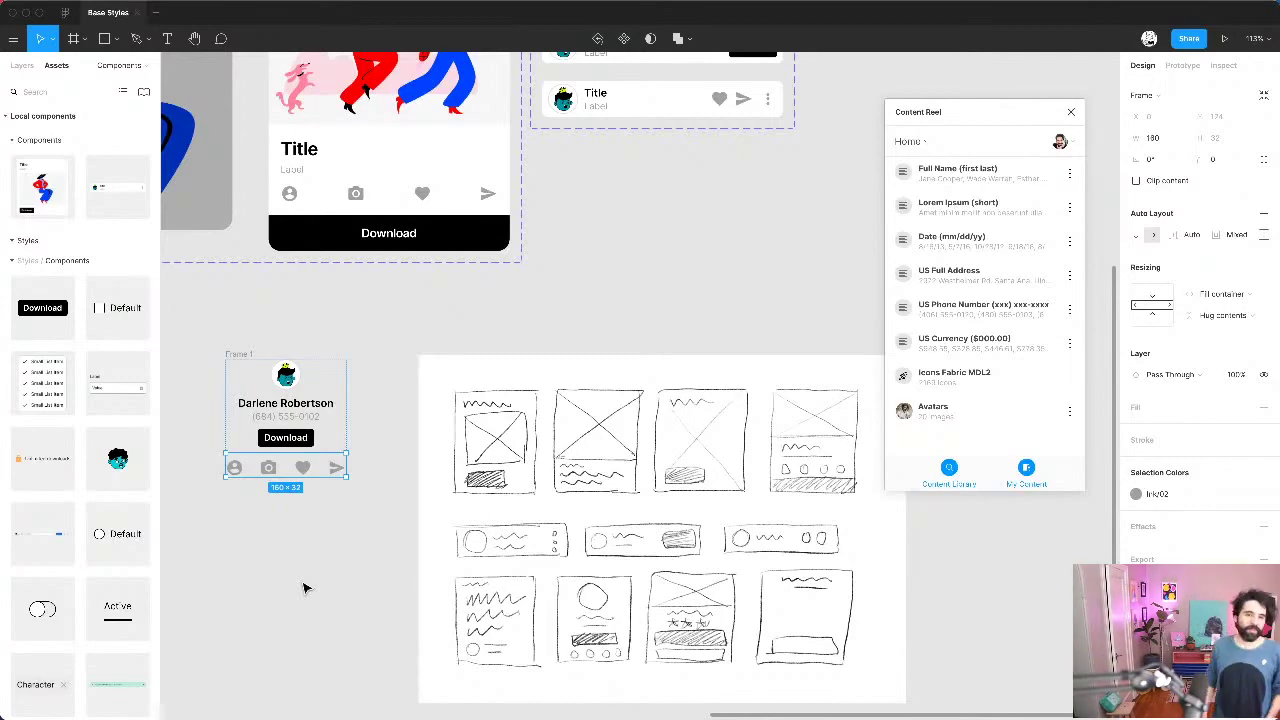
pyautogui.click(381, 373)
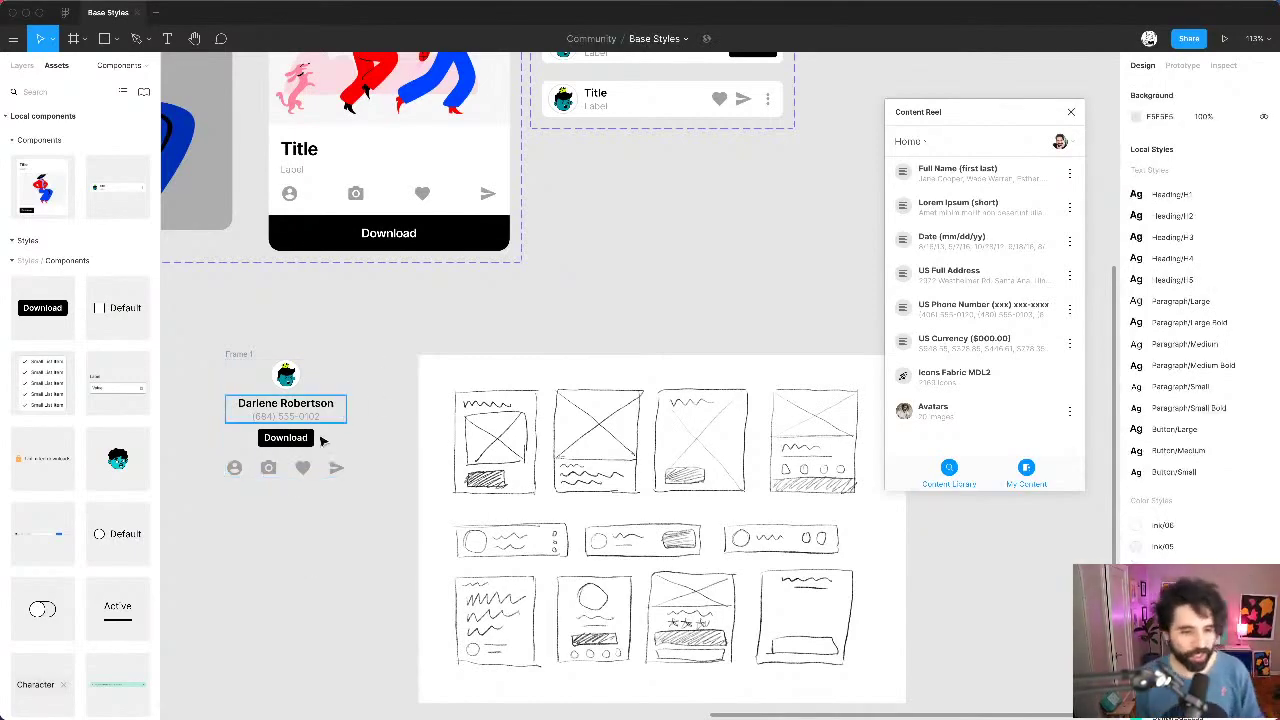
# Step: Set the profile frame's Download button width to Fill container and close the Content Reel plugin
pyautogui.click(286, 437)
pyautogui.scroll(3, 273, 470)
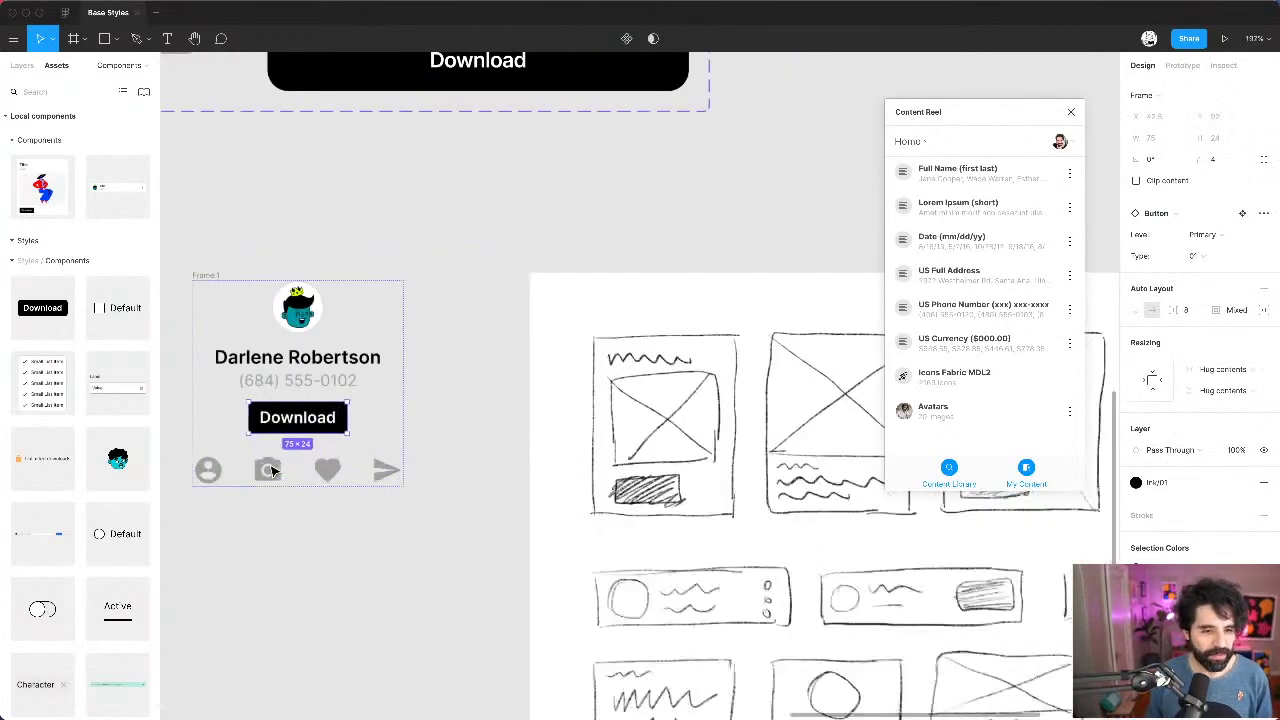
pyautogui.click(1228, 235)
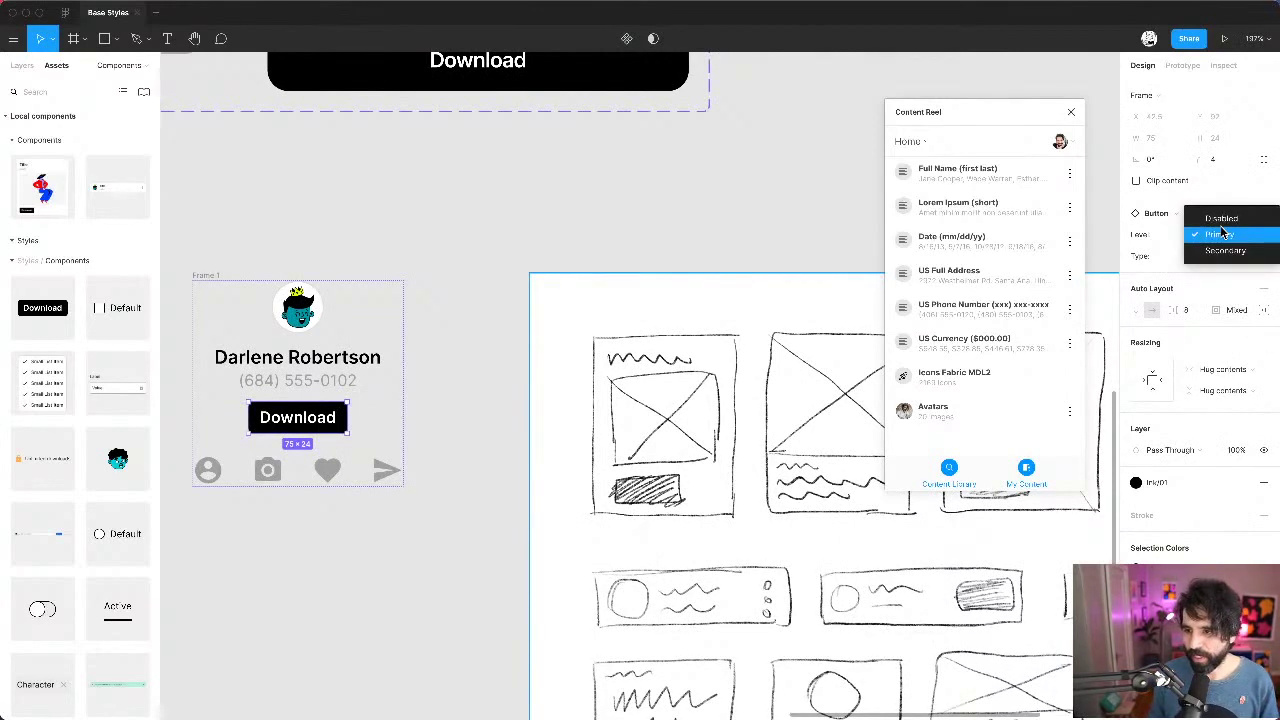
pyautogui.click(1236, 285)
pyautogui.click(1228, 372)
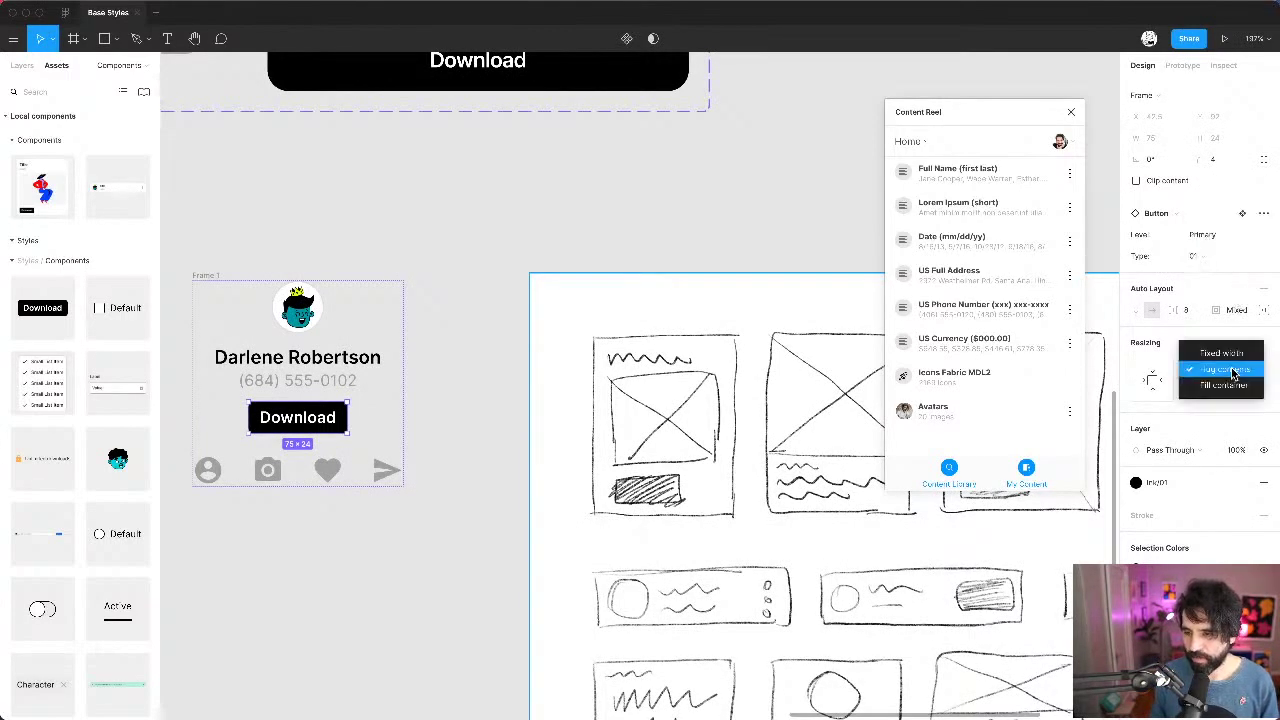
pyautogui.click(1208, 390)
pyautogui.click(1072, 112)
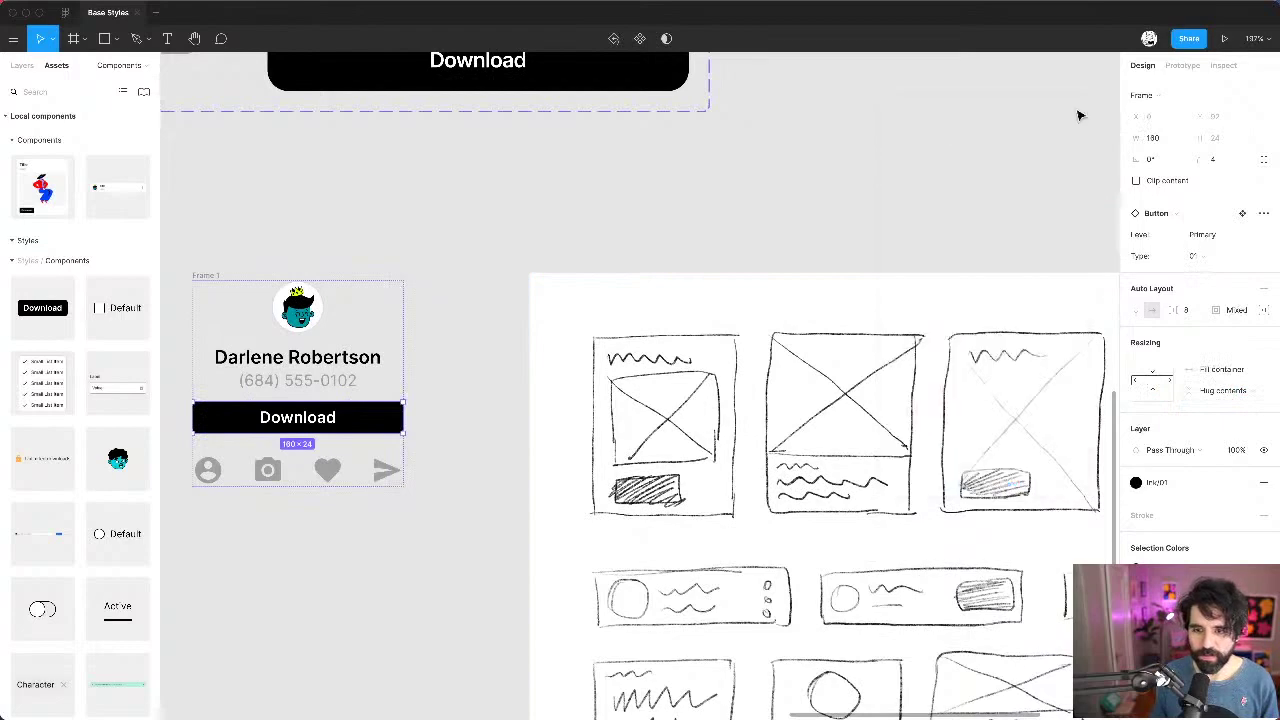
# Step: Set the auto layout padding of the profile frame to 16
pyautogui.hscroll(-5, 590, 220)
pyautogui.scroll(-3, 590, 220)
pyautogui.click(543, 489)
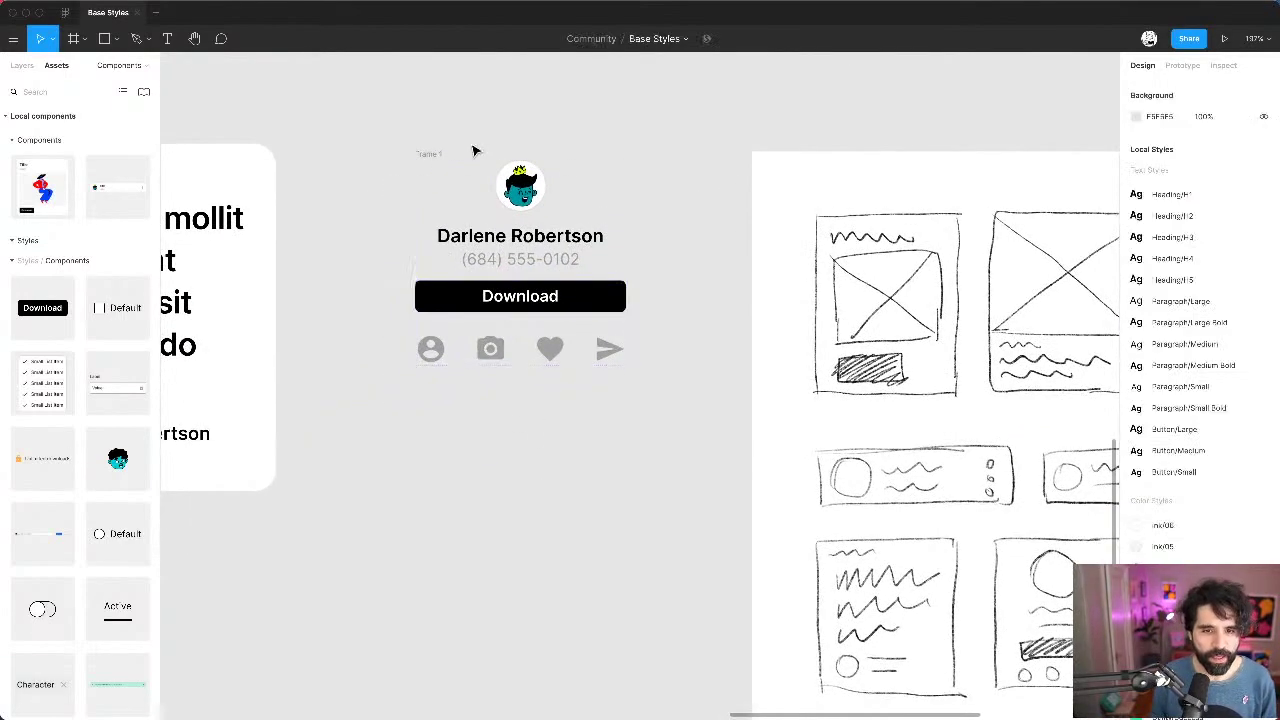
pyautogui.click(432, 158)
pyautogui.scroll(-3, 430, 156)
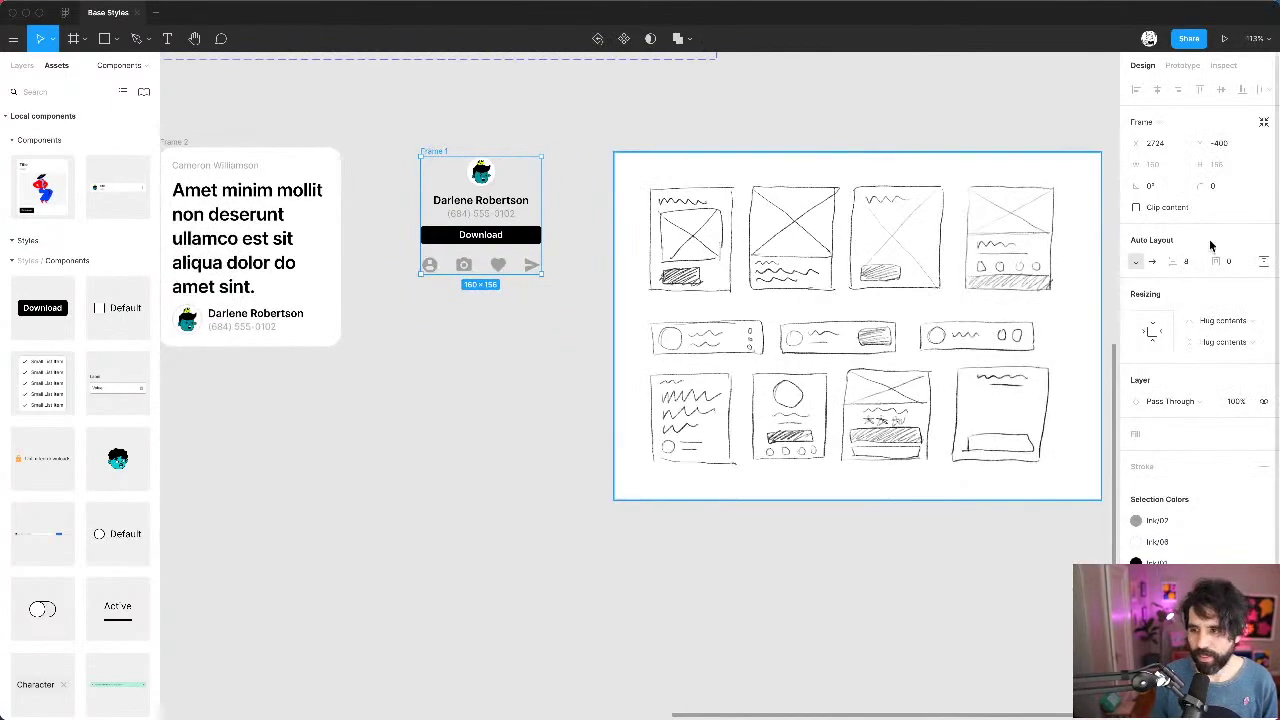
pyautogui.click(1240, 262)
pyautogui.write('16')
pyautogui.press('Return')
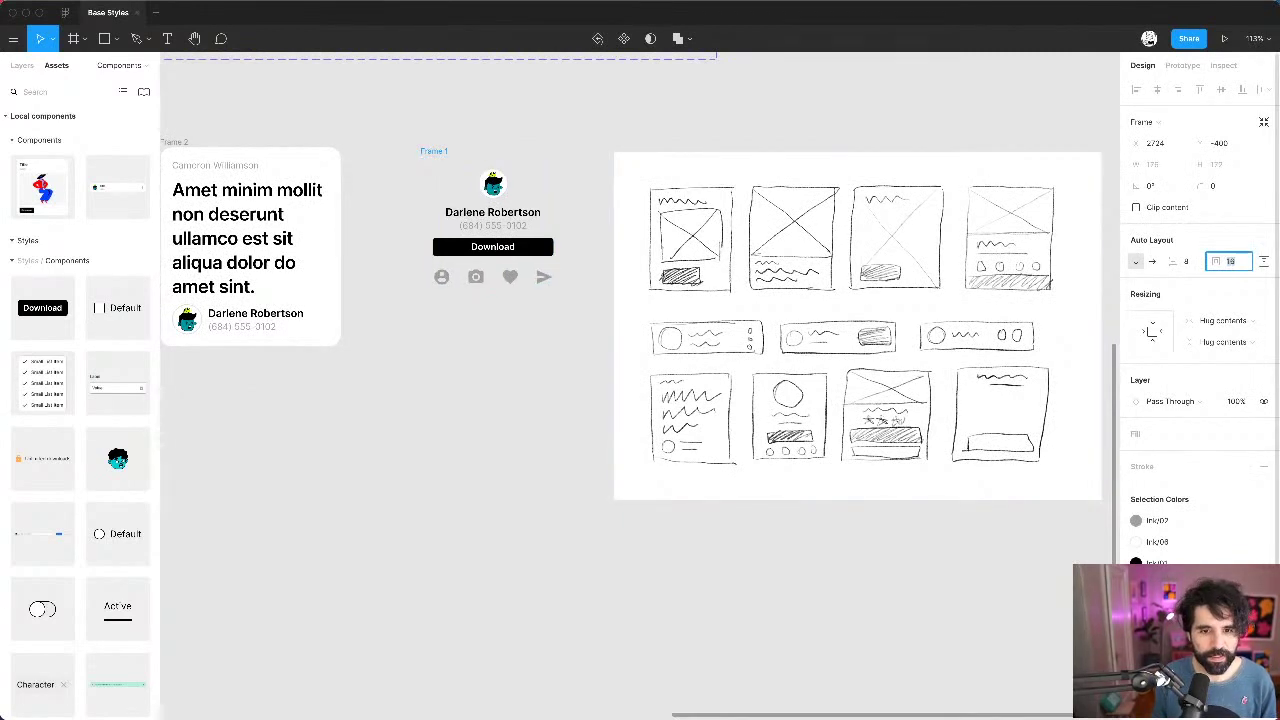
# Step: Set the profile frame's corner radius to 16 and fill it with the white Ink color style
pyautogui.click(1218, 186)
pyautogui.write('16')
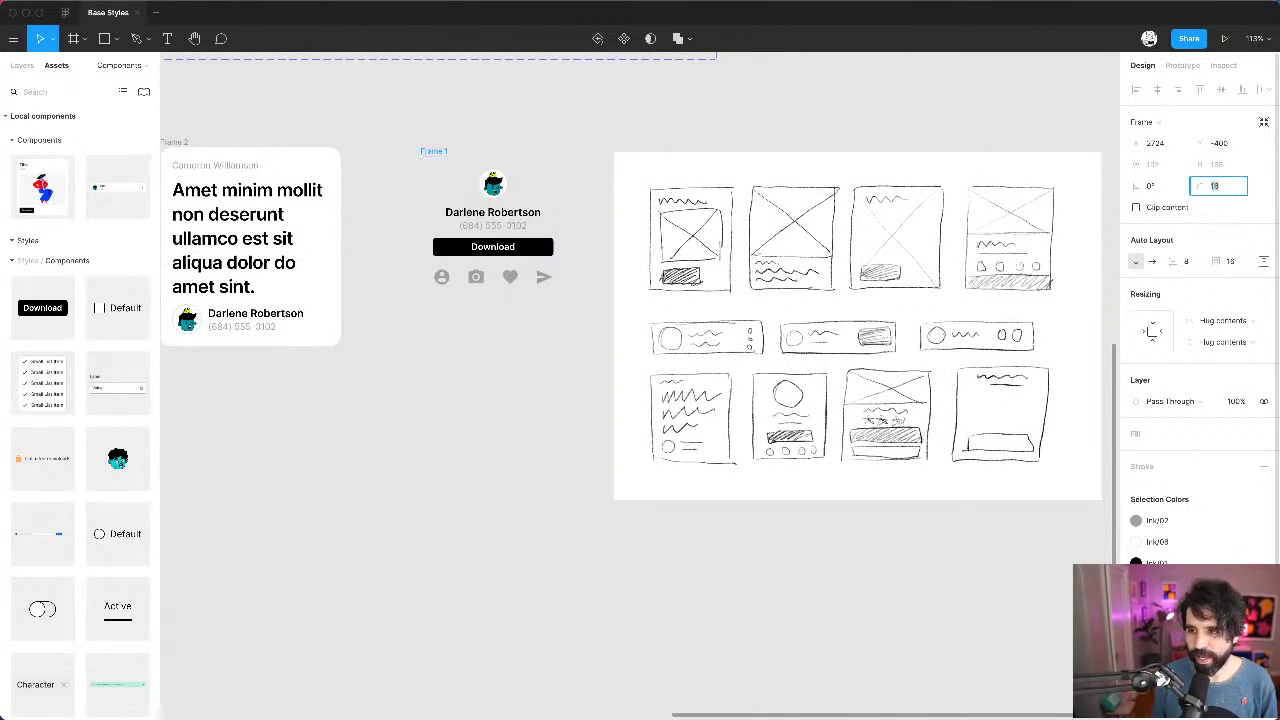
pyautogui.click(1245, 434)
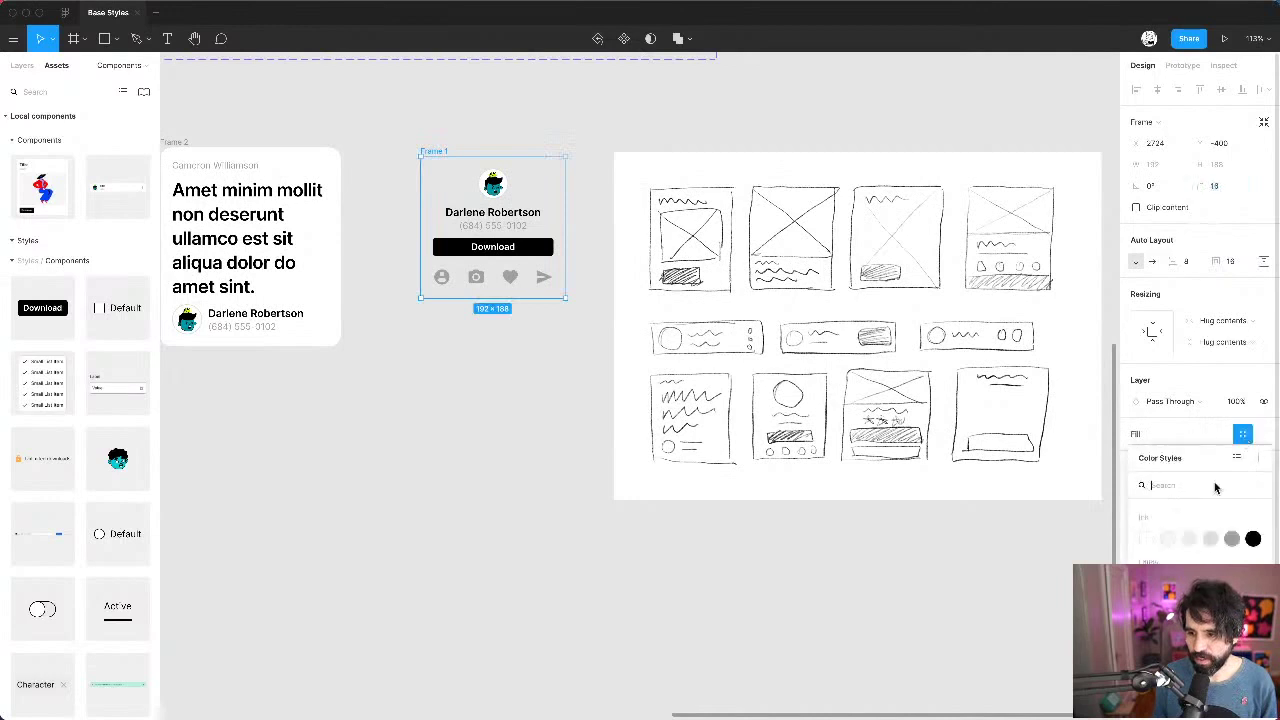
pyautogui.click(1150, 541)
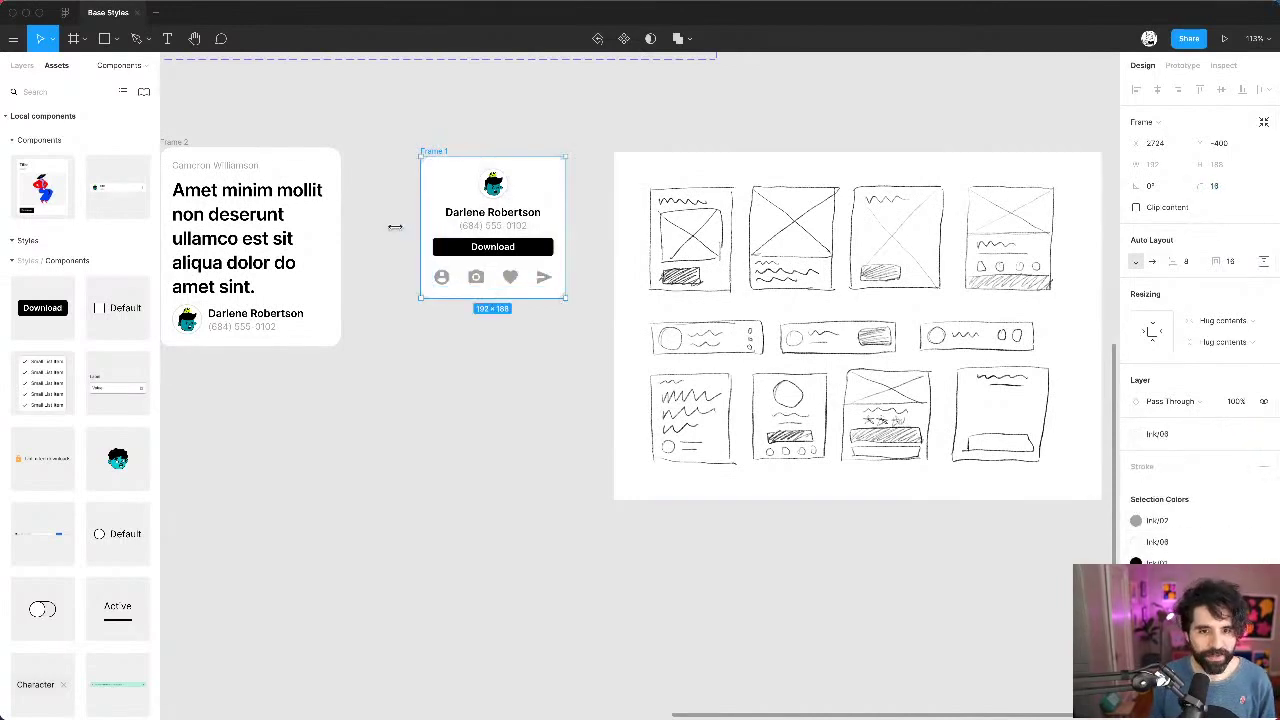
pyautogui.click(370, 314)
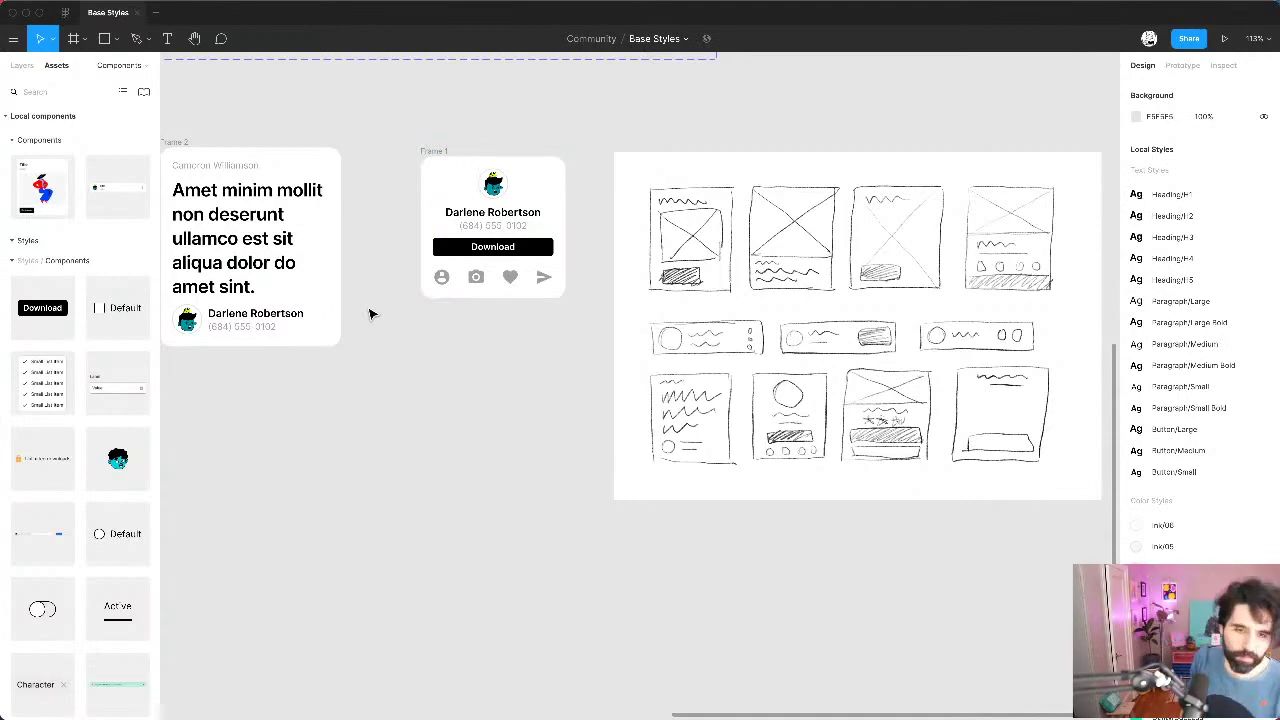
# Step: Select the avatar image nested inside the profile card's circular frame
pyautogui.click(505, 196)
pyautogui.scroll(3, 505, 197)
pyautogui.scroll(1, 505, 197)
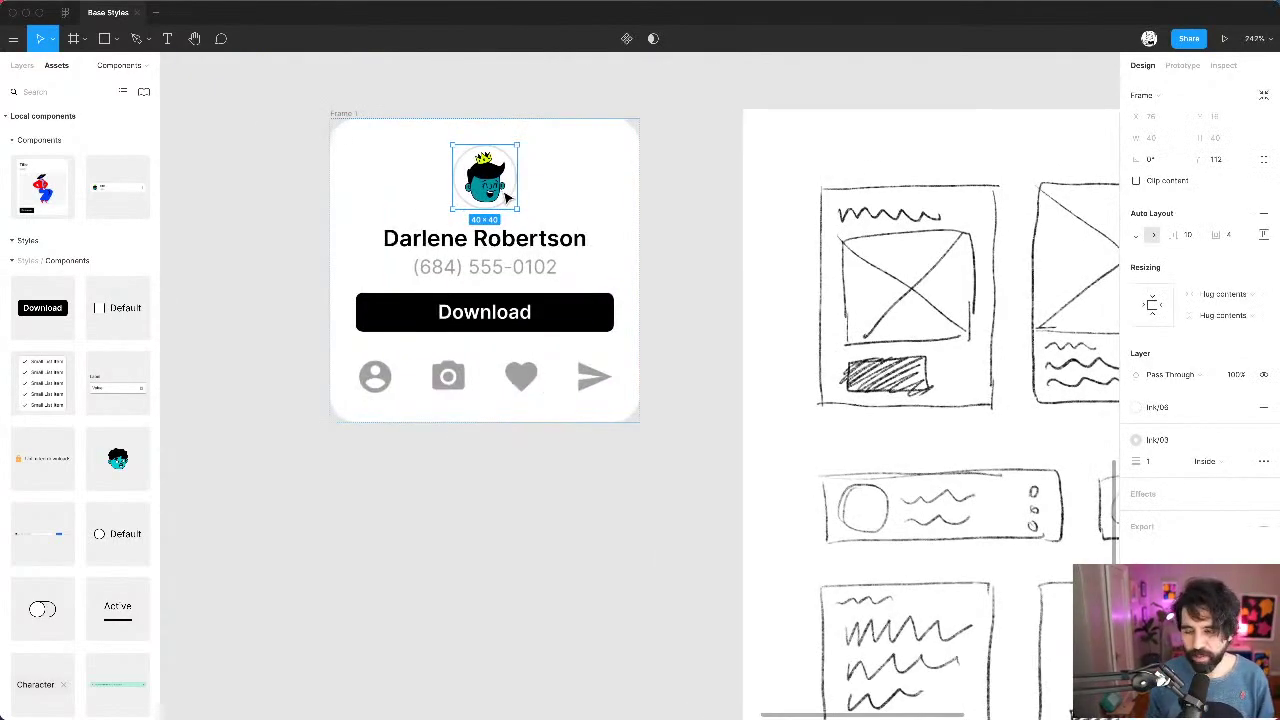
pyautogui.doubleClick(505, 196)
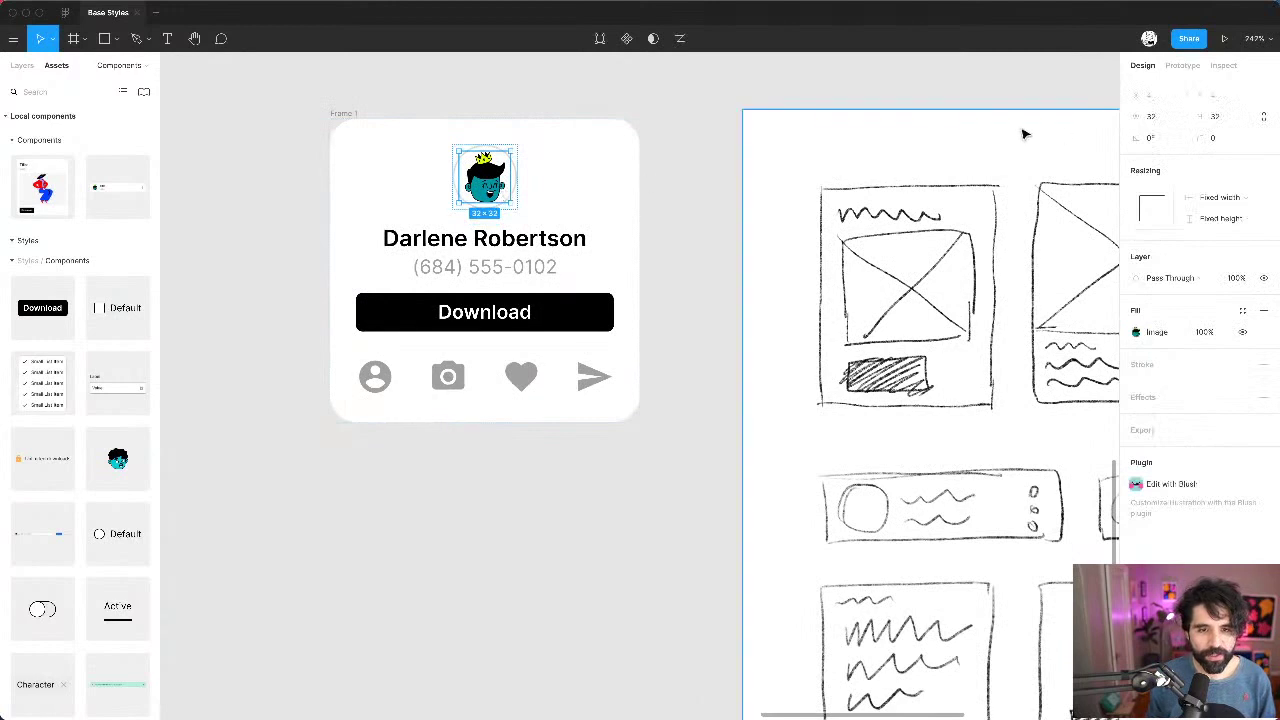
# Step: Try a width of 48 for the avatar image without locked proportions, and undo it
pyautogui.click(1164, 120)
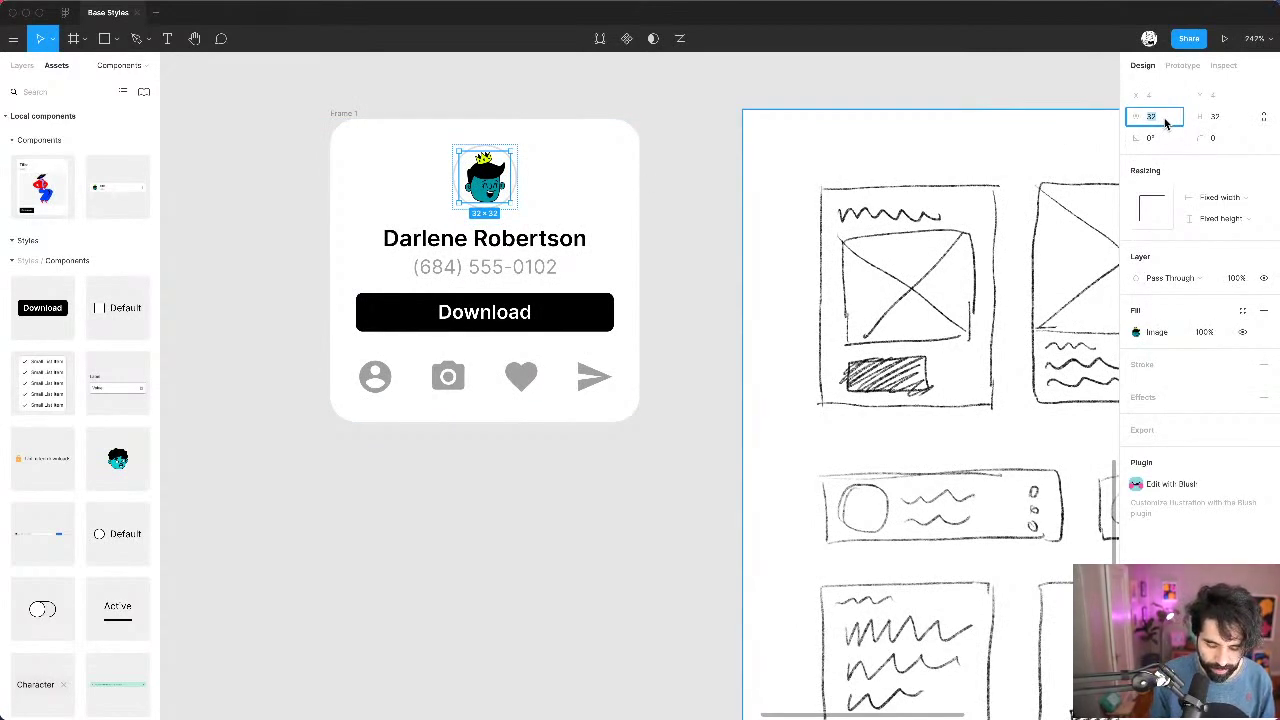
pyautogui.press('Return')
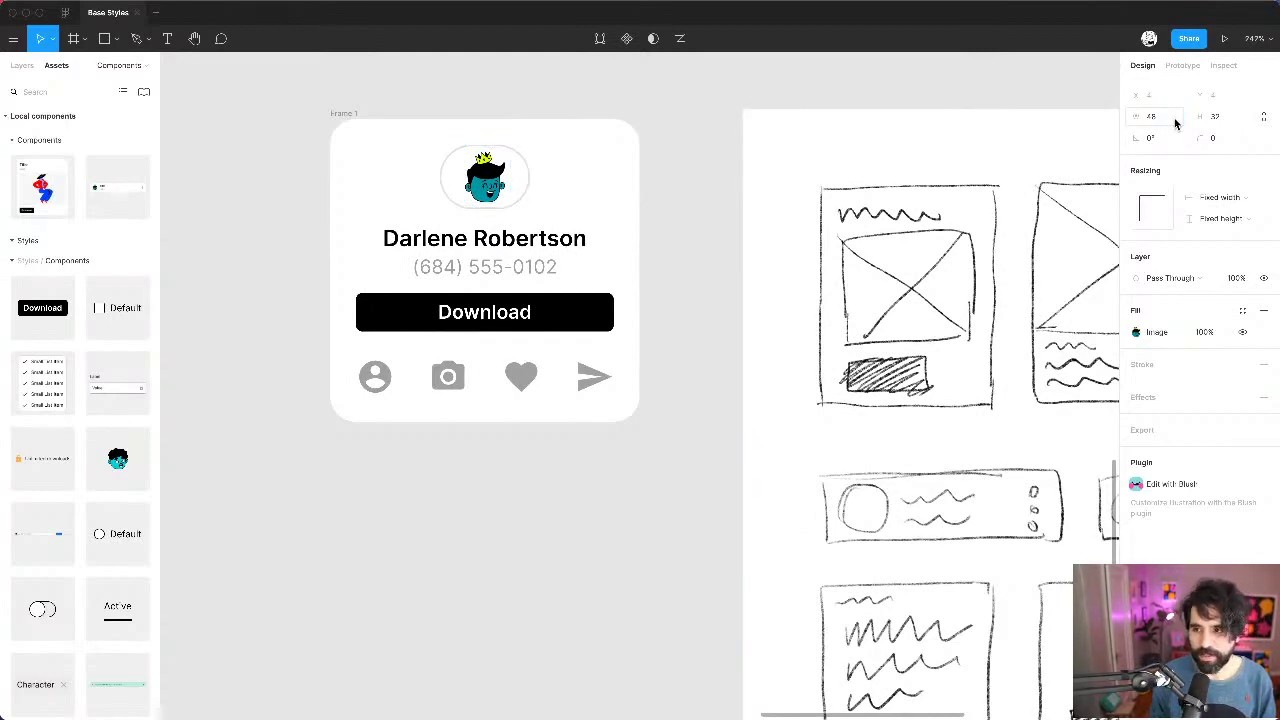
pyautogui.hotkey('ctrl', 'z')
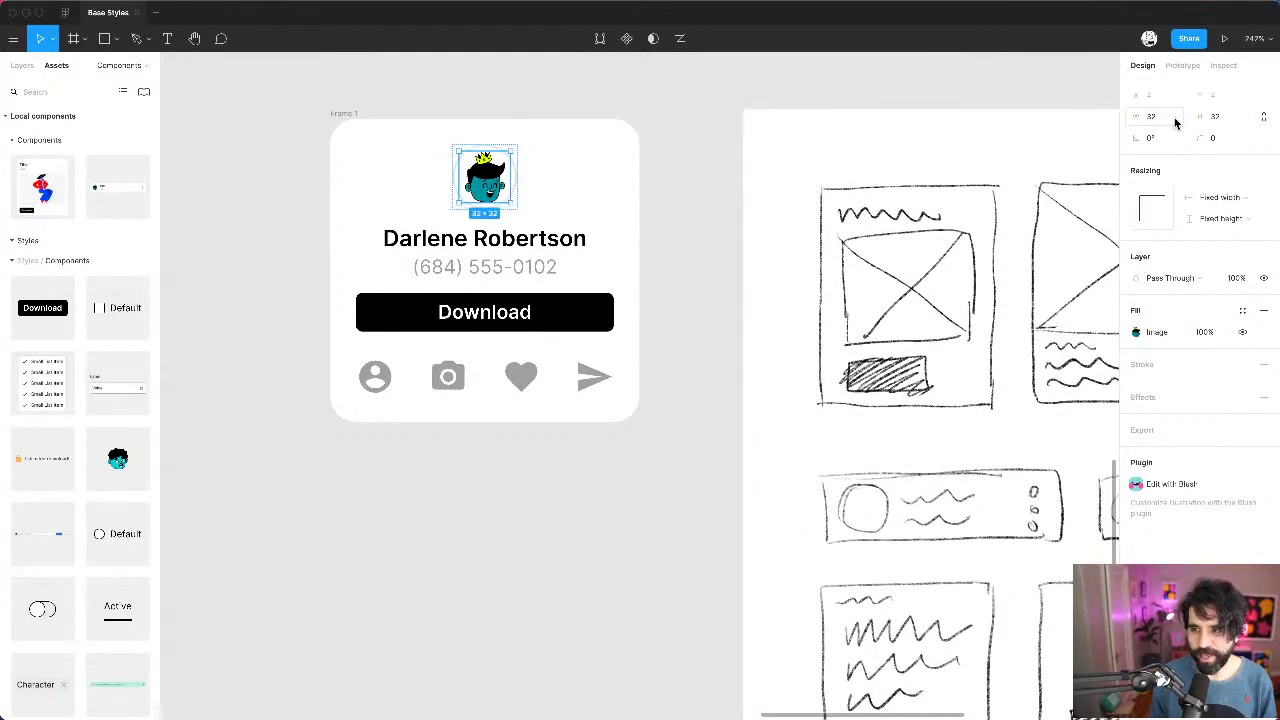
# Step: Lock the avatar image's proportions and enlarge it to 72 by 72
pyautogui.click(1264, 117)
pyautogui.click(1222, 116)
pyautogui.write('48')
pyautogui.press('Return')
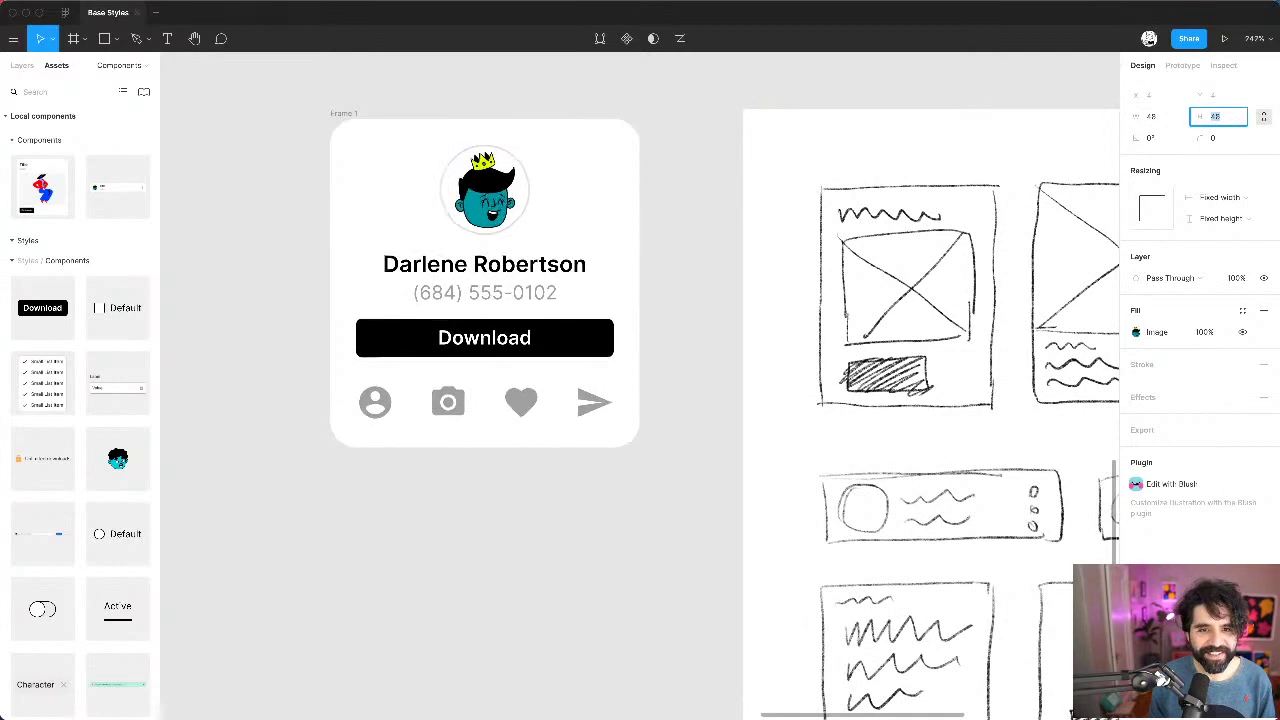
pyautogui.write('72')
pyautogui.press('Return')
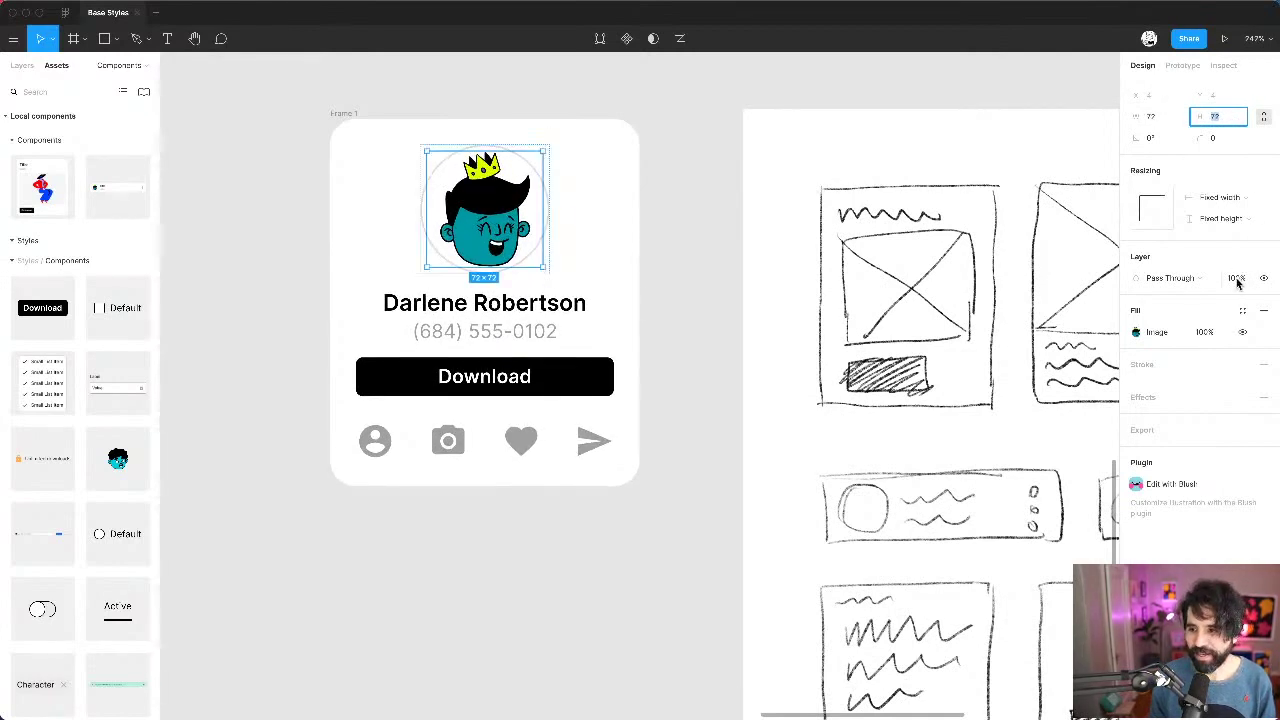
pyautogui.press('Escape')
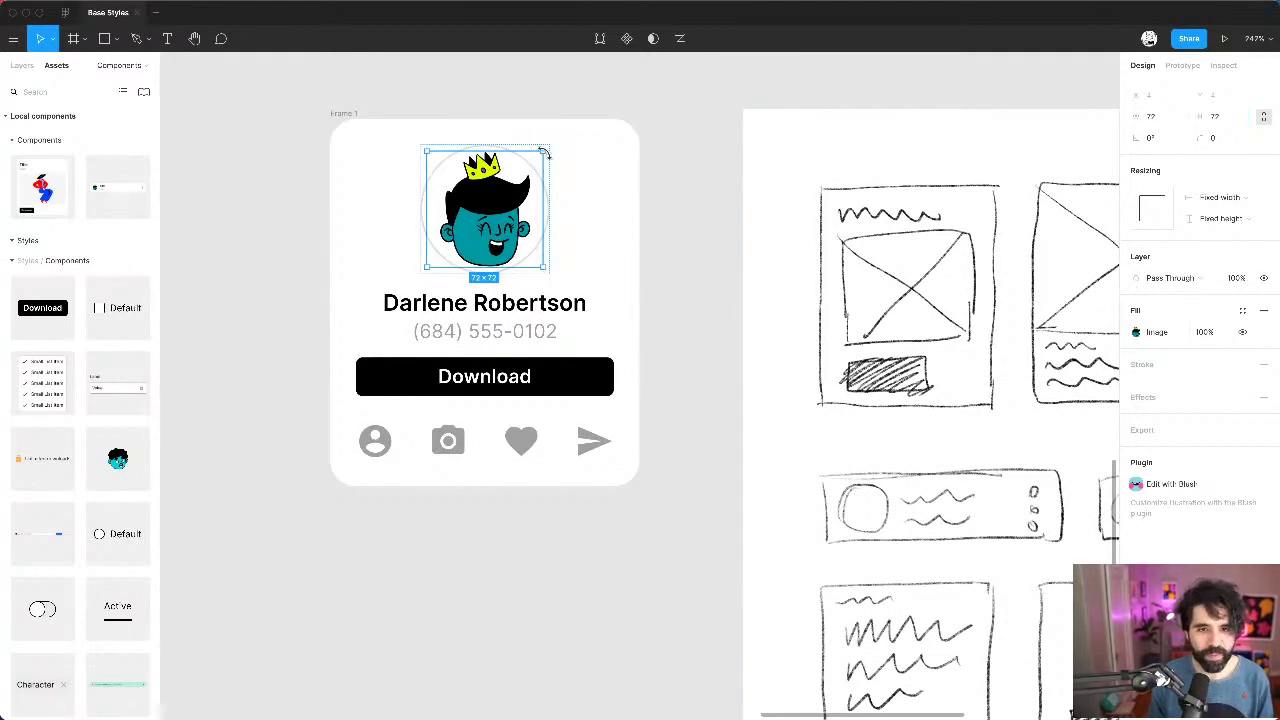
# Step: Set the auto layout padding of the avatar's circular frame to 8 and deselect it
pyautogui.hotkey('shift', 'a')
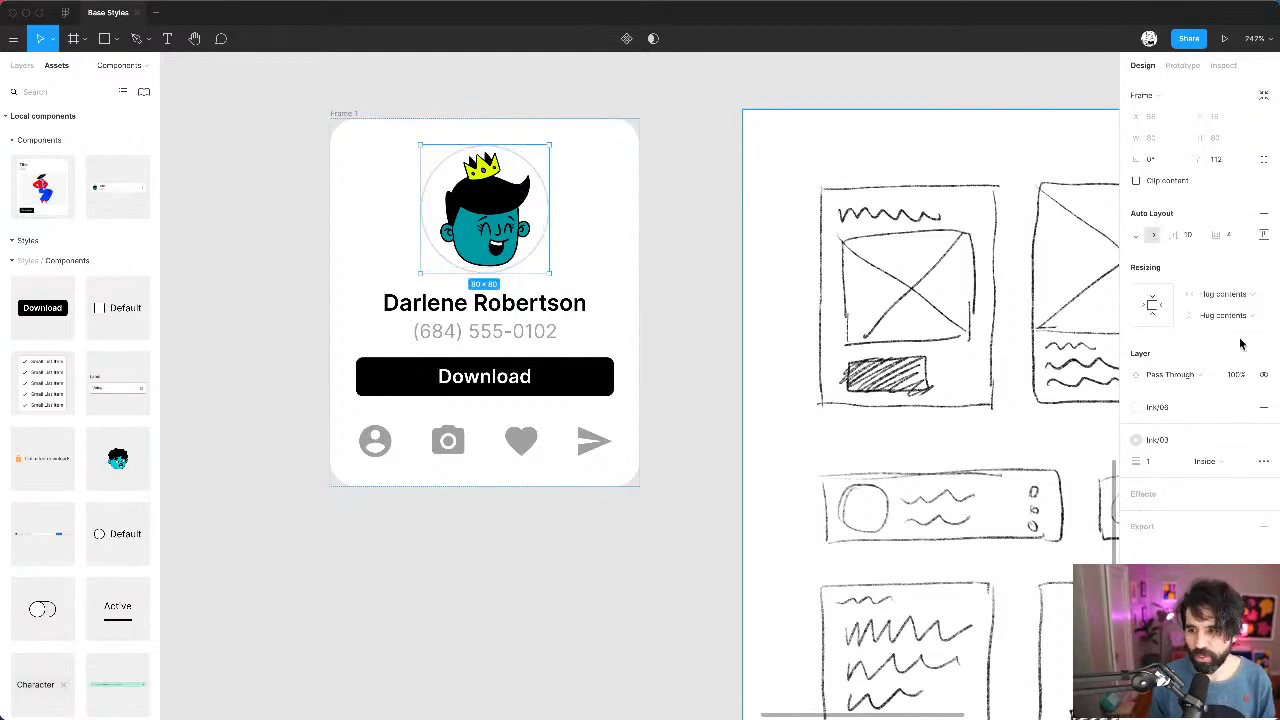
pyautogui.click(1240, 235)
pyautogui.write('8')
pyautogui.press('Return')
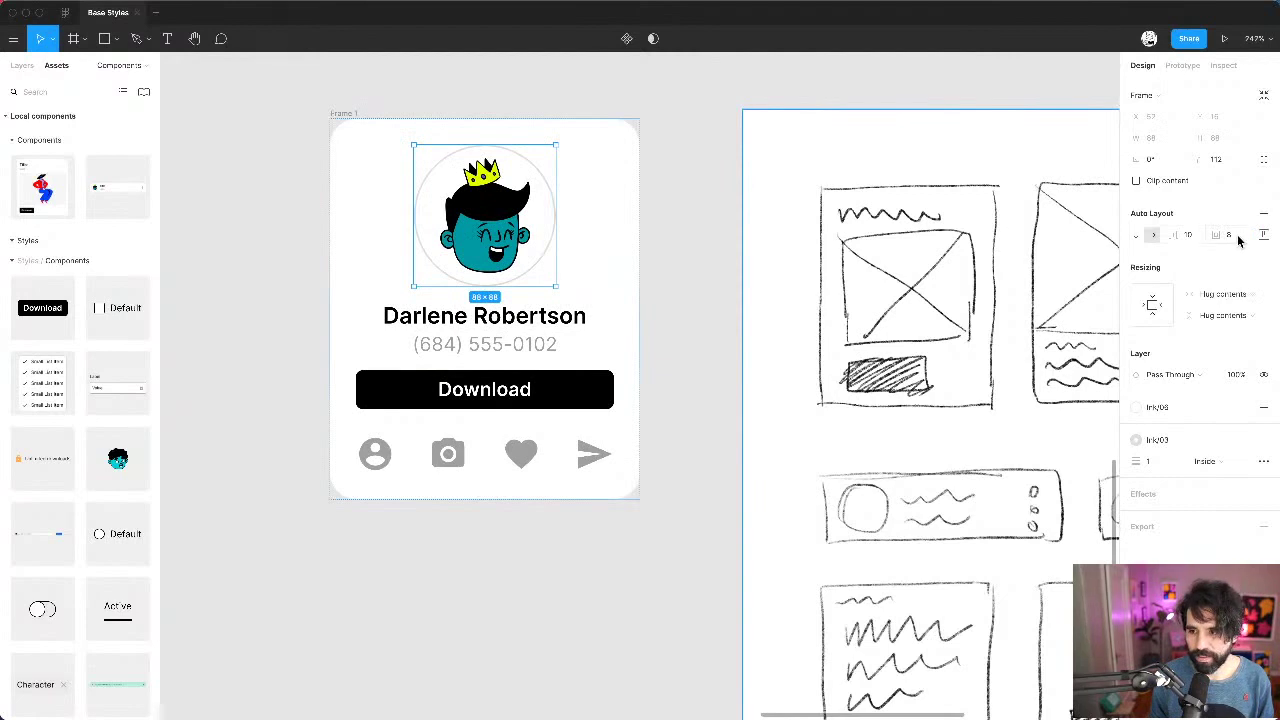
pyautogui.click(1238, 235)
pyautogui.write('16')
pyautogui.press('Return')
pyautogui.write('8')
pyautogui.press('Return')
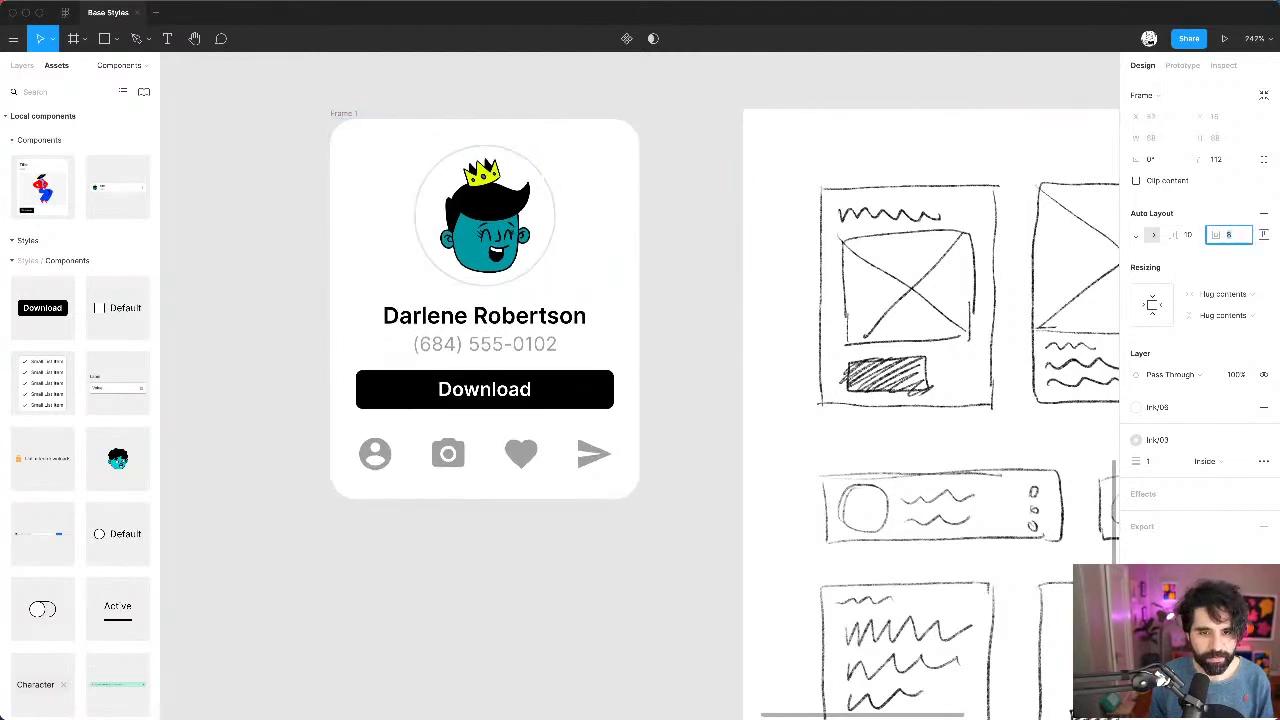
pyautogui.scroll(-3, 711, 199)
pyautogui.click(711, 199)
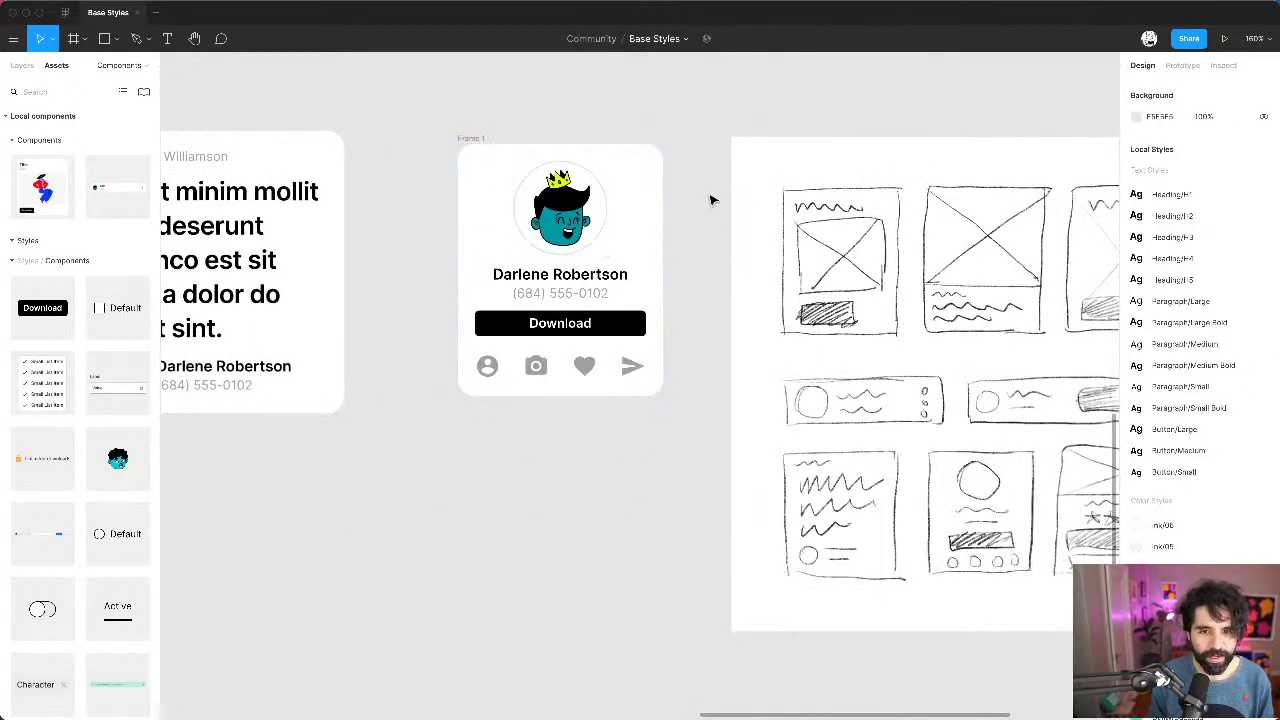
pyautogui.rightClick(708, 193)
pyautogui.press('Escape')
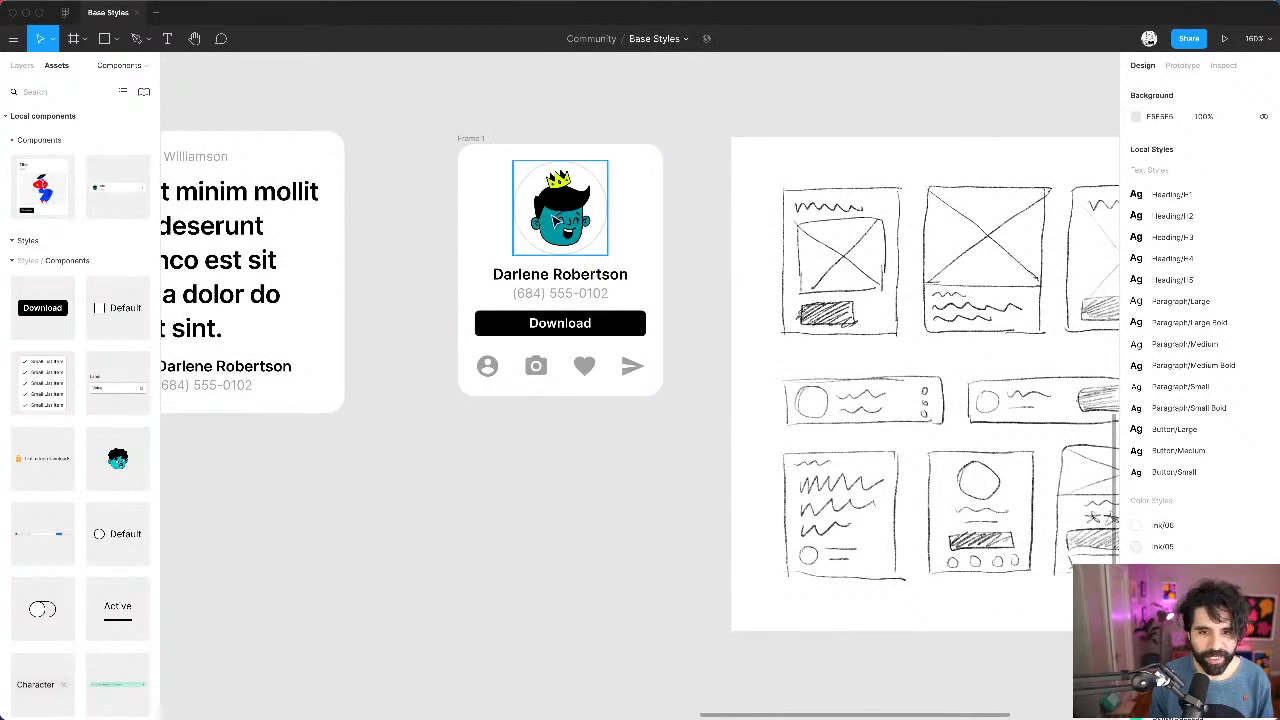
# Step: Open the profile card's avatar image for editing in the Blush plugin
pyautogui.doubleClick(556, 220)
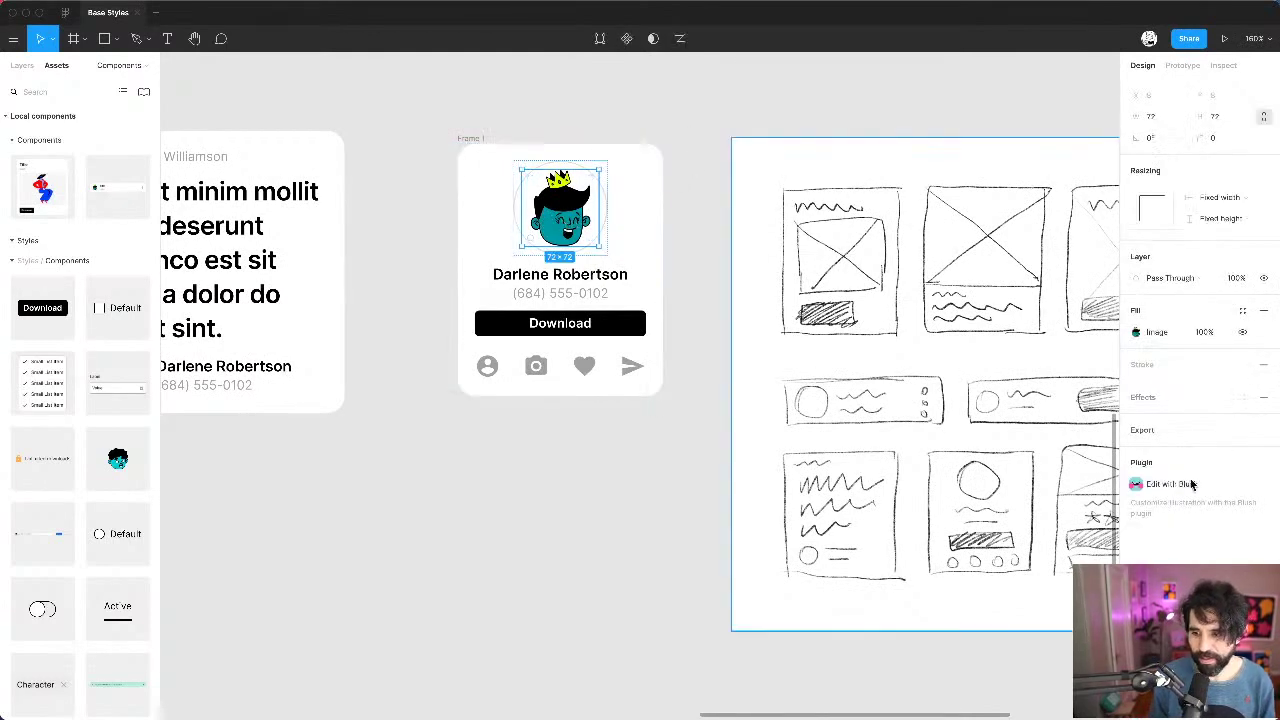
pyautogui.click(720, 205)
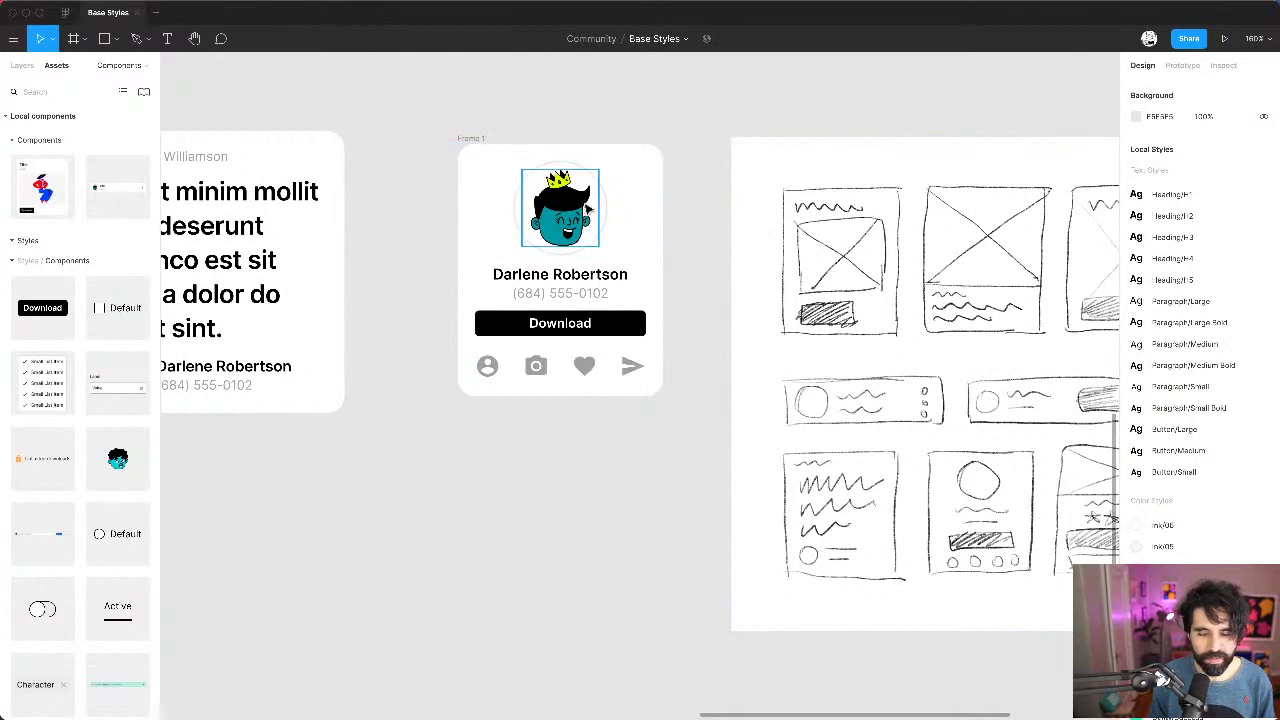
pyautogui.click(595, 208)
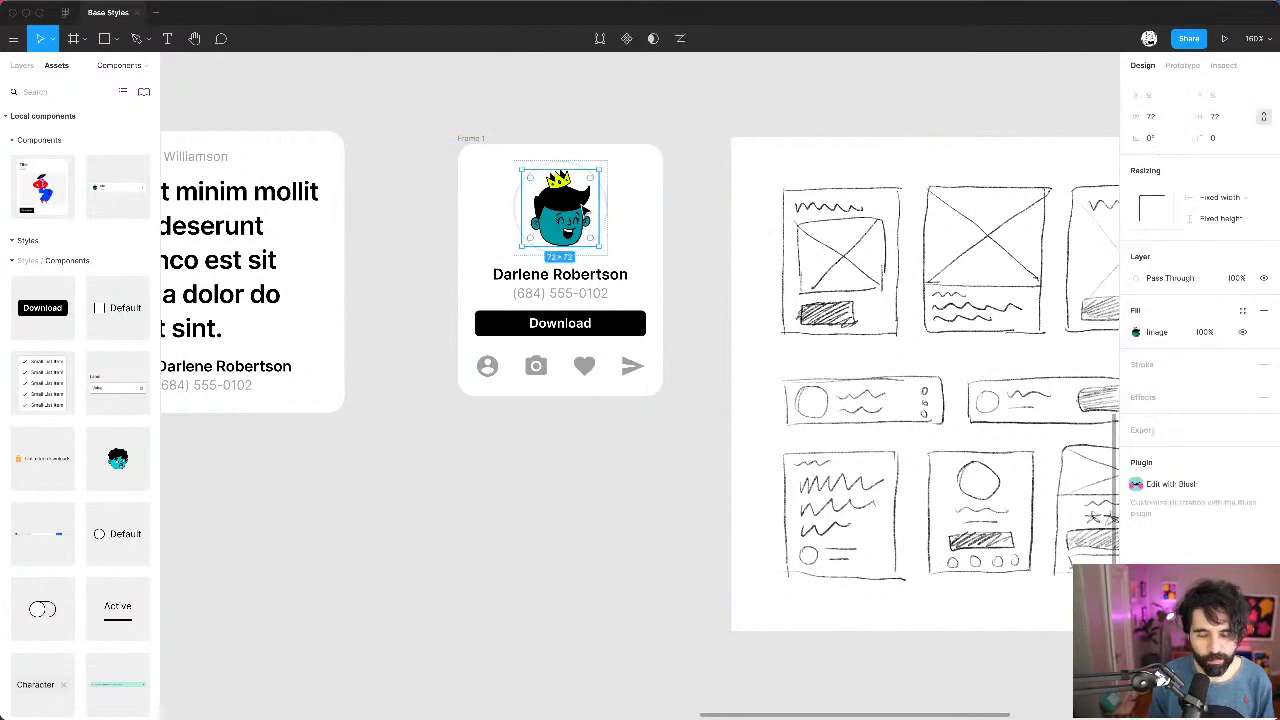
pyautogui.click(1184, 486)
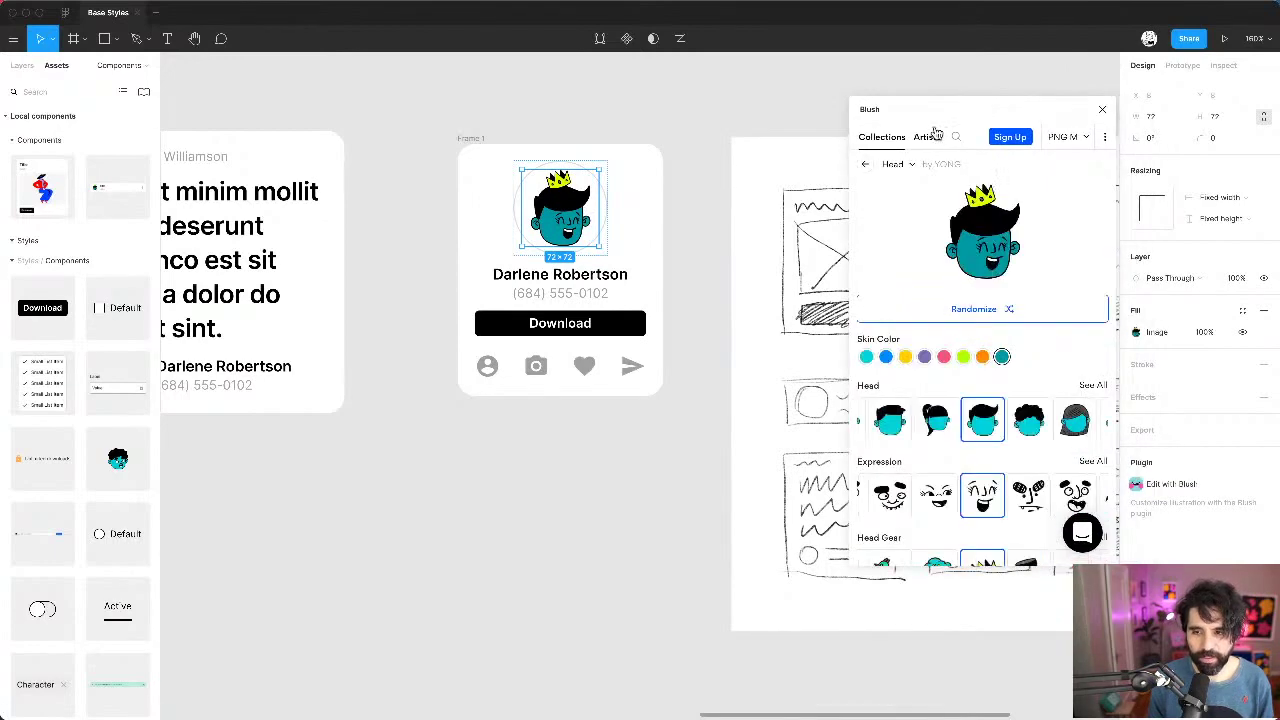
# Step: Try different facial expressions on the avatar, ending with the angry face with gritted teeth
pyautogui.scroll(-1, 952, 293)
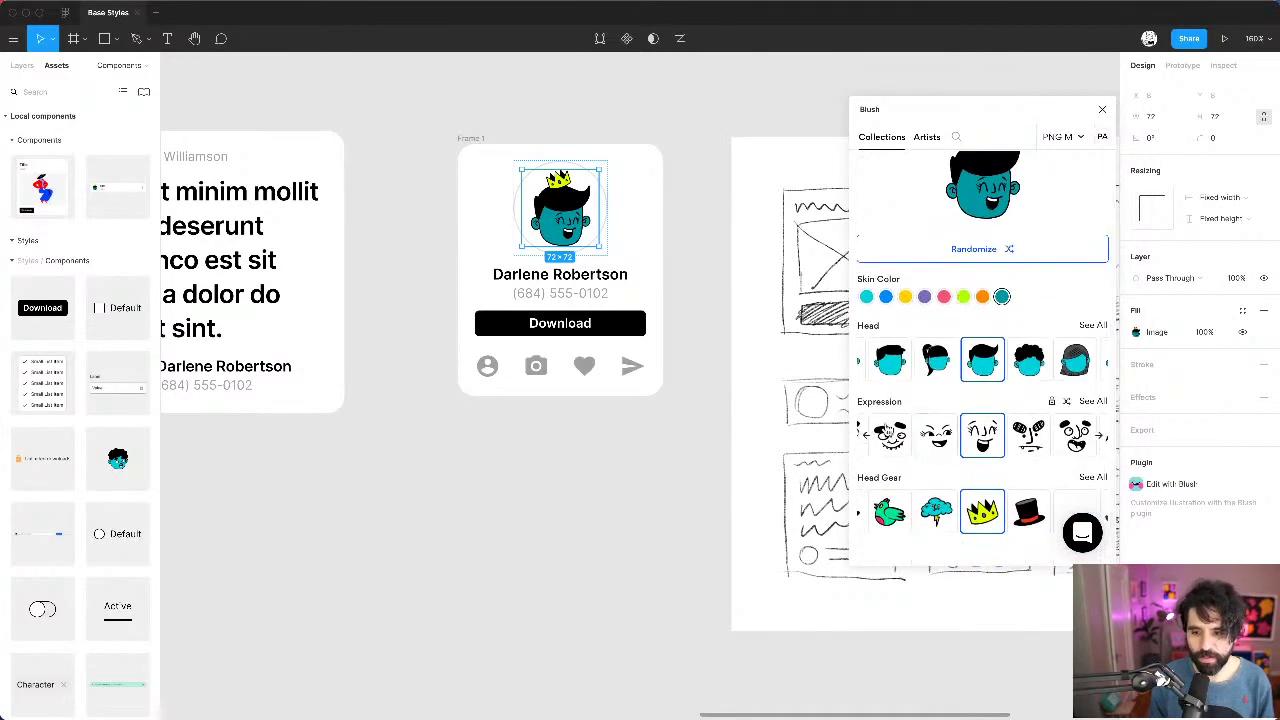
pyautogui.click(890, 435)
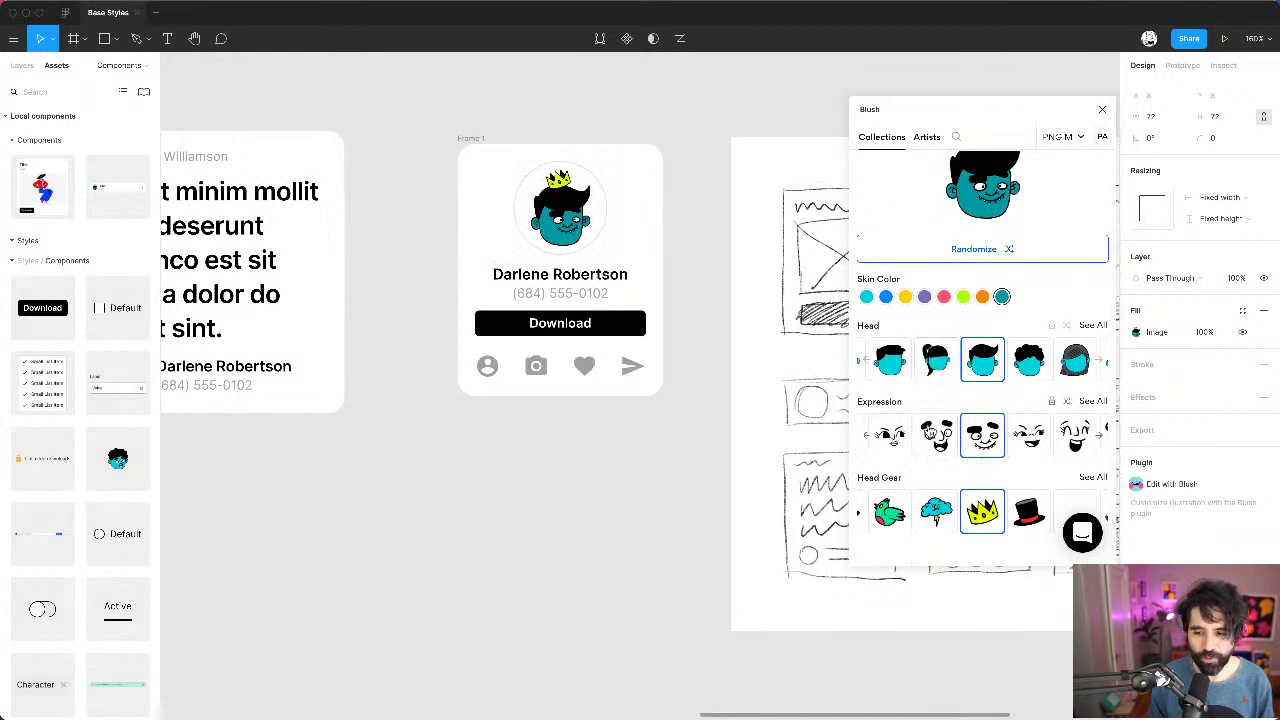
pyautogui.click(890, 435)
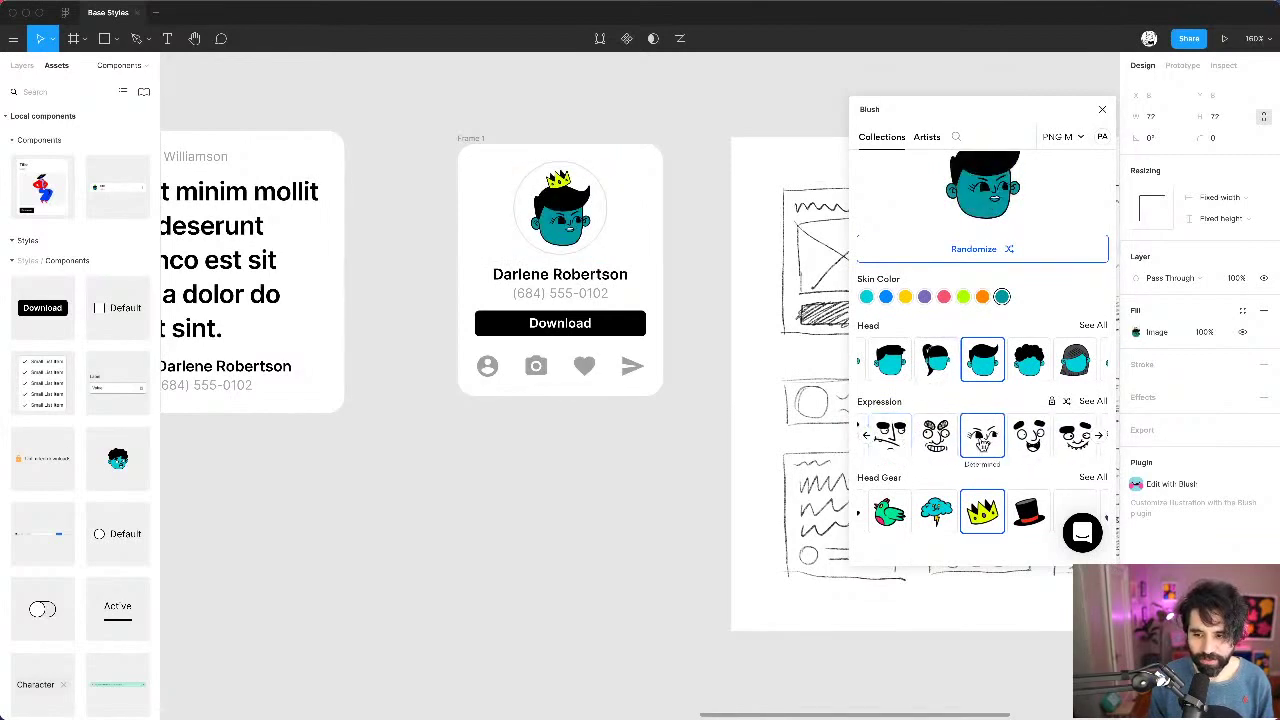
pyautogui.click(940, 440)
pyautogui.scroll(2, 1008, 397)
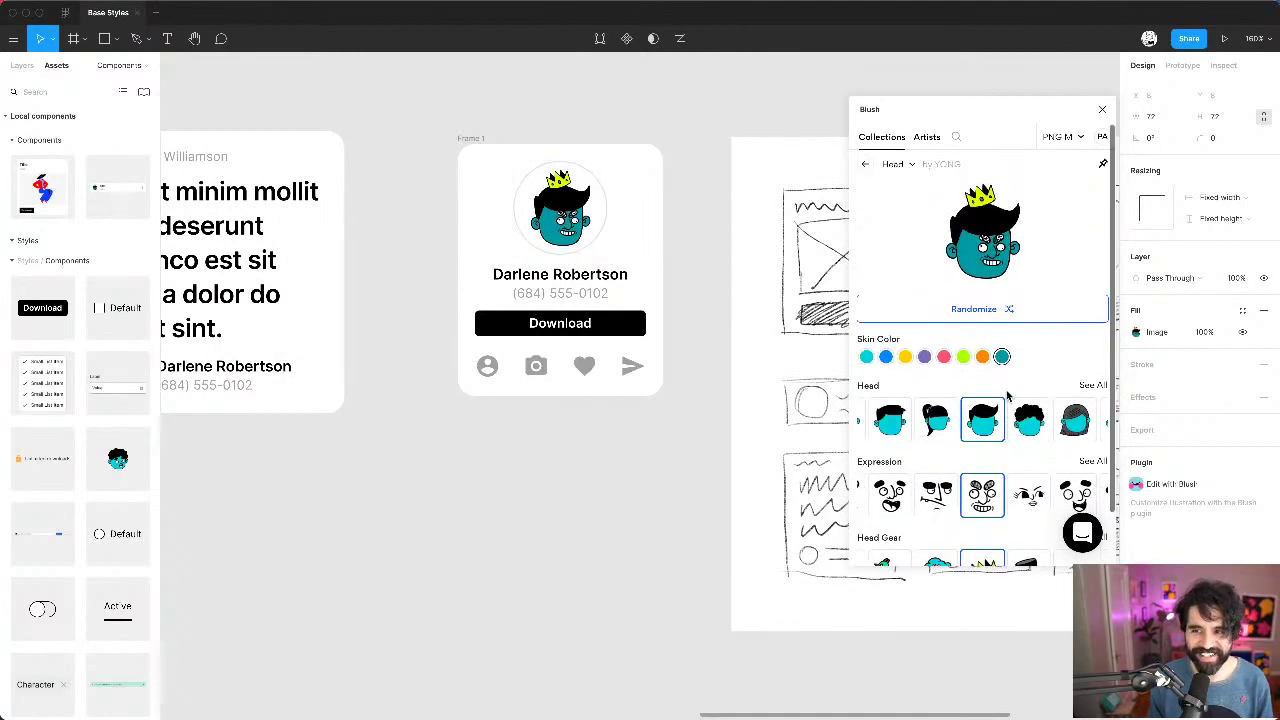
# Step: Swap the avatar's head gear for the storm cloud and change its skin color to yellow
pyautogui.scroll(-2, 1008, 397)
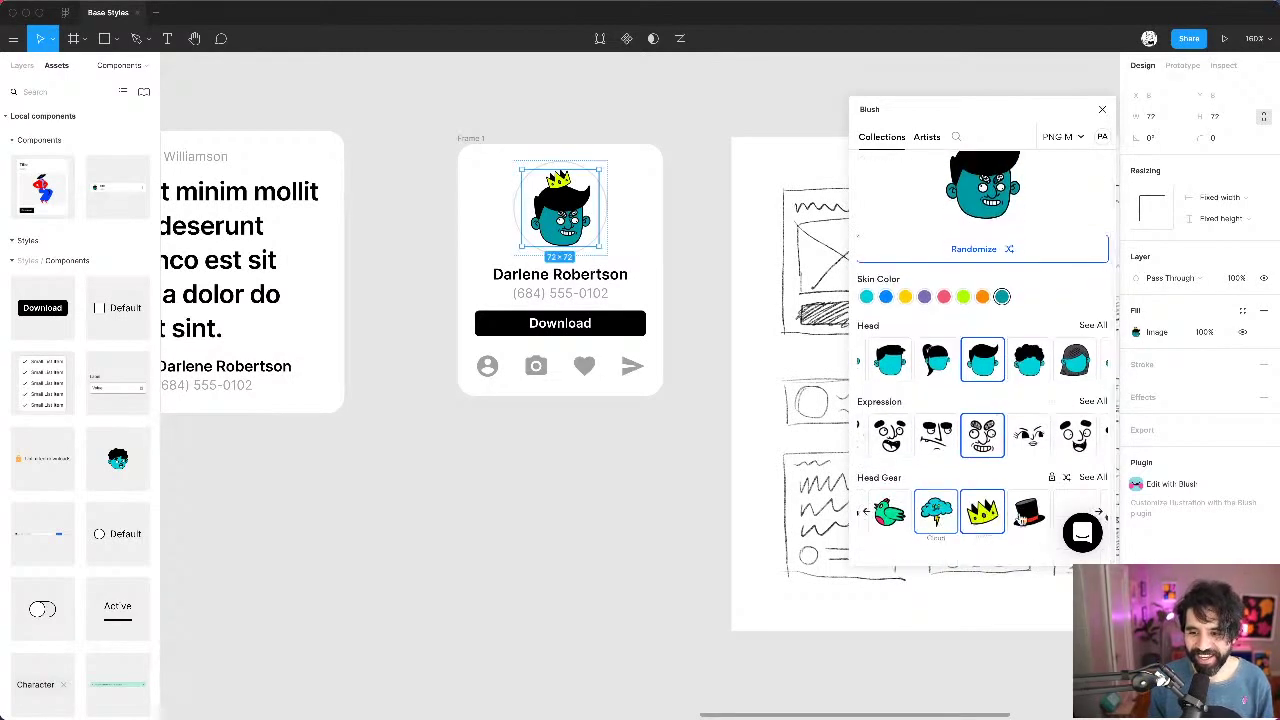
pyautogui.click(935, 512)
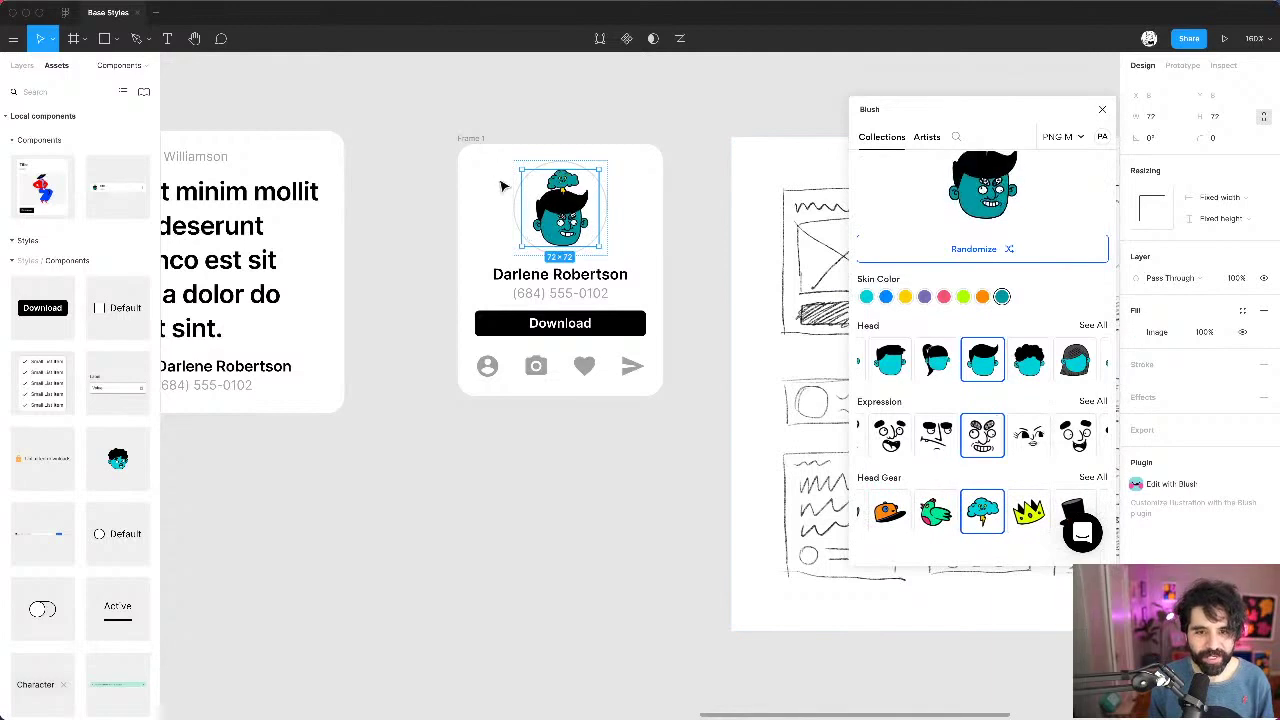
pyautogui.scroll(3, 500, 187)
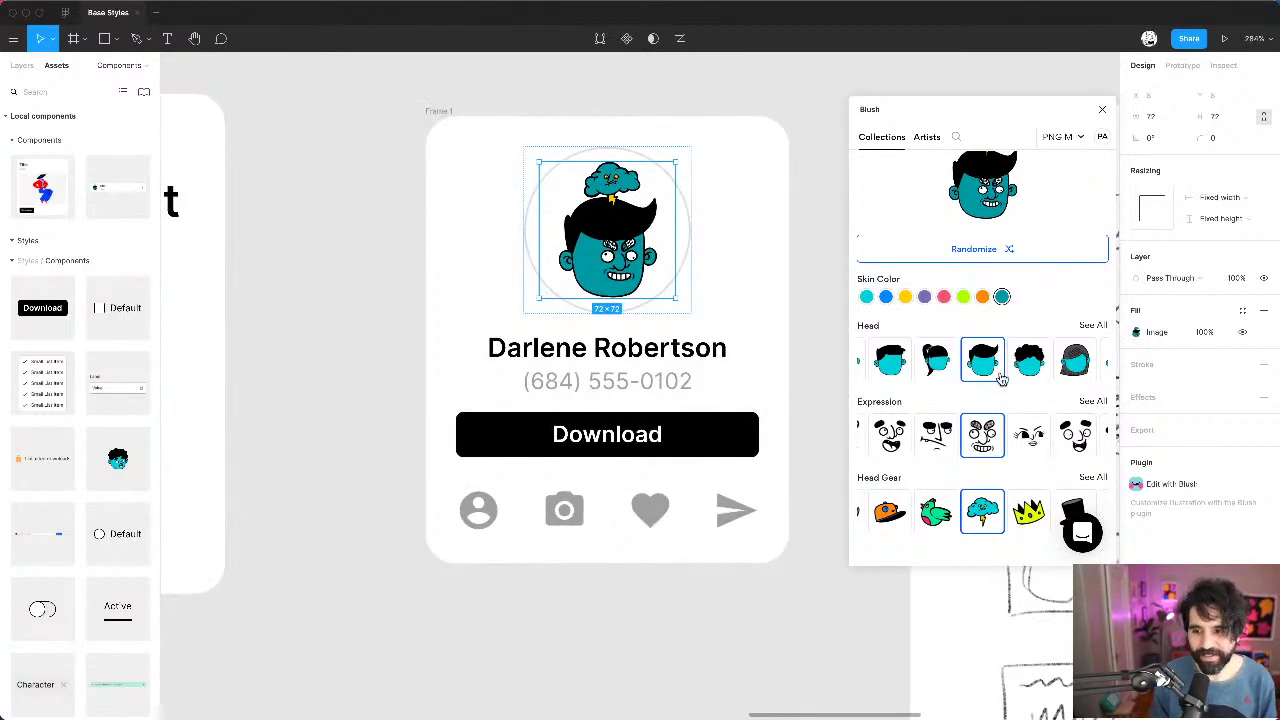
pyautogui.click(965, 297)
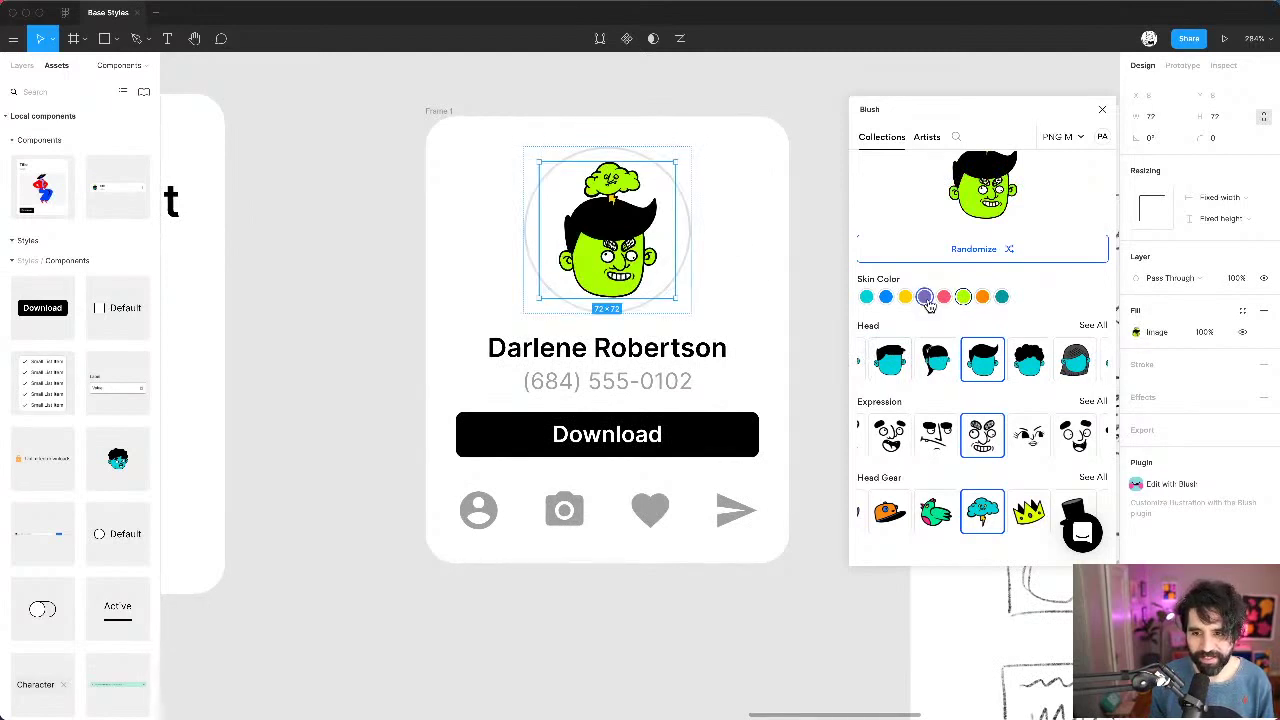
pyautogui.click(925, 298)
pyautogui.click(905, 298)
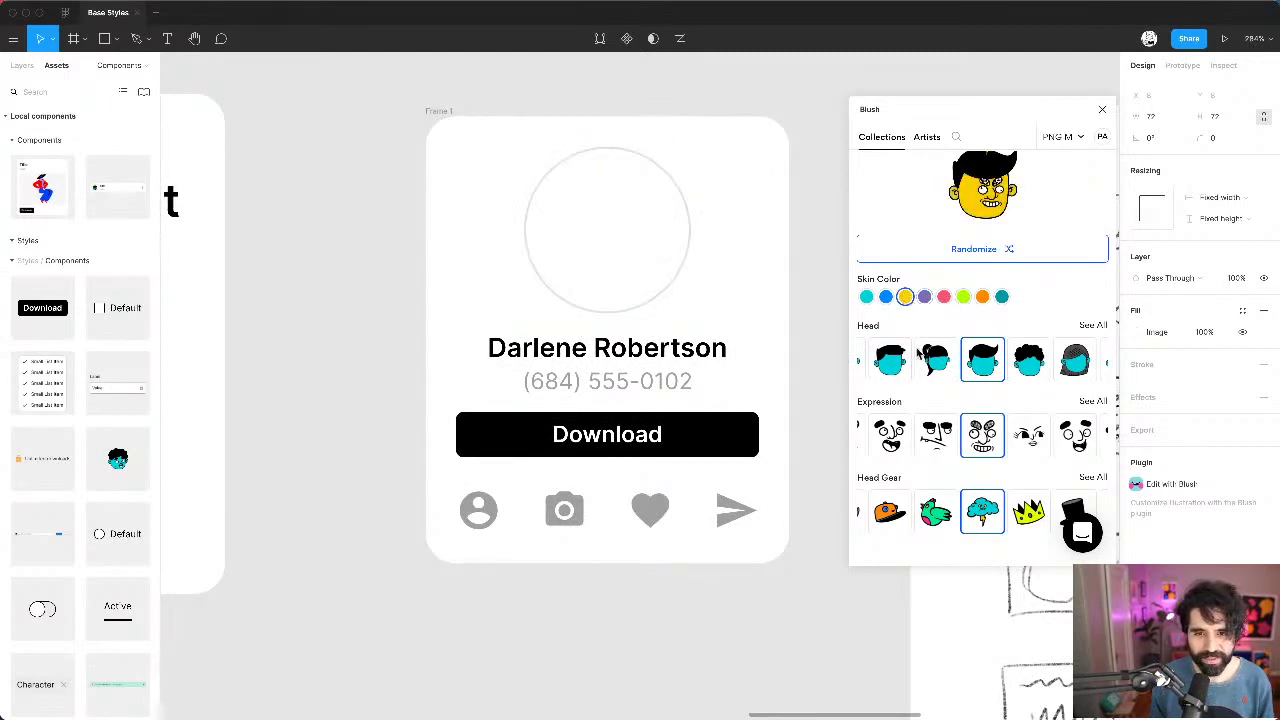
pyautogui.scroll(-5, 751, 374)
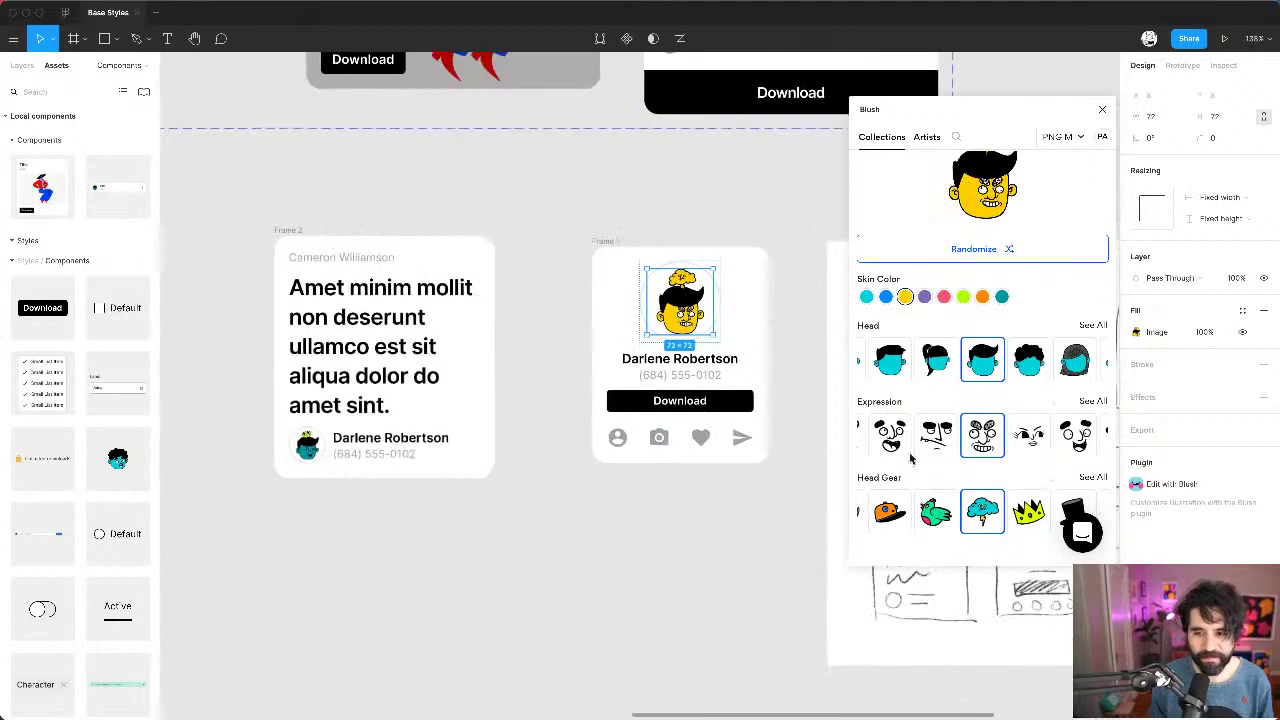
# Step: Randomize the avatar illustration in Blush and deselect the image
pyautogui.click(1010, 259)
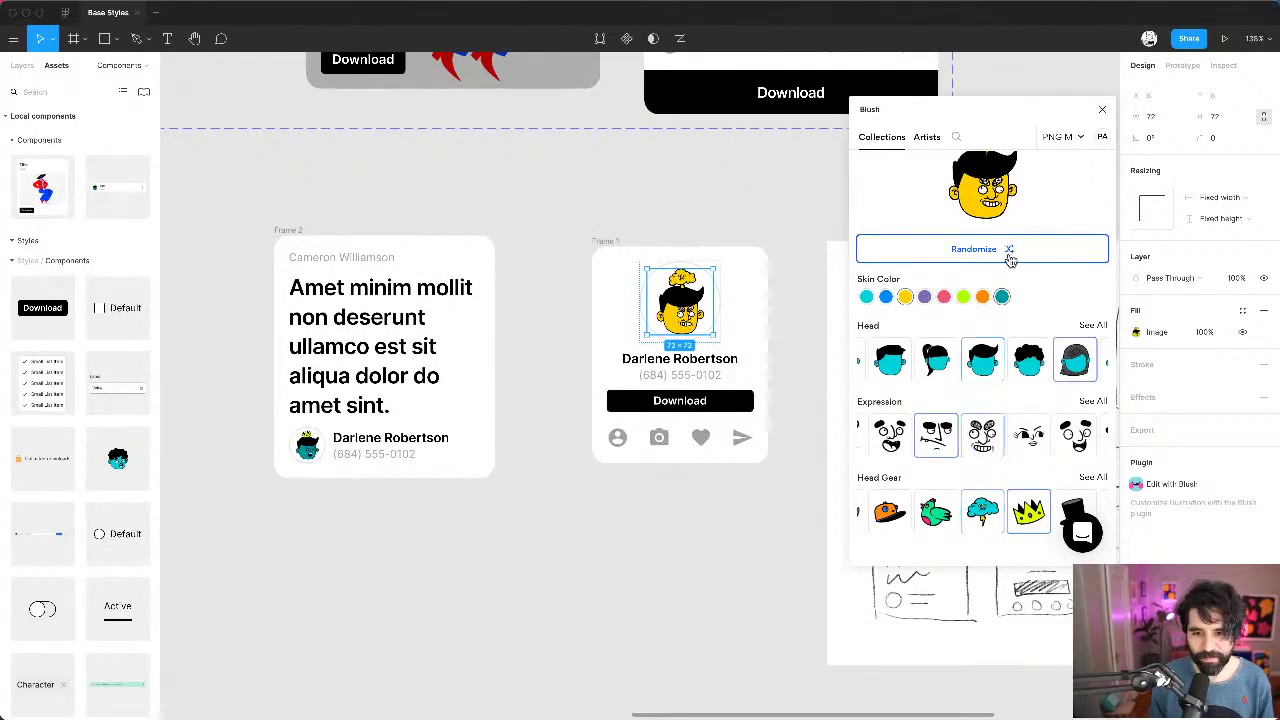
pyautogui.click(786, 194)
pyautogui.scroll(5, 750, 215)
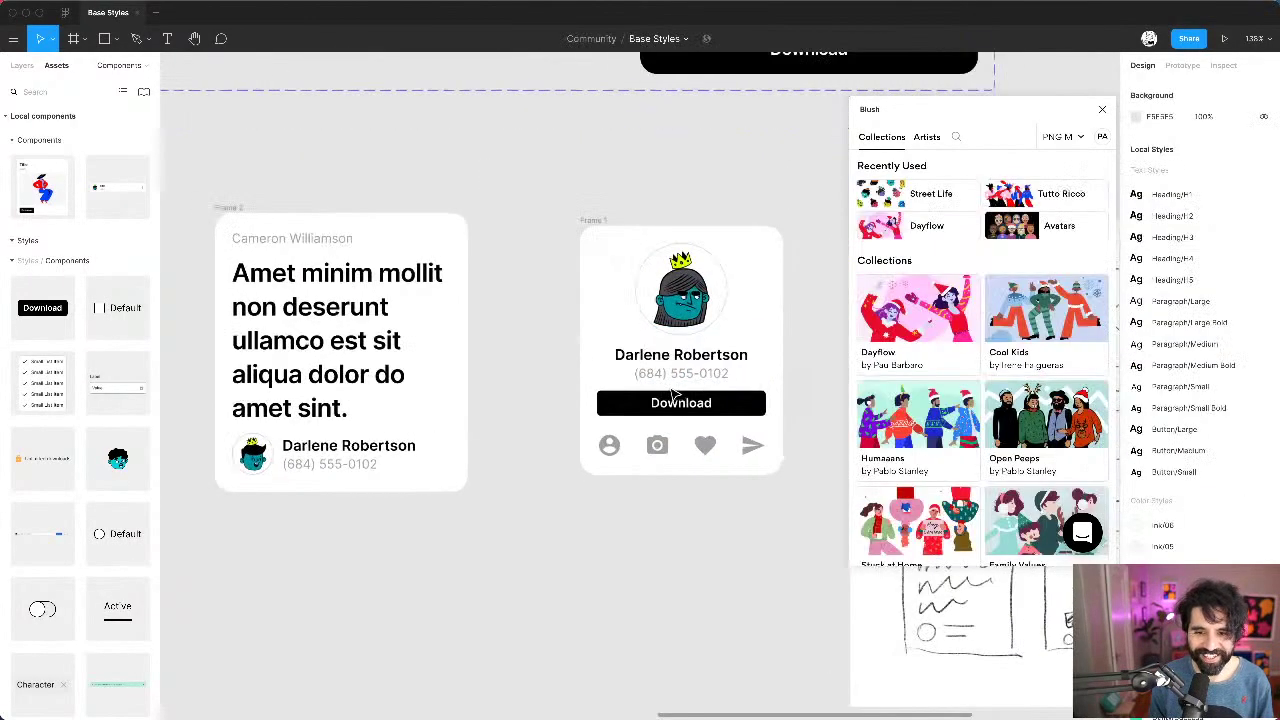
pyautogui.scroll(-3, 714, 233)
pyautogui.hscroll(2, 714, 229)
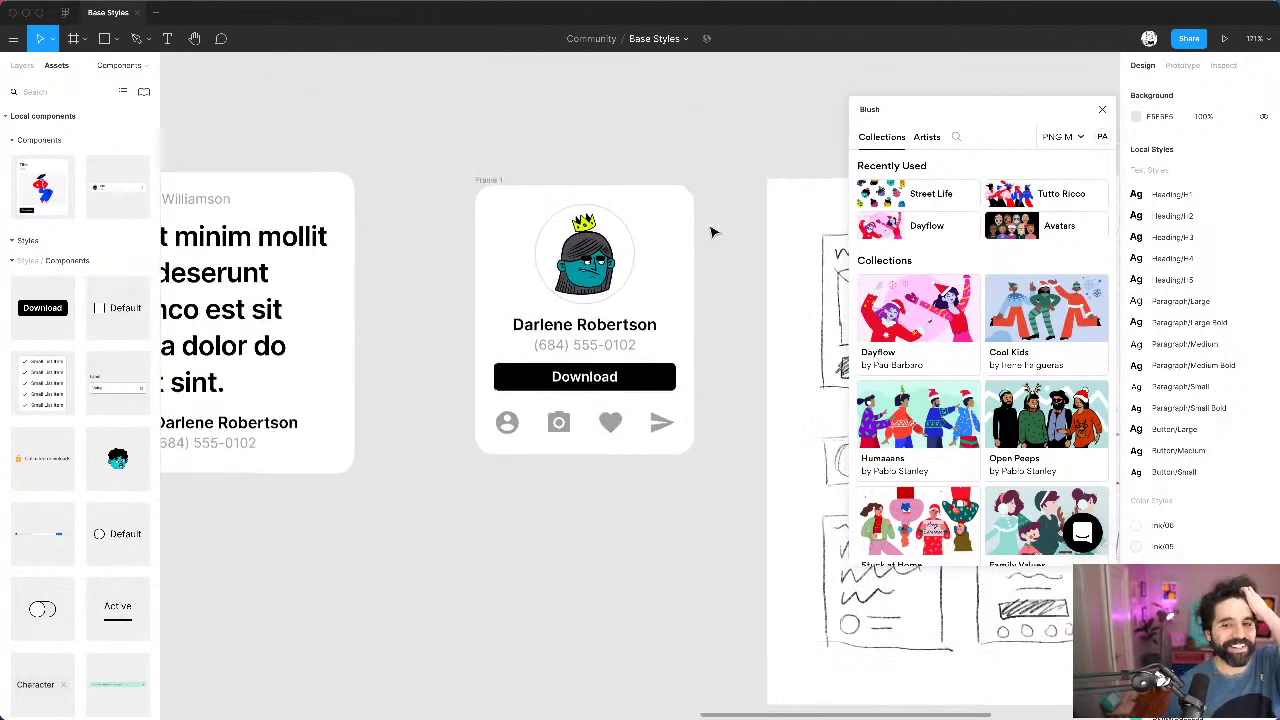
pyautogui.scroll(-4, 712, 231)
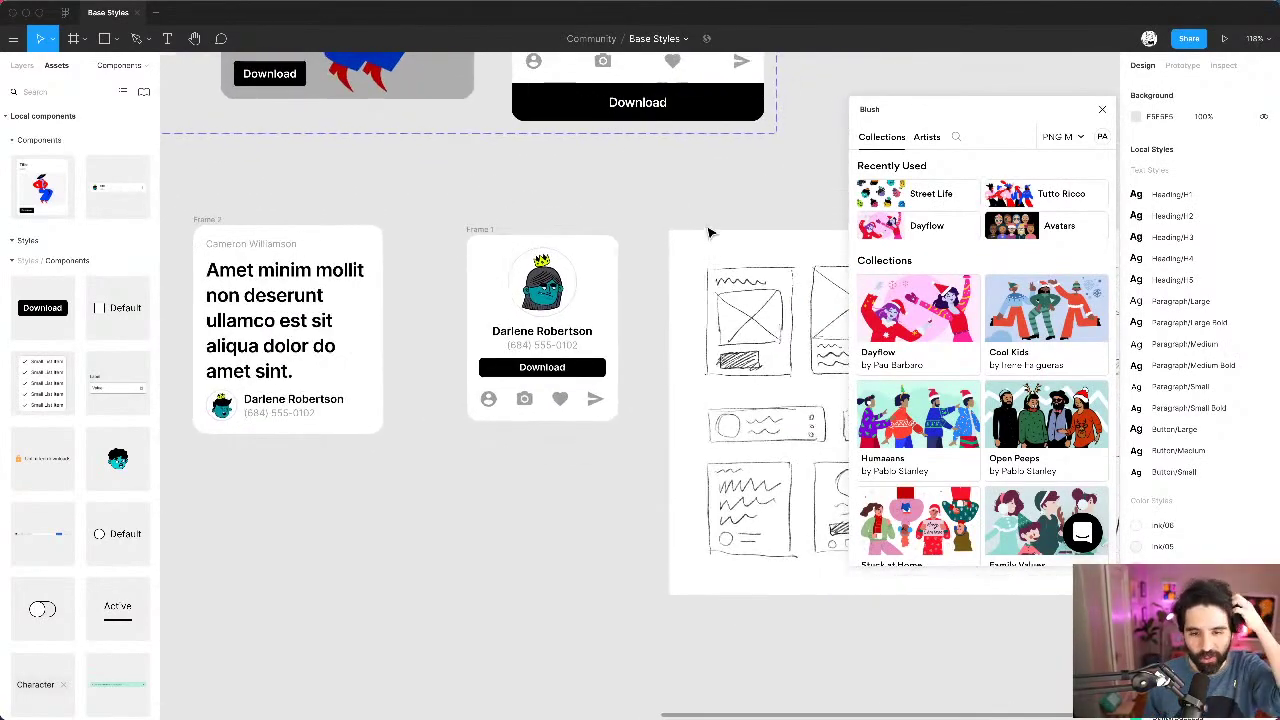
# Step: Close the Blush plugin and apply the Heading/H4 text style to the name on the profile card
pyautogui.click(590, 336)
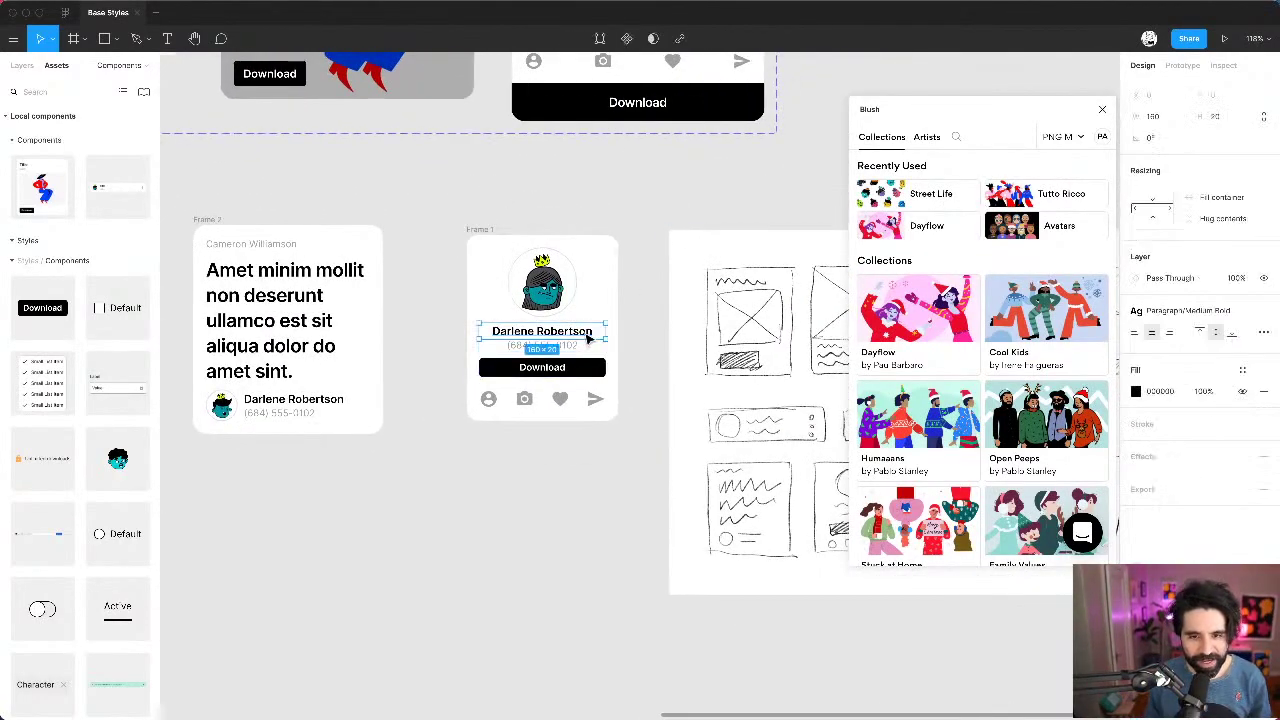
pyautogui.click(1102, 109)
pyautogui.click(1168, 314)
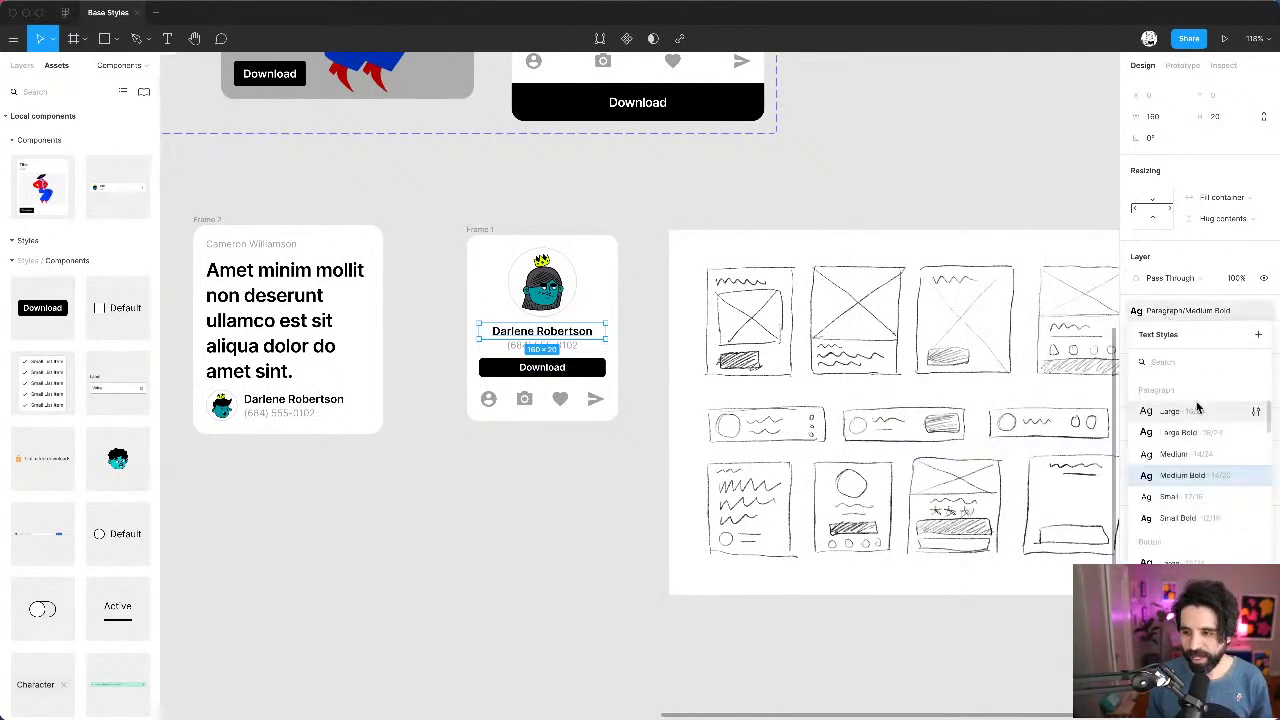
pyautogui.scroll(5, 1195, 405)
pyautogui.click(1191, 442)
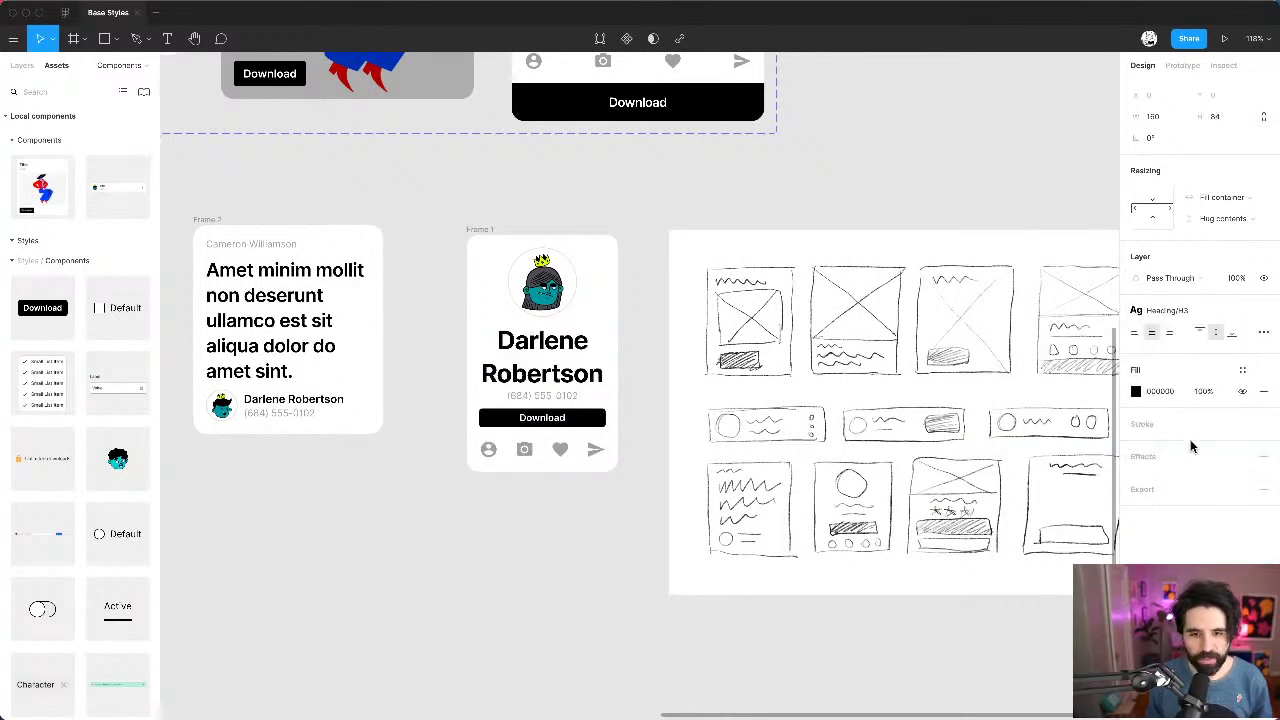
pyautogui.click(1163, 311)
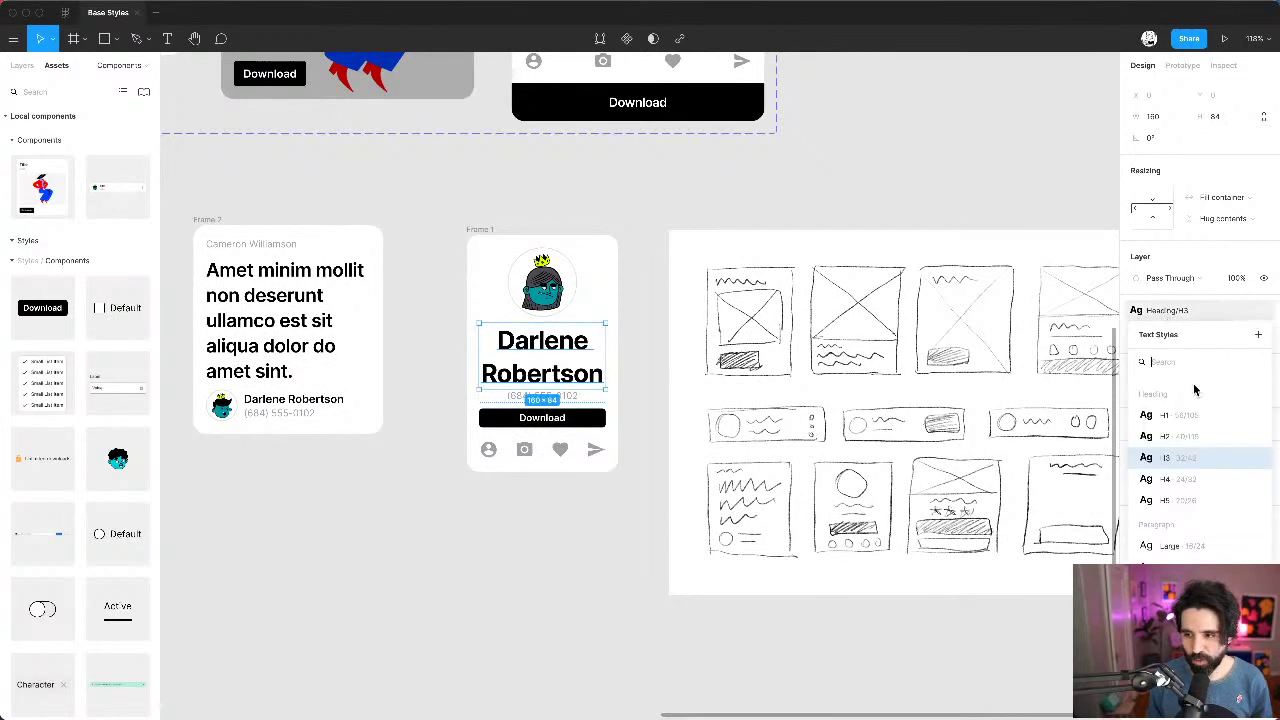
pyautogui.click(1187, 485)
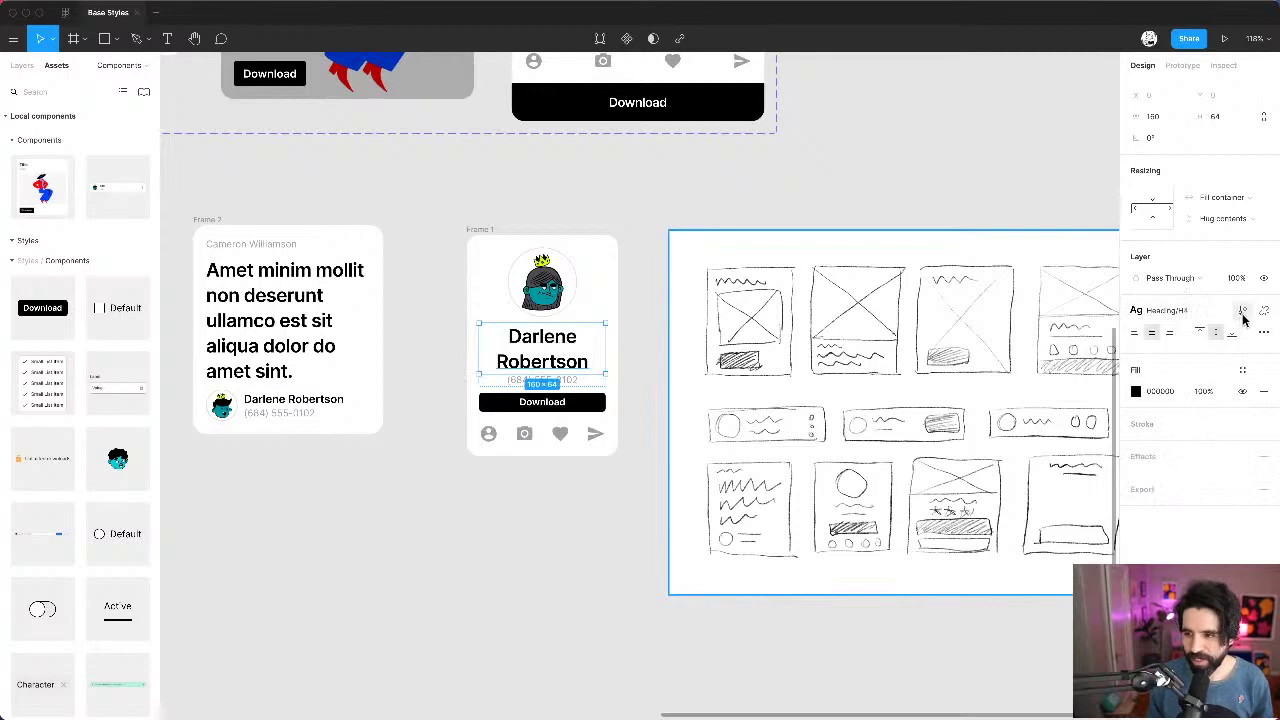
# Step: Edit the Heading/H4 text style and set its line height to 105%
pyautogui.click(1242, 313)
pyautogui.click(1155, 288)
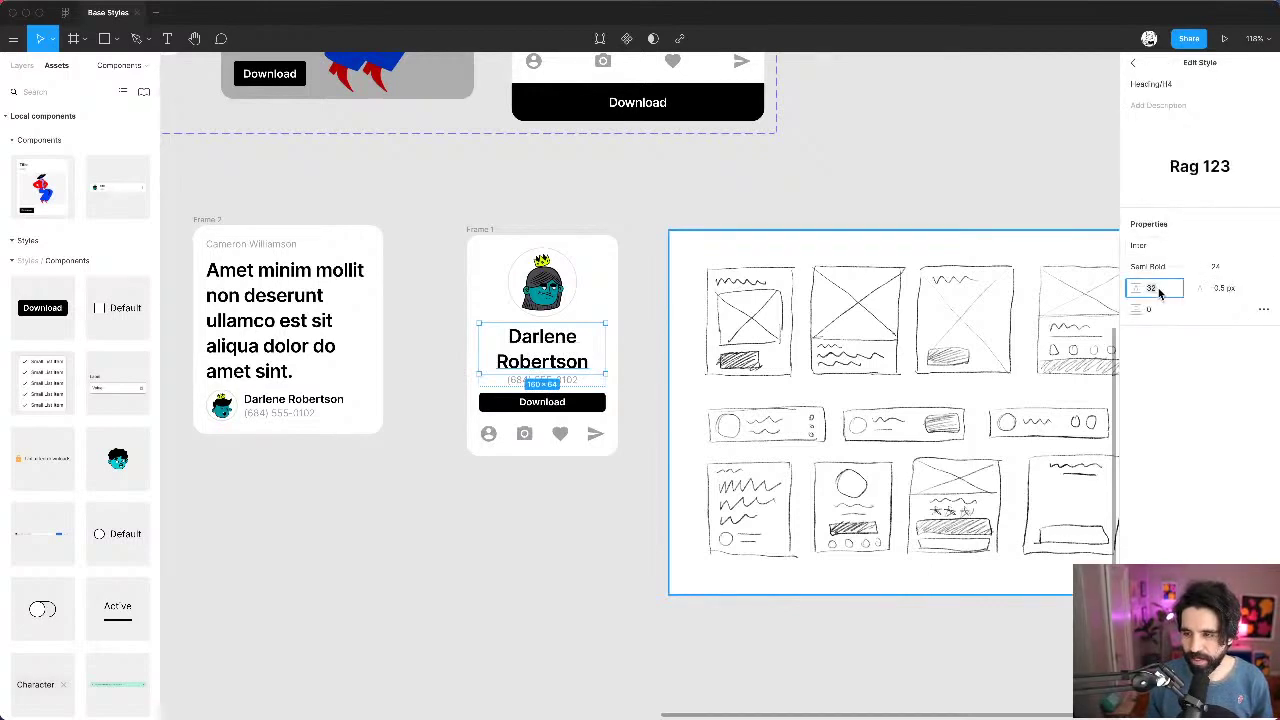
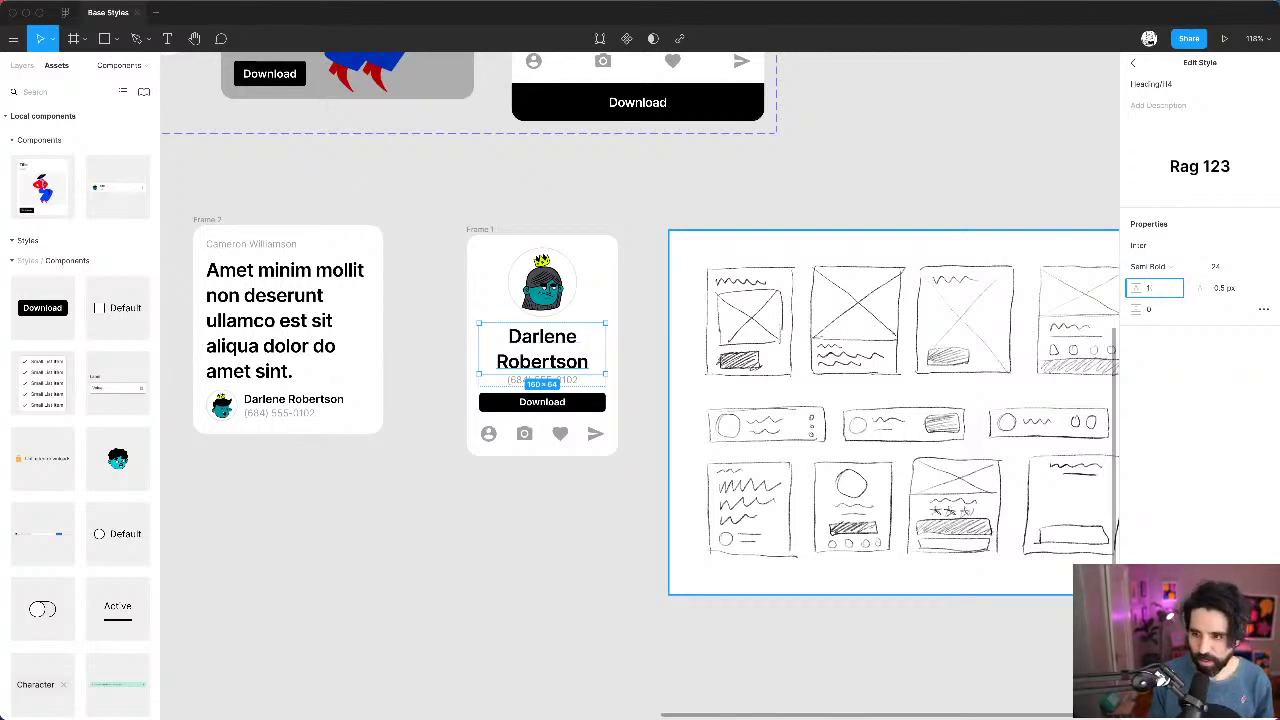
pyautogui.write('1')
pyautogui.write('10')
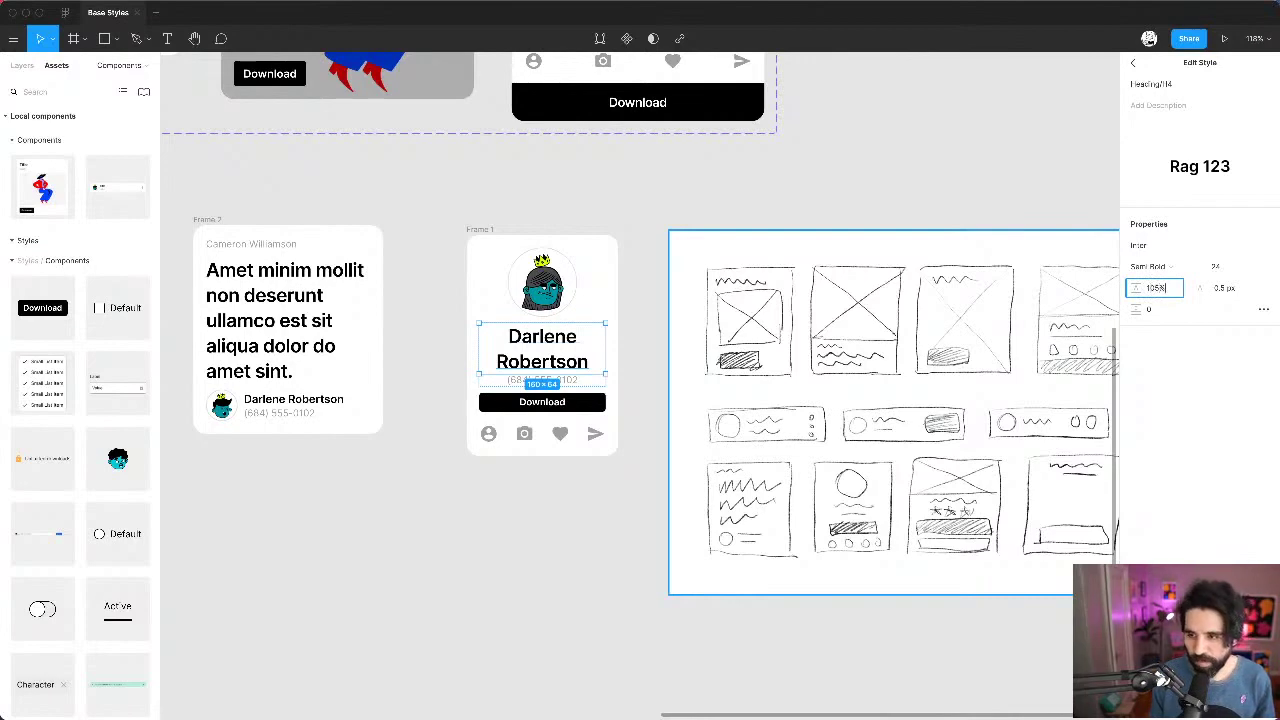
pyautogui.press('Return')
pyautogui.click(538, 535)
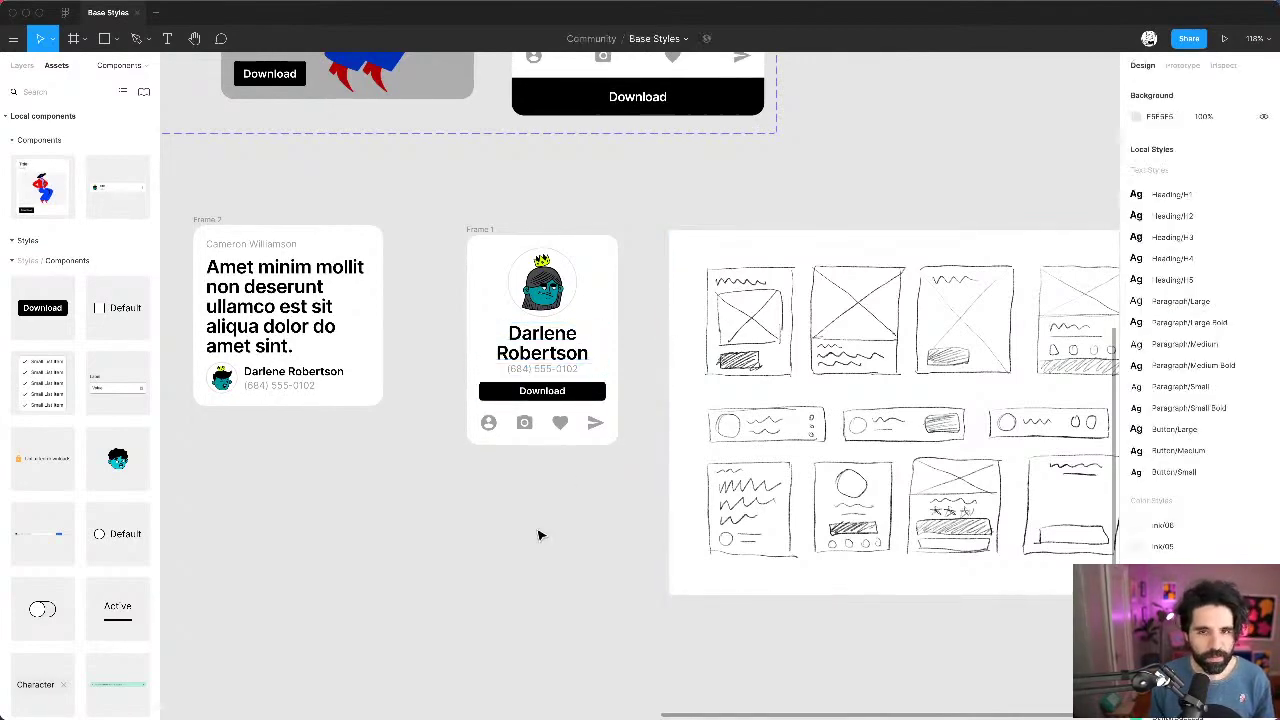
# Step: Set the line height of the Heading/H4 text style used by the profile card's name to 108%
pyautogui.scroll(-5, 538, 535)
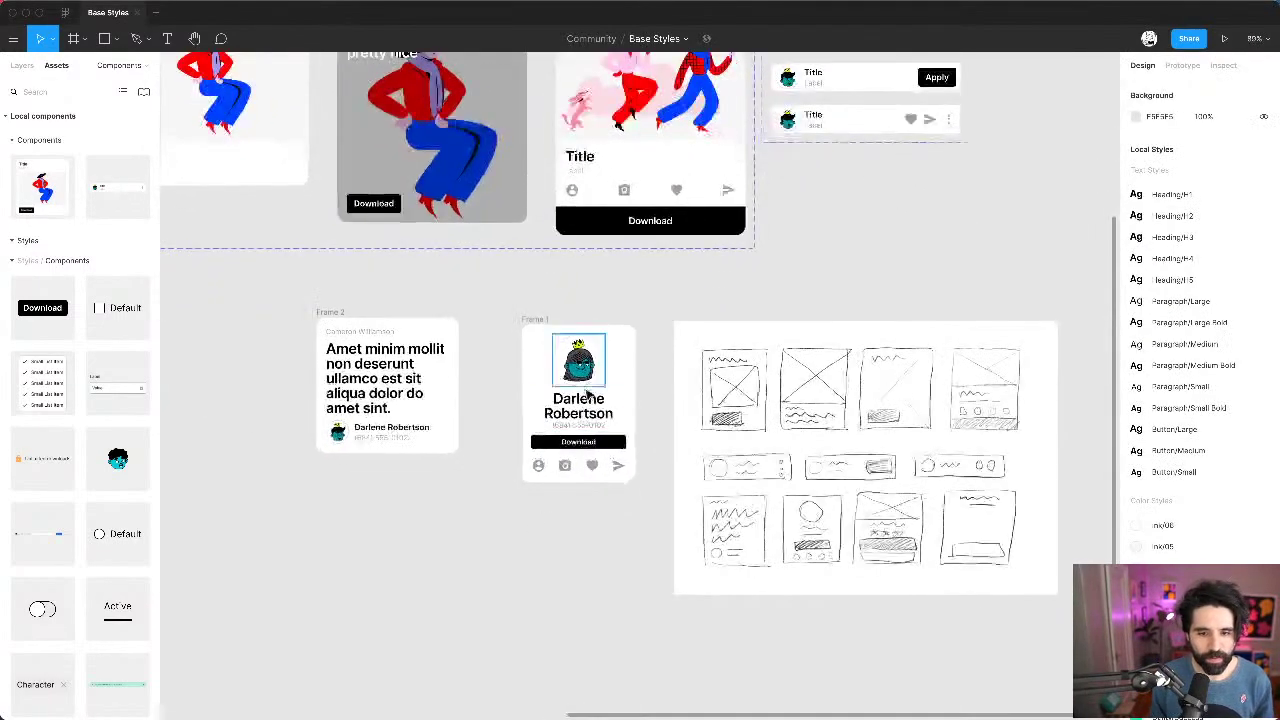
pyautogui.click(586, 402)
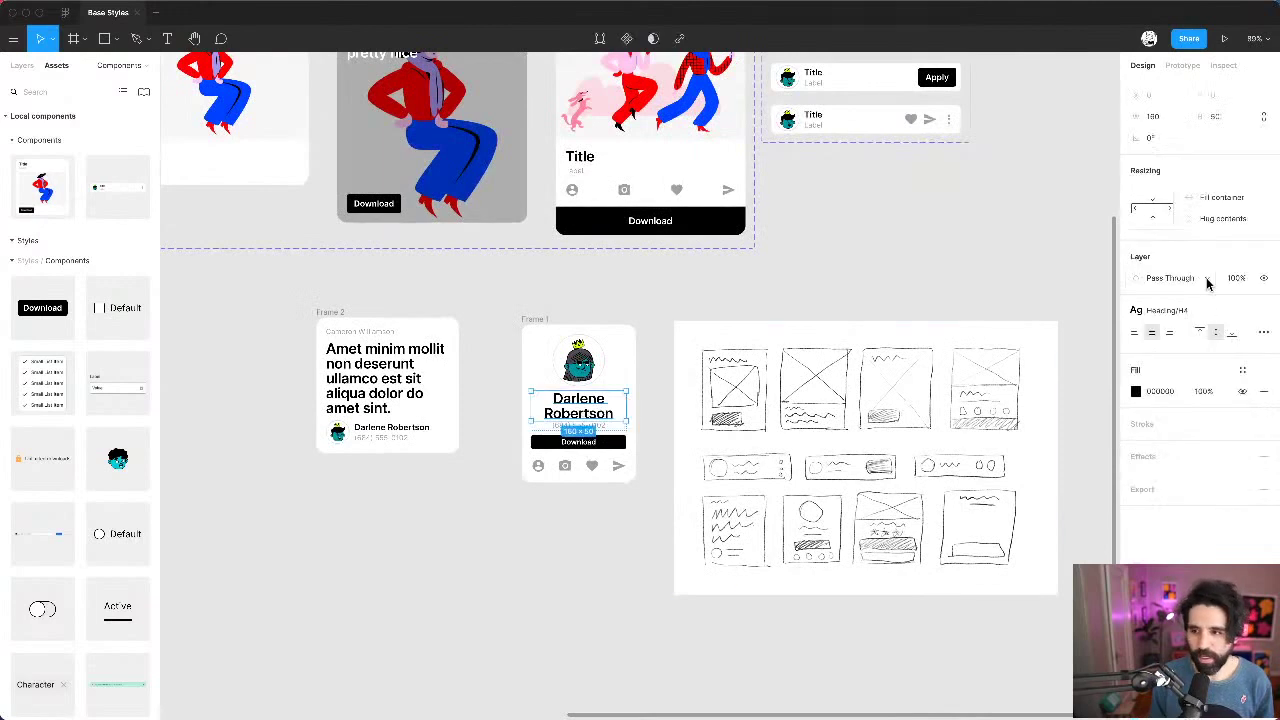
pyautogui.click(1246, 314)
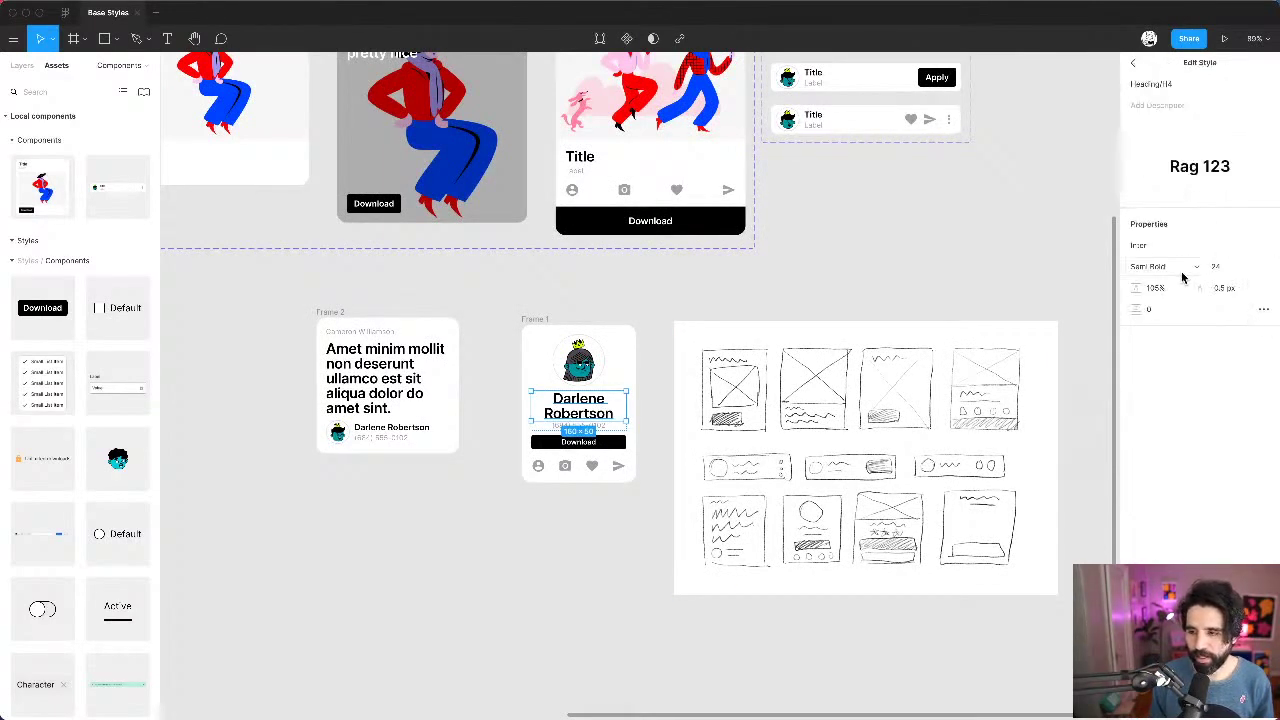
pyautogui.click(1173, 289)
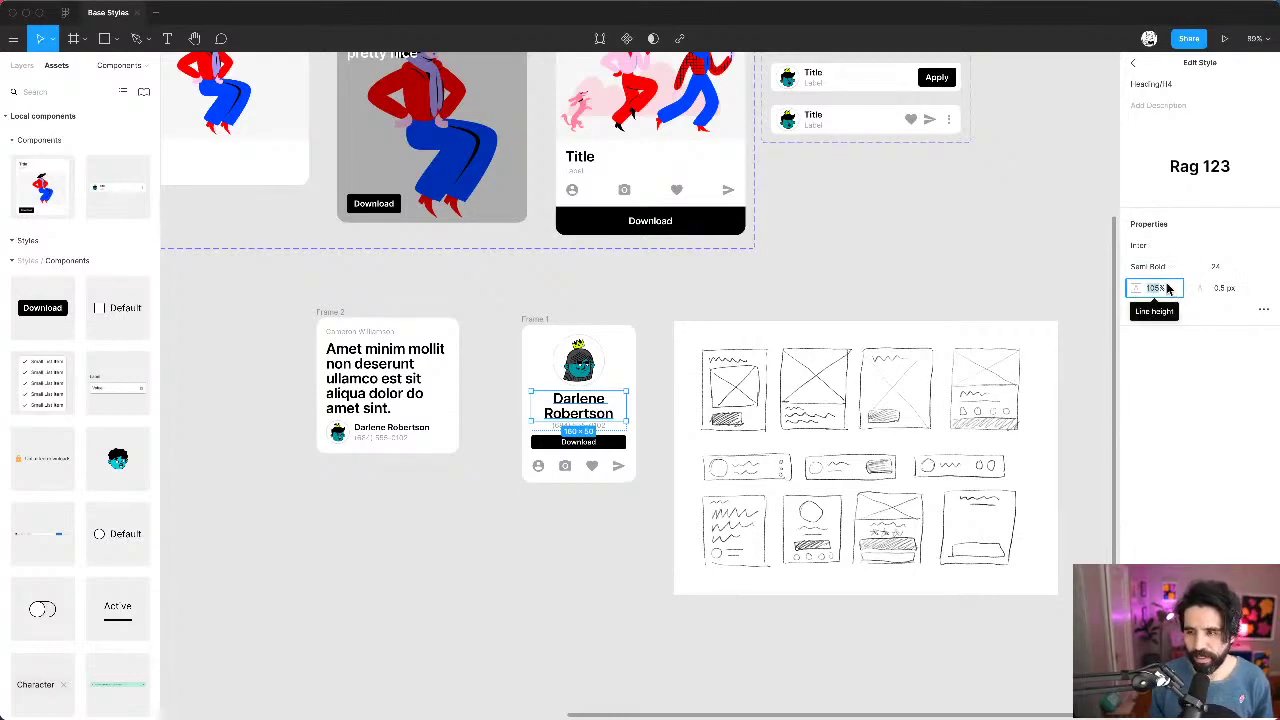
pyautogui.click(1167, 289)
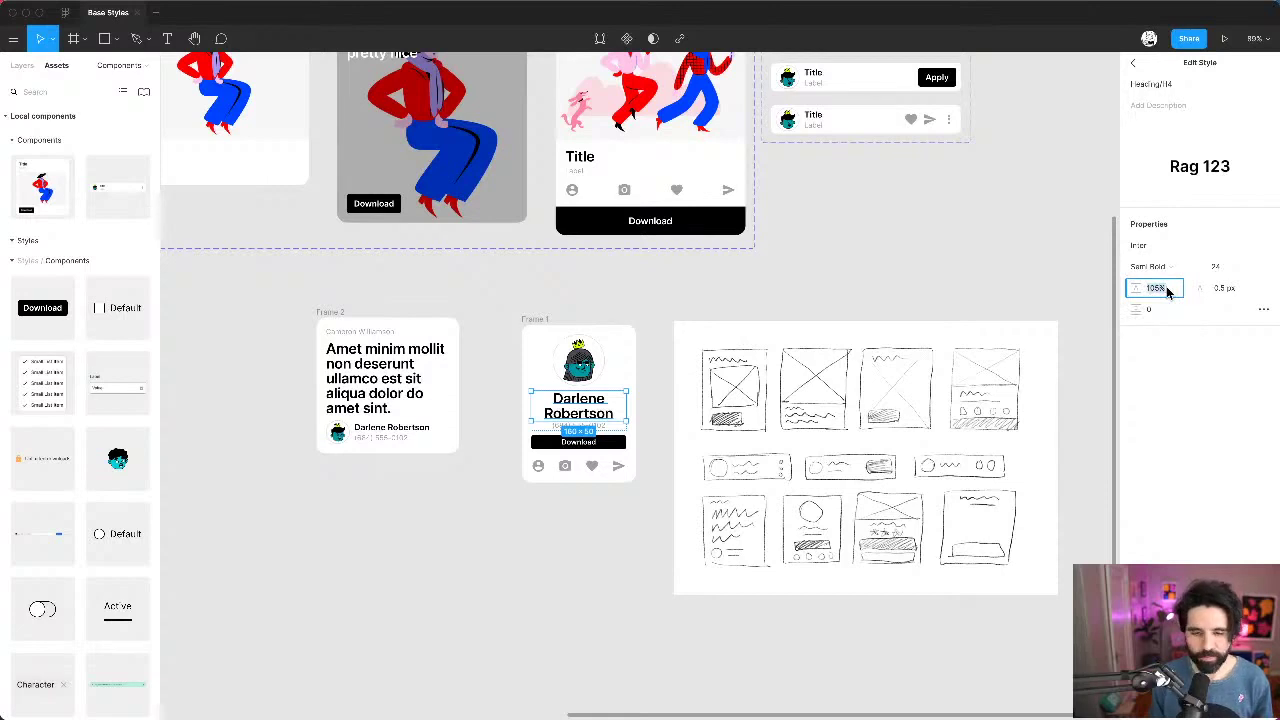
pyautogui.write('10')
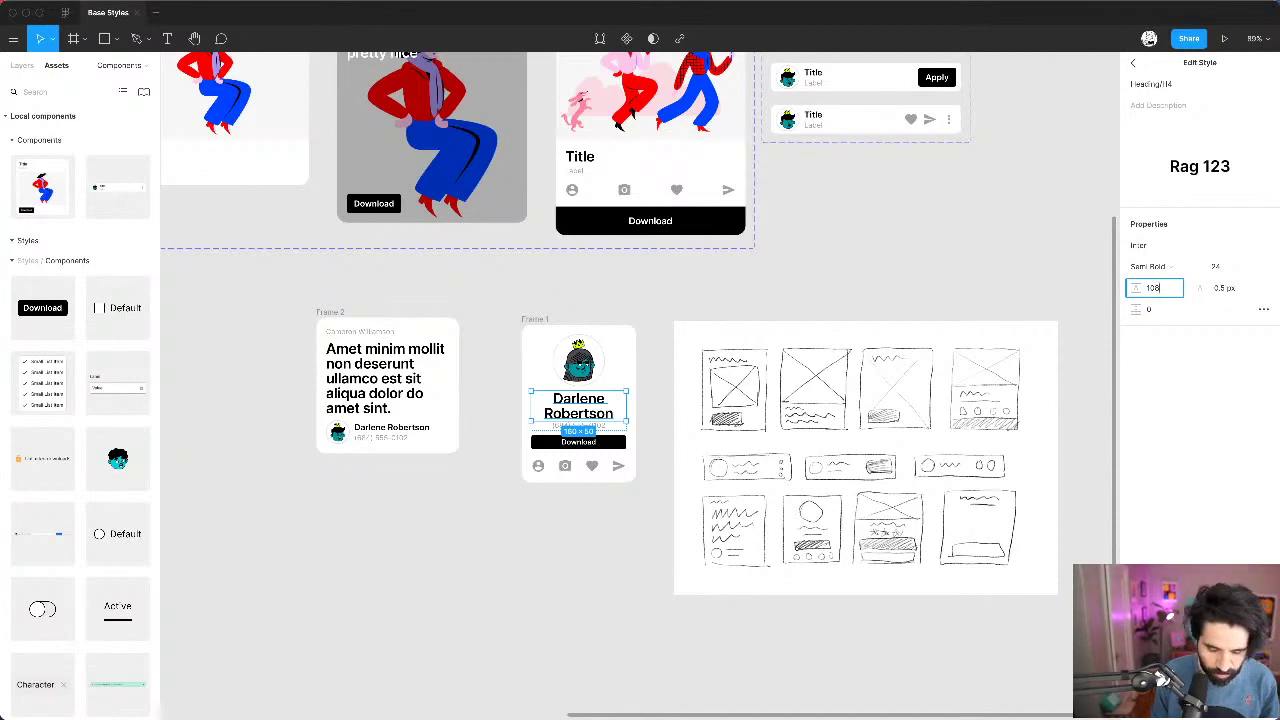
pyautogui.press('Return')
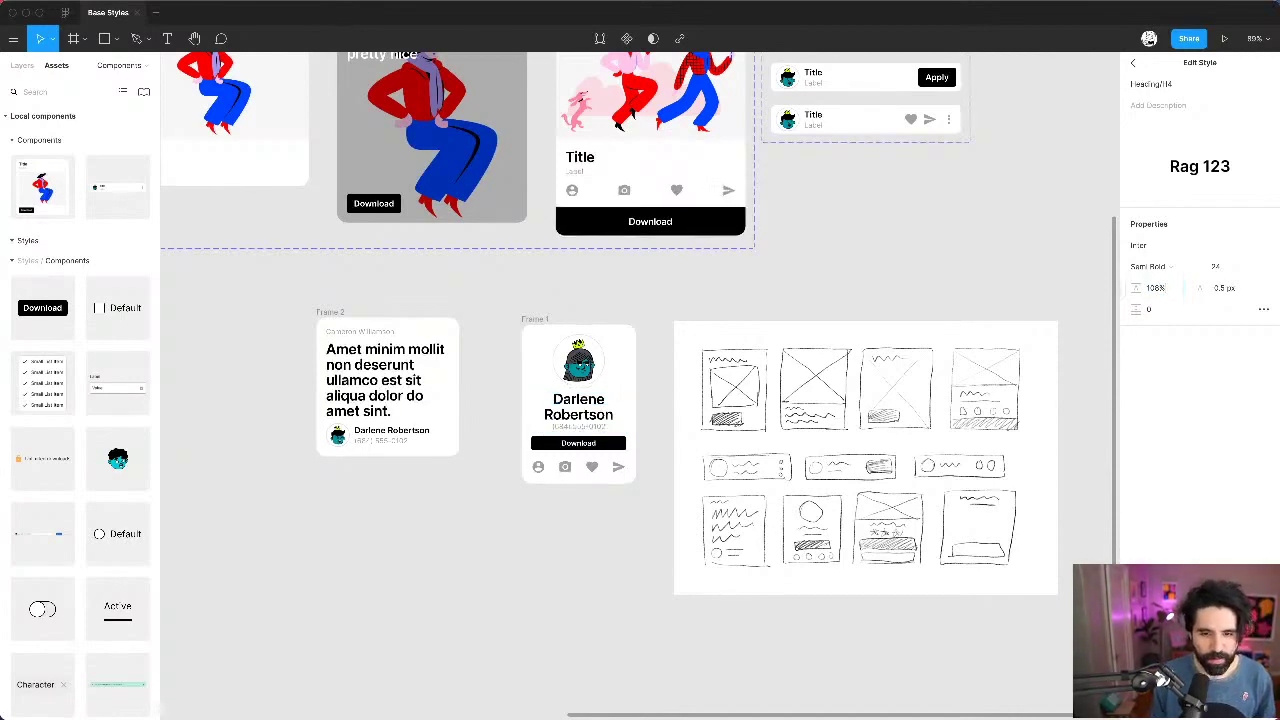
pyautogui.click(452, 598)
pyautogui.scroll(5, 368, 430)
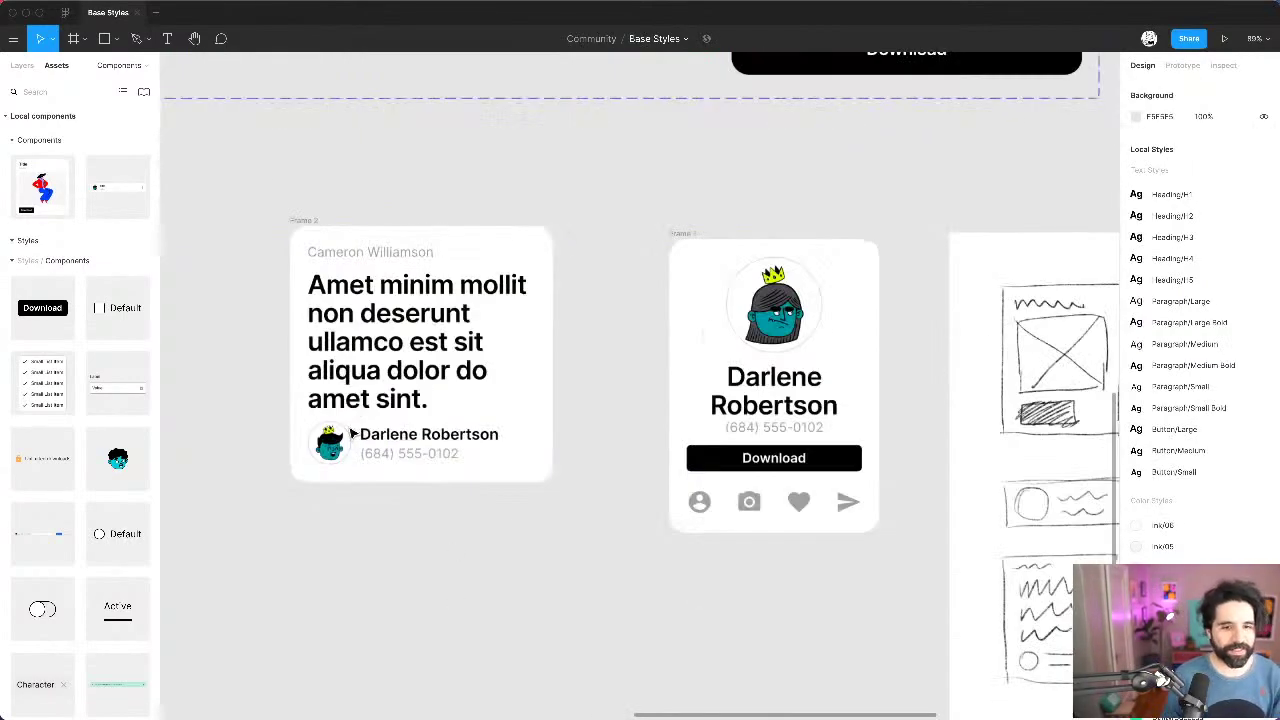
pyautogui.scroll(-5, 481, 559)
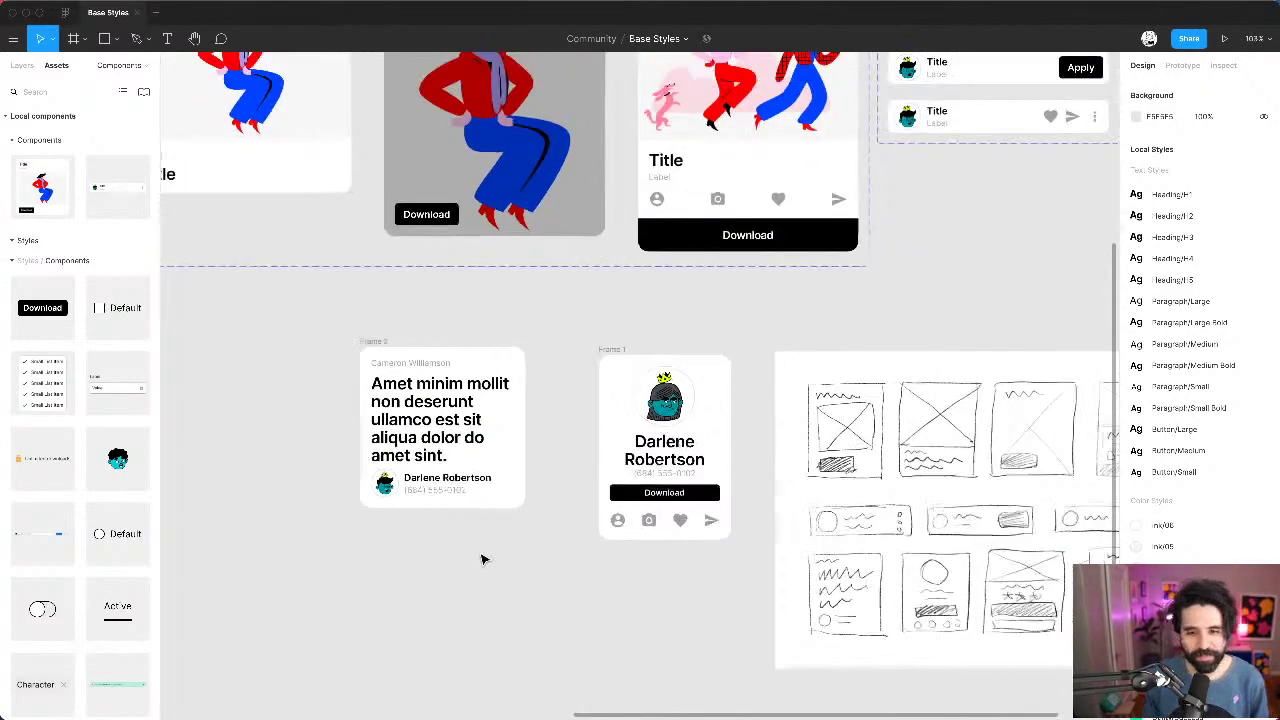
pyautogui.click(757, 453)
pyautogui.scroll(-3, 757, 453)
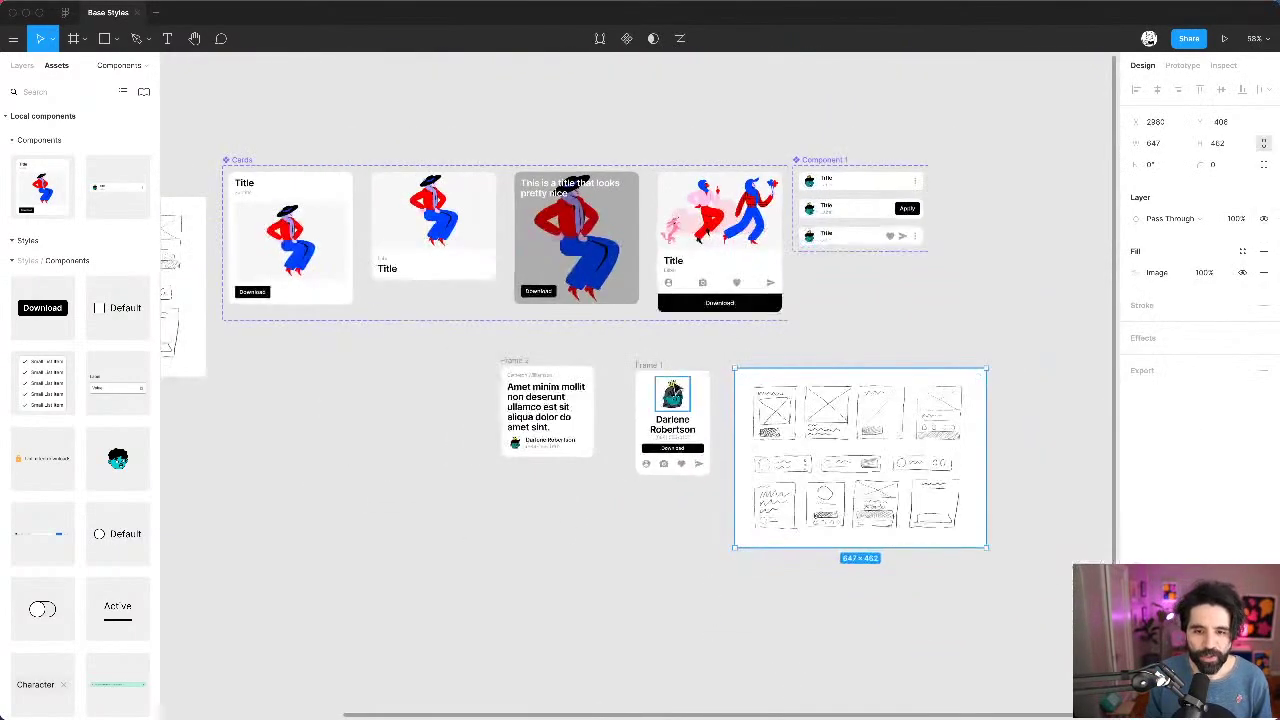
pyautogui.click(668, 388)
pyautogui.scroll(5, 668, 385)
pyautogui.click(714, 450)
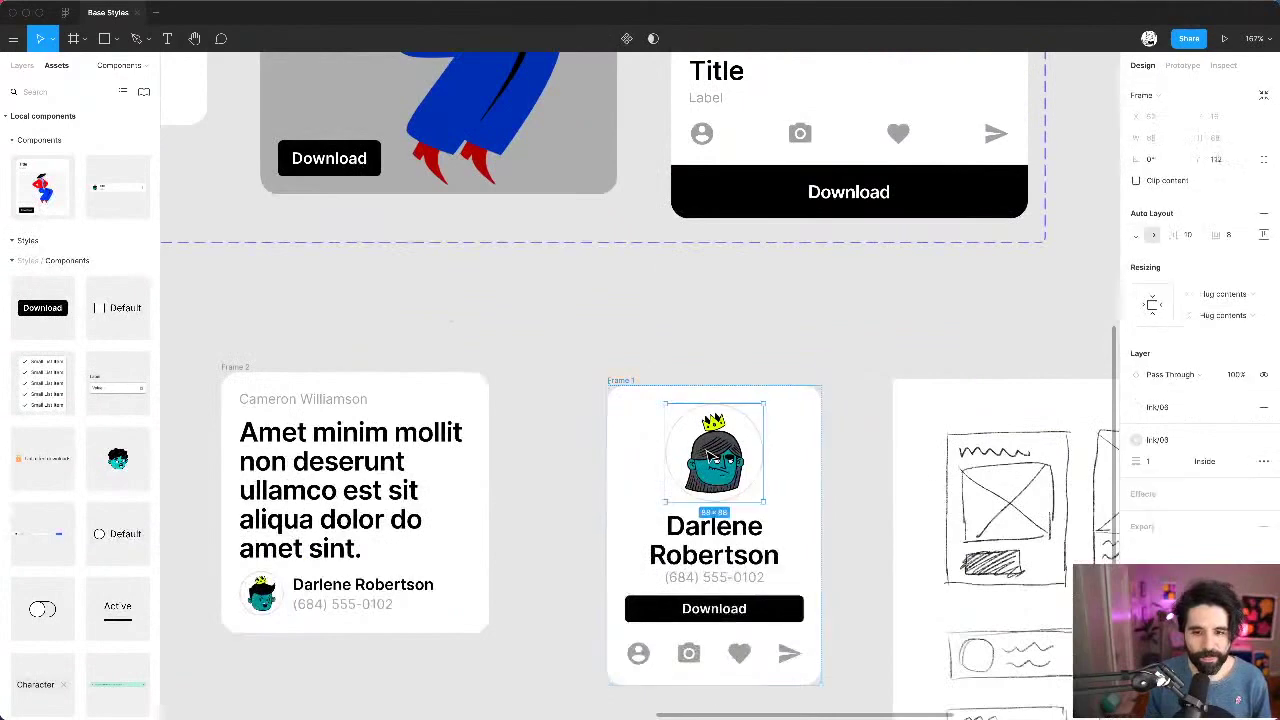
pyautogui.click(621, 382)
pyautogui.press('super+r')
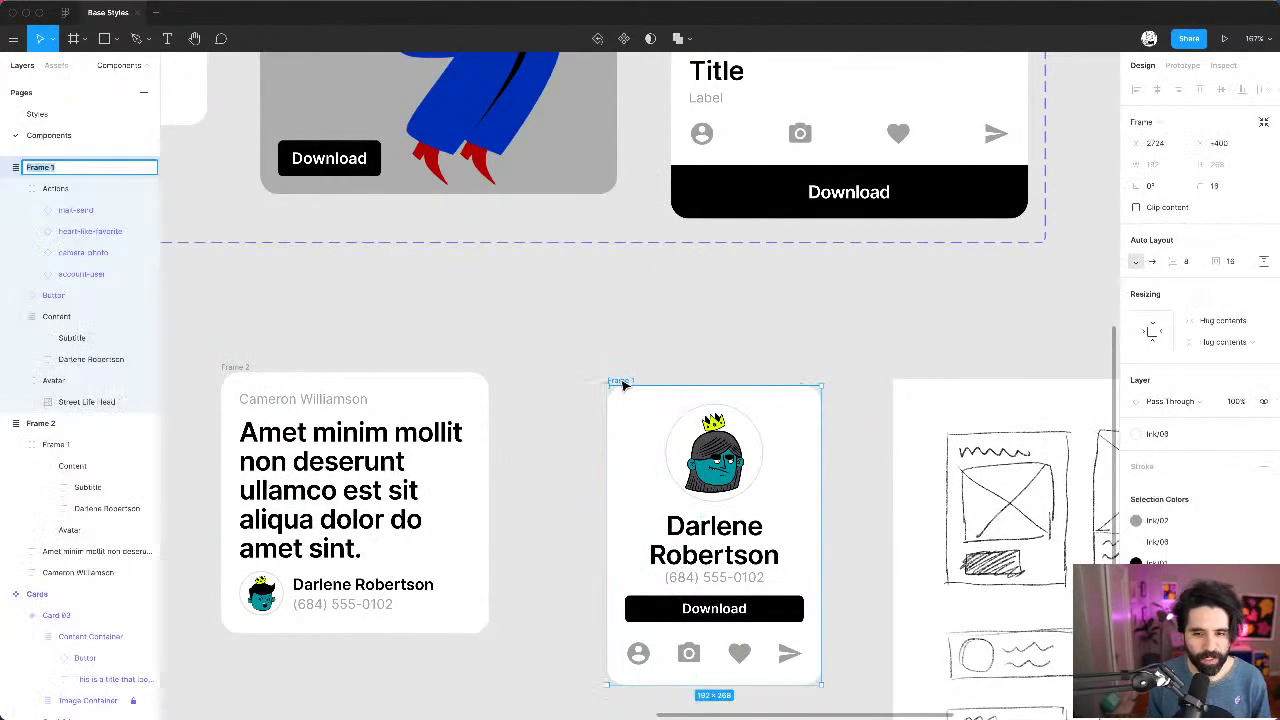
pyautogui.press('Return')
# Step: Batch-rename the quote and profile card frames to "Card" followed by a two-digit ascending number starting from 5
pyautogui.click(245, 367)
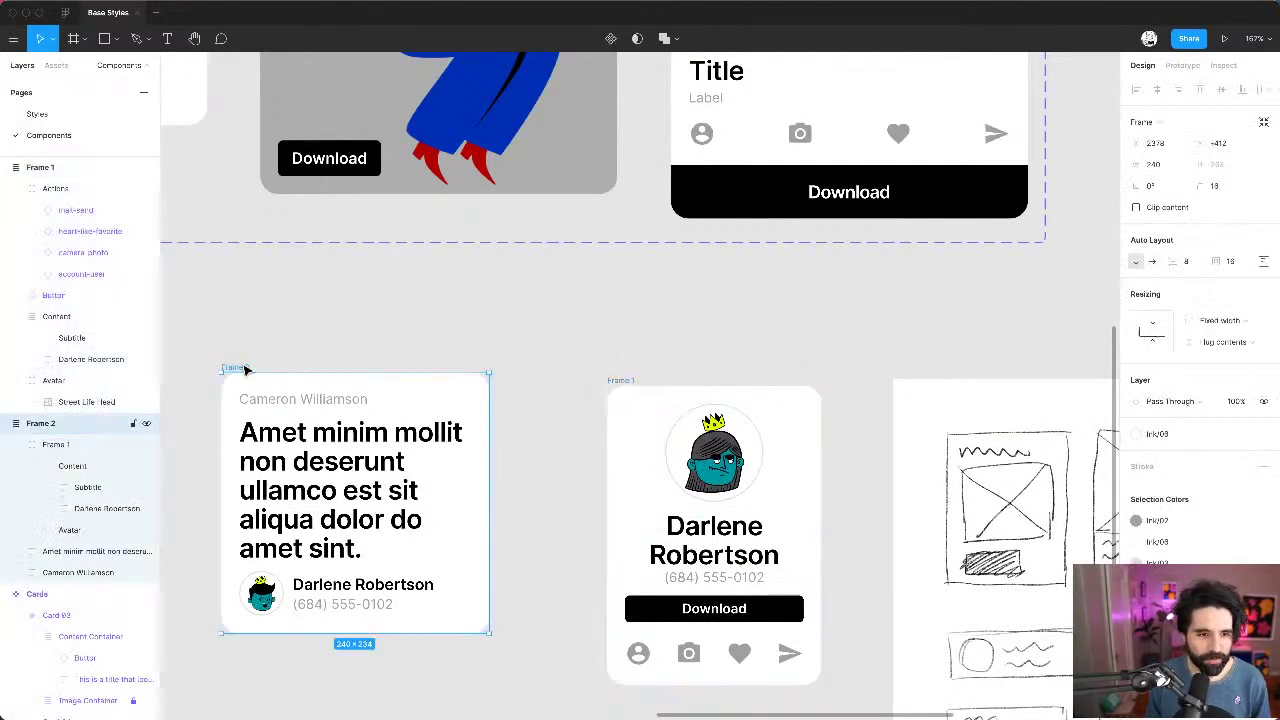
pyautogui.keyDown('shift'); pyautogui.click(626, 383); pyautogui.keyUp('shift')
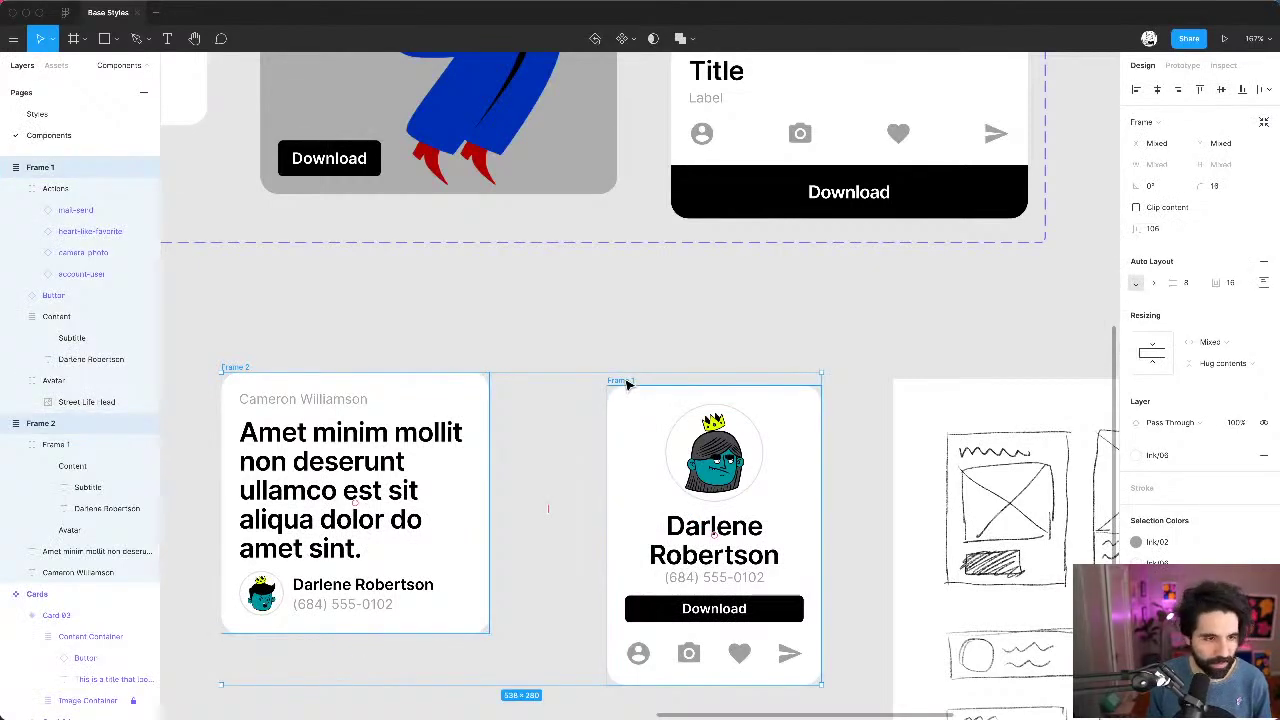
pyautogui.press('super+r')
pyautogui.write('C')
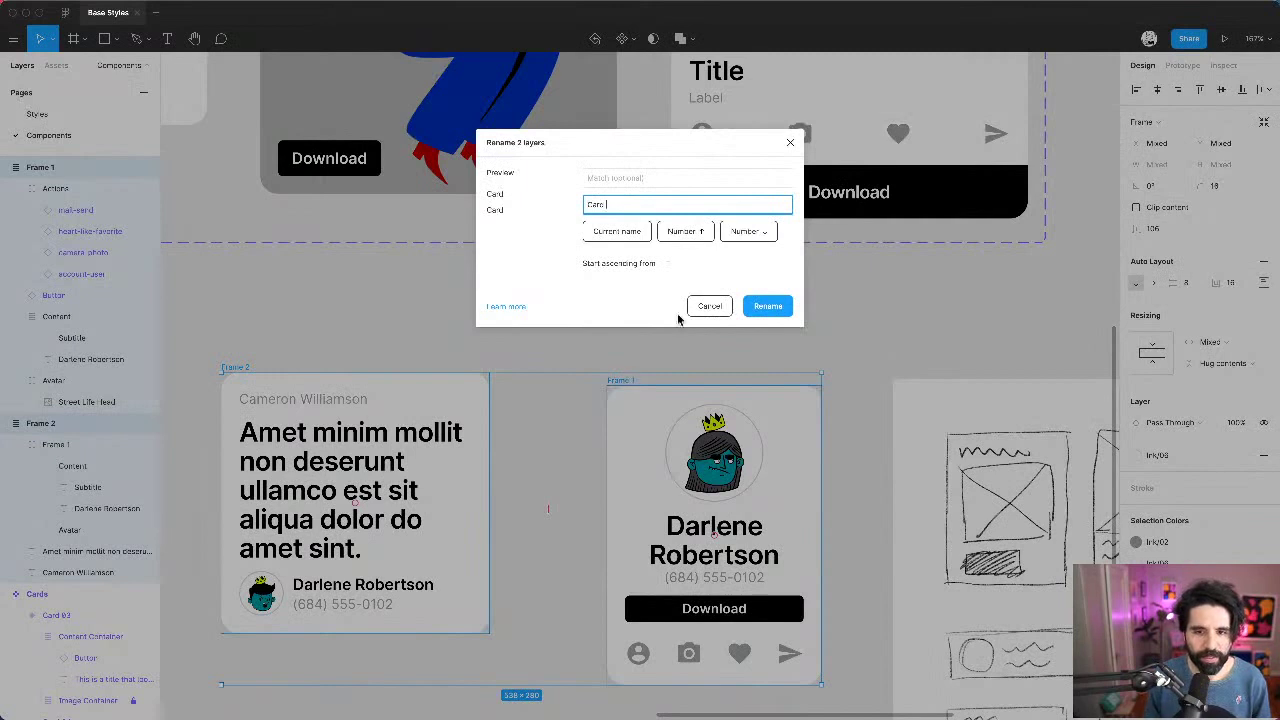
pyautogui.write('ard')
pyautogui.click(683, 231)
pyautogui.click(673, 263)
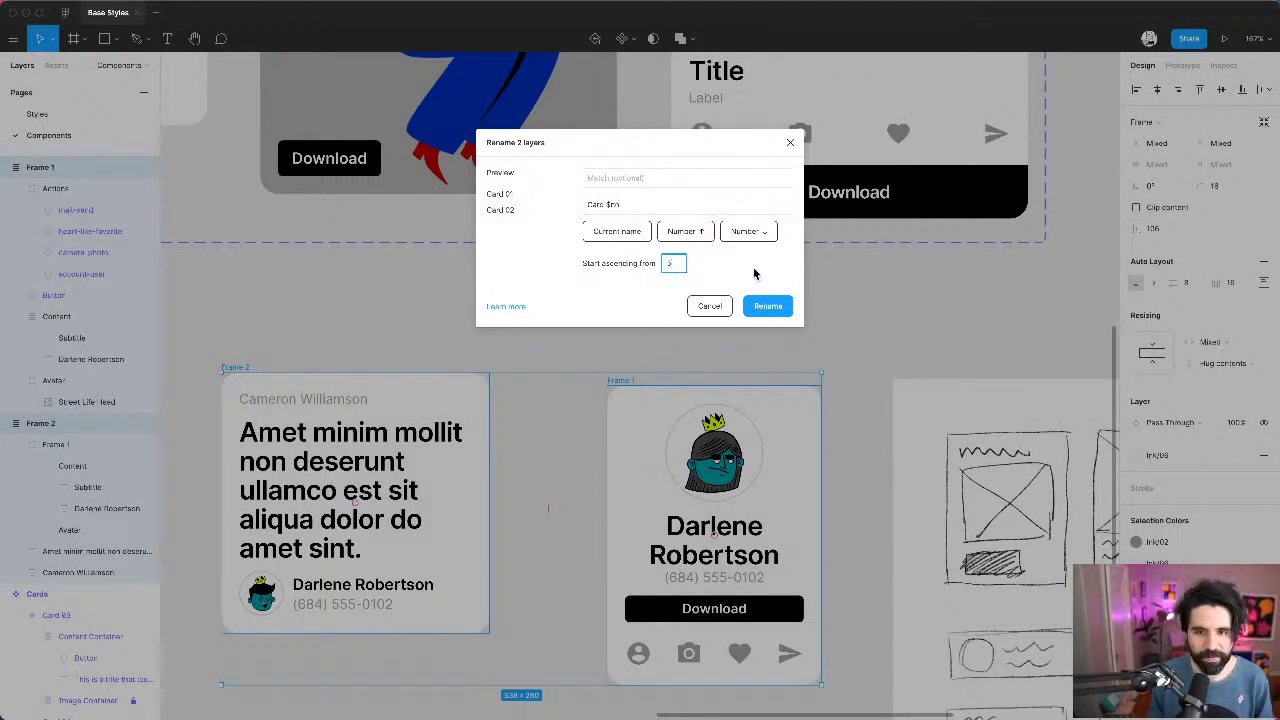
pyautogui.write('5')
pyautogui.press('Tab')
pyautogui.click(767, 306)
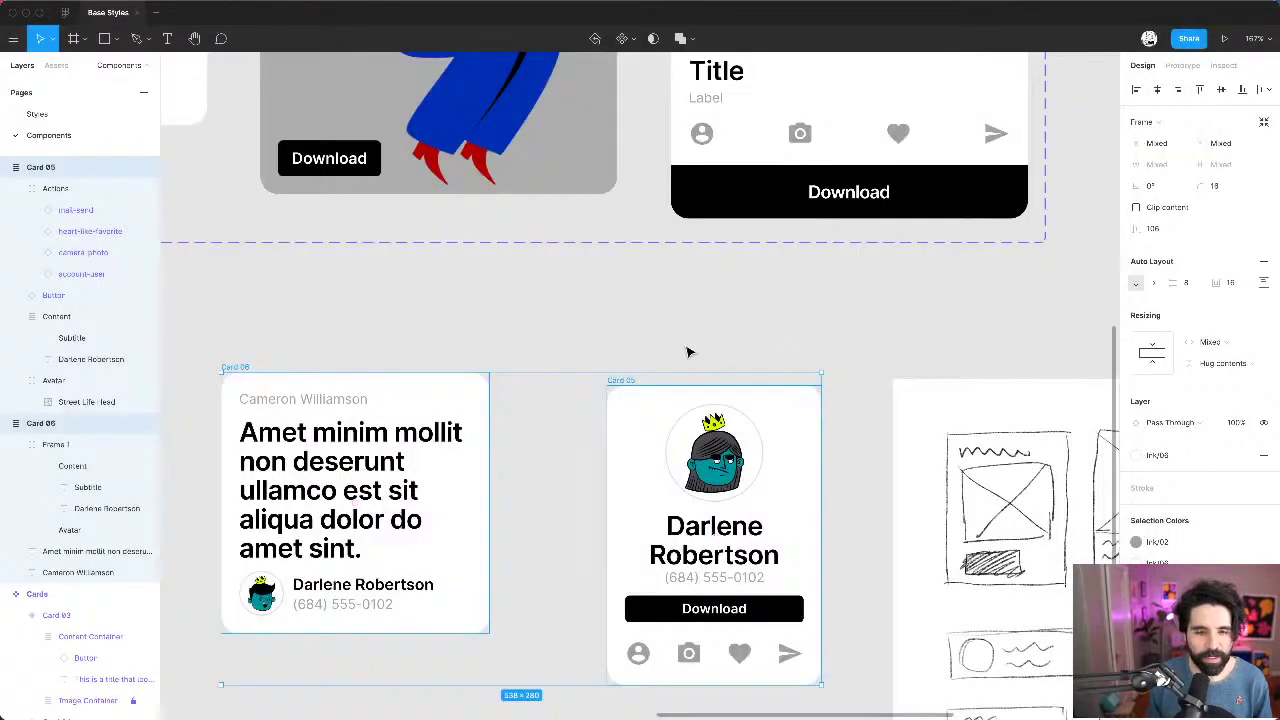
# Step: Turn the Card 06 quote frame and the Card 05 profile frame into separate components
pyautogui.scroll(-5, 686, 349)
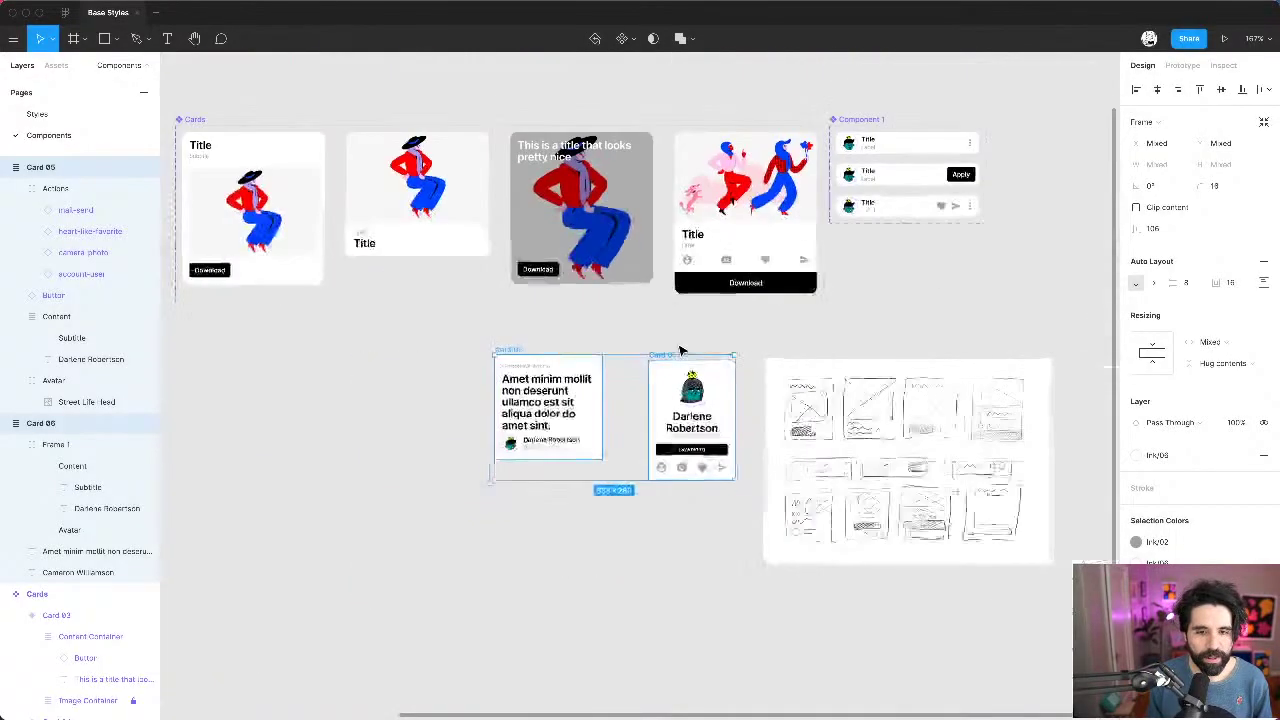
pyautogui.click(562, 326)
pyautogui.click(524, 352)
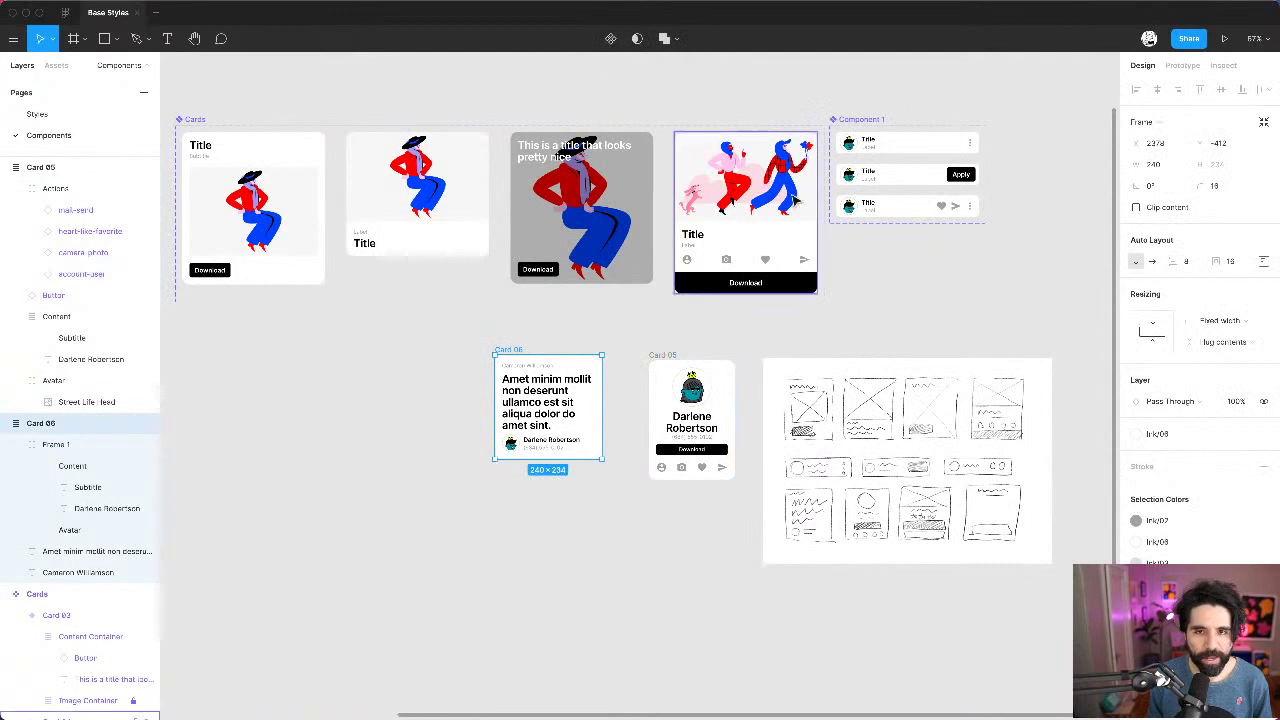
pyautogui.click(610, 38)
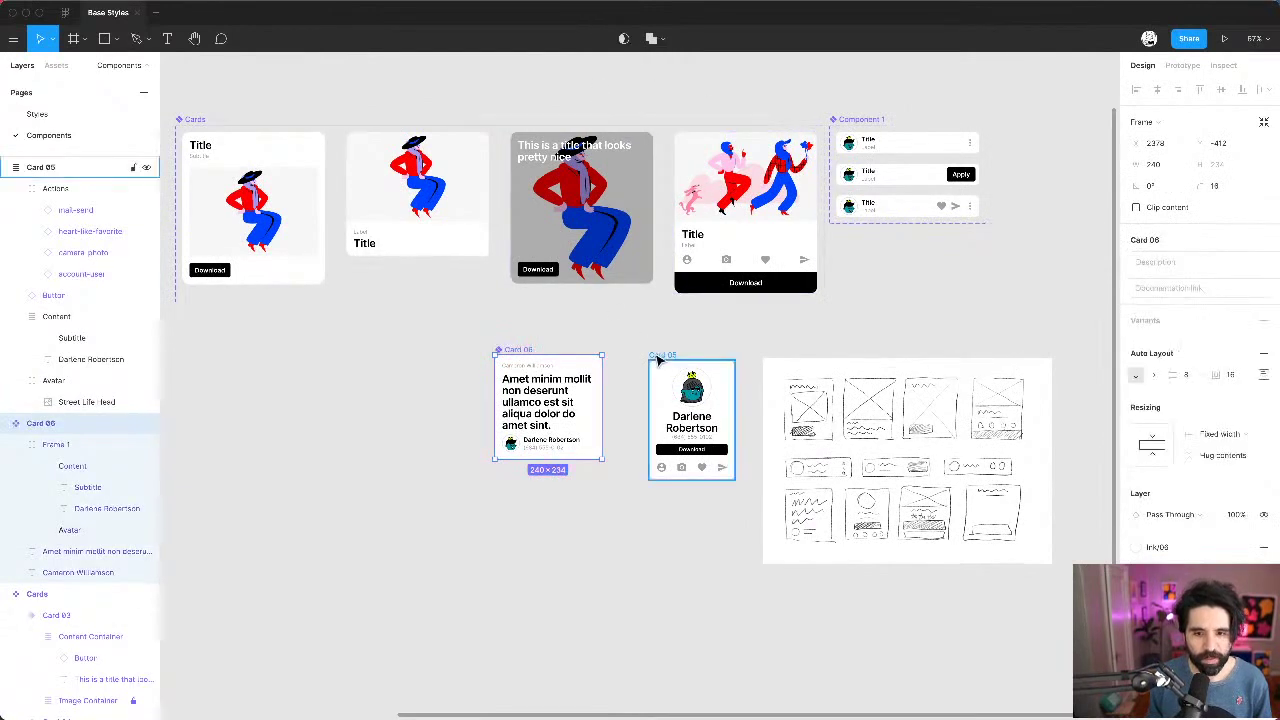
pyautogui.click(662, 356)
pyautogui.click(599, 38)
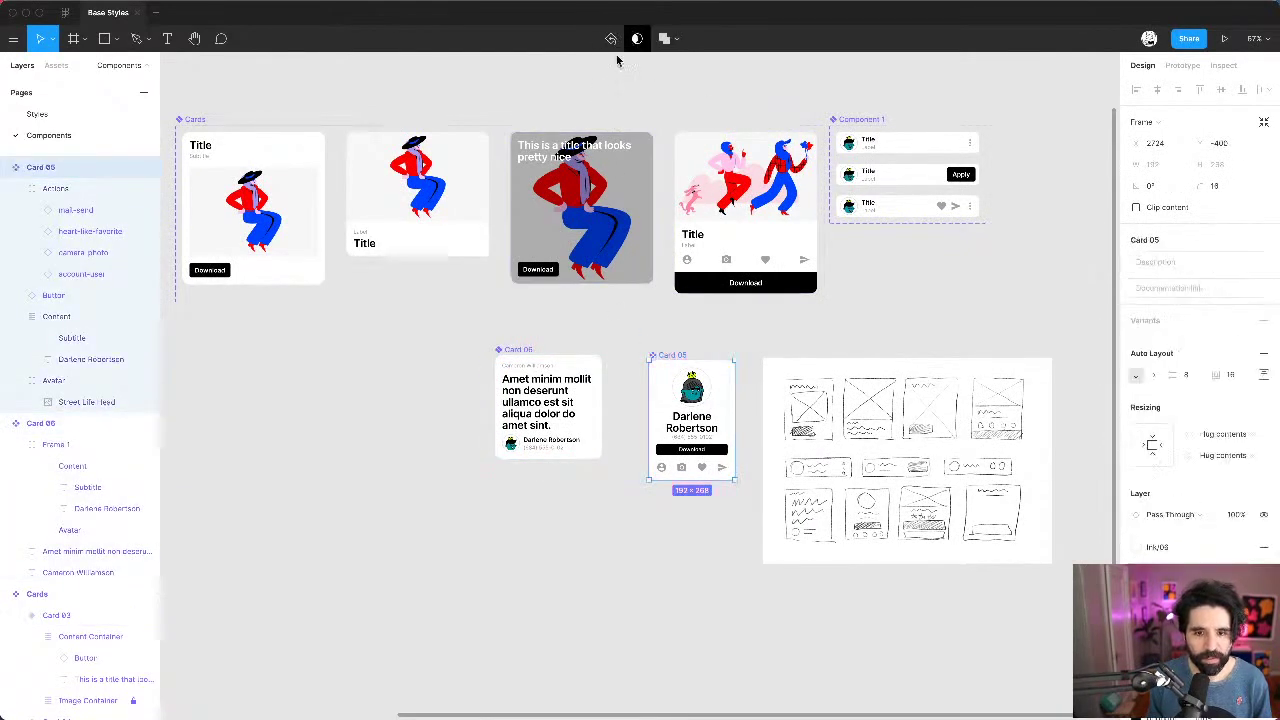
# Step: Cut the Card 05 and Card 06 components and paste them into the Cards component set as variants
pyautogui.keyDown('shift'); pyautogui.click(513, 352); pyautogui.keyUp('shift')
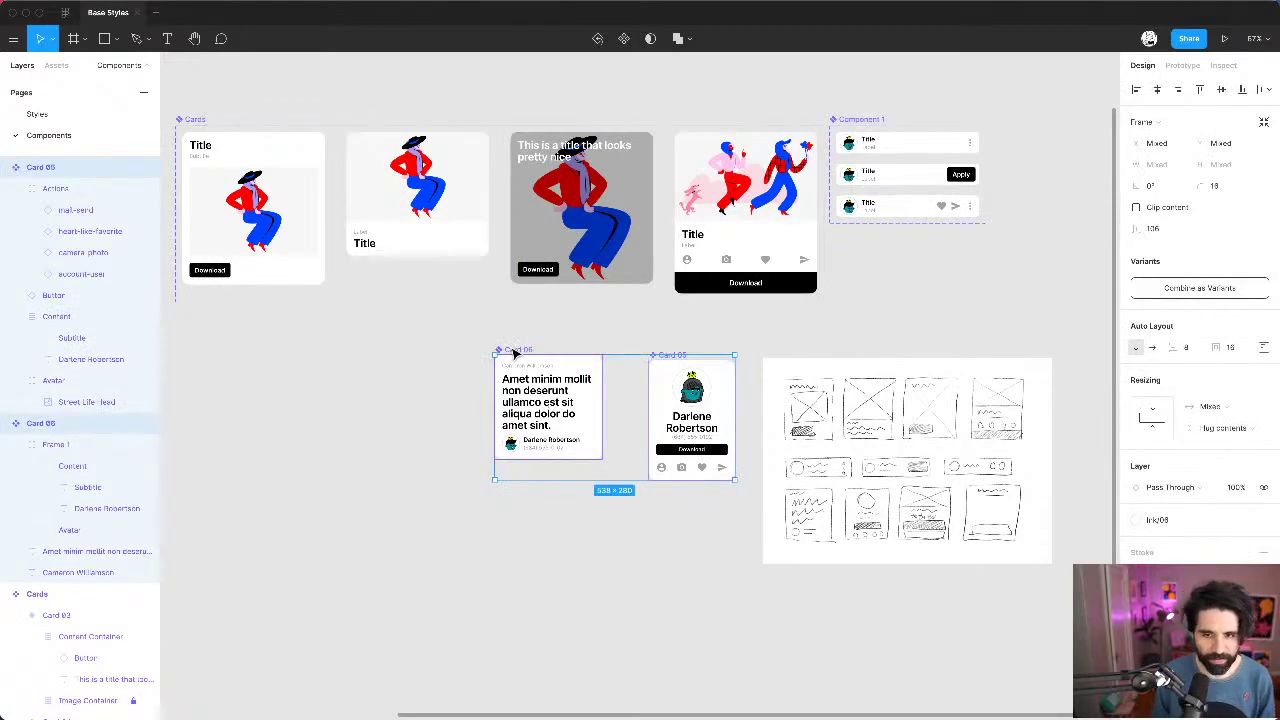
pyautogui.press('Delete')
pyautogui.scroll(-3, 500, 351)
pyautogui.click(281, 183)
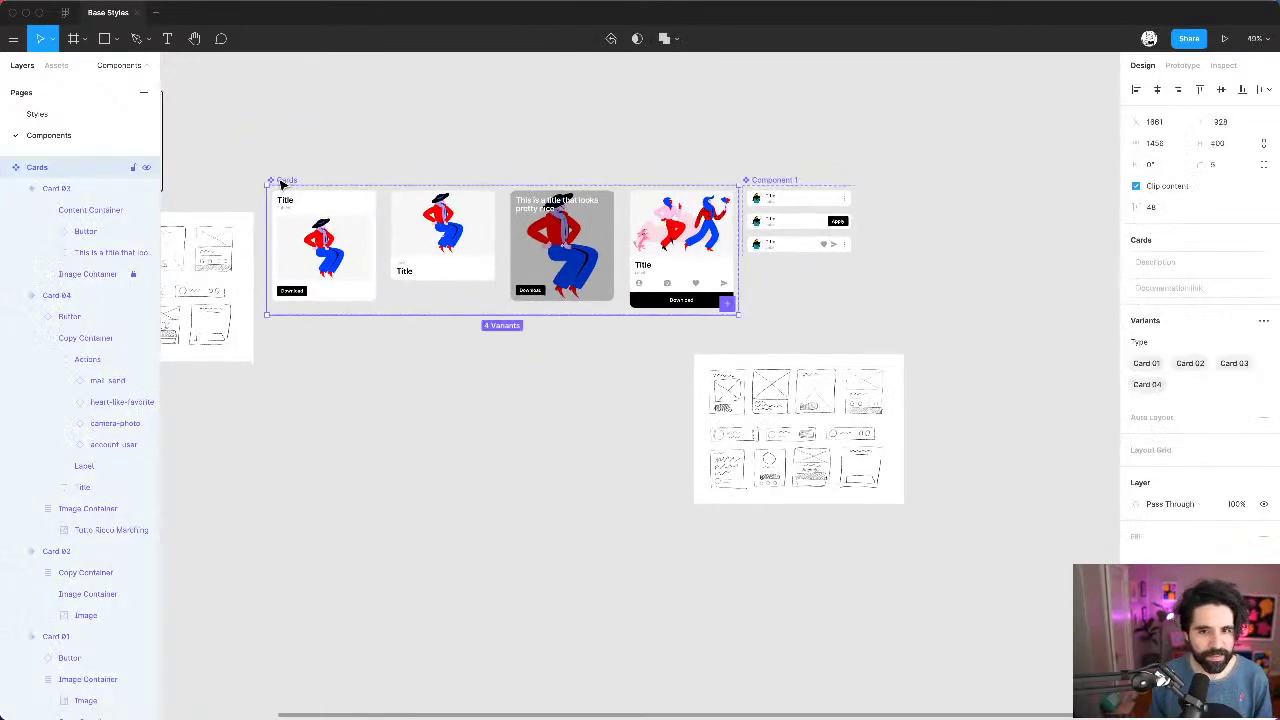
pyautogui.hotkey('ctrl', 'v')
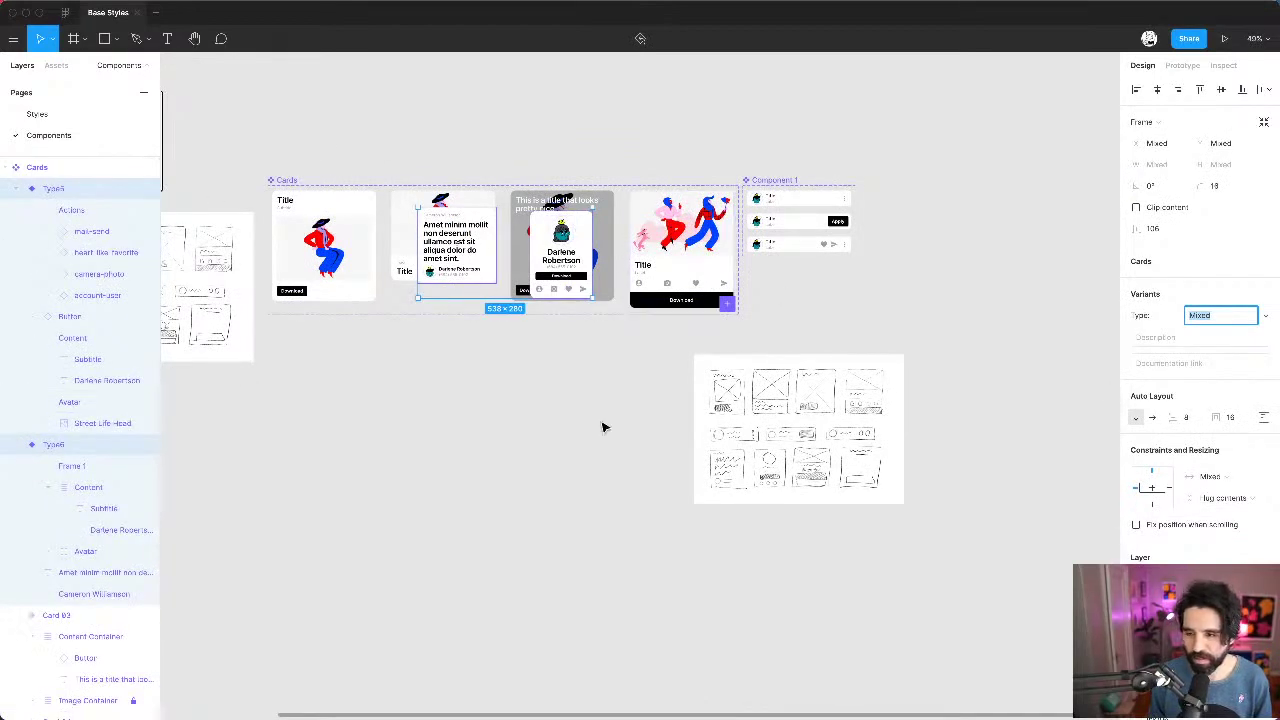
pyautogui.click(534, 422)
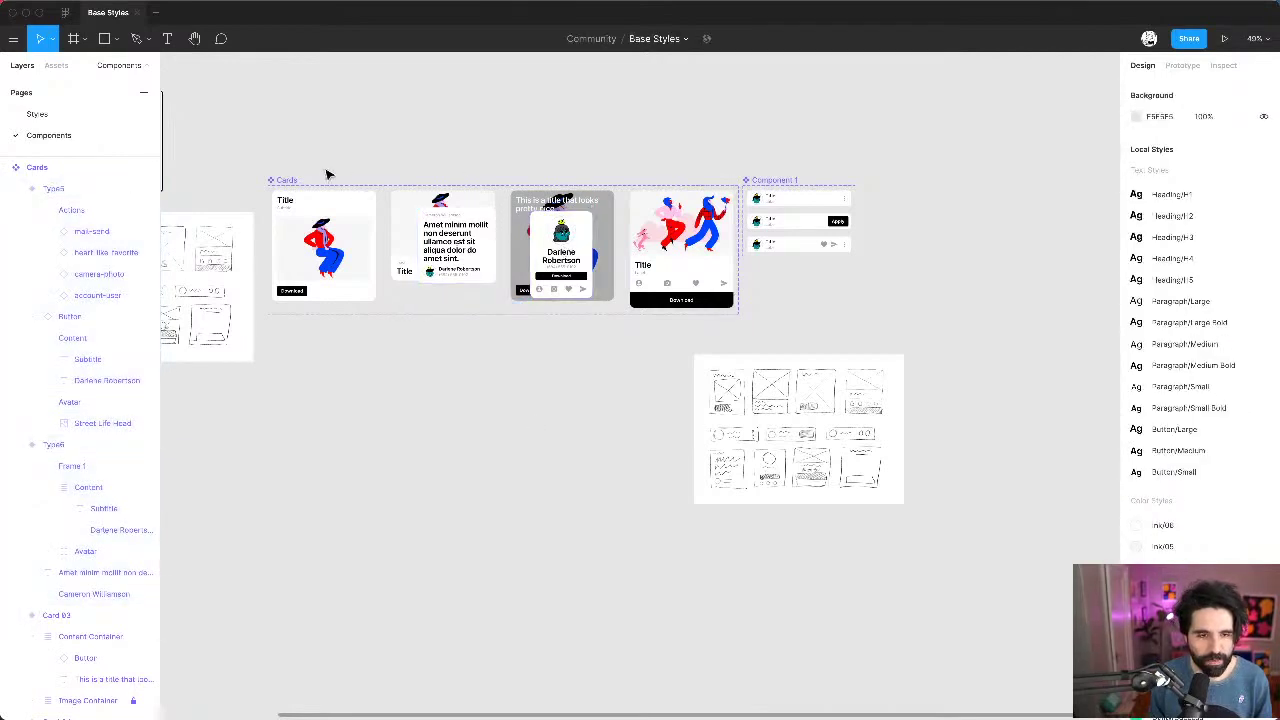
# Step: Apply horizontal auto layout to the Cards component set and move the set below the wireframe image
pyautogui.click(287, 181)
pyautogui.scroll(-2, 1226, 450)
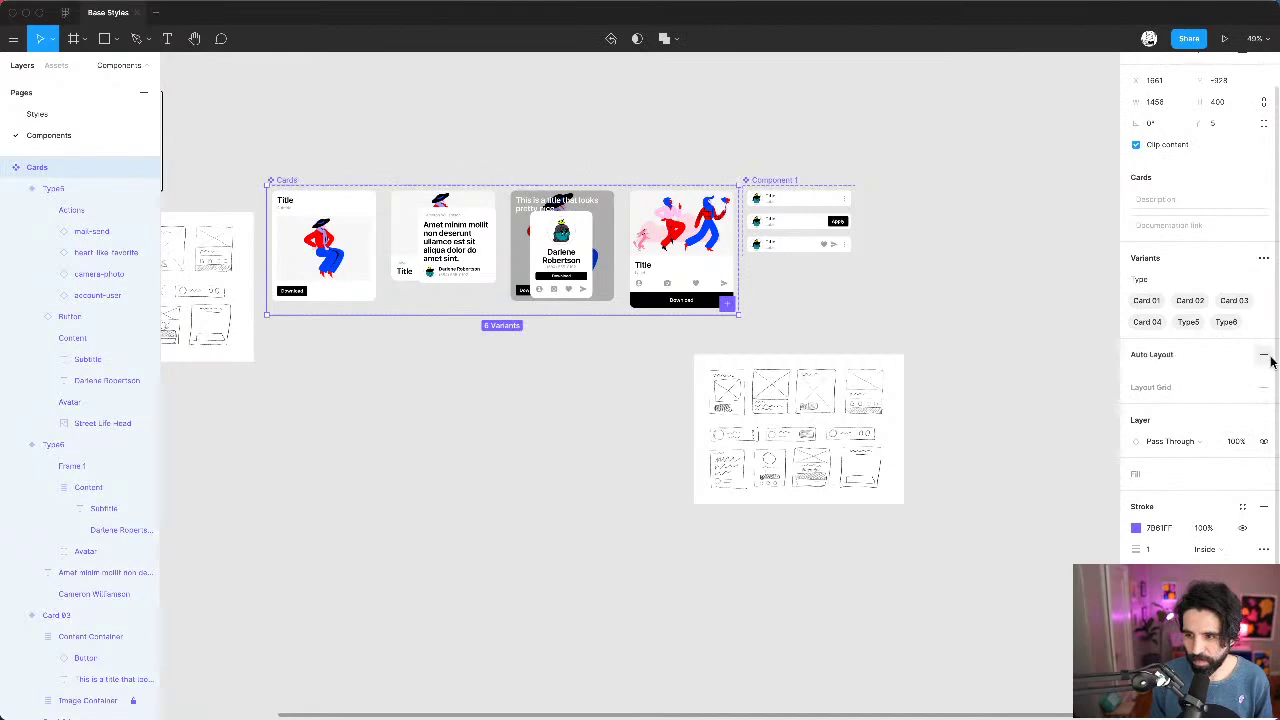
pyautogui.click(1263, 354)
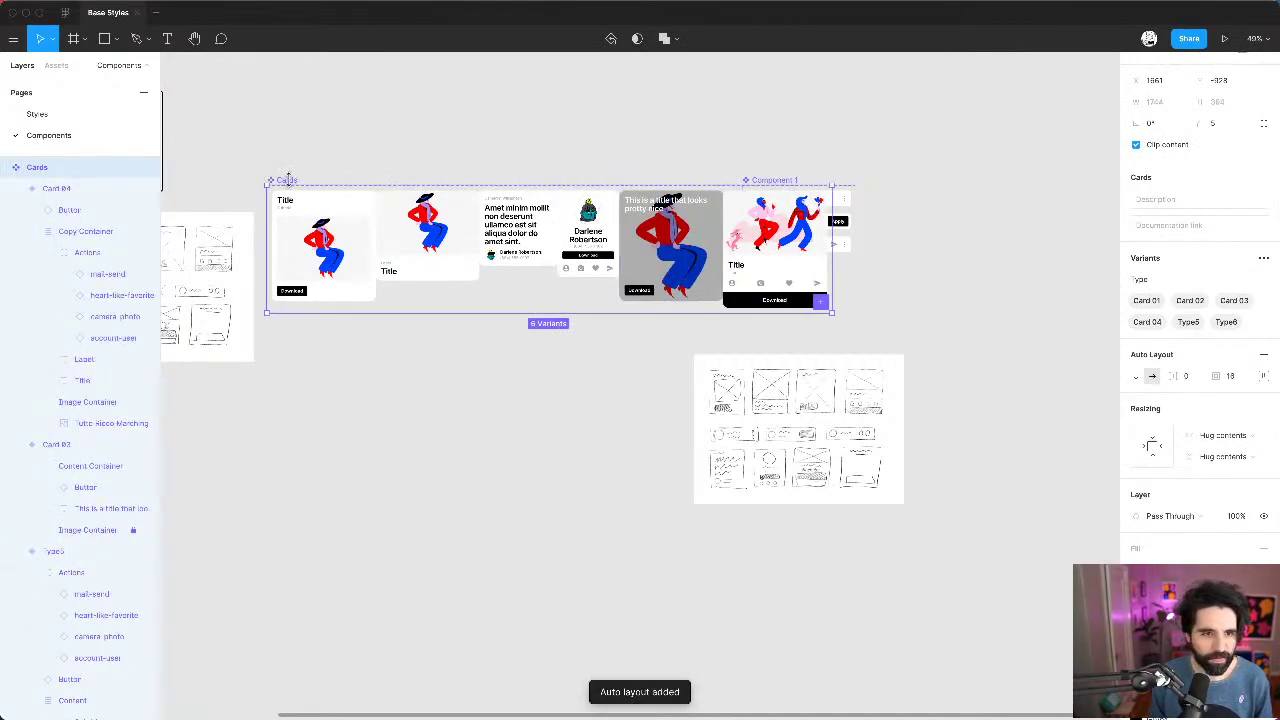
pyautogui.moveTo(294, 180); pyautogui.dragTo(294, 530)
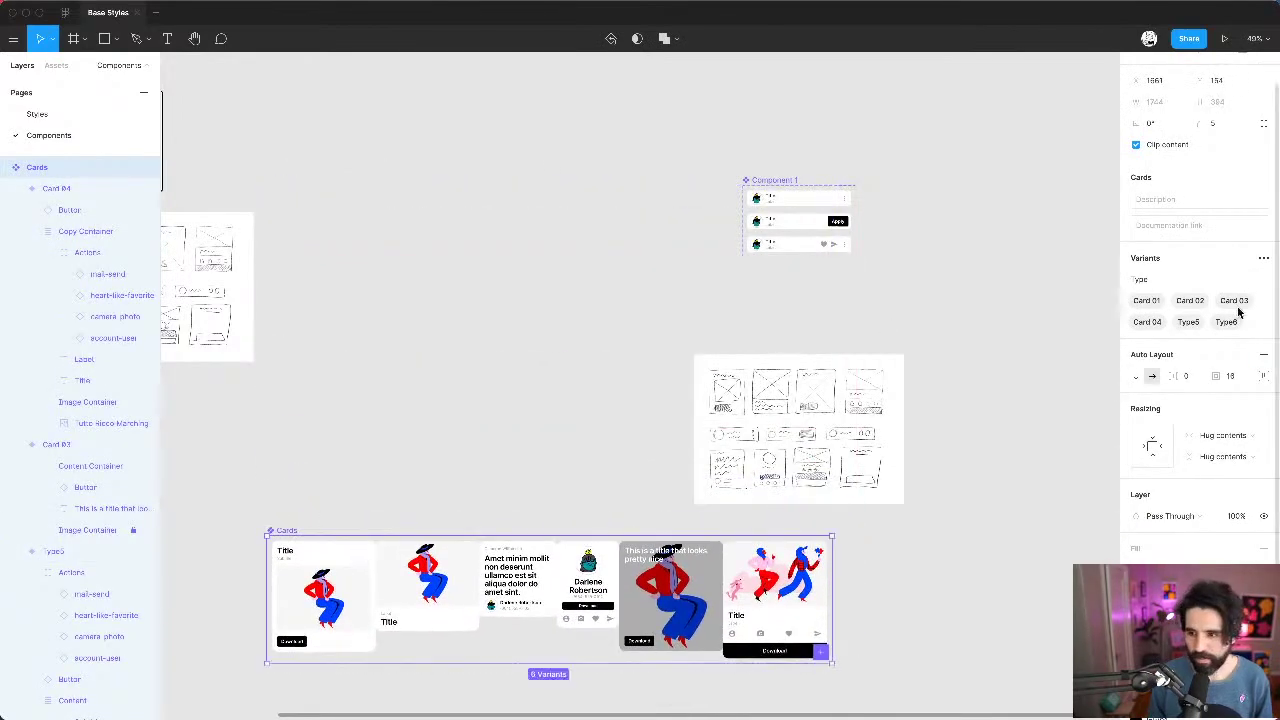
# Step: Set the auto layout spacing between the Cards variants to 32
pyautogui.click(1186, 376)
pyautogui.press('Up')
pyautogui.press('Up')
pyautogui.press('Up')
pyautogui.press('Up')
pyautogui.press('Up')
pyautogui.press('Up')
pyautogui.press('Up')
pyautogui.press('Up')
pyautogui.press('Up')
pyautogui.press('Up')
pyautogui.press('Up')
pyautogui.press('Up')
pyautogui.press('Up')
pyautogui.press('Up')
pyautogui.press('Up')
pyautogui.press('Up')
pyautogui.press('Up')
pyautogui.press('Up')
pyautogui.press('Up')
pyautogui.press('Up')
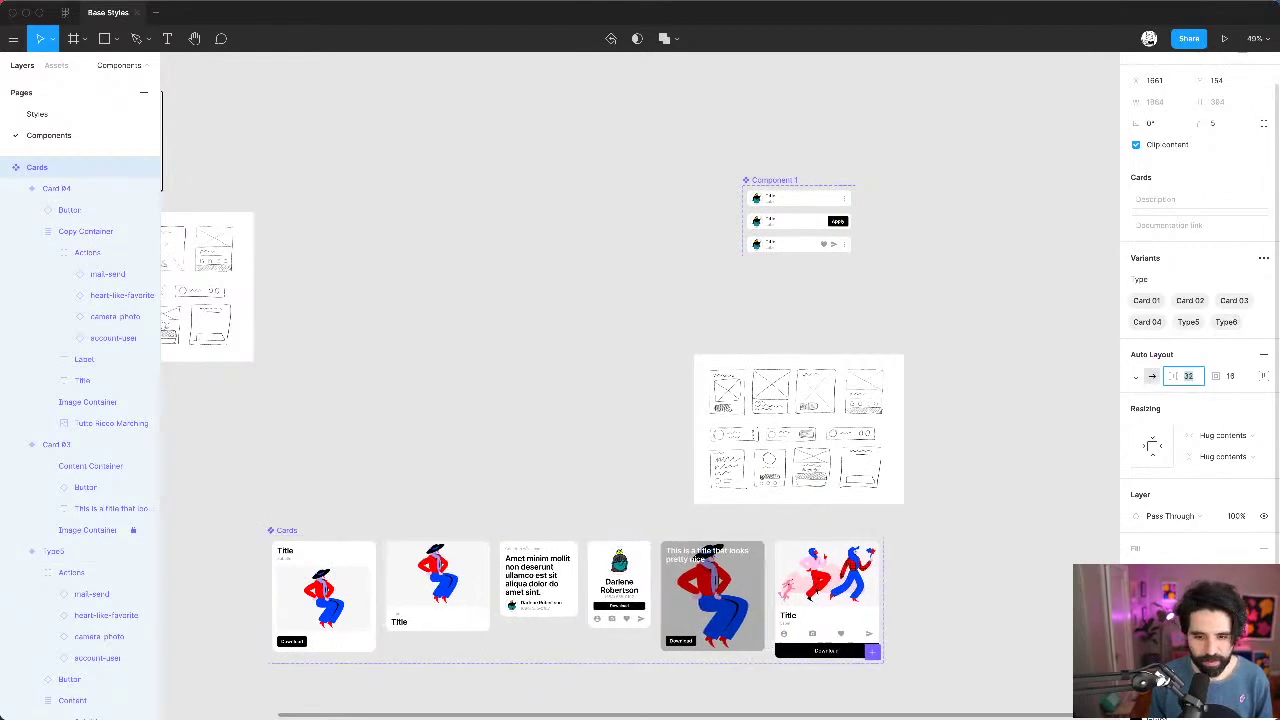
pyautogui.scroll(-5, 652, 454)
pyautogui.click(632, 503)
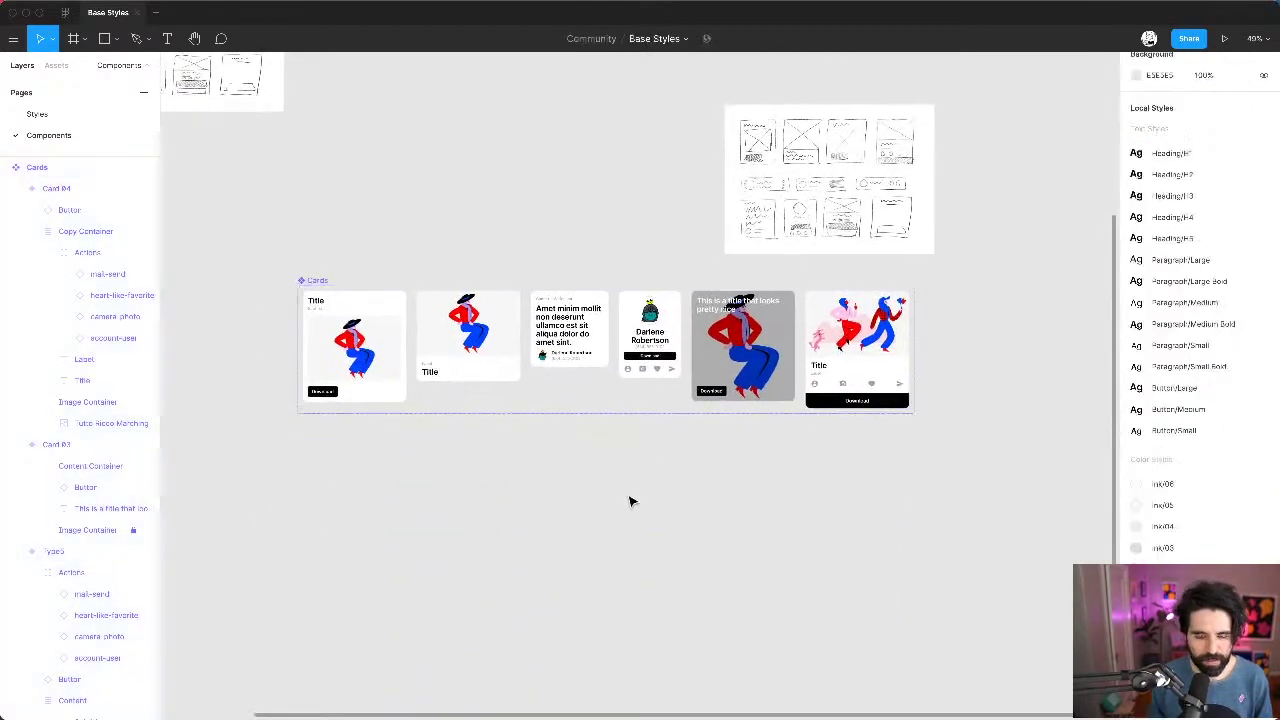
# Step: Set the quote card variant's Type property to "Card 06"
pyautogui.click(598, 348)
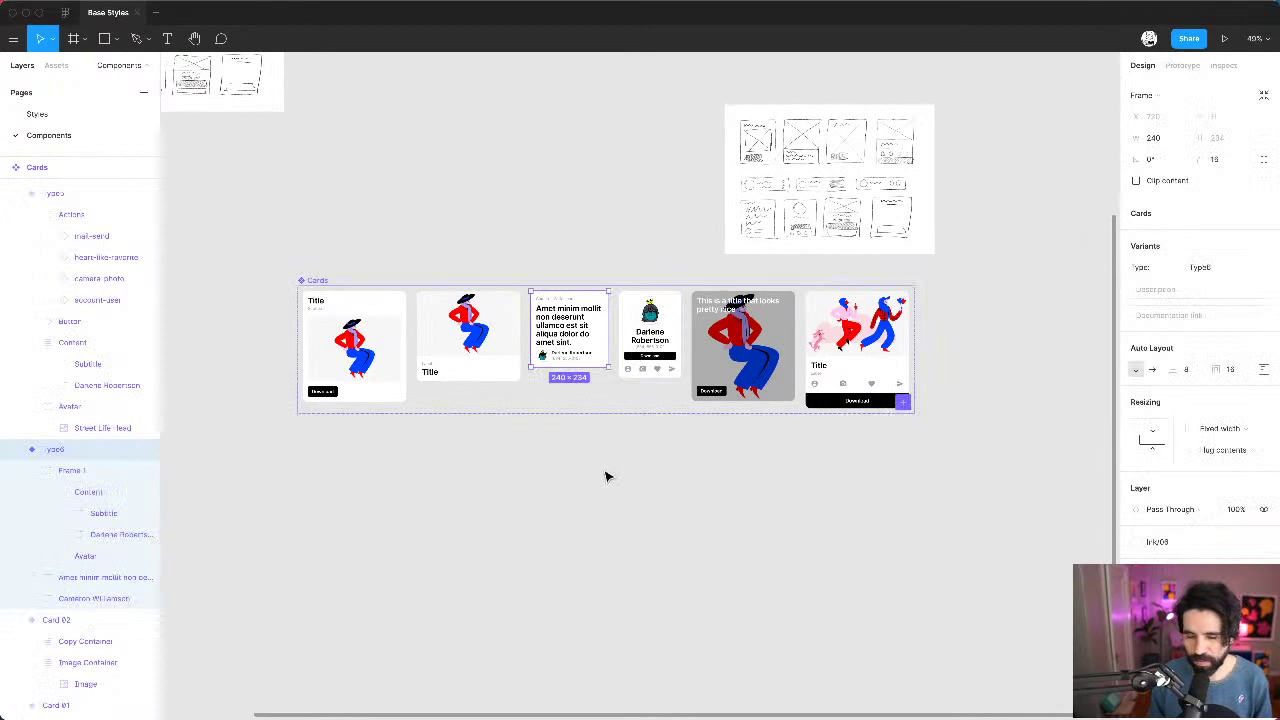
pyautogui.click(1211, 277)
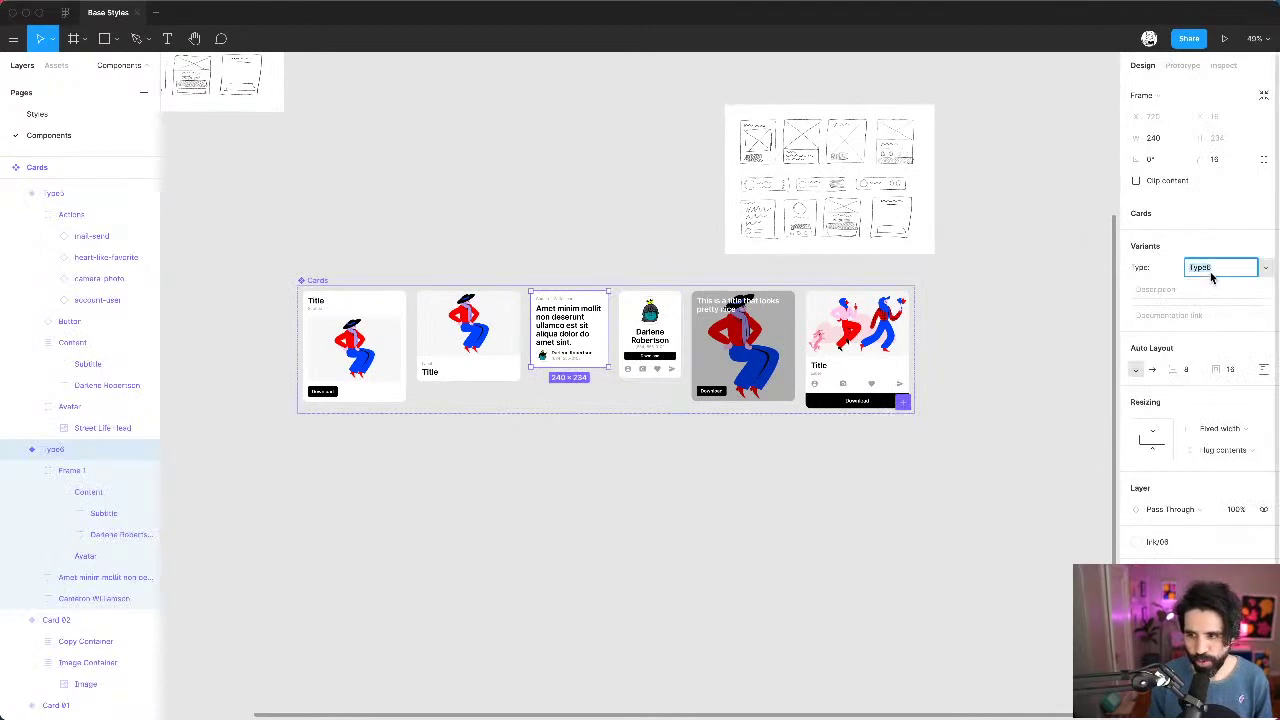
pyautogui.write('Card ')
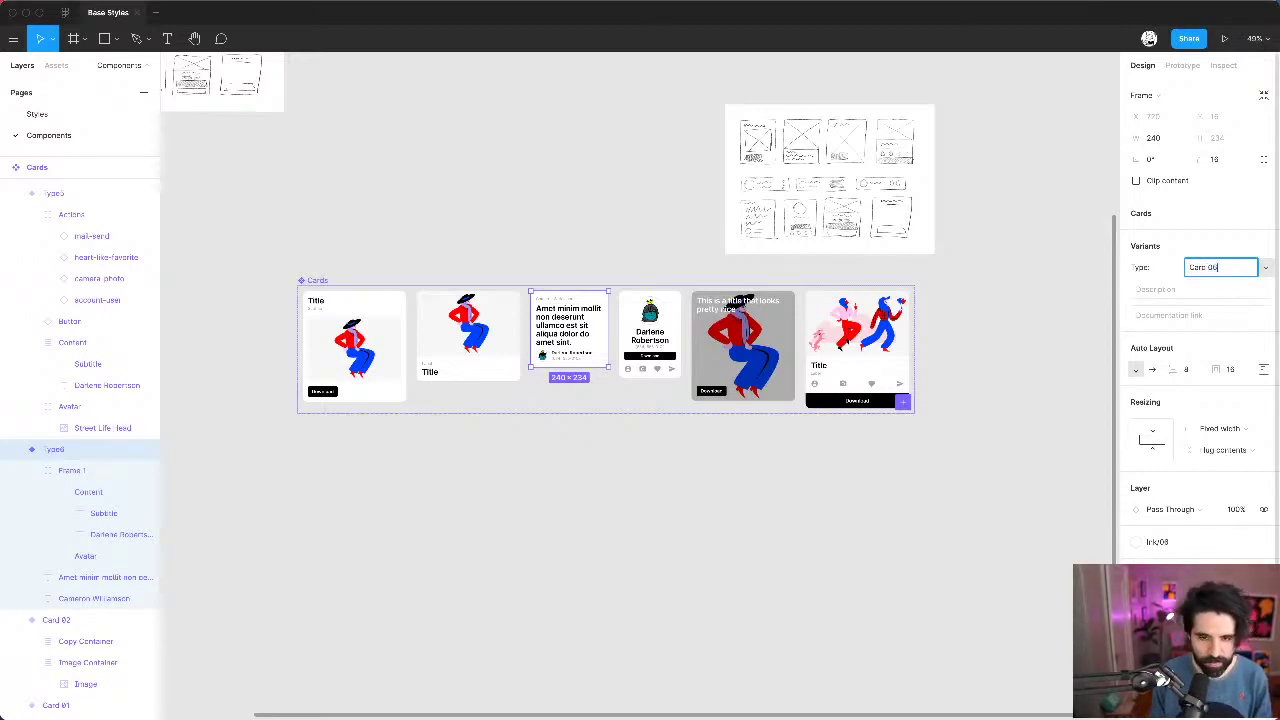
pyautogui.write('06')
pyautogui.press('Return')
# Step: Set the profile card variant's Type property to "Card 05"
pyautogui.press('Tab')
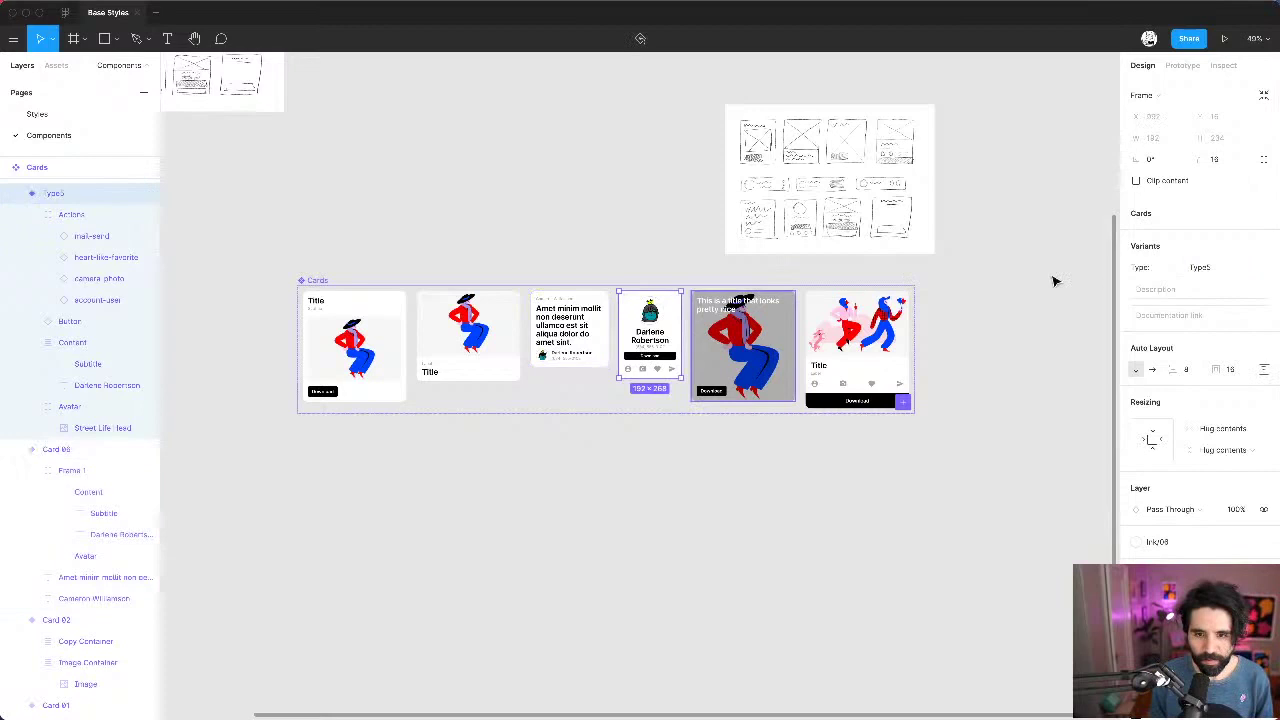
pyautogui.click(1237, 266)
pyautogui.write('Card')
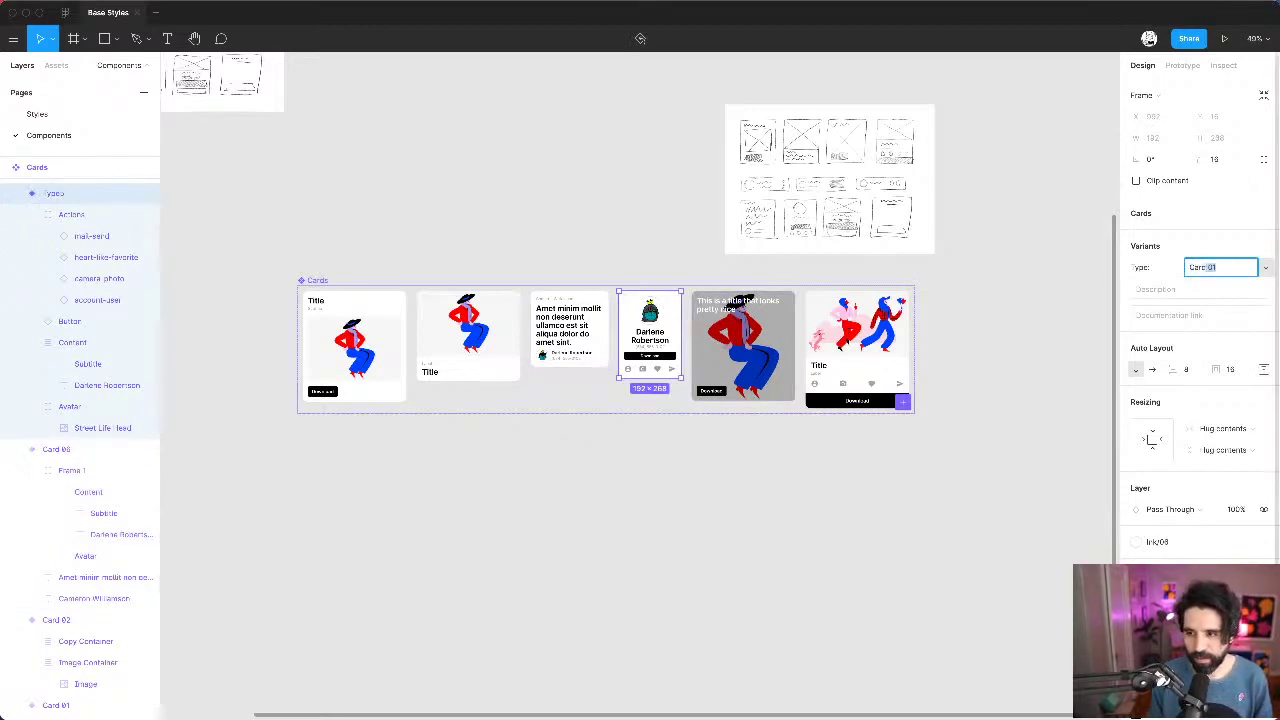
pyautogui.write(' 05')
pyautogui.press('Return')
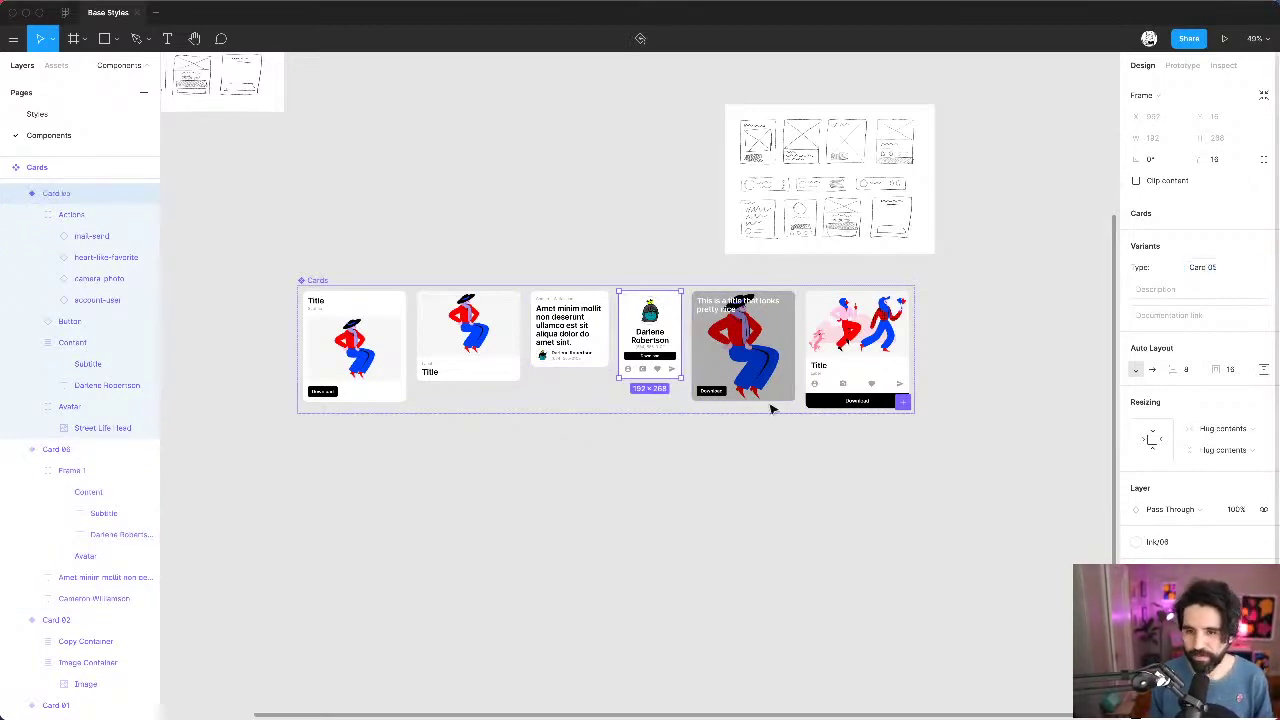
pyautogui.click(658, 452)
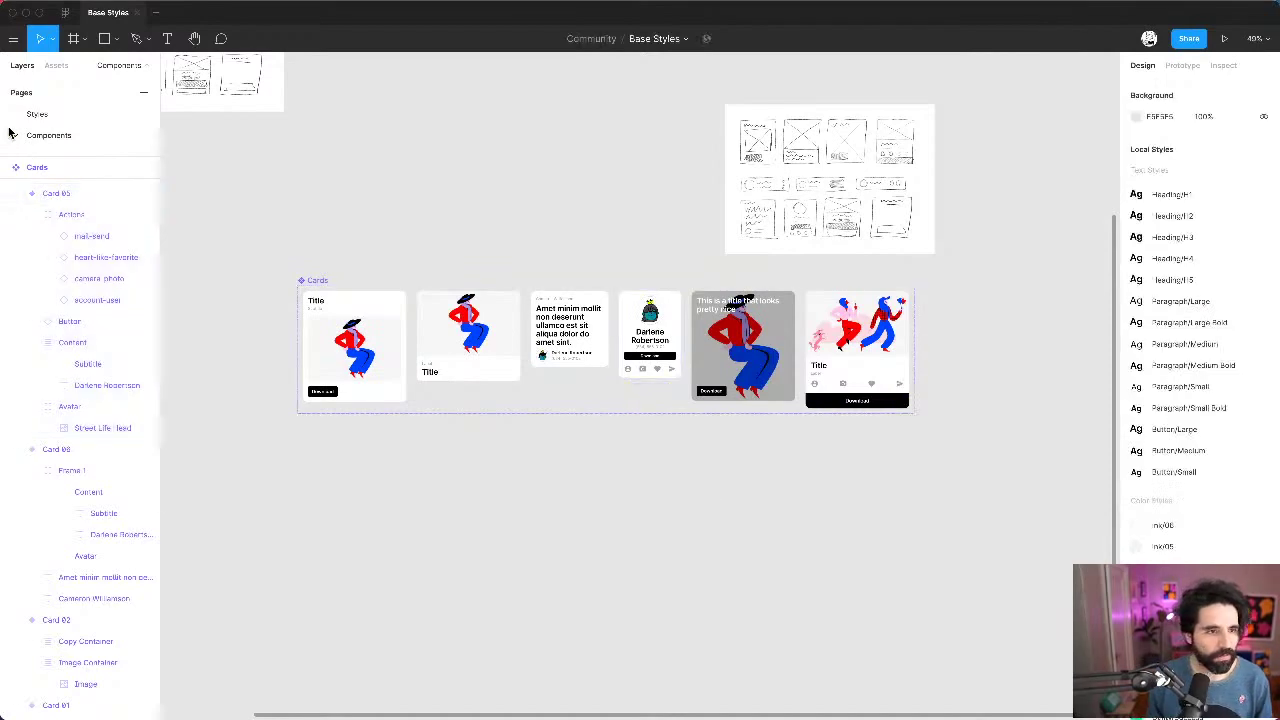
# Step: Place a test instance of the Cards component on the empty canvas below the component set
pyautogui.click(52, 67)
pyautogui.moveTo(50, 204); pyautogui.dragTo(610, 535)
pyautogui.scroll(-3, 529, 449)
pyautogui.scroll(5, 530, 451)
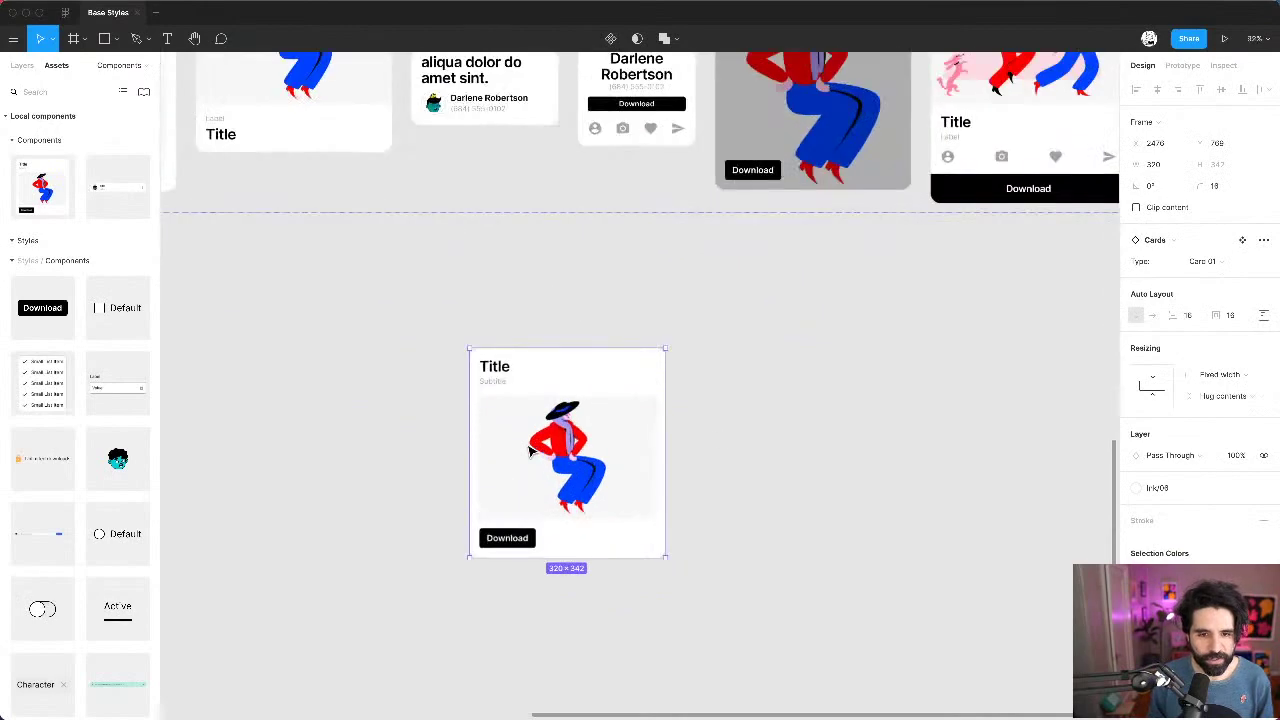
# Step: Switch the test instance's Type to Card 05 and to Card 06 to check both new variants
pyautogui.click(1228, 260)
pyautogui.click(1220, 333)
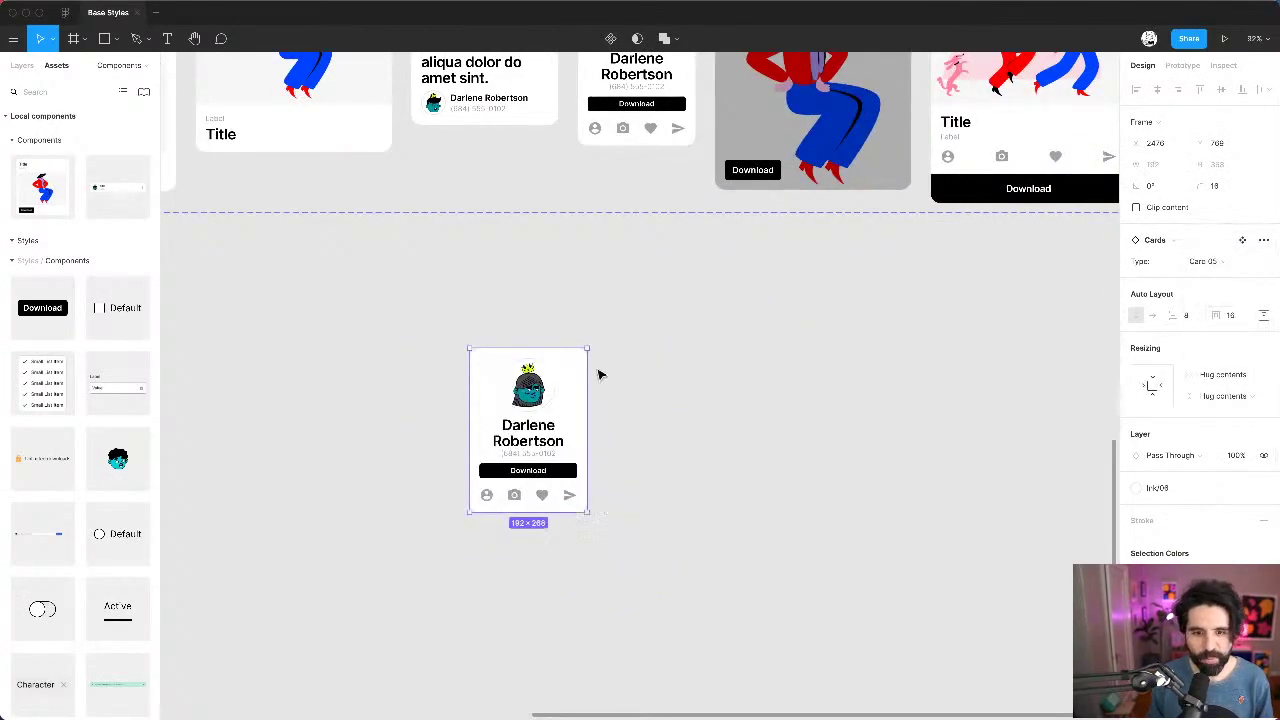
pyautogui.scroll(2, 620, 364)
pyautogui.click(1212, 263)
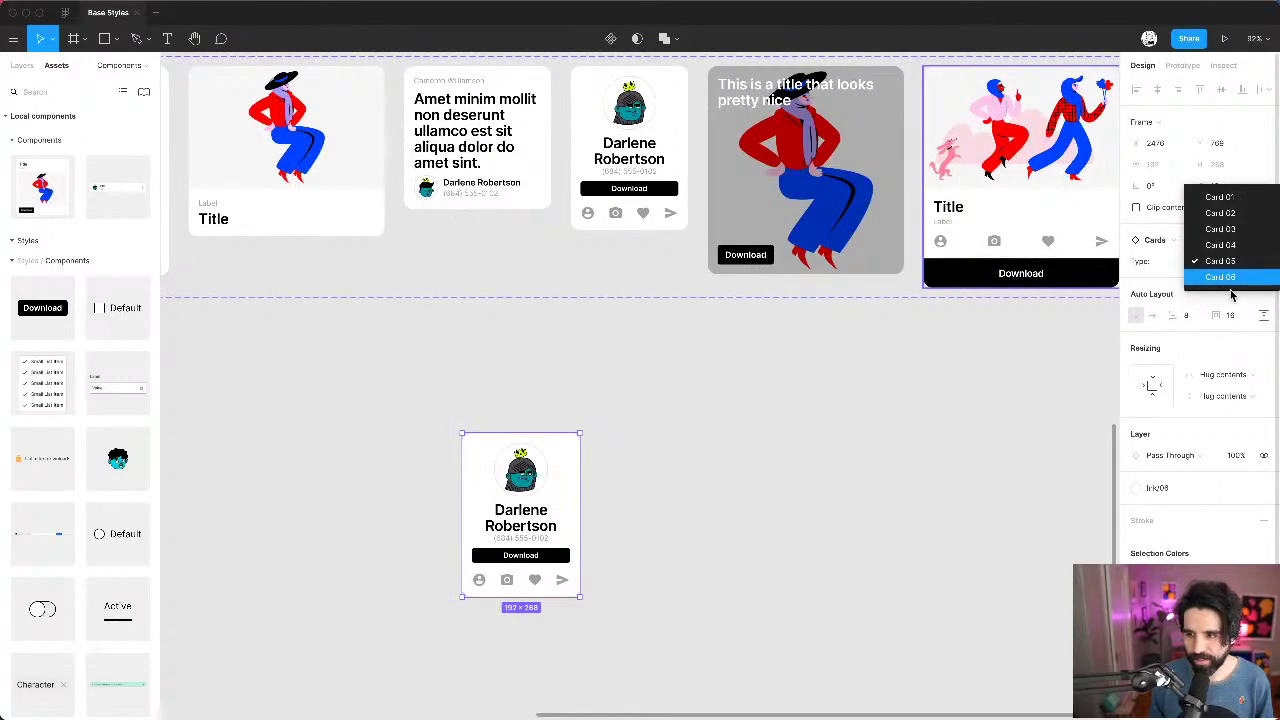
pyautogui.click(1222, 277)
pyautogui.scroll(-3, 727, 470)
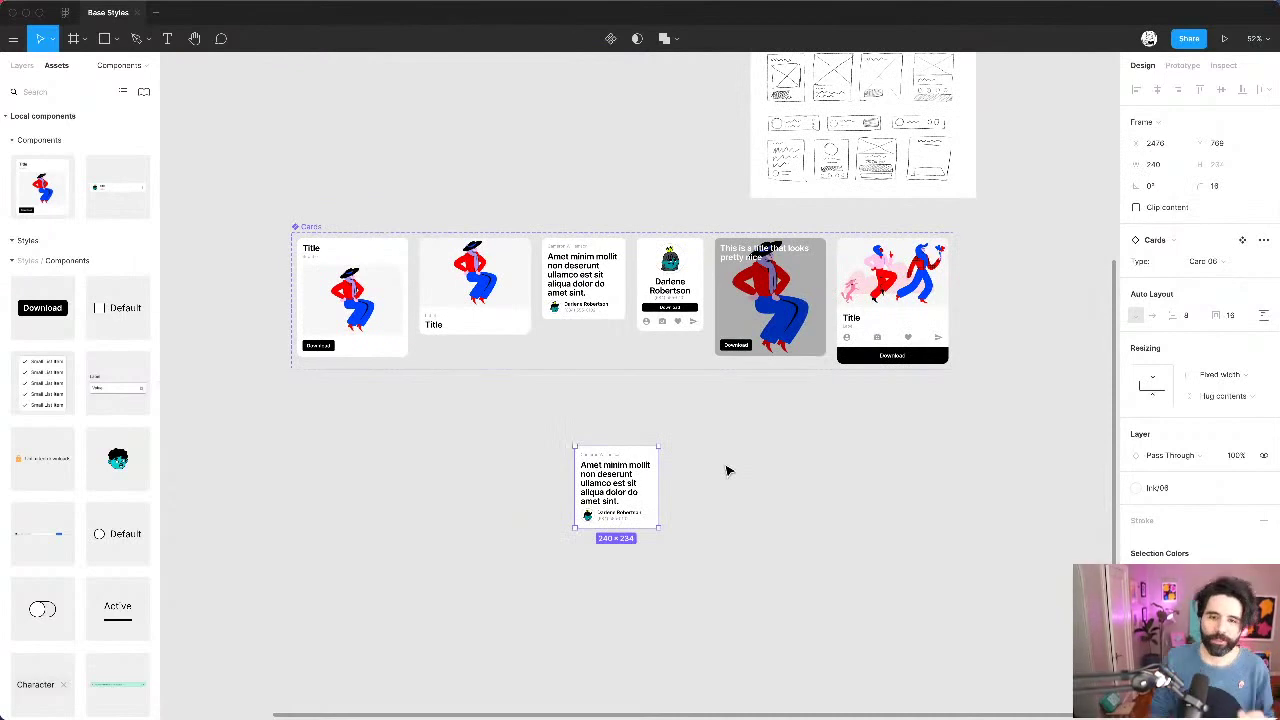
# Step: Try sorting all six variants in the Cards set by name with the Sort Layers plugin, and undo it
pyautogui.click(594, 293)
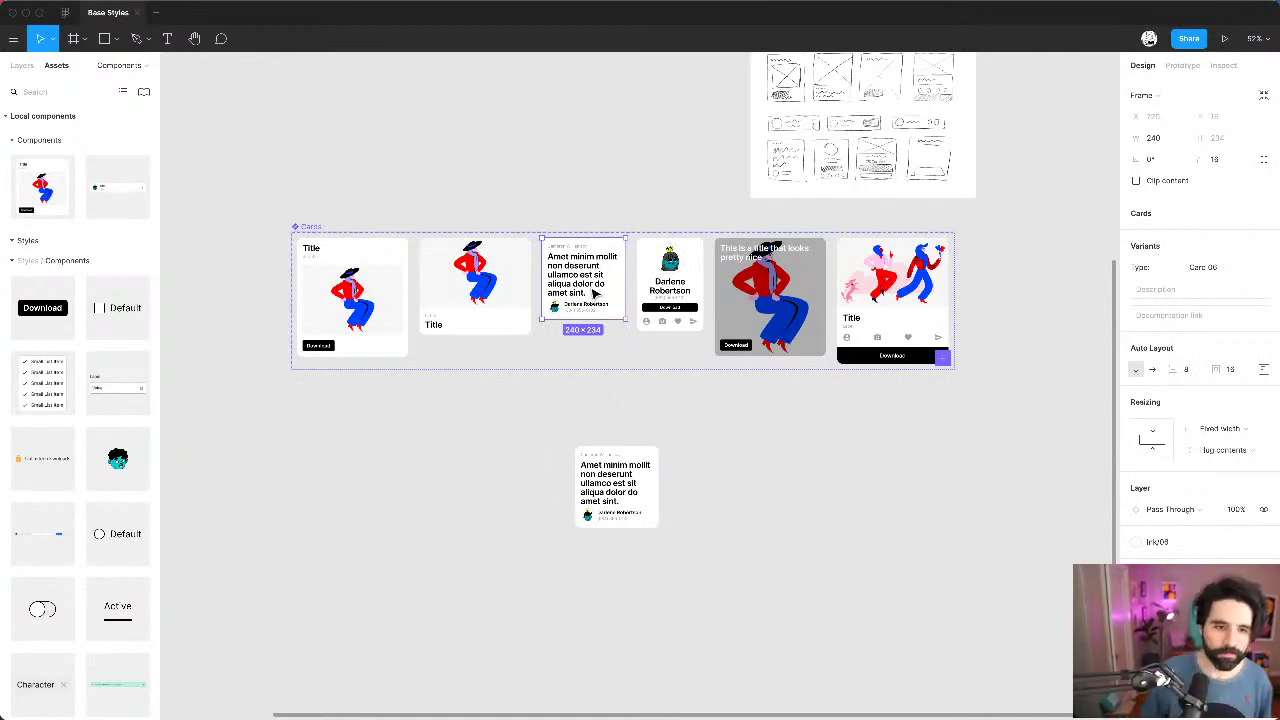
pyautogui.click(400, 287)
pyautogui.keyDown('shift'); pyautogui.click(470, 276); pyautogui.keyUp('shift')
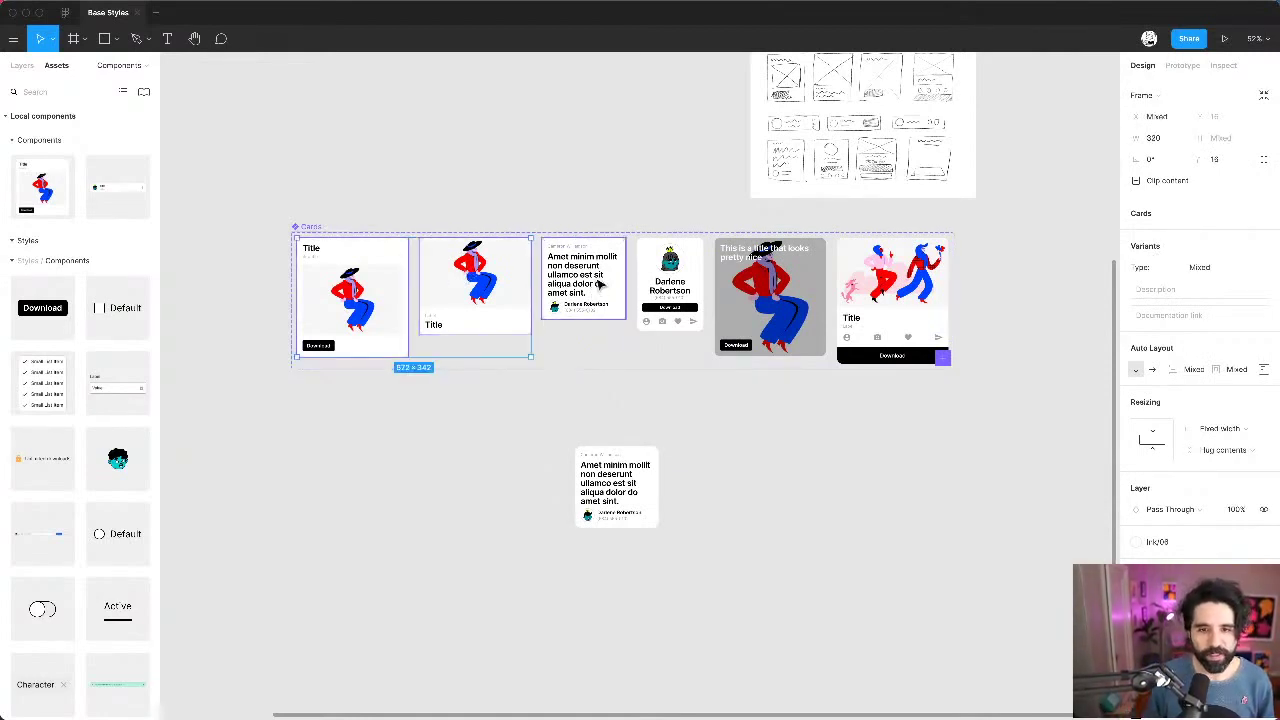
pyautogui.keyDown('shift'); pyautogui.click(597, 285); pyautogui.keyUp('shift')
pyautogui.keyDown('shift'); pyautogui.click(675, 288); pyautogui.keyUp('shift')
pyautogui.keyDown('shift'); pyautogui.click(785, 290); pyautogui.keyUp('shift')
pyautogui.keyDown('shift'); pyautogui.click(898, 294); pyautogui.keyUp('shift')
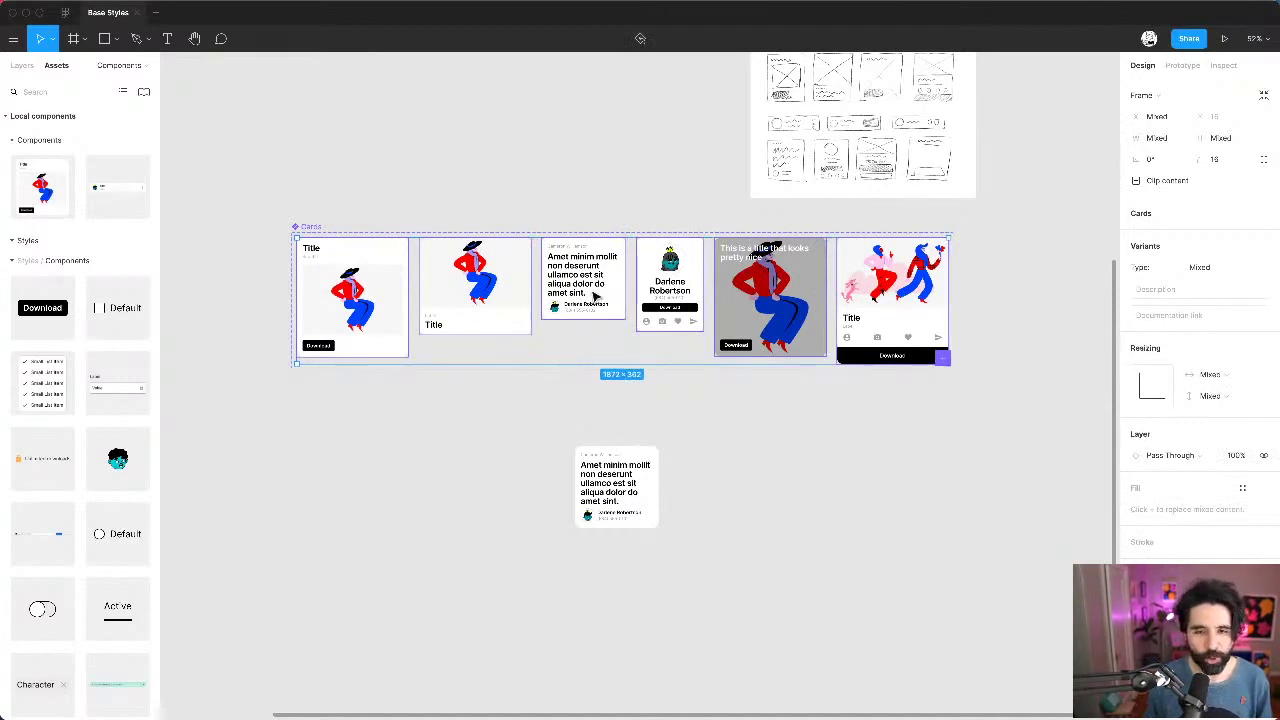
pyautogui.rightClick(585, 175)
pyautogui.moveTo(611, 208)
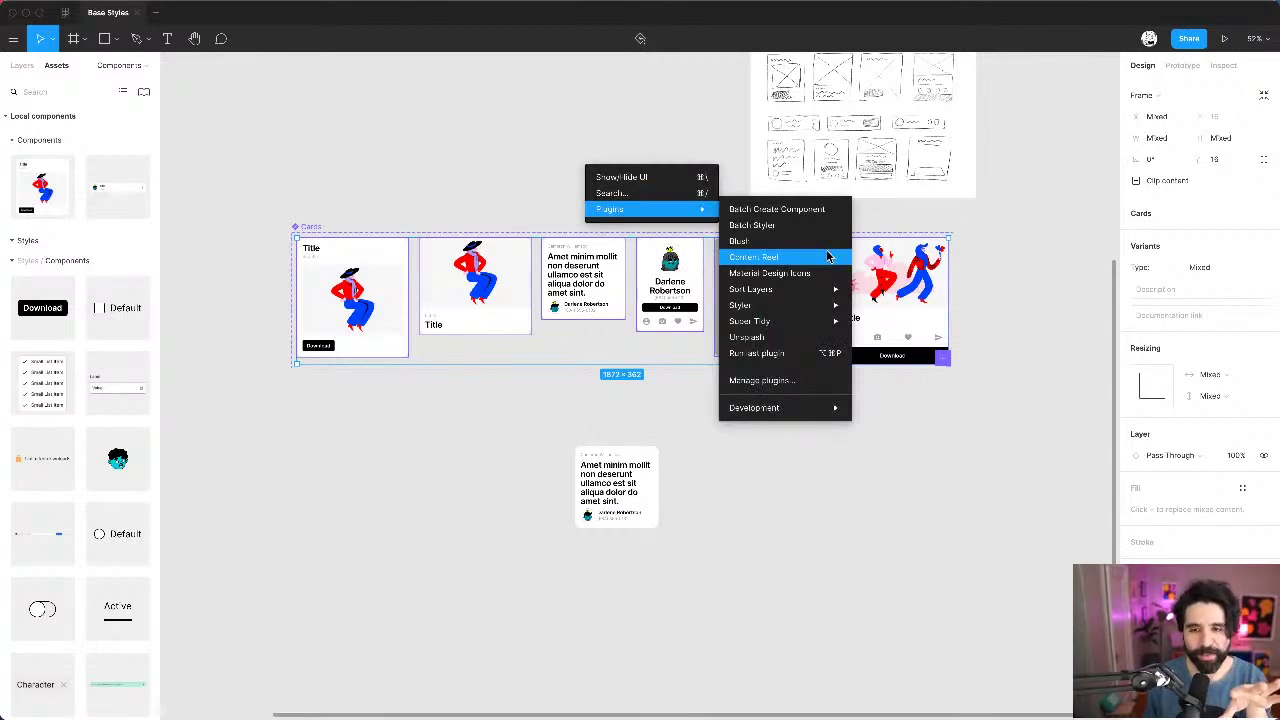
pyautogui.moveTo(828, 291)
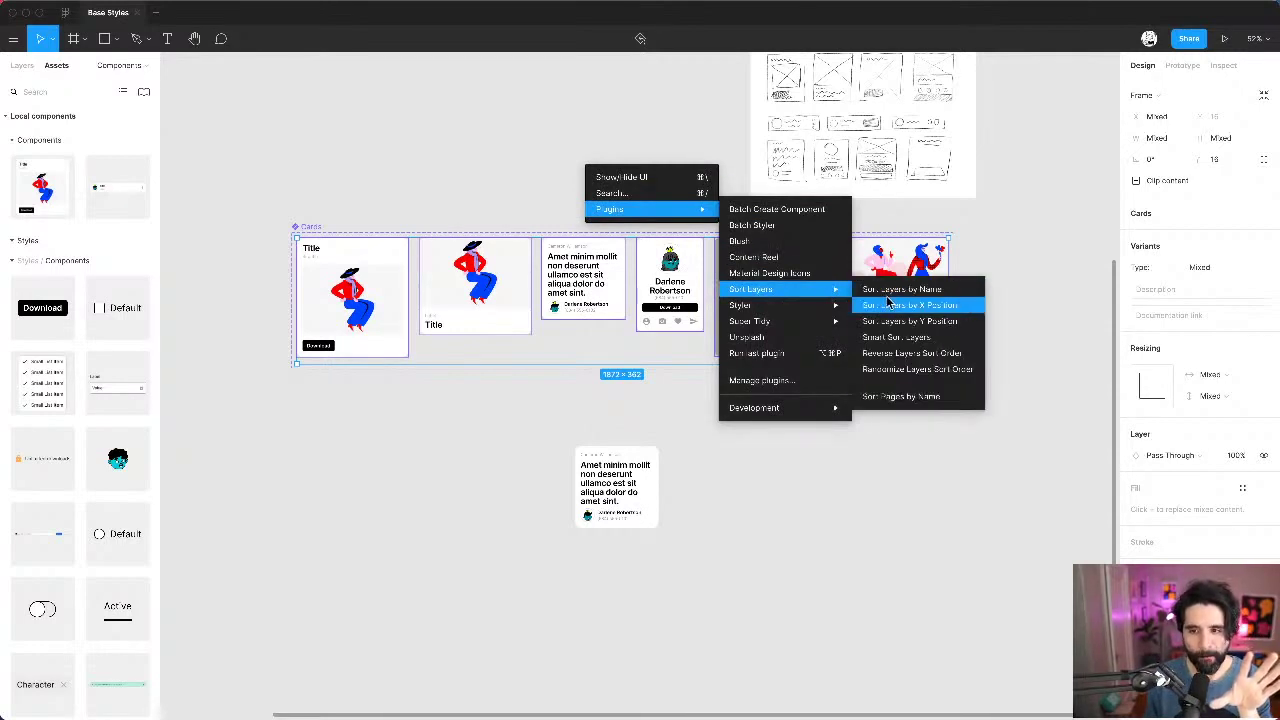
pyautogui.click(950, 292)
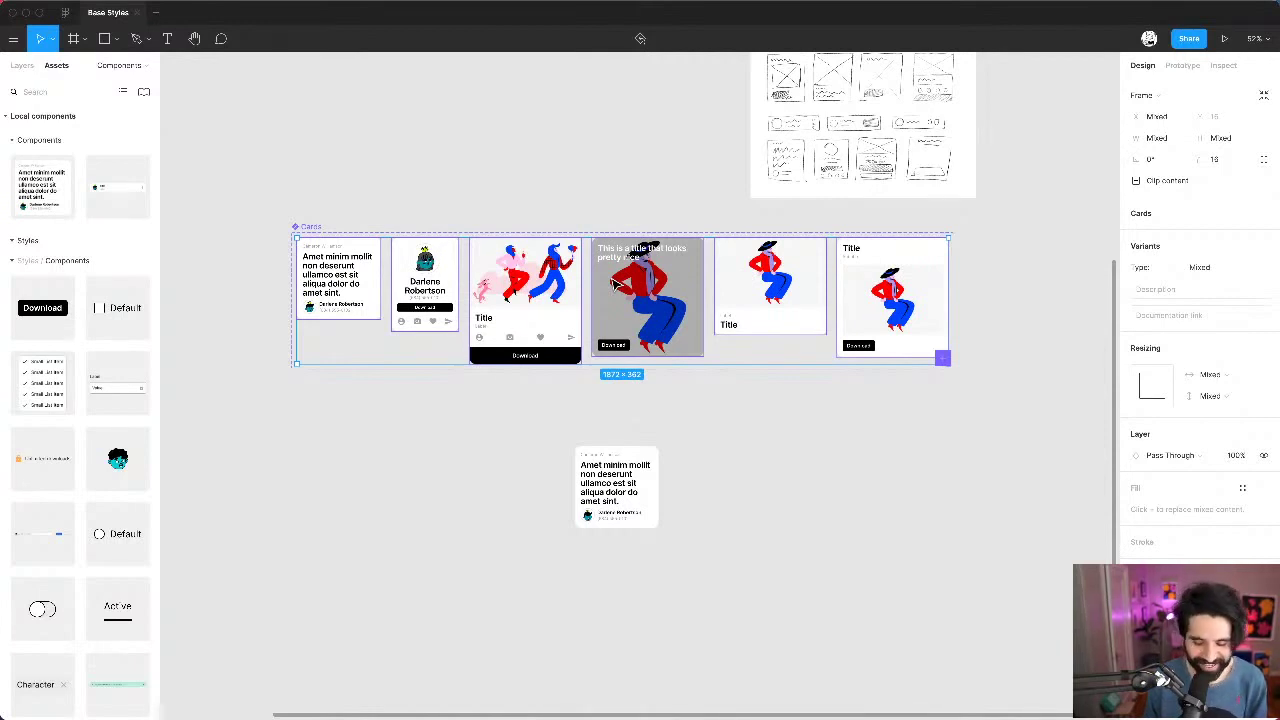
pyautogui.hotkey('ctrl', 'z')
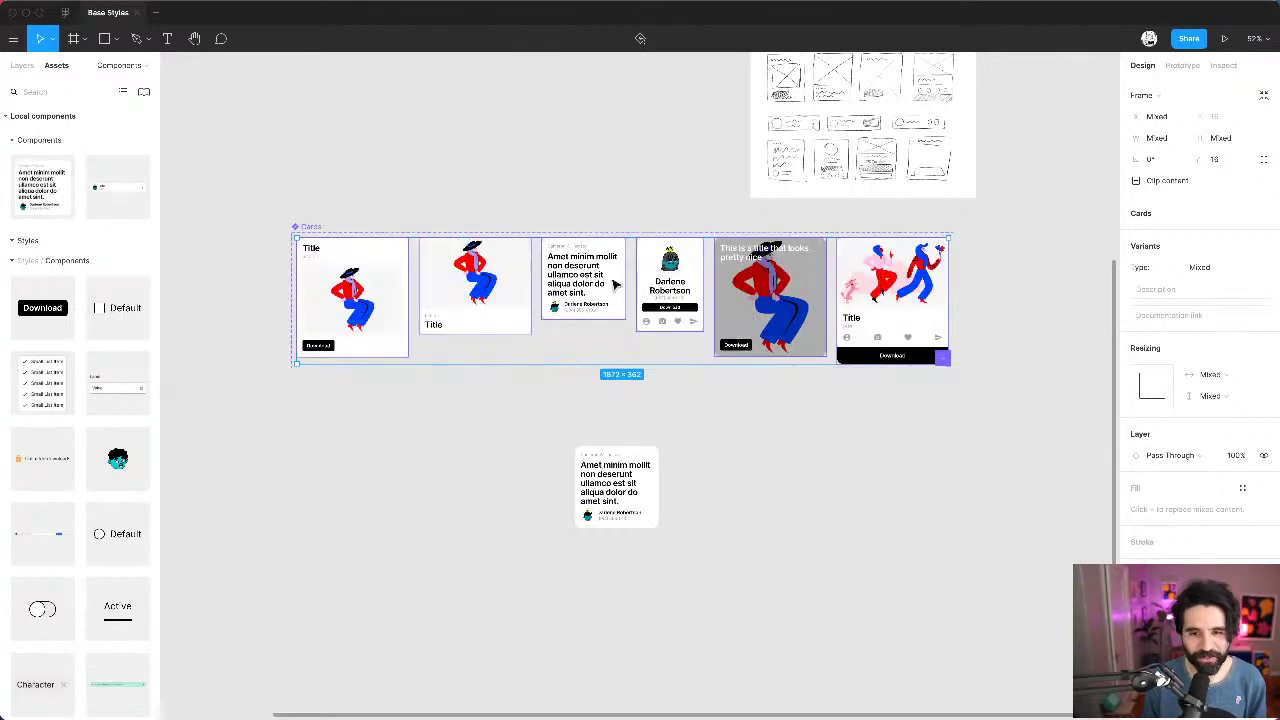
# Step: Reorder the Cards set so the quote card comes last and the profile card sits directly before it
pyautogui.click(603, 157)
pyautogui.moveTo(615, 291); pyautogui.dragTo(912, 308)
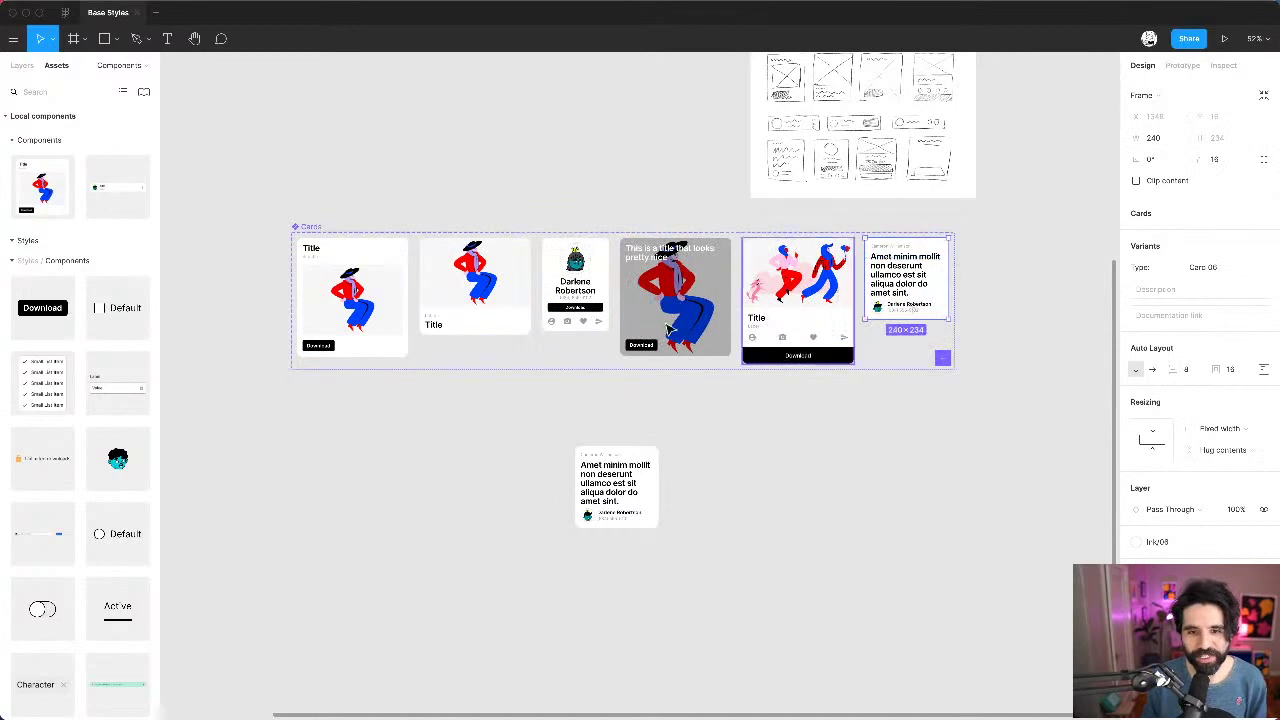
pyautogui.moveTo(575, 292); pyautogui.dragTo(786, 316)
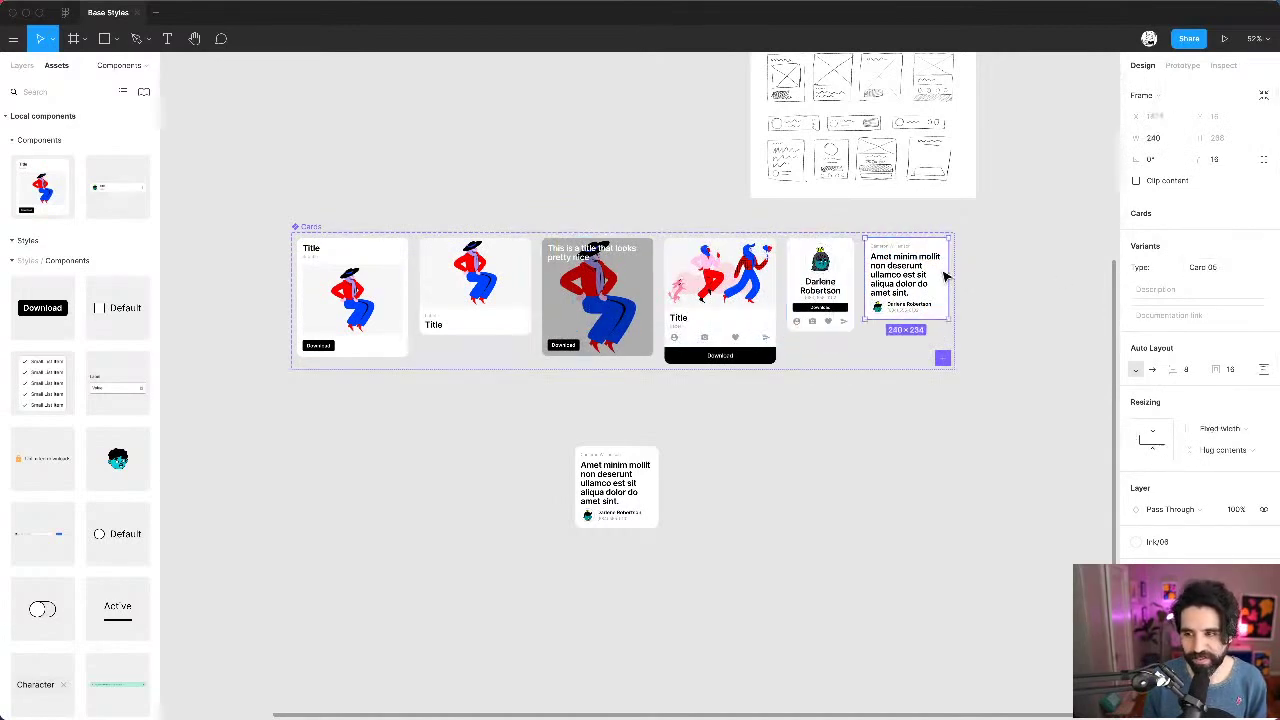
pyautogui.click(995, 287)
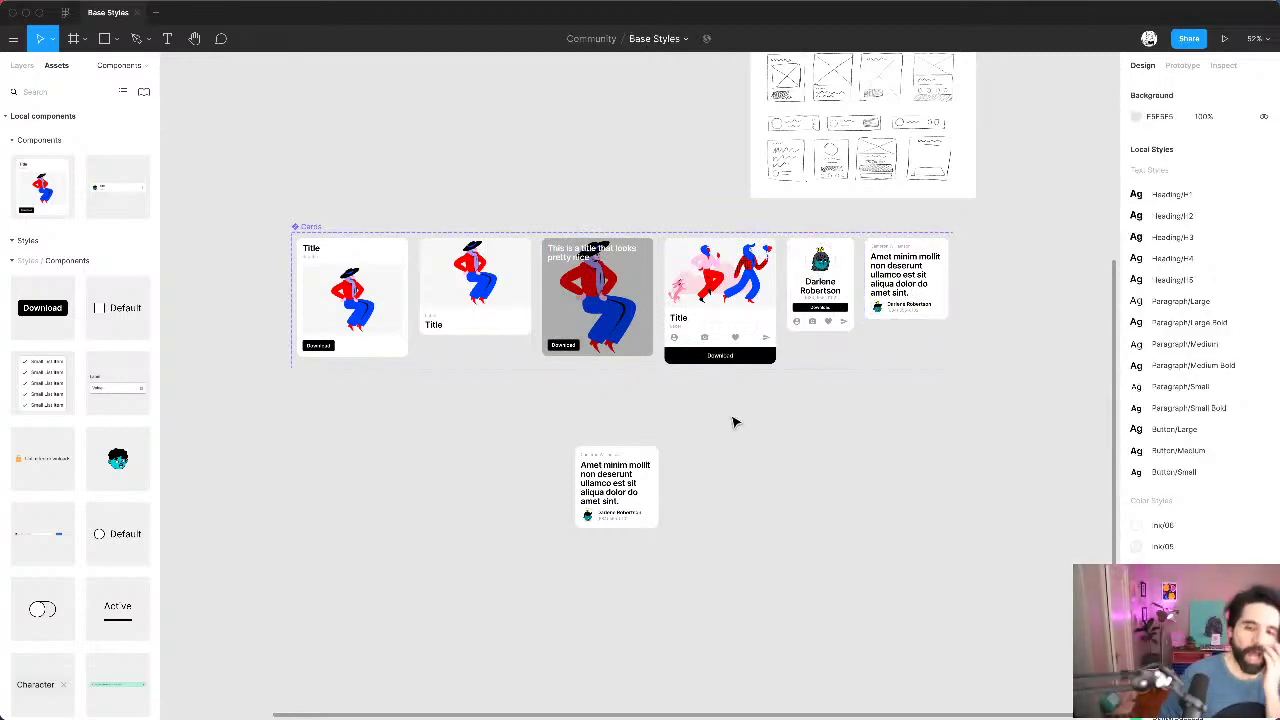
pyautogui.rightClick(503, 141)
pyautogui.moveTo(546, 178)
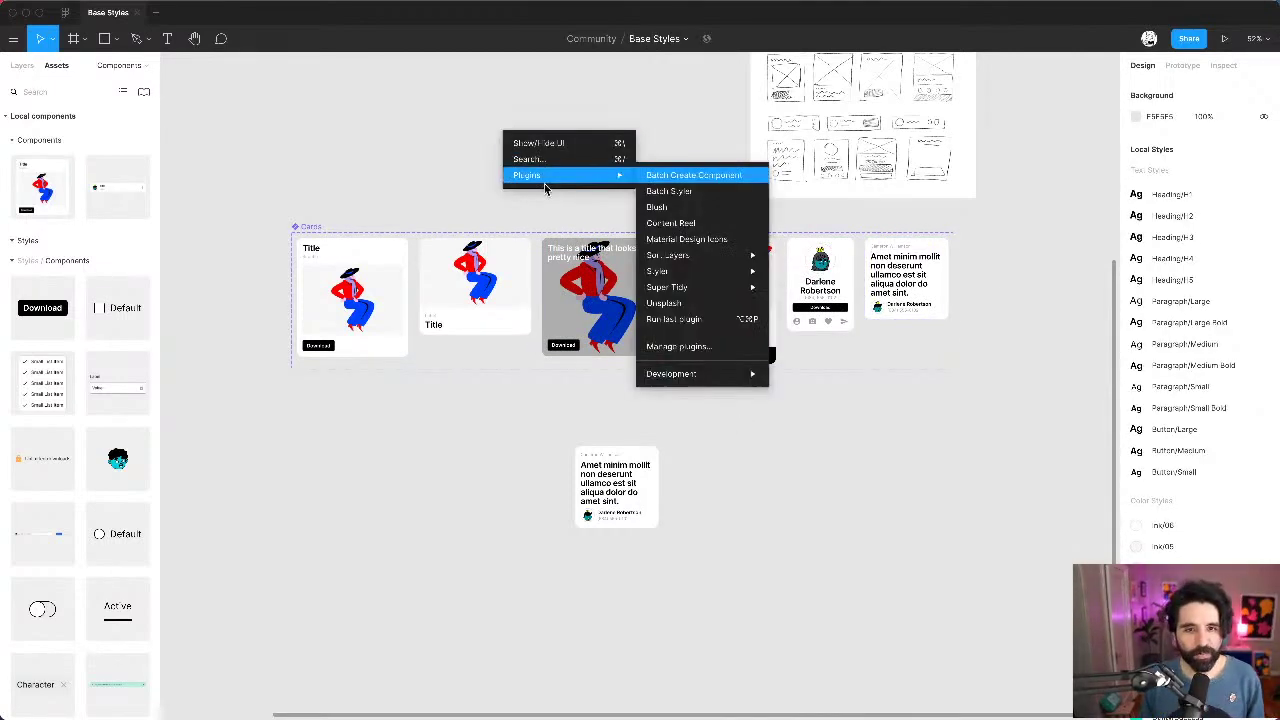
pyautogui.moveTo(690, 258)
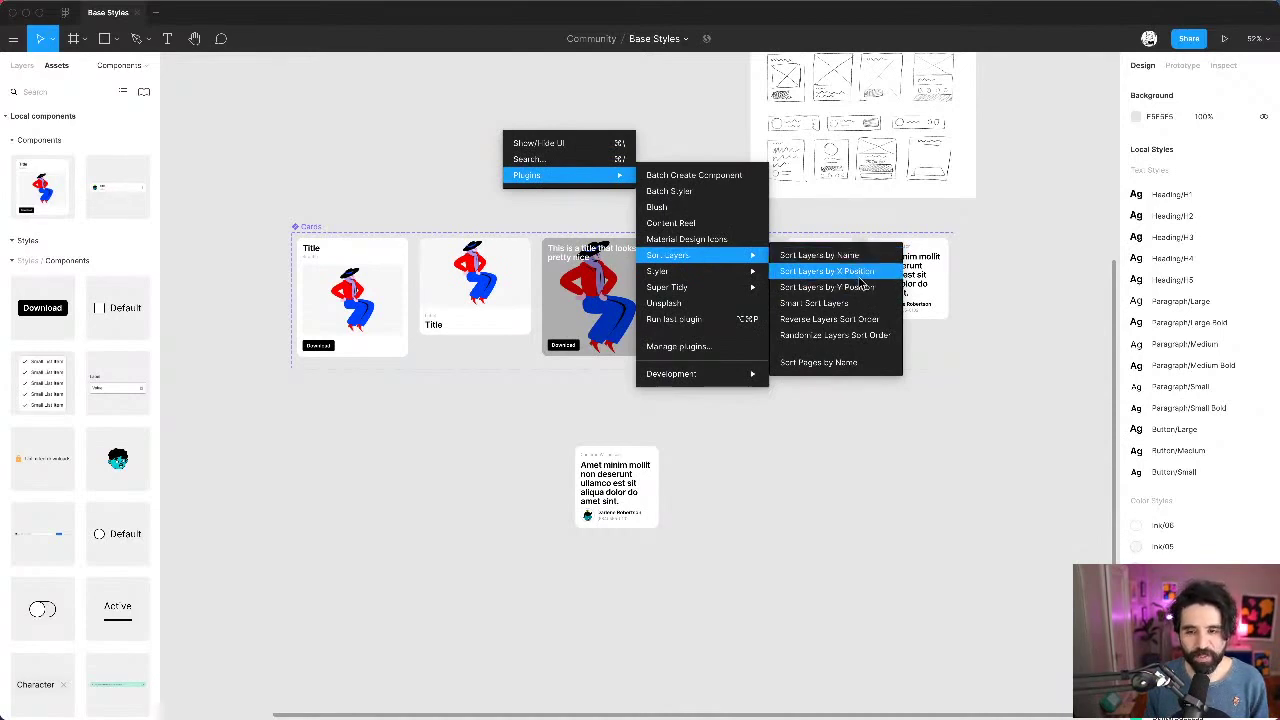
pyautogui.click(763, 467)
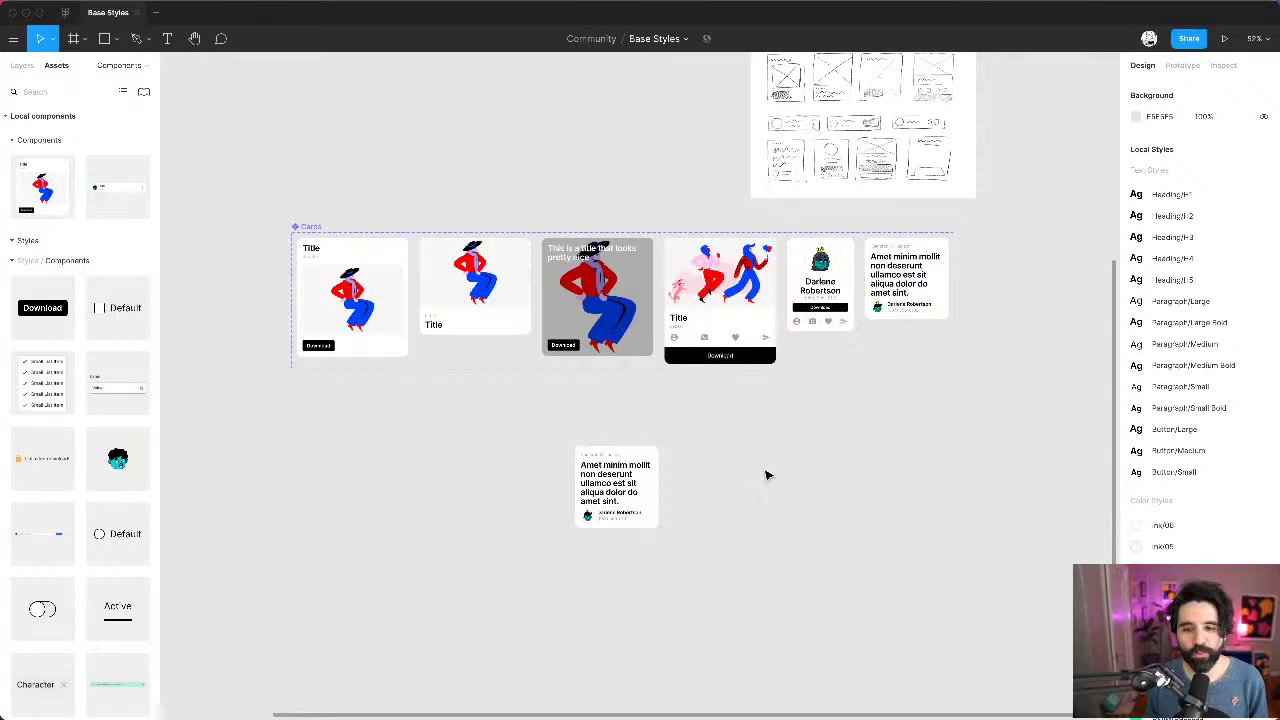
# Step: Delete the Card 06 test instance below the Cards set
pyautogui.click(625, 475)
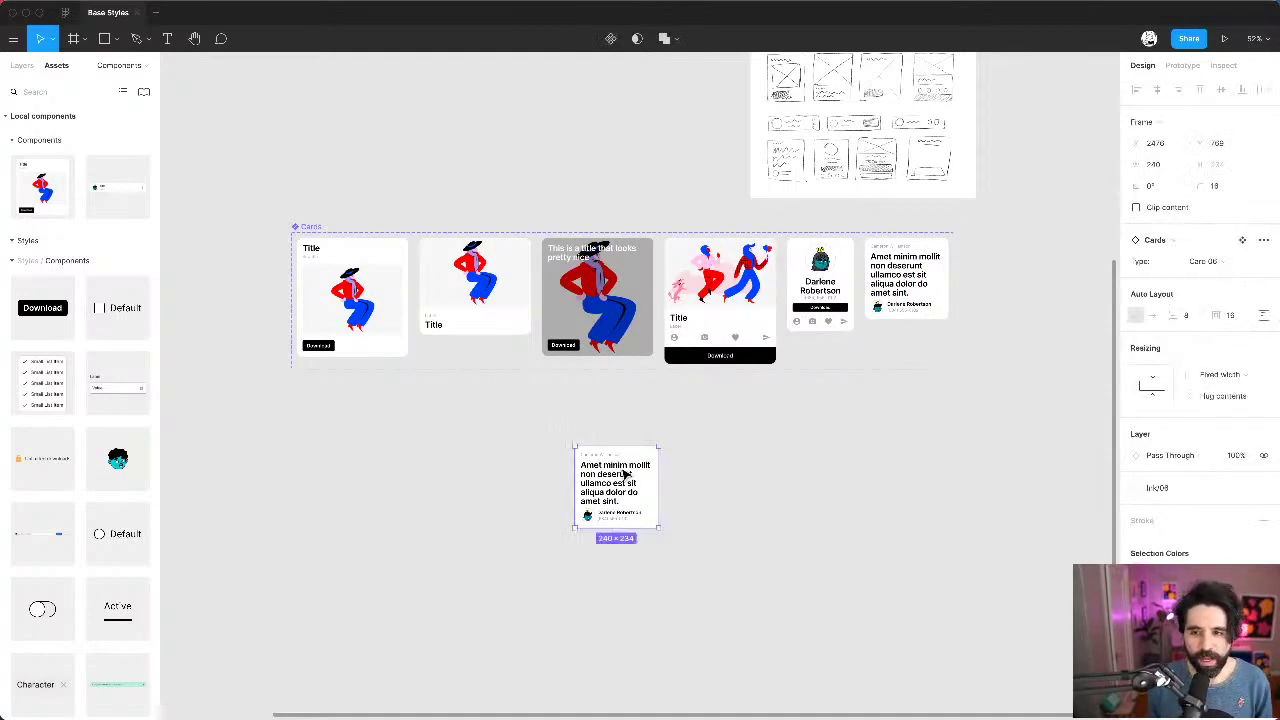
pyautogui.press('Delete')
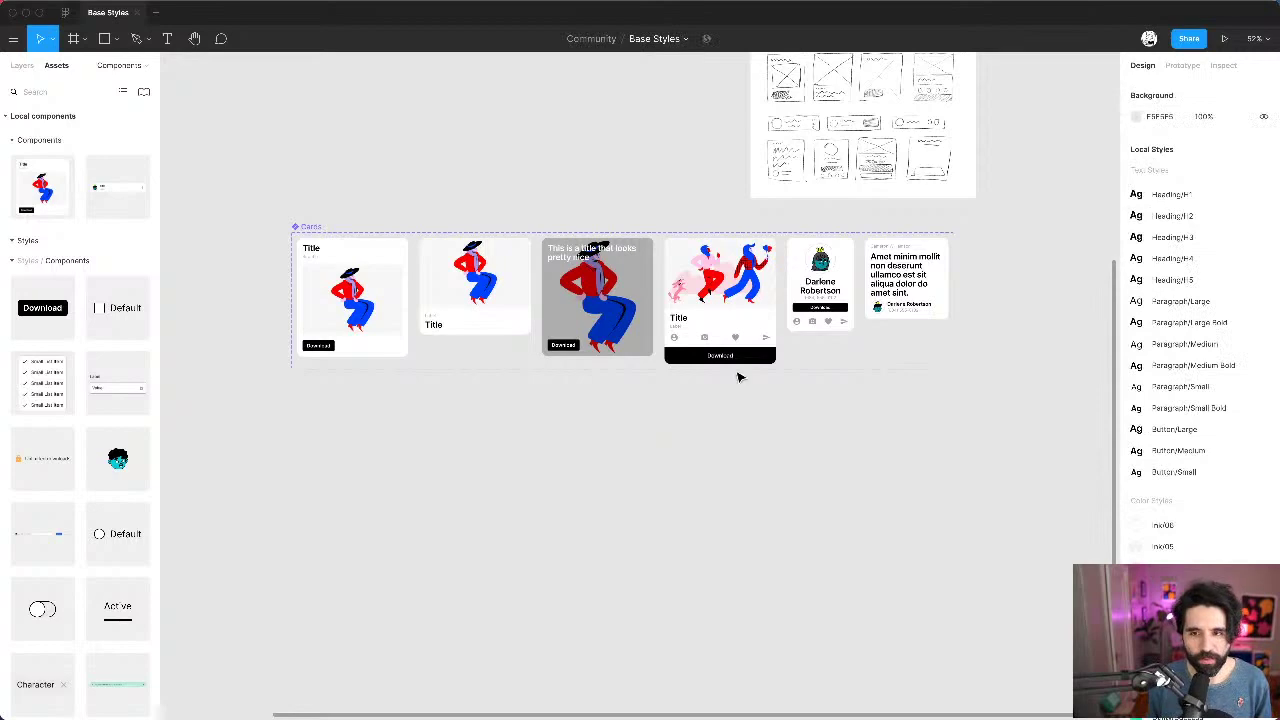
# Step: Move the Cards set beside the Component 1 set, and move both sets together next to the bordered text frame
pyautogui.scroll(4, 738, 377)
pyautogui.scroll(-5, 494, 357)
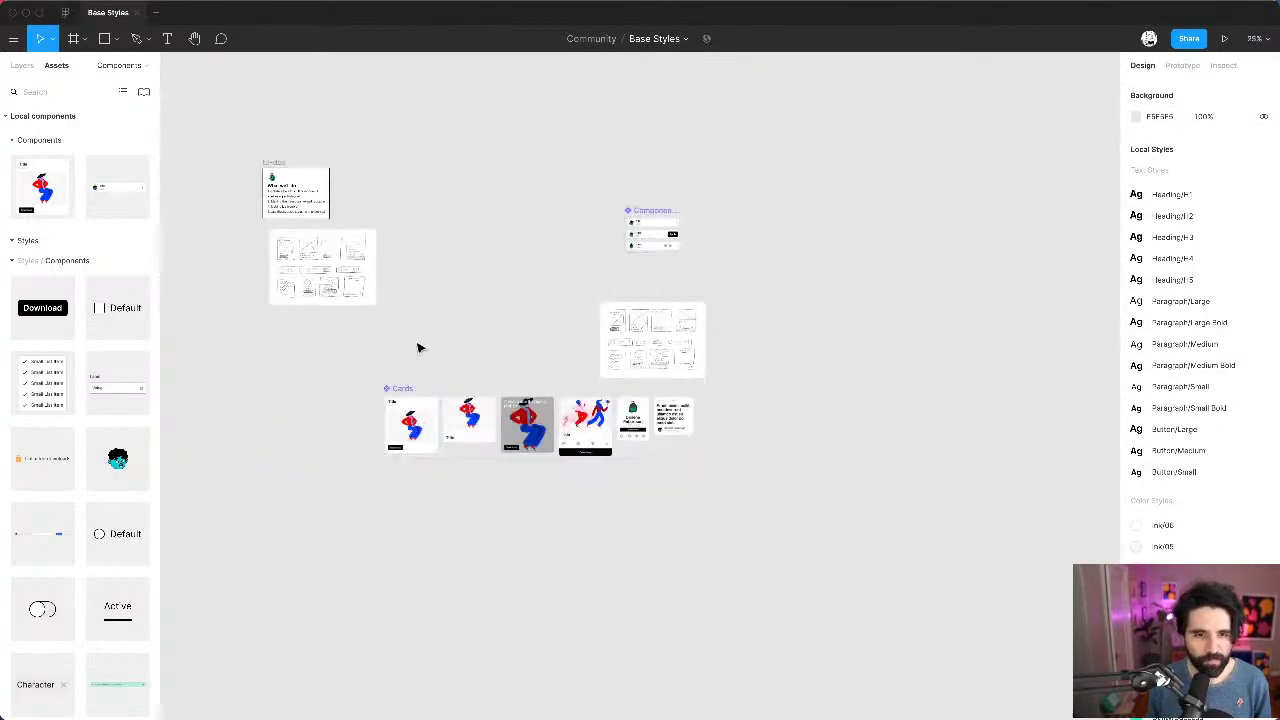
pyautogui.moveTo(394, 388); pyautogui.dragTo(713, 212)
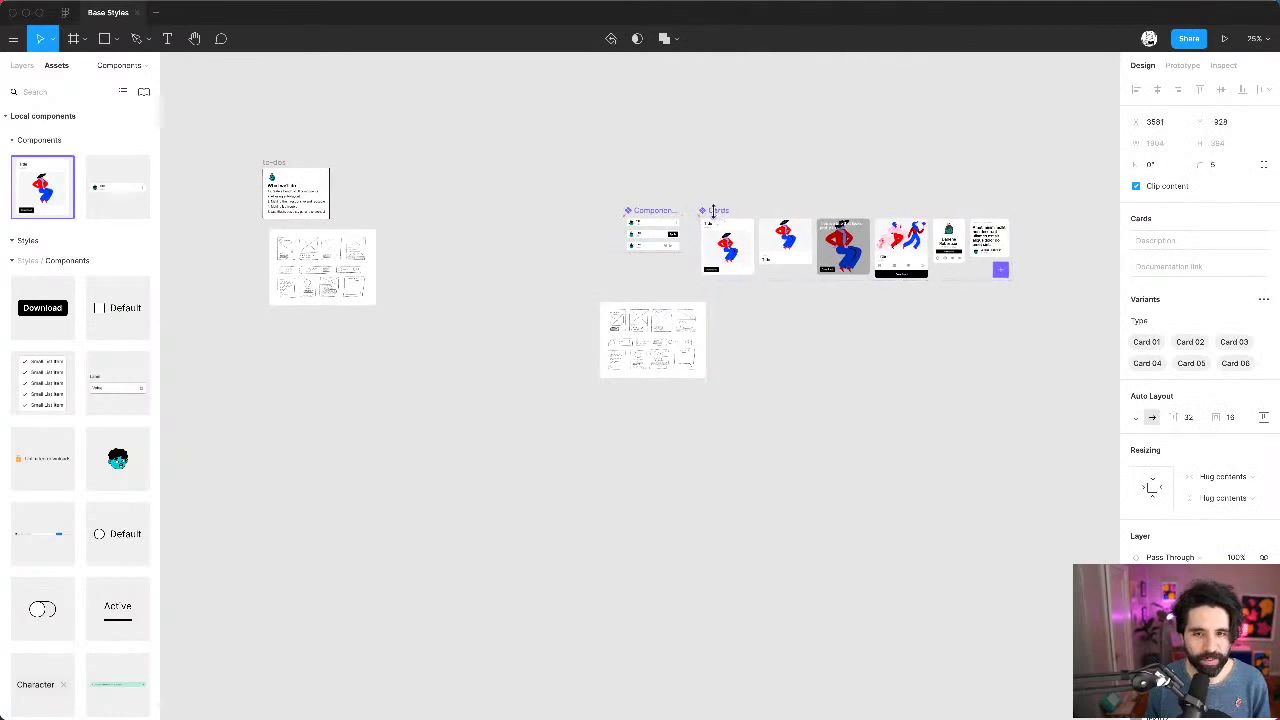
pyautogui.keyDown('shift'); pyautogui.click(651, 212); pyautogui.keyUp('shift')
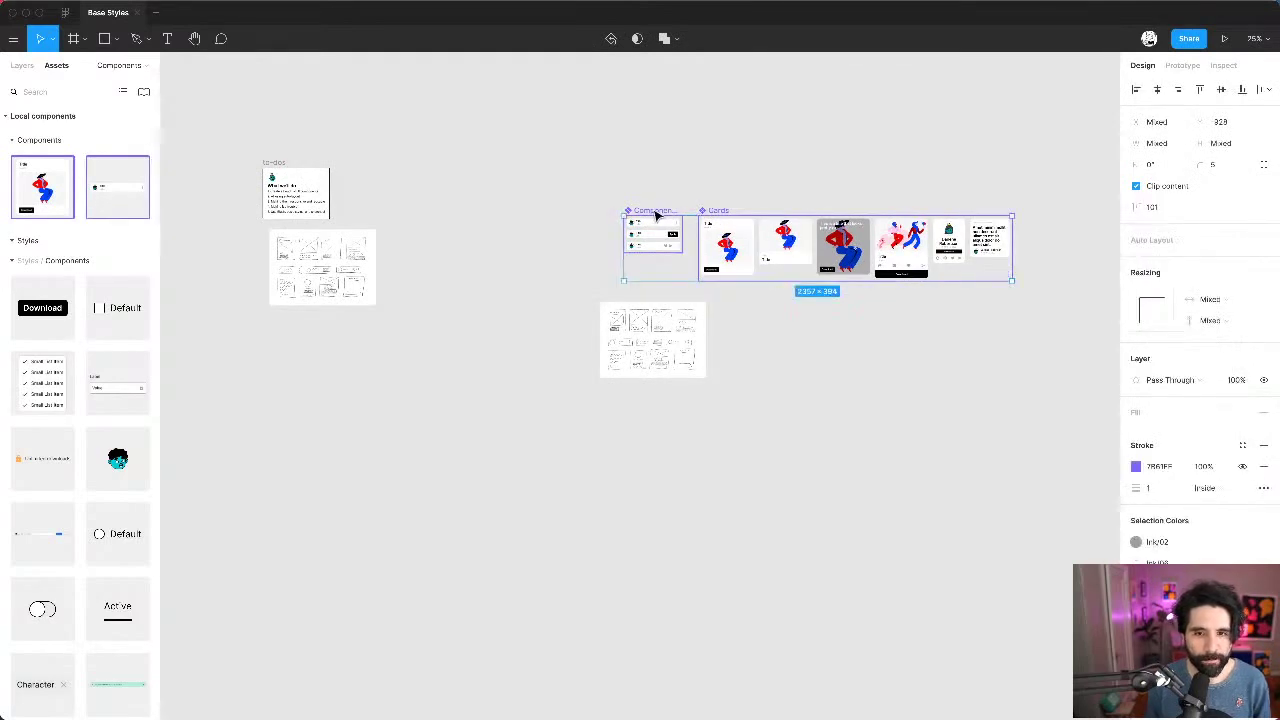
pyautogui.moveTo(655, 213); pyautogui.dragTo(378, 166)
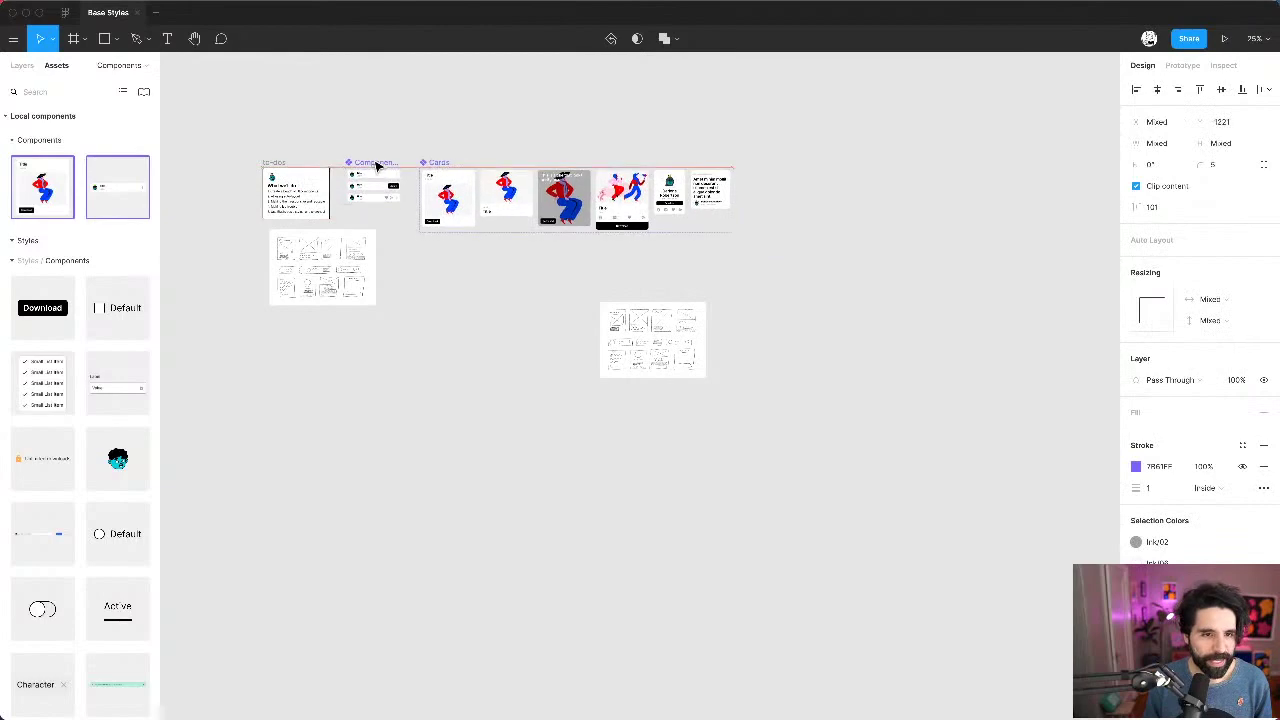
# Step: Deselect the component sets and collapse the Components and Styles / Components groups in the local component assets
pyautogui.click(350, 137)
pyautogui.scroll(2, 343, 131)
pyautogui.hscroll(-2, 343, 133)
pyautogui.scroll(-1, 343, 133)
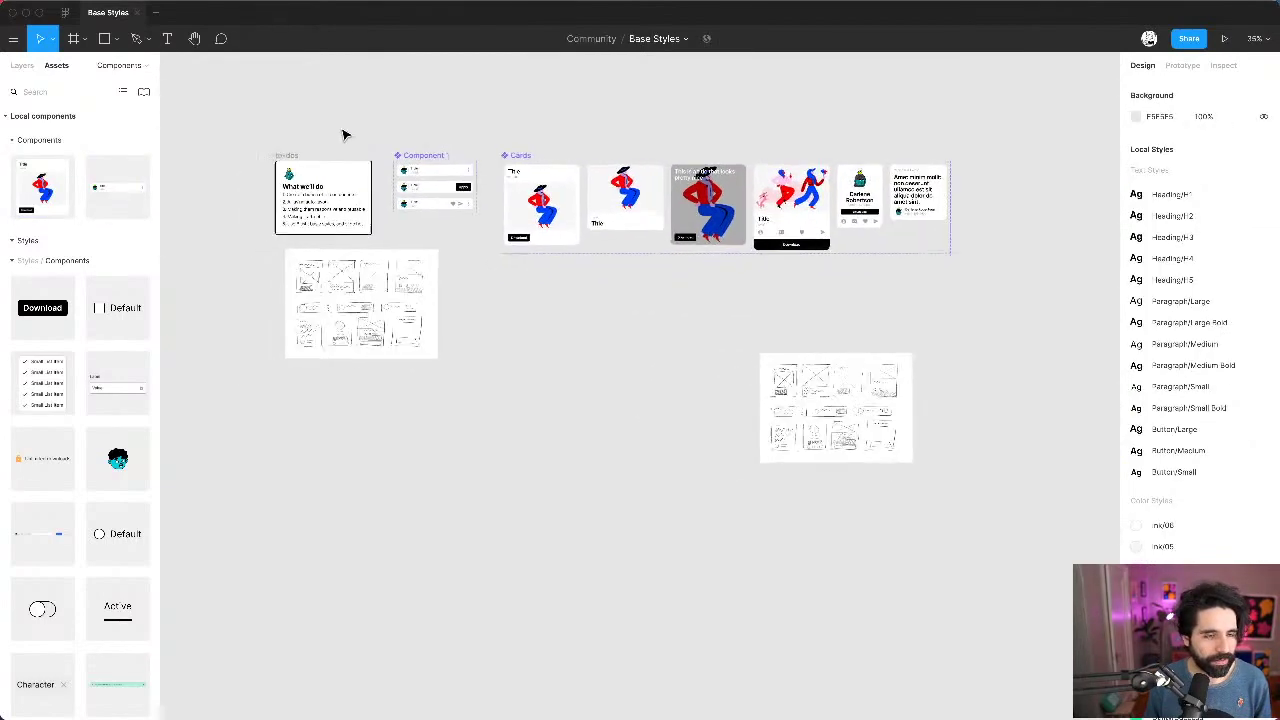
pyautogui.click(11, 144)
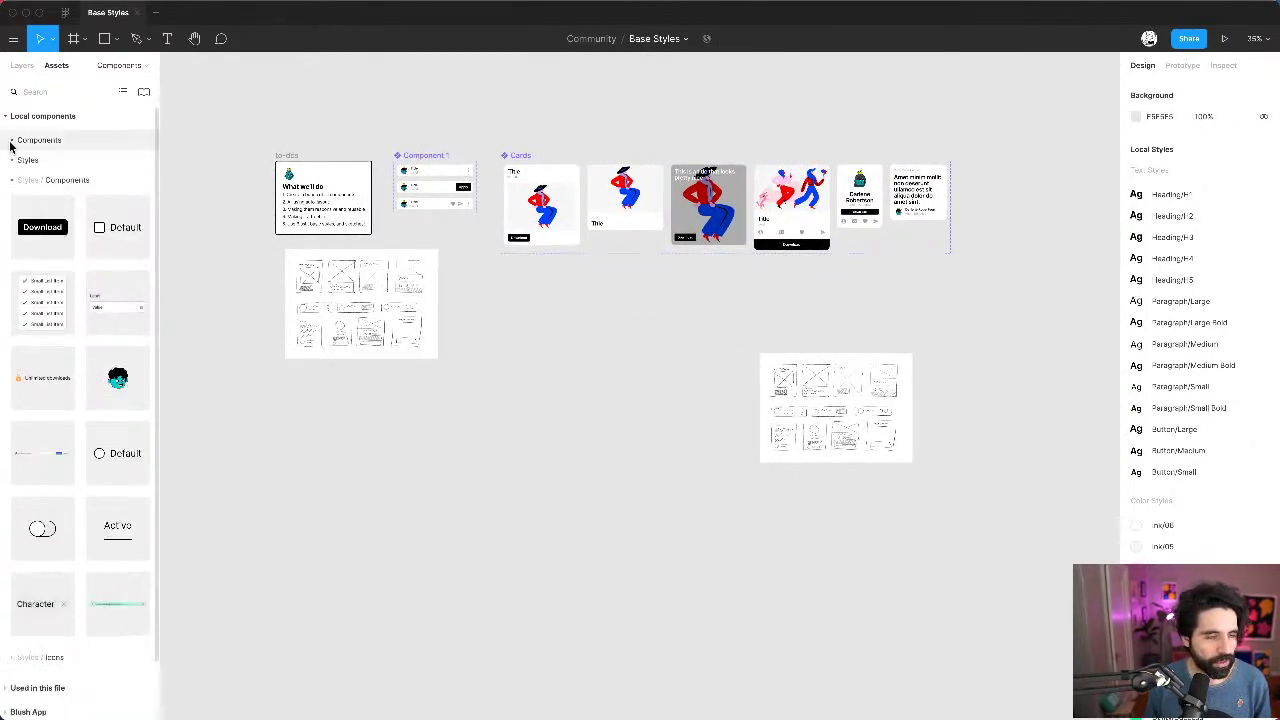
pyautogui.click(53, 144)
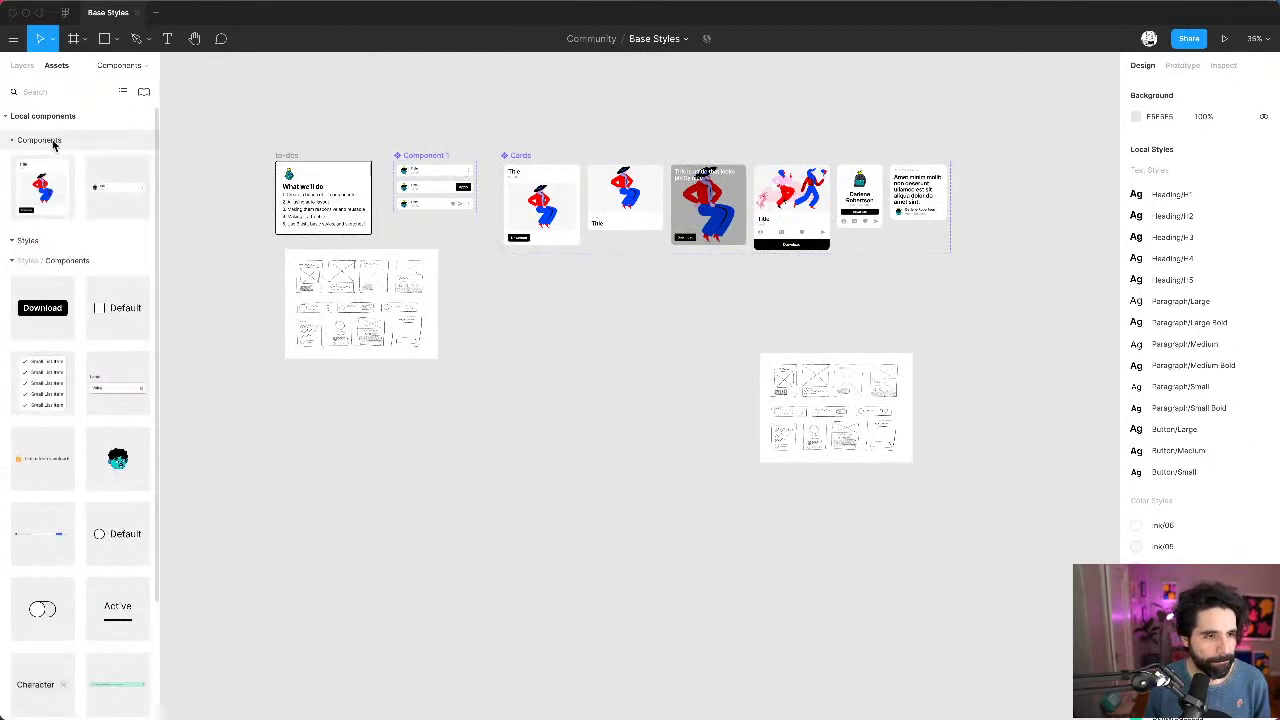
pyautogui.click(53, 144)
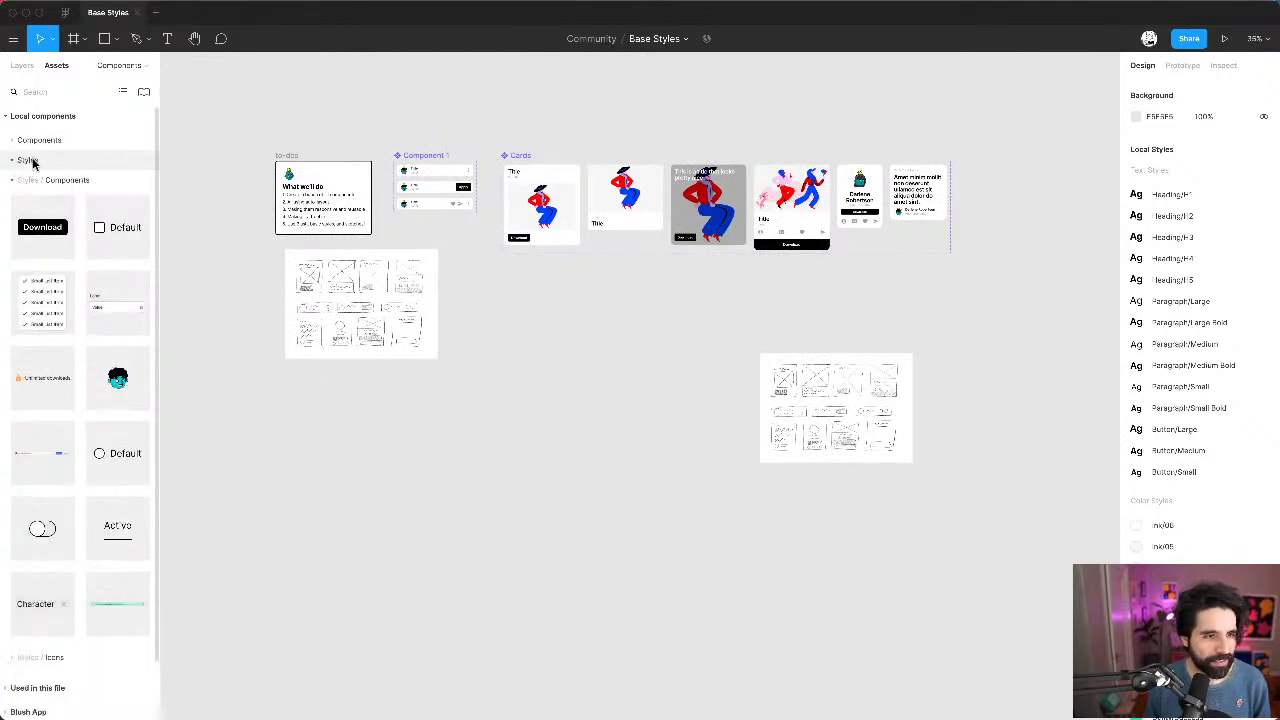
pyautogui.click(30, 161)
pyautogui.click(31, 161)
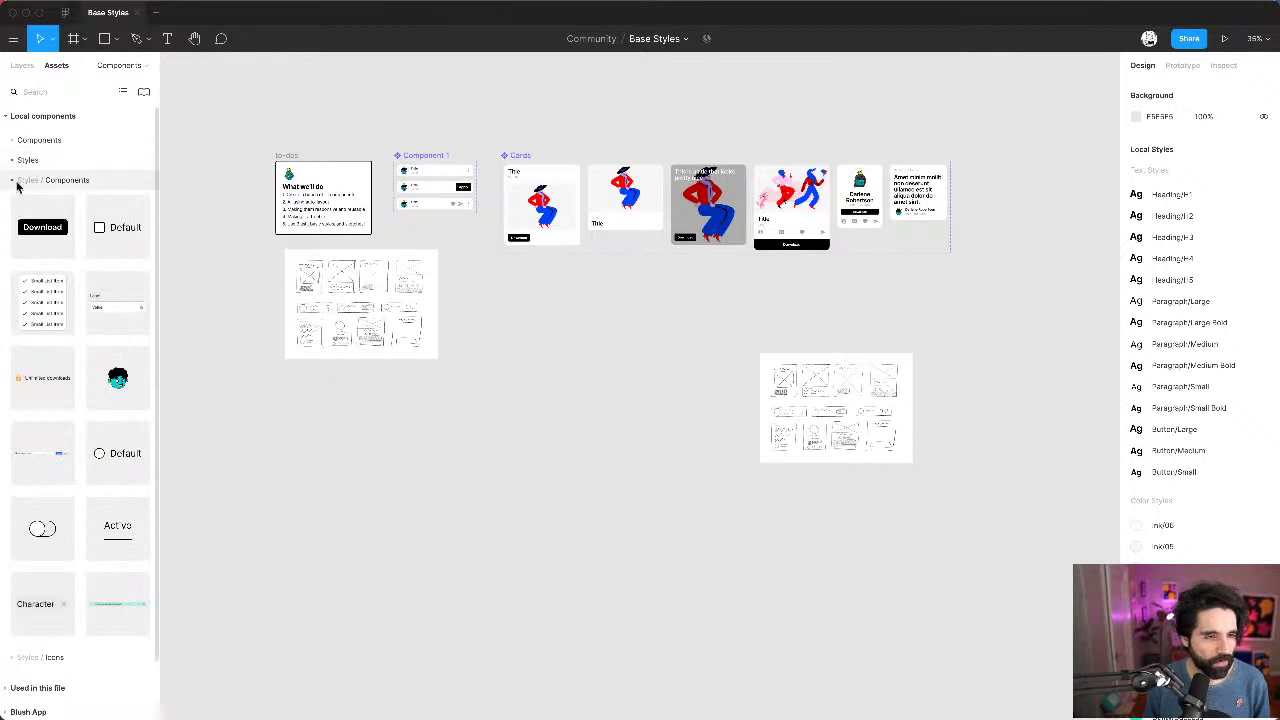
pyautogui.click(14, 181)
pyautogui.click(68, 186)
pyautogui.click(68, 186)
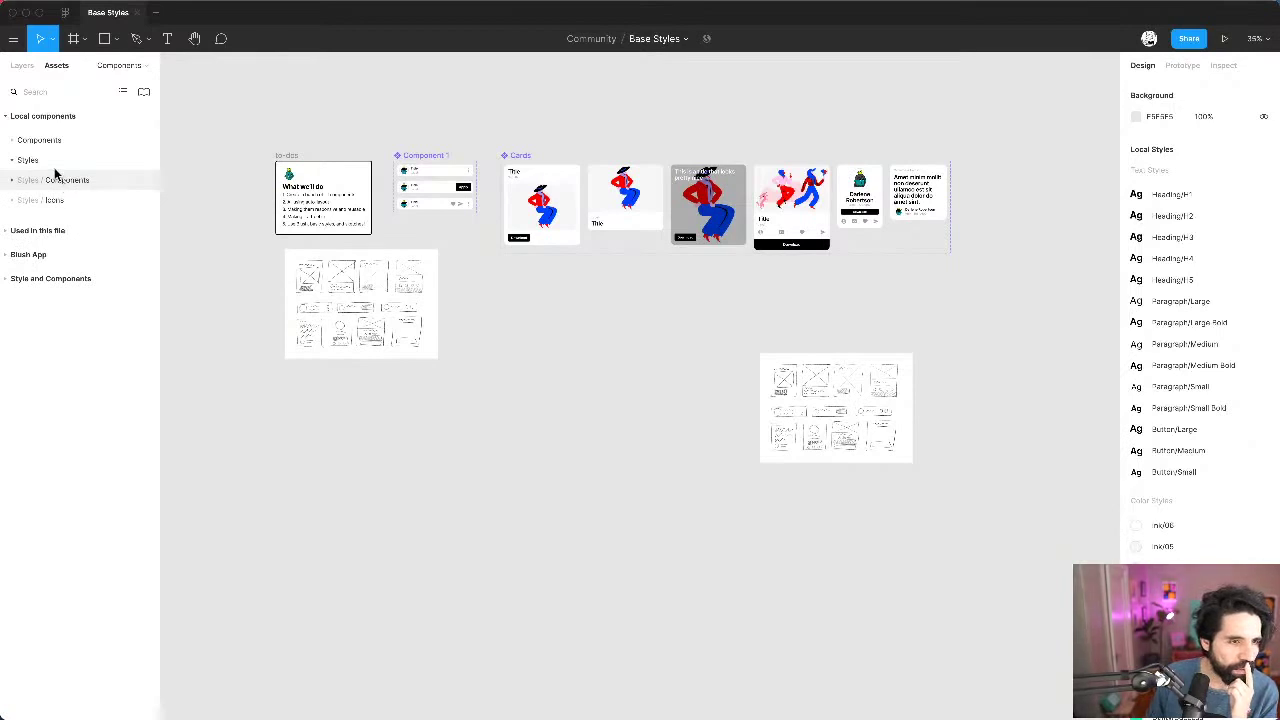
# Step: Open the Styles page and view its cover, Style Guide, Components and icons frames together, with nothing selected
pyautogui.click(28, 66)
pyautogui.click(60, 116)
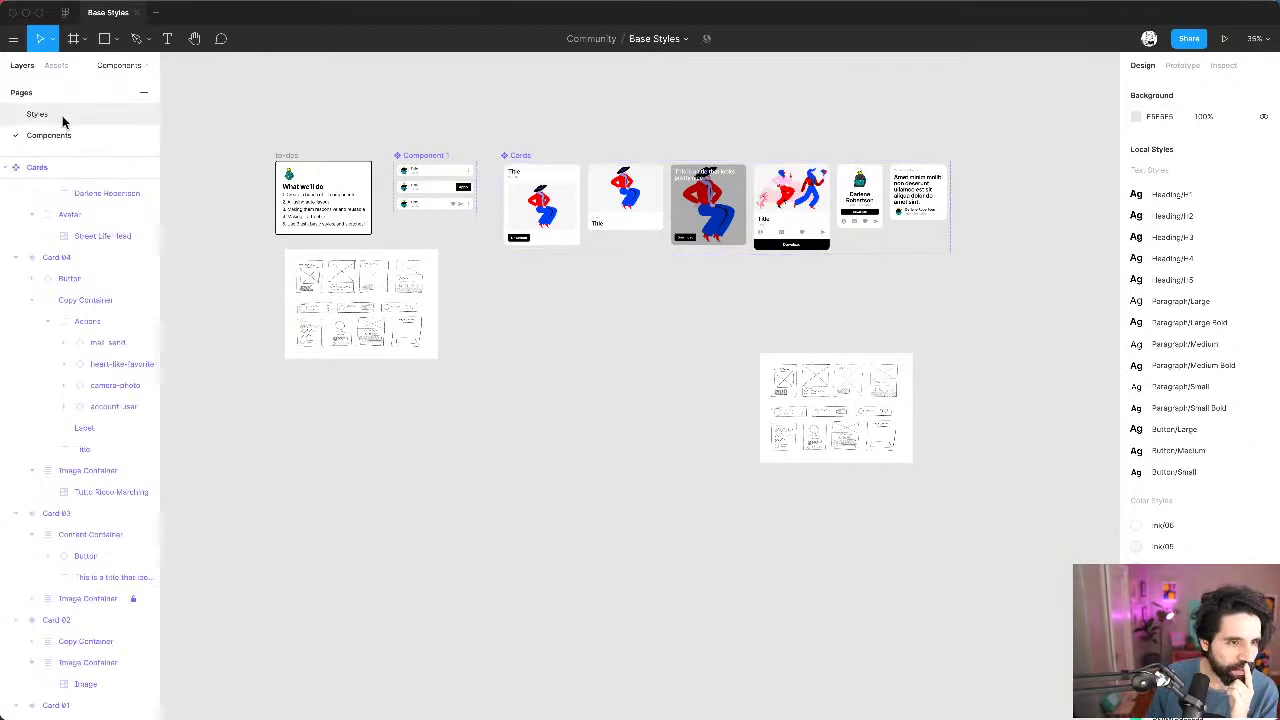
pyautogui.hotkey('shift', '1')
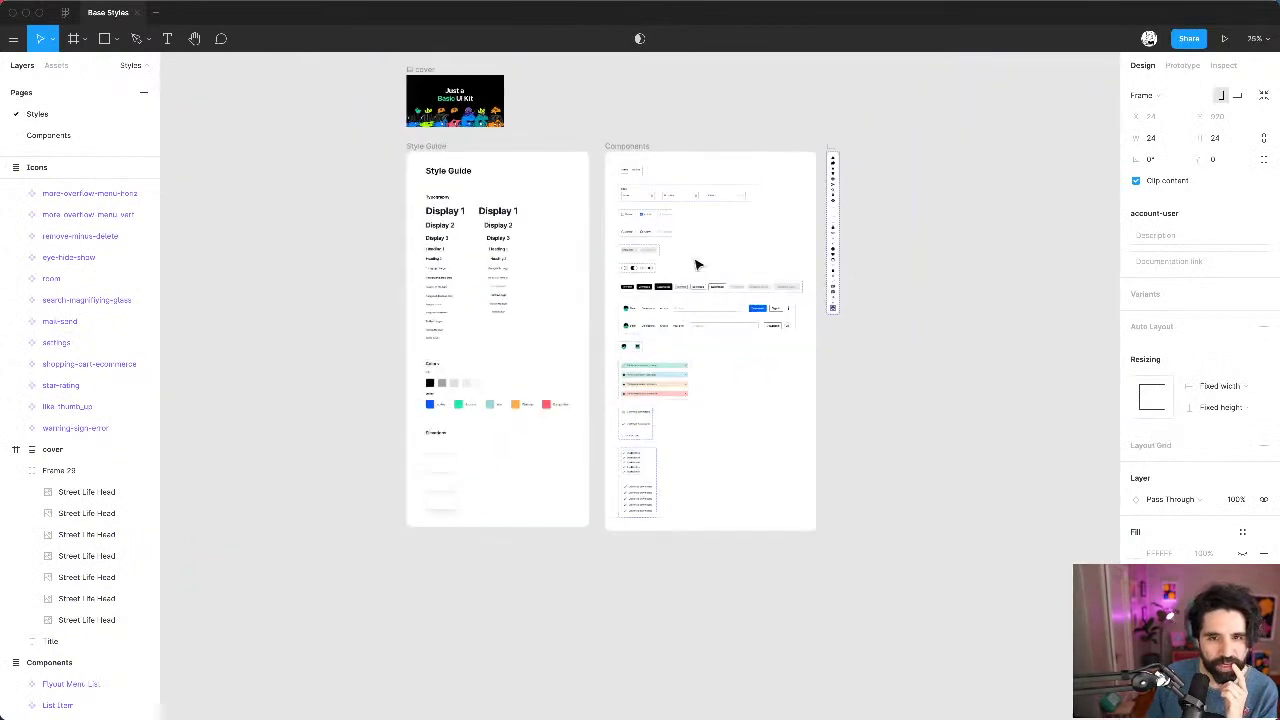
pyautogui.click(636, 148)
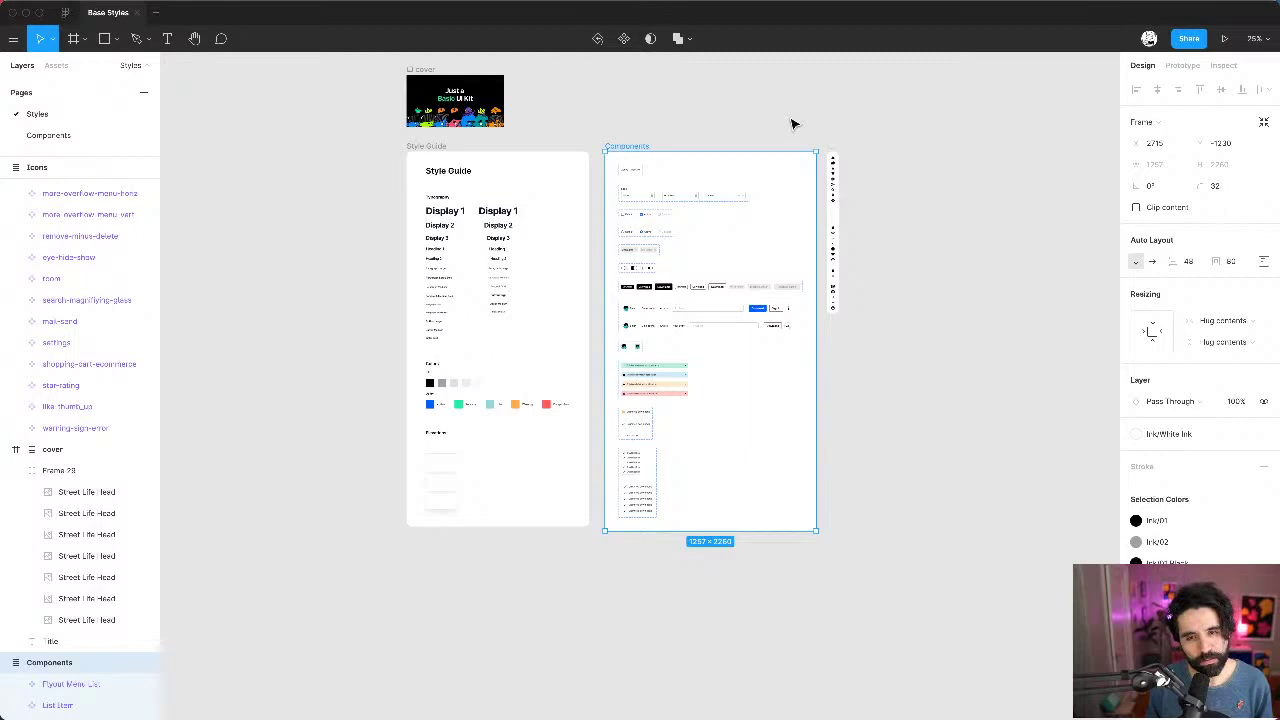
pyautogui.click(748, 118)
pyautogui.hotkey('shift', '1')
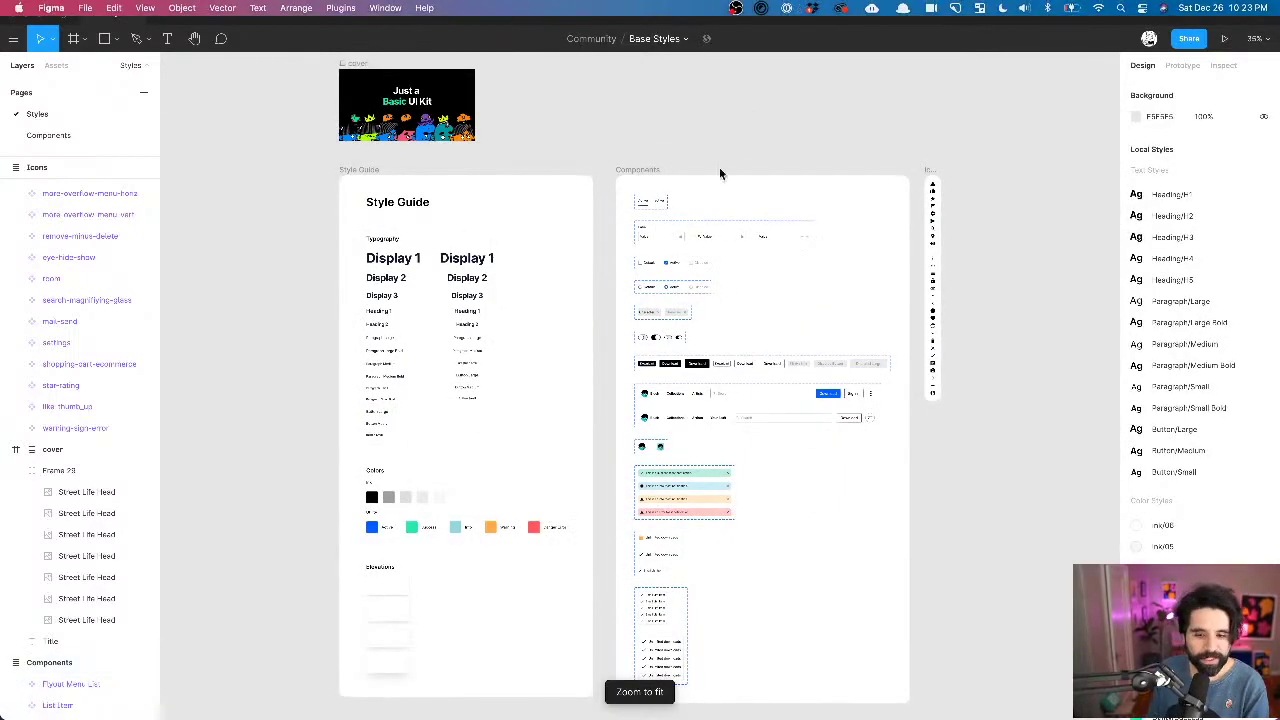
pyautogui.moveTo(724, 685)
pyautogui.click(735, 8)
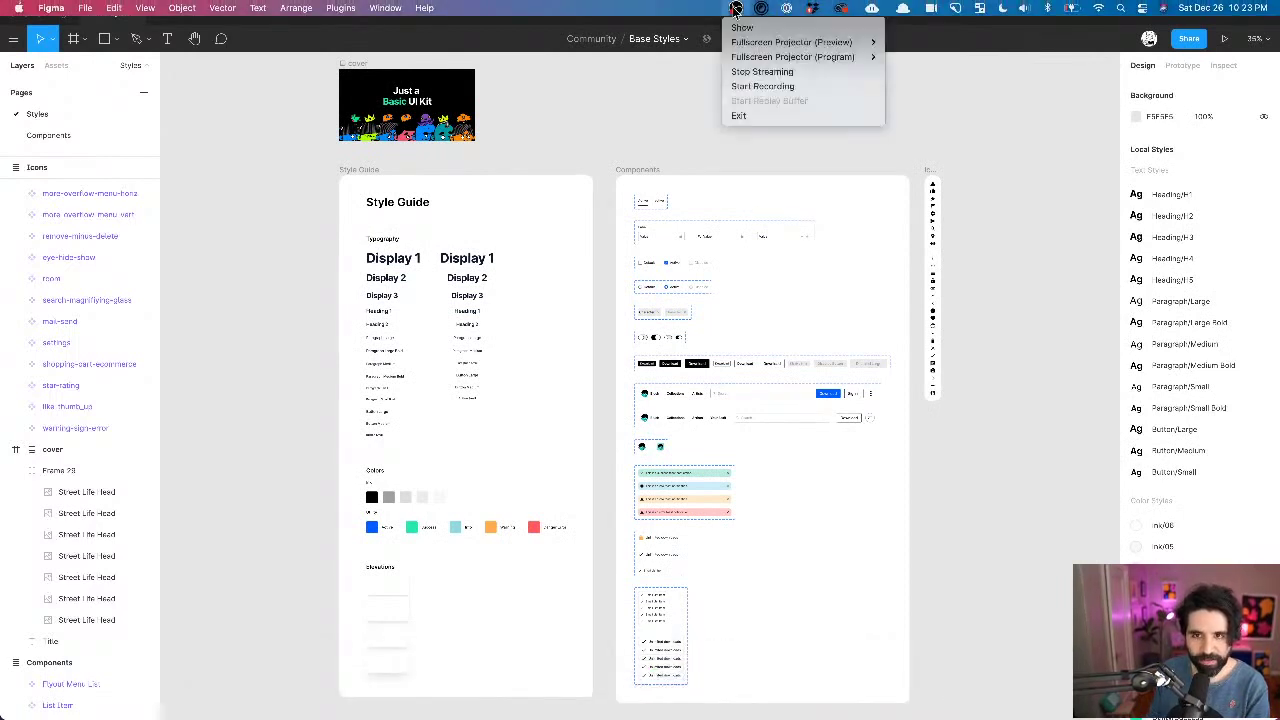
pyautogui.click(742, 27)
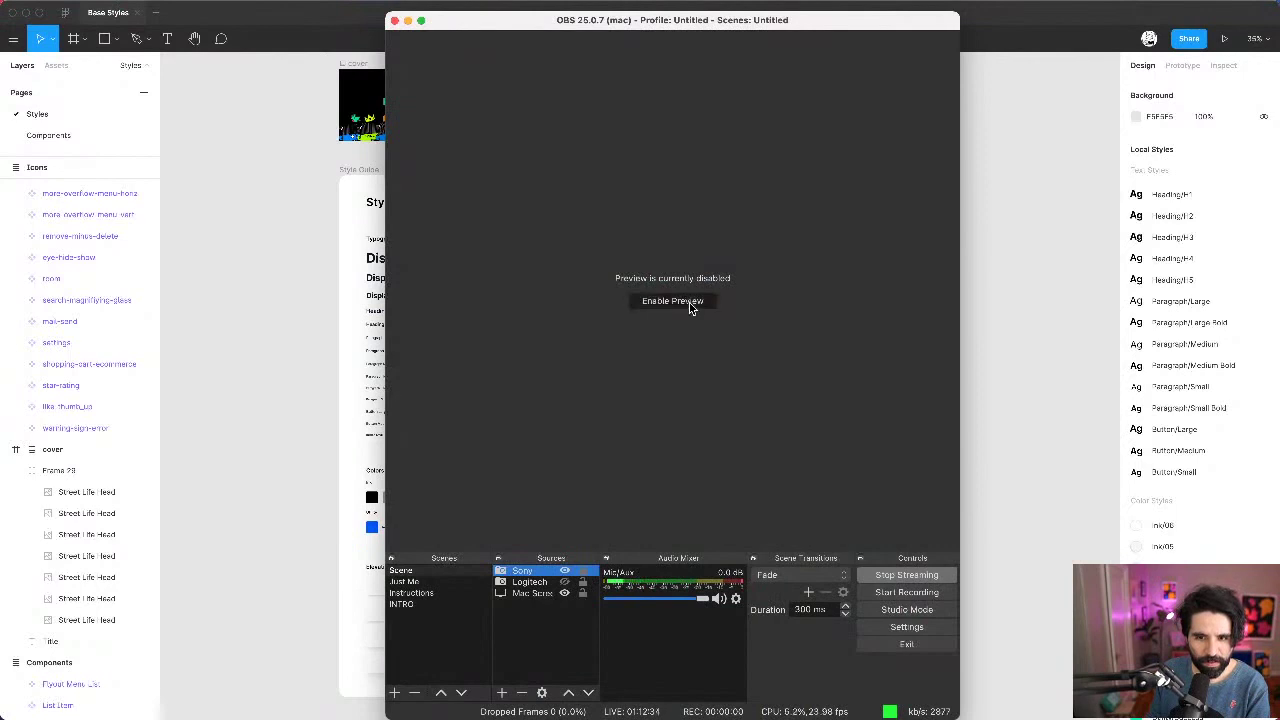
pyautogui.click(1008, 358)
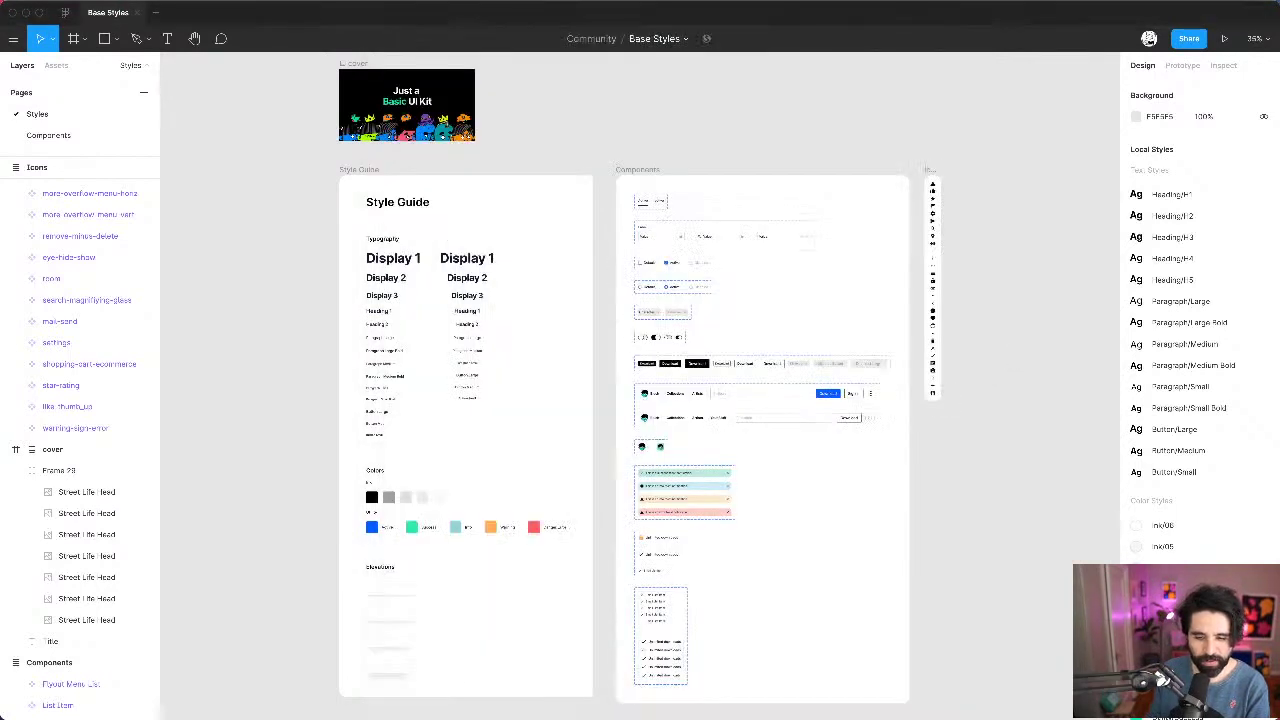
# Step: Switch to OBS, select the scene named Scene, and enable the preview
pyautogui.click(968, 683)
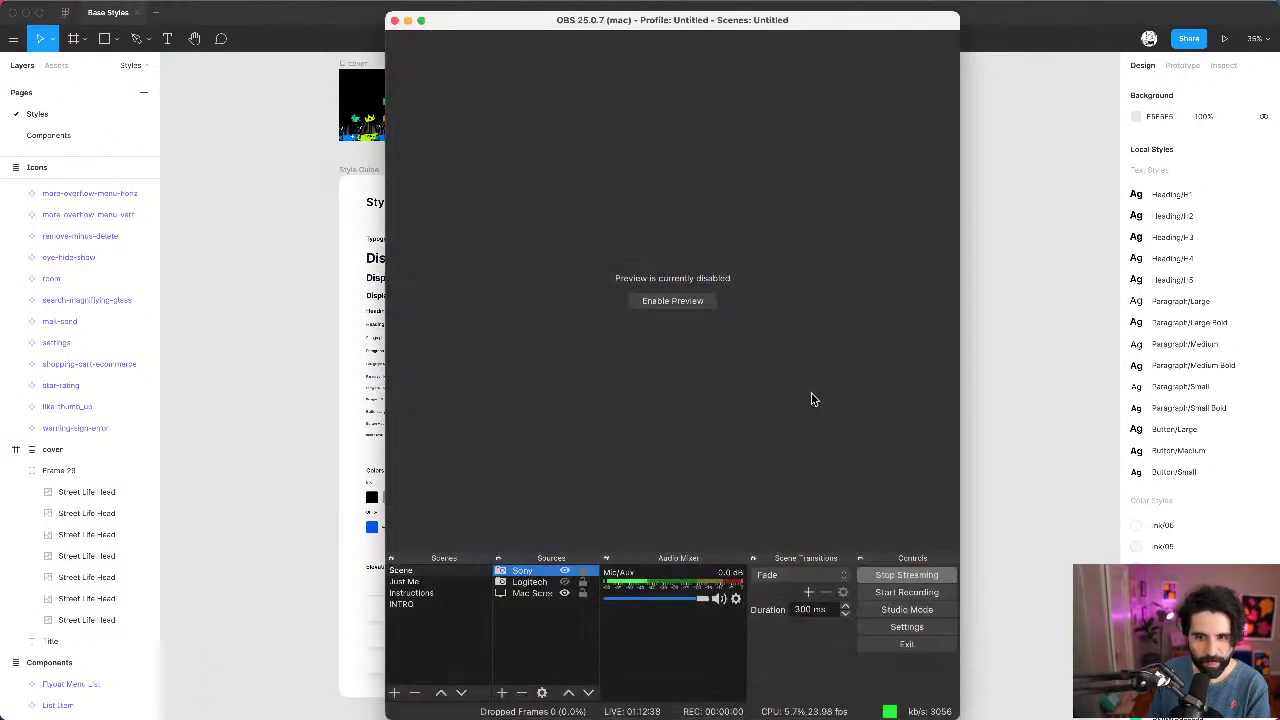
pyautogui.click(530, 582)
pyautogui.click(533, 571)
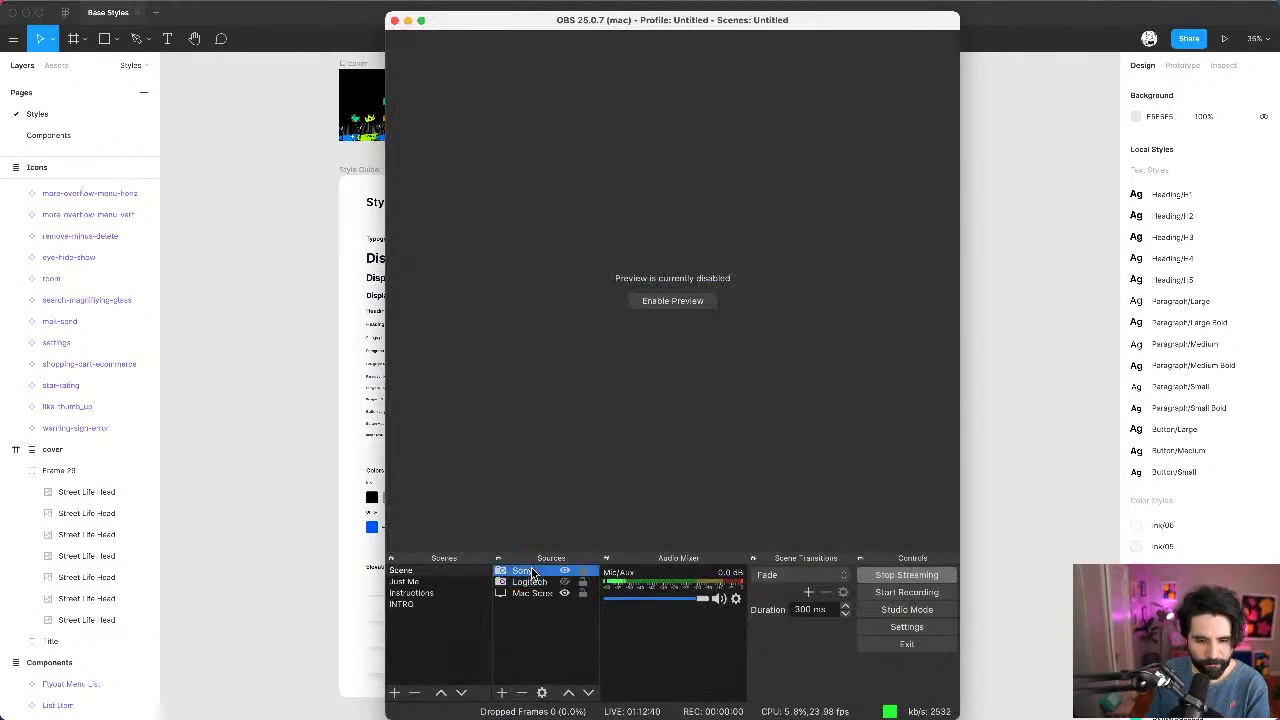
pyautogui.click(457, 582)
pyautogui.click(455, 571)
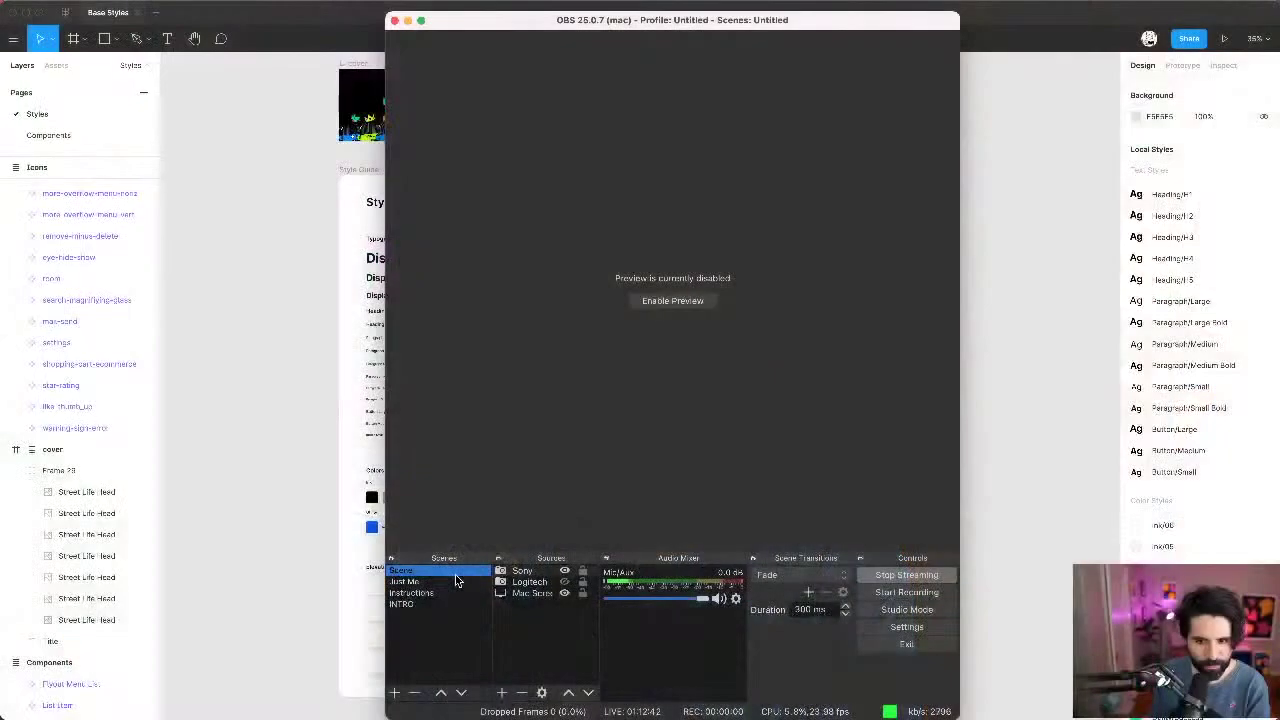
pyautogui.click(680, 300)
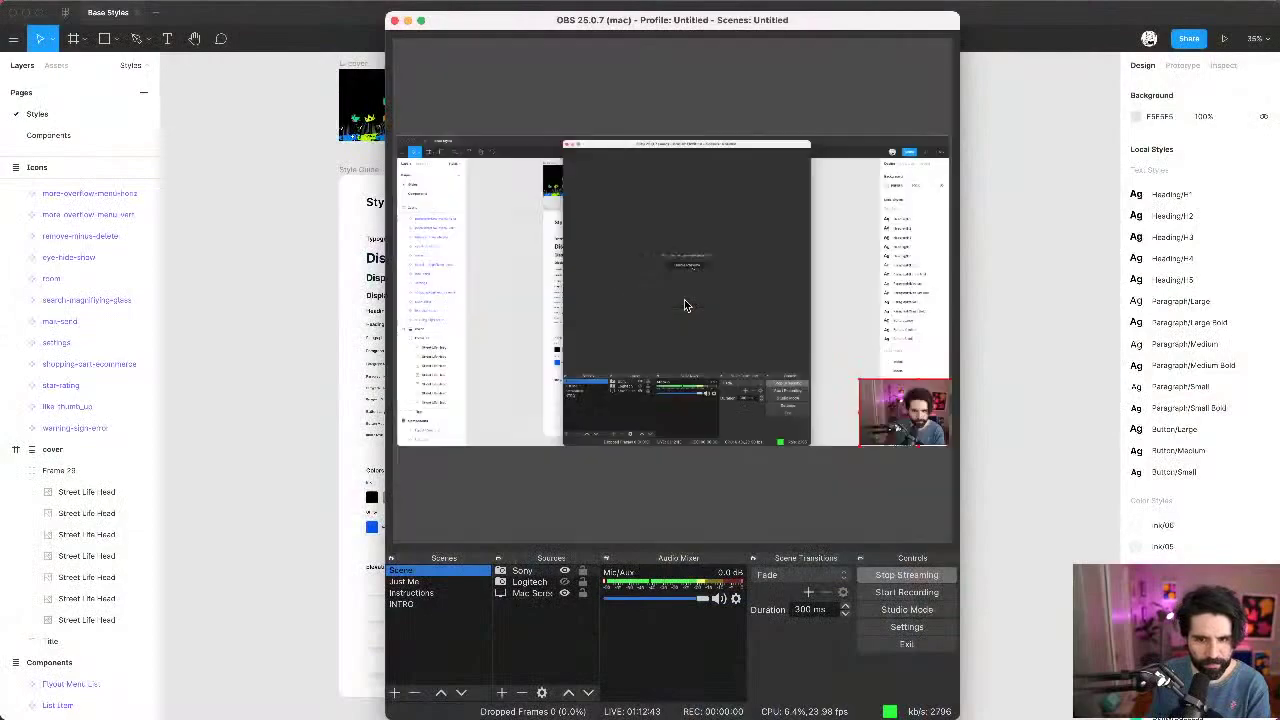